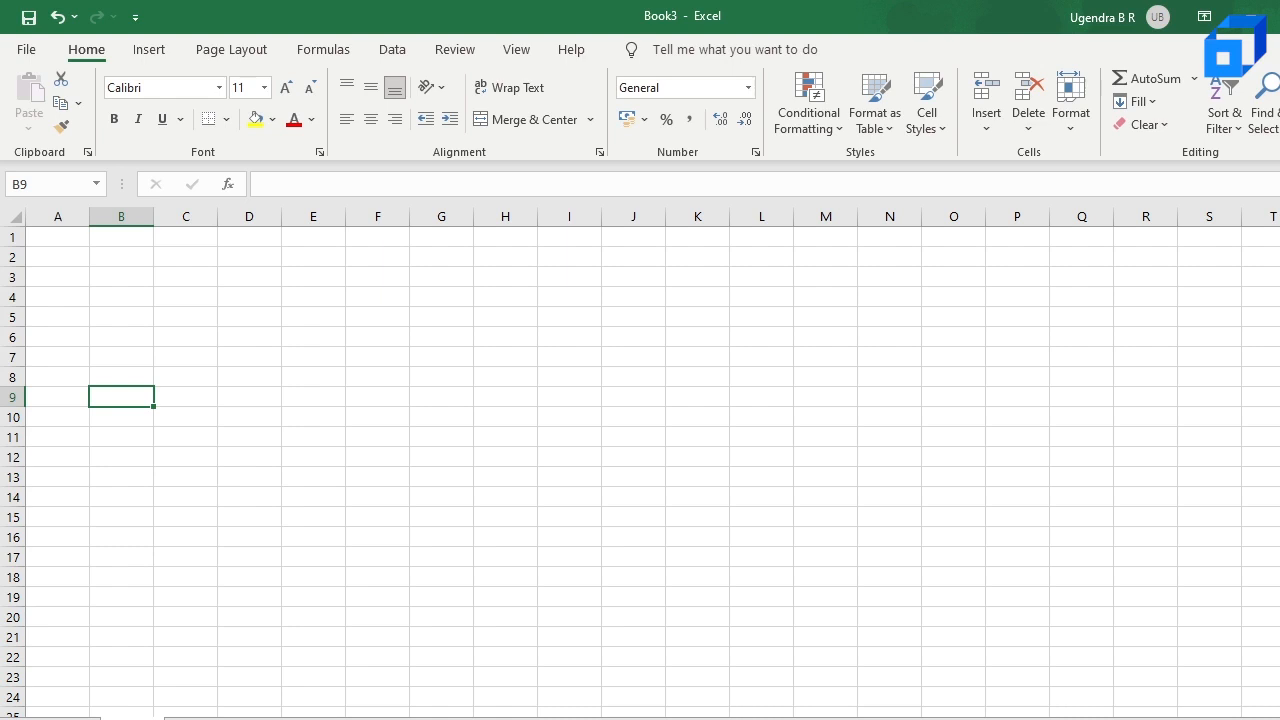
Step: Look through the blank worksheets of the workbook one after another
{"action": "key", "text": "ctrl+Page_Down"}
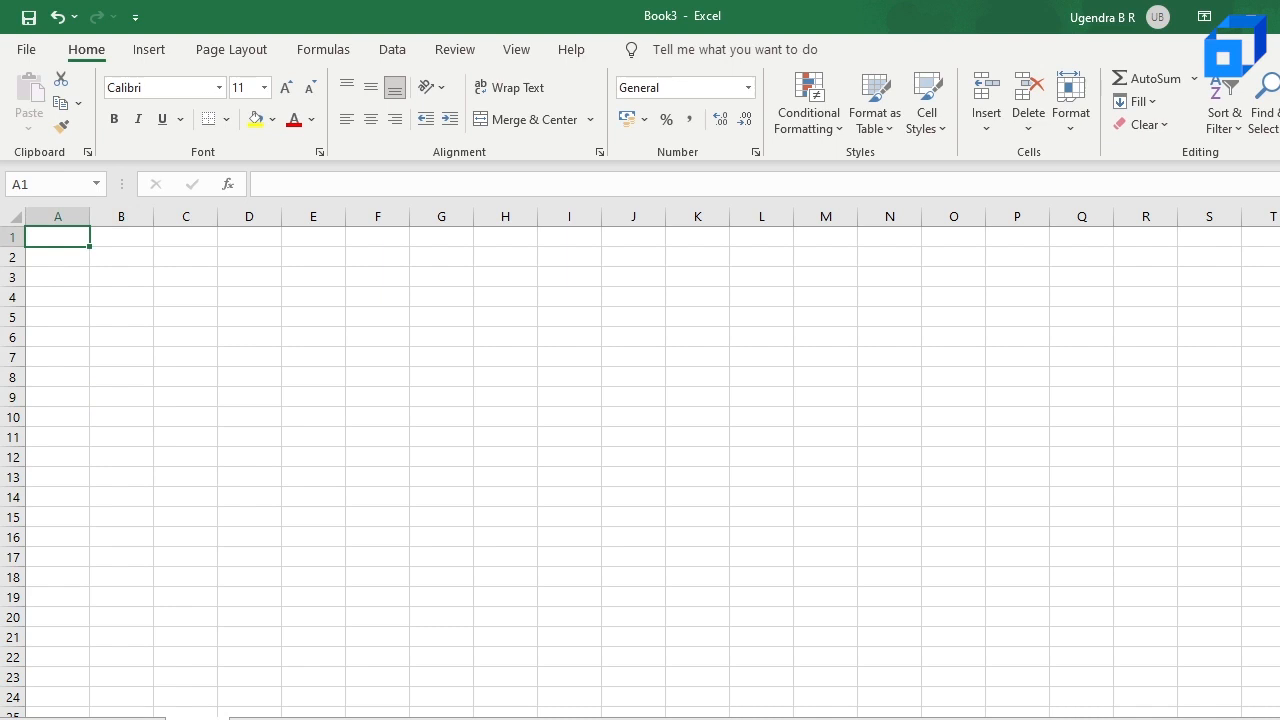
{"action": "key", "text": "ctrl+Page_Up"}
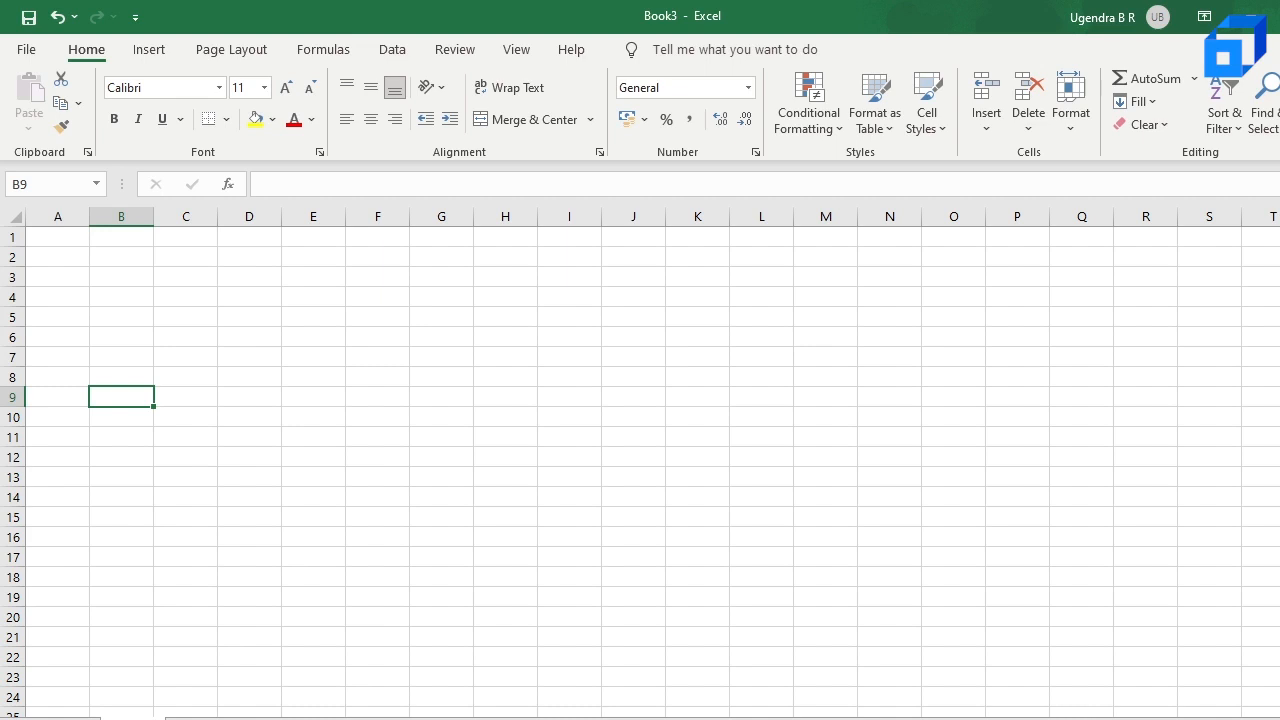
{"action": "key", "text": "ctrl+Page_Down"}
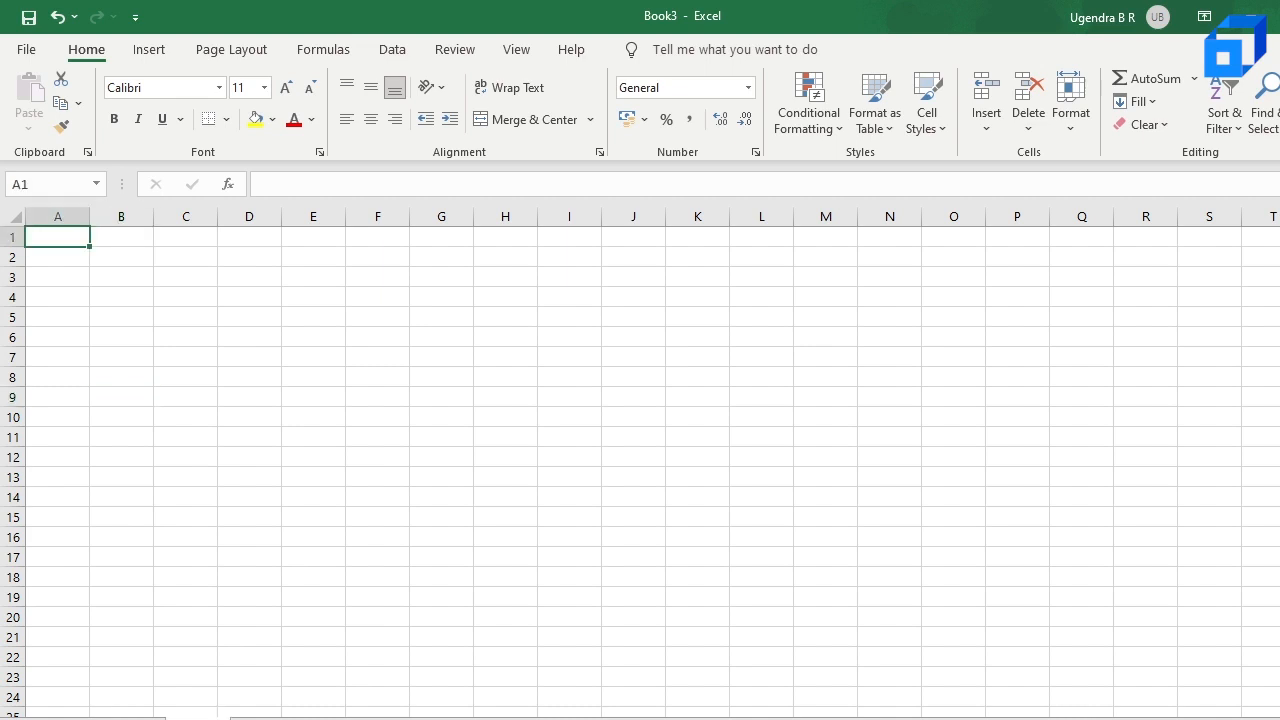
{"action": "key", "text": "ctrl+Page_Down"}
{"action": "left_click", "coordinate": [318, 719]}
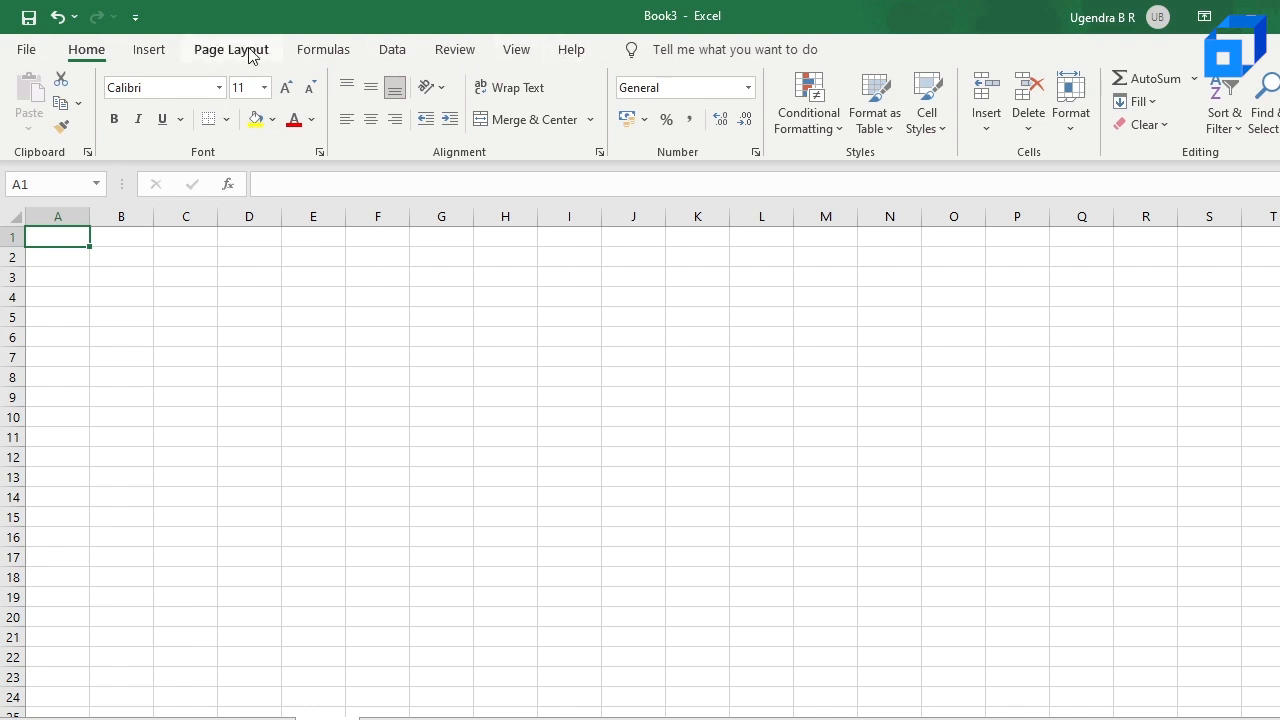
Step: Examine the file management options and the commands for inserting objects and setting up the page layout
{"action": "left_click", "coordinate": [16, 55]}
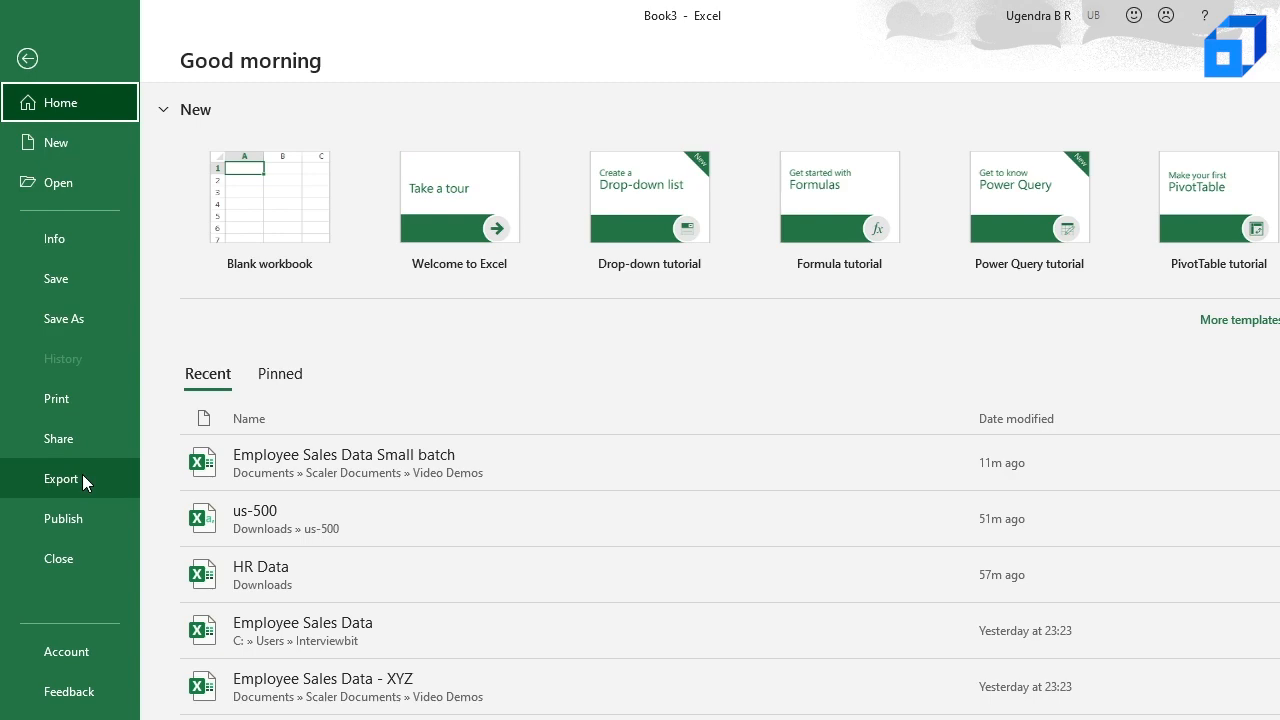
{"action": "left_click", "coordinate": [30, 60]}
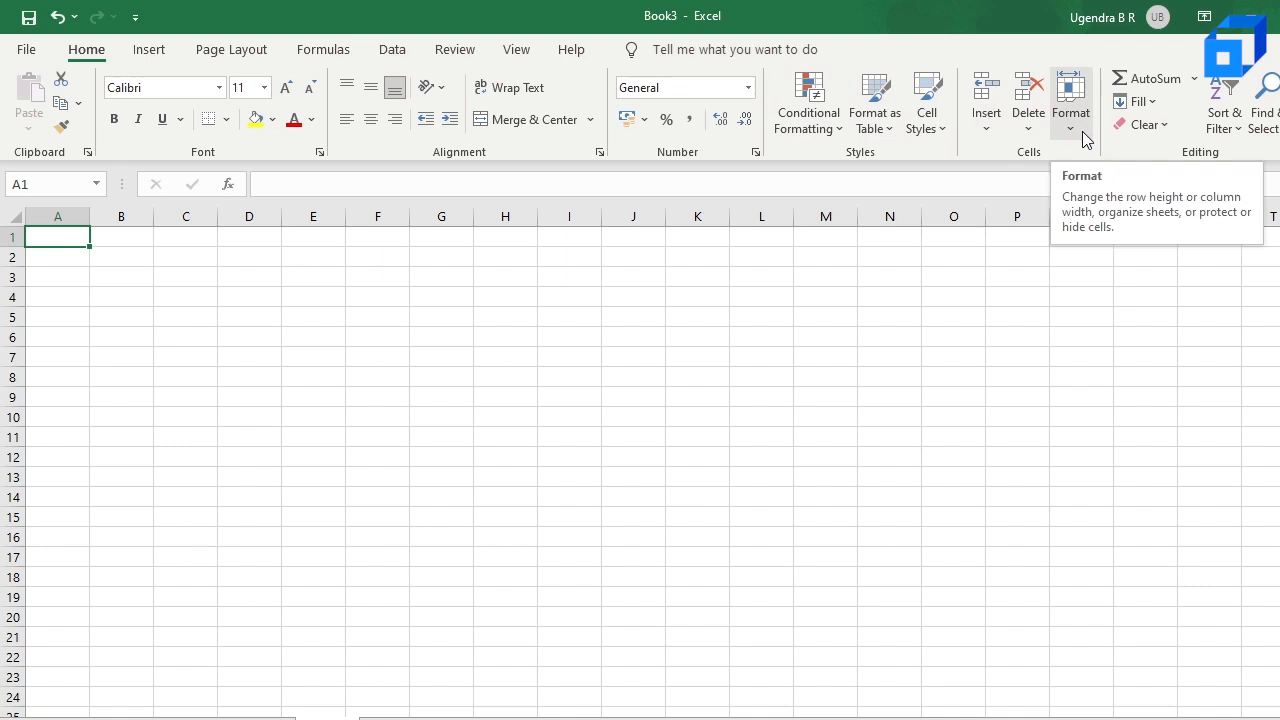
{"action": "left_click", "coordinate": [146, 52]}
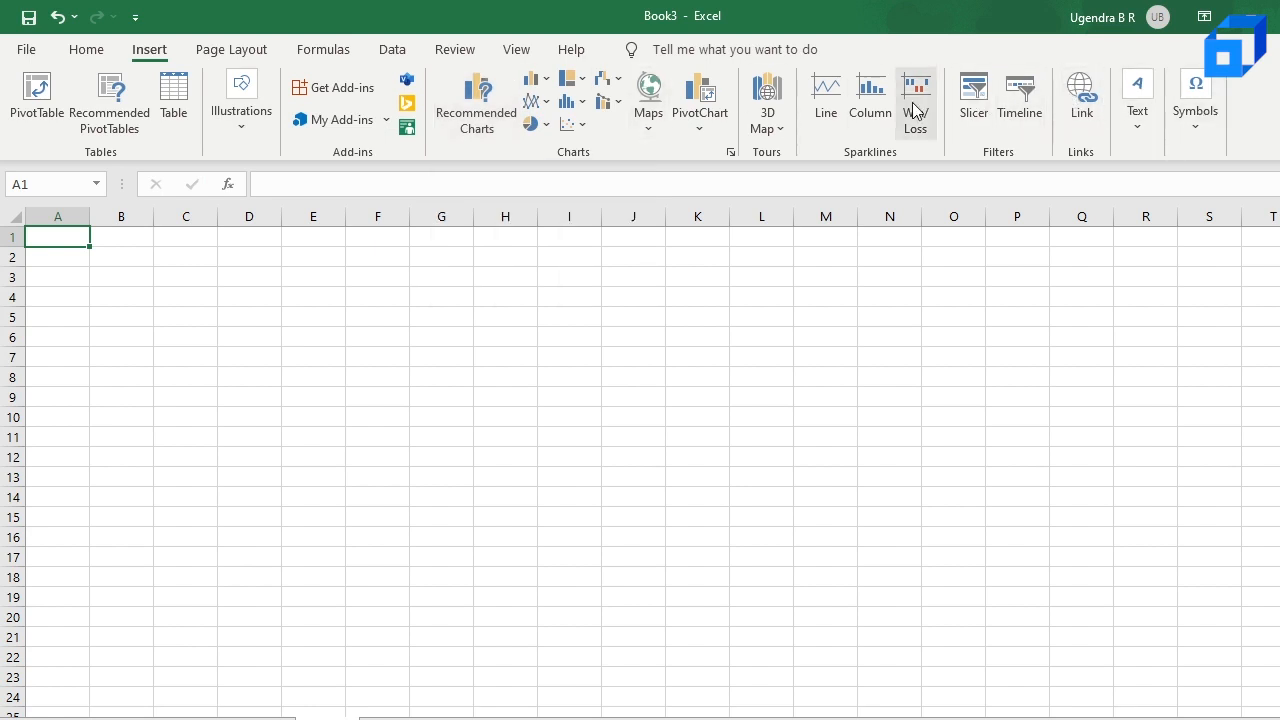
{"action": "left_click", "coordinate": [226, 56]}
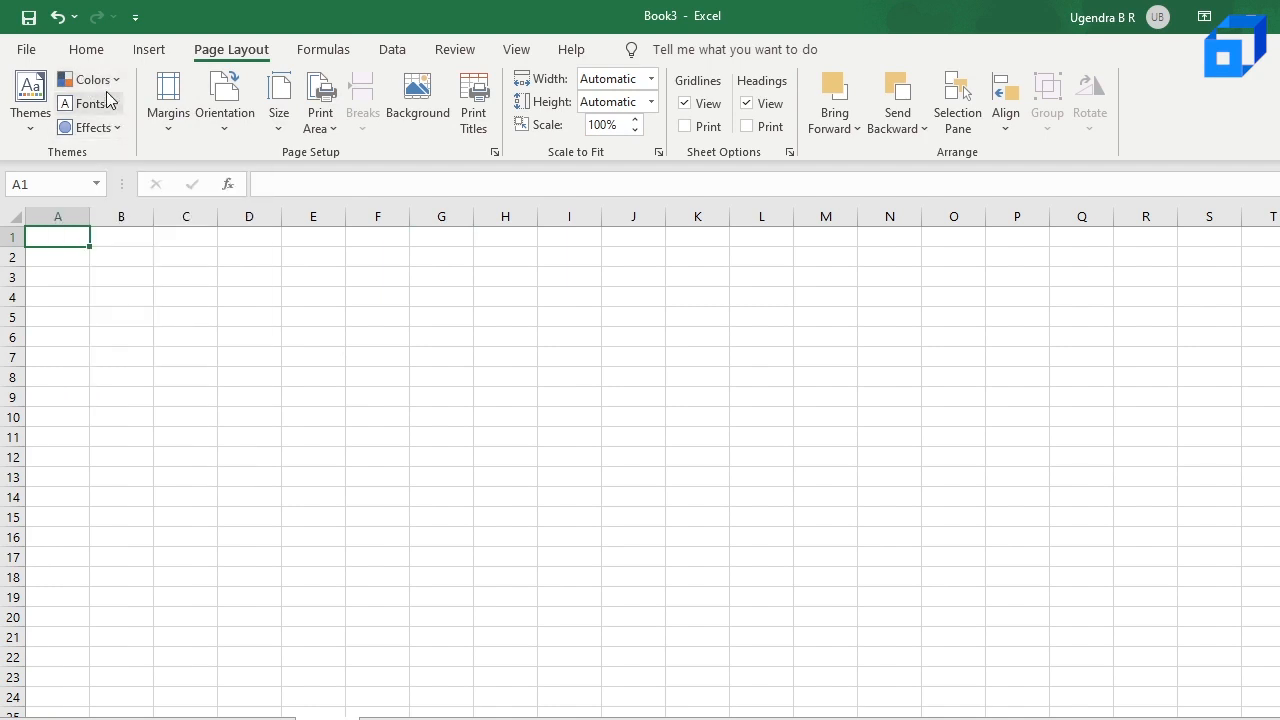
Step: Browse the Financial, Logical, Text and Date & Time function lists without inserting a function
{"action": "left_click", "coordinate": [318, 52]}
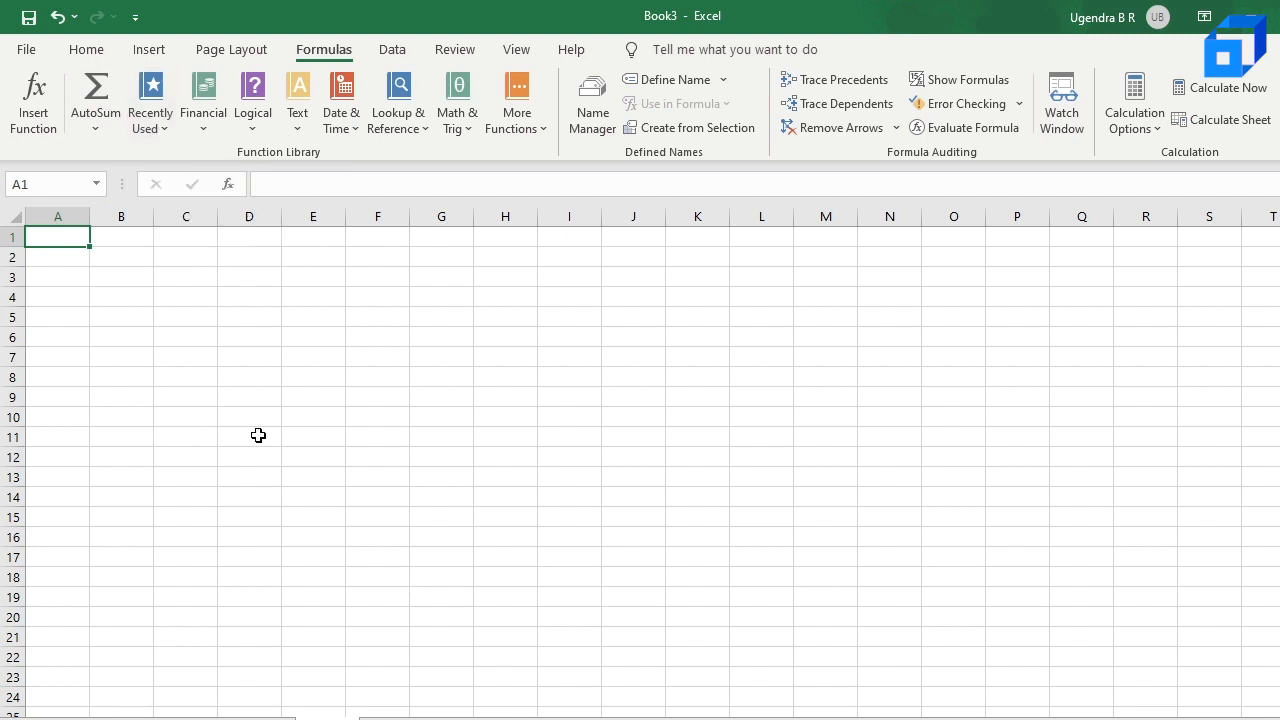
{"action": "left_click", "coordinate": [204, 116]}
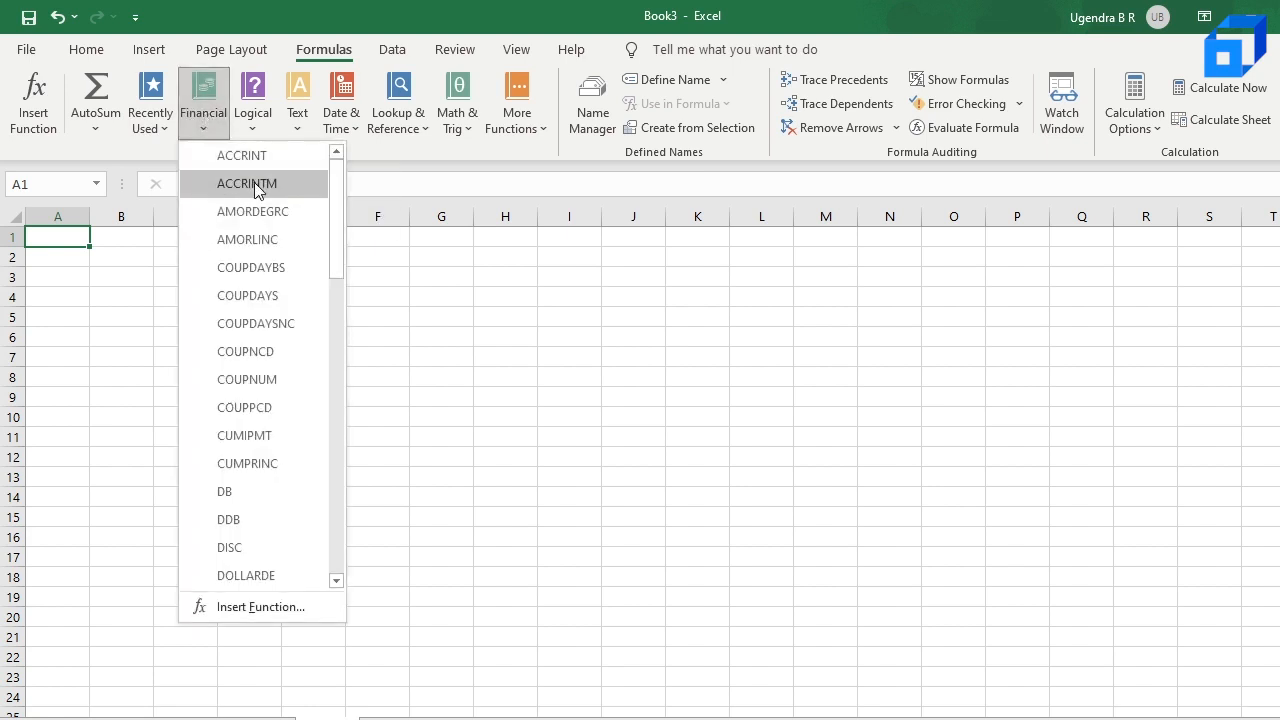
{"action": "scroll", "coordinate": [272, 274], "scroll_direction": "down", "scroll_amount": 3}
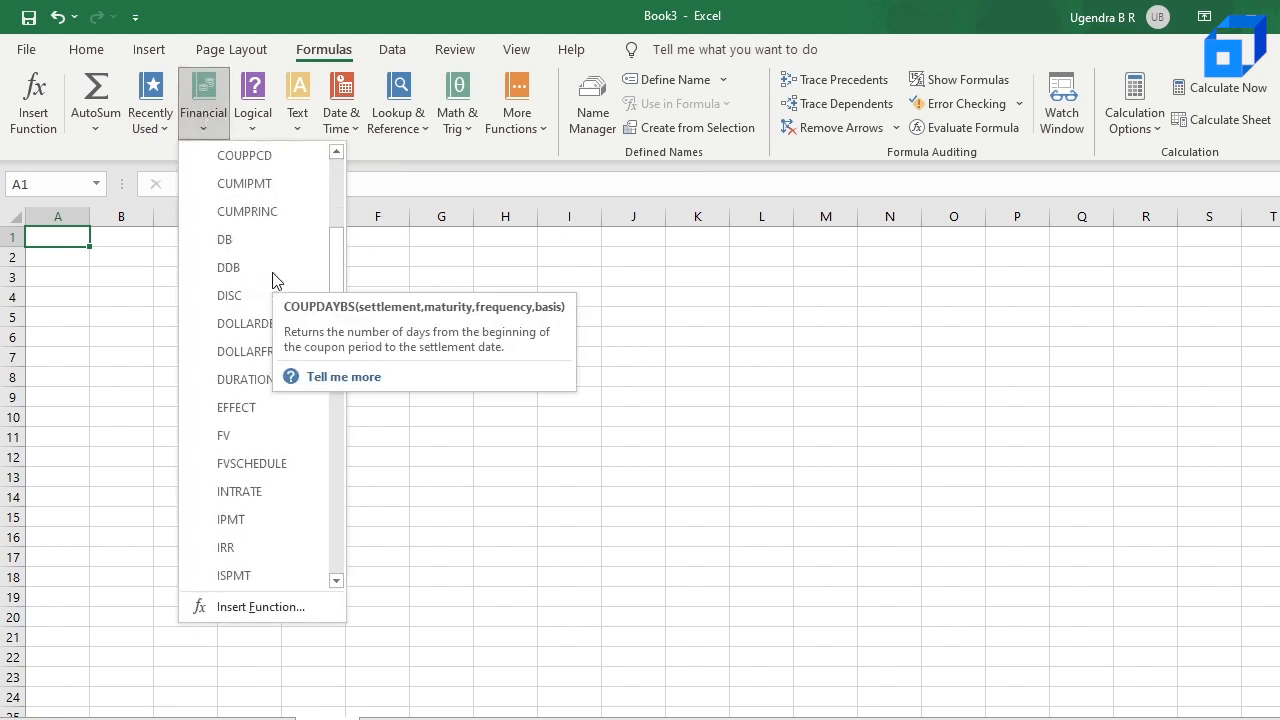
{"action": "left_click", "coordinate": [253, 112]}
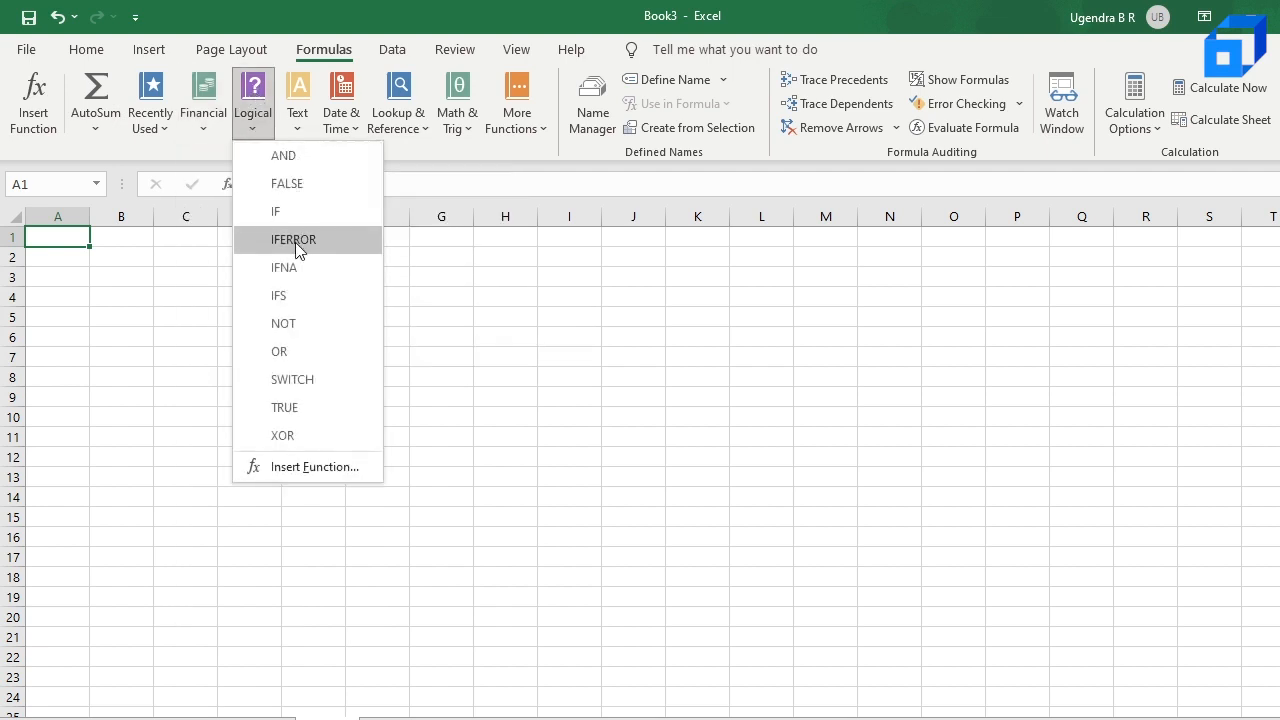
{"action": "left_click", "coordinate": [299, 116]}
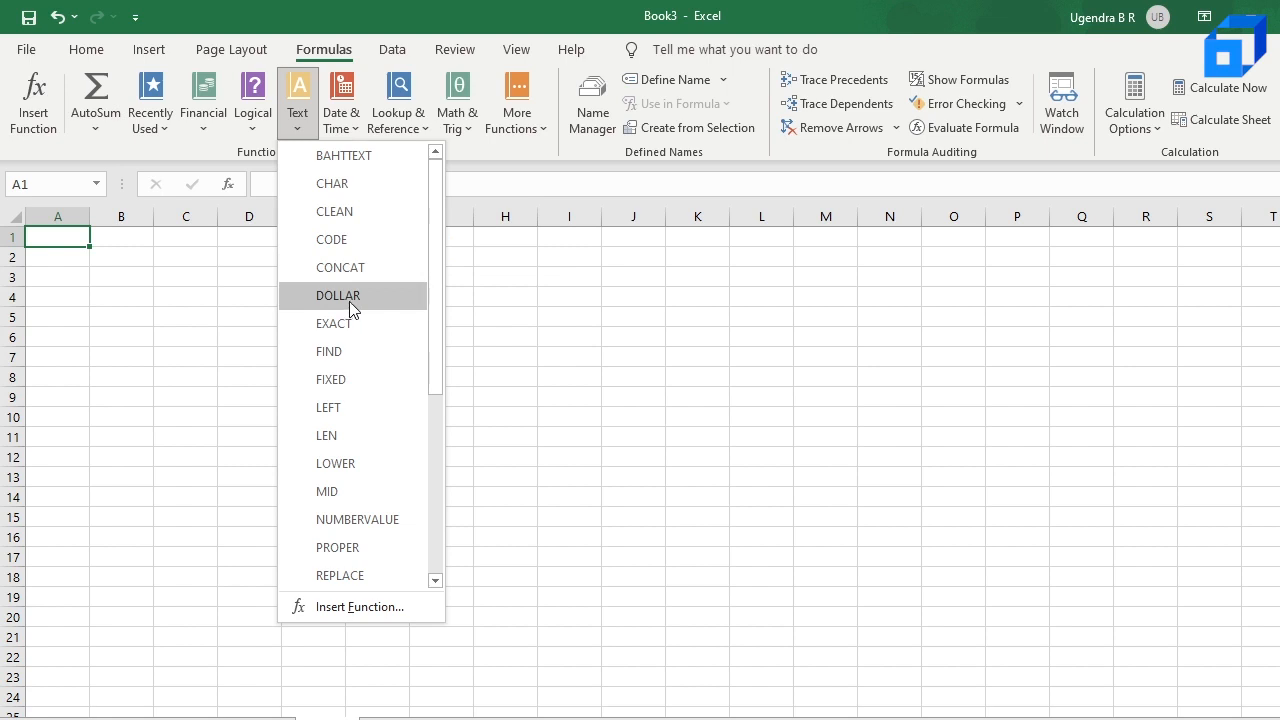
{"action": "left_click", "coordinate": [354, 122]}
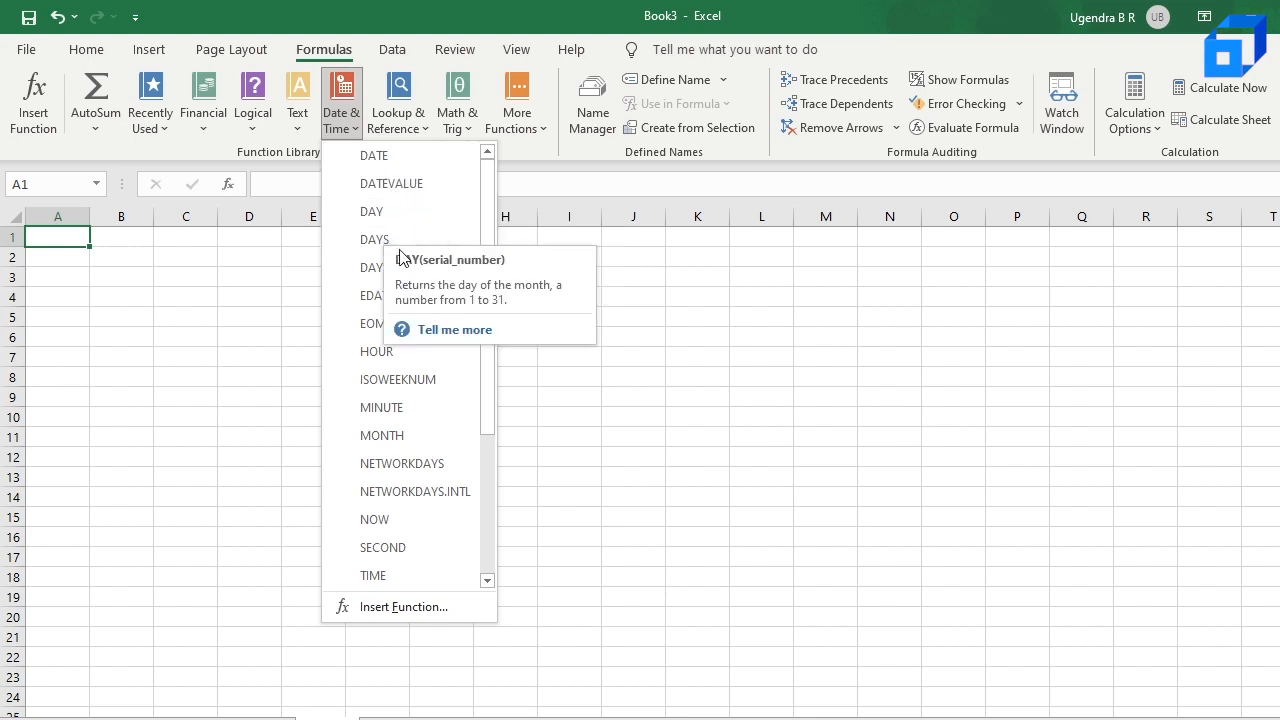
{"action": "left_click", "coordinate": [717, 513]}
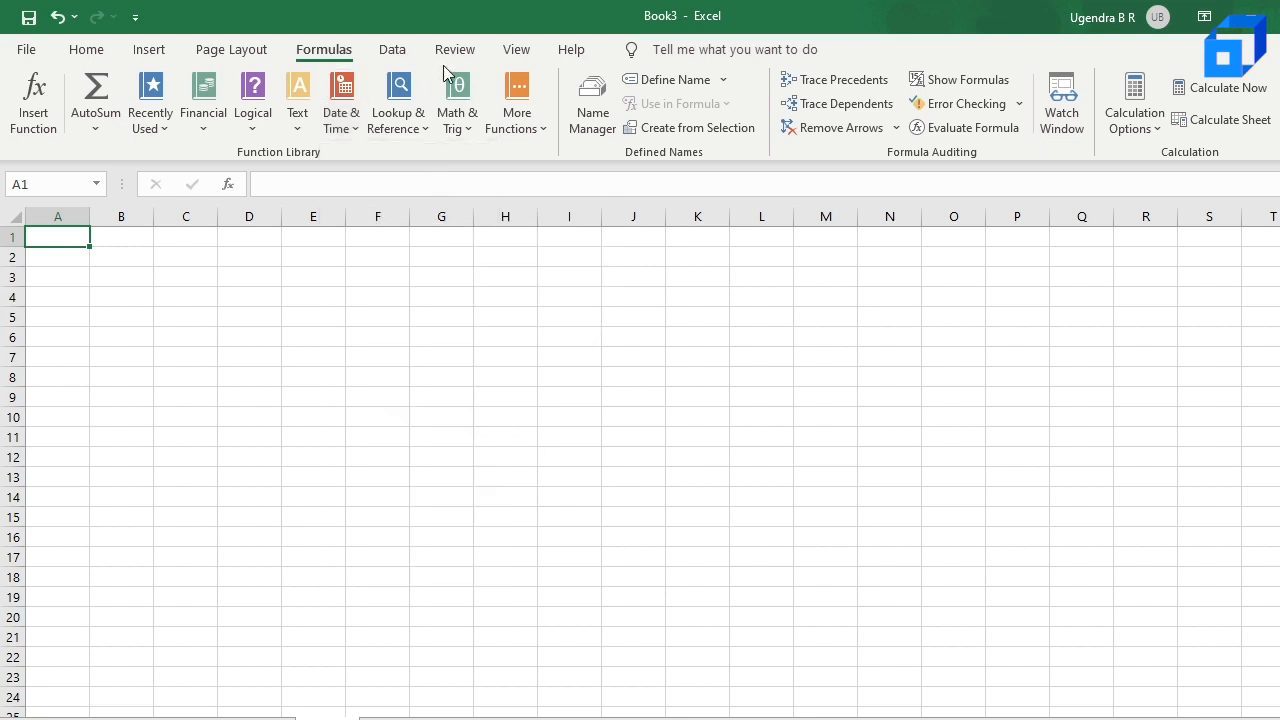
Step: Examine the data import options, including From Web, and the commands for reviewing and for changing the worksheet view
{"action": "left_click", "coordinate": [395, 50]}
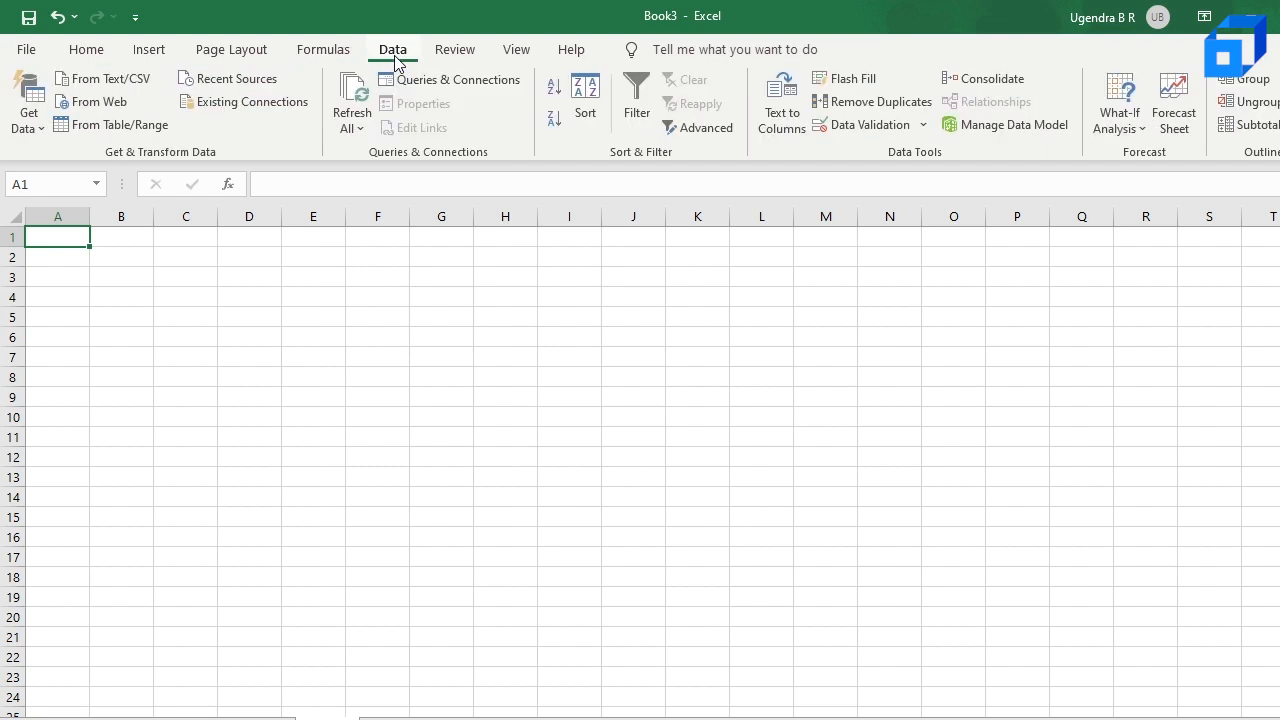
{"action": "left_click", "coordinate": [106, 104]}
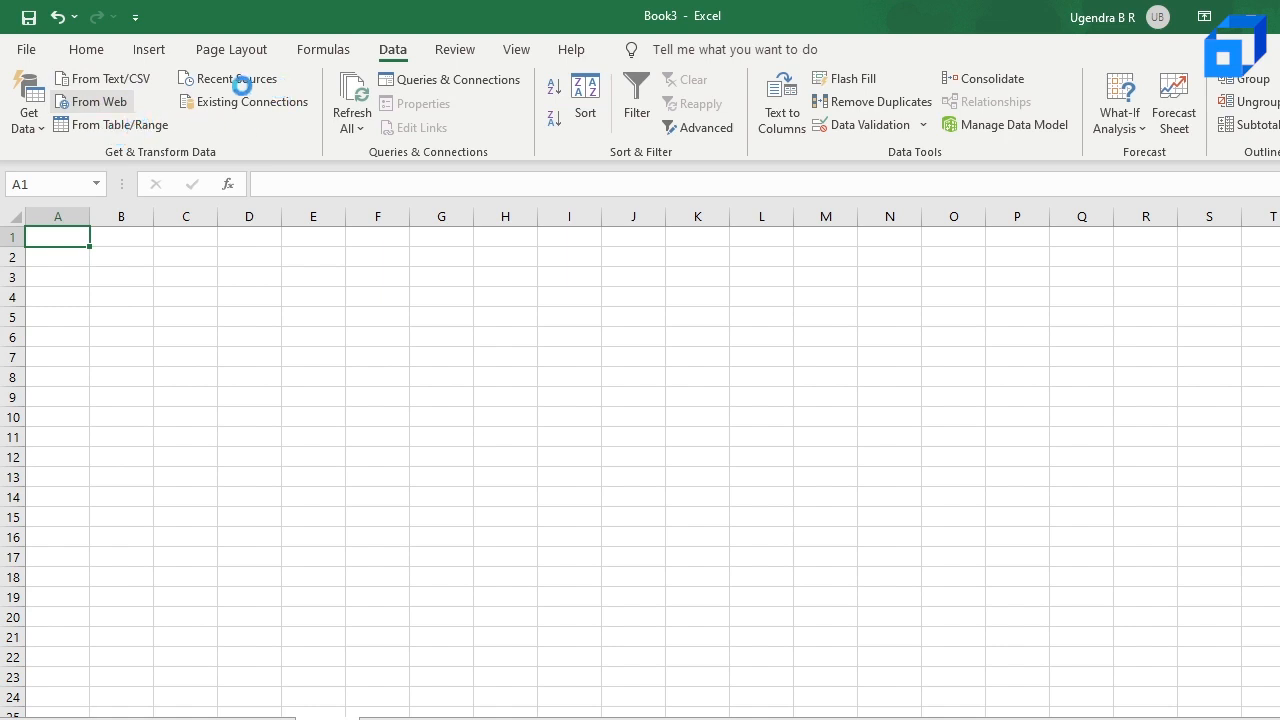
{"action": "left_click", "coordinate": [455, 50]}
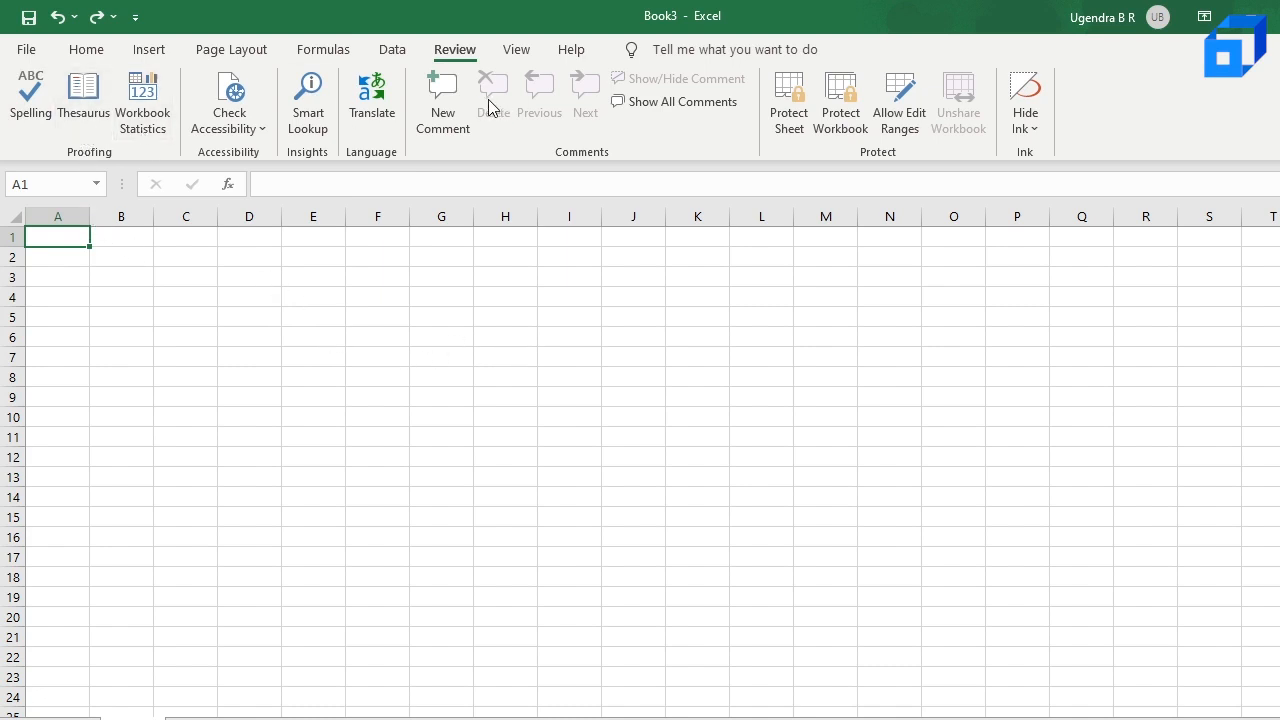
{"action": "left_click", "coordinate": [515, 52]}
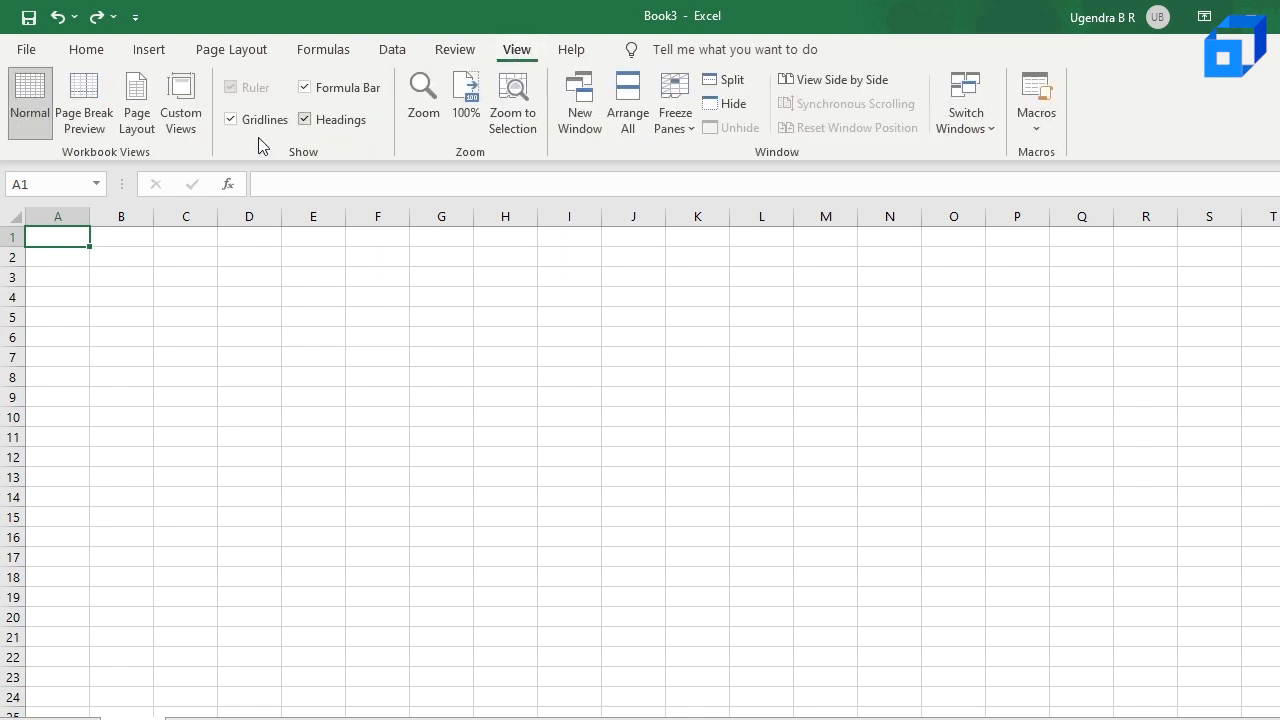
Step: Show the worksheet in Page Layout view and look over its pages
{"action": "left_click", "coordinate": [32, 105]}
{"action": "left_click", "coordinate": [140, 110]}
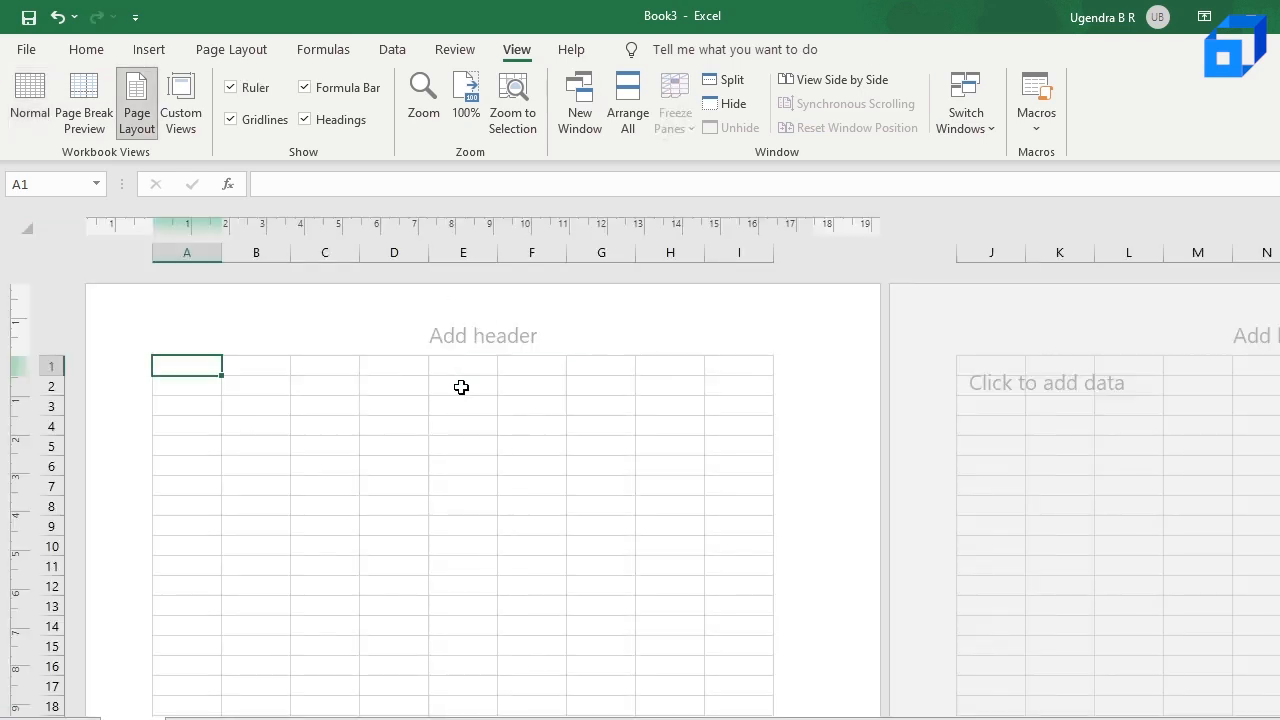
{"action": "scroll", "coordinate": [531, 408], "scroll_direction": "down", "scroll_amount": 3}
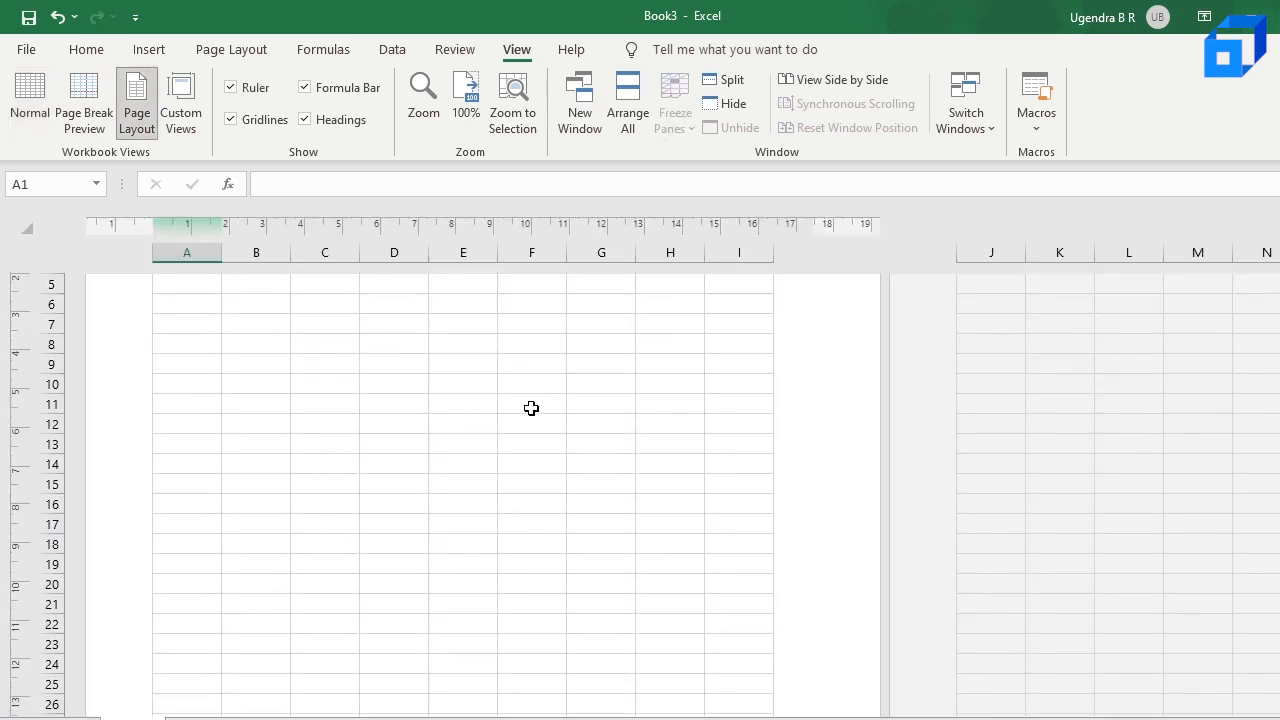
{"action": "scroll", "coordinate": [440, 394], "scroll_direction": "up", "scroll_amount": 3}
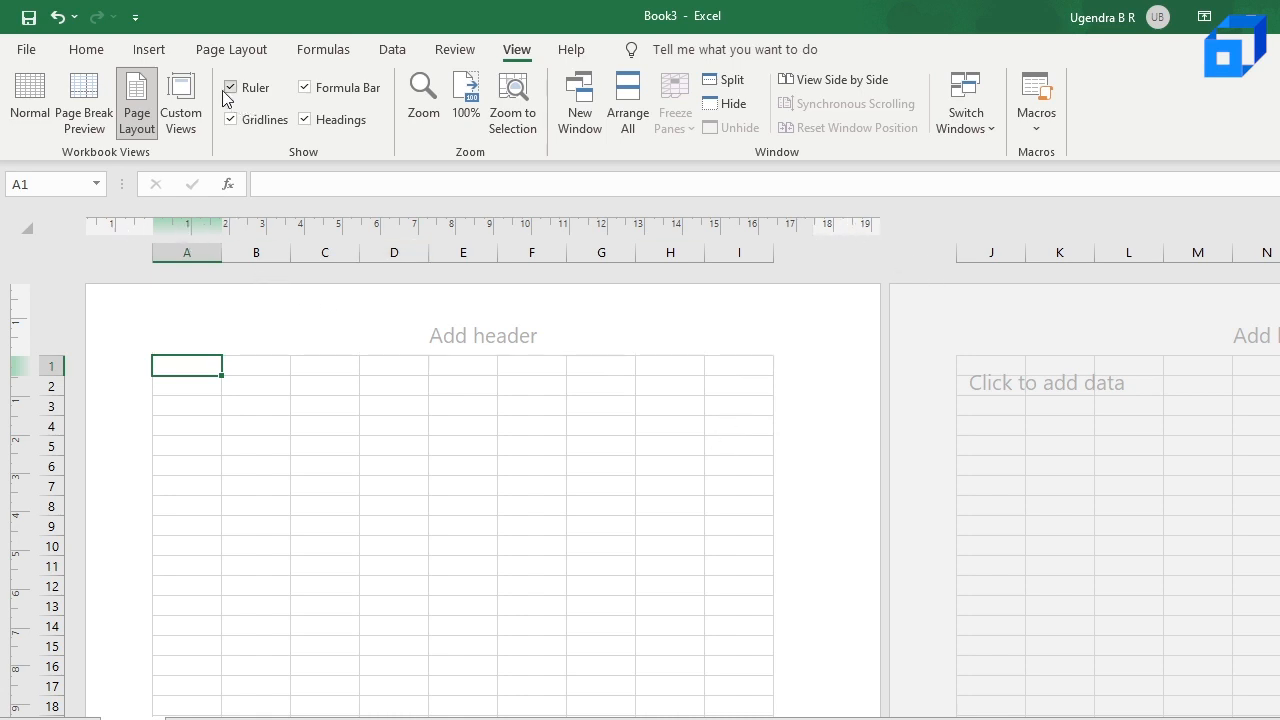
Step: Look over the available help and community resources, and return the worksheet to Normal view
{"action": "left_click", "coordinate": [571, 58]}
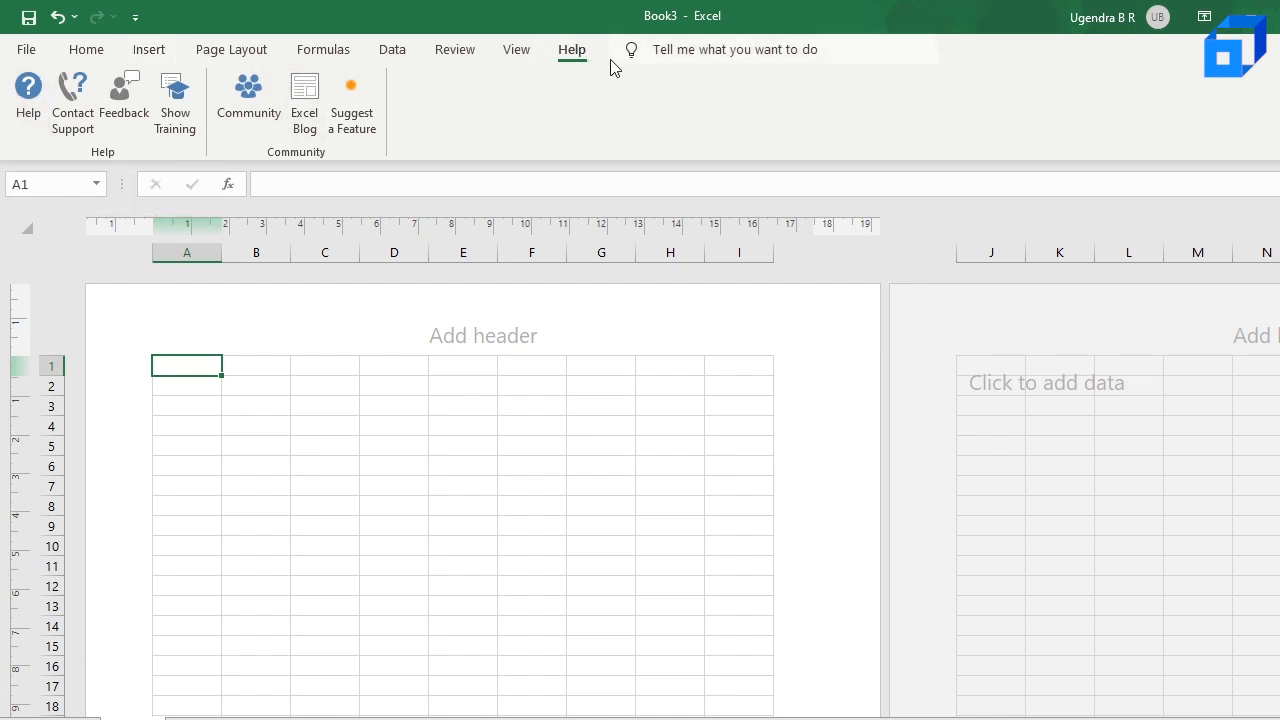
{"action": "left_click", "coordinate": [98, 52]}
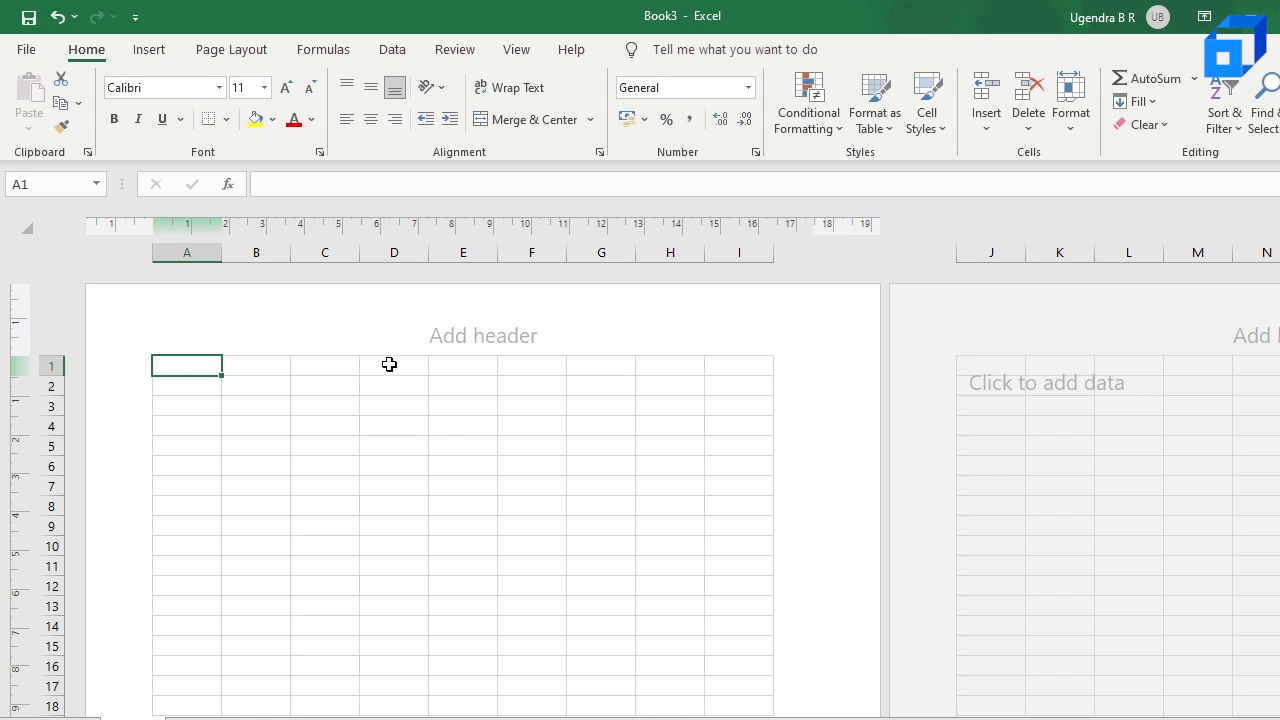
{"action": "key", "text": "ctrl+z"}
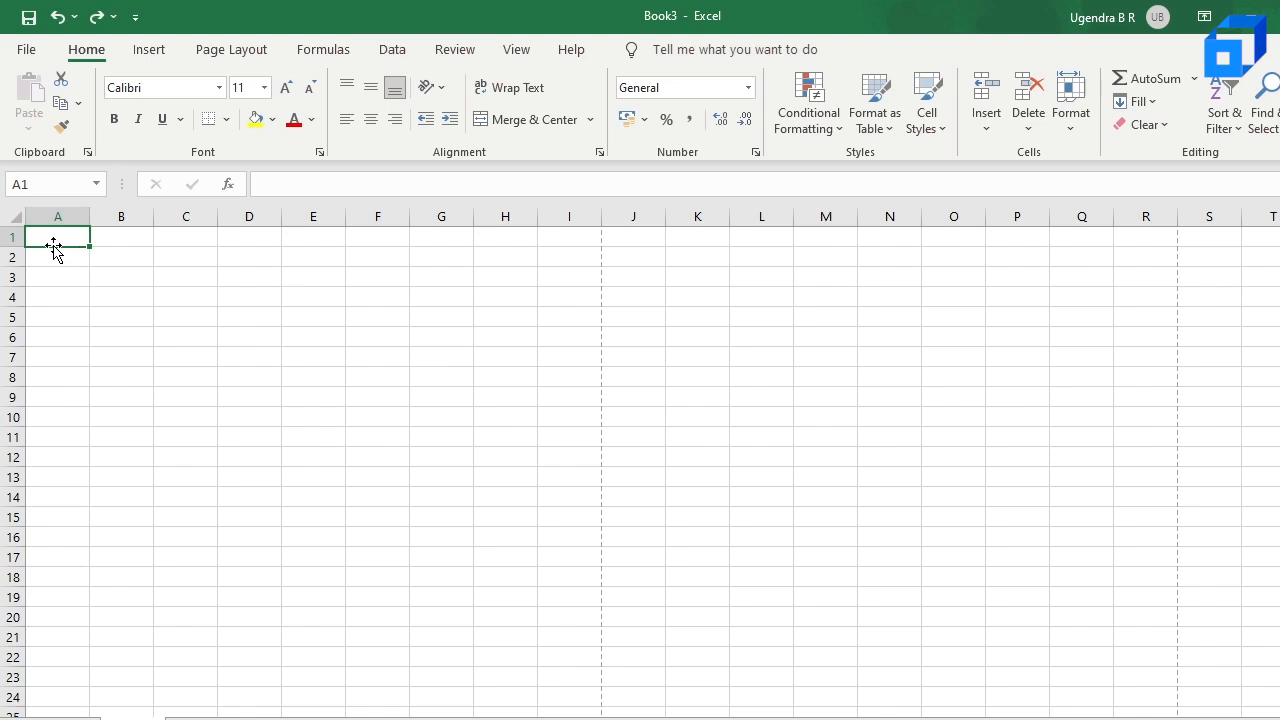
Step: Enter the title "Employee Data" in cell A1
{"action": "left_click", "coordinate": [210, 272]}
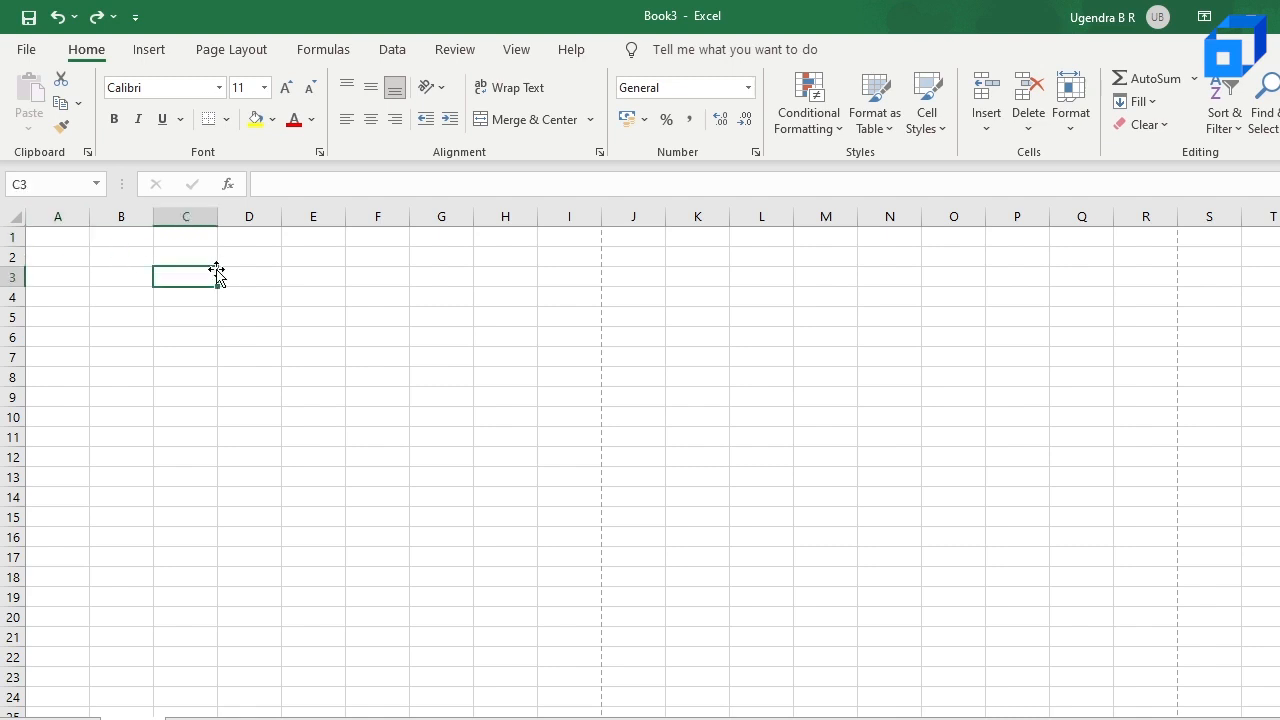
{"action": "left_click", "coordinate": [54, 240]}
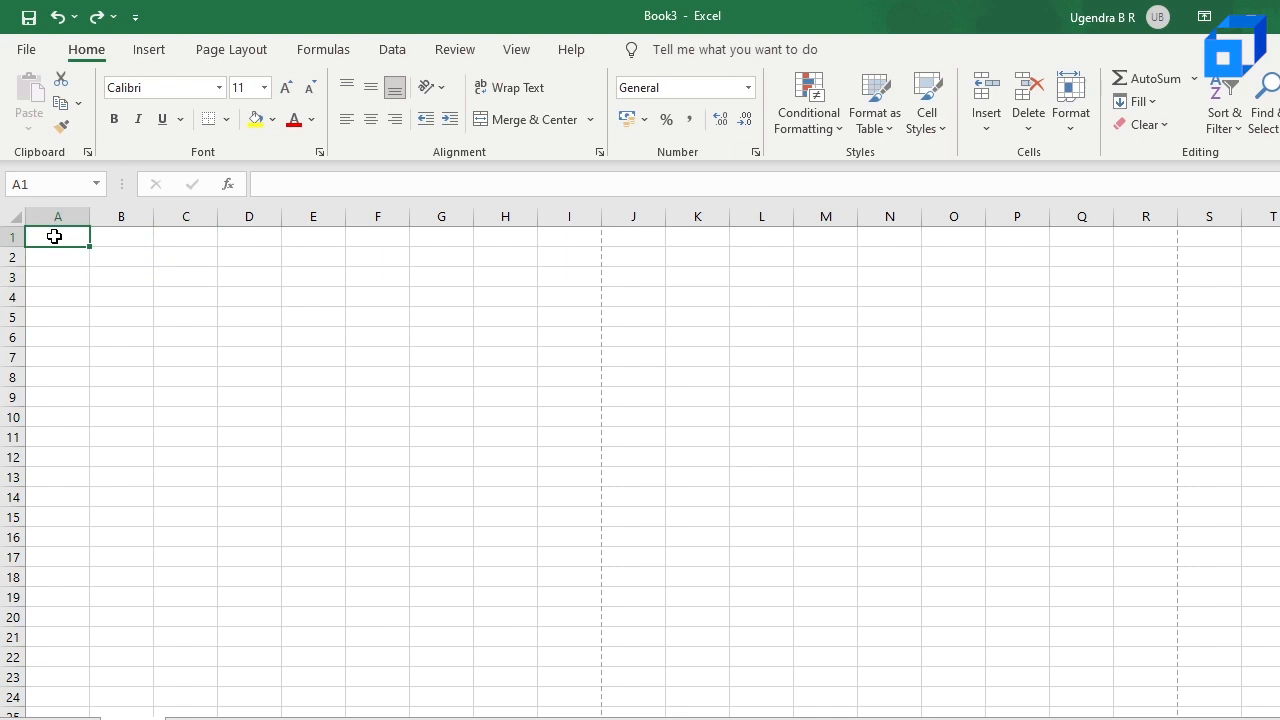
{"action": "type", "text": "Employee Data"}
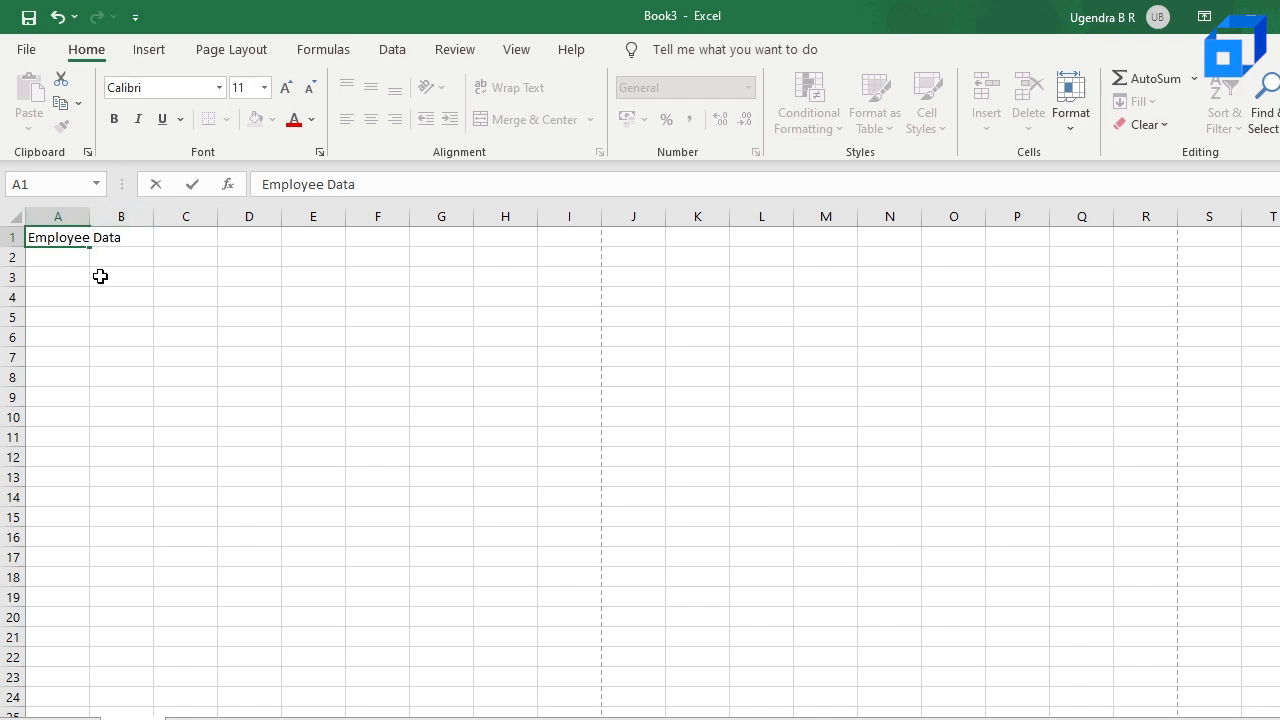
{"action": "left_click", "coordinate": [100, 276]}
{"action": "left_click", "coordinate": [66, 236]}
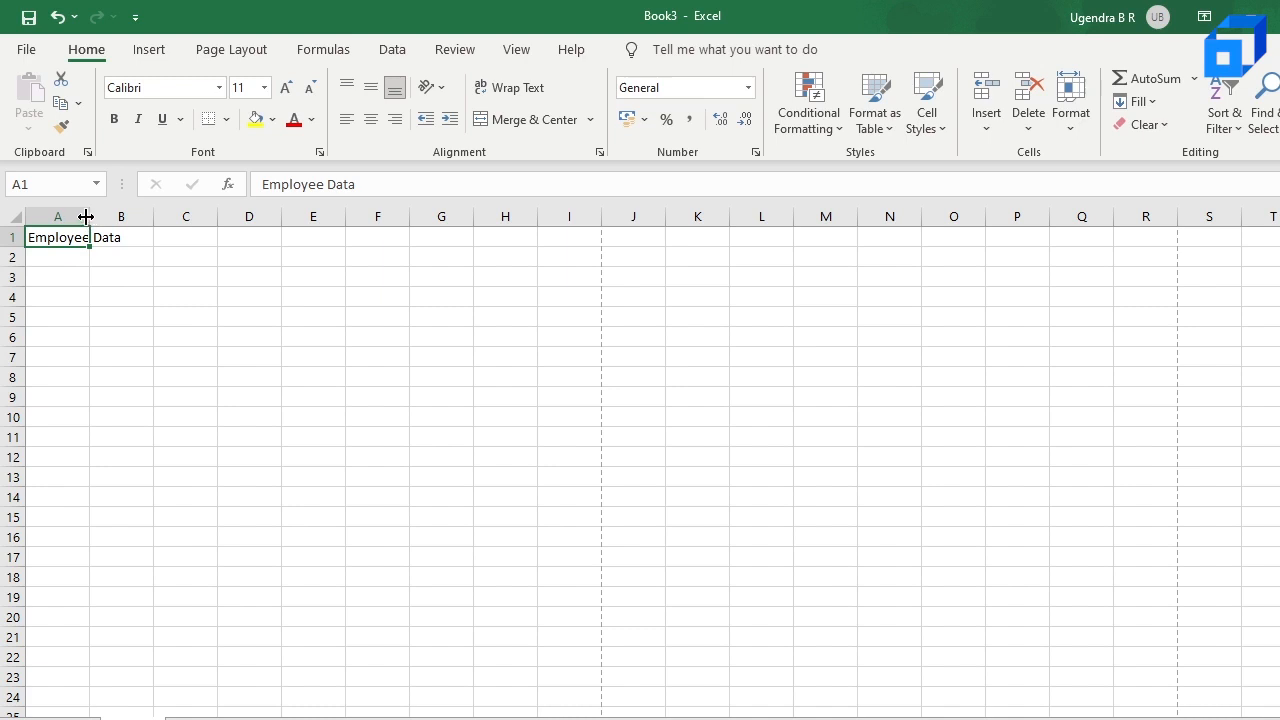
Step: Widen column A so the title in A1 fits inside it with some extra space
{"action": "left_click_drag", "start_coordinate": [93, 217], "coordinate": [135, 217]}
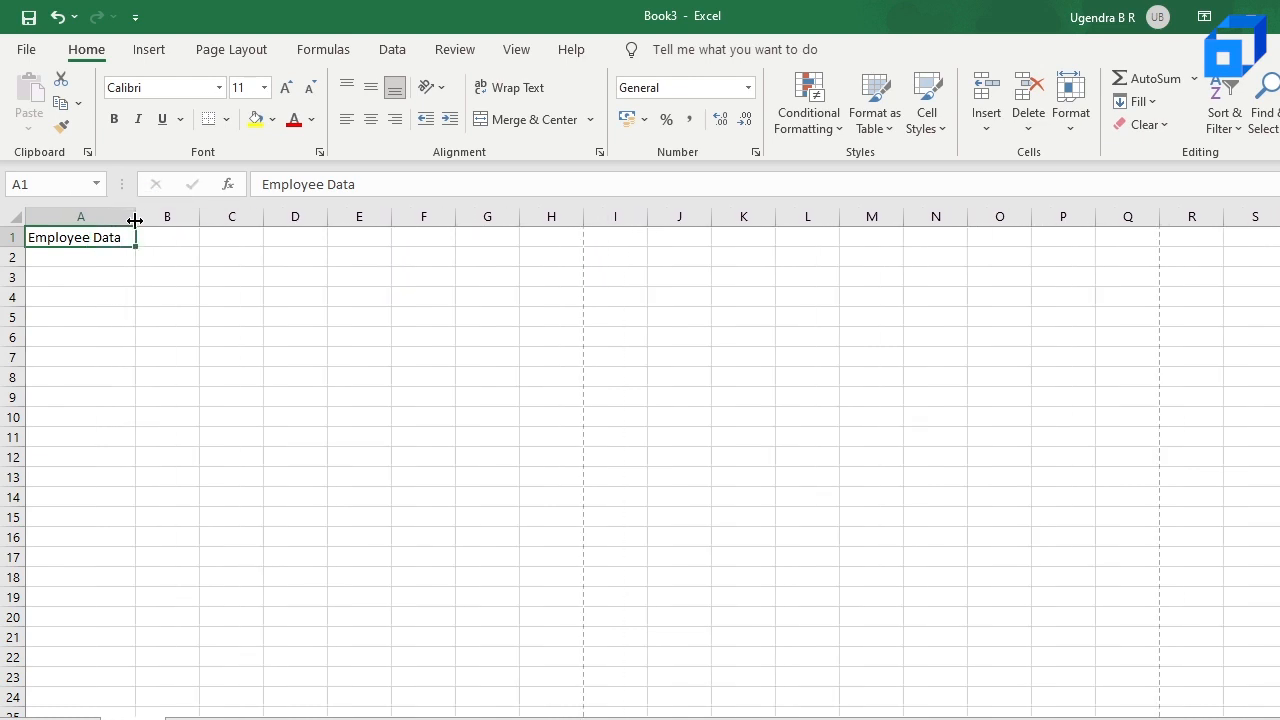
{"action": "left_click", "coordinate": [90, 254]}
{"action": "left_click", "coordinate": [100, 240]}
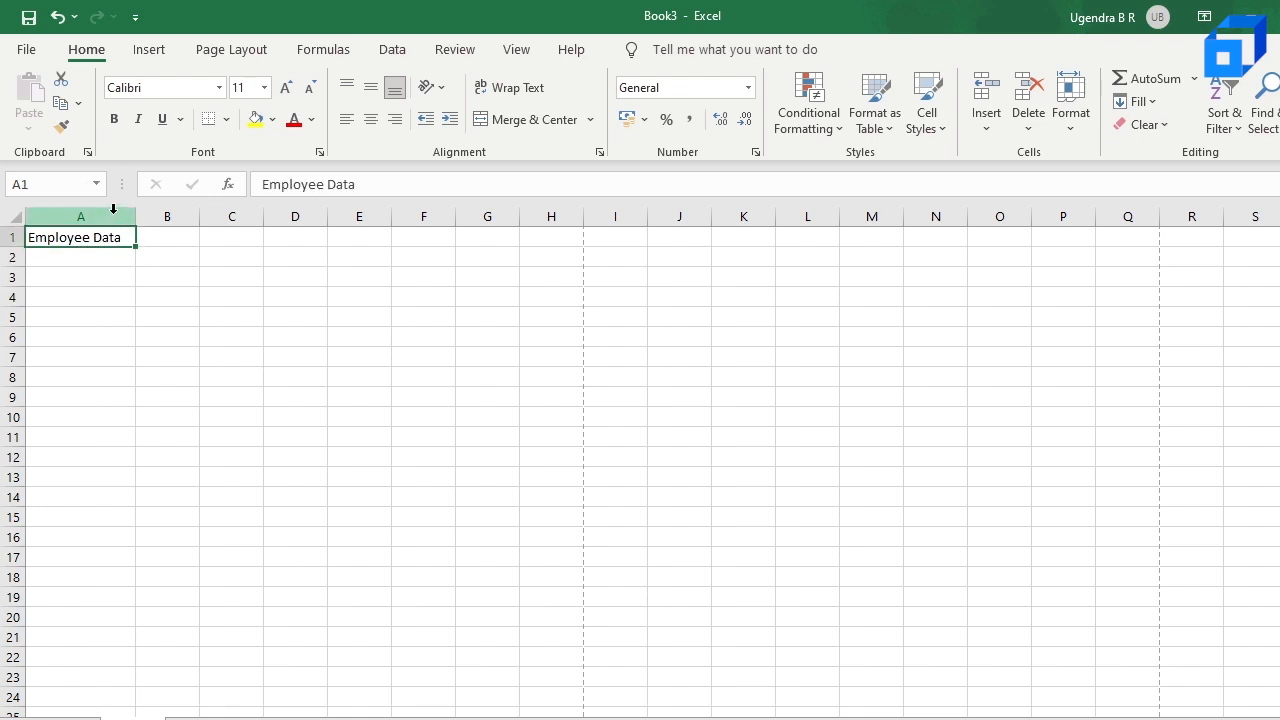
{"action": "left_click", "coordinate": [70, 256]}
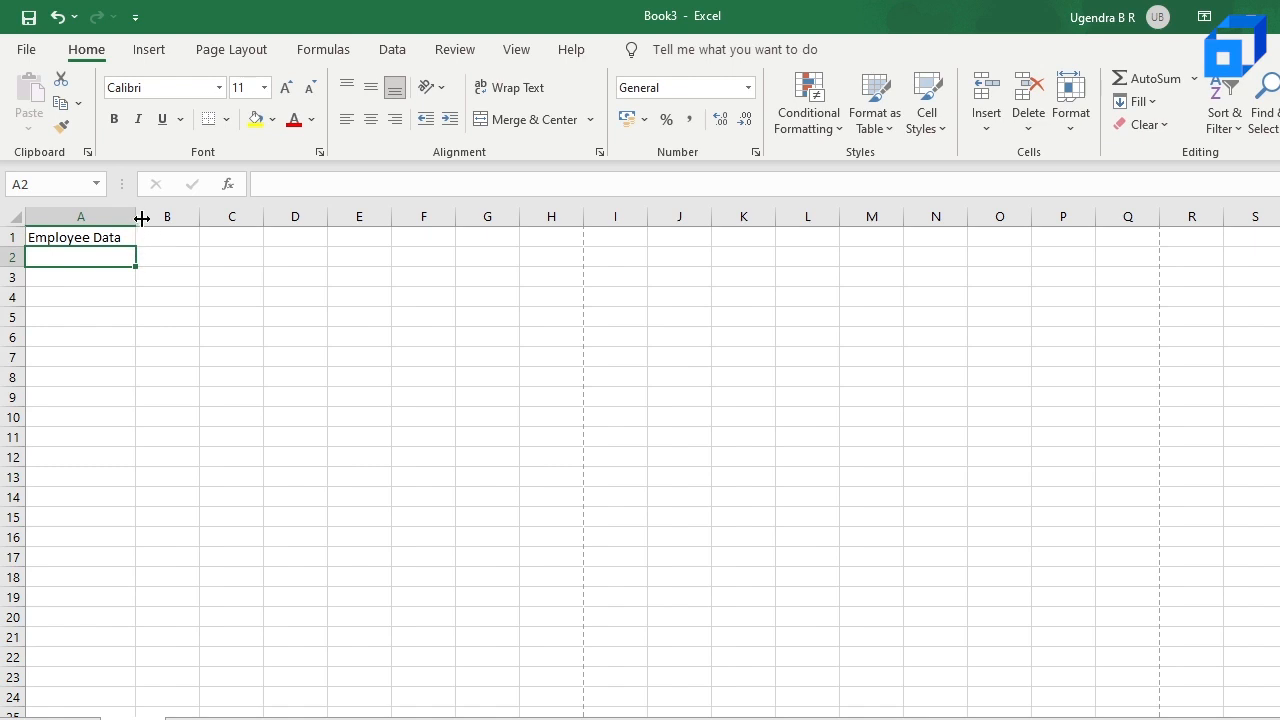
{"action": "left_click_drag", "start_coordinate": [134, 216], "coordinate": [147, 216]}
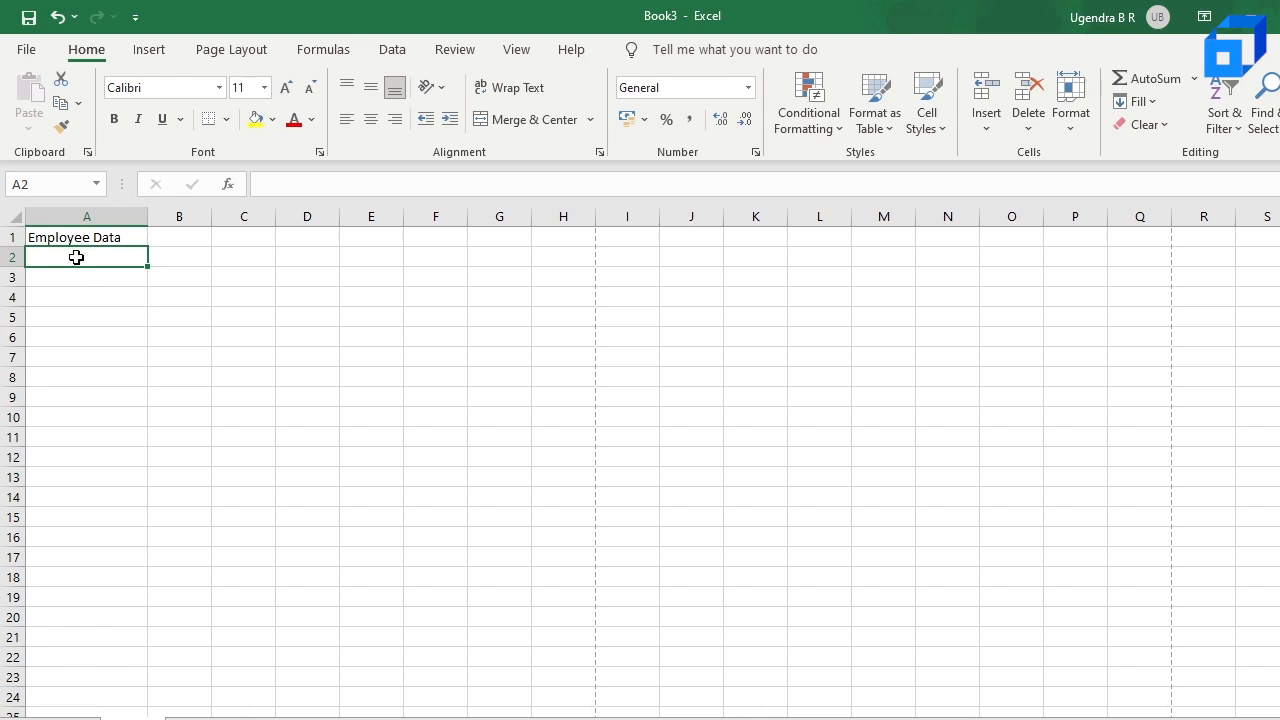
Step: Enter the column header "First Name" in cell A2 and make B2 the active cell
{"action": "type", "text": "First "}
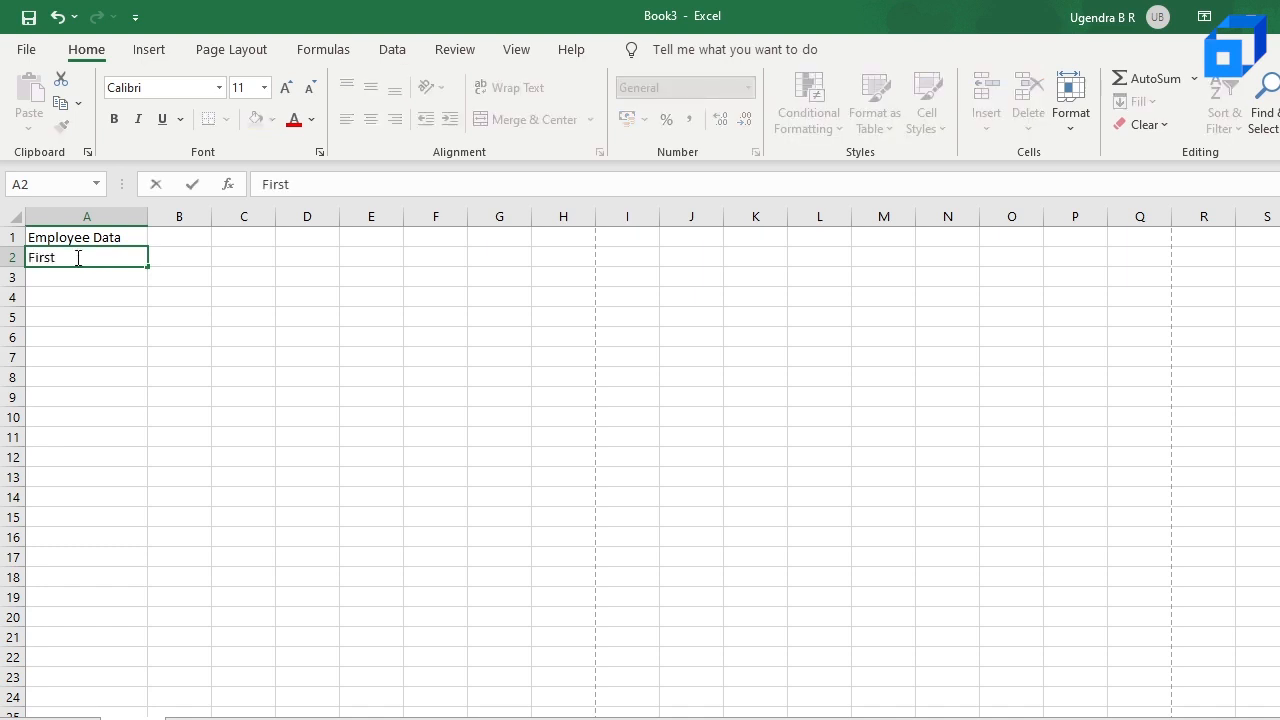
{"action": "type", "text": "Name"}
{"action": "key", "text": "Tab"}
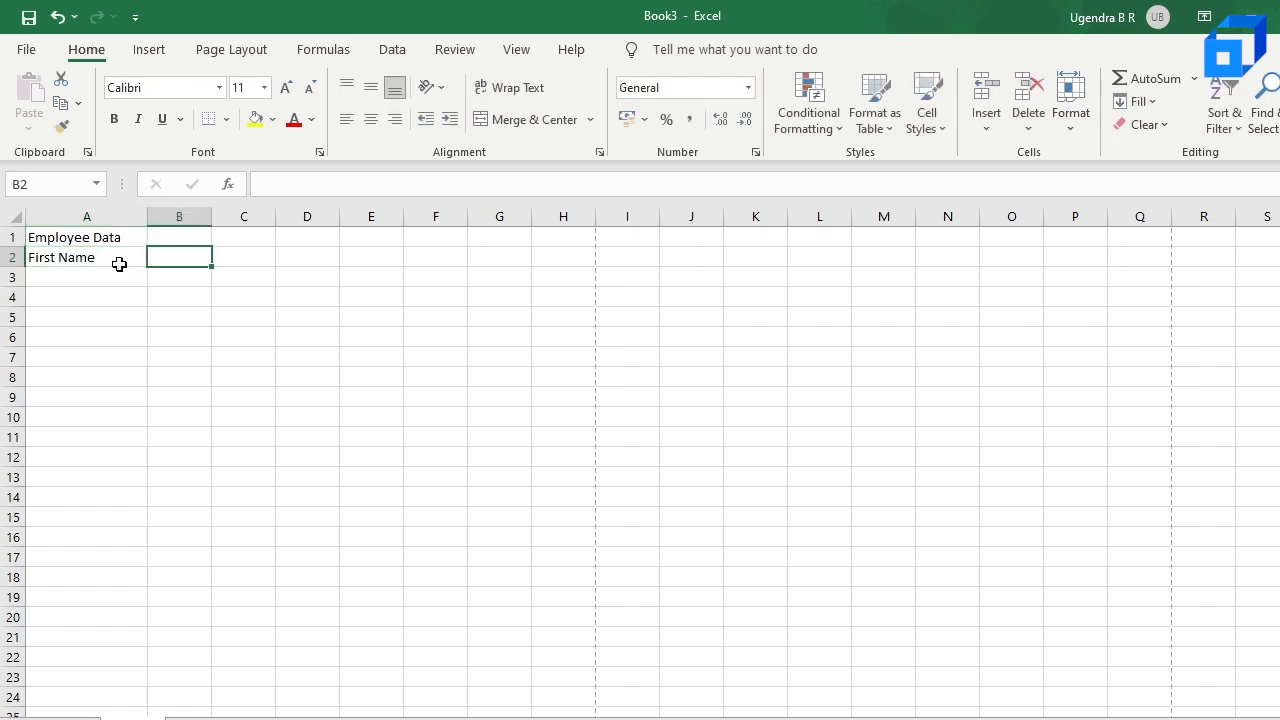
{"action": "left_click", "coordinate": [118, 262]}
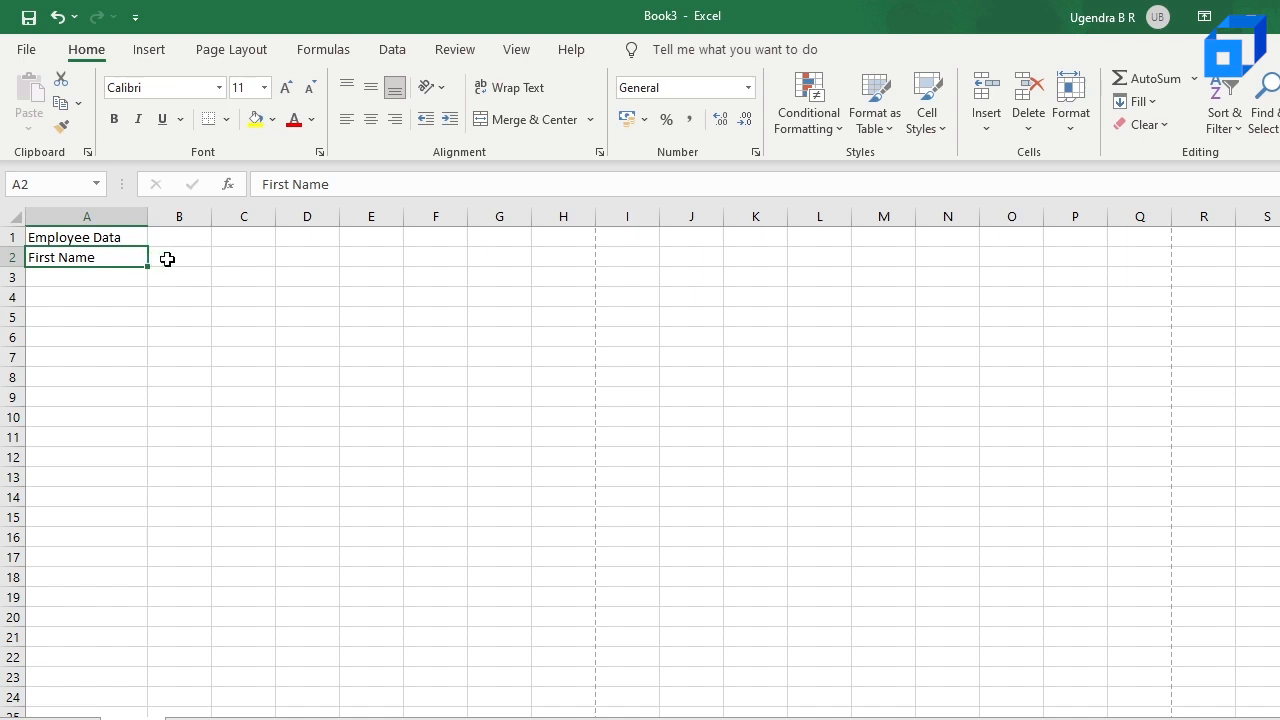
{"action": "left_click", "coordinate": [164, 259]}
{"action": "left_click", "coordinate": [119, 265]}
{"action": "key", "text": "Right"}
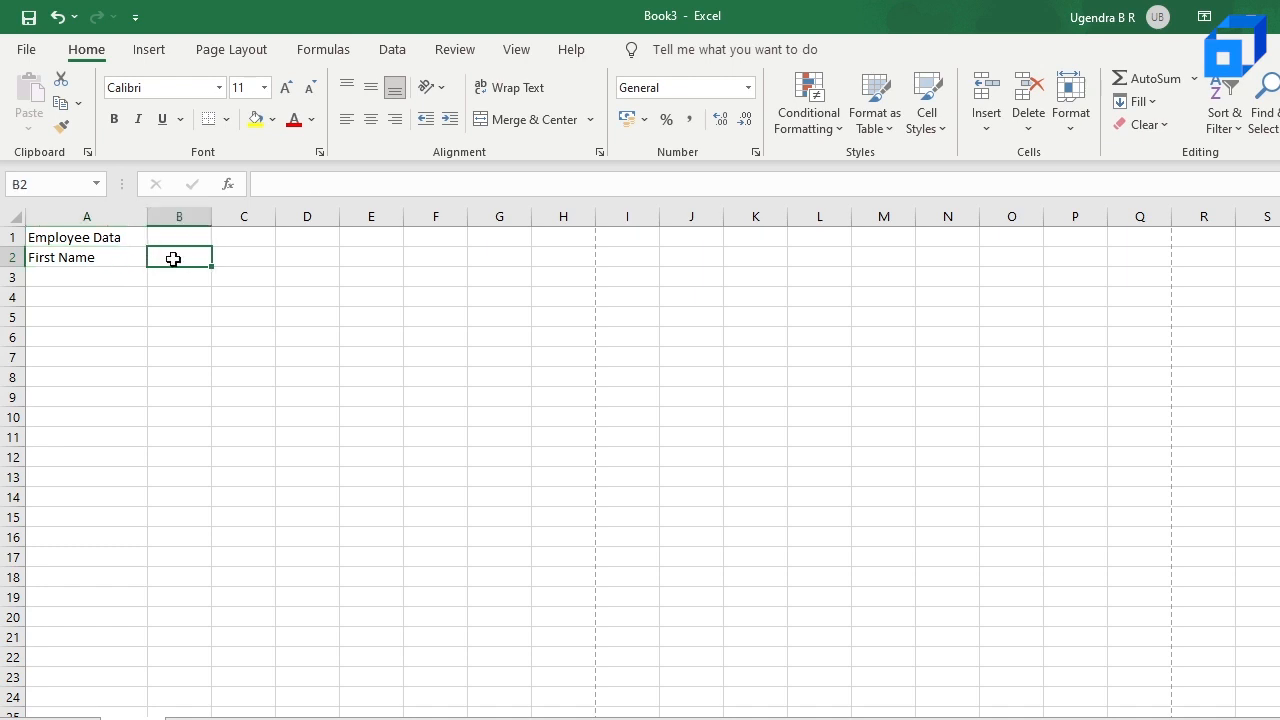
Step: Enter the headers "Last Name" in B2 and "Email ID" in C2, and widen columns B and C
{"action": "type", "text": "Last Name"}
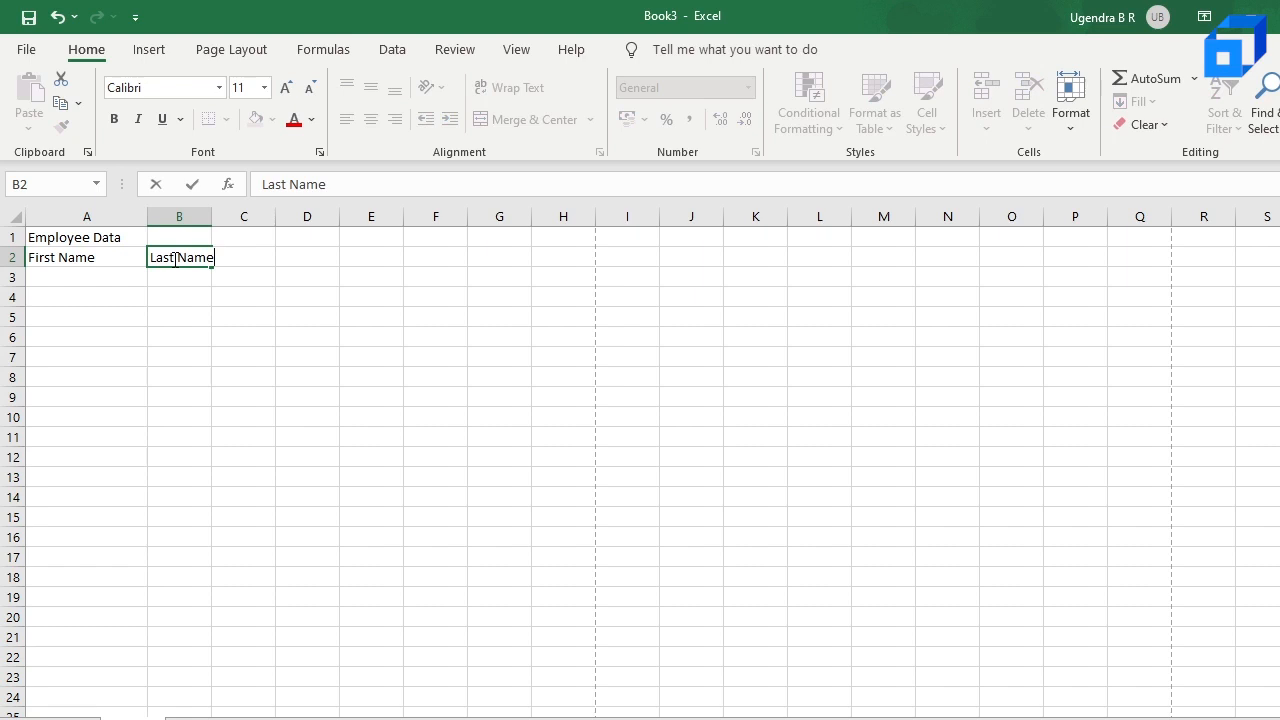
{"action": "key", "text": "Tab"}
{"action": "type", "text": "E"}
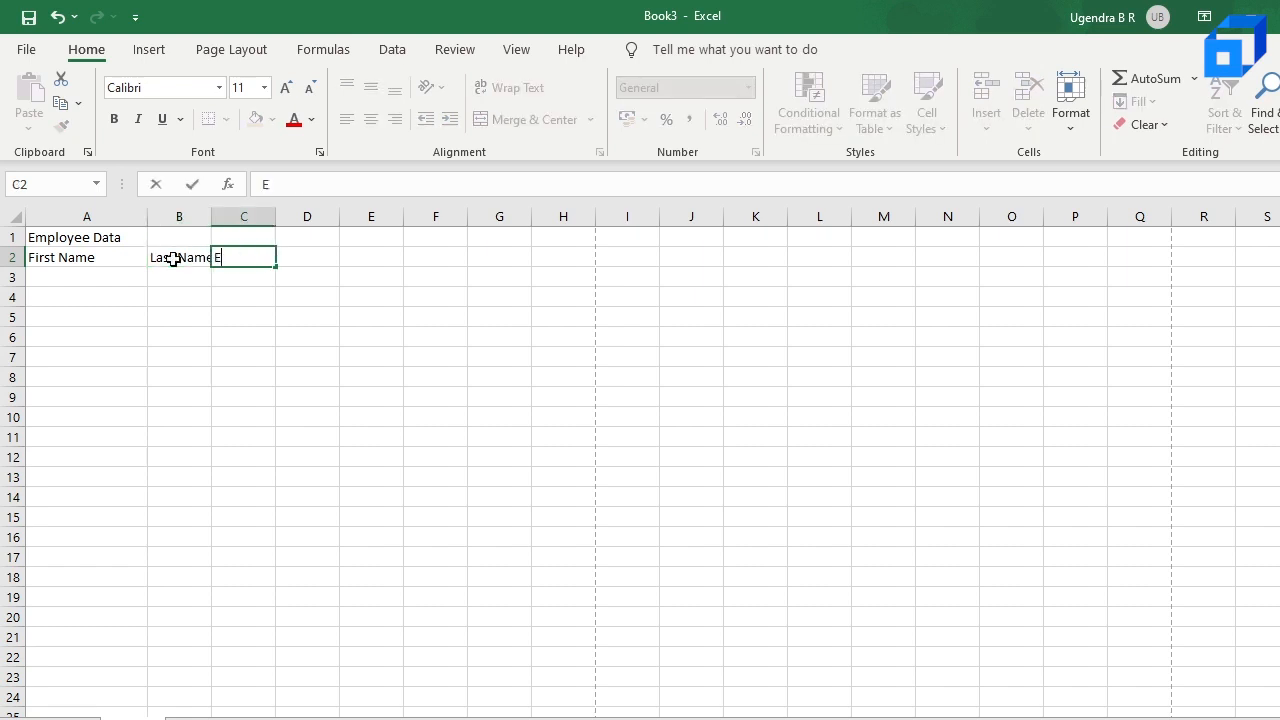
{"action": "type", "text": "mail ID"}
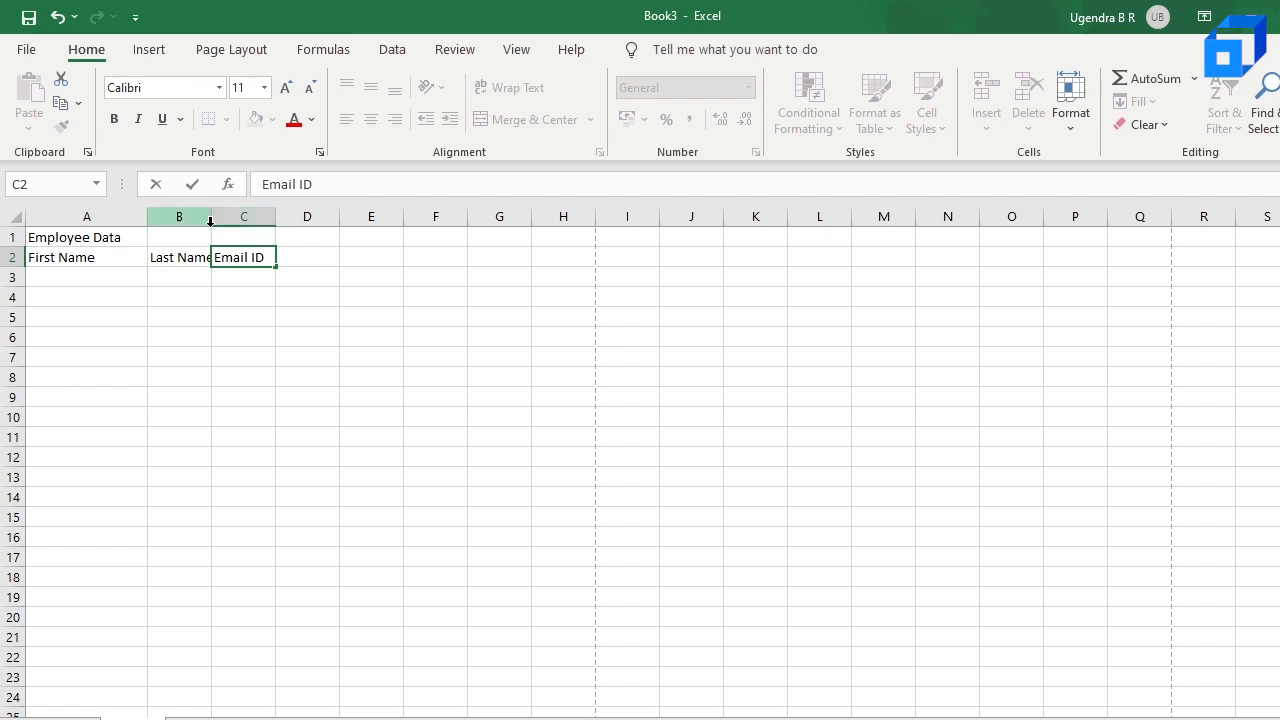
{"action": "left_click", "coordinate": [192, 366]}
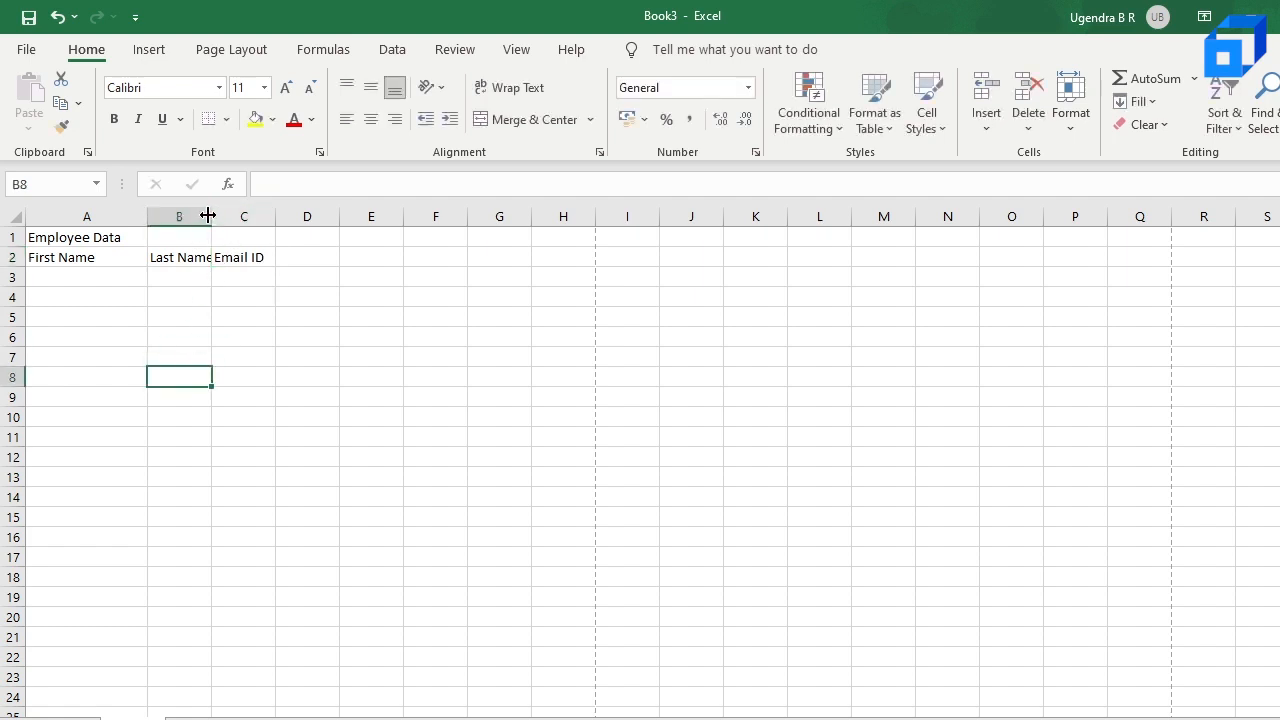
{"action": "left_click_drag", "start_coordinate": [225, 216], "coordinate": [390, 218]}
Step: Enter the first names of three employees in cells A3 to A5
{"action": "left_click", "coordinate": [67, 279]}
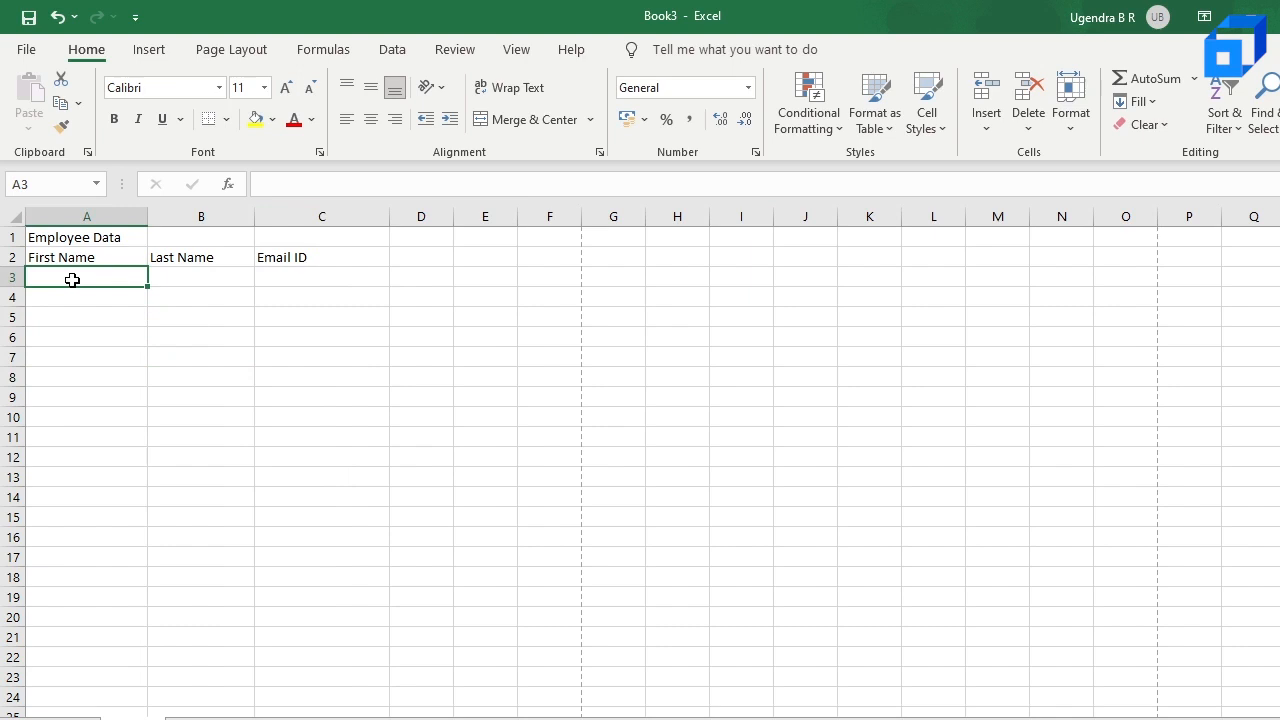
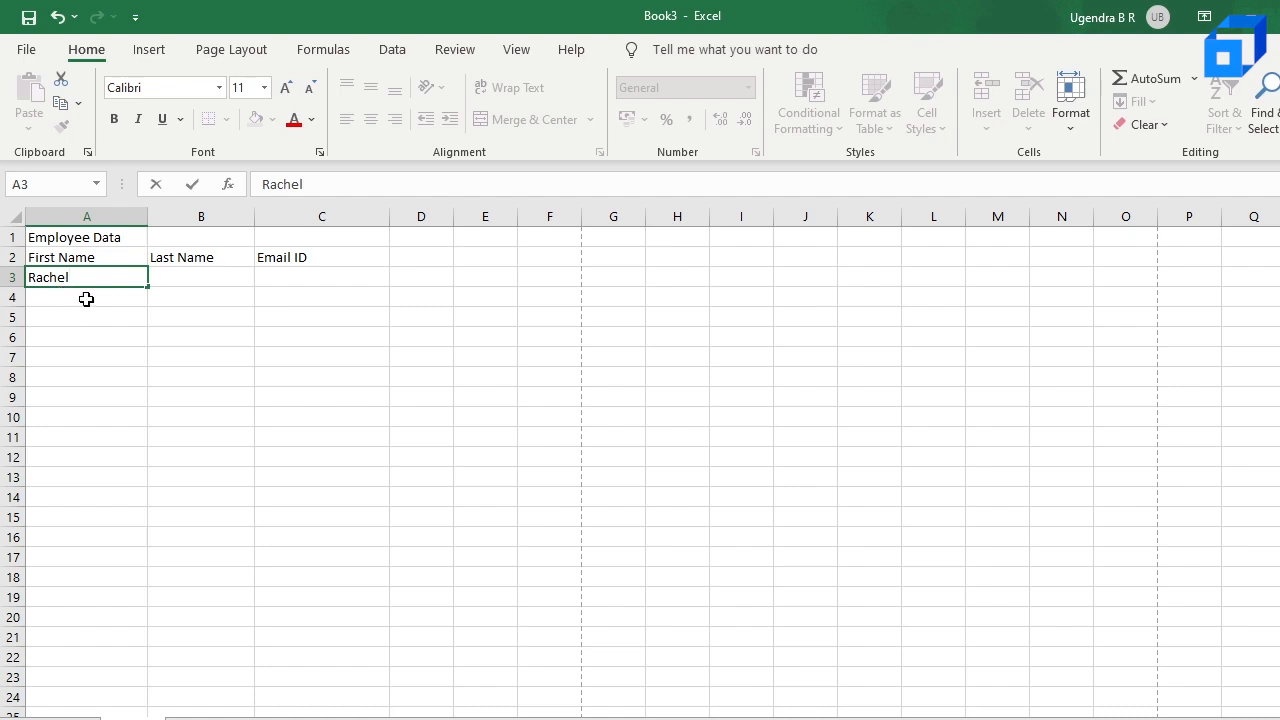
{"action": "left_click", "coordinate": [103, 306]}
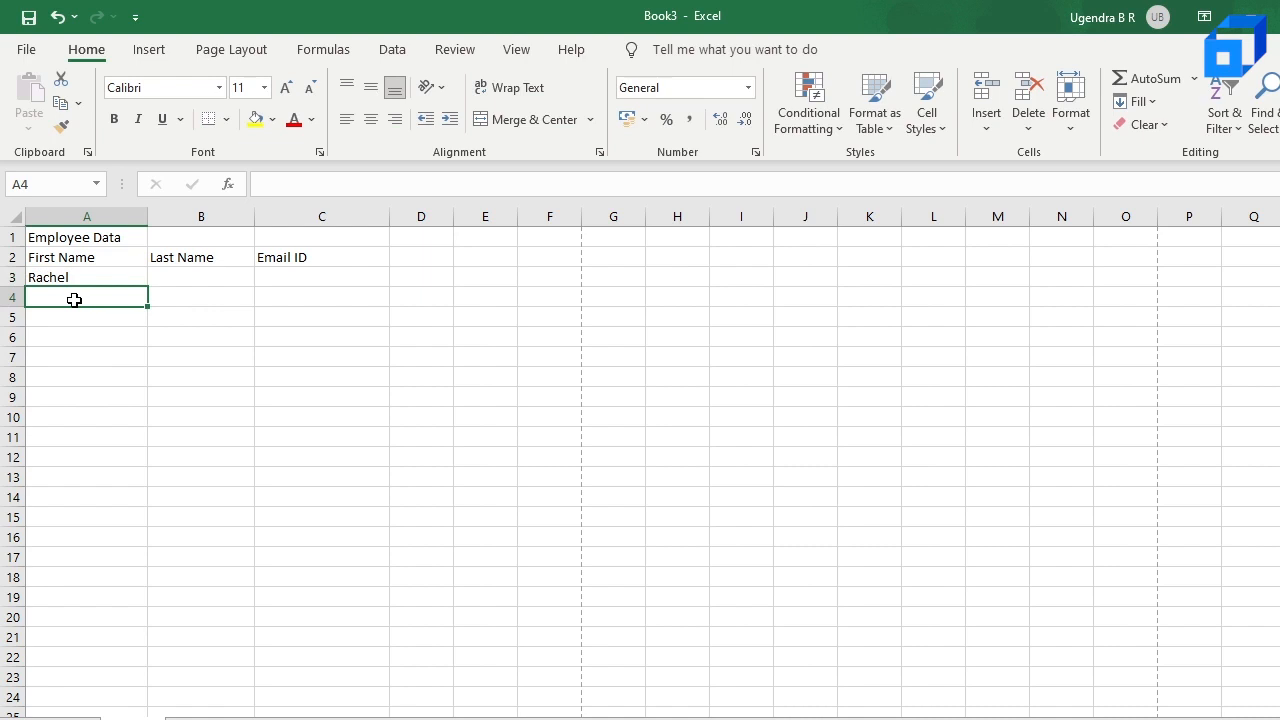
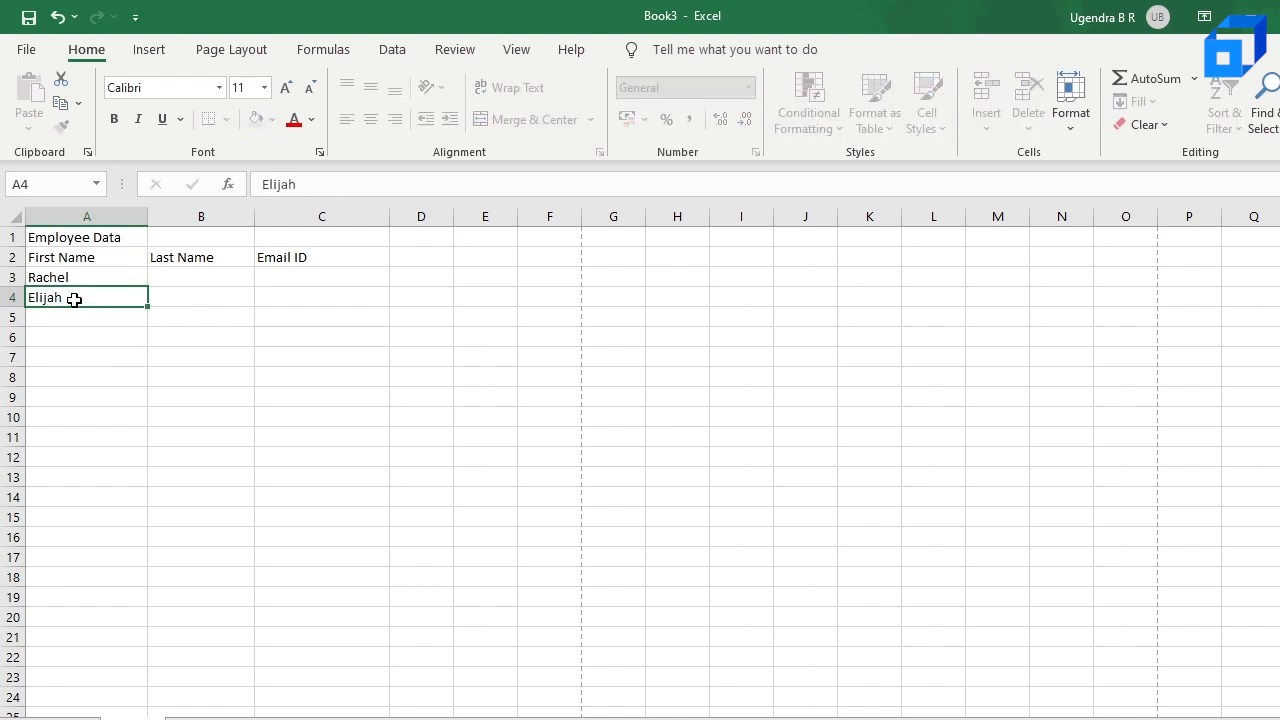
{"action": "key", "text": "Return"}
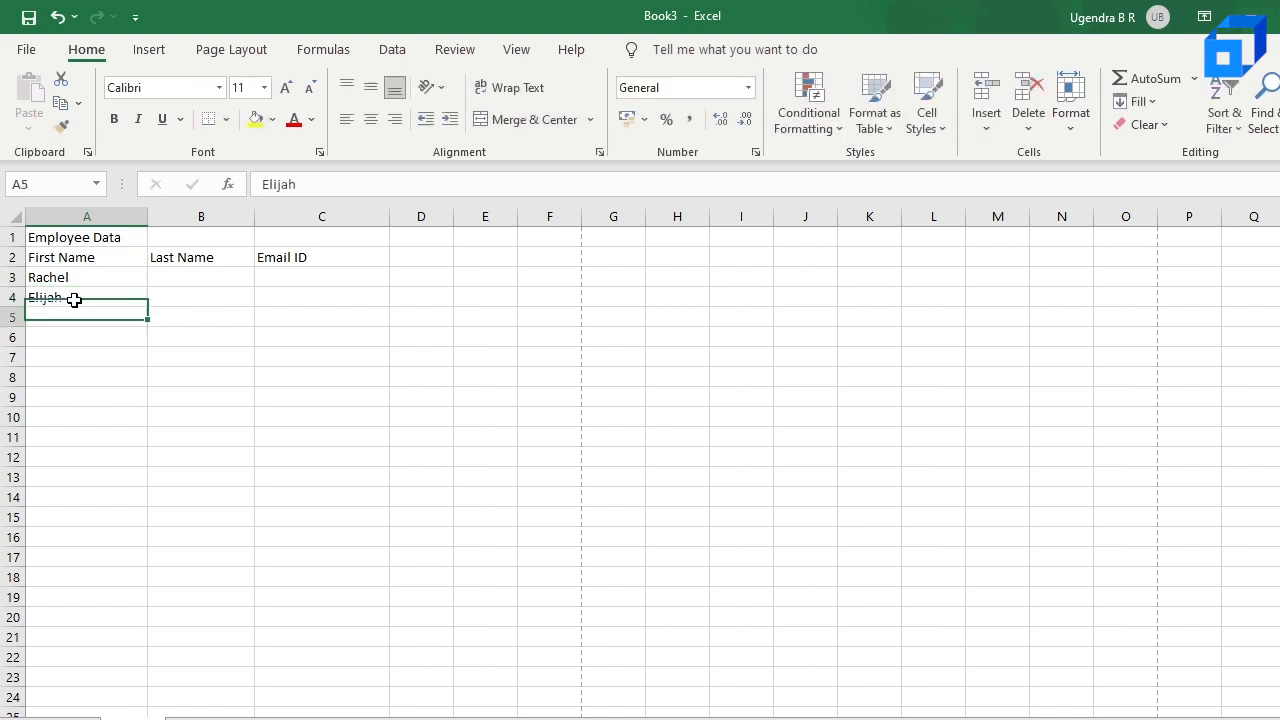
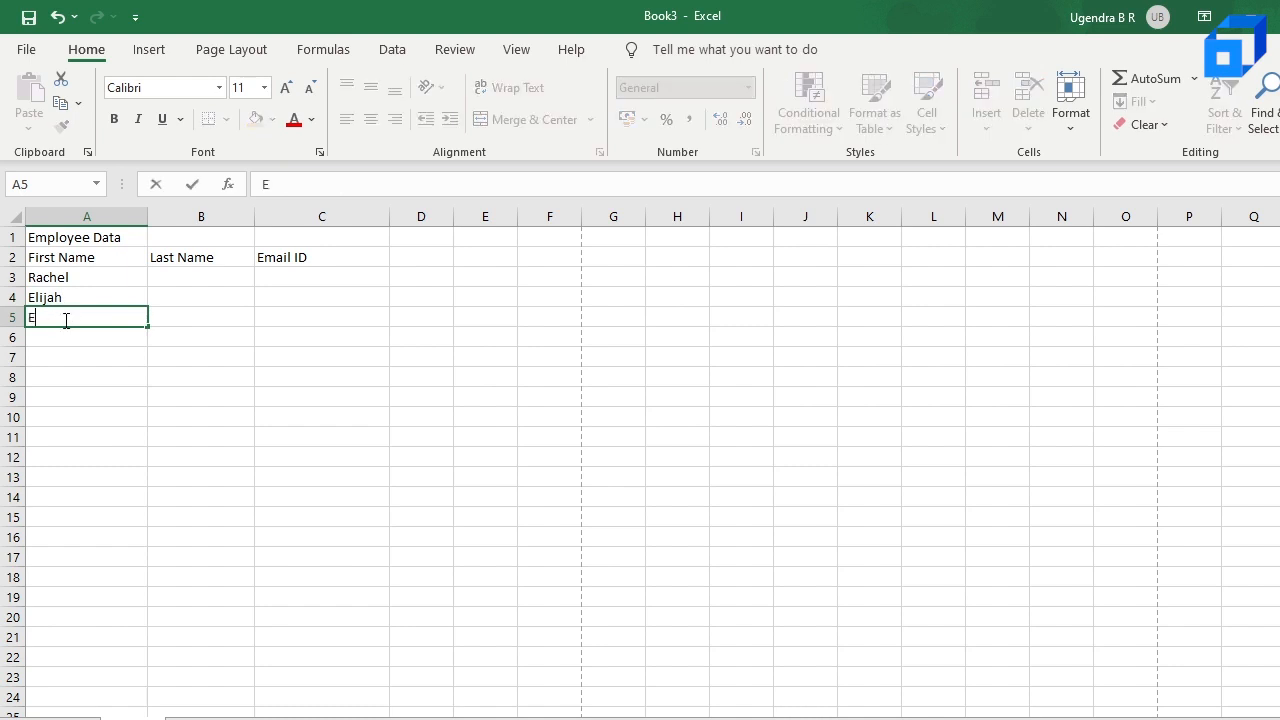
Step: Enter the matching last names of the three employees in cells B3 to B5
{"action": "left_click", "coordinate": [172, 274]}
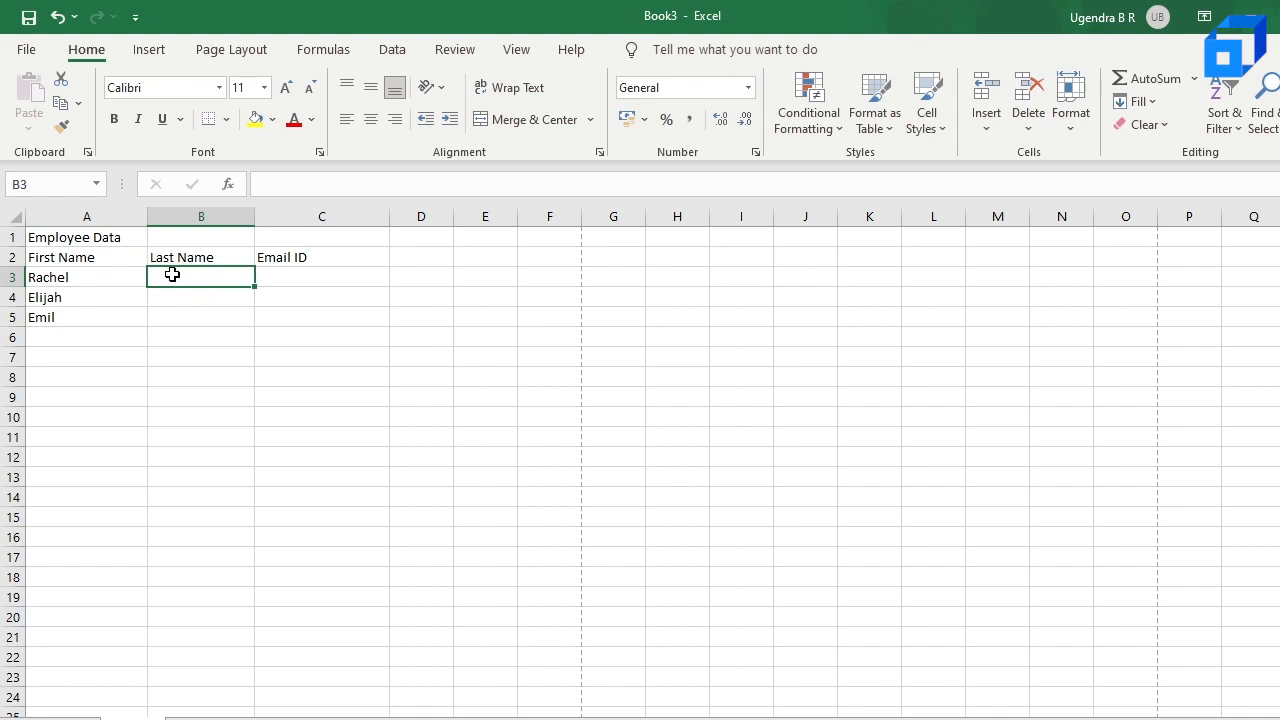
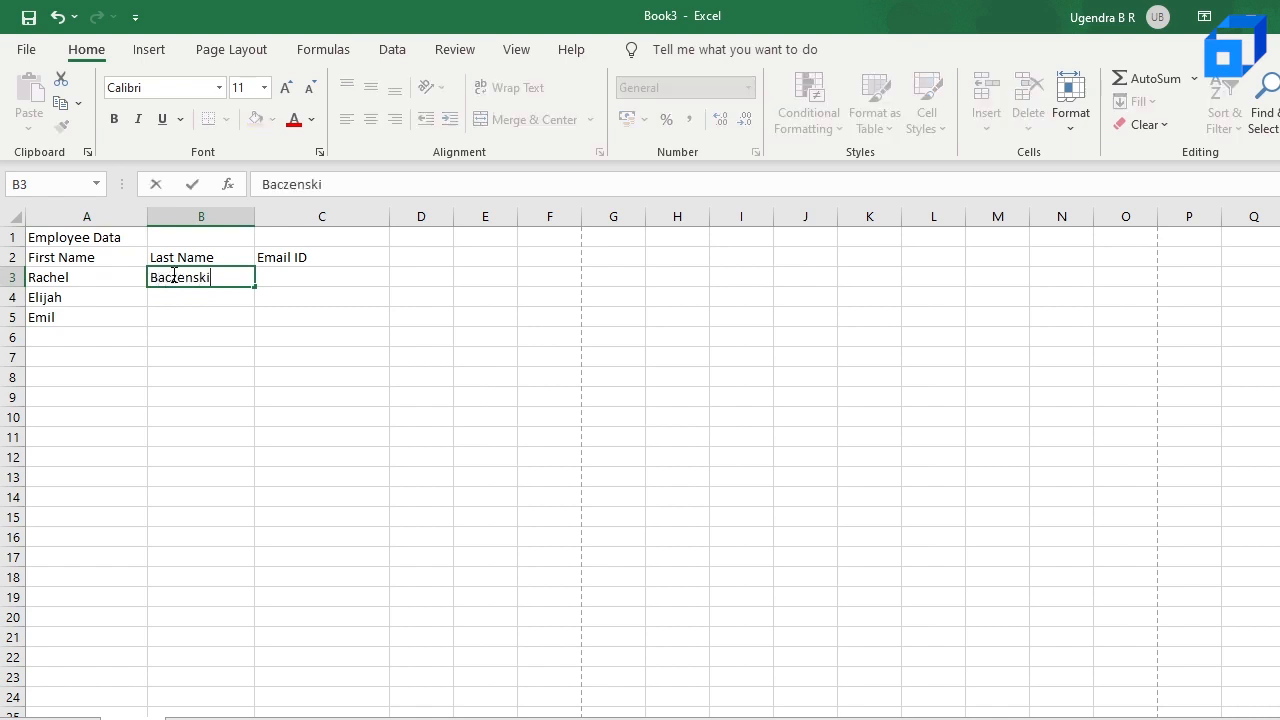
{"action": "key", "text": "Return"}
{"action": "key", "text": "Return"}
Step: Enter the first employee's email address in C3 and widen column C to fit it
{"action": "left_click", "coordinate": [291, 279]}
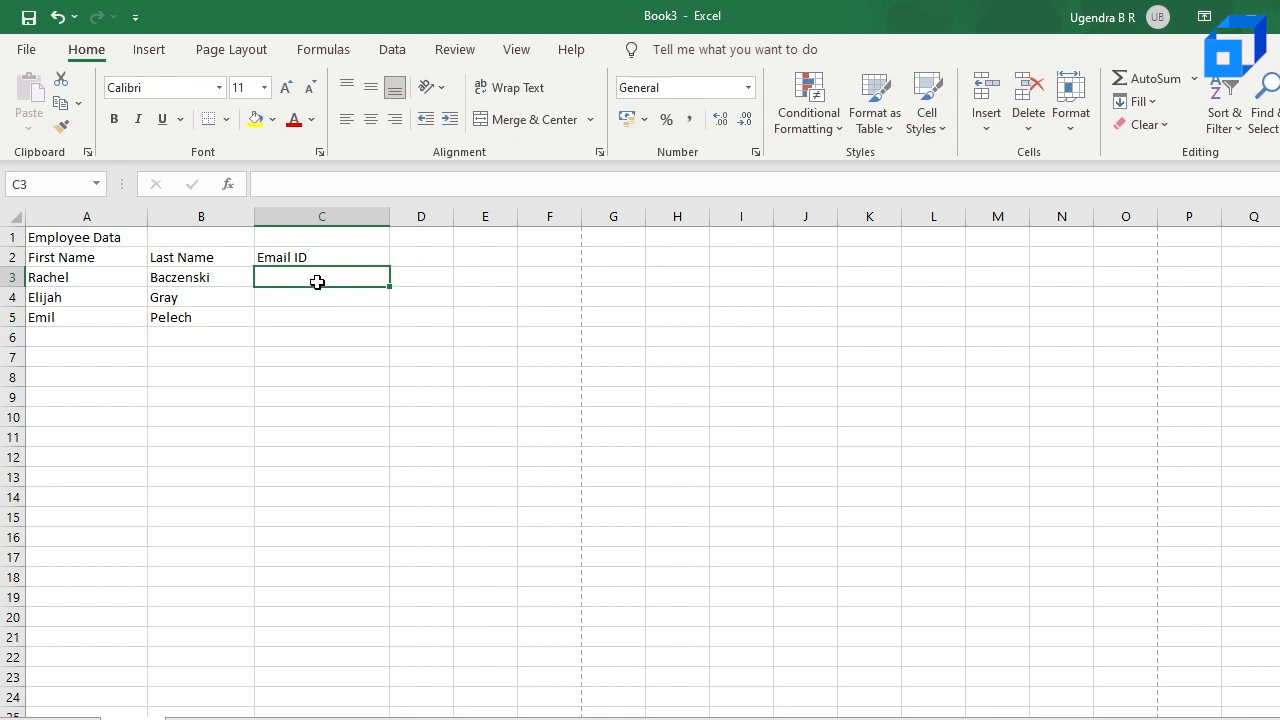
{"action": "double_click", "coordinate": [317, 282]}
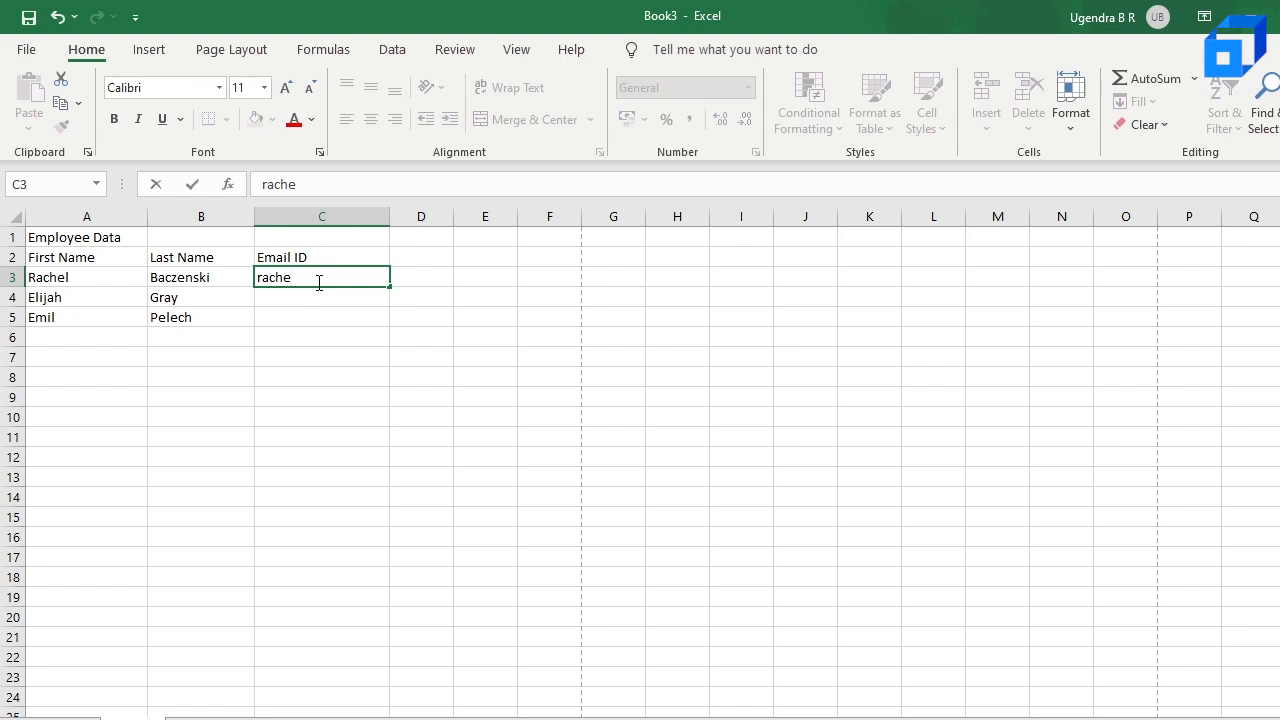
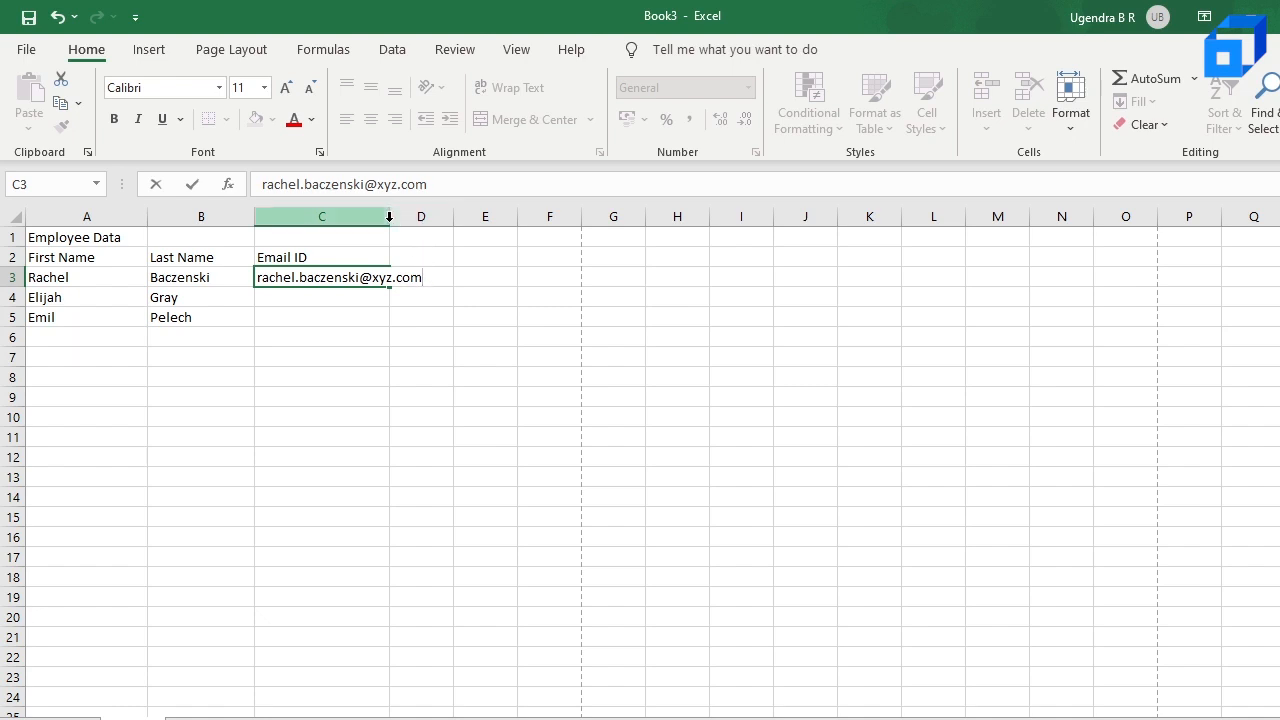
{"action": "left_click_drag", "start_coordinate": [457, 332], "coordinate": [435, 217]}
Step: Enter the second and third employees' email addresses in cells C4 and C5
{"action": "left_click", "coordinate": [335, 297]}
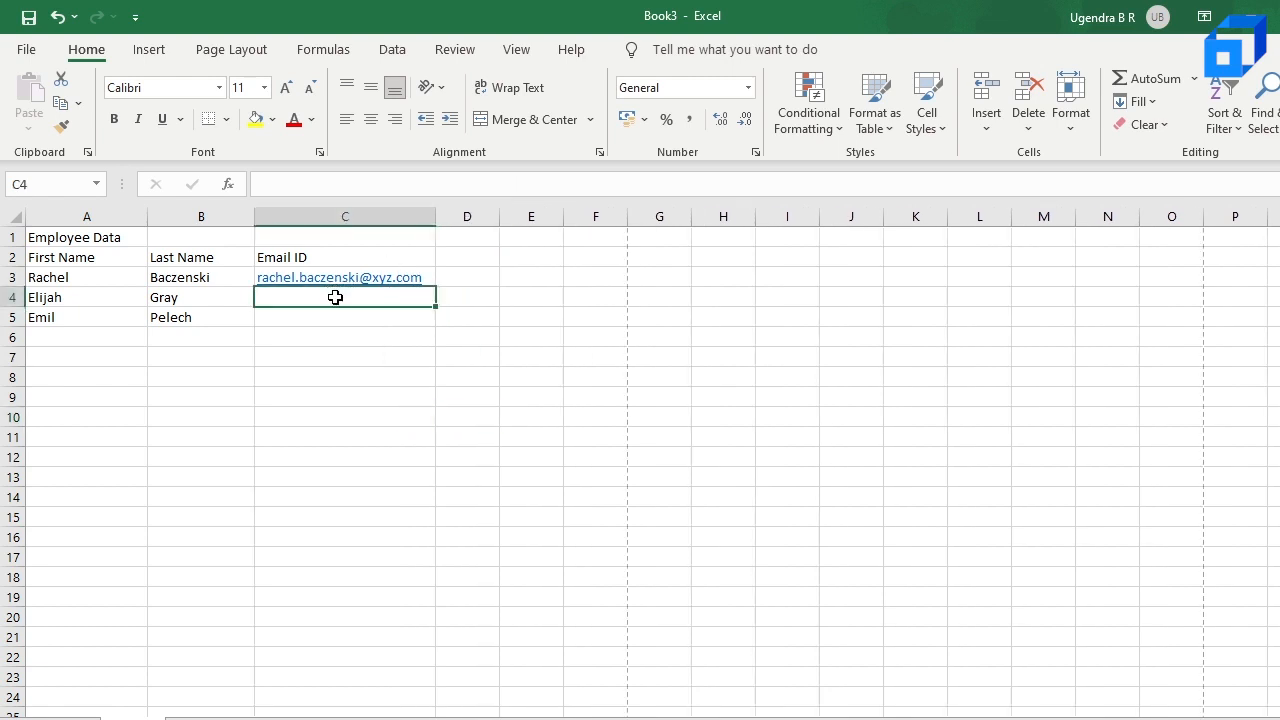
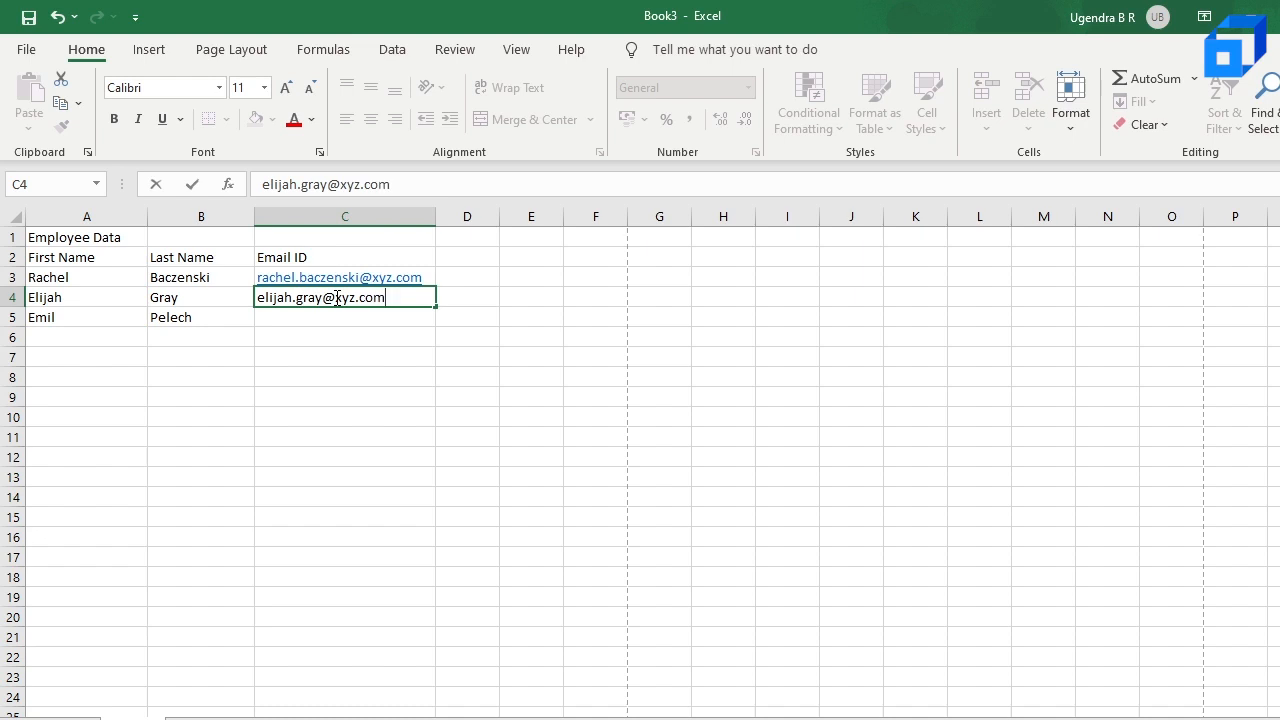
{"action": "key", "text": "Return"}
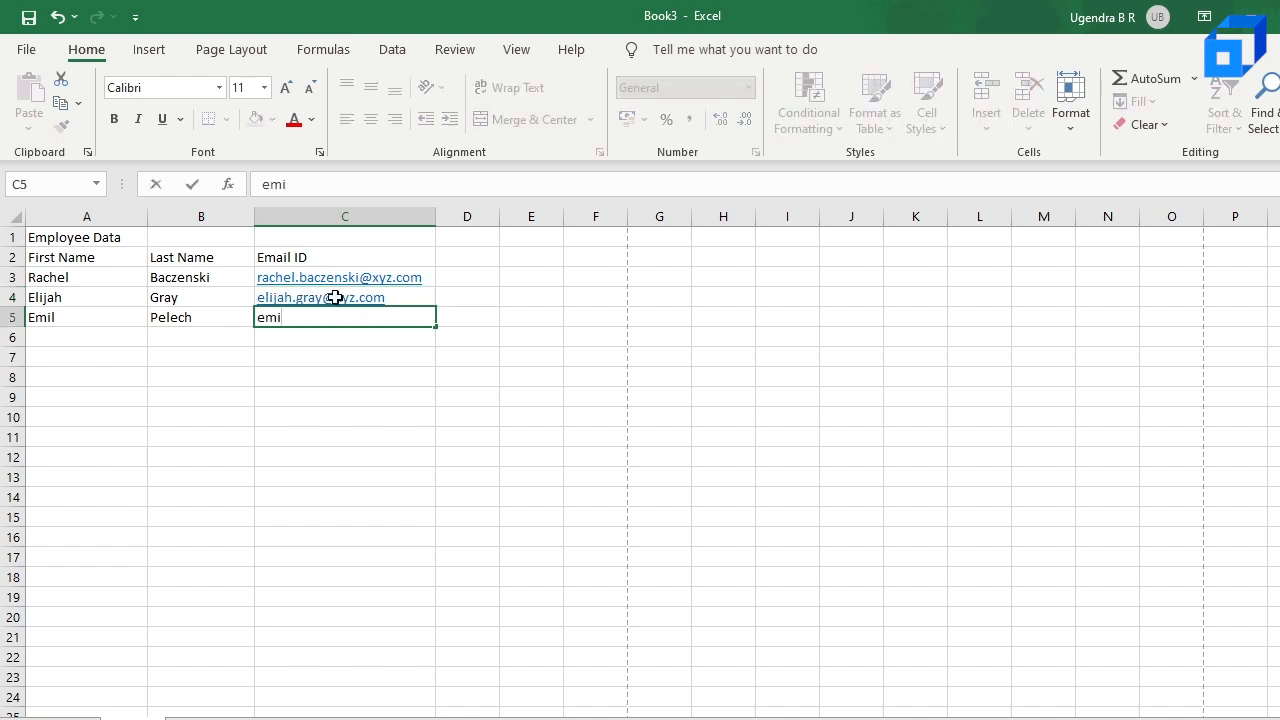
{"action": "key", "text": "Return"}
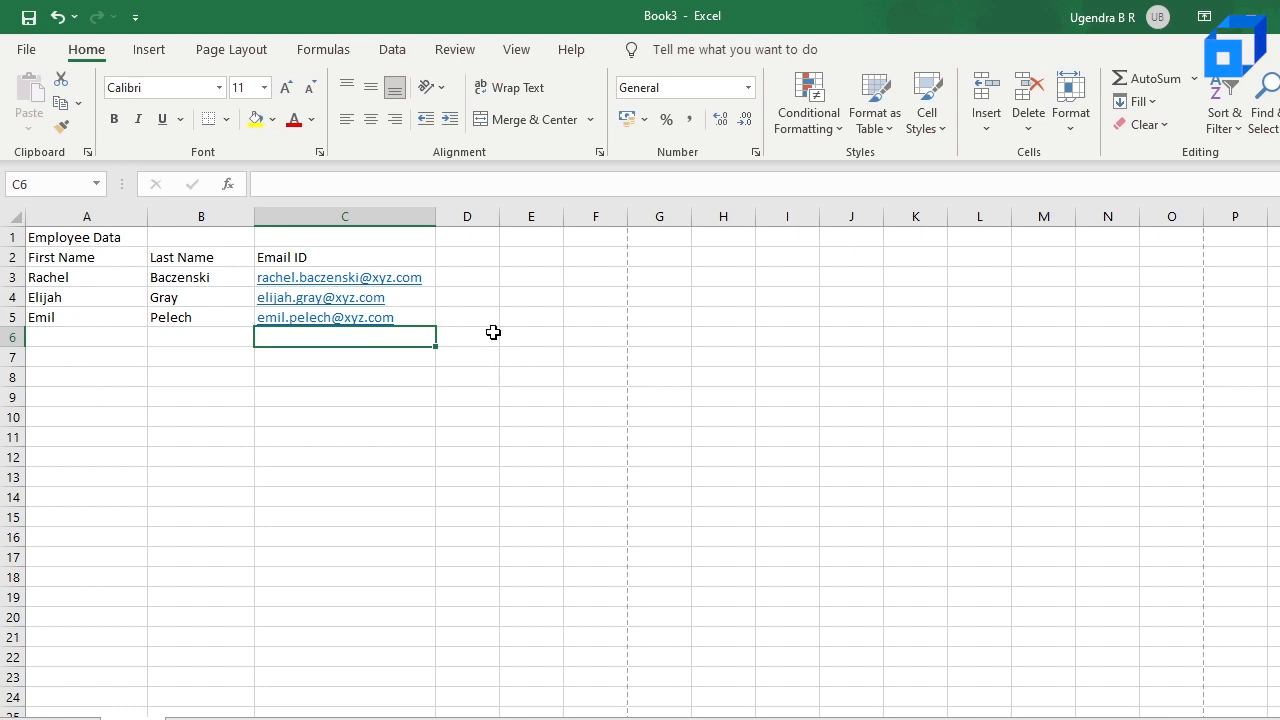
Step: Paste the copied list of further employees' first and last names into A6:B16
{"action": "left_click", "coordinate": [476, 337]}
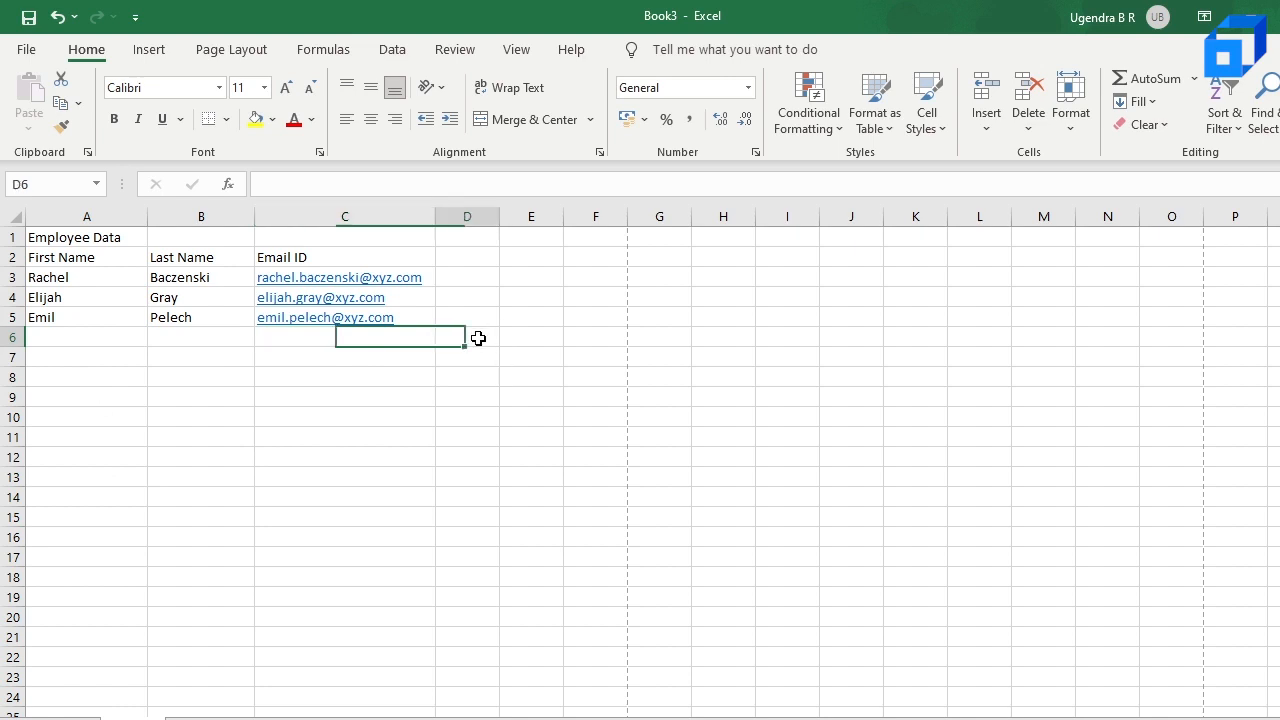
{"action": "left_click", "coordinate": [113, 339]}
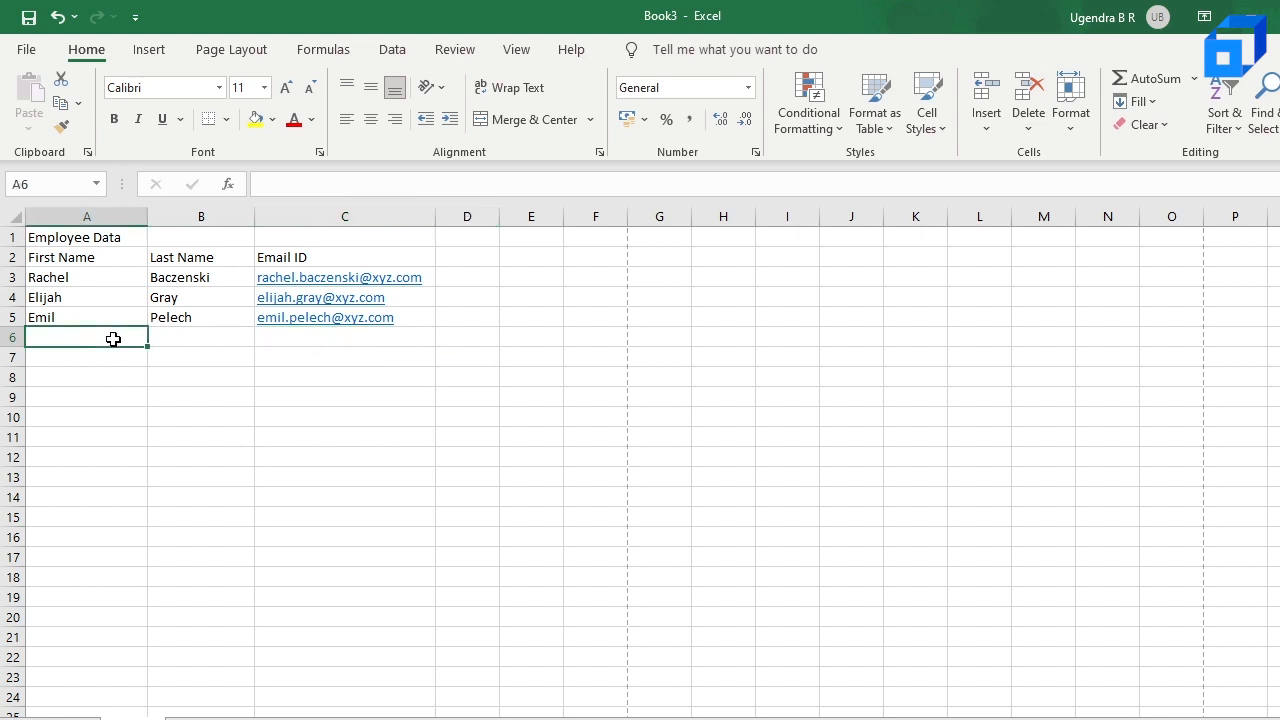
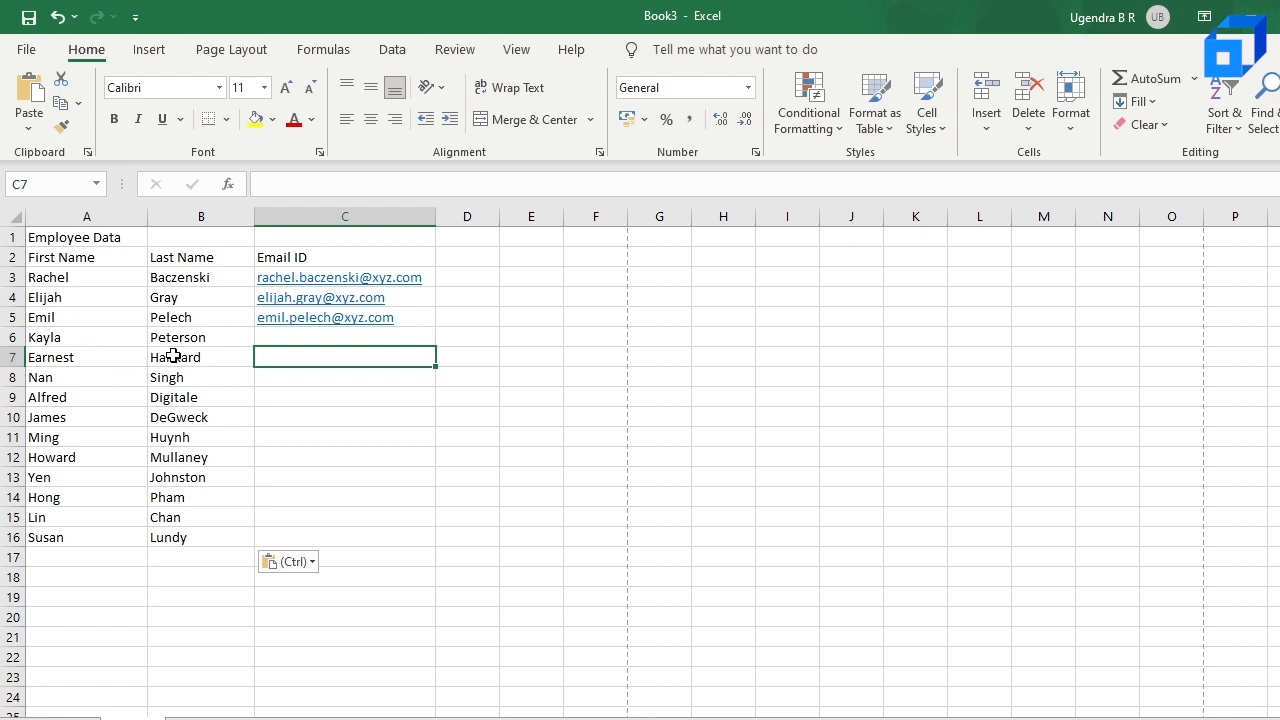
{"action": "left_click", "coordinate": [70, 340]}
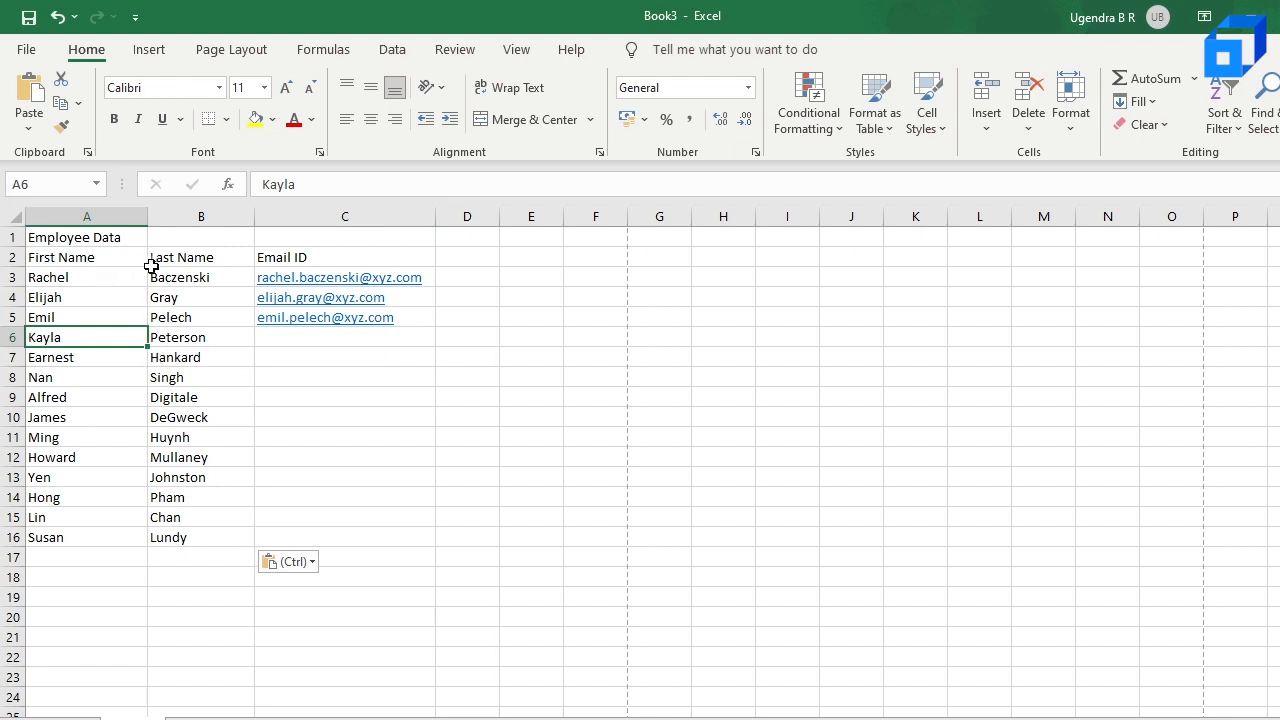
{"action": "left_click", "coordinate": [300, 354]}
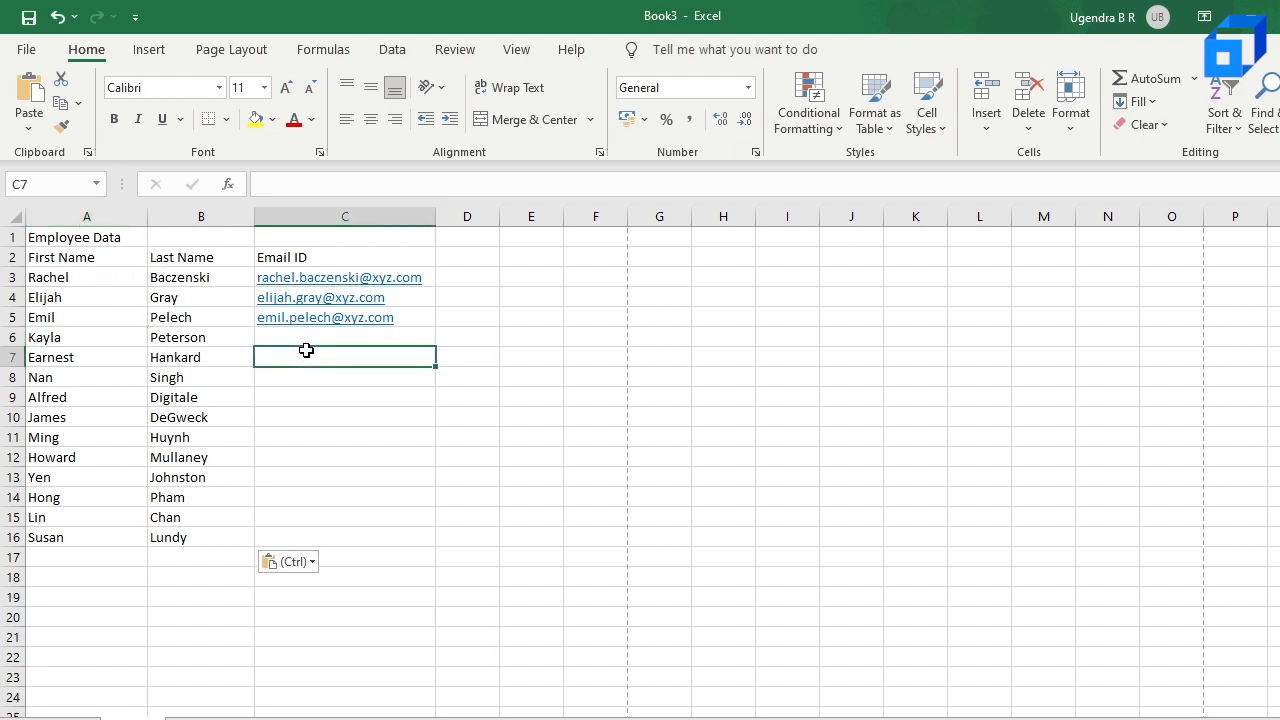
Step: Enter the fourth employee's email address in C6, then complete the remaining addresses in C7:C16 with the Flash Fill suggestion
{"action": "left_click", "coordinate": [308, 338]}
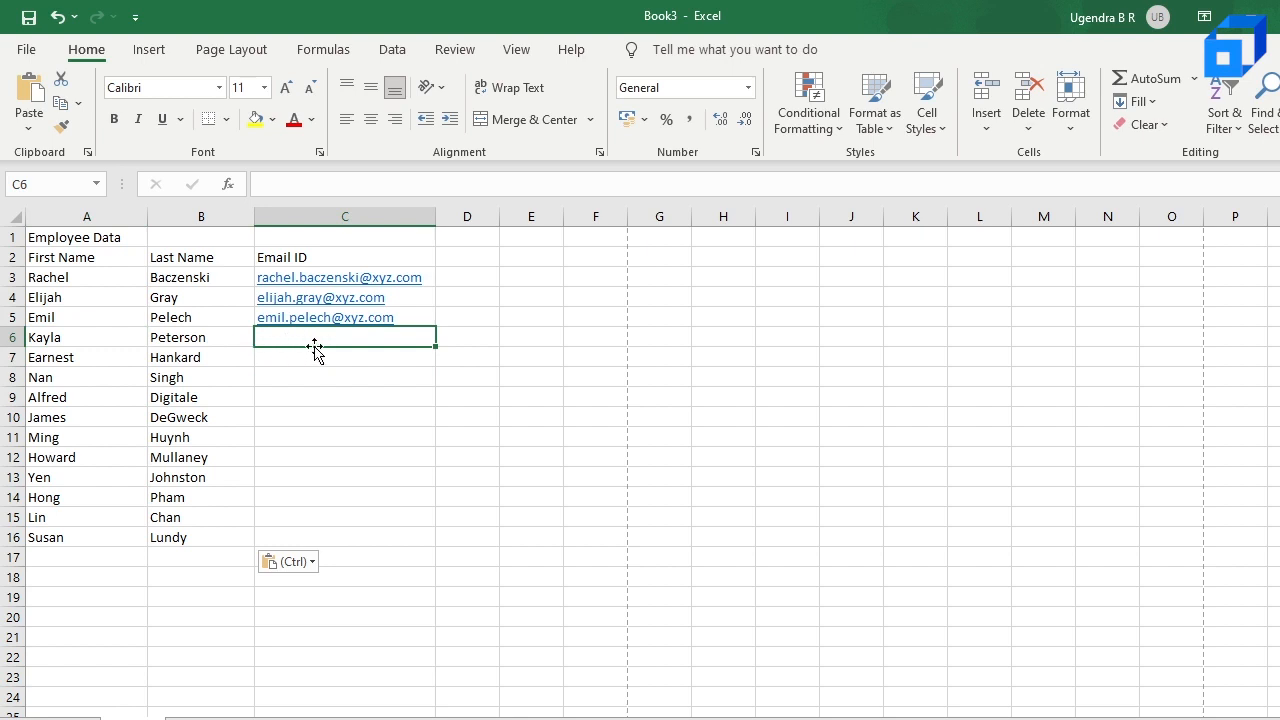
{"action": "type", "text": "K"}
{"action": "key", "text": "BackSpace"}
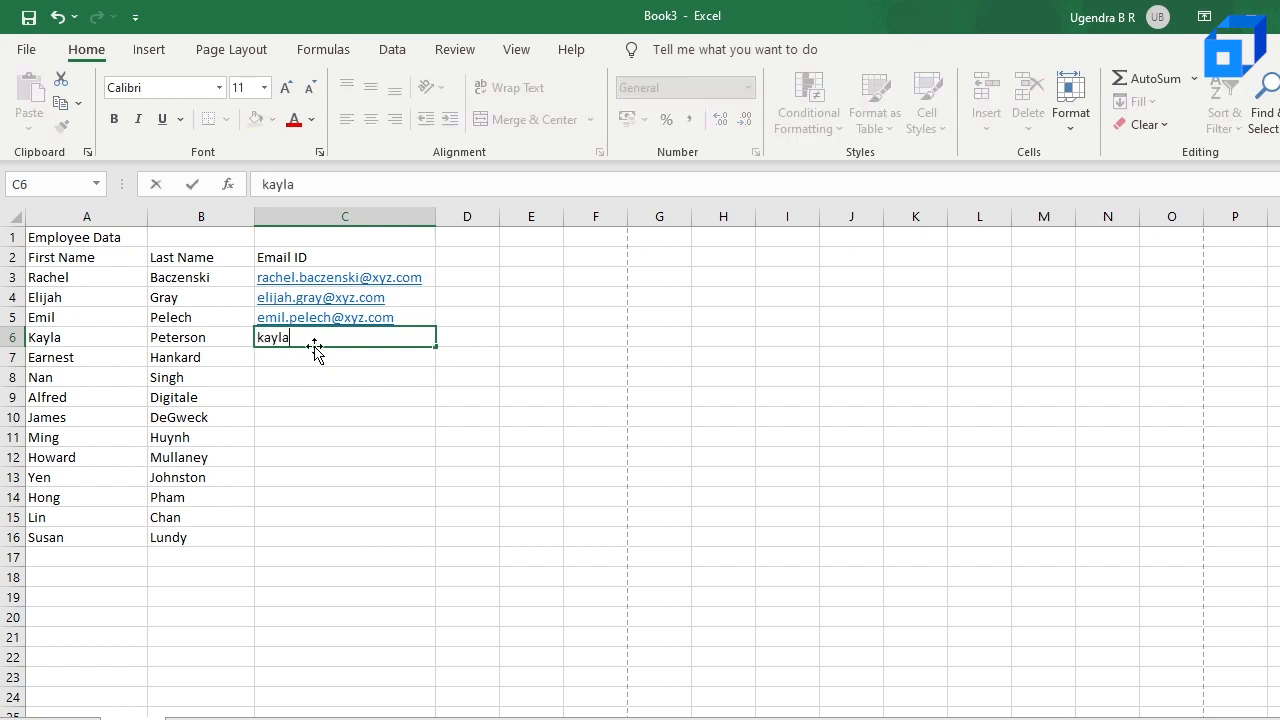
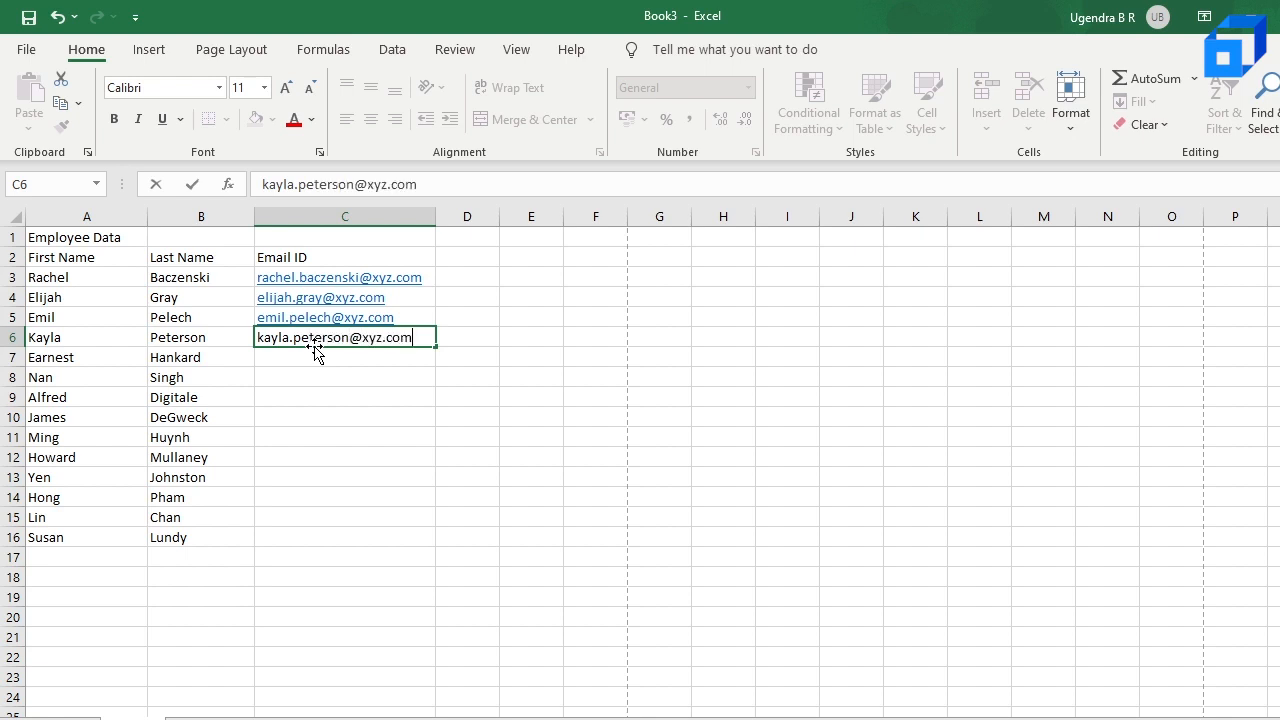
{"action": "key", "text": "Return"}
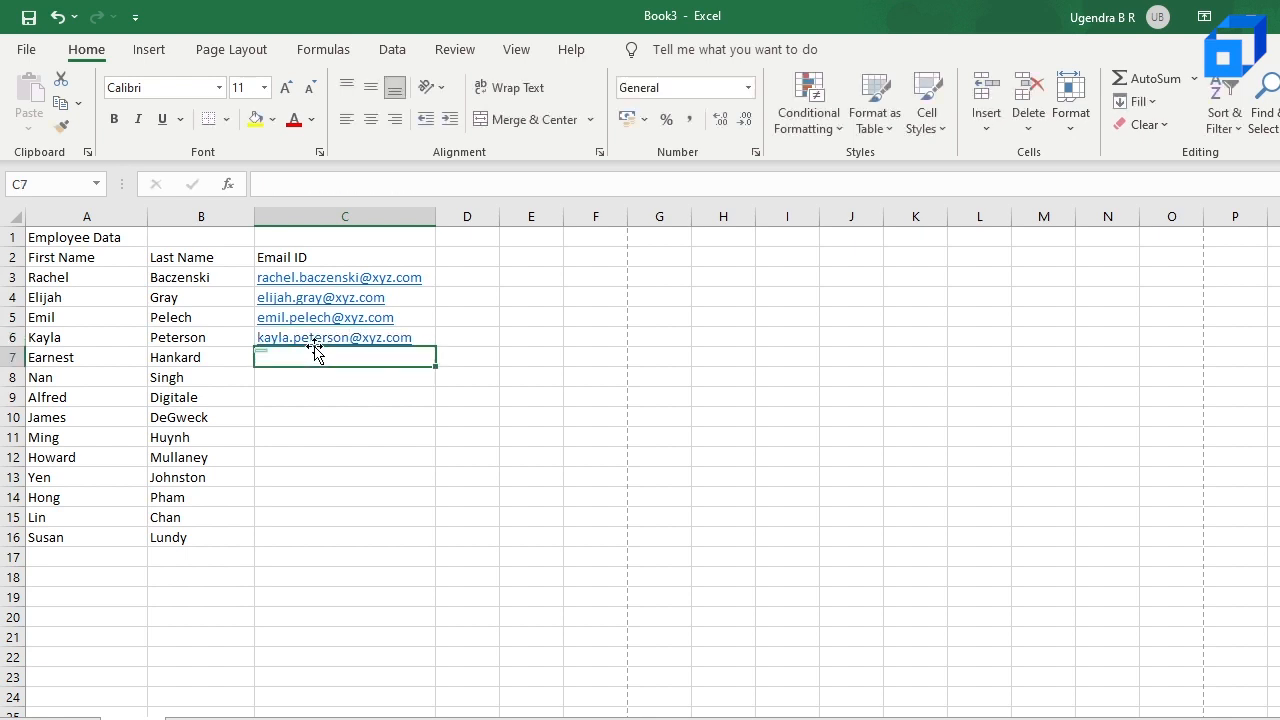
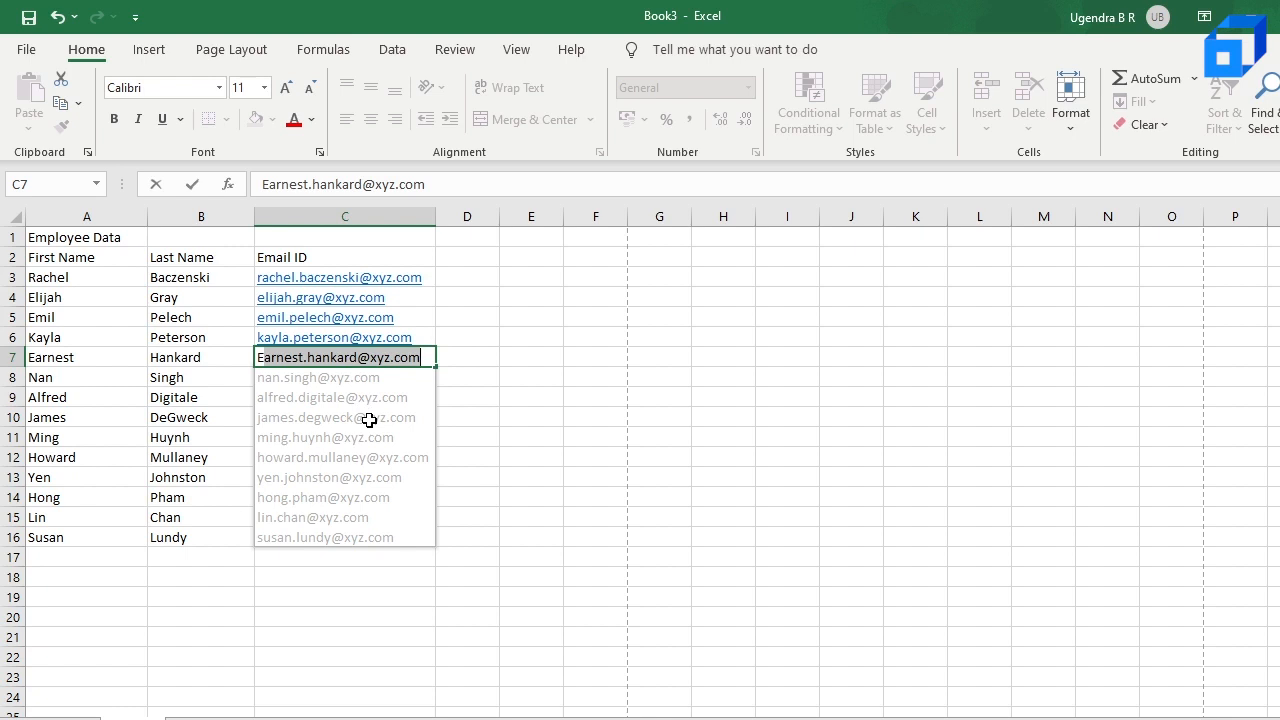
{"action": "key", "text": "Return"}
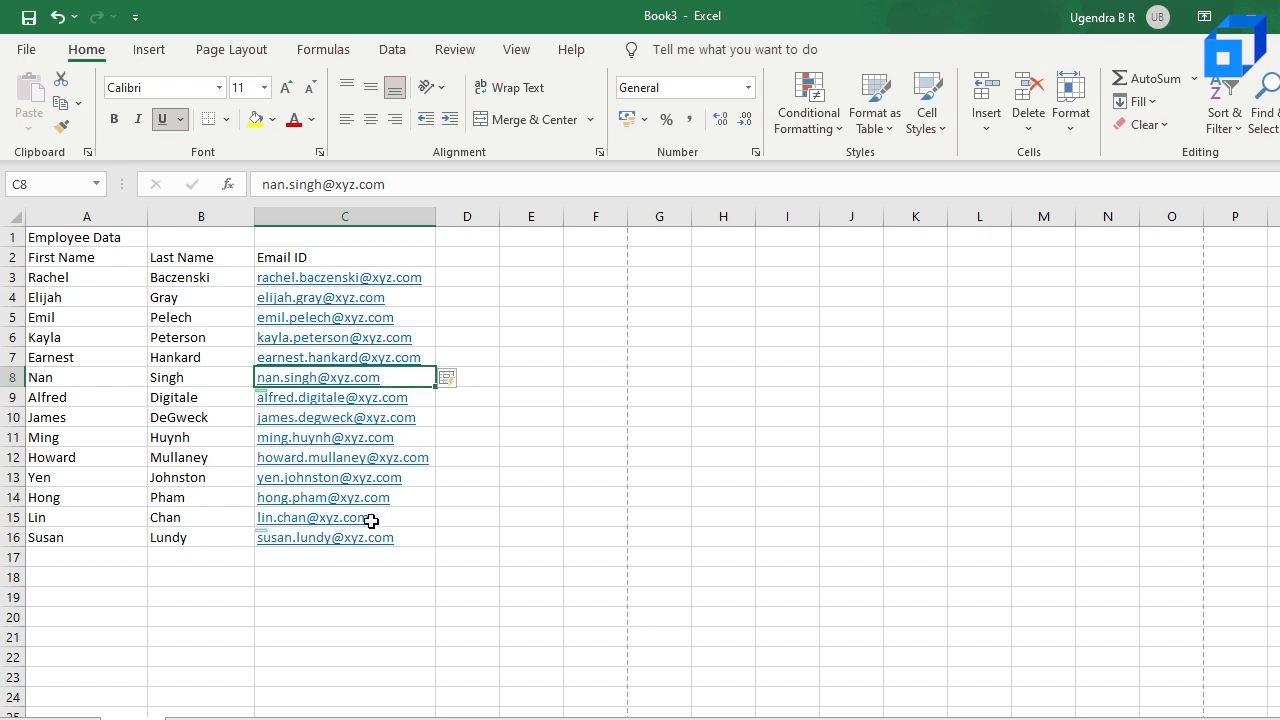
Step: Enter the column headers "Region" in D2 and "Items" in E2
{"action": "left_click", "coordinate": [341, 262]}
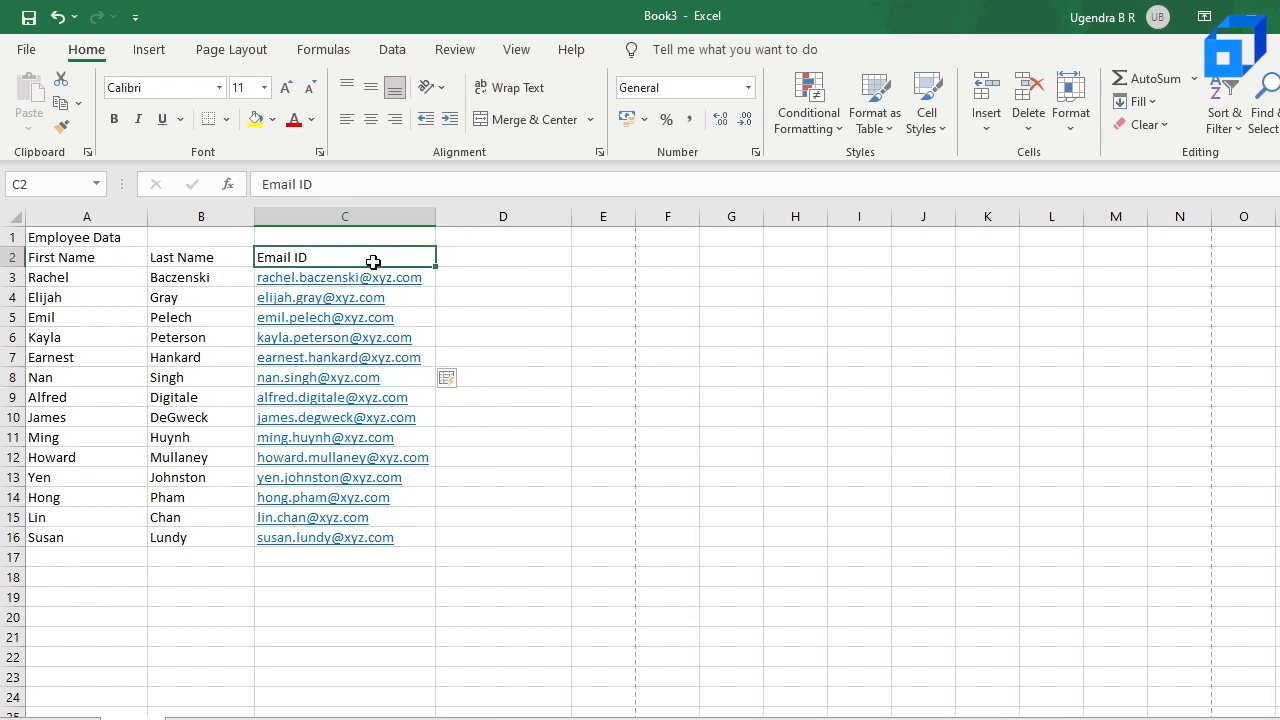
{"action": "left_click", "coordinate": [523, 260]}
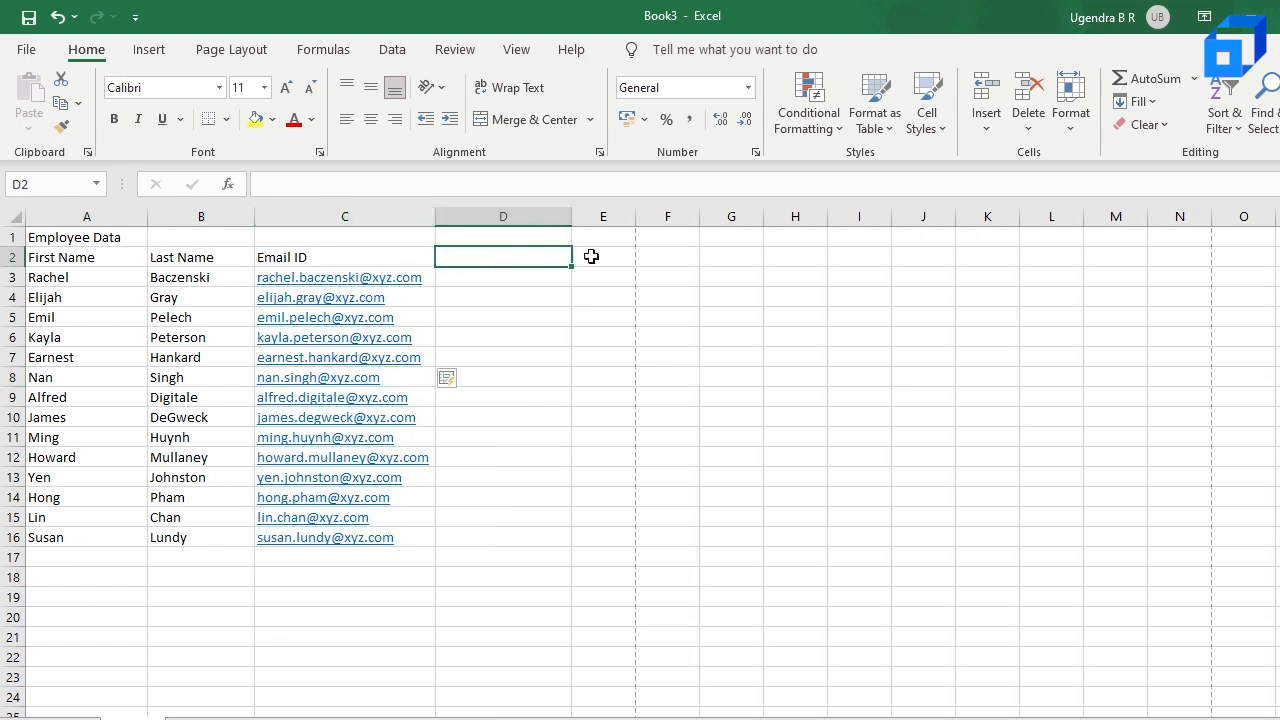
{"action": "double_click", "coordinate": [505, 261]}
{"action": "type", "text": "Region"}
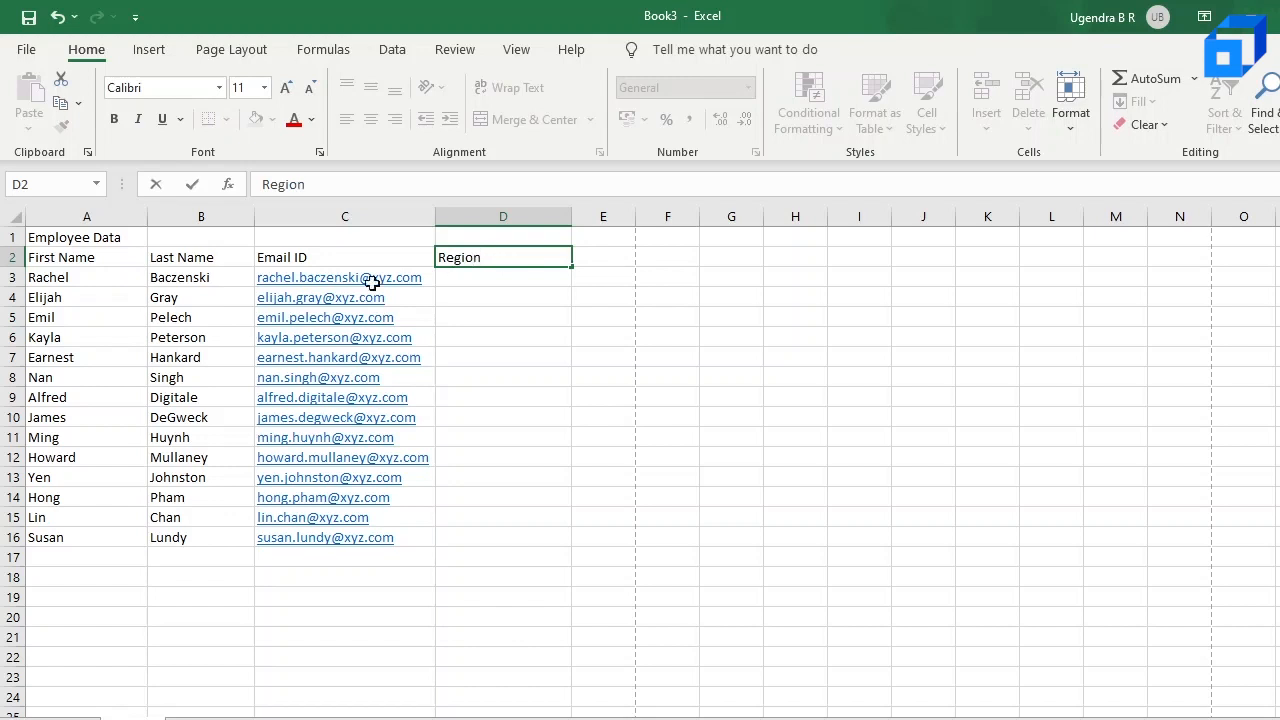
{"action": "left_click", "coordinate": [607, 256]}
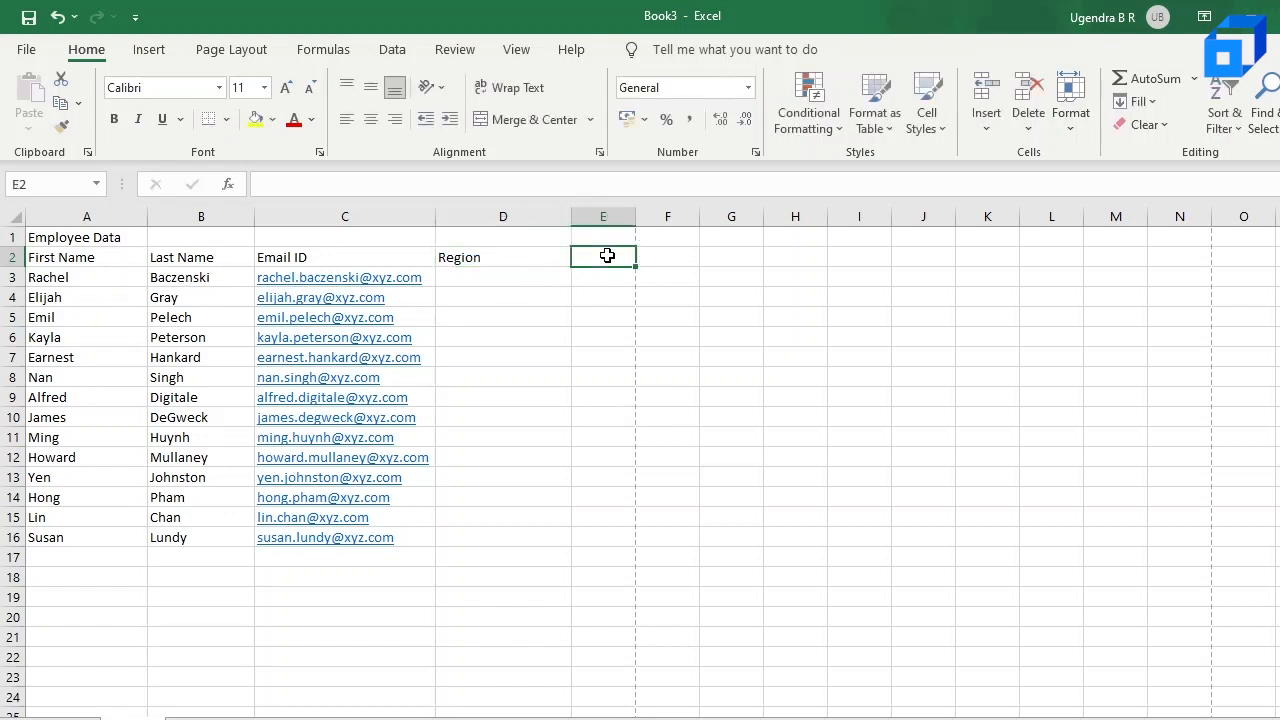
{"action": "type", "text": "Items"}
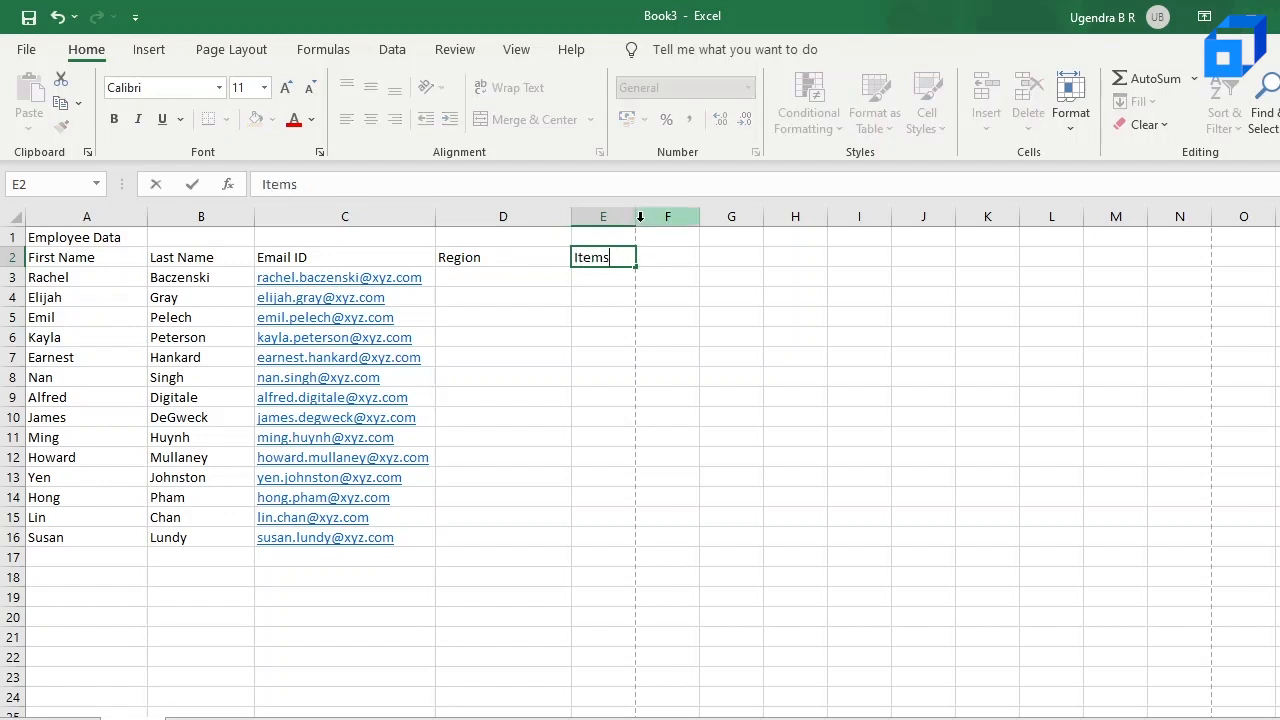
Step: Widen column E, which holds the "Items" header, to make room for the item names
{"action": "left_click", "coordinate": [657, 296]}
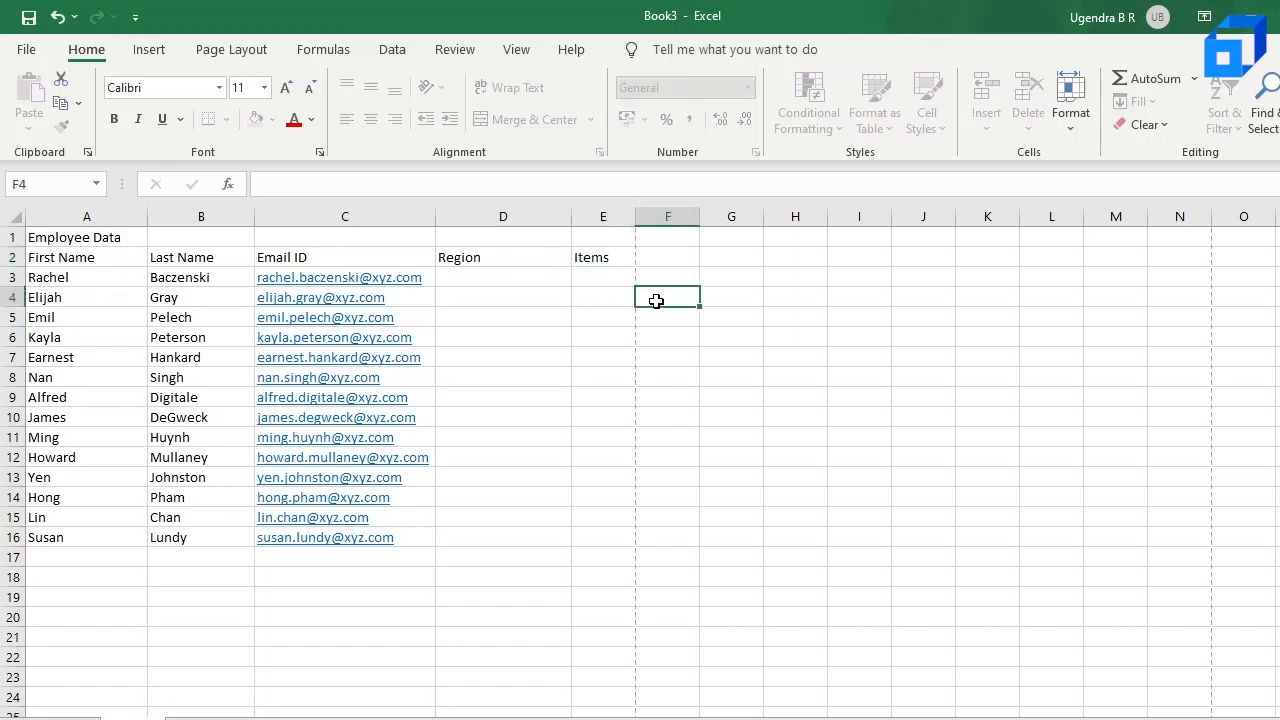
{"action": "left_click_drag", "start_coordinate": [635, 216], "coordinate": [716, 220]}
{"action": "left_click", "coordinate": [627, 257]}
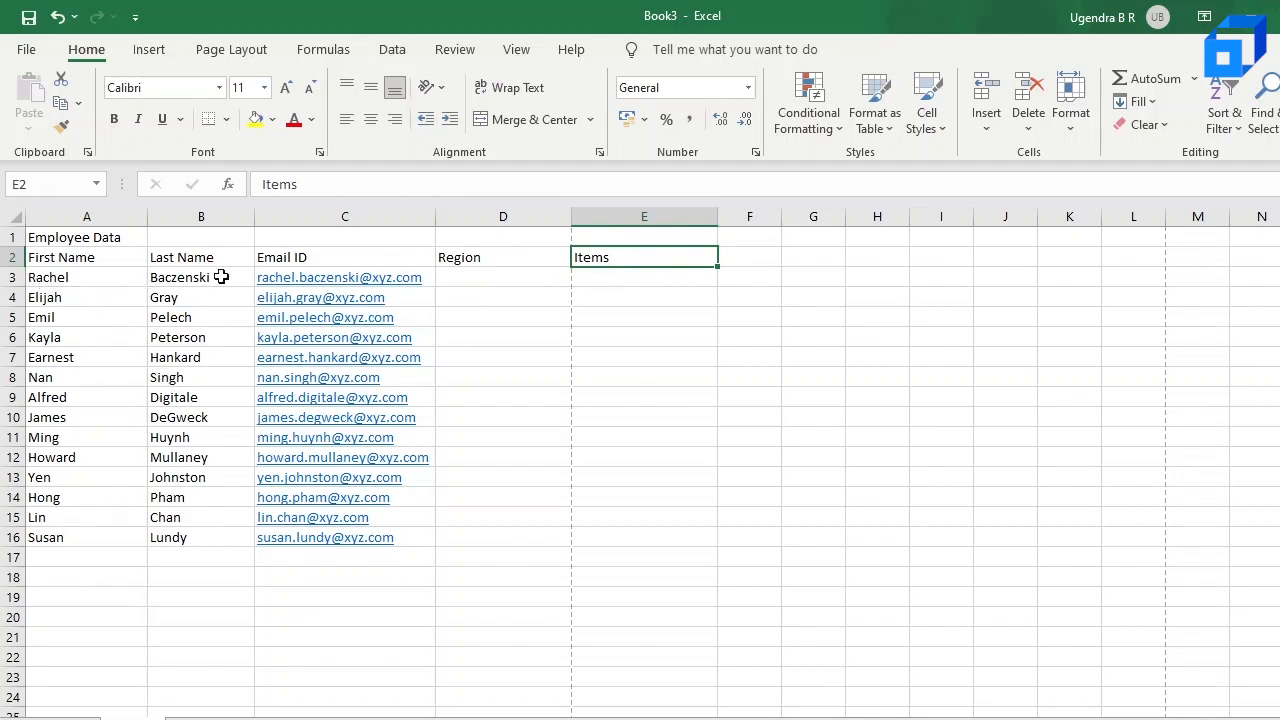
Step: Enter the column headers "Rate" in F2 and "Quantity" in G2
{"action": "left_click", "coordinate": [759, 258]}
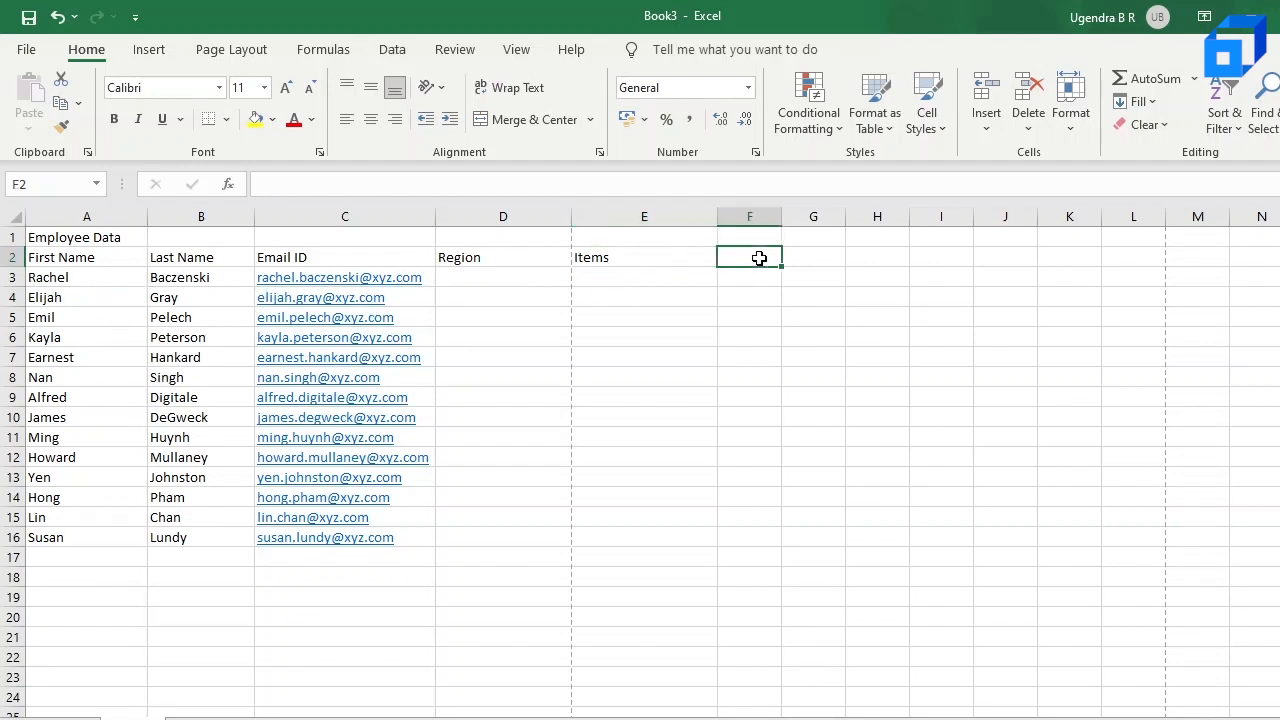
{"action": "type", "text": "Rate"}
{"action": "left_click", "coordinate": [821, 262]}
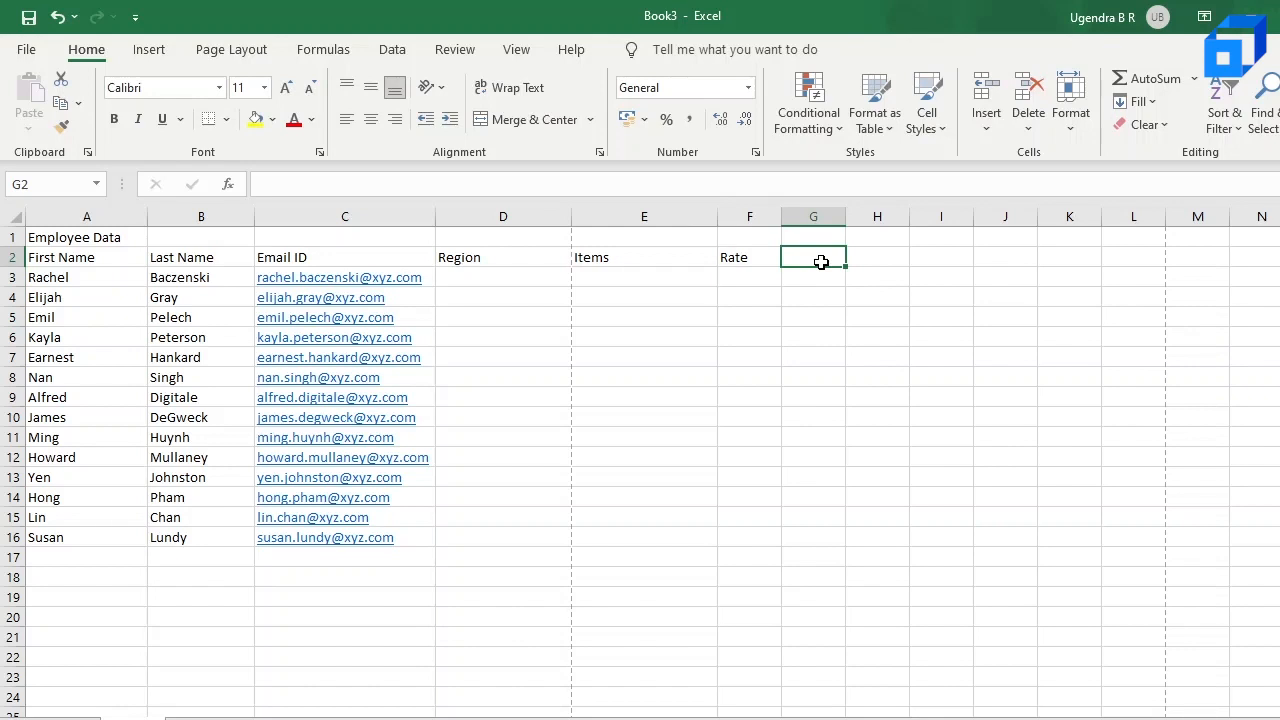
{"action": "type", "text": "Q"}
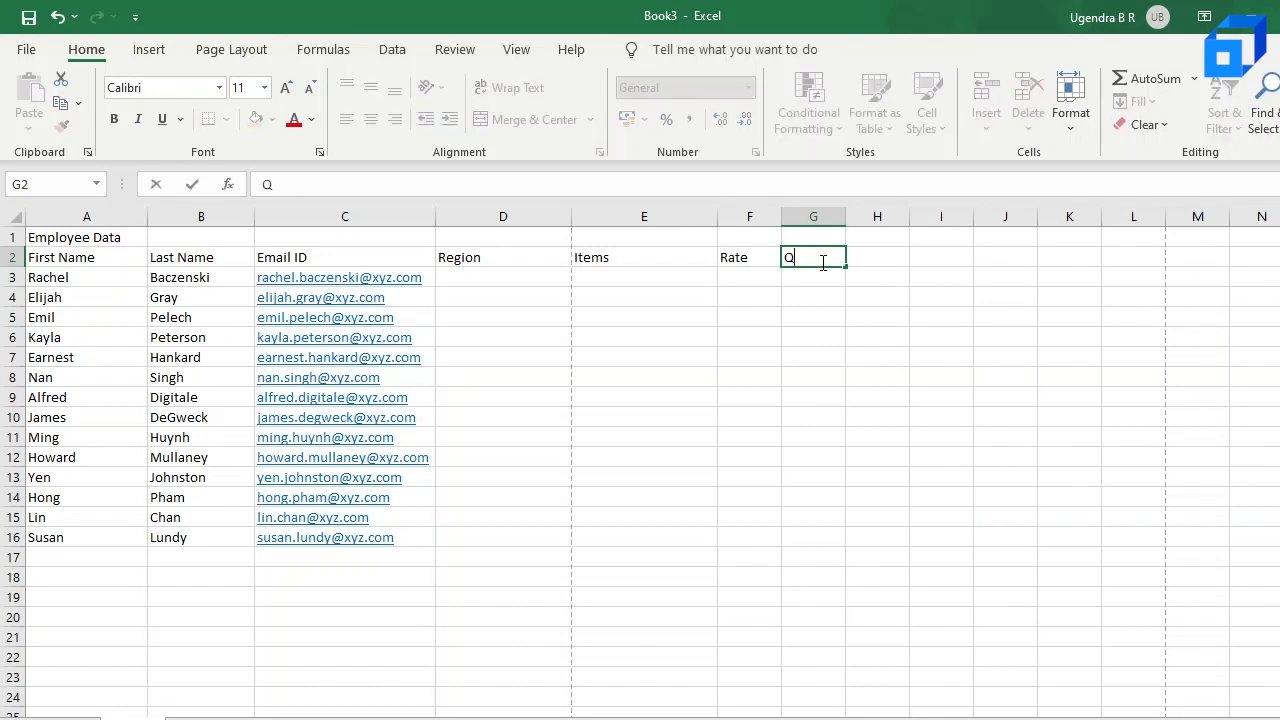
{"action": "type", "text": "uantity"}
Step: Enter the column header "Total Amount" in H2
{"action": "left_click", "coordinate": [881, 257]}
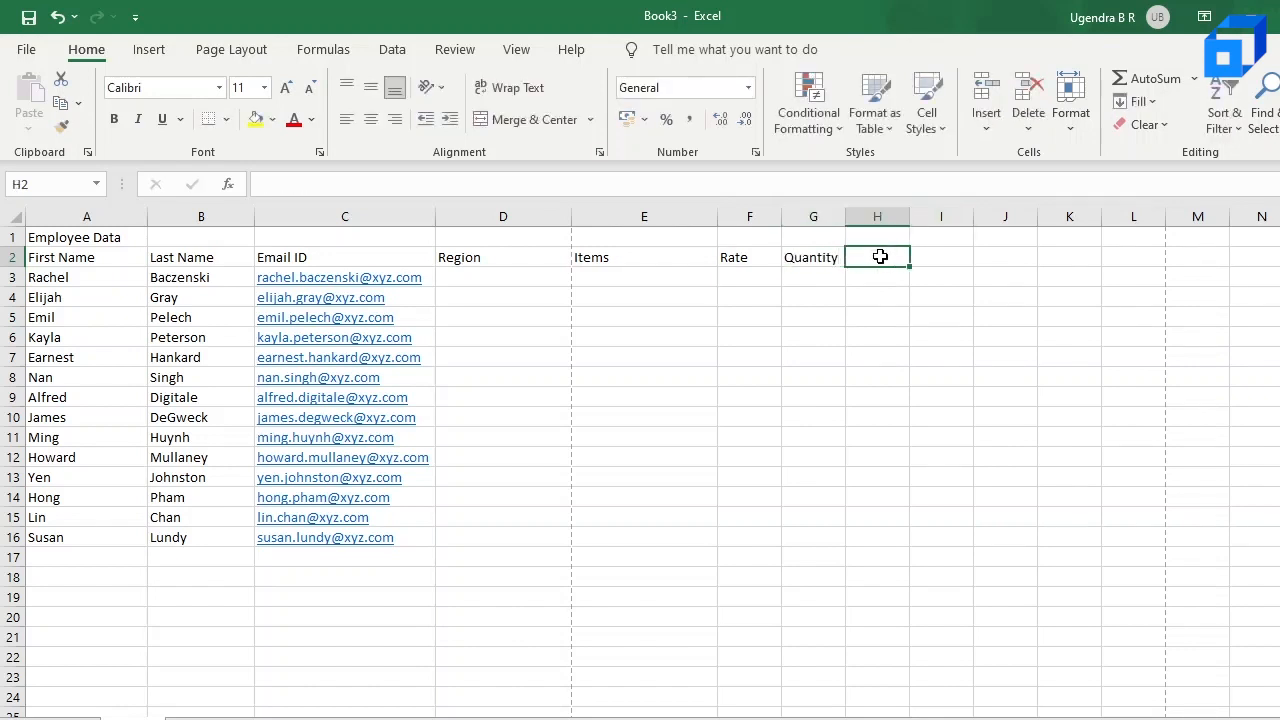
{"action": "type", "text": "Ta"}
{"action": "type", "text": "oa"}
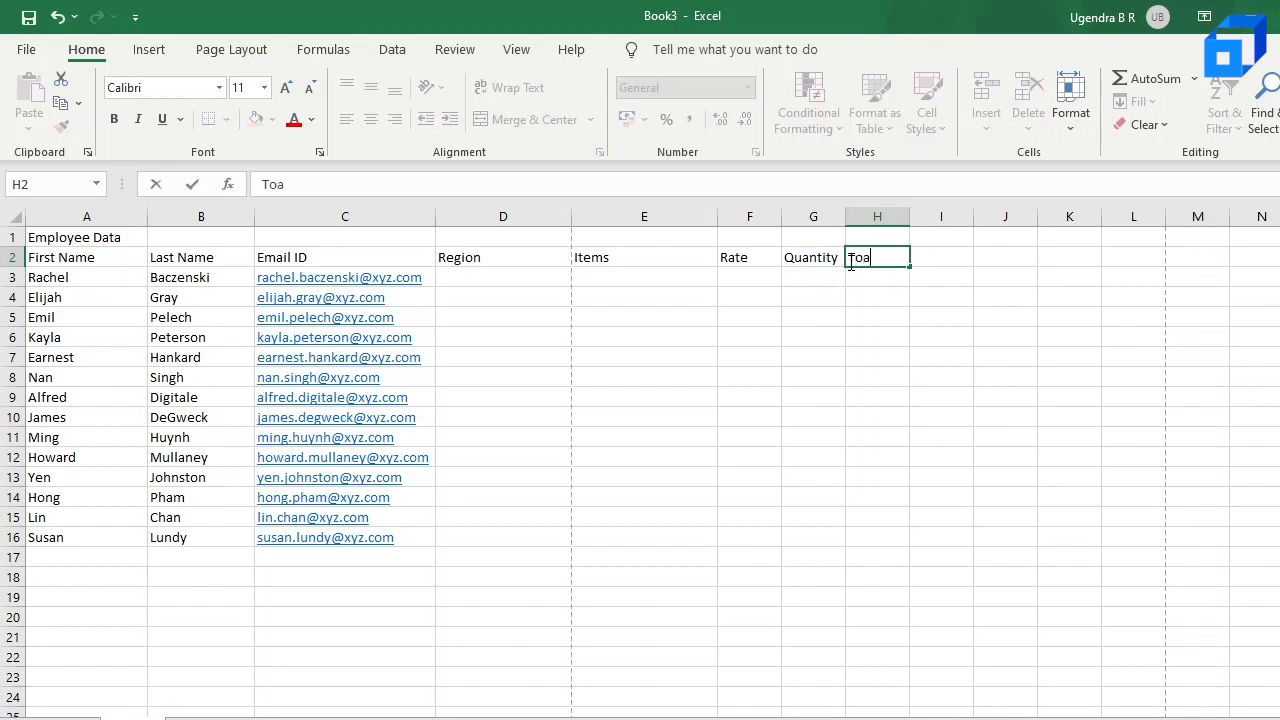
{"action": "key", "text": "BackSpace"}
{"action": "key", "text": "BackSpace"}
{"action": "type", "text": "tal Amount"}
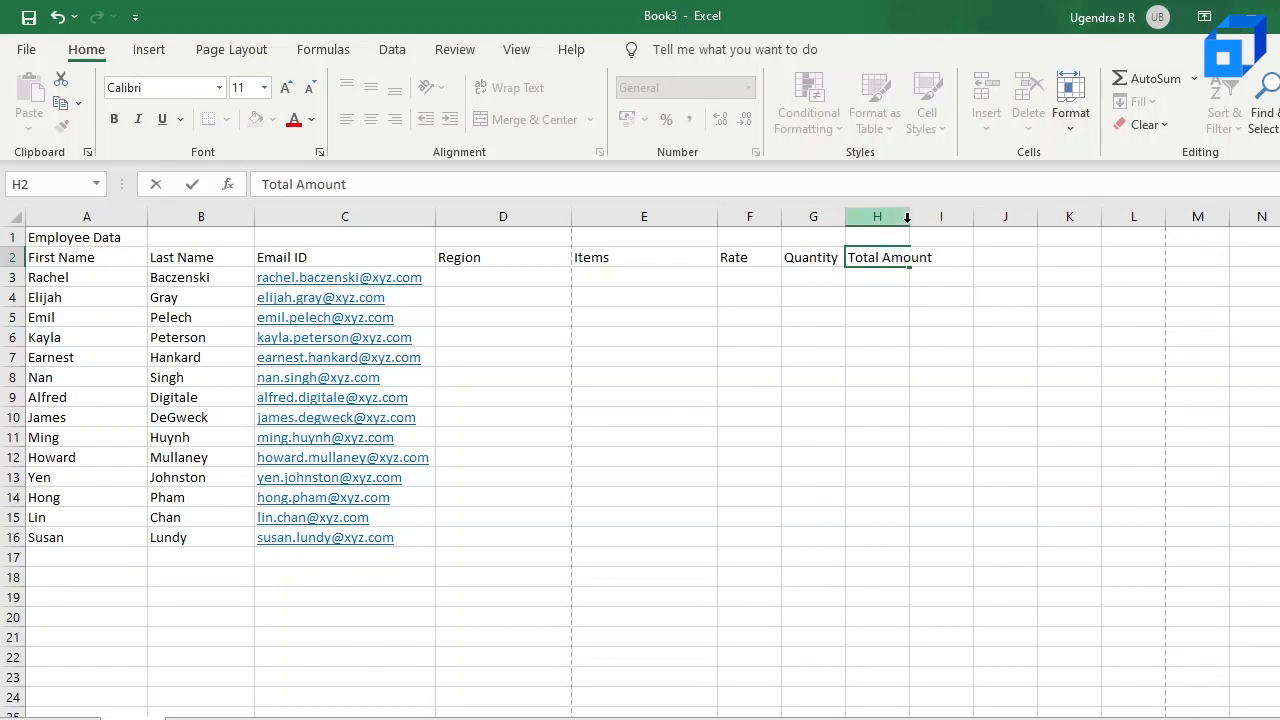
Step: Widen column H to fit the "Total Amount" header and slightly narrow the Region column D
{"action": "left_click", "coordinate": [963, 358]}
{"action": "left_click_drag", "start_coordinate": [909, 216], "coordinate": [948, 217]}
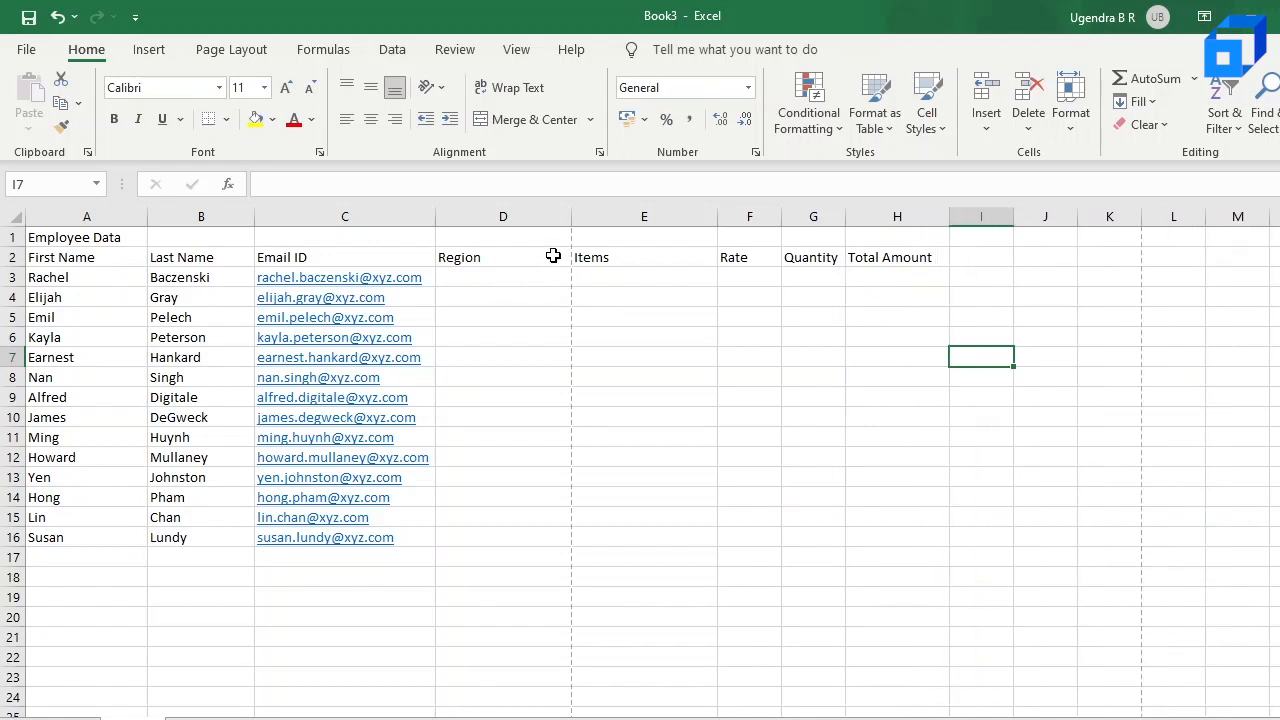
{"action": "left_click_drag", "start_coordinate": [570, 216], "coordinate": [540, 217]}
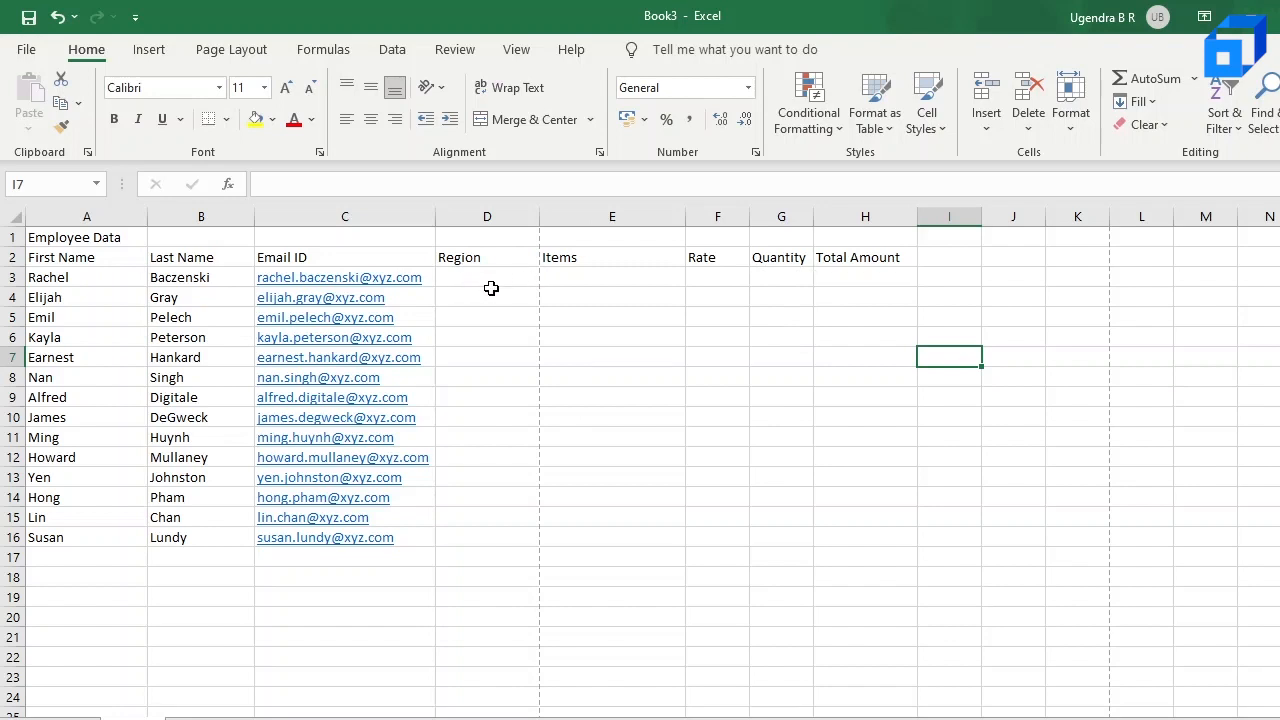
Step: Paste the copied region, item, rate and quantity data into D3:G16
{"action": "left_click", "coordinate": [611, 614]}
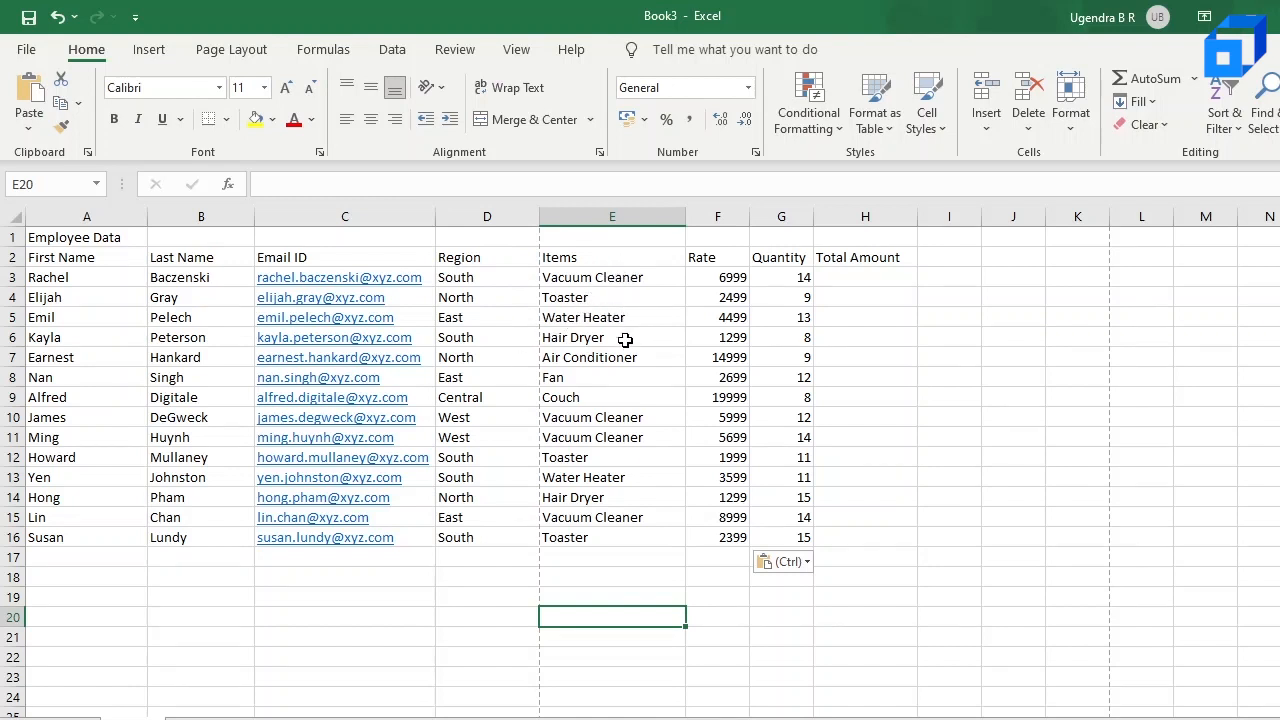
{"action": "left_click", "coordinate": [612, 395]}
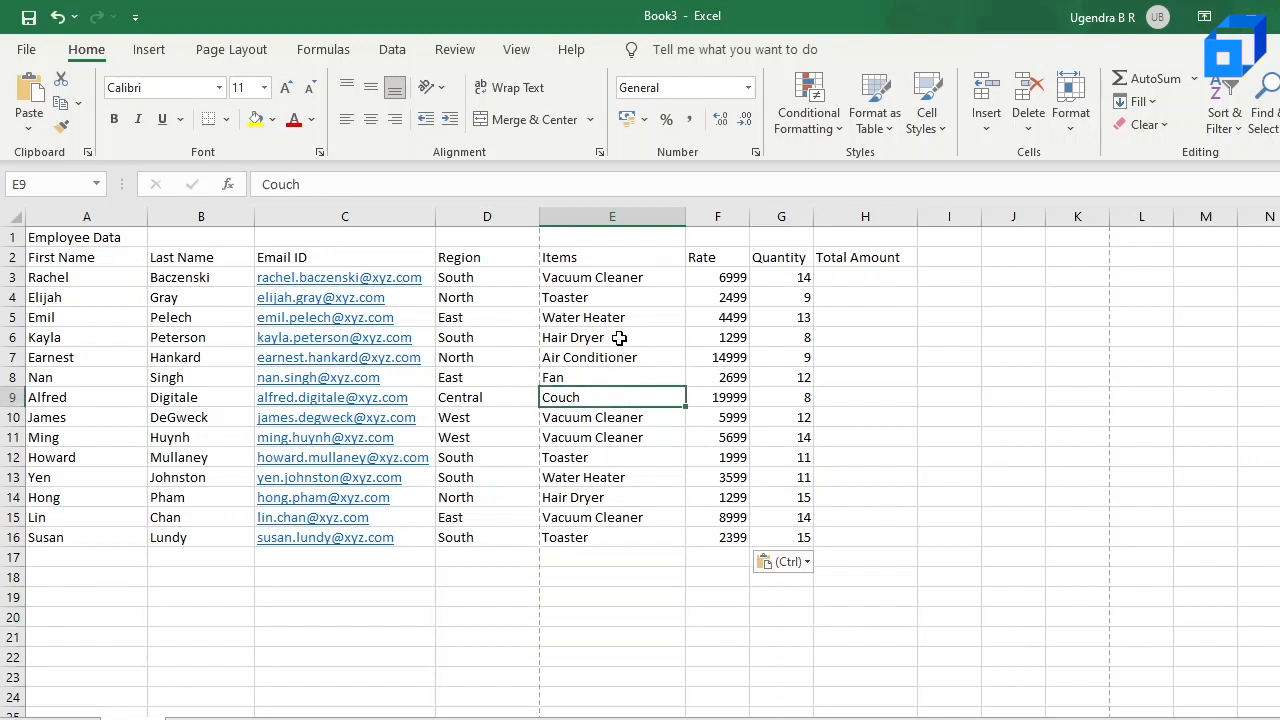
{"action": "left_click", "coordinate": [729, 281]}
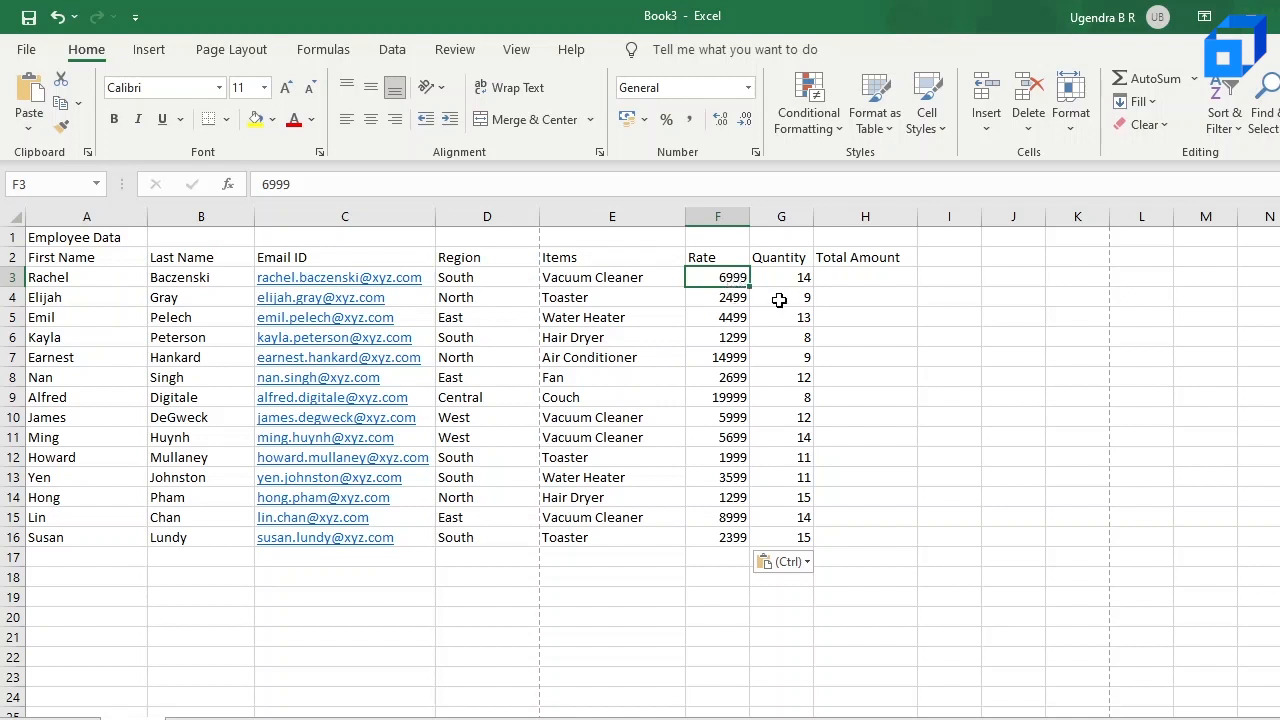
{"action": "left_click", "coordinate": [846, 279]}
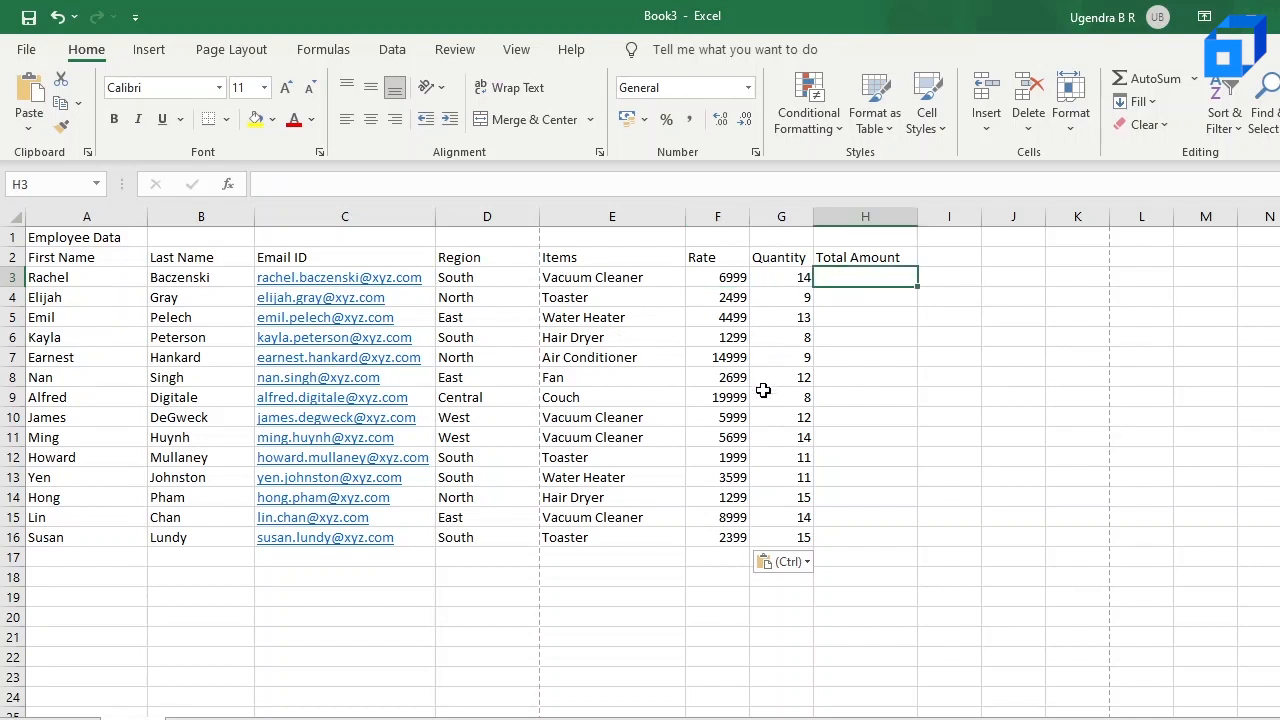
{"action": "left_click", "coordinate": [727, 279]}
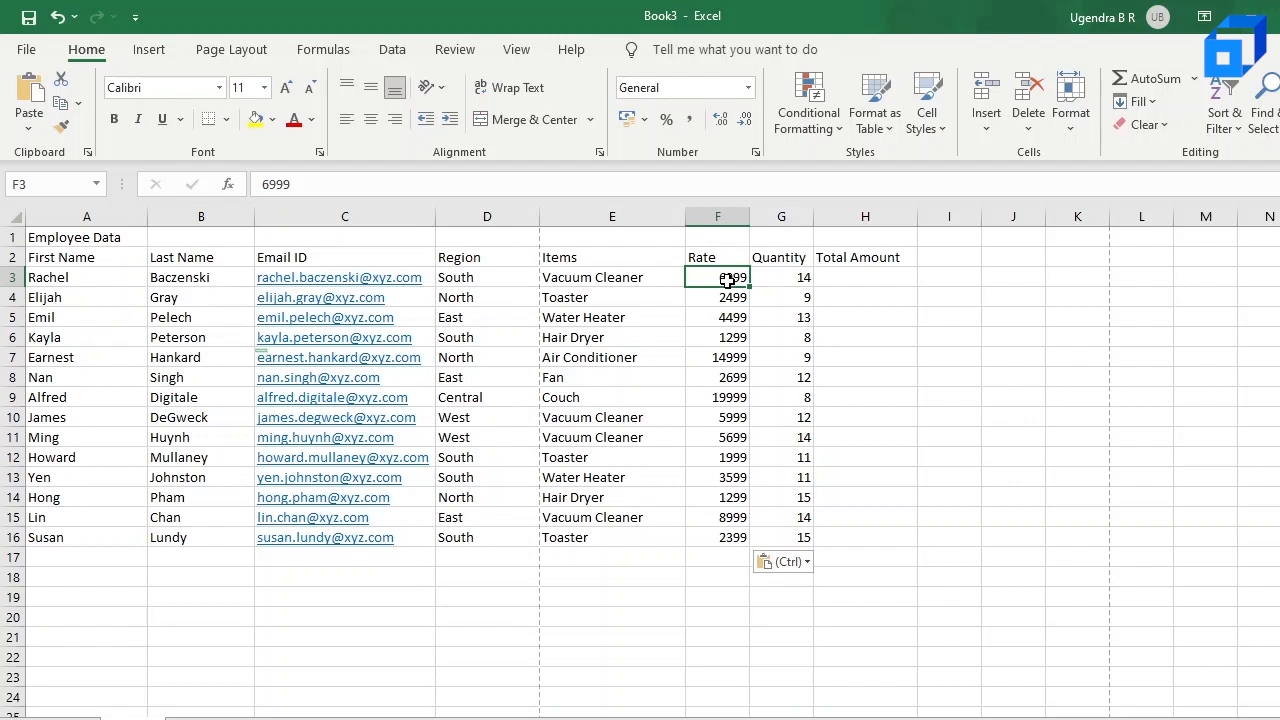
{"action": "key", "text": "shift+Down"}
{"action": "key", "text": "shift+Down"}
{"action": "key", "text": "shift+Down"}
{"action": "key", "text": "shift+Down"}
{"action": "key", "text": "shift+Down"}
{"action": "key", "text": "shift+Down"}
{"action": "key", "text": "shift+Down"}
{"action": "key", "text": "shift+Down"}
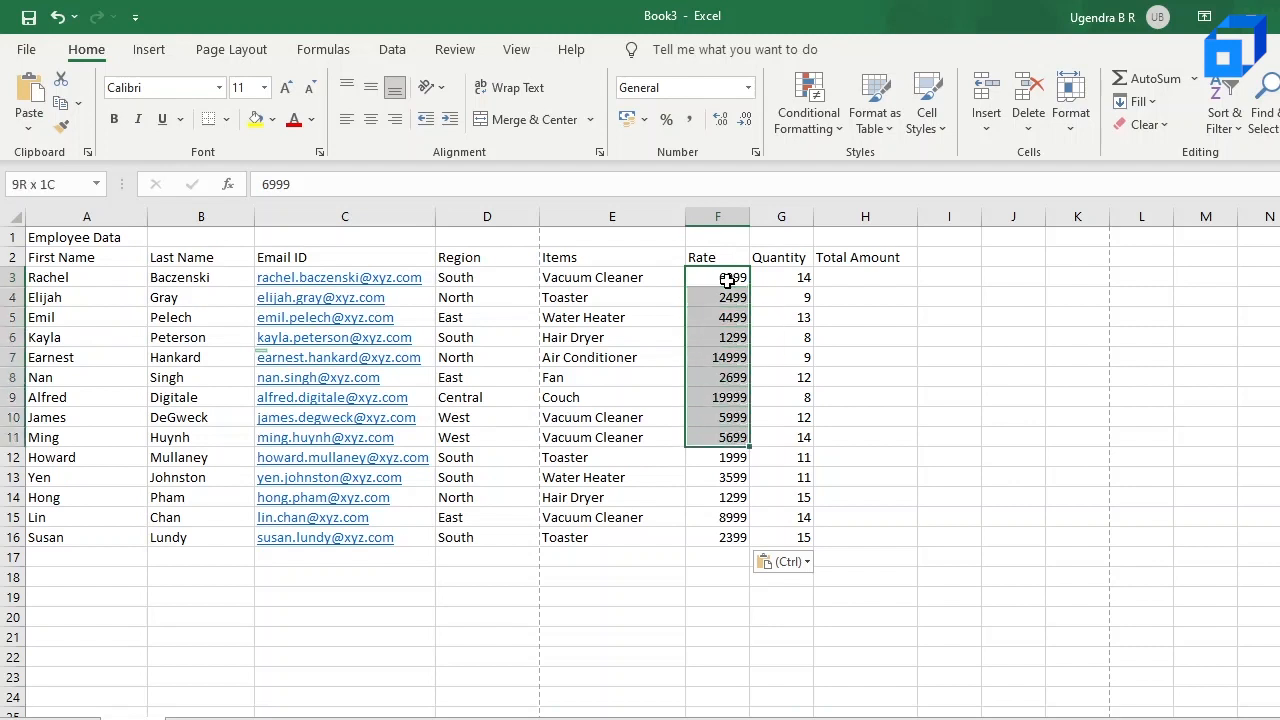
{"action": "key", "text": "shift+Down"}
{"action": "key", "text": "shift+Down"}
{"action": "key", "text": "shift+Down"}
{"action": "key", "text": "shift+Down"}
{"action": "key", "text": "shift+Down"}
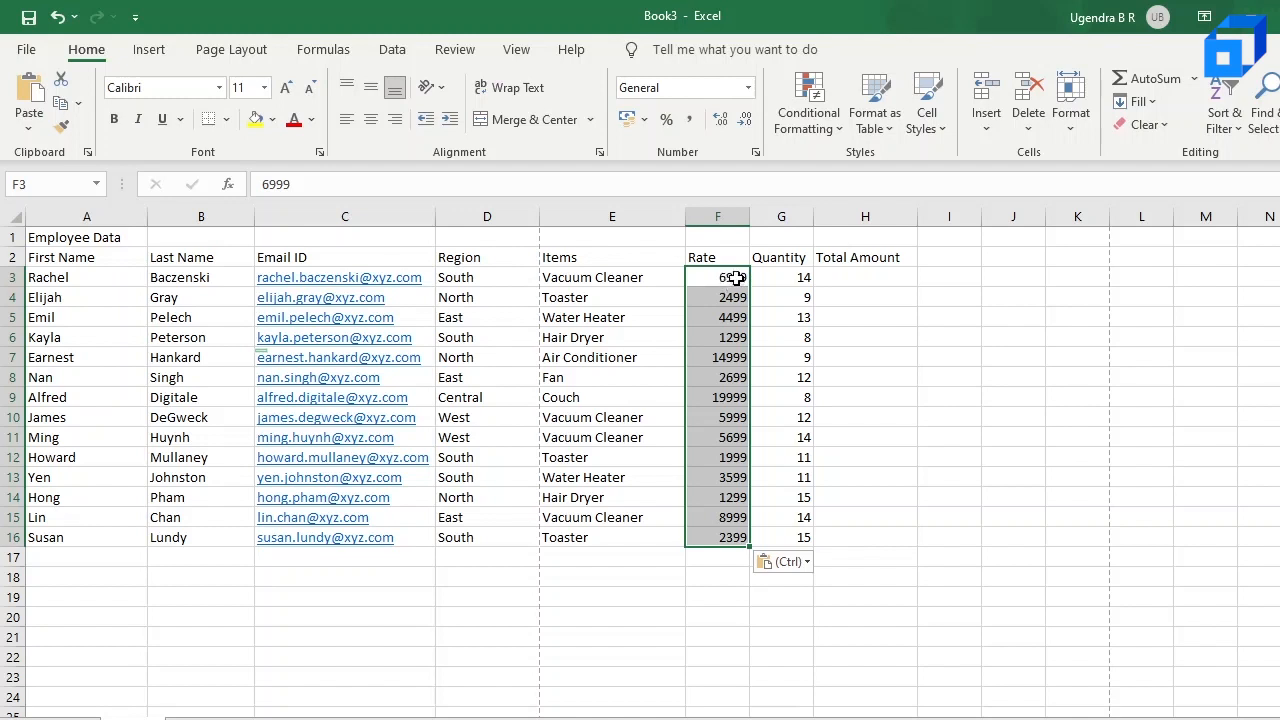
Step: Apply the Currency number format to all rates in F3:F16
{"action": "left_click", "coordinate": [735, 276]}
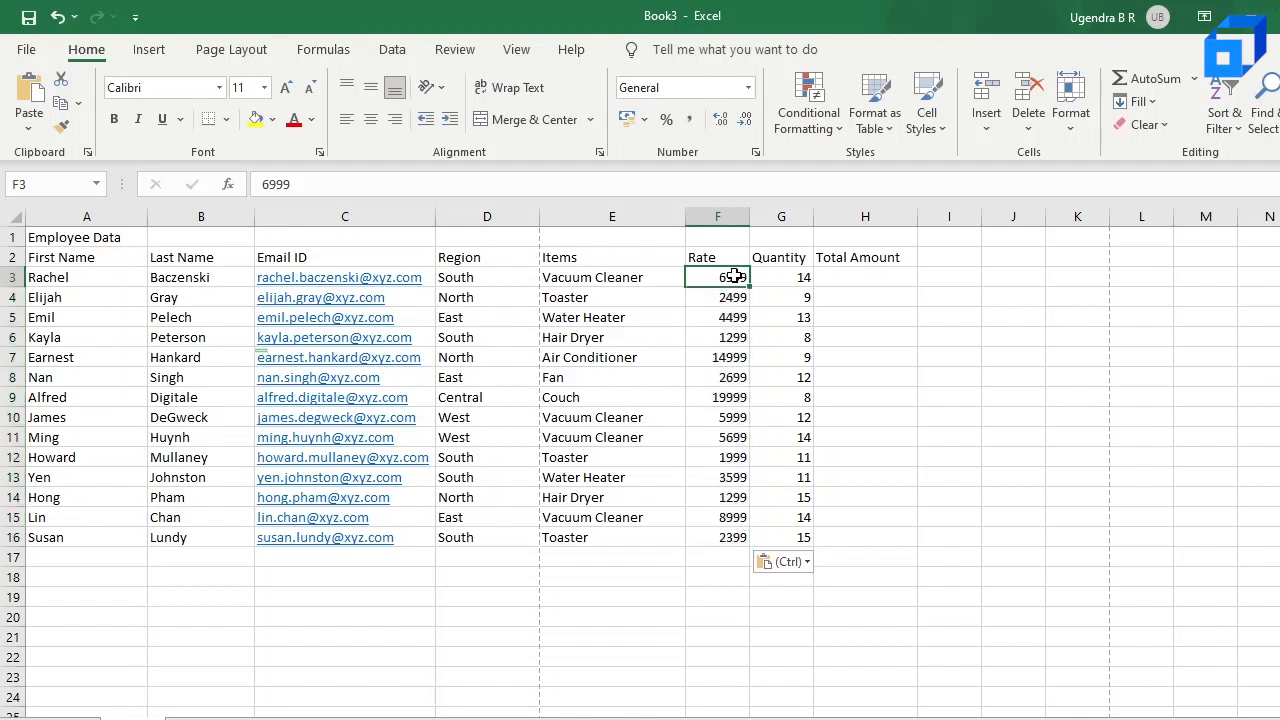
{"action": "key", "text": "shift+Down"}
{"action": "key", "text": "shift+Down"}
{"action": "key", "text": "shift+Down"}
{"action": "key", "text": "shift+Down"}
{"action": "key", "text": "shift+Down"}
{"action": "key", "text": "shift+Down"}
{"action": "key", "text": "shift+Down"}
{"action": "key", "text": "shift+Down"}
{"action": "key", "text": "shift+Down"}
{"action": "key", "text": "shift+Down"}
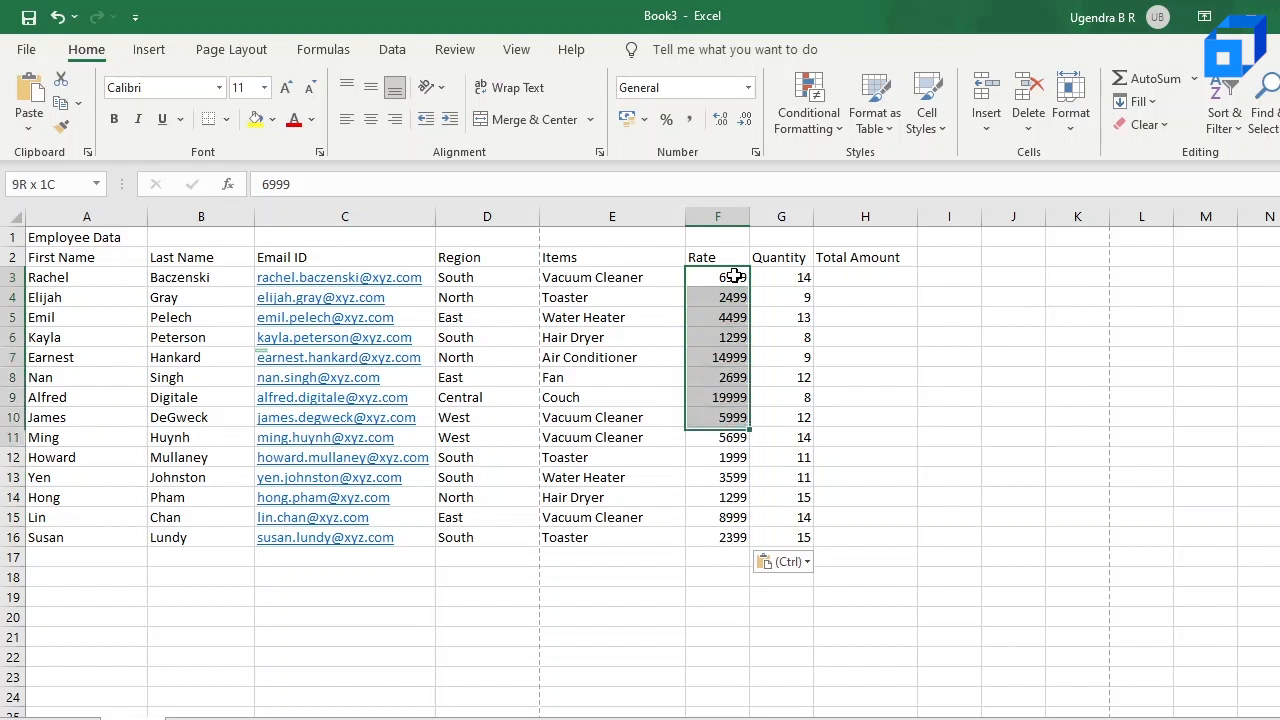
{"action": "key", "text": "shift+Down"}
{"action": "key", "text": "shift+Down"}
{"action": "key", "text": "shift+Down"}
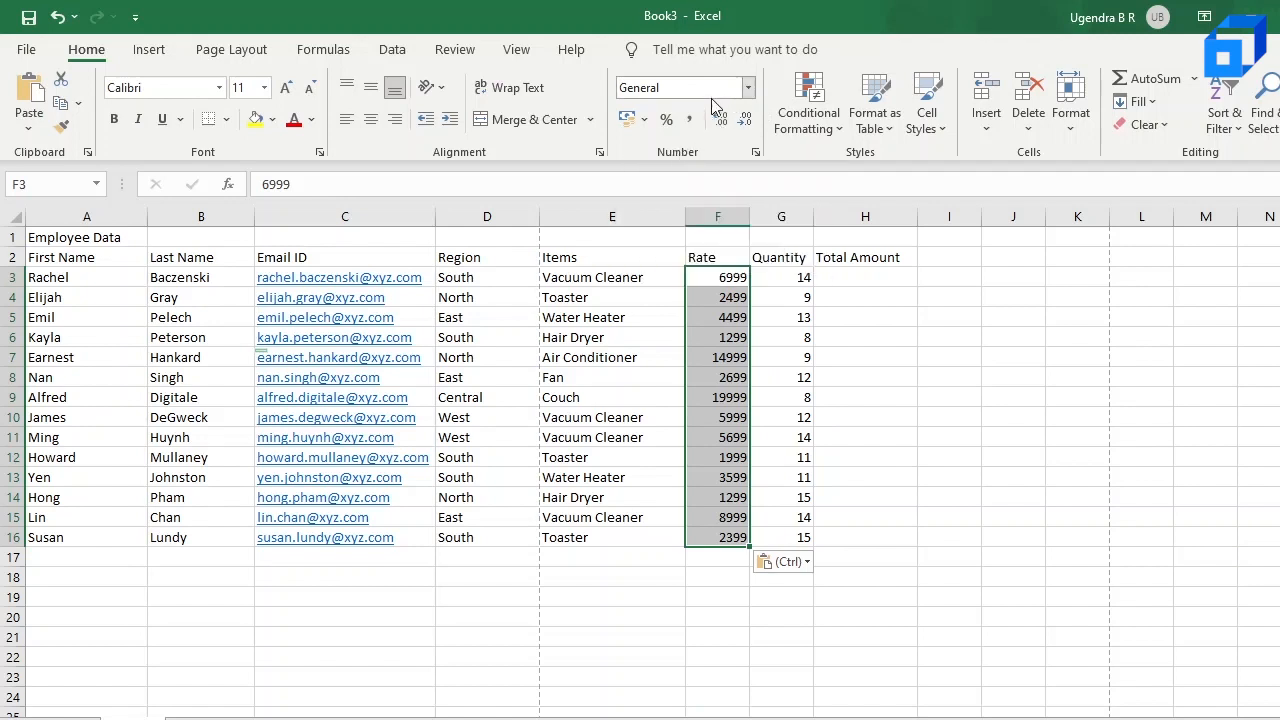
{"action": "left_click", "coordinate": [748, 88]}
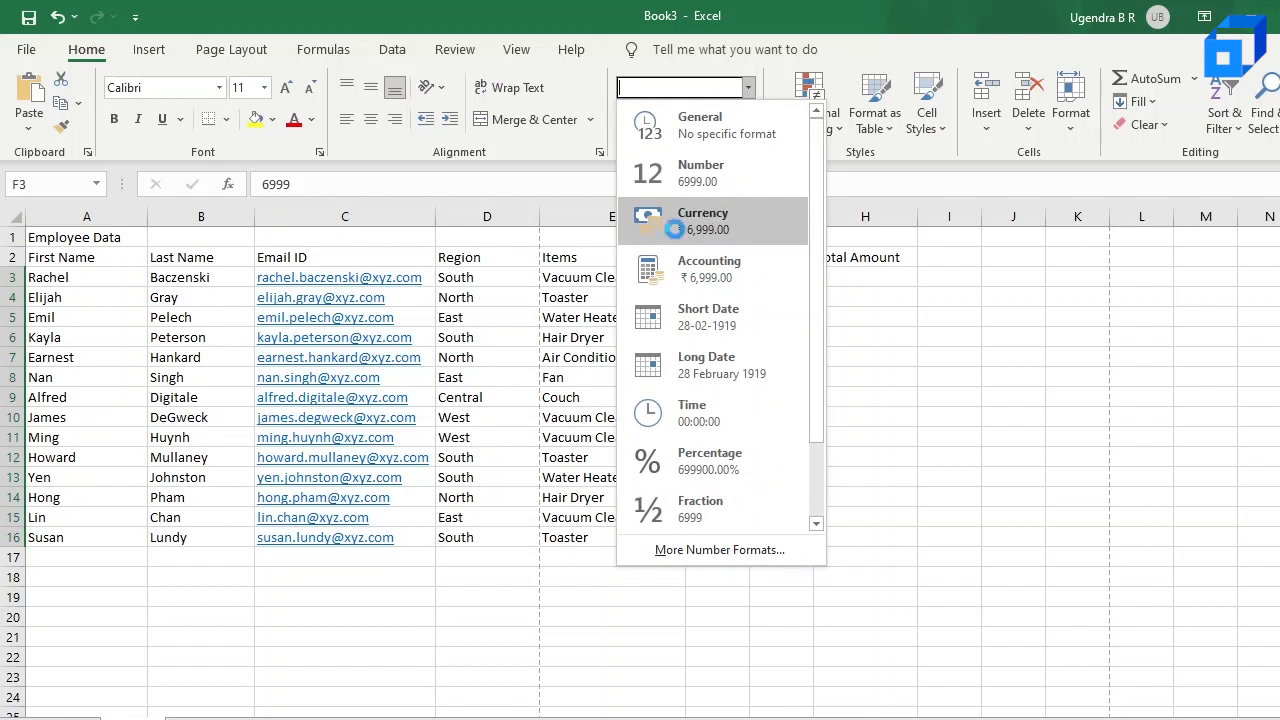
{"action": "left_click", "coordinate": [677, 232]}
Step: Increase the rate in F6 by one decimal place, then decrease it by one again
{"action": "left_click", "coordinate": [728, 340]}
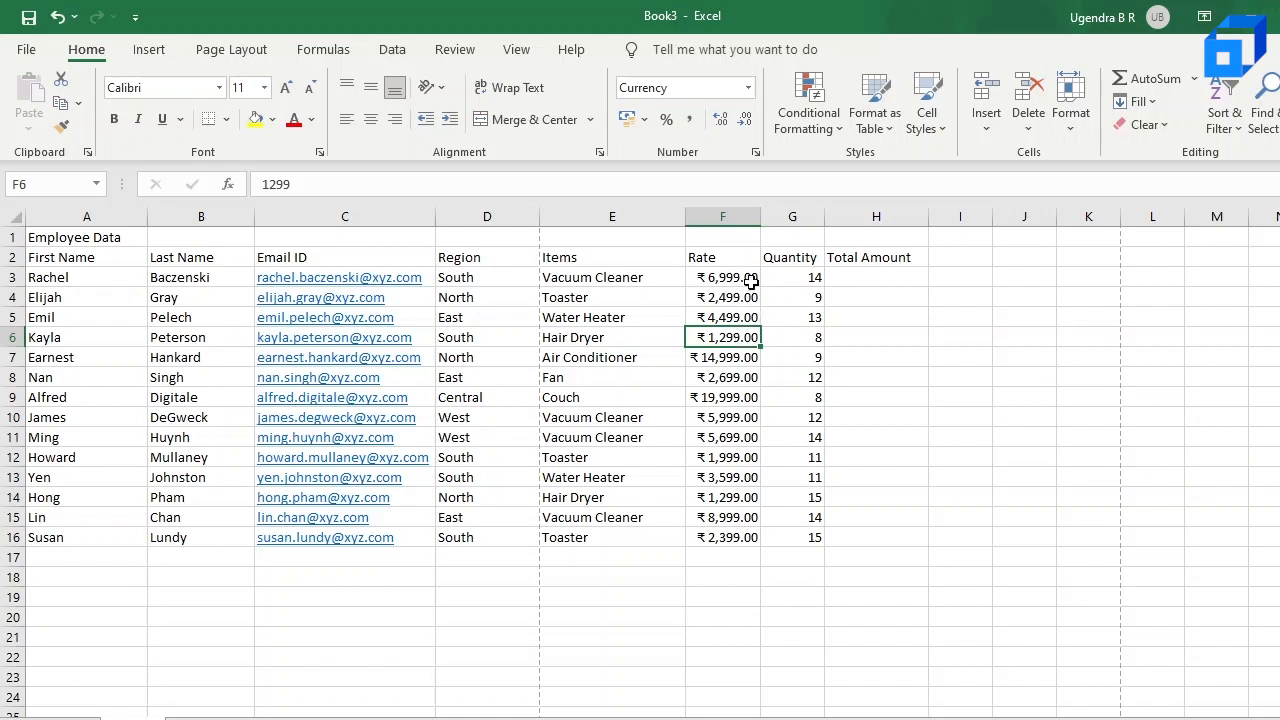
{"action": "left_click", "coordinate": [720, 122]}
{"action": "left_click", "coordinate": [745, 122]}
{"action": "left_click", "coordinate": [738, 357]}
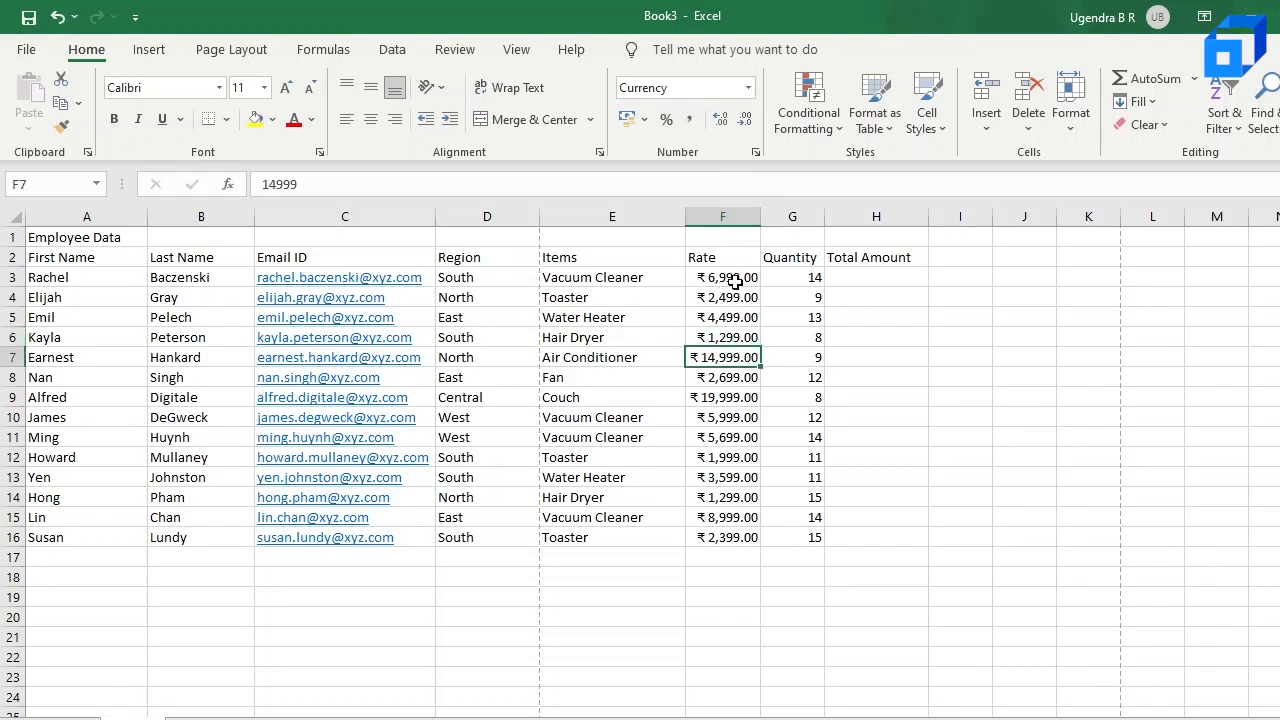
Step: Calculate the first employee's total amount in H3 by multiplying rate by quantity with the formula =F3*G3
{"action": "left_click", "coordinate": [858, 280]}
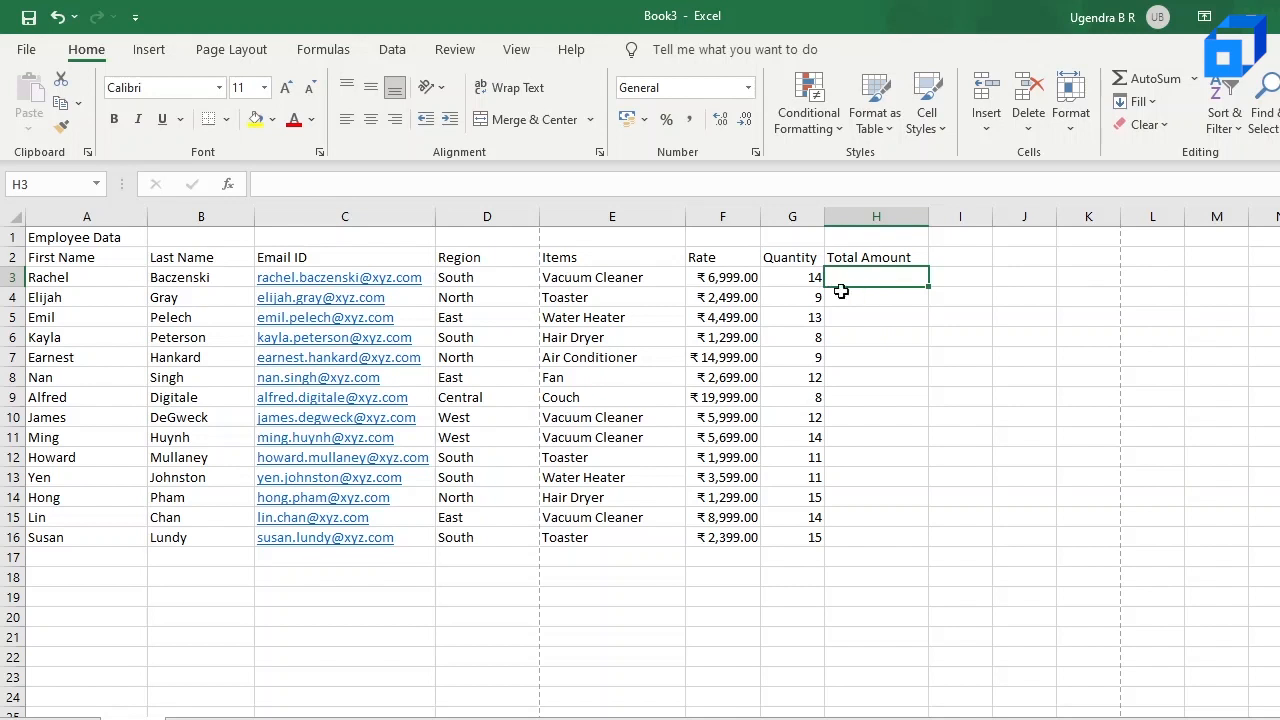
{"action": "left_click", "coordinate": [731, 280]}
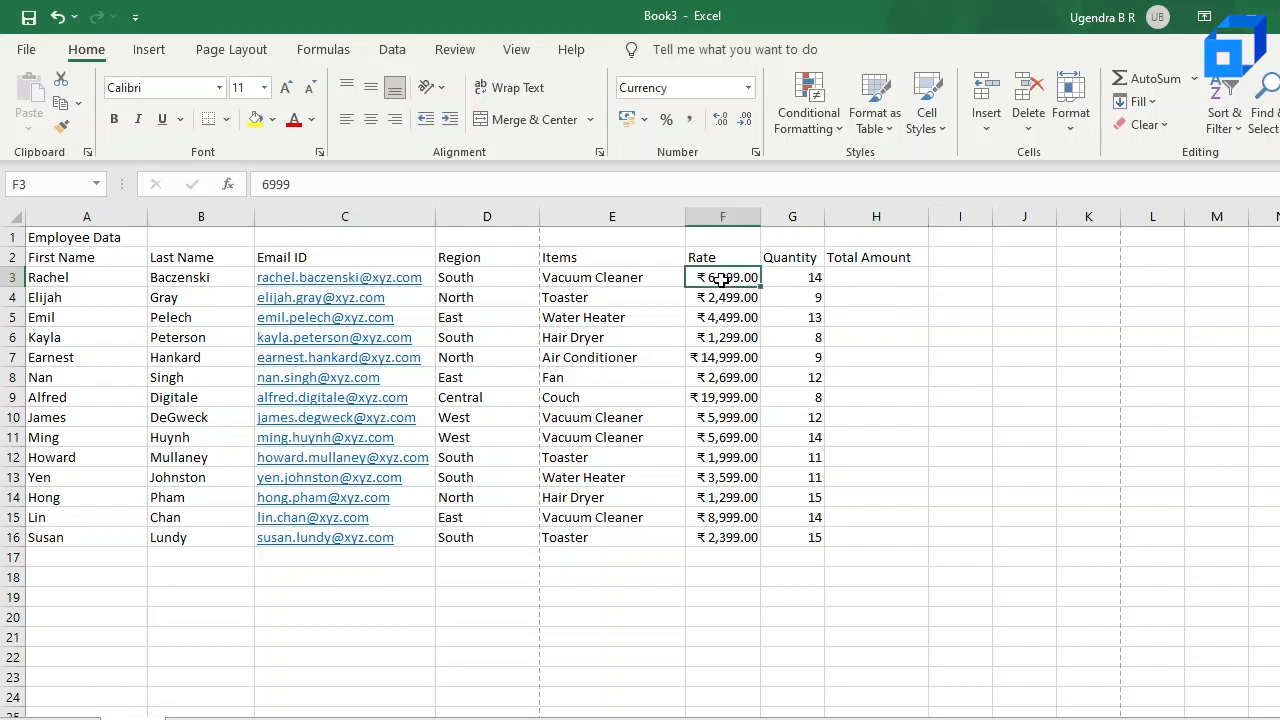
{"action": "left_click", "coordinate": [818, 280]}
{"action": "left_click", "coordinate": [856, 280]}
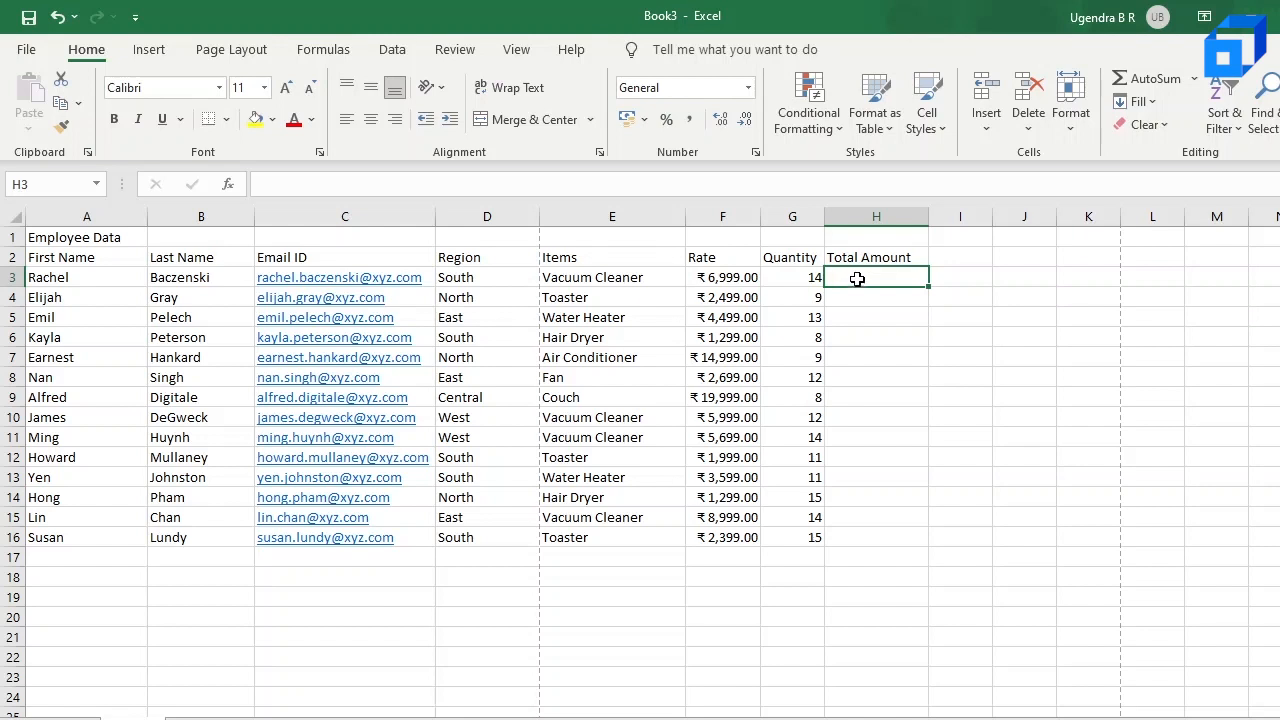
{"action": "double_click", "coordinate": [861, 276]}
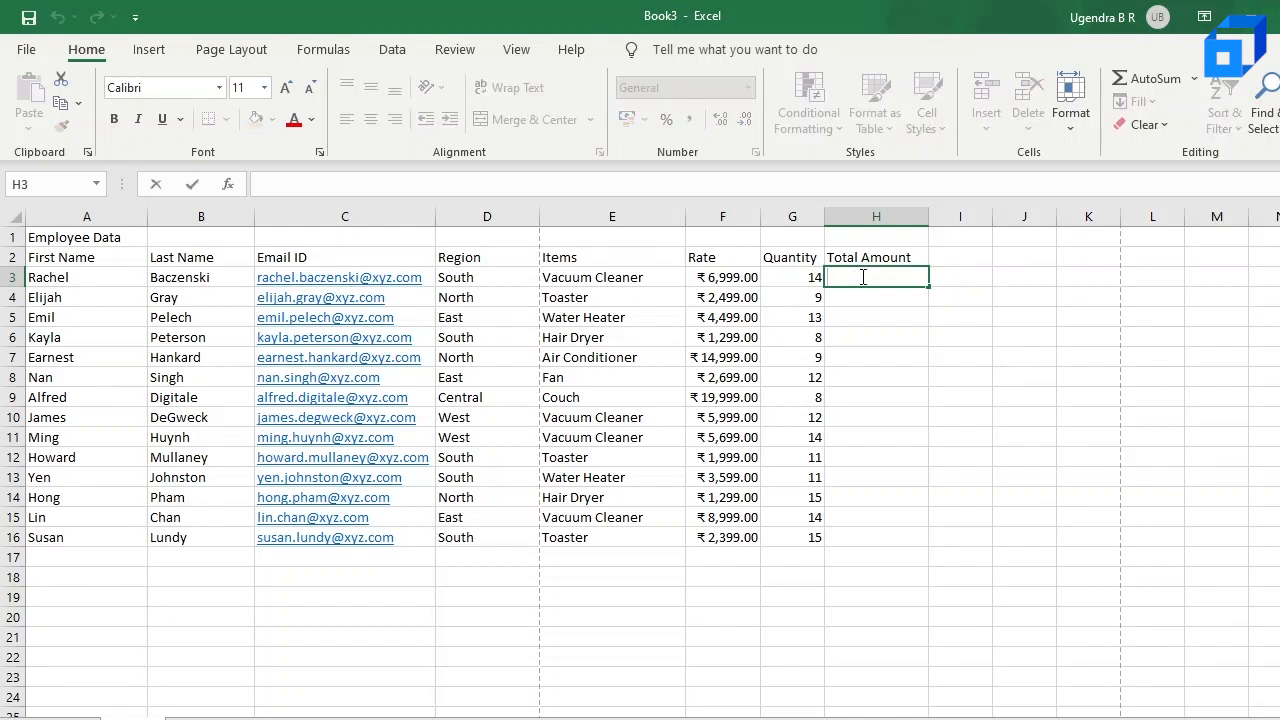
{"action": "type", "text": "="}
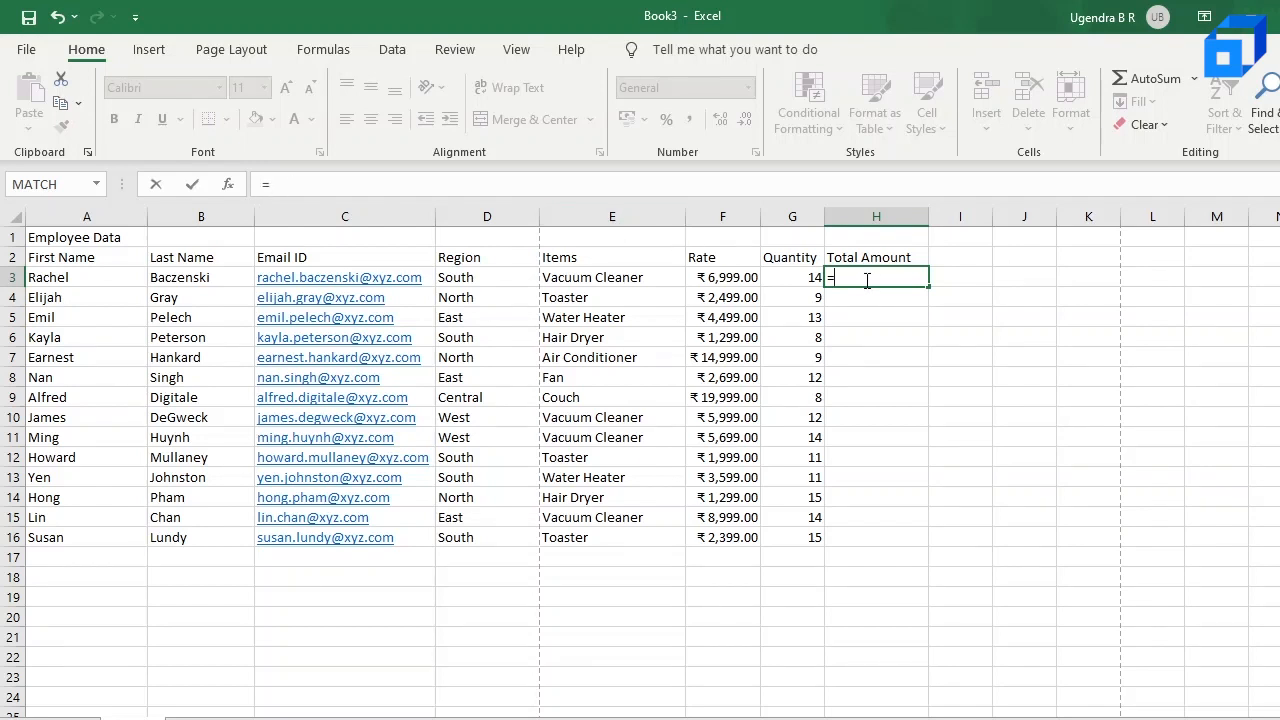
{"action": "left_click", "coordinate": [731, 281]}
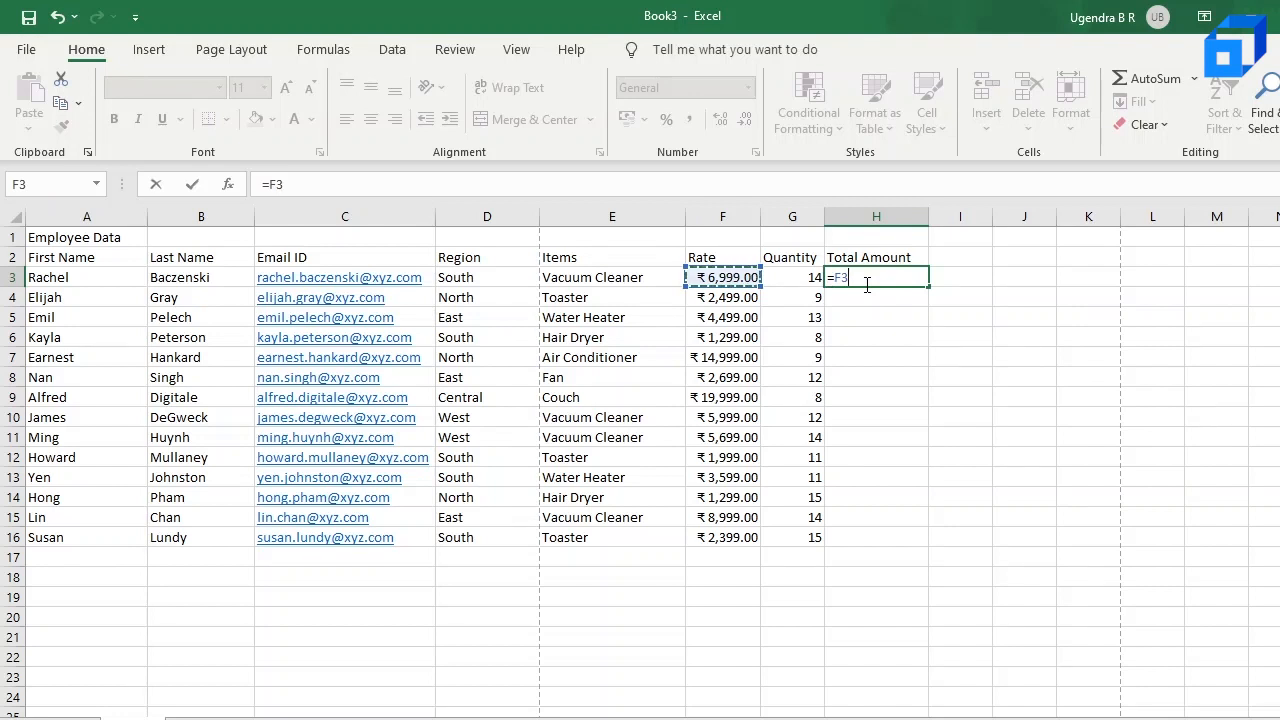
{"action": "left_click", "coordinate": [800, 278]}
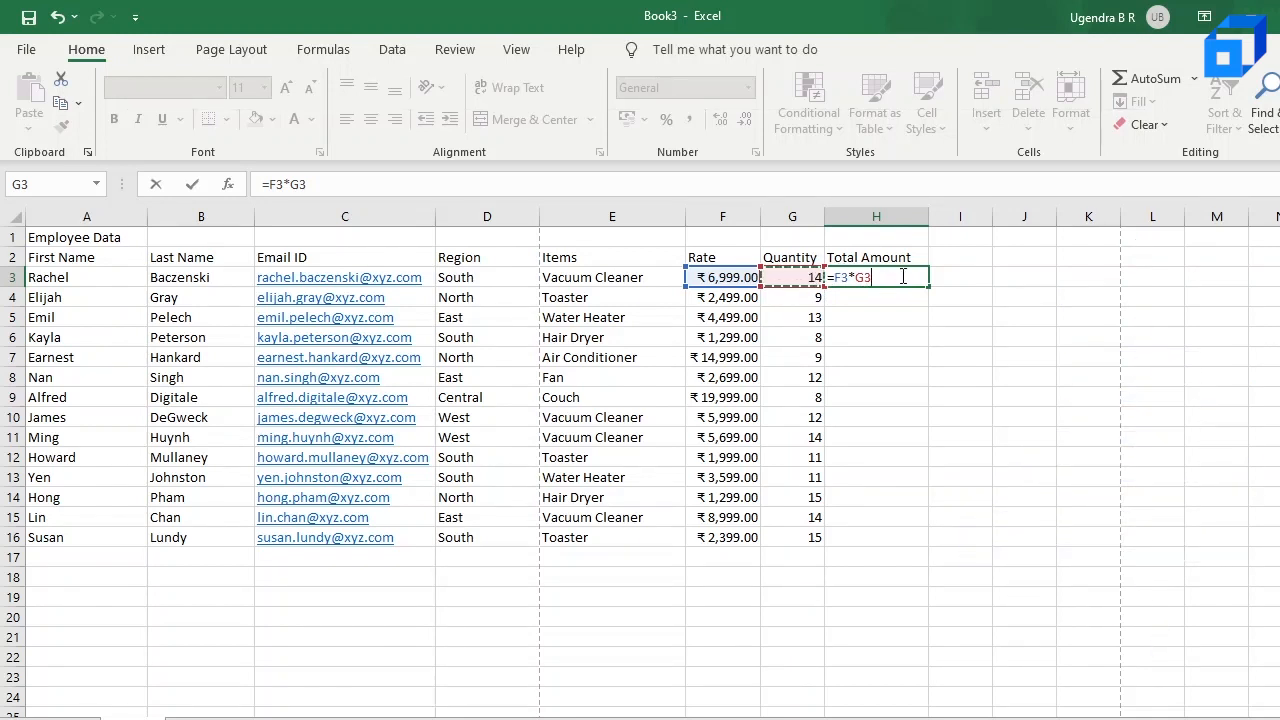
{"action": "key", "text": "Return"}
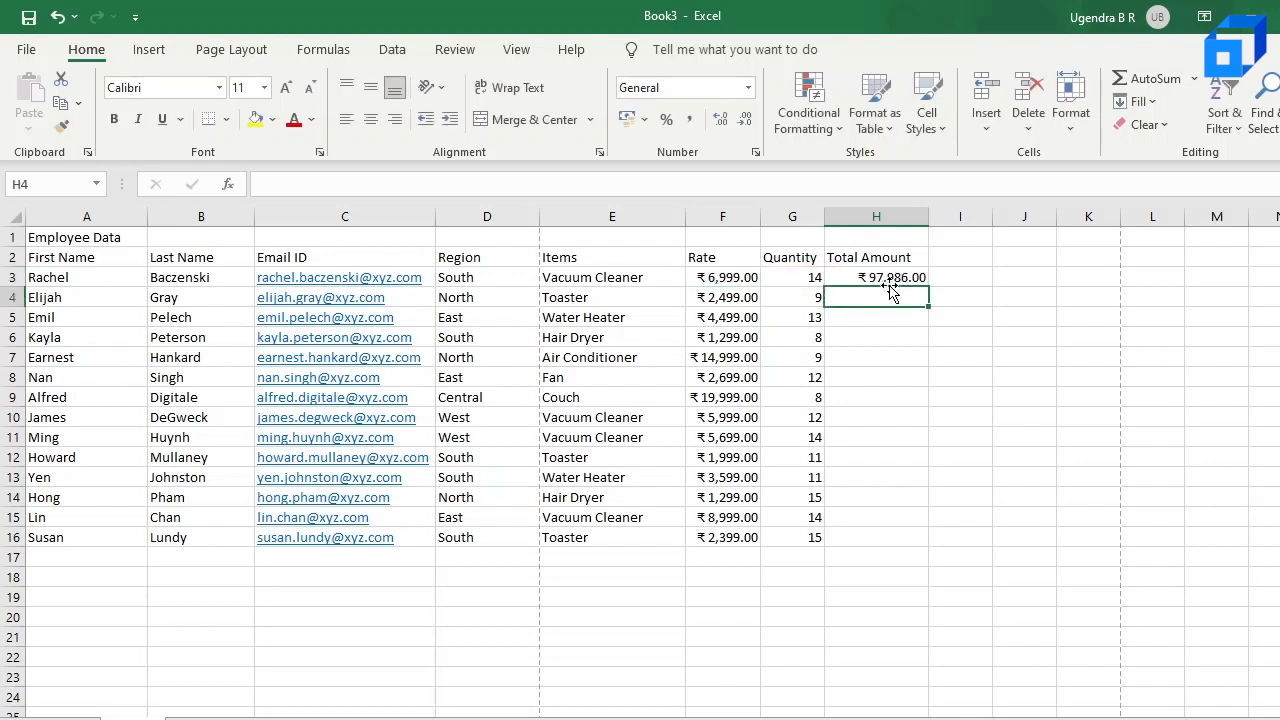
{"action": "left_click", "coordinate": [889, 281]}
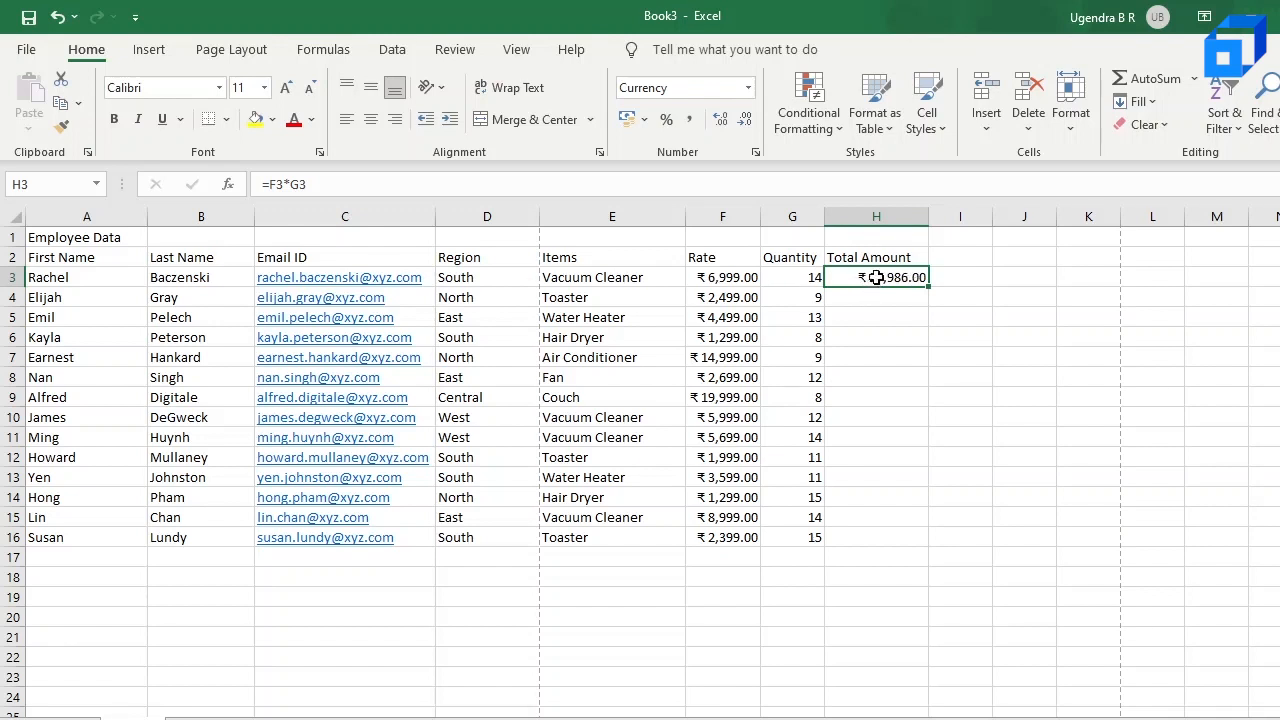
{"action": "left_click", "coordinate": [748, 281]}
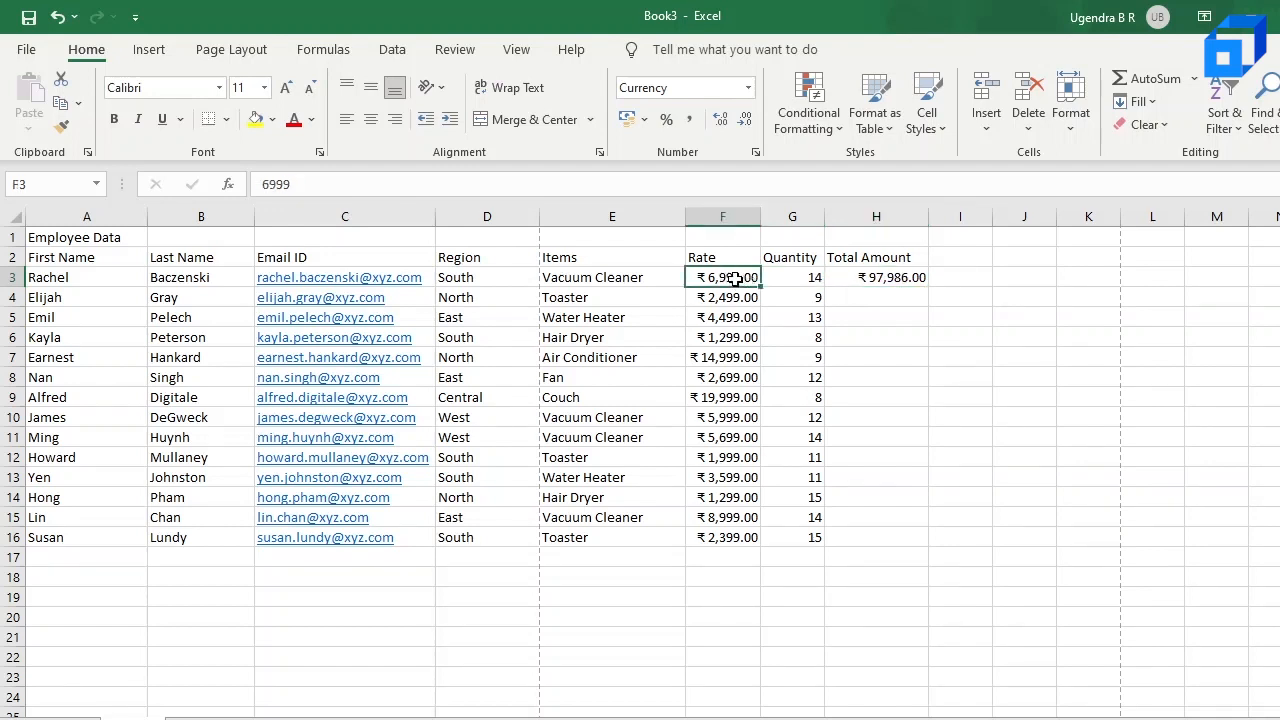
Step: Calculate the second employee's total amount in H4 by multiplying rate by quantity with the formula =F4*G4
{"action": "left_click", "coordinate": [914, 279]}
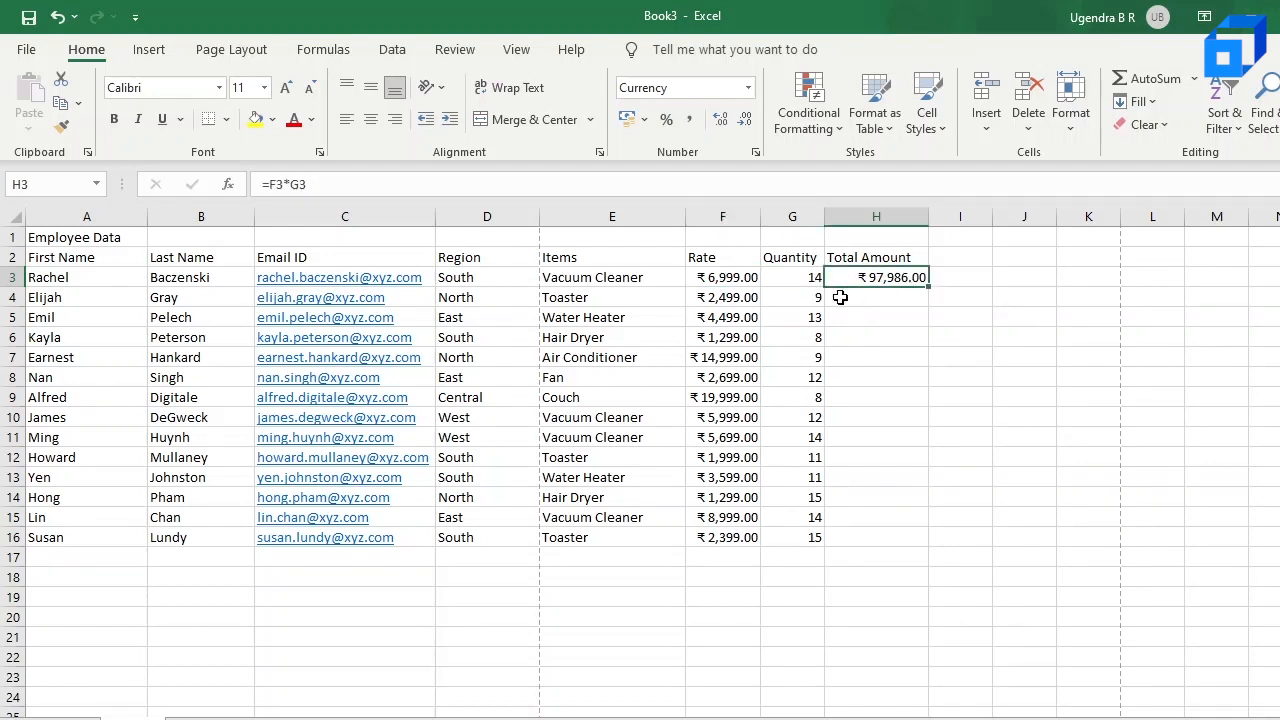
{"action": "left_click", "coordinate": [894, 298]}
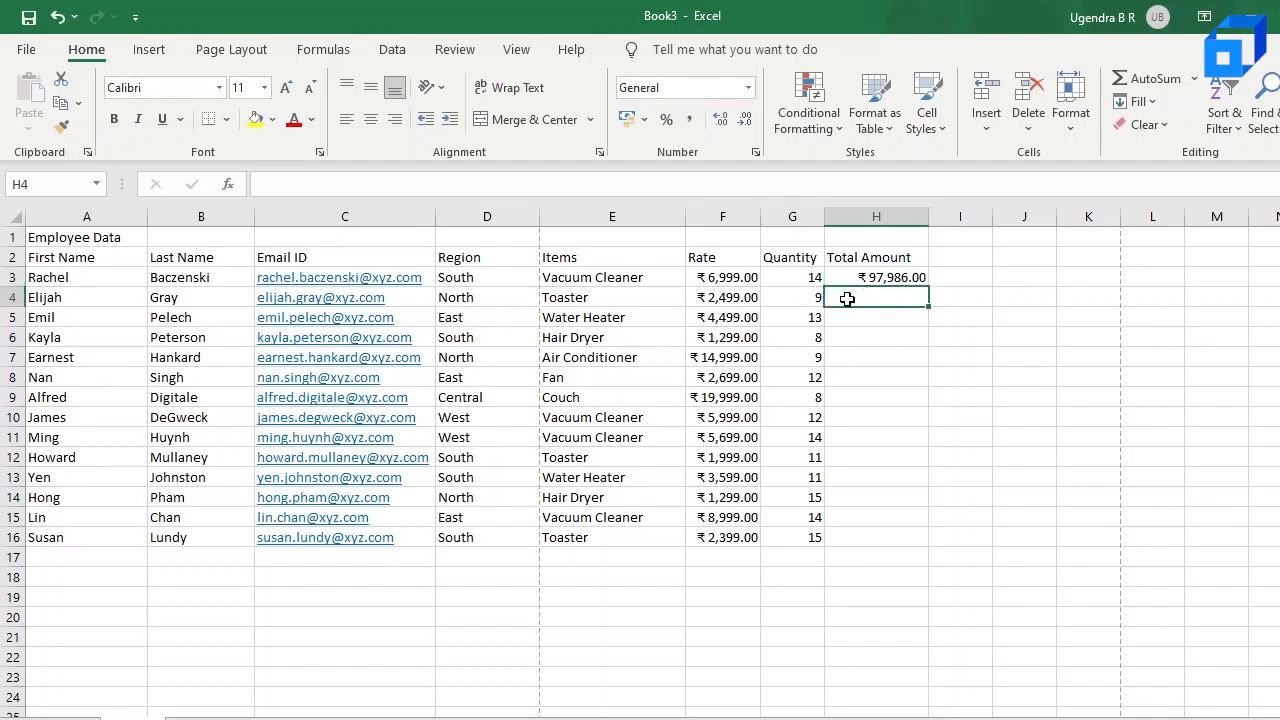
{"action": "type", "text": "="}
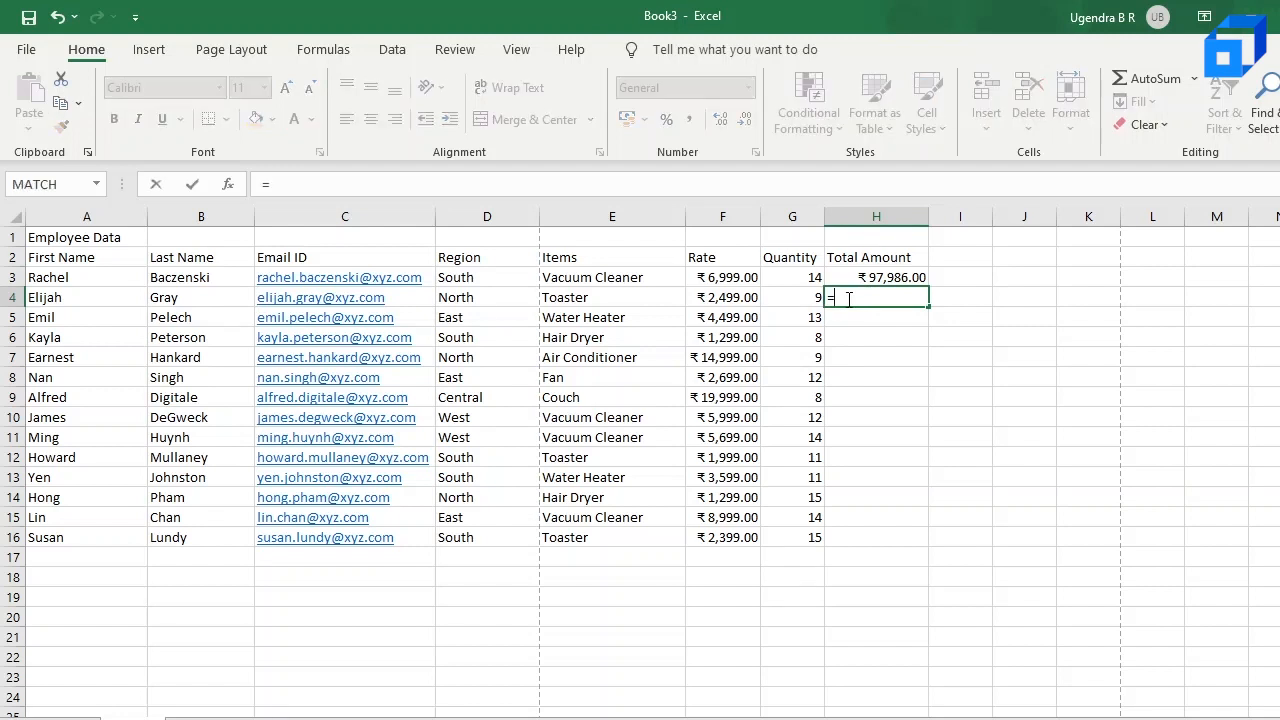
{"action": "left_click", "coordinate": [740, 298]}
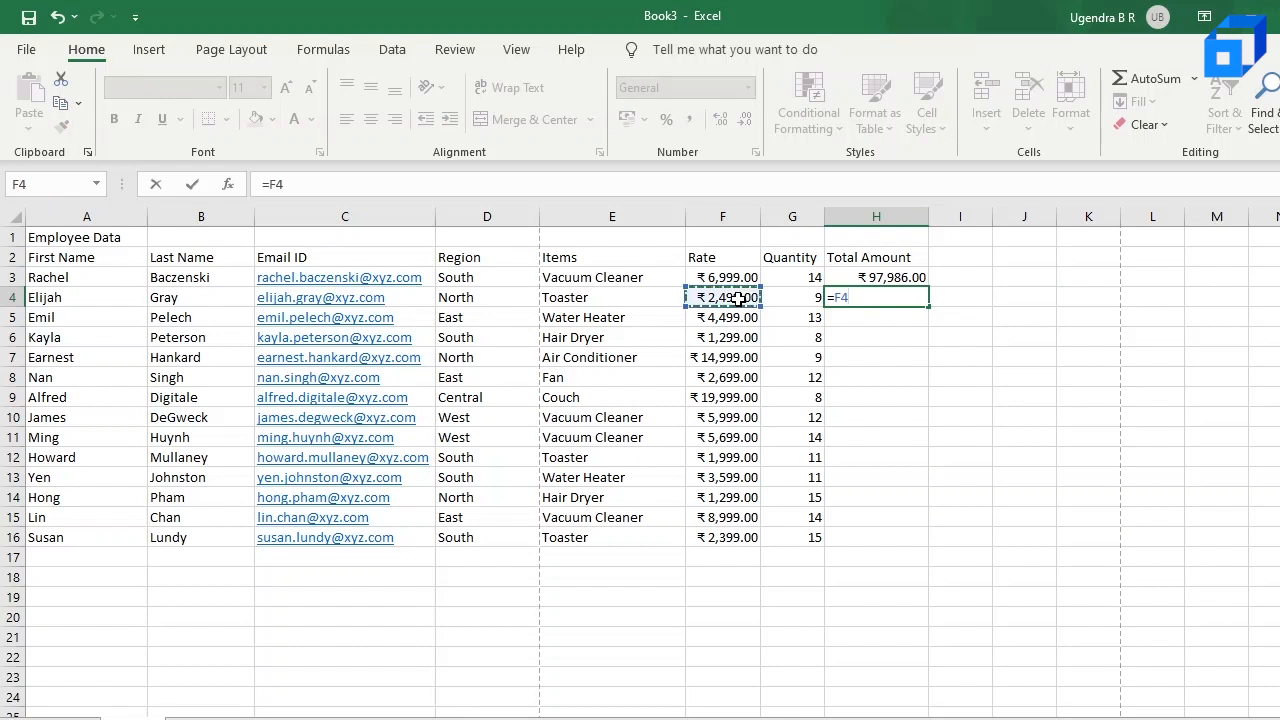
{"action": "type", "text": "*"}
{"action": "left_click", "coordinate": [806, 304]}
{"action": "key", "text": "Return"}
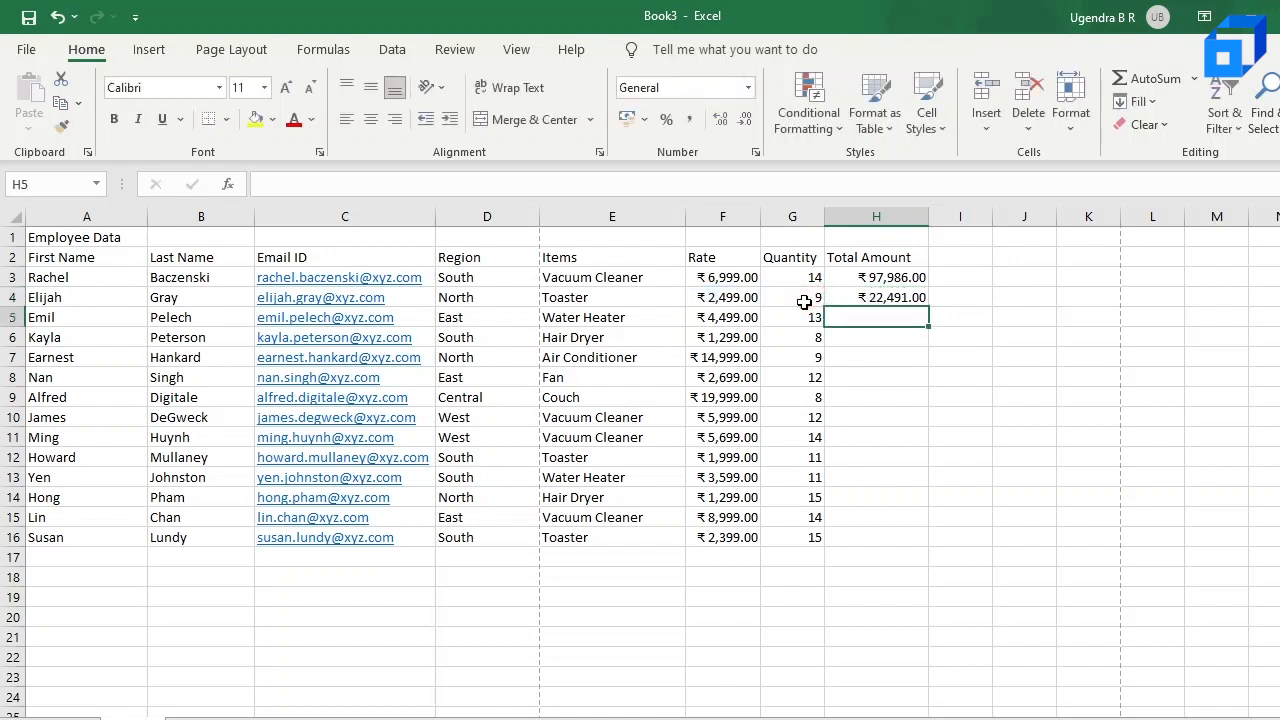
Step: Fill the total amount formulas from H3:H4 down to H16 and check the copied formulas in H5 and H6
{"action": "left_click", "coordinate": [893, 300]}
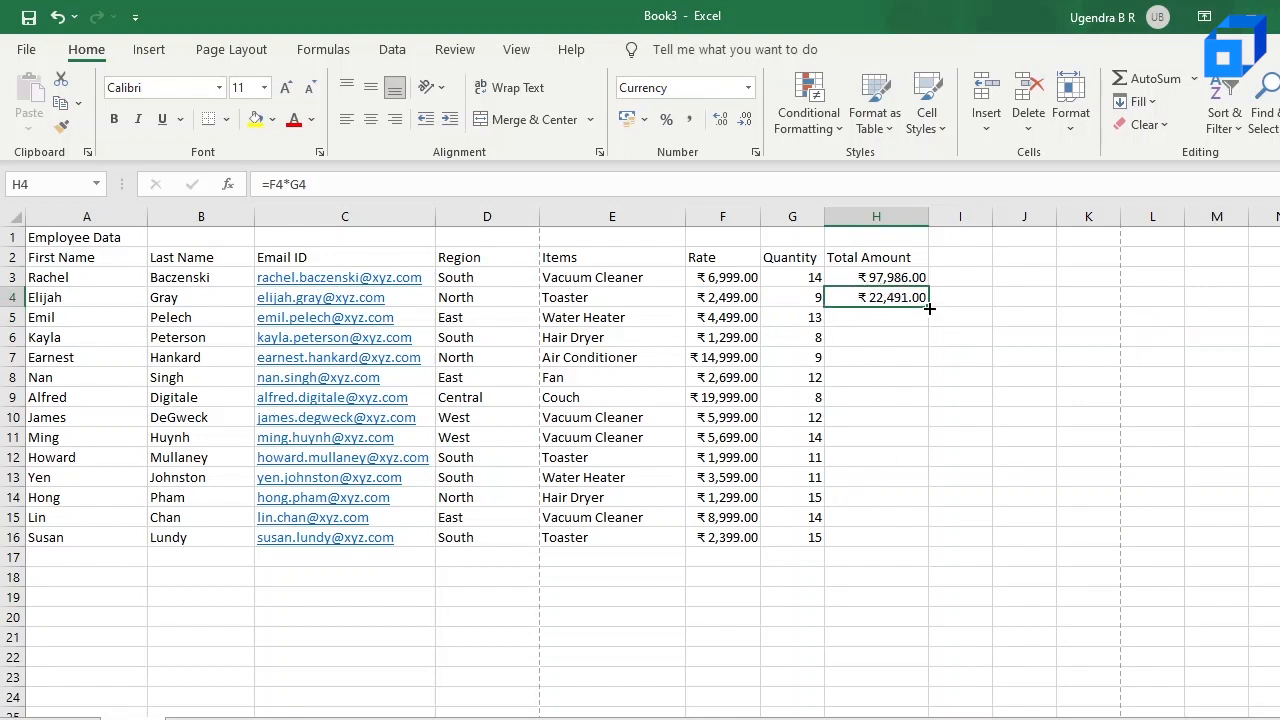
{"action": "left_click", "coordinate": [920, 278]}
{"action": "left_click", "coordinate": [919, 298]}
{"action": "left_click", "coordinate": [918, 280]}
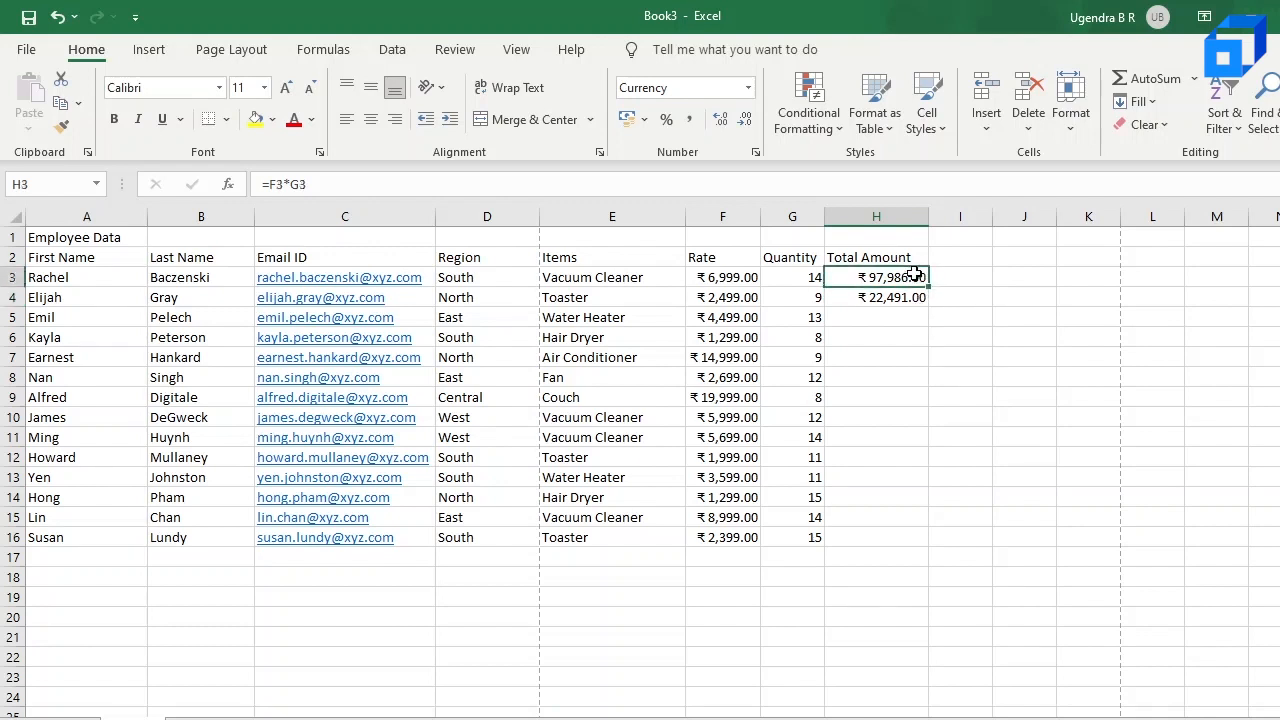
{"action": "left_click_drag", "start_coordinate": [918, 280], "coordinate": [911, 301]}
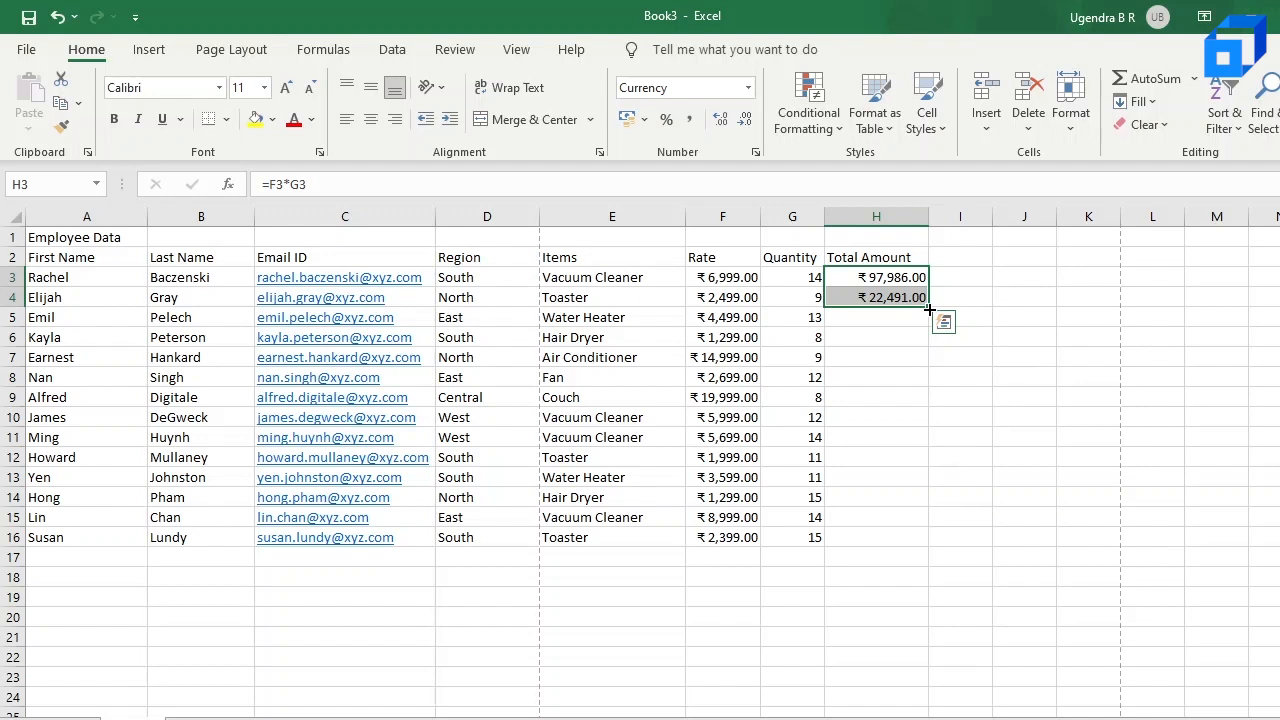
{"action": "left_click_drag", "start_coordinate": [930, 314], "coordinate": [931, 546]}
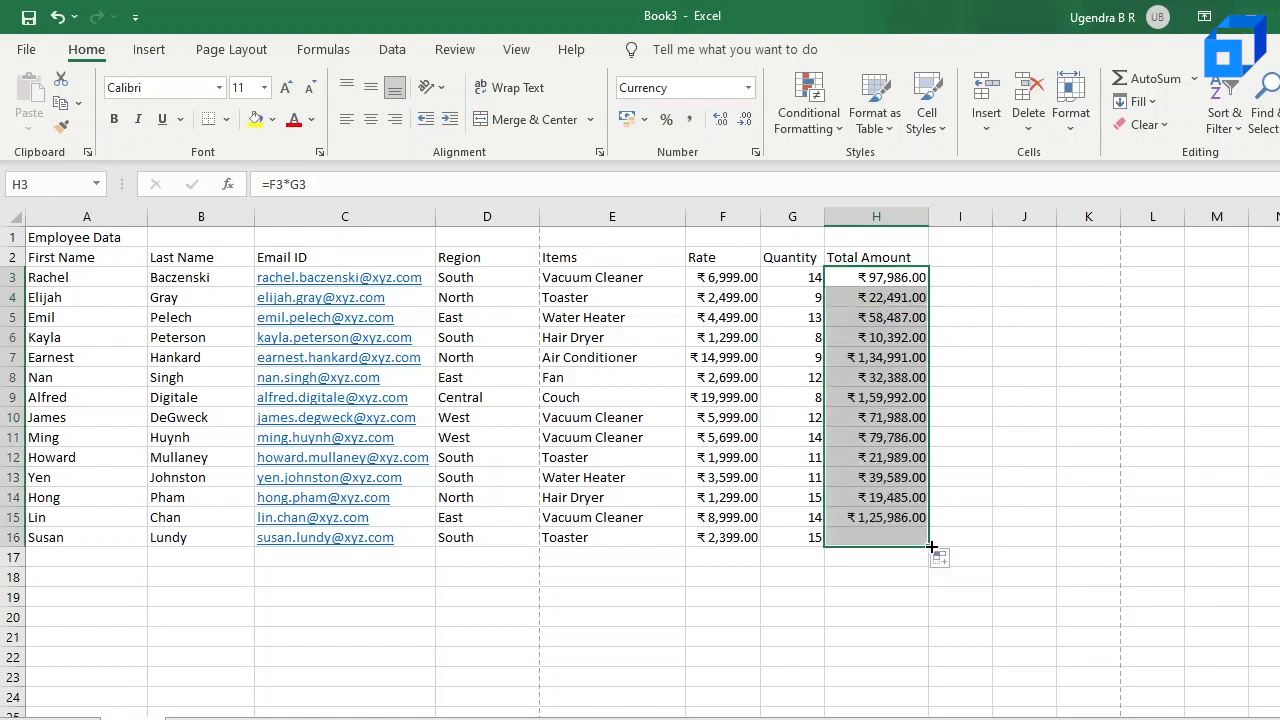
{"action": "left_click", "coordinate": [888, 318]}
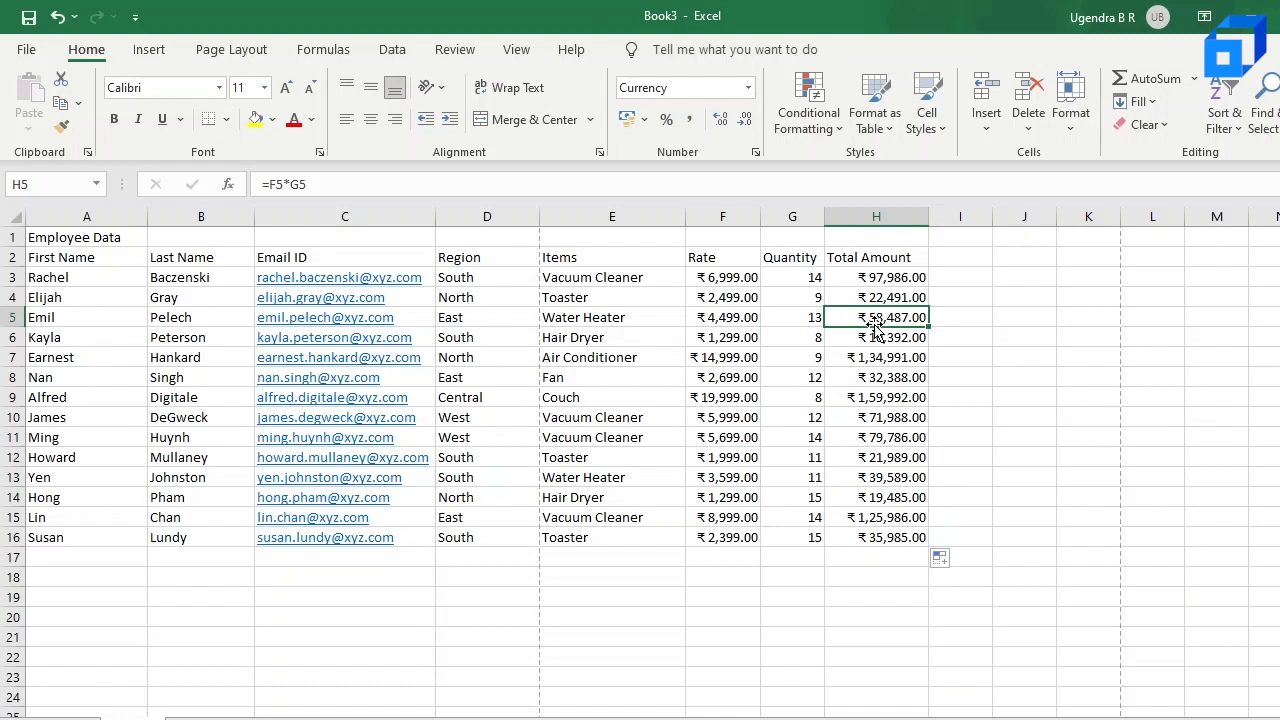
{"action": "left_click", "coordinate": [898, 337]}
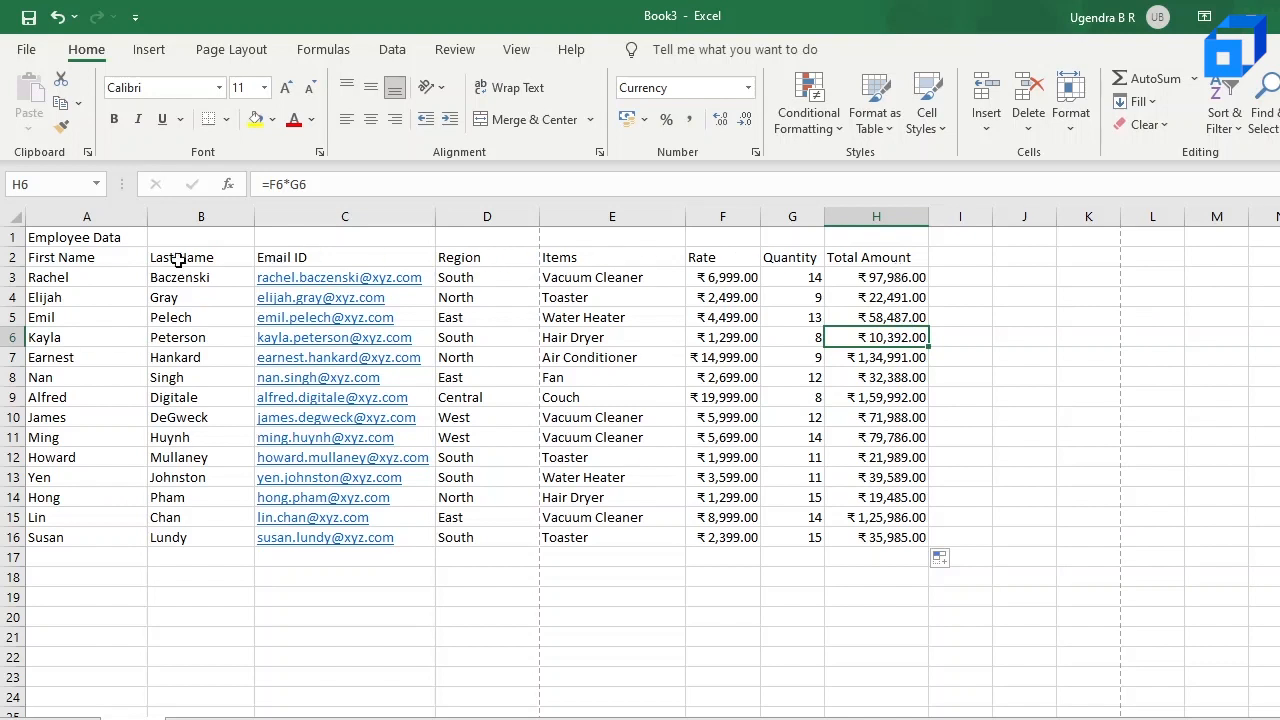
Step: Make the column headers in A2:H2 bold and set their font size to 12
{"action": "left_click", "coordinate": [63, 256]}
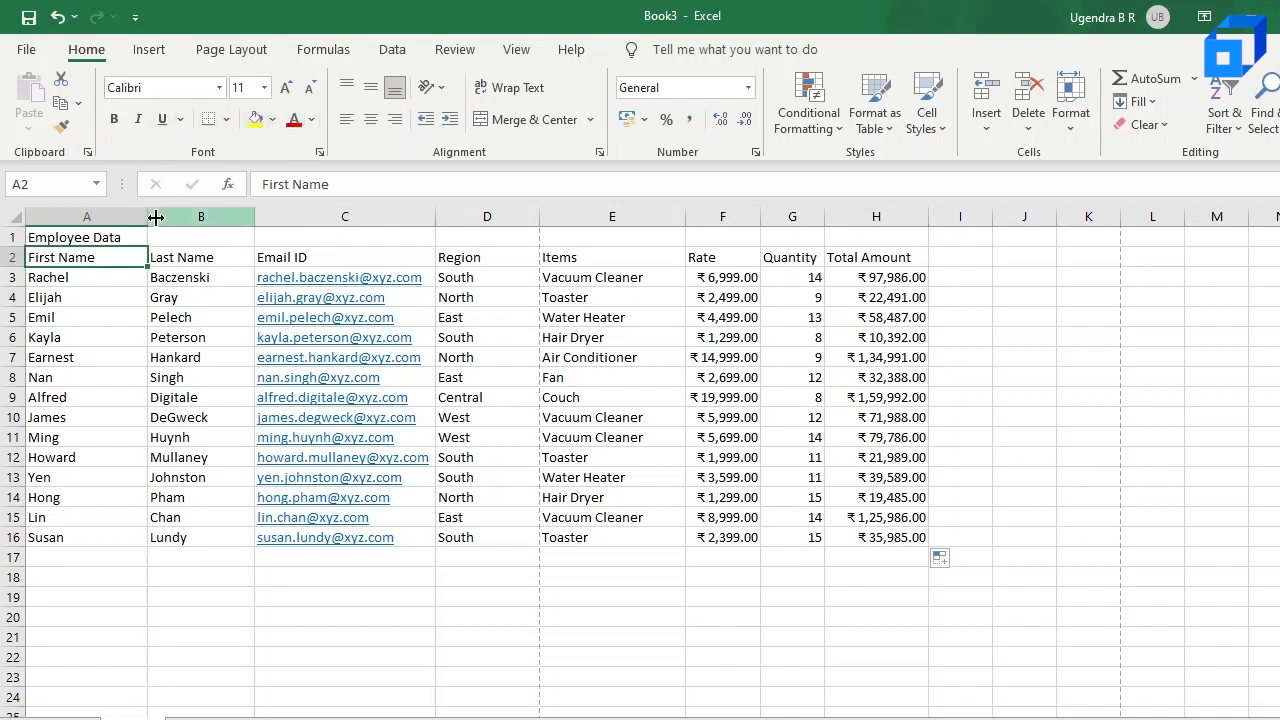
{"action": "key", "text": "shift+Right"}
{"action": "key", "text": "shift+Right"}
{"action": "key", "text": "shift+Right"}
{"action": "key", "text": "shift+Right"}
{"action": "key", "text": "shift+Right"}
{"action": "key", "text": "shift+Right"}
{"action": "key", "text": "shift+Right"}
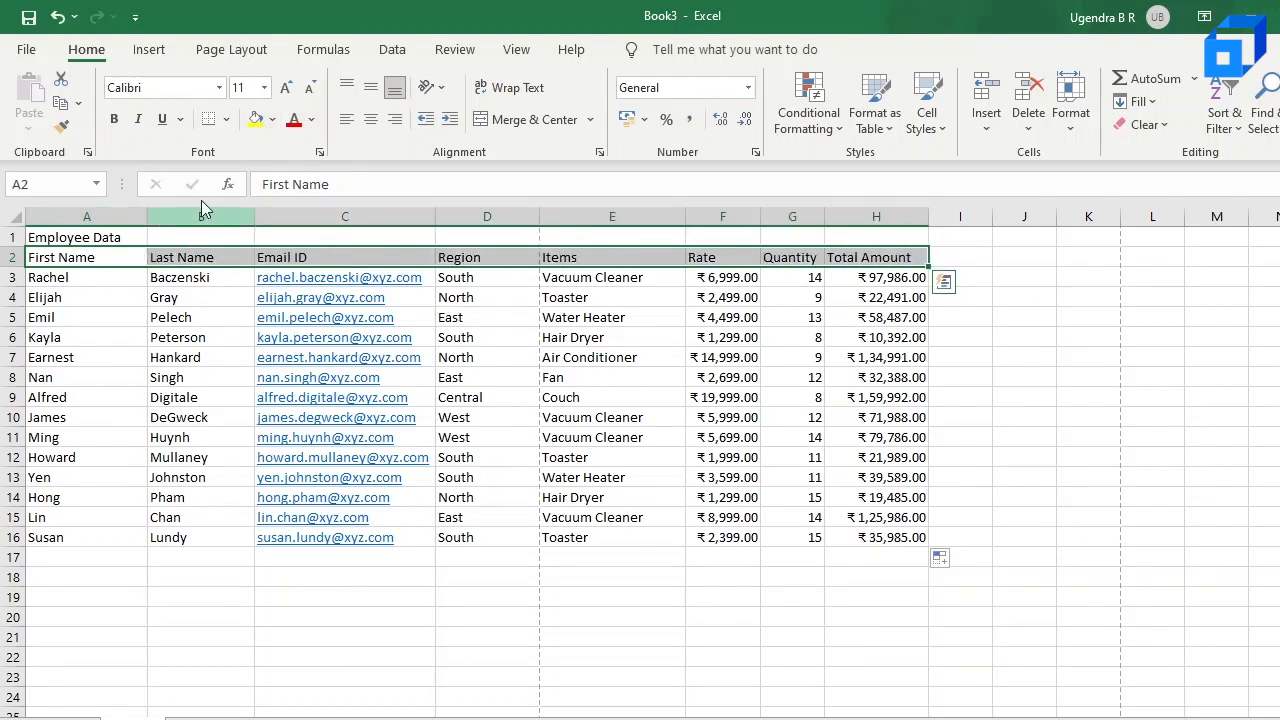
{"action": "left_click", "coordinate": [115, 122]}
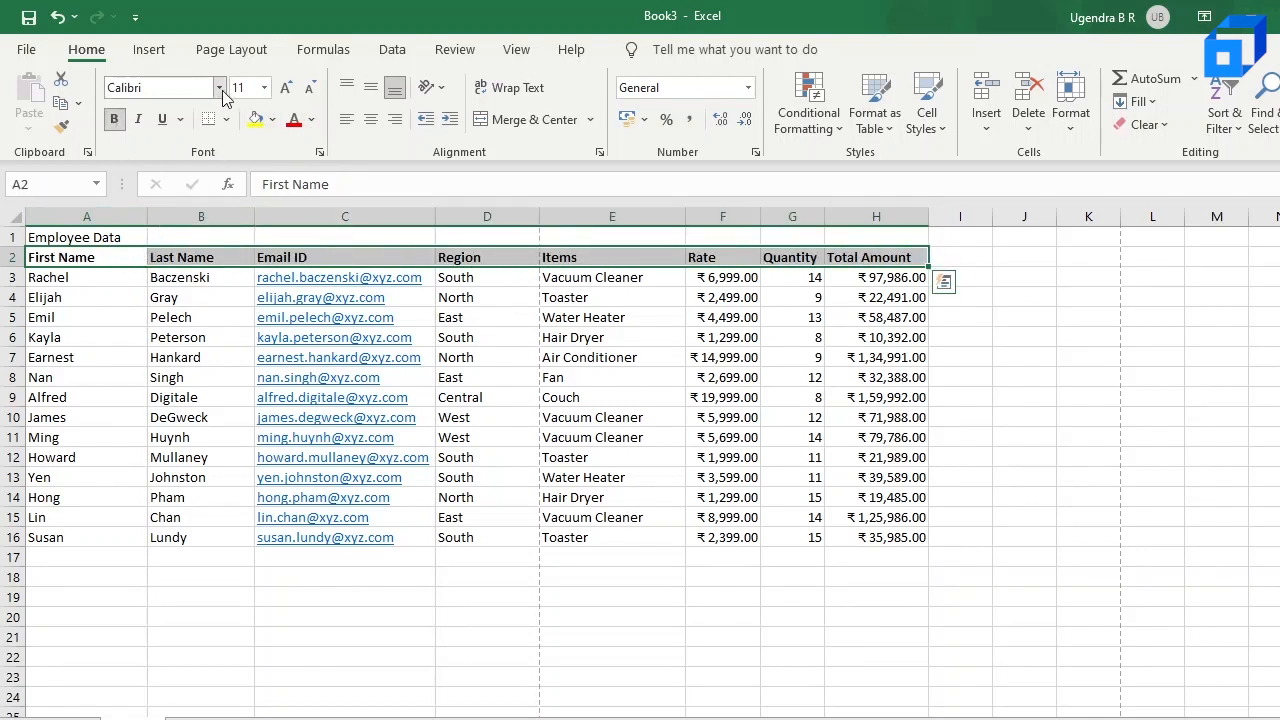
{"action": "left_click", "coordinate": [264, 88]}
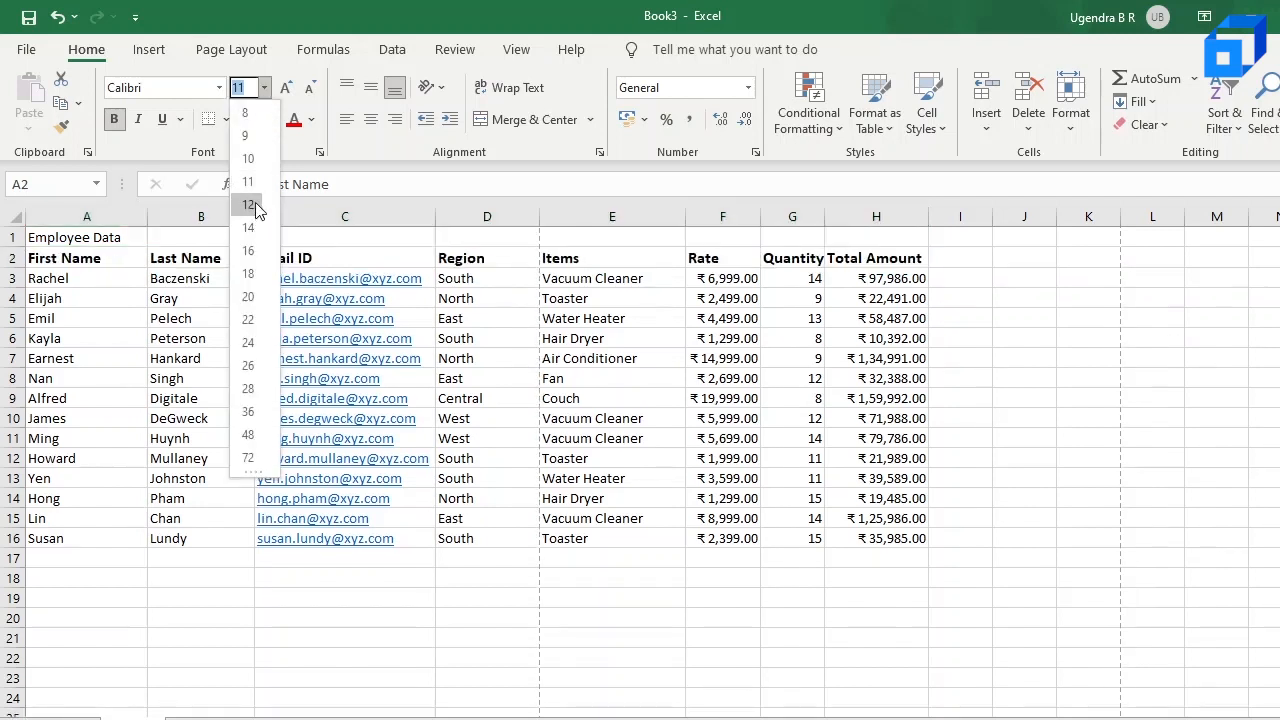
{"action": "left_click", "coordinate": [257, 207]}
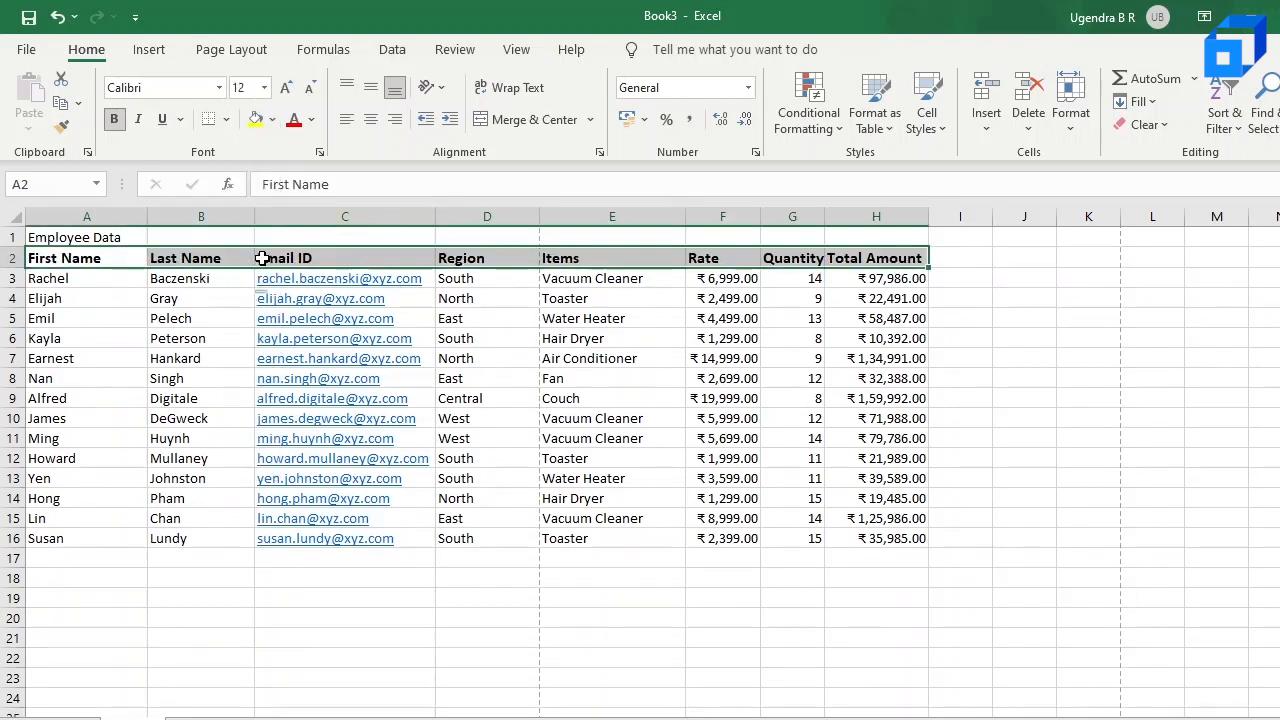
Step: Merge and center the Employee Data title across A1:H1
{"action": "left_click", "coordinate": [117, 237]}
{"action": "key", "text": "shift+Right"}
{"action": "key", "text": "shift+Right"}
{"action": "key", "text": "shift+Right"}
{"action": "key", "text": "shift+Right"}
{"action": "key", "text": "shift+Right"}
{"action": "key", "text": "shift+Right"}
{"action": "key", "text": "shift+Right"}
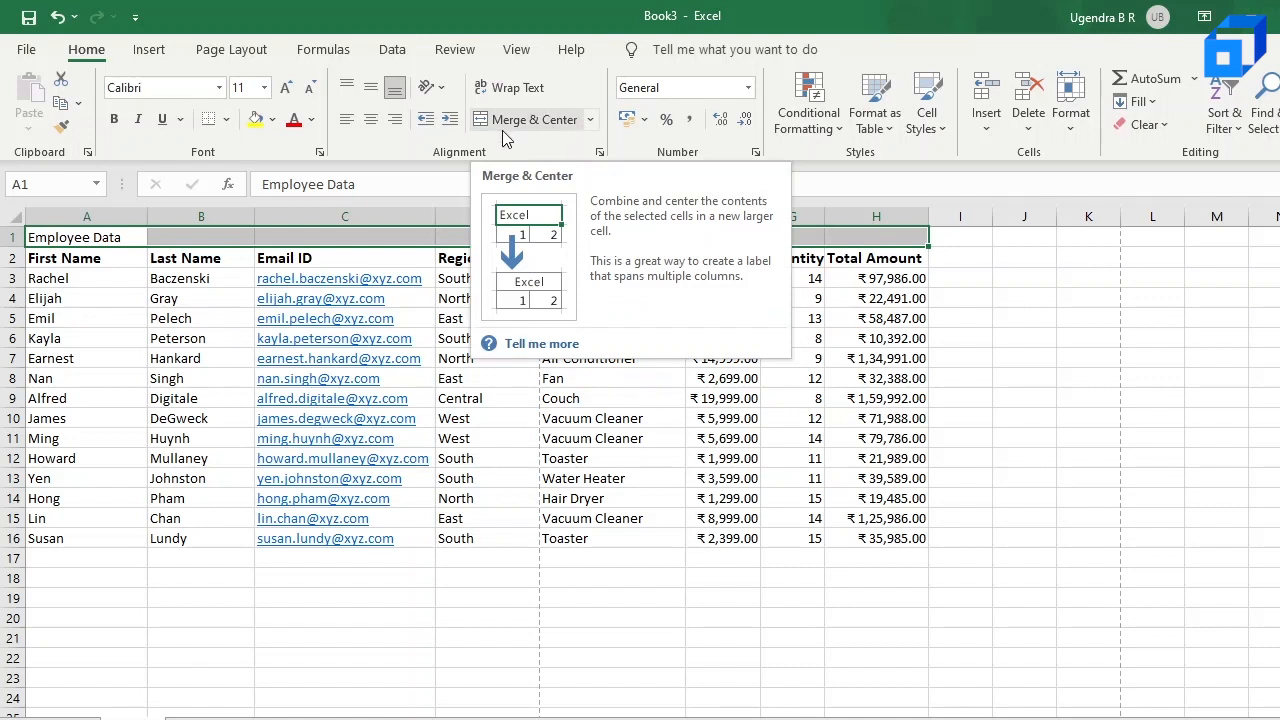
{"action": "left_click", "coordinate": [567, 120]}
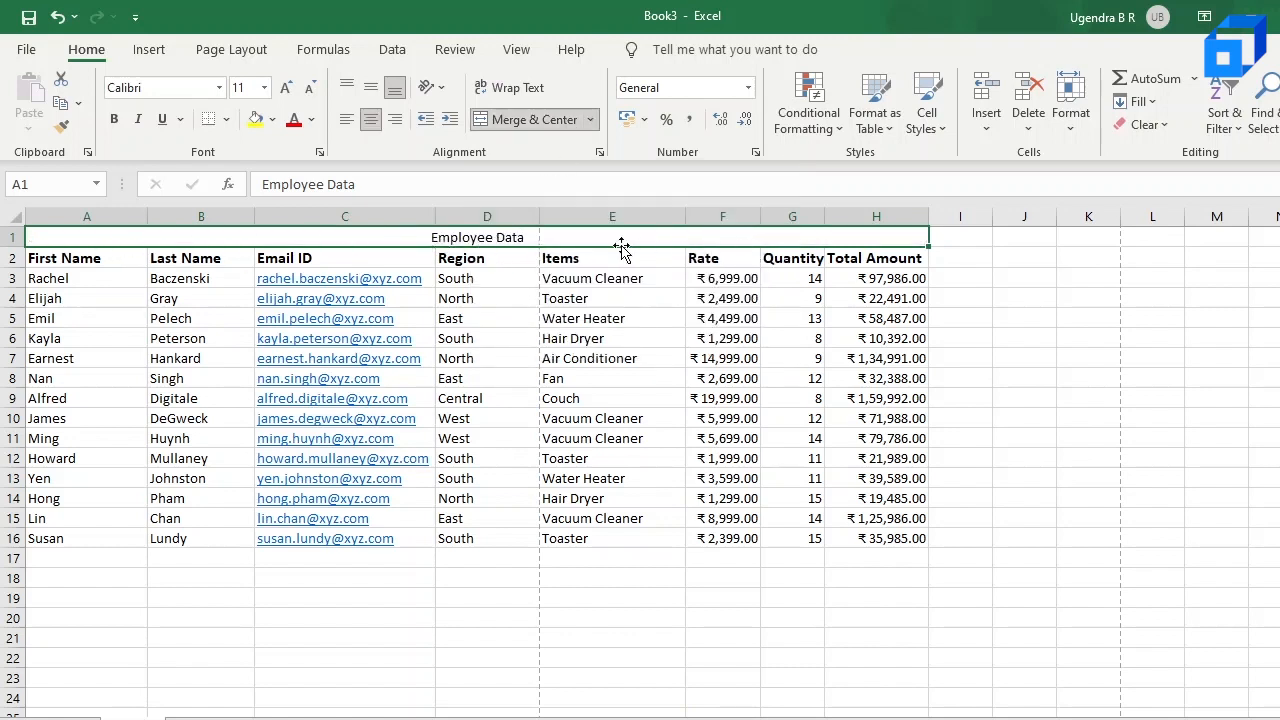
Step: Set the Employee Data title's font size to 16 and increase the height of row 1
{"action": "double_click", "coordinate": [466, 241]}
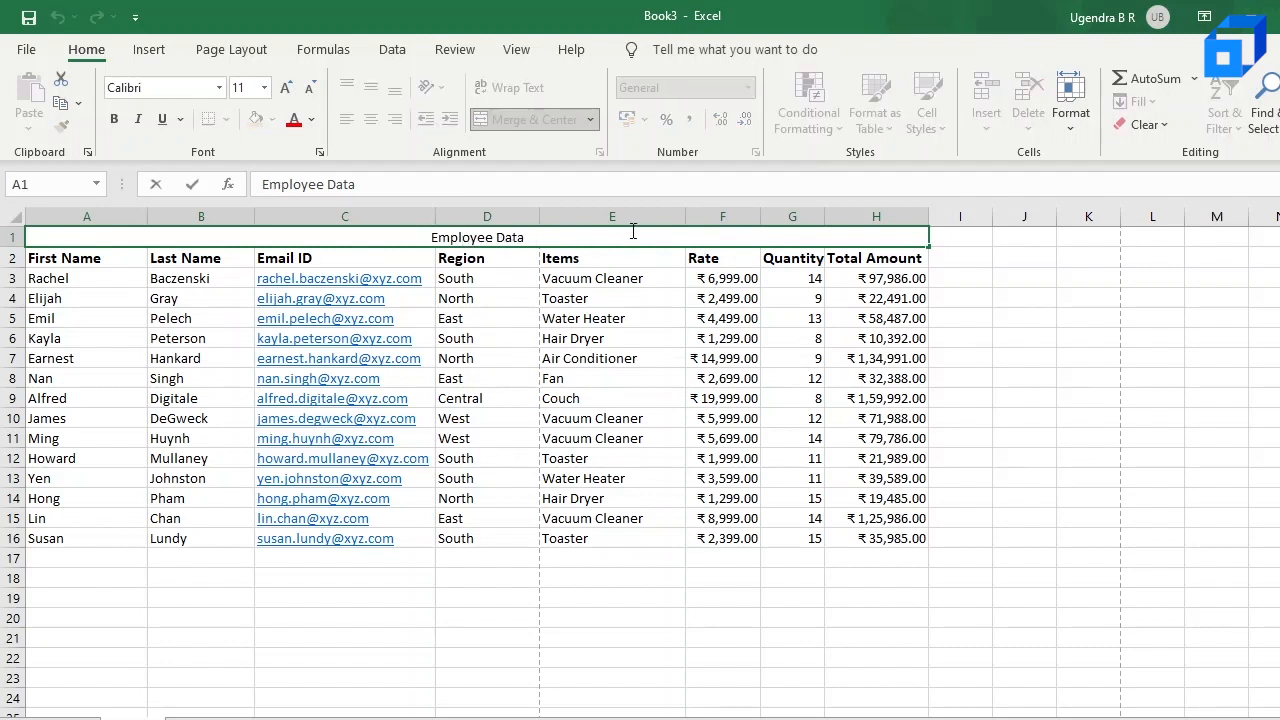
{"action": "left_click_drag", "start_coordinate": [556, 238], "coordinate": [436, 230]}
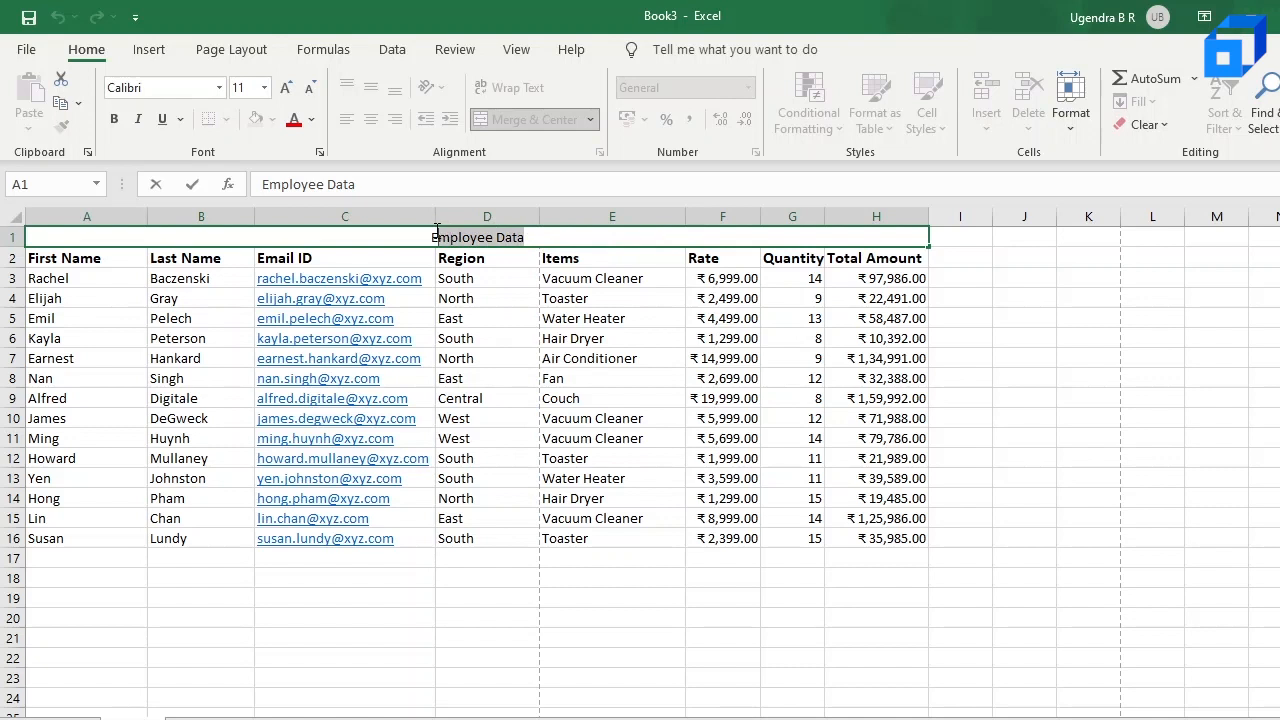
{"action": "left_click", "coordinate": [264, 88]}
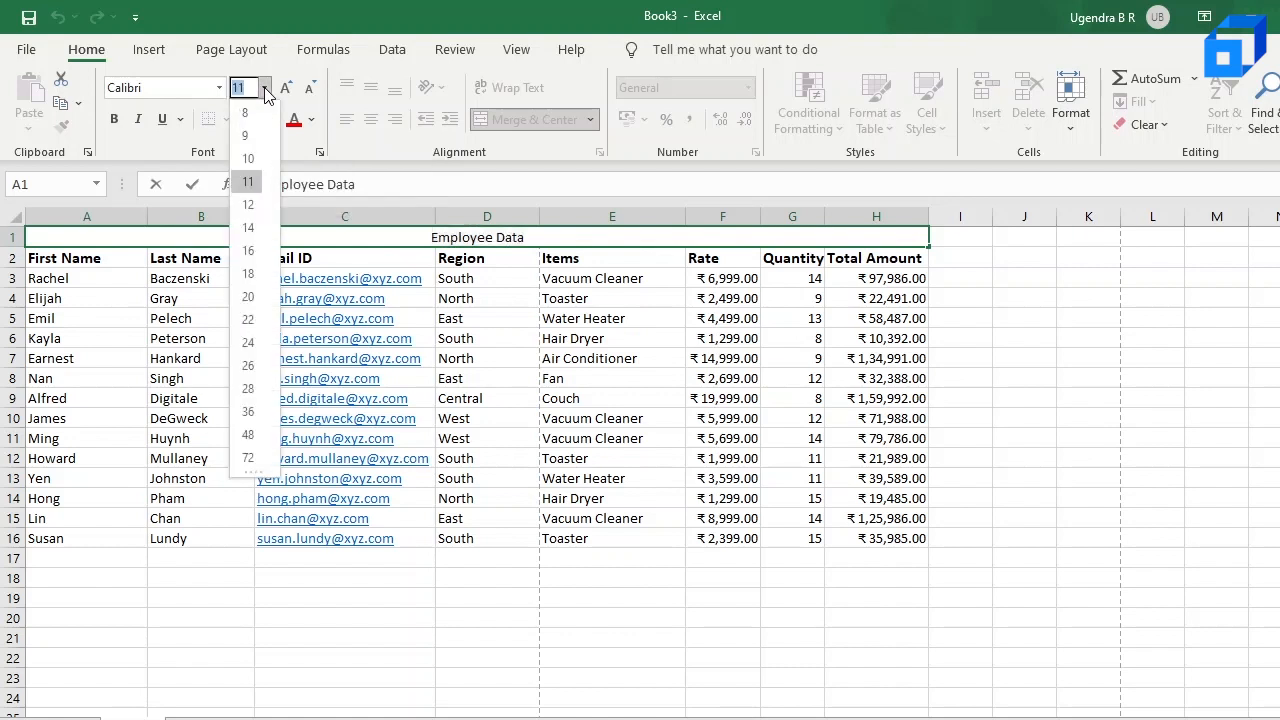
{"action": "left_click", "coordinate": [248, 251]}
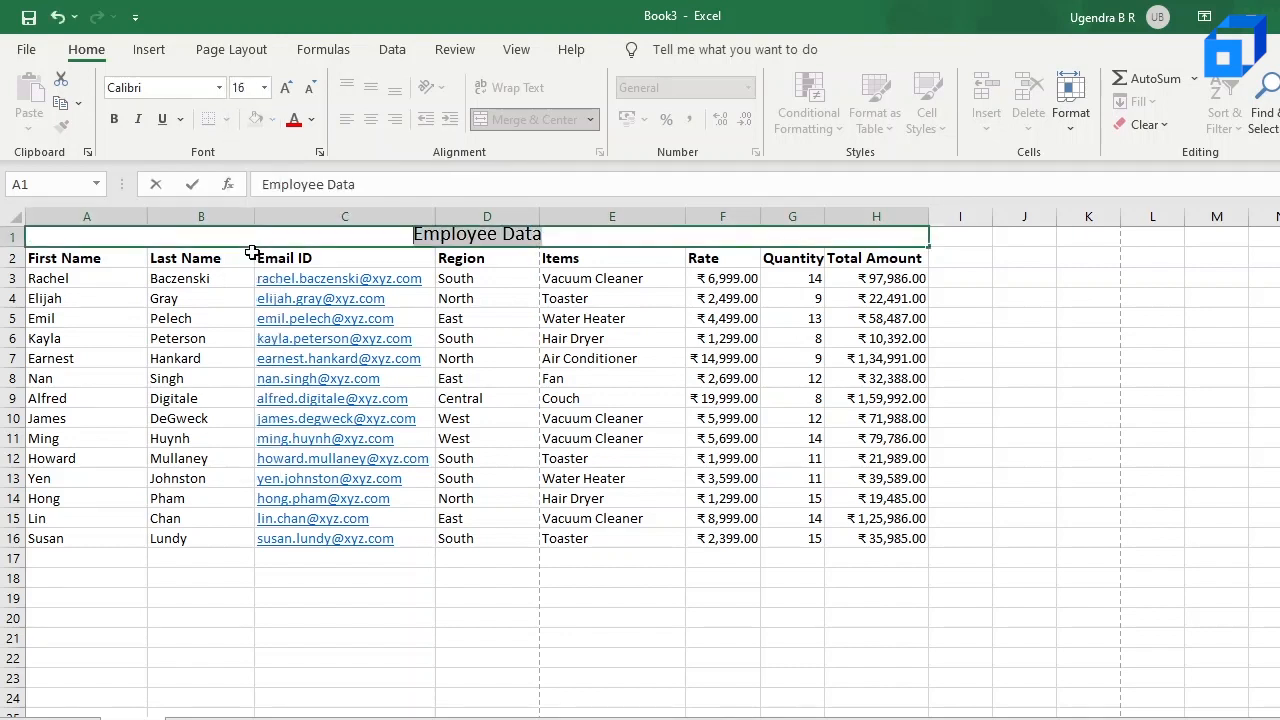
{"action": "left_click", "coordinate": [217, 379]}
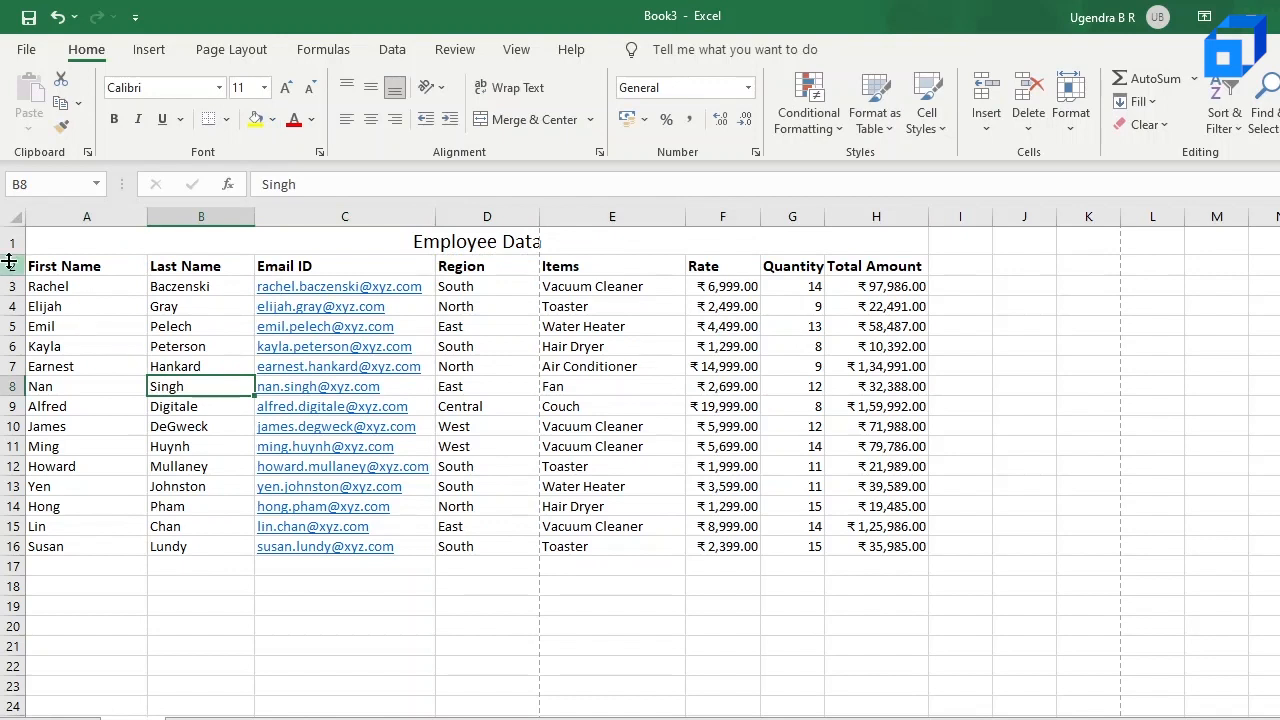
{"action": "left_click_drag", "start_coordinate": [15, 251], "coordinate": [15, 271]}
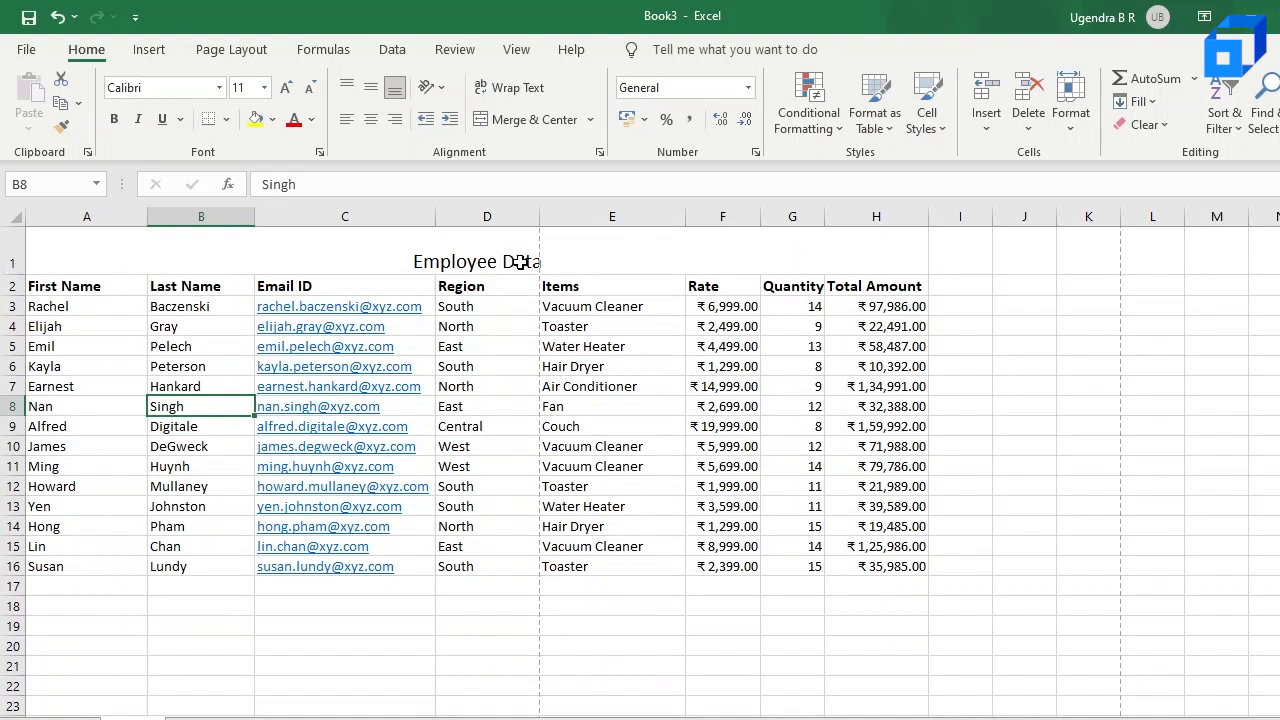
Step: Set the Employee Data title's font size to 18 and make it bold
{"action": "scroll", "coordinate": [509, 262], "scroll_direction": "right", "scroll_amount": 2}
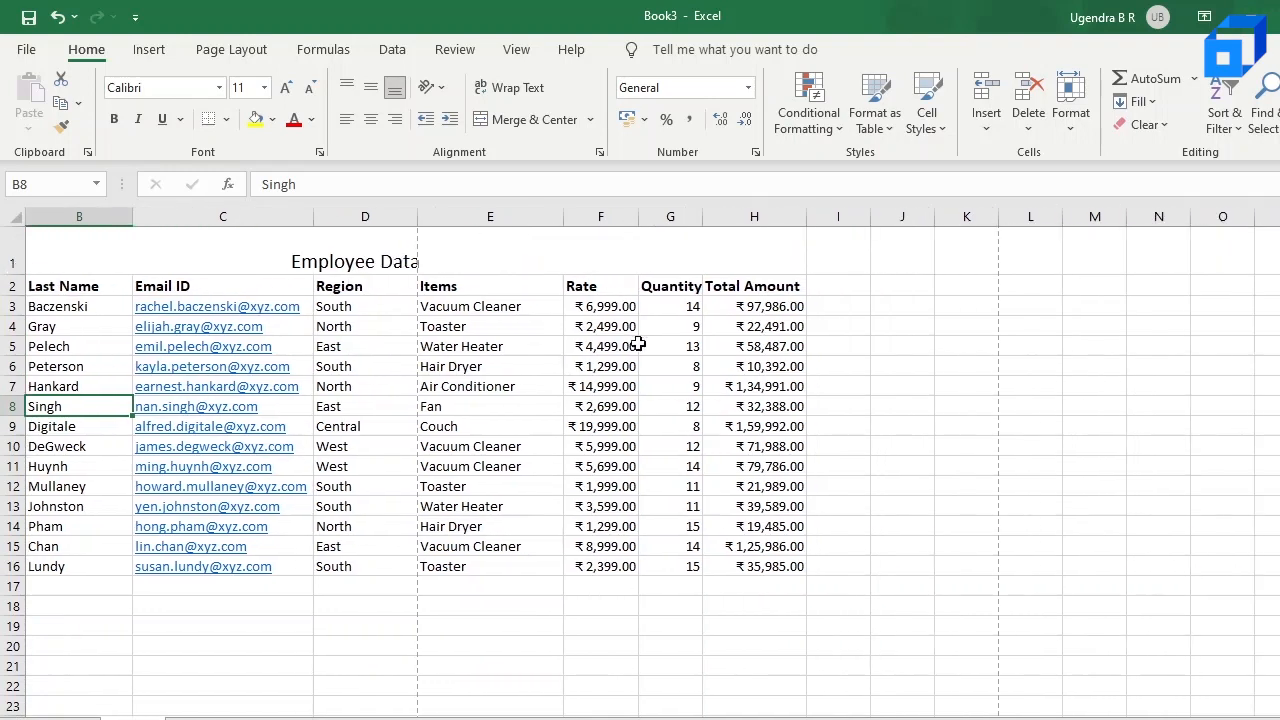
{"action": "scroll", "coordinate": [668, 558], "scroll_direction": "down", "scroll_amount": 1}
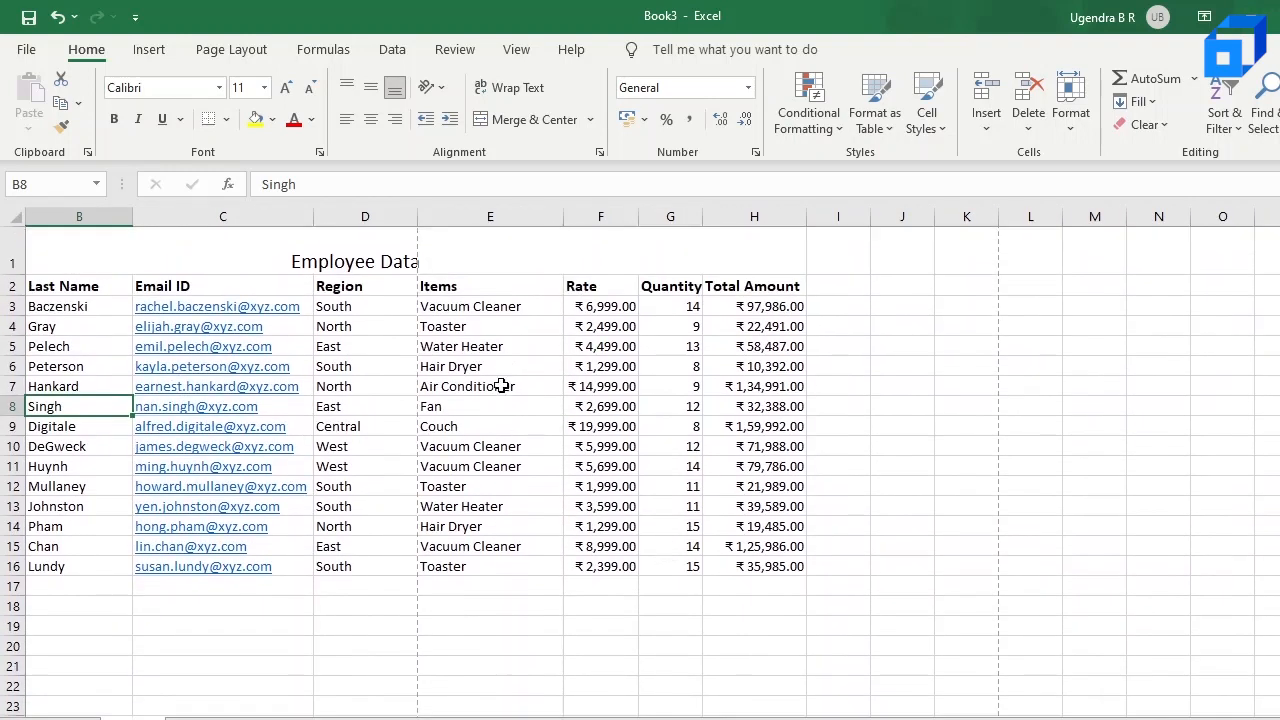
{"action": "double_click", "coordinate": [368, 261]}
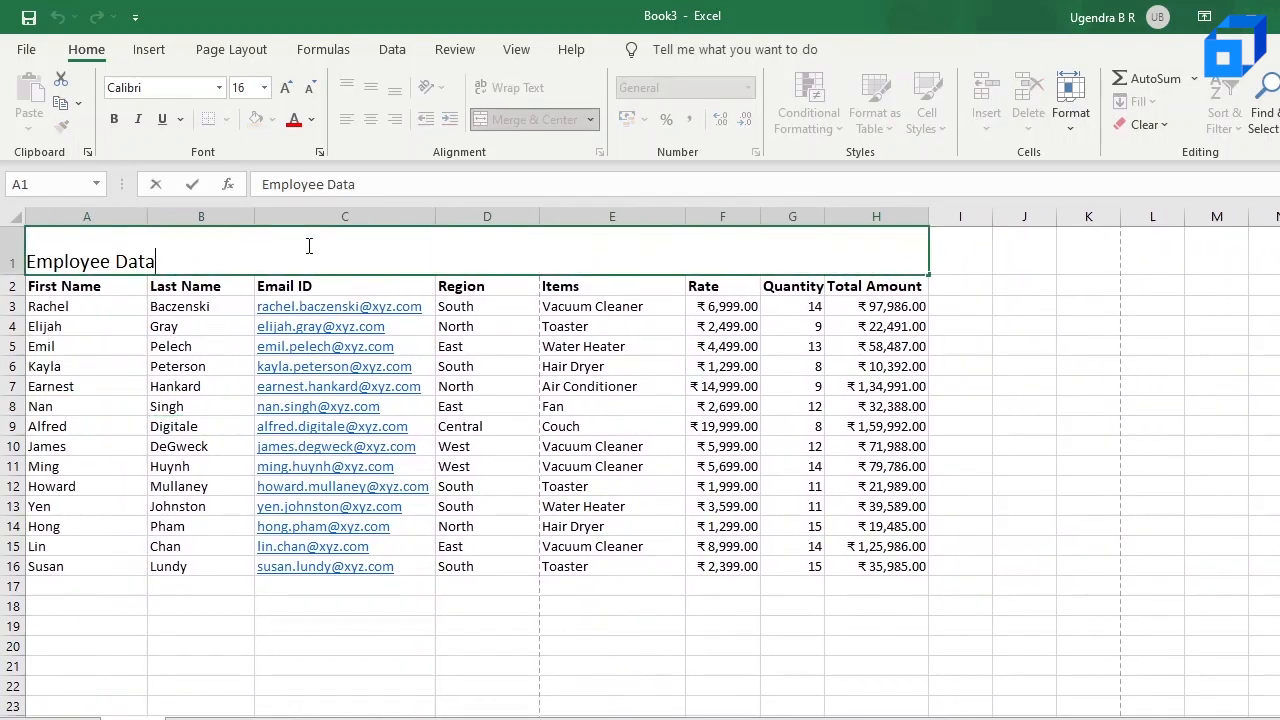
{"action": "key", "text": "shift+Home"}
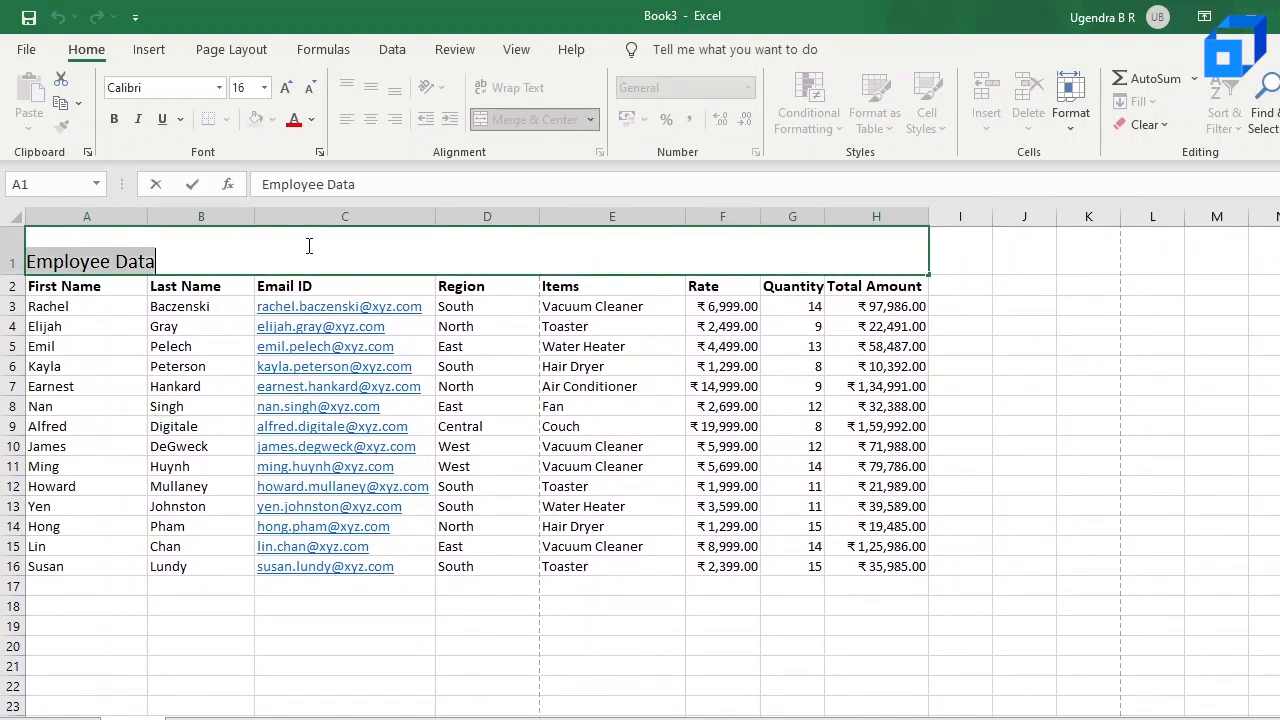
{"action": "left_click", "coordinate": [264, 87]}
{"action": "left_click", "coordinate": [236, 276]}
{"action": "left_click", "coordinate": [116, 119]}
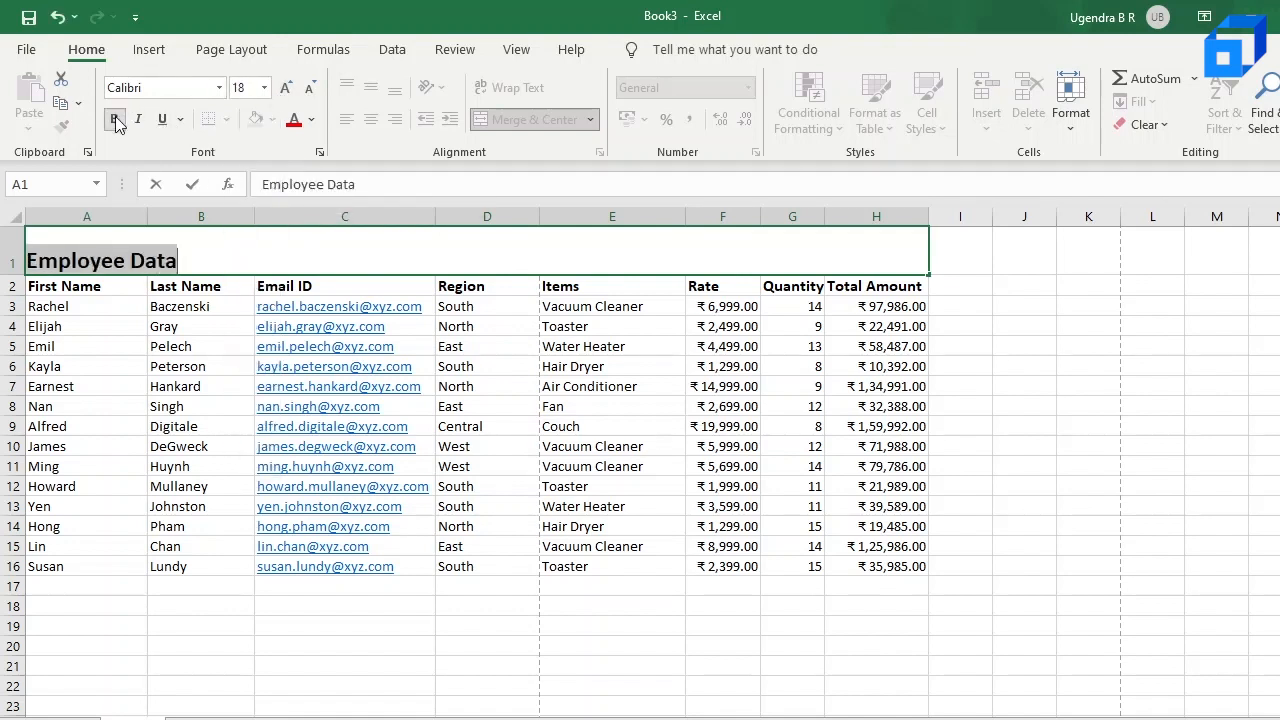
{"action": "key", "text": "Return"}
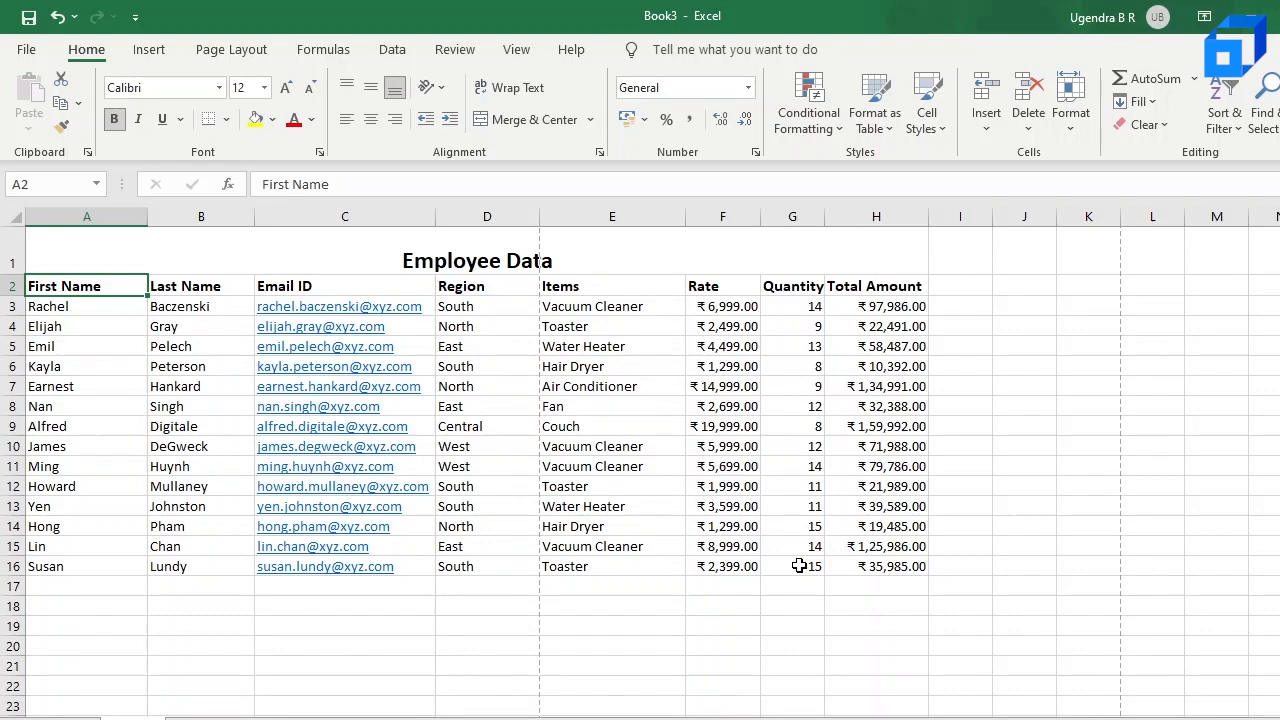
Step: Add the labels MAX Items Sold in A21 and MIN Items Sold in A22 below the table
{"action": "left_click", "coordinate": [322, 50]}
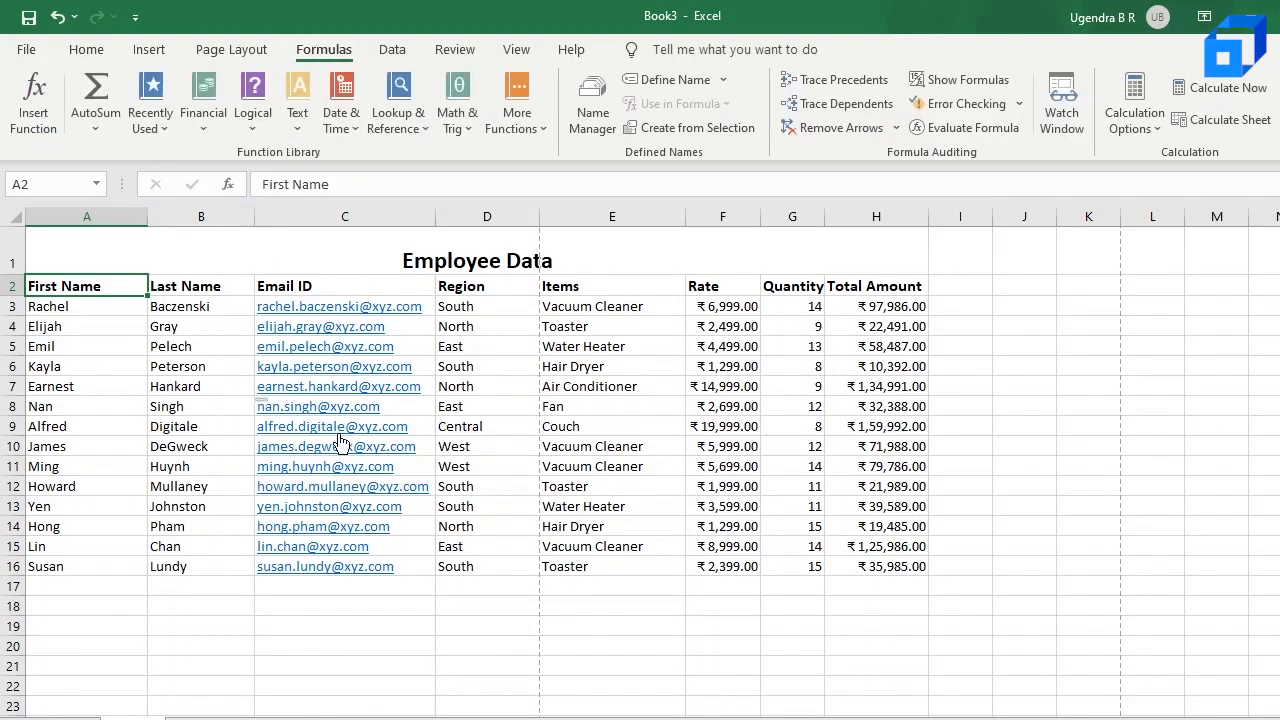
{"action": "left_click", "coordinate": [96, 672]}
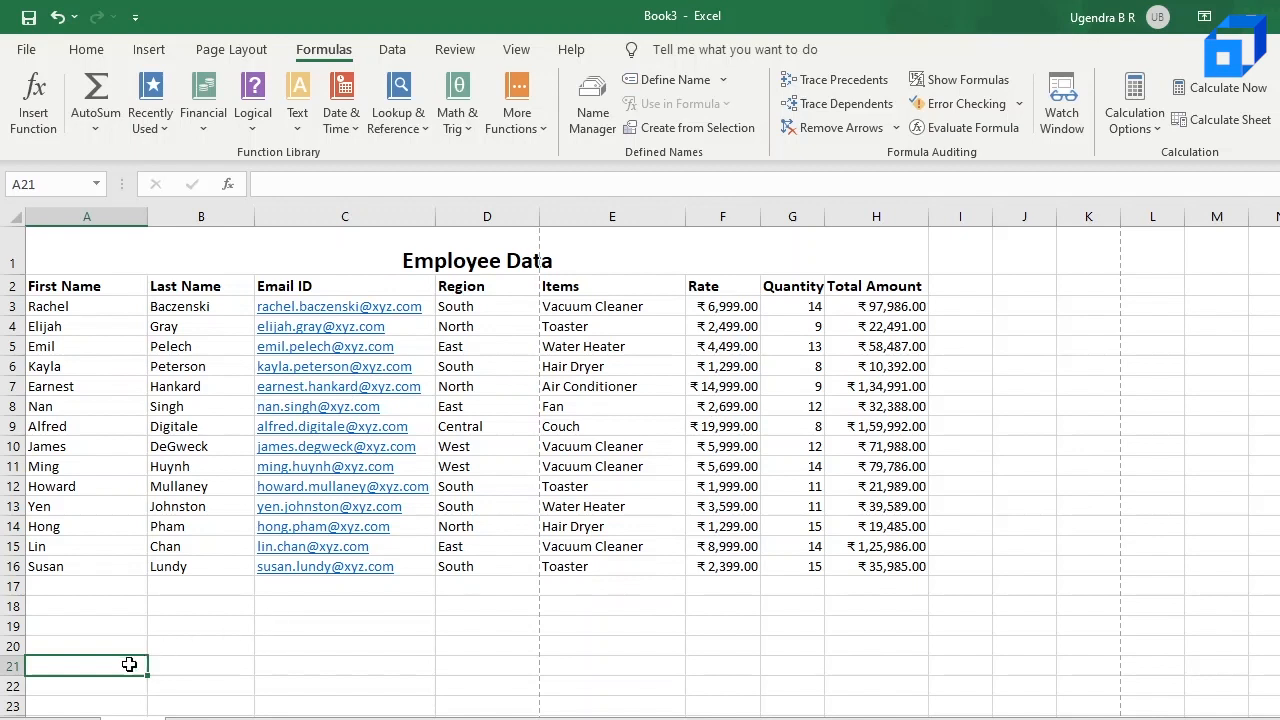
{"action": "double_click", "coordinate": [87, 670]}
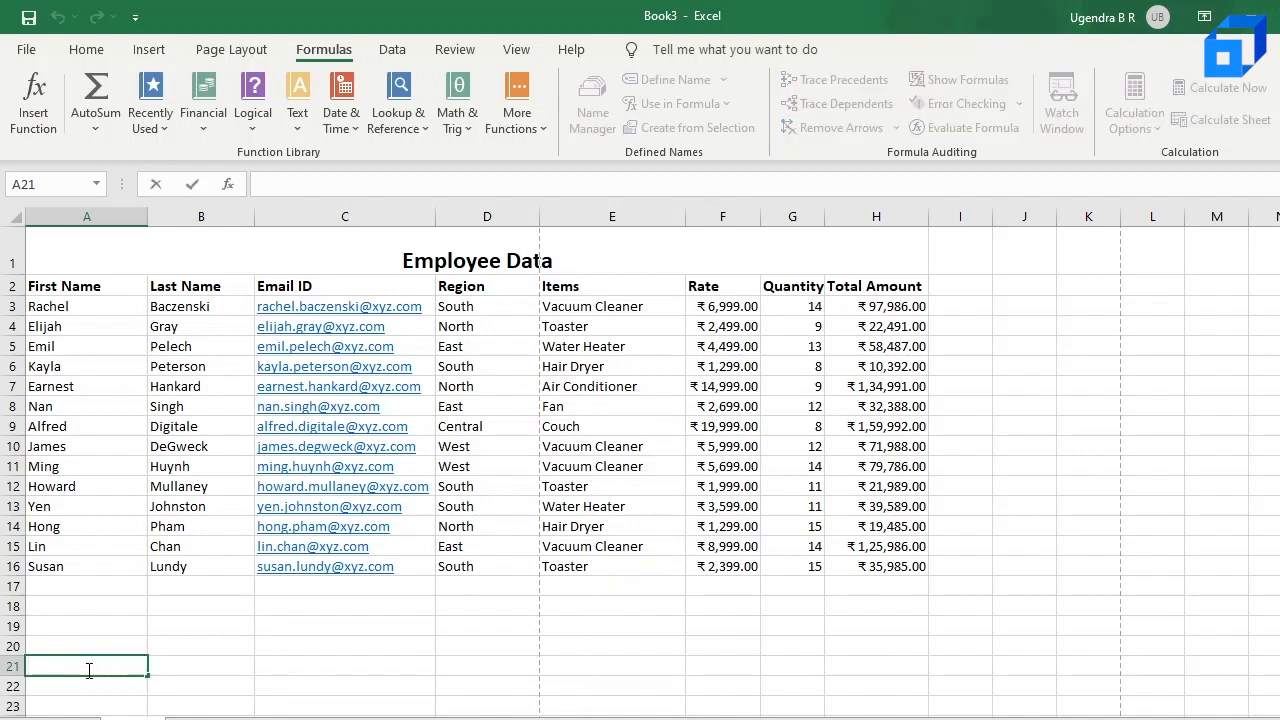
{"action": "type", "text": "MAX"}
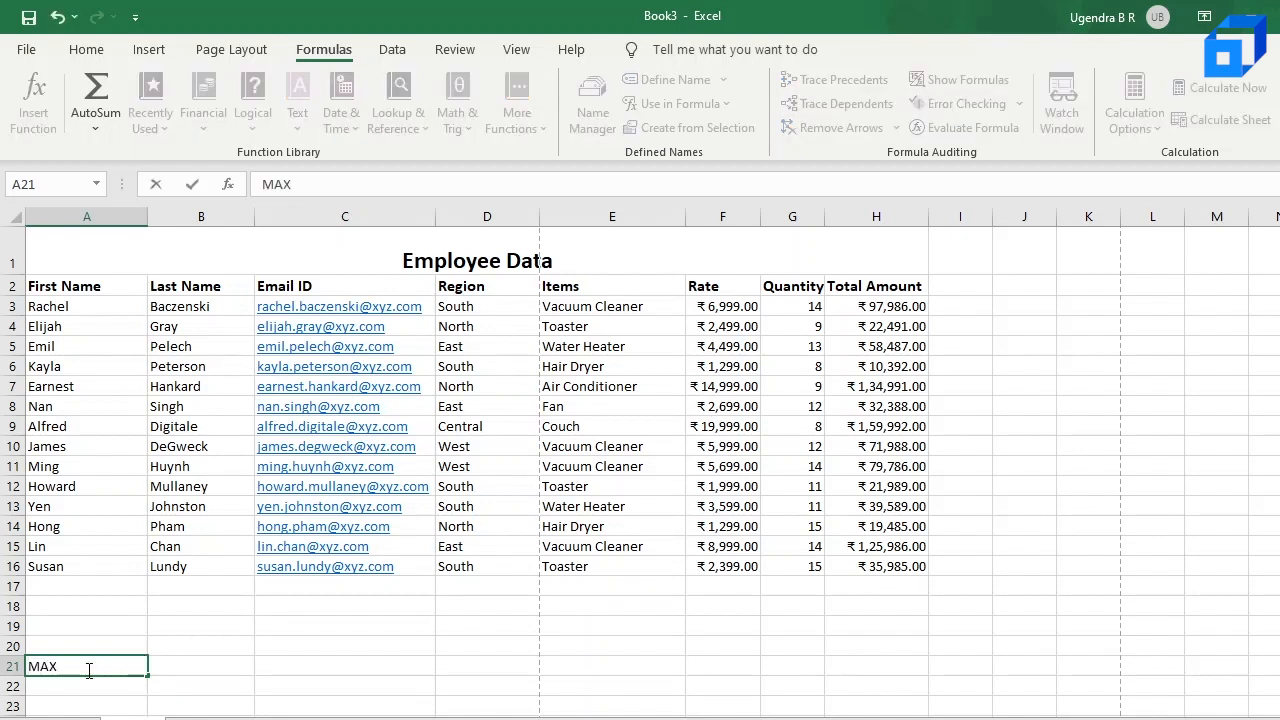
{"action": "type", "text": " Items Sold"}
{"action": "key", "text": "Return"}
{"action": "type", "text": "Mi"}
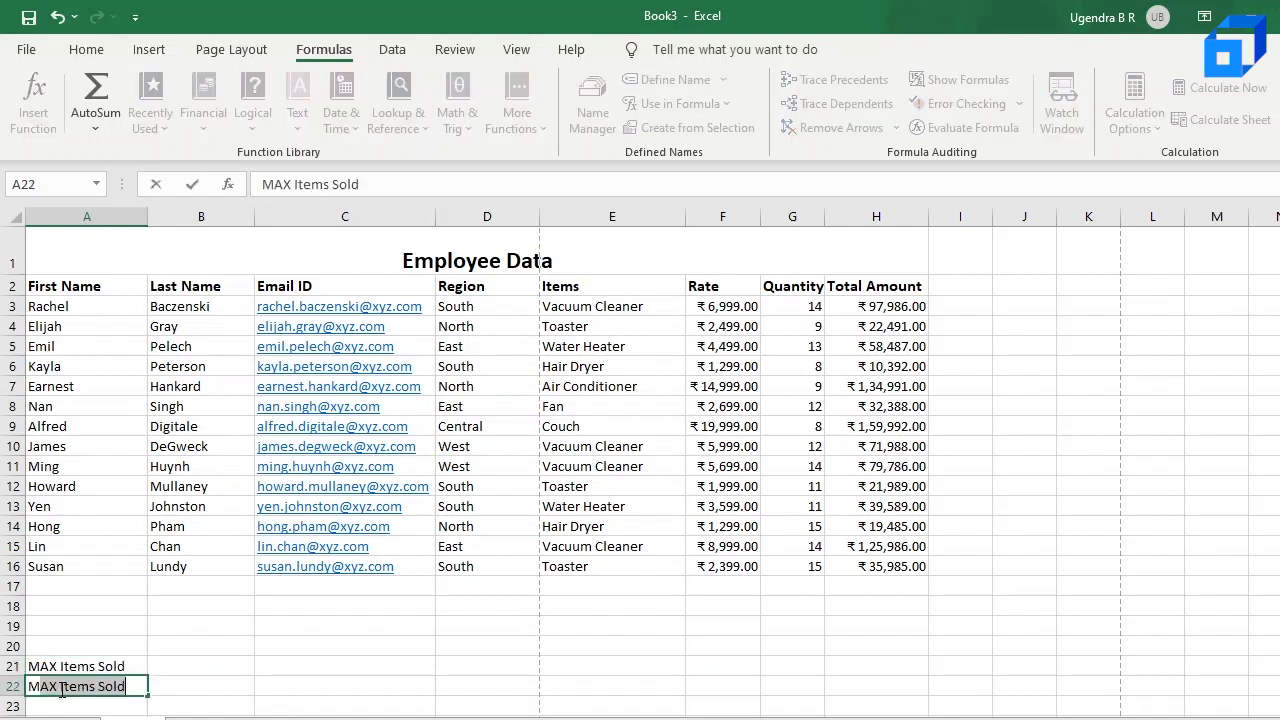
{"action": "type", "text": "IN Items Sold"}
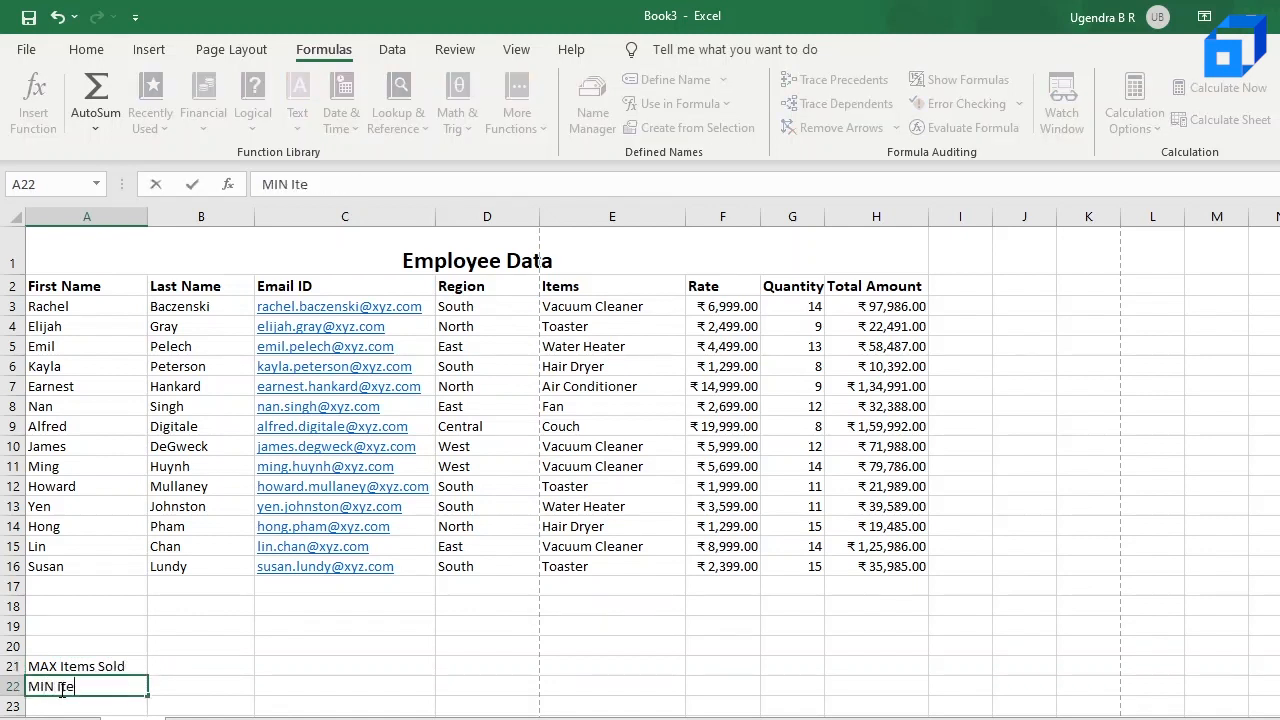
{"action": "key", "text": "Return"}
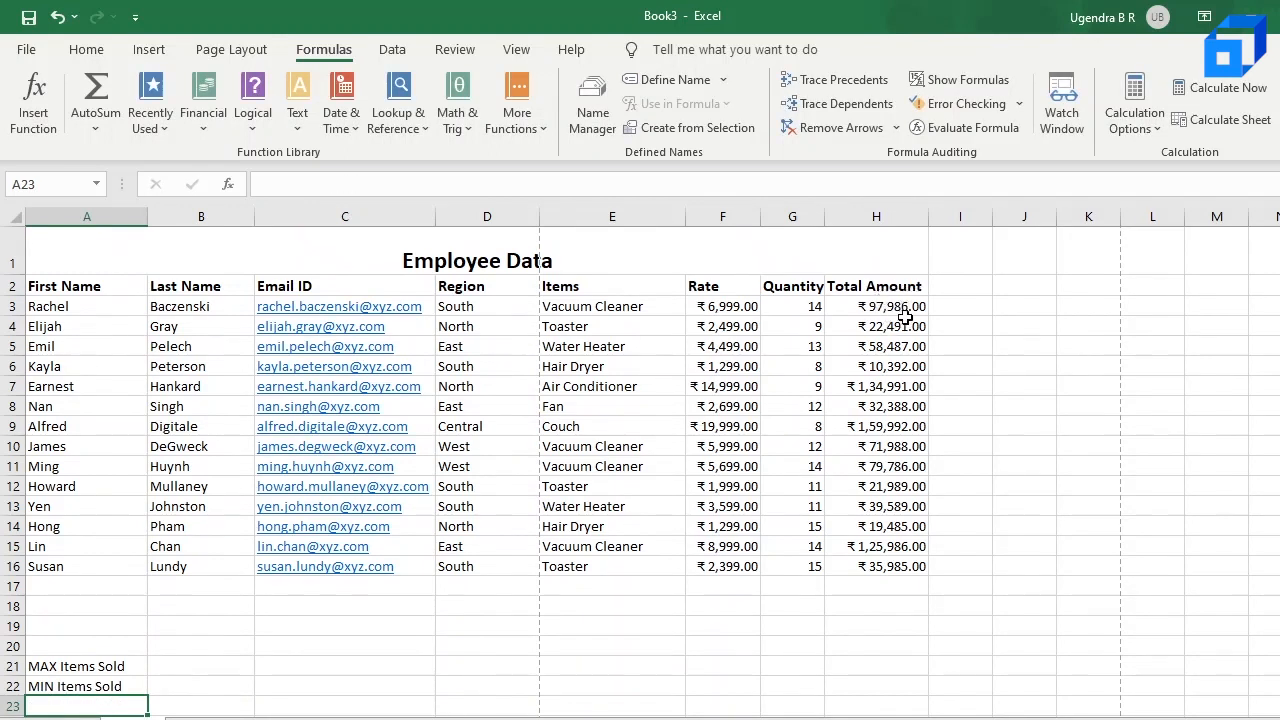
Step: Add the labels Max amount of sales in A23 and MIN Amount of Sales in A24, widening column A to fit them
{"action": "scroll", "coordinate": [792, 433], "scroll_direction": "down", "scroll_amount": 1}
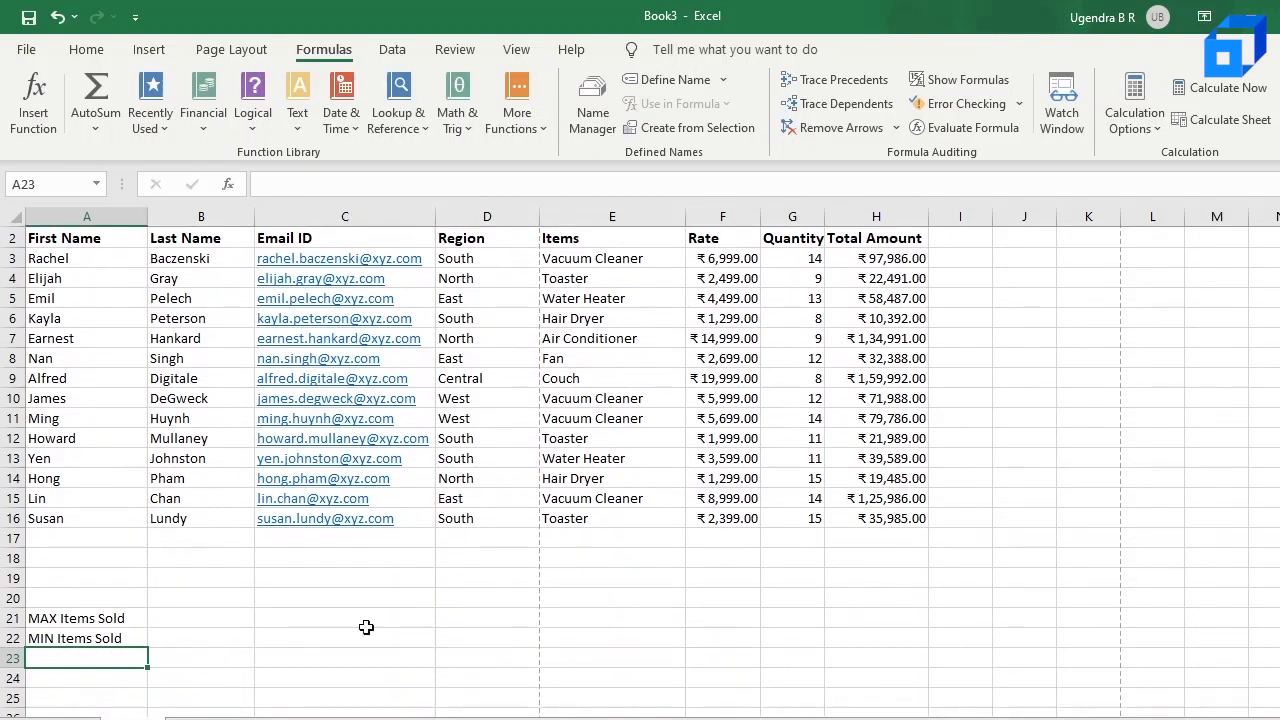
{"action": "double_click", "coordinate": [83, 657]}
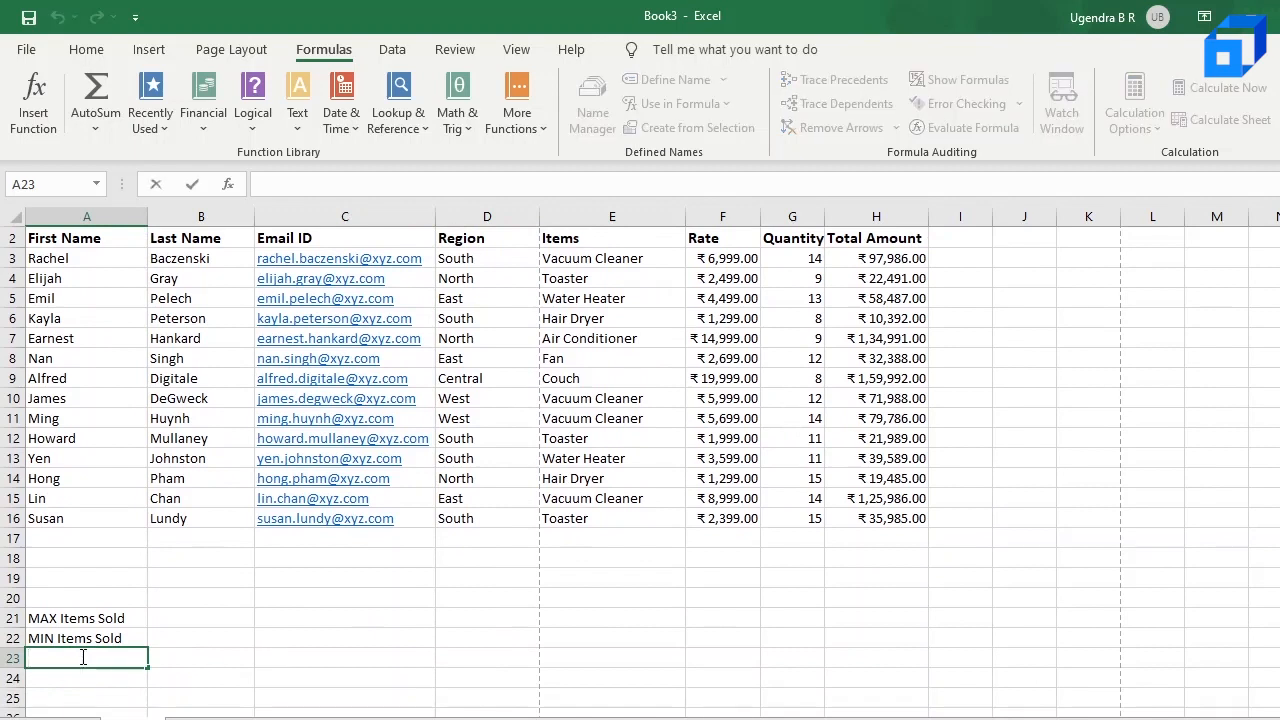
{"action": "type", "text": "Max amount of sales"}
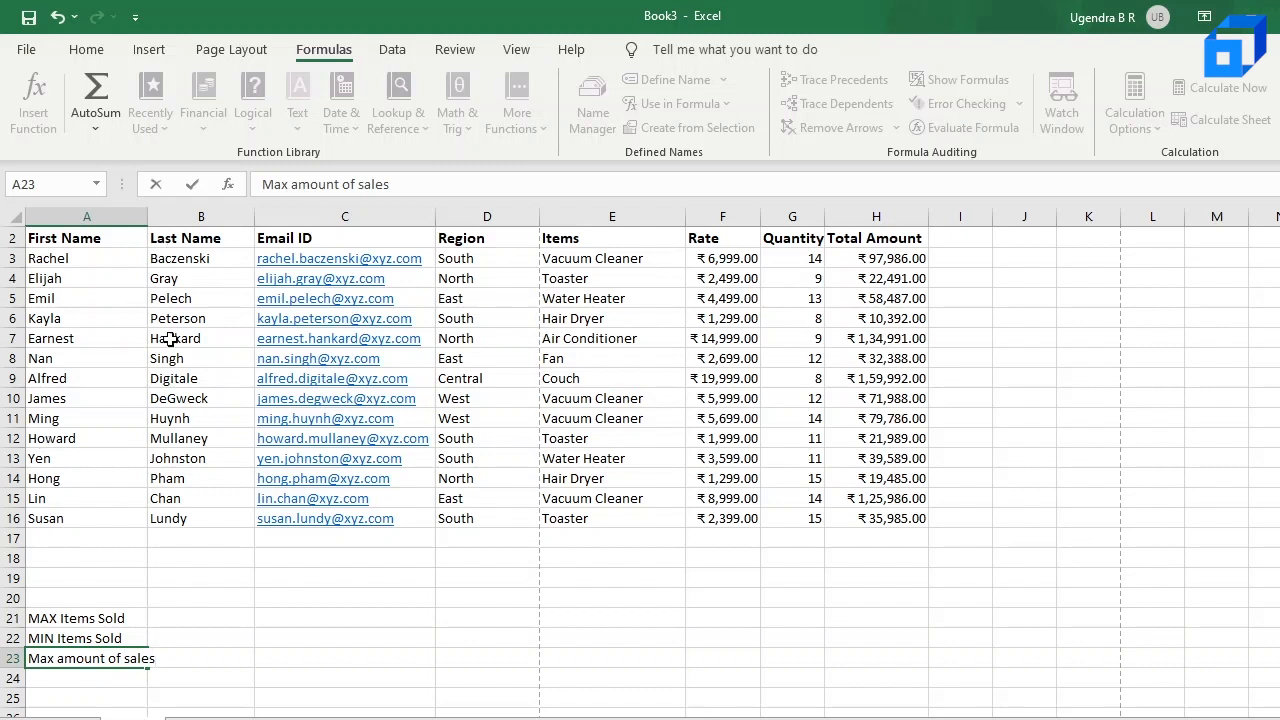
{"action": "left_click", "coordinate": [176, 417]}
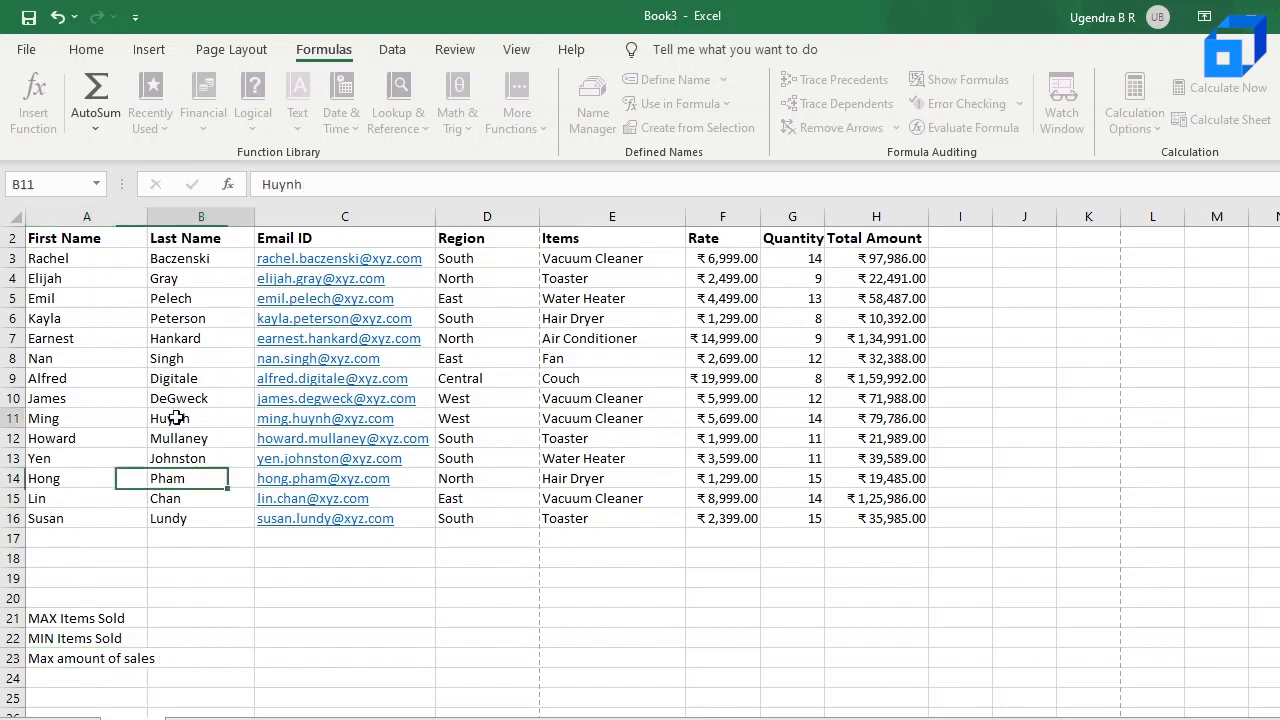
{"action": "left_click_drag", "start_coordinate": [147, 216], "coordinate": [184, 216]}
{"action": "left_click", "coordinate": [65, 679]}
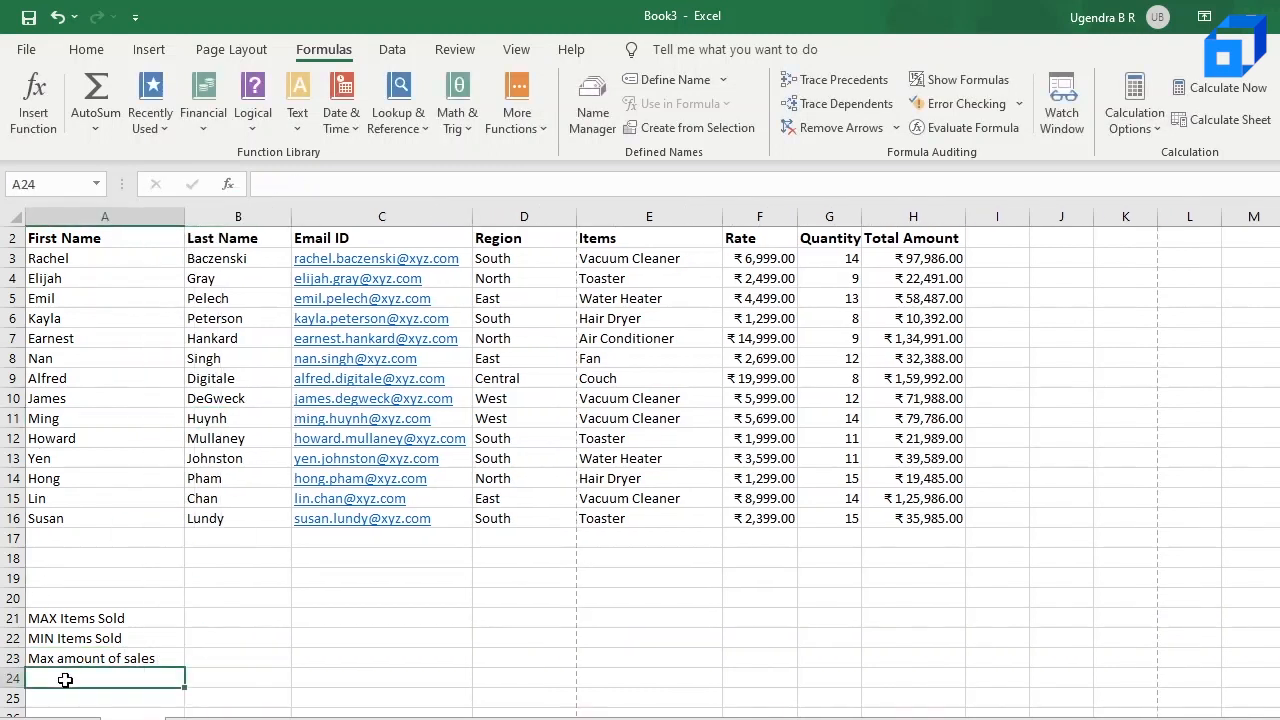
{"action": "type", "text": "MIN Am"}
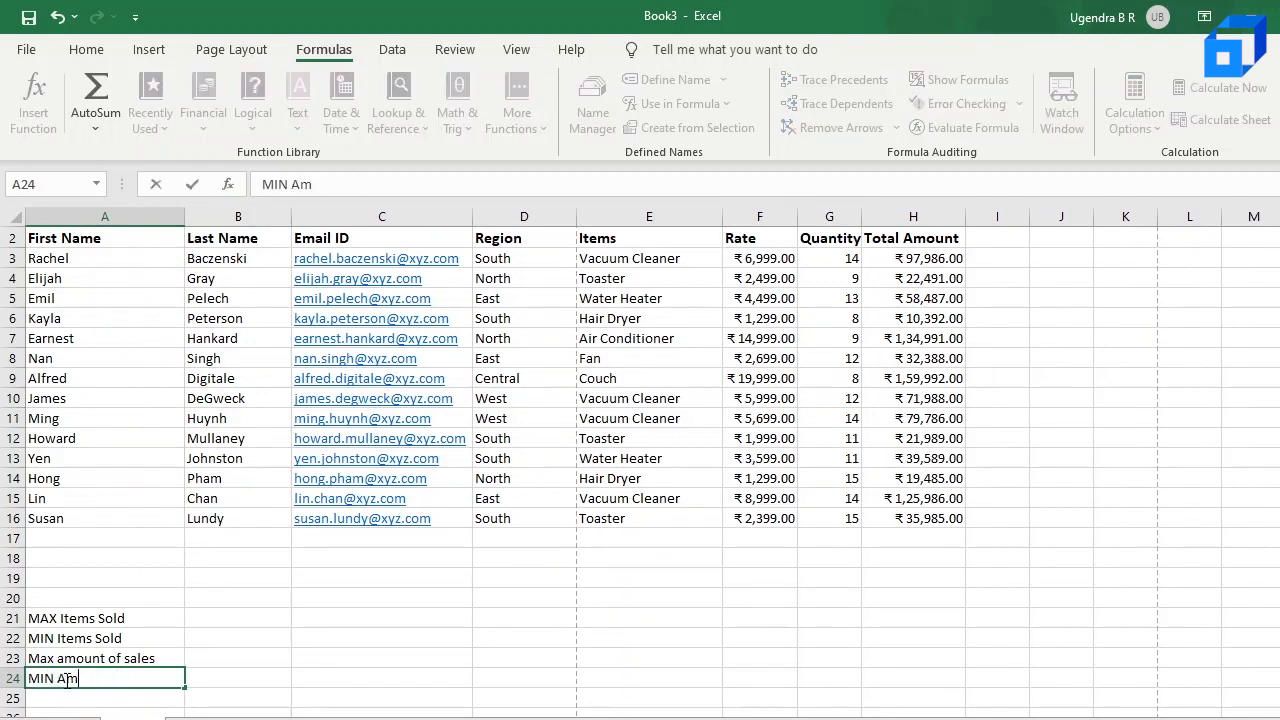
{"action": "type", "text": "ount of Sales"}
Step: Start a formula in cell B21, beside the MAX Items Sold label
{"action": "left_click", "coordinate": [217, 613]}
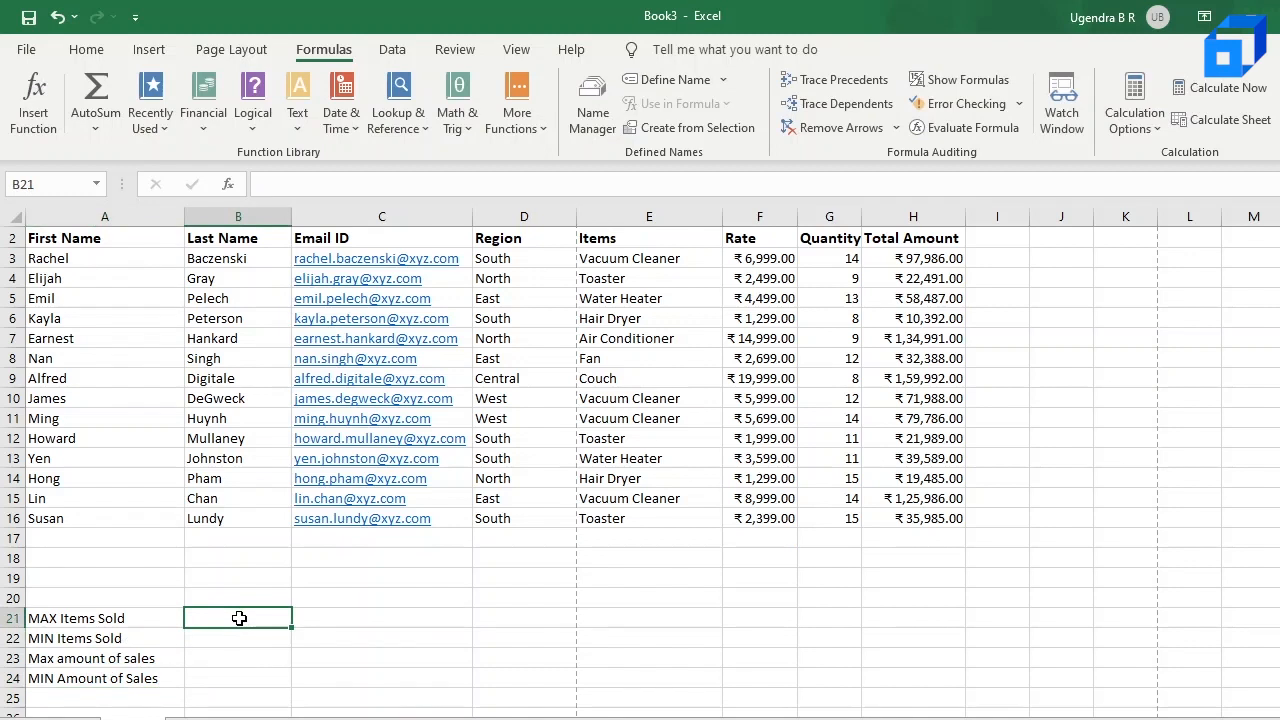
{"action": "double_click", "coordinate": [239, 618]}
{"action": "type", "text": "="}
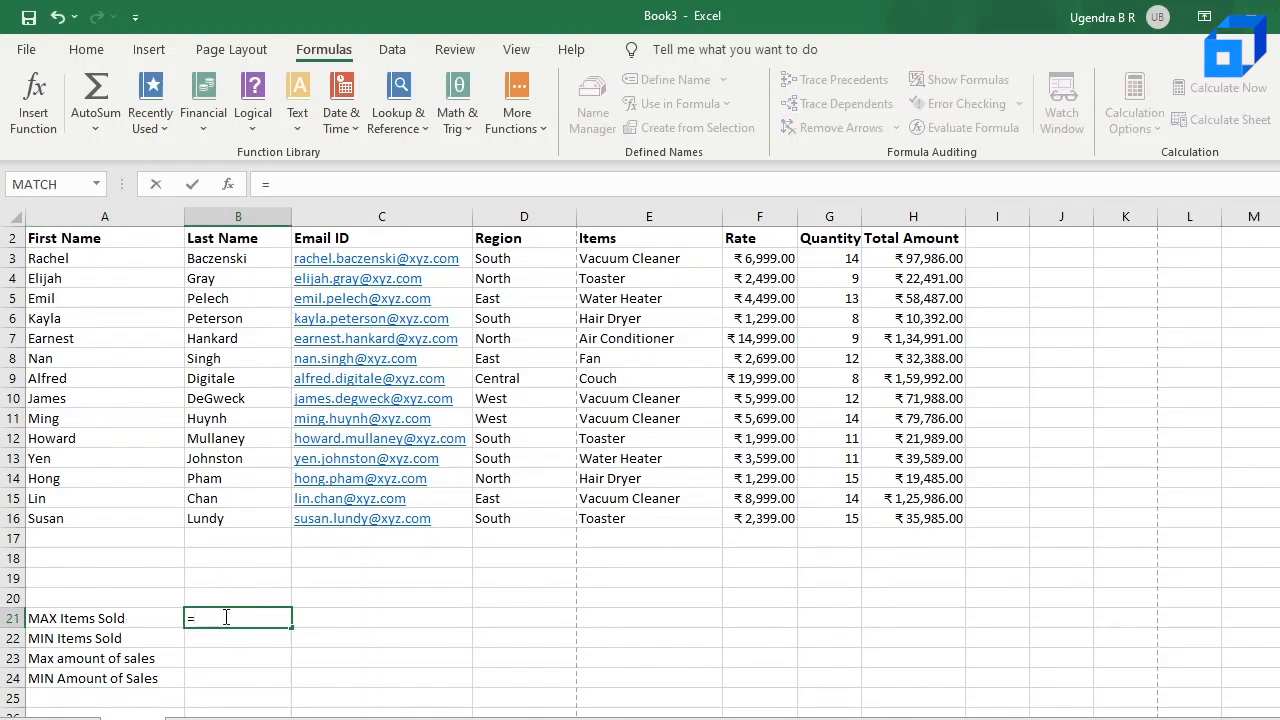
{"action": "scroll", "coordinate": [236, 614], "scroll_direction": "up", "scroll_amount": 1}
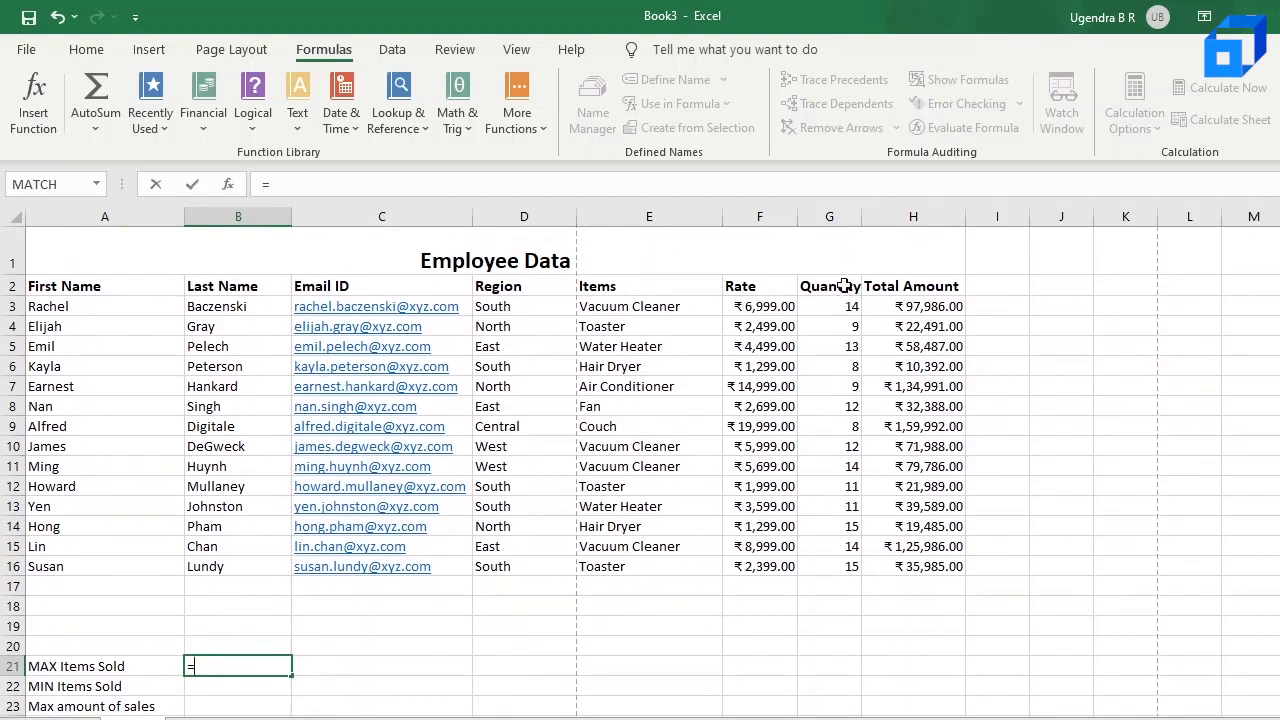
{"action": "left_click", "coordinate": [844, 216]}
{"action": "left_click", "coordinate": [1077, 400]}
{"action": "left_click", "coordinate": [841, 308]}
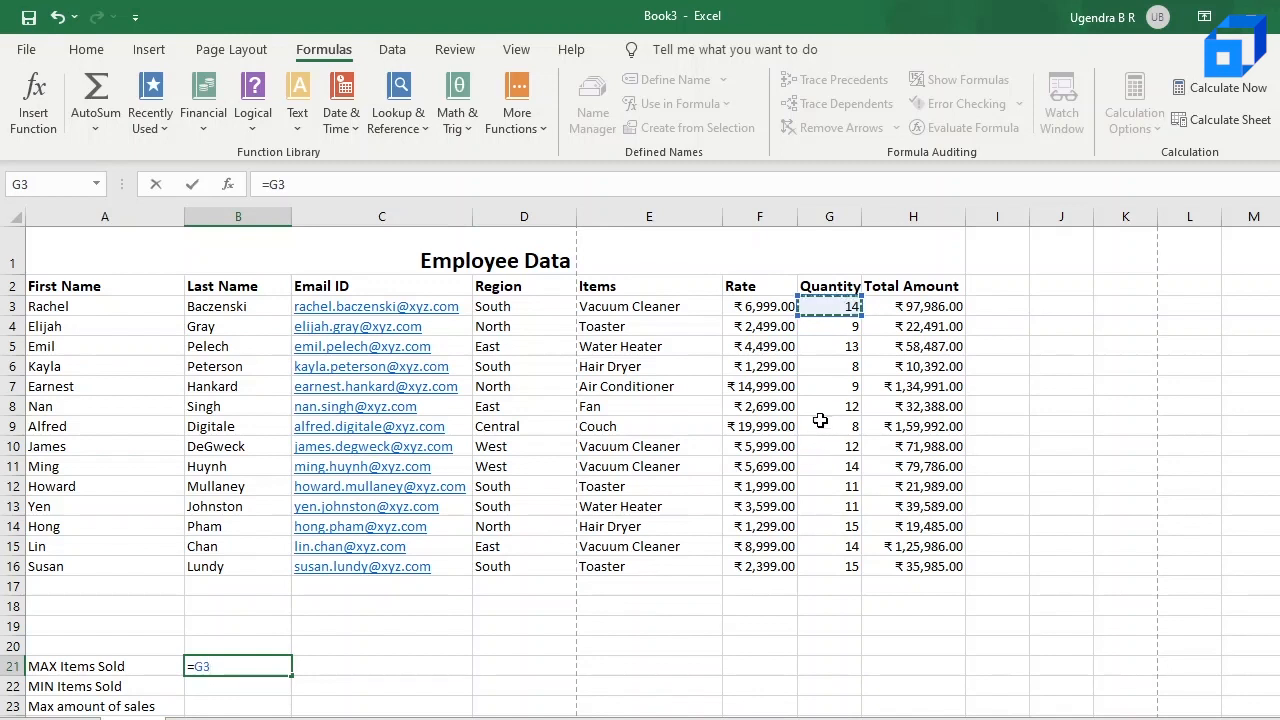
{"action": "key", "text": "BackSpace"}
{"action": "key", "text": "BackSpace"}
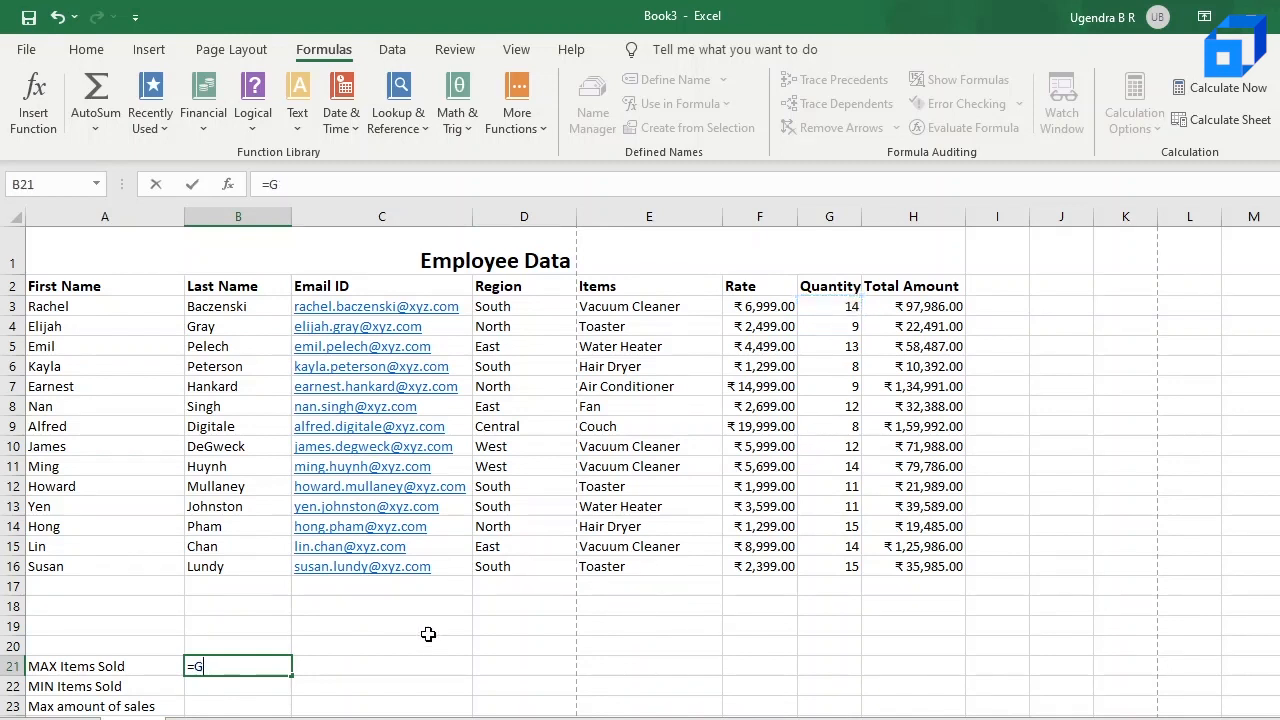
Step: Complete the formula in B21 as =MAX(G3:G16) to find the highest value in the Quantity column
{"action": "type", "text": "MAX"}
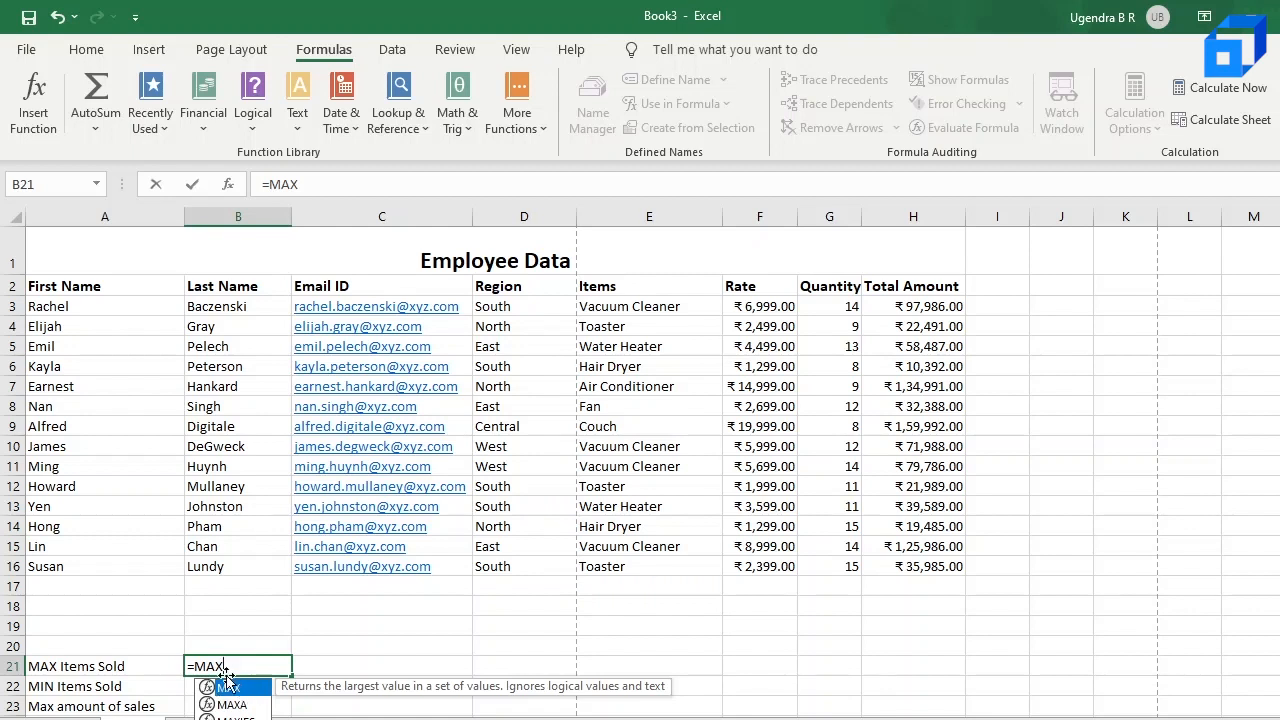
{"action": "double_click", "coordinate": [227, 683]}
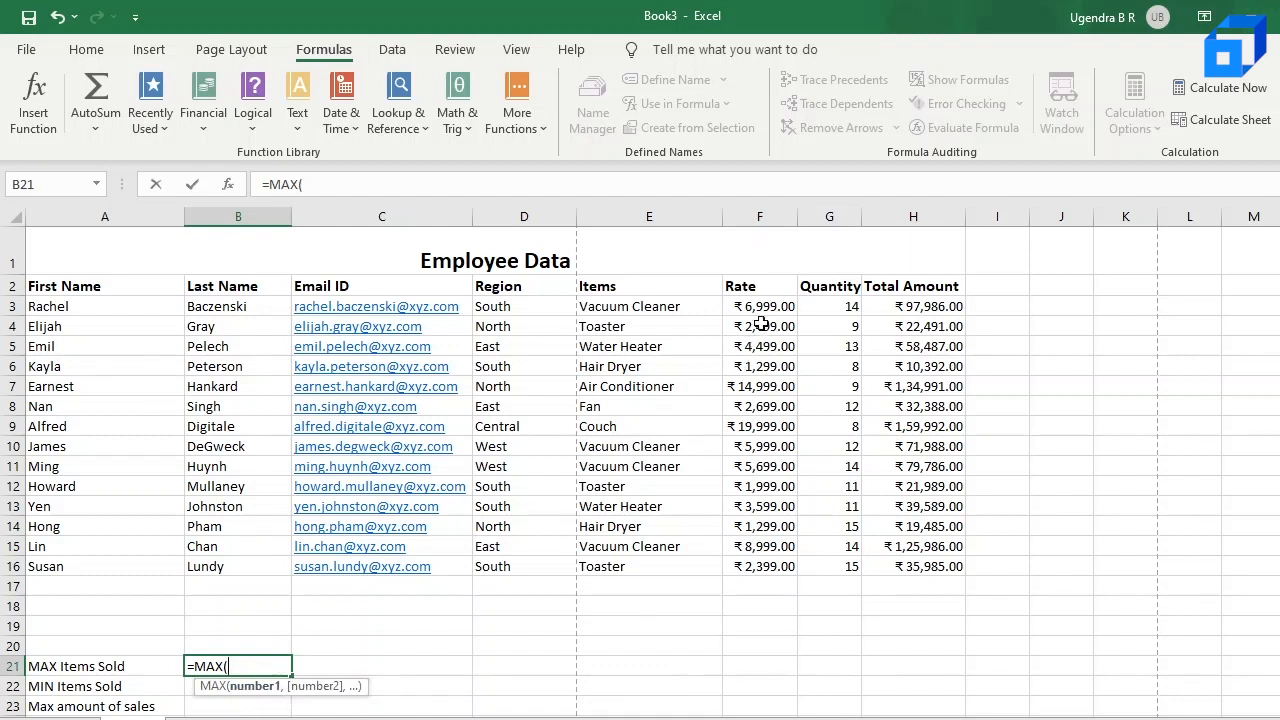
{"action": "left_click_drag", "start_coordinate": [833, 306], "coordinate": [828, 567]}
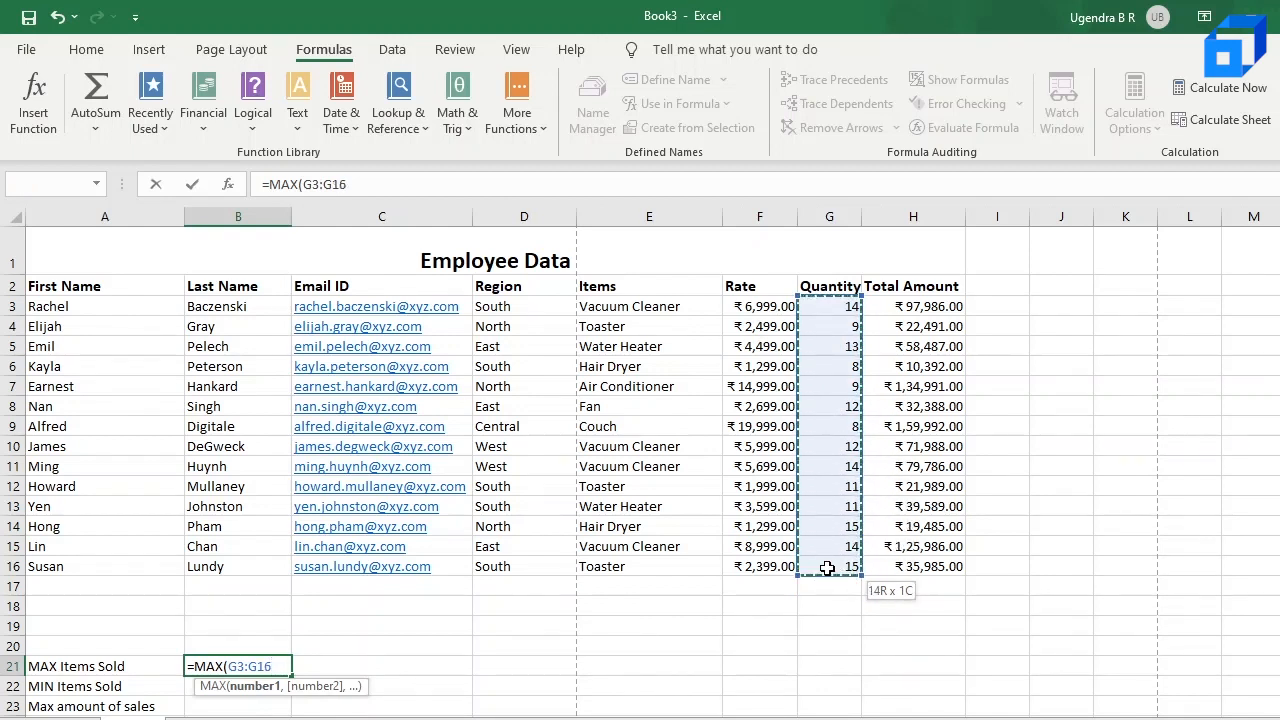
{"action": "left_click_drag", "start_coordinate": [828, 567], "coordinate": [828, 567]}
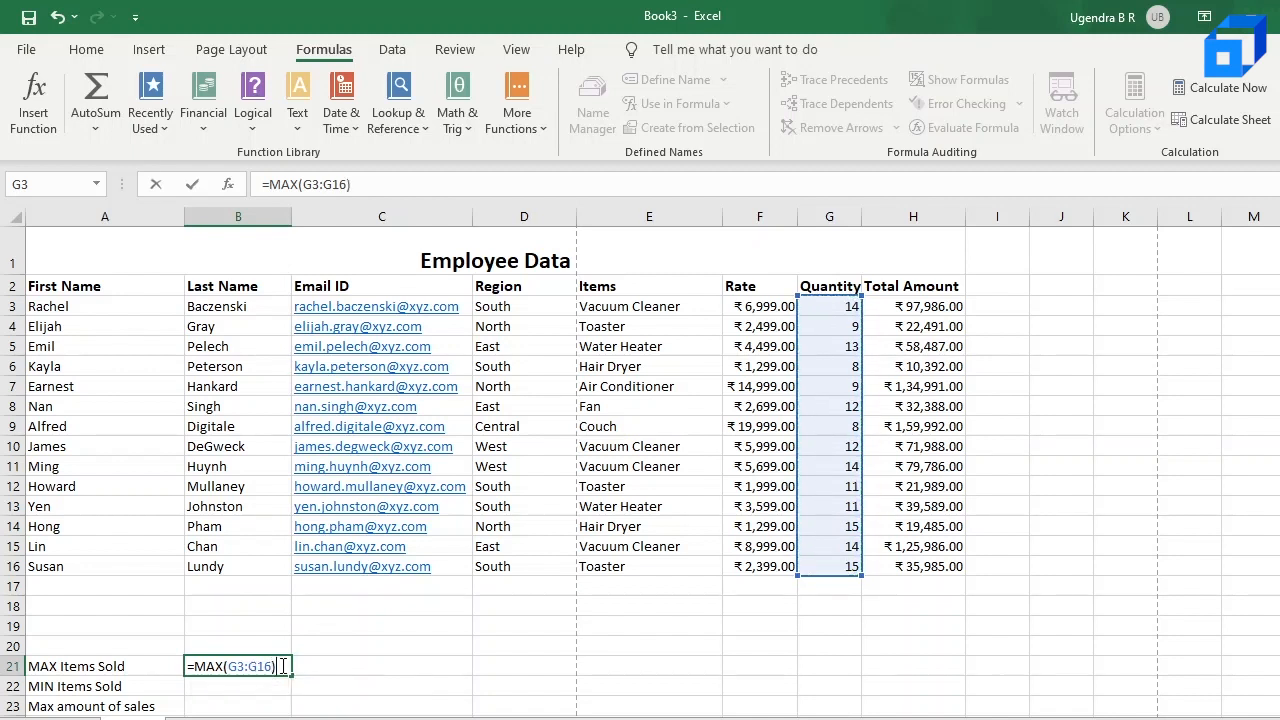
{"action": "key", "text": "Return"}
{"action": "left_click", "coordinate": [281, 666]}
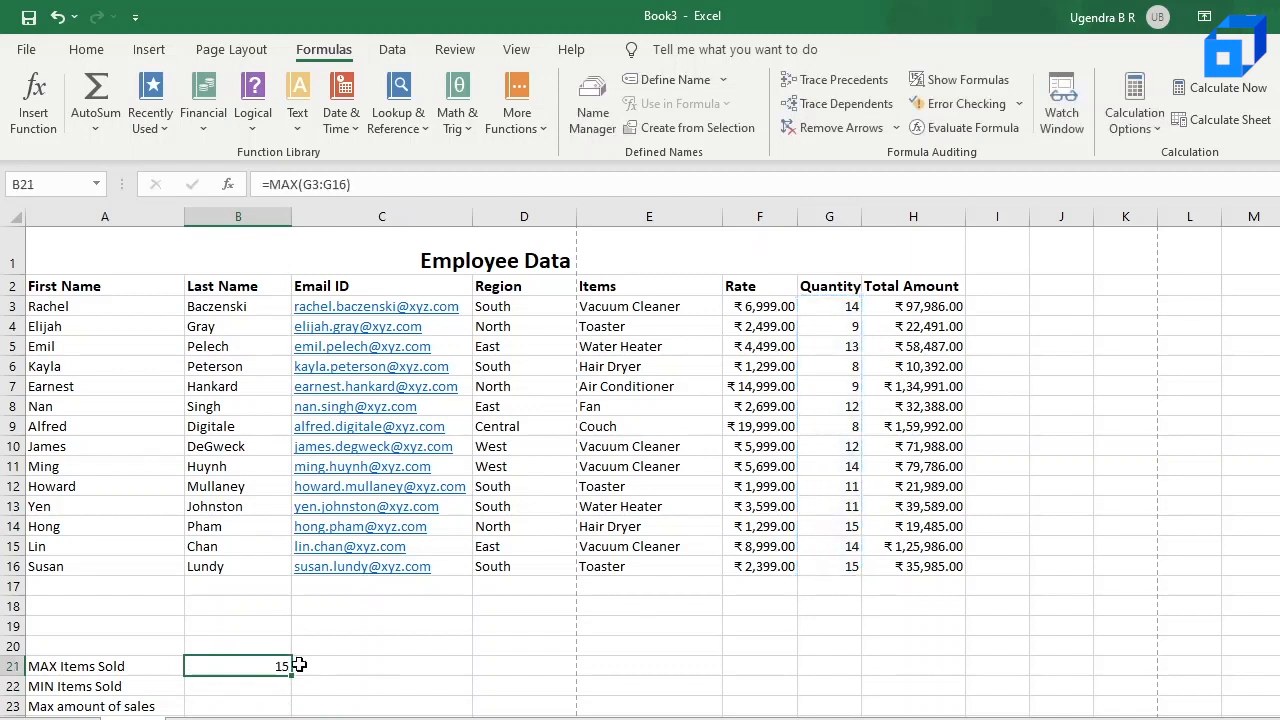
{"action": "left_click", "coordinate": [852, 528]}
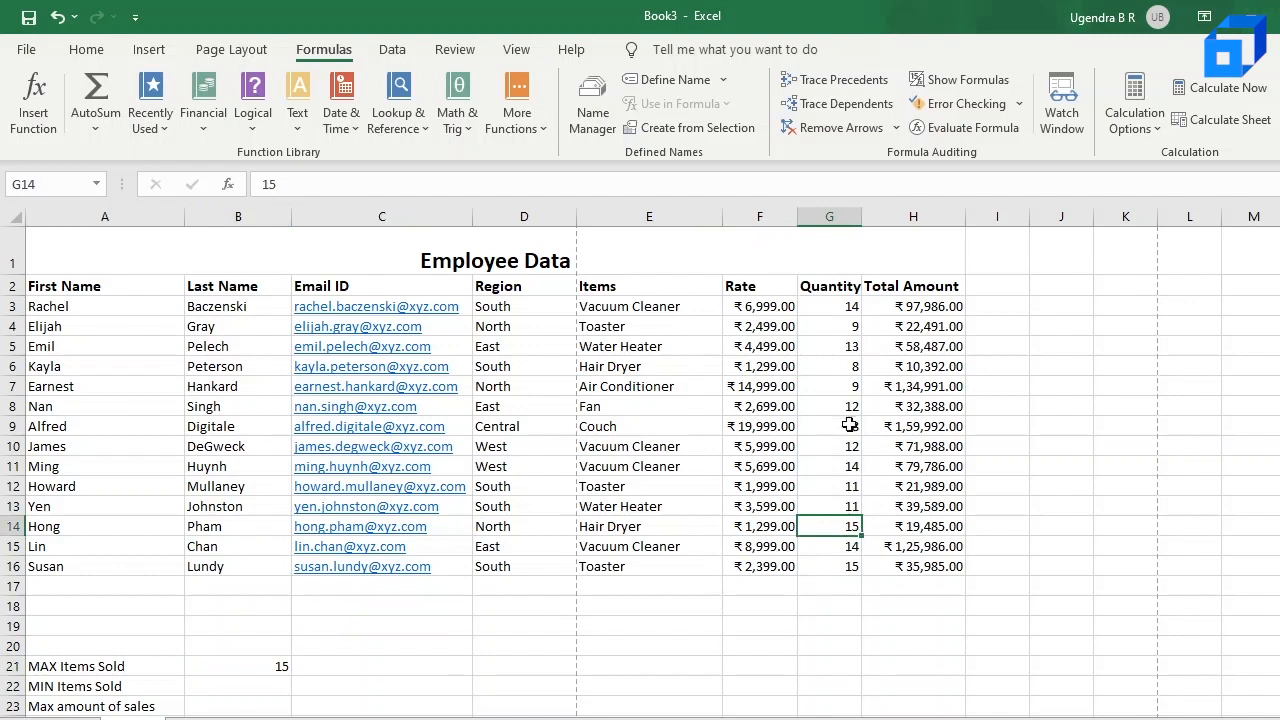
Step: Enter MIN( in B22 beside the MIN Items Sold label and try to pick the quantities G3:G16 as its range
{"action": "scroll", "coordinate": [849, 496], "scroll_direction": "down", "scroll_amount": 1}
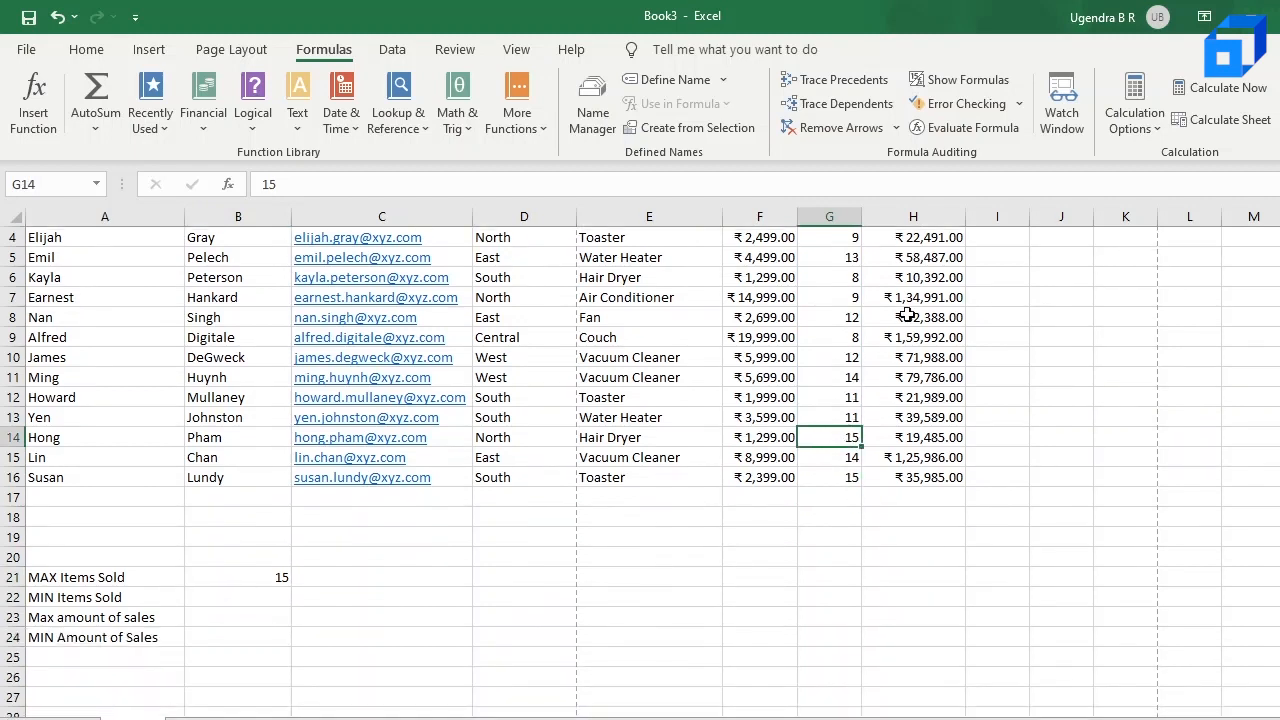
{"action": "left_click", "coordinate": [89, 604]}
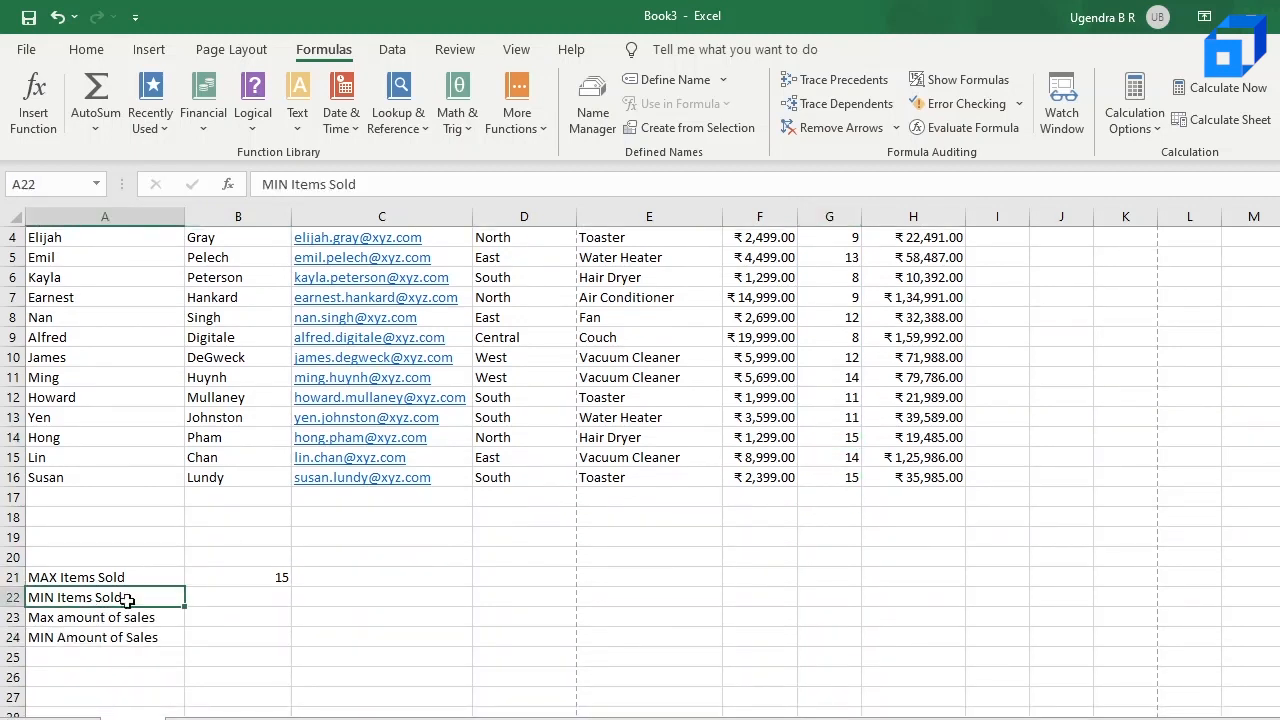
{"action": "left_click", "coordinate": [218, 598]}
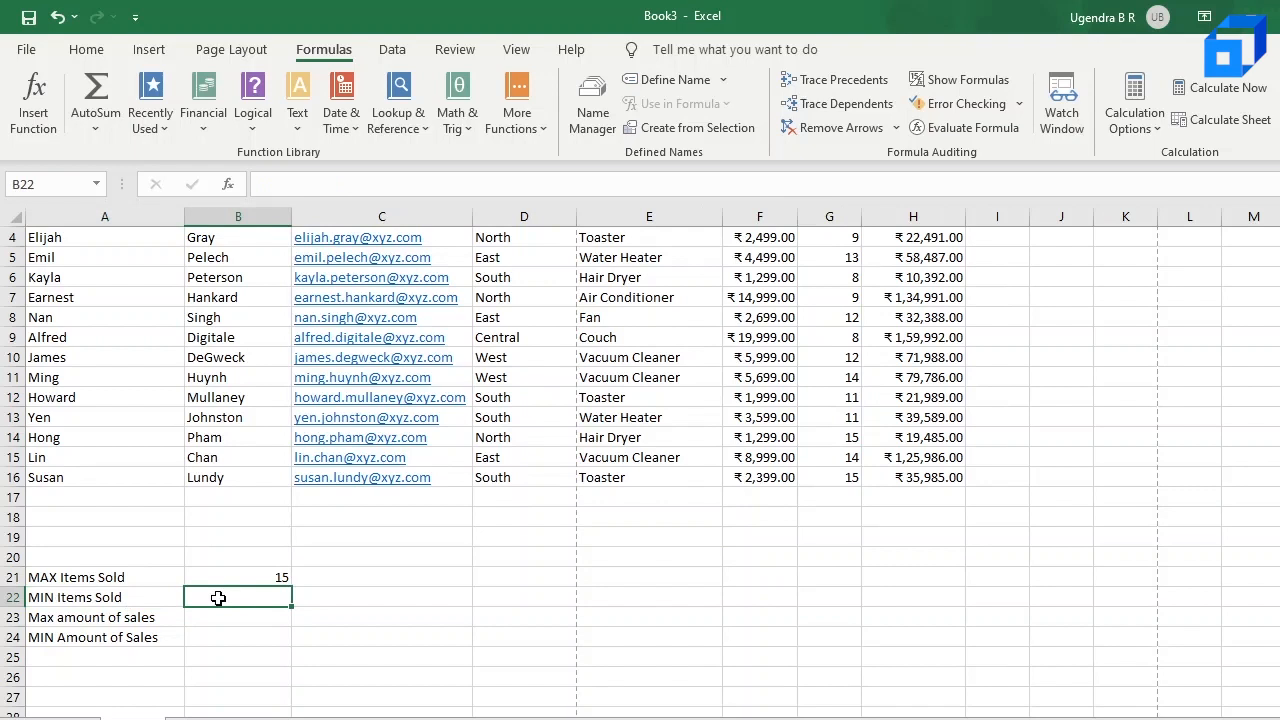
{"action": "type", "text": "M"}
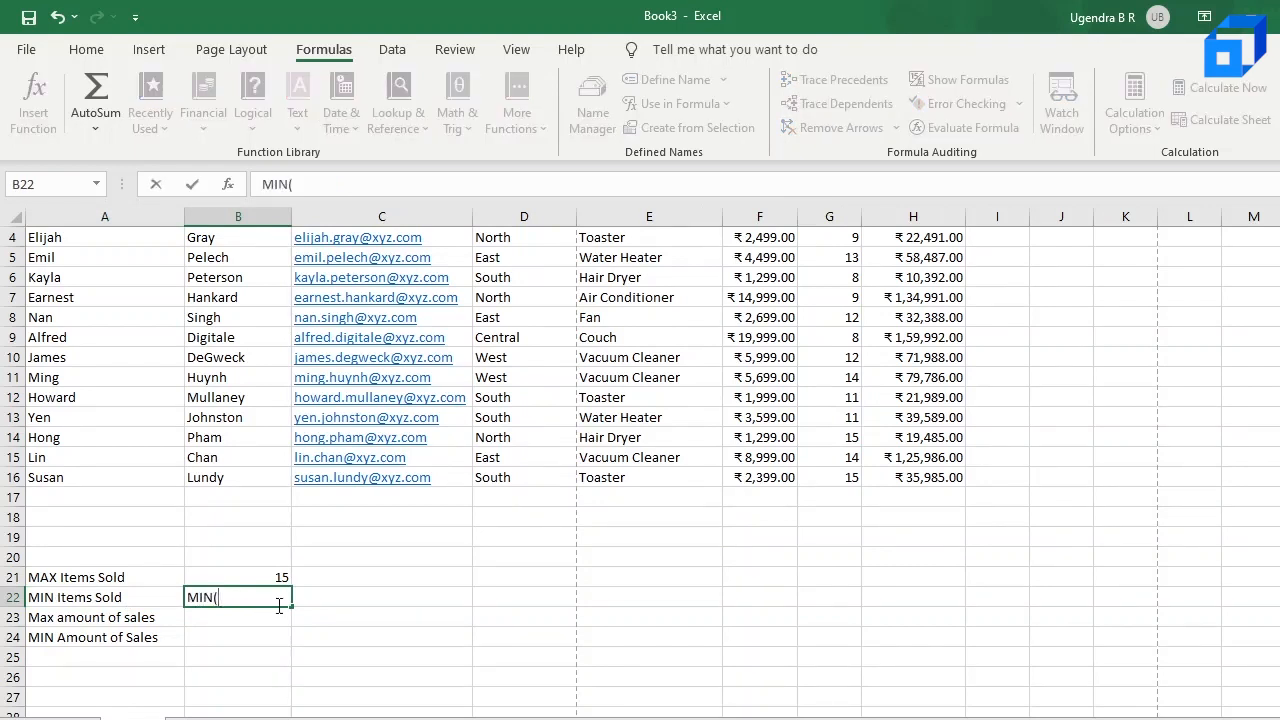
{"action": "type", "text": "IN("}
{"action": "scroll", "coordinate": [572, 482], "scroll_direction": "up", "scroll_amount": 1}
{"action": "left_click_drag", "start_coordinate": [842, 307], "coordinate": [846, 568]}
{"action": "double_click", "coordinate": [248, 688]}
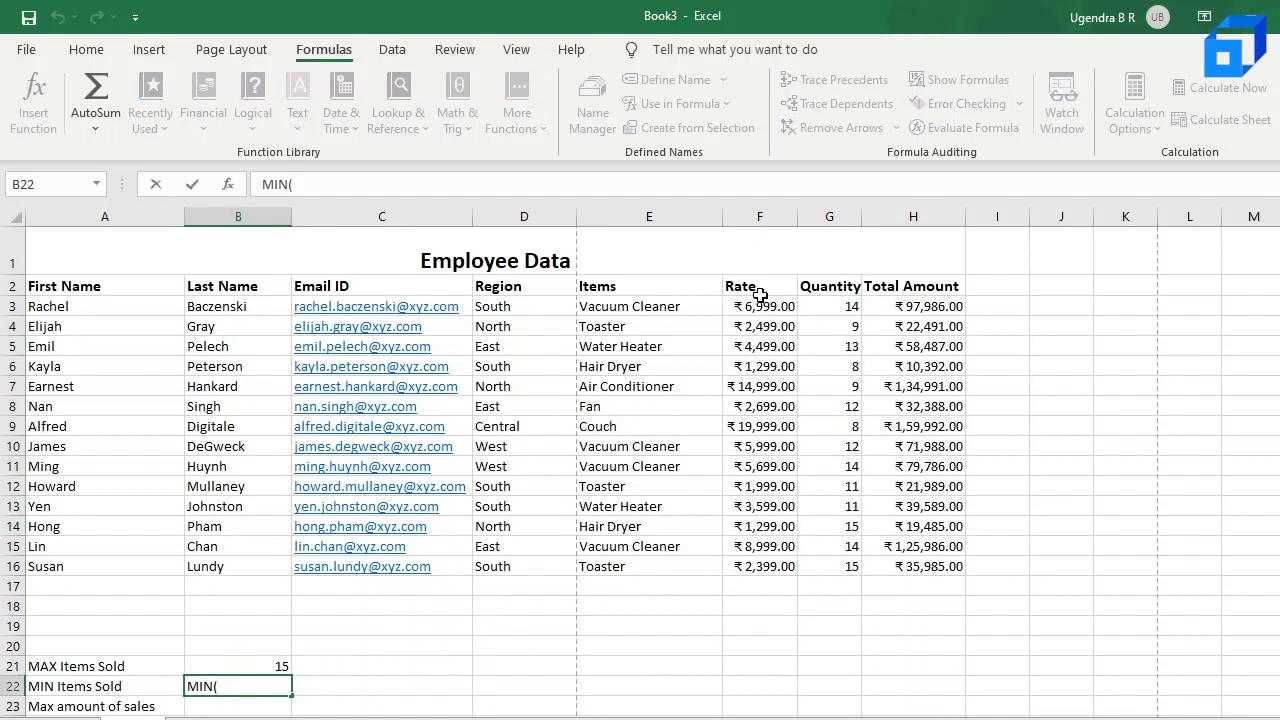
{"action": "left_click_drag", "start_coordinate": [815, 304], "coordinate": [849, 566]}
{"action": "double_click", "coordinate": [256, 688]}
Step: Correct the entry in B22 to the formula =MIN(G3:G16) to find the lowest quantity
{"action": "key", "text": "Home"}
{"action": "type", "text": "="}
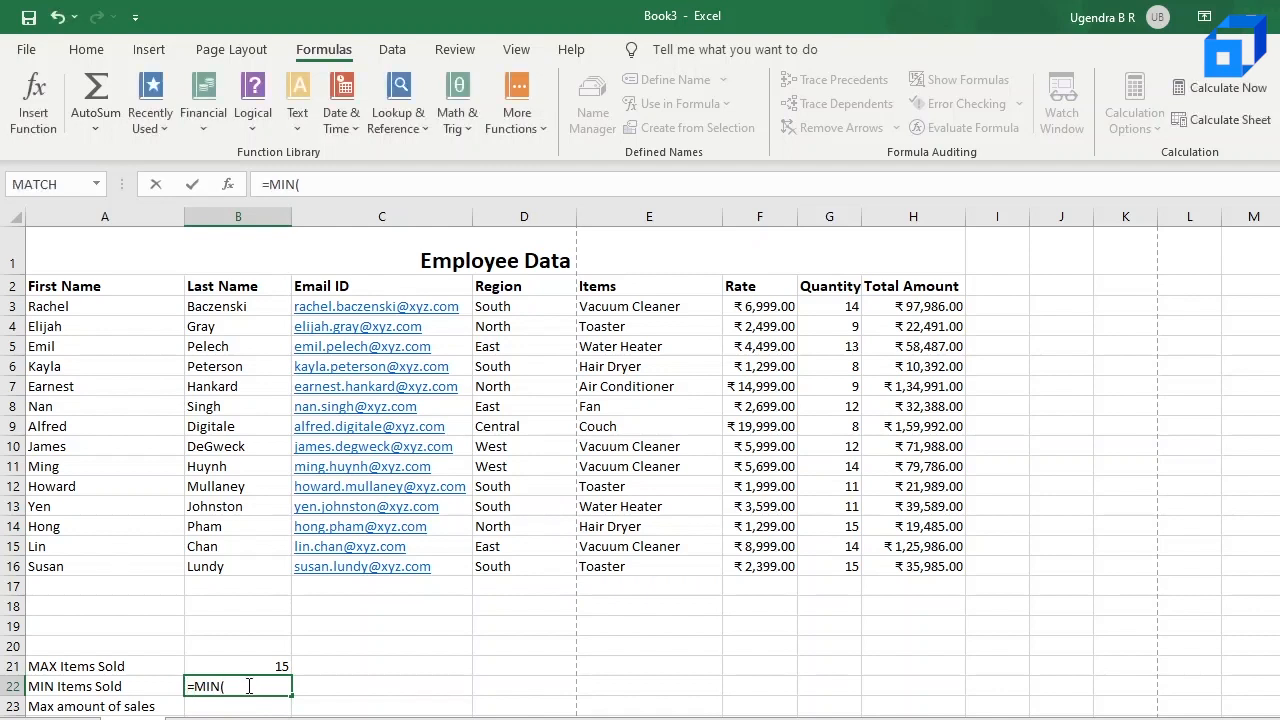
{"action": "key", "text": "End"}
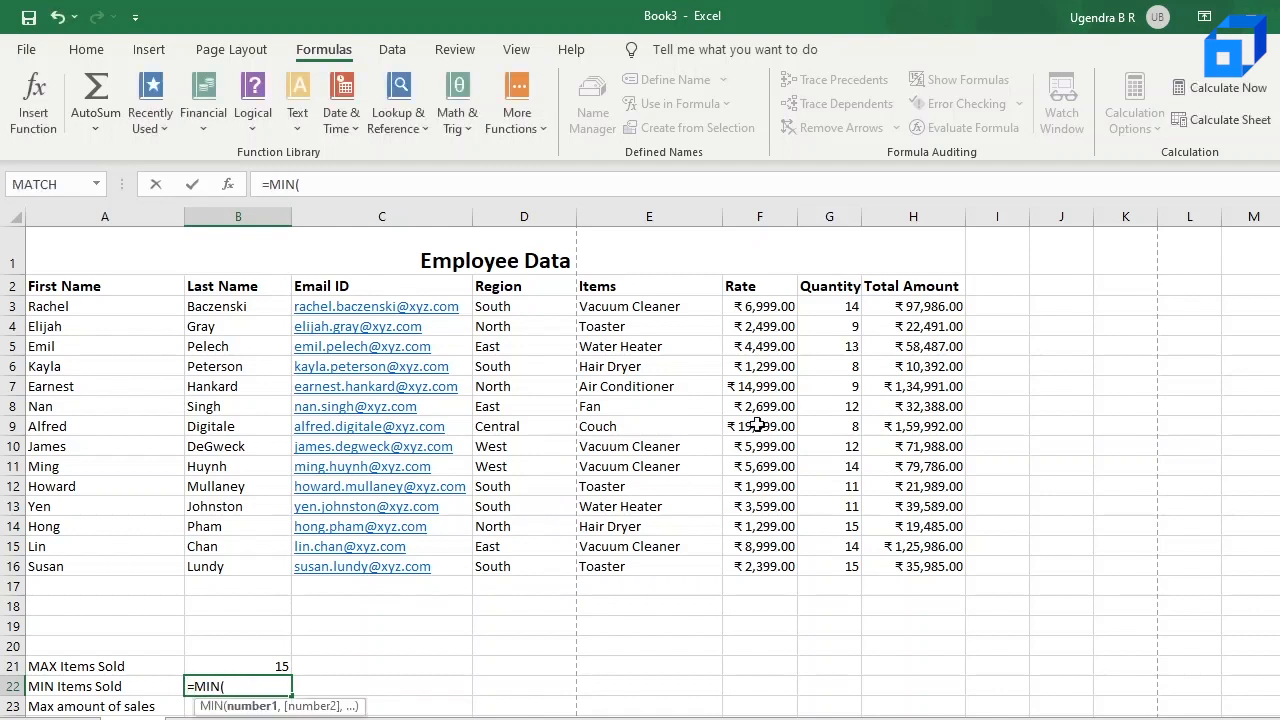
{"action": "left_click_drag", "start_coordinate": [845, 306], "coordinate": [792, 566]}
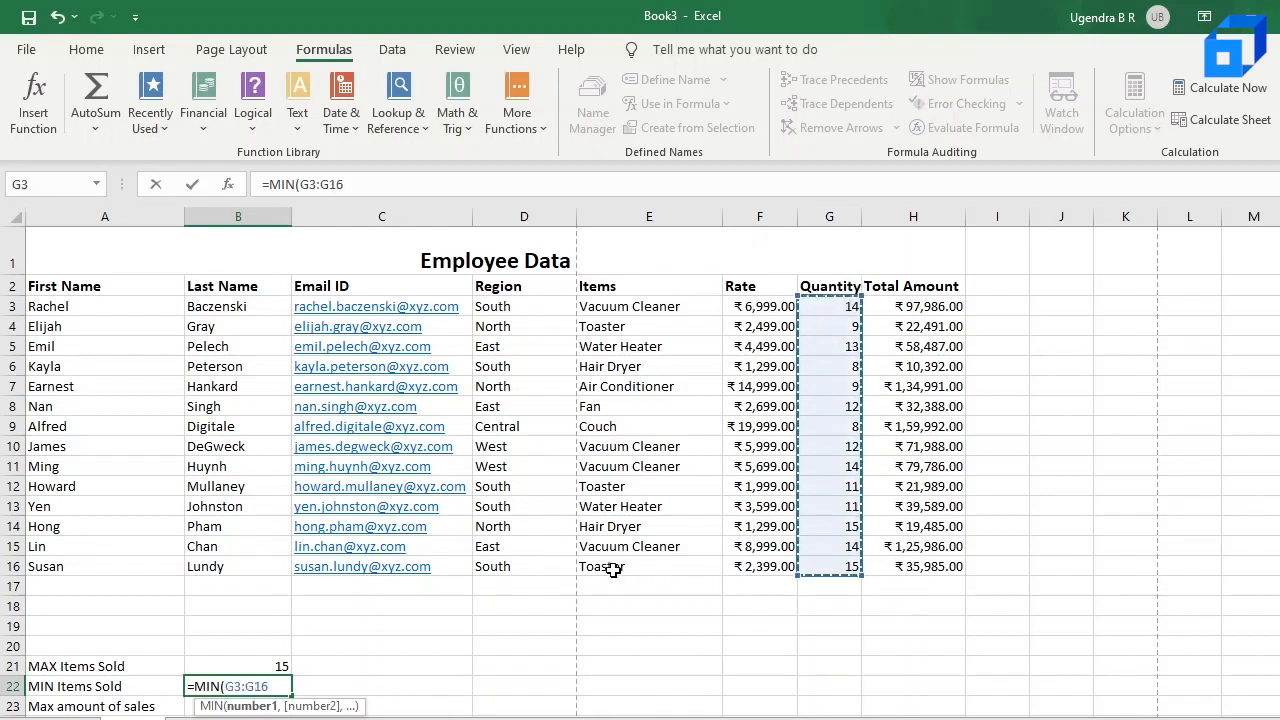
{"action": "type", "text": ")"}
{"action": "key", "text": "Return"}
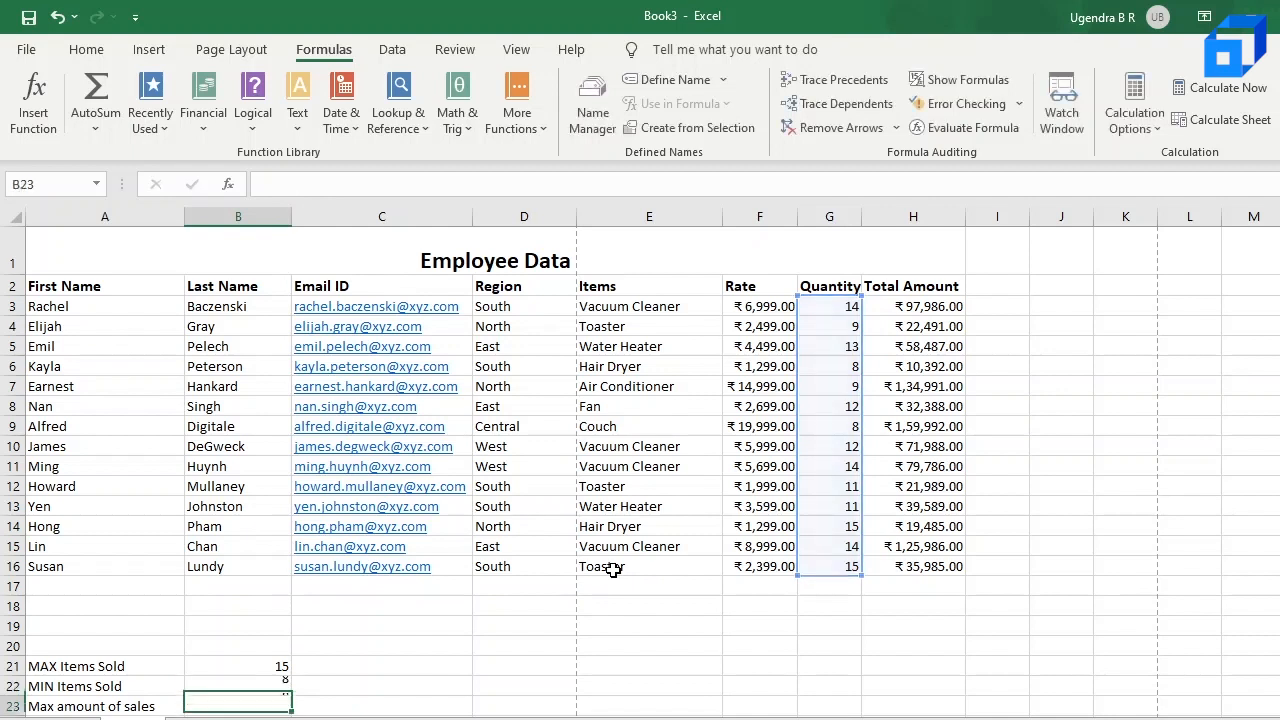
{"action": "scroll", "coordinate": [611, 571], "scroll_direction": "down", "scroll_amount": 1}
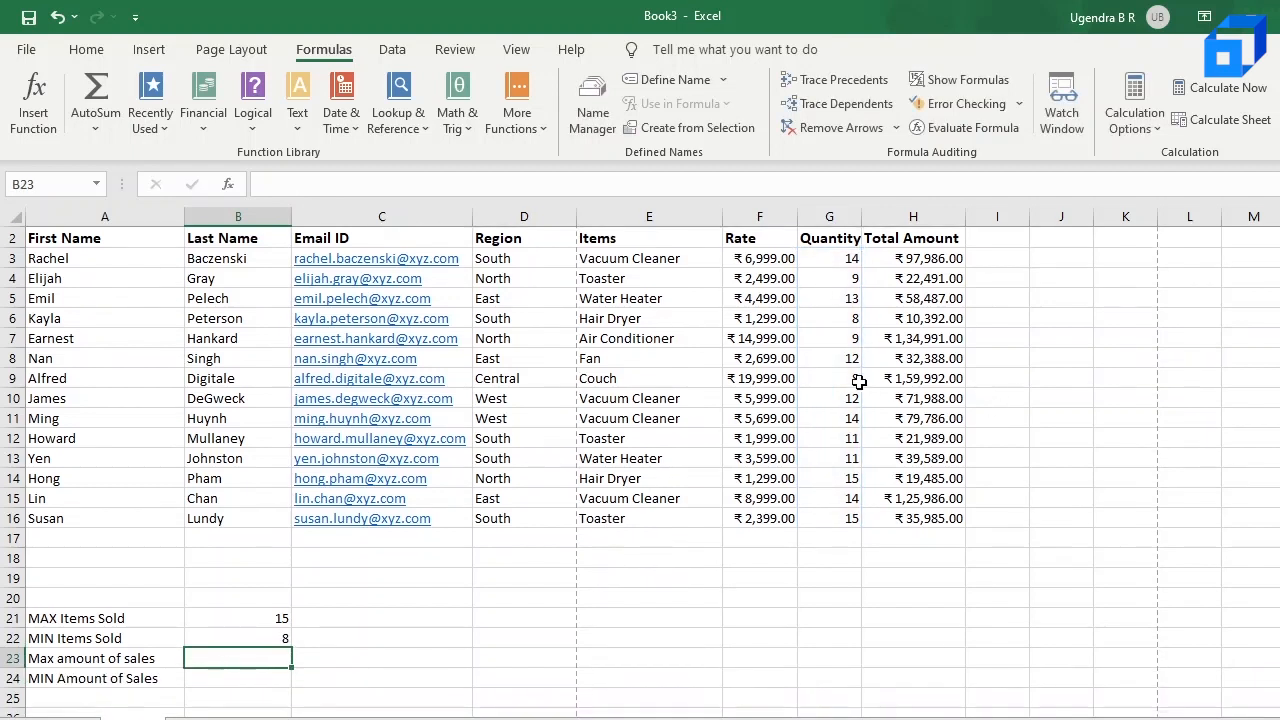
{"action": "scroll", "coordinate": [862, 296], "scroll_direction": "up", "scroll_amount": 1}
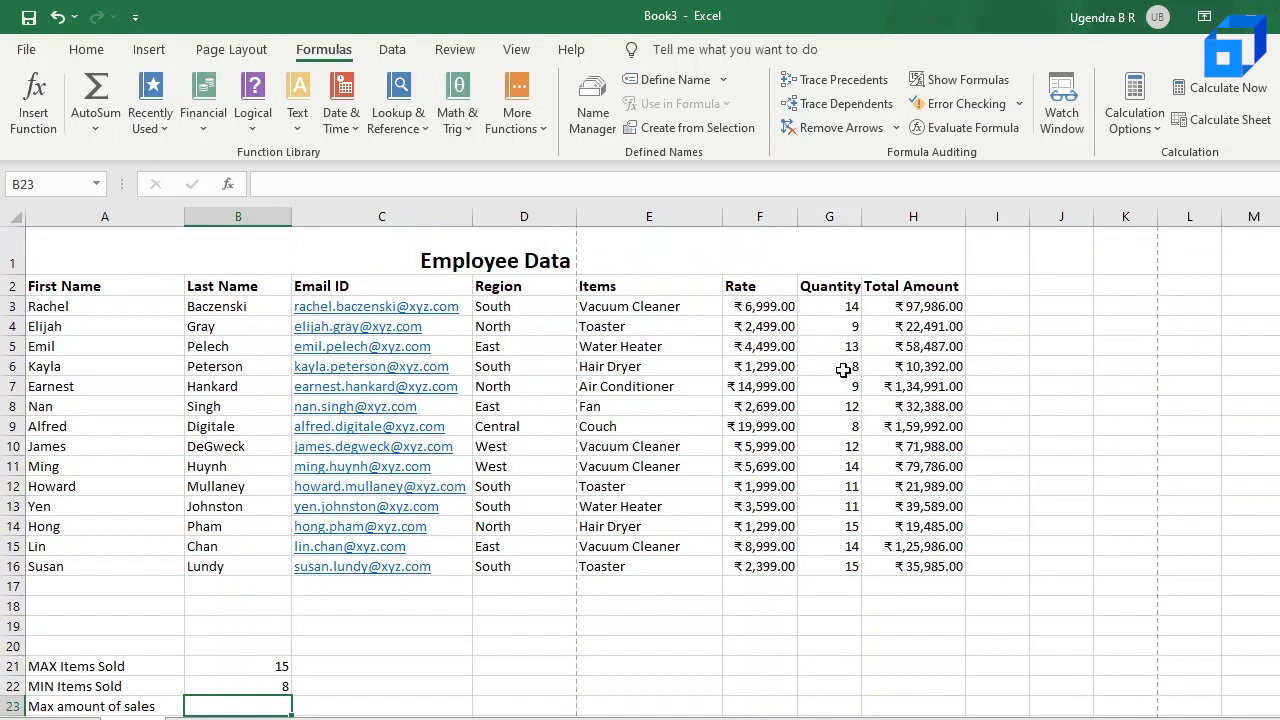
Step: Enter the formula =MAX(H3:H16) in B23 beside the Max amount of sales label to find the highest Total Amount
{"action": "scroll", "coordinate": [502, 546], "scroll_direction": "down", "scroll_amount": 1}
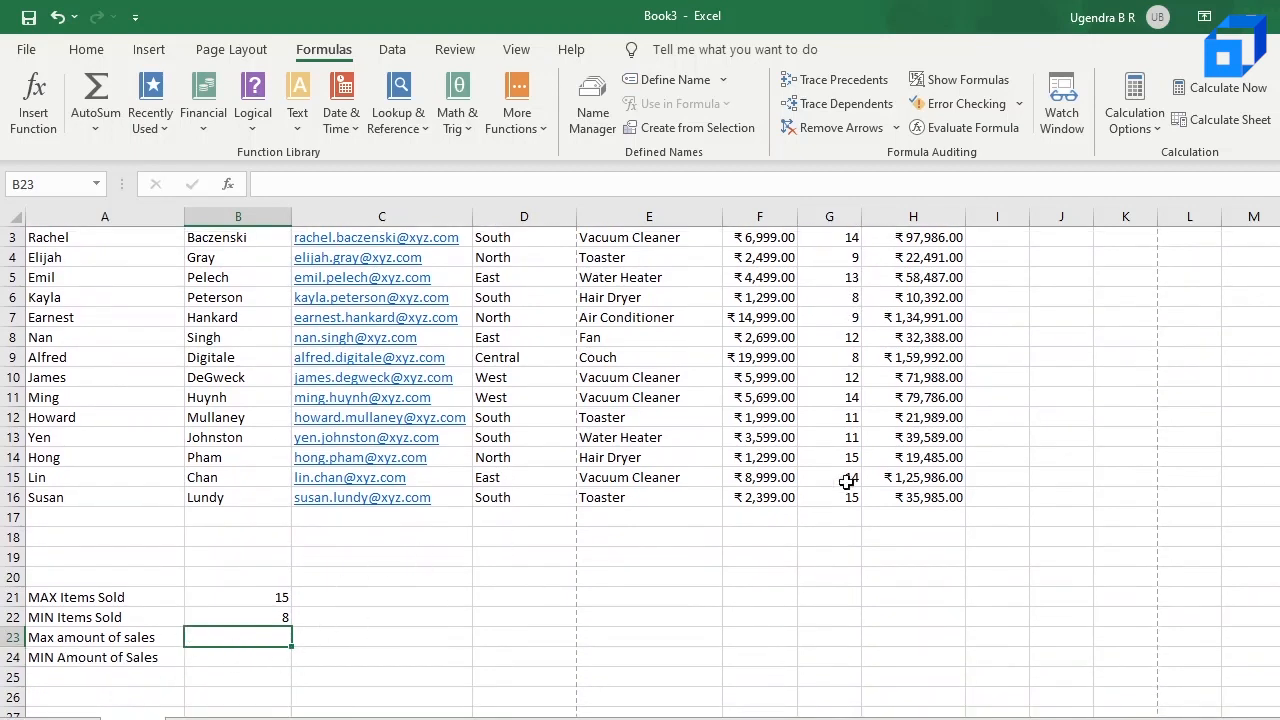
{"action": "scroll", "coordinate": [864, 476], "scroll_direction": "up", "scroll_amount": 1}
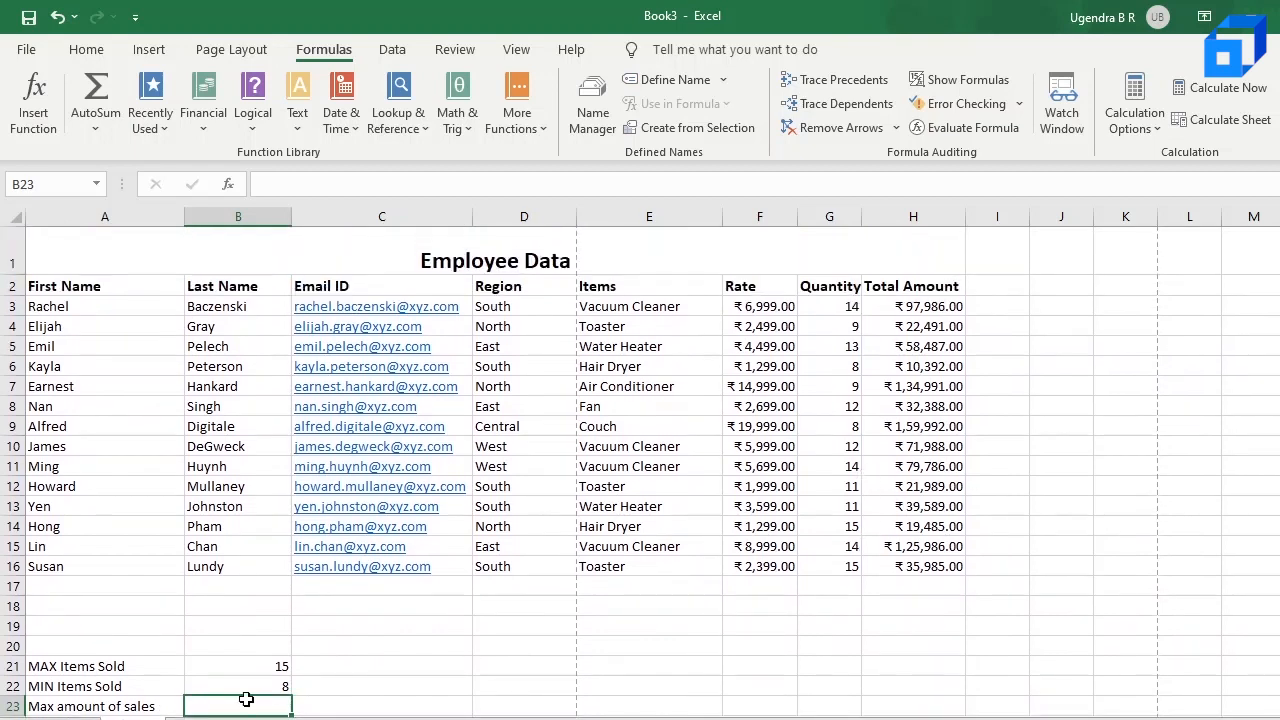
{"action": "scroll", "coordinate": [246, 652], "scroll_direction": "down", "scroll_amount": 2}
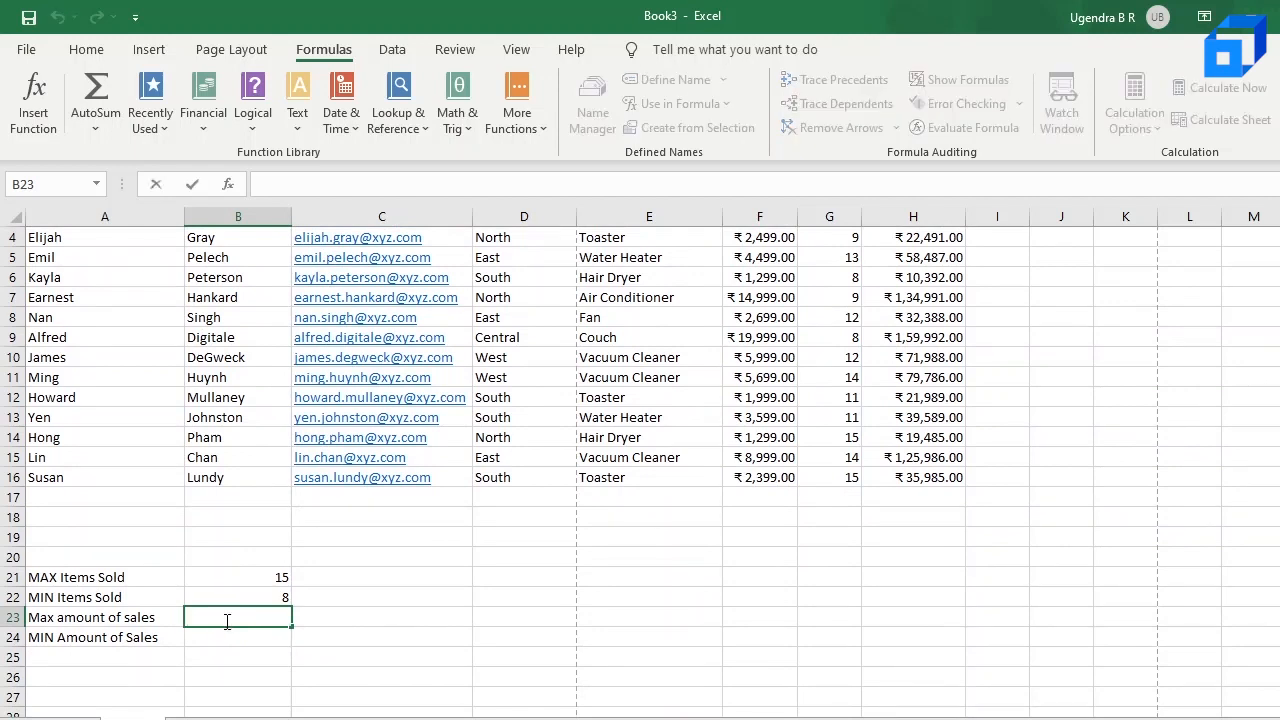
{"action": "scroll", "coordinate": [694, 413], "scroll_direction": "up", "scroll_amount": 1}
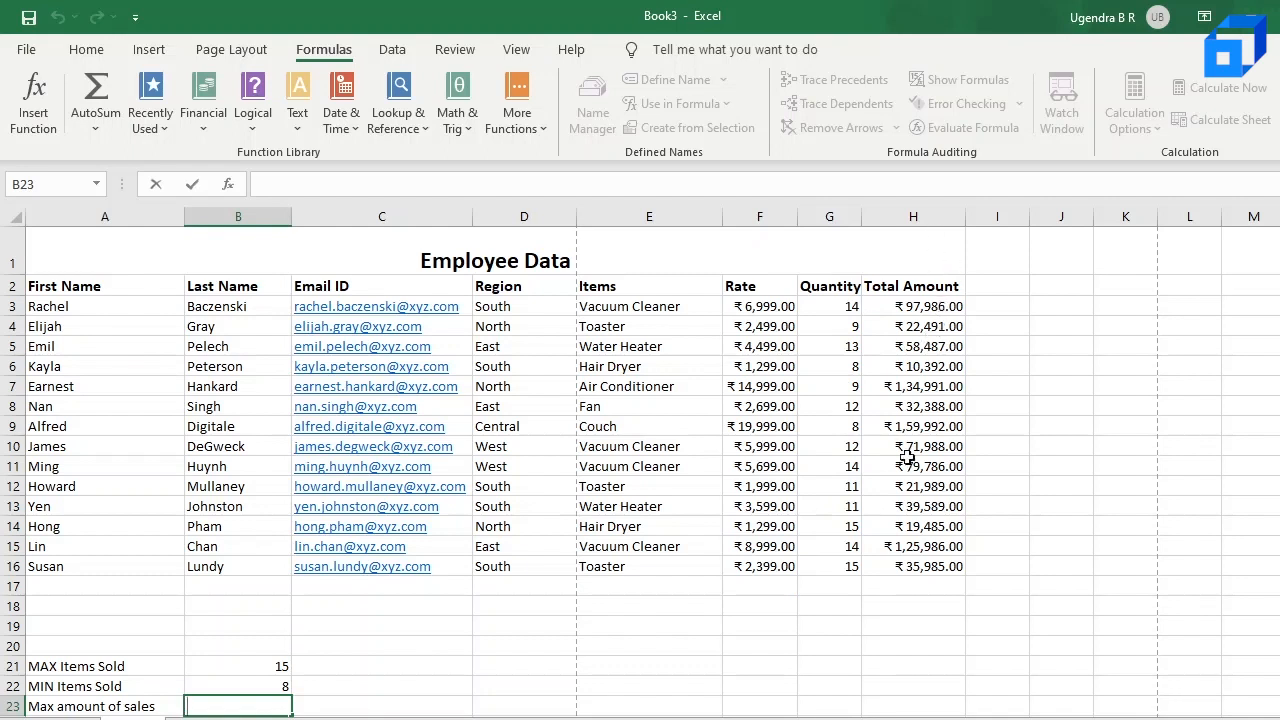
{"action": "double_click", "coordinate": [254, 708]}
{"action": "type", "text": "=MAX("}
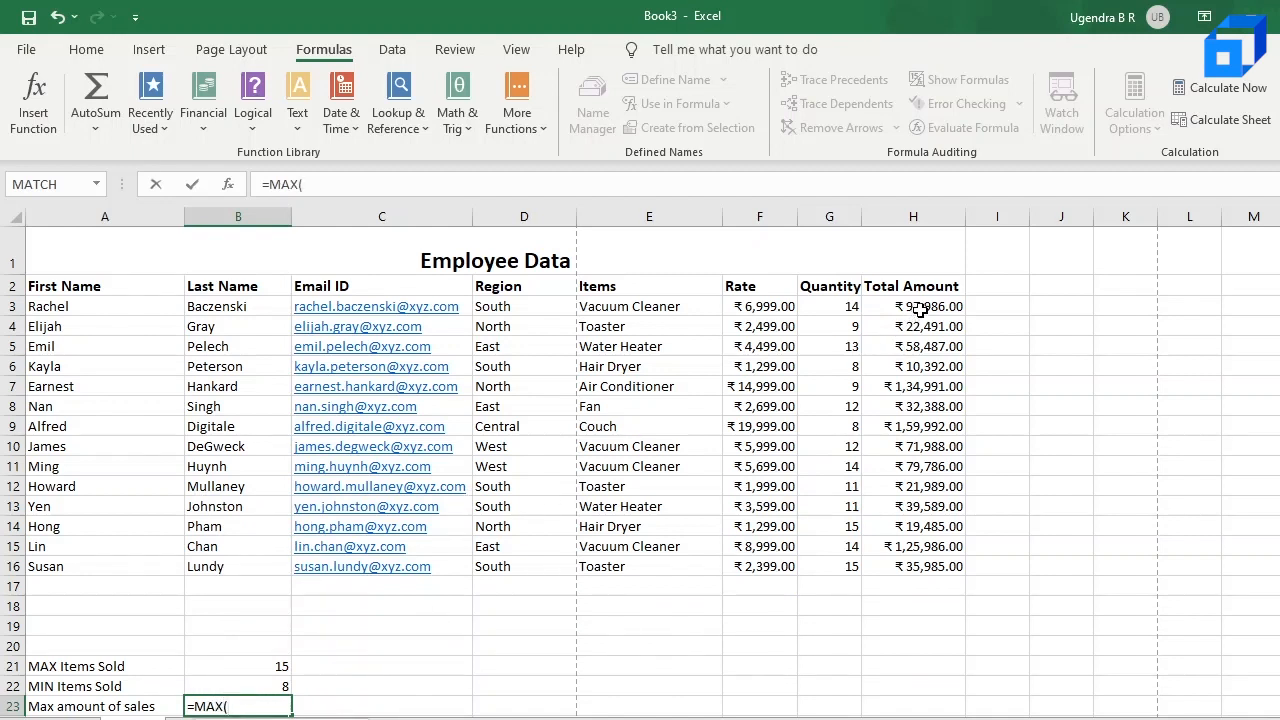
{"action": "left_click_drag", "start_coordinate": [922, 307], "coordinate": [921, 570]}
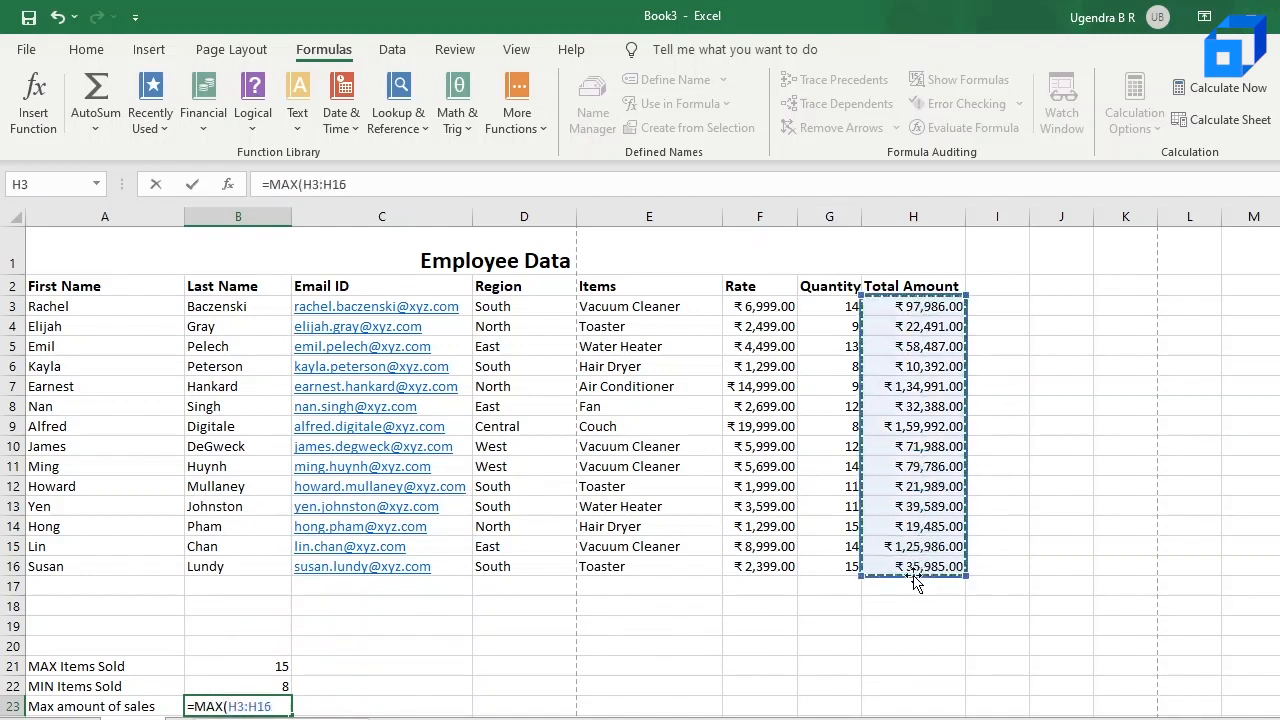
{"action": "type", "text": ")"}
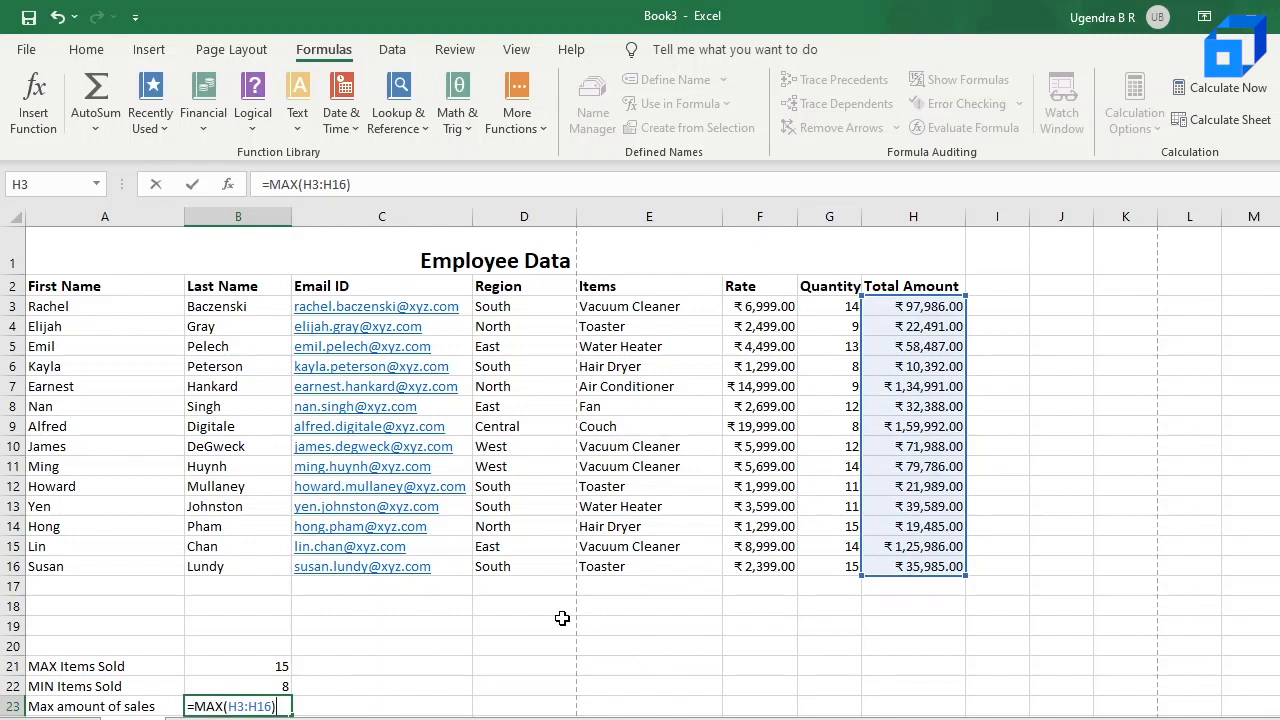
{"action": "key", "text": "Return"}
{"action": "left_click", "coordinate": [255, 660]}
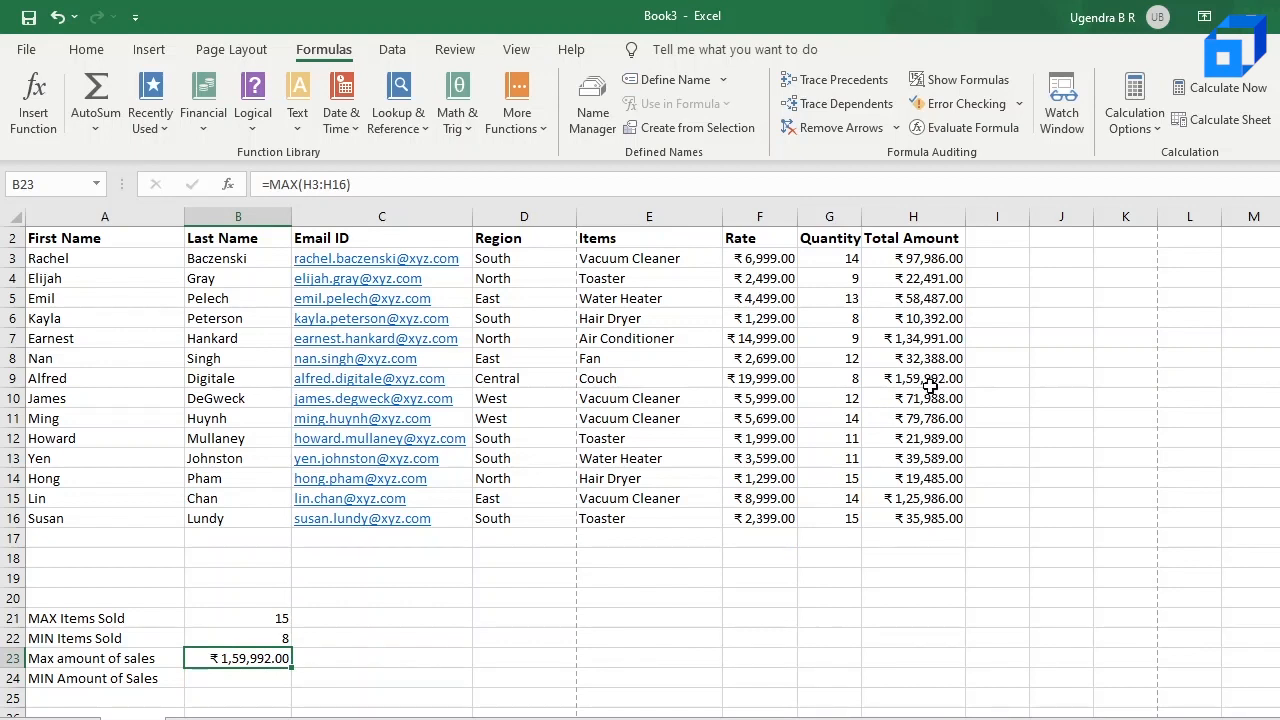
Step: Enter the formula =MIN(H3:H16) in B24 beside the MIN Amount of Sales label to find the lowest Total Amount
{"action": "left_click", "coordinate": [243, 682]}
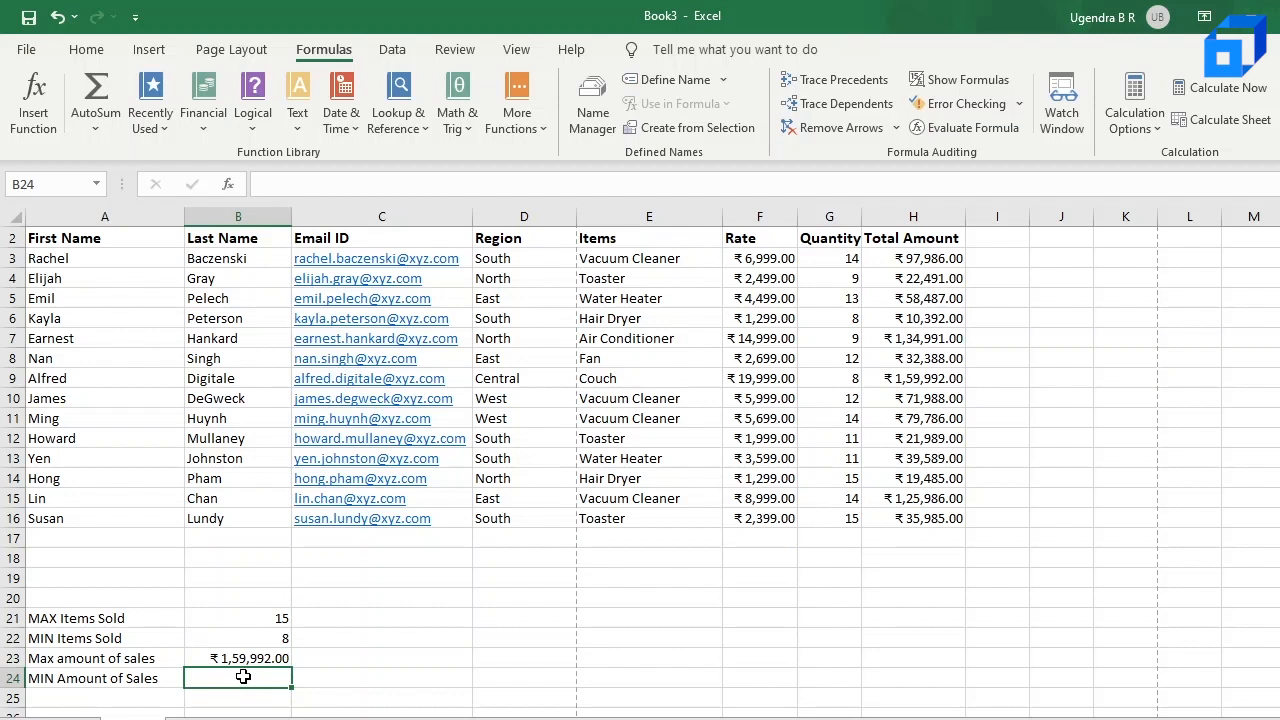
{"action": "type", "text": "="}
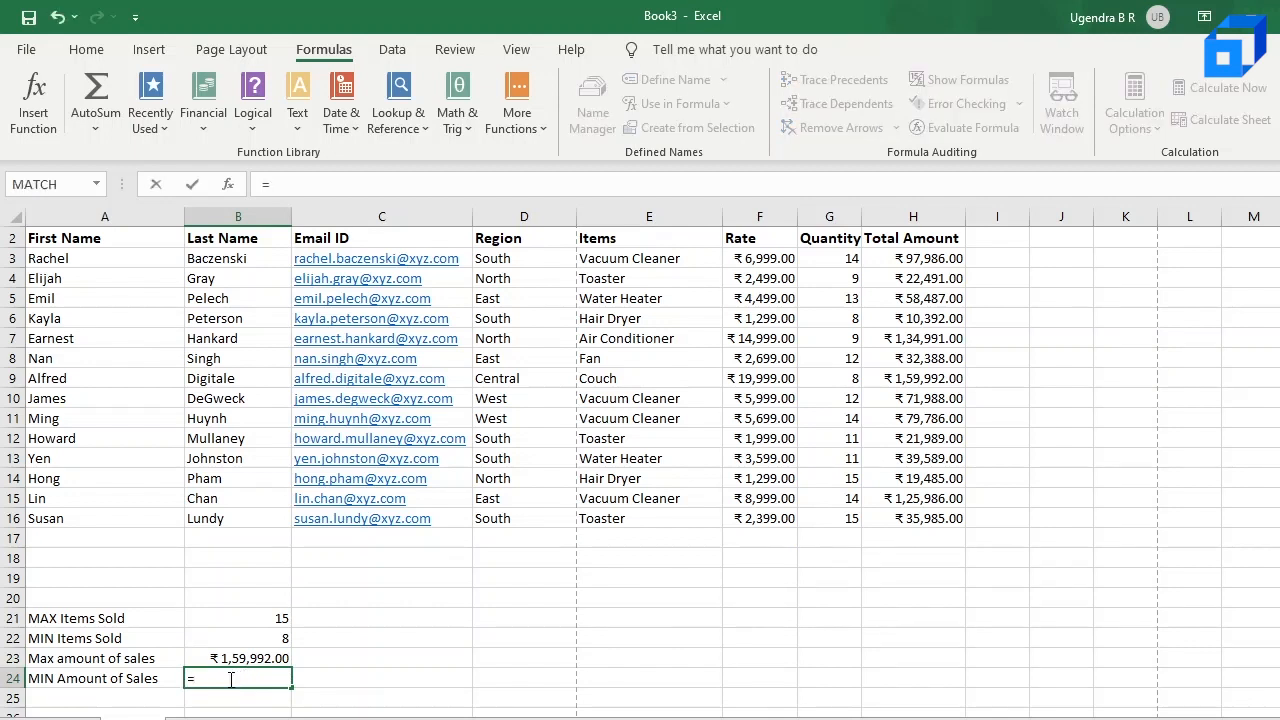
{"action": "type", "text": "MIN("}
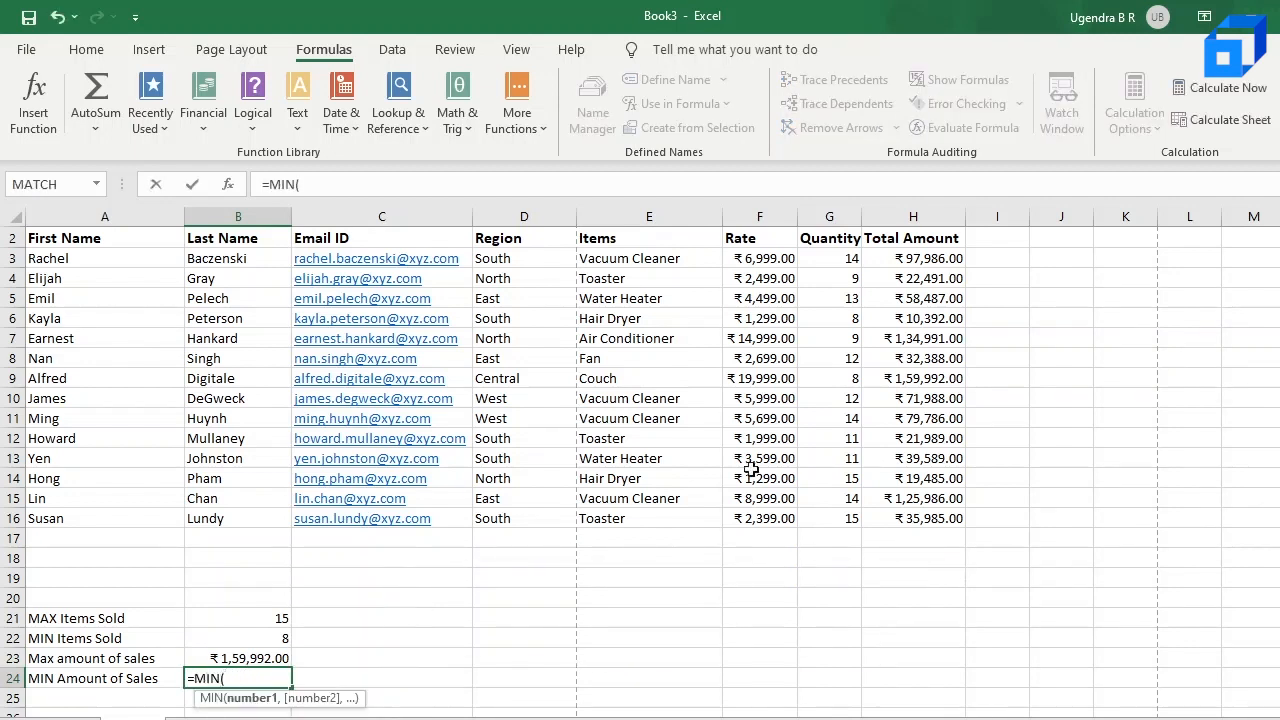
{"action": "left_click_drag", "start_coordinate": [943, 256], "coordinate": [935, 532]}
{"action": "type", "text": ")"}
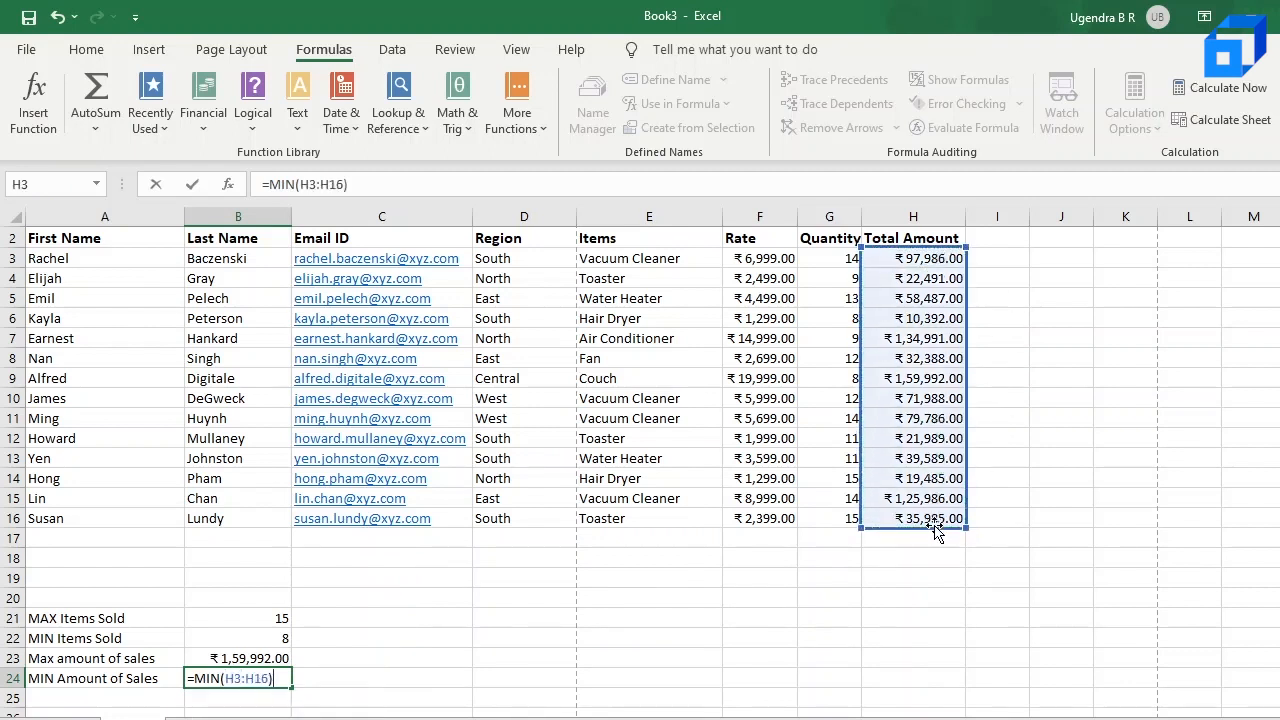
{"action": "key", "text": "Return"}
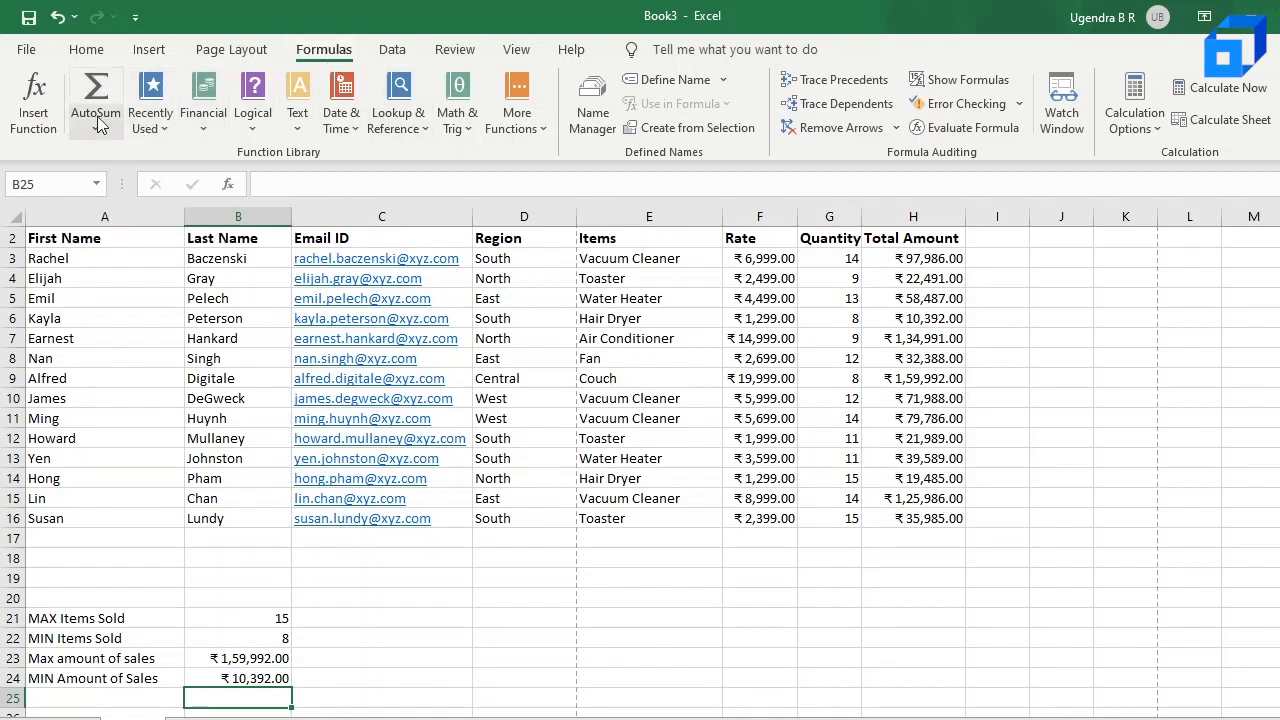
{"action": "left_click", "coordinate": [101, 88]}
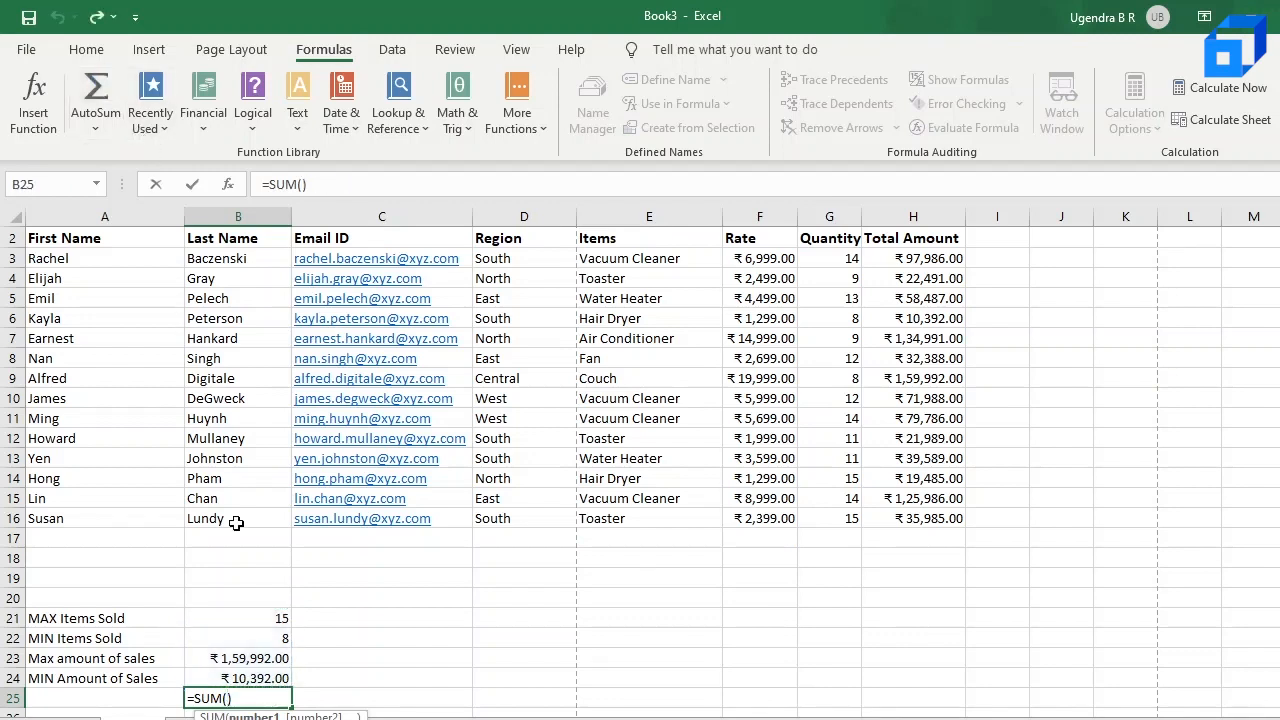
{"action": "key", "text": "Escape"}
{"action": "scroll", "coordinate": [447, 606], "scroll_direction": "down", "scroll_amount": 2}
{"action": "left_click", "coordinate": [447, 606]}
{"action": "left_click", "coordinate": [871, 451]}
{"action": "scroll", "coordinate": [871, 451], "scroll_direction": "up", "scroll_amount": 3}
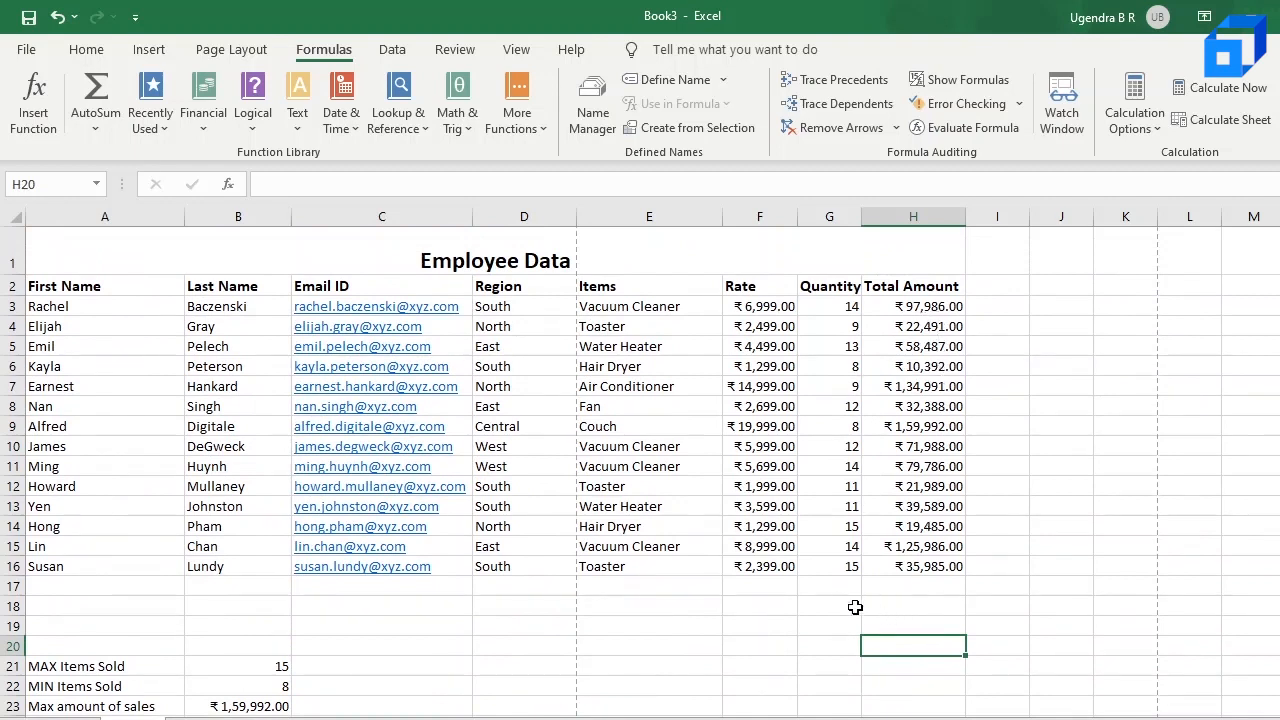
Step: Add the label Grand Total in G17 below the Quantity column and widen column G to fit it
{"action": "left_click", "coordinate": [829, 591]}
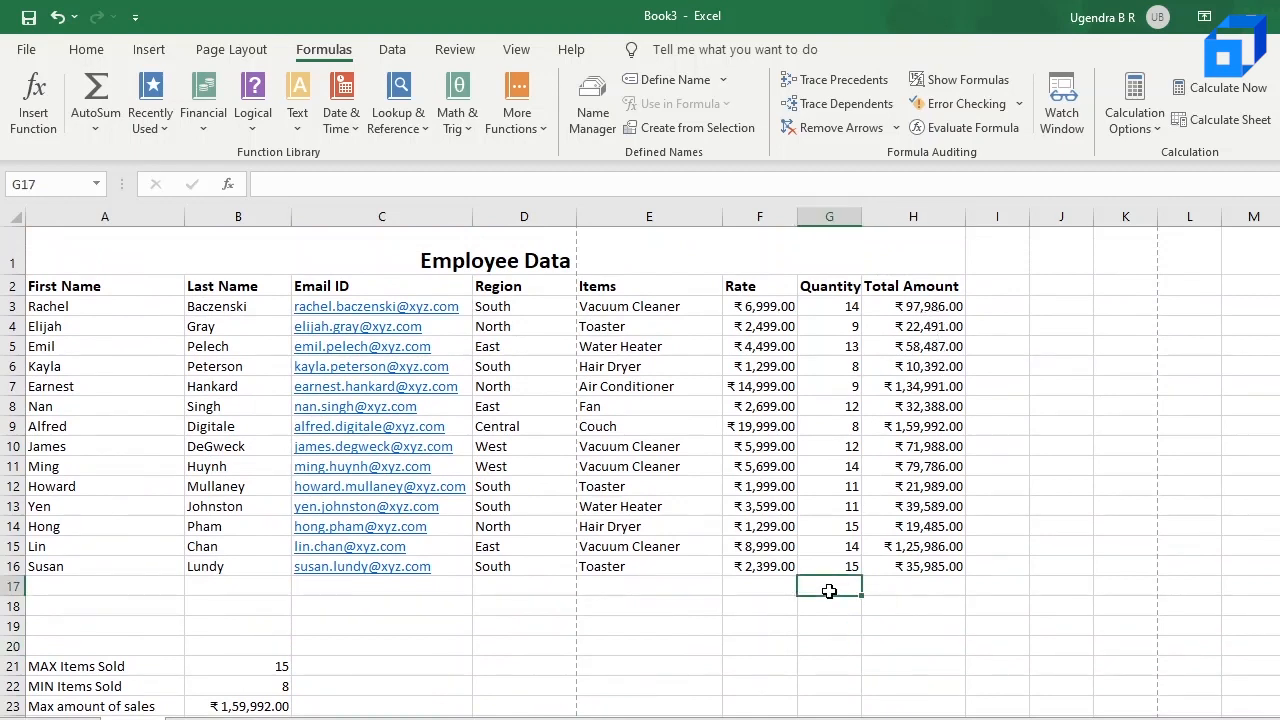
{"action": "type", "text": "T"}
{"action": "key", "text": "BackSpace"}
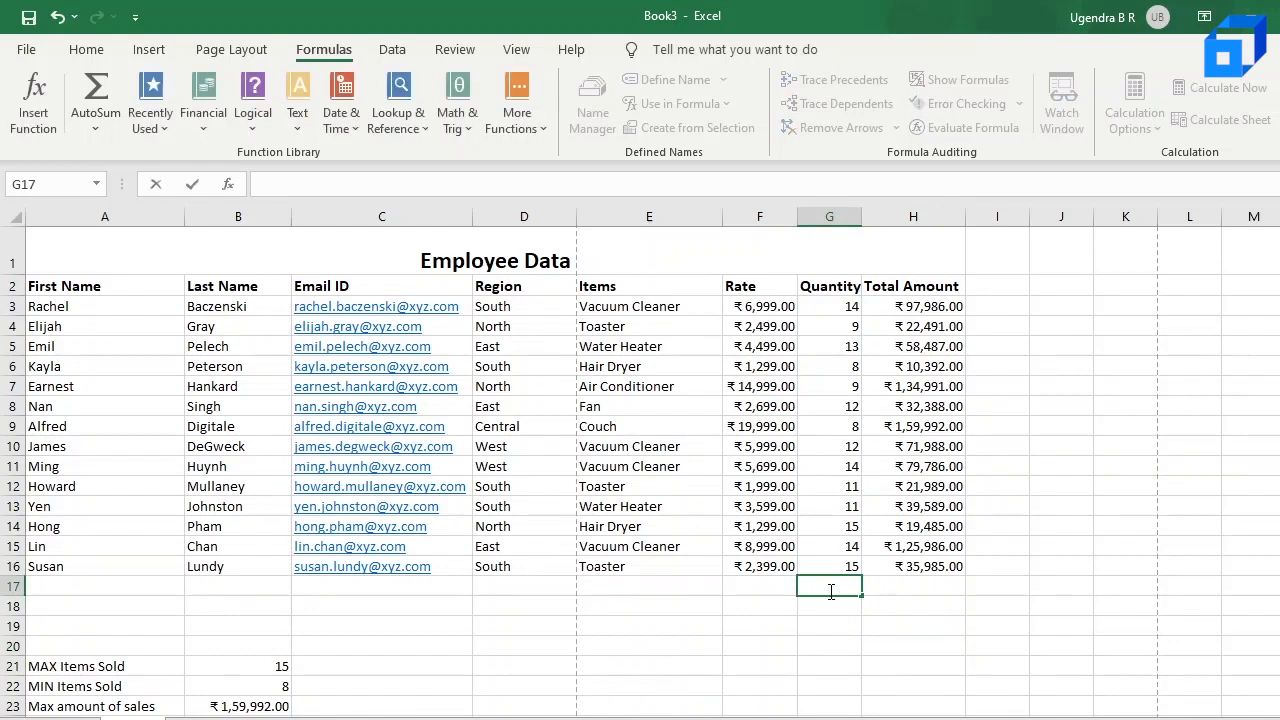
{"action": "type", "text": "Grand T"}
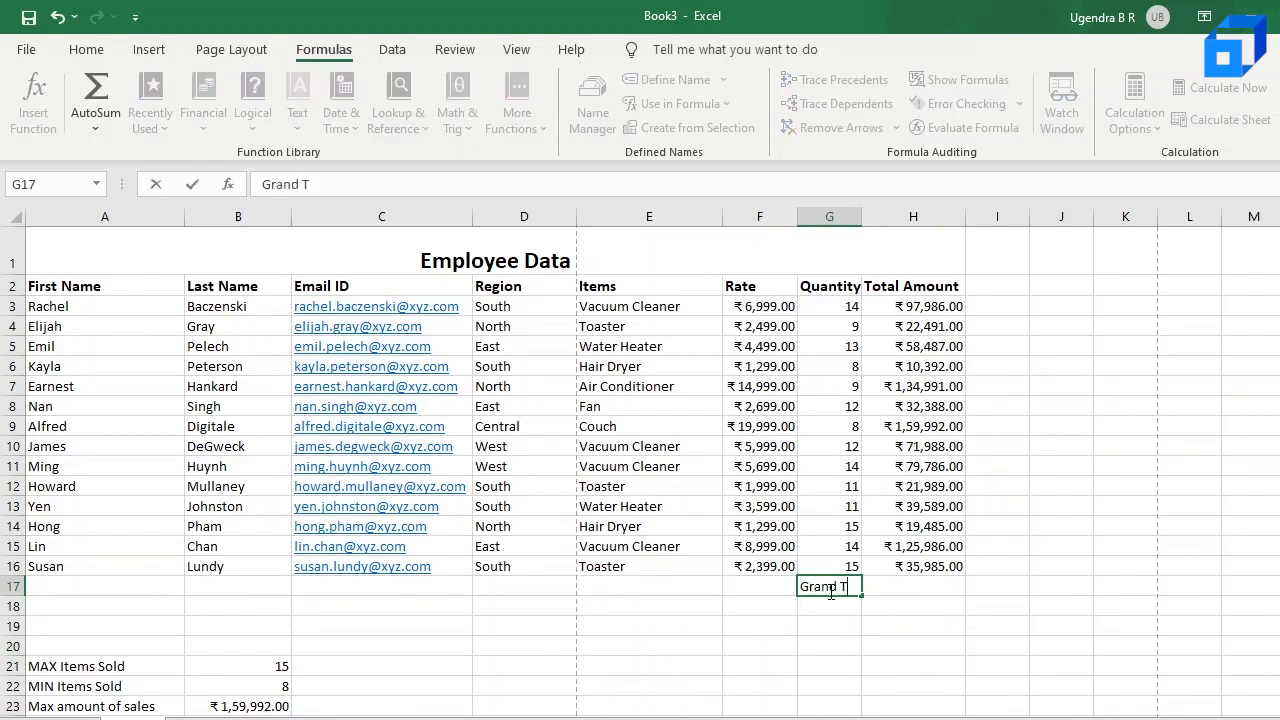
{"action": "type", "text": "otal"}
{"action": "left_click_drag", "start_coordinate": [862, 217], "coordinate": [882, 217]}
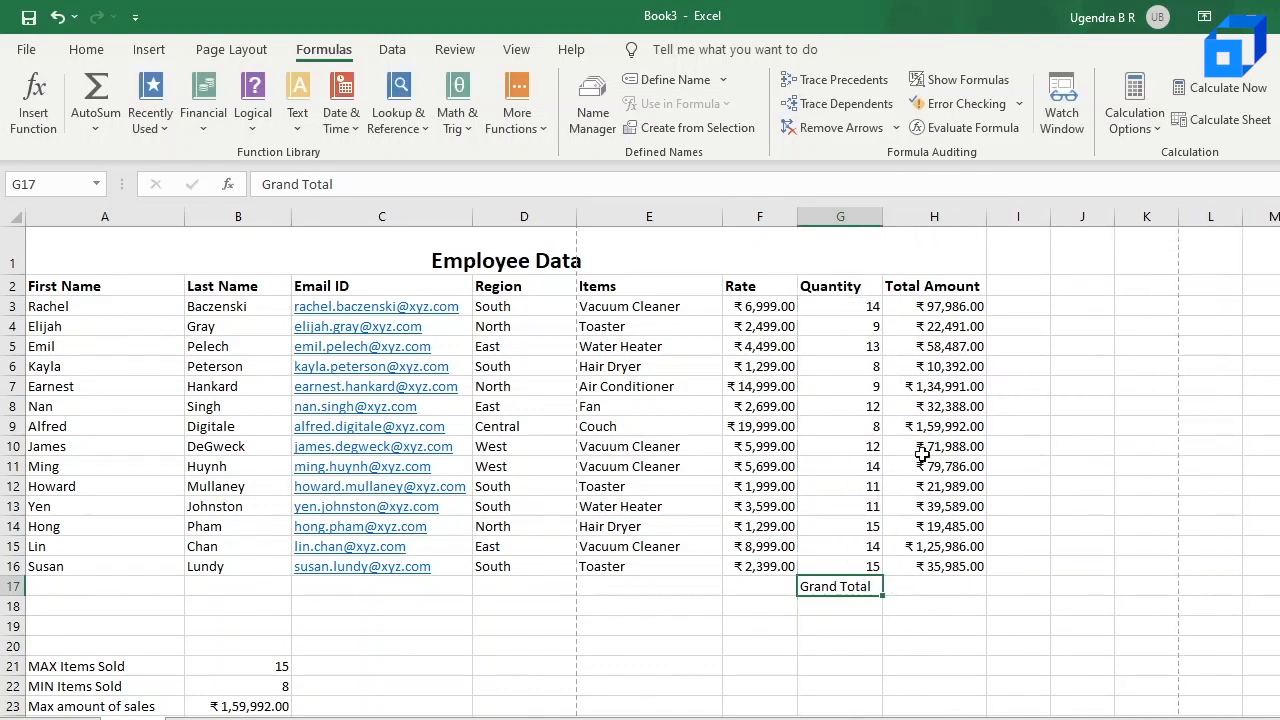
Step: Use AutoSum in H17 beside the Grand Total label to add up the Total Amount values with =SUM(H3:H16)
{"action": "left_click", "coordinate": [935, 604]}
{"action": "left_click", "coordinate": [935, 587]}
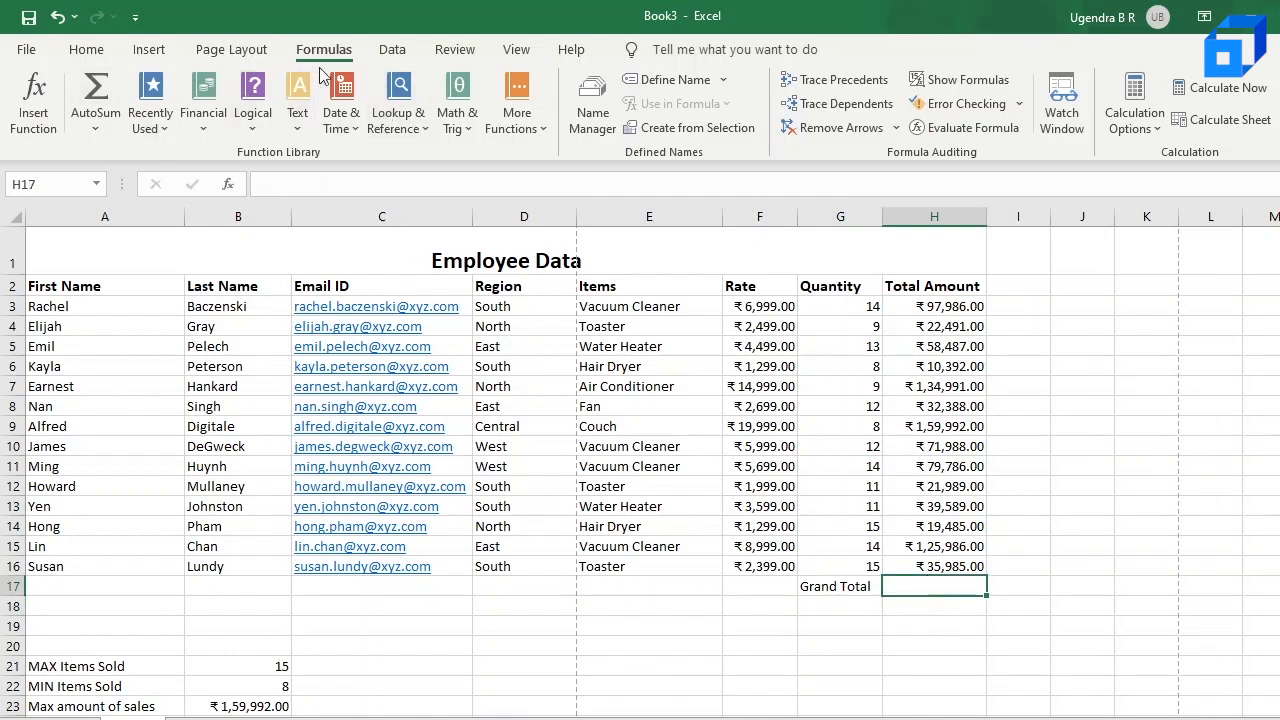
{"action": "left_click", "coordinate": [104, 92]}
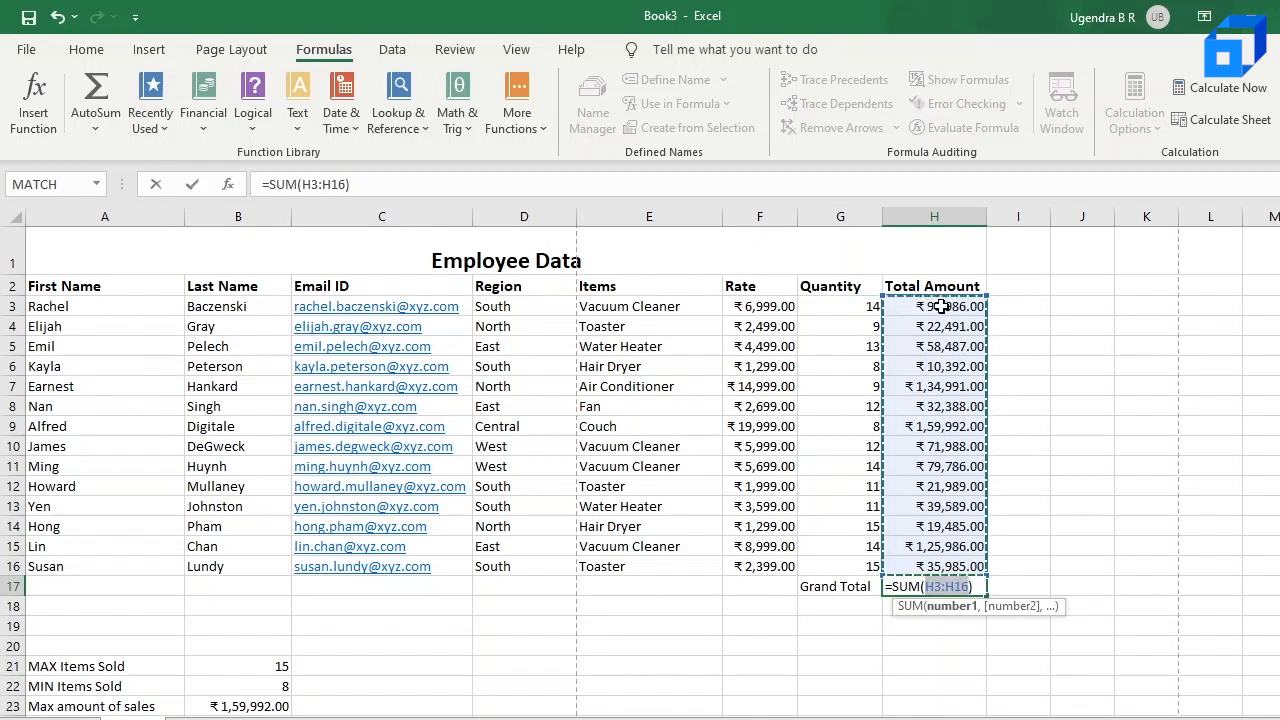
{"action": "left_click", "coordinate": [973, 586]}
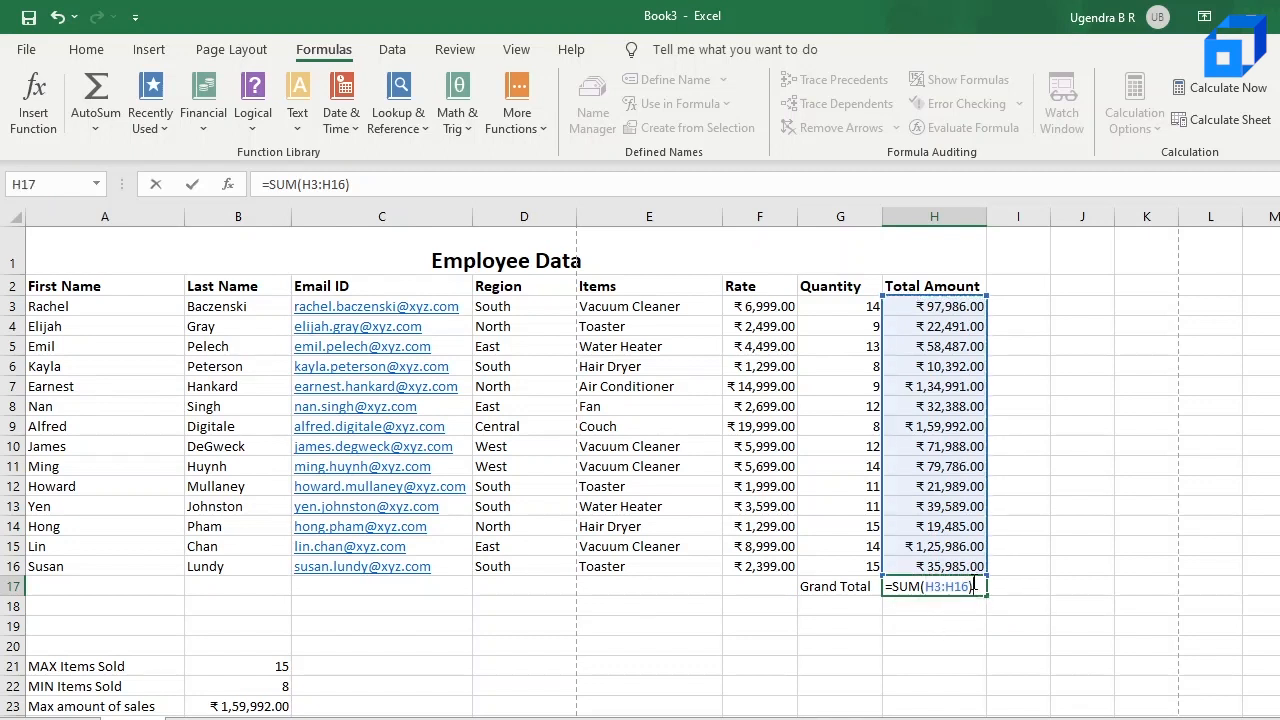
{"action": "key", "text": "Return"}
{"action": "left_click", "coordinate": [924, 586]}
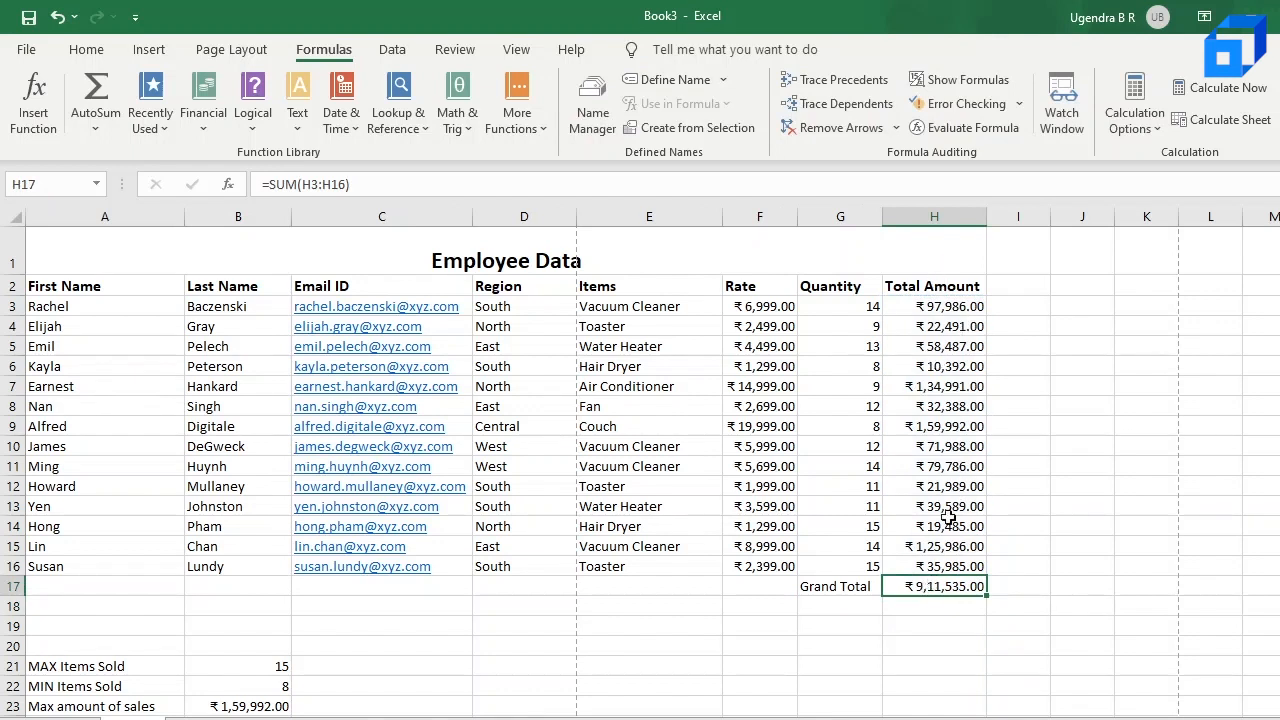
{"action": "left_click_drag", "start_coordinate": [945, 306], "coordinate": [944, 558]}
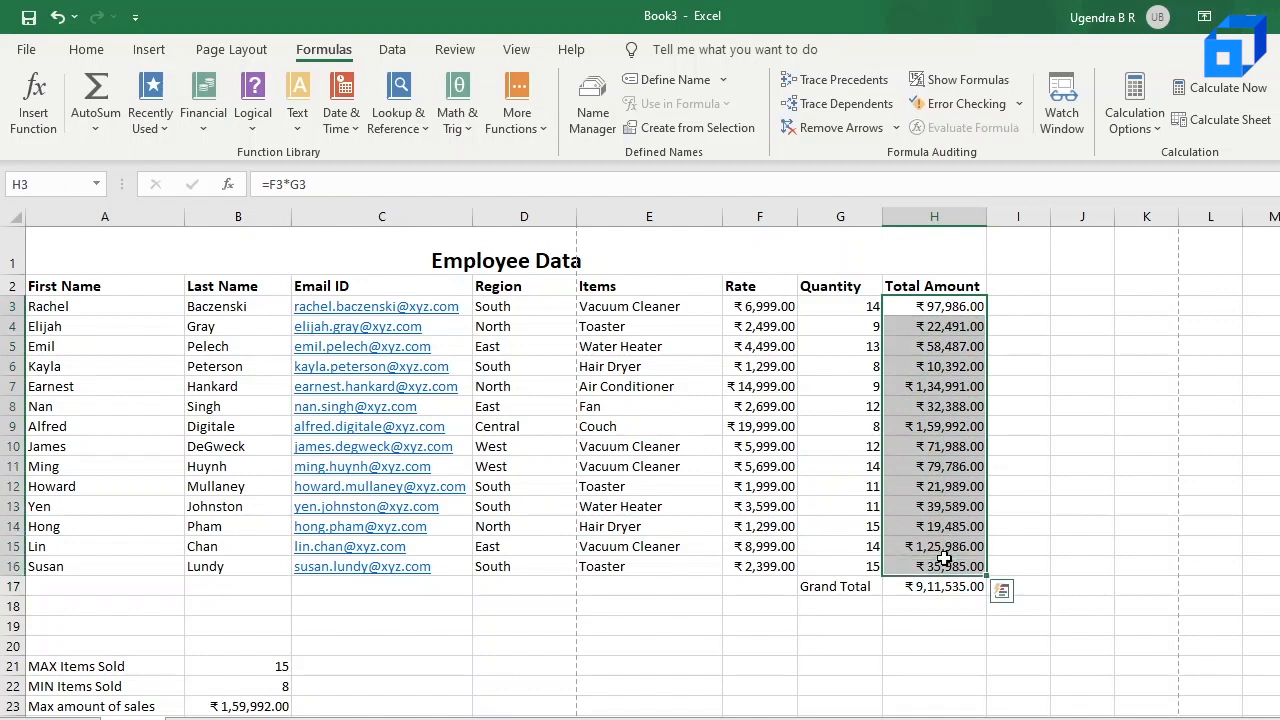
{"action": "left_click", "coordinate": [926, 624]}
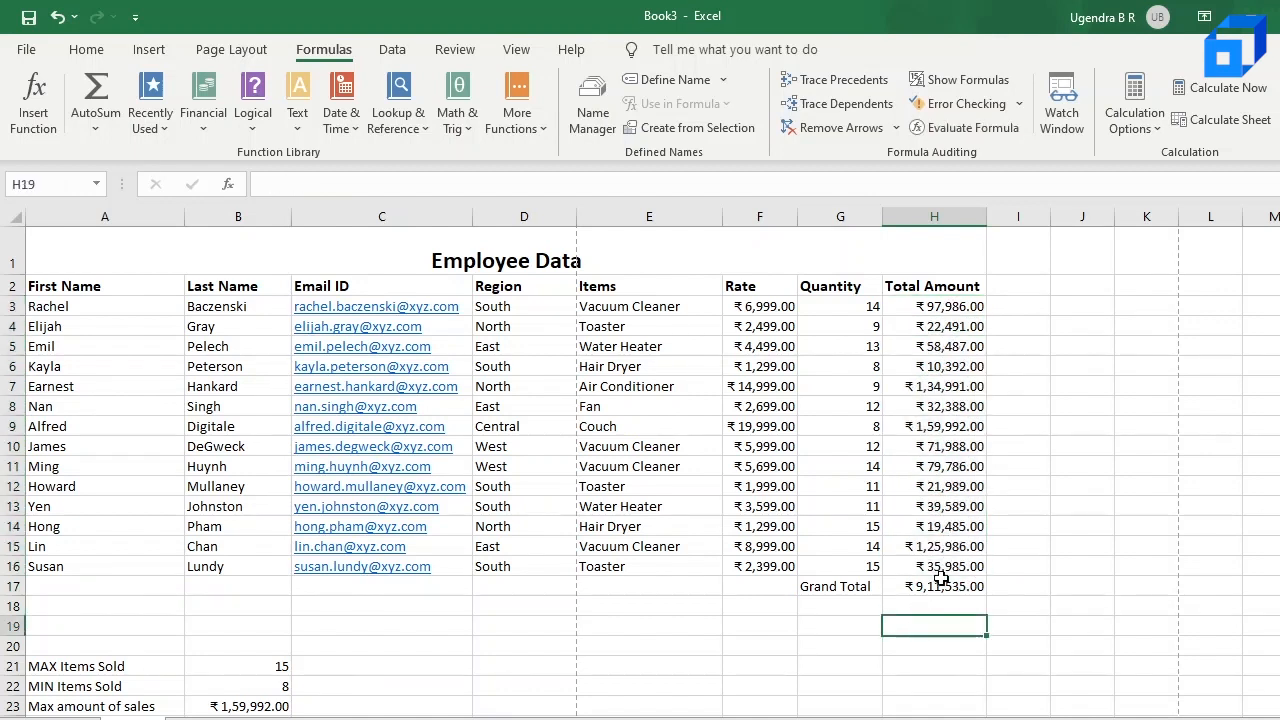
{"action": "left_click", "coordinate": [938, 592]}
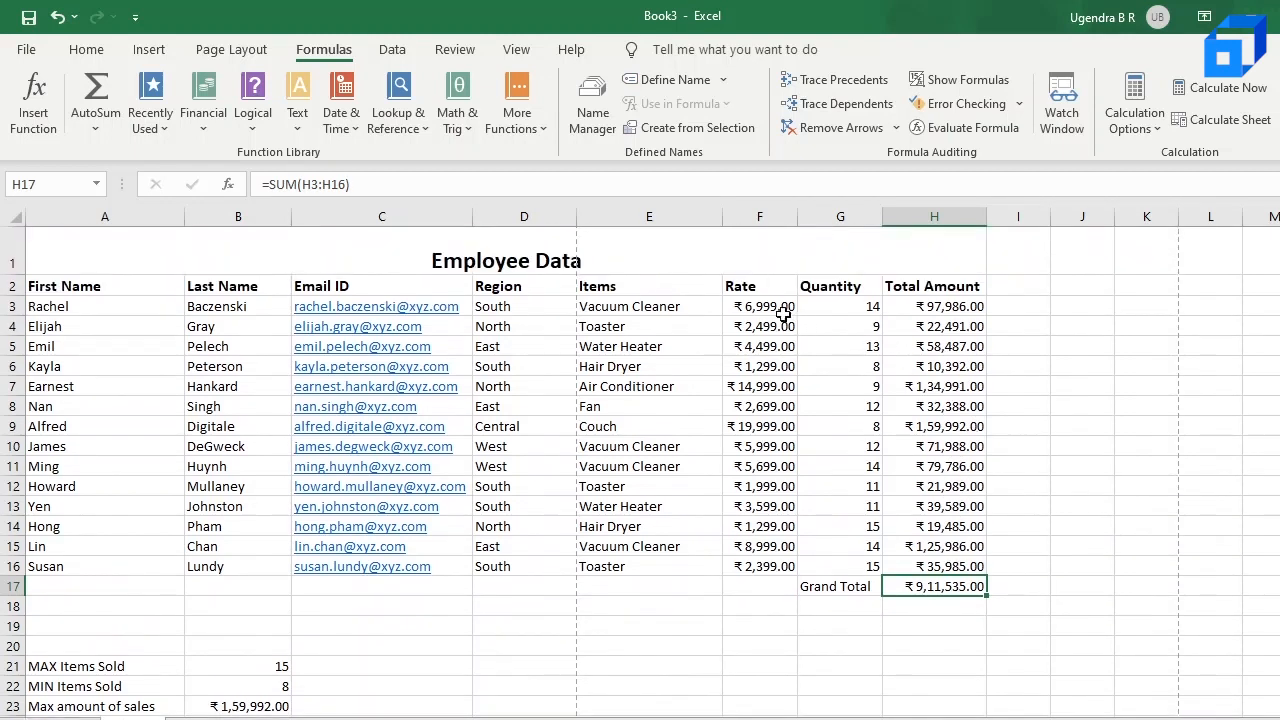
Step: Change the first Total Amount formula in H3 to =PRODUCT(F3*G3)
{"action": "left_click", "coordinate": [939, 310]}
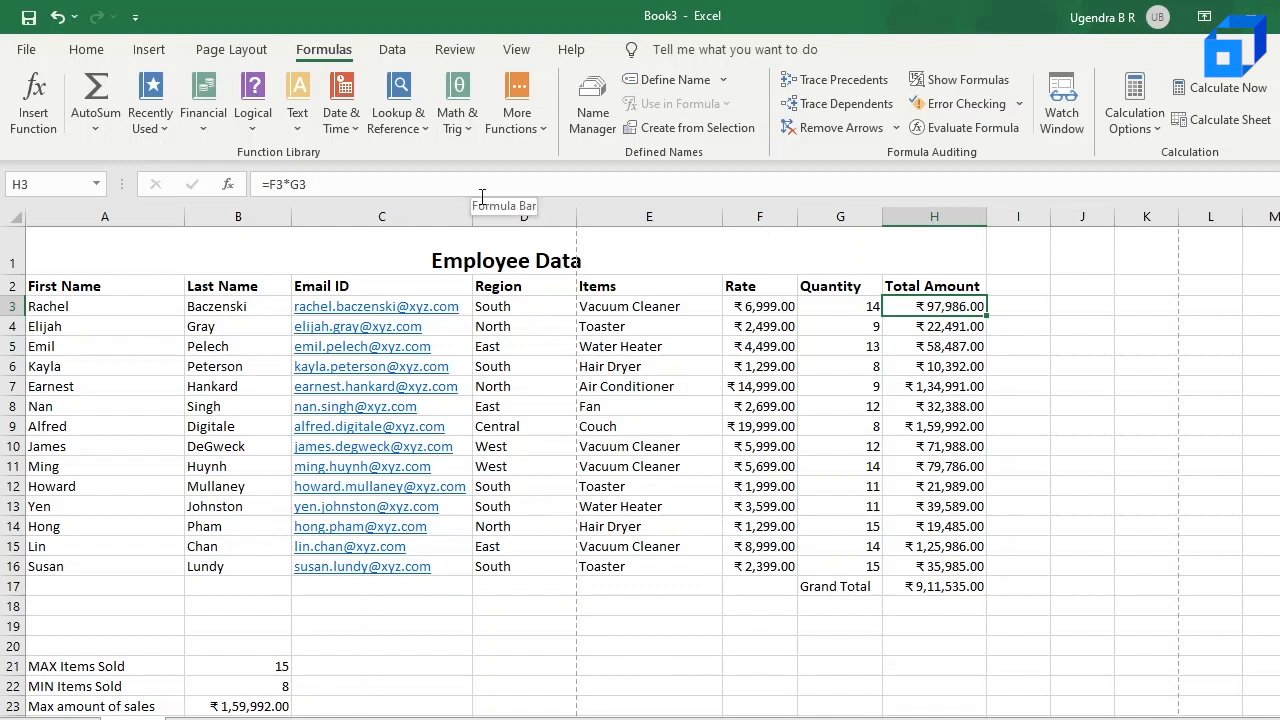
{"action": "left_click", "coordinate": [273, 186]}
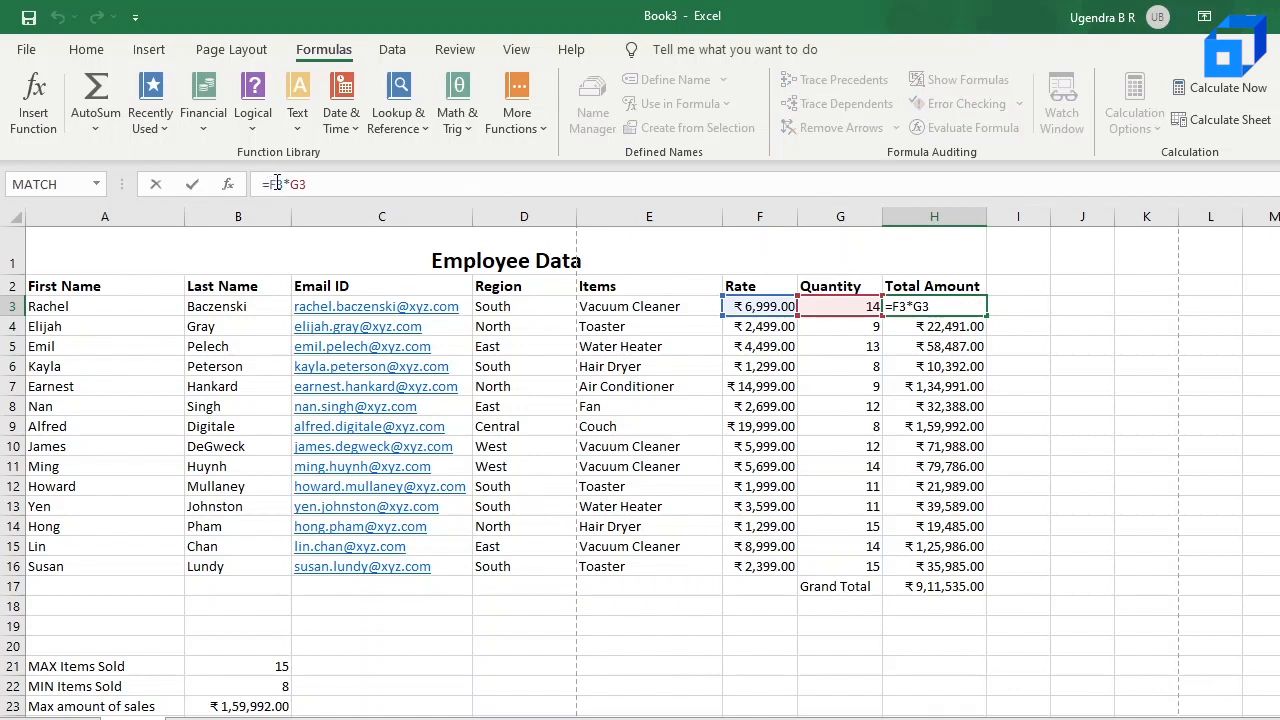
{"action": "type", "text": "P"}
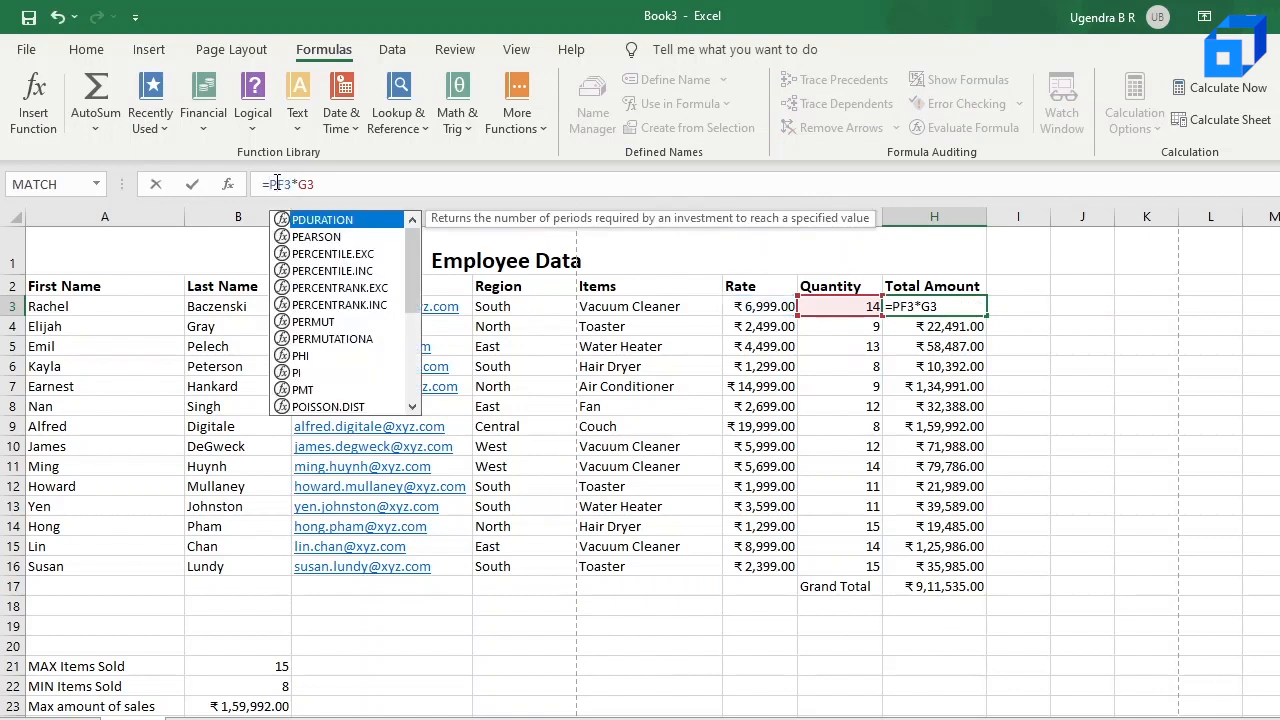
{"action": "type", "text": "RO"}
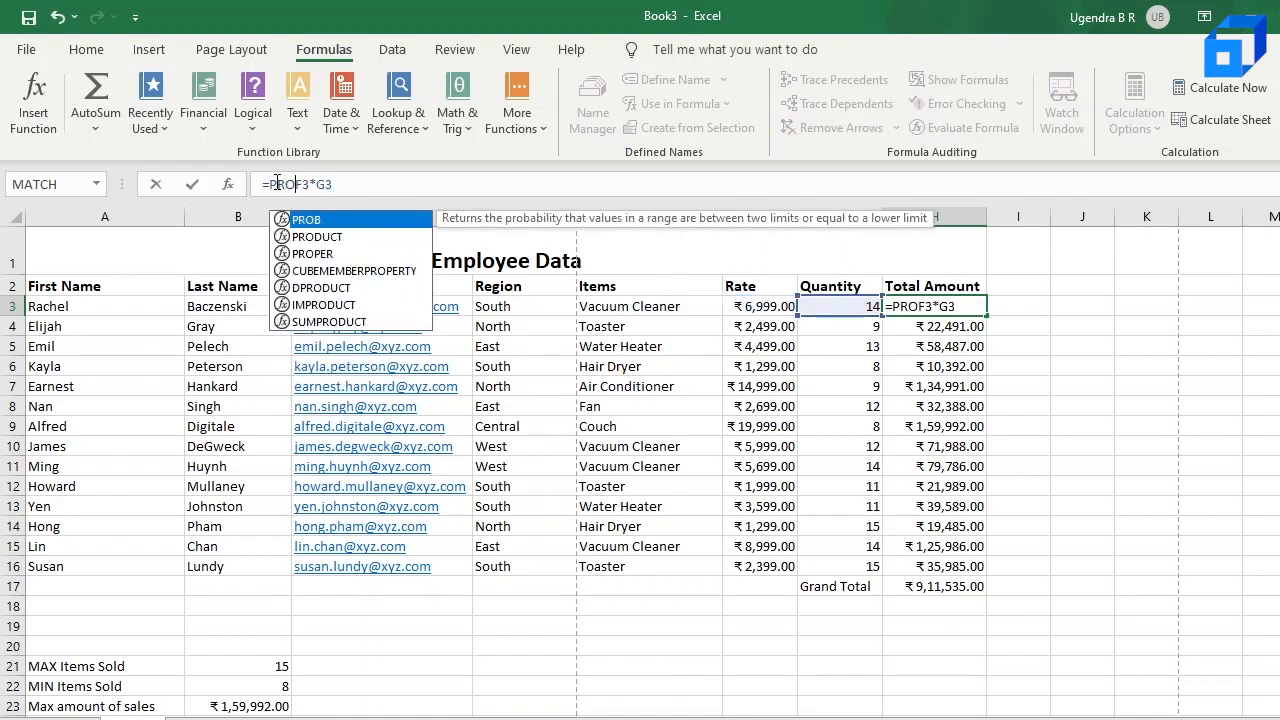
{"action": "left_click", "coordinate": [335, 244]}
{"action": "double_click", "coordinate": [339, 246]}
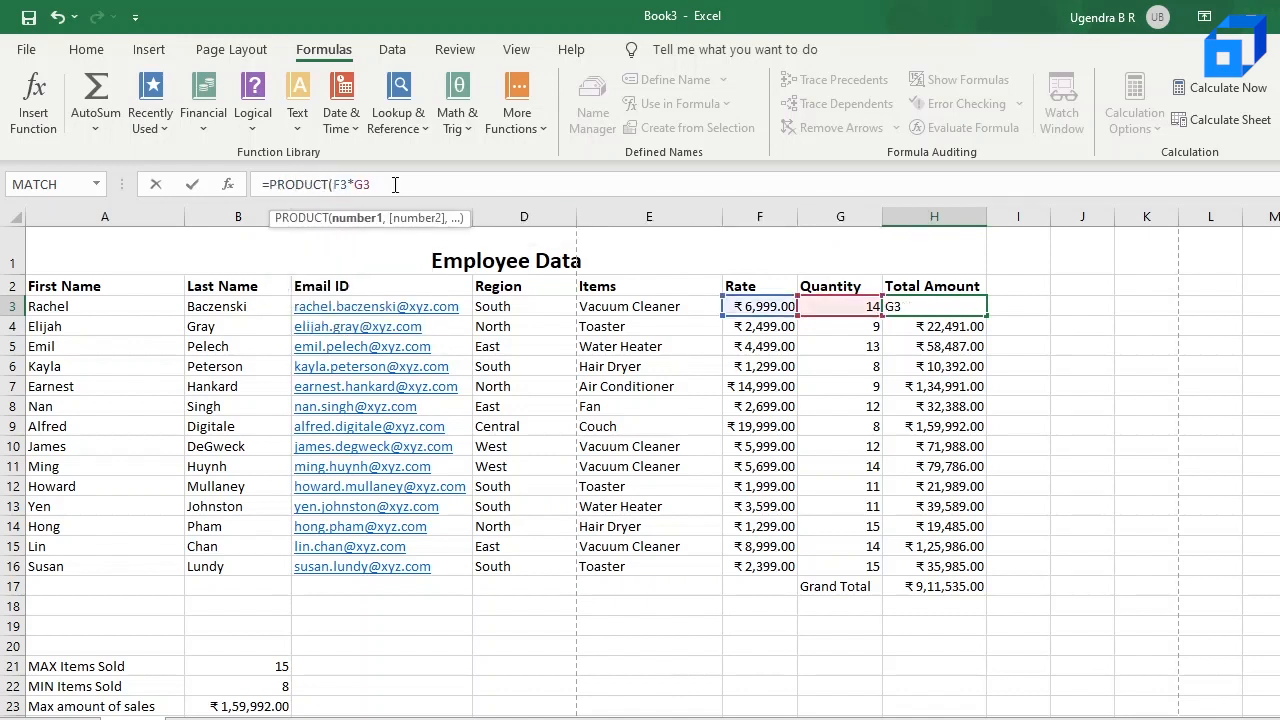
{"action": "type", "text": ")"}
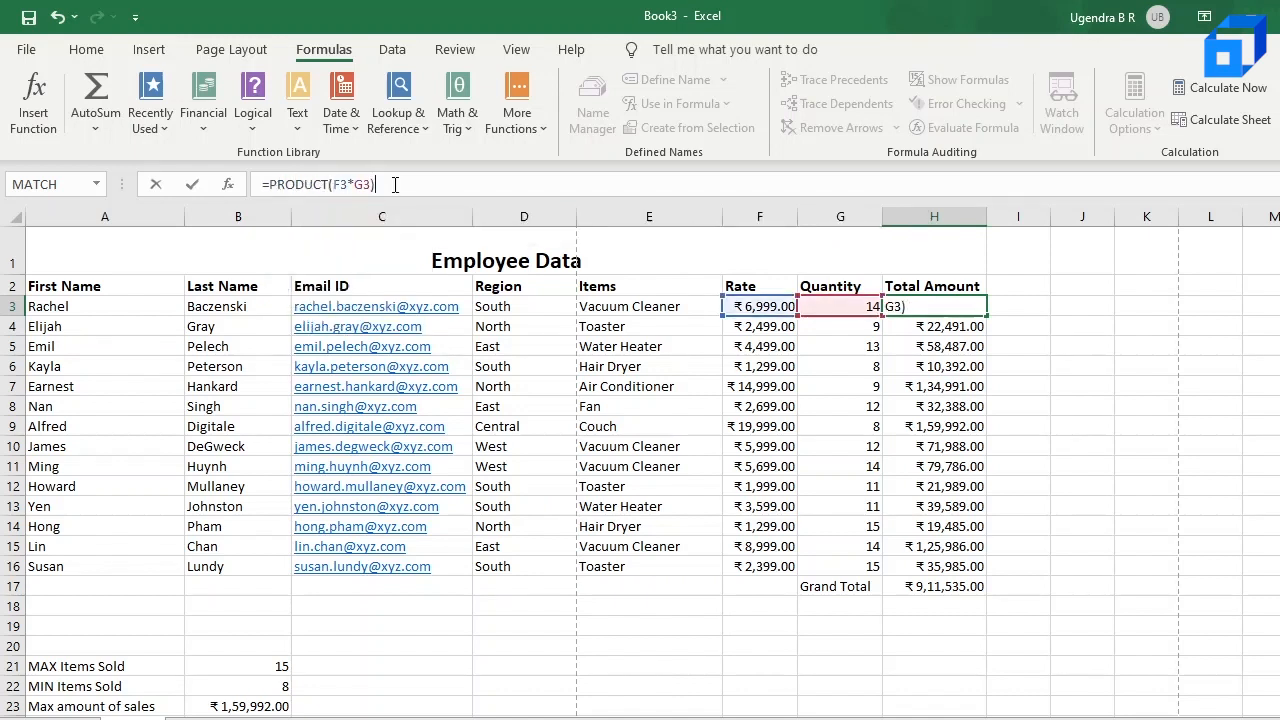
{"action": "key", "text": "Return"}
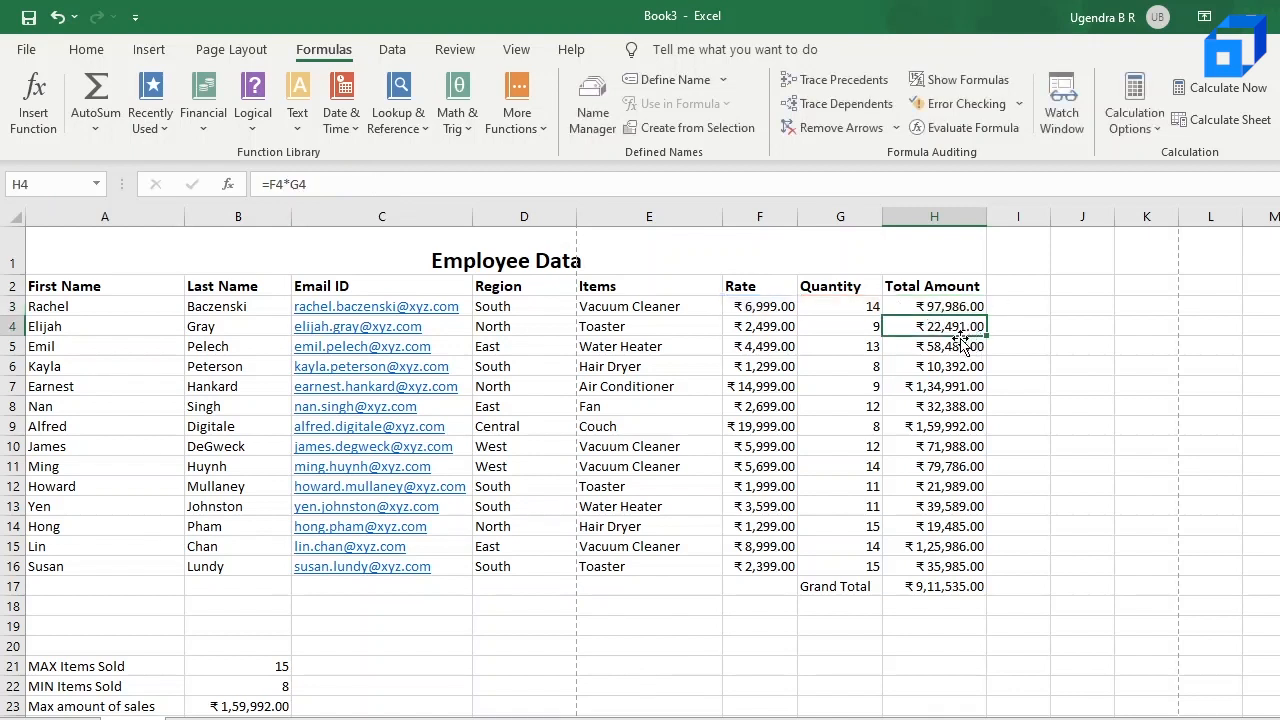
Step: Set the Quantity in G4 to 10 and check the recalculated Total Amount cells in column H
{"action": "left_click", "coordinate": [860, 331]}
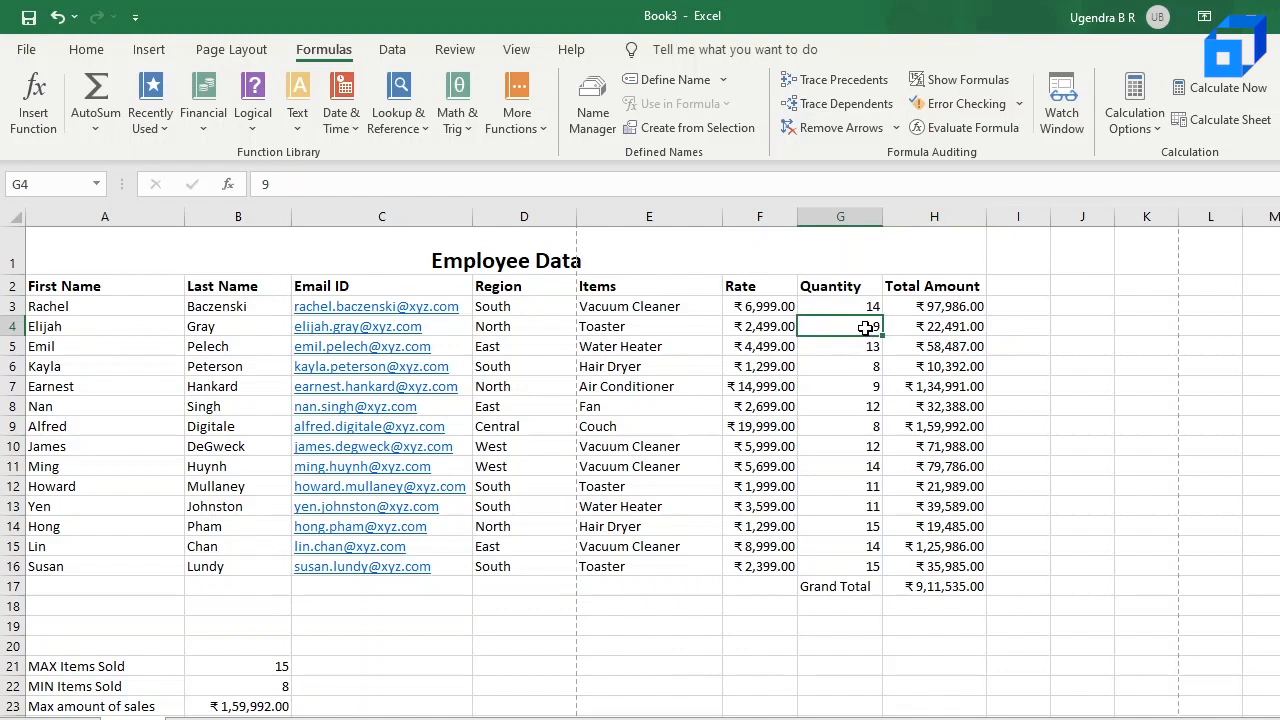
{"action": "double_click", "coordinate": [868, 327]}
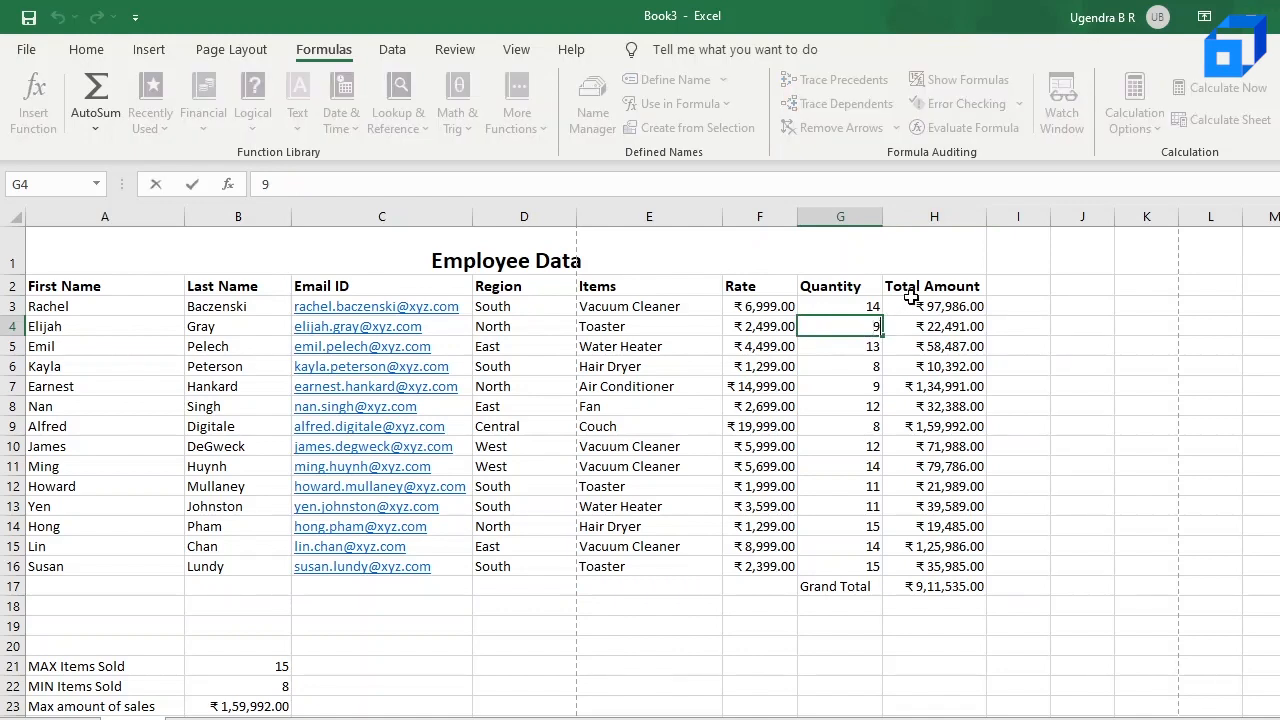
{"action": "key", "text": "BackSpace"}
{"action": "type", "text": "10"}
{"action": "key", "text": "Return"}
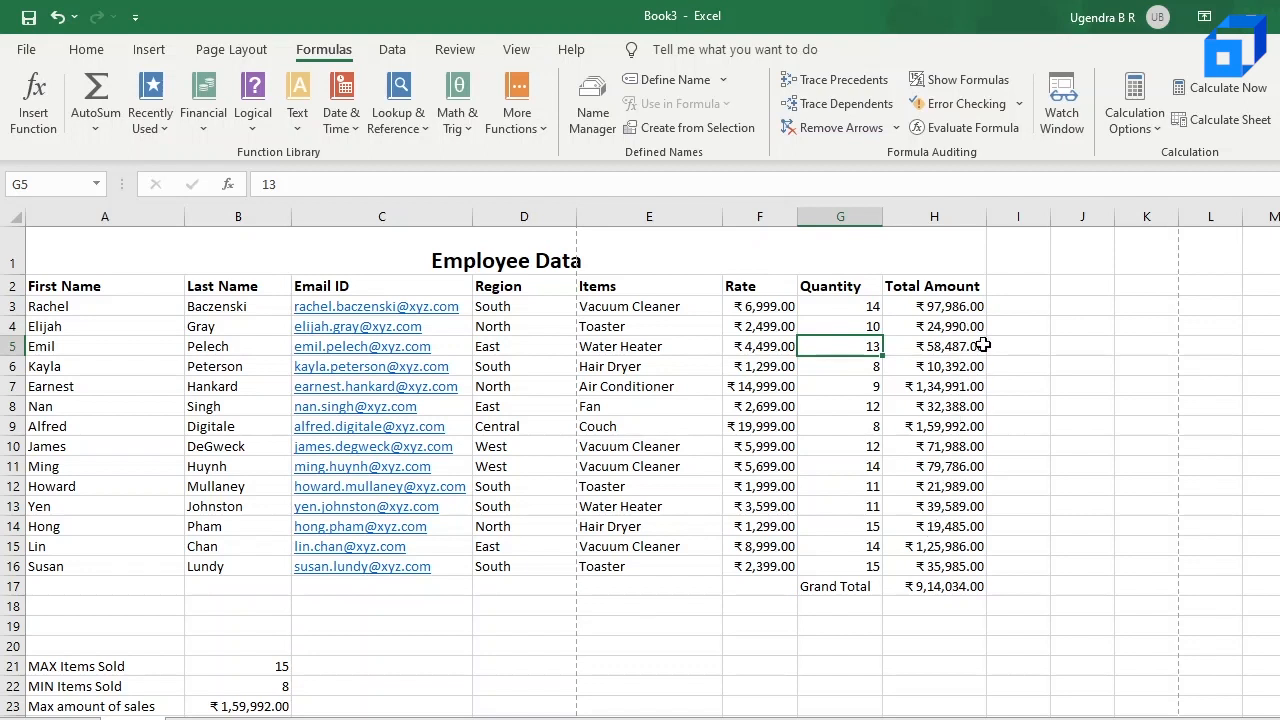
{"action": "left_click", "coordinate": [962, 312]}
{"action": "left_click", "coordinate": [950, 506]}
{"action": "left_click", "coordinate": [950, 566]}
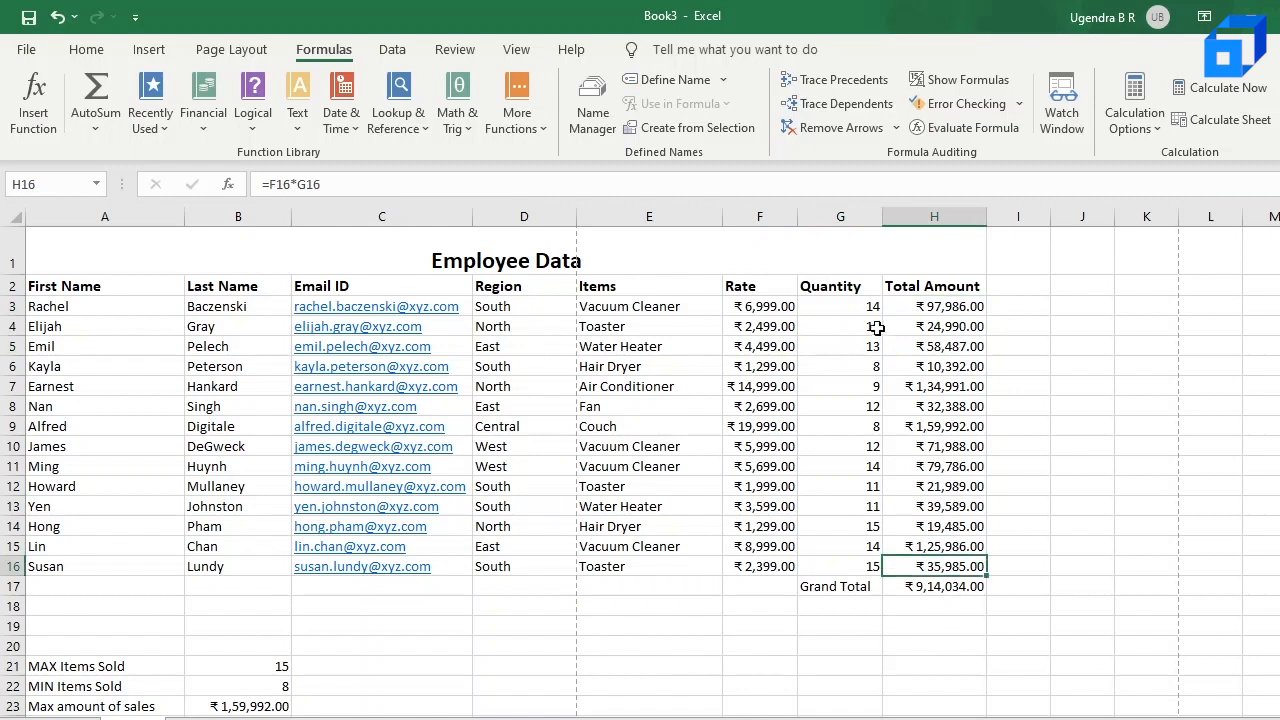
Step: Set the Quantity in G4 back to 9
{"action": "left_click", "coordinate": [864, 328]}
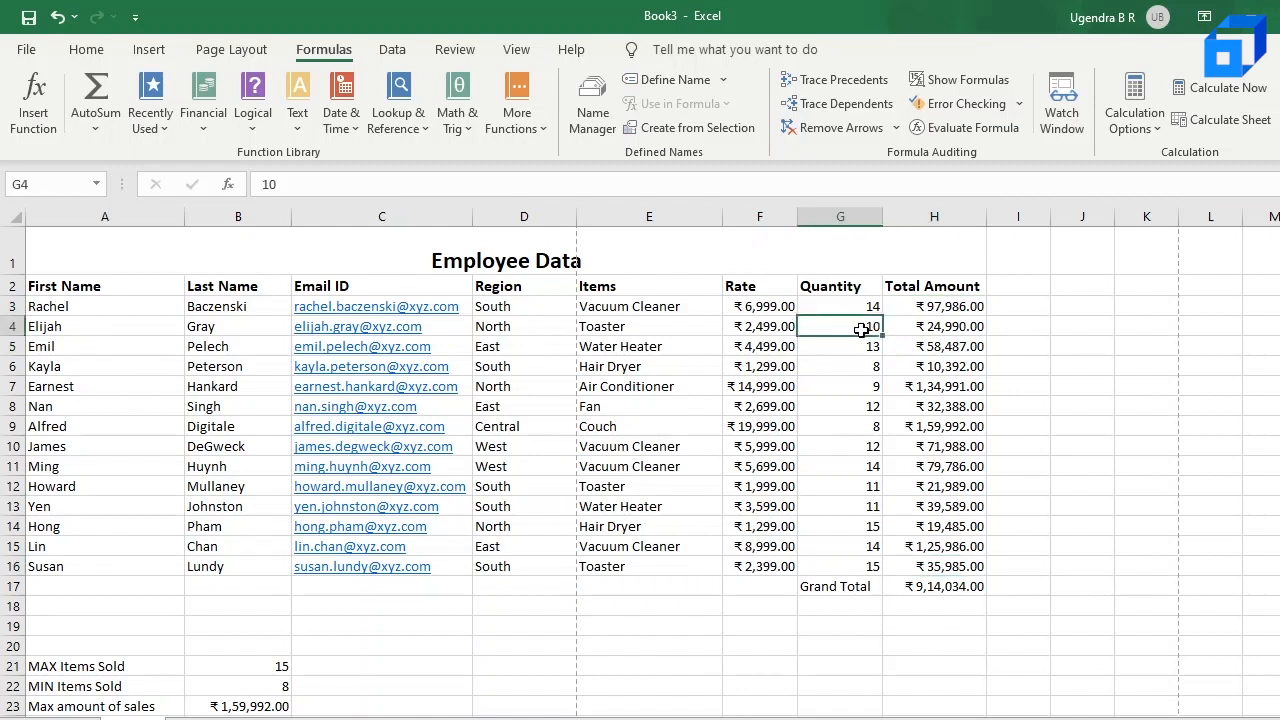
{"action": "type", "text": "9"}
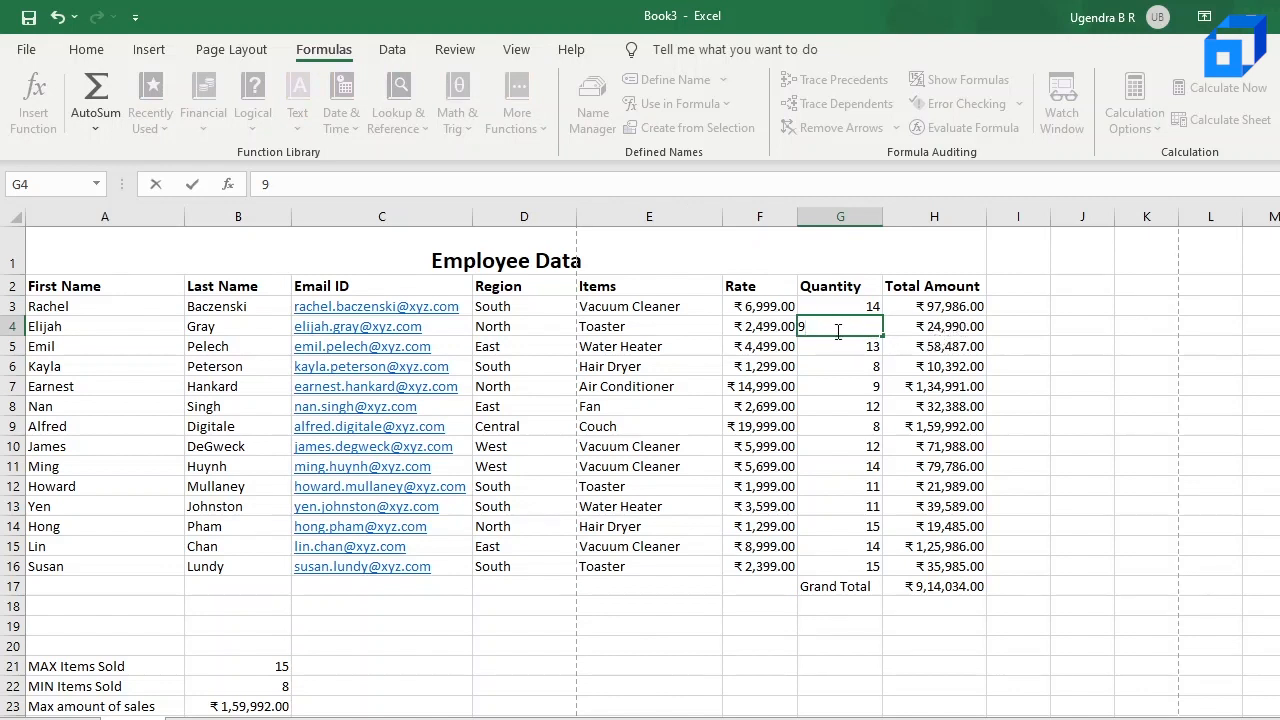
{"action": "key", "text": "Return"}
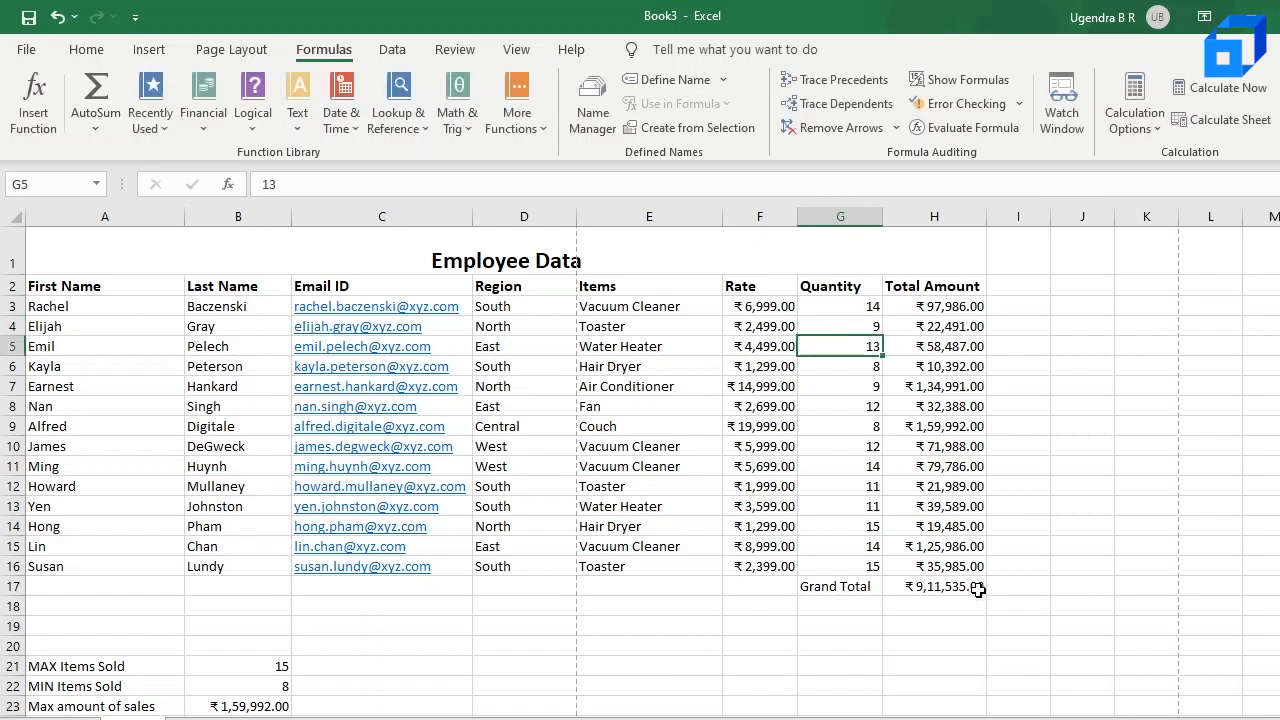
{"action": "scroll", "coordinate": [943, 611], "scroll_direction": "down", "scroll_amount": 1}
{"action": "scroll", "coordinate": [943, 611], "scroll_direction": "up", "scroll_amount": 1}
{"action": "left_click", "coordinate": [640, 625]}
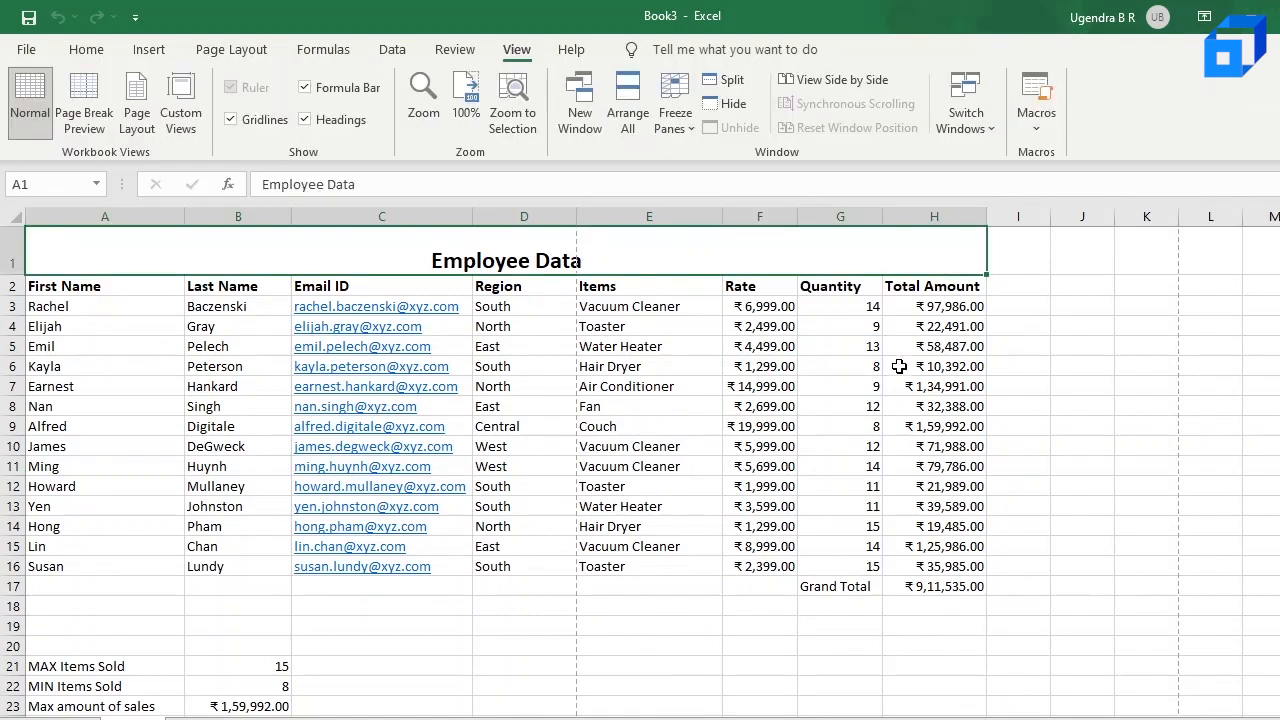
{"action": "left_click_drag", "start_coordinate": [905, 368], "coordinate": [924, 406]}
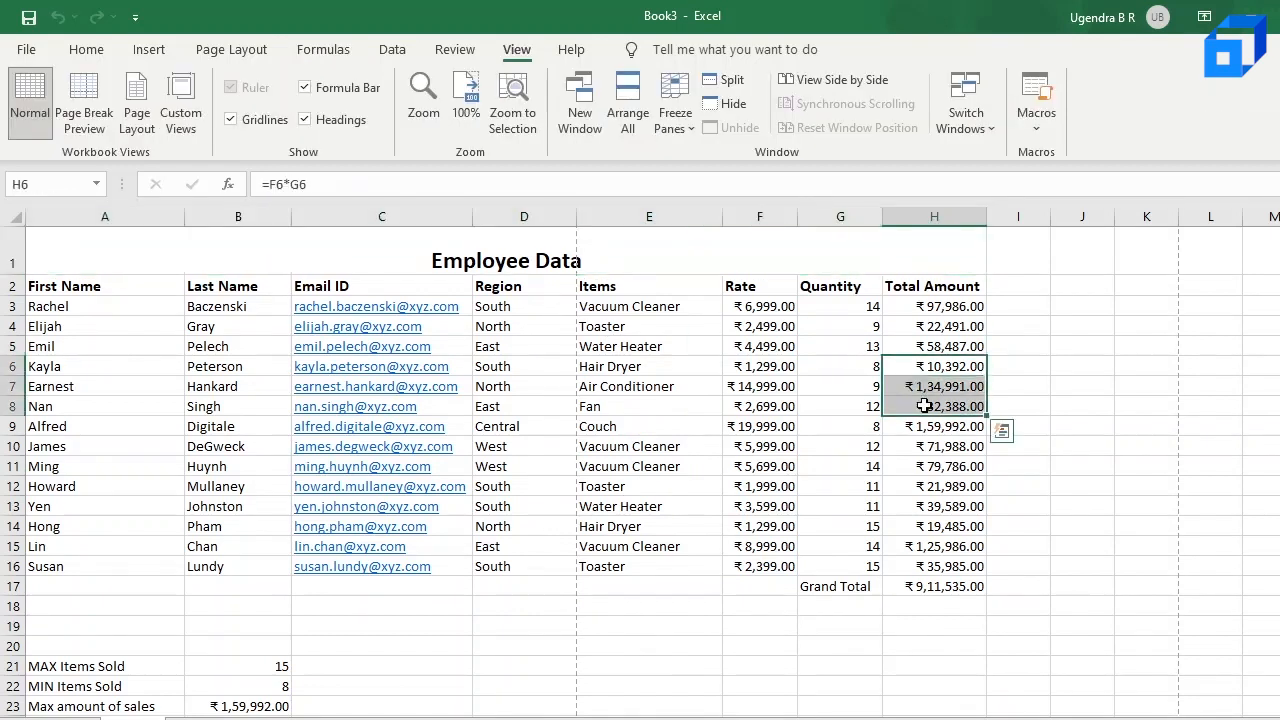
{"action": "left_click", "coordinate": [935, 505]}
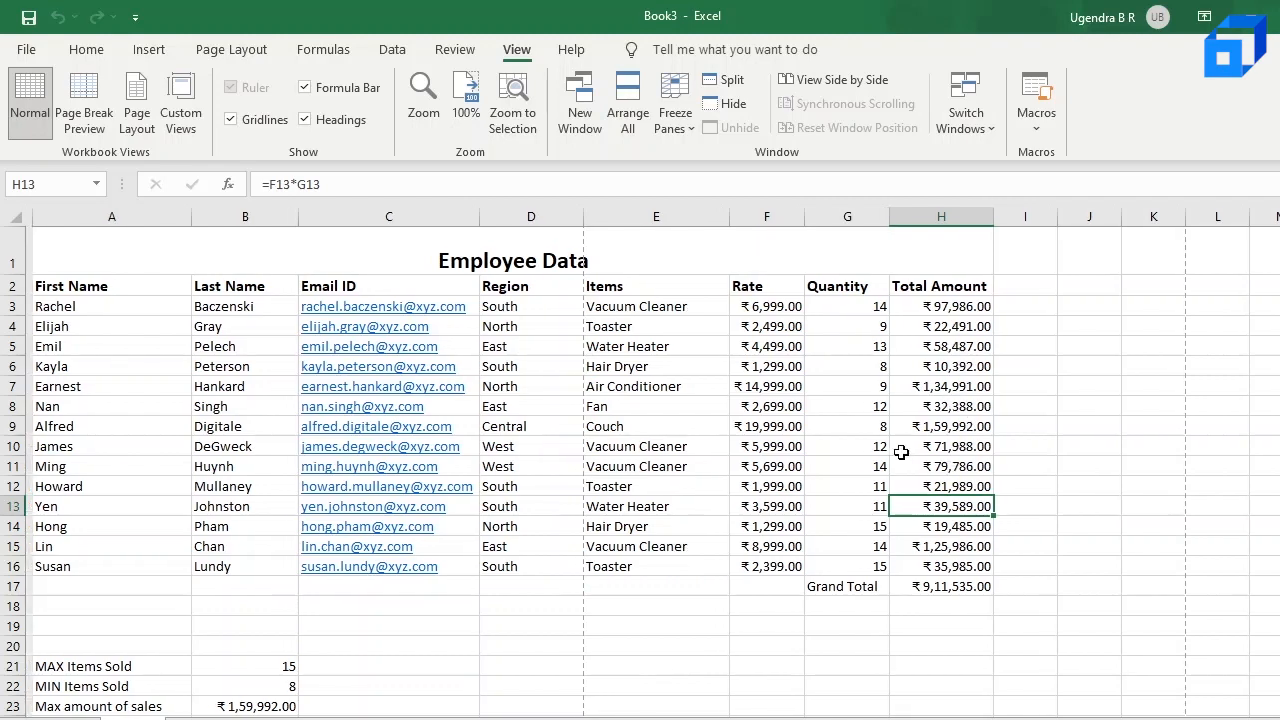
Step: Add the label Average amount of sales in A25 below the MIN Amount of Sales label
{"action": "scroll", "coordinate": [864, 455], "scroll_direction": "down", "scroll_amount": 3}
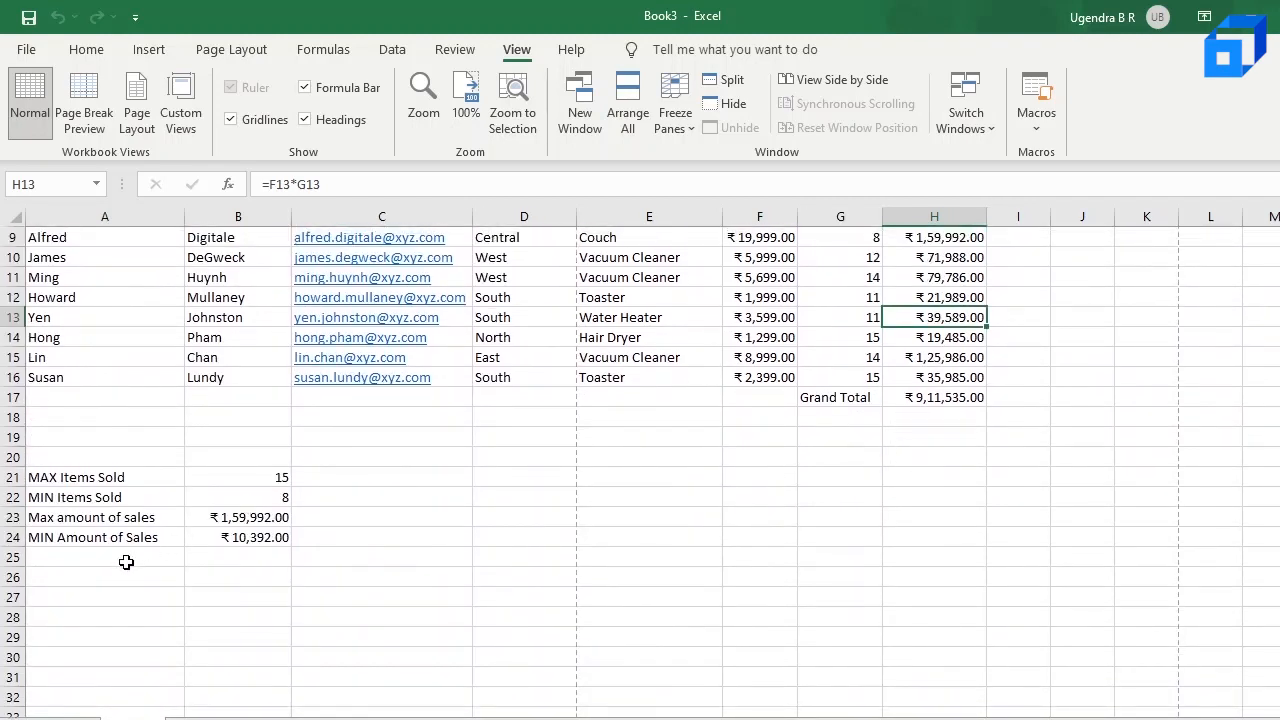
{"action": "left_click", "coordinate": [126, 562]}
{"action": "type", "text": "Av"}
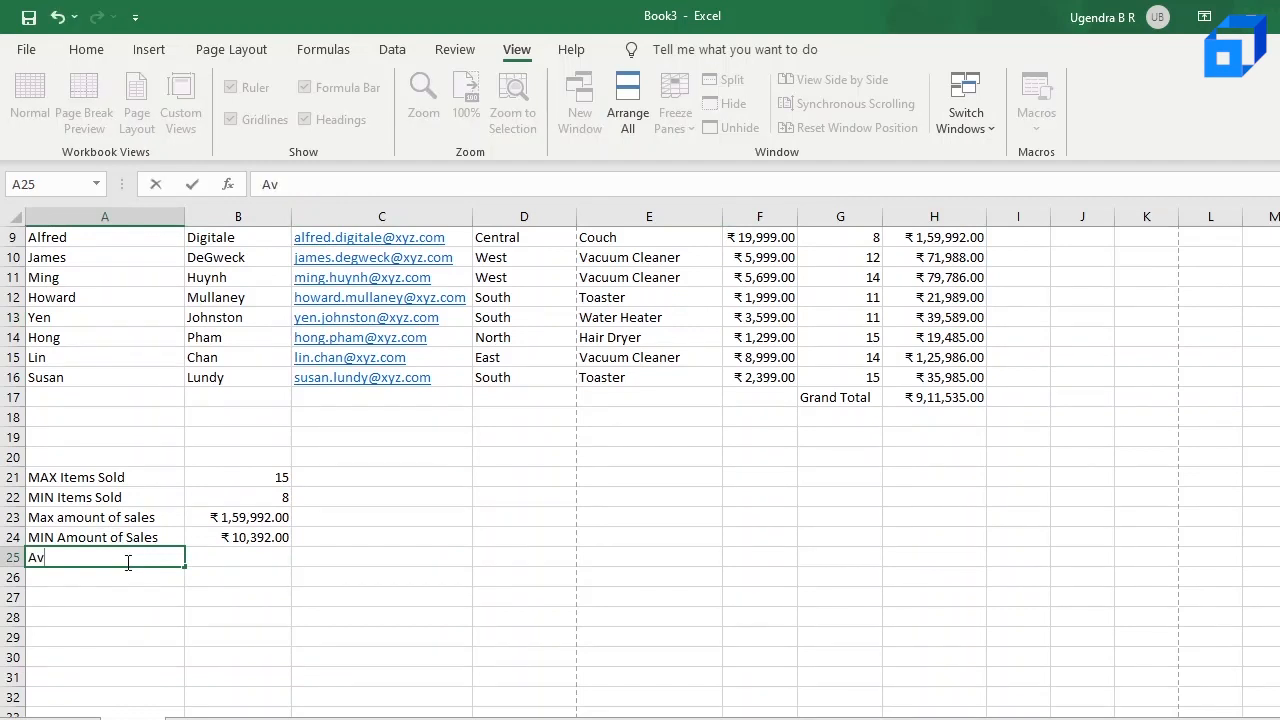
{"action": "type", "text": "erage amount of sales"}
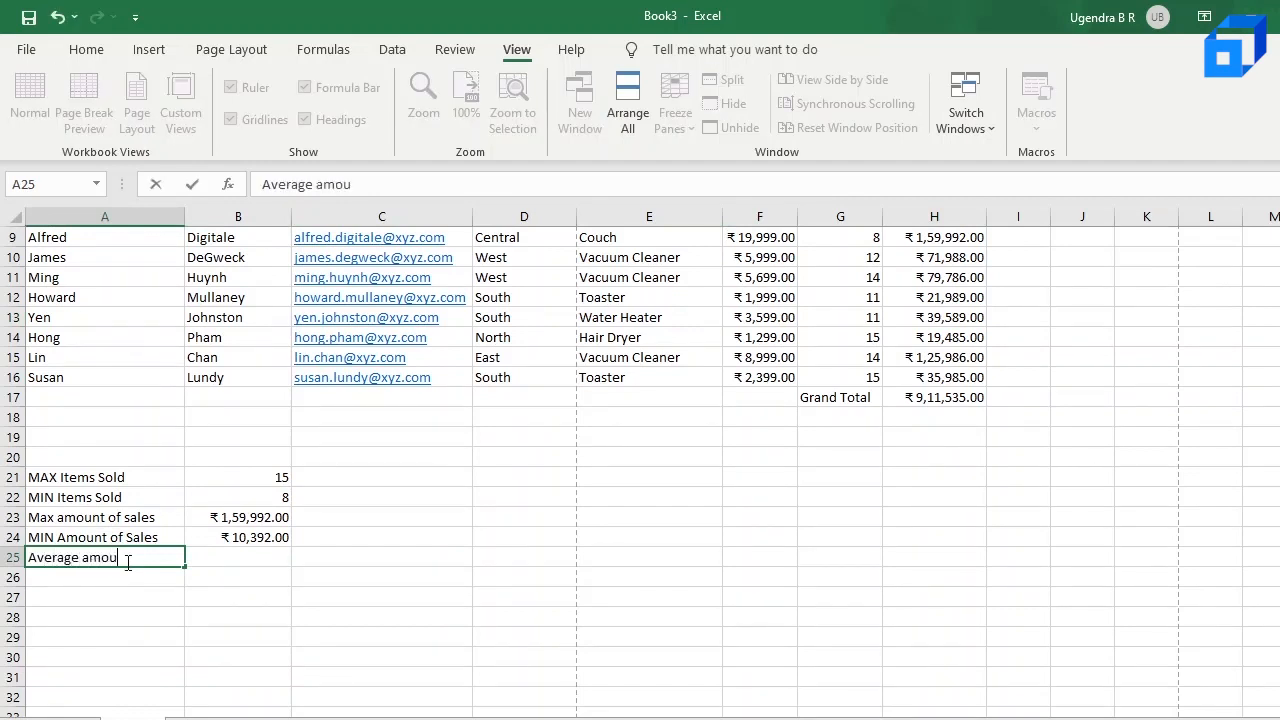
Step: Enter the formula =AVERAGE(H3:H16) in B25 beside the Average amount of sales label
{"action": "left_click", "coordinate": [240, 557]}
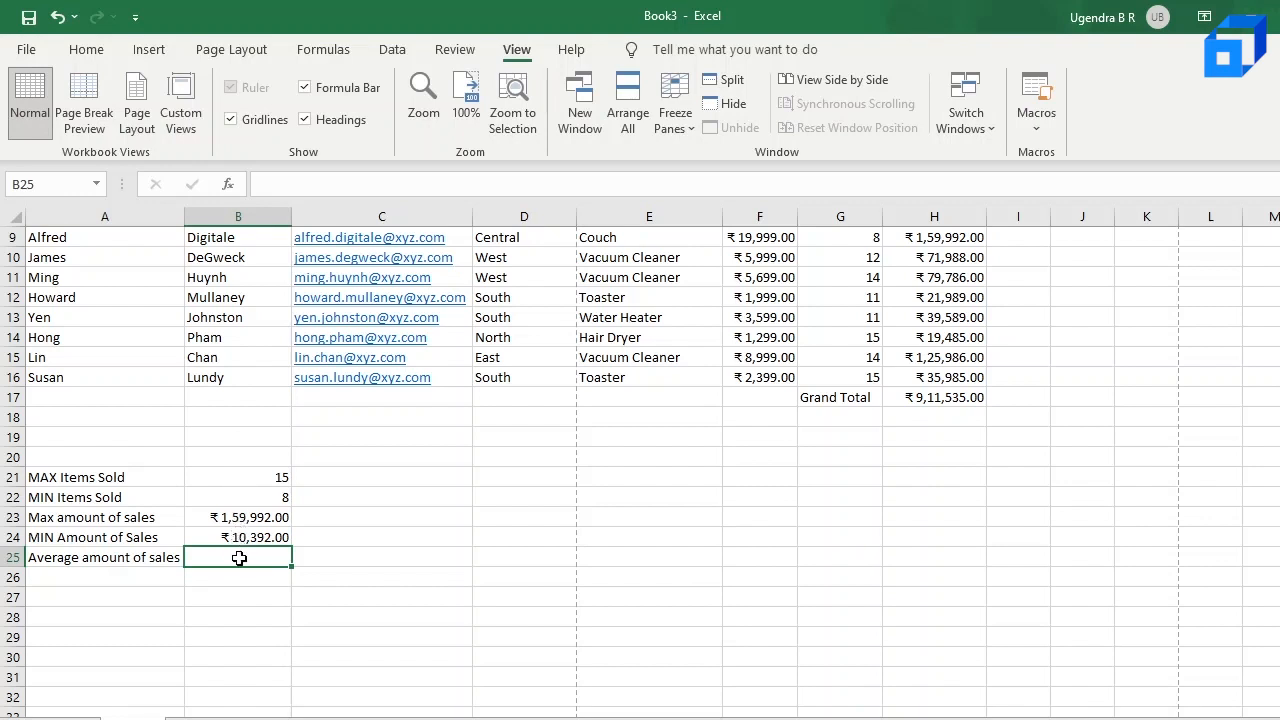
{"action": "type", "text": "=A"}
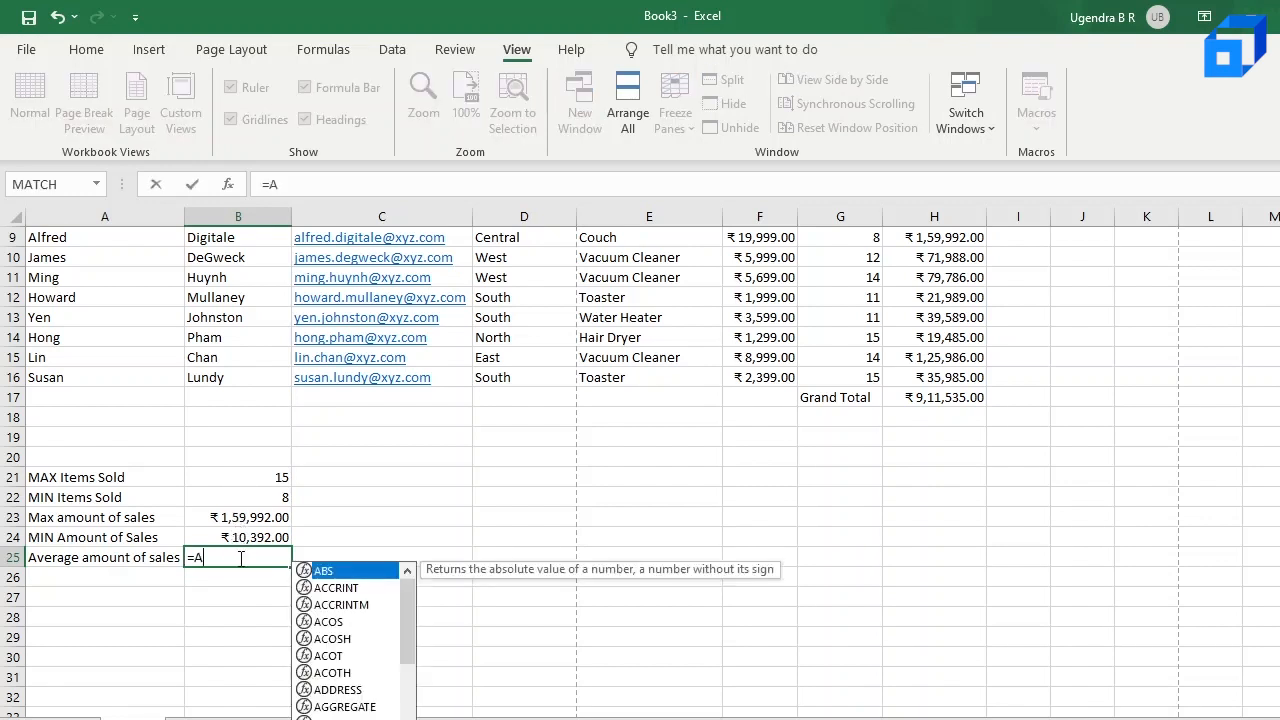
{"action": "type", "text": "V"}
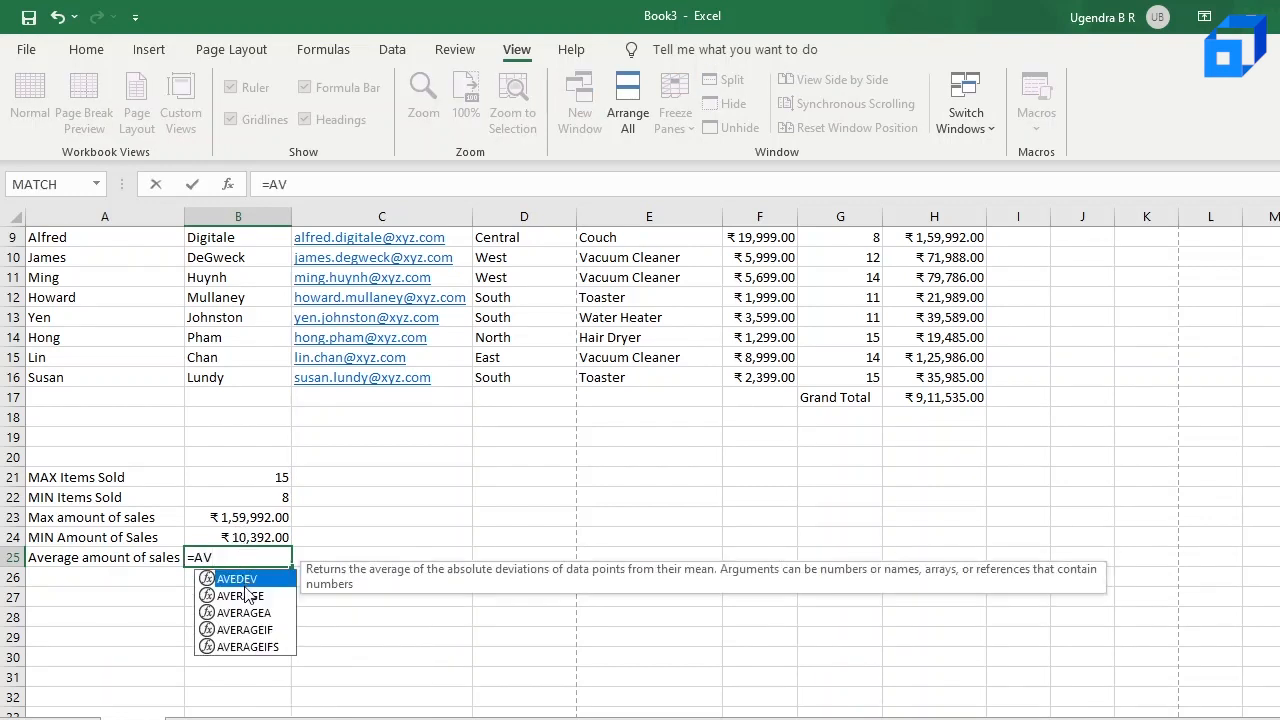
{"action": "left_click", "coordinate": [243, 598]}
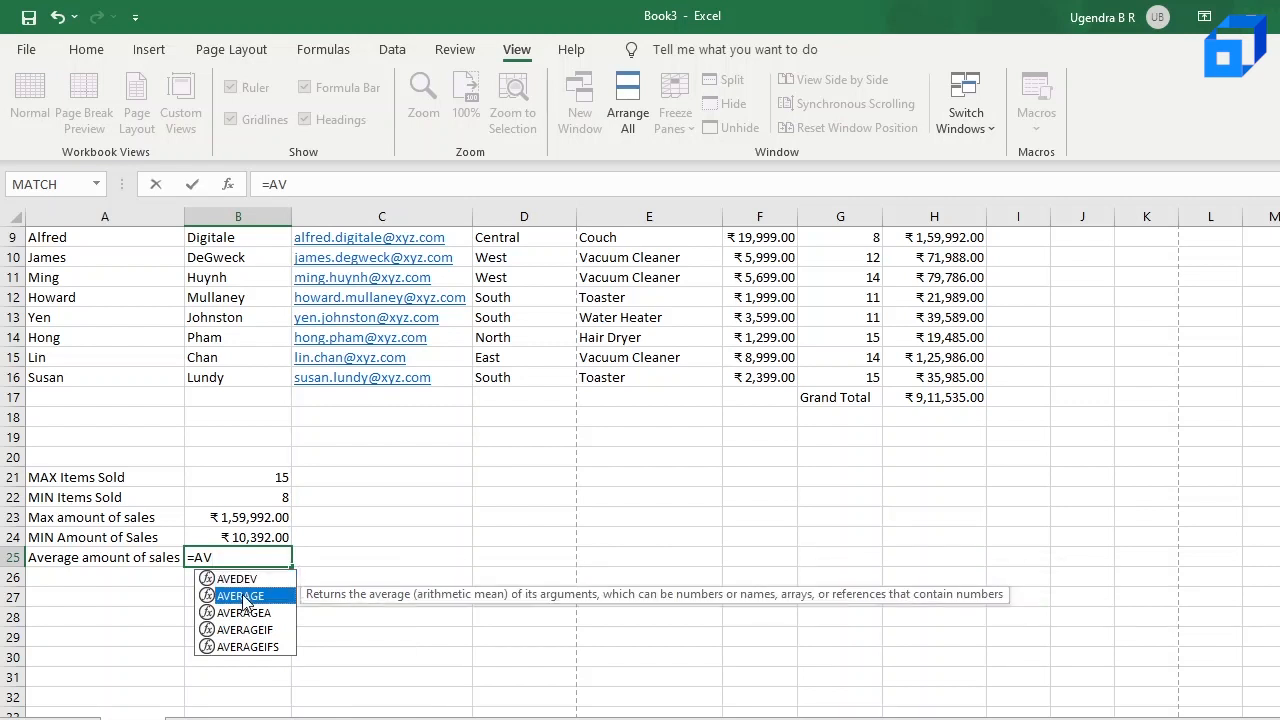
{"action": "double_click", "coordinate": [243, 598]}
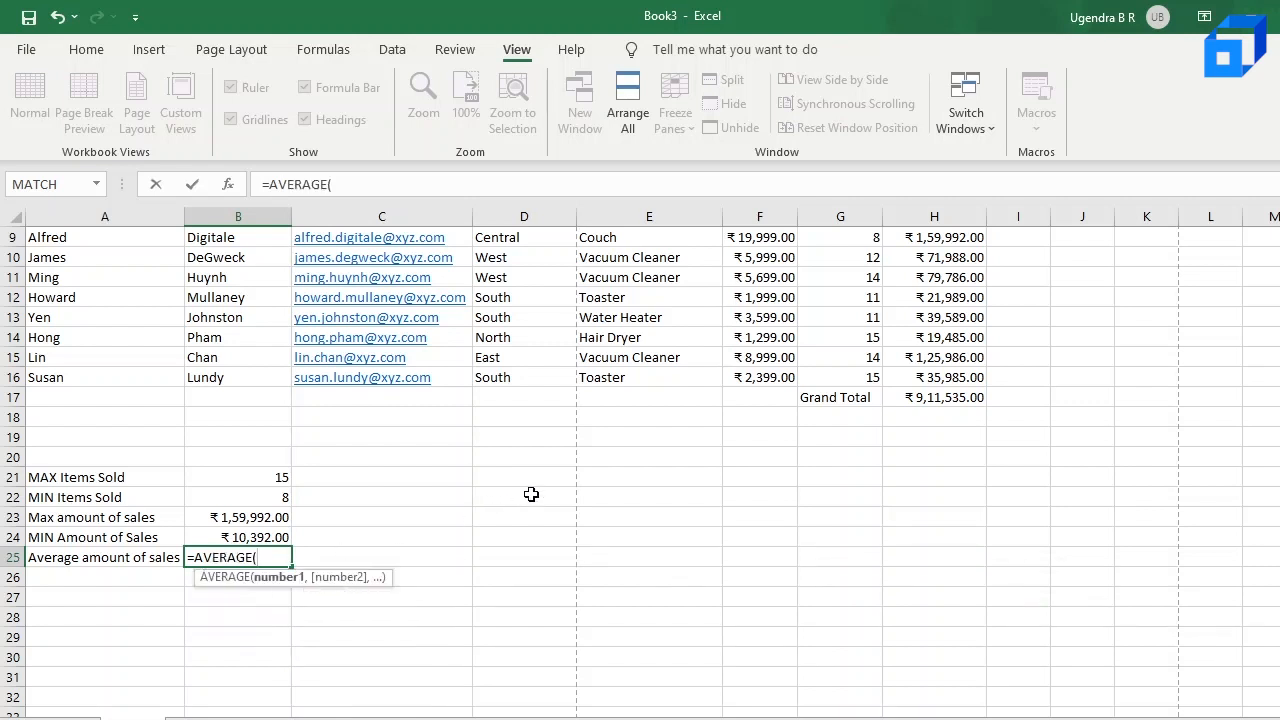
{"action": "scroll", "coordinate": [563, 489], "scroll_direction": "up", "scroll_amount": 3}
{"action": "left_click", "coordinate": [963, 310]}
{"action": "left_click_drag", "start_coordinate": [963, 310], "coordinate": [963, 560]}
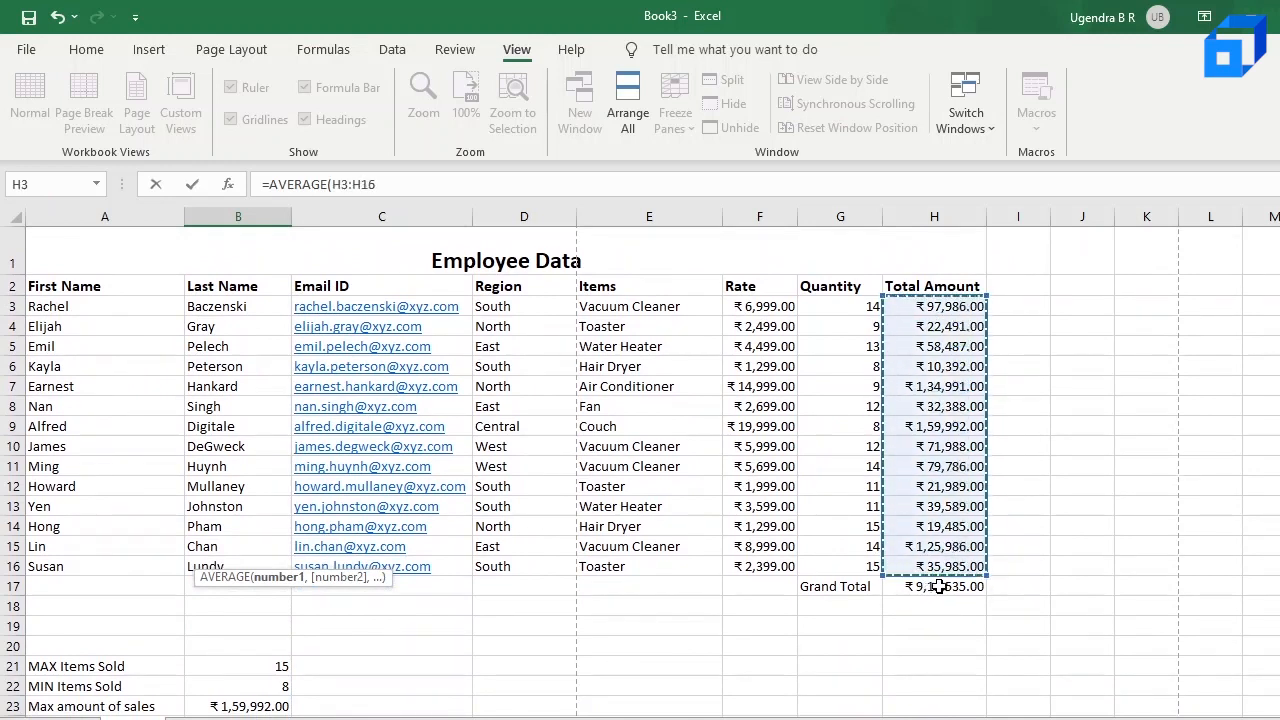
{"action": "scroll", "coordinate": [944, 593], "scroll_direction": "down", "scroll_amount": 2}
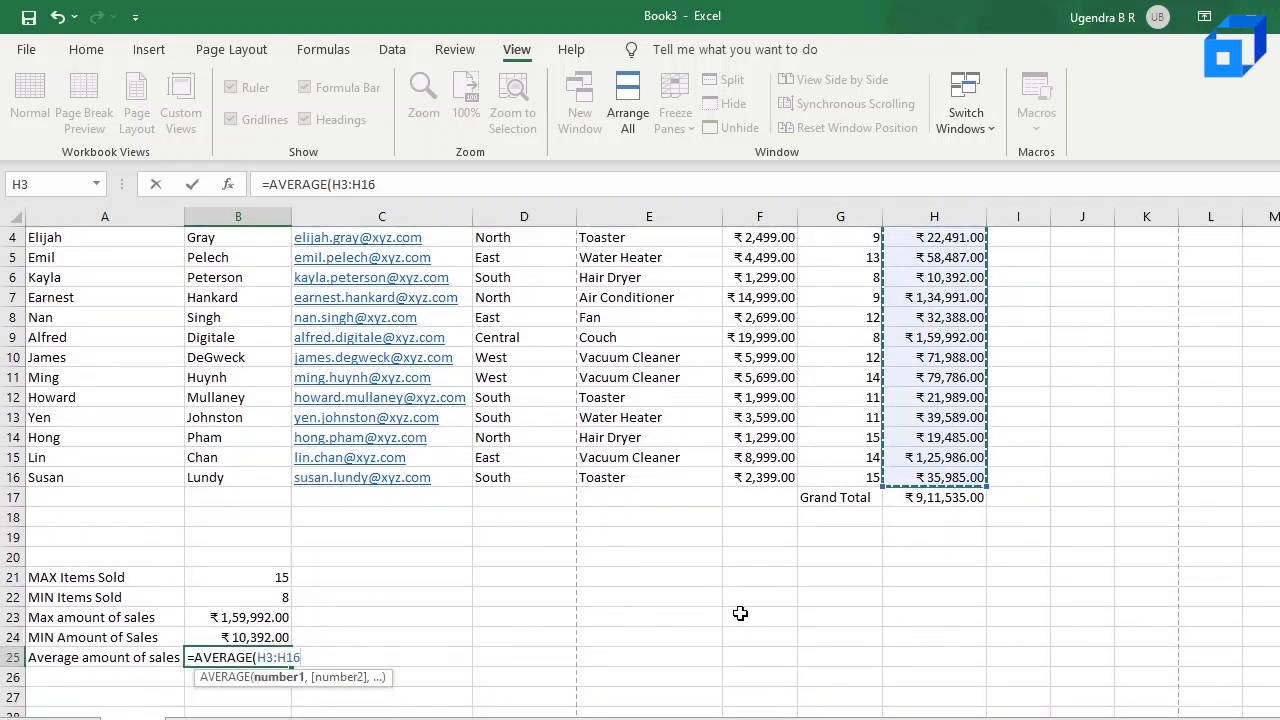
{"action": "type", "text": ")"}
{"action": "key", "text": "Return"}
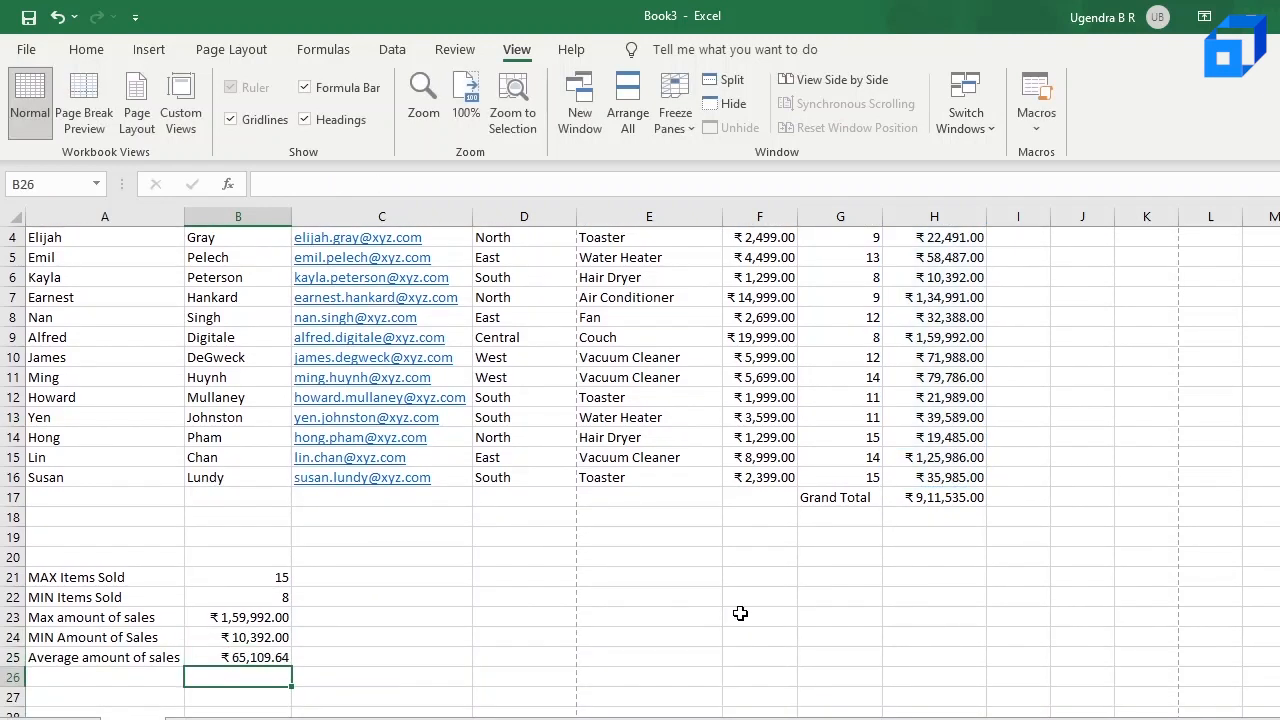
Step: Increase the average in B25 to three decimal places and reduce it back to two
{"action": "left_click", "coordinate": [273, 657]}
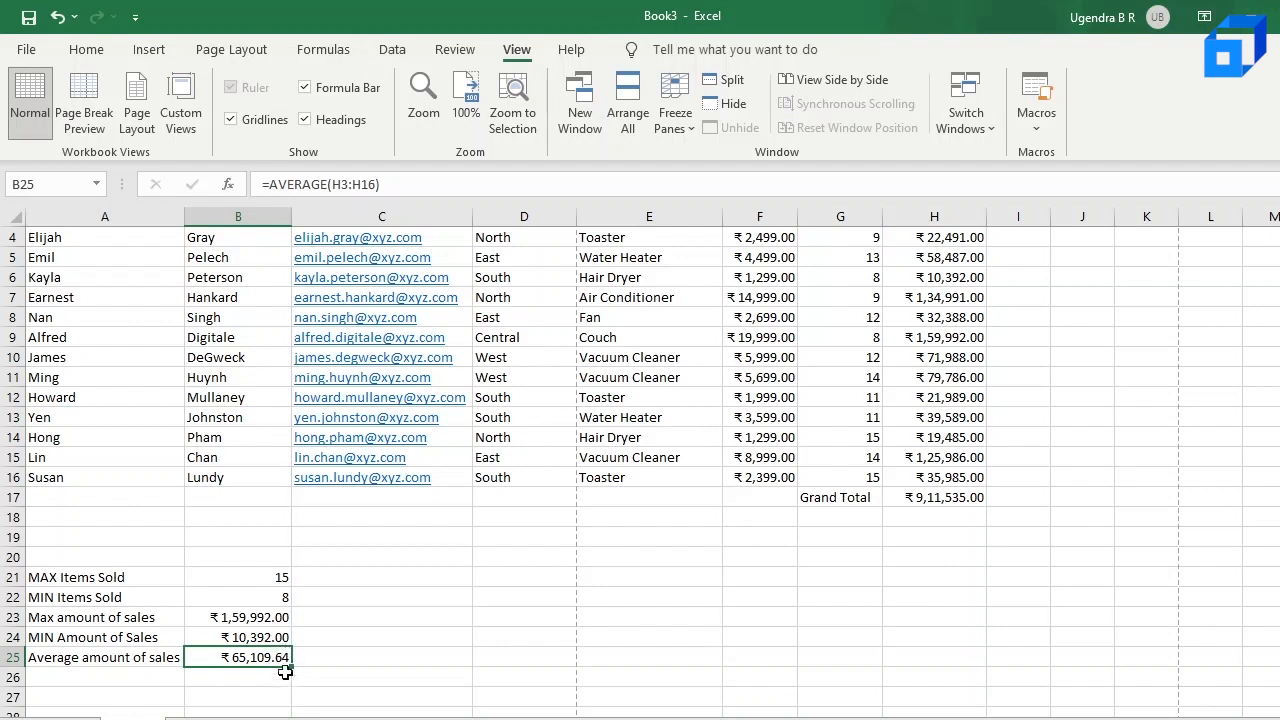
{"action": "scroll", "coordinate": [281, 659], "scroll_direction": "down", "scroll_amount": 1}
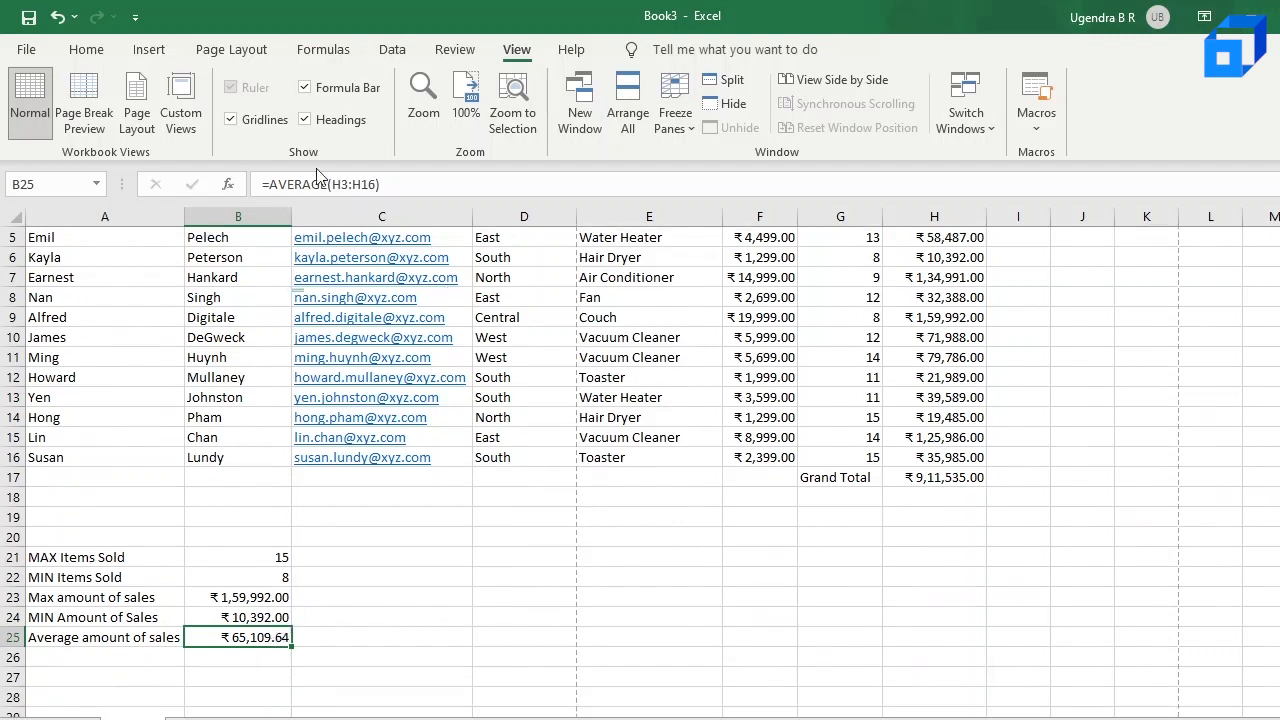
{"action": "left_click", "coordinate": [89, 55]}
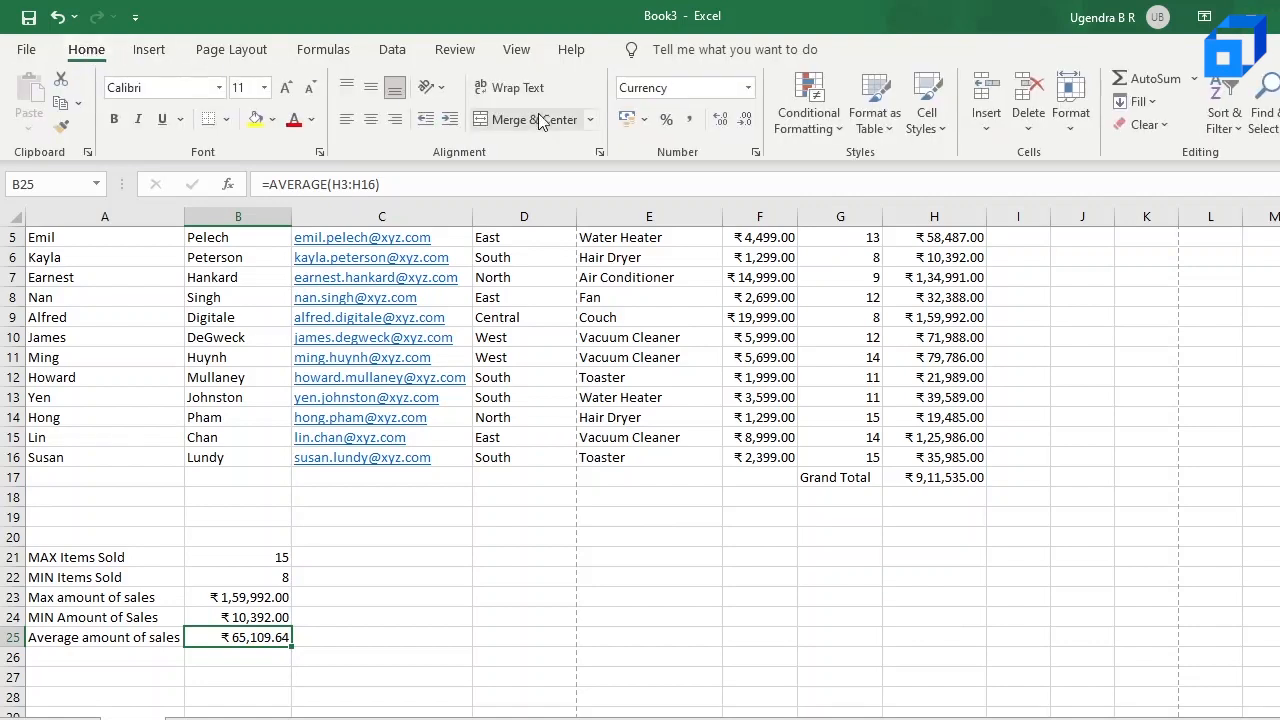
{"action": "left_click", "coordinate": [724, 120]}
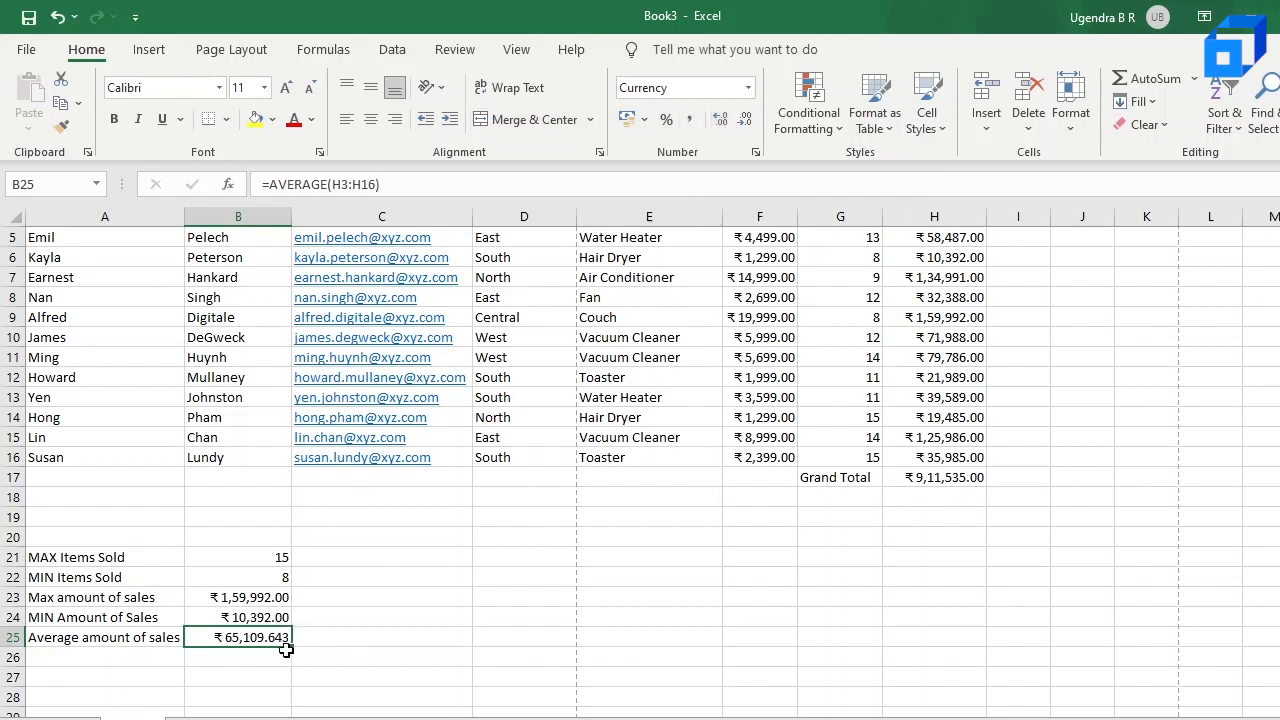
{"action": "left_click", "coordinate": [745, 122]}
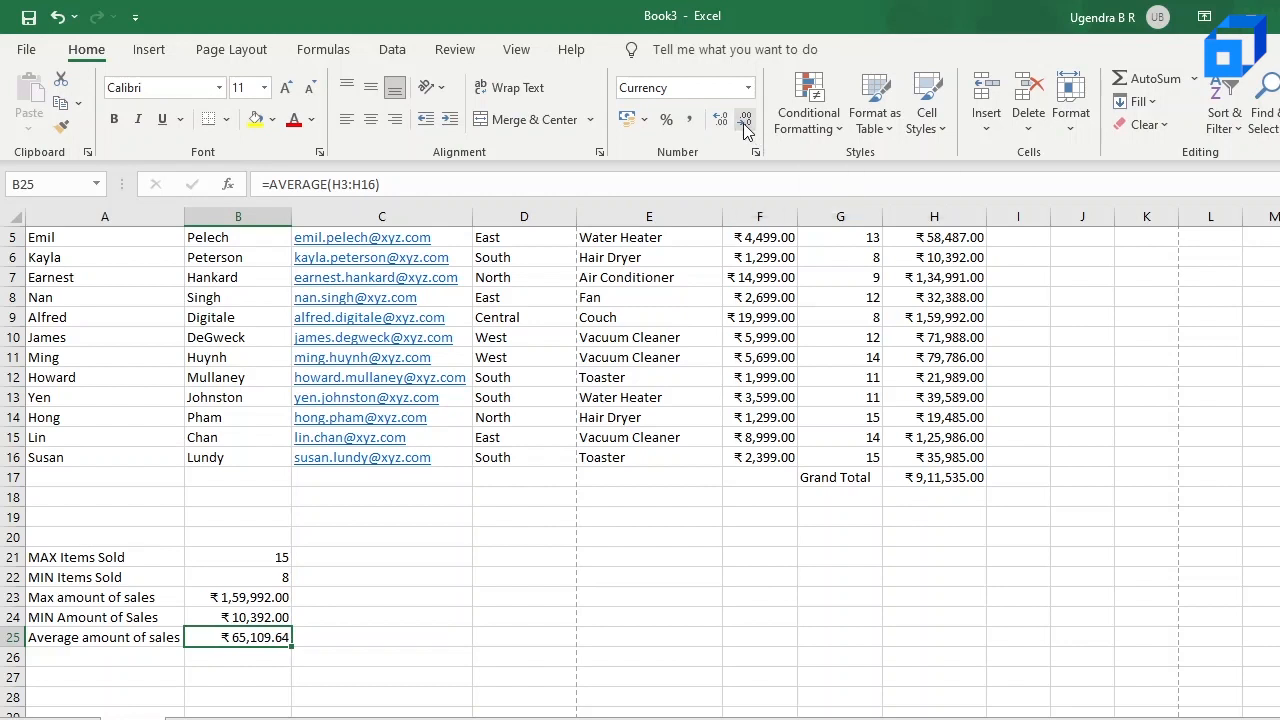
{"action": "left_click", "coordinate": [405, 640]}
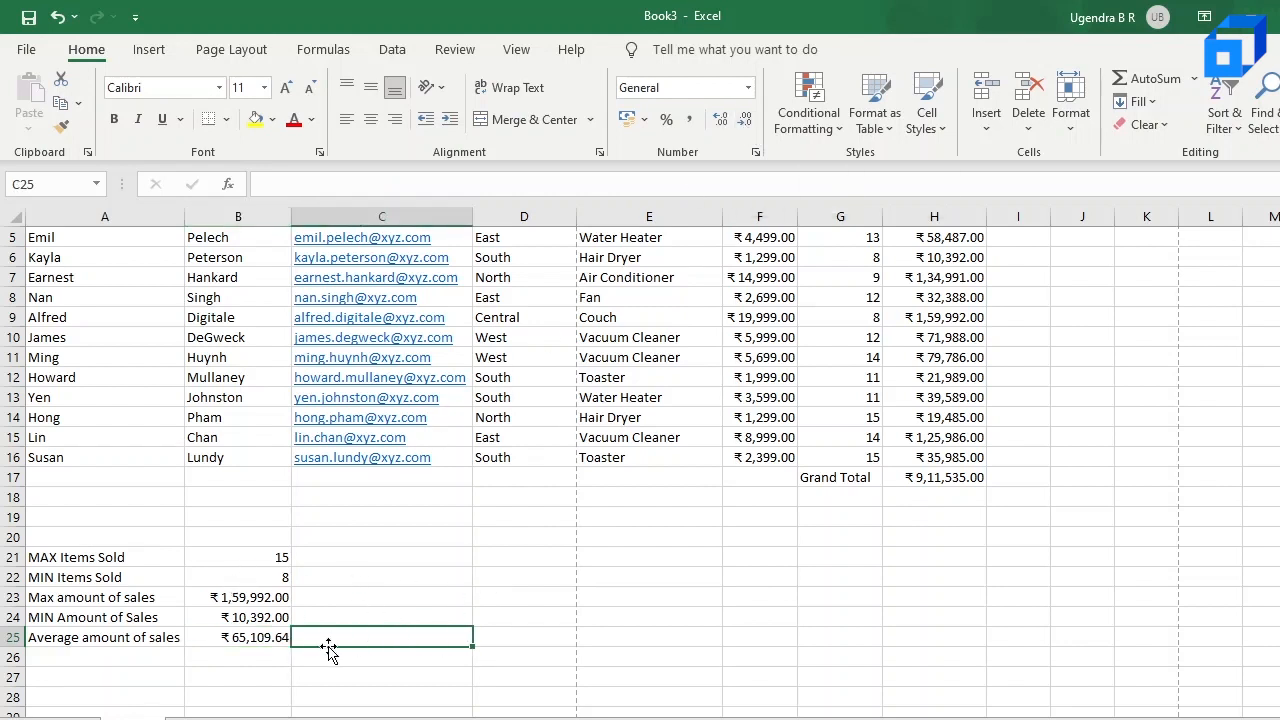
Step: Preview the recommended Pie and Clustered Column charts for the summary values, and close the chart dialog without inserting one
{"action": "scroll", "coordinate": [571, 554], "scroll_direction": "up", "scroll_amount": 2}
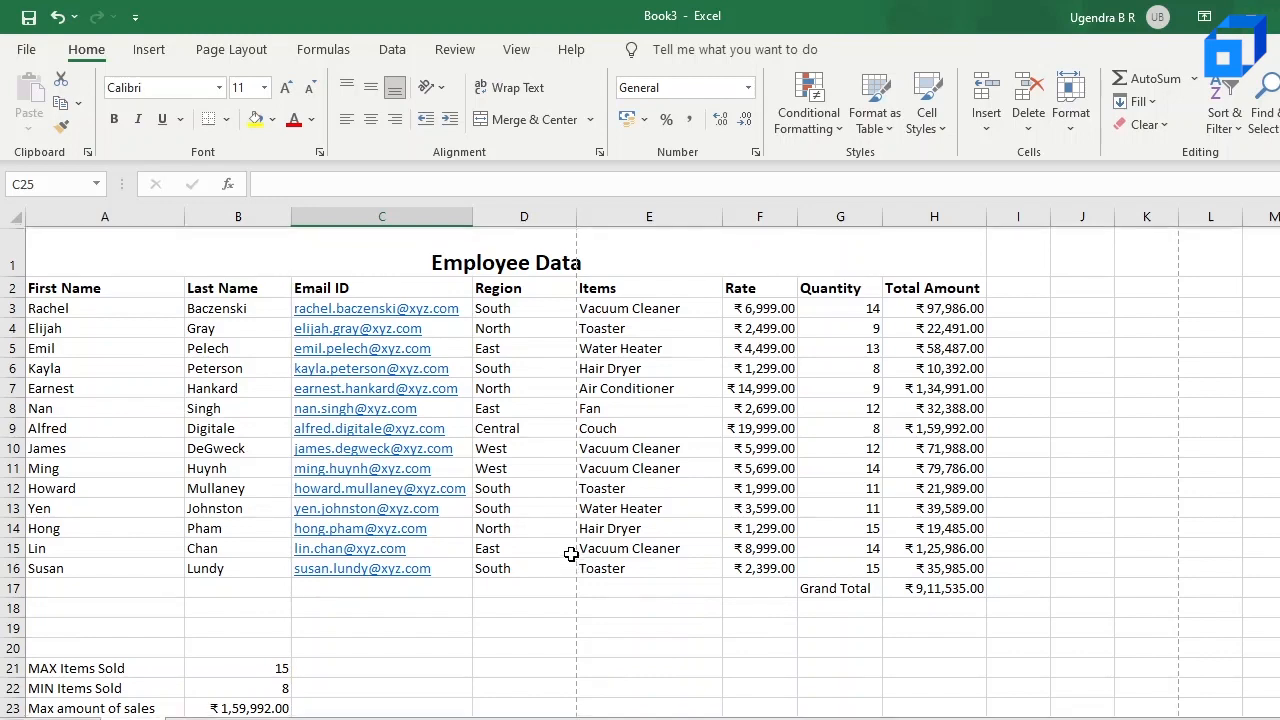
{"action": "scroll", "coordinate": [840, 454], "scroll_direction": "down", "scroll_amount": 1, "text": "ctrl"}
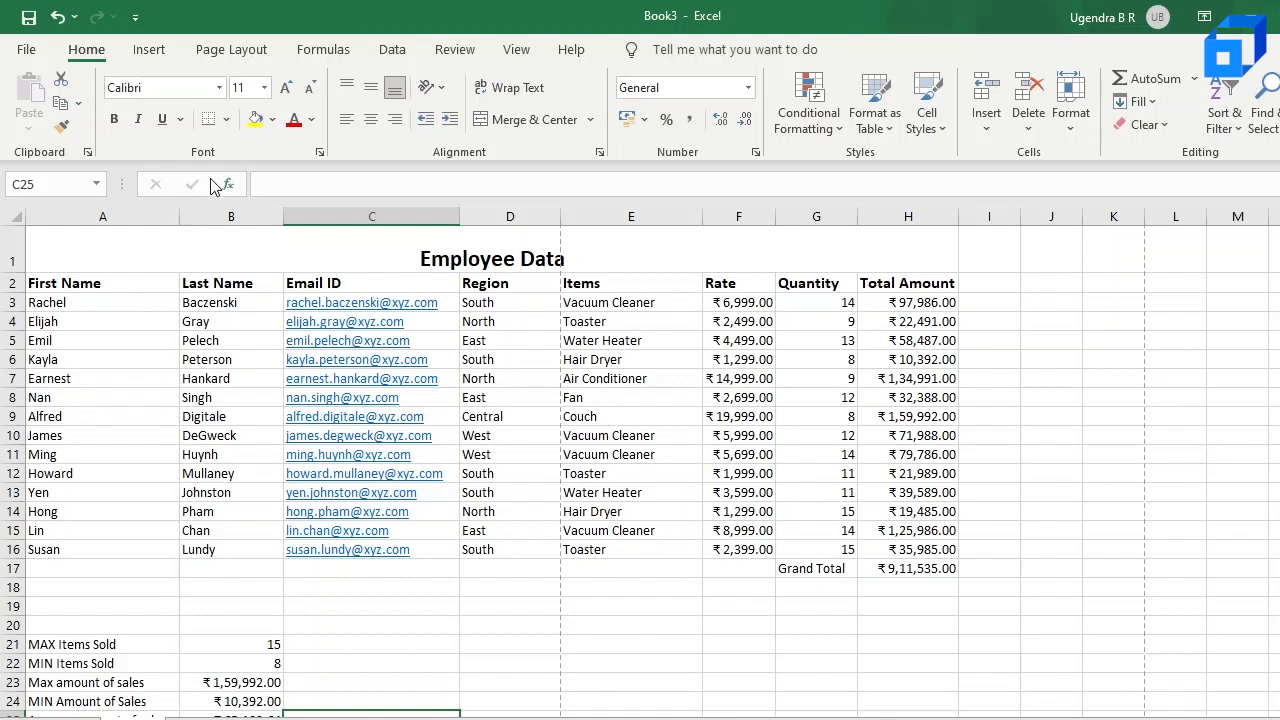
{"action": "left_click", "coordinate": [155, 52]}
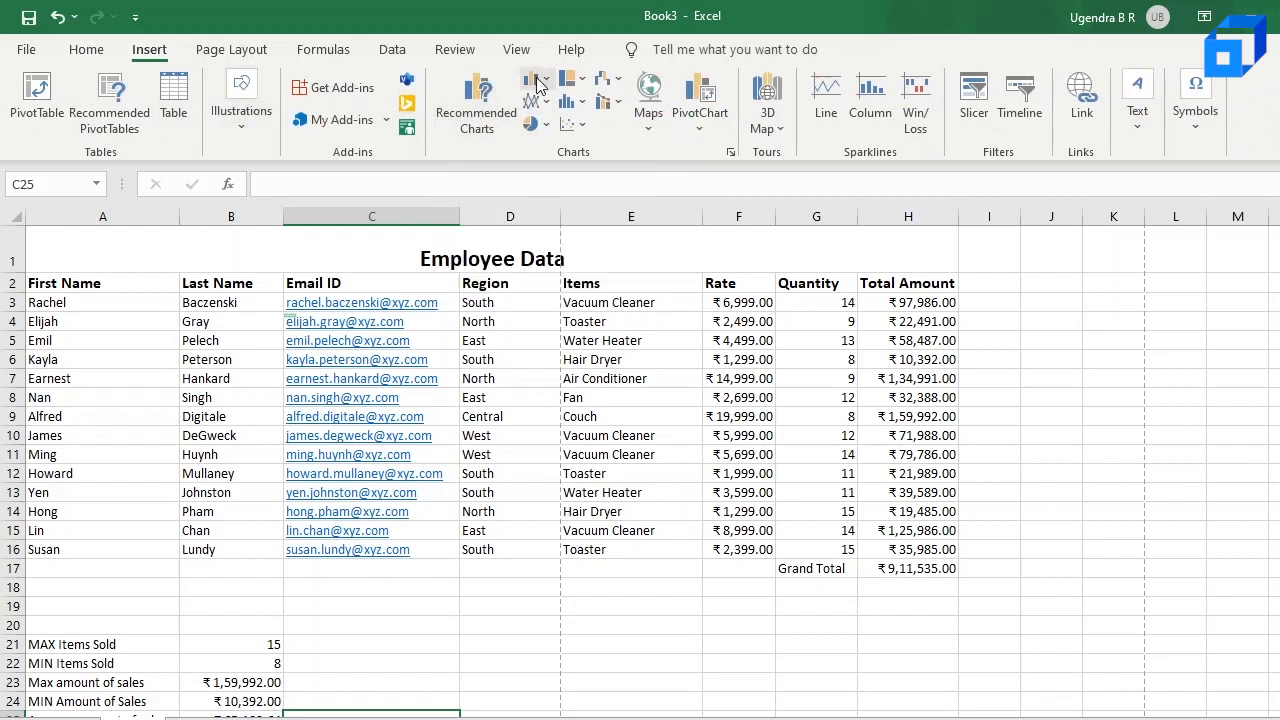
{"action": "left_click", "coordinate": [476, 115]}
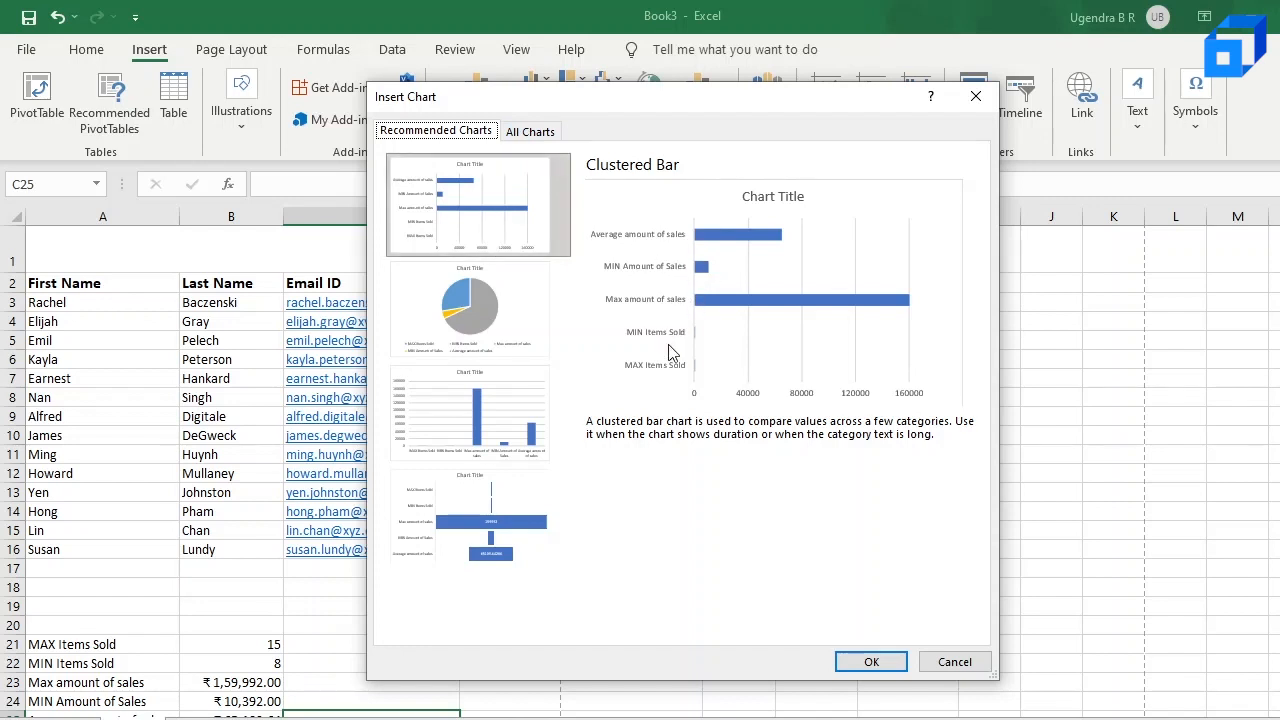
{"action": "left_click", "coordinate": [452, 298]}
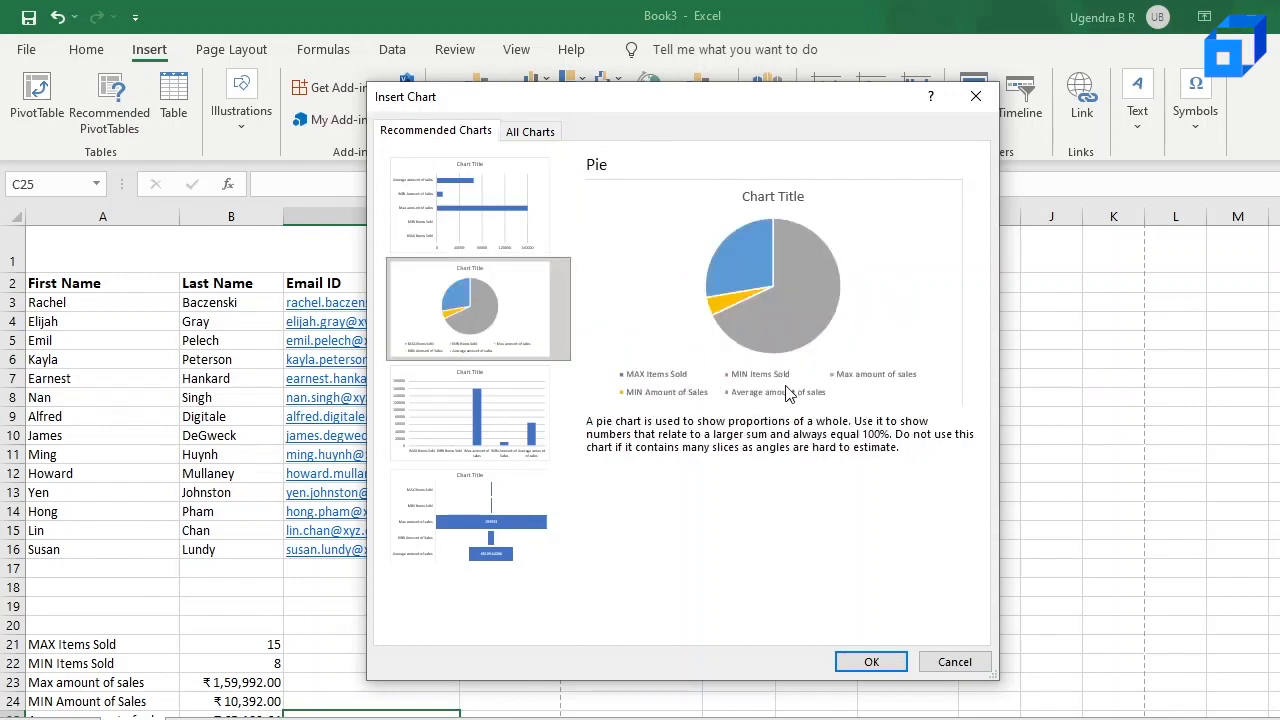
{"action": "left_click", "coordinate": [488, 431]}
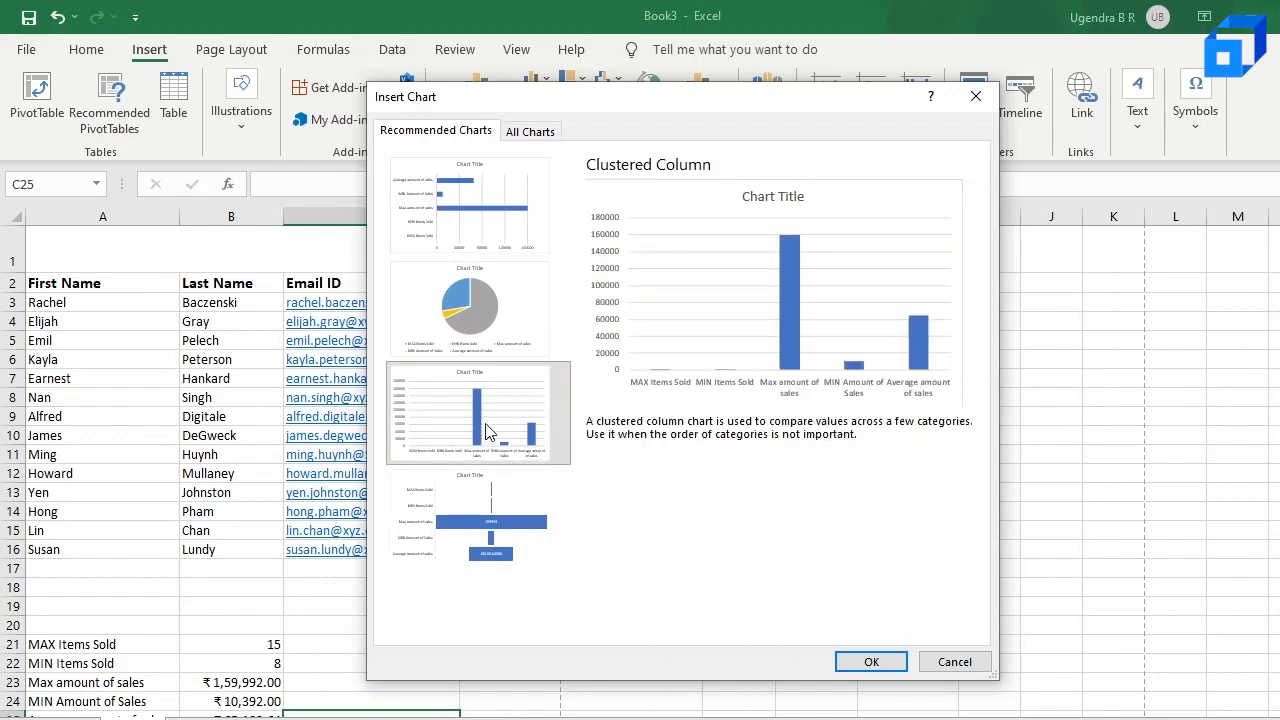
{"action": "left_click", "coordinate": [975, 96]}
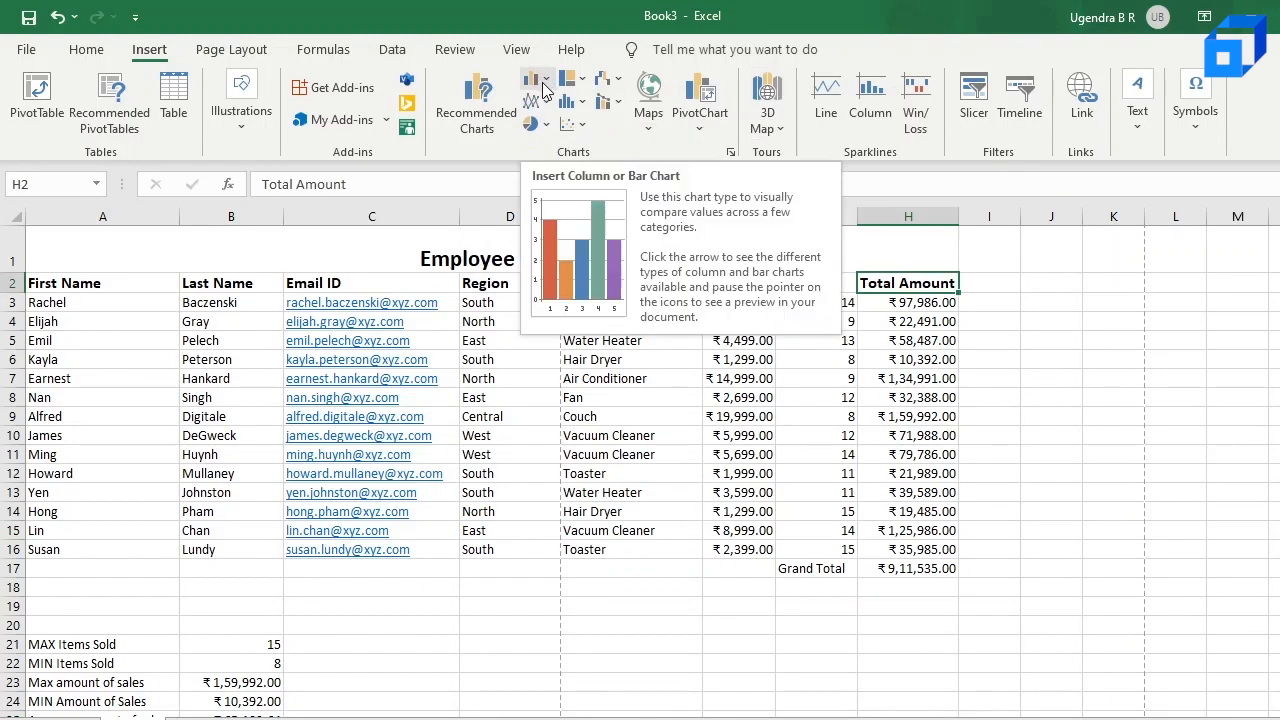
Step: Insert a 2-D Clustered Bar chart of the Employee Data table
{"action": "left_click", "coordinate": [544, 82]}
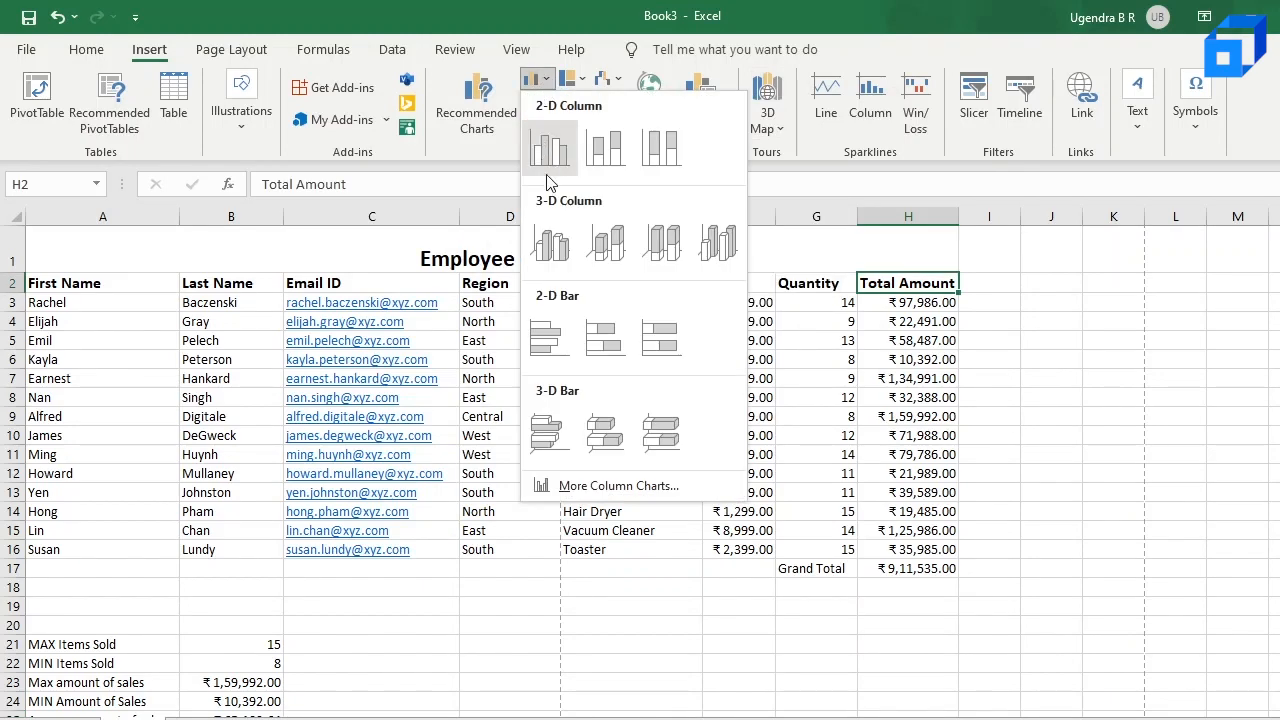
{"action": "left_click", "coordinate": [553, 341]}
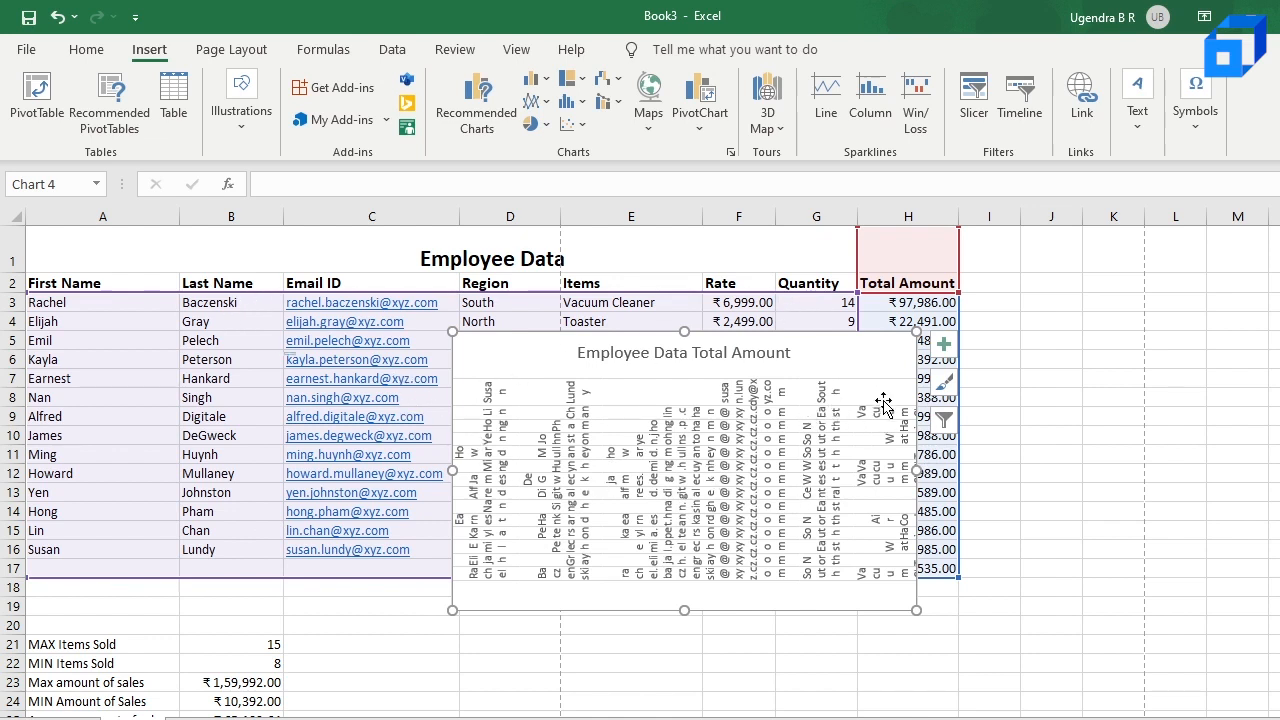
Step: Set the bar chart's category names to Column A only and move the chart clear of the Total Amount column
{"action": "left_click", "coordinate": [943, 421]}
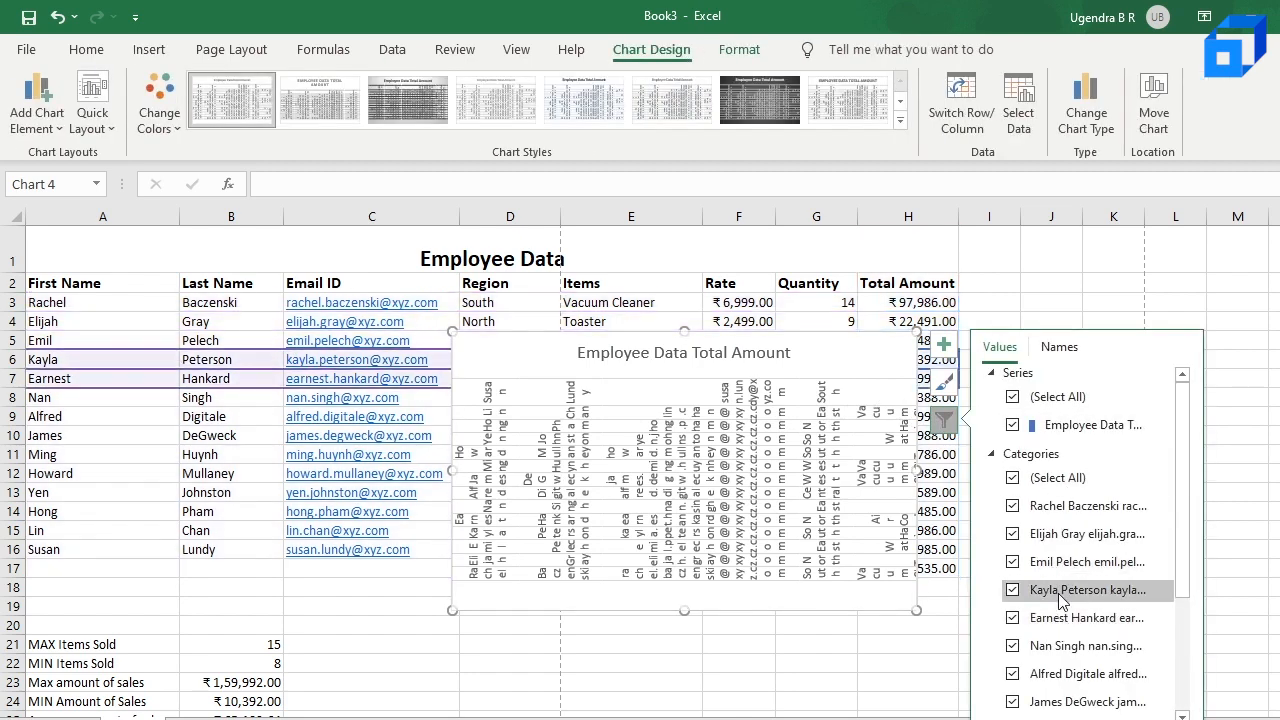
{"action": "left_click", "coordinate": [944, 421]}
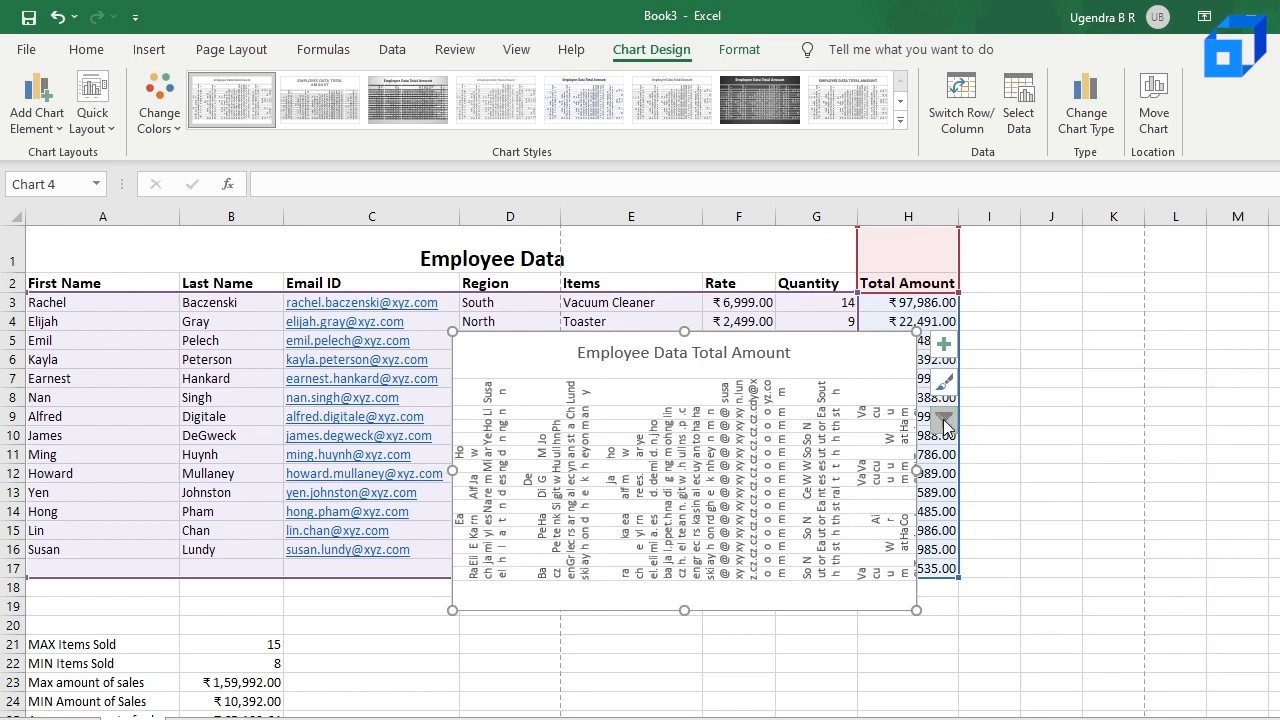
{"action": "left_click", "coordinate": [944, 421]}
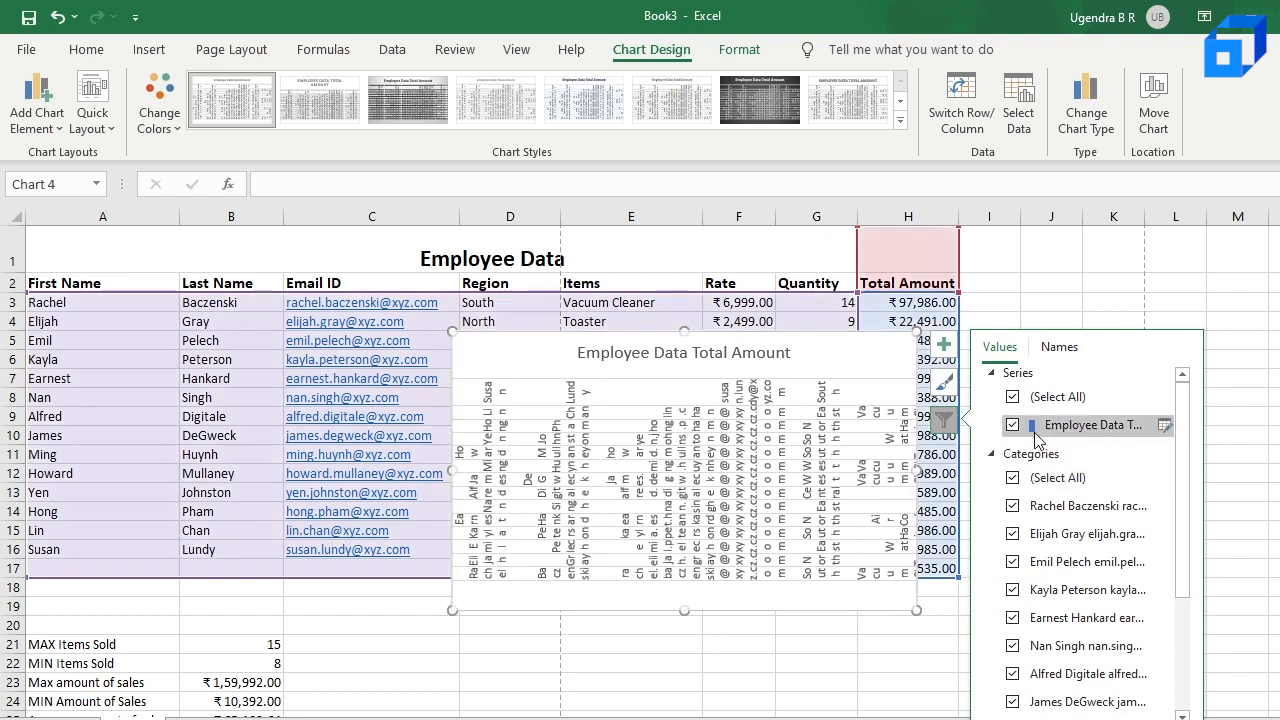
{"action": "left_click", "coordinate": [1060, 347]}
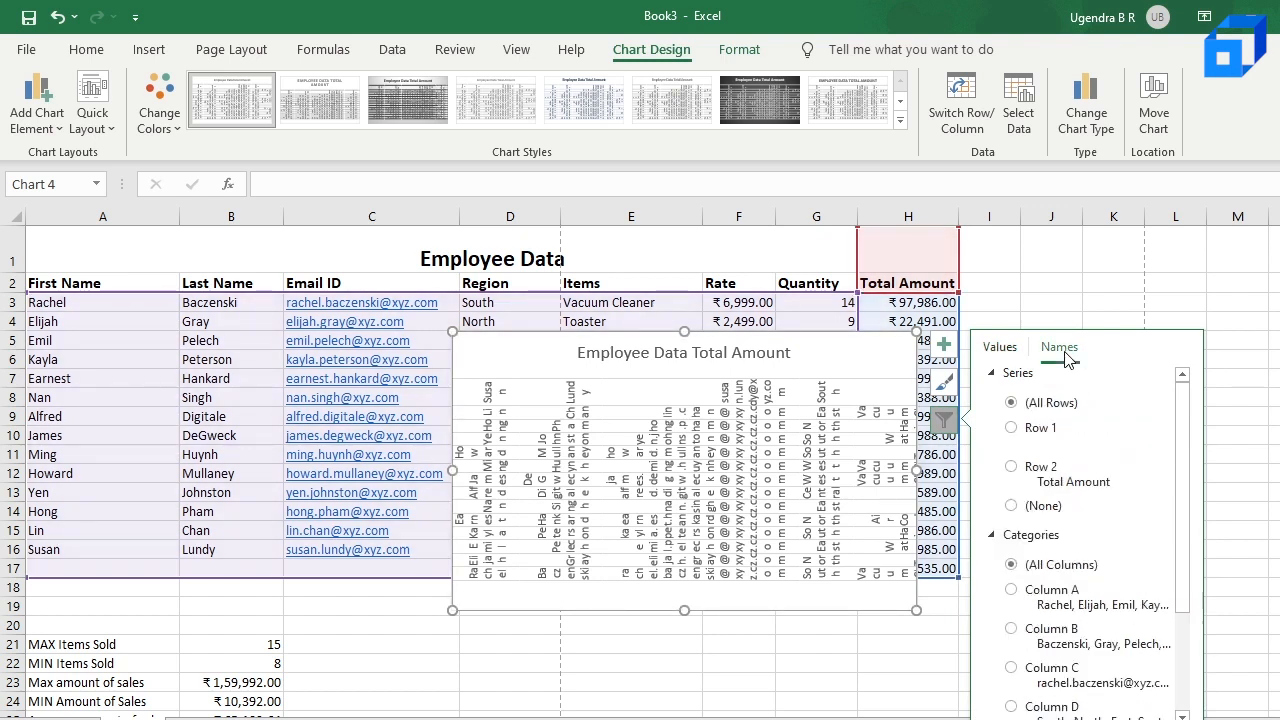
{"action": "left_click", "coordinate": [1012, 592]}
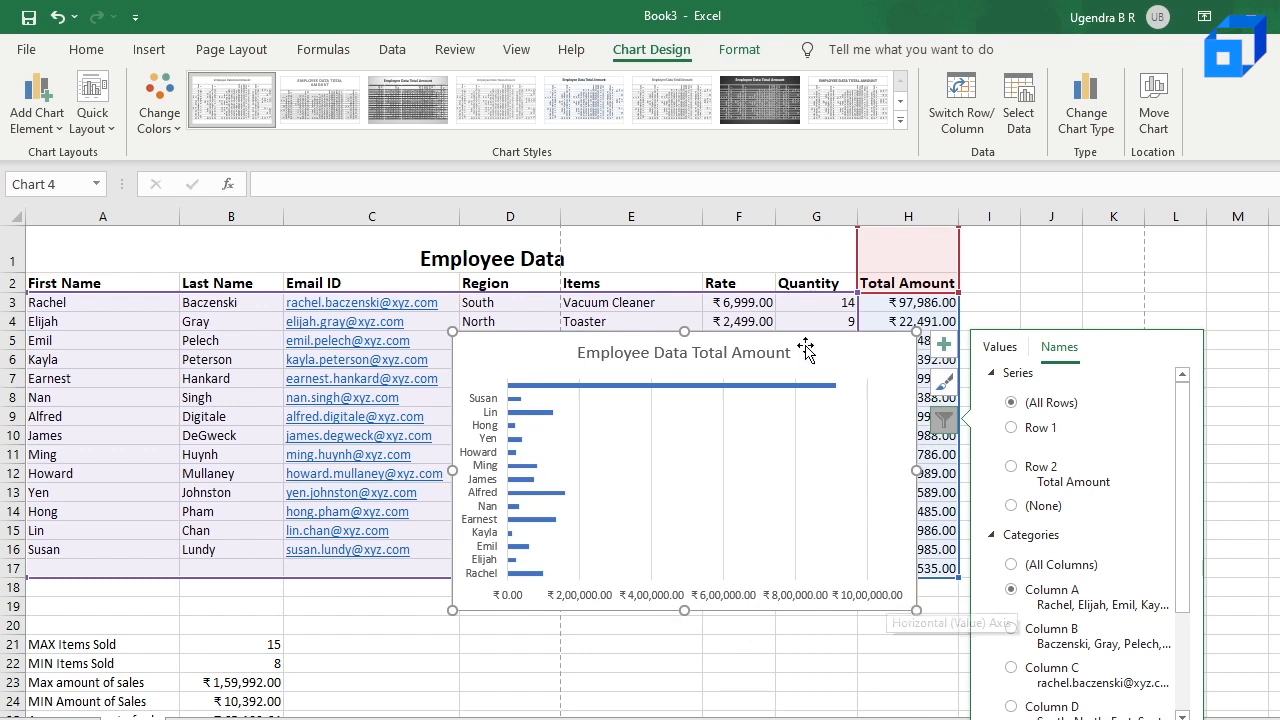
{"action": "left_click_drag", "start_coordinate": [806, 350], "coordinate": [642, 405]}
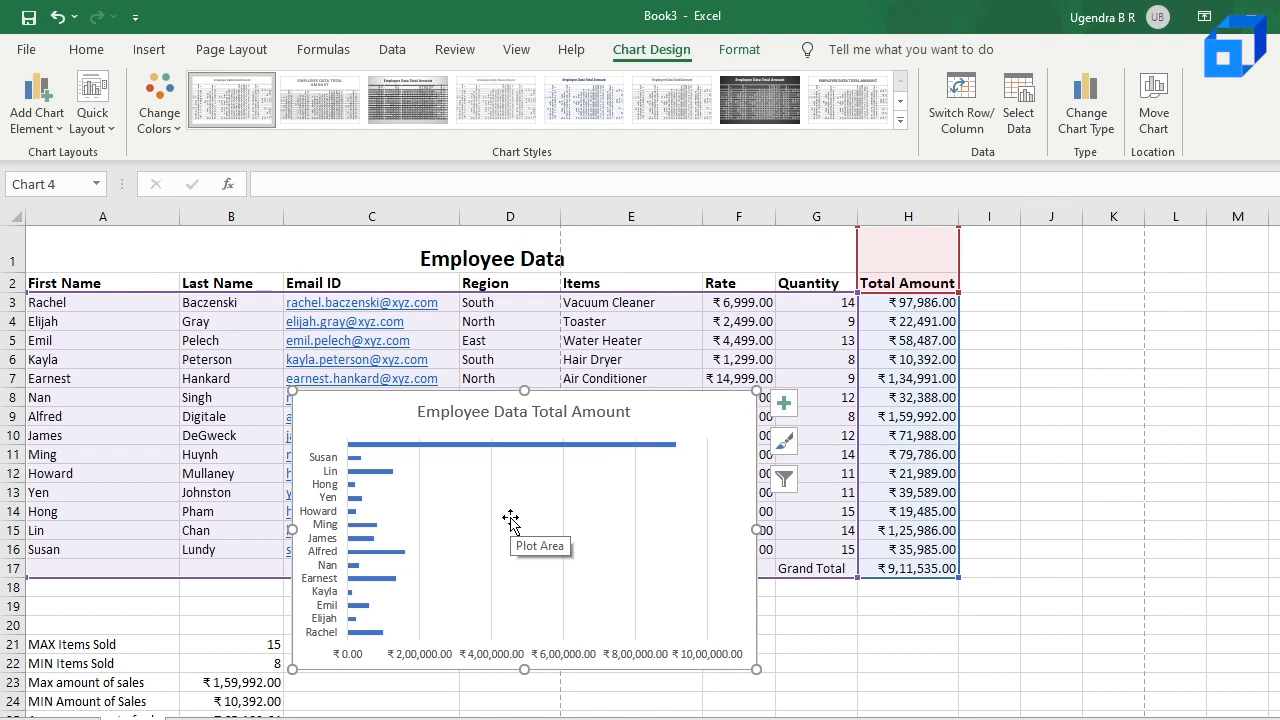
Step: Set the chart's series values to =Sheet1!$H$3:$H$16 so the Grand Total row is excluded
{"action": "left_click", "coordinate": [786, 479]}
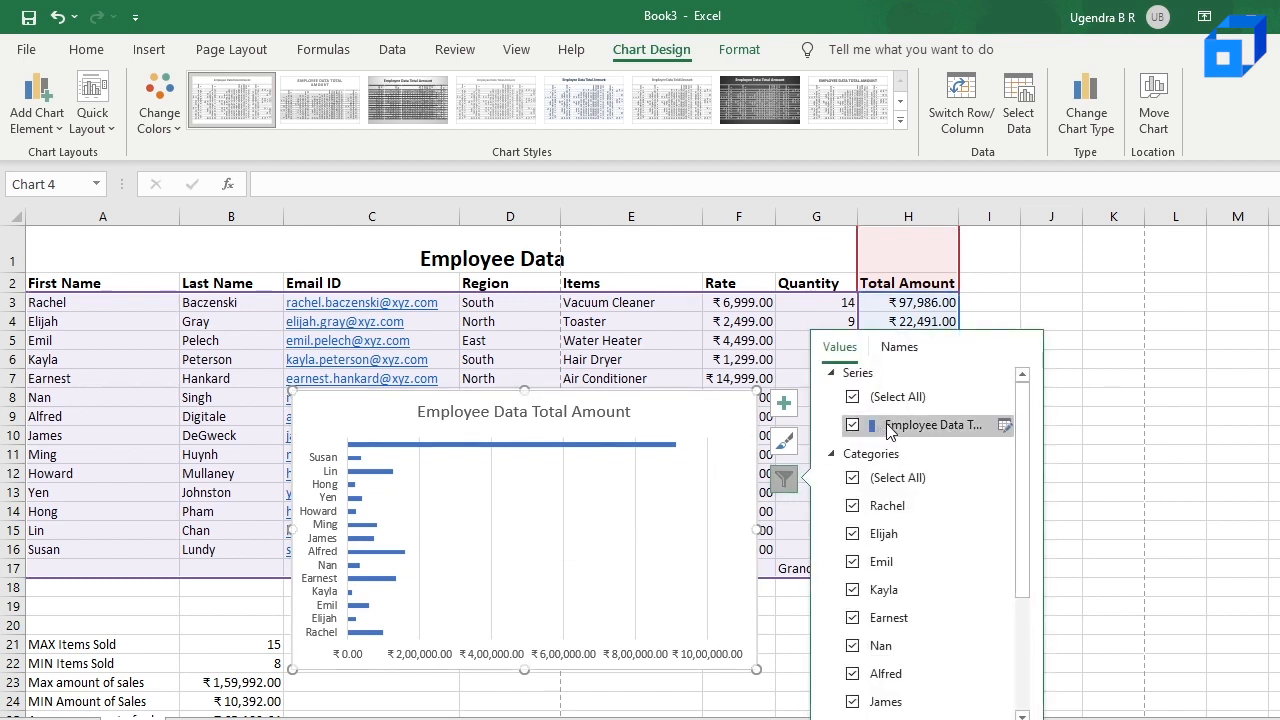
{"action": "left_click", "coordinate": [1005, 430]}
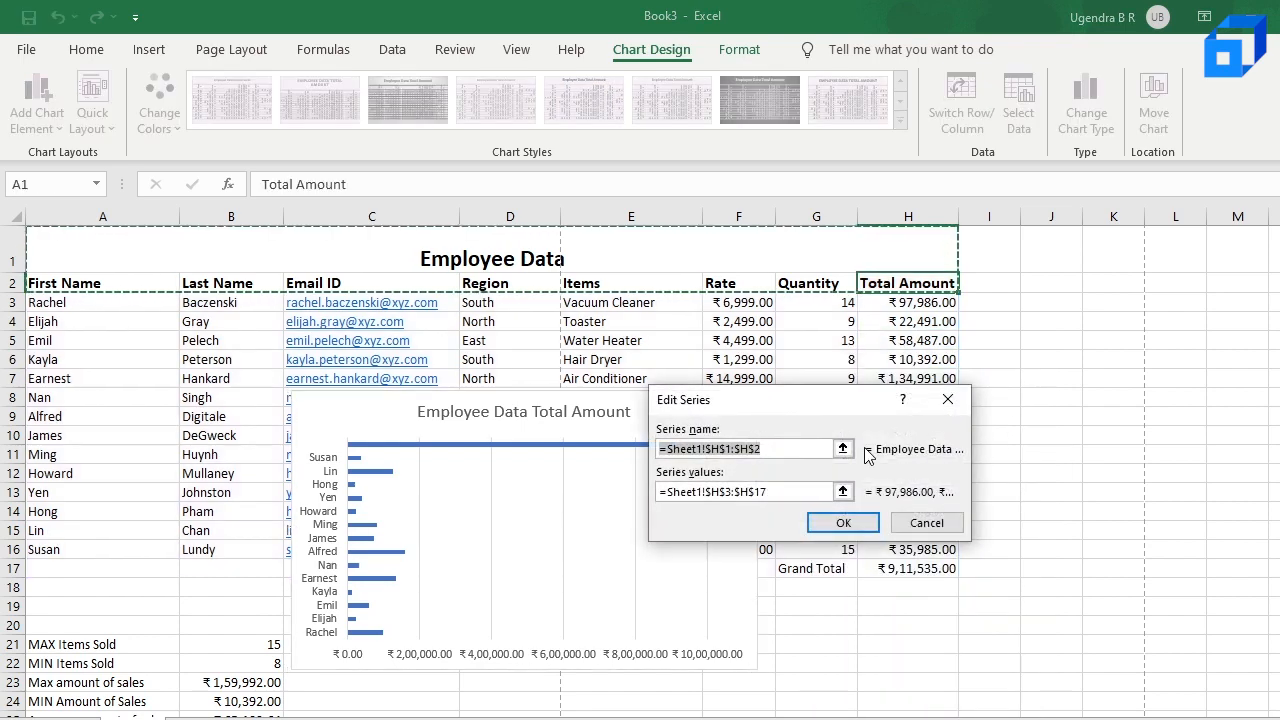
{"action": "left_click", "coordinate": [783, 494]}
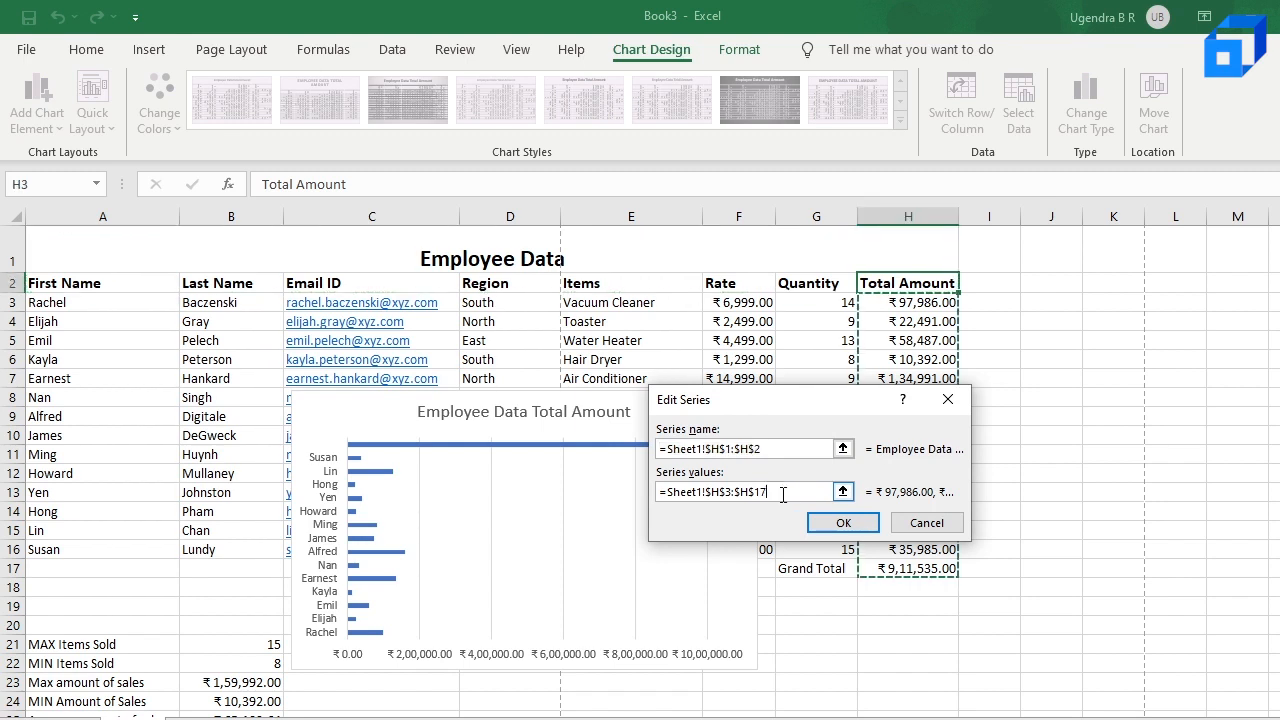
{"action": "key", "text": "BackSpace"}
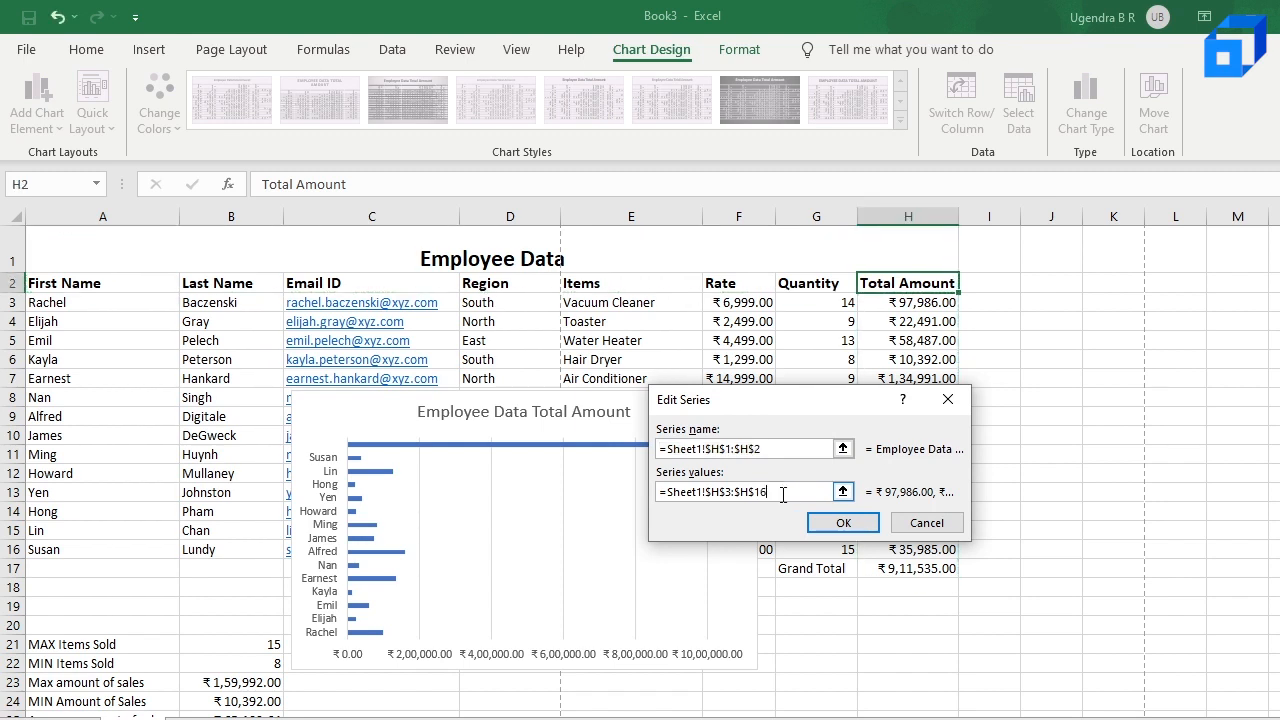
{"action": "left_click", "coordinate": [845, 524]}
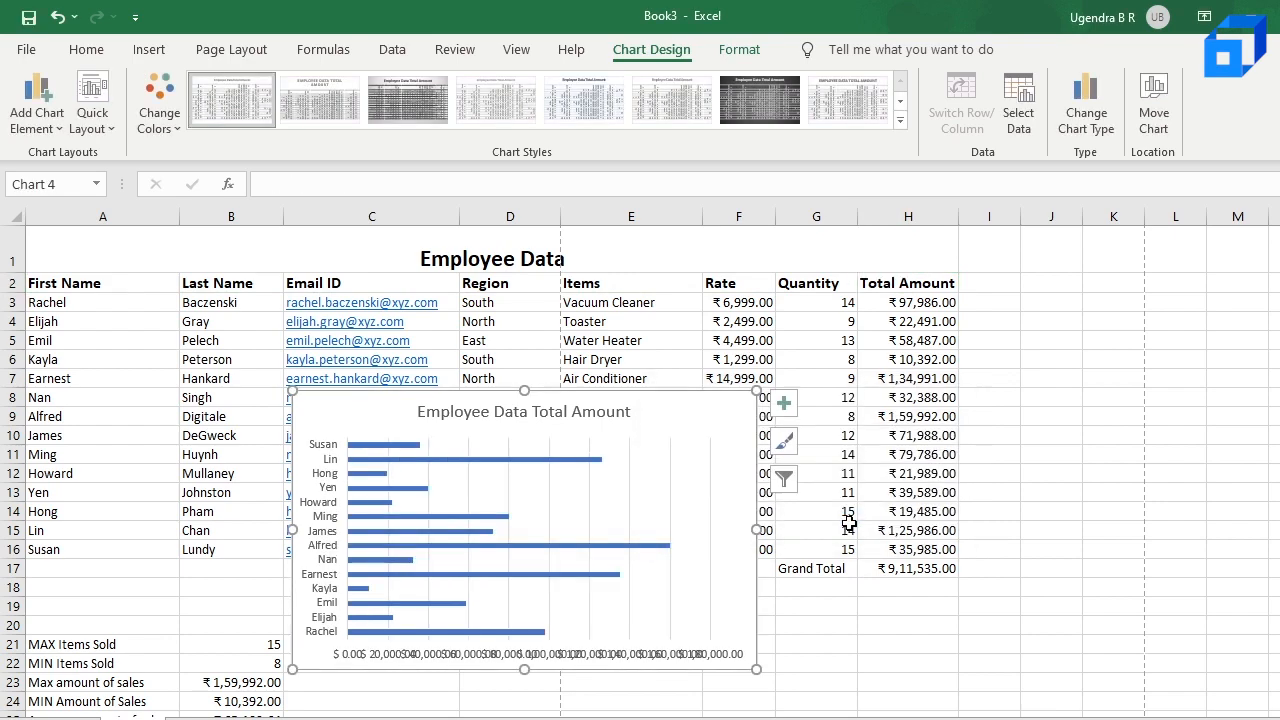
Step: Examine the Total Amount bars' source range and the chart's filter options for values and names
{"action": "left_click", "coordinate": [576, 460]}
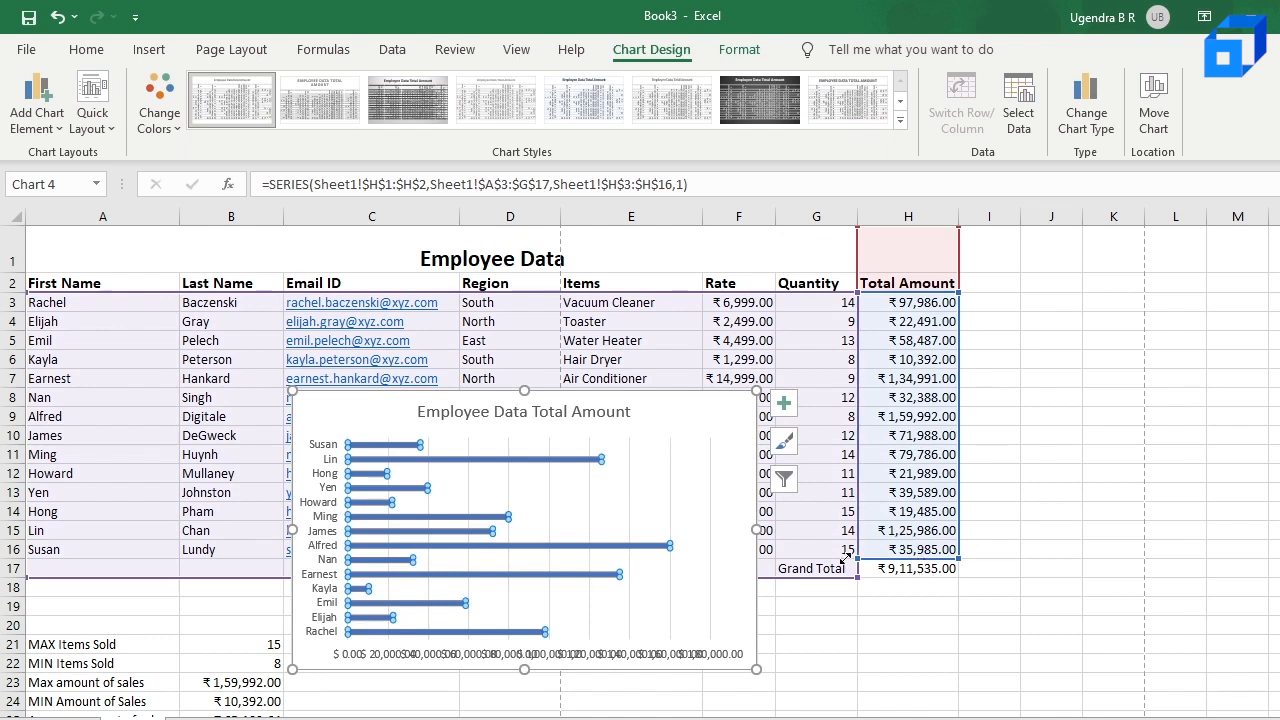
{"action": "left_click", "coordinate": [530, 447]}
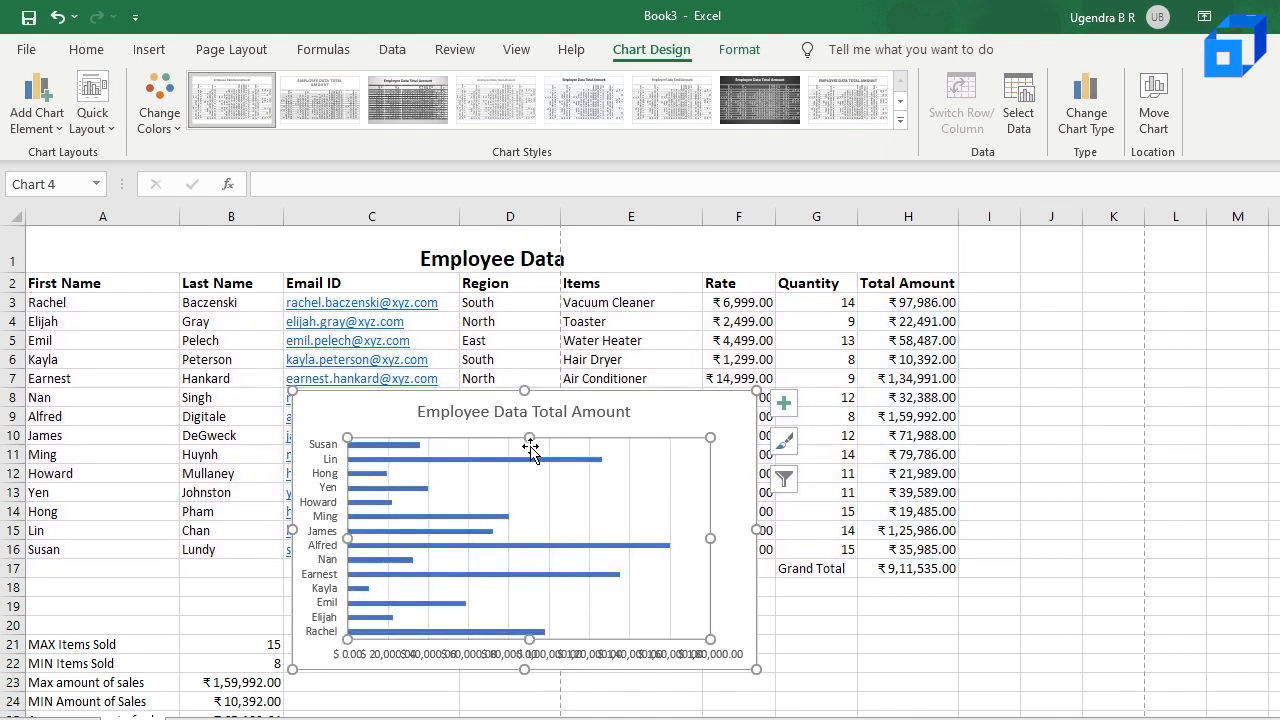
{"action": "mouse_move", "coordinate": [612, 550]}
{"action": "left_click", "coordinate": [788, 478]}
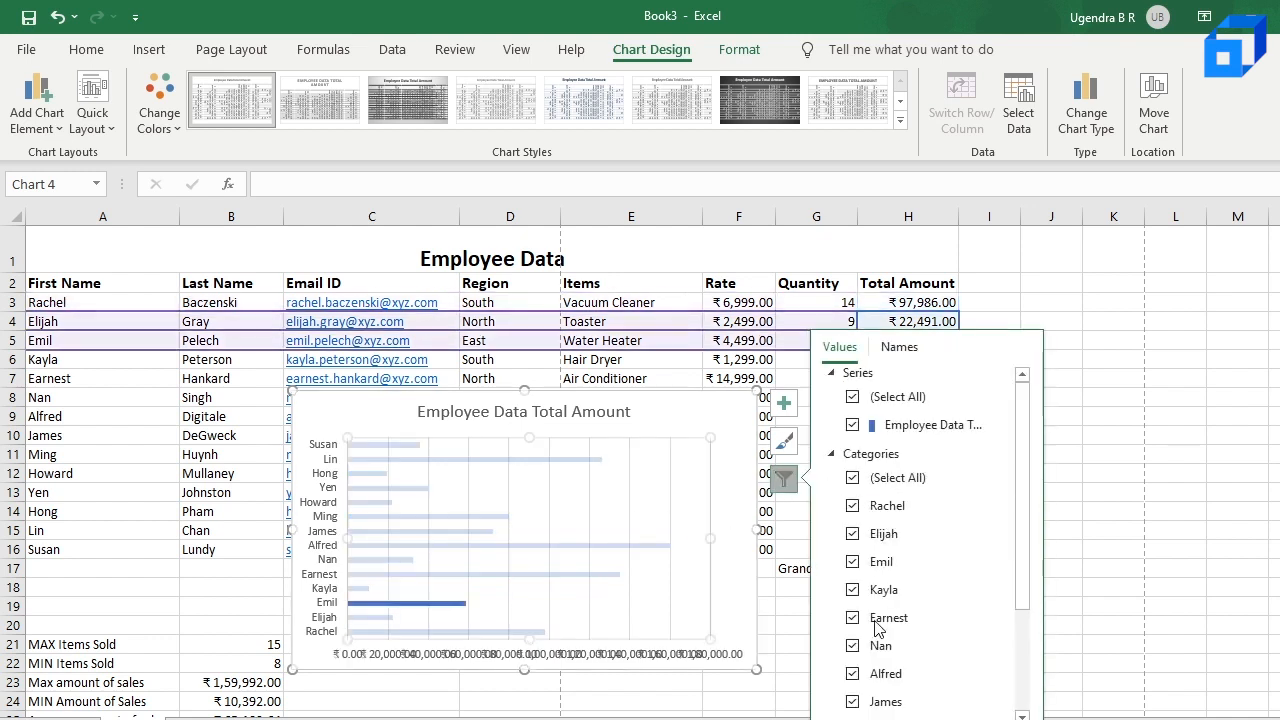
{"action": "scroll", "coordinate": [880, 628], "scroll_direction": "down", "scroll_amount": 1}
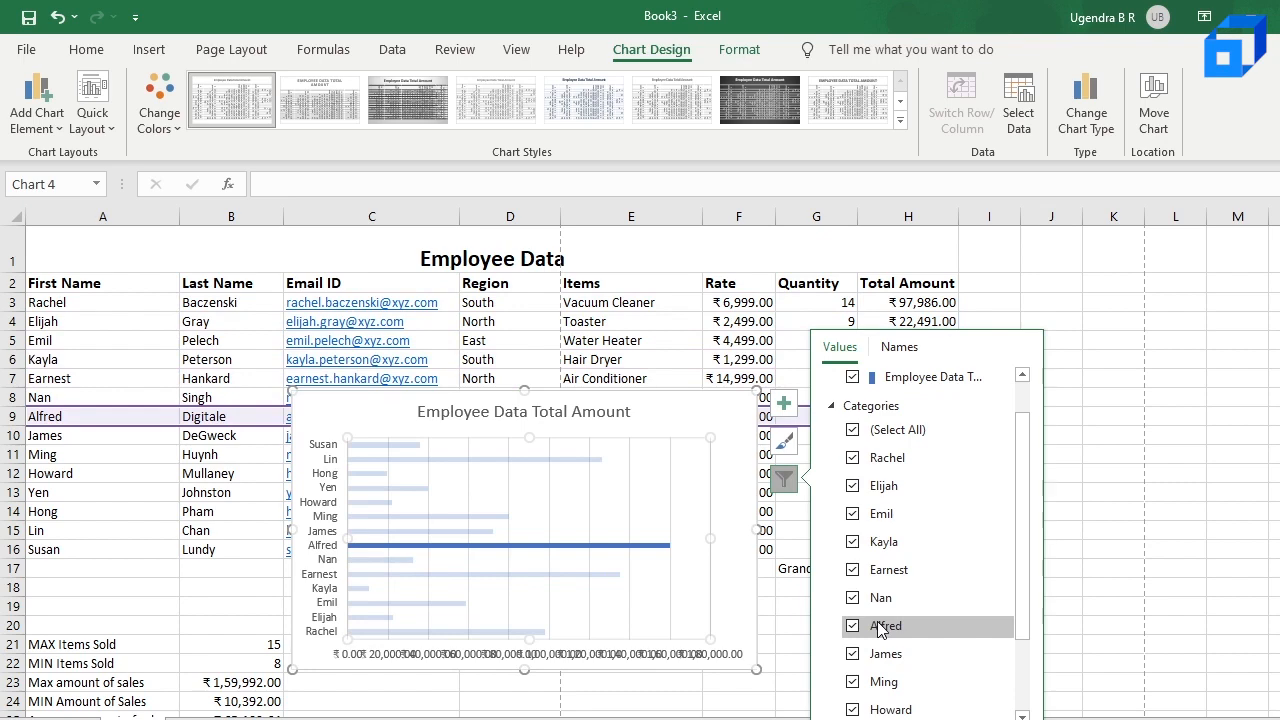
{"action": "left_click", "coordinate": [912, 349]}
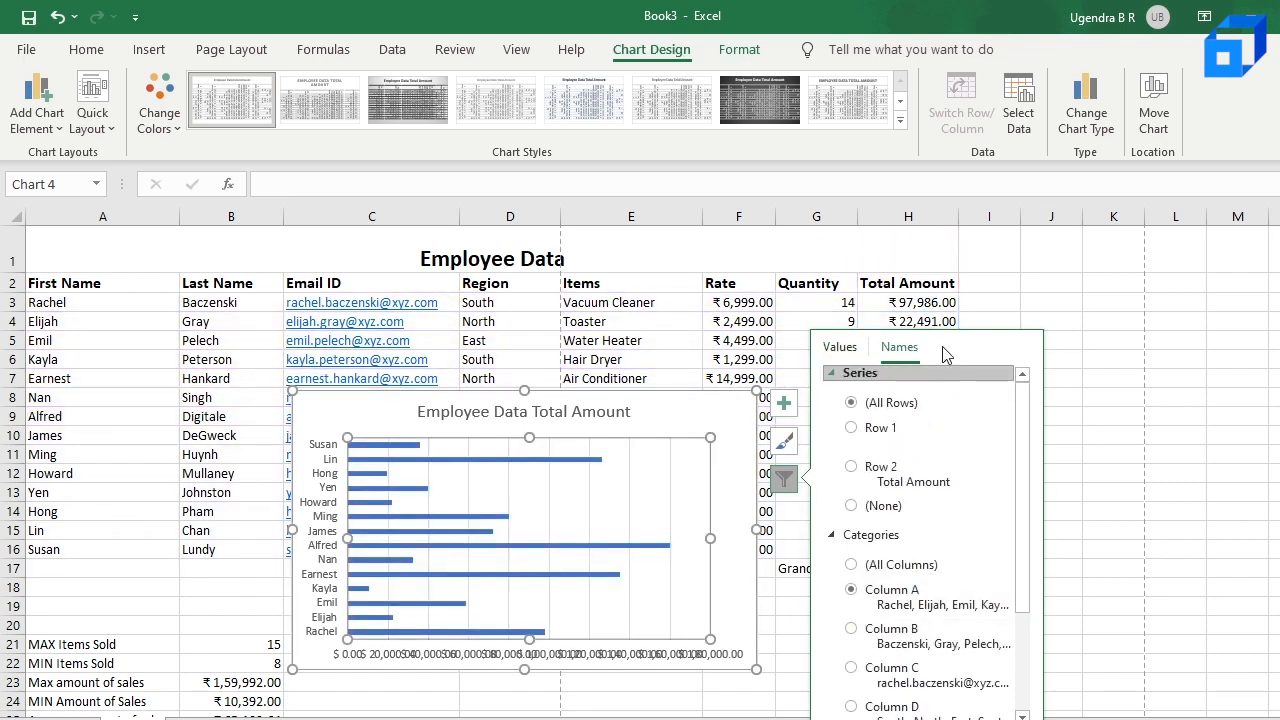
{"action": "left_click", "coordinate": [908, 321]}
{"action": "left_click", "coordinate": [674, 491]}
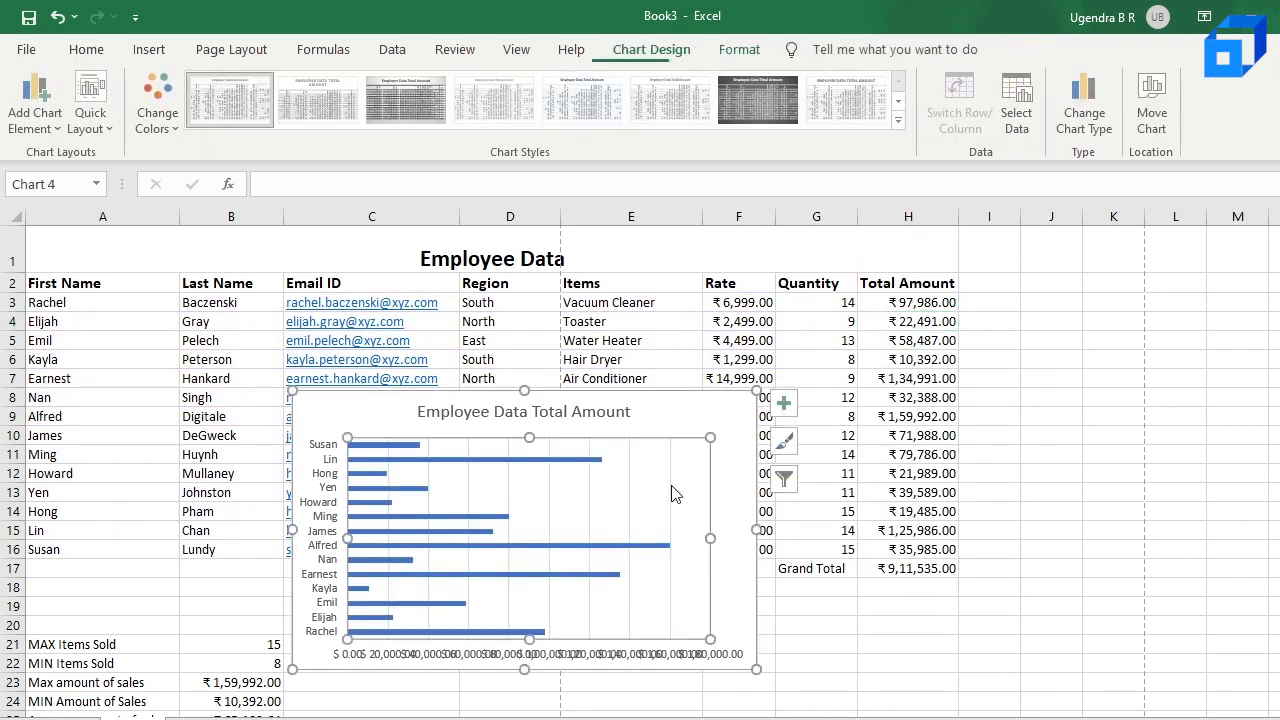
Step: Edit the chart series to plot the Quantity column, with series values =Sheet1!$G$3:$G$16
{"action": "left_click", "coordinate": [784, 479]}
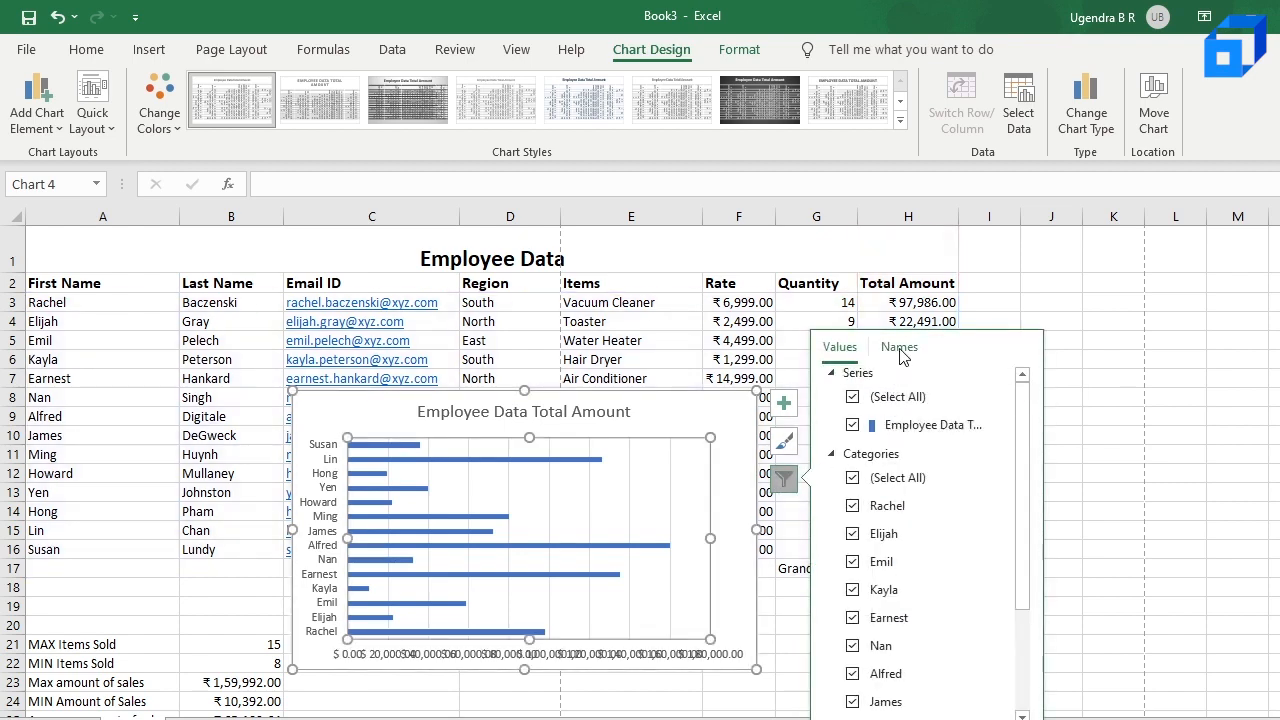
{"action": "left_click", "coordinate": [900, 348]}
{"action": "left_click", "coordinate": [840, 347]}
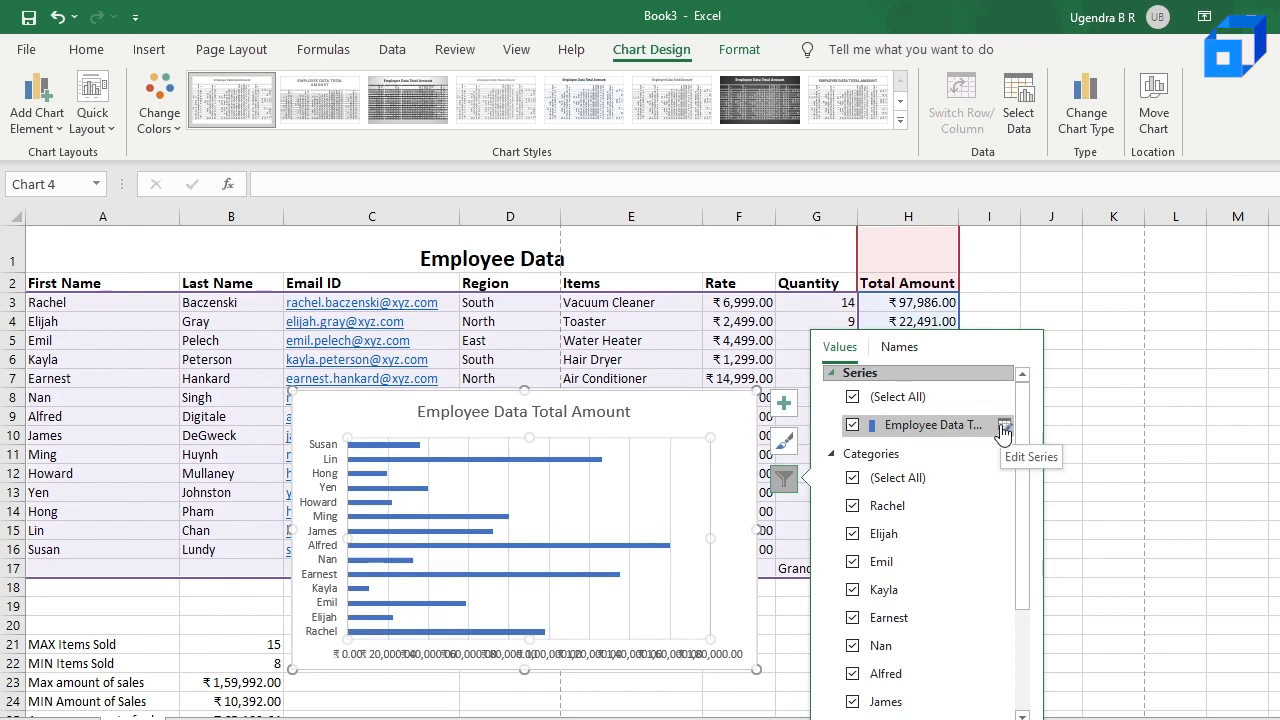
{"action": "left_click", "coordinate": [1004, 430]}
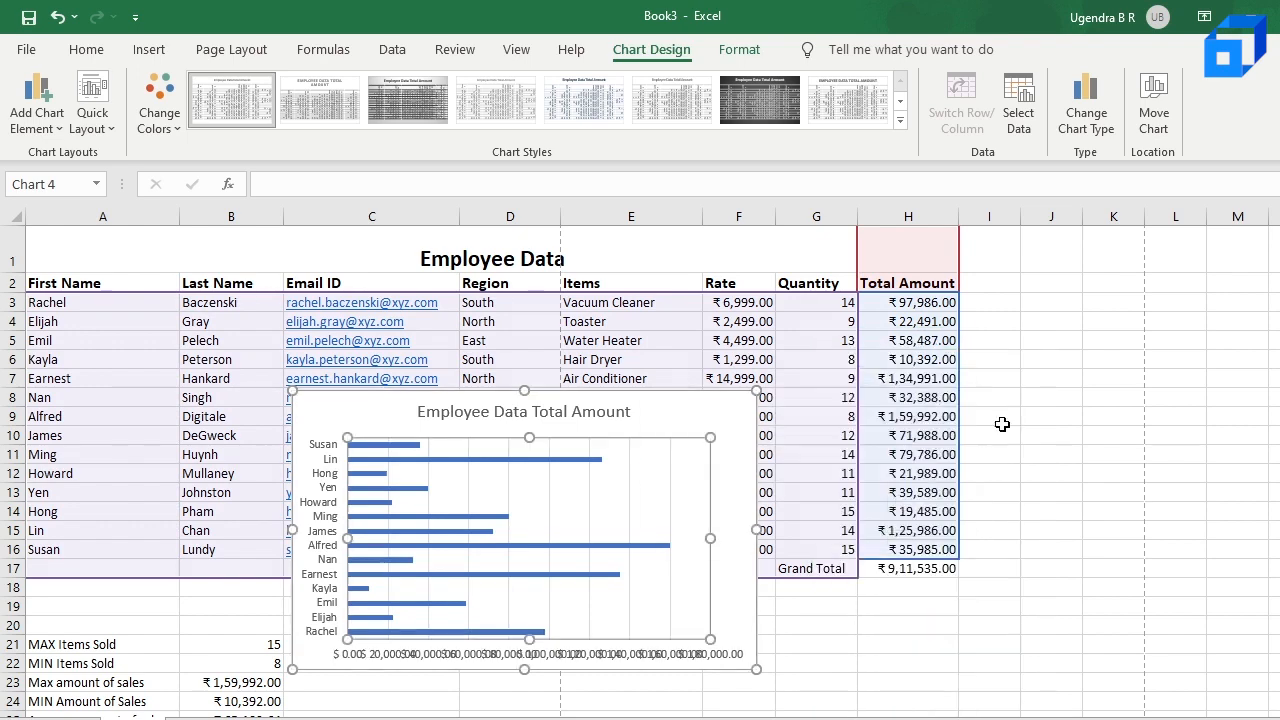
{"action": "left_click", "coordinate": [749, 492]}
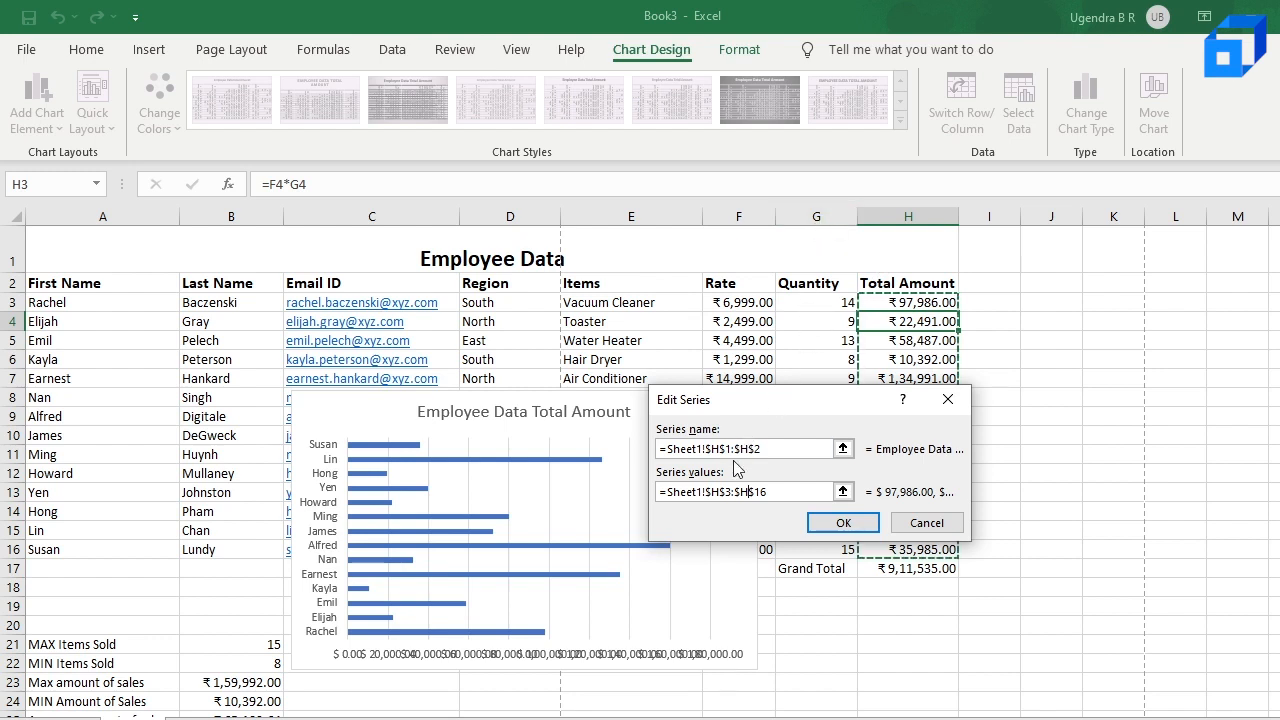
{"action": "key", "text": "BackSpace"}
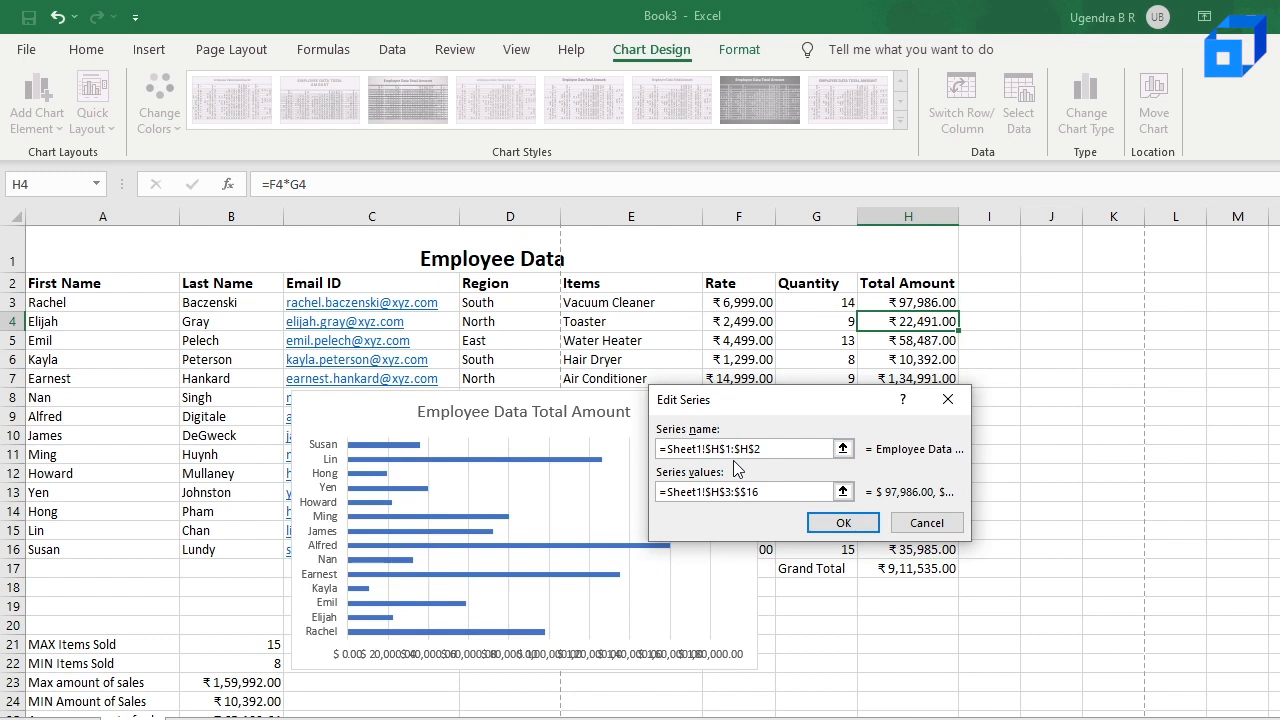
{"action": "left_click", "coordinate": [715, 492]}
{"action": "key", "text": "BackSpace"}
{"action": "type", "text": "G"}
{"action": "left_click", "coordinate": [843, 525]}
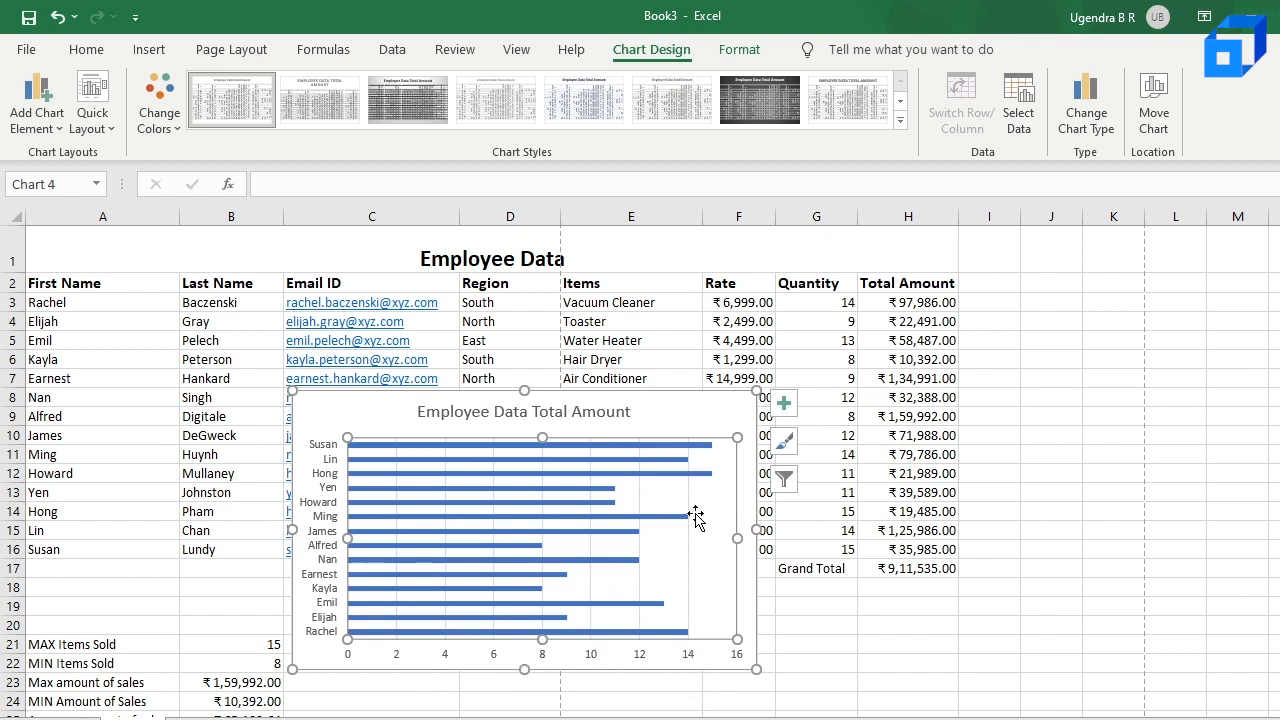
Step: Check the Quantity bars' source range and move the chart up over the table's Last Name to Items columns
{"action": "left_click", "coordinate": [373, 630]}
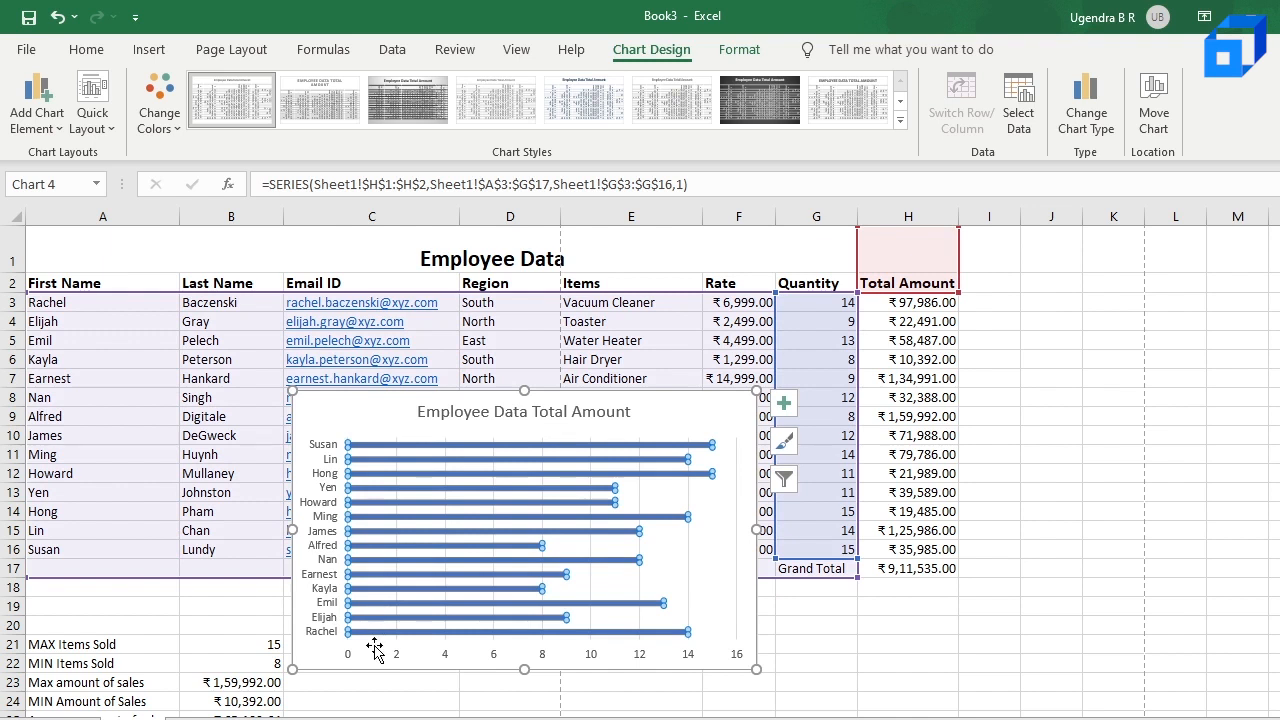
{"action": "key", "text": "Escape"}
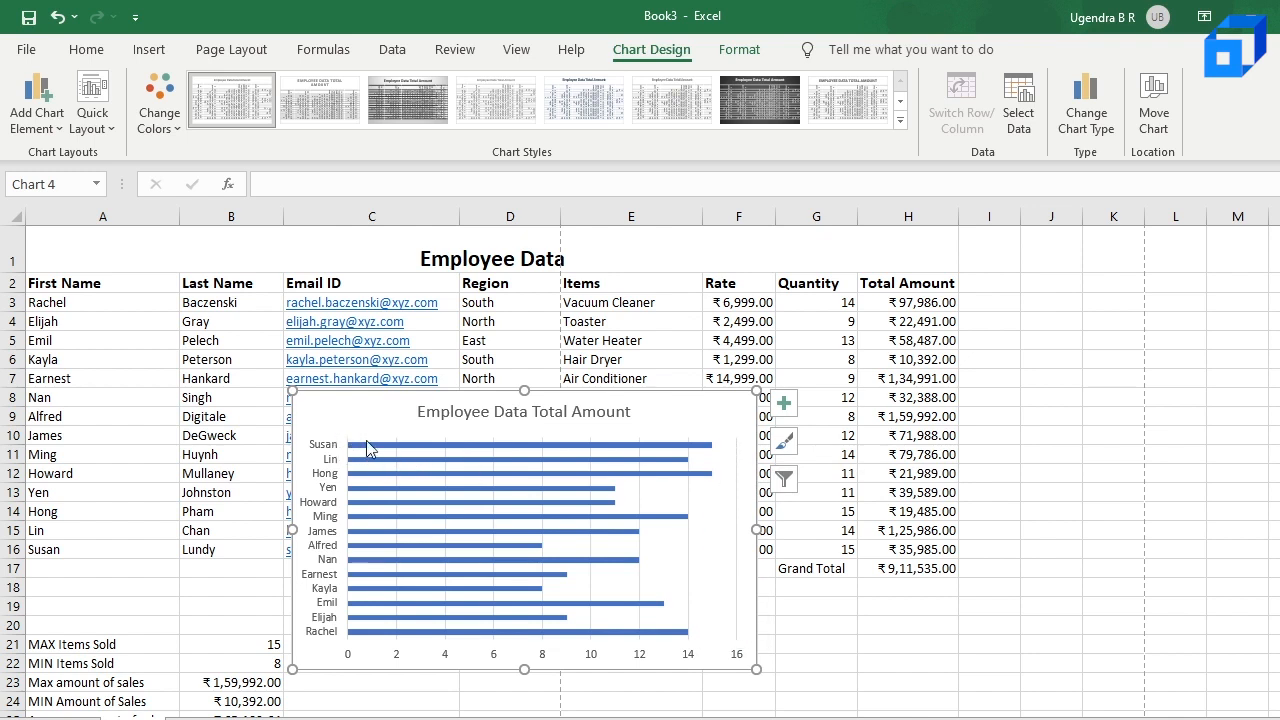
{"action": "left_click_drag", "start_coordinate": [389, 408], "coordinate": [315, 286]}
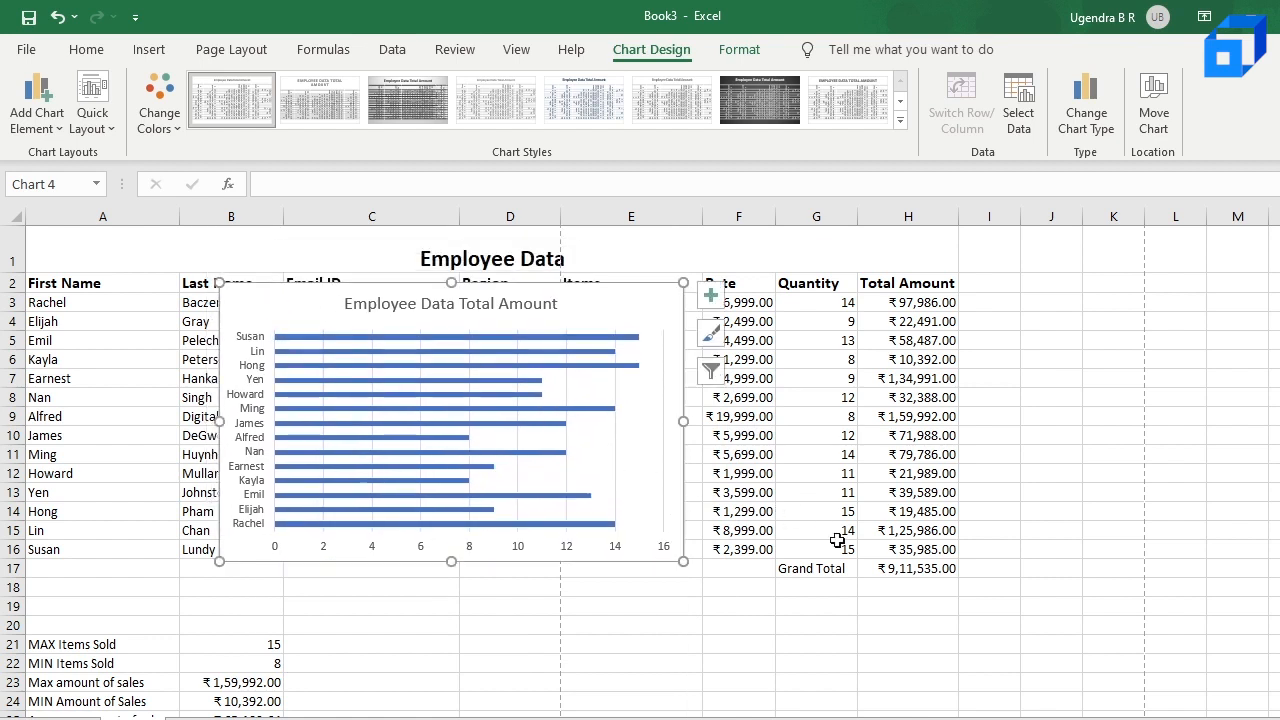
{"action": "left_click", "coordinate": [356, 331]}
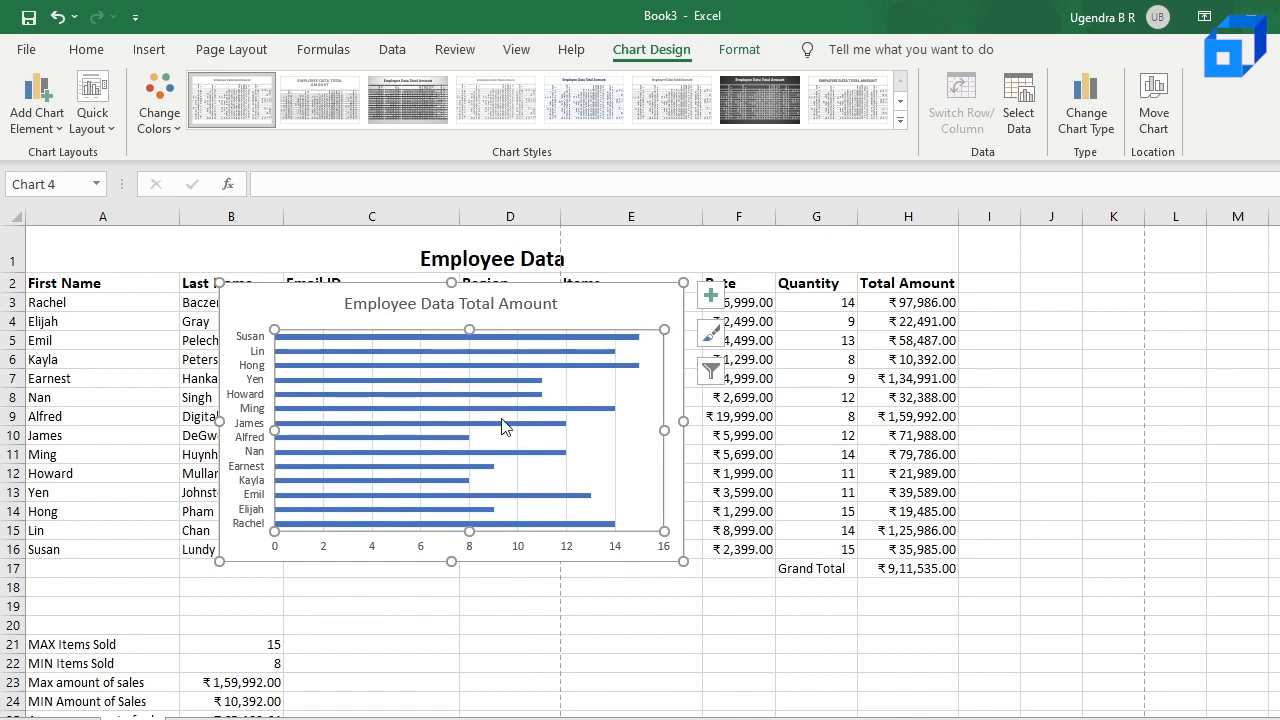
{"action": "scroll", "coordinate": [499, 456], "scroll_direction": "down", "scroll_amount": 1}
{"action": "scroll", "coordinate": [499, 456], "scroll_direction": "up", "scroll_amount": 1}
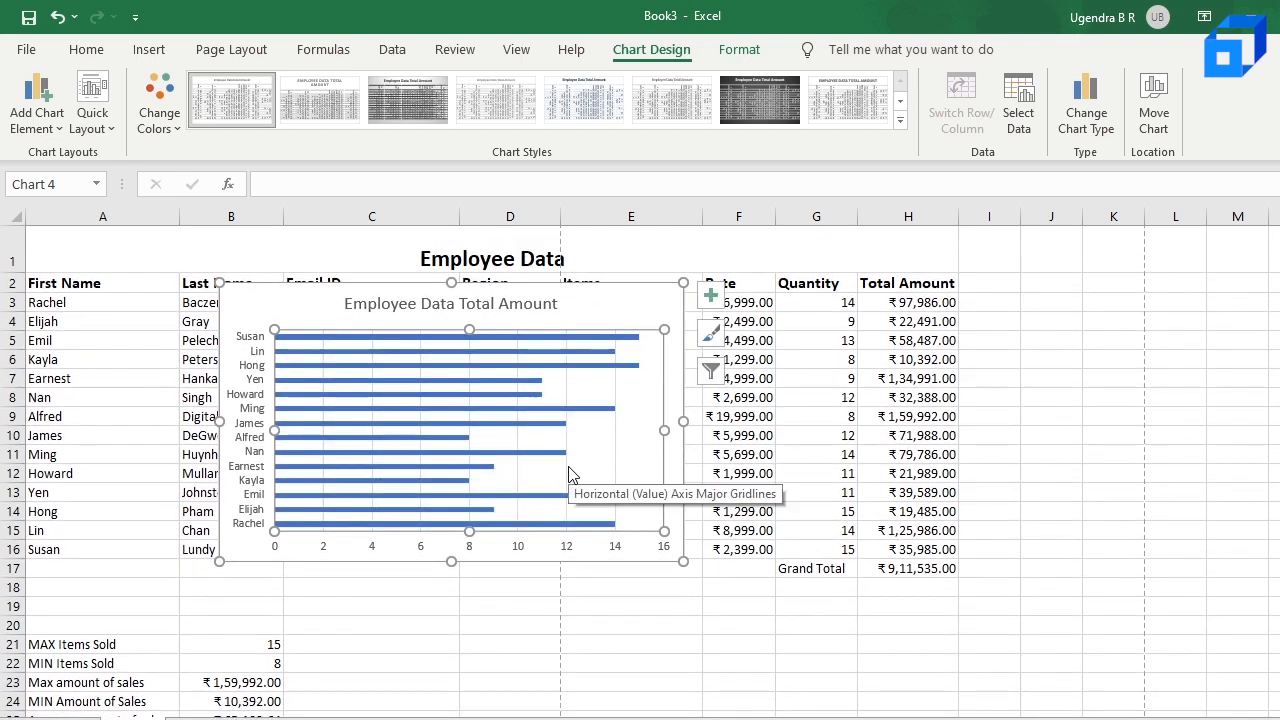
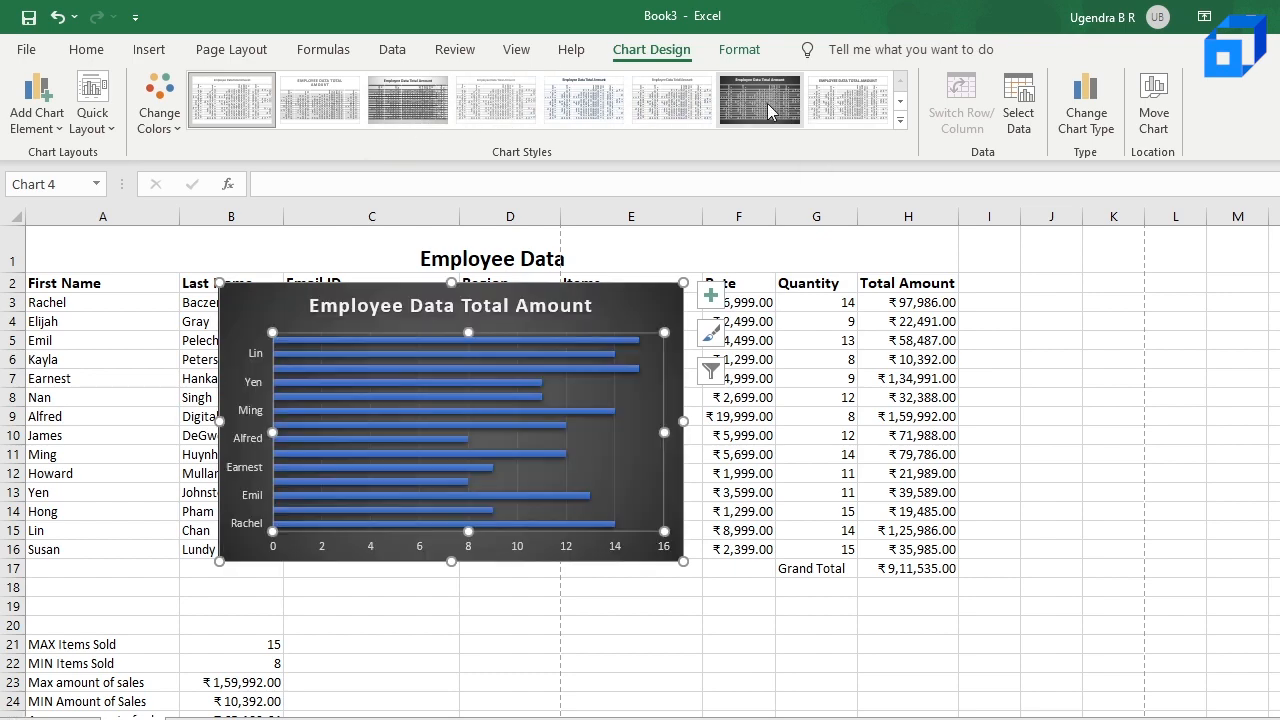
Step: Apply the fifth chart style, with a white background and bold blue-grey title, to the Employee Data Total Amount chart
{"action": "left_click", "coordinate": [592, 116]}
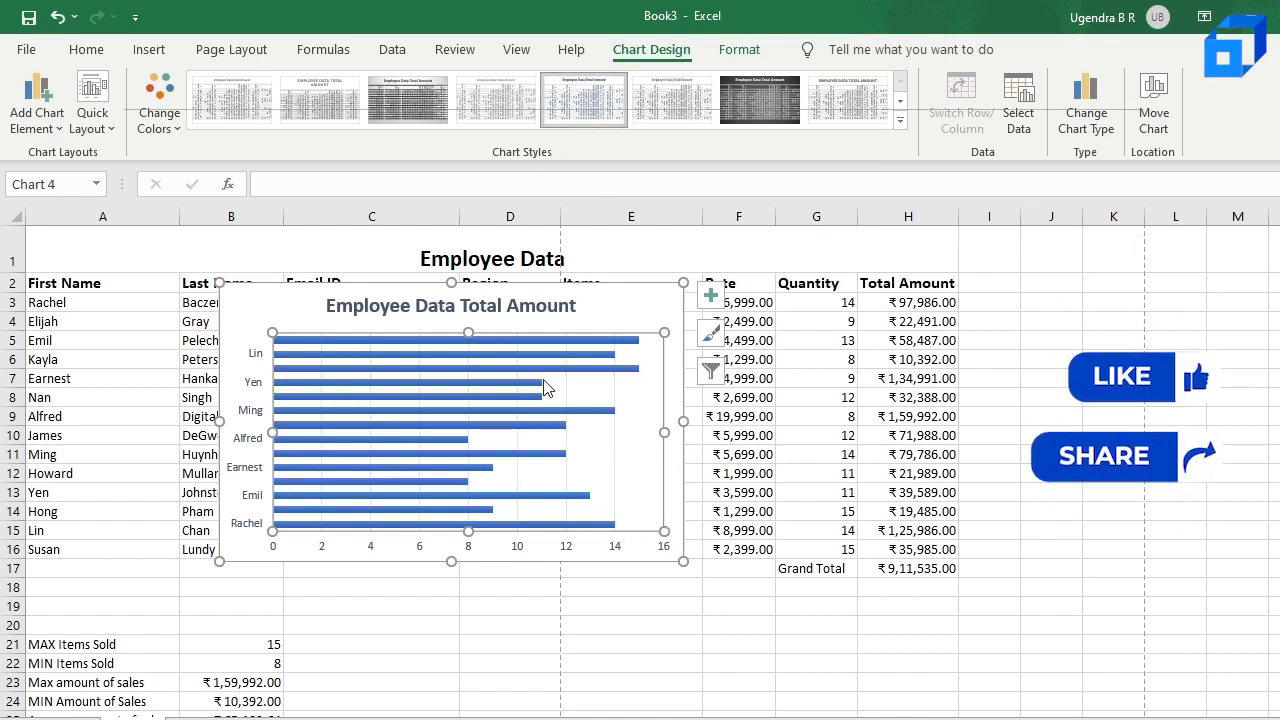
{"action": "mouse_move", "coordinate": [544, 388]}
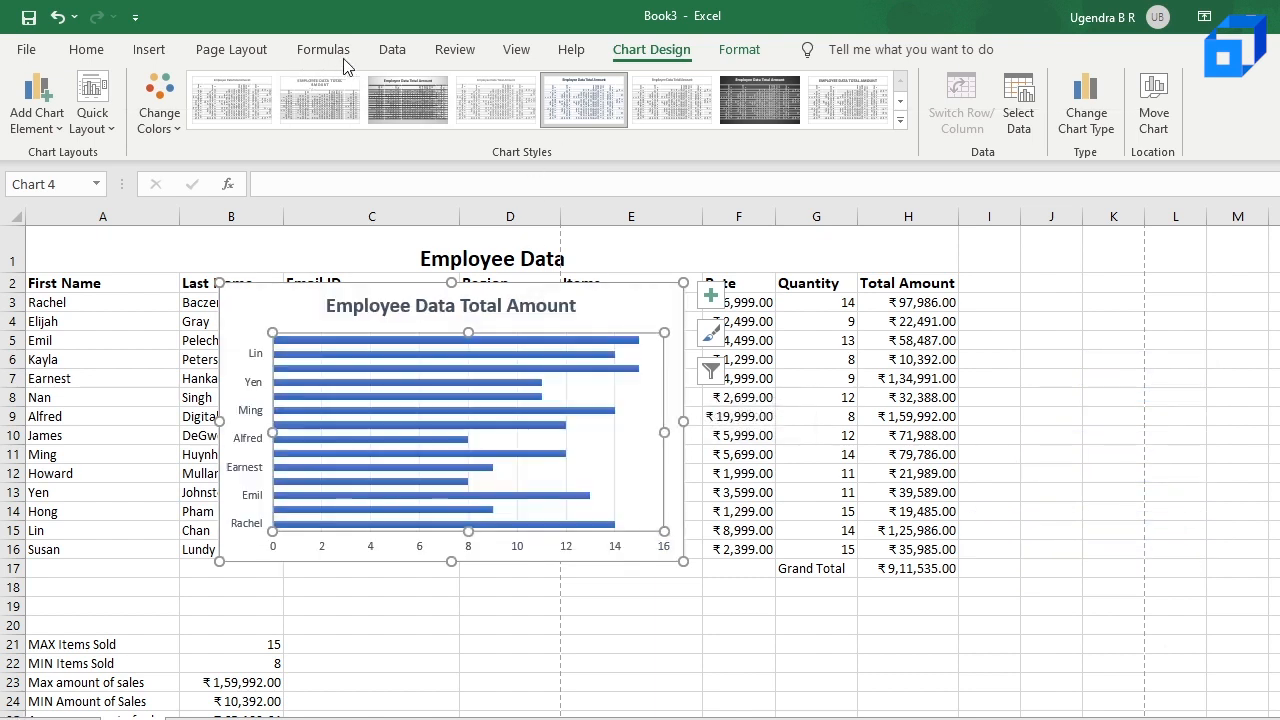
Step: Try the chart as a 2-D Line chart and return it to a 2-D clustered bar chart
{"action": "left_click", "coordinate": [149, 52]}
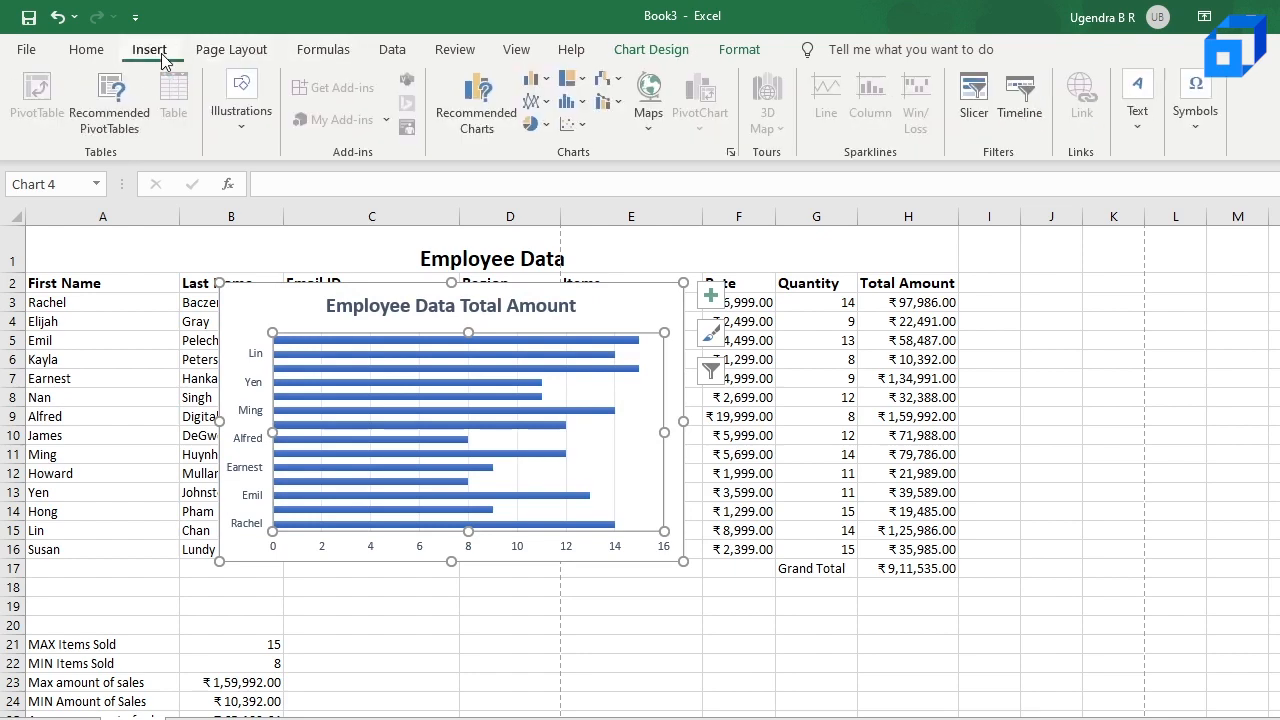
{"action": "left_click", "coordinate": [547, 103]}
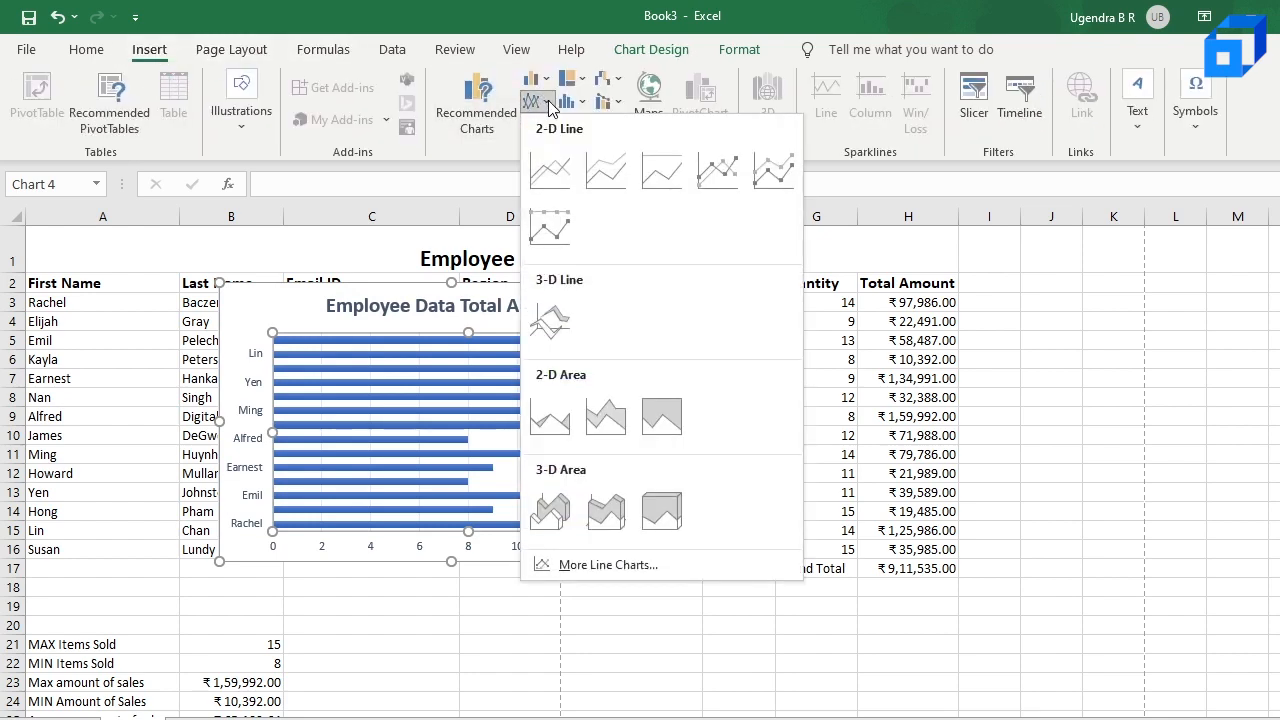
{"action": "left_click", "coordinate": [559, 180]}
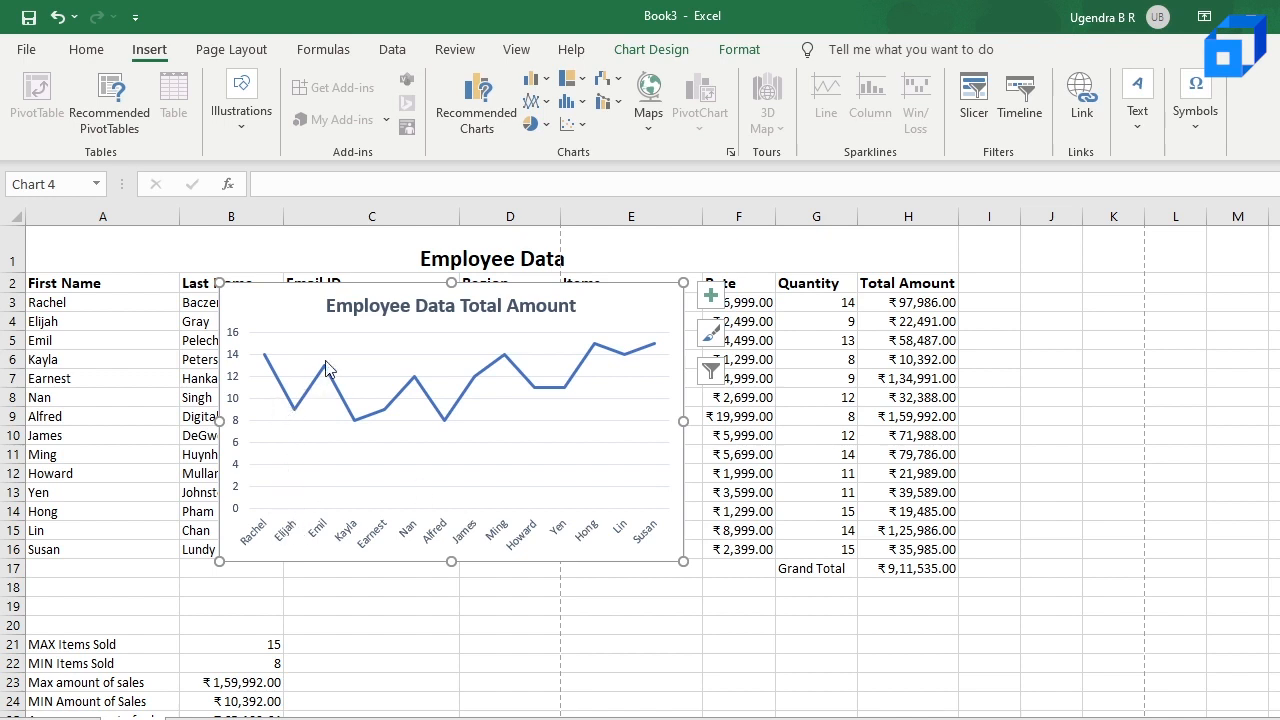
{"action": "mouse_move", "coordinate": [585, 371]}
{"action": "left_click", "coordinate": [537, 78]}
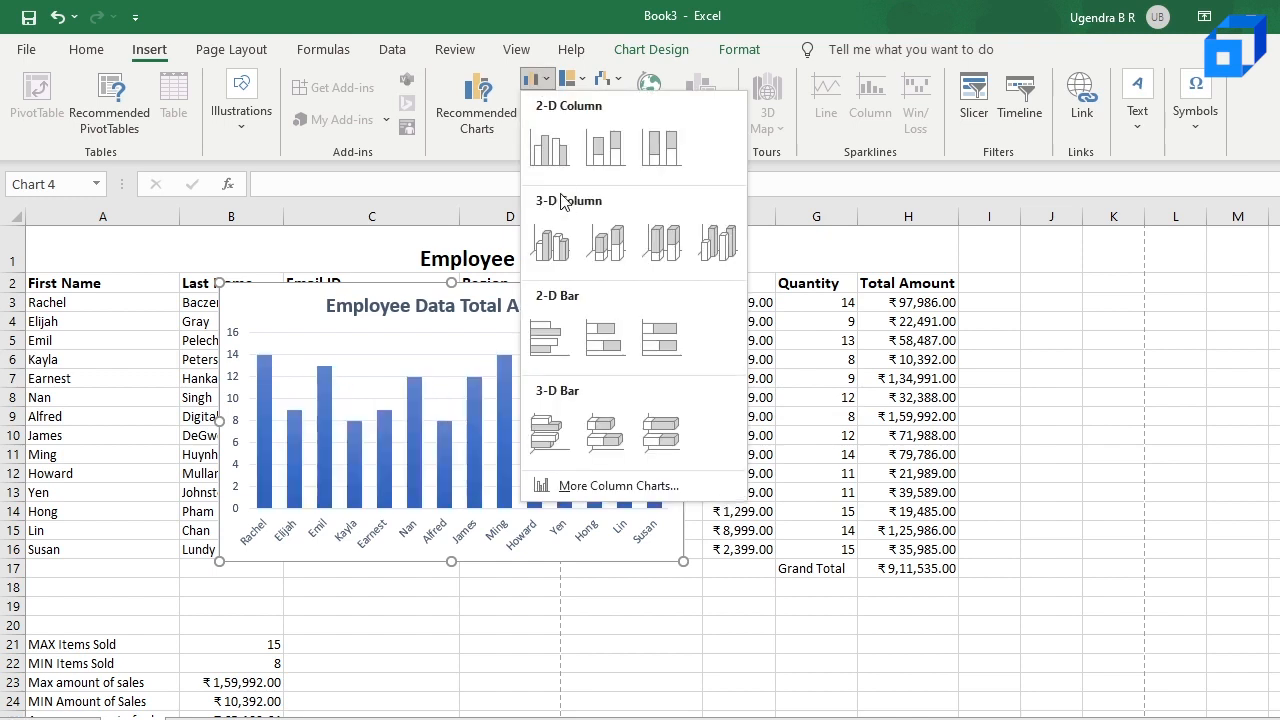
{"action": "left_click", "coordinate": [553, 342]}
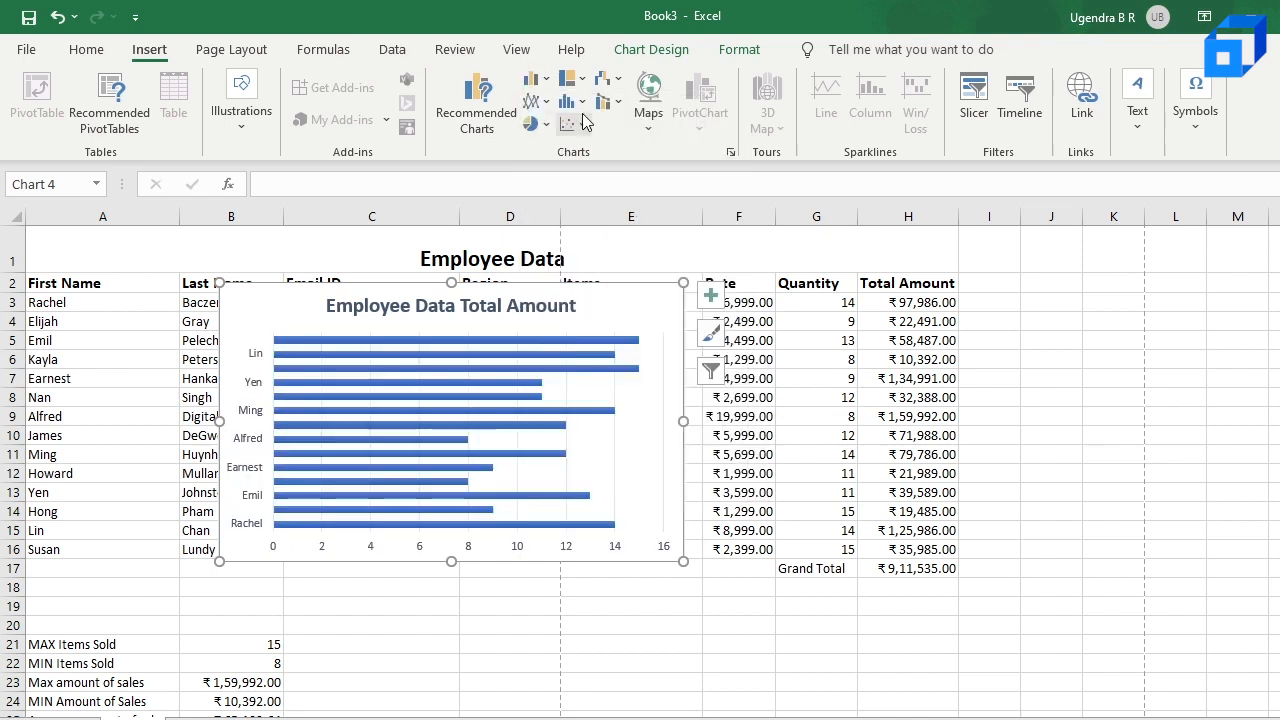
Step: Try the chart as a 2-D Clustered Column chart and switch it back to clustered bars
{"action": "left_click", "coordinate": [537, 80]}
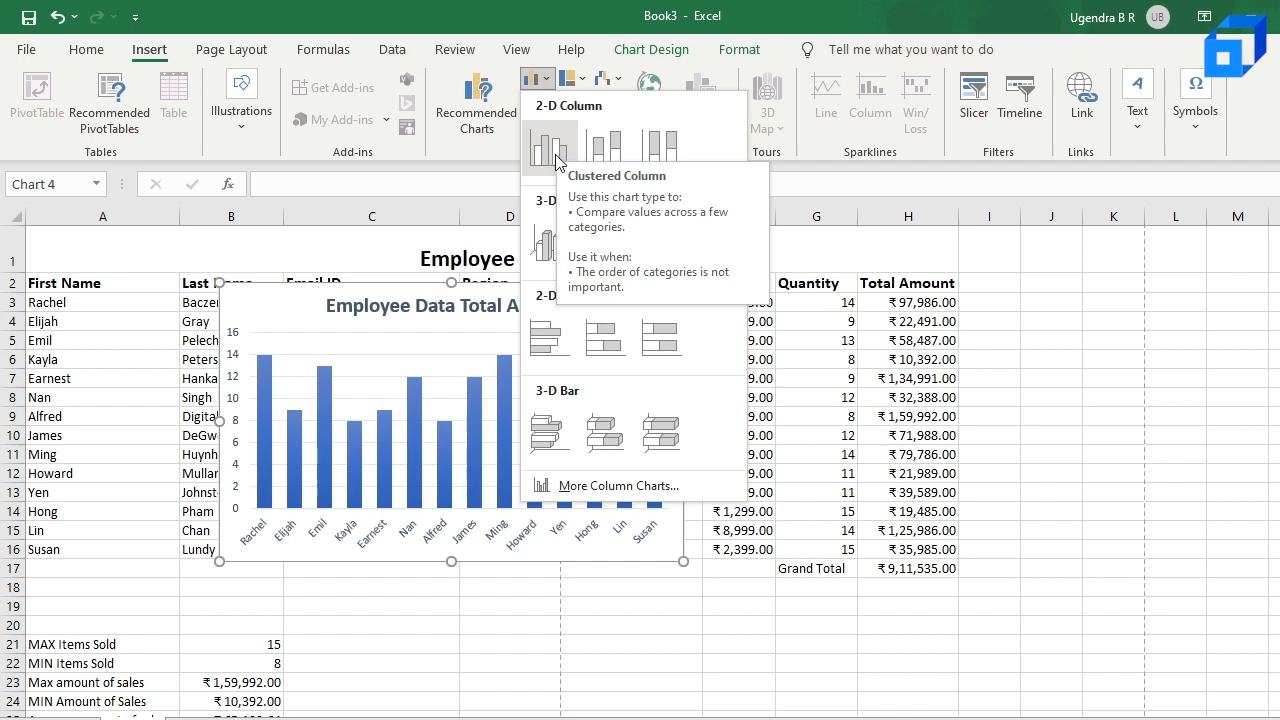
{"action": "left_click", "coordinate": [557, 160]}
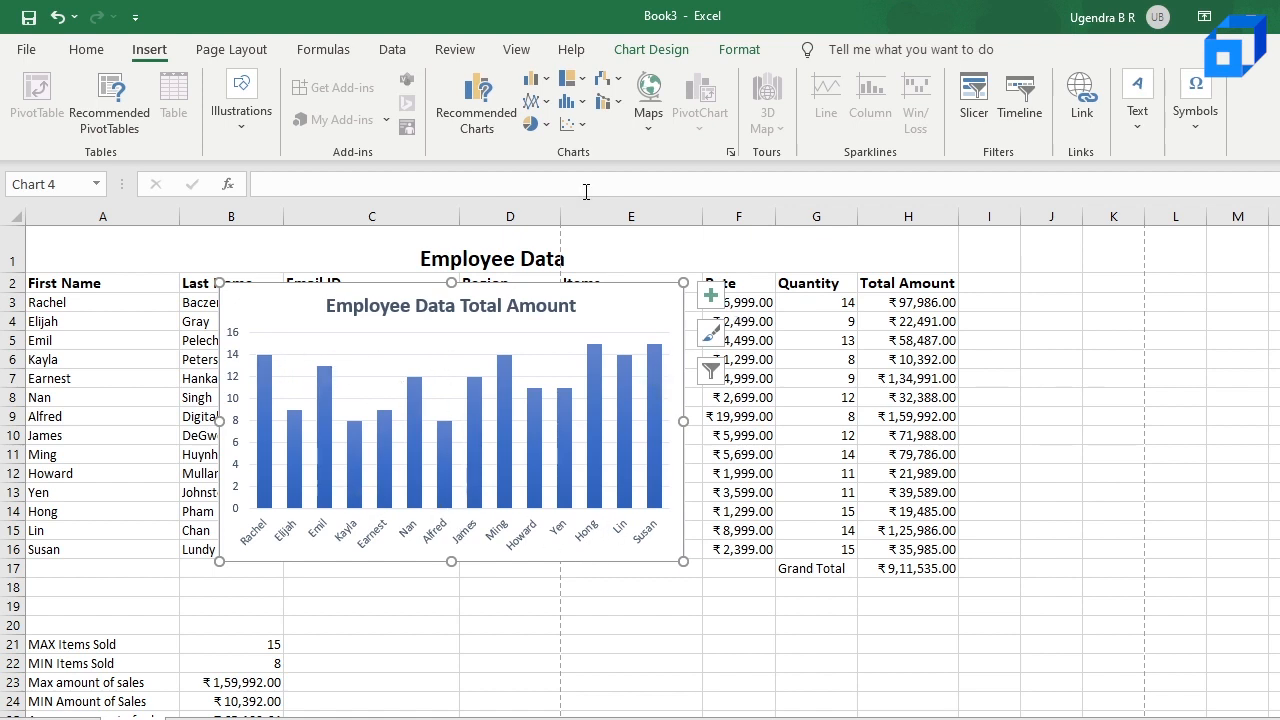
{"action": "left_click", "coordinate": [535, 79]}
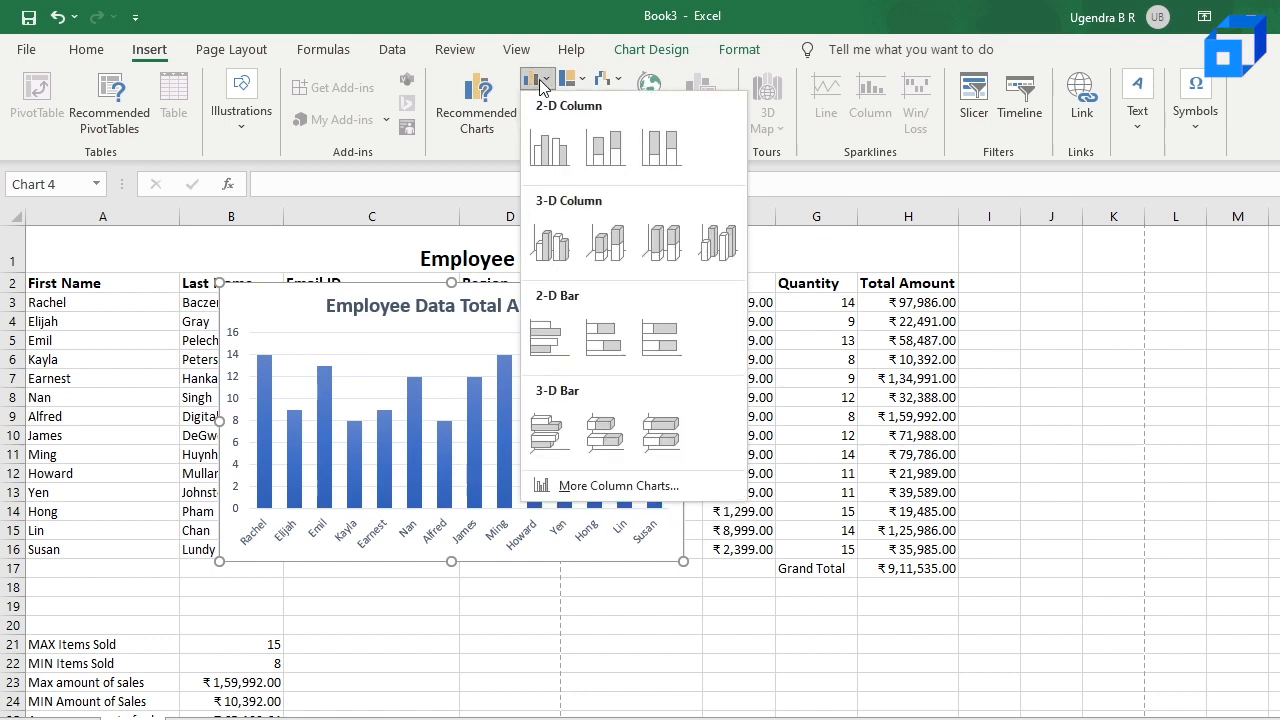
{"action": "left_click", "coordinate": [566, 340]}
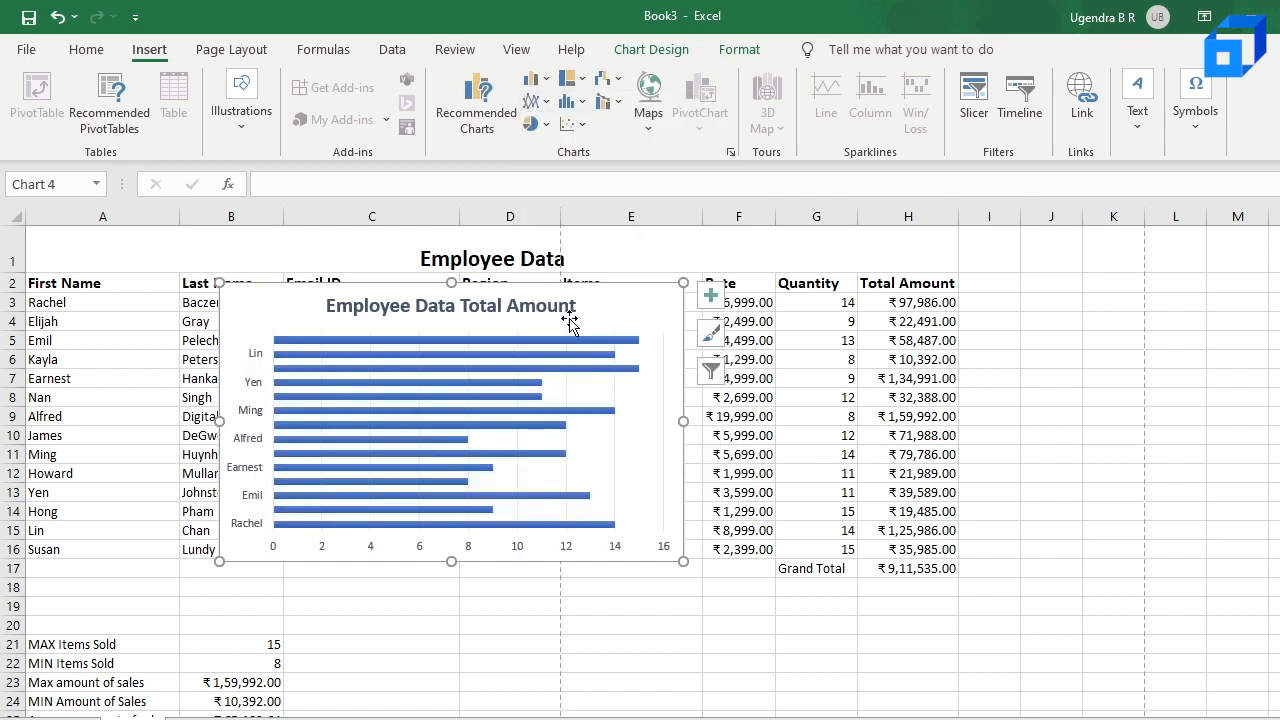
Step: Change the chart to a 2-D Clustered Column and move it below the Employee Data table, starting around row 19
{"action": "left_click", "coordinate": [536, 80]}
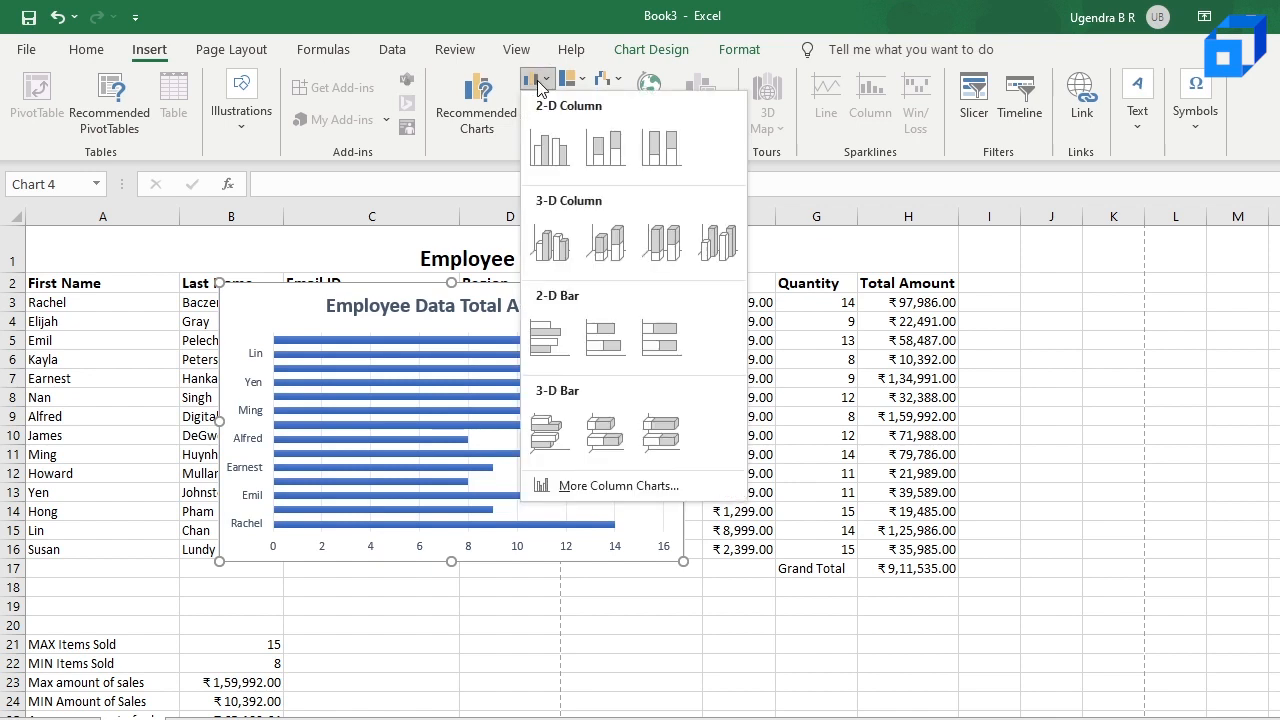
{"action": "left_click", "coordinate": [549, 155]}
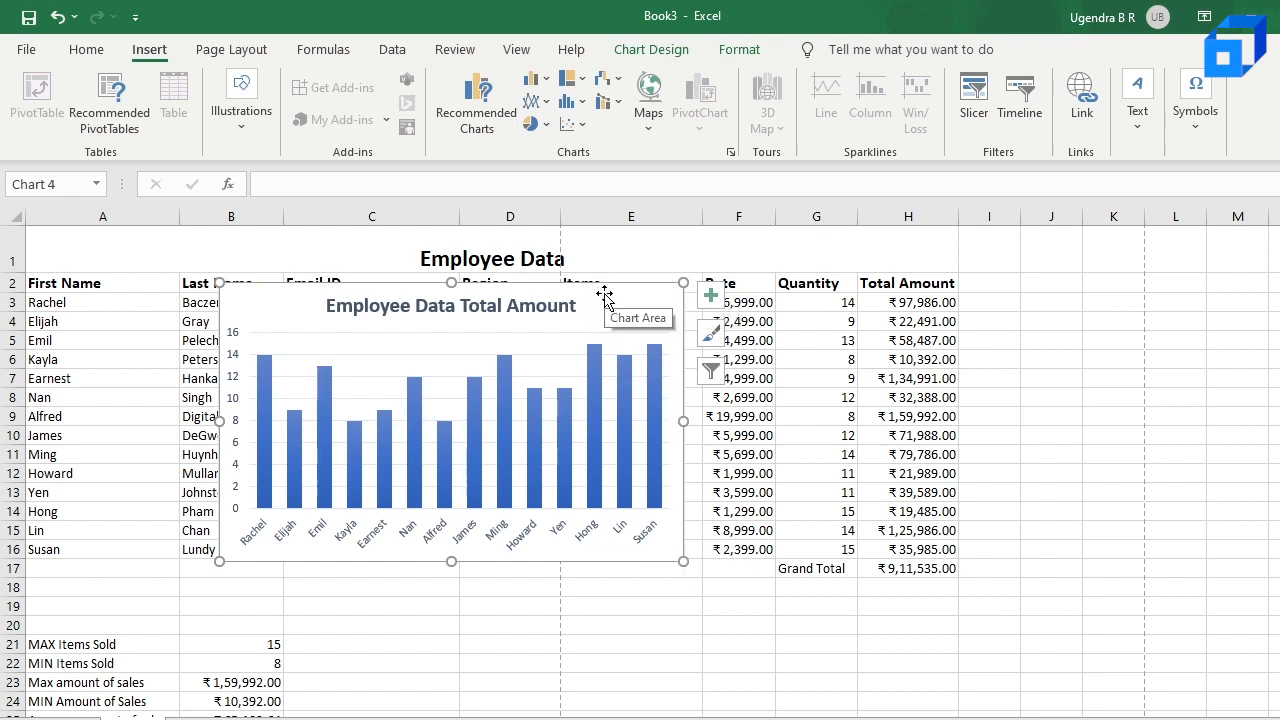
{"action": "left_click_drag", "start_coordinate": [605, 295], "coordinate": [626, 324]}
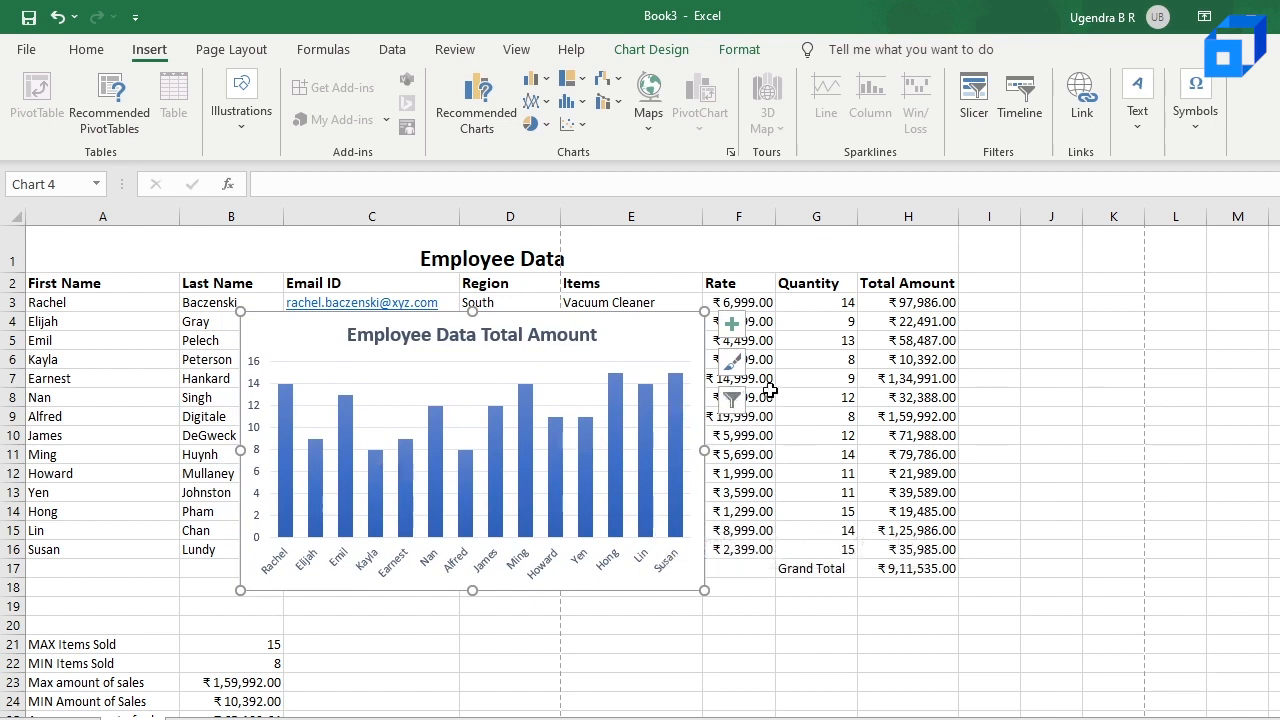
{"action": "mouse_move", "coordinate": [516, 503]}
{"action": "scroll", "coordinate": [830, 459], "scroll_direction": "down", "scroll_amount": 1}
{"action": "scroll", "coordinate": [830, 459], "scroll_direction": "up", "scroll_amount": 1}
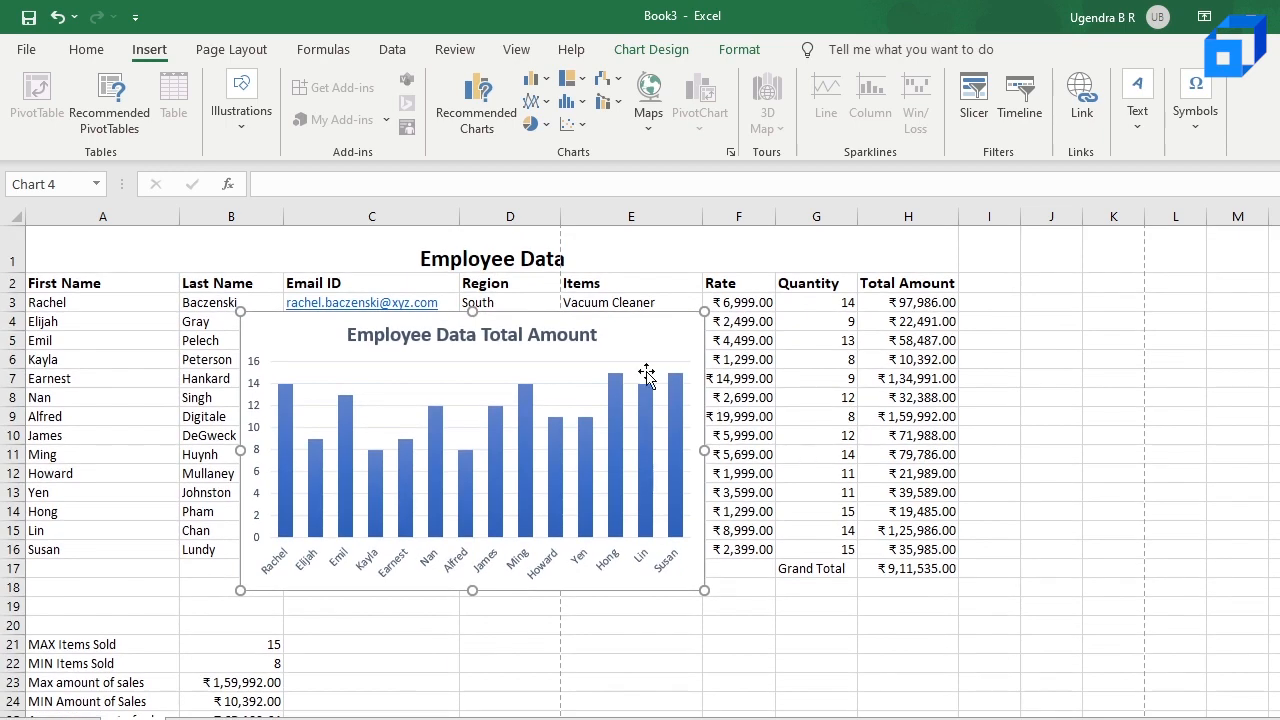
{"action": "left_click_drag", "start_coordinate": [606, 331], "coordinate": [996, 369]}
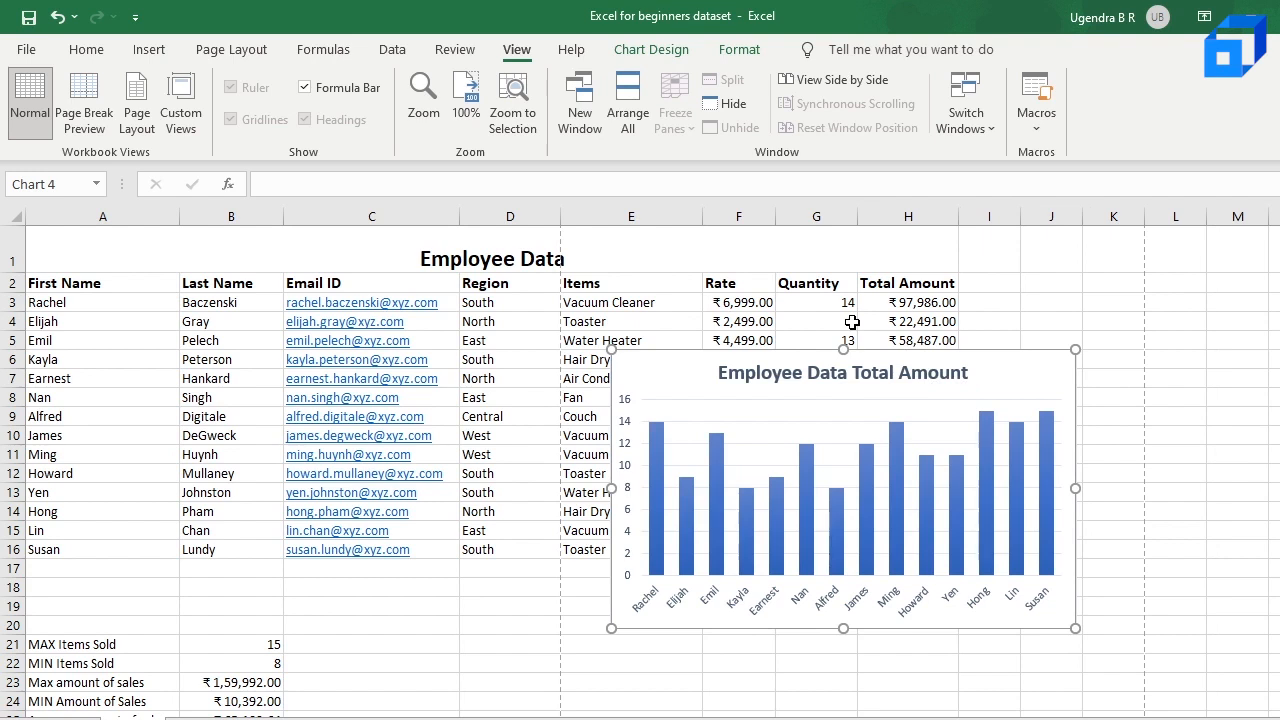
{"action": "left_click", "coordinate": [945, 362]}
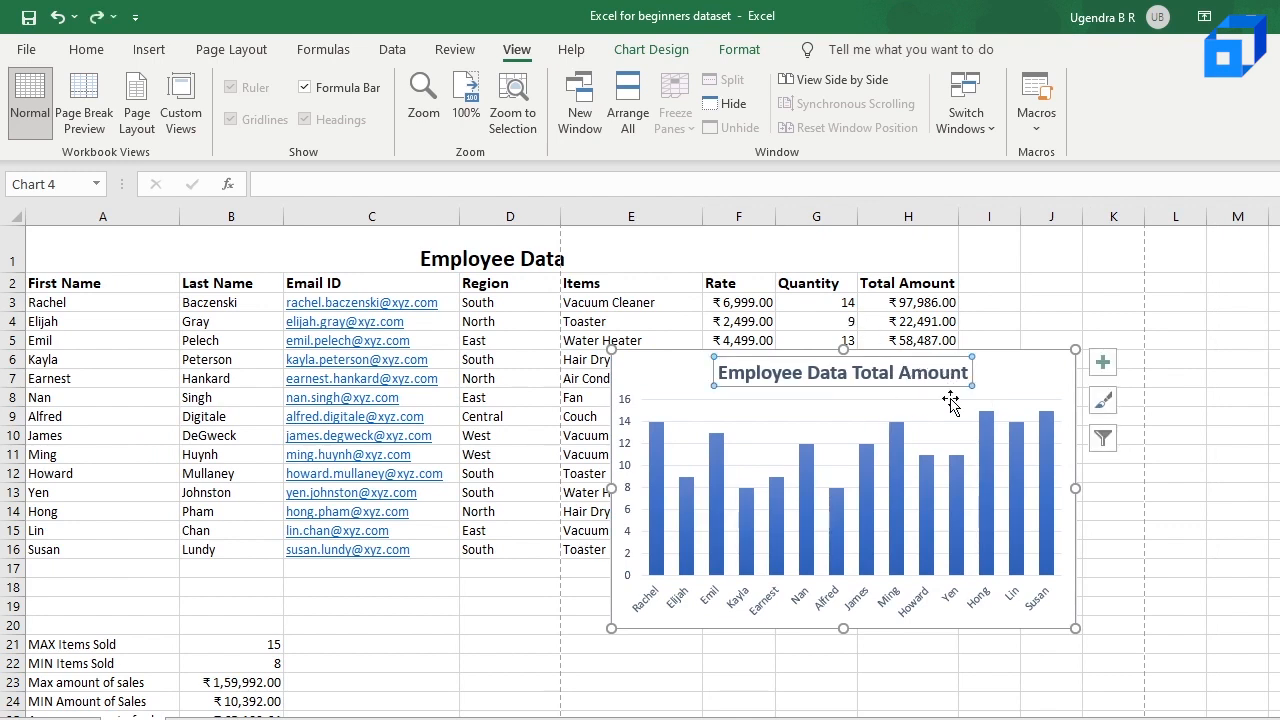
{"action": "left_click_drag", "start_coordinate": [1040, 378], "coordinate": [797, 639]}
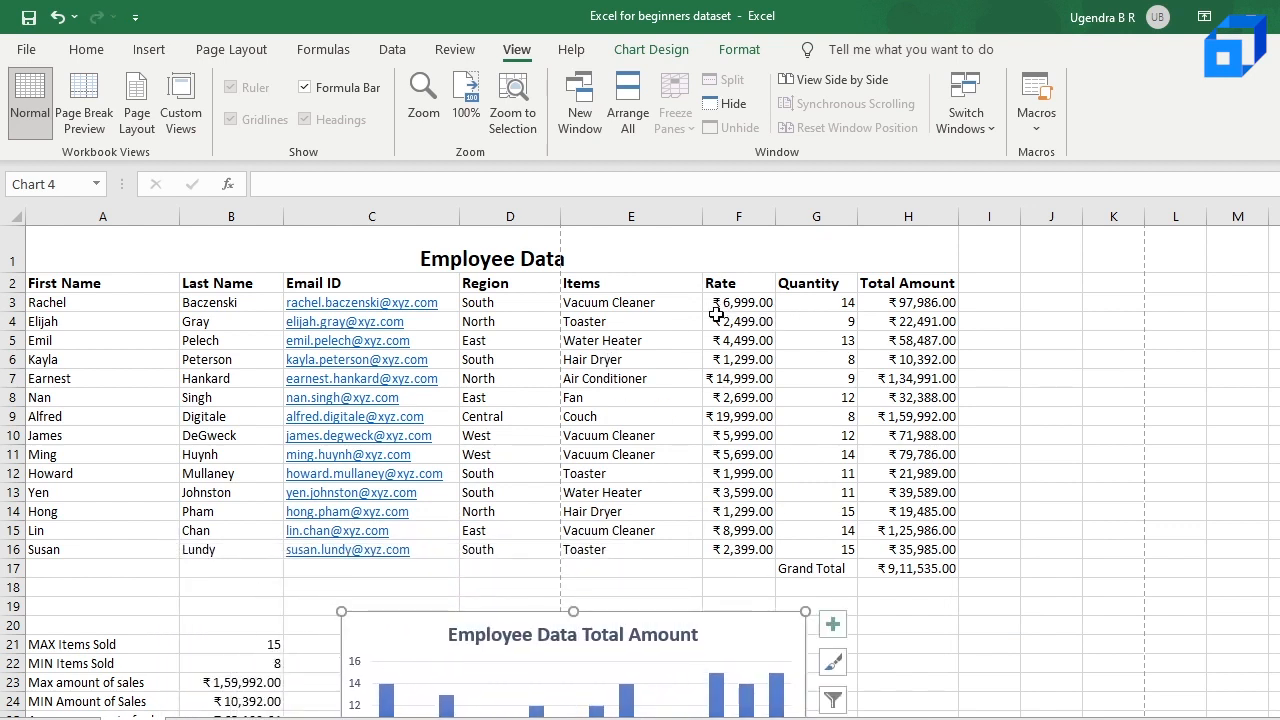
Step: Examine the Total Amount formulas in cells H3 to H8
{"action": "left_click", "coordinate": [930, 304]}
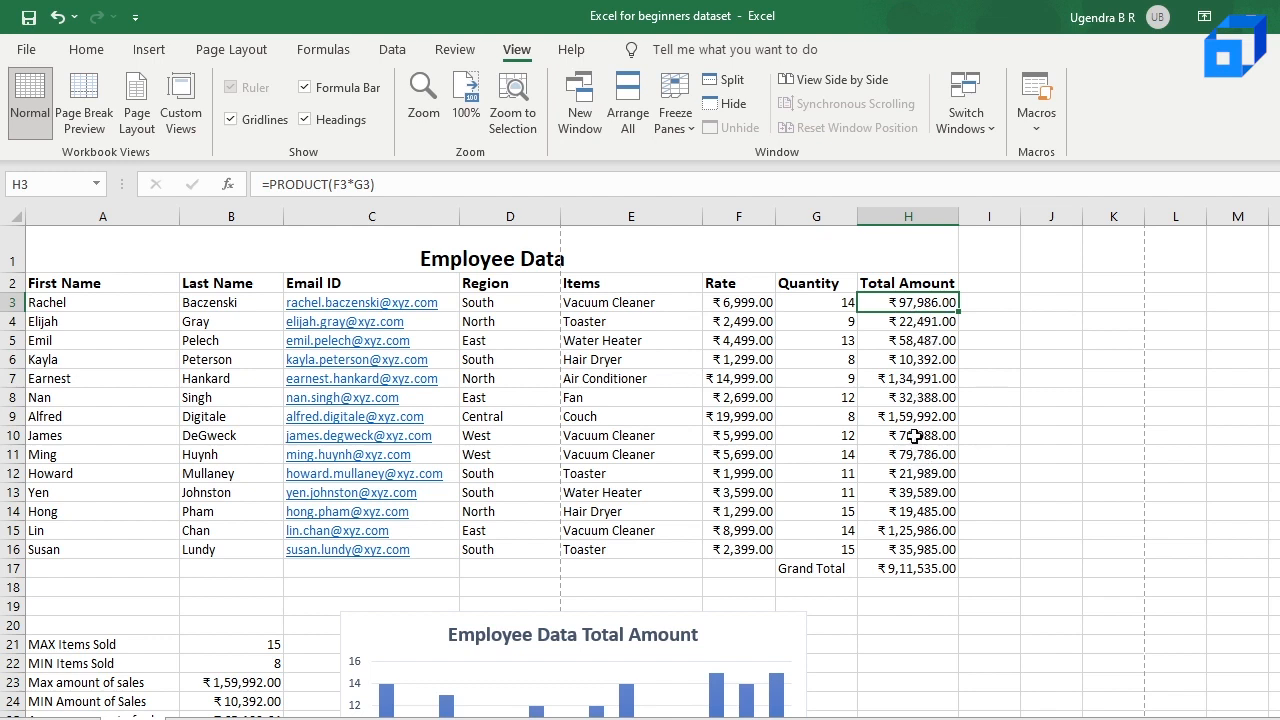
{"action": "left_click", "coordinate": [905, 320]}
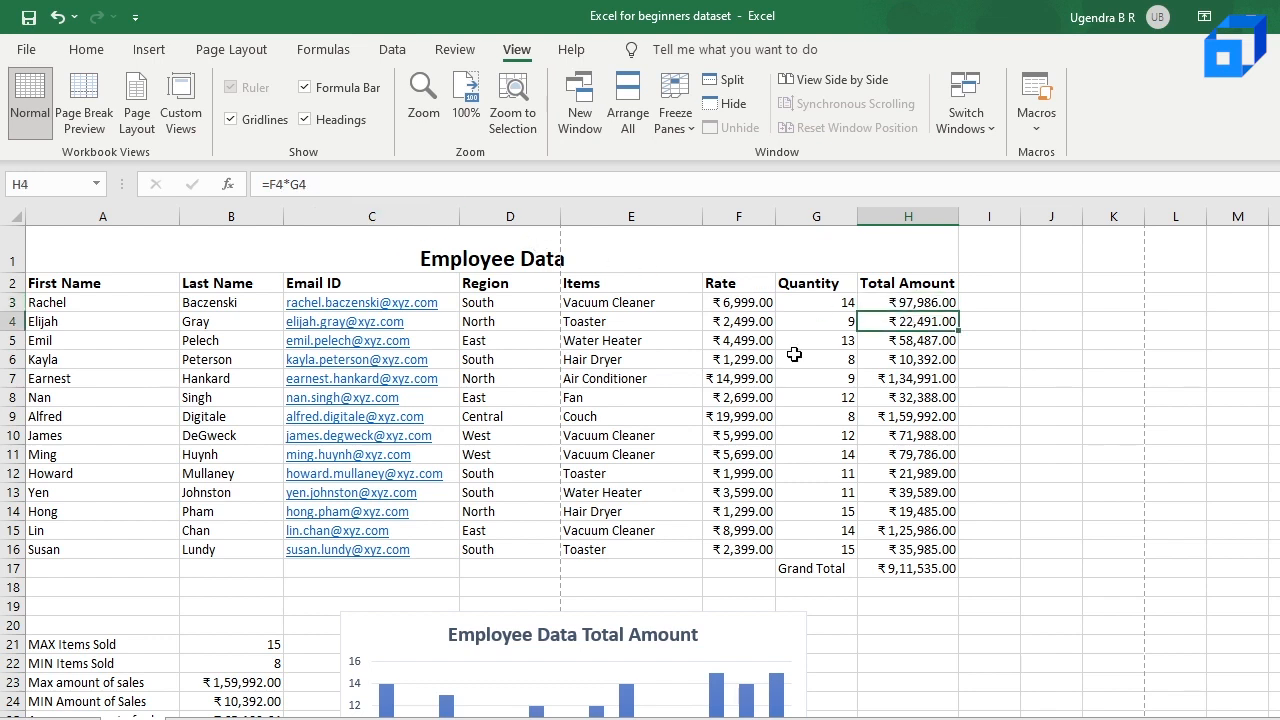
{"action": "left_click", "coordinate": [932, 340]}
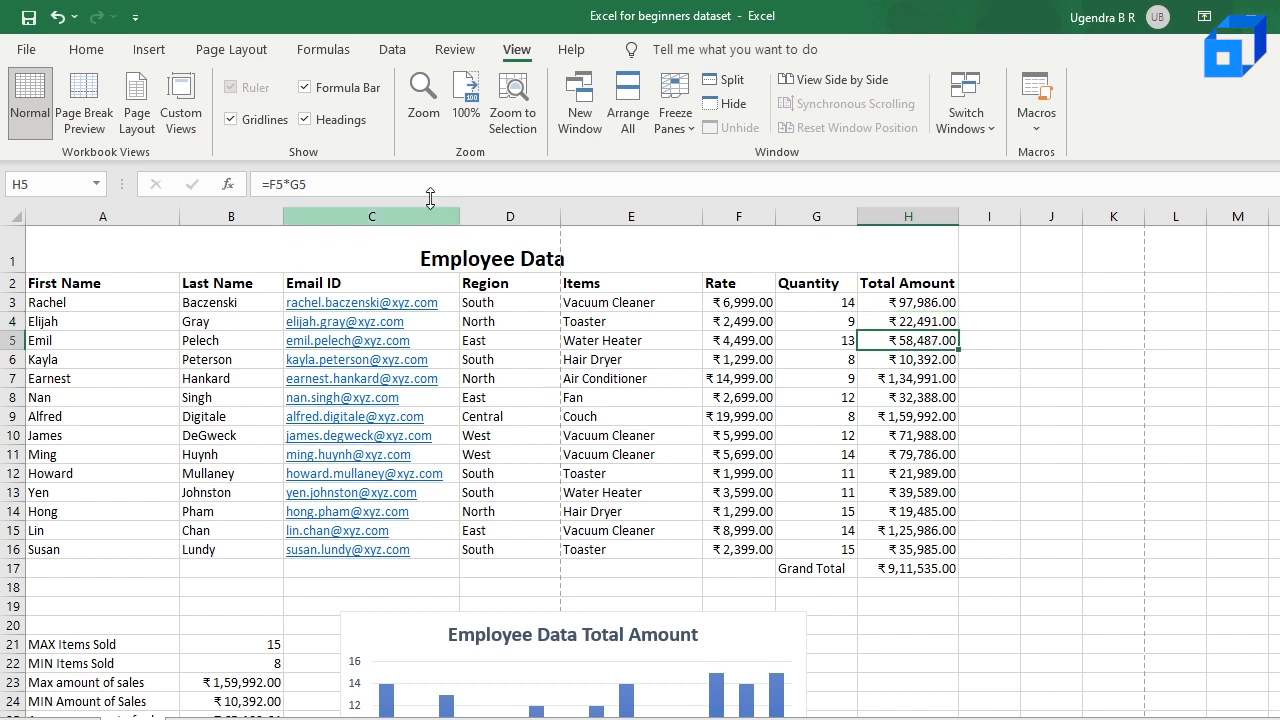
{"action": "left_click", "coordinate": [933, 358]}
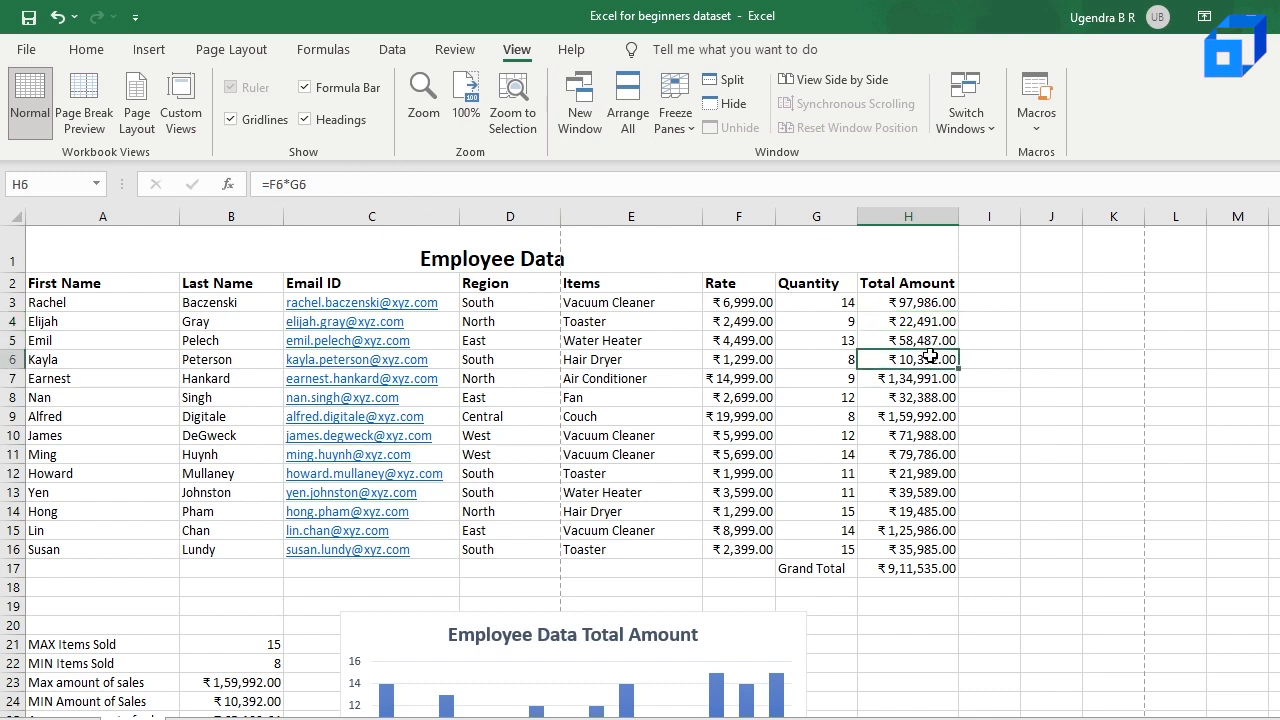
{"action": "left_click", "coordinate": [942, 303]}
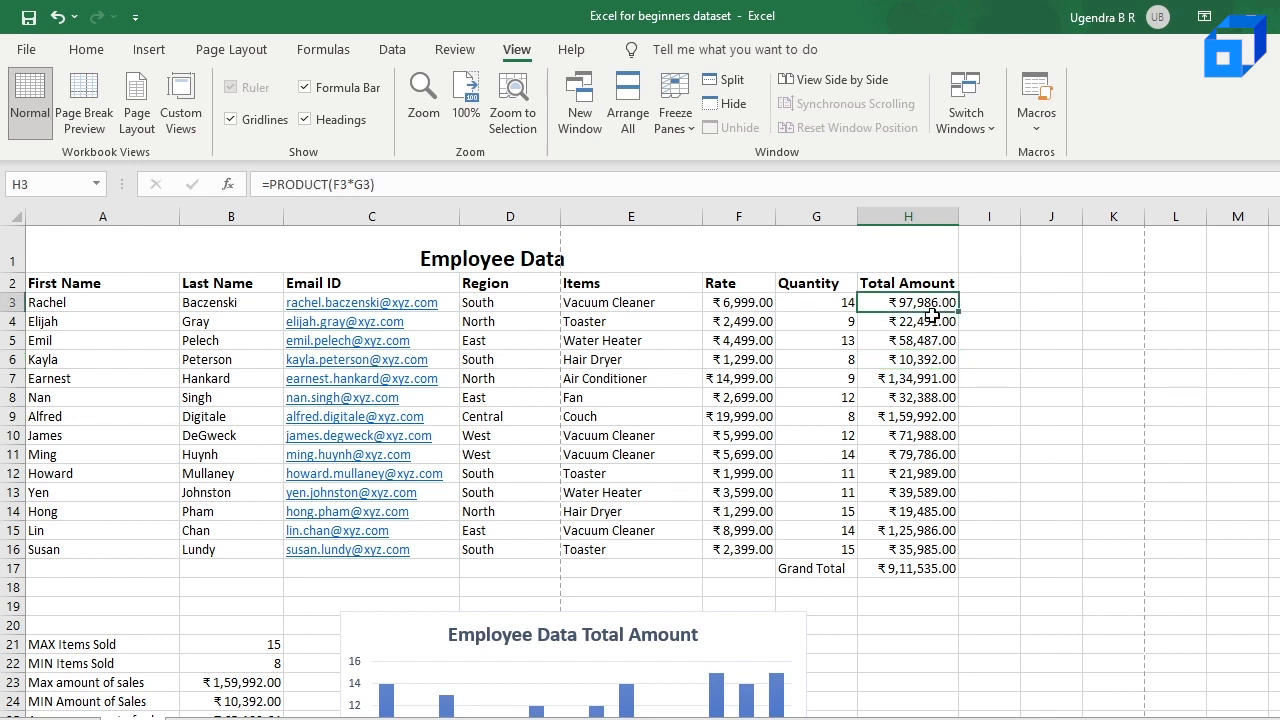
{"action": "left_click", "coordinate": [930, 321]}
{"action": "left_click", "coordinate": [922, 359]}
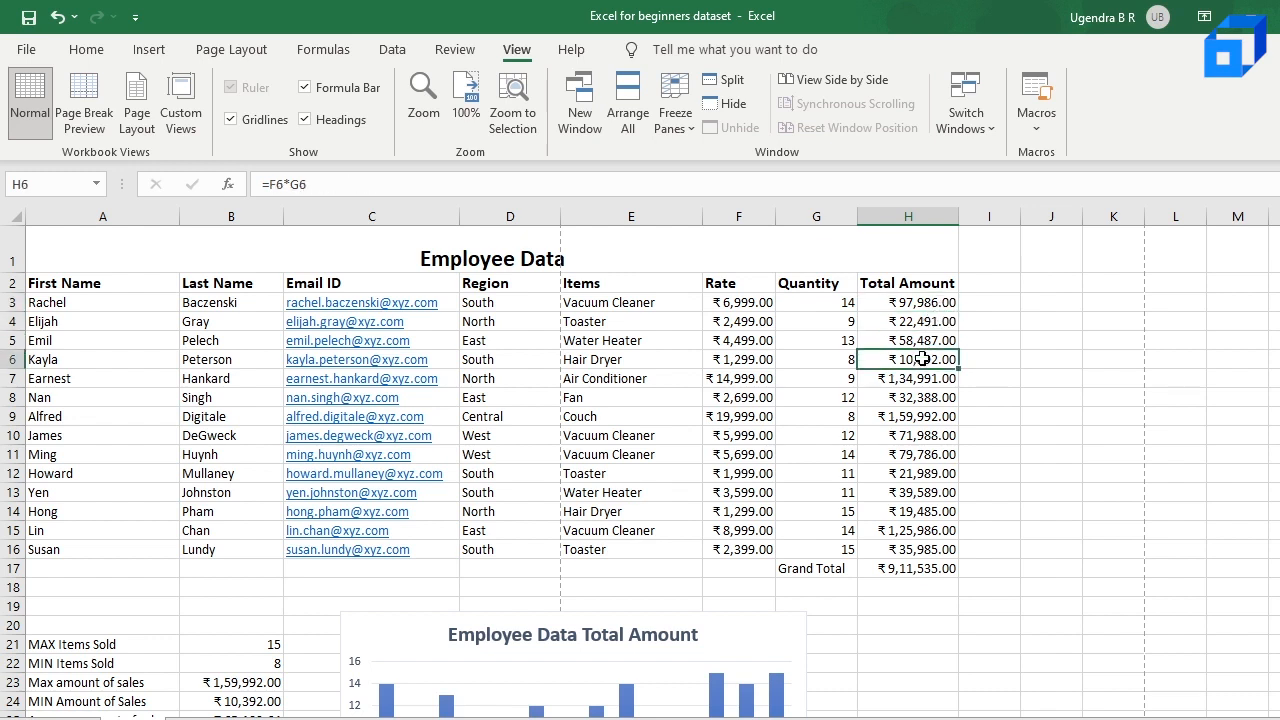
{"action": "left_click", "coordinate": [926, 341]}
{"action": "left_click", "coordinate": [918, 377]}
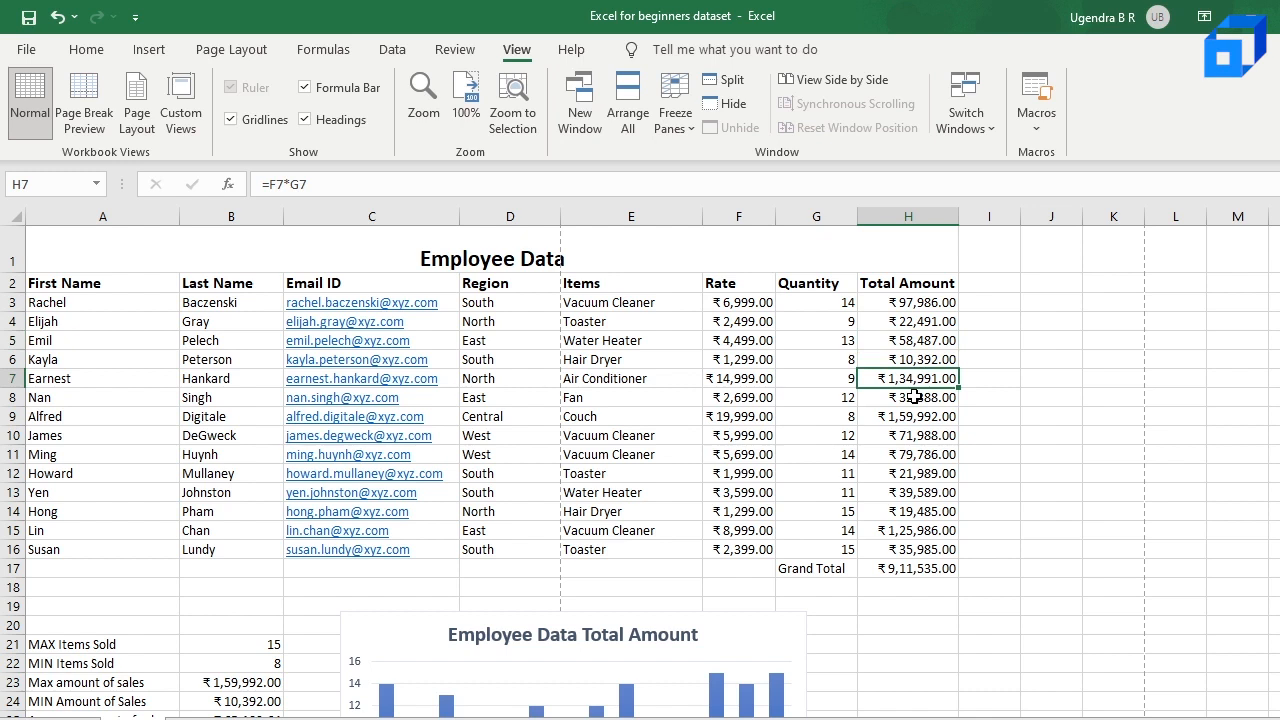
{"action": "left_click", "coordinate": [915, 399]}
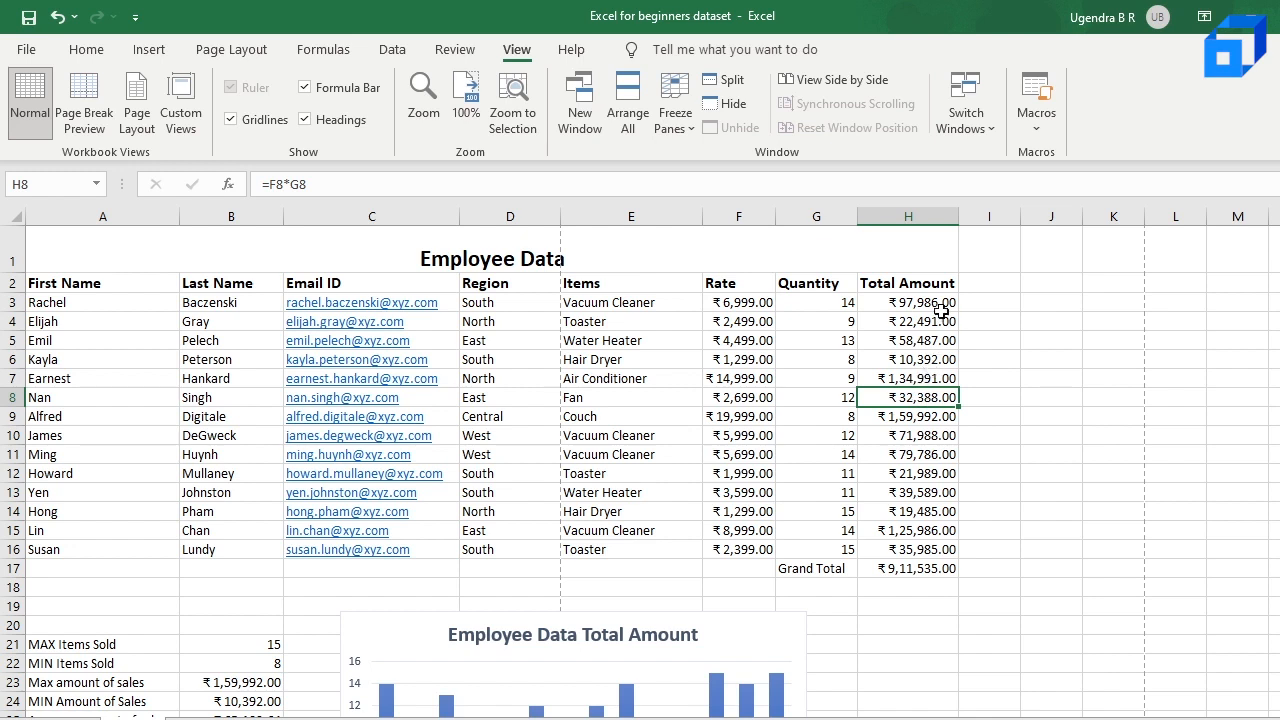
{"action": "left_click", "coordinate": [912, 378]}
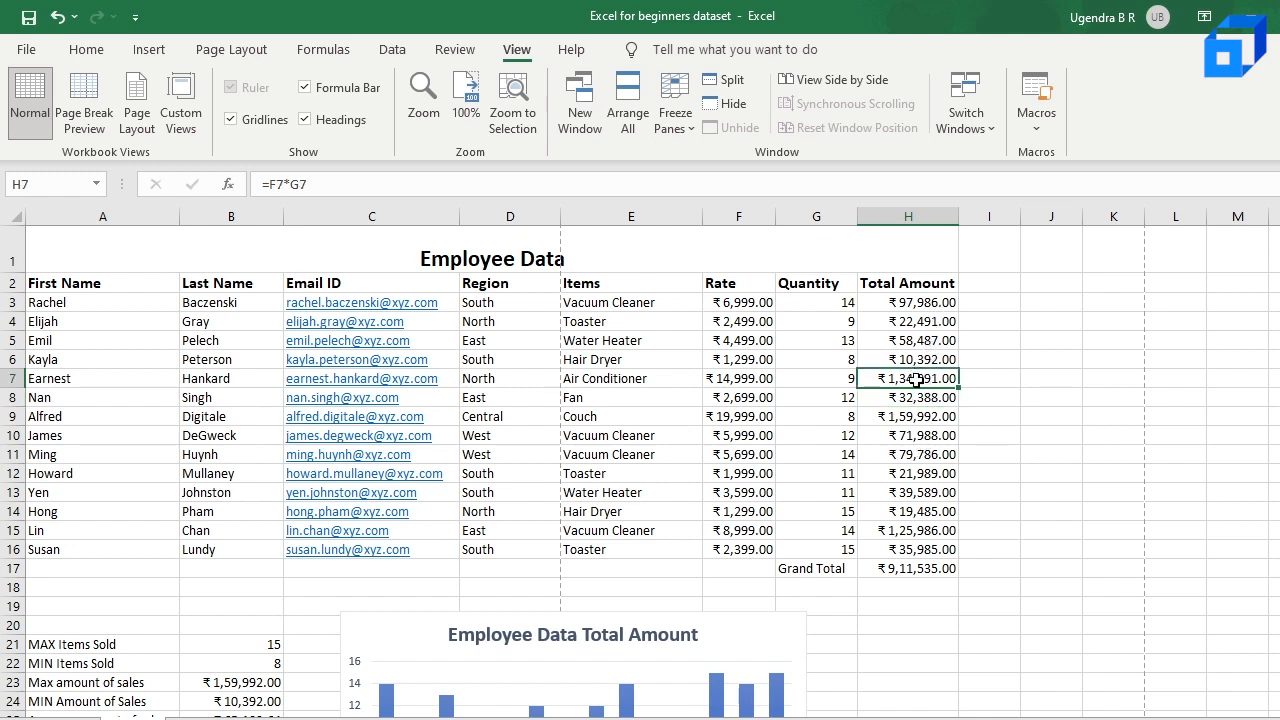
{"action": "left_click", "coordinate": [918, 302]}
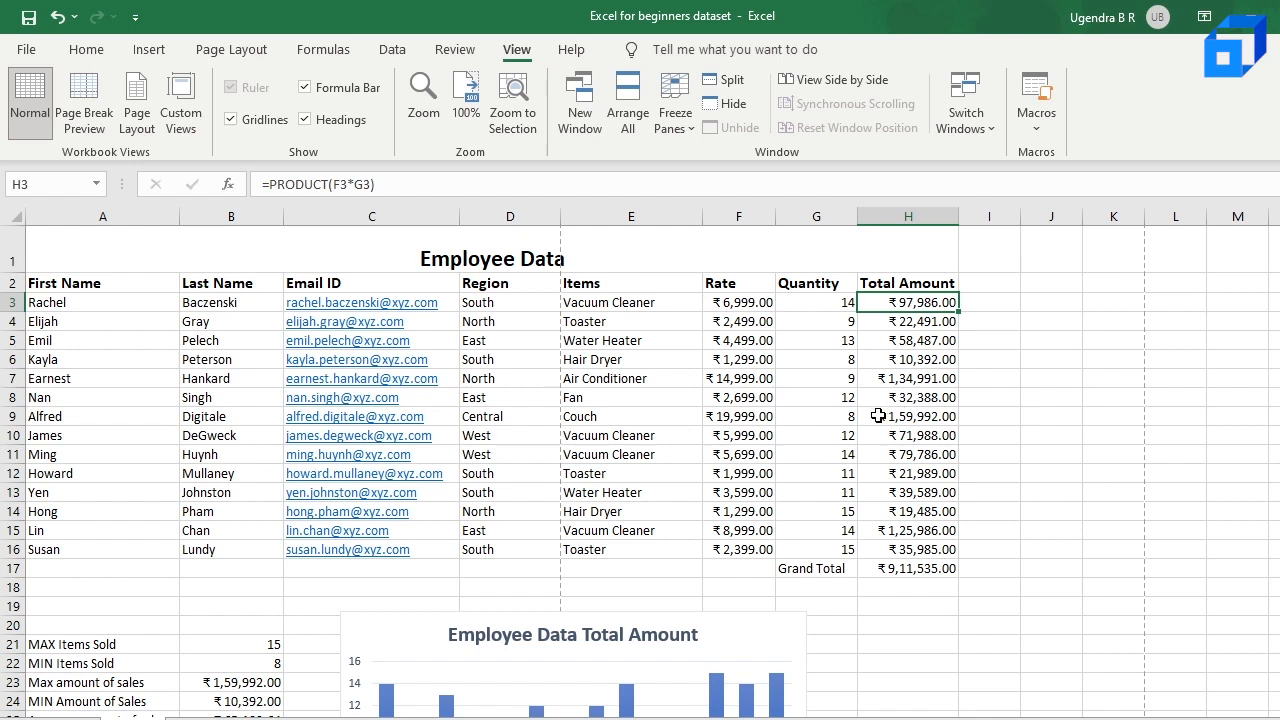
Step: Add the heading "Percentage of Total Amount" in cell I2 and widen column I to fit it
{"action": "left_click", "coordinate": [989, 283]}
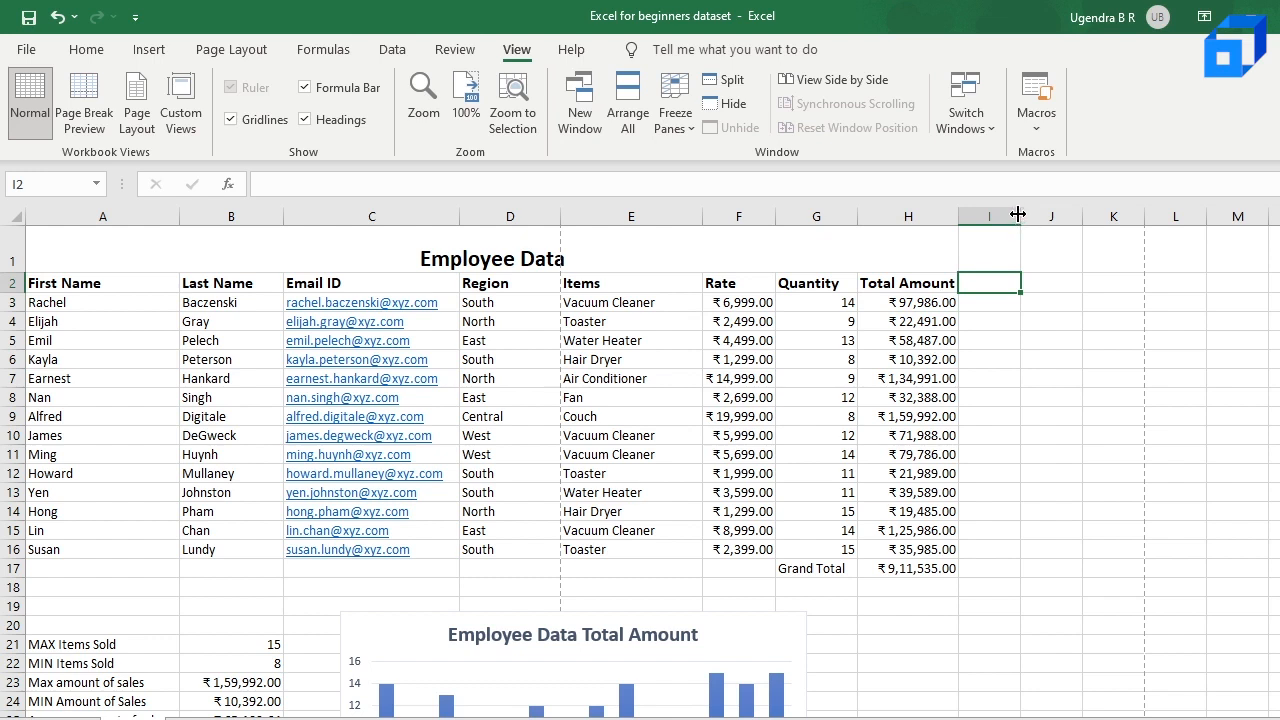
{"action": "double_click", "coordinate": [1001, 286]}
{"action": "type", "text": "Pe"}
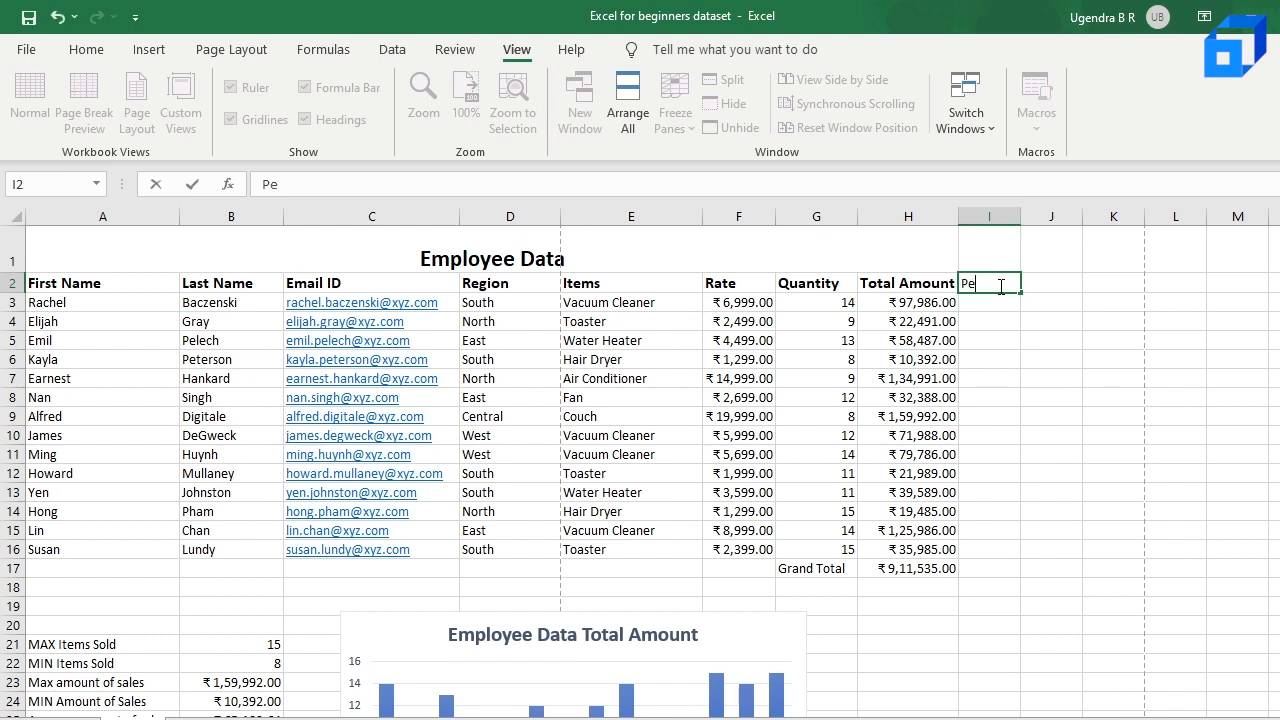
{"action": "type", "text": "rcentage of Total Amount"}
{"action": "key", "text": "Return"}
{"action": "left_click_drag", "start_coordinate": [1020, 218], "coordinate": [1198, 240]}
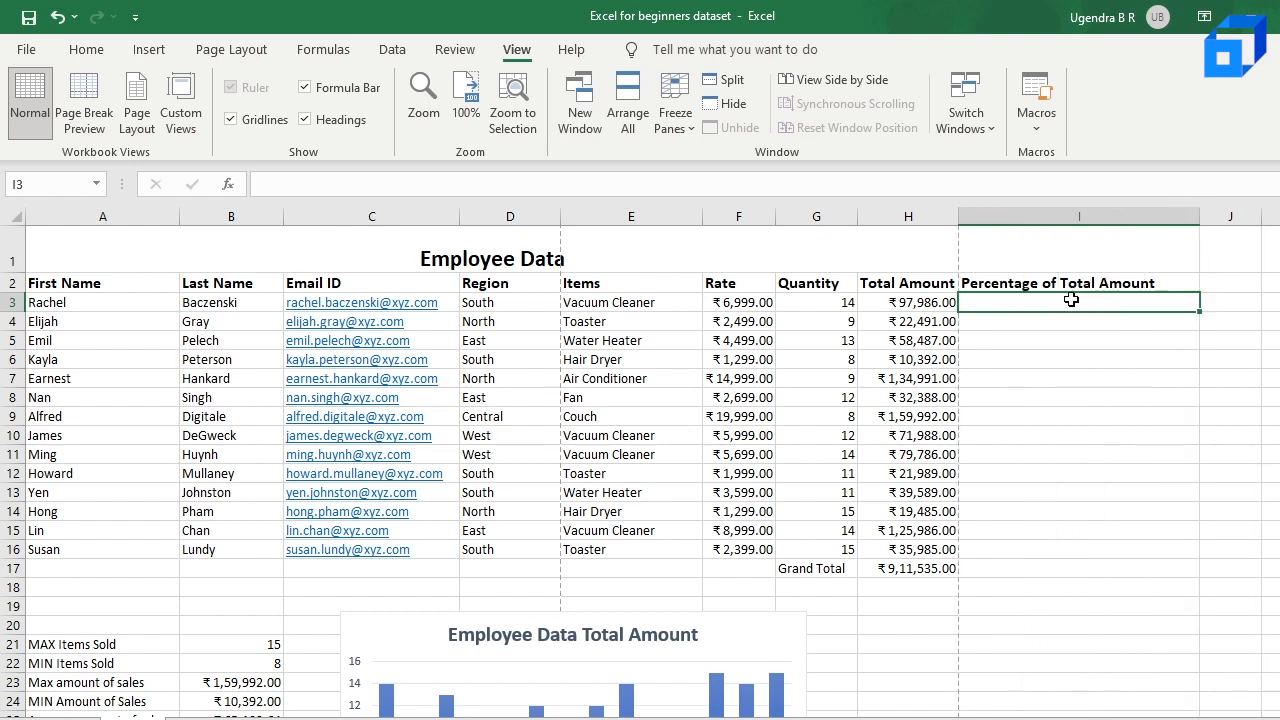
Step: Enter =H3/H17 in cell I3 to divide the first employee's total amount by the Grand Total
{"action": "type", "text": "="}
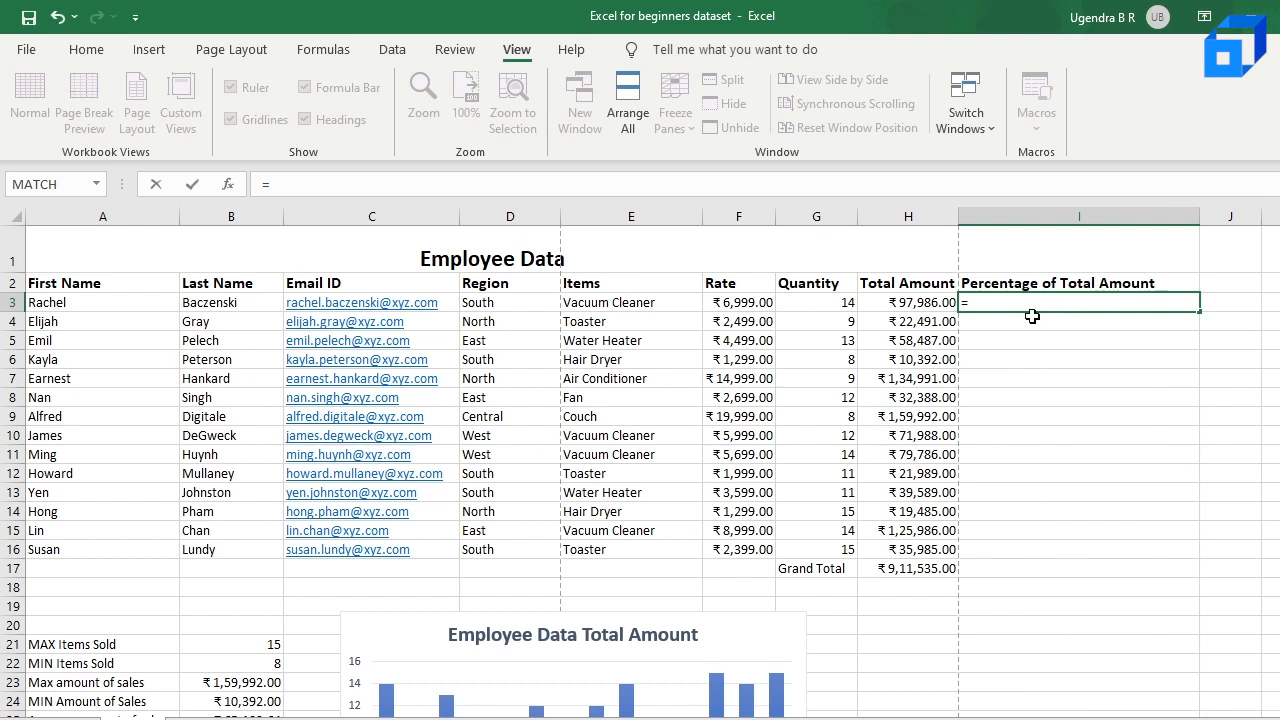
{"action": "left_click", "coordinate": [900, 302]}
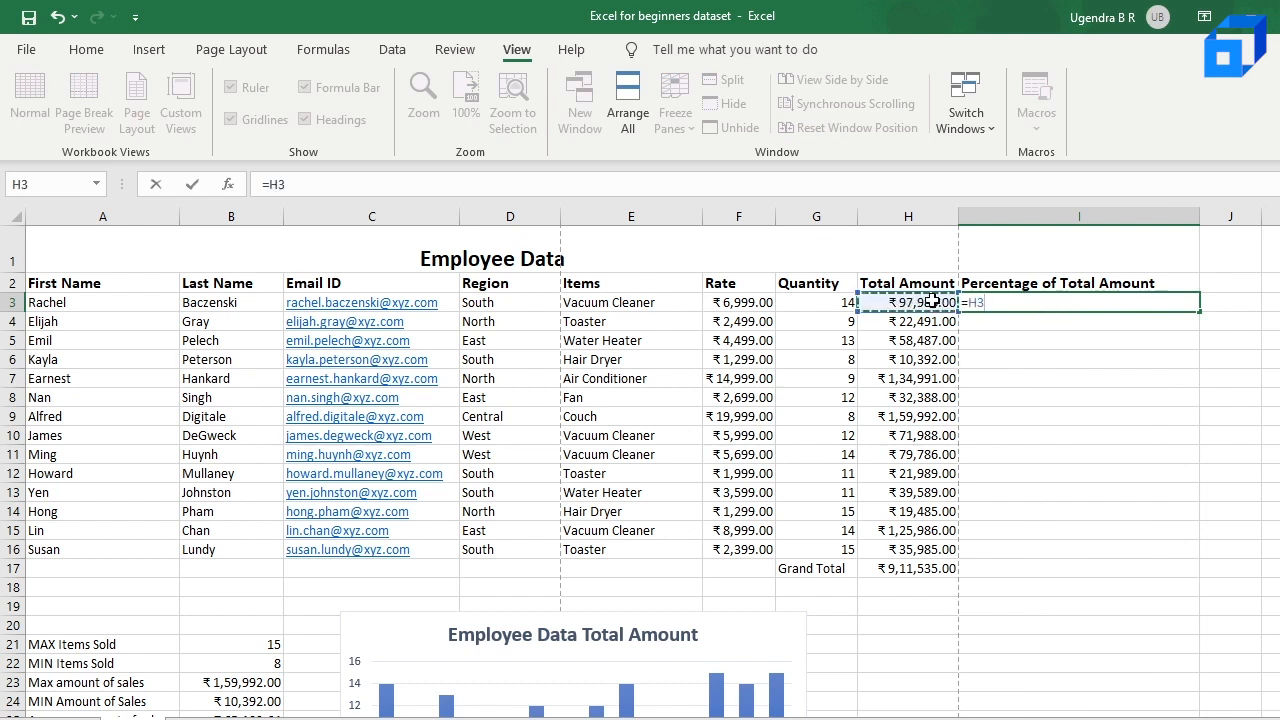
{"action": "type", "text": "/"}
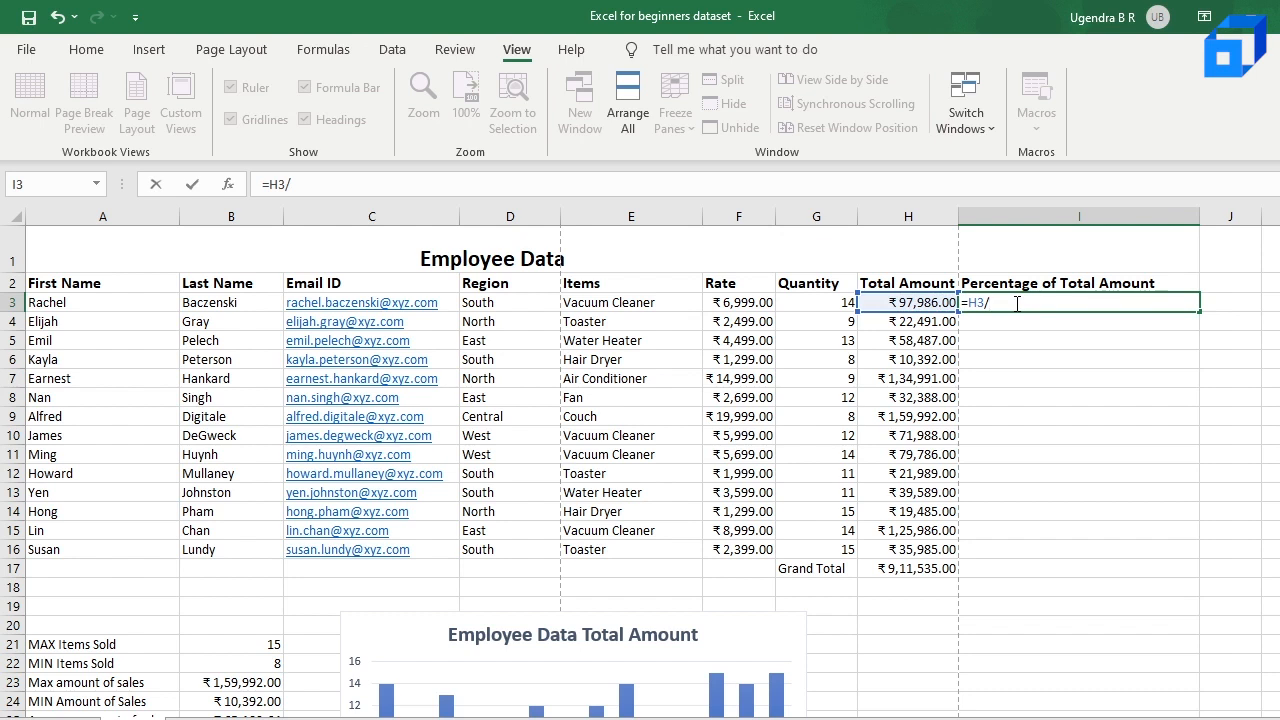
{"action": "left_click", "coordinate": [917, 568]}
{"action": "key", "text": "Return"}
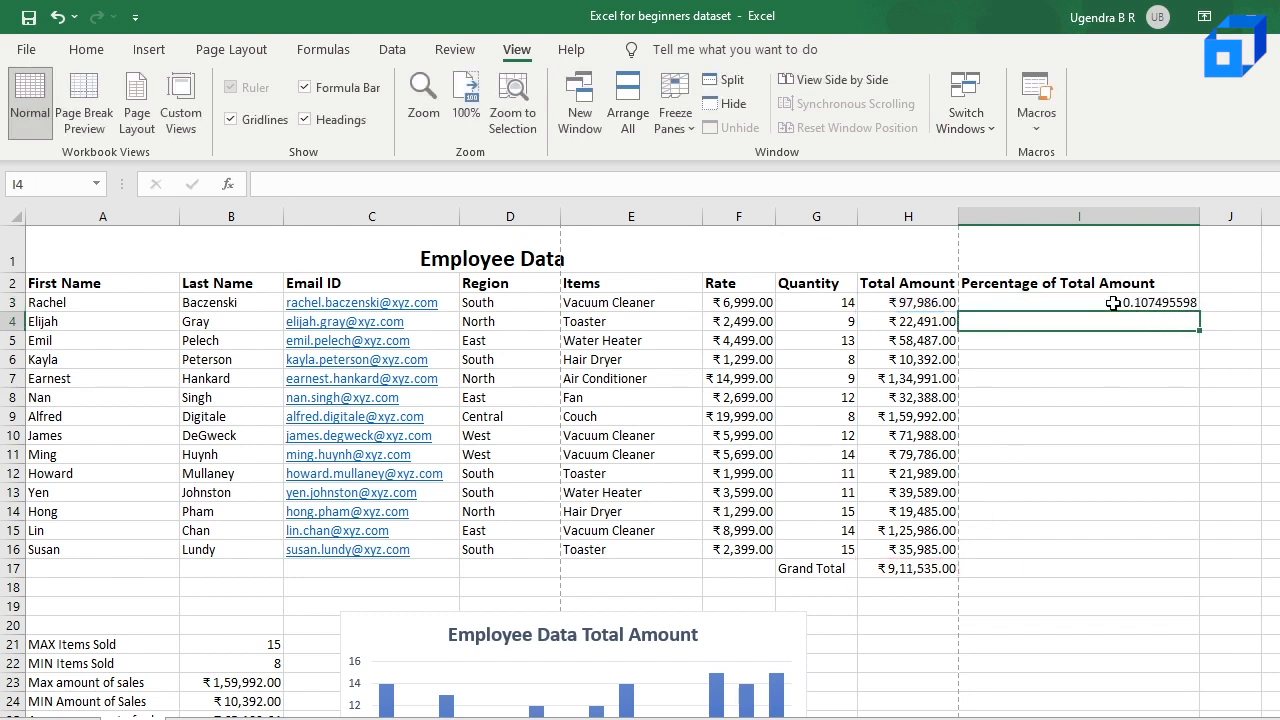
Step: Format the first employee's result in cell I3 as a percentage
{"action": "left_click", "coordinate": [1190, 302]}
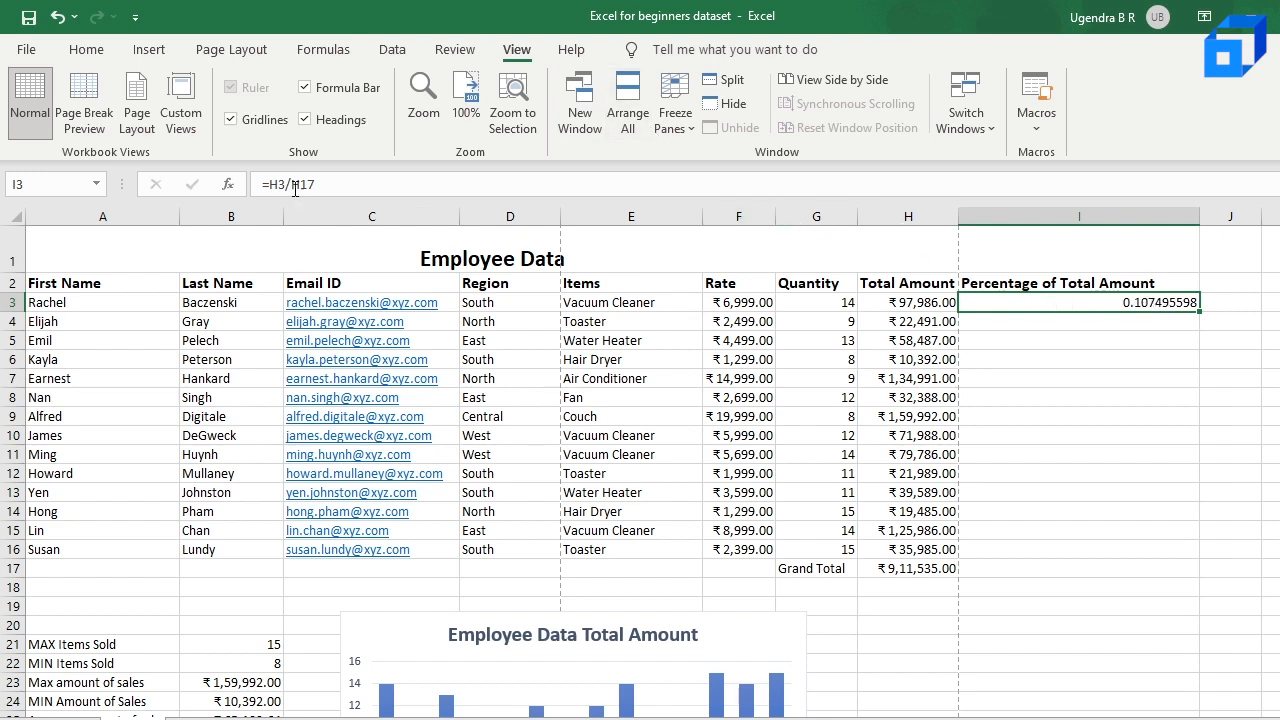
{"action": "left_click", "coordinate": [87, 53]}
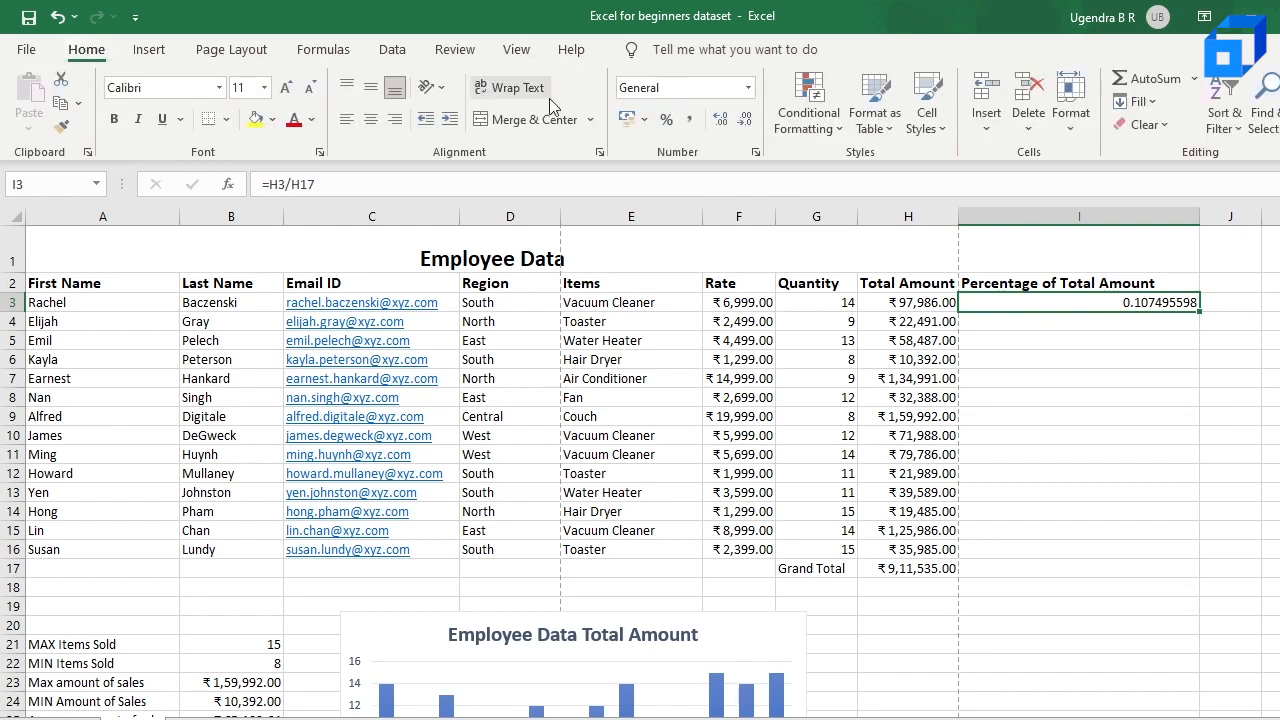
{"action": "left_click", "coordinate": [667, 130]}
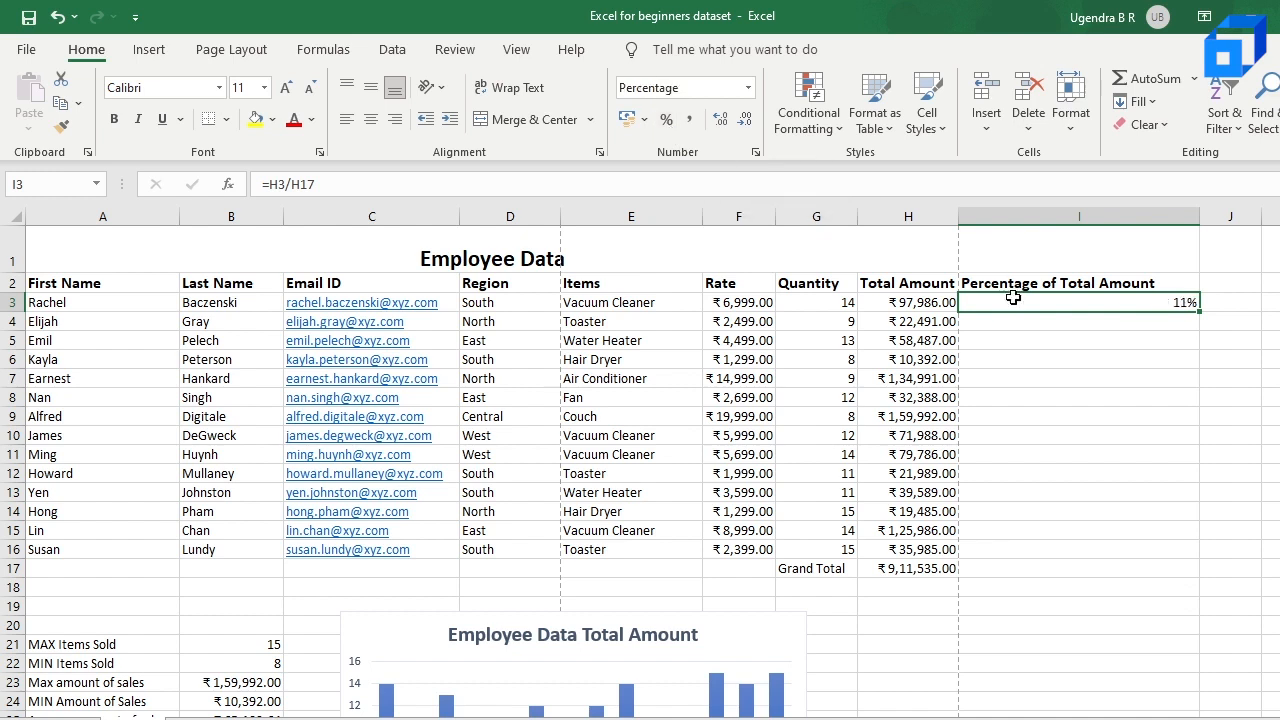
Step: Try to copy the relative-reference formula in cell I3 down through I16, and undo the fill
{"action": "left_click", "coordinate": [1166, 322]}
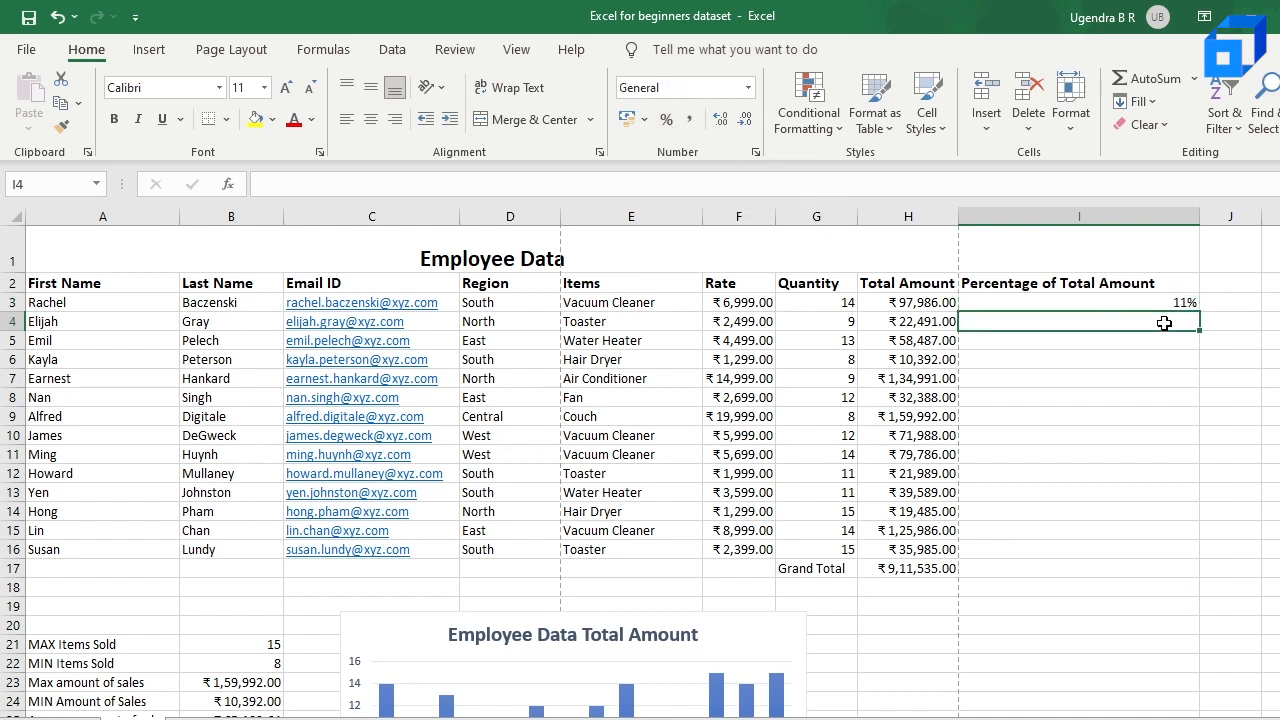
{"action": "left_click", "coordinate": [1163, 304]}
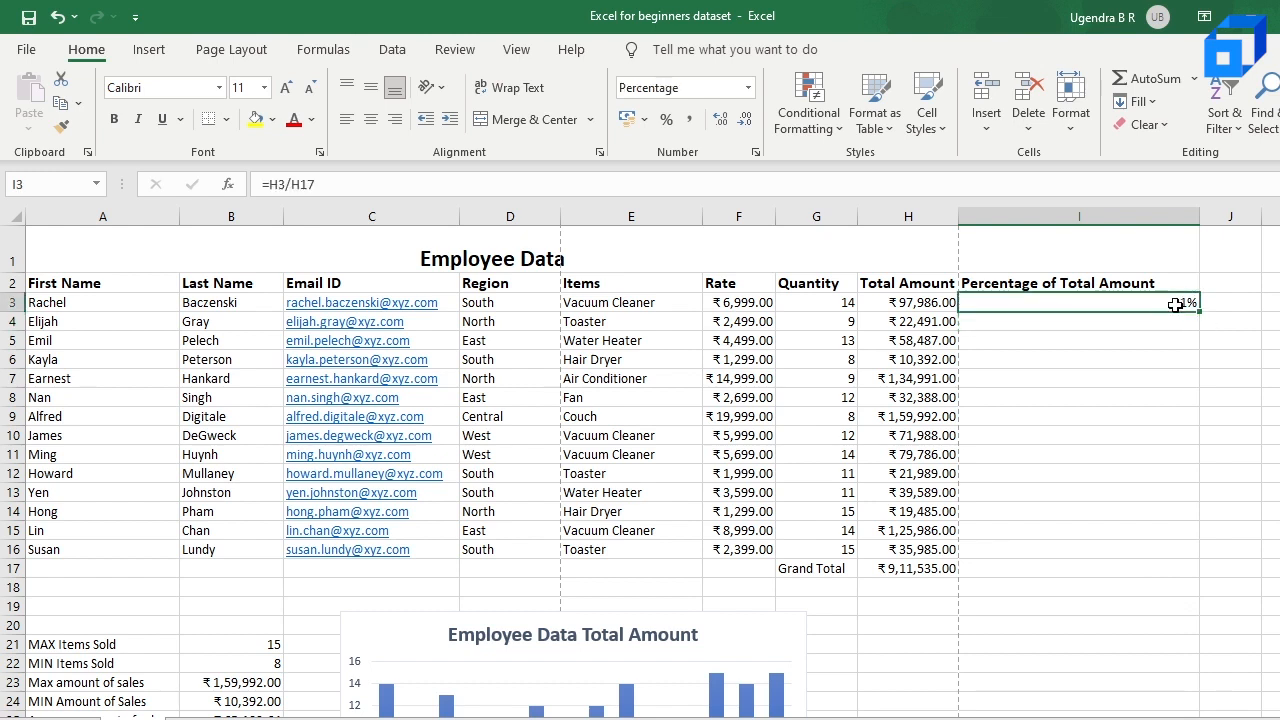
{"action": "left_click", "coordinate": [1114, 321]}
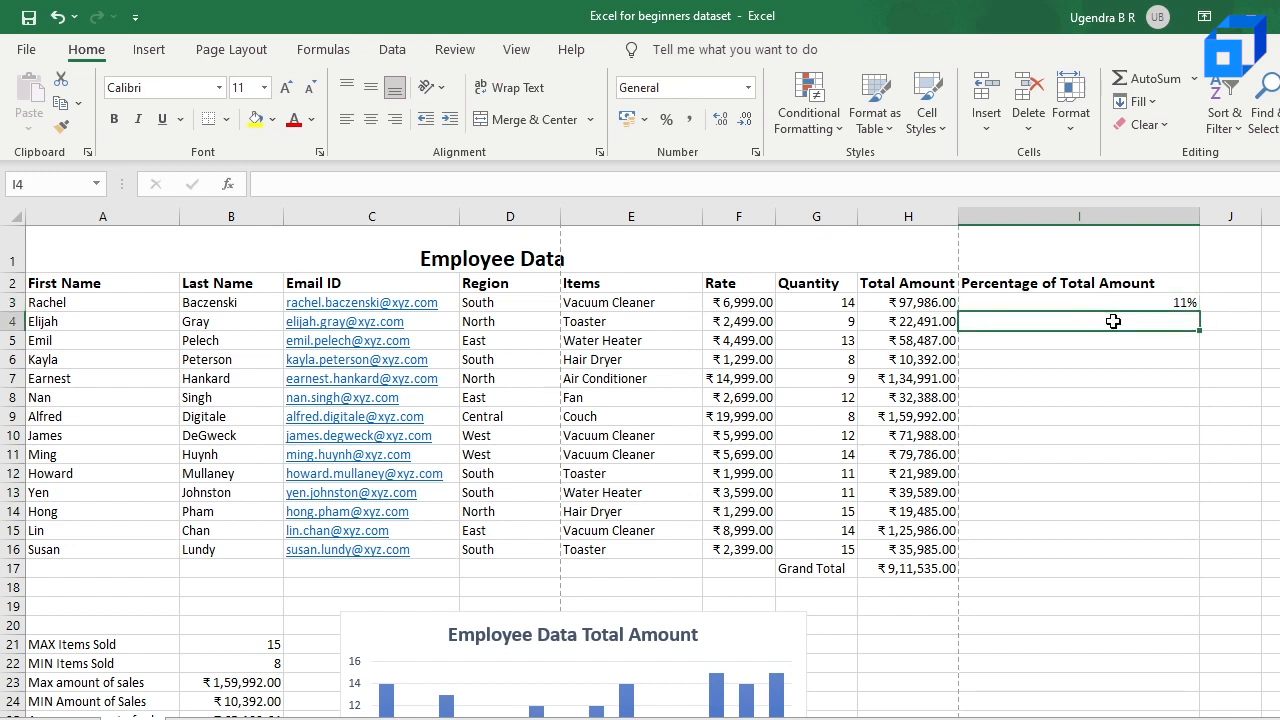
{"action": "left_click", "coordinate": [1126, 304]}
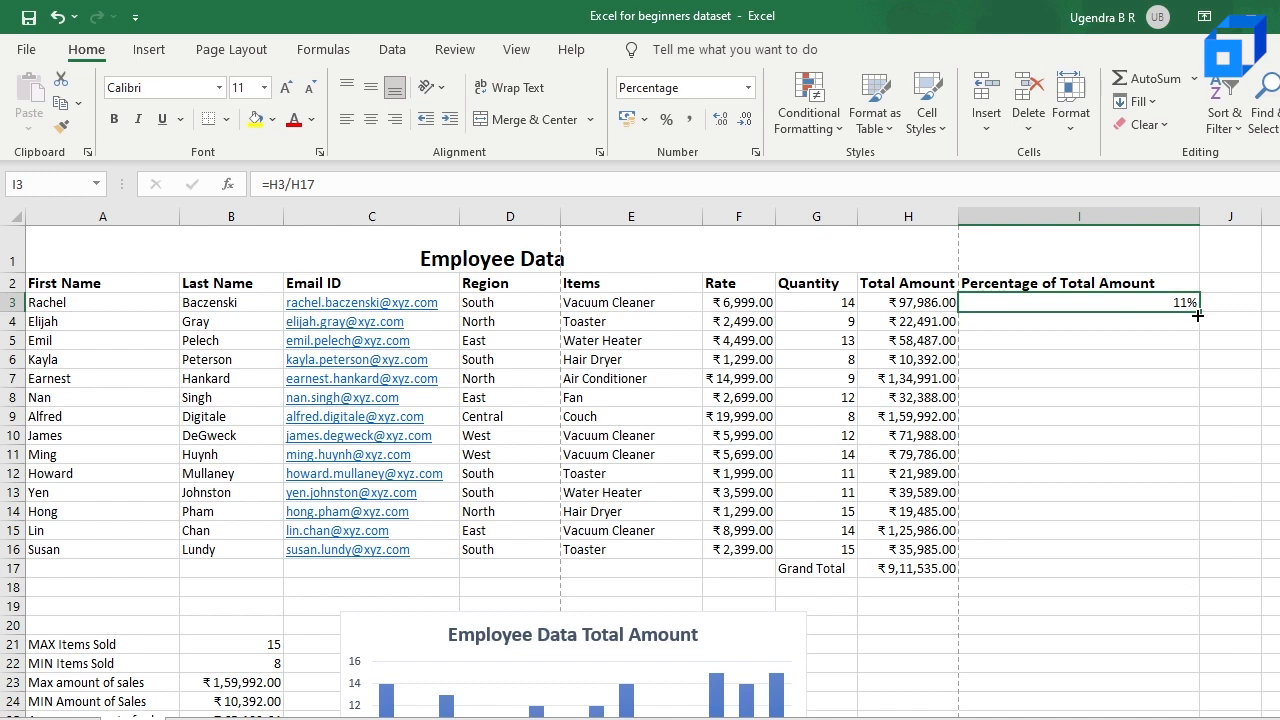
{"action": "left_click_drag", "start_coordinate": [1201, 327], "coordinate": [1195, 558]}
{"action": "left_click", "coordinate": [1114, 424]}
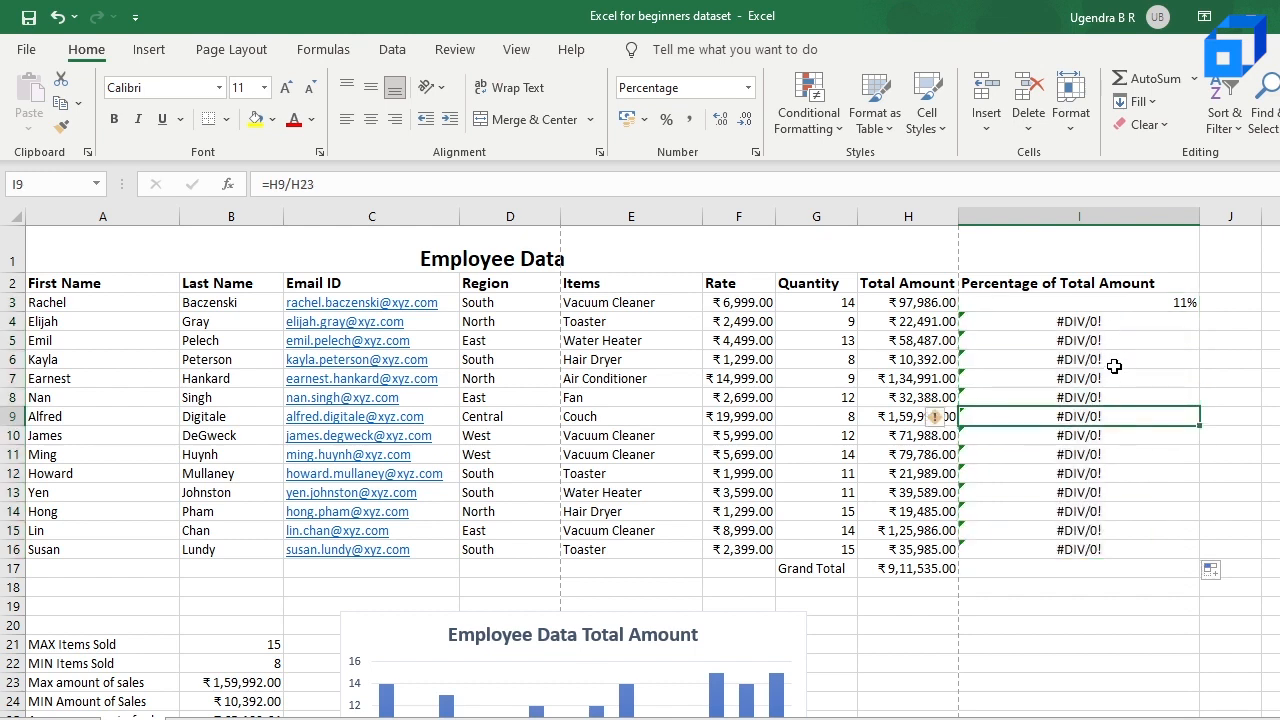
{"action": "left_click", "coordinate": [914, 569]}
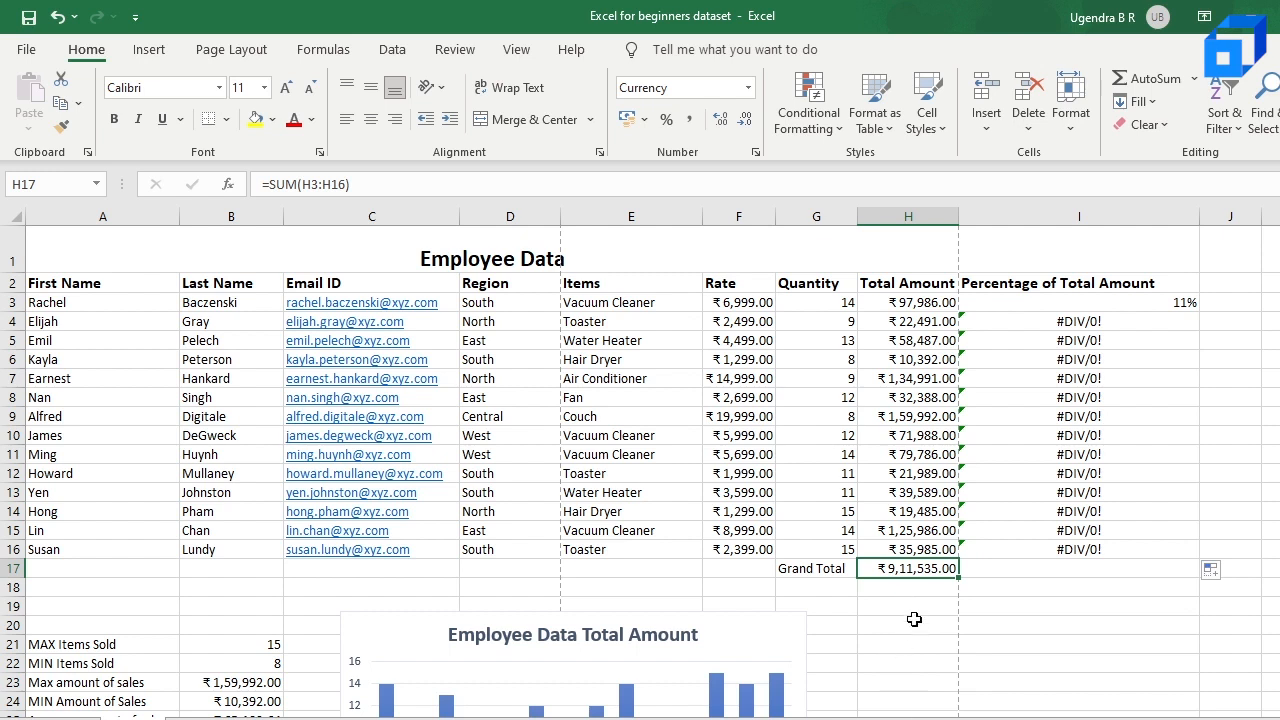
{"action": "left_click", "coordinate": [1093, 326]}
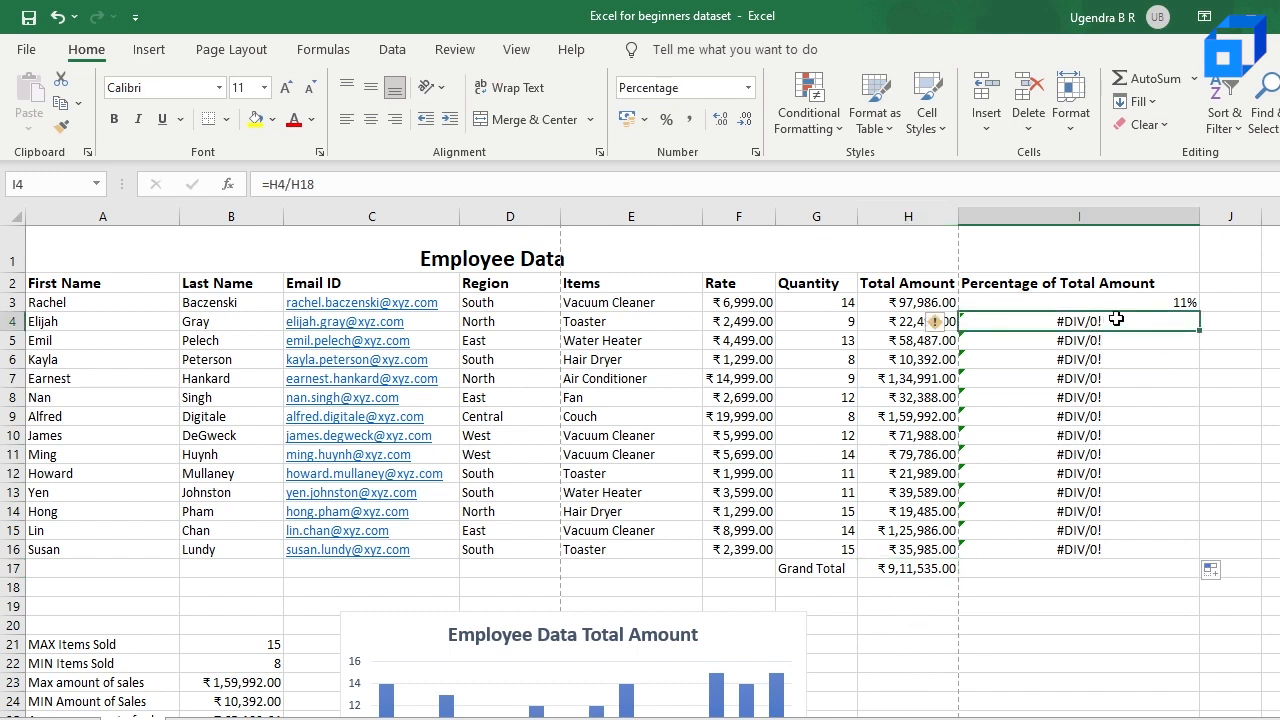
{"action": "key", "text": "ctrl+z"}
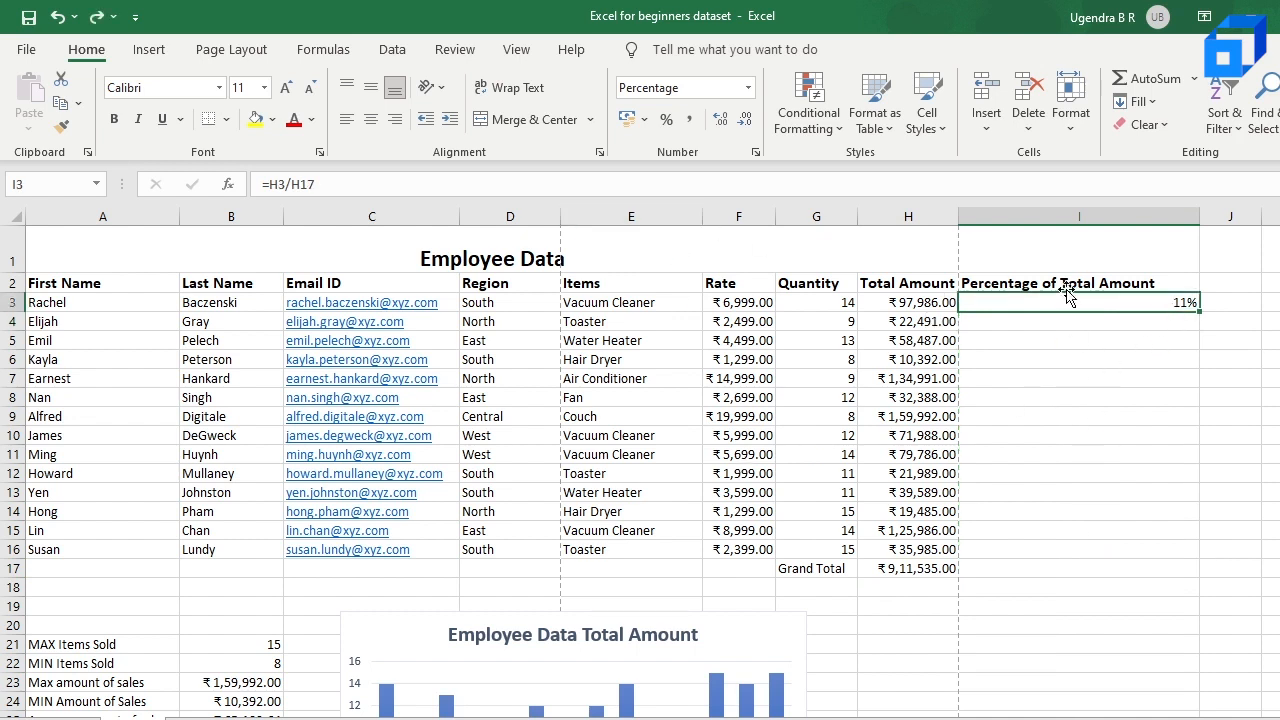
Step: Make the Grand Total reference in cell I3 absolute so the formula reads =H3/$H$17
{"action": "left_click", "coordinate": [288, 186]}
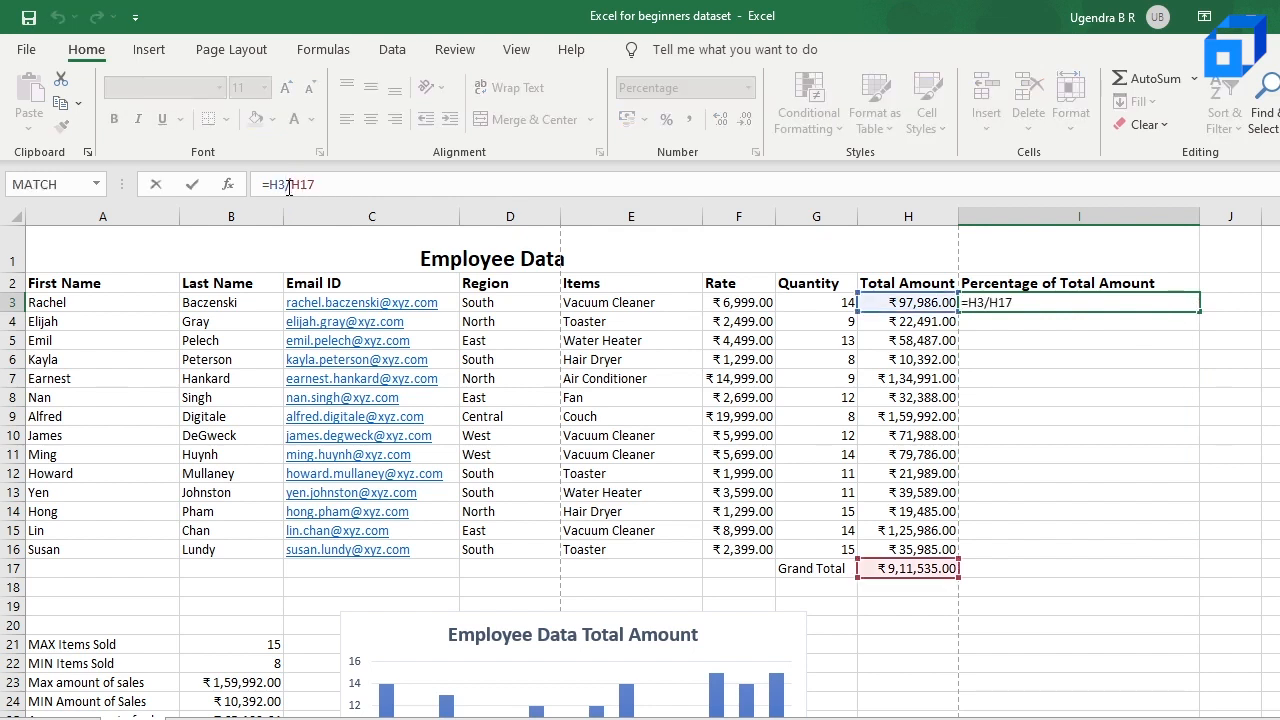
{"action": "type", "text": "$H$"}
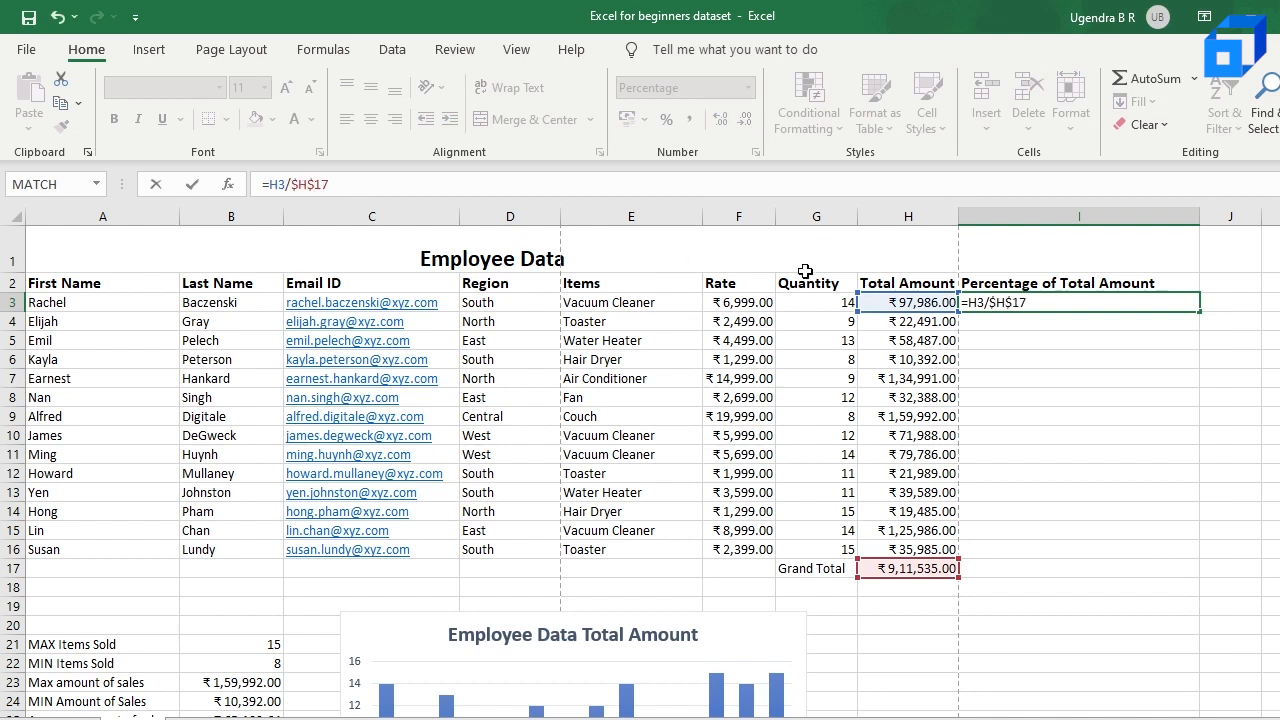
{"action": "key", "text": "Return"}
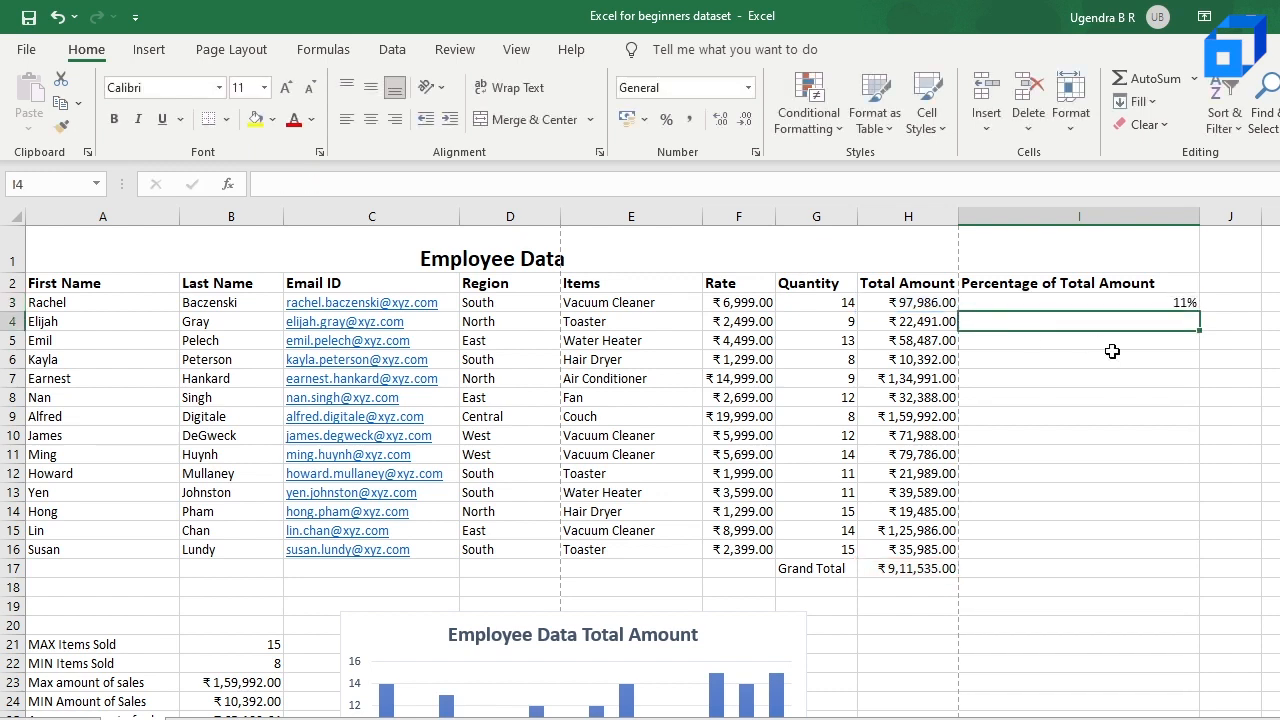
Step: Fill the formula from cell I3 down through I16 for all employees
{"action": "left_click", "coordinate": [1178, 300]}
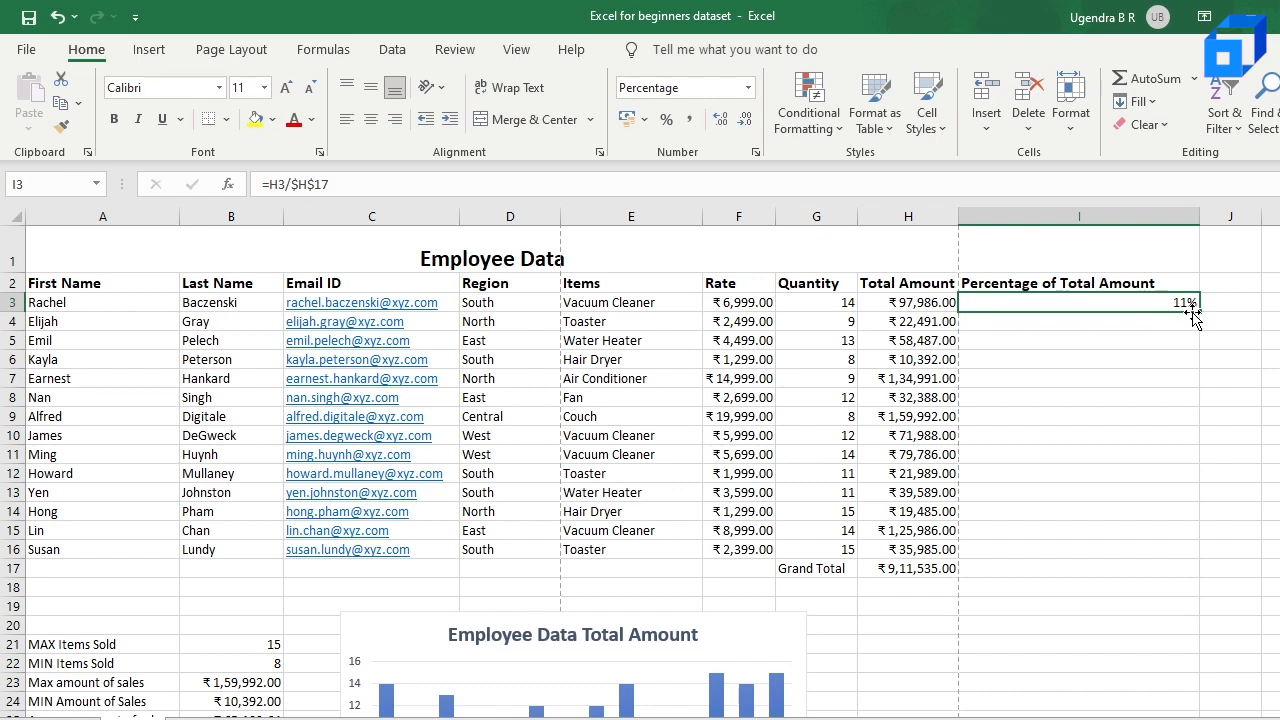
{"action": "left_click_drag", "start_coordinate": [1202, 310], "coordinate": [1177, 550]}
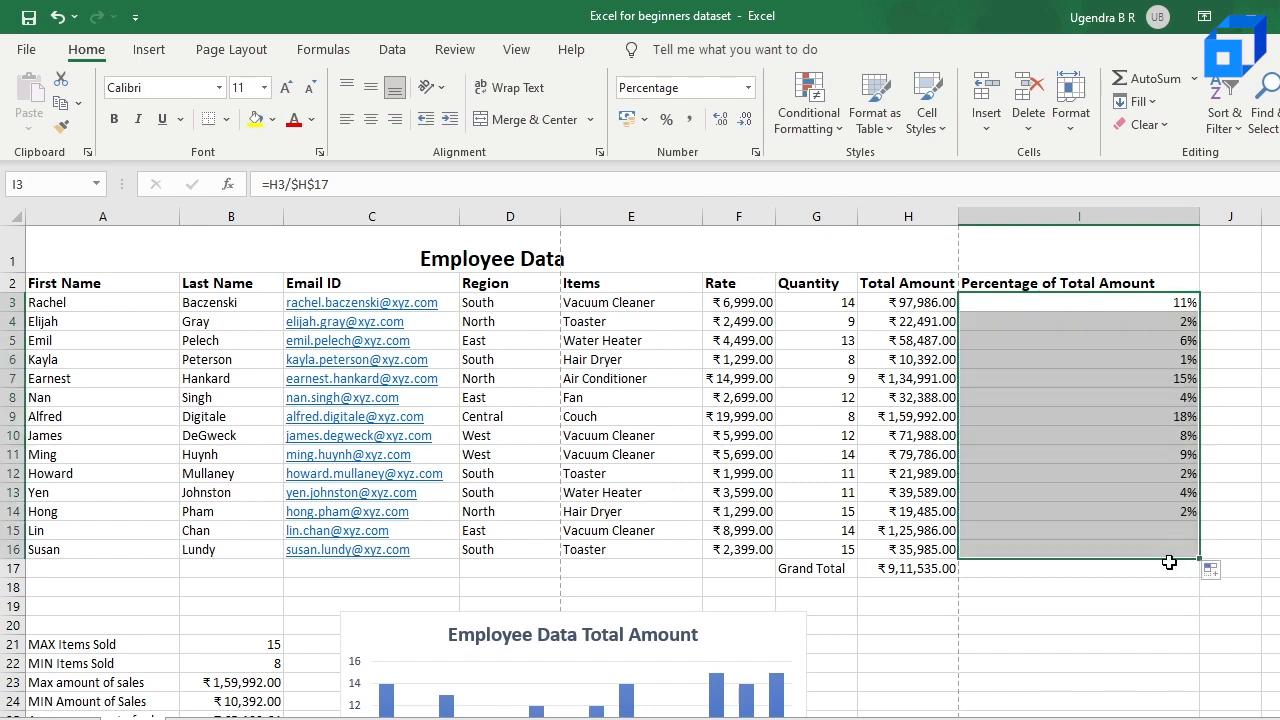
{"action": "left_click", "coordinate": [1157, 380]}
Step: Examine the percentage formulas in I3, I4 and I11 against the Total Amount in H4 and the Grand Total in H17
{"action": "left_click", "coordinate": [1167, 320]}
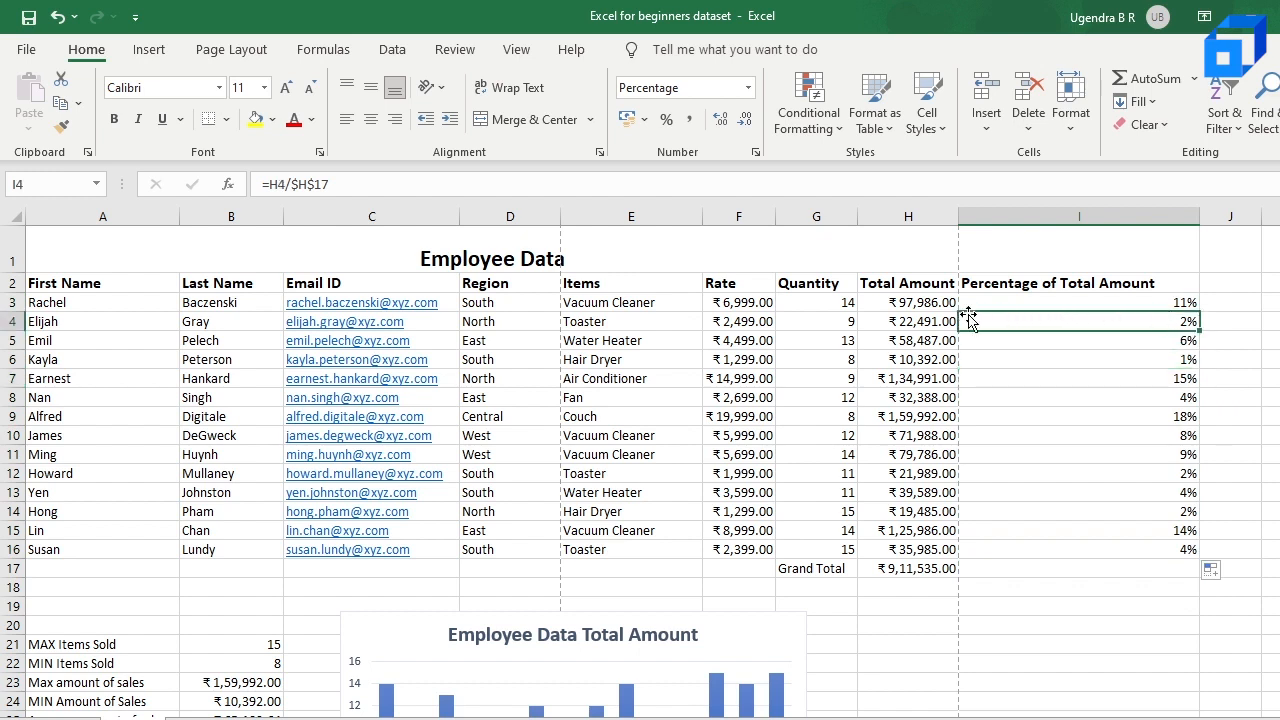
{"action": "left_click", "coordinate": [920, 325]}
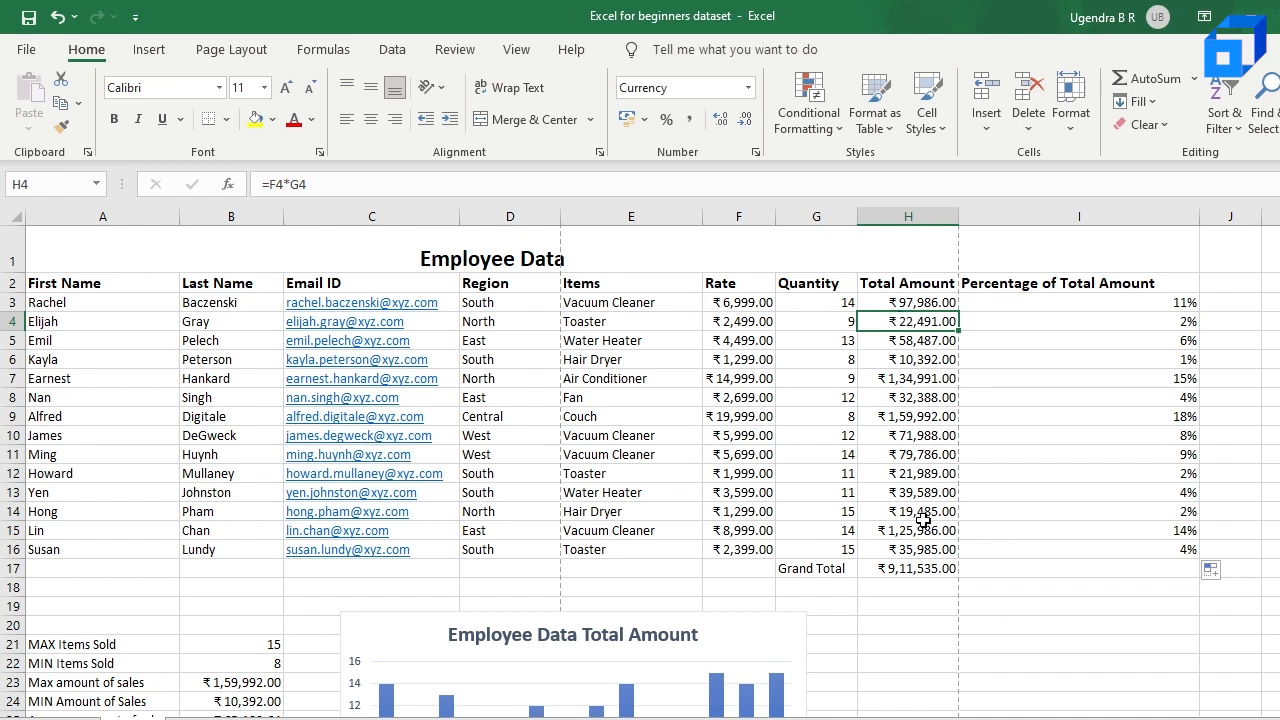
{"action": "left_click", "coordinate": [1025, 319]}
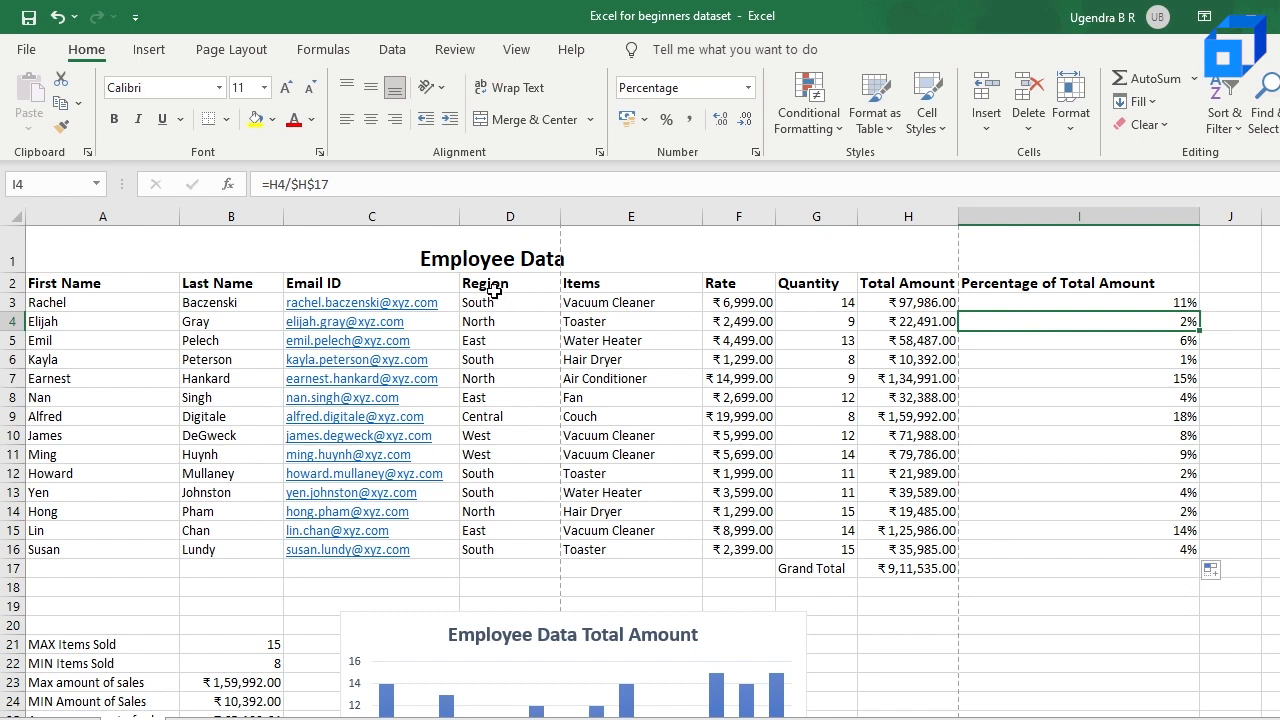
{"action": "left_click", "coordinate": [296, 186]}
{"action": "left_click_drag", "start_coordinate": [291, 184], "coordinate": [358, 184]}
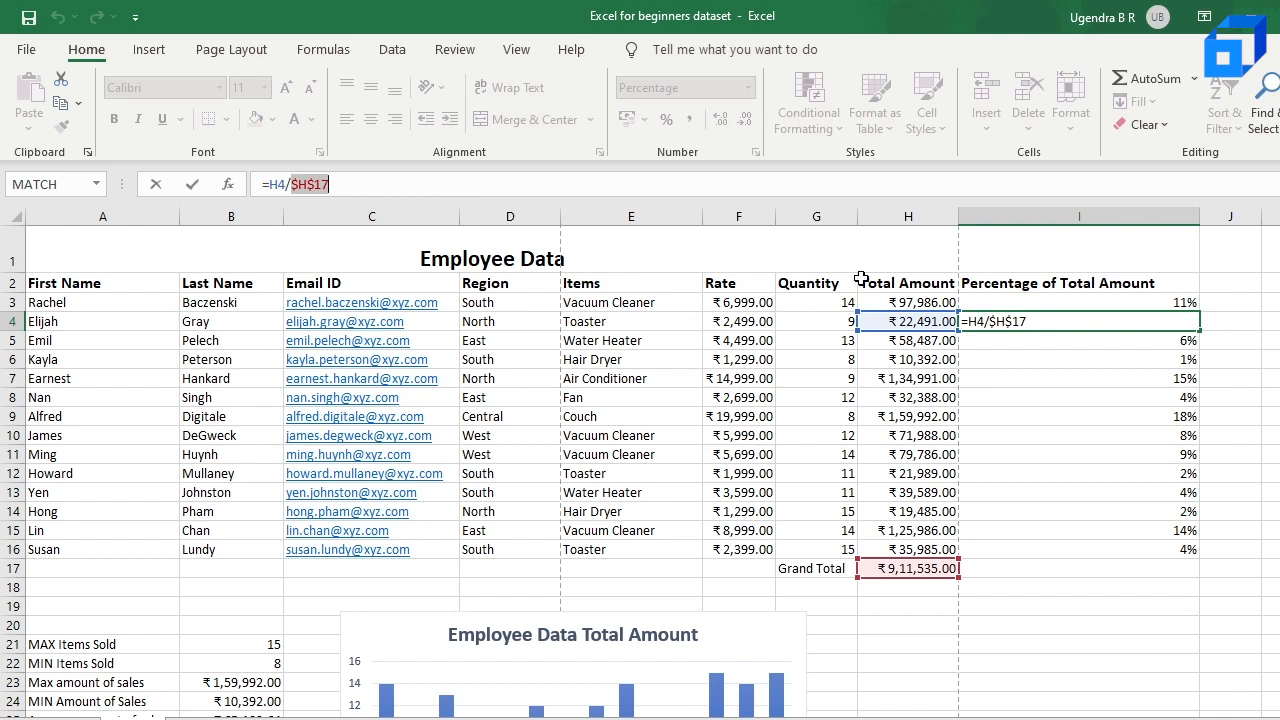
{"action": "left_click", "coordinate": [1033, 357]}
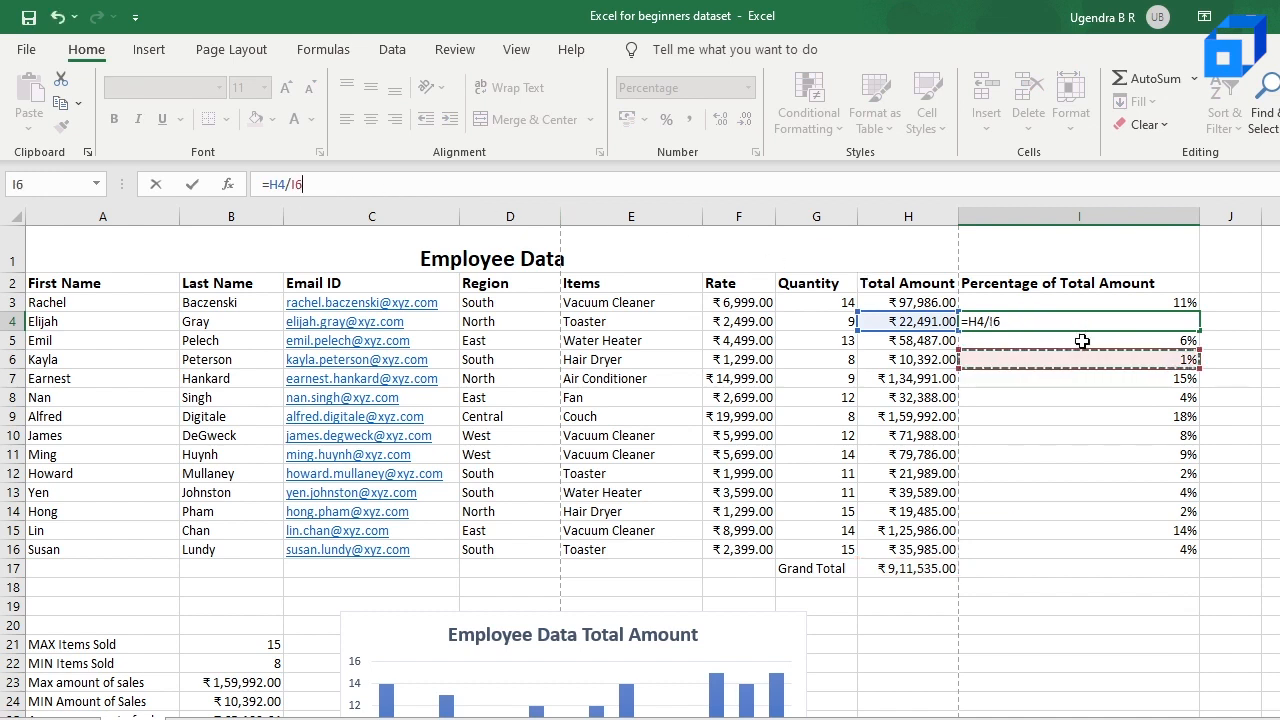
{"action": "key", "text": "ctrl+z"}
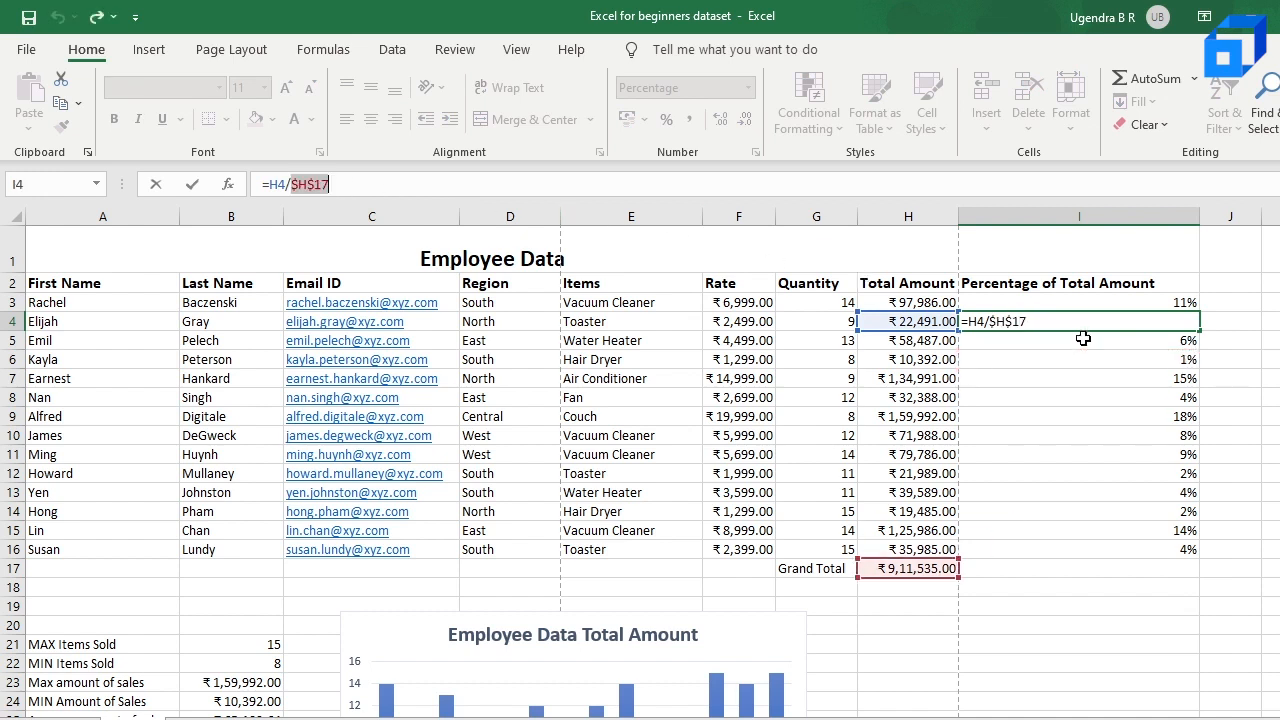
{"action": "key", "text": "Return"}
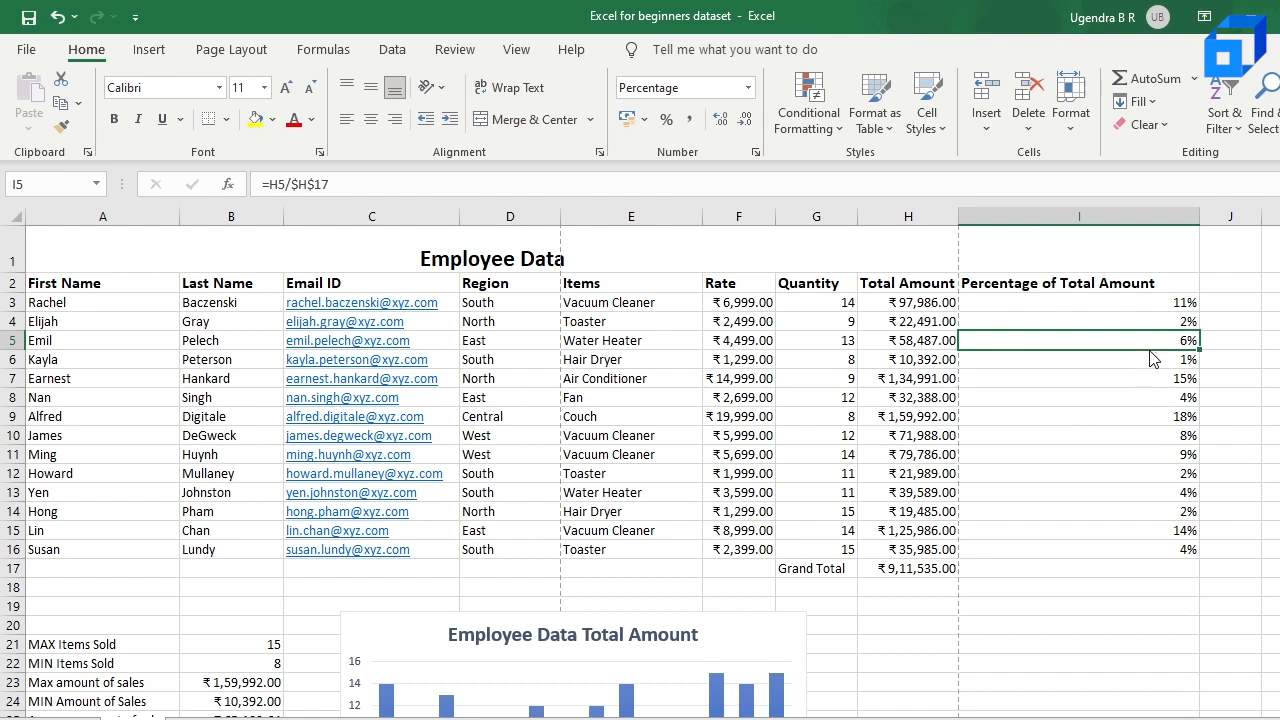
{"action": "left_click", "coordinate": [920, 587]}
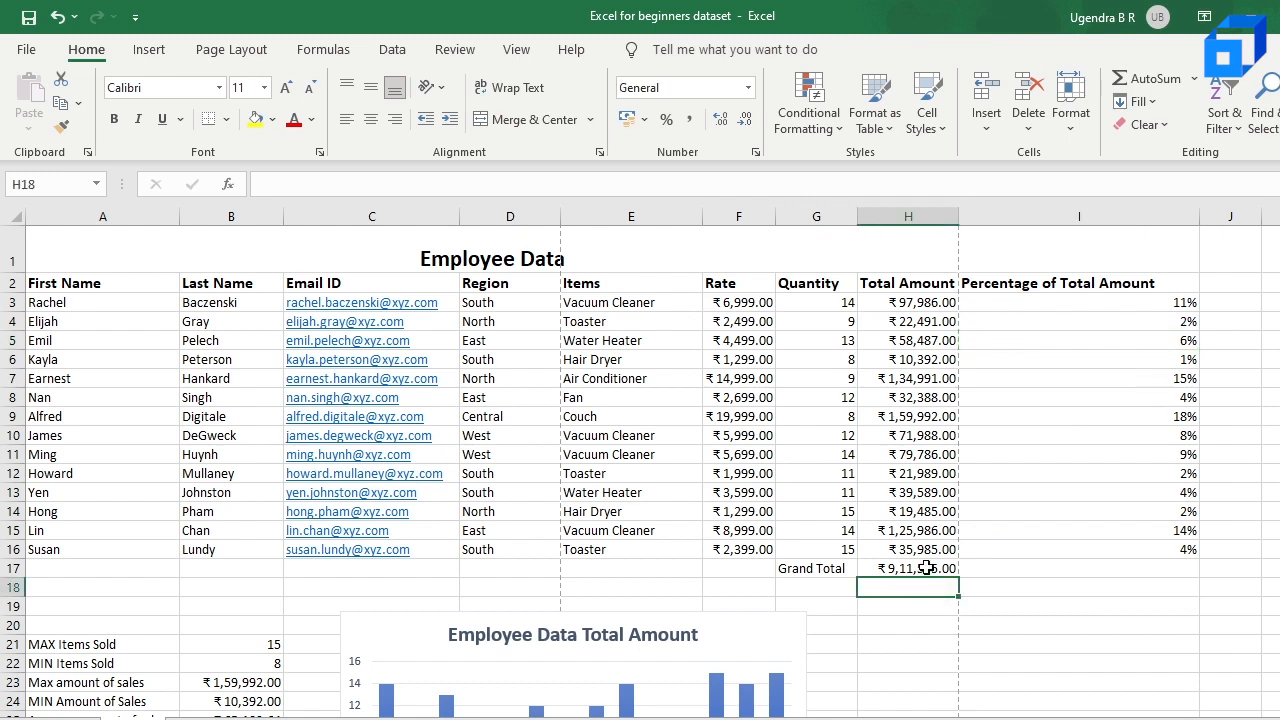
{"action": "left_click", "coordinate": [920, 568]}
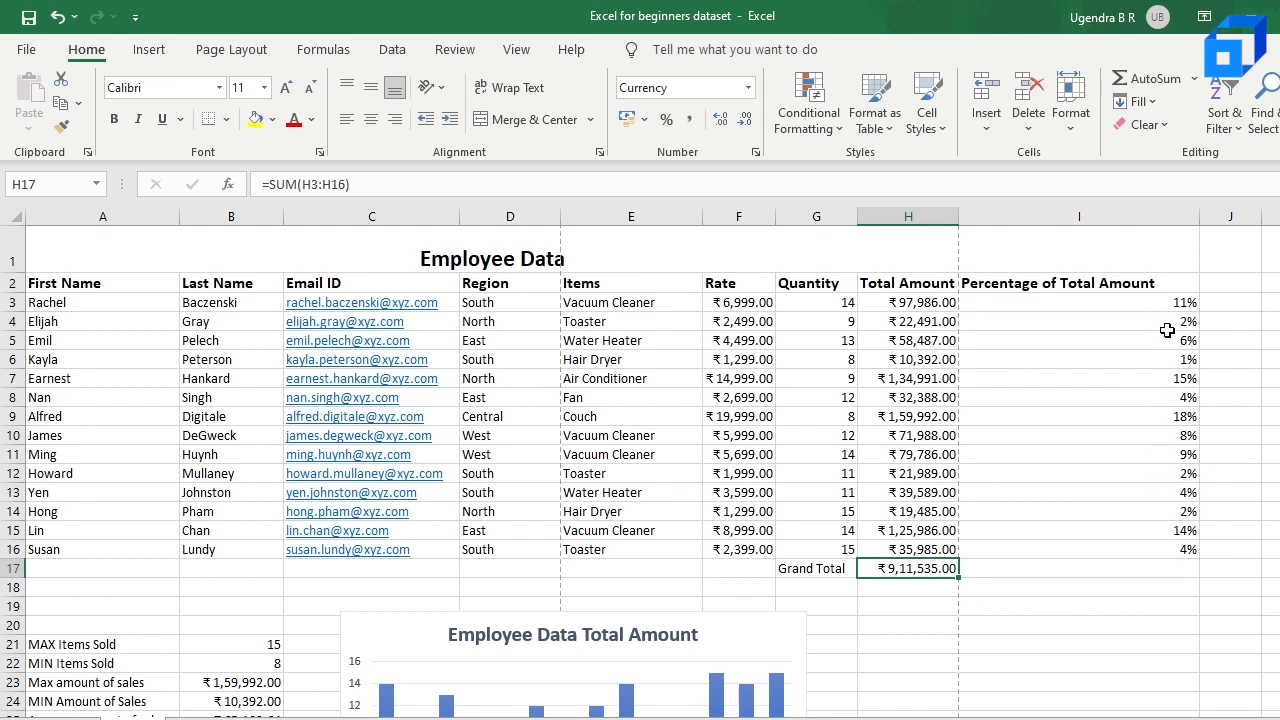
{"action": "left_click", "coordinate": [1135, 306]}
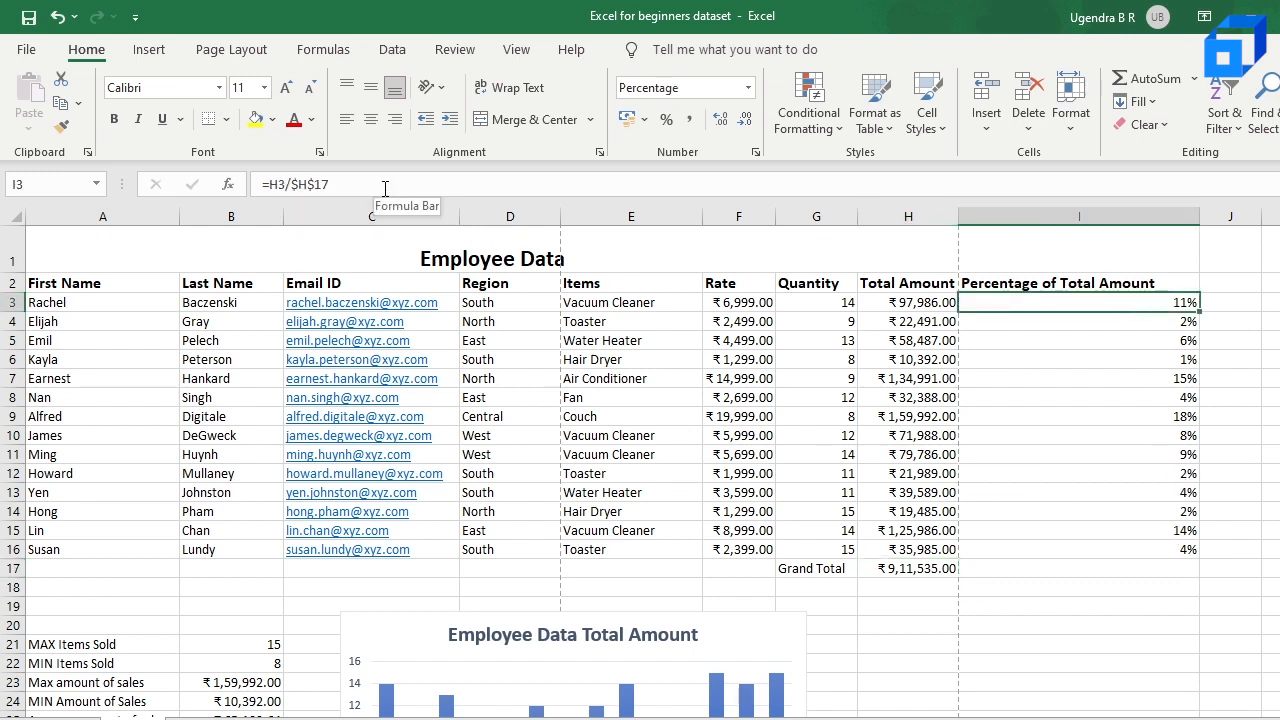
{"action": "left_click", "coordinate": [1143, 455]}
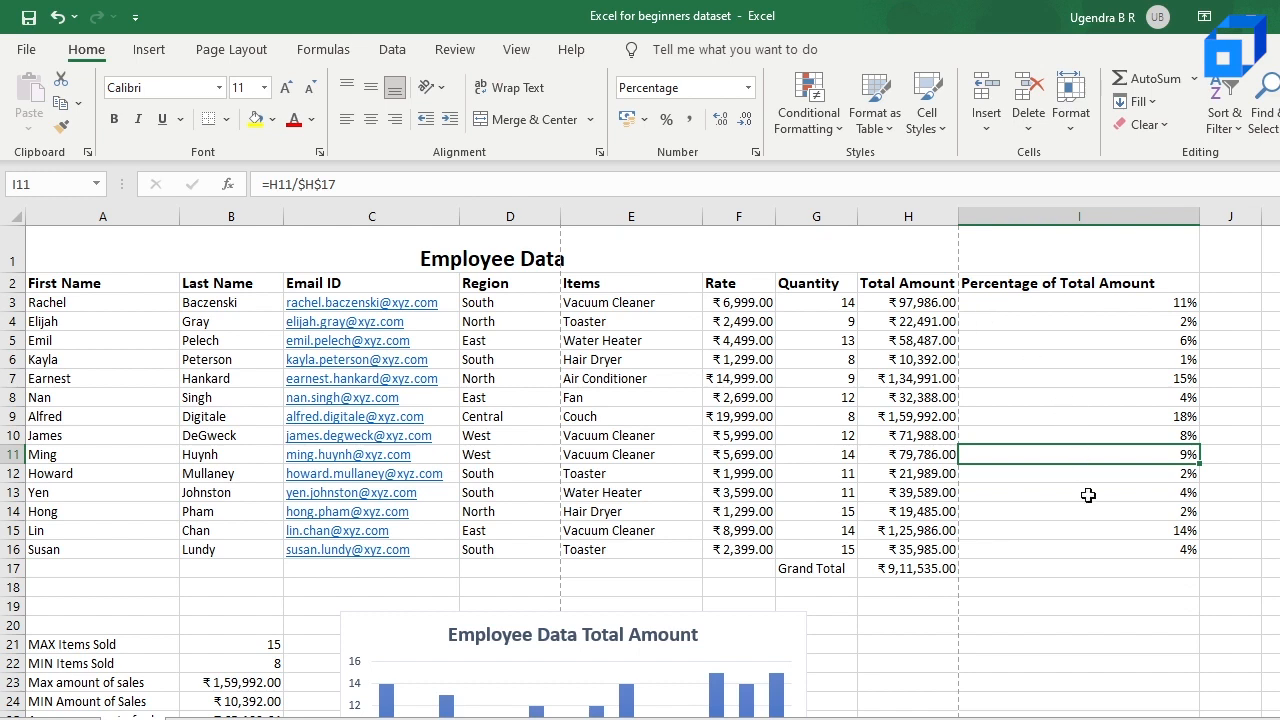
Step: Sum the percentages in cell I17 with =SUM(I3:I16) and check the result
{"action": "left_click", "coordinate": [1082, 569]}
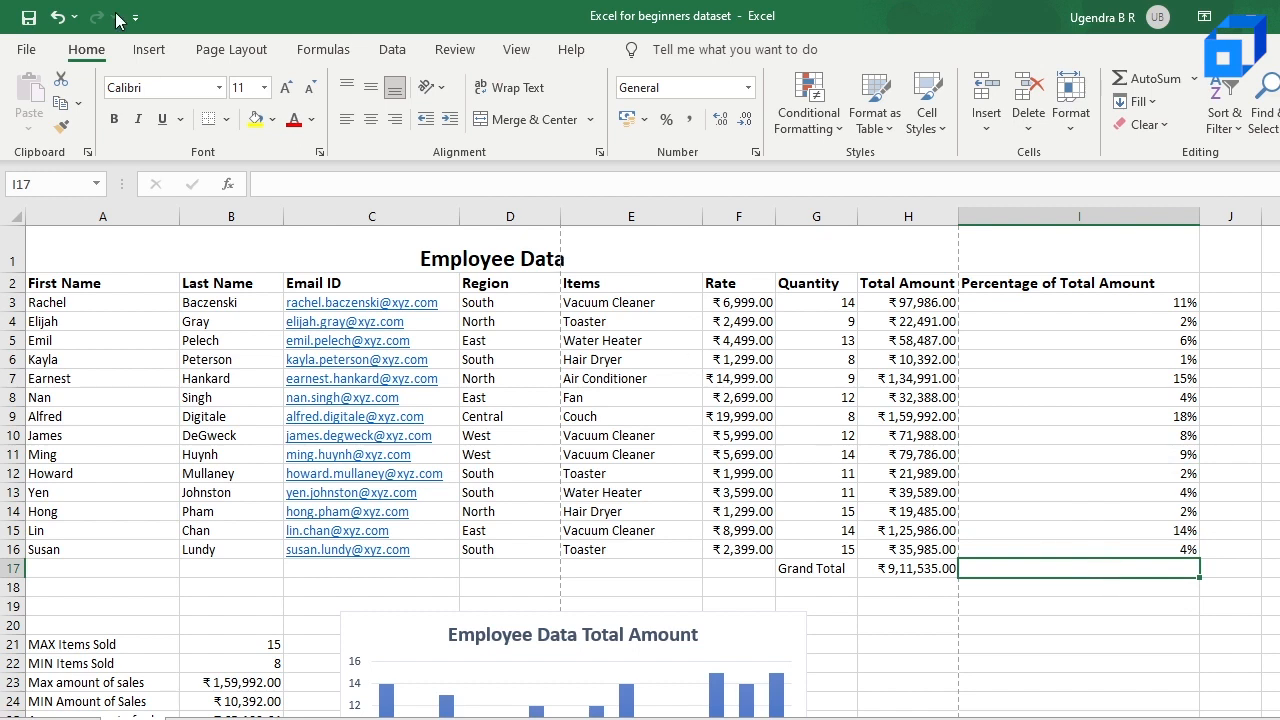
{"action": "left_click", "coordinate": [325, 50]}
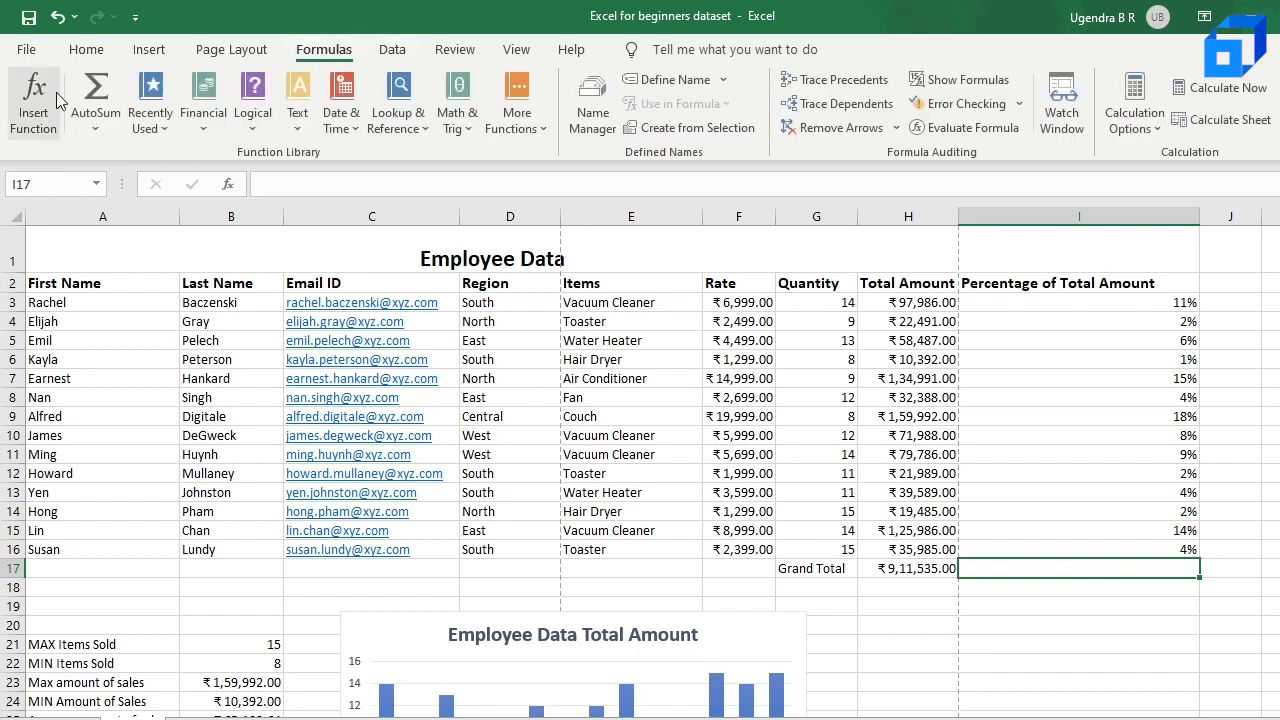
{"action": "left_click", "coordinate": [96, 120]}
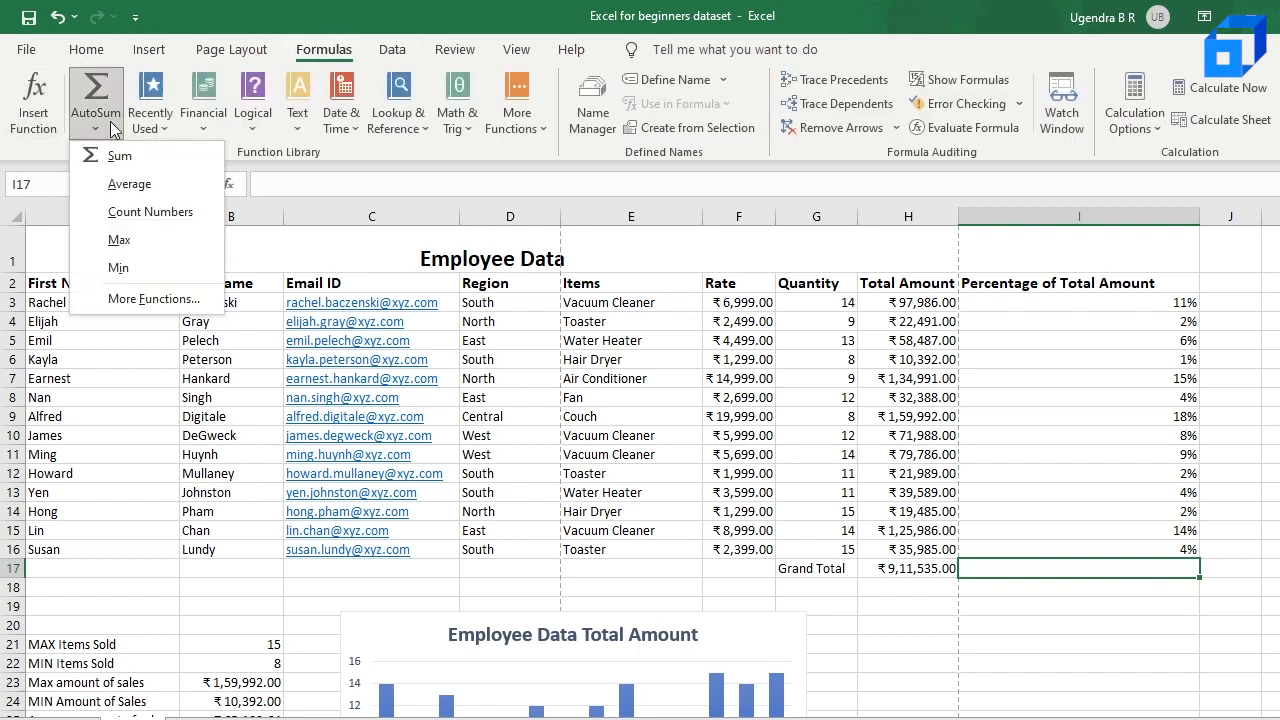
{"action": "left_click", "coordinate": [119, 158]}
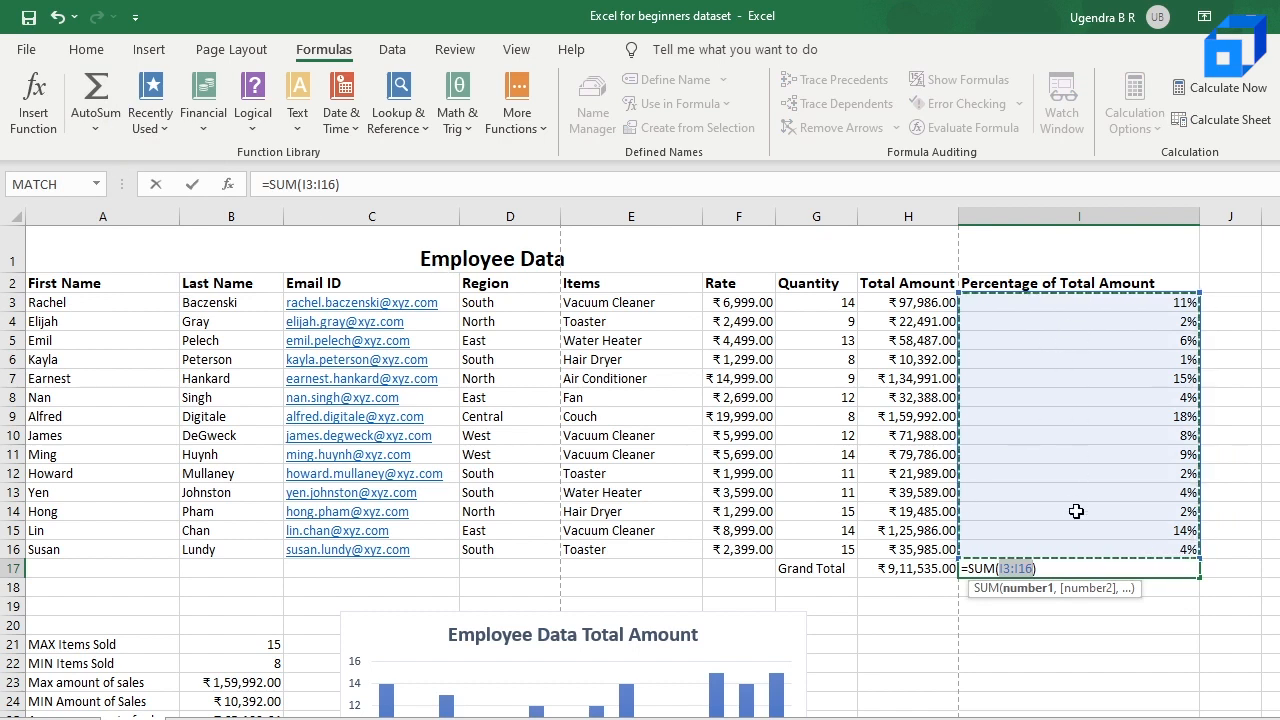
{"action": "key", "text": "Return"}
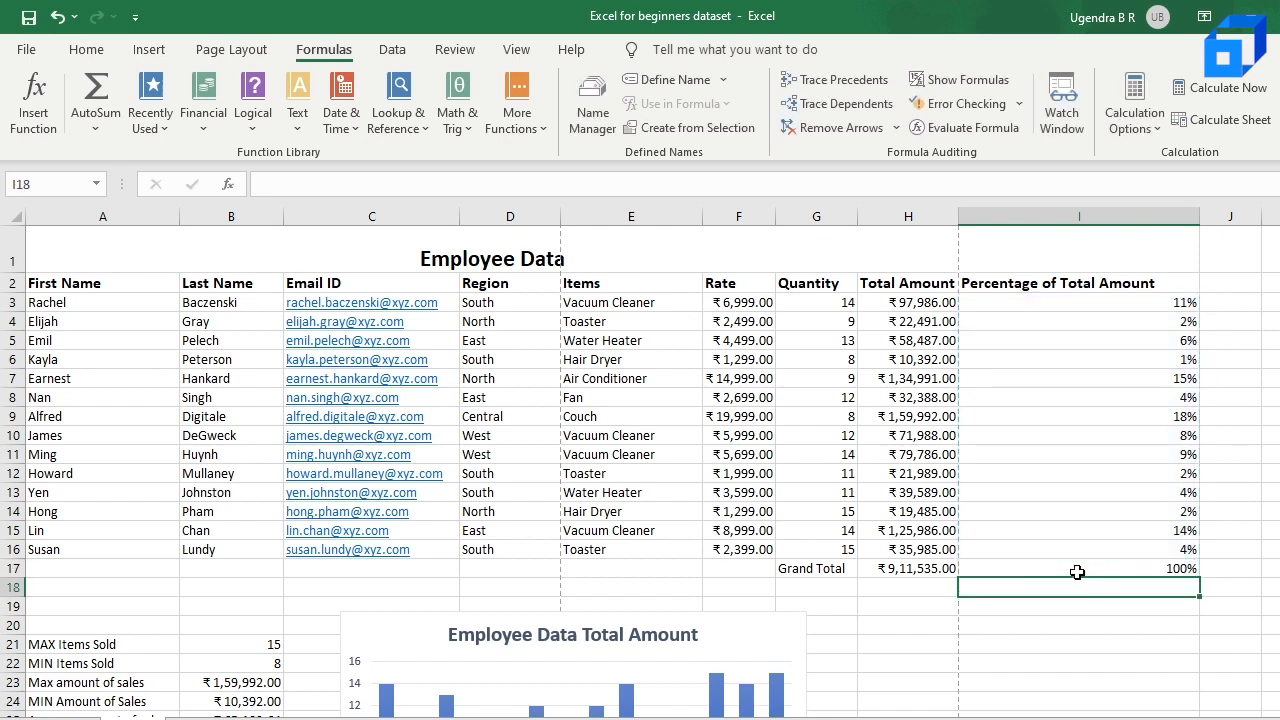
{"action": "left_click", "coordinate": [1155, 568]}
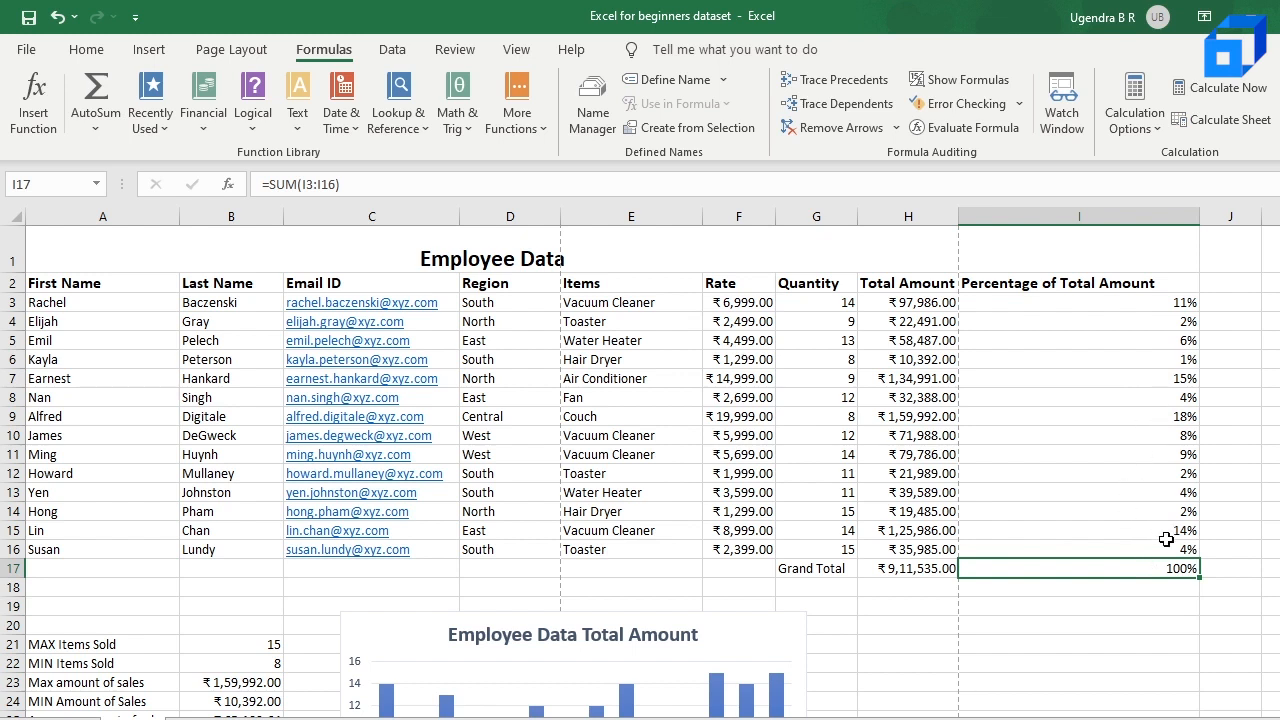
{"action": "left_click", "coordinate": [1119, 583]}
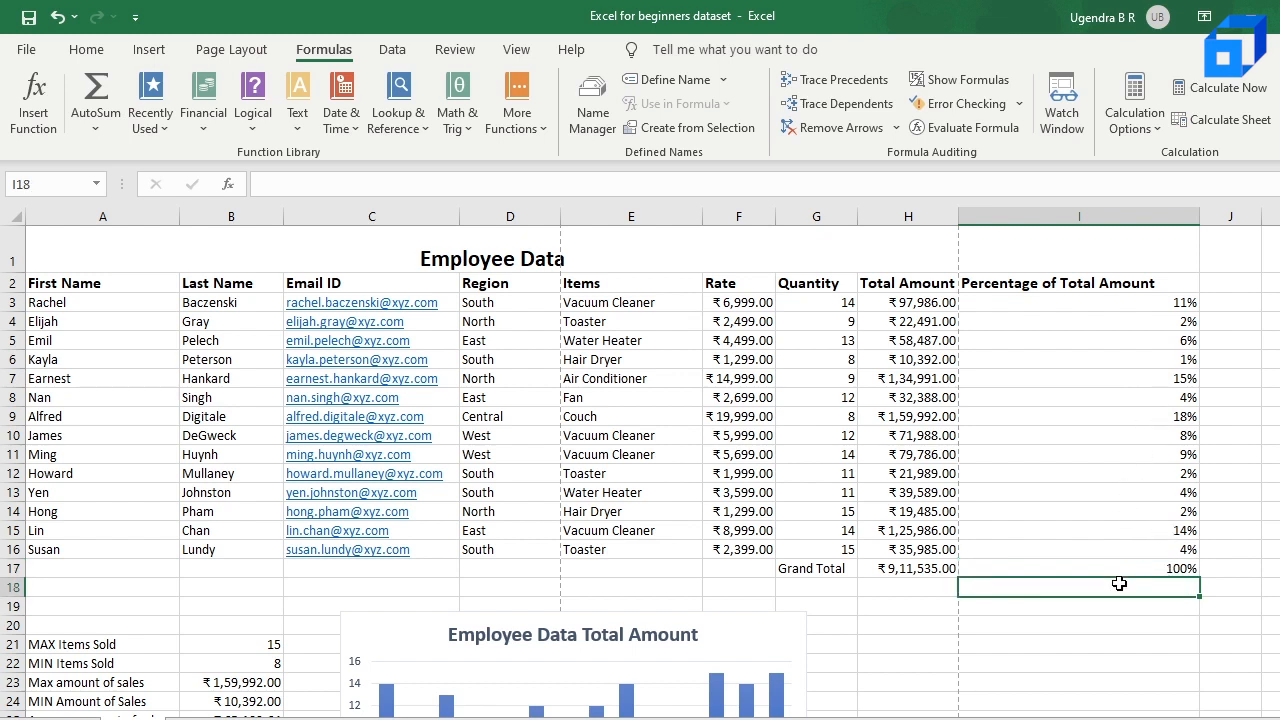
{"action": "left_click", "coordinate": [1126, 565]}
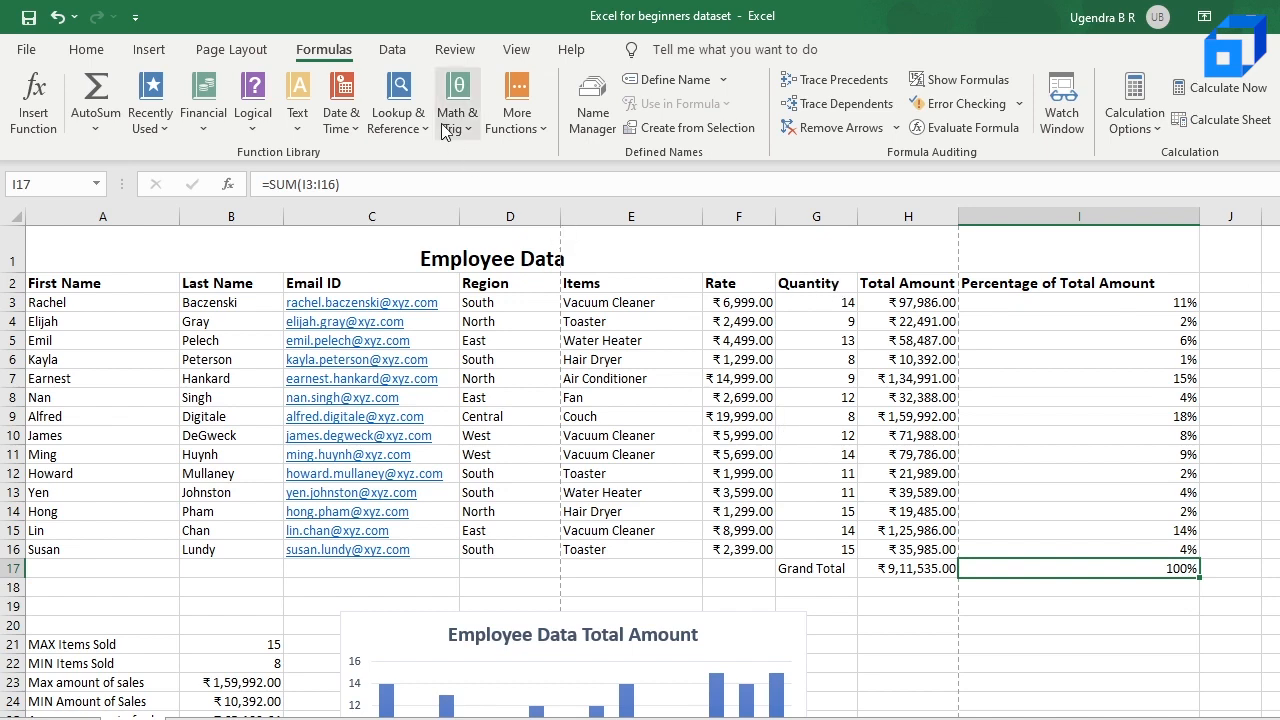
Step: Open the employee_csv file from the Video Demos folder in the Text/CSV import preview
{"action": "left_click", "coordinate": [400, 52]}
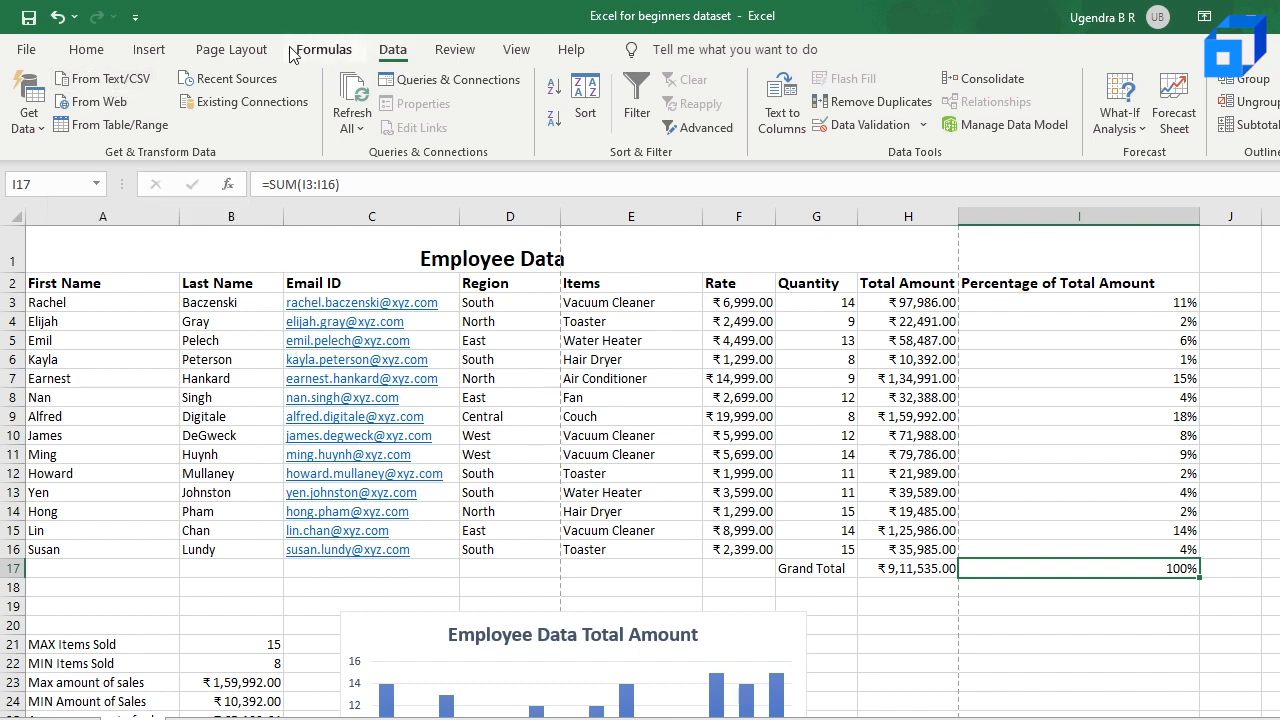
{"action": "left_click", "coordinate": [116, 88]}
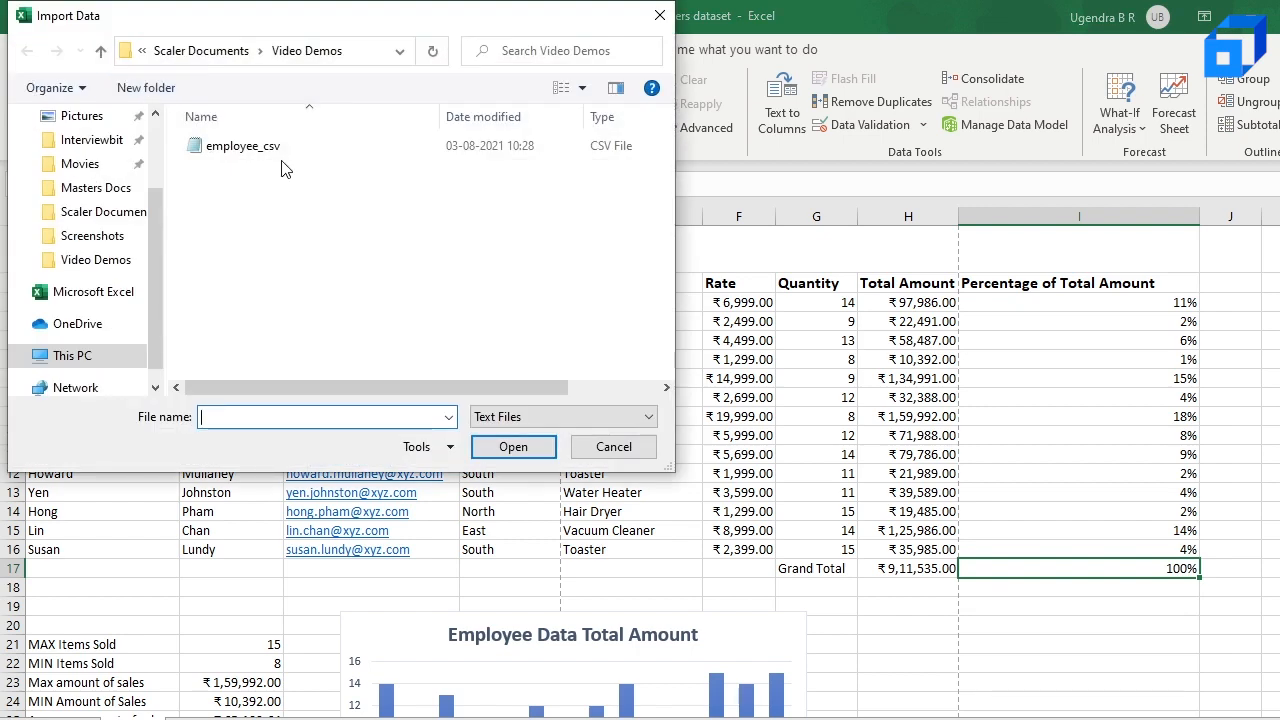
{"action": "left_click", "coordinate": [303, 160]}
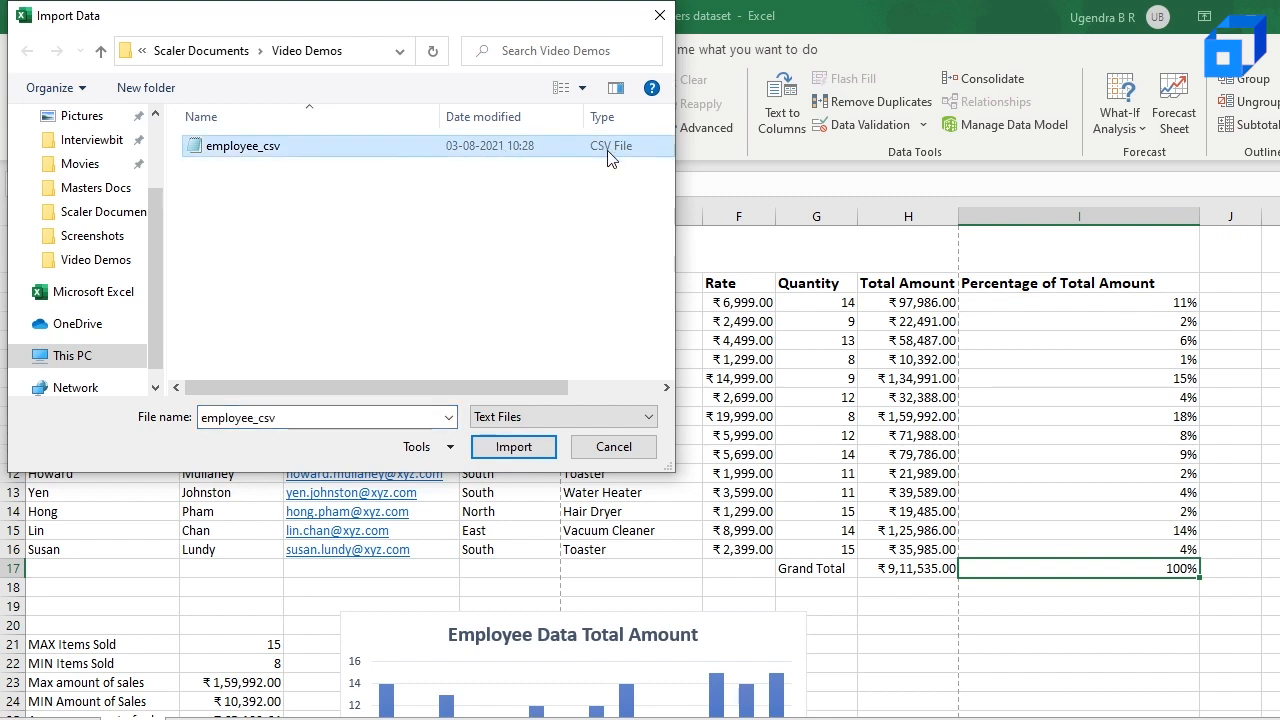
{"action": "double_click", "coordinate": [348, 148]}
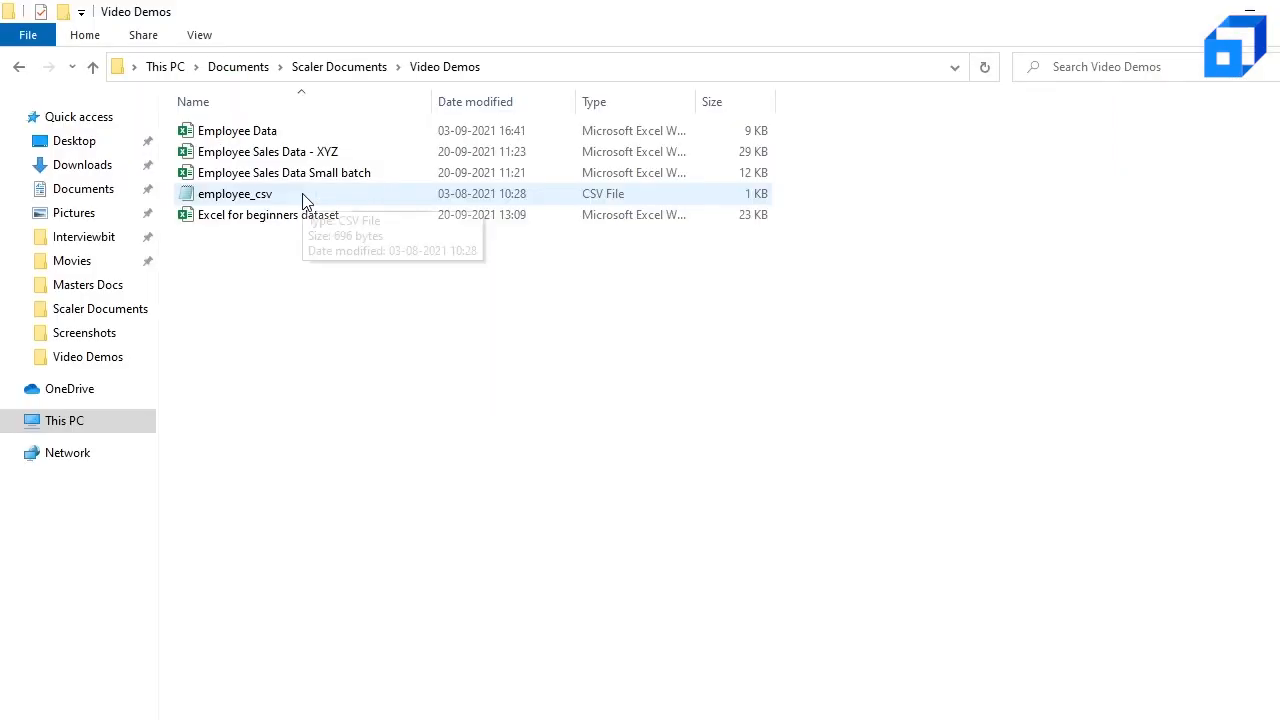
Step: Open employee_csv in Notepad from the Video Demos folder and examine the commas separating its values
{"action": "left_click", "coordinate": [305, 197]}
{"action": "left_click", "coordinate": [303, 195]}
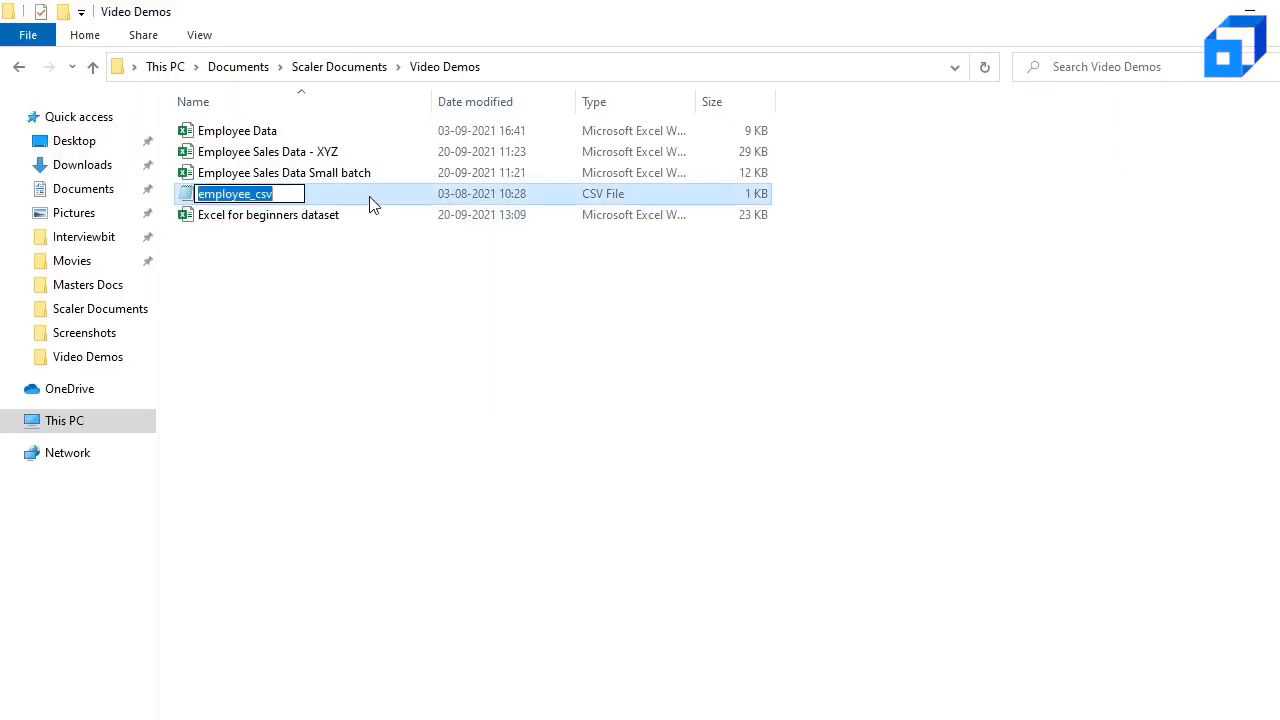
{"action": "left_click", "coordinate": [365, 197]}
{"action": "double_click", "coordinate": [365, 203]}
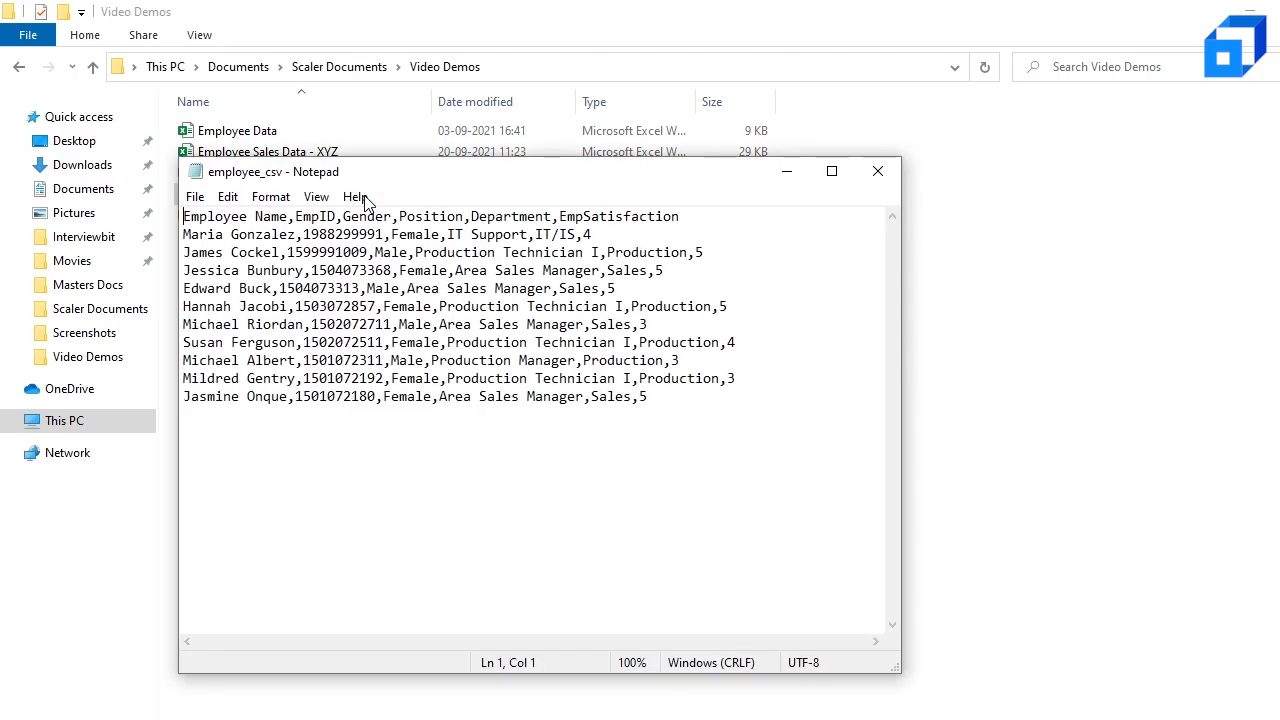
{"action": "left_click_drag", "start_coordinate": [655, 250], "coordinate": [607, 67]}
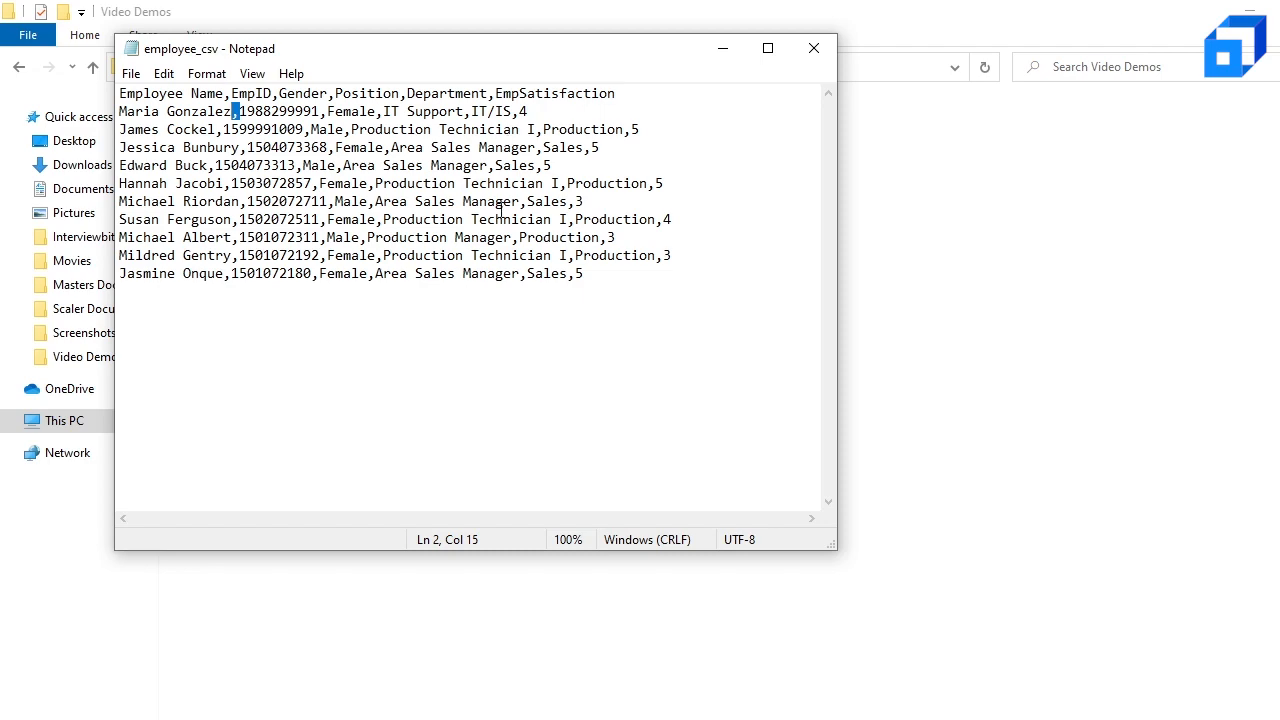
Step: Return to the Excel import preview and load the comma-delimited employee_csv data into the workbook
{"action": "key", "text": "alt+Tab"}
{"action": "key", "text": "alt+Tab"}
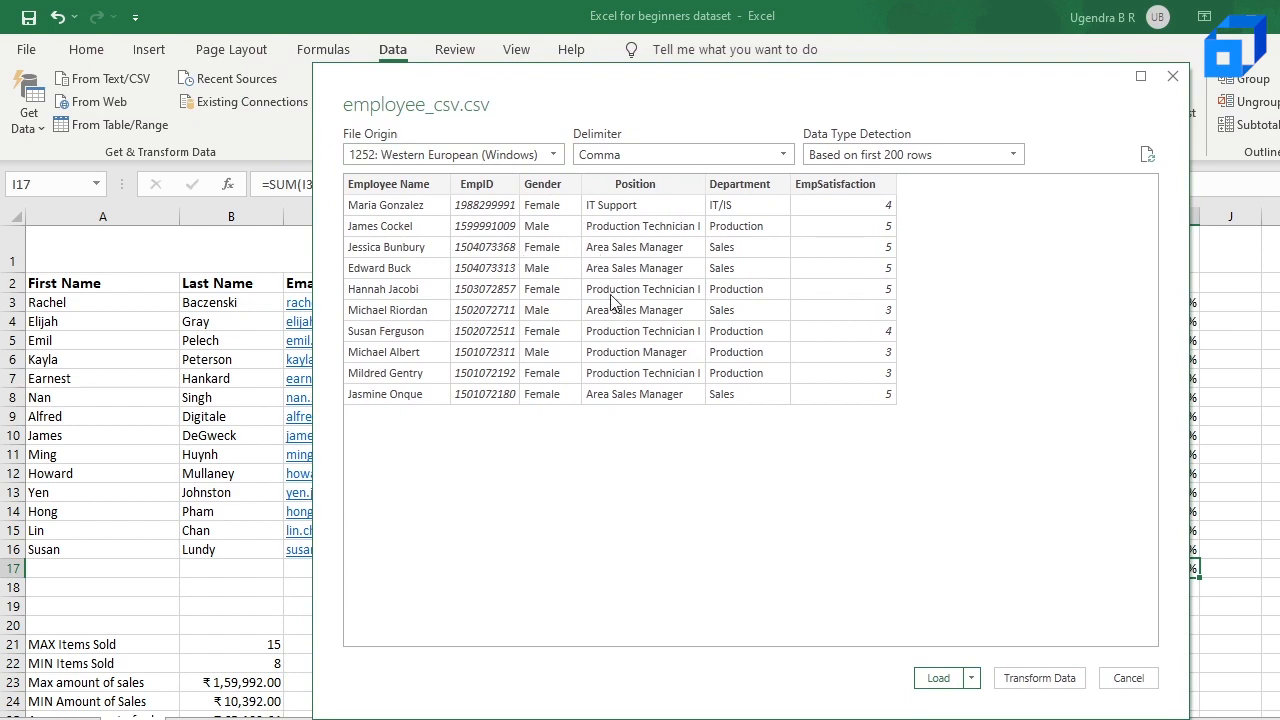
{"action": "left_click", "coordinate": [945, 680]}
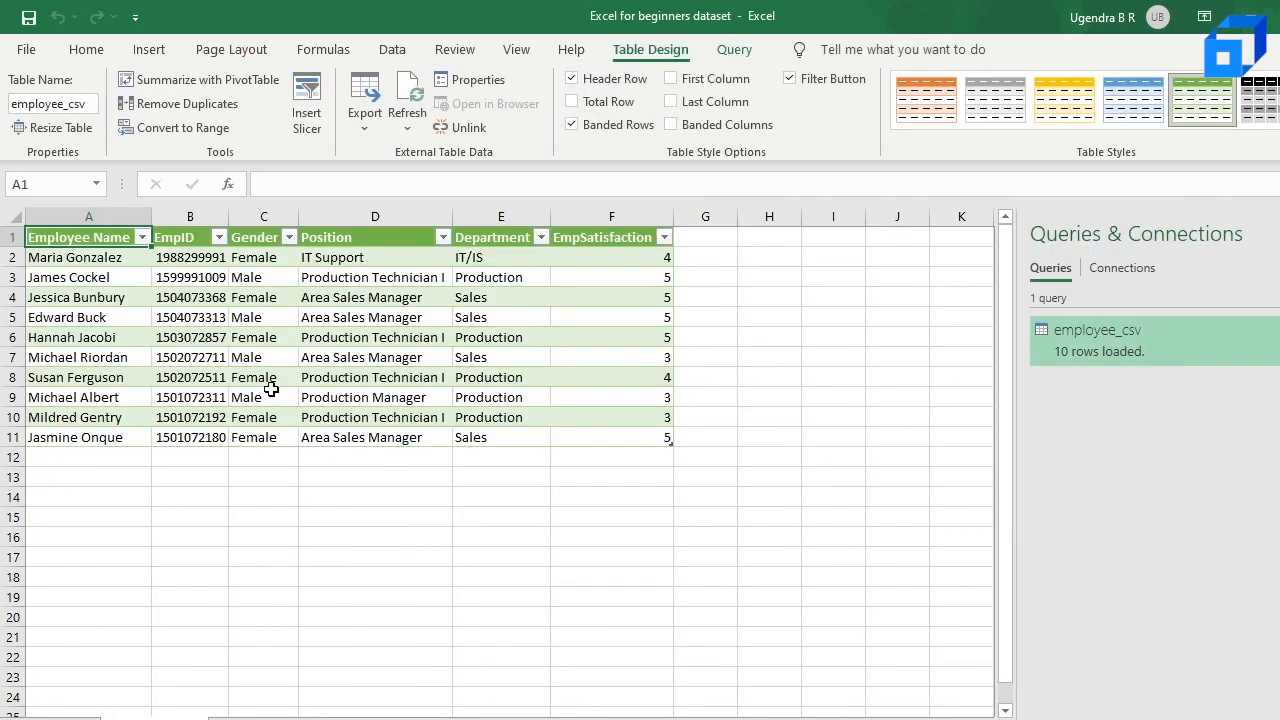
Step: Place the Notepad copy of employee_csv beside the imported table and compare the two
{"action": "key", "text": "alt+Tab"}
{"action": "left_click_drag", "start_coordinate": [548, 55], "coordinate": [1069, 210]}
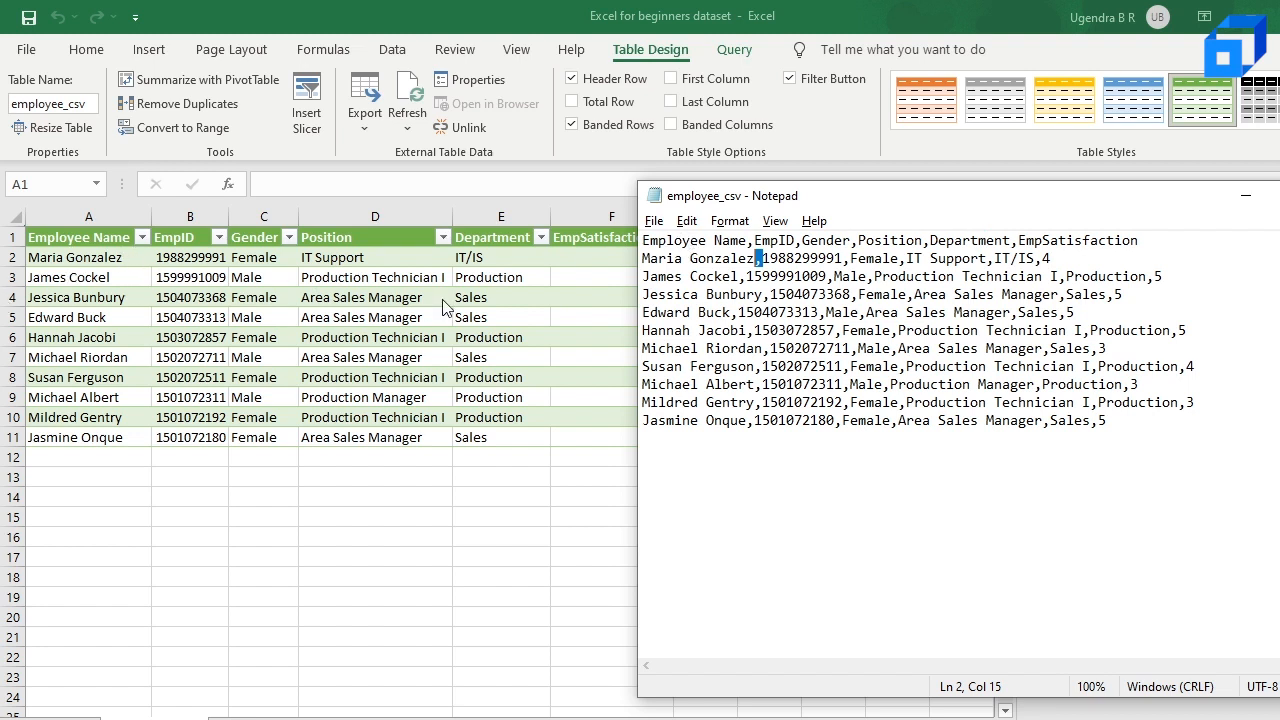
{"action": "left_click", "coordinate": [786, 258]}
{"action": "key", "text": "alt+Tab"}
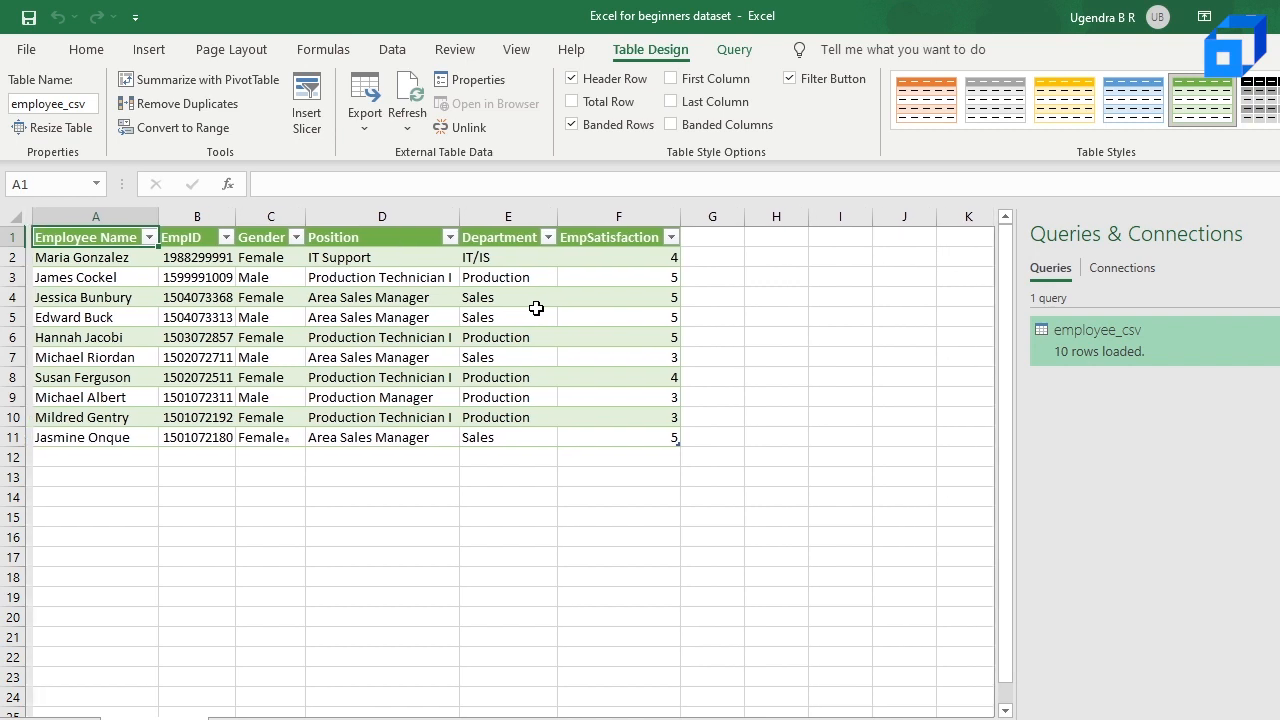
Step: Examine the header row of the imported table from Employee Name through Position
{"action": "left_click", "coordinate": [144, 257]}
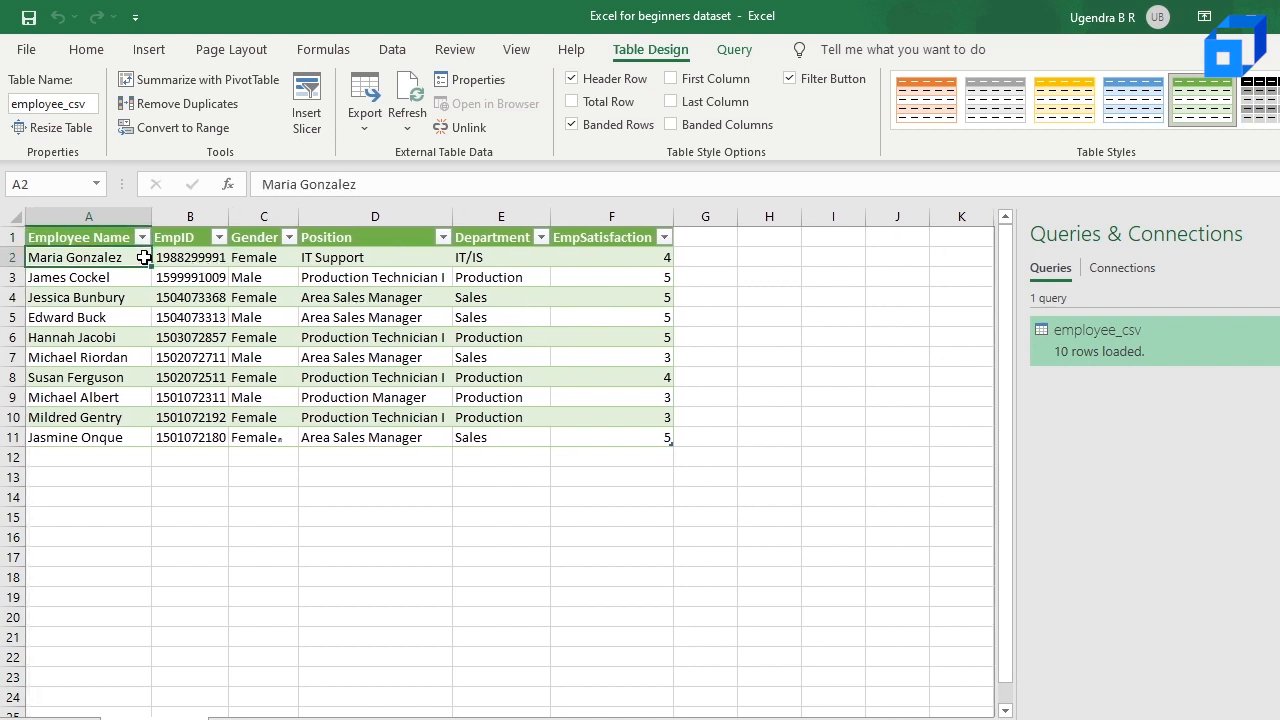
{"action": "left_click", "coordinate": [116, 237]}
{"action": "key", "text": "Right"}
{"action": "key", "text": "Right"}
{"action": "key", "text": "Right"}
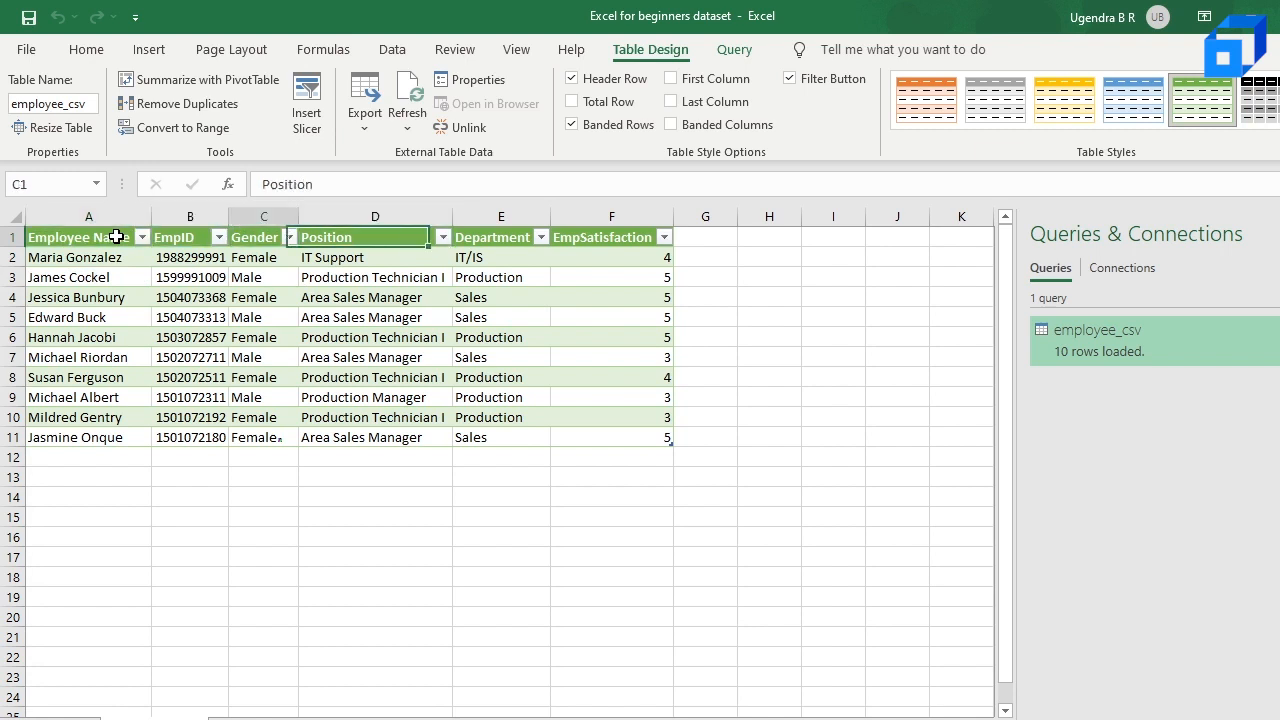
{"action": "key", "text": "Left"}
{"action": "key", "text": "Left"}
{"action": "key", "text": "Left"}
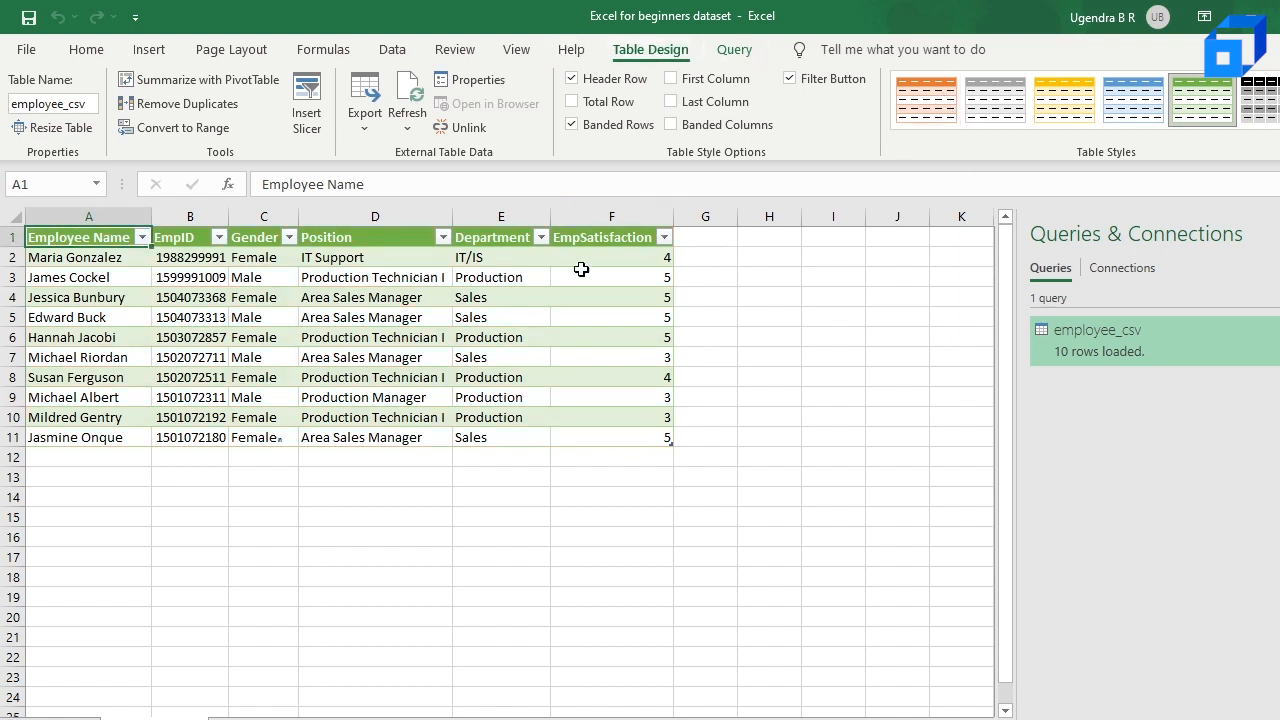
Step: Apply the orange banded table style to the employee_csv table
{"action": "left_click", "coordinate": [925, 97]}
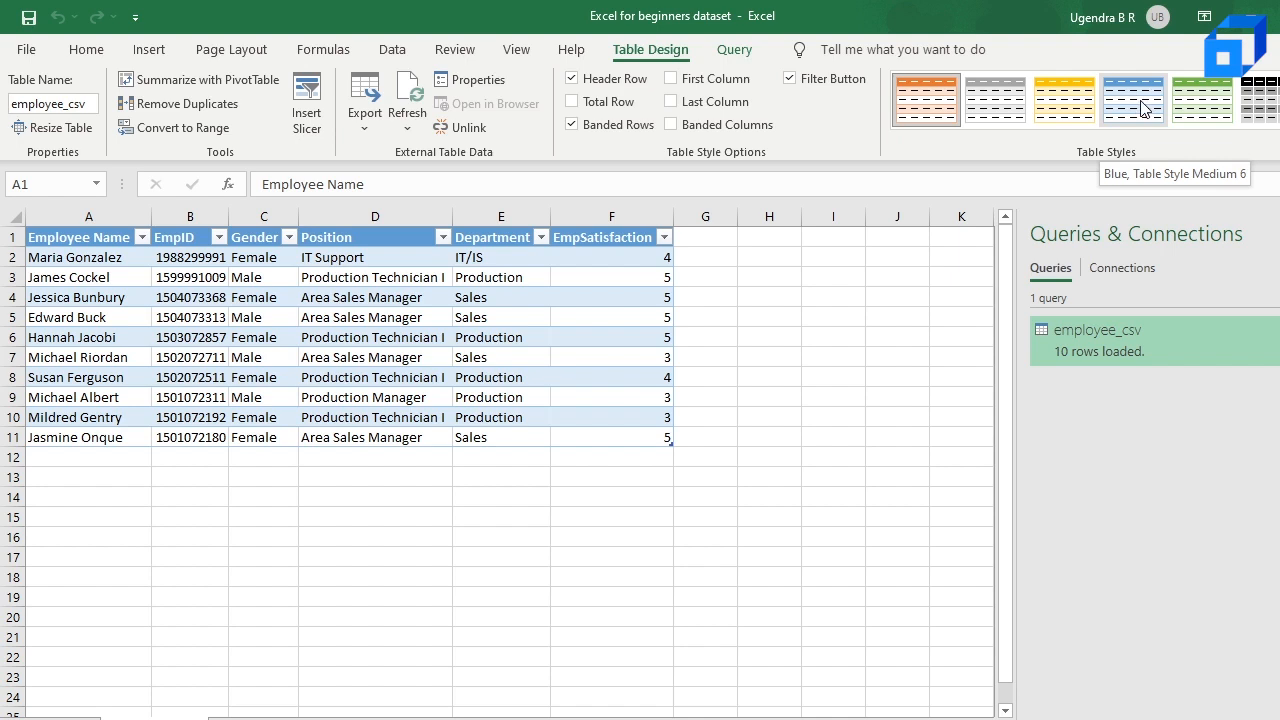
{"action": "left_click", "coordinate": [935, 105]}
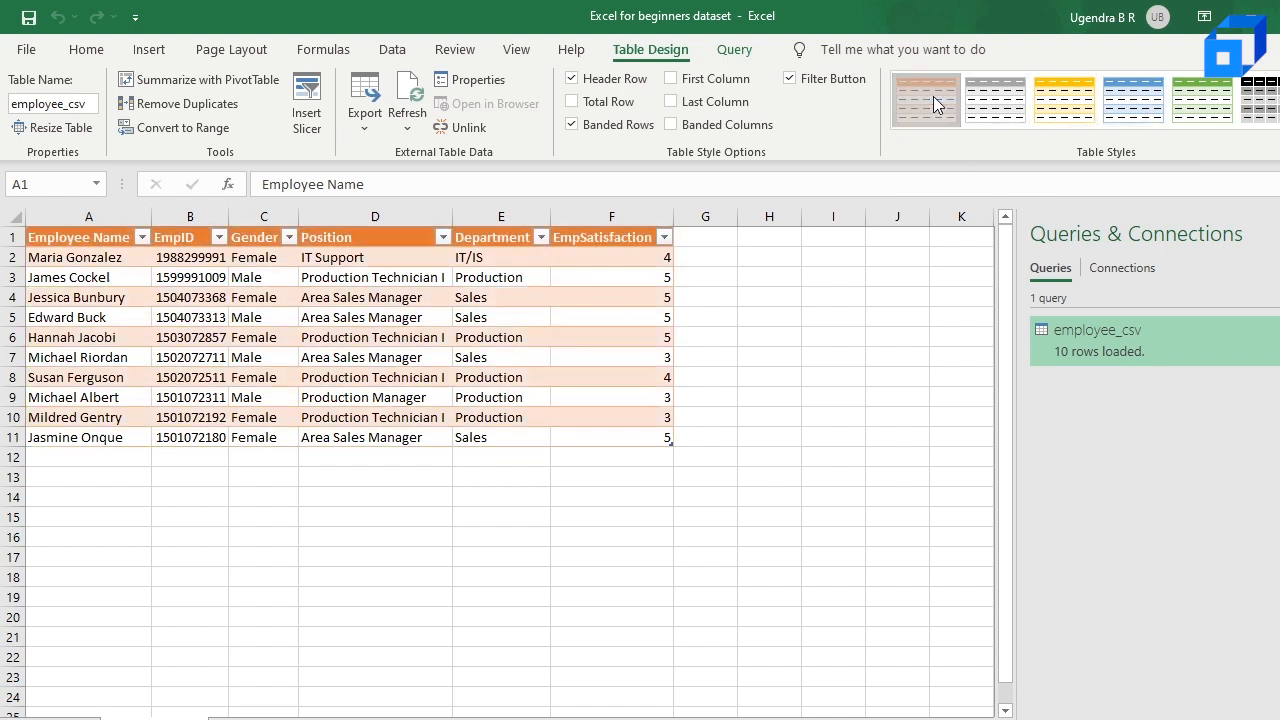
{"action": "scroll", "coordinate": [550, 294], "scroll_direction": "up", "scroll_amount": 1}
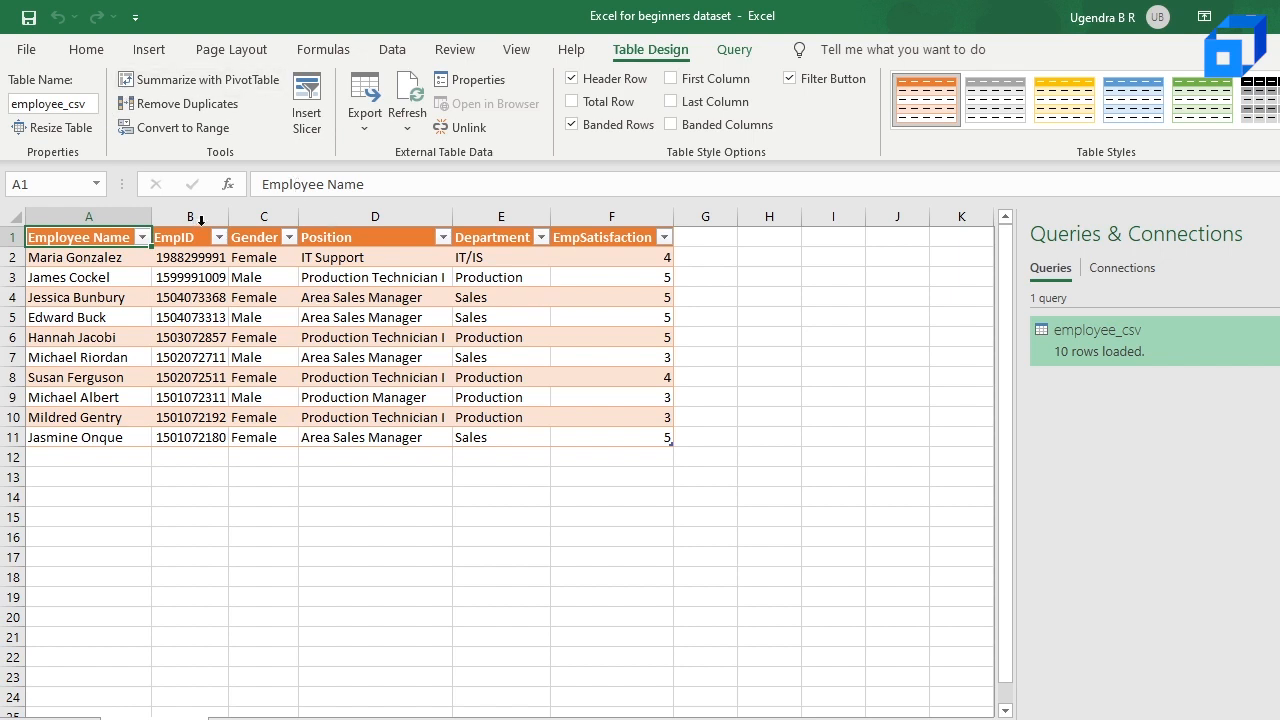
{"action": "left_click", "coordinate": [390, 52]}
{"action": "left_click", "coordinate": [106, 79]}
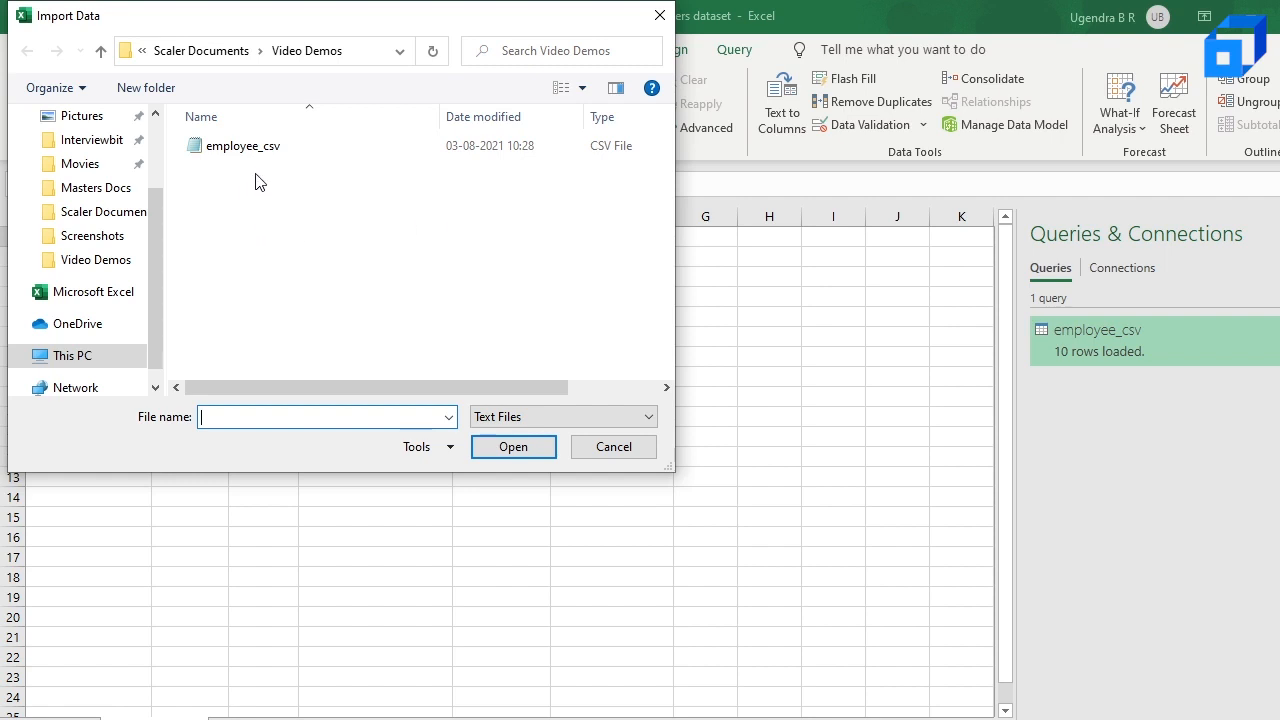
{"action": "double_click", "coordinate": [330, 150]}
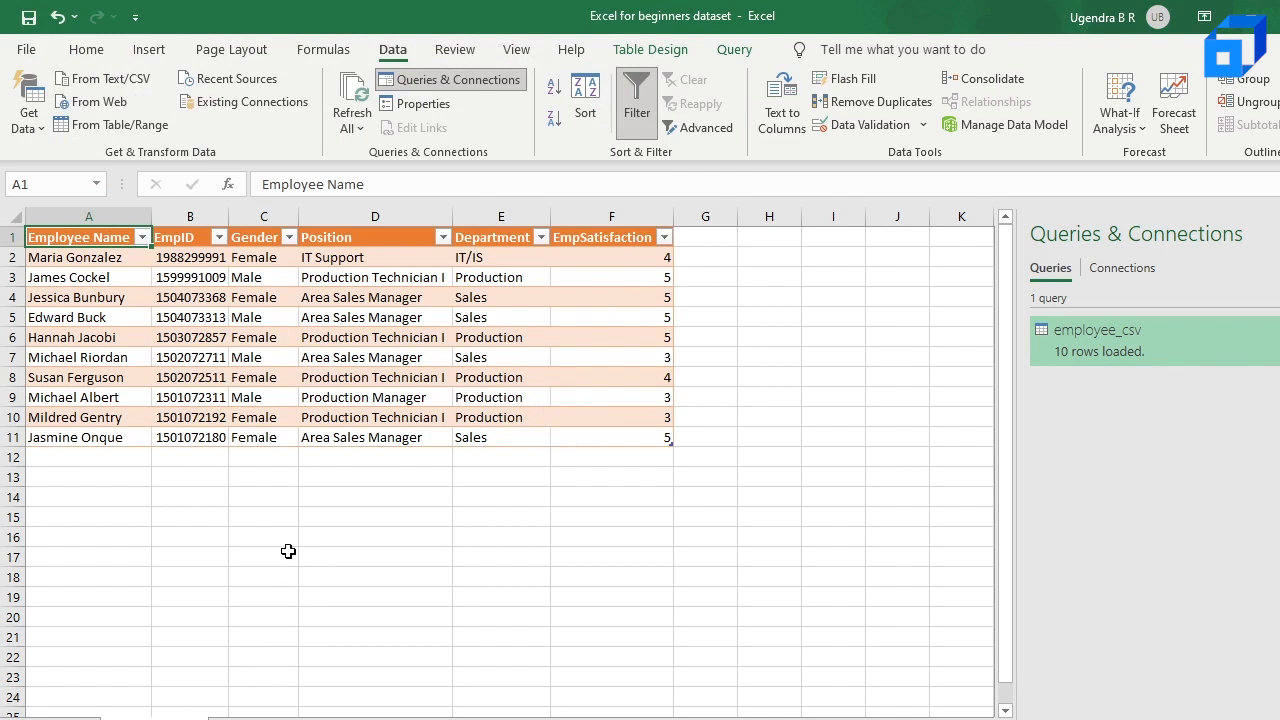
Step: Switch to Chrome and search Google for "total number of rows in excel"
{"action": "scroll", "coordinate": [563, 457], "scroll_direction": "down", "scroll_amount": 3}
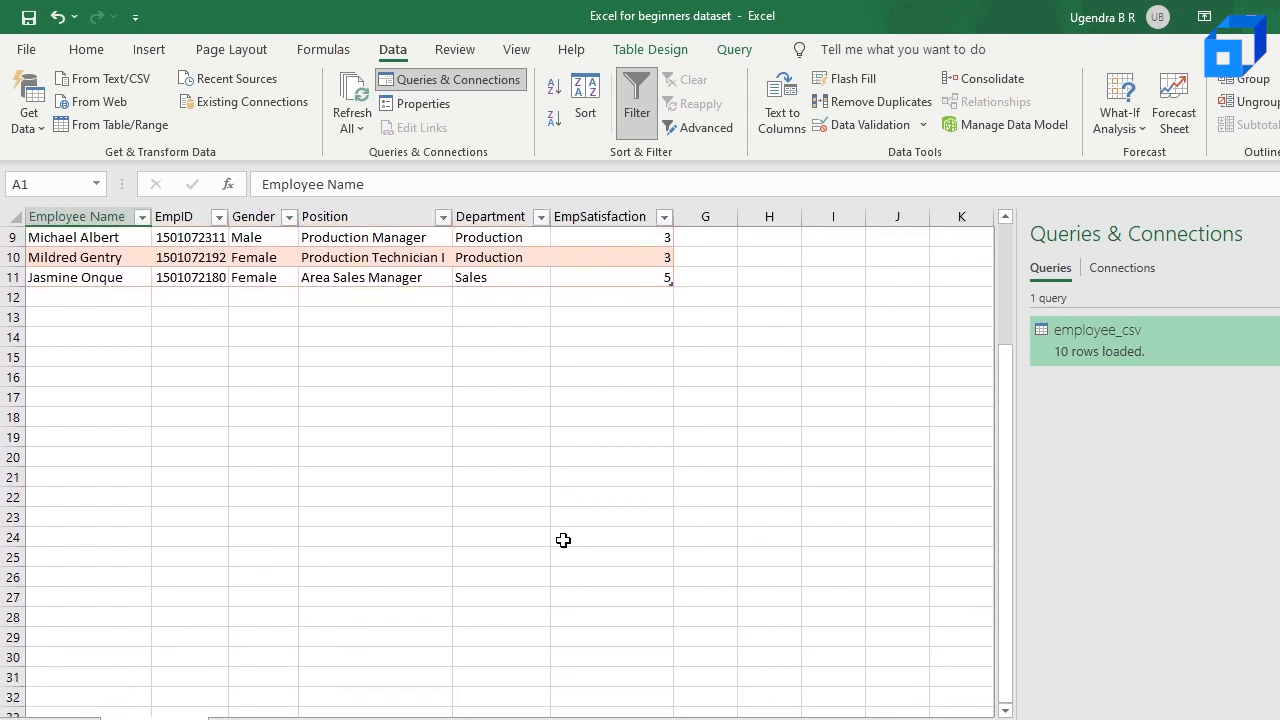
{"action": "scroll", "coordinate": [563, 540], "scroll_direction": "up", "scroll_amount": 3}
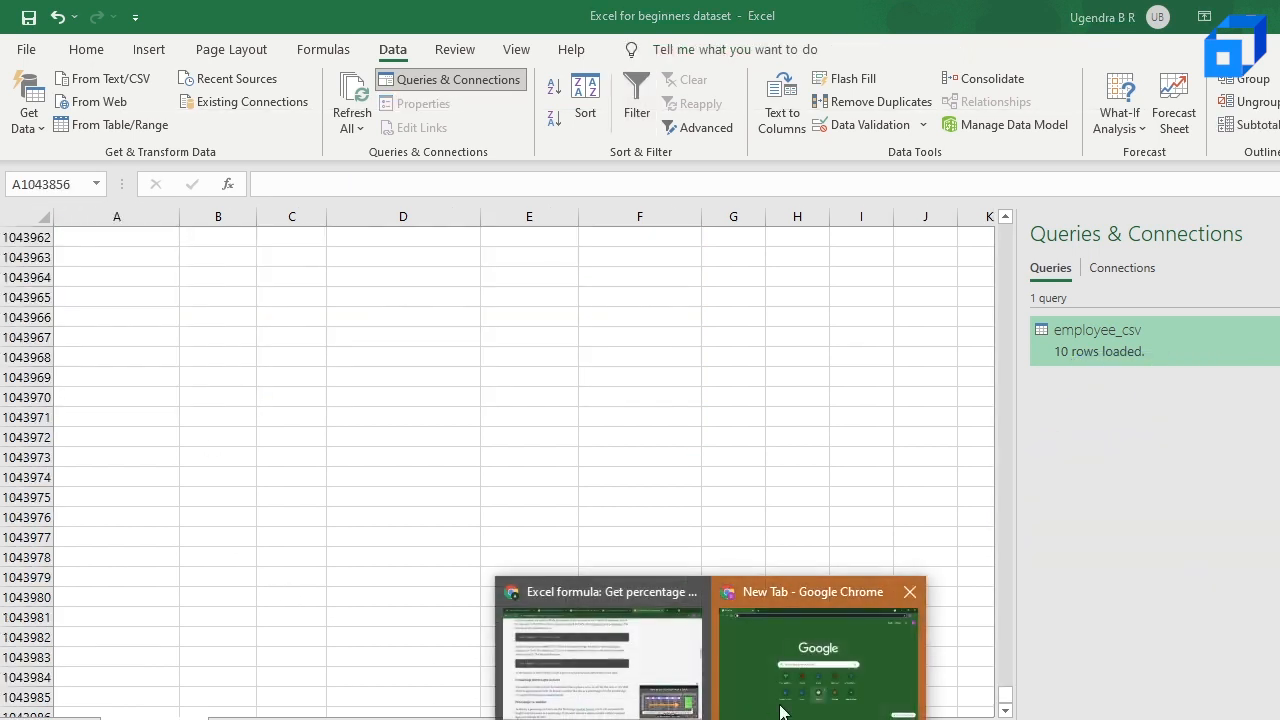
{"action": "left_click", "coordinate": [783, 712]}
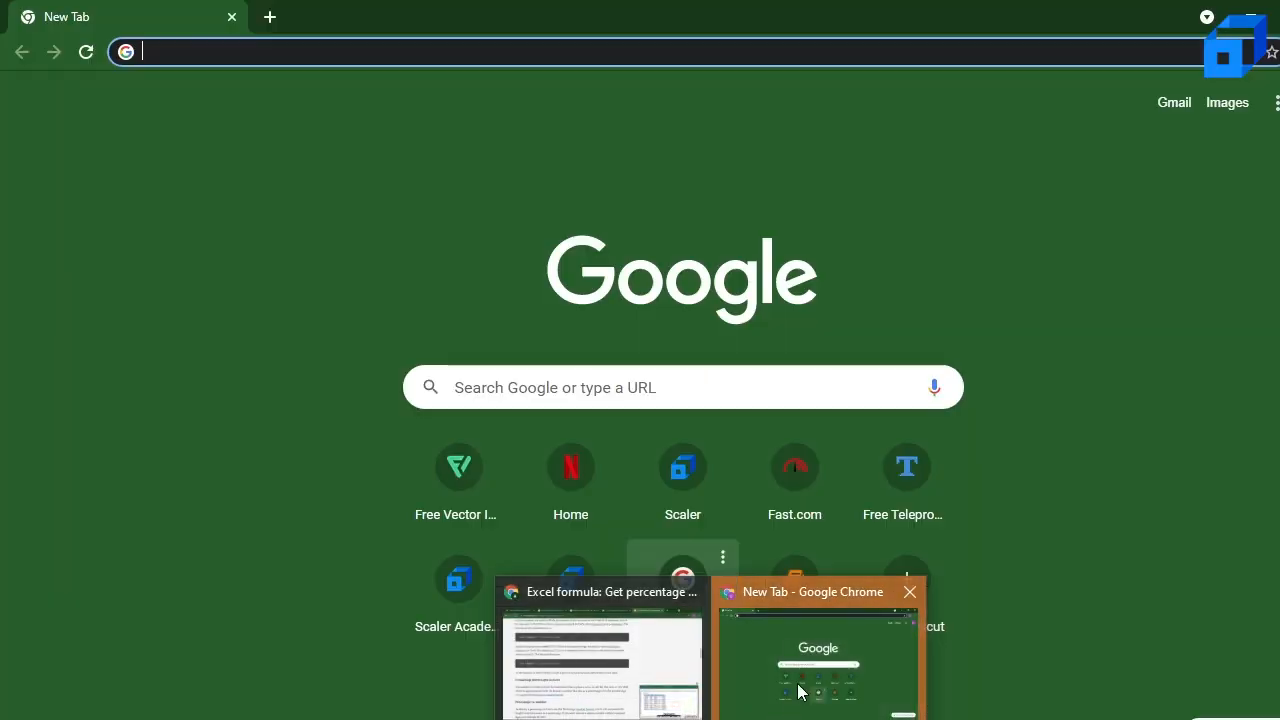
{"action": "type", "text": "n"}
{"action": "key", "text": "BackSpace"}
{"action": "key", "text": "BackSpace"}
{"action": "type", "text": "total number of rows in excel"}
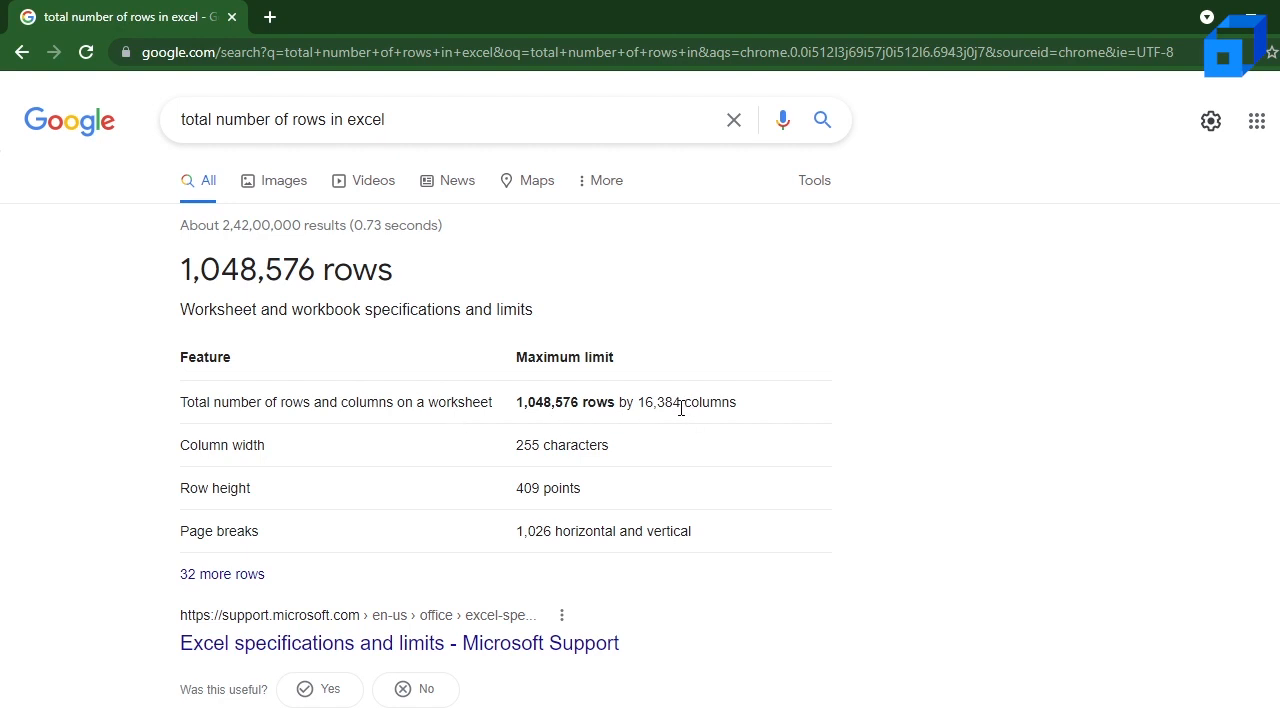
Step: Compare the row numbers near the end of the Excel worksheet with the row limit in the Google result
{"action": "key", "text": "alt+Tab"}
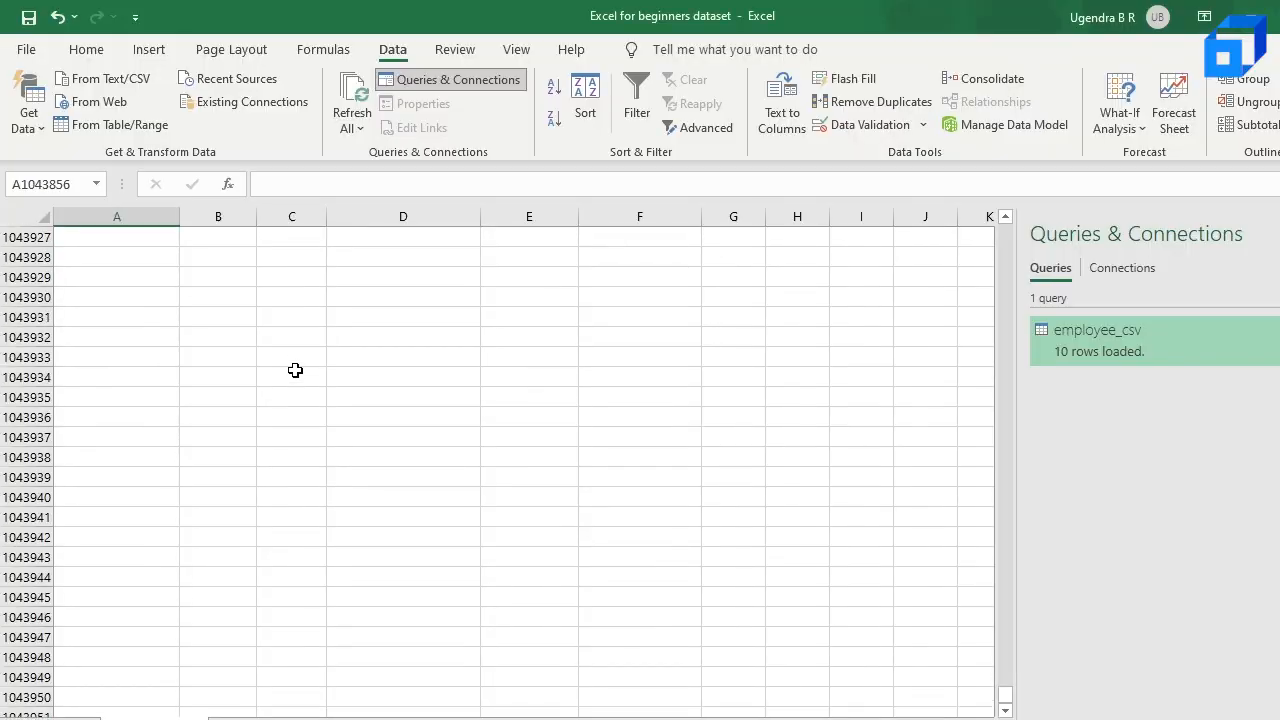
{"action": "scroll", "coordinate": [295, 370], "scroll_direction": "up", "scroll_amount": 3}
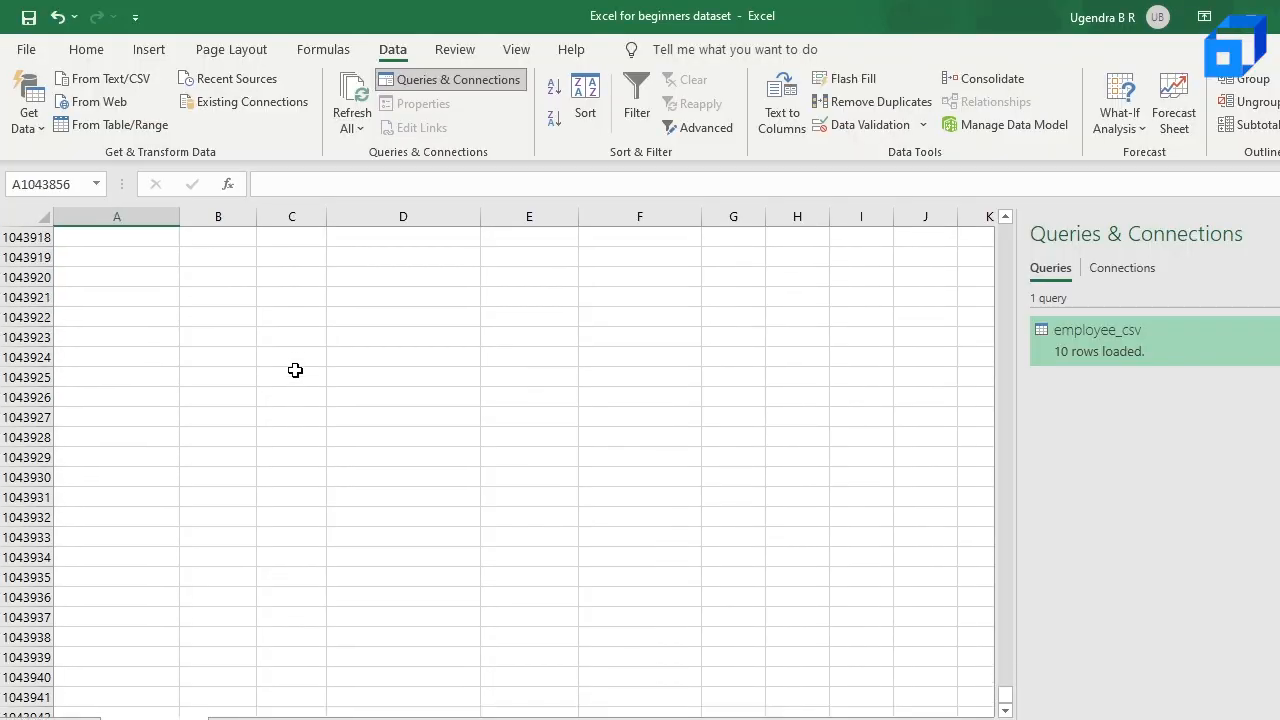
{"action": "scroll", "coordinate": [295, 370], "scroll_direction": "down", "scroll_amount": 1}
{"action": "key", "text": "alt+Tab"}
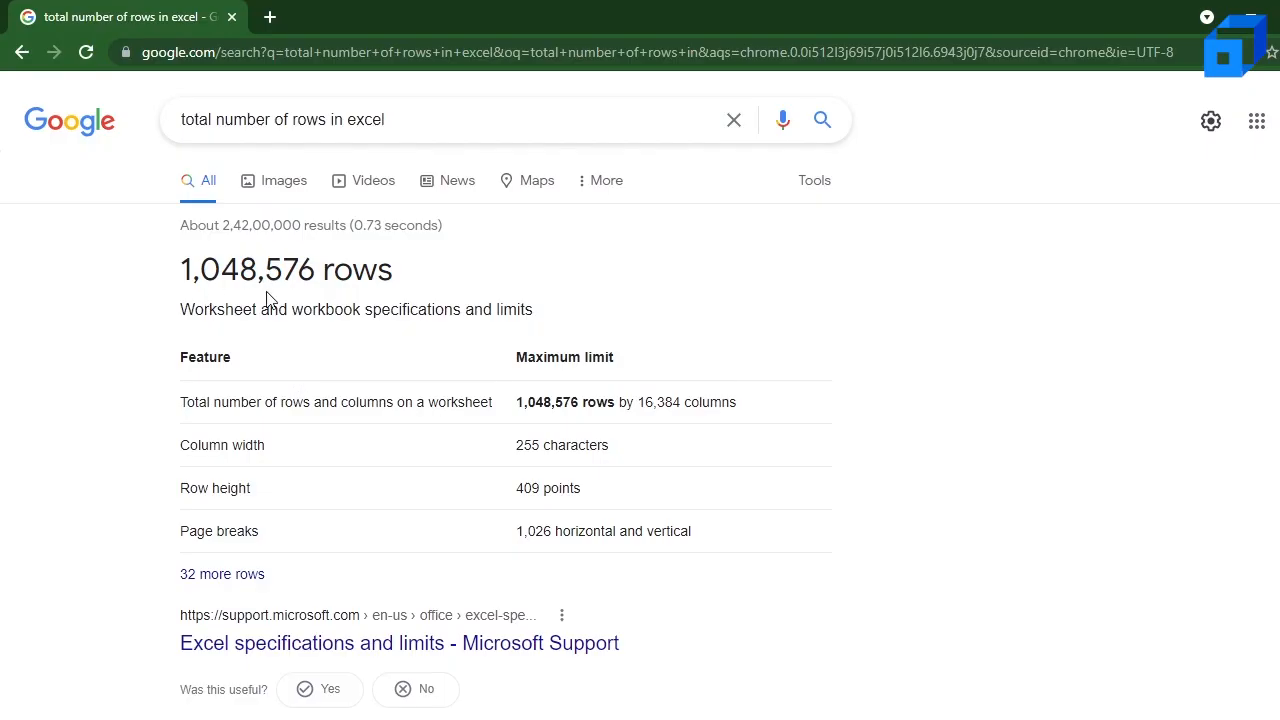
{"action": "key", "text": "alt+Tab"}
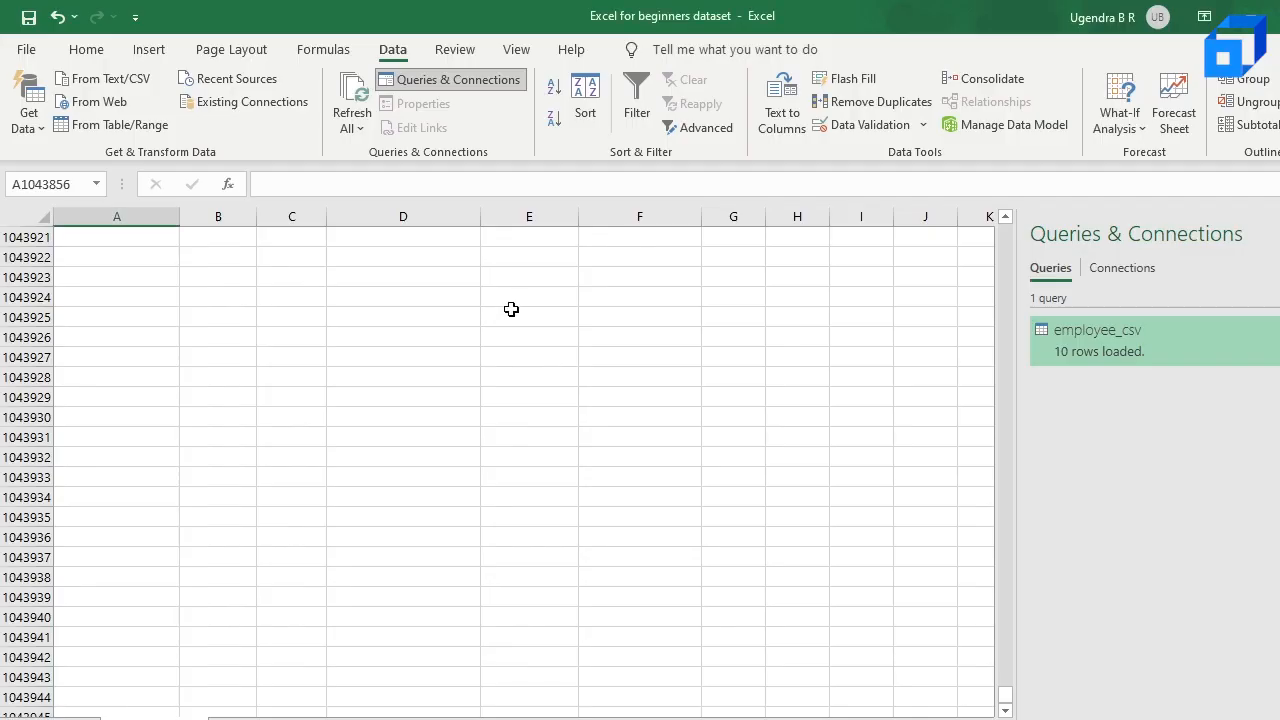
{"action": "scroll", "coordinate": [511, 309], "scroll_direction": "up", "scroll_amount": 17}
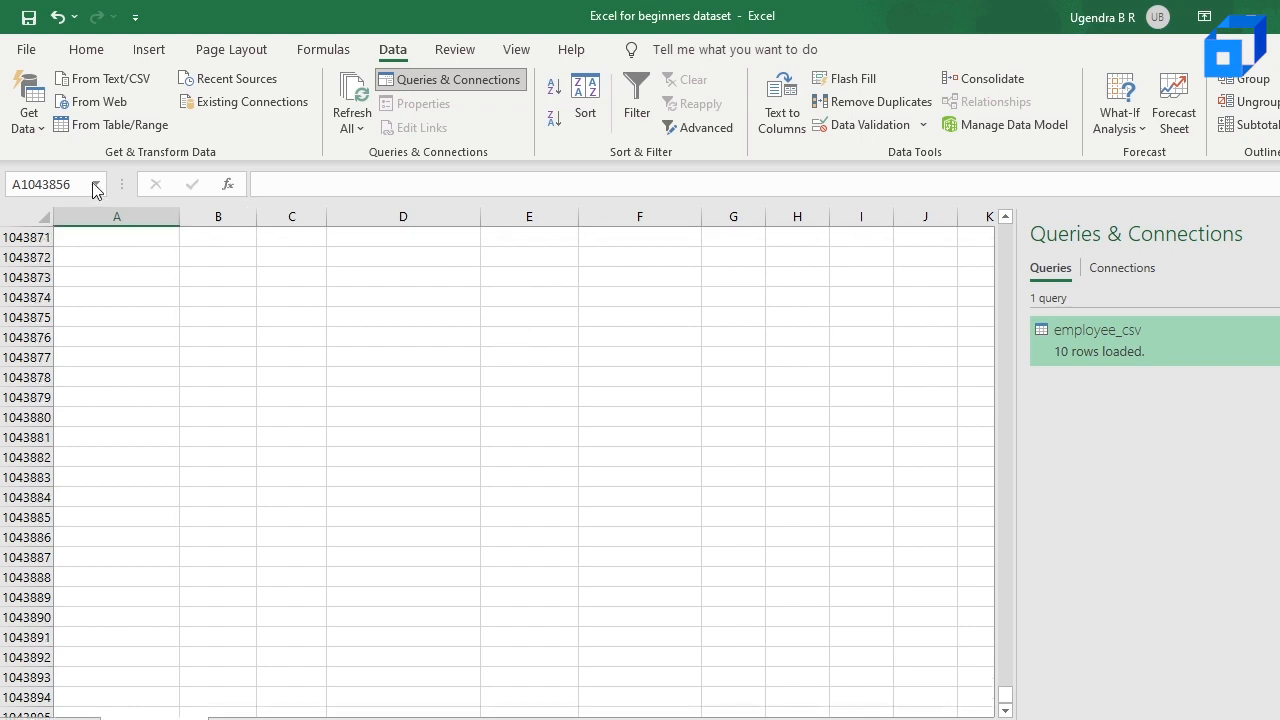
Step: Jump back to cell A1 of the imported table's worksheet and select cell D6
{"action": "left_click", "coordinate": [60, 184]}
{"action": "type", "text": "A1"}
{"action": "key", "text": "Return"}
{"action": "left_click", "coordinate": [378, 338]}
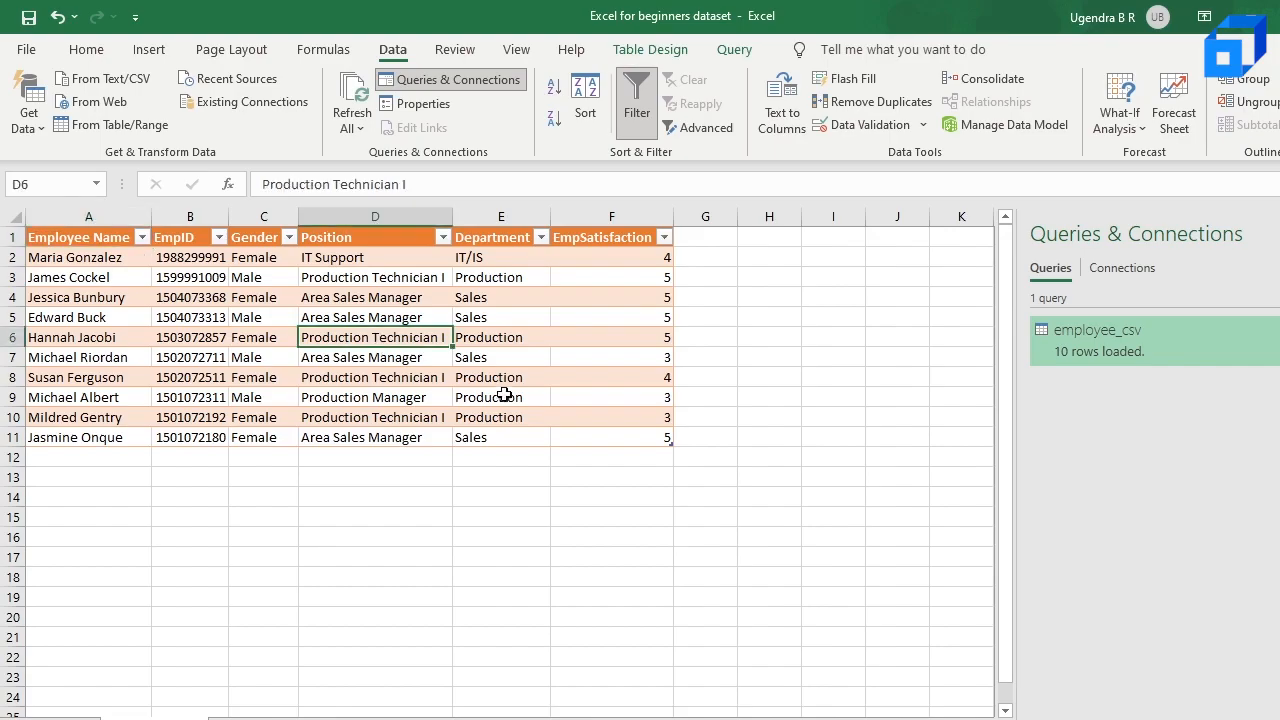
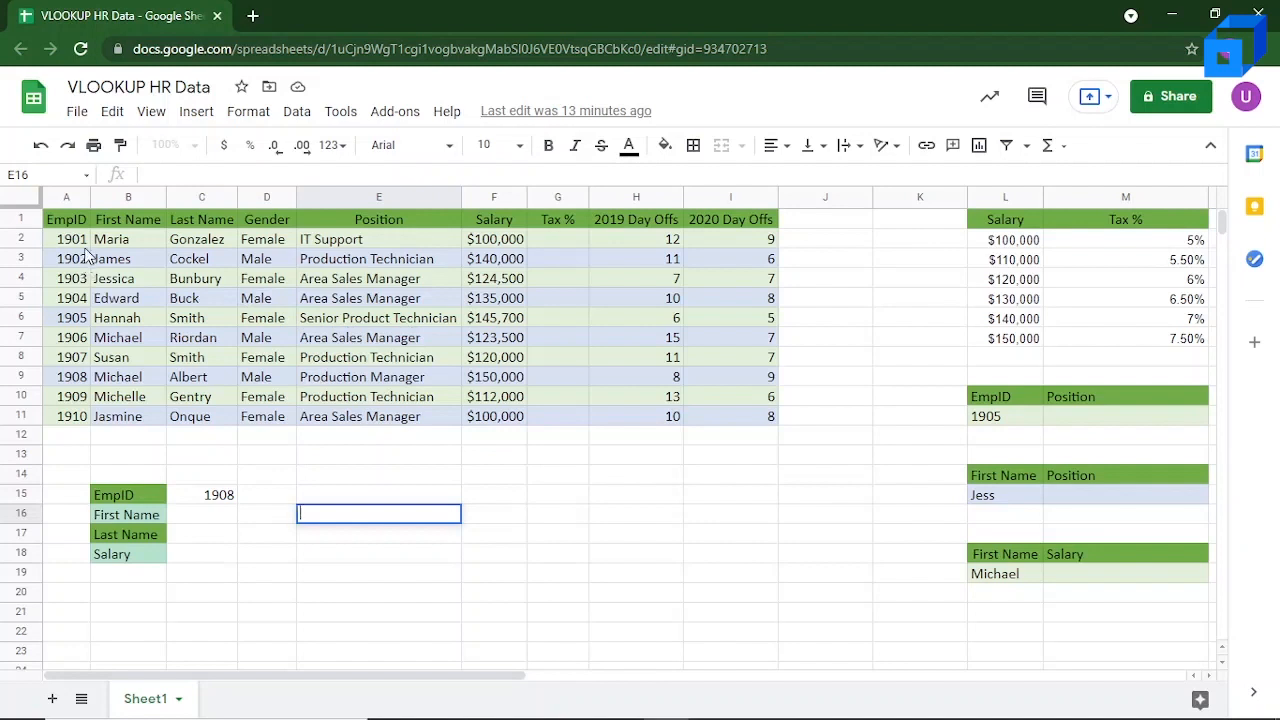
Step: Start a VLOOKUP formula in cell E16 to examine the function's argument help, and discard the entry
{"action": "double_click", "coordinate": [369, 512]}
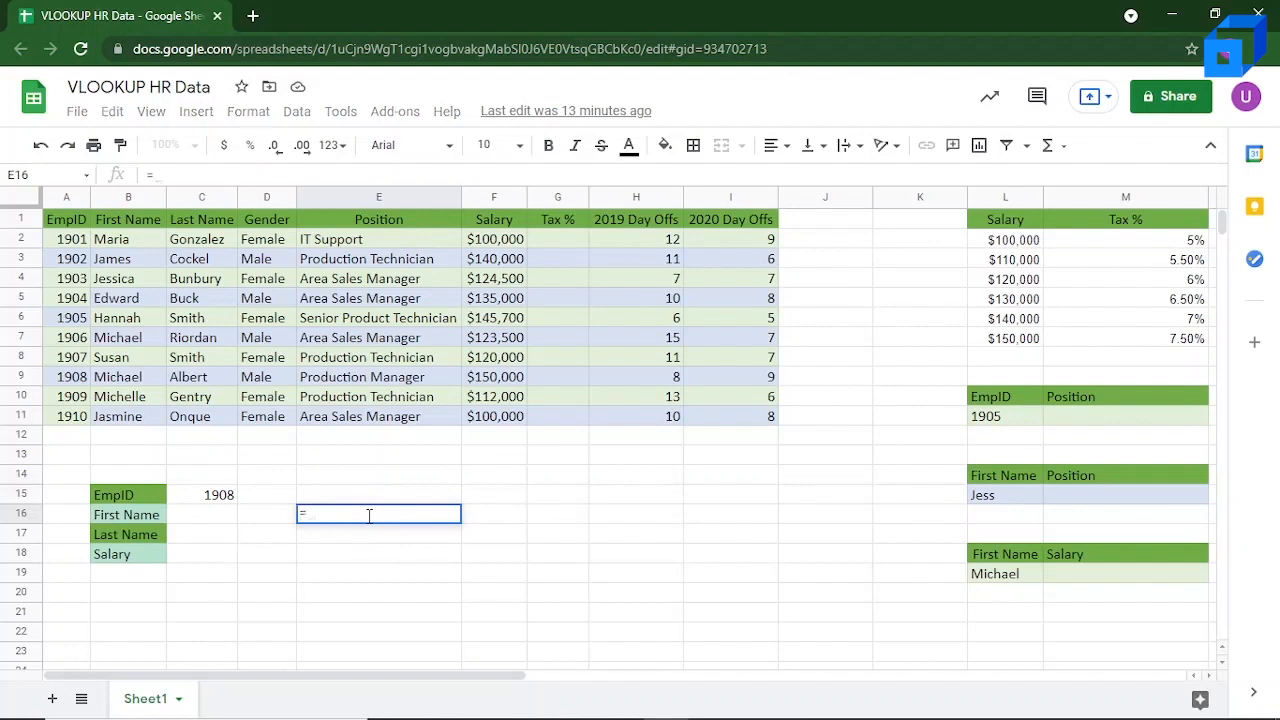
{"action": "type", "text": "VL"}
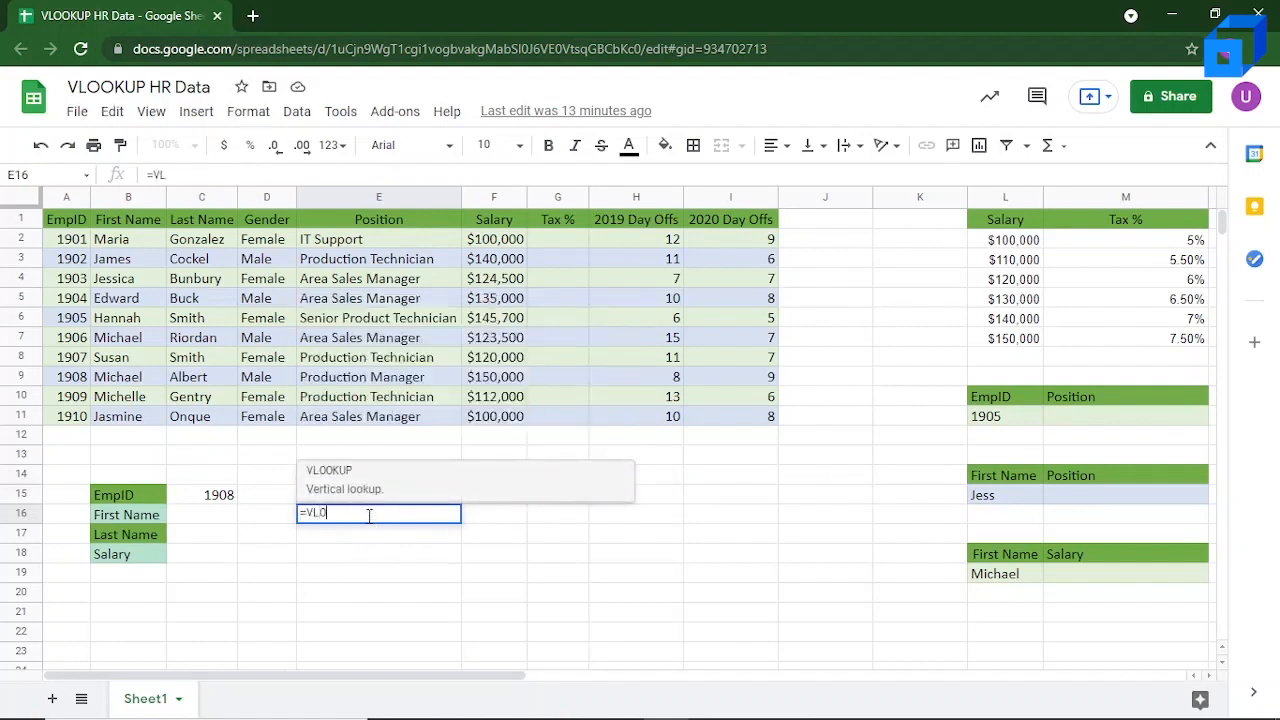
{"action": "type", "text": "OOKUP("}
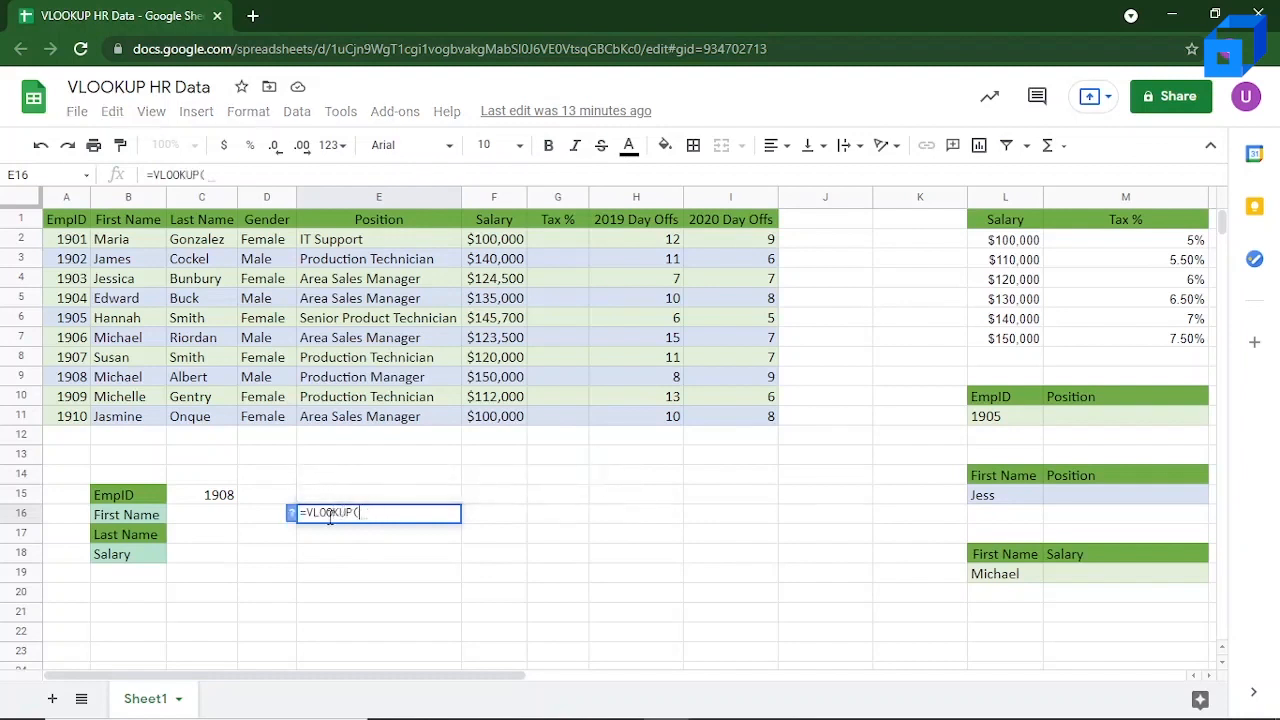
{"action": "left_click", "coordinate": [291, 514]}
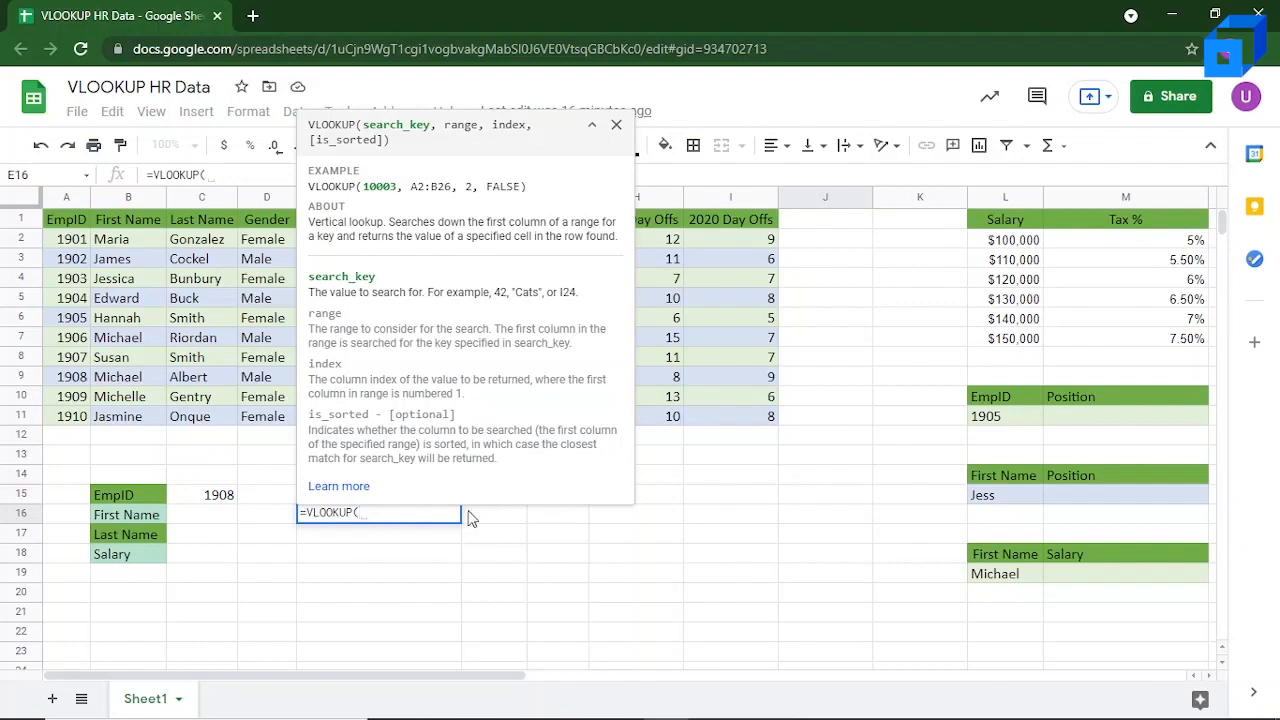
{"action": "left_click", "coordinate": [523, 519]}
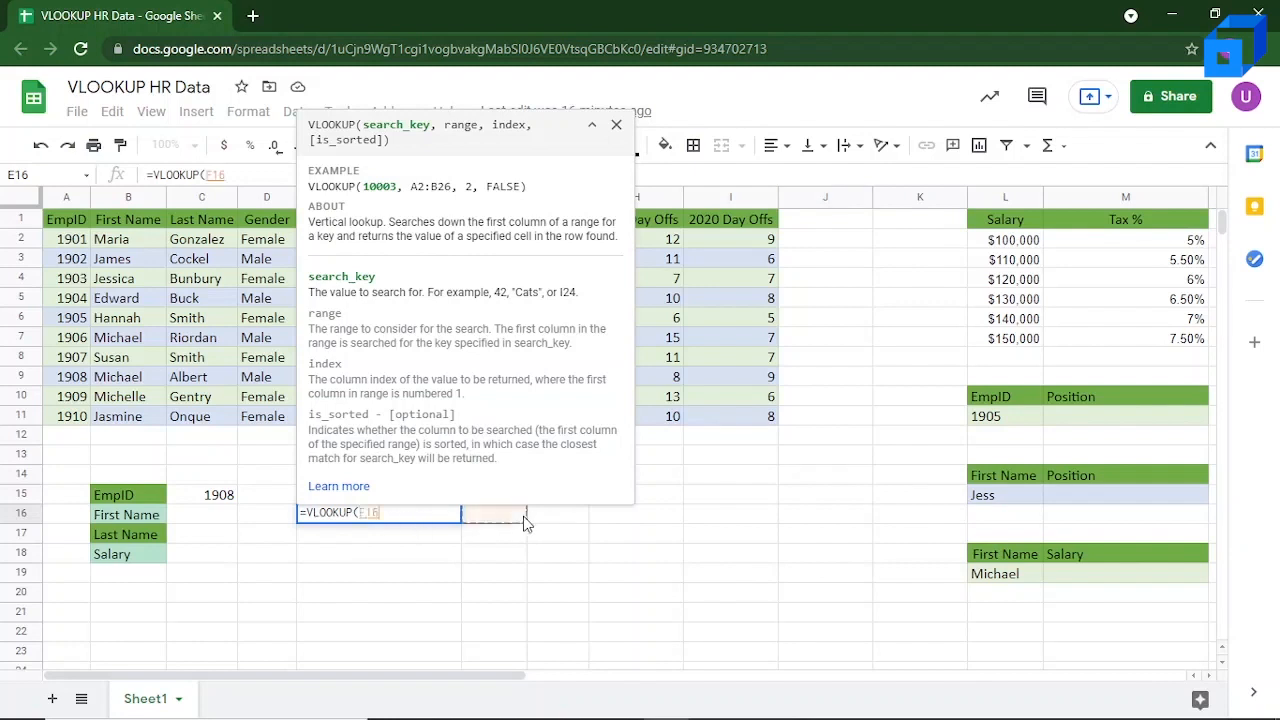
{"action": "key", "text": "Escape"}
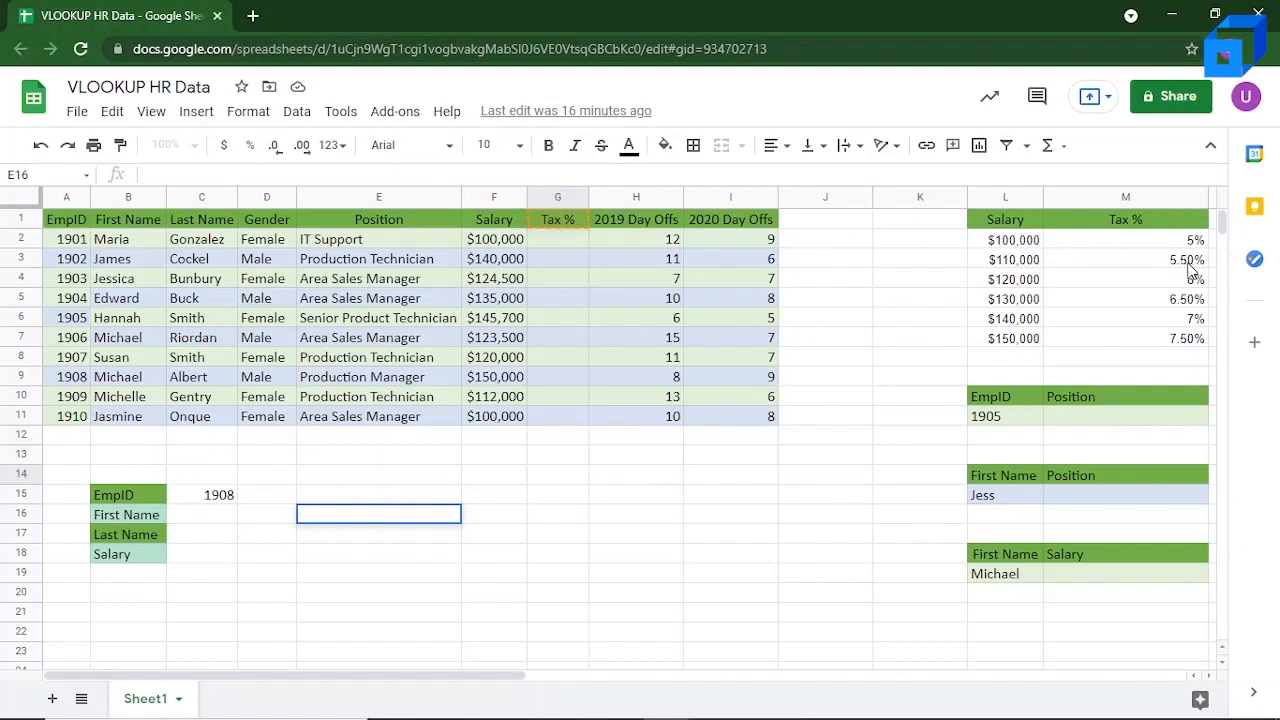
Step: Begin a VLOOKUP formula in Position cell M11 with L11 as the search key and A2:I11 as the range
{"action": "left_click", "coordinate": [1018, 420]}
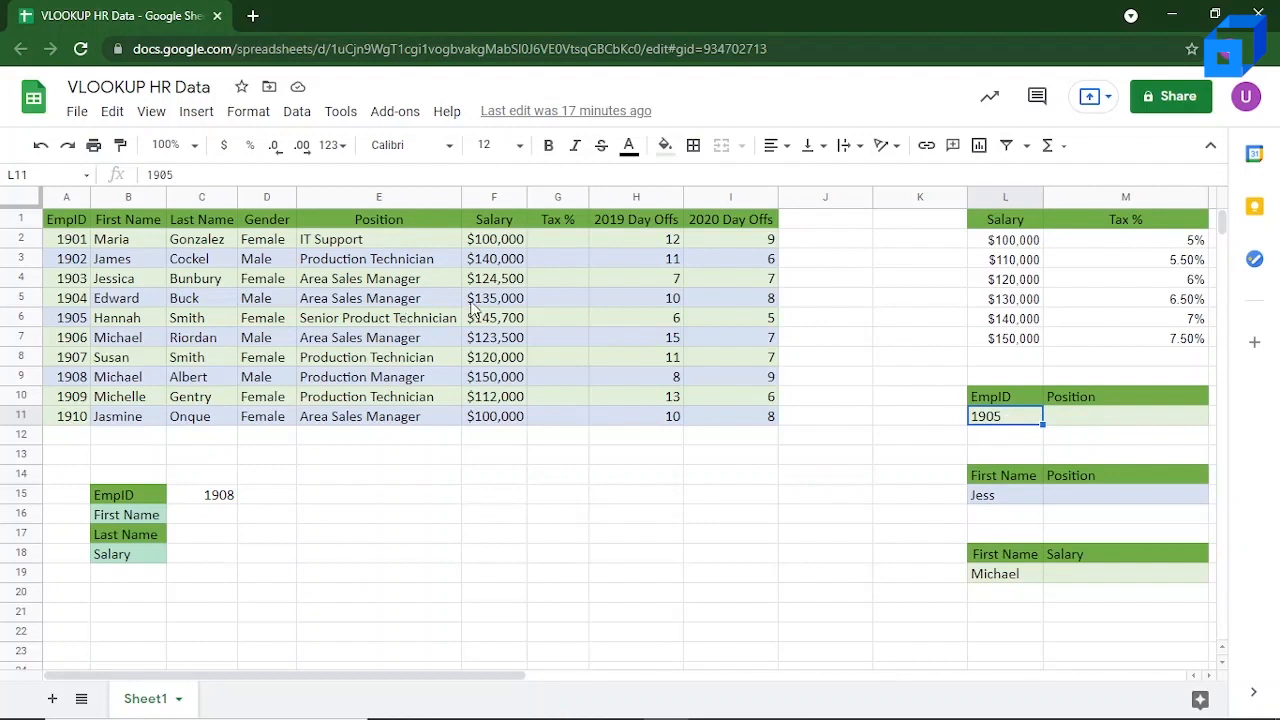
{"action": "left_click", "coordinate": [1077, 420]}
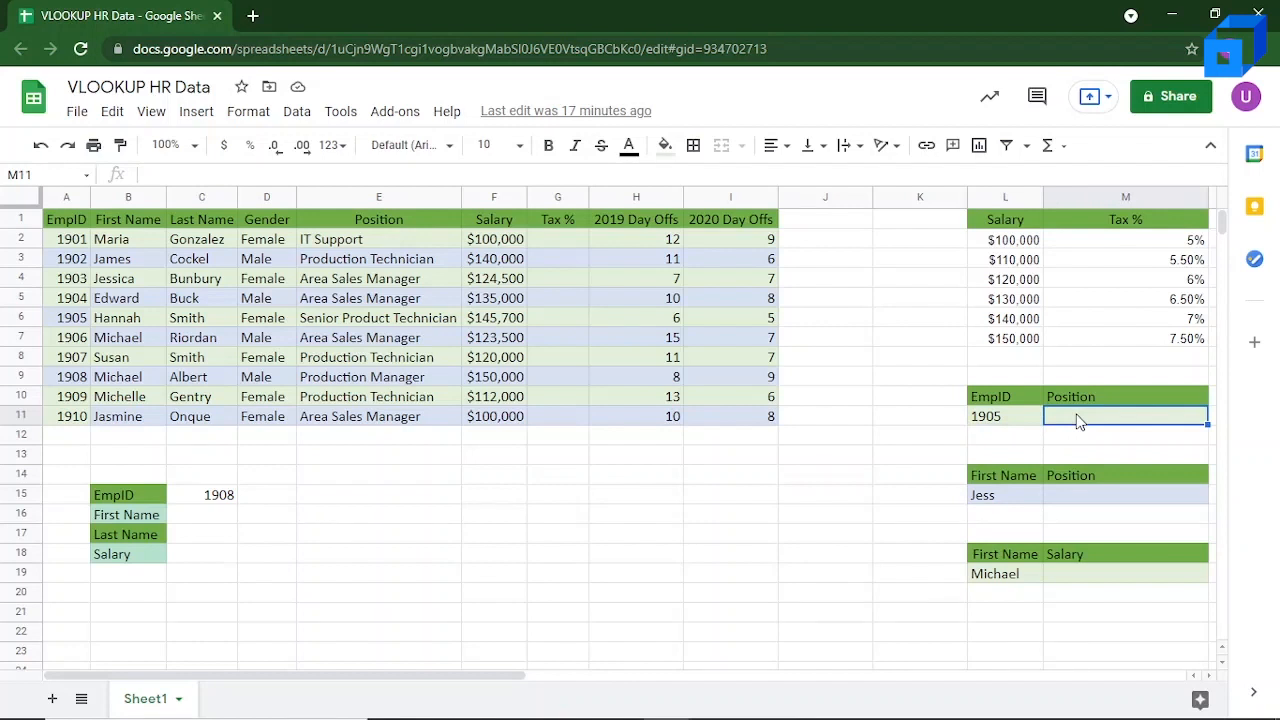
{"action": "type", "text": "=VL"}
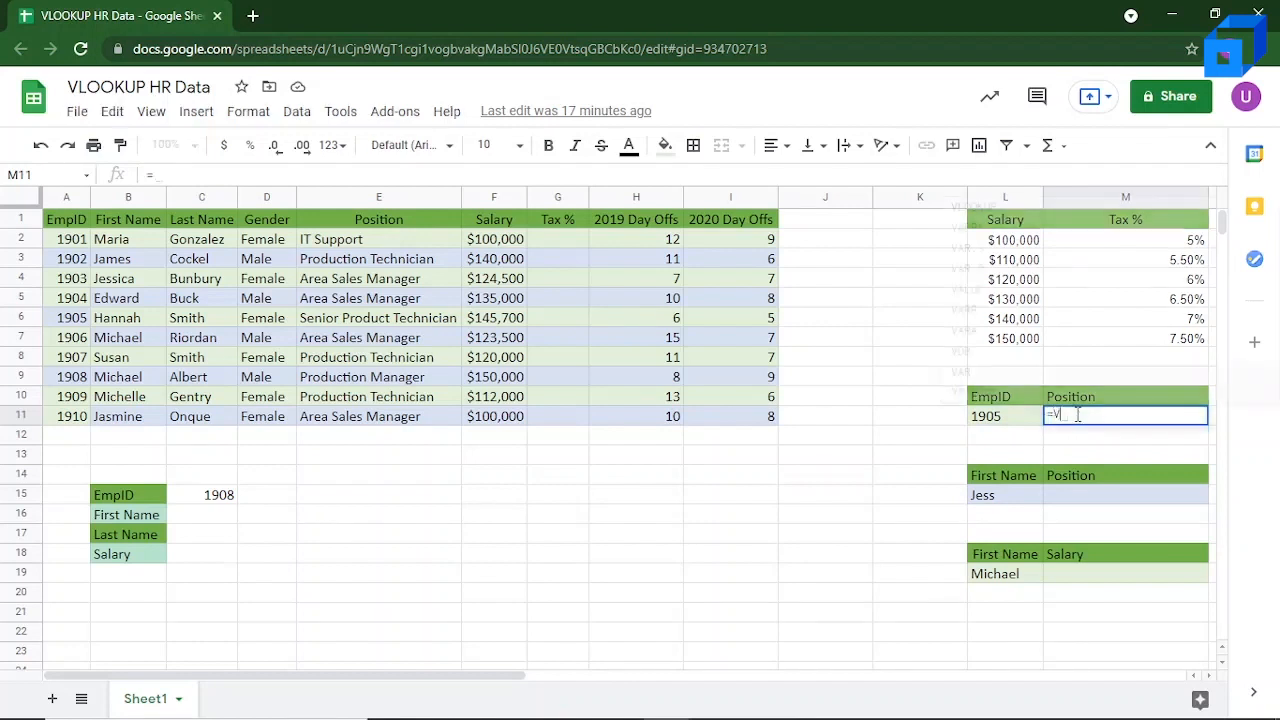
{"action": "type", "text": "ookuo"}
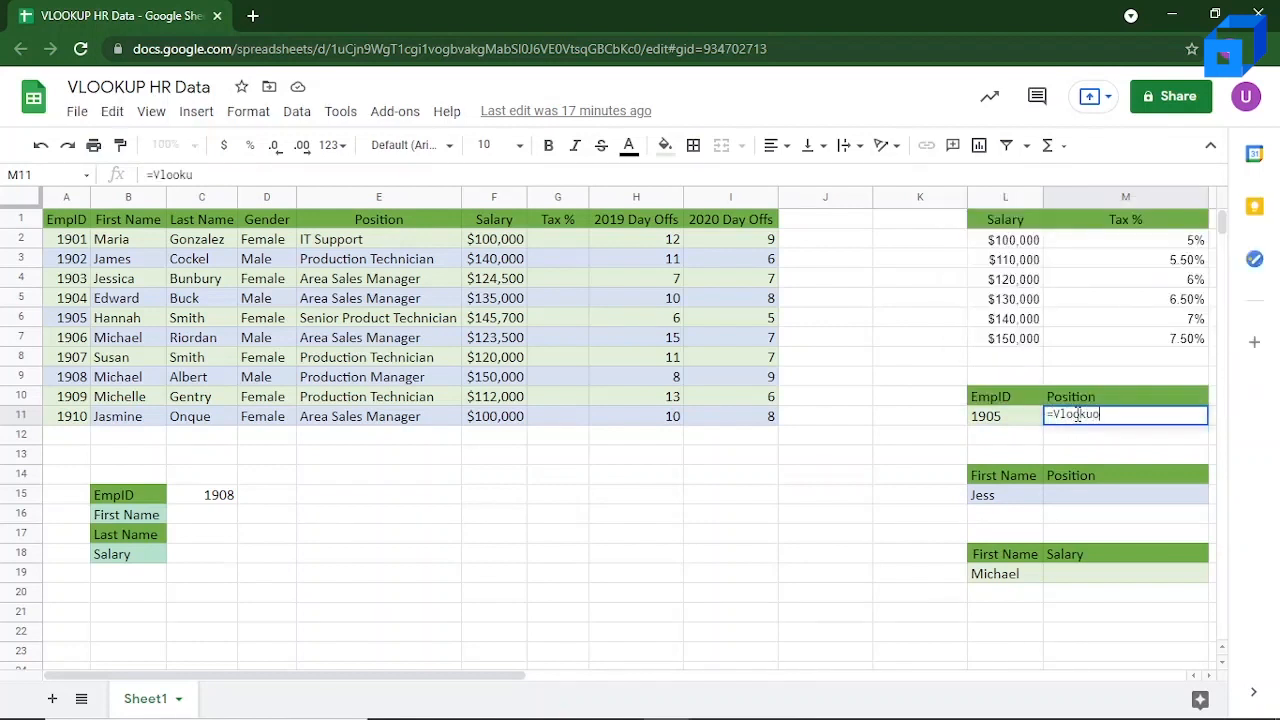
{"action": "key", "text": "BackSpace"}
{"action": "type", "text": "p("}
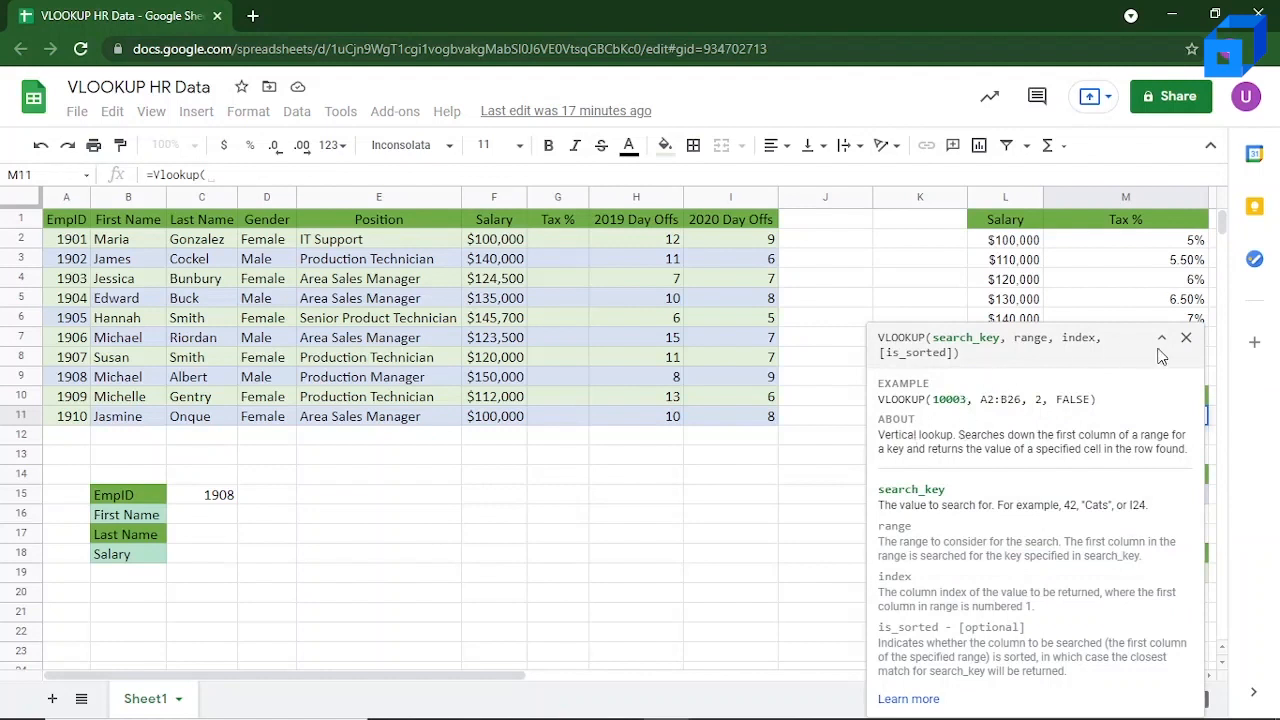
{"action": "left_click", "coordinate": [1186, 338]}
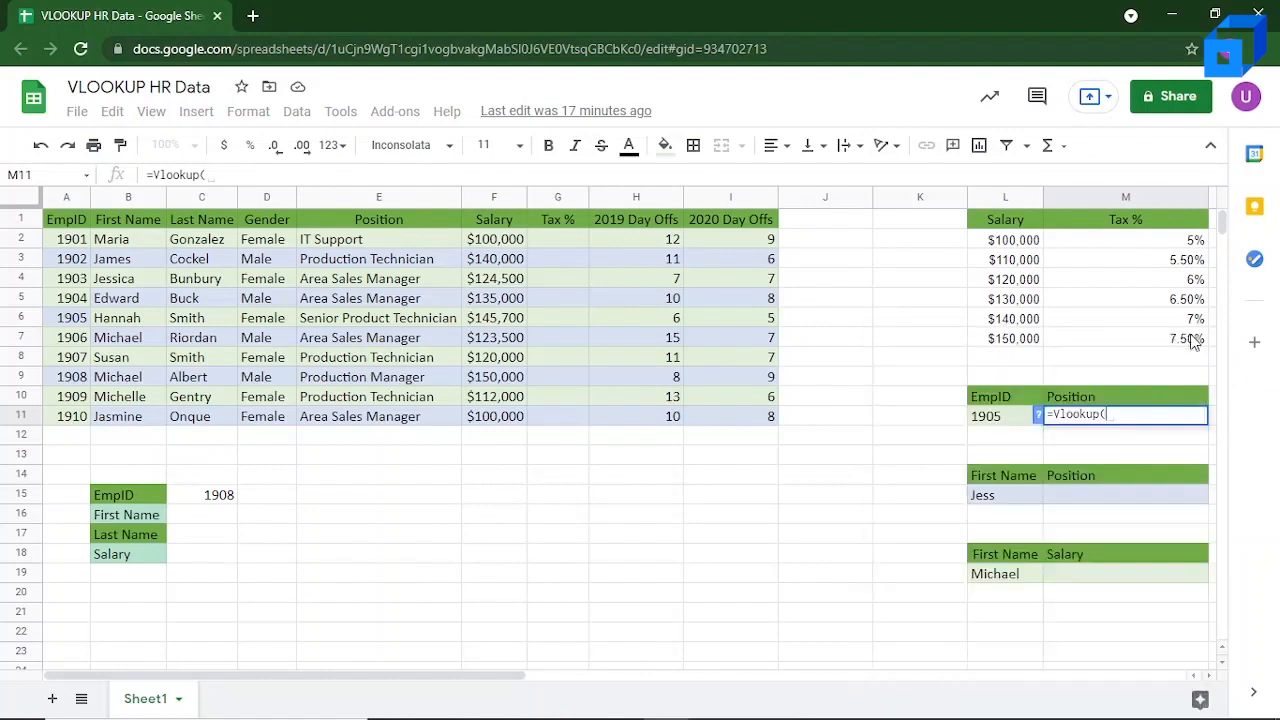
{"action": "left_click", "coordinate": [1006, 418]}
{"action": "type", "text": ","}
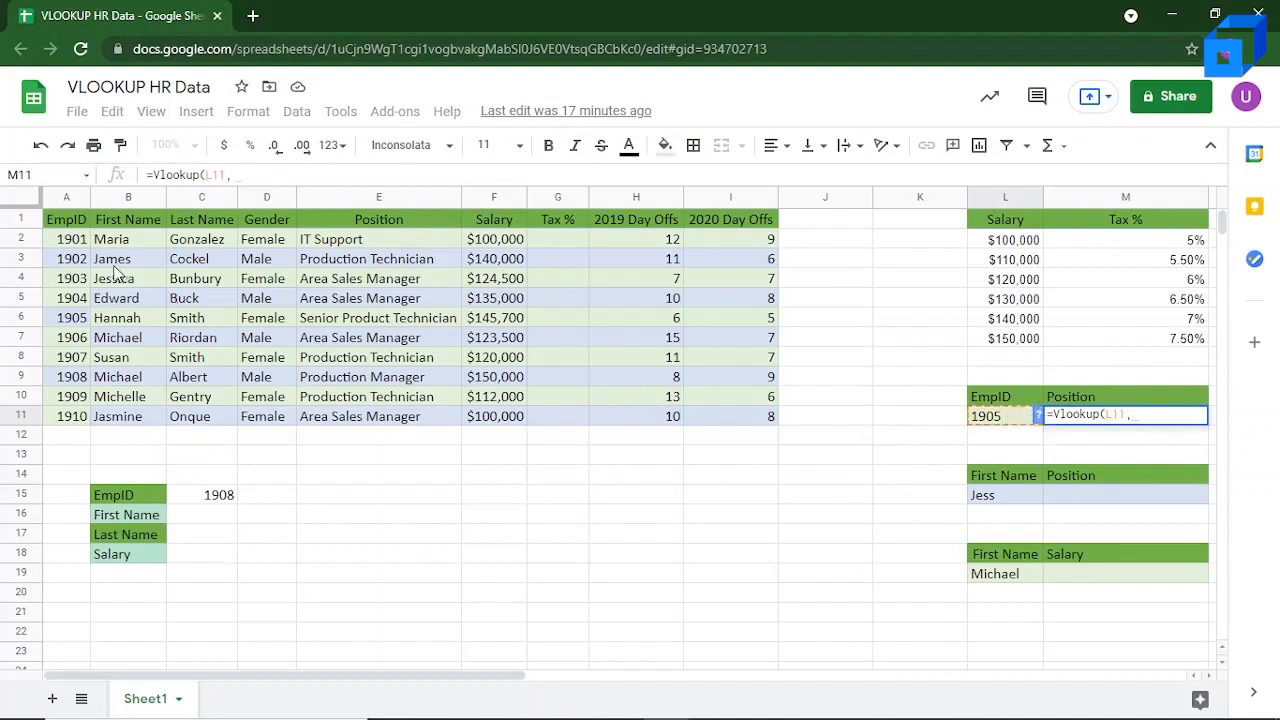
{"action": "left_click_drag", "start_coordinate": [70, 244], "coordinate": [740, 418]}
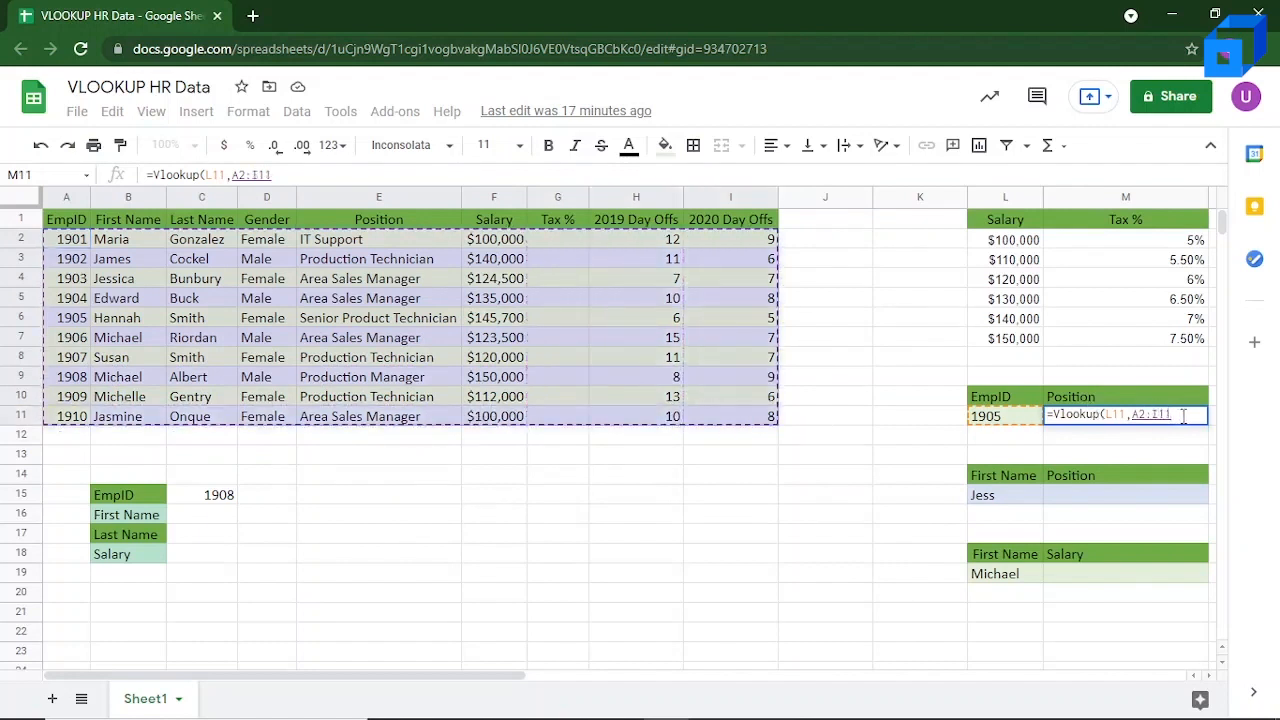
Step: Complete the M11 formula with column index 5 and FALSE, and compare its result with the position in E6
{"action": "type", "text": ","}
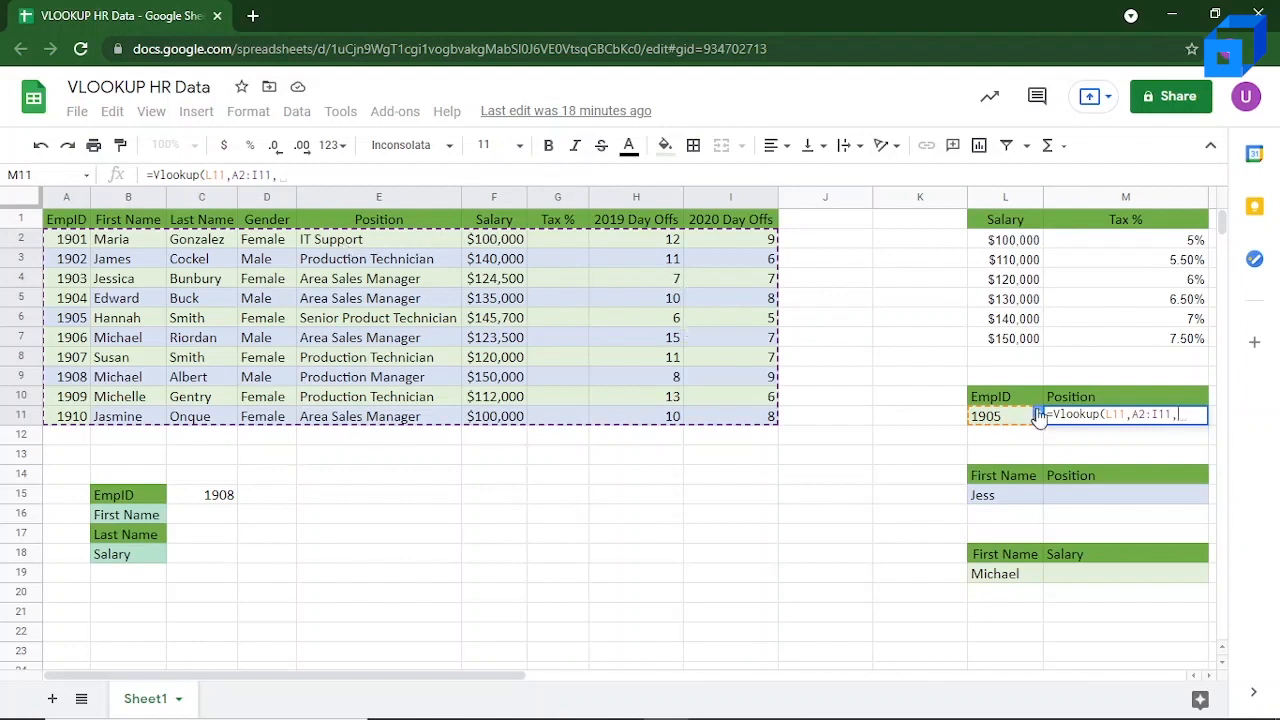
{"action": "type", "text": "5,"}
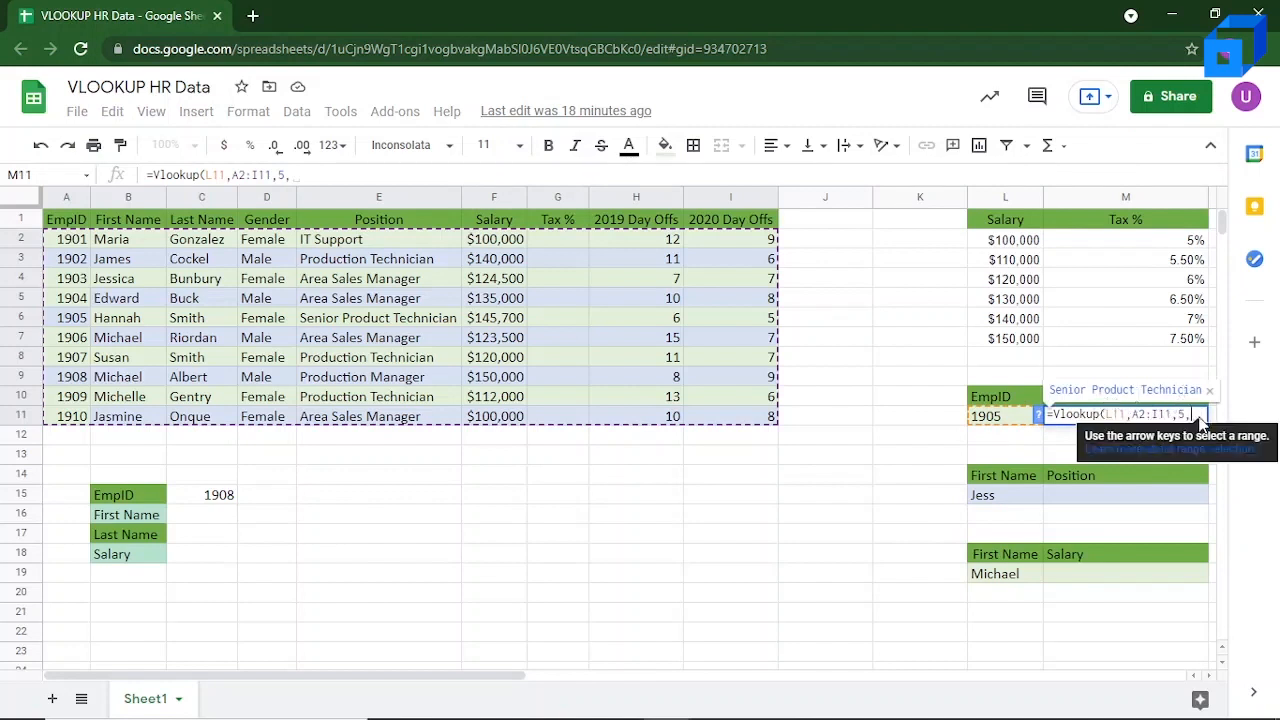
{"action": "type", "text": "FALSE"}
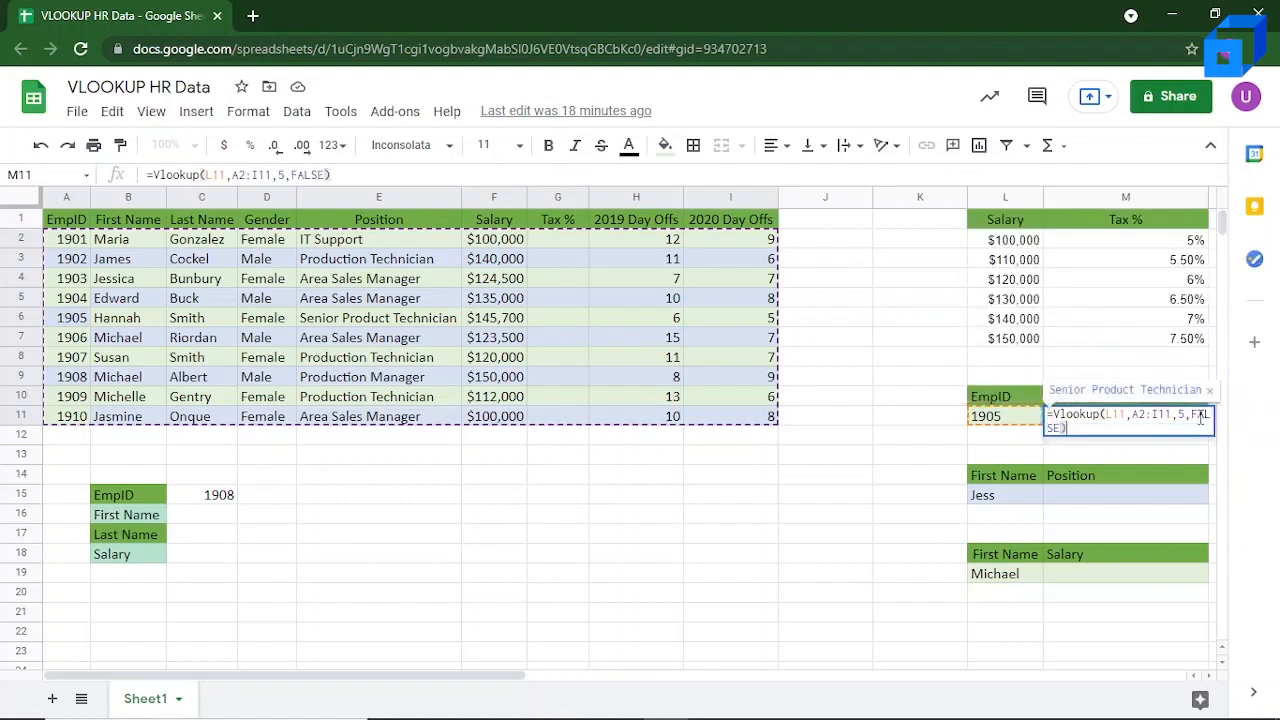
{"action": "key", "text": "Return"}
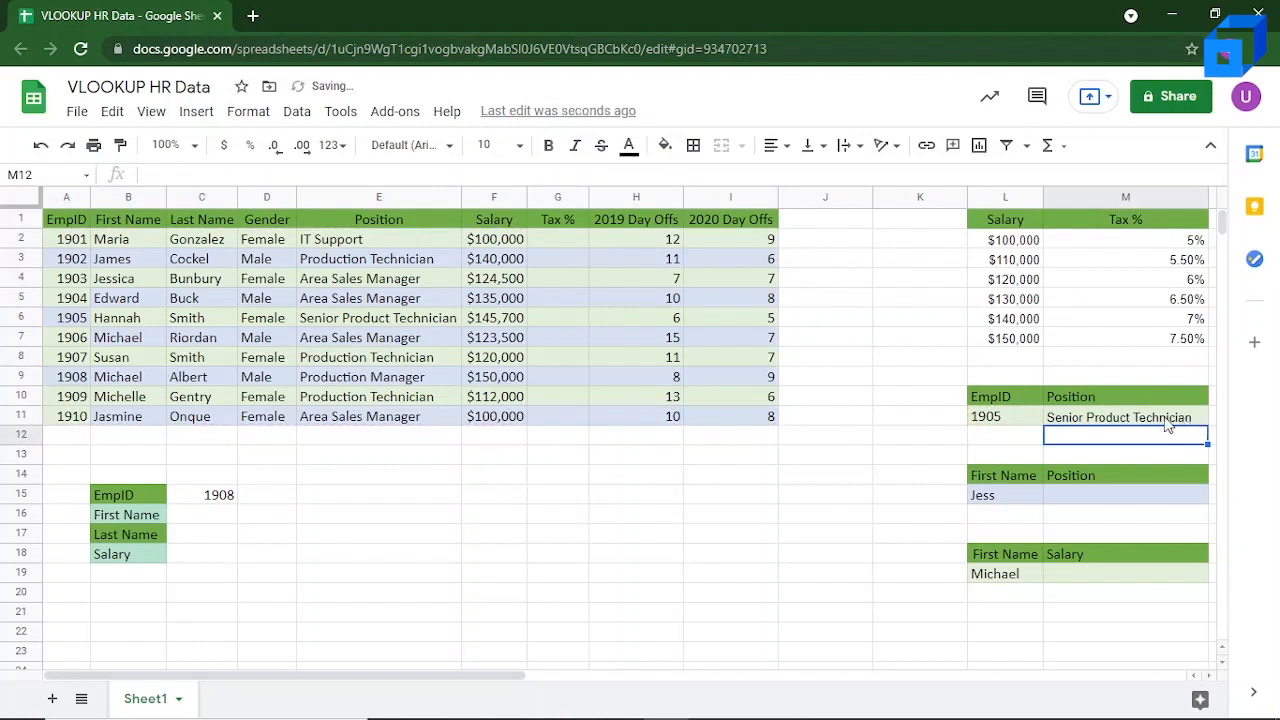
{"action": "left_click", "coordinate": [1148, 423]}
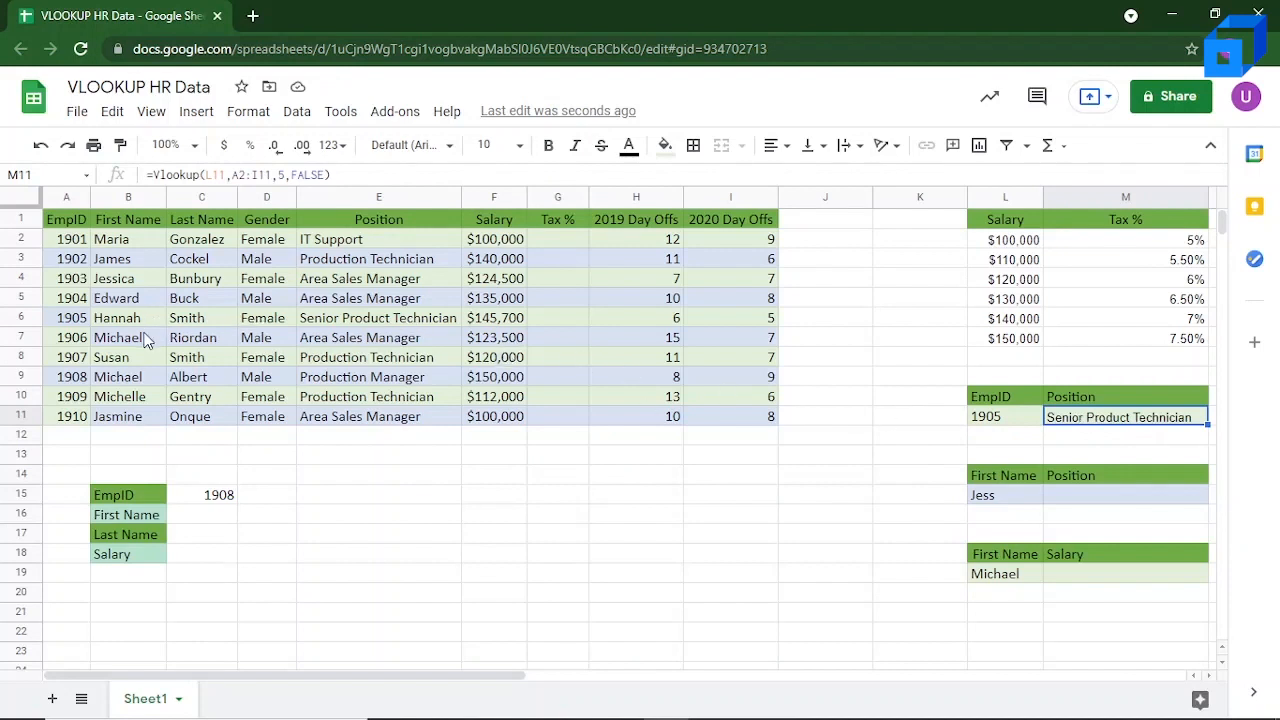
{"action": "left_click", "coordinate": [362, 318]}
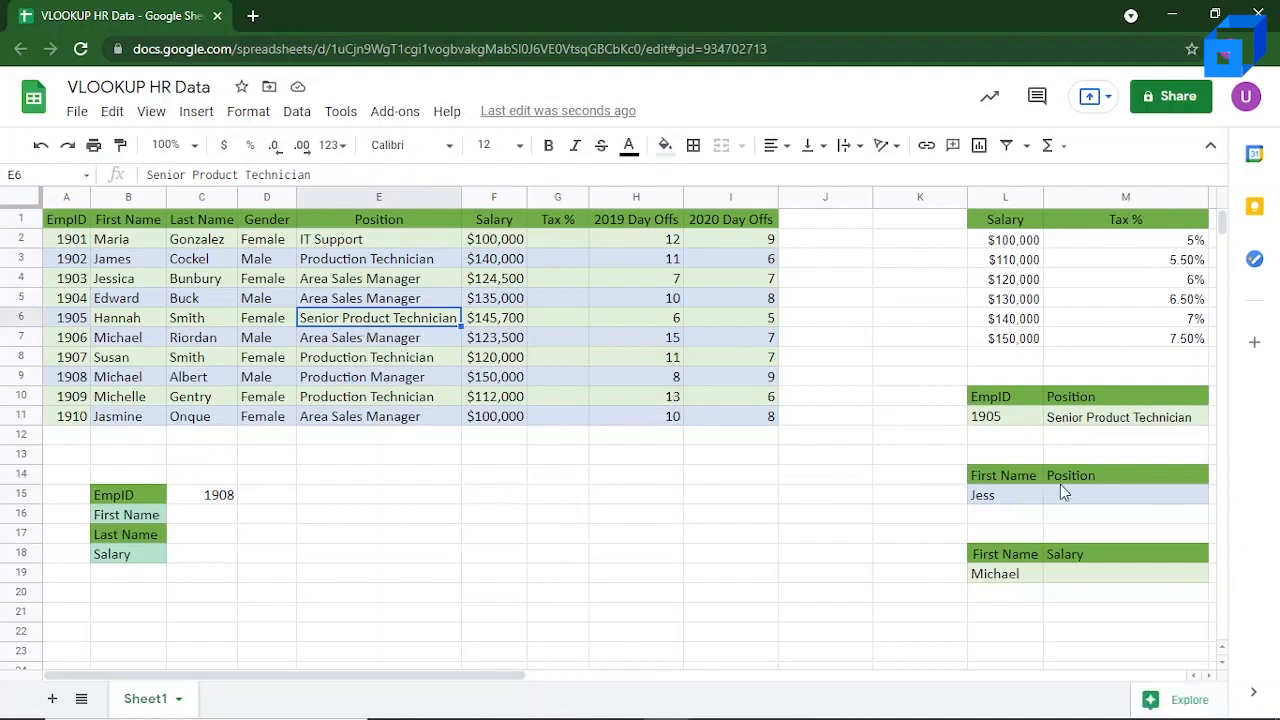
Step: Complete the shortened first name in cell L15 so that it matches the full first name in B4
{"action": "left_click", "coordinate": [1009, 500]}
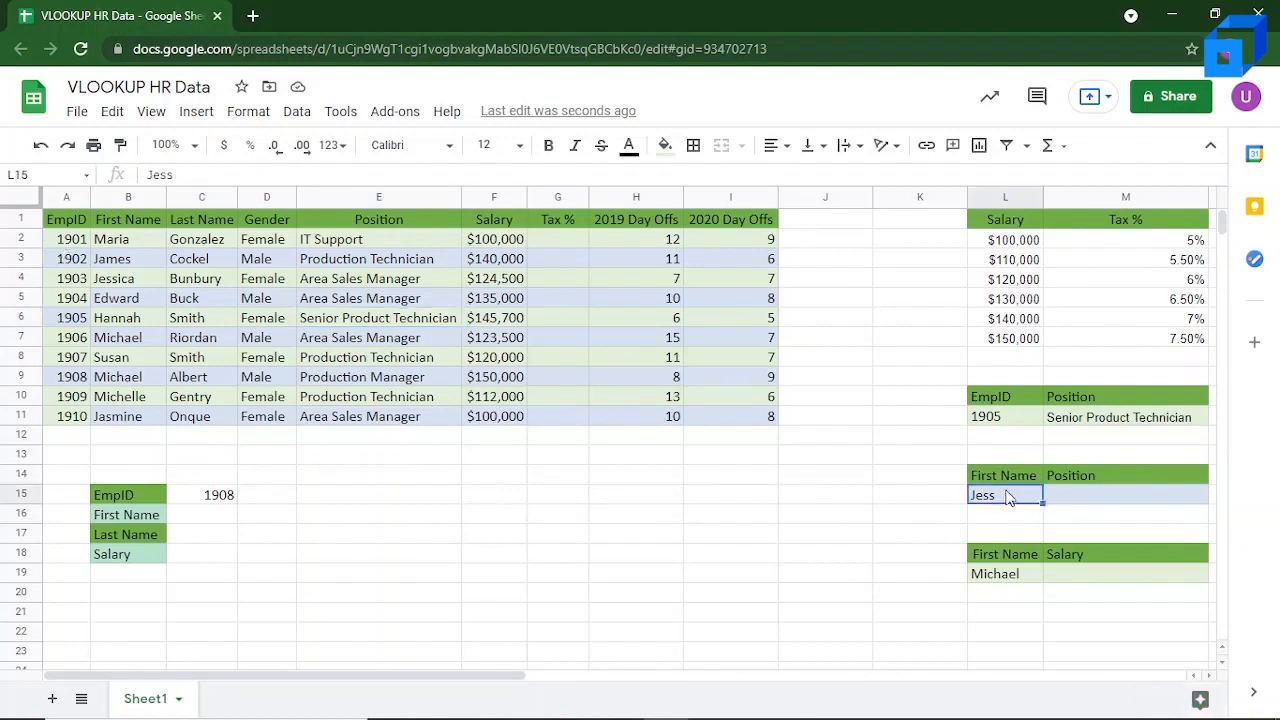
{"action": "double_click", "coordinate": [1008, 496]}
{"action": "type", "text": "ica"}
Step: Begin a VLOOKUP formula in Position cell M15 with L15 as the search key and A2:I11 as the range
{"action": "left_click", "coordinate": [1070, 505]}
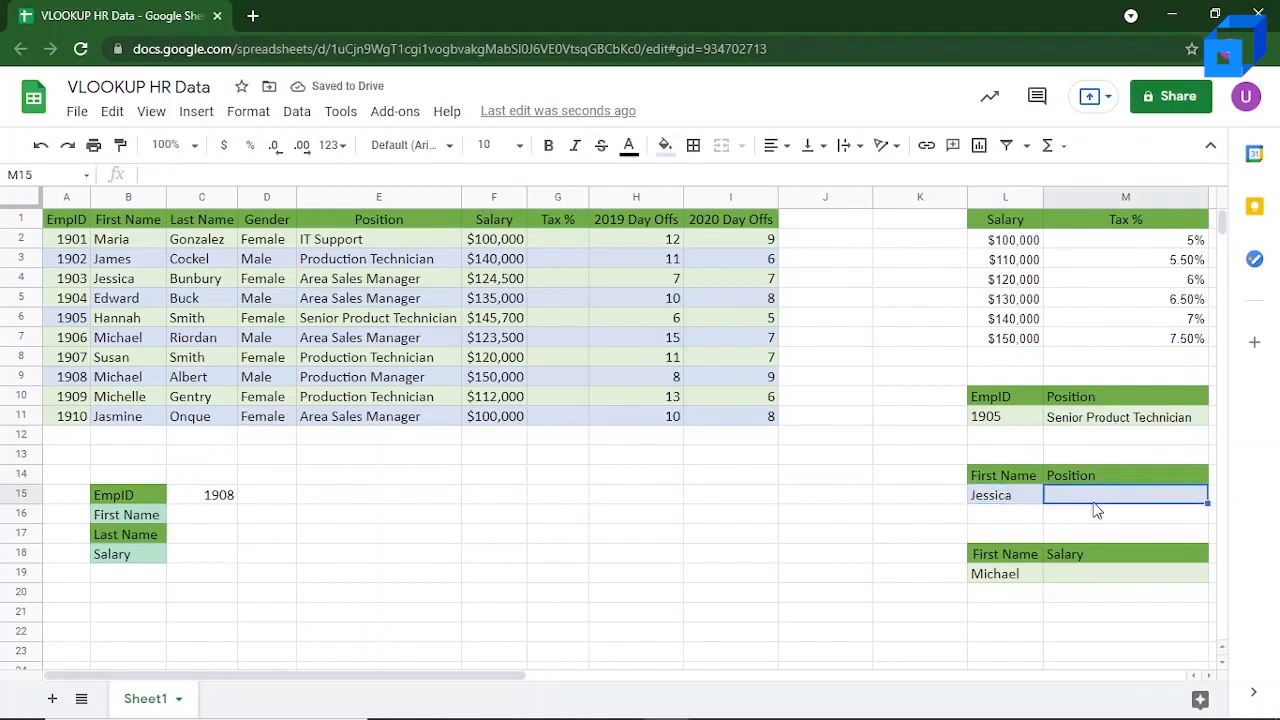
{"action": "type", "text": "="}
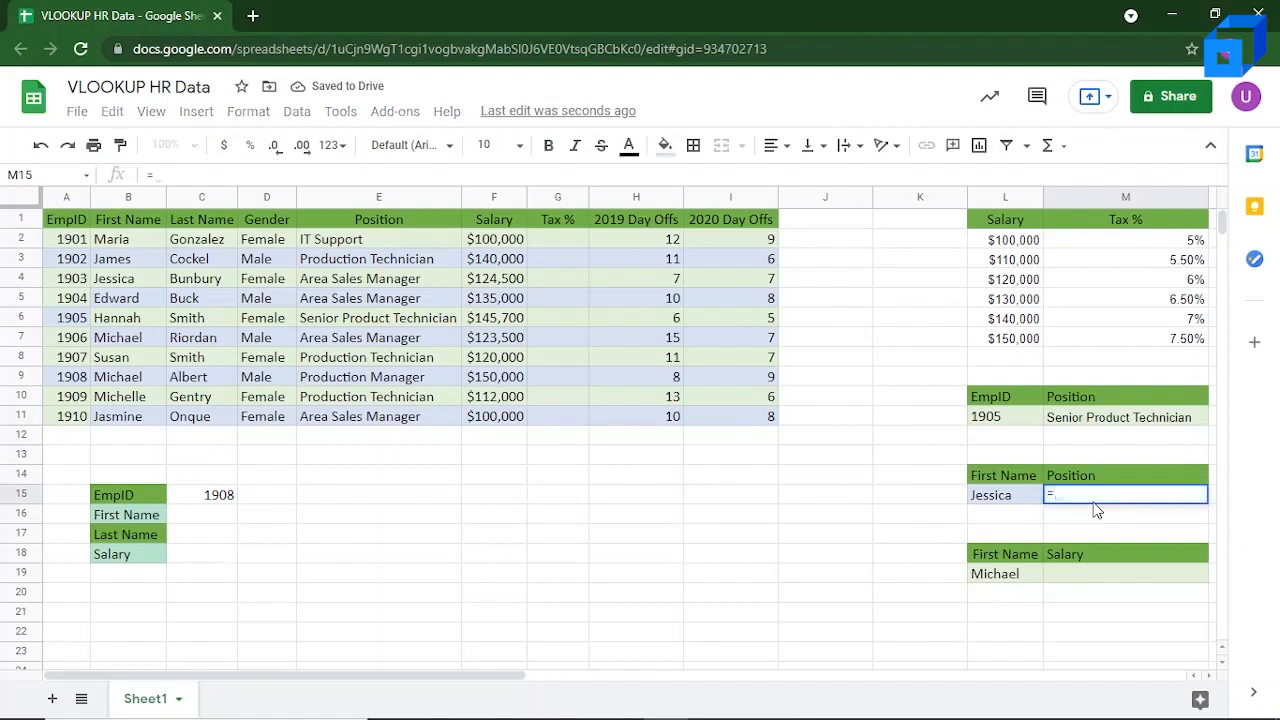
{"action": "type", "text": "Vlookup*"}
{"action": "key", "text": "BackSpace"}
{"action": "type", "text": "("}
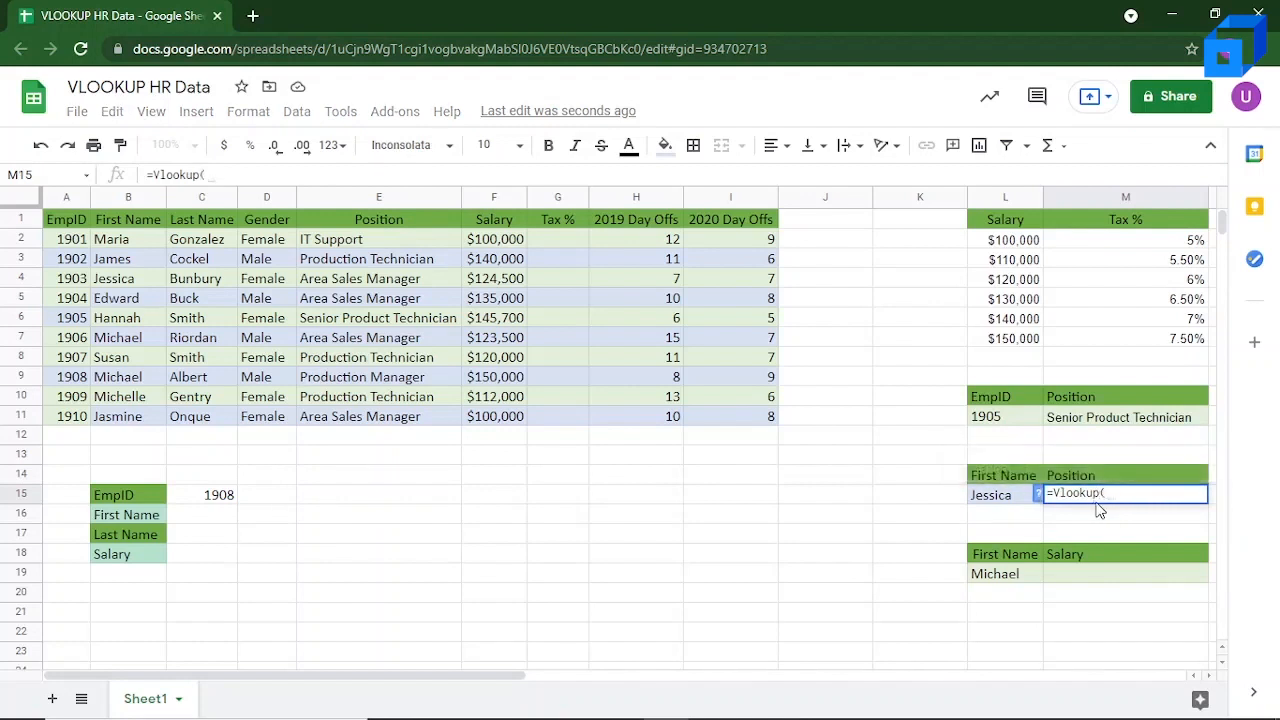
{"action": "left_click", "coordinate": [1013, 493]}
{"action": "type", "text": ","}
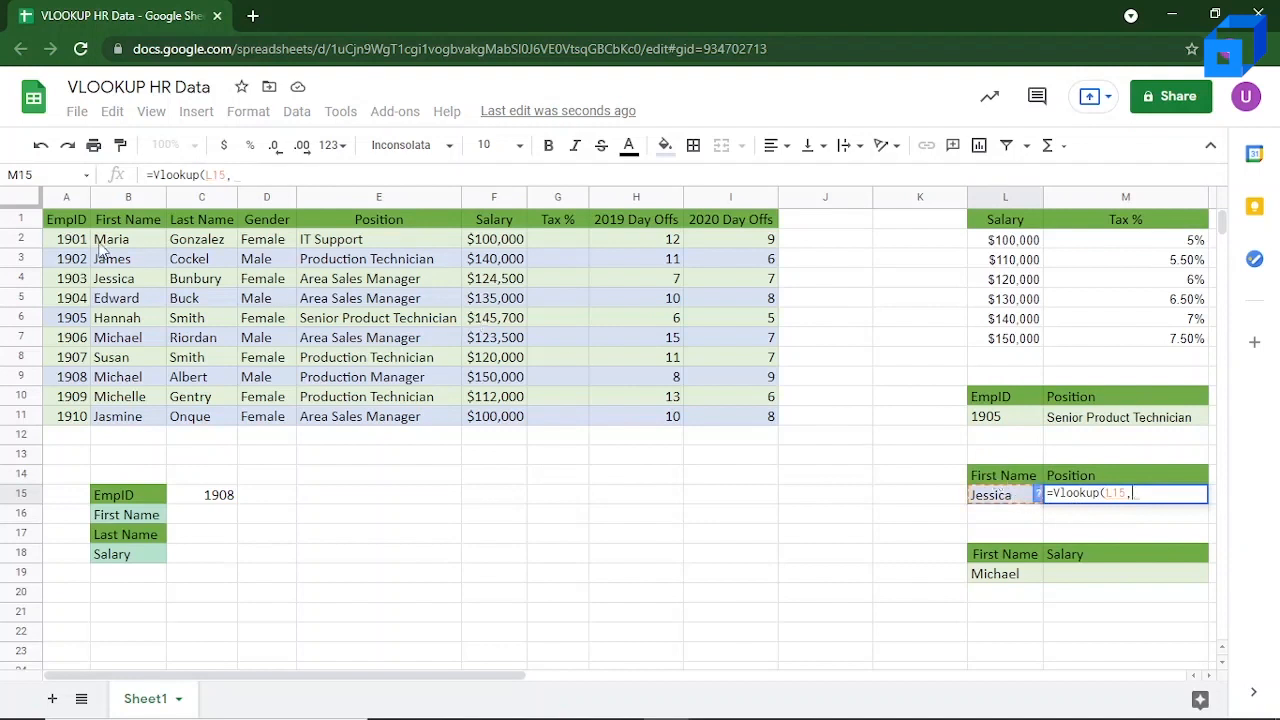
{"action": "left_click_drag", "start_coordinate": [72, 242], "coordinate": [745, 428]}
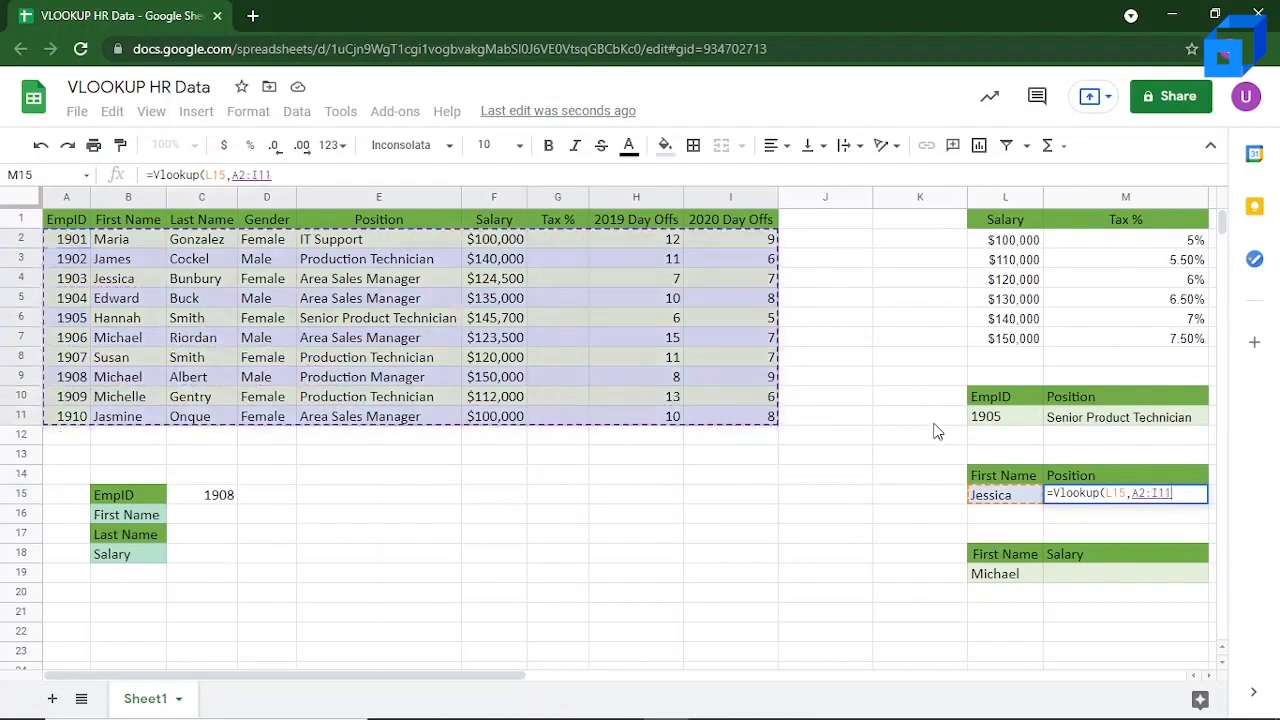
Step: Complete the M15 lookup formula with column index 5 and FALSE for an exact match
{"action": "type", "text": ","}
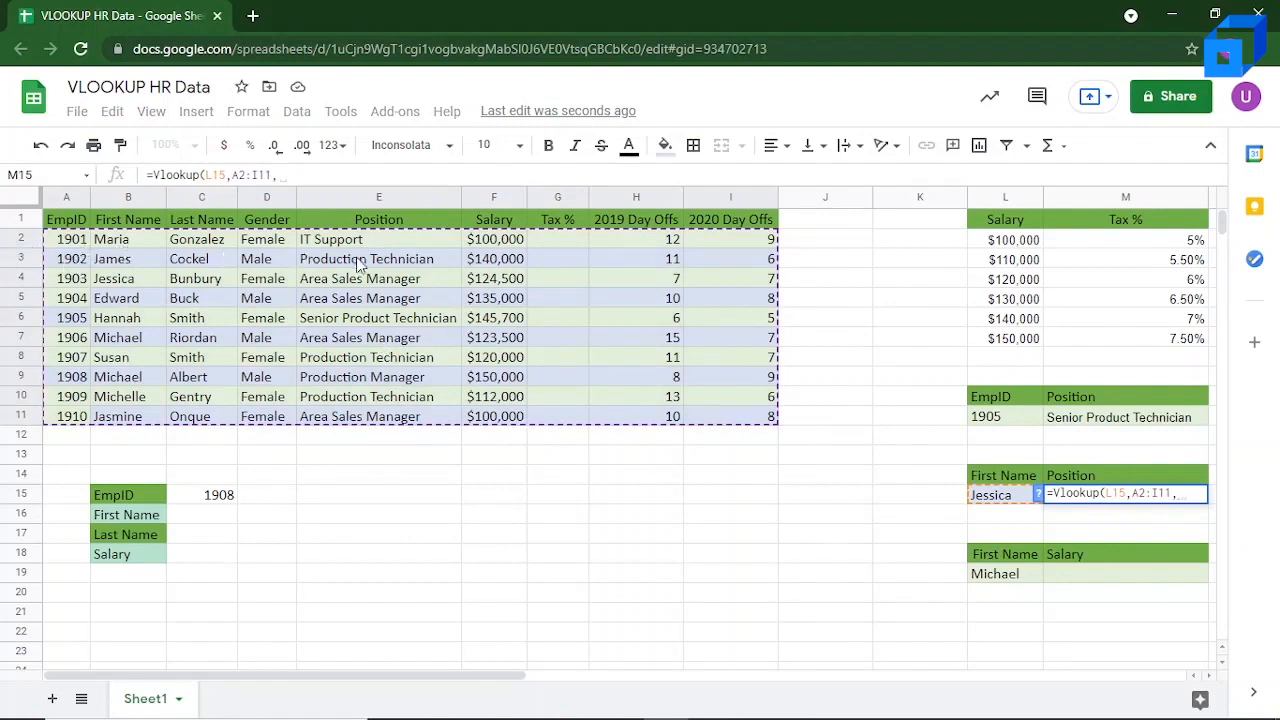
{"action": "type", "text": "5,F"}
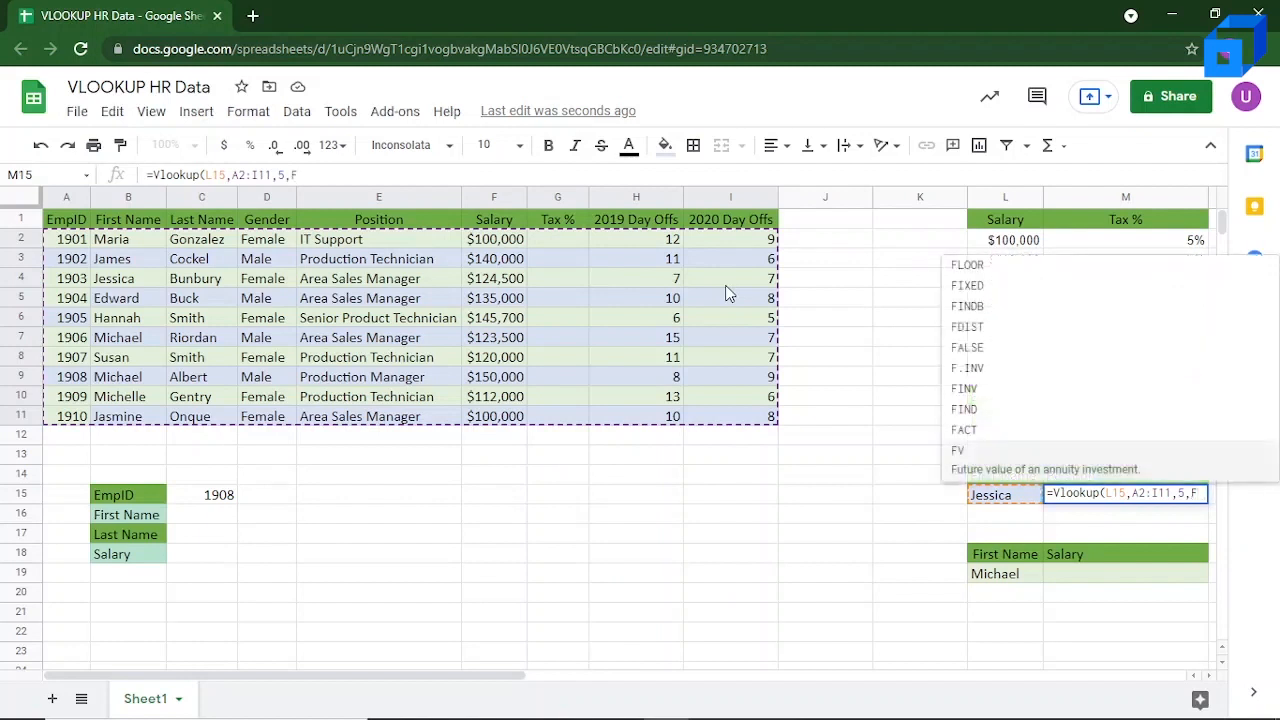
{"action": "type", "text": "A"}
{"action": "type", "text": "LS"}
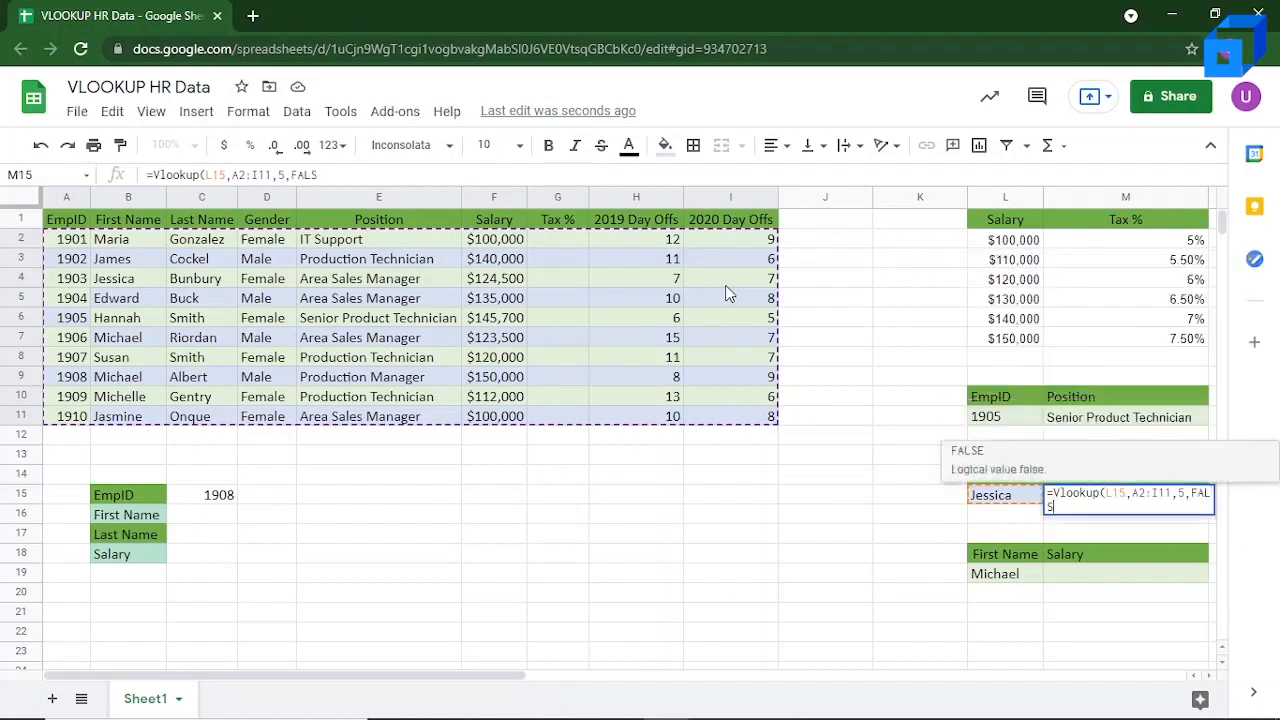
{"action": "type", "text": "E)"}
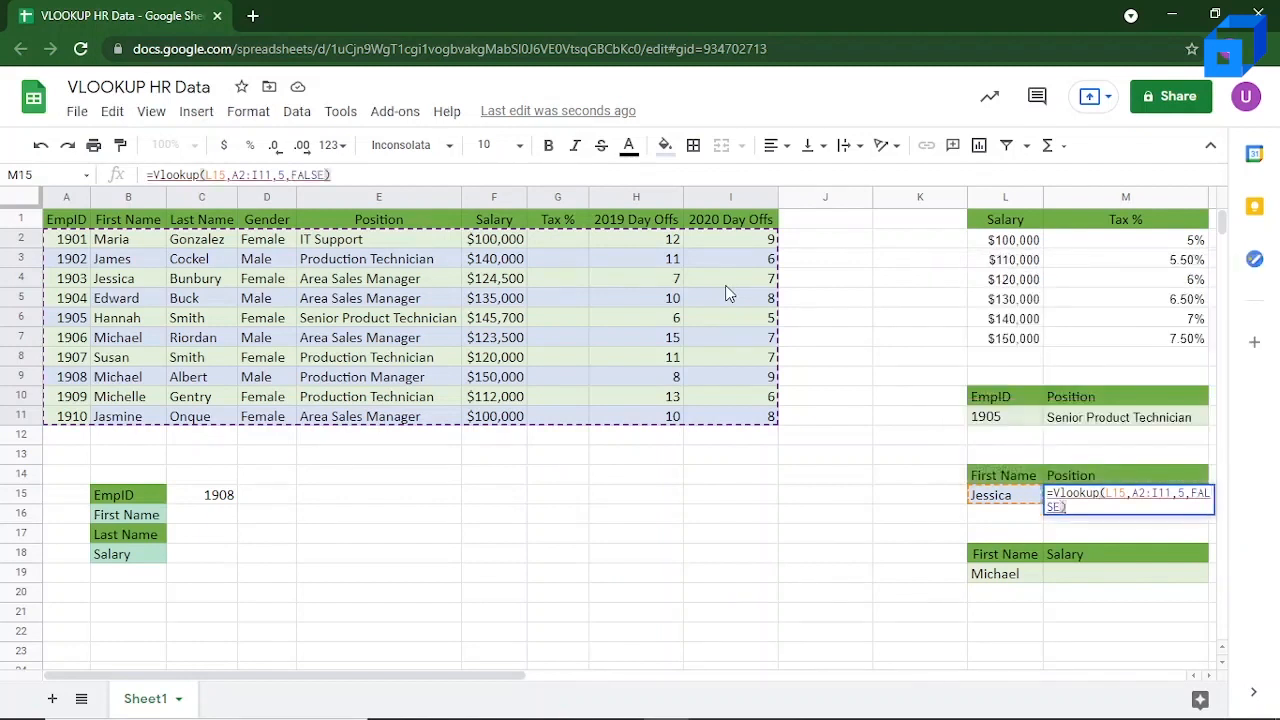
{"action": "key", "text": "Return"}
{"action": "mouse_move", "coordinate": [1153, 505]}
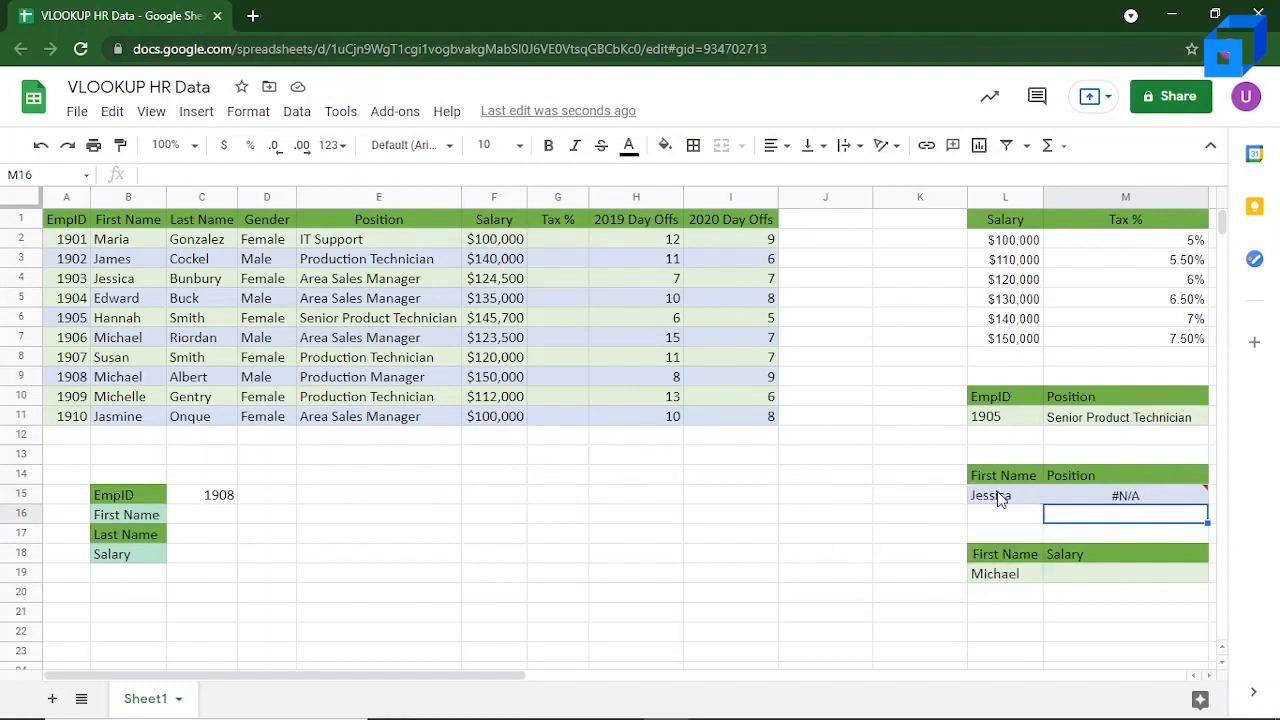
Step: Change the lookup range in the M15 formula to B2:I11 so that it starts at the First Name column
{"action": "left_click", "coordinate": [1000, 498]}
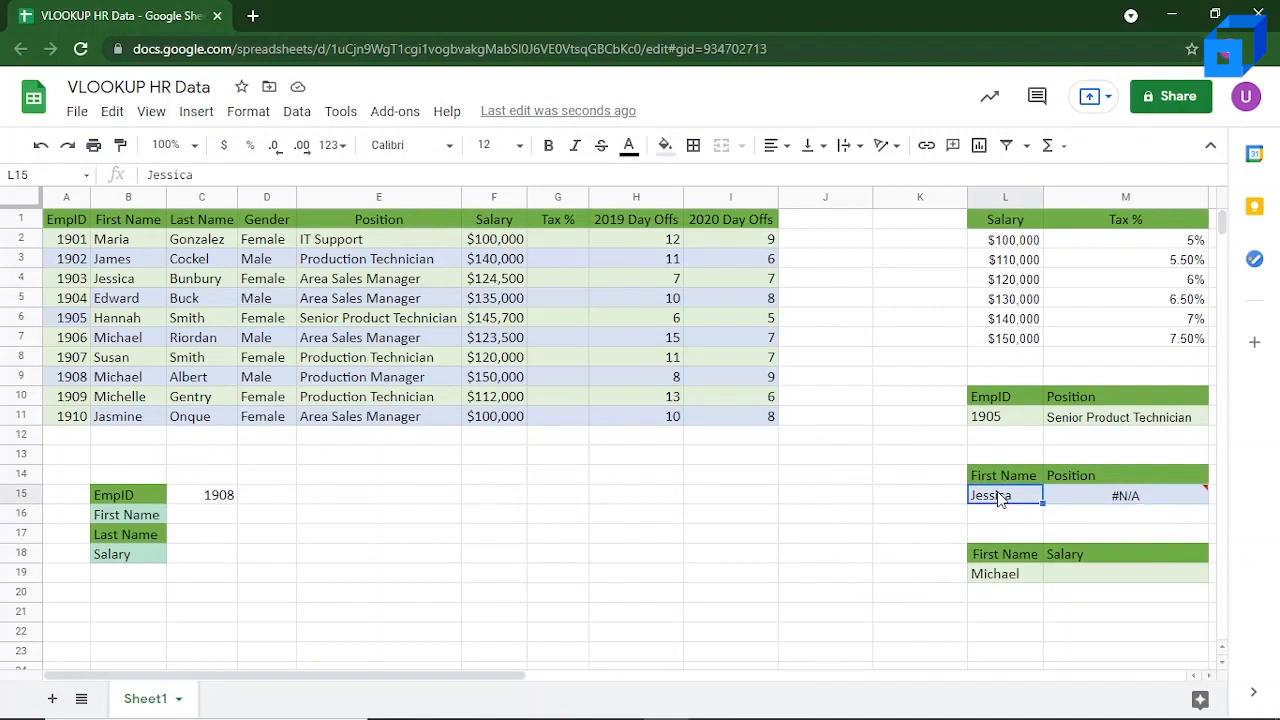
{"action": "left_click", "coordinate": [146, 246]}
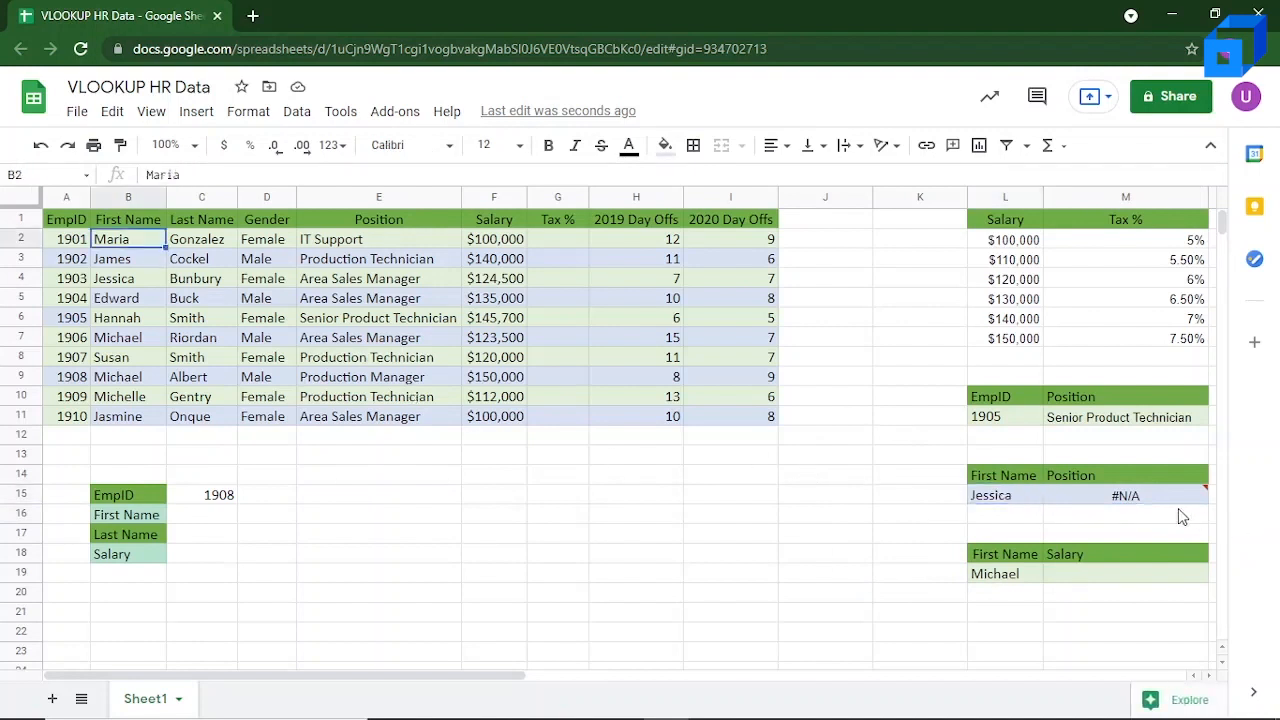
{"action": "left_click", "coordinate": [1166, 492]}
{"action": "double_click", "coordinate": [1166, 492]}
{"action": "left_click", "coordinate": [1132, 494]}
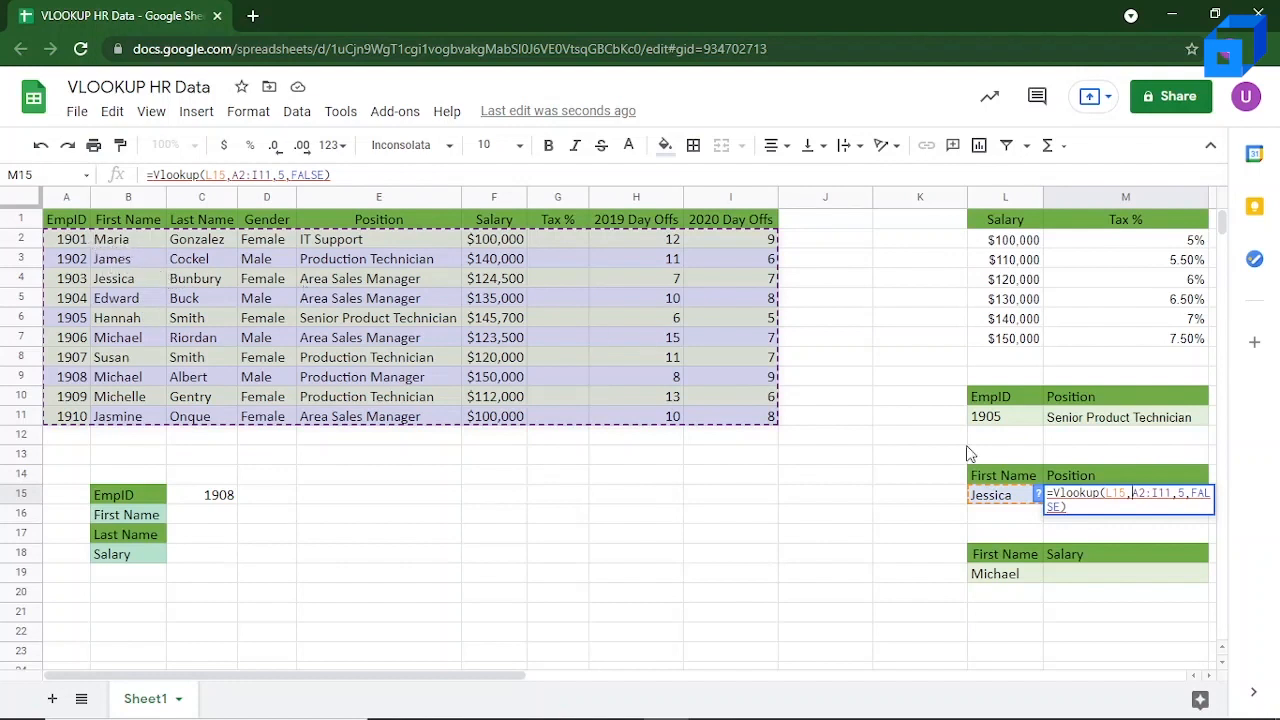
{"action": "left_click", "coordinate": [1136, 494]}
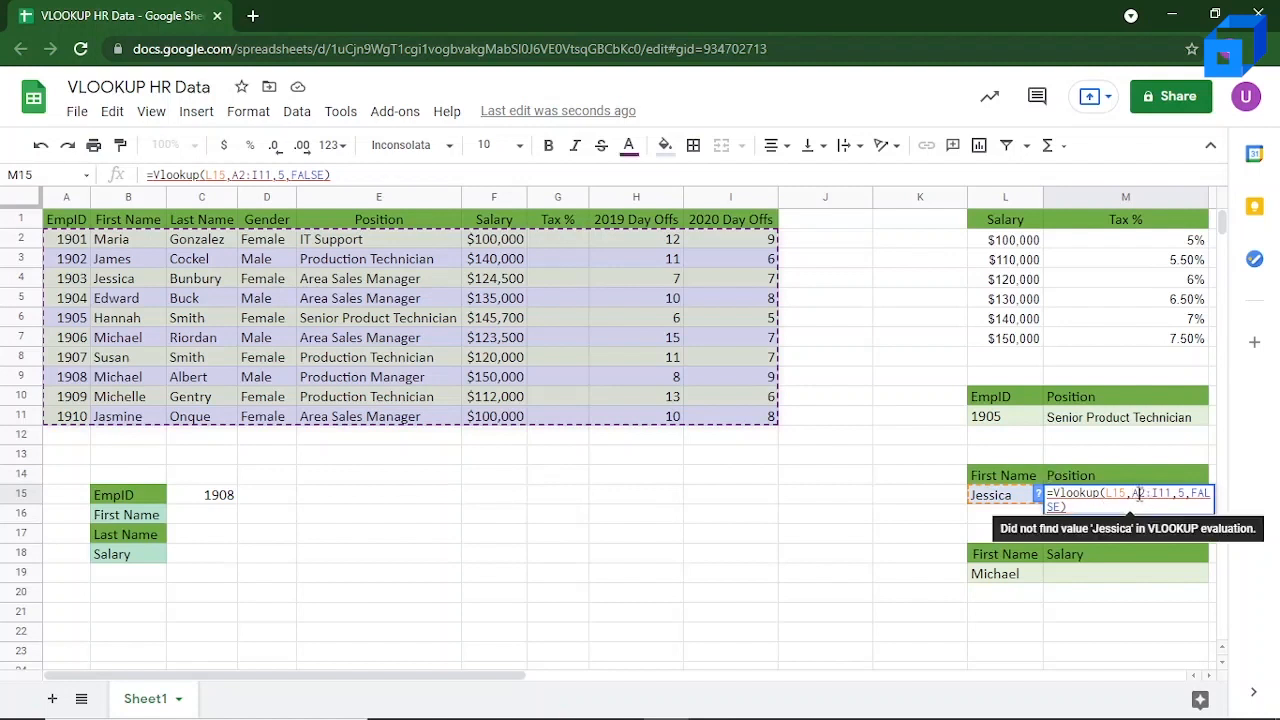
{"action": "key", "text": "BackSpace"}
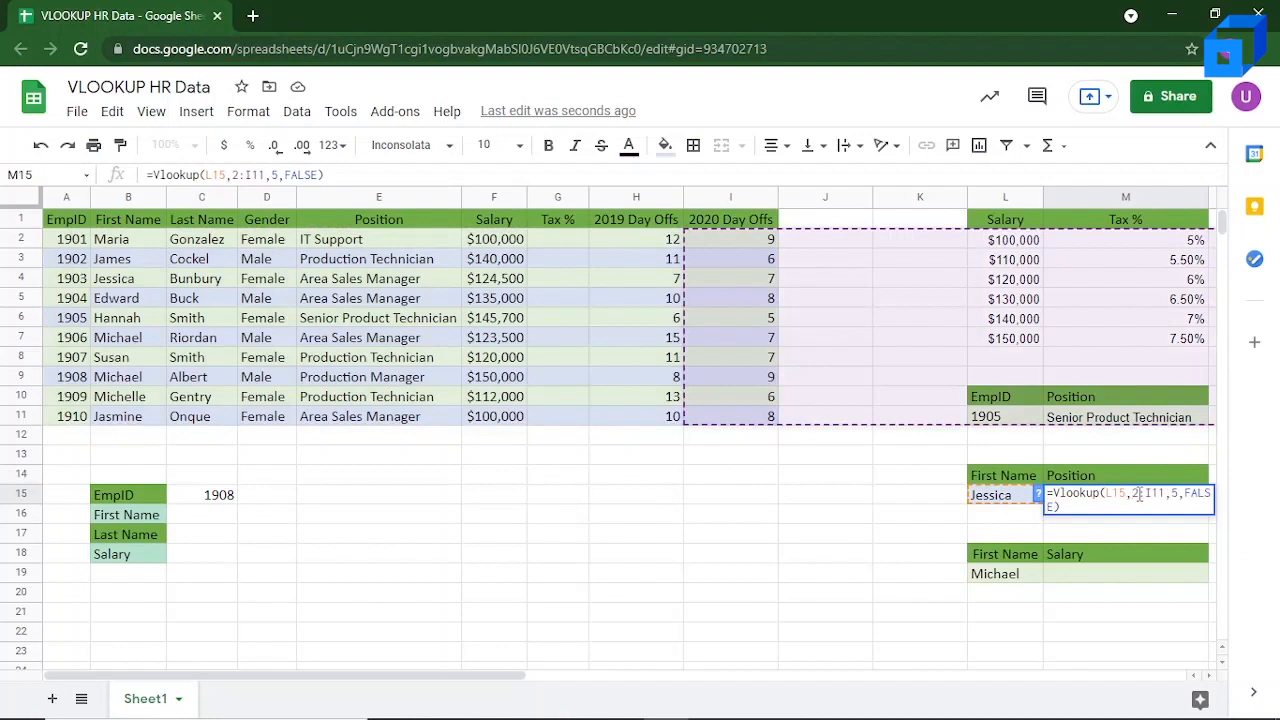
{"action": "type", "text": "B"}
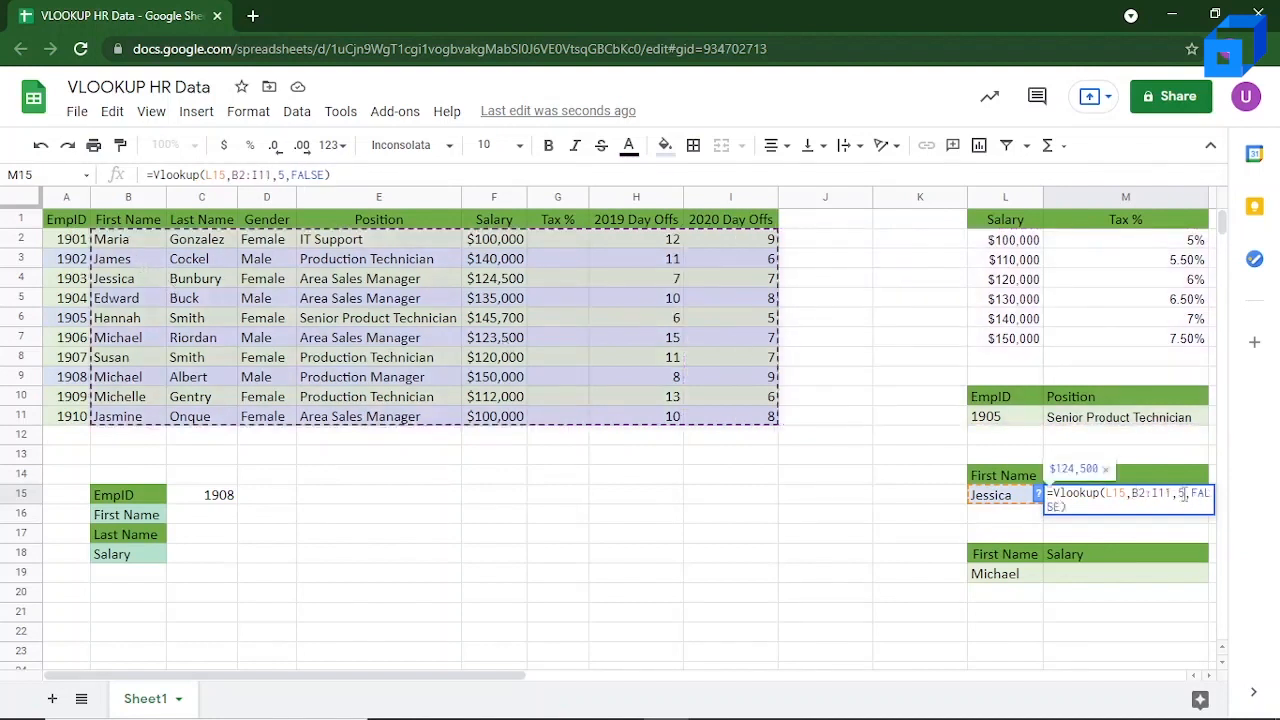
Step: Set the column index in the M15 formula to 4, then check the formula against the matching first name in B4
{"action": "left_click", "coordinate": [1183, 494]}
{"action": "key", "text": "BackSpace"}
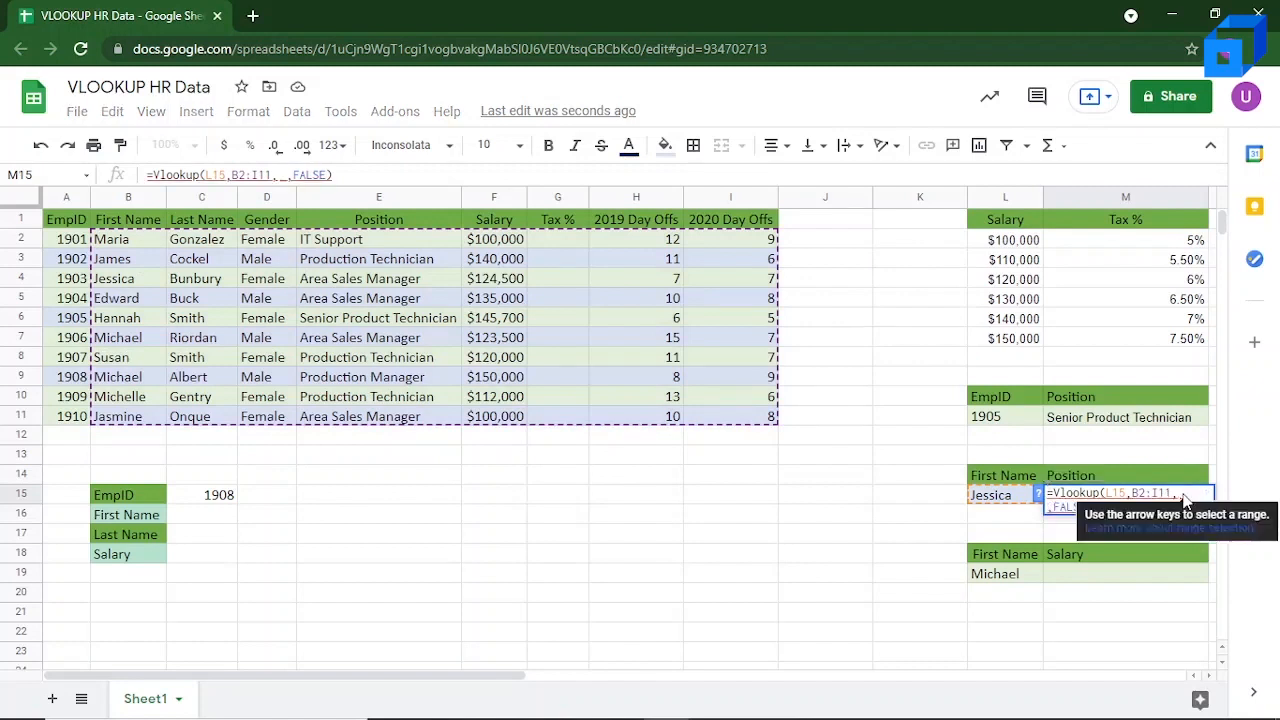
{"action": "type", "text": "4"}
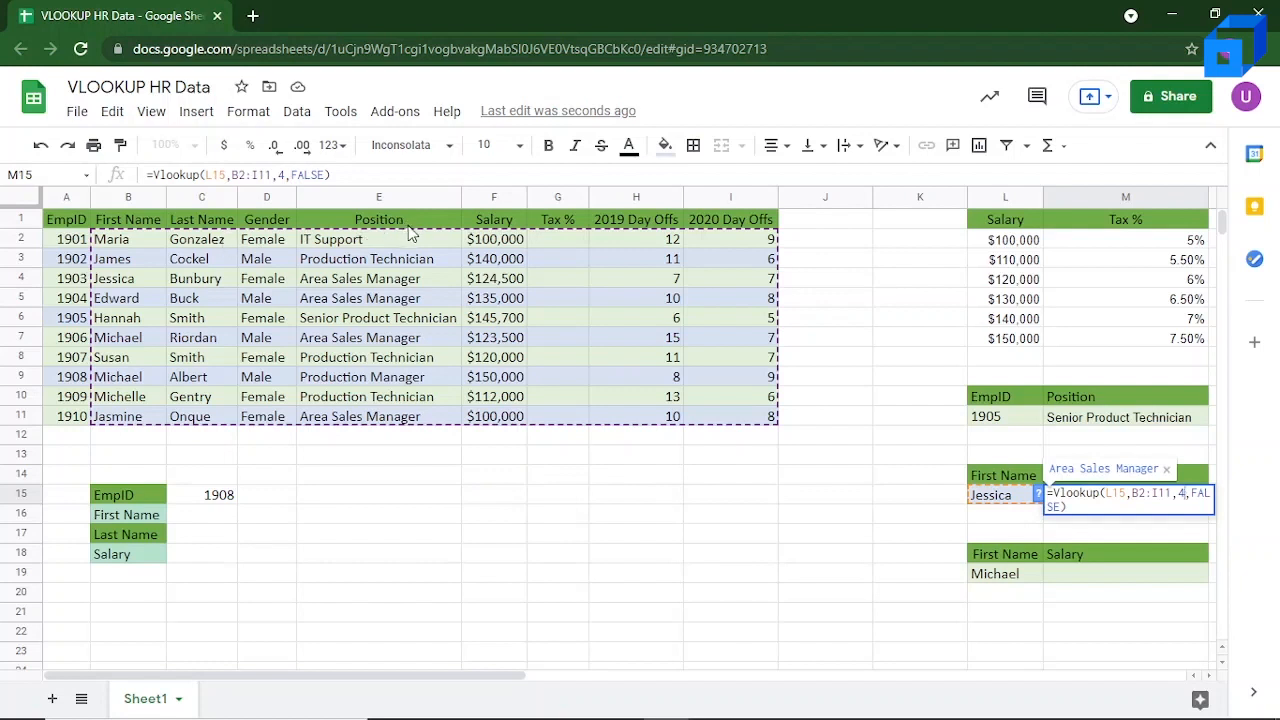
{"action": "left_click", "coordinate": [1087, 506]}
{"action": "key", "text": "Return"}
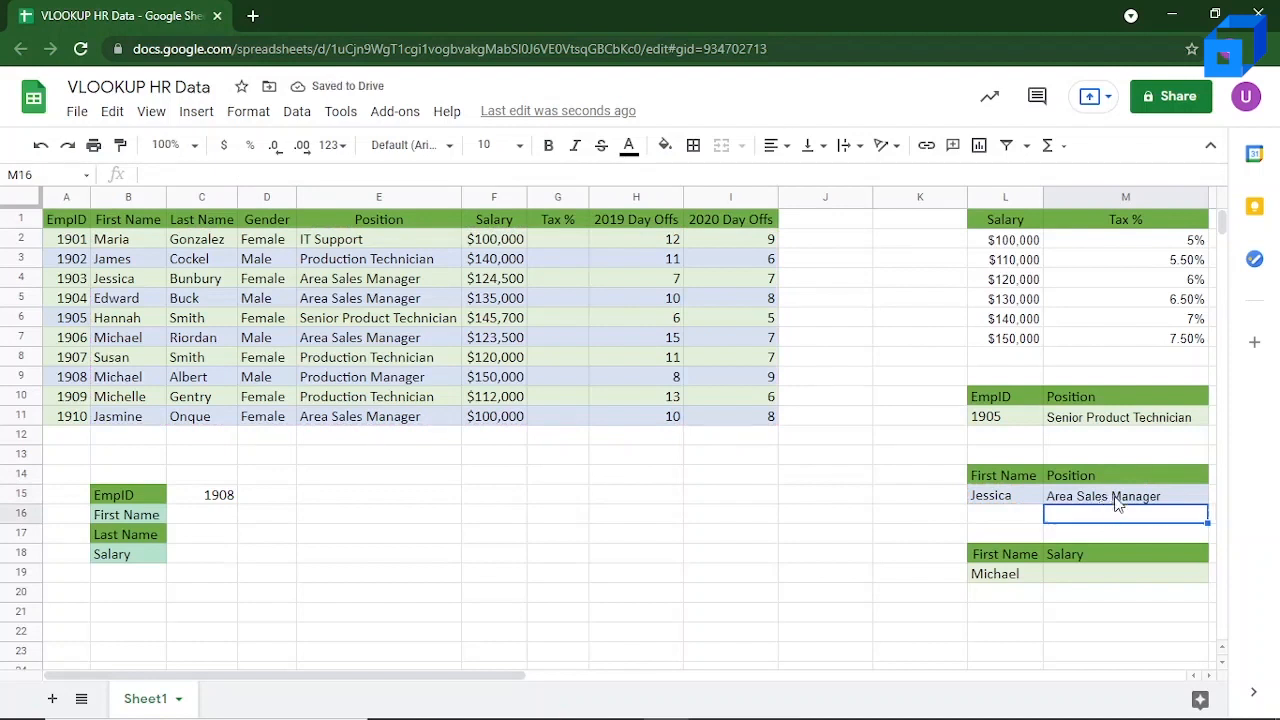
{"action": "left_click", "coordinate": [1116, 498]}
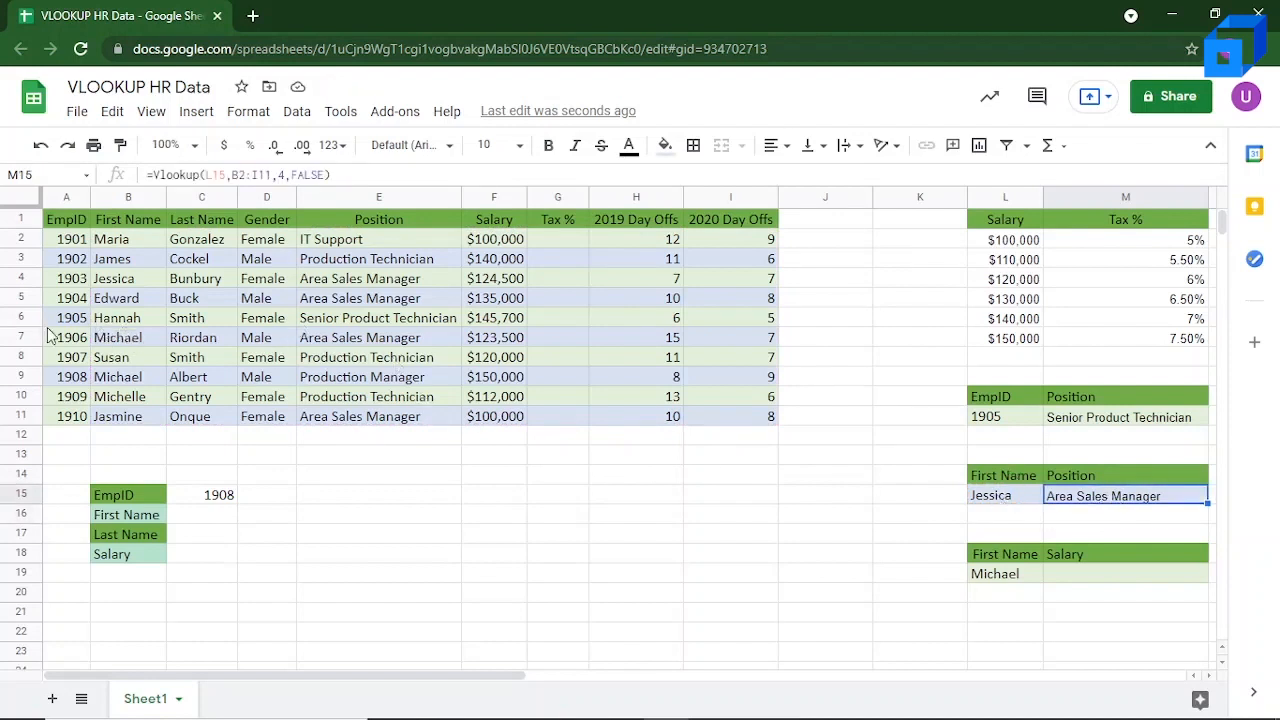
{"action": "left_click", "coordinate": [148, 284]}
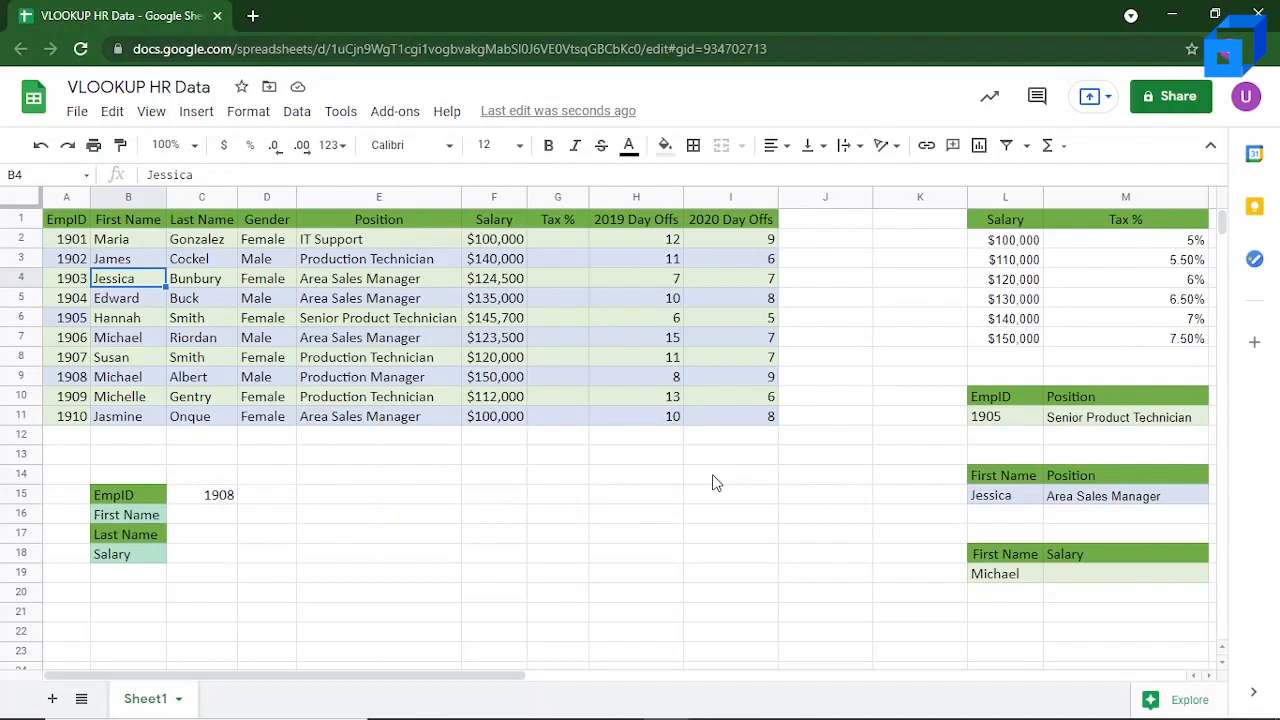
Step: Rewrite the first name in L15 in all capital letters and check the position lookup in M15
{"action": "left_click", "coordinate": [1012, 496]}
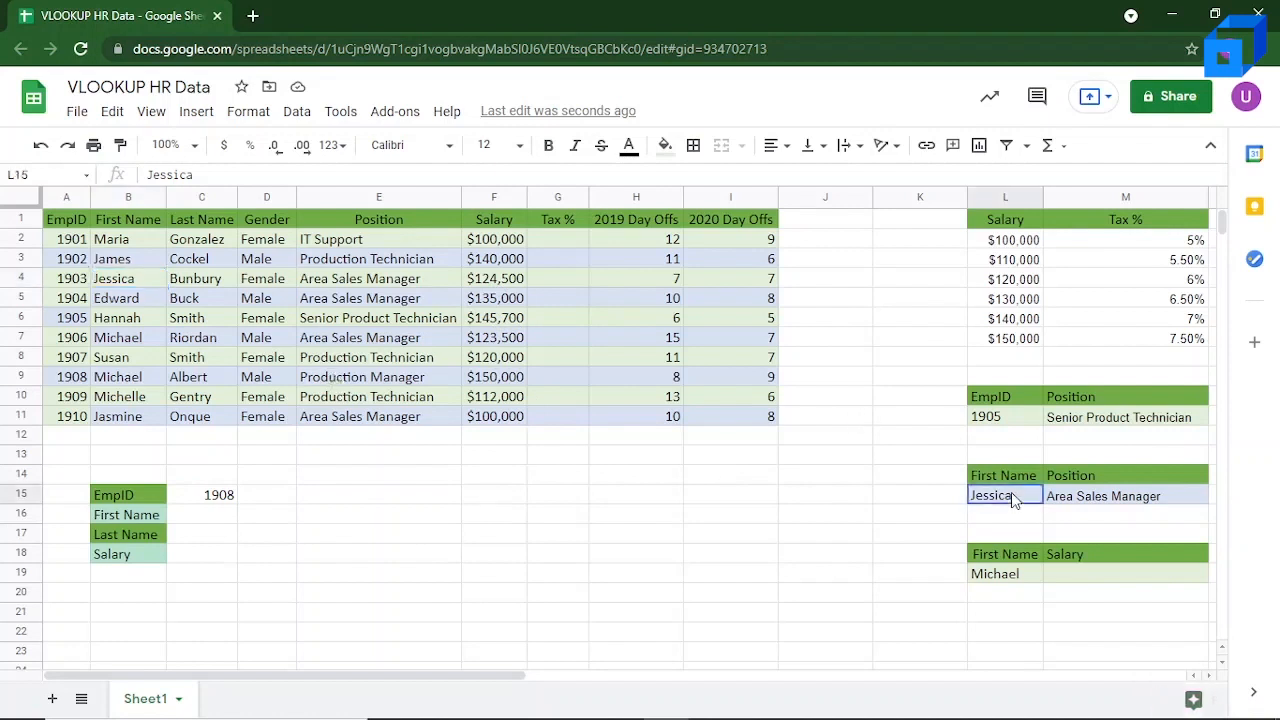
{"action": "key", "text": "F2"}
{"action": "key", "text": "shift+Left"}
{"action": "key", "text": "shift+Left"}
{"action": "key", "text": "shift+Left"}
{"action": "key", "text": "shift+Left"}
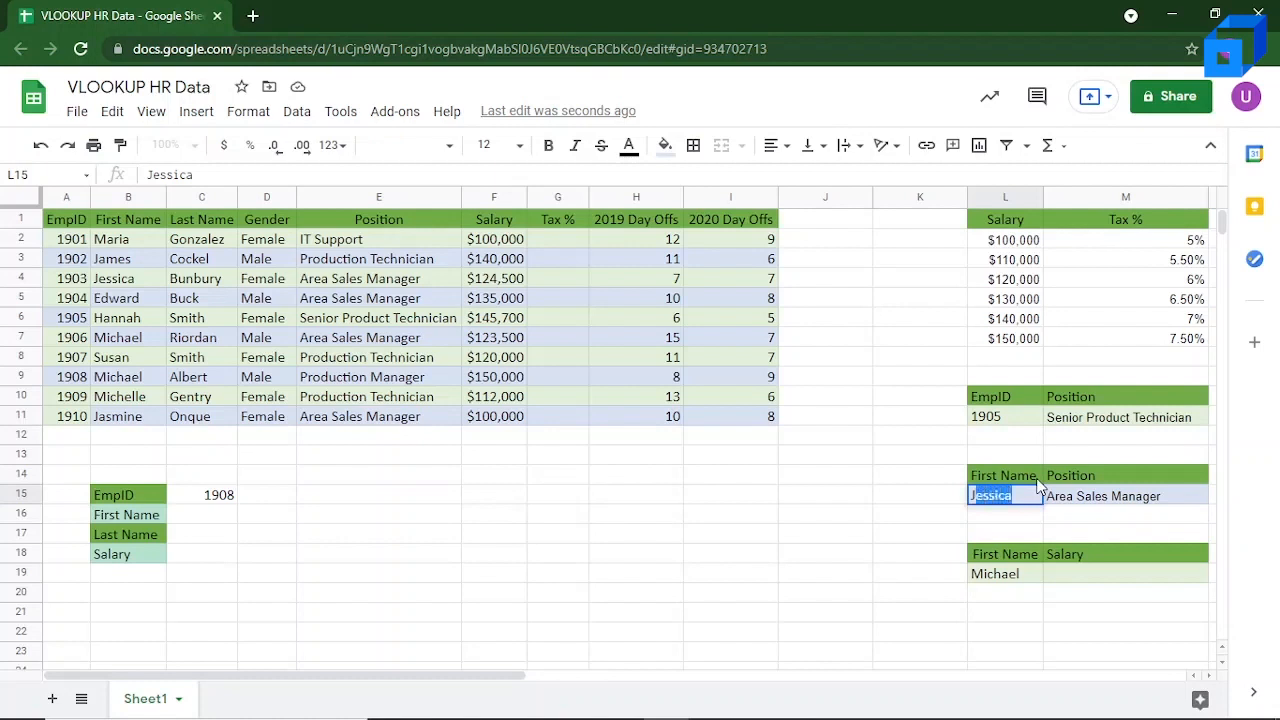
{"action": "type", "text": "JESSICA"}
{"action": "key", "text": "Return"}
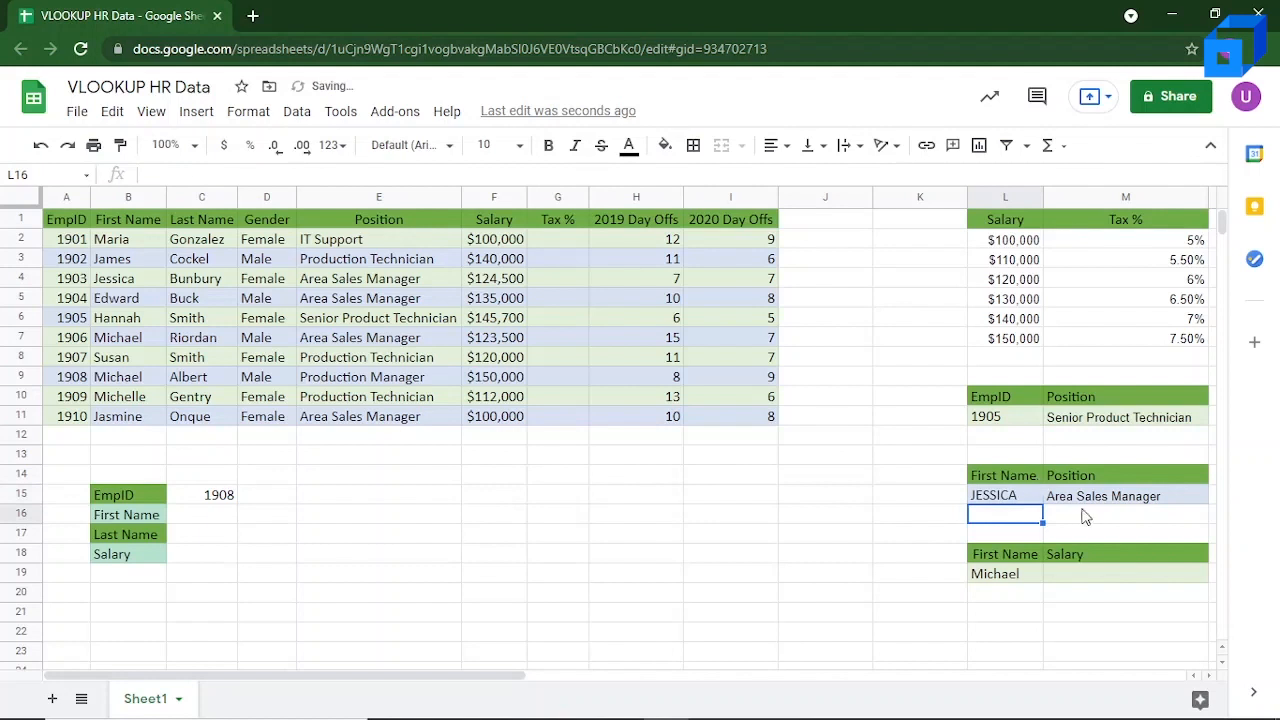
{"action": "left_click", "coordinate": [1105, 497]}
{"action": "left_click", "coordinate": [1010, 503]}
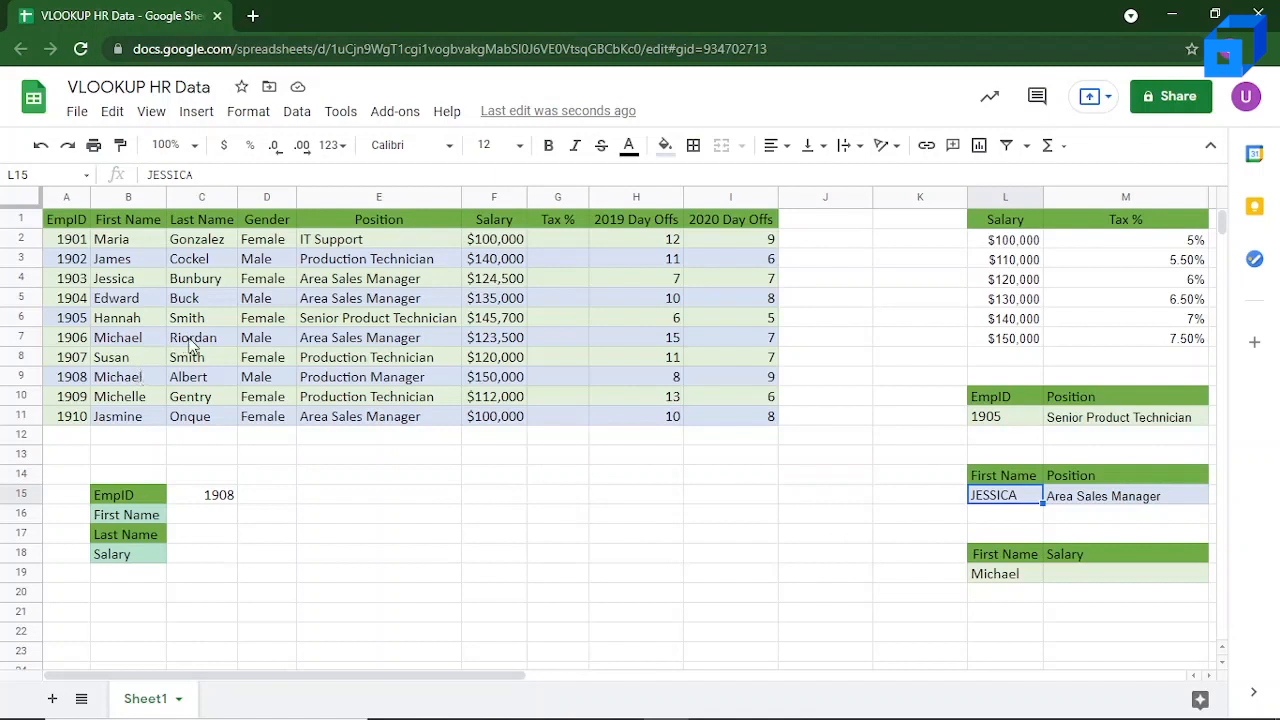
Step: Begin a VLOOKUP formula in Salary cell M19 with L19 as the search key and B2:F11 as the range
{"action": "left_click", "coordinate": [232, 344]}
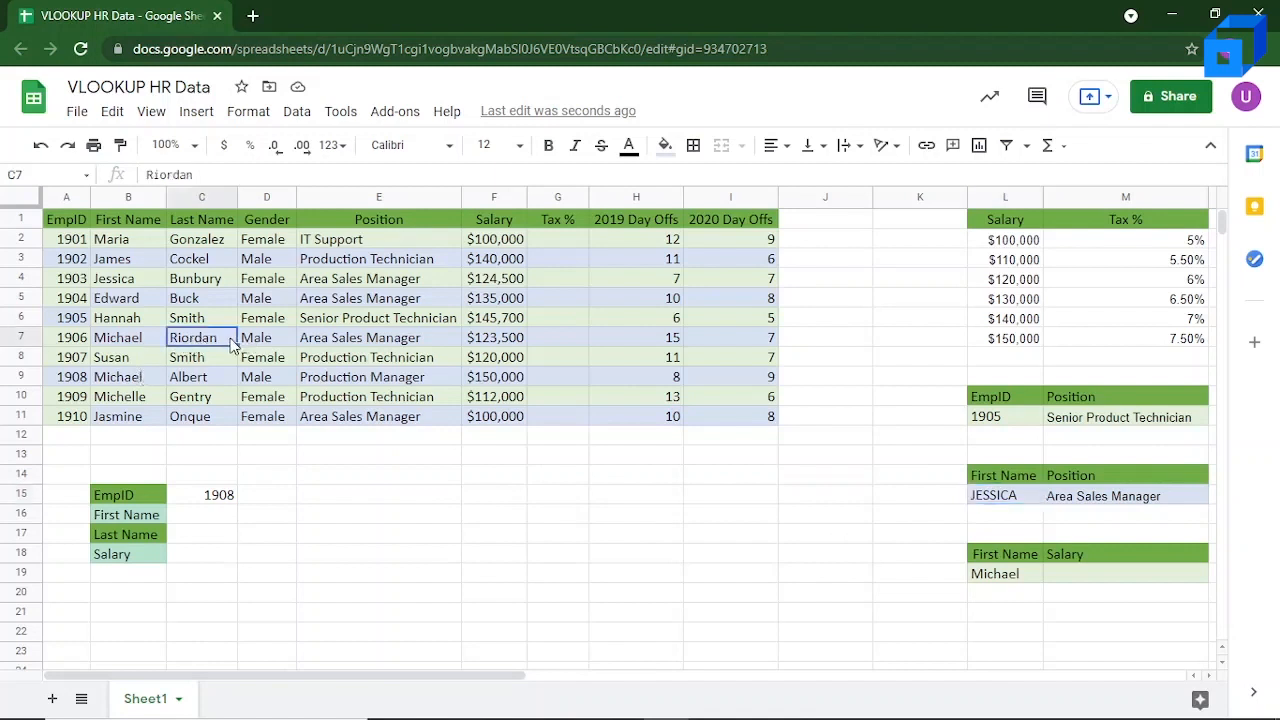
{"action": "left_click", "coordinate": [141, 345]}
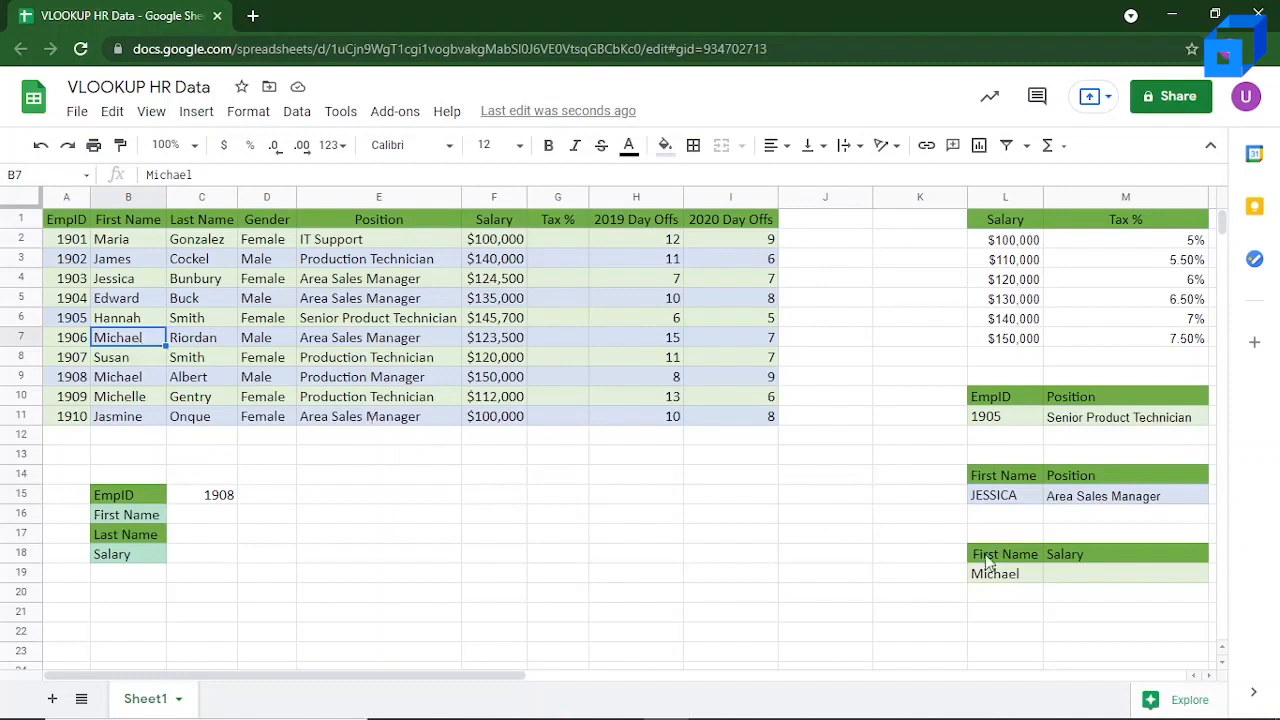
{"action": "left_click", "coordinate": [1078, 573]}
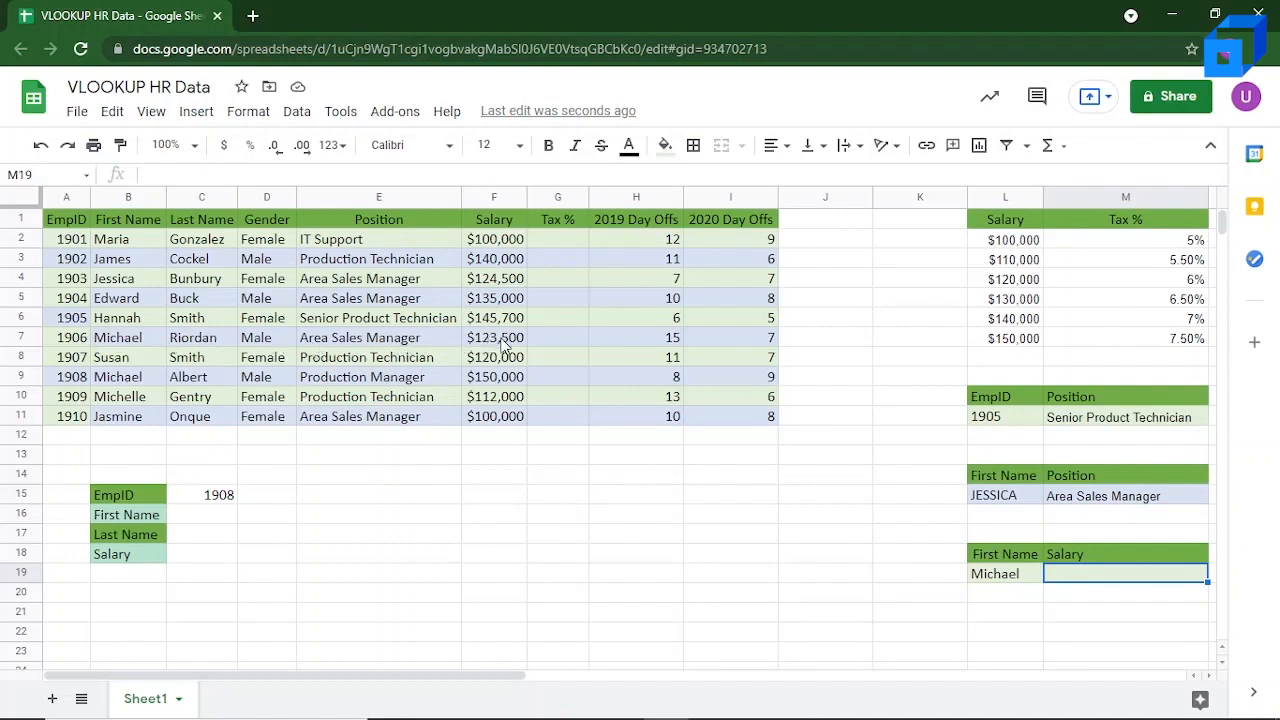
{"action": "double_click", "coordinate": [1104, 571]}
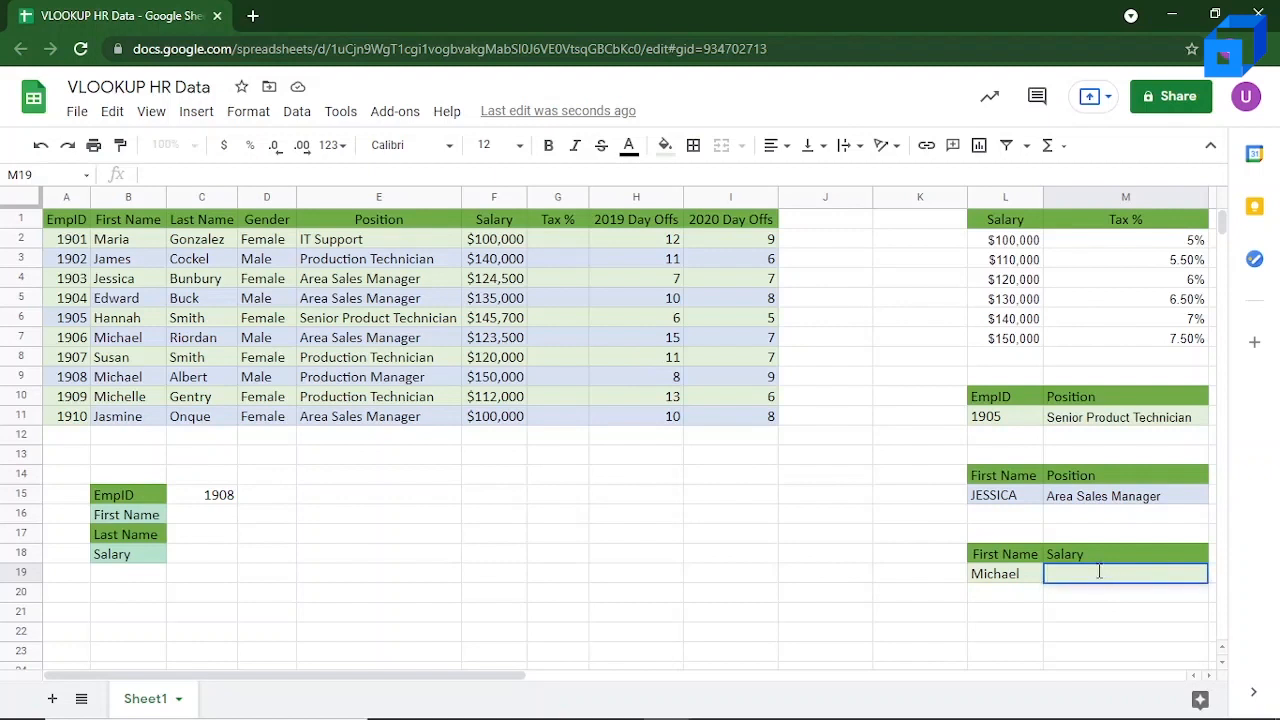
{"action": "type", "text": "=VLOOK"}
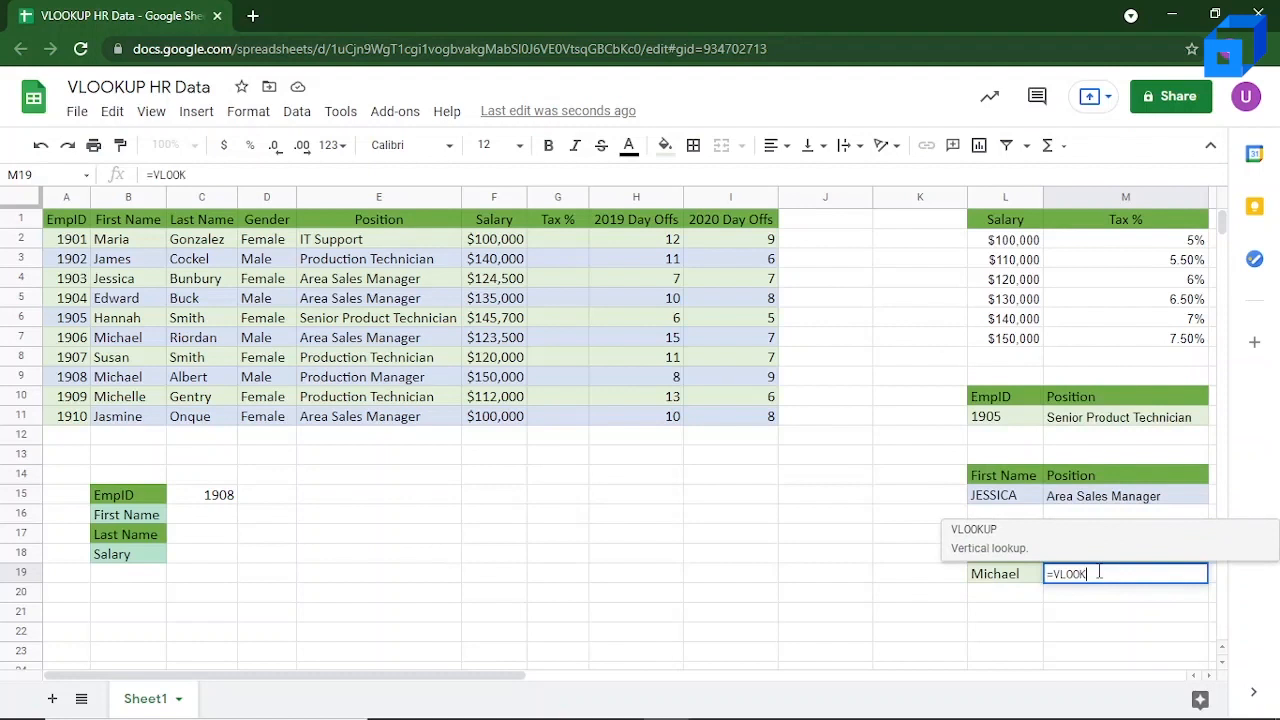
{"action": "type", "text": "UP("}
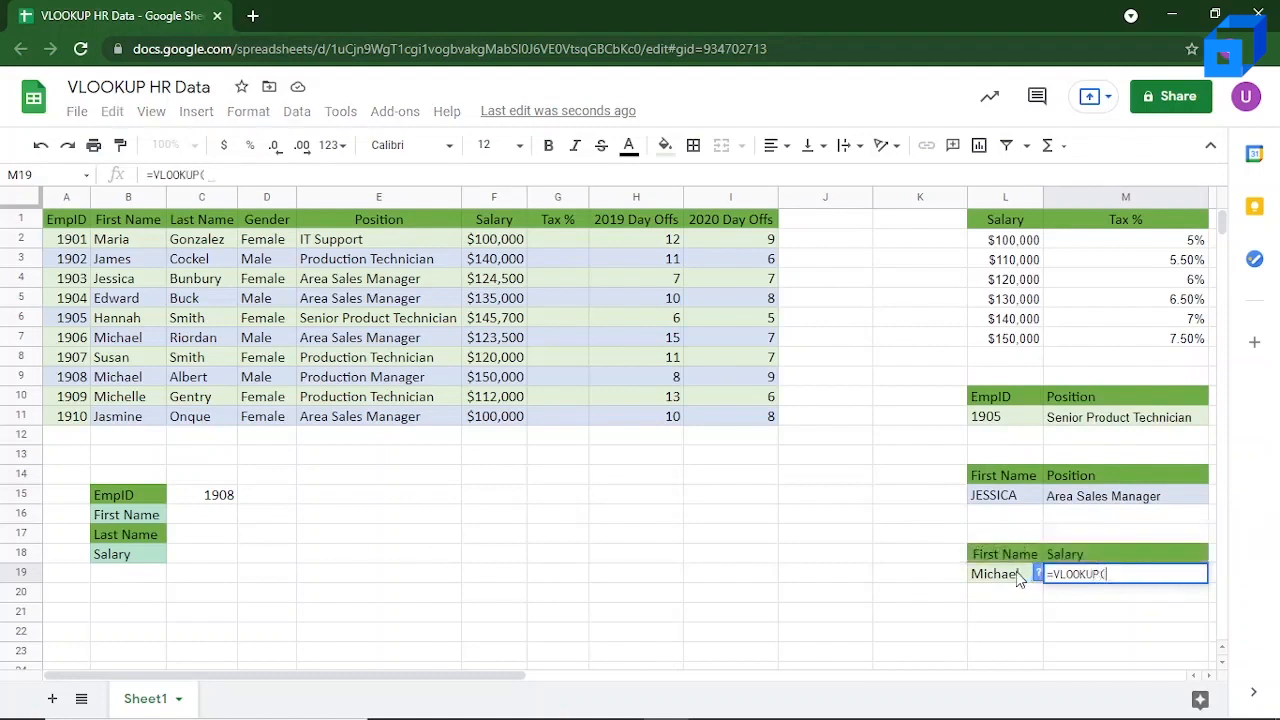
{"action": "key", "text": "shift+Left"}
{"action": "key", "text": "Left"}
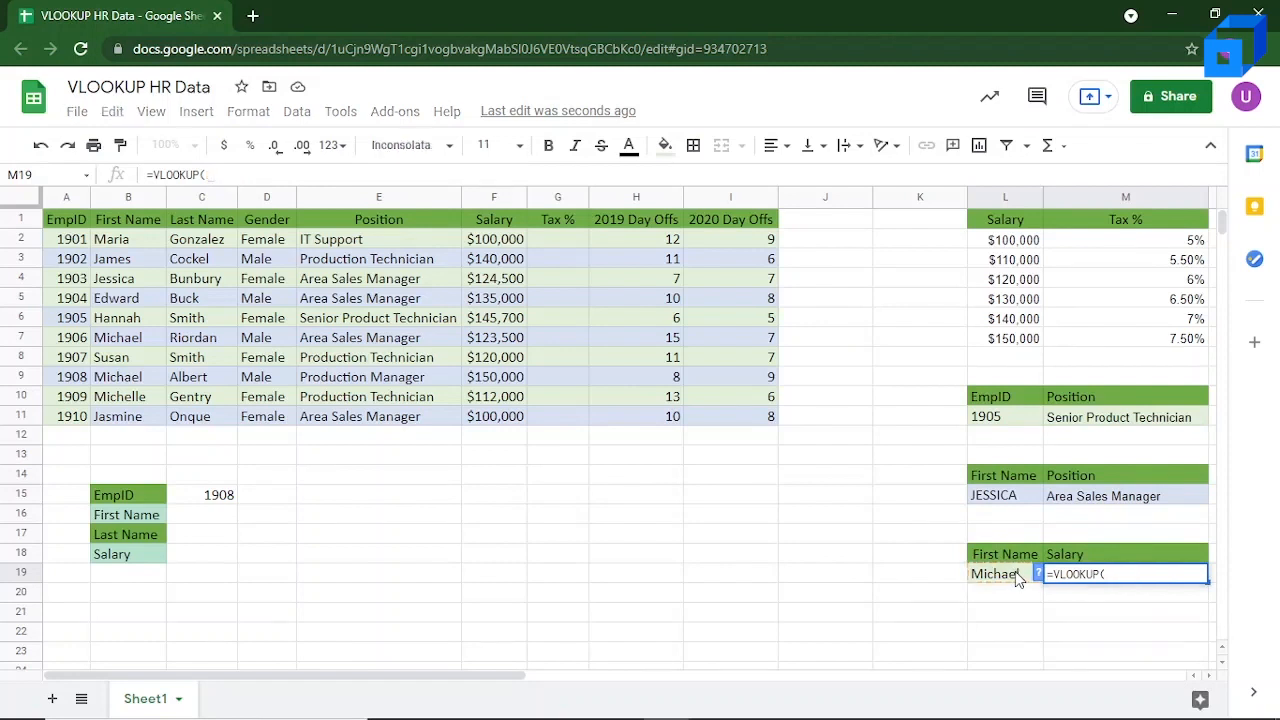
{"action": "type", "text": ","}
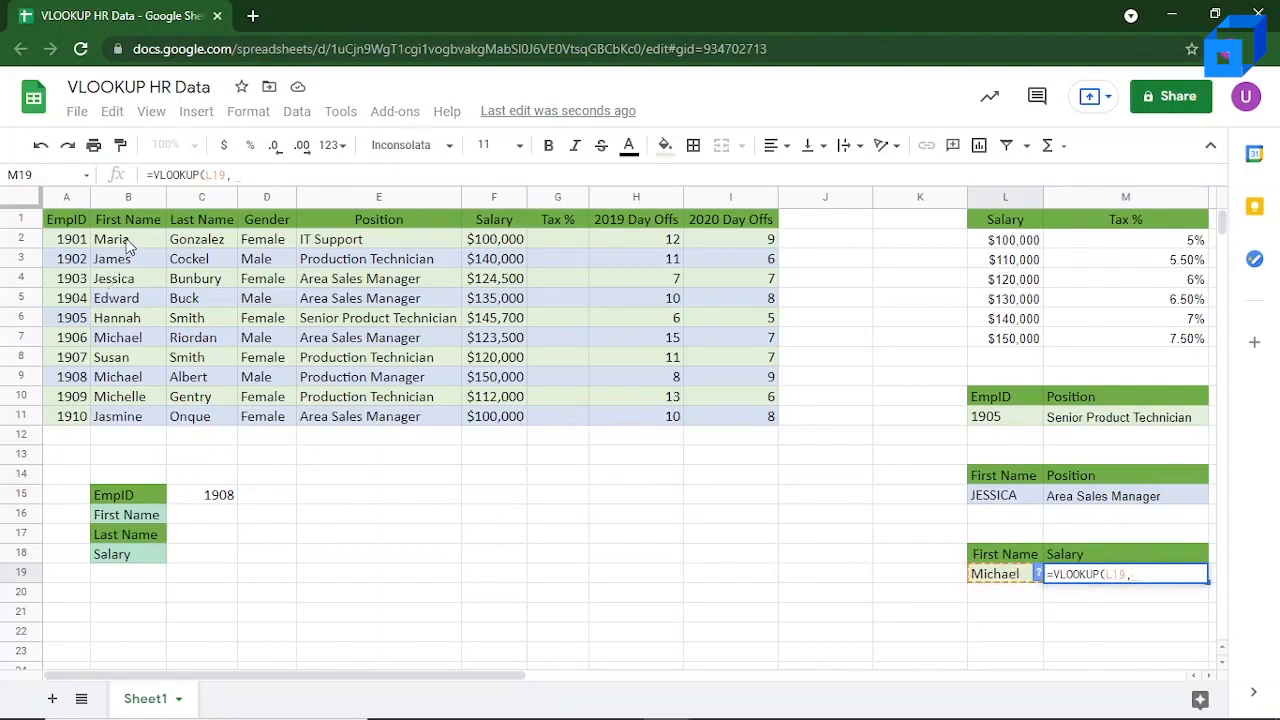
{"action": "left_click_drag", "start_coordinate": [127, 246], "coordinate": [487, 422]}
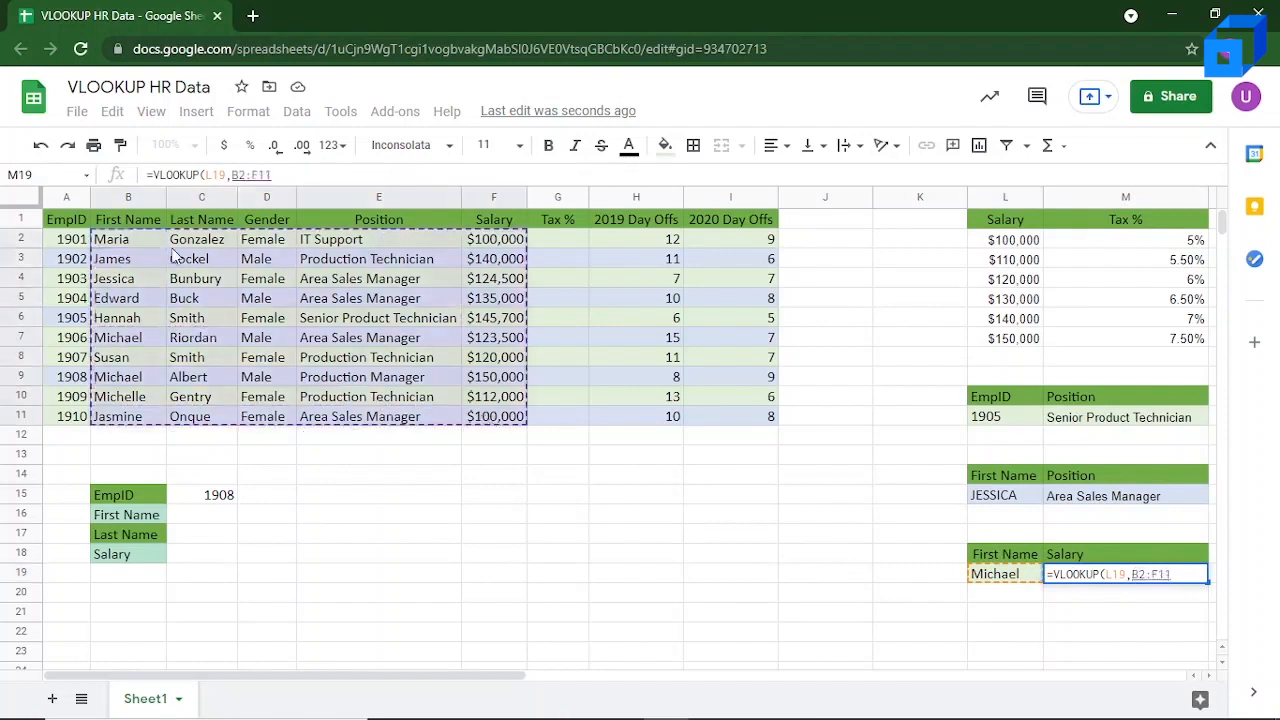
Step: Complete the M19 salary lookup with column index 5 and FALSE for an exact match
{"action": "type", "text": ","}
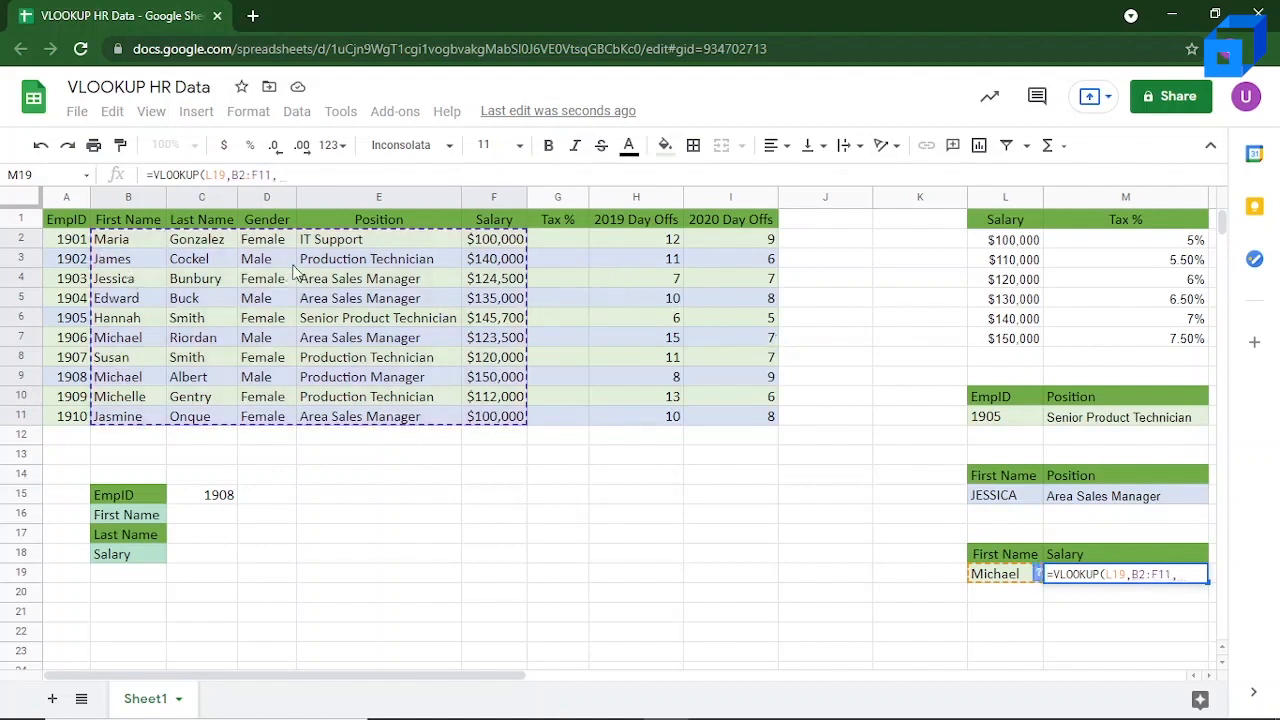
{"action": "type", "text": "5"}
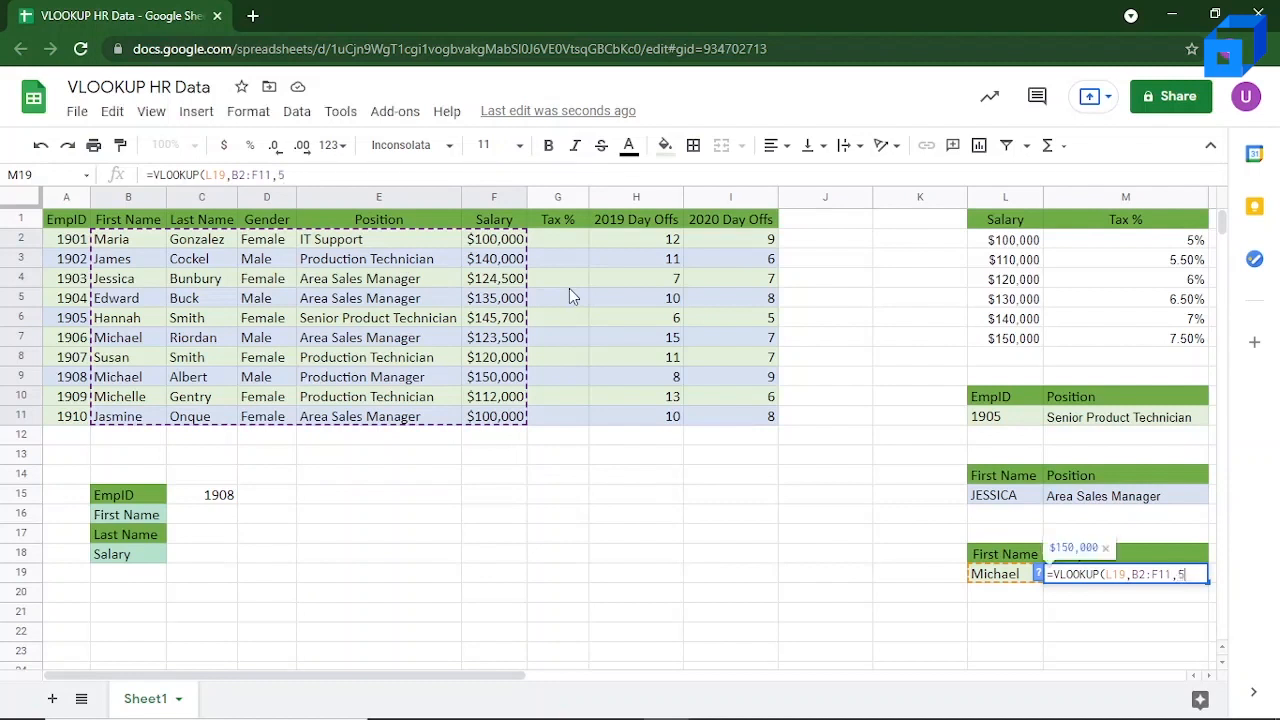
{"action": "type", "text": ","}
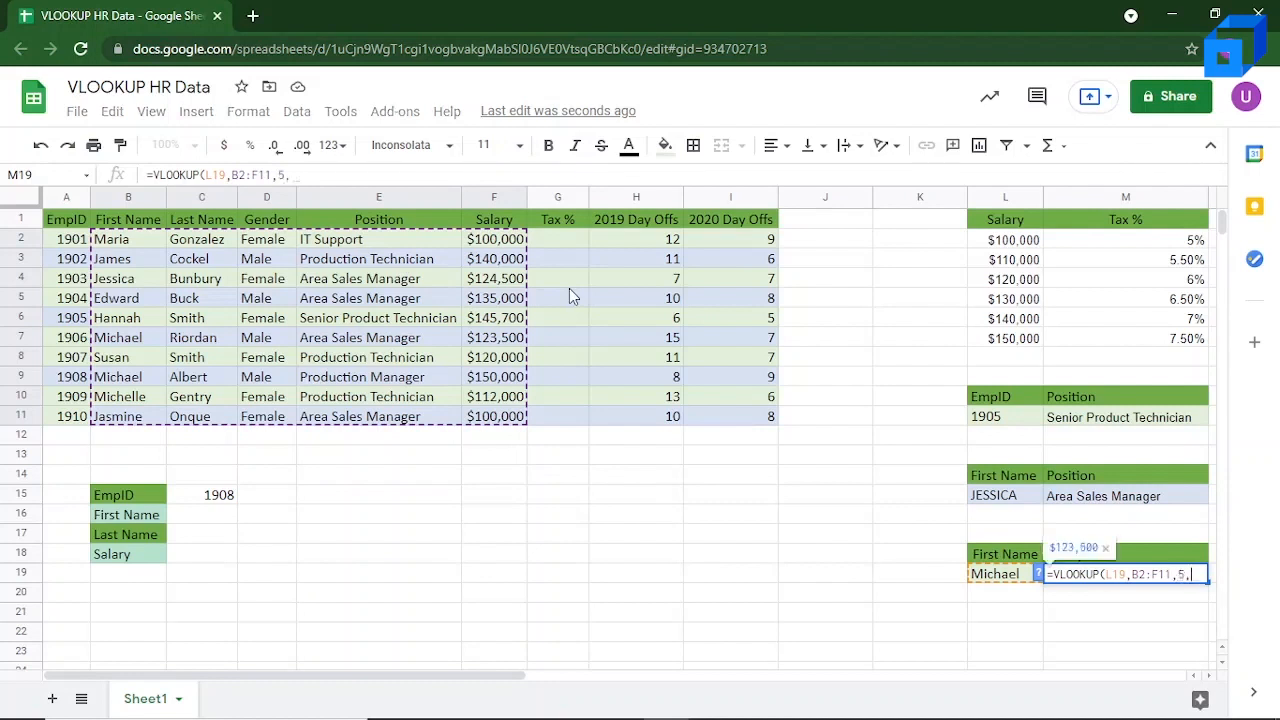
{"action": "type", "text": "FALSE"}
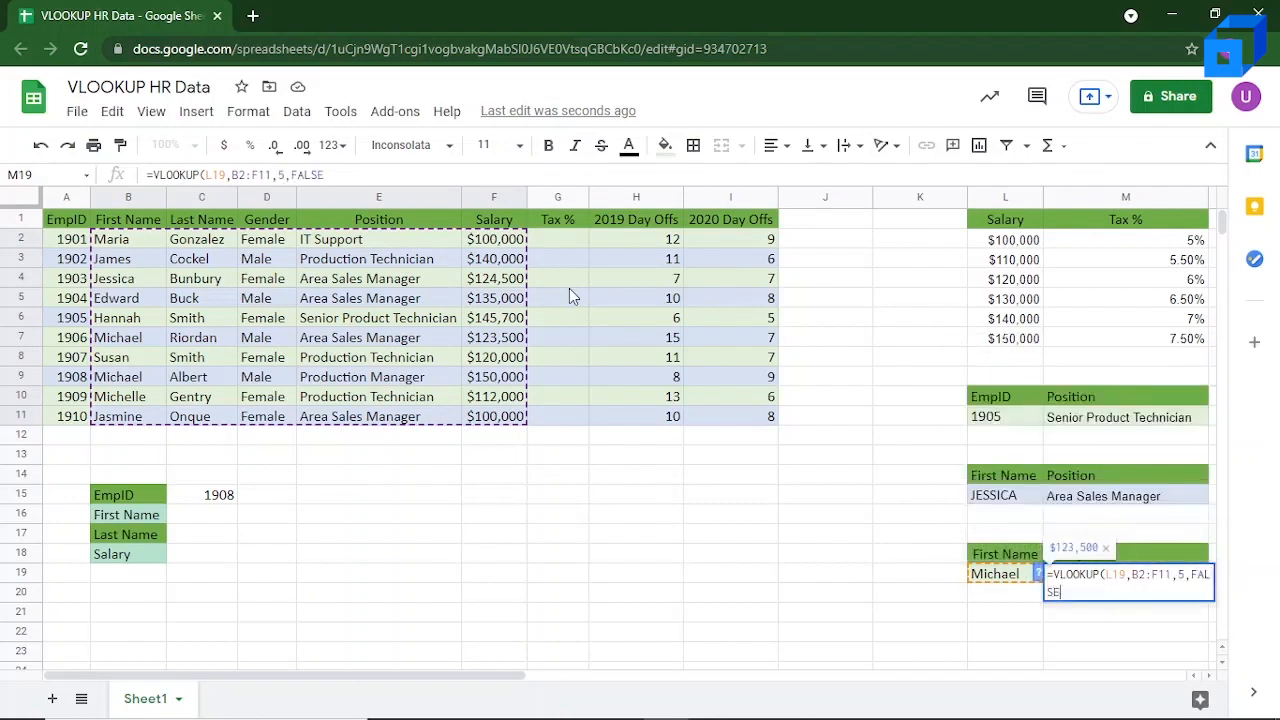
{"action": "key", "text": "Return"}
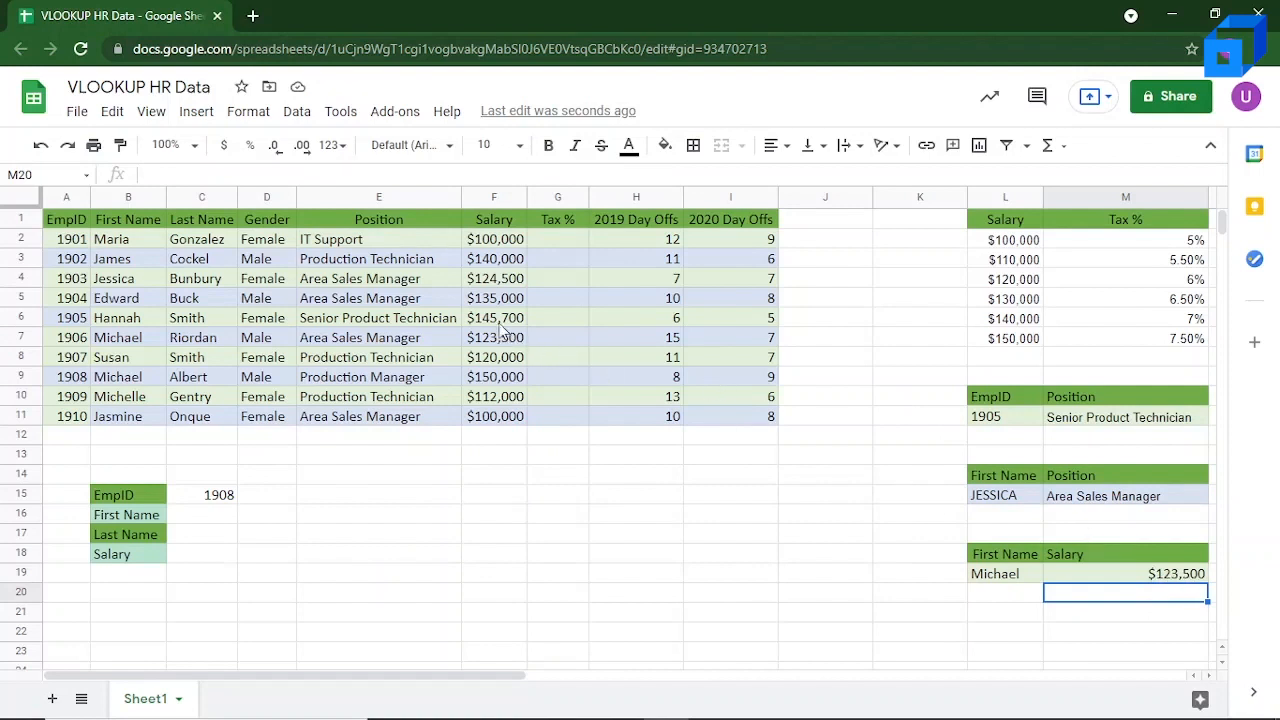
{"action": "key", "text": "Left"}
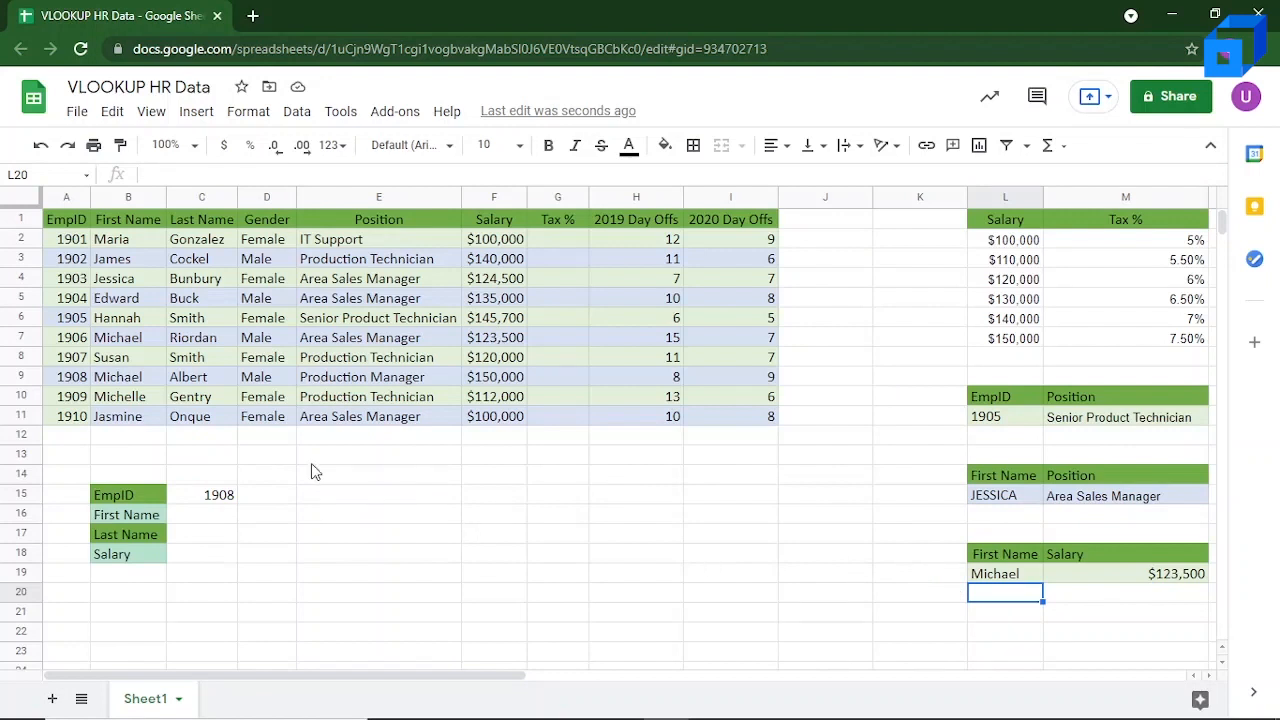
Step: Begin a VLOOKUP formula in First Name cell C16 with C15 as the search key and A2:F11 as the range
{"action": "left_click", "coordinate": [211, 503]}
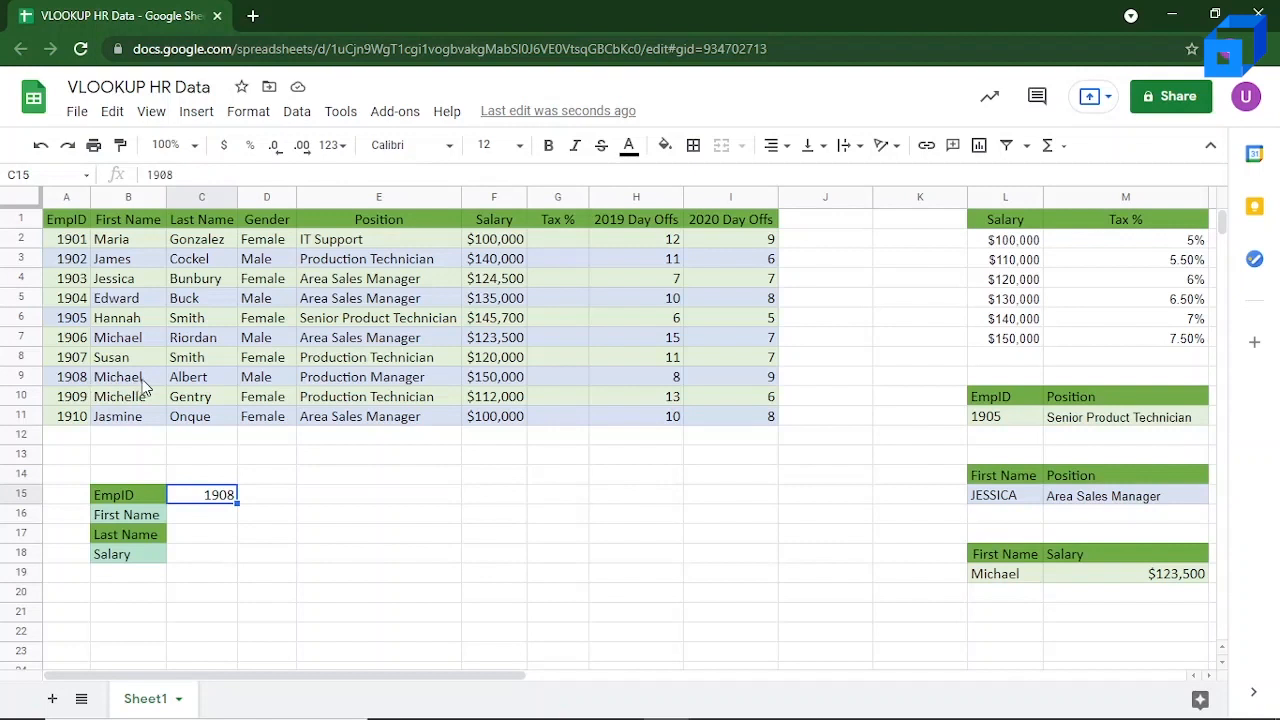
{"action": "left_click", "coordinate": [194, 522]}
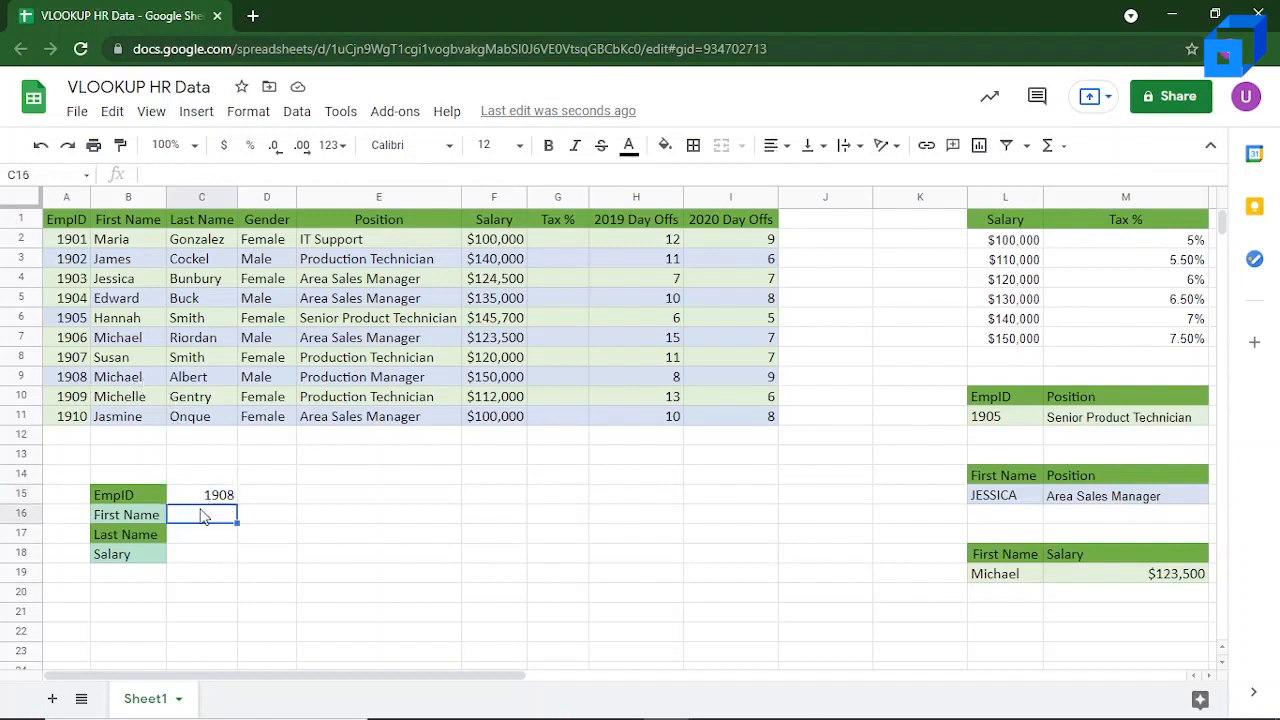
{"action": "left_click", "coordinate": [206, 498]}
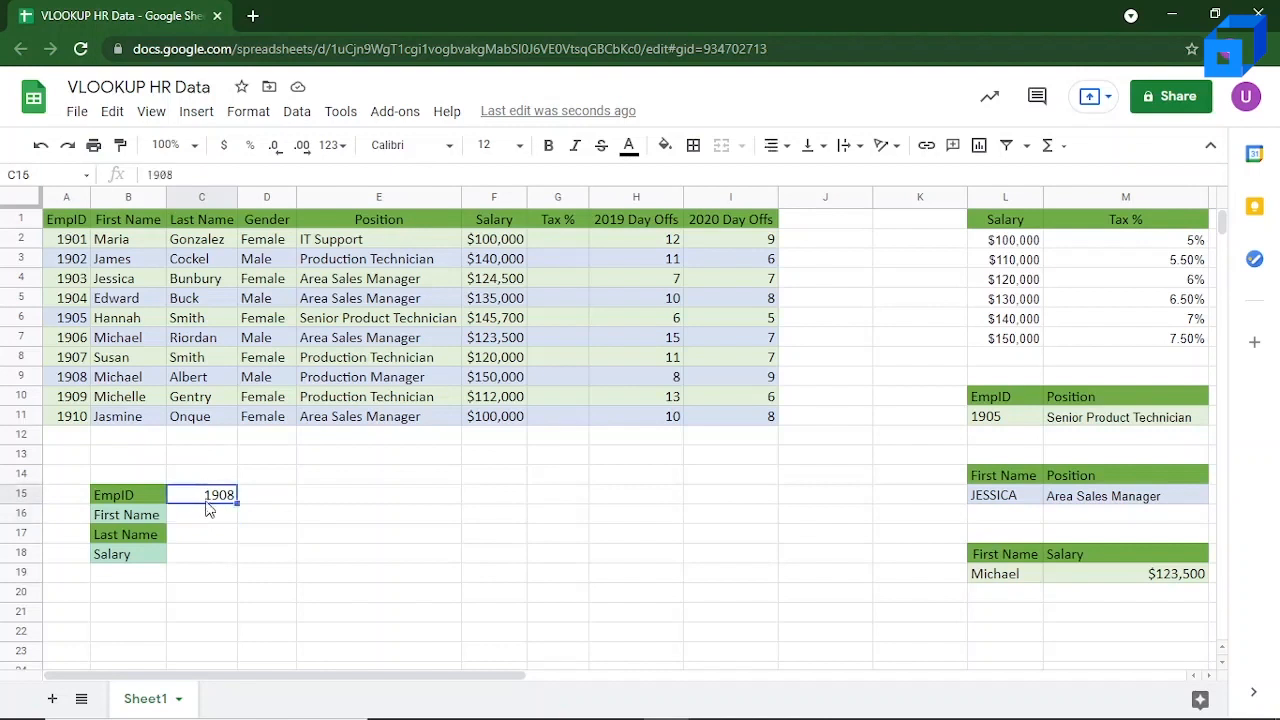
{"action": "left_click", "coordinate": [206, 517]}
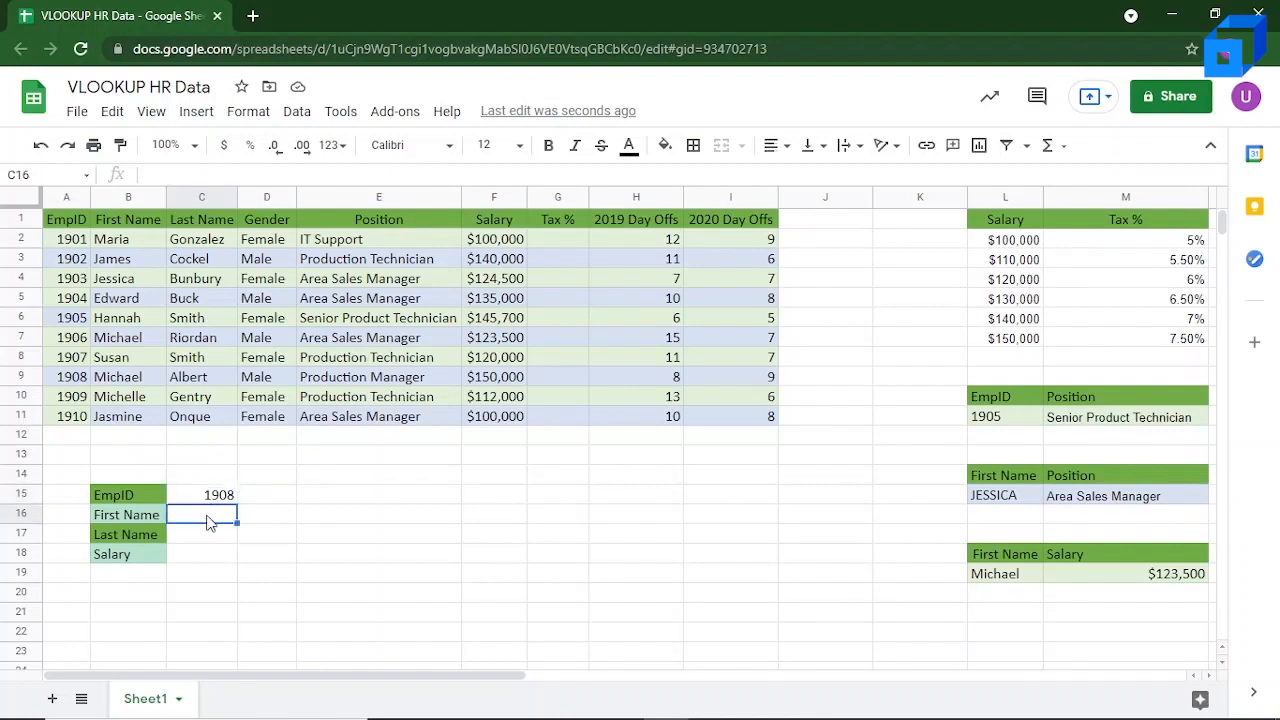
{"action": "type", "text": "=VLOO"}
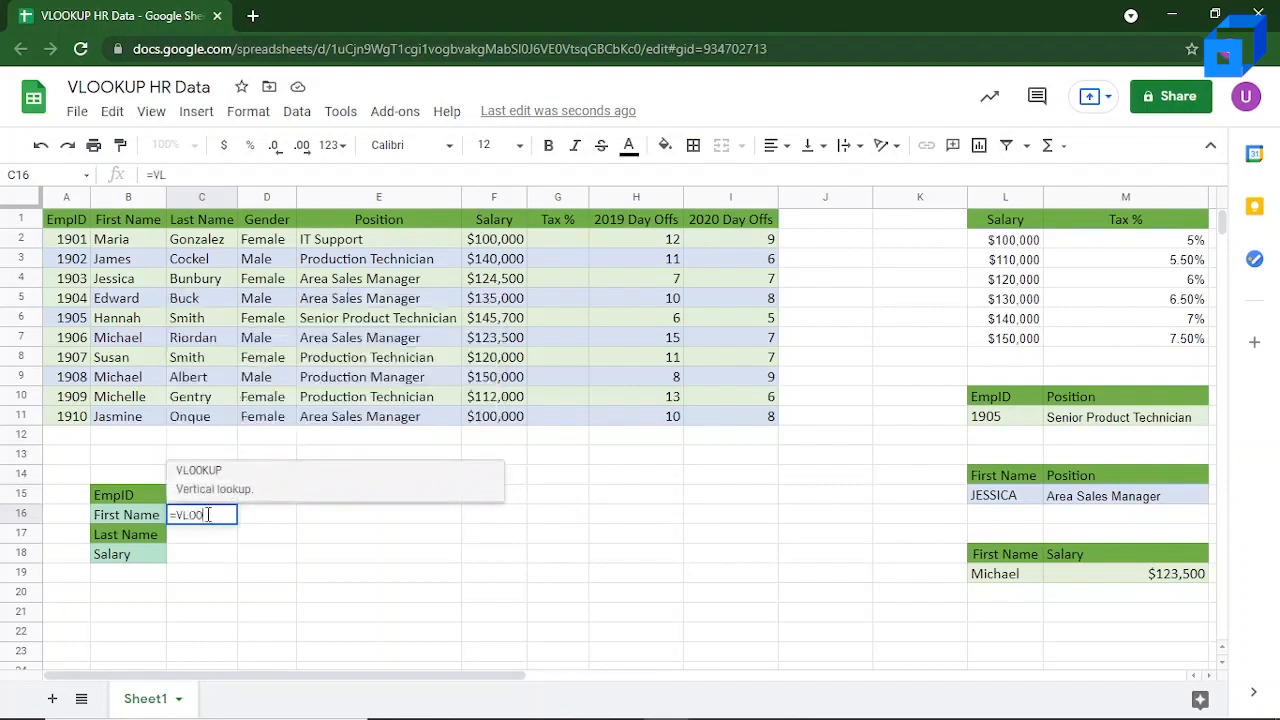
{"action": "type", "text": "KUP("}
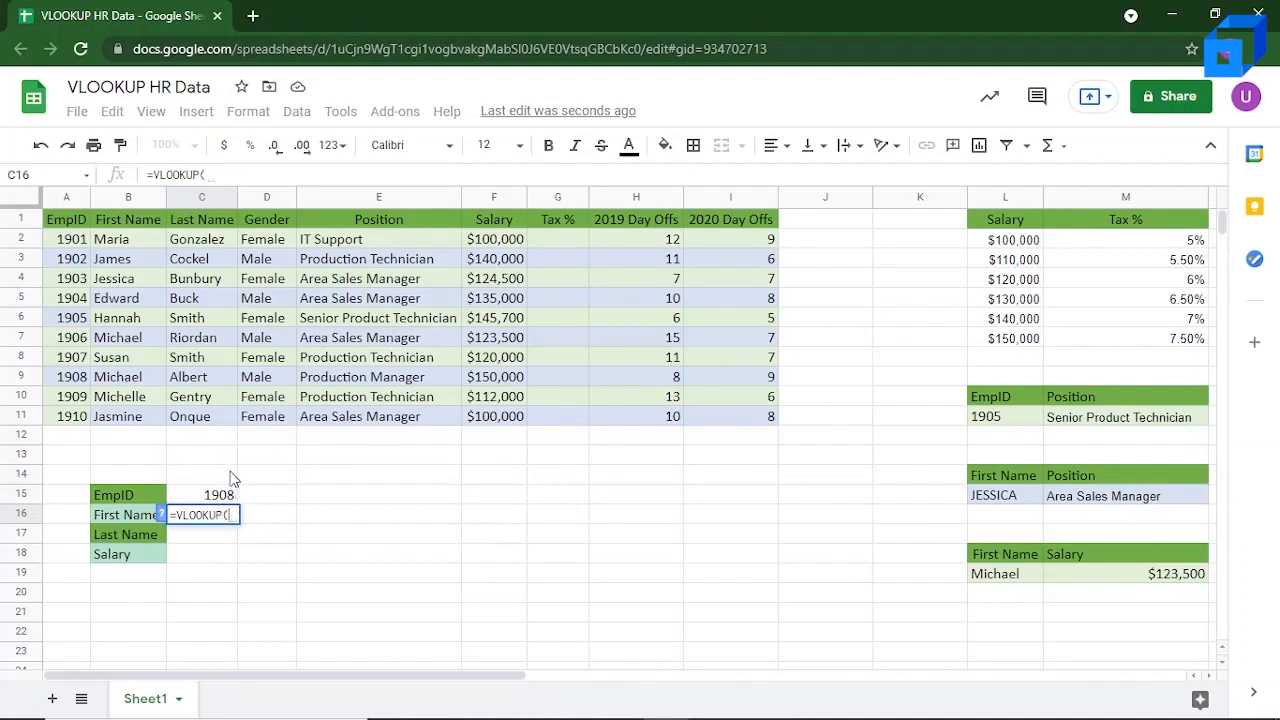
{"action": "left_click", "coordinate": [203, 496]}
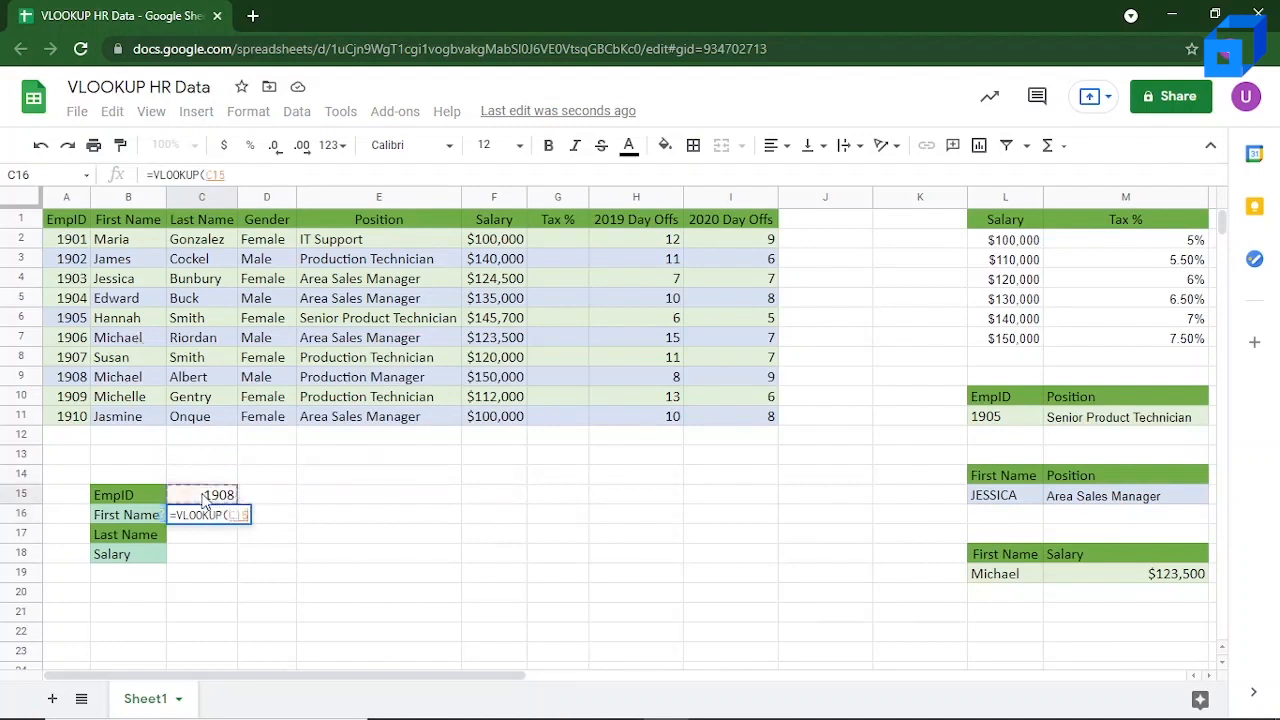
{"action": "type", "text": ","}
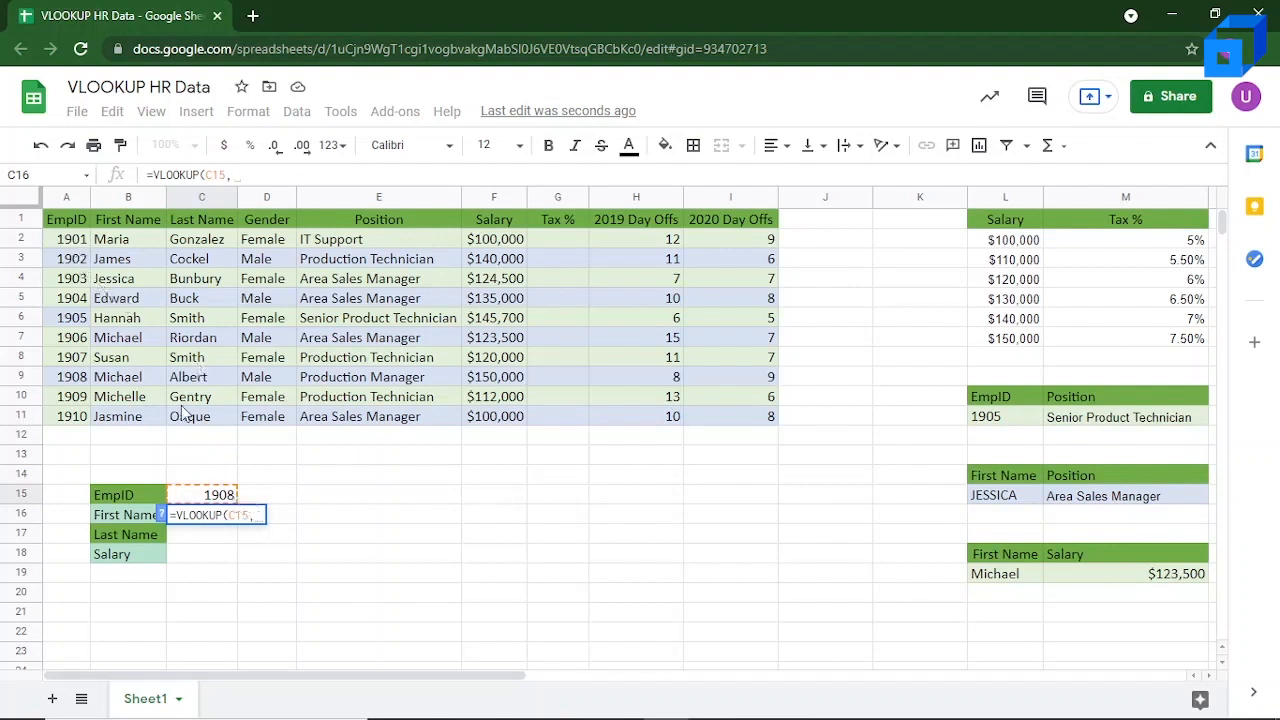
{"action": "left_click_drag", "start_coordinate": [68, 249], "coordinate": [503, 422]}
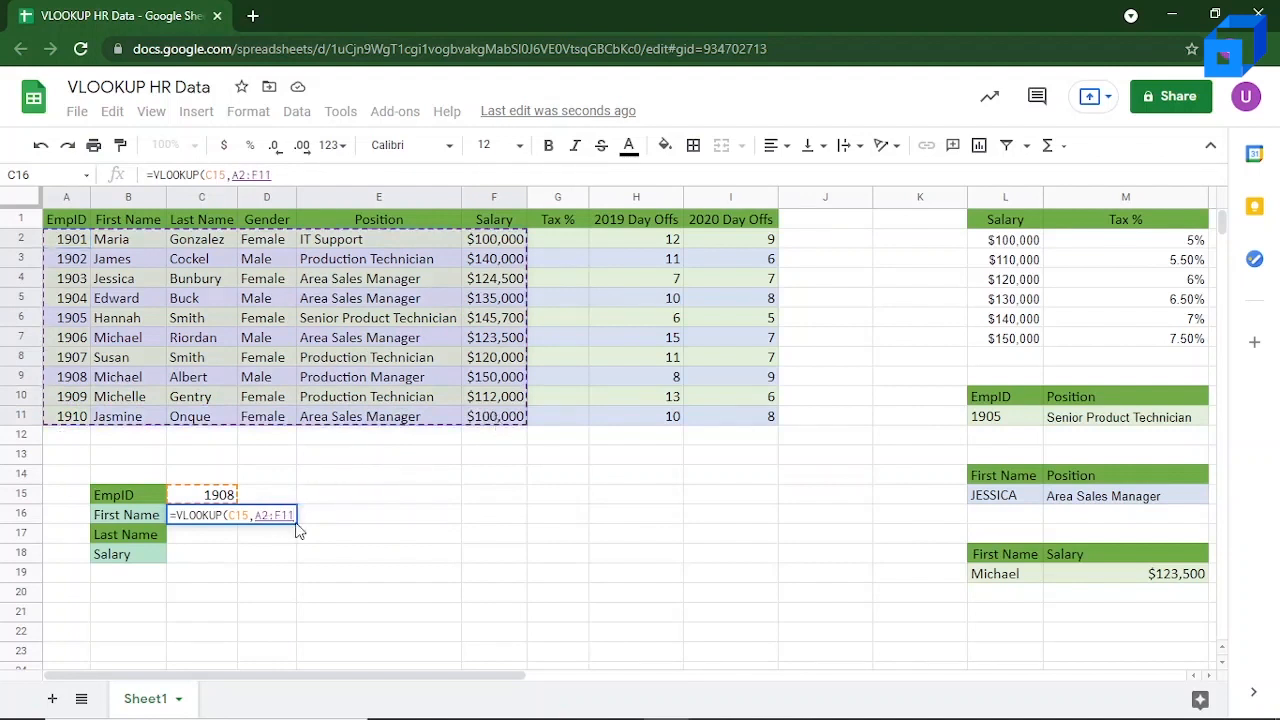
Step: Complete the C16 first-name lookup with column index 2 and FALSE for an exact match
{"action": "type", "text": ", "}
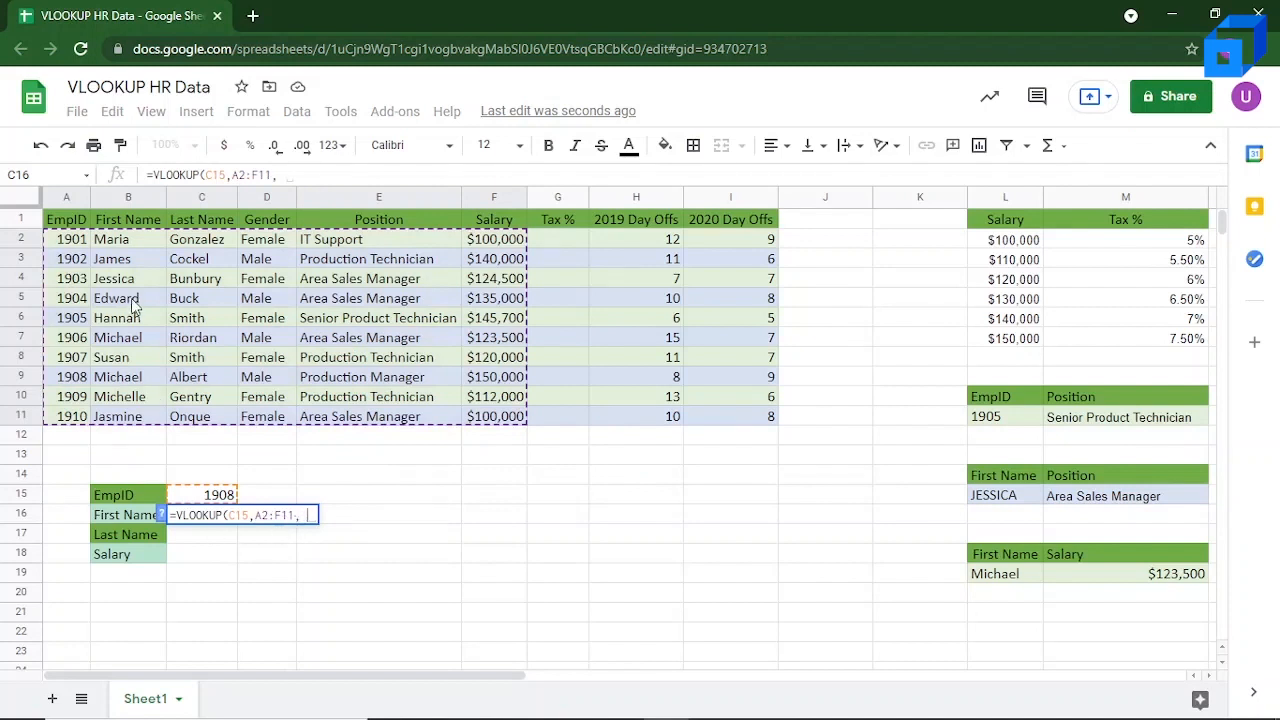
{"action": "type", "text": "2"}
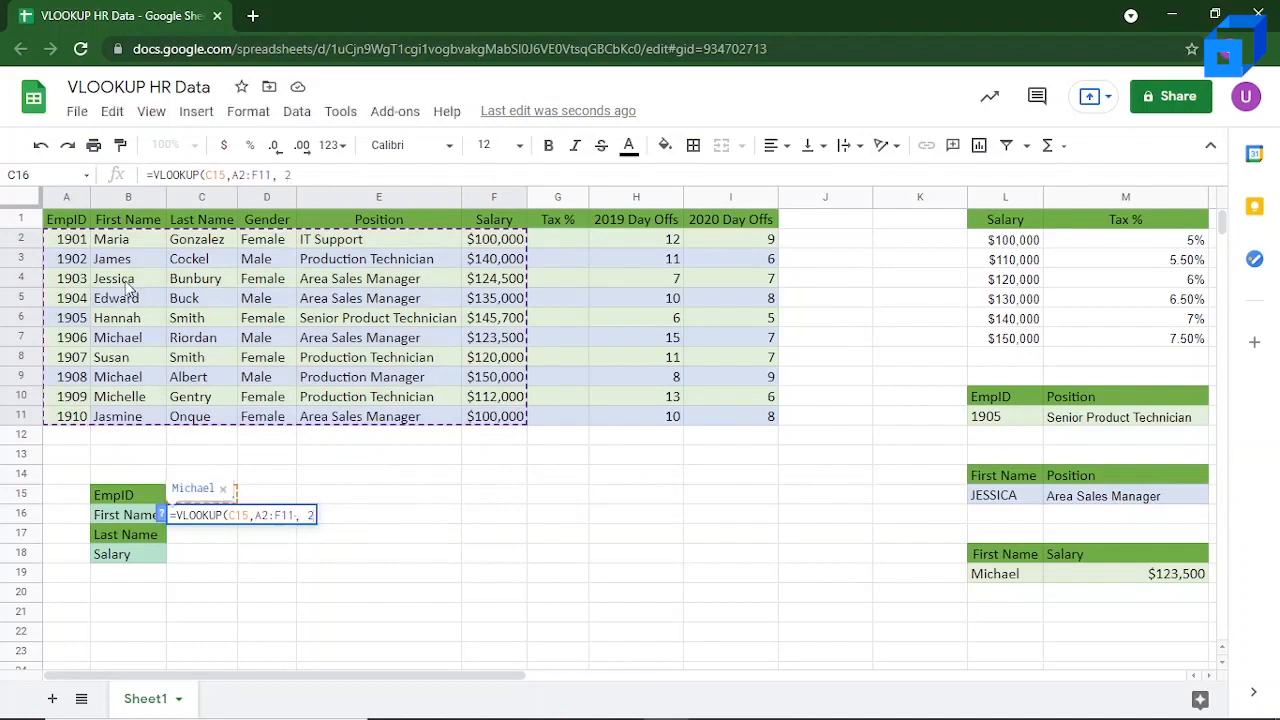
{"action": "type", "text": ","}
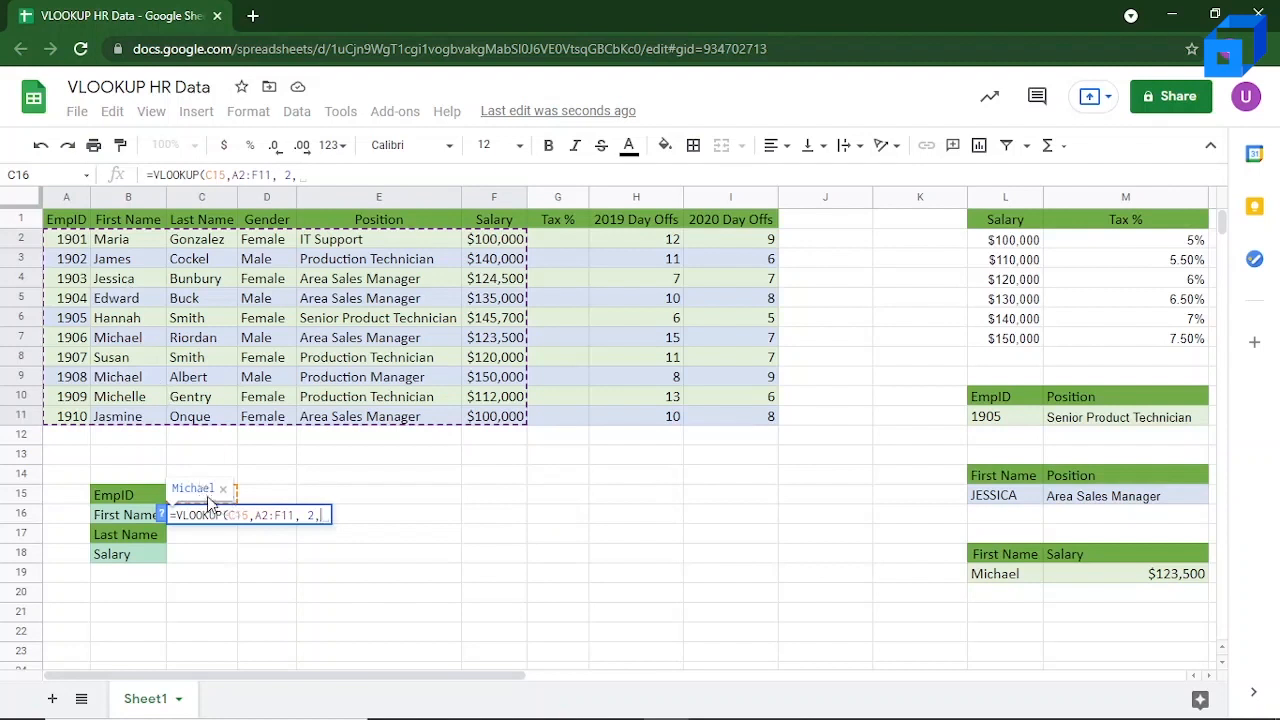
{"action": "key", "text": "BackSpace"}
{"action": "type", "text": "FALSE)"}
{"action": "key", "text": "Return"}
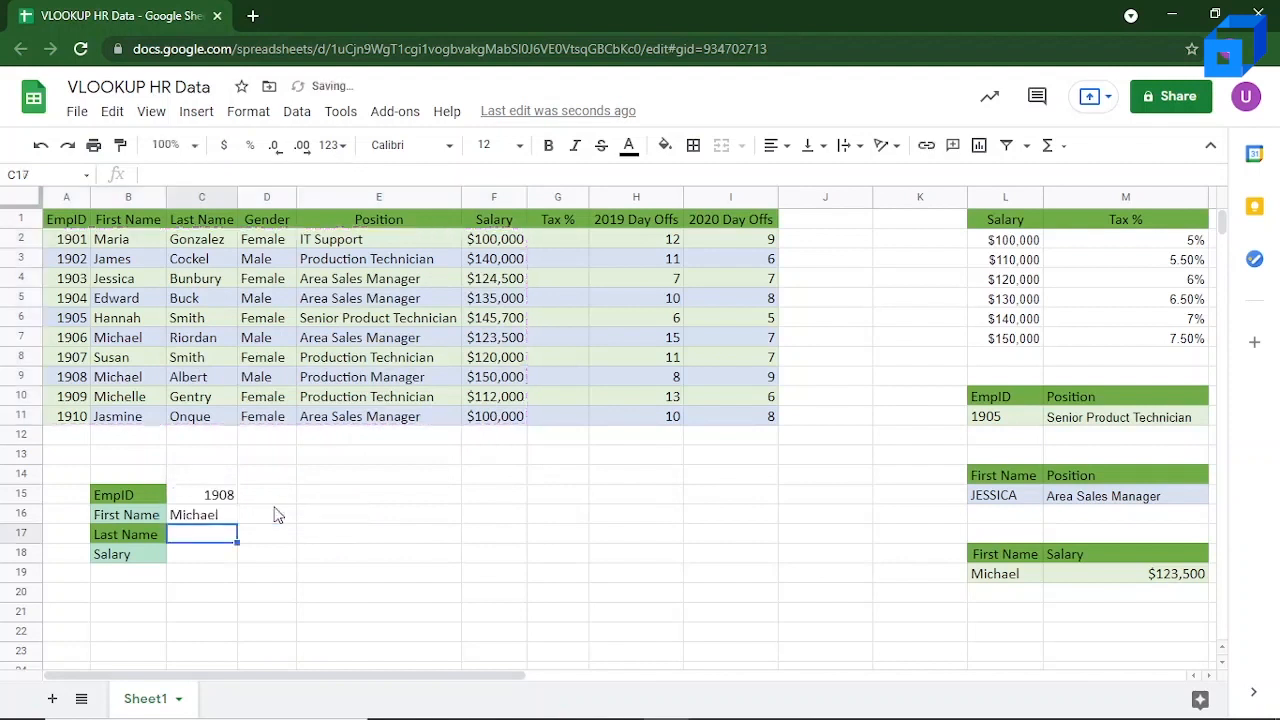
{"action": "left_click", "coordinate": [212, 520]}
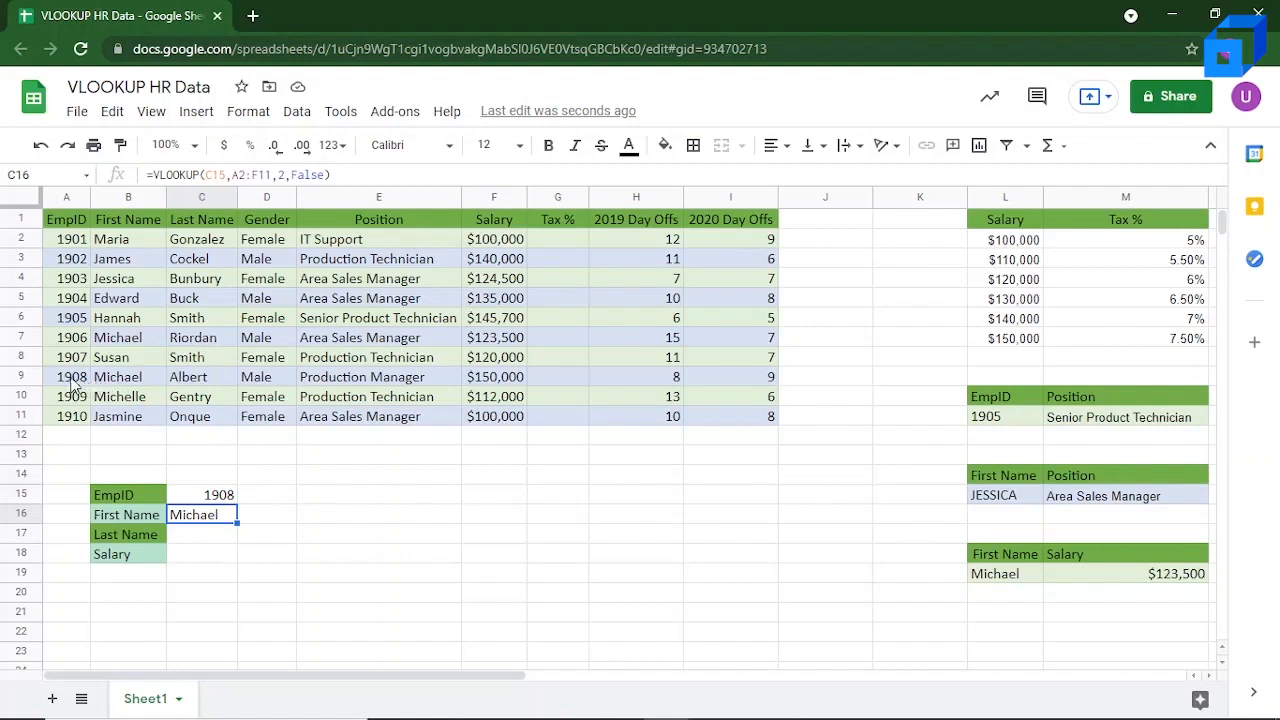
Step: Begin a VLOOKUP formula in Last Name cell C17 with C15 as the search key and A2:C11 as the range
{"action": "left_click", "coordinate": [212, 540]}
{"action": "type", "text": "="}
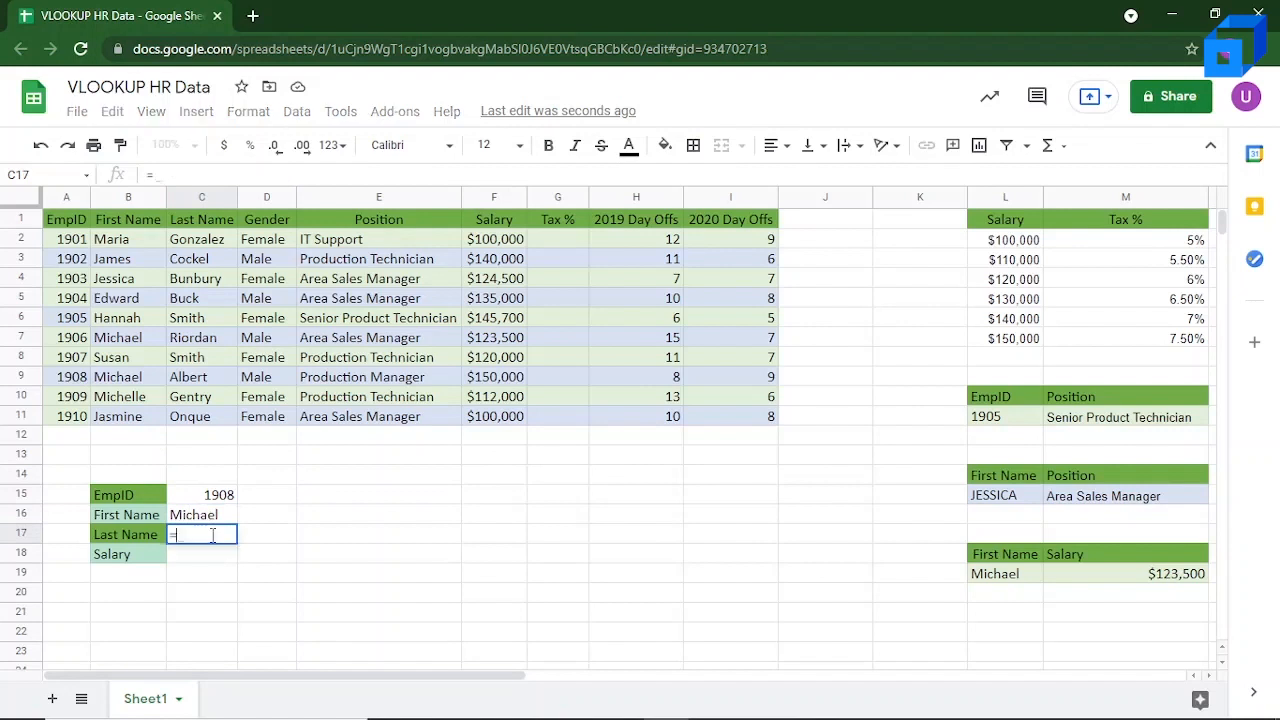
{"action": "type", "text": "Vlook"}
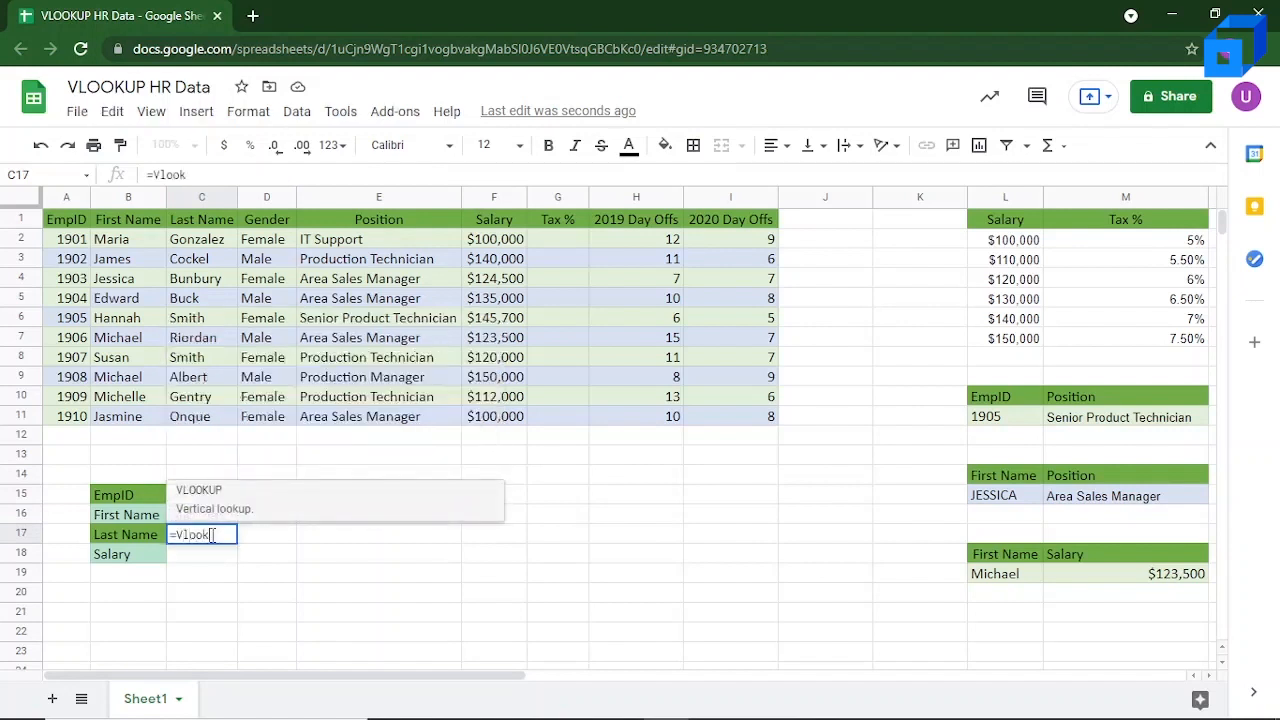
{"action": "type", "text": "up("}
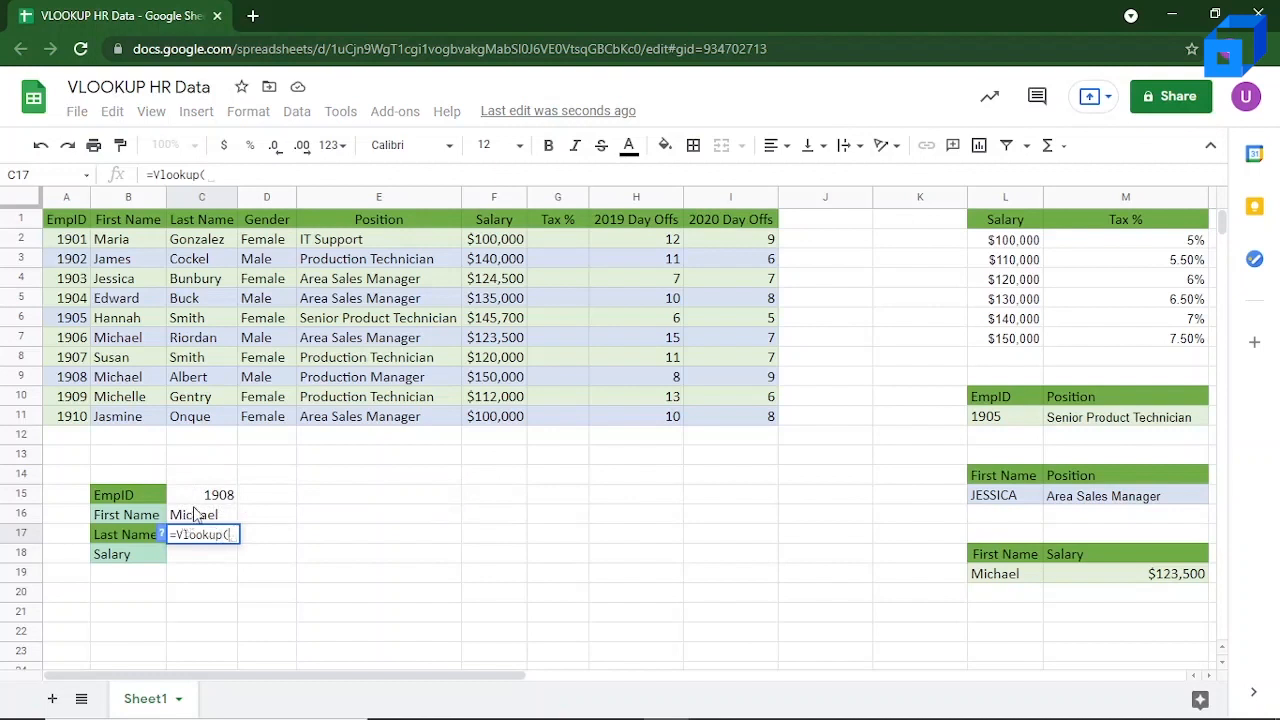
{"action": "left_click", "coordinate": [212, 499]}
{"action": "type", "text": ","}
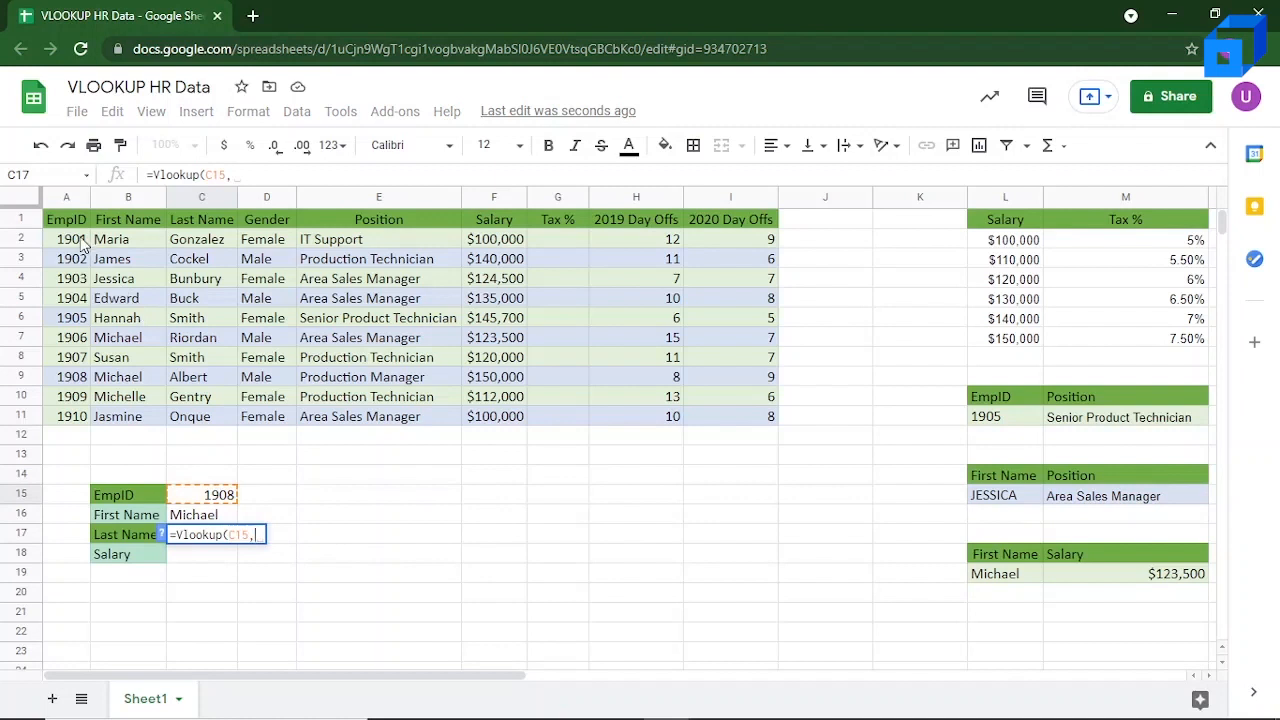
{"action": "left_click_drag", "start_coordinate": [84, 245], "coordinate": [195, 416]}
Step: Complete the C17 last-name lookup with column index 3 and FALSE, and reject the suggested autofill for C18
{"action": "type", "text": ","}
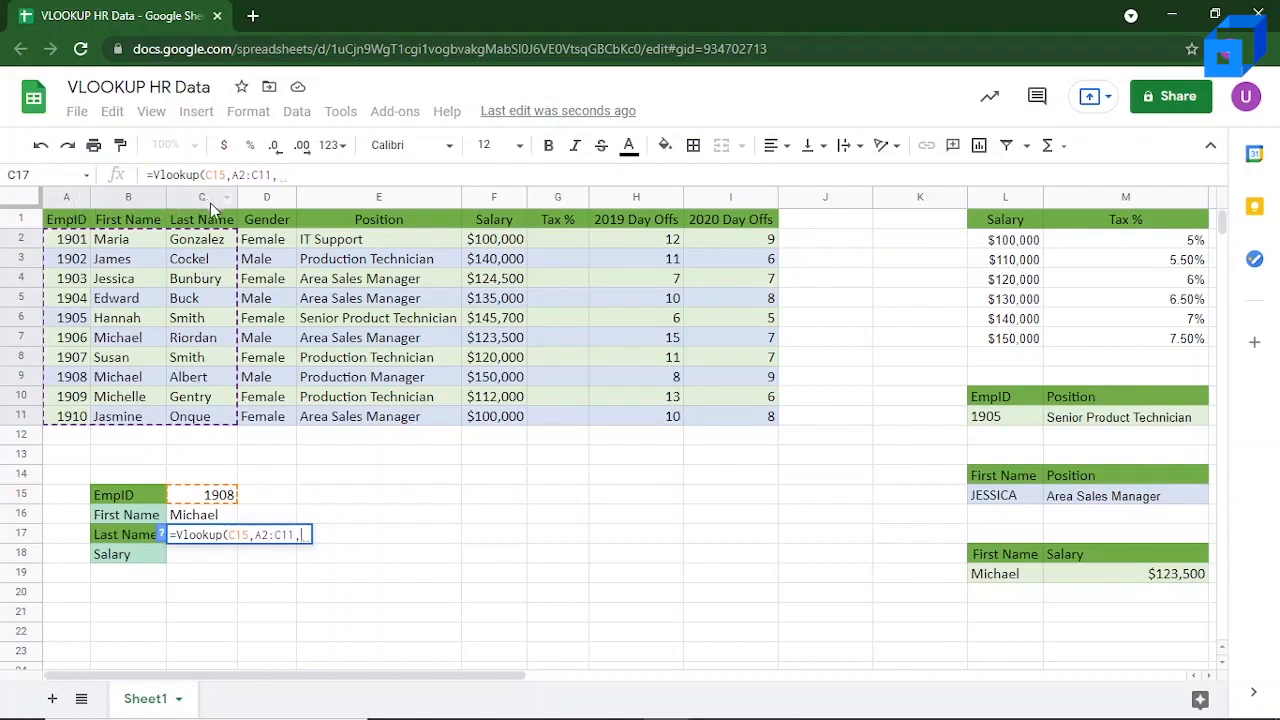
{"action": "type", "text": "3"}
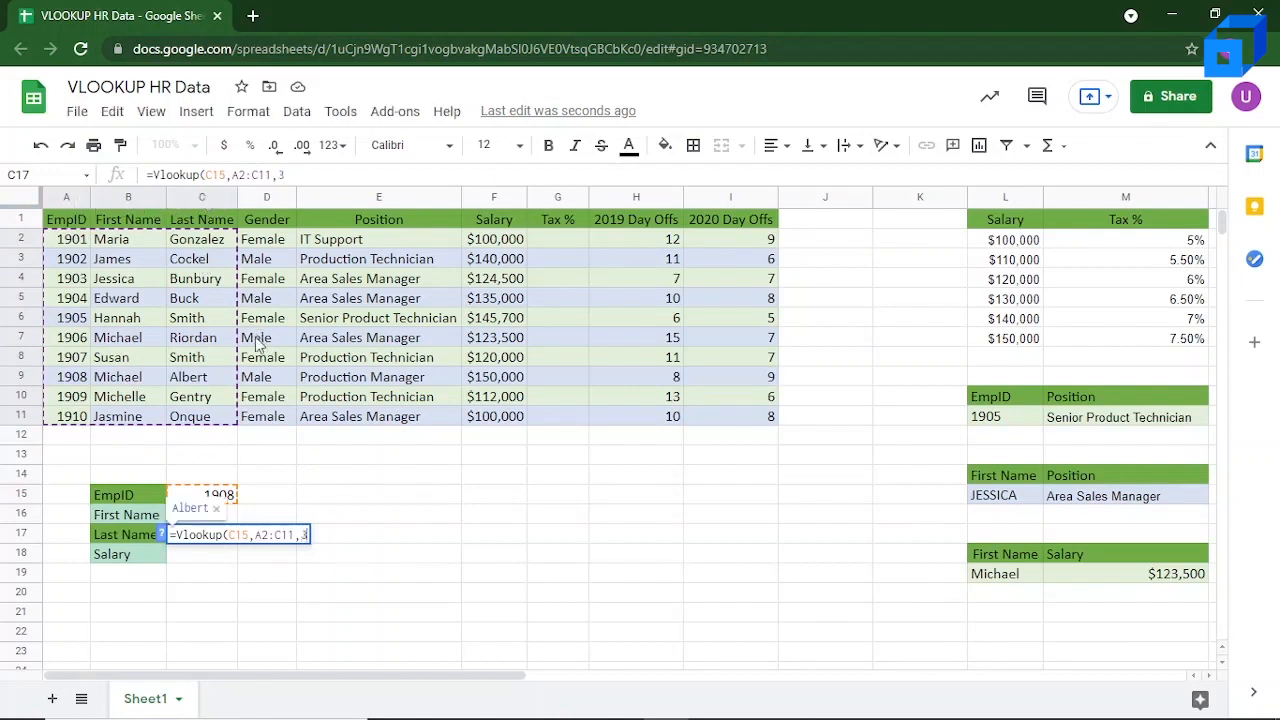
{"action": "type", "text": ", FALSE)"}
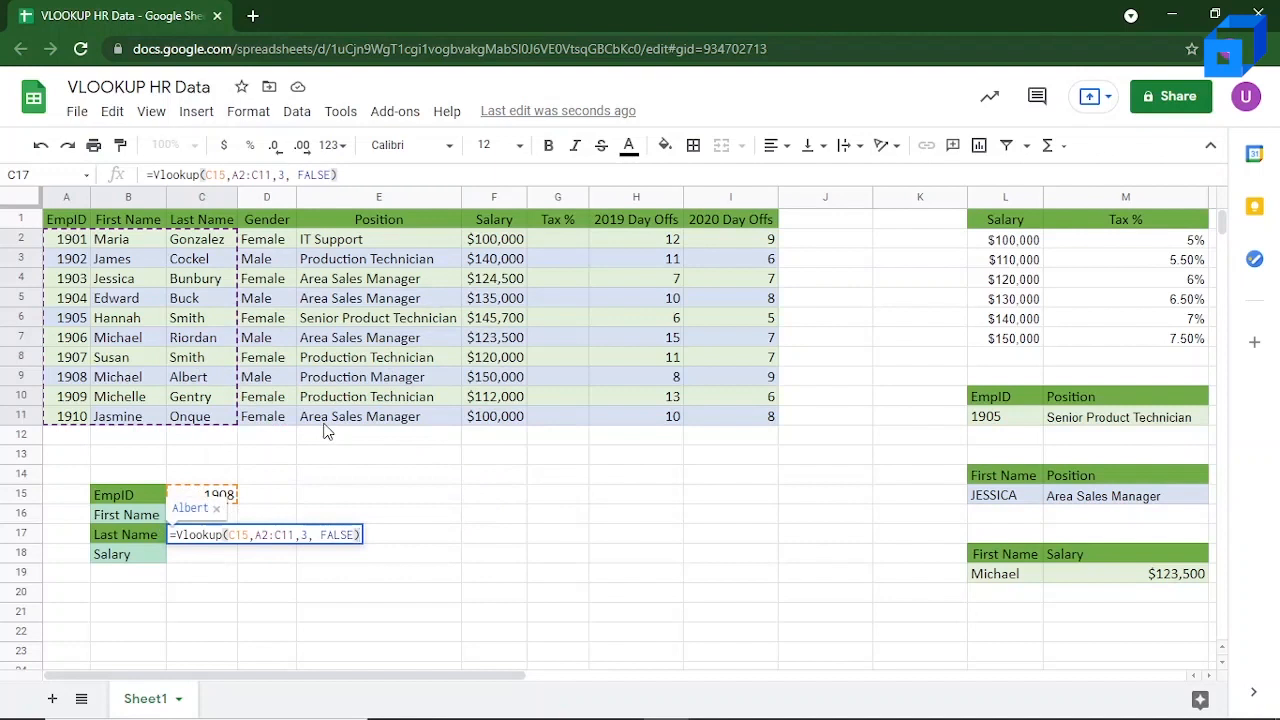
{"action": "key", "text": "Return"}
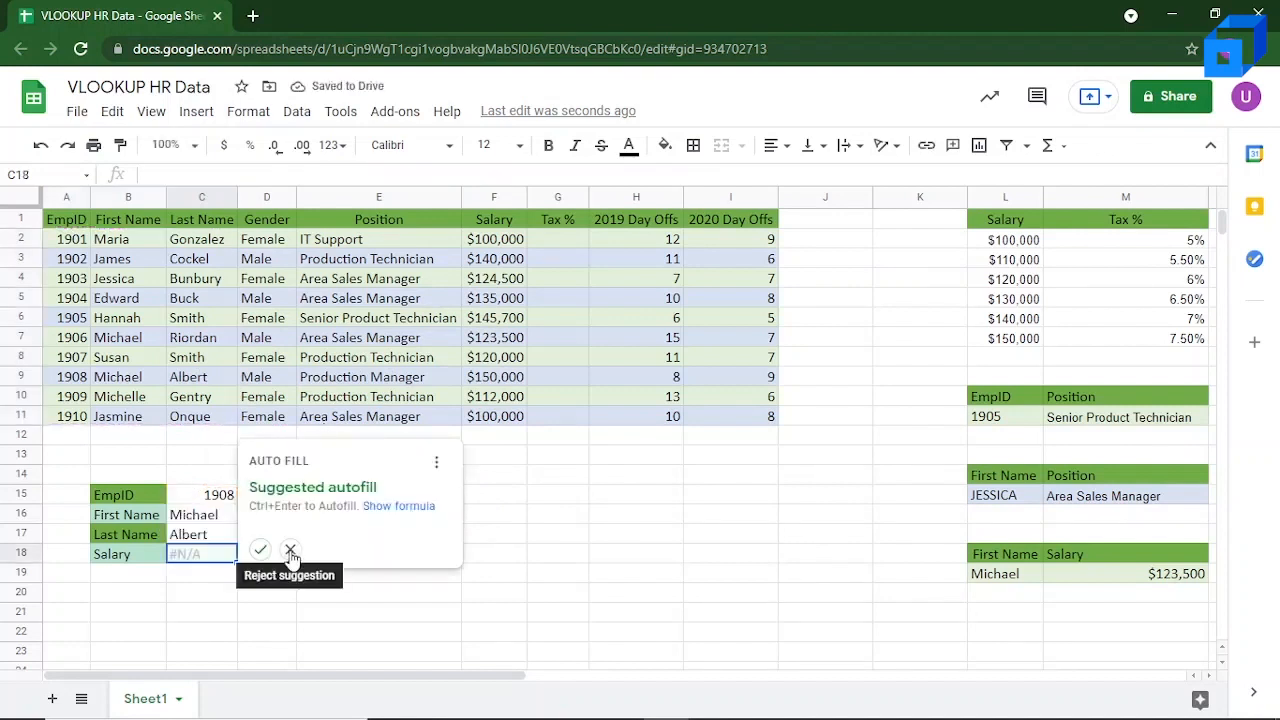
{"action": "left_click", "coordinate": [290, 551]}
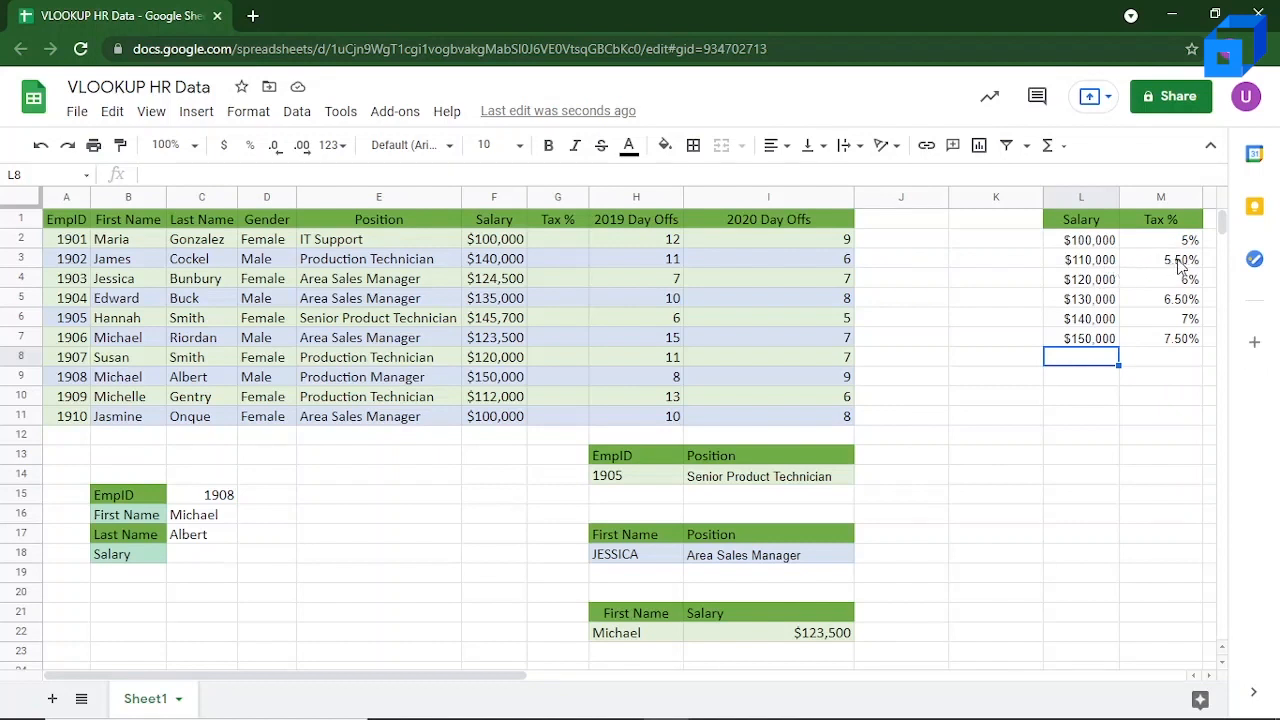
Step: Begin a VLOOKUP formula in Tax % cell G2 with the salary in F2 as the search key
{"action": "left_click", "coordinate": [567, 238]}
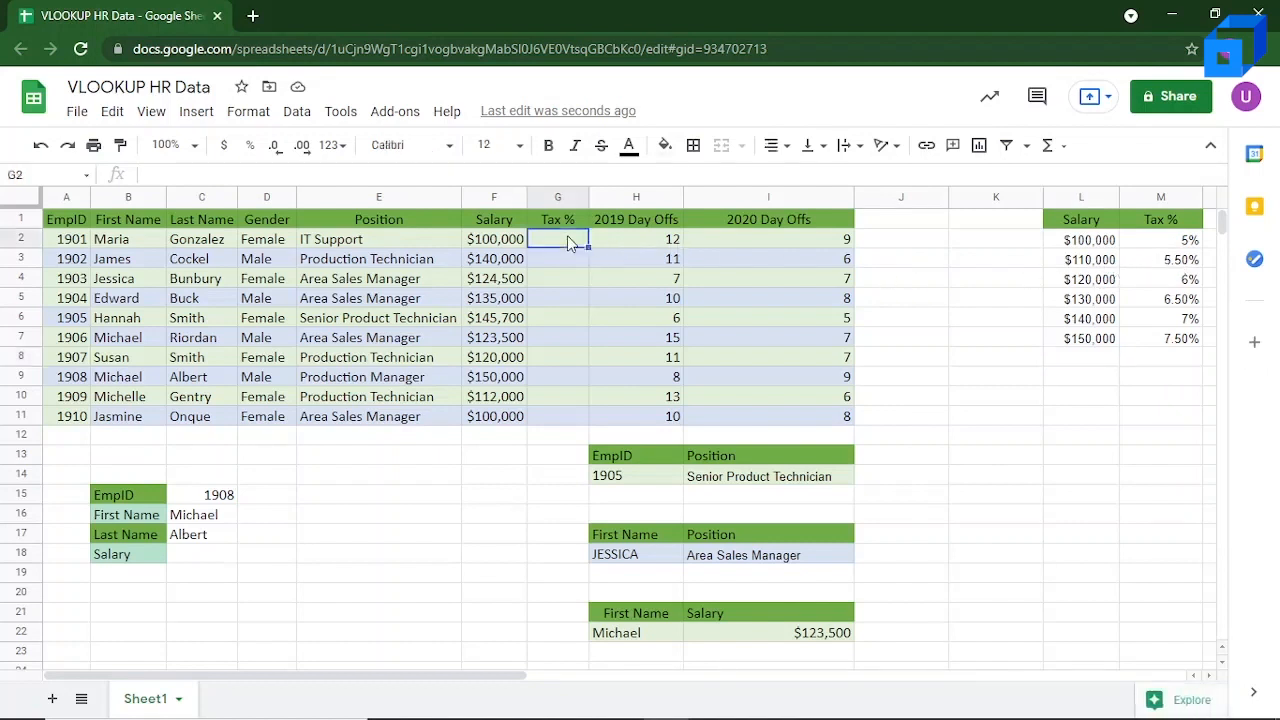
{"action": "key", "text": "Down"}
{"action": "key", "text": "Down"}
{"action": "key", "text": "Down"}
{"action": "key", "text": "Down"}
{"action": "key", "text": "Up"}
{"action": "key", "text": "Up"}
{"action": "key", "text": "Up"}
{"action": "key", "text": "Up"}
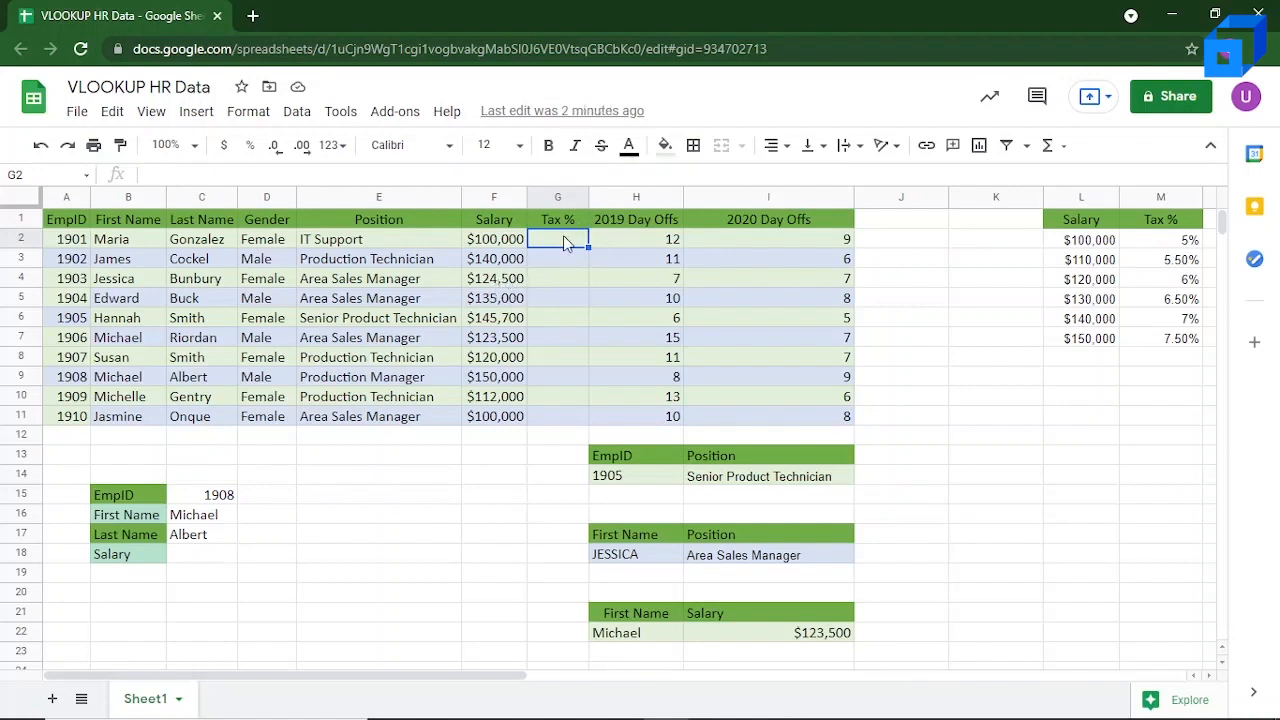
{"action": "type", "text": "="}
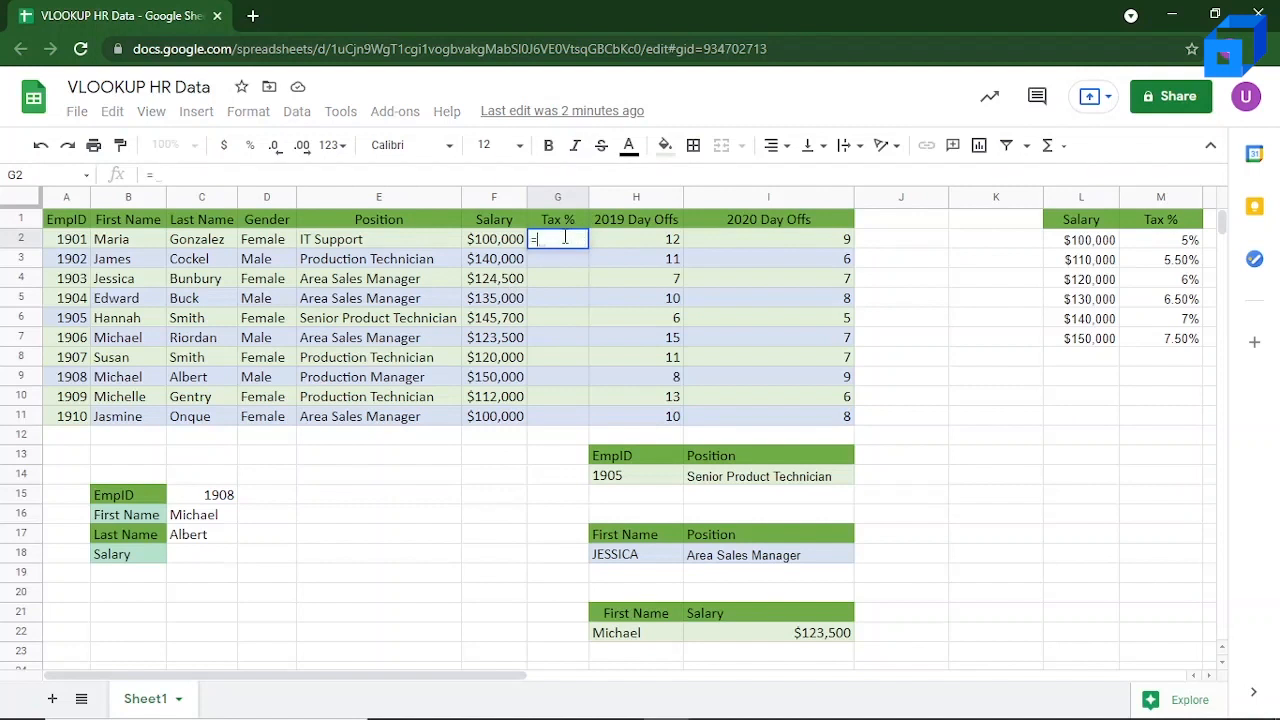
{"action": "type", "text": "VOOLU"}
{"action": "key", "text": "BackSpace"}
{"action": "key", "text": "BackSpace"}
{"action": "key", "text": "BackSpace"}
{"action": "key", "text": "BackSpace"}
{"action": "type", "text": "LOOK"}
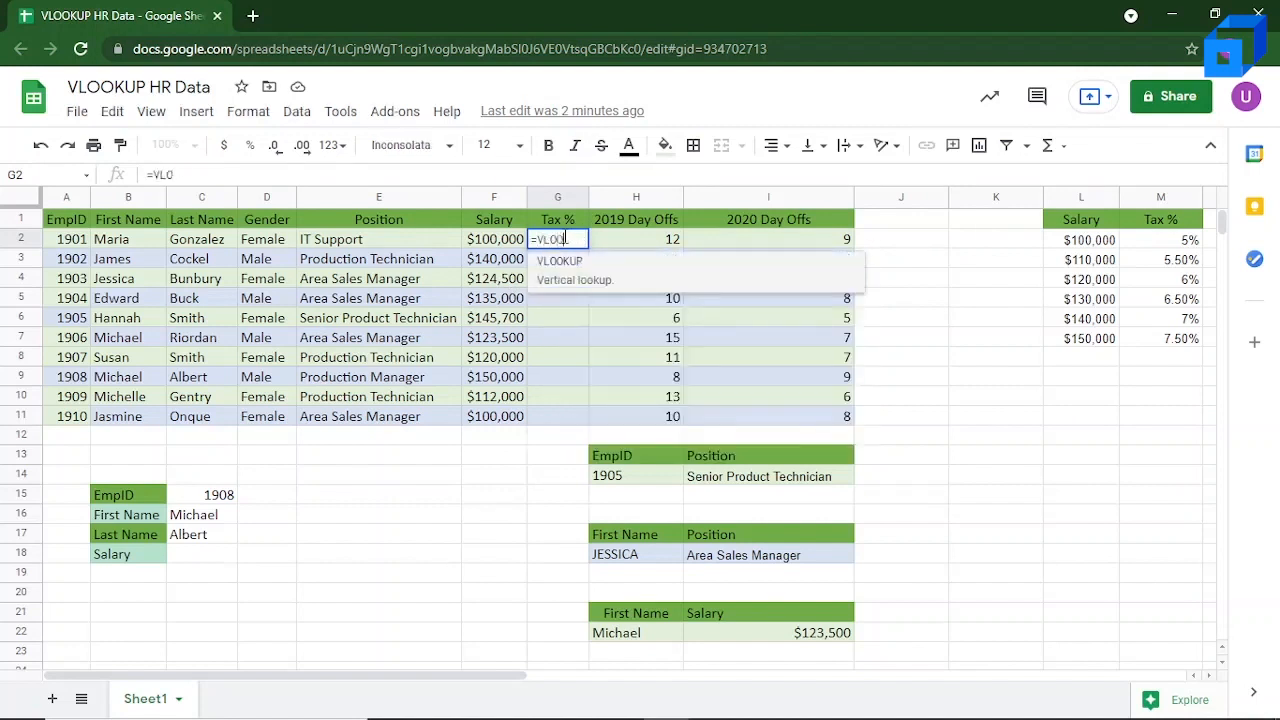
{"action": "type", "text": "UP("}
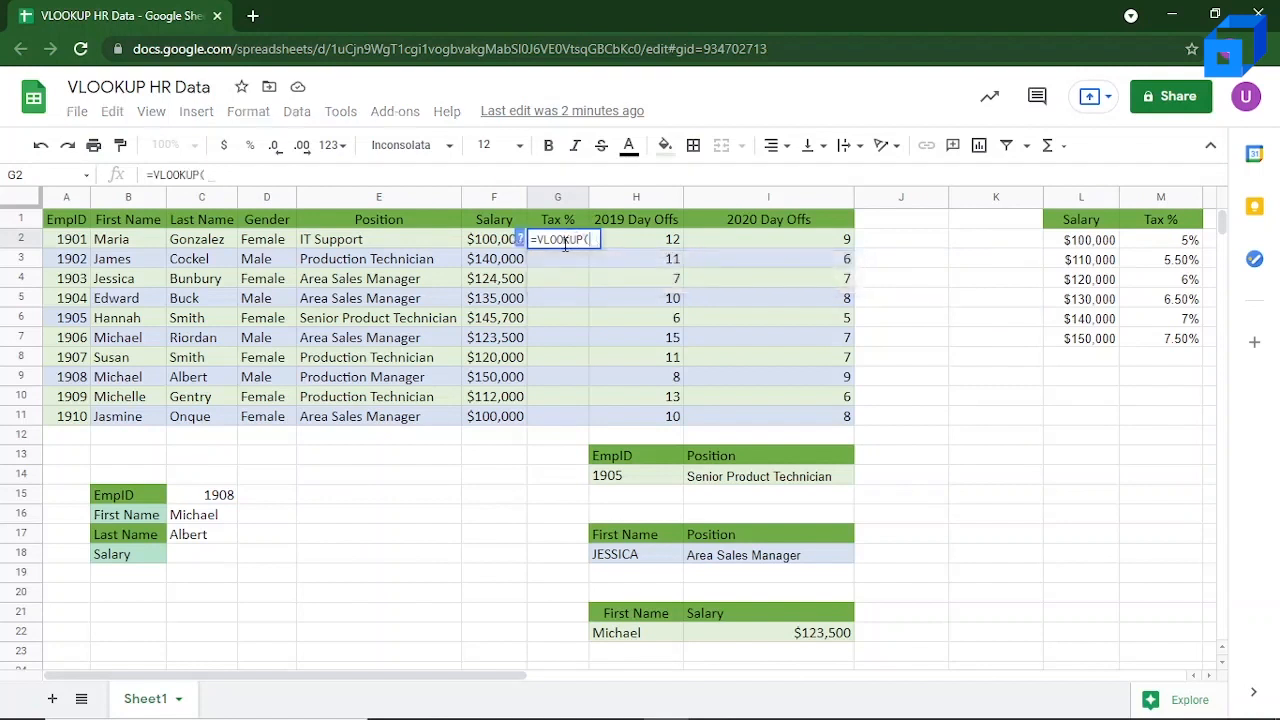
{"action": "left_click", "coordinate": [500, 246]}
{"action": "type", "text": ","}
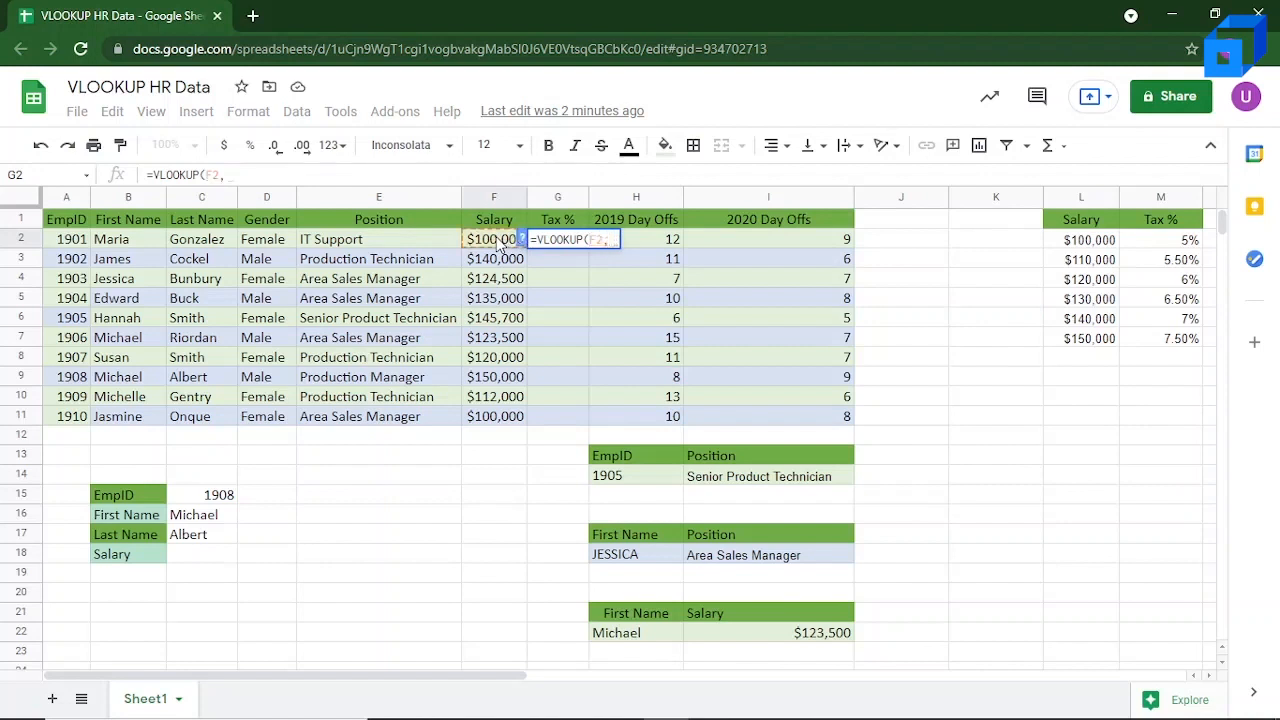
Step: Complete the G2 tax lookup with range L2:M7, column index 2 and TRUE for an approximate match
{"action": "left_click", "coordinate": [1064, 243]}
{"action": "left_click_drag", "start_coordinate": [1064, 243], "coordinate": [1178, 341]}
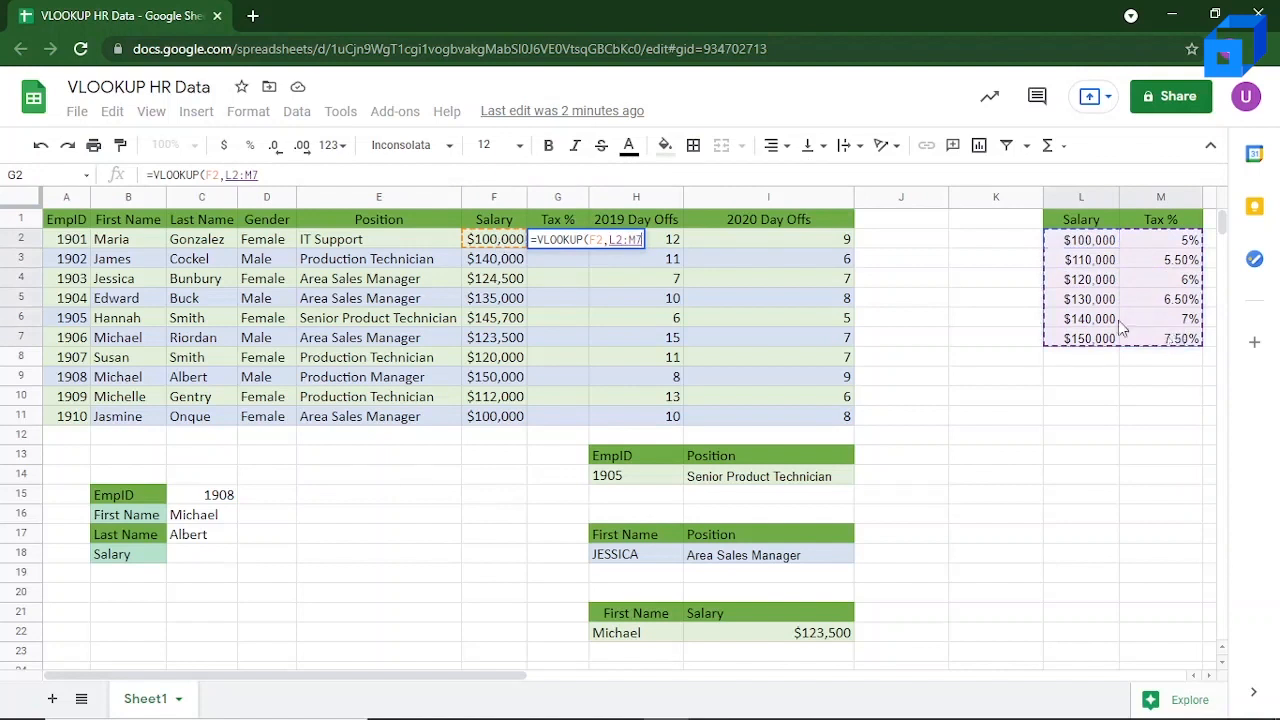
{"action": "type", "text": ","}
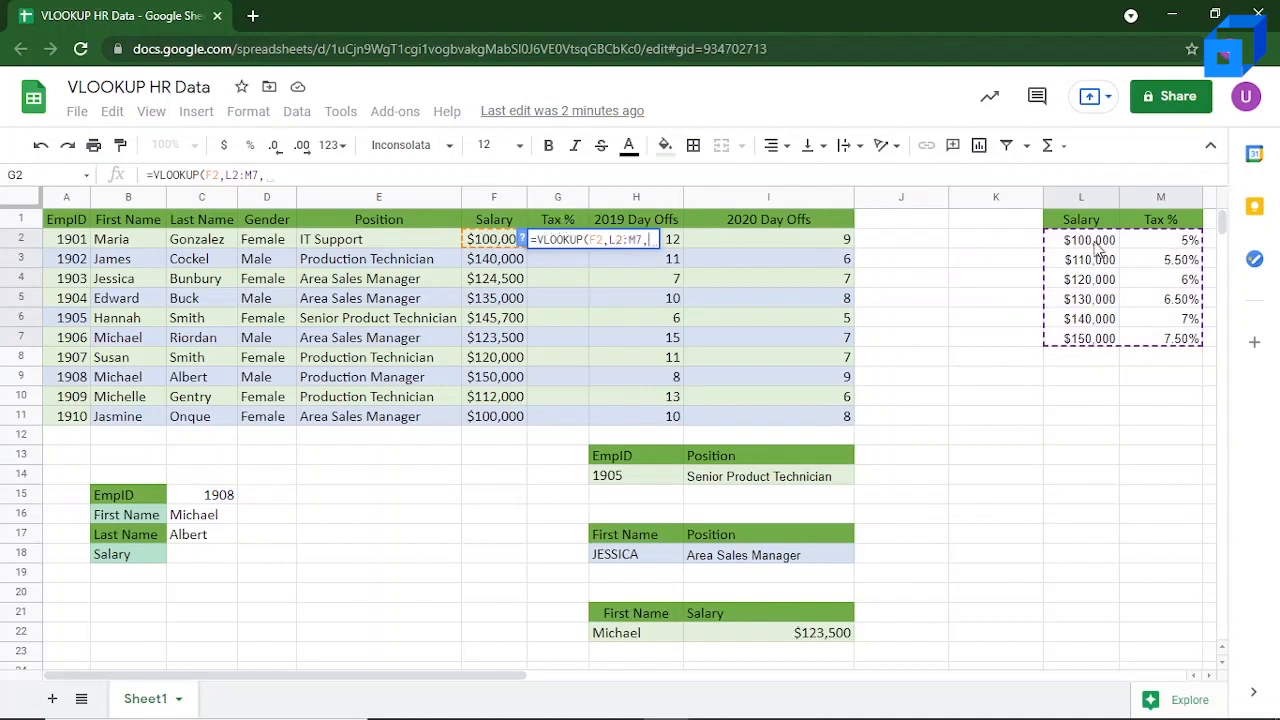
{"action": "type", "text": "2,"}
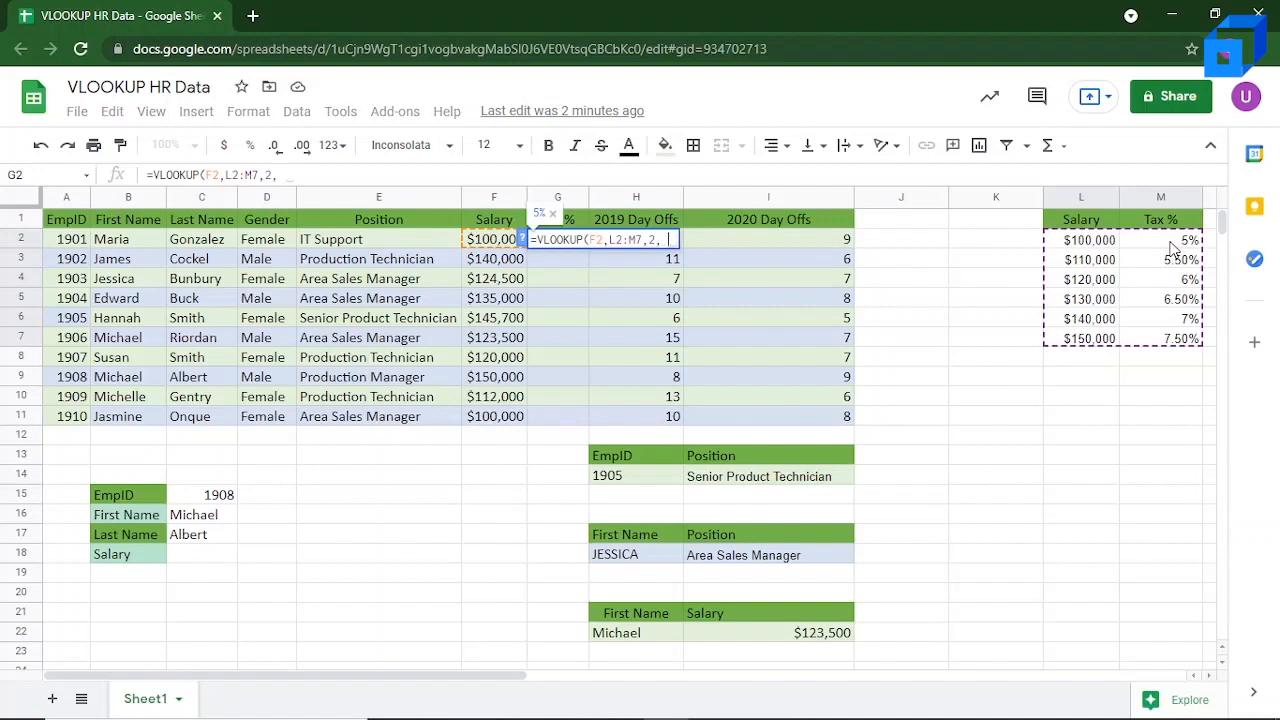
{"action": "type", "text": " T"}
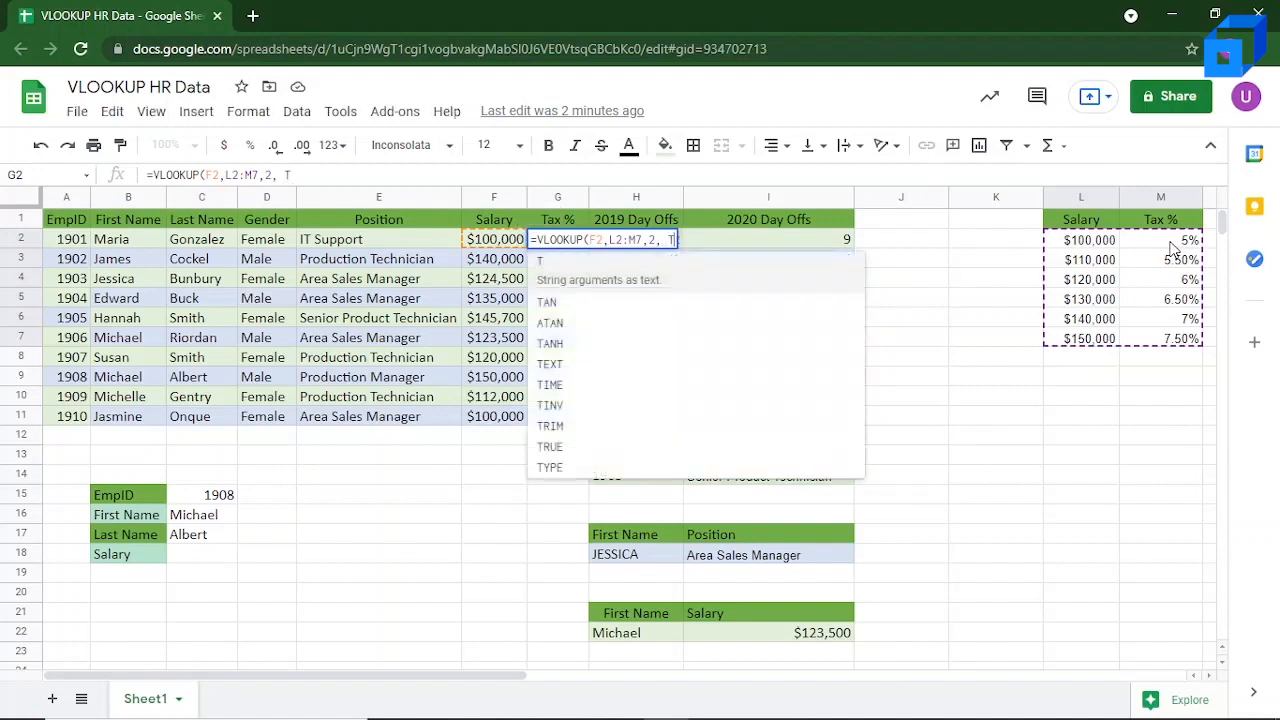
{"action": "type", "text": "RUE)"}
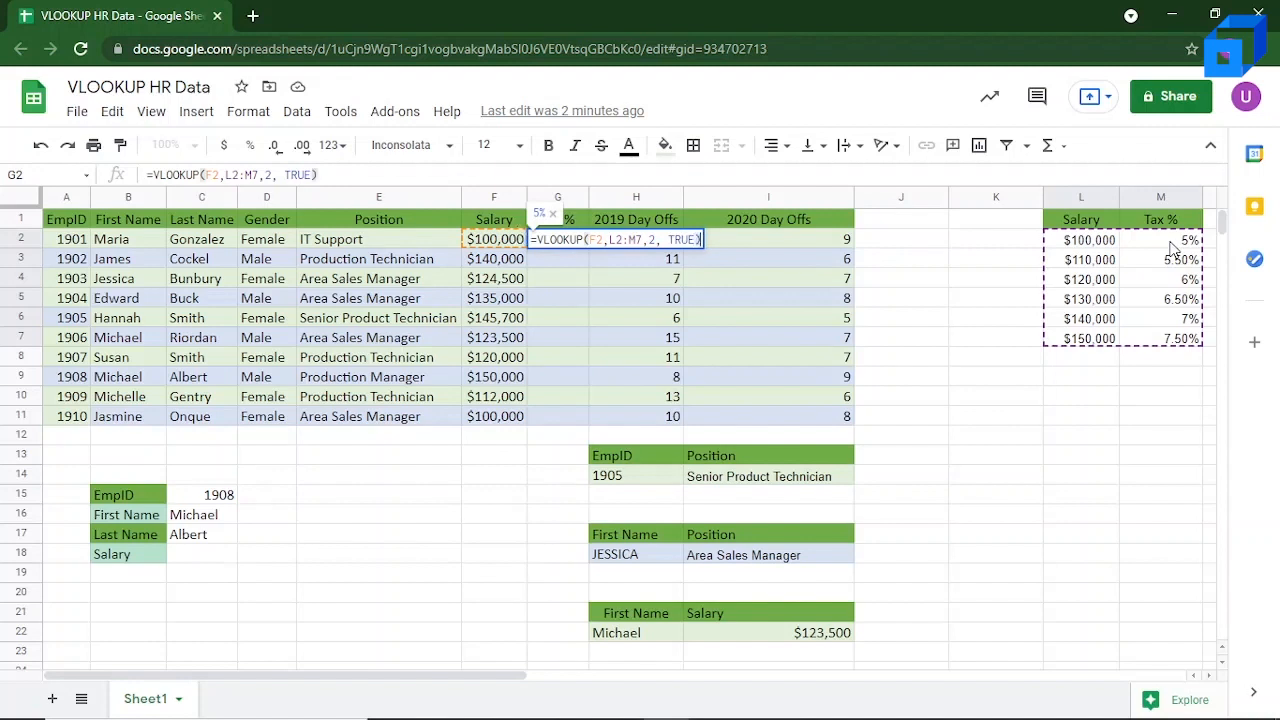
{"action": "key", "text": "Return"}
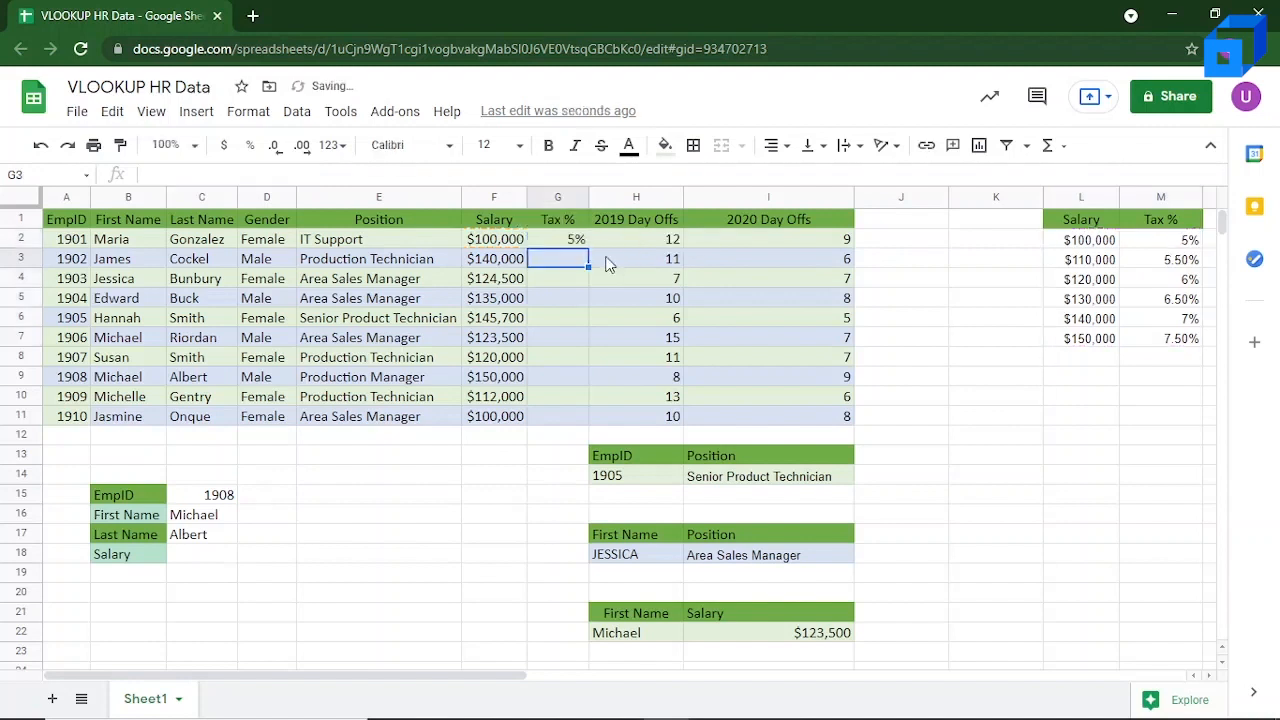
Step: Try filling the G2 tax lookup down the Tax % column, inspect the copied formulas, and undo the fill
{"action": "left_click", "coordinate": [565, 240]}
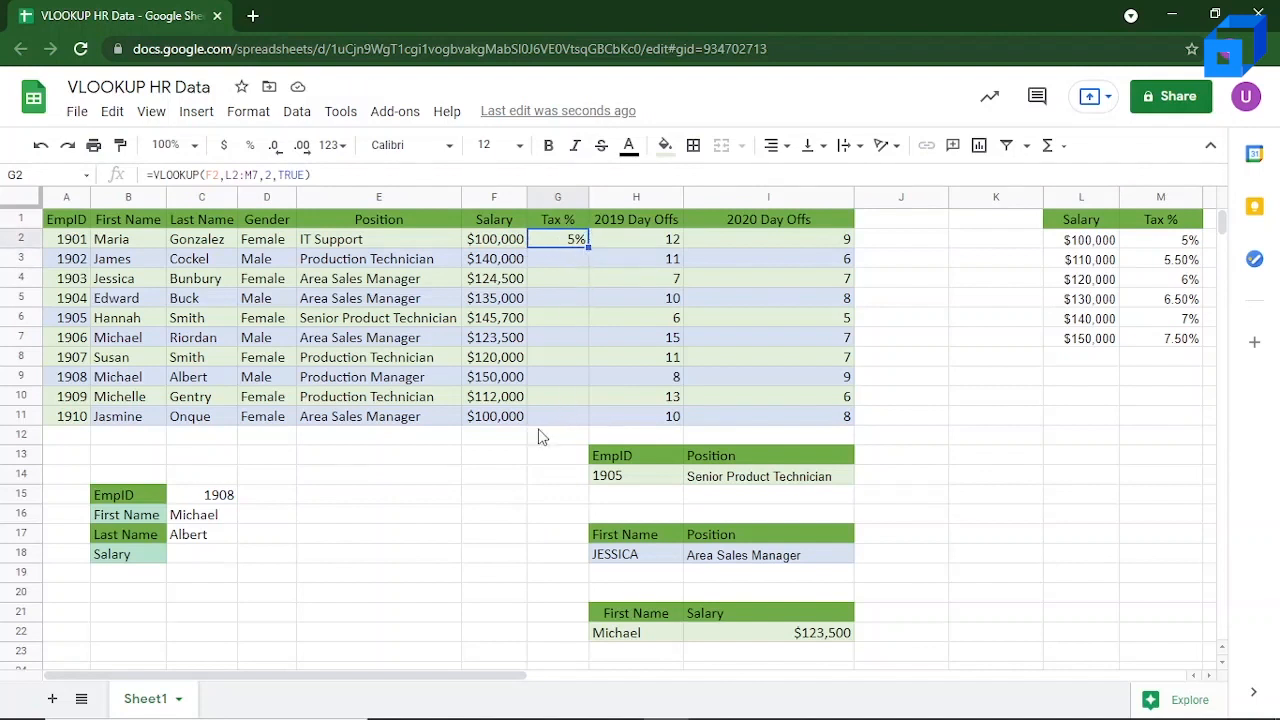
{"action": "double_click", "coordinate": [588, 245]}
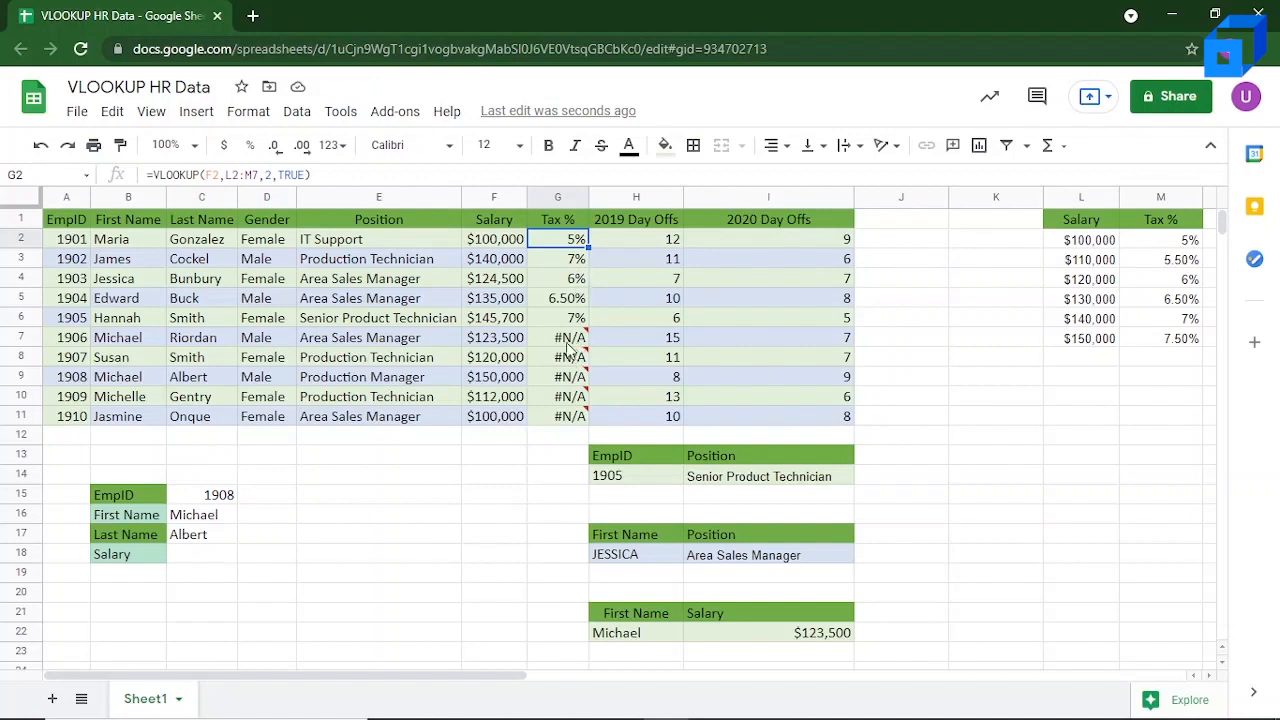
{"action": "mouse_move", "coordinate": [575, 362]}
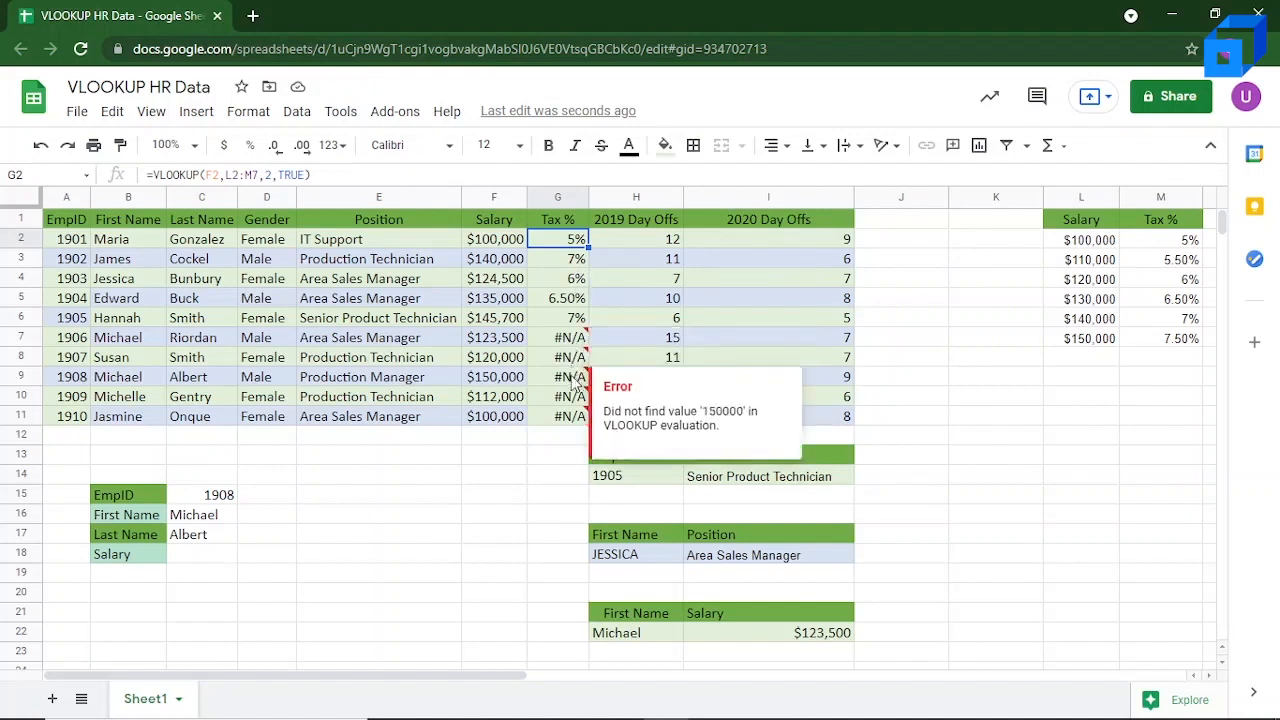
{"action": "mouse_move", "coordinate": [573, 340]}
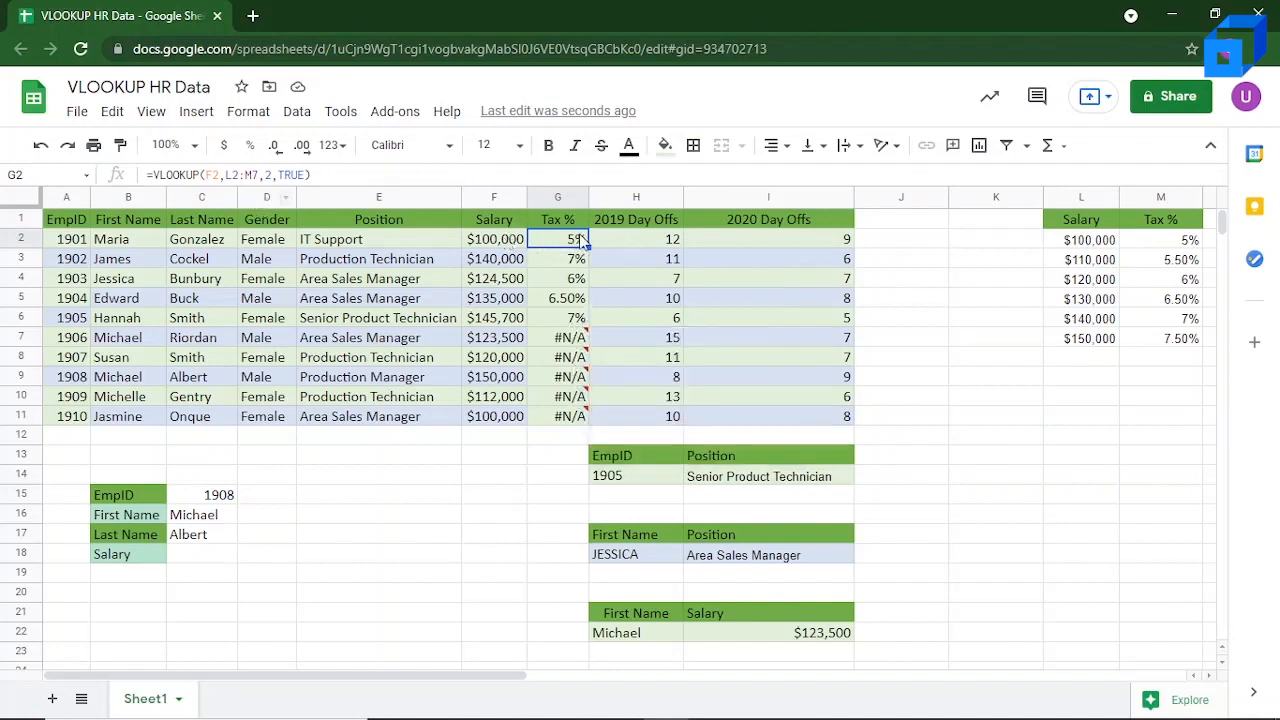
{"action": "left_click", "coordinate": [224, 174]}
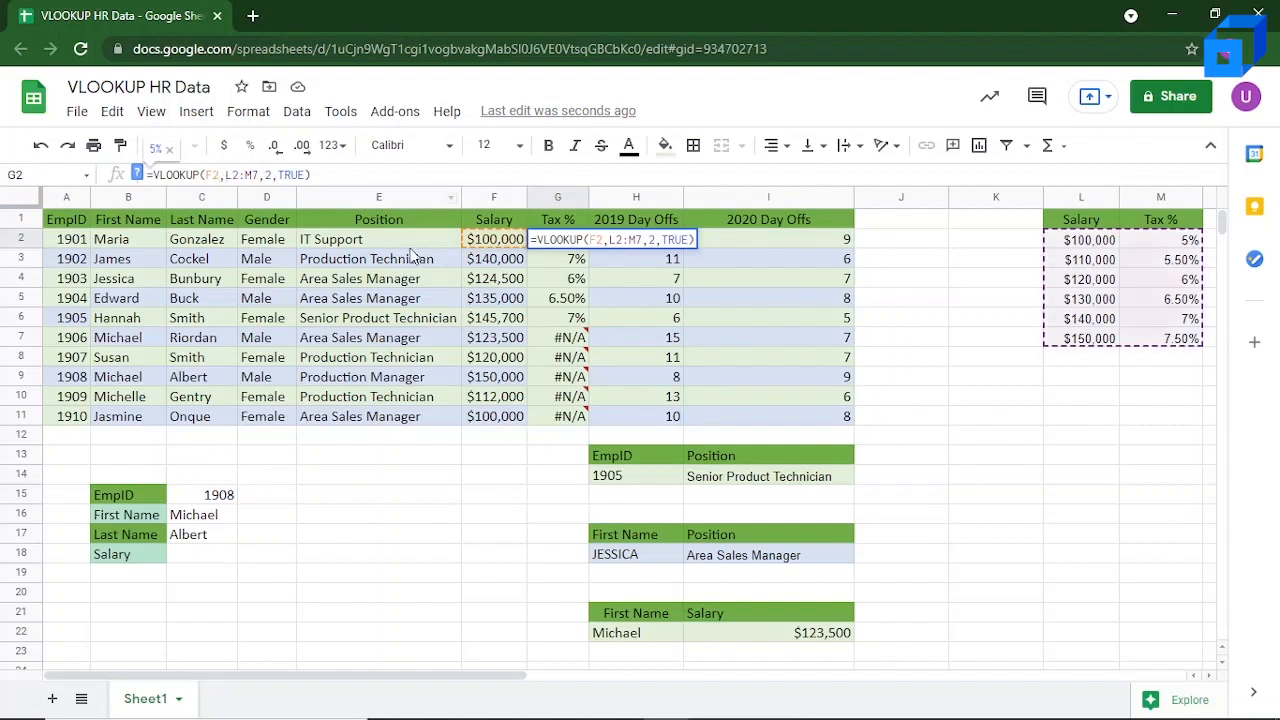
{"action": "left_click", "coordinate": [568, 286]}
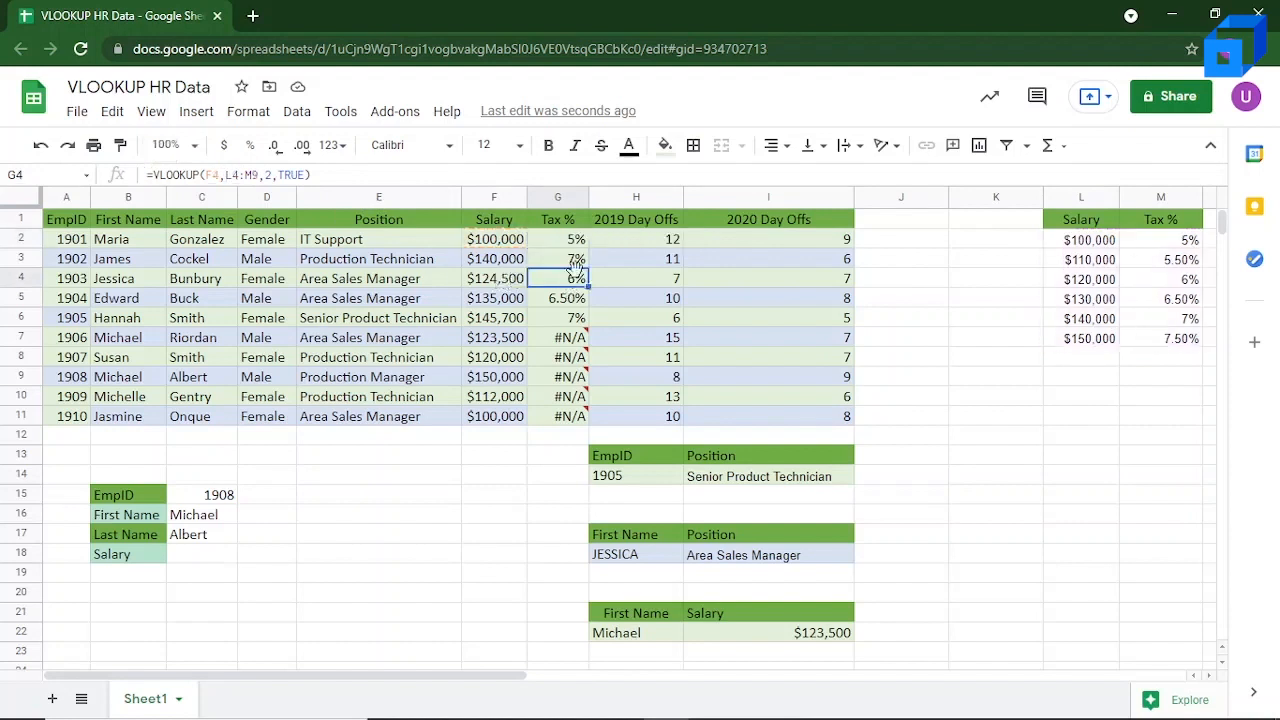
{"action": "key", "text": "ctrl+z"}
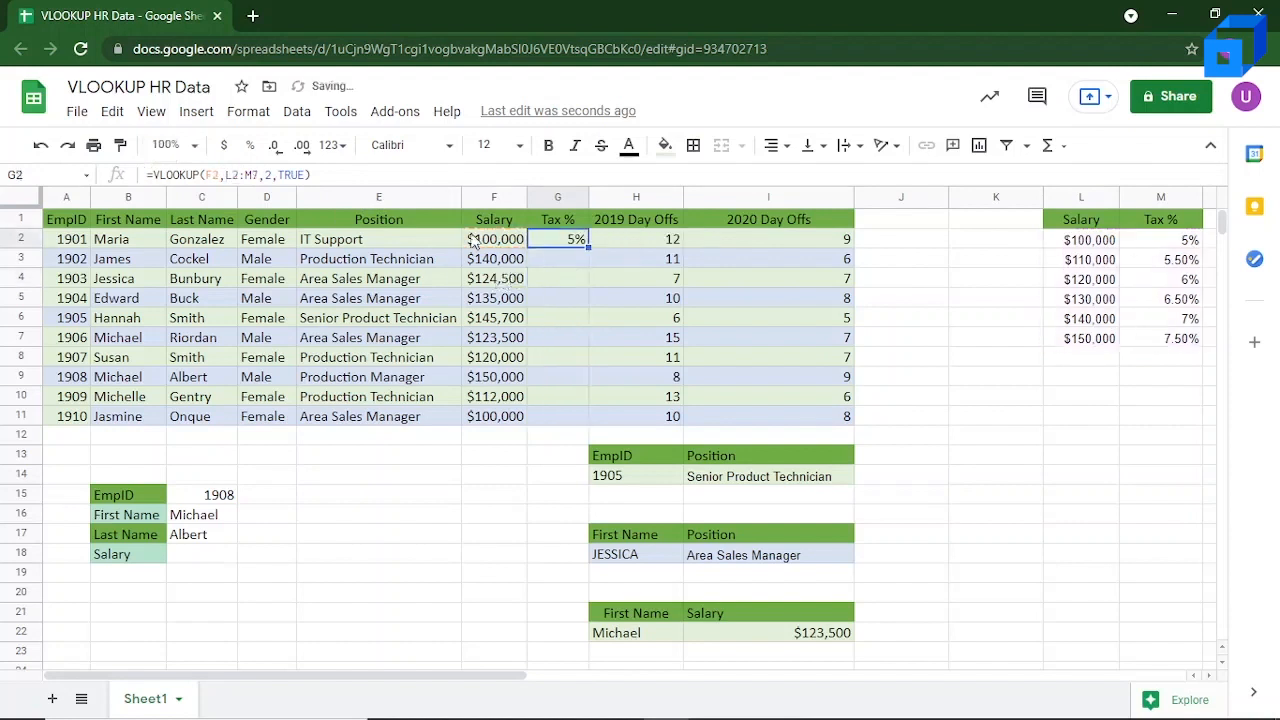
Step: Make the lookup range in the G2 tax formula absolute as $L$2:$M$7
{"action": "left_click", "coordinate": [233, 175]}
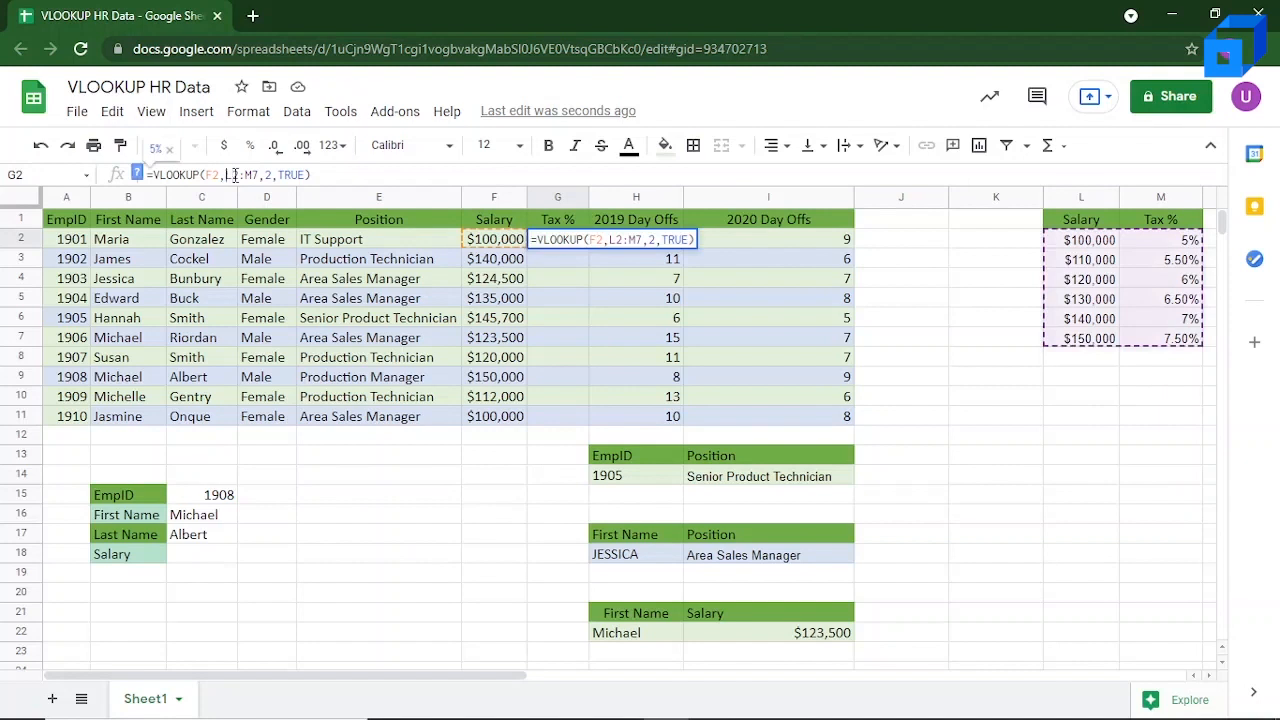
{"action": "type", "text": "$L"}
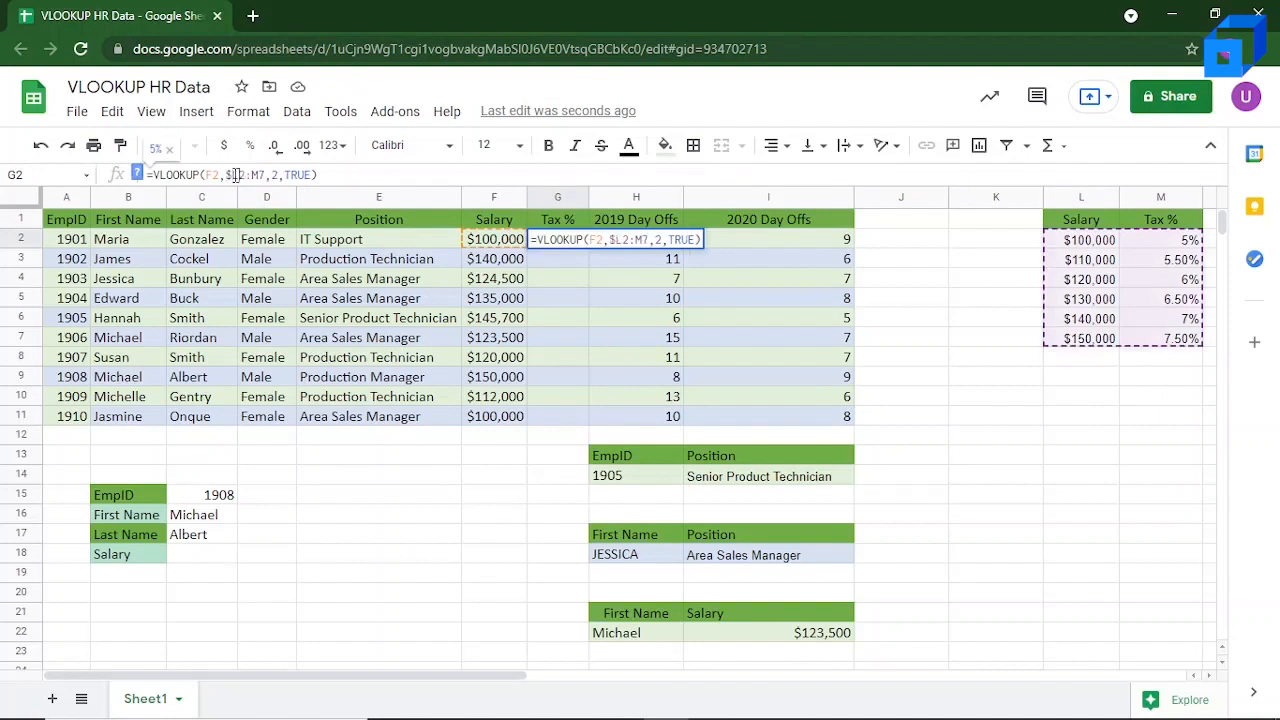
{"action": "type", "text": "$2:"}
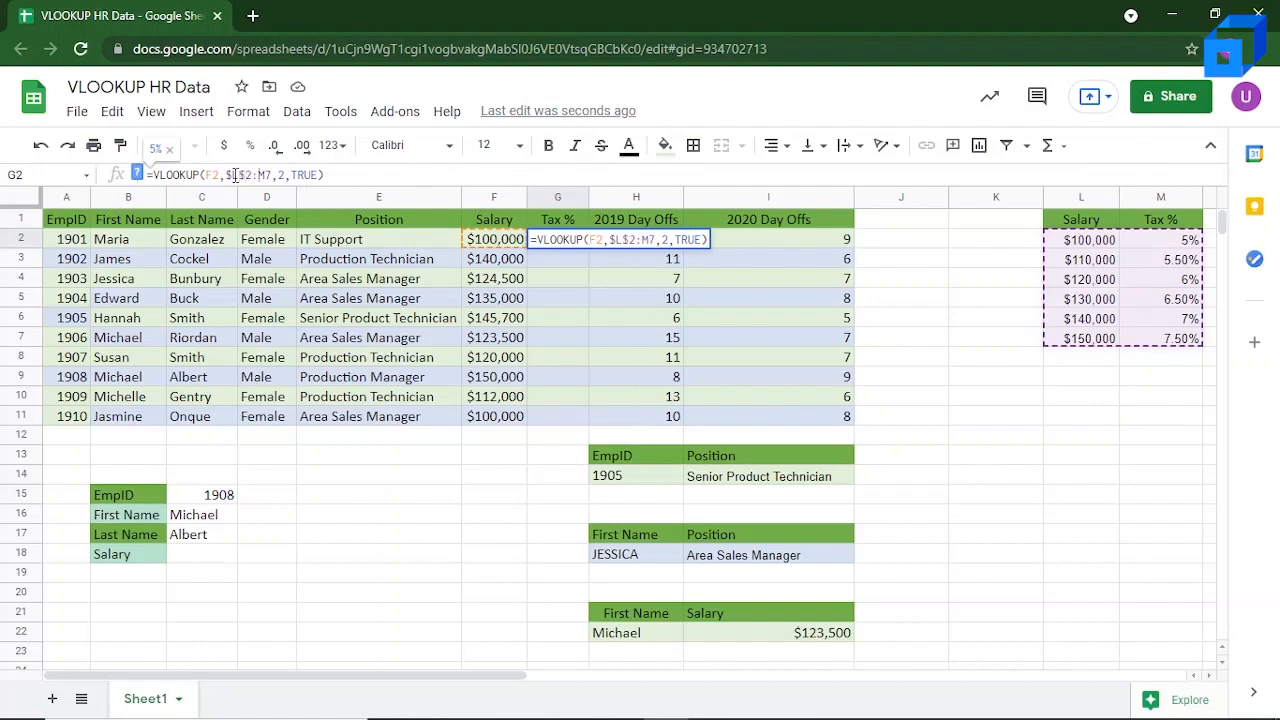
{"action": "type", "text": "$M"}
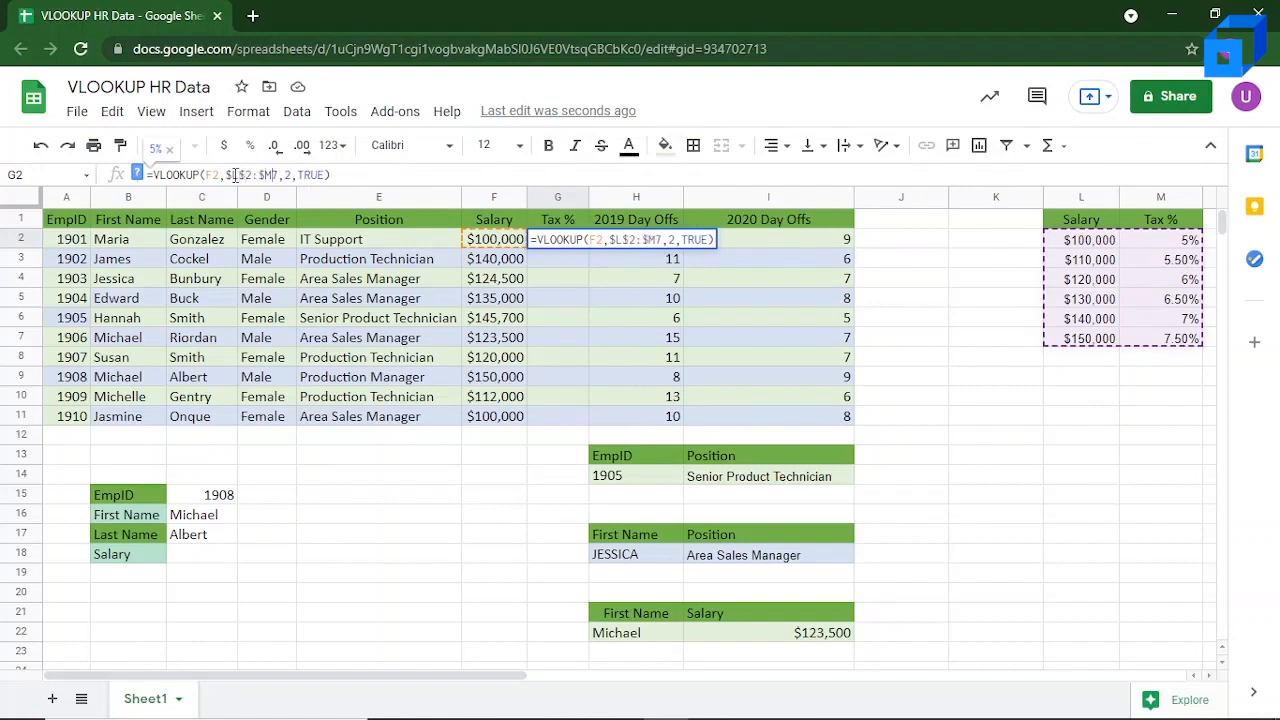
{"action": "type", "text": "$"}
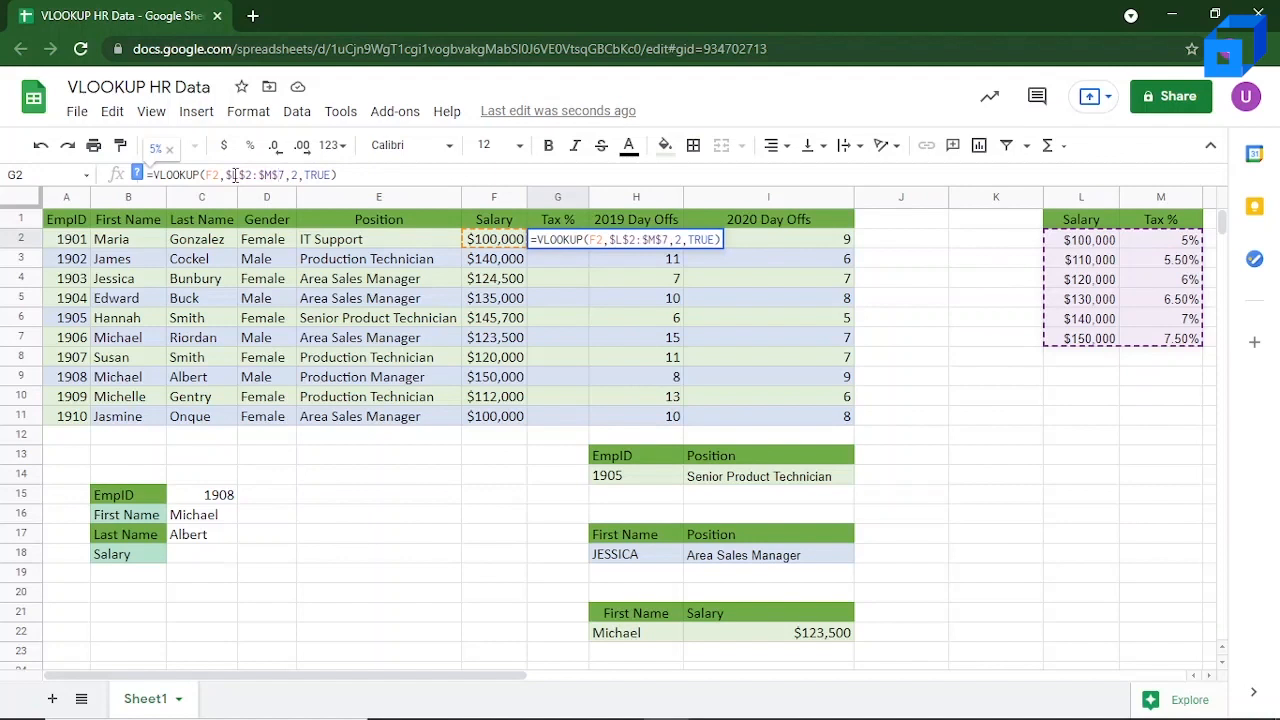
{"action": "key", "text": "Return"}
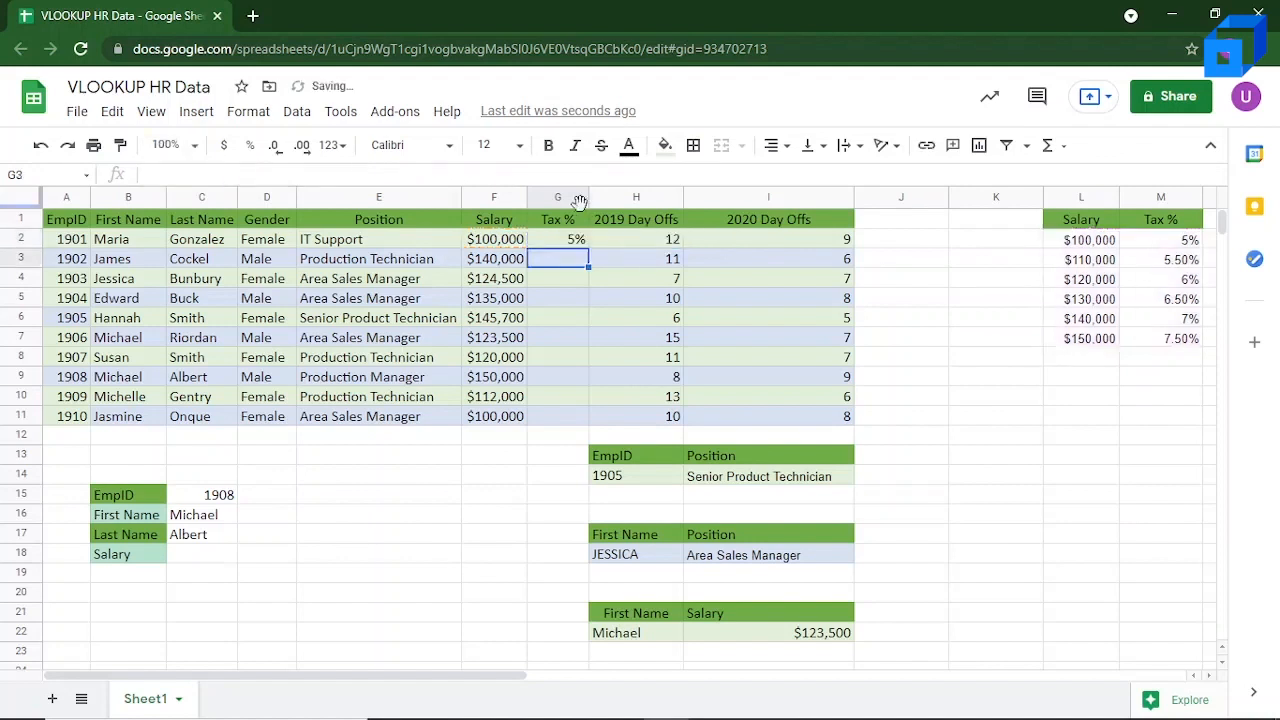
Step: Fill the G2 tax lookup down to G11 and check the copied formula in G4
{"action": "left_click", "coordinate": [563, 238]}
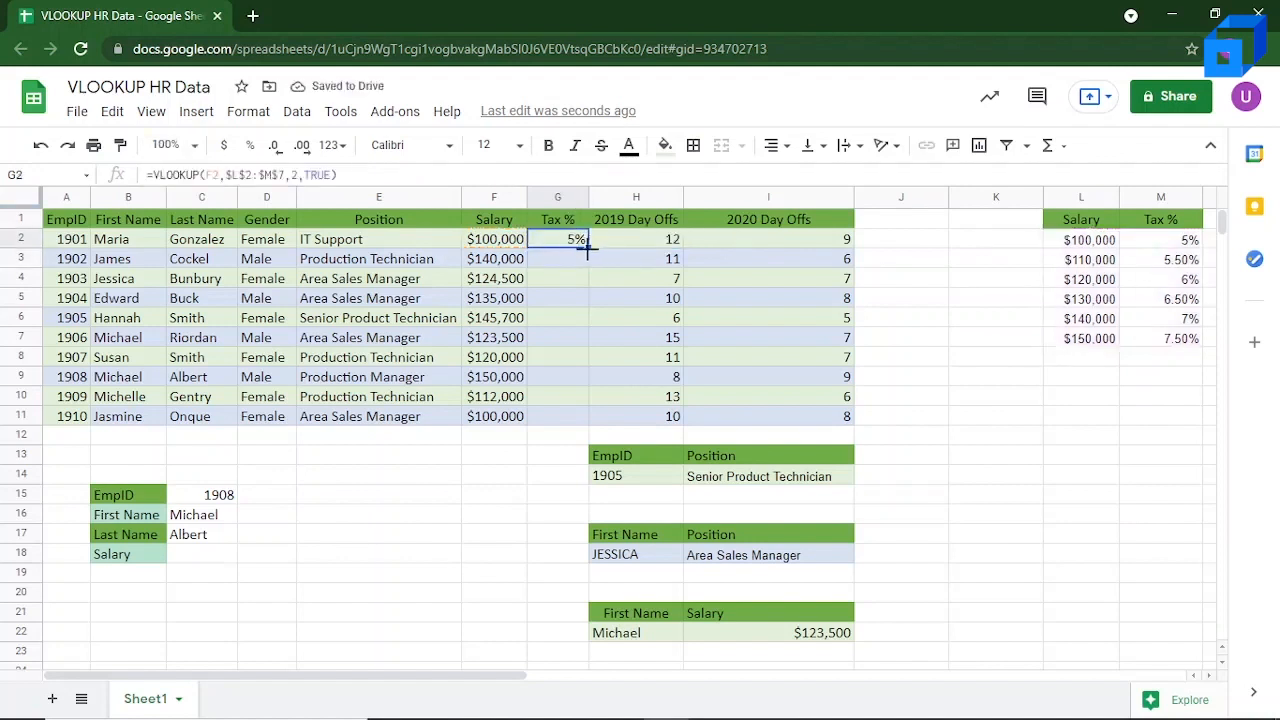
{"action": "double_click", "coordinate": [588, 245]}
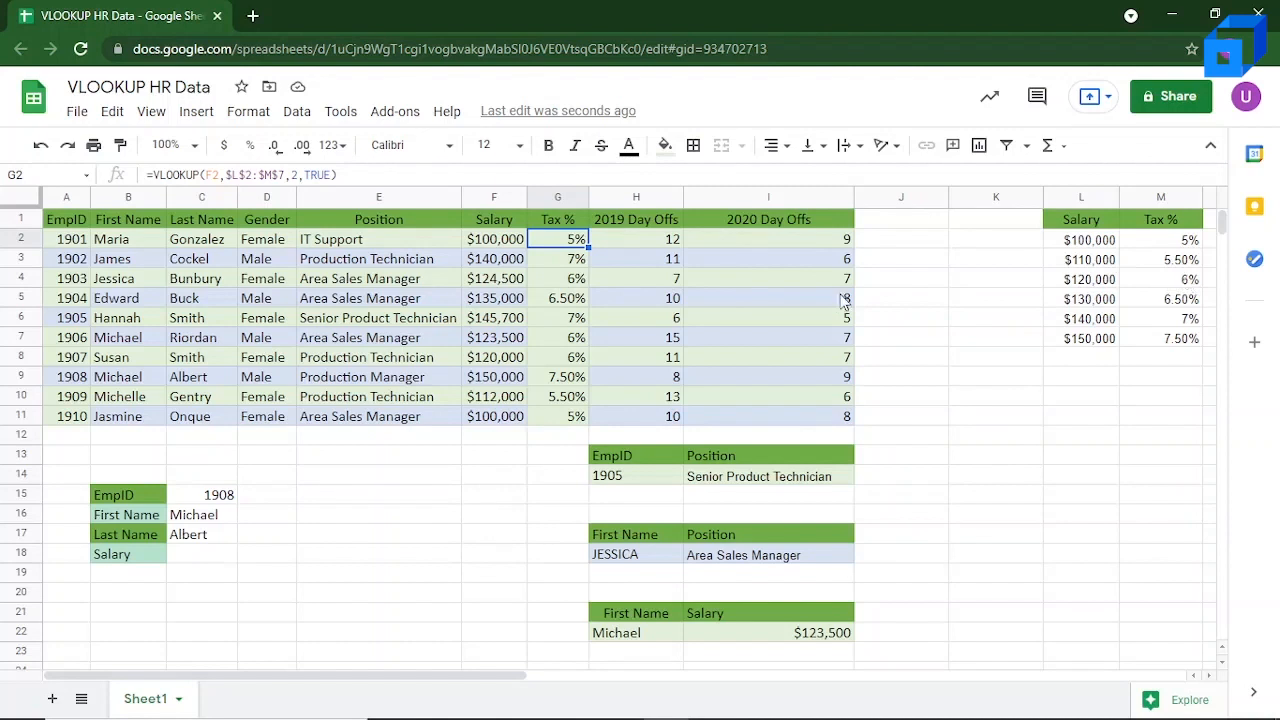
{"action": "left_click", "coordinate": [558, 284]}
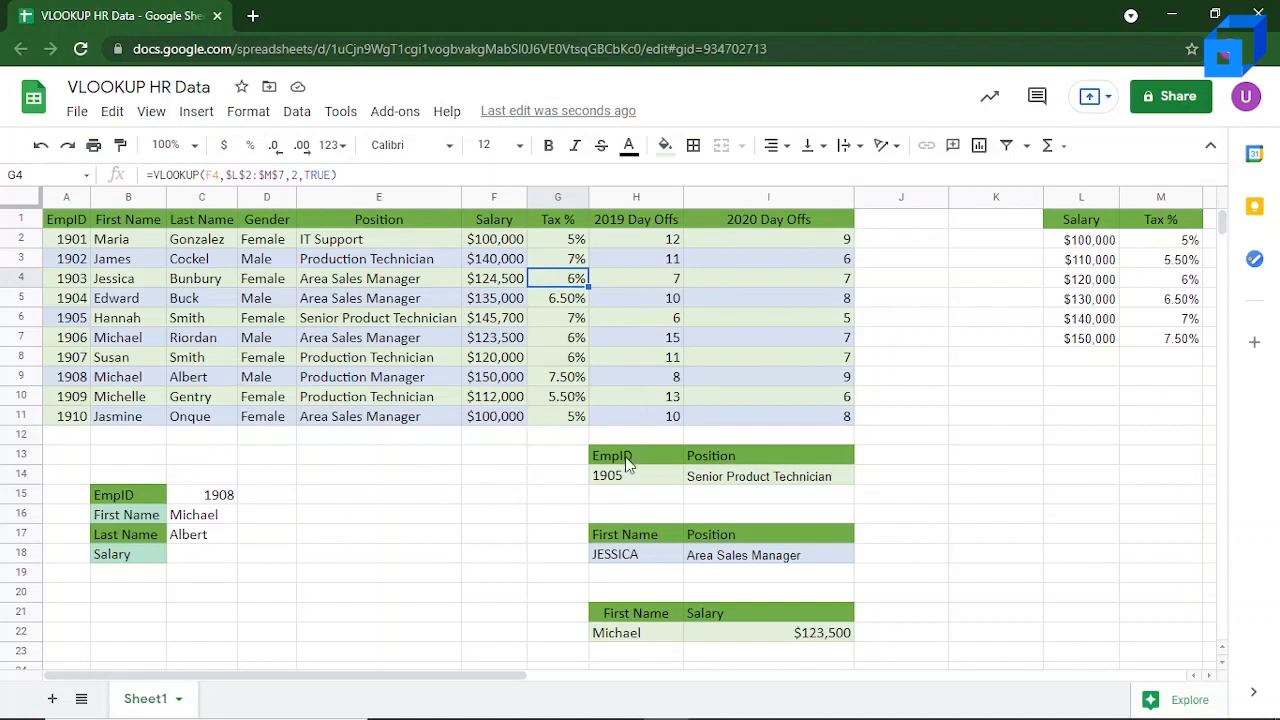
Step: Shorten the first name in lookup cell H18 to its first four letters
{"action": "scroll", "coordinate": [629, 503], "scroll_direction": "down", "scroll_amount": 1}
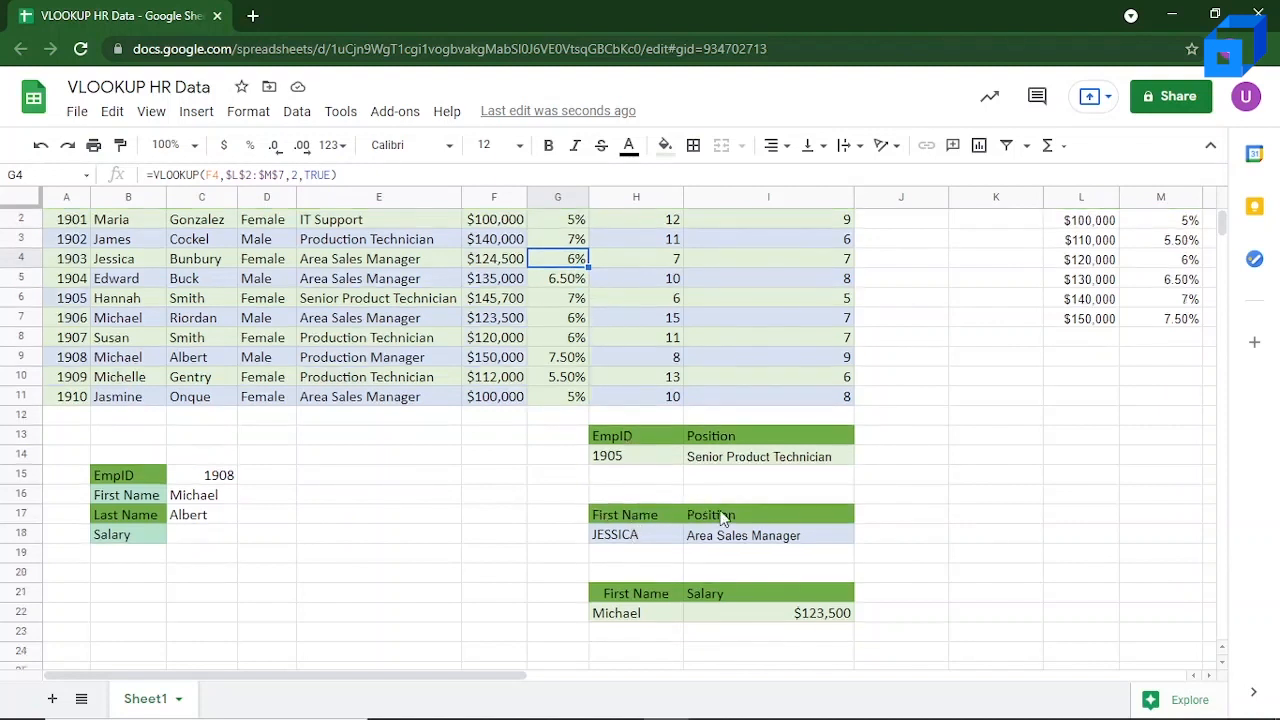
{"action": "left_click", "coordinate": [653, 541]}
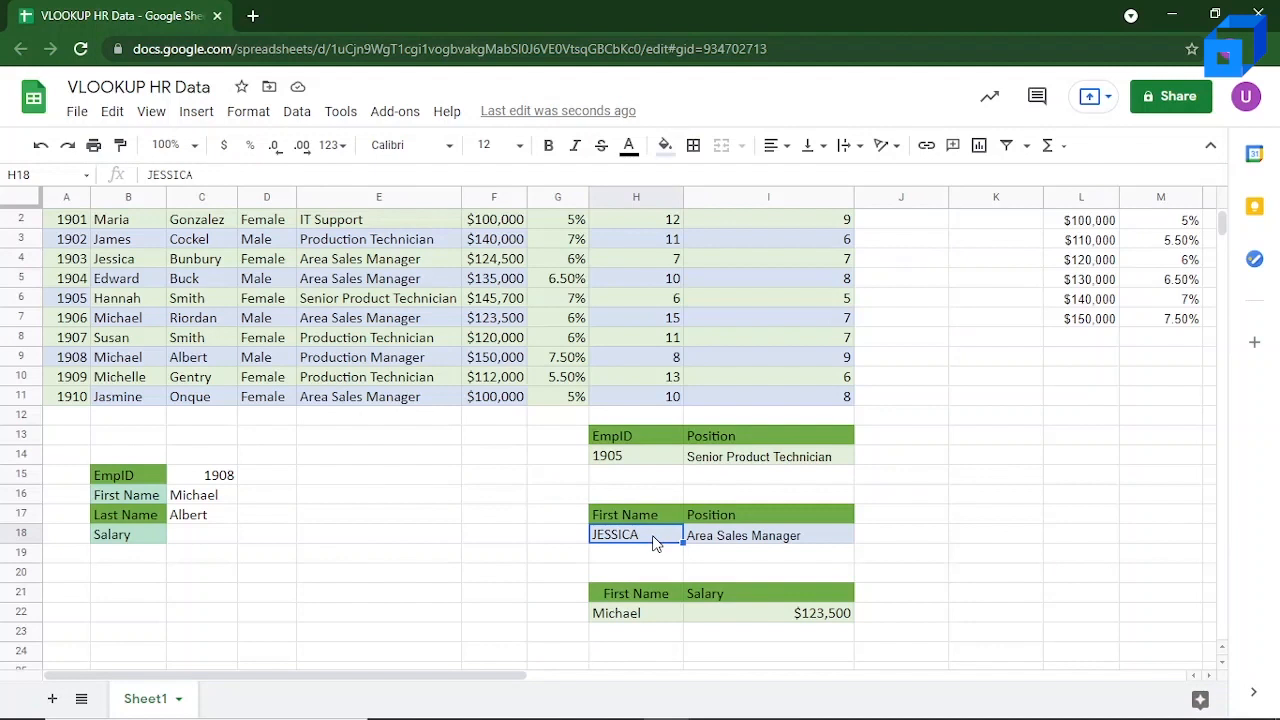
{"action": "scroll", "coordinate": [655, 541], "scroll_direction": "up", "scroll_amount": 1}
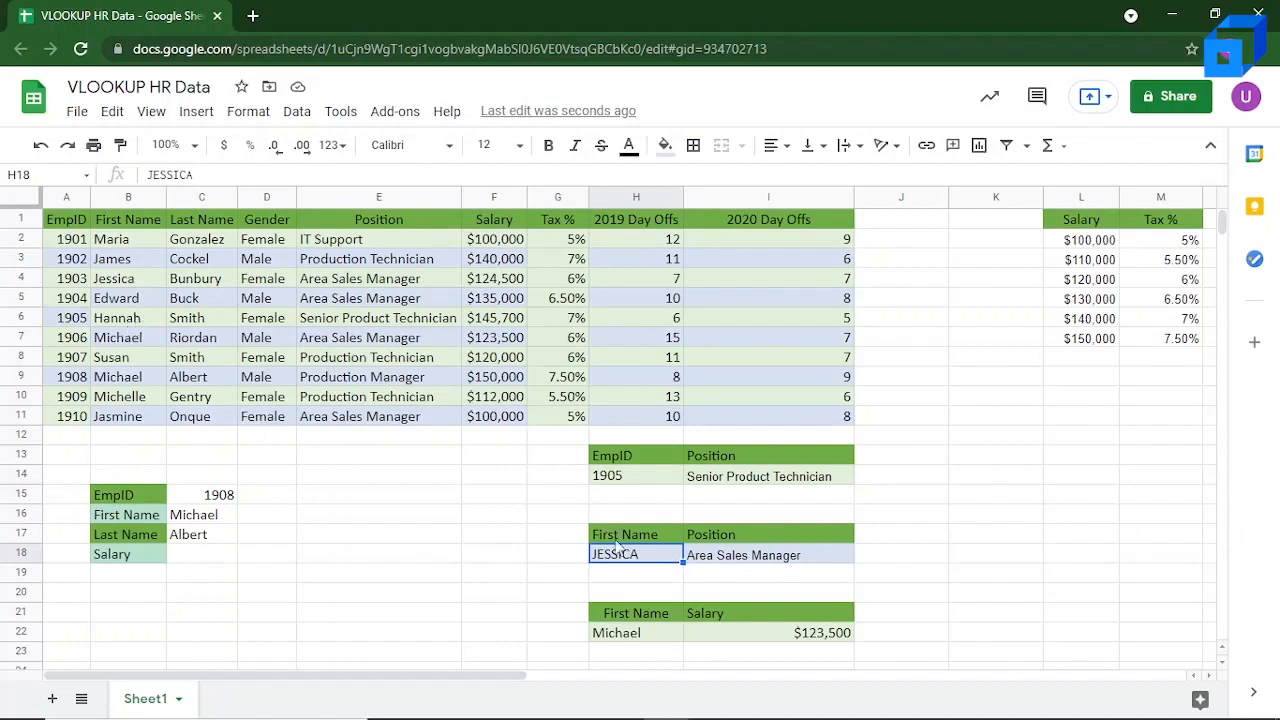
{"action": "double_click", "coordinate": [660, 557]}
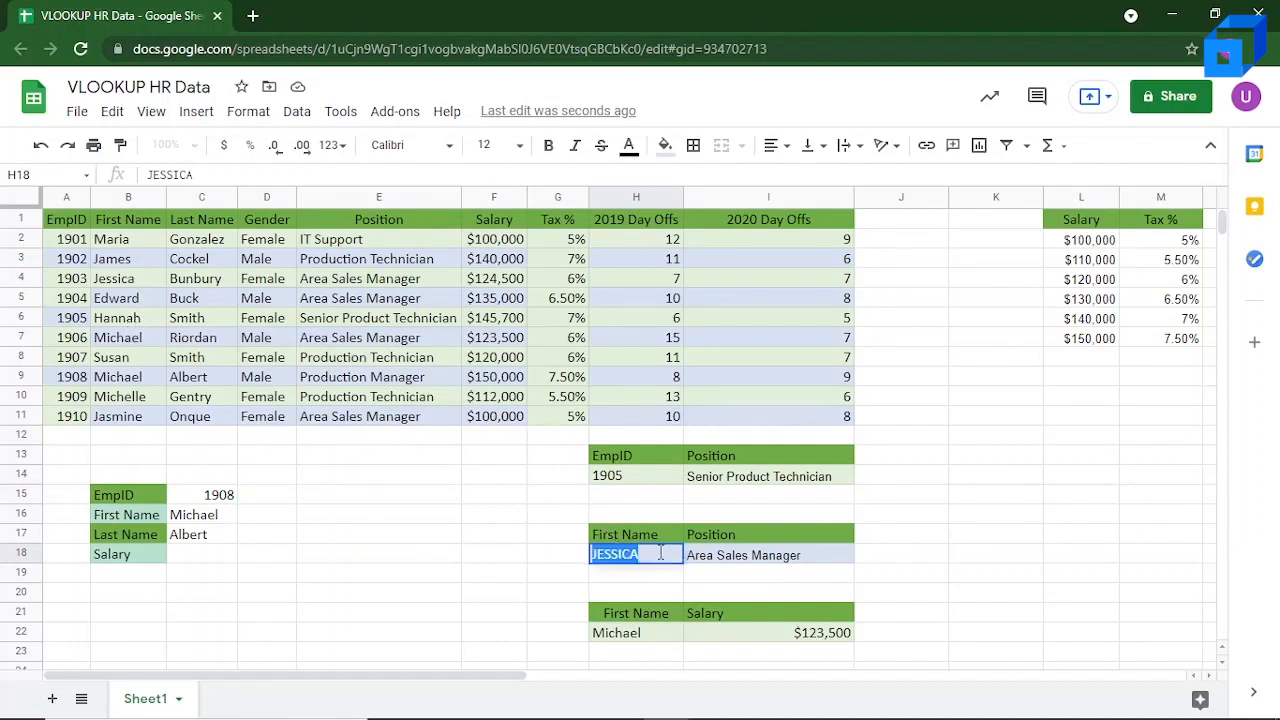
{"action": "key", "text": "Right"}
{"action": "key", "text": "BackSpace"}
{"action": "key", "text": "BackSpace"}
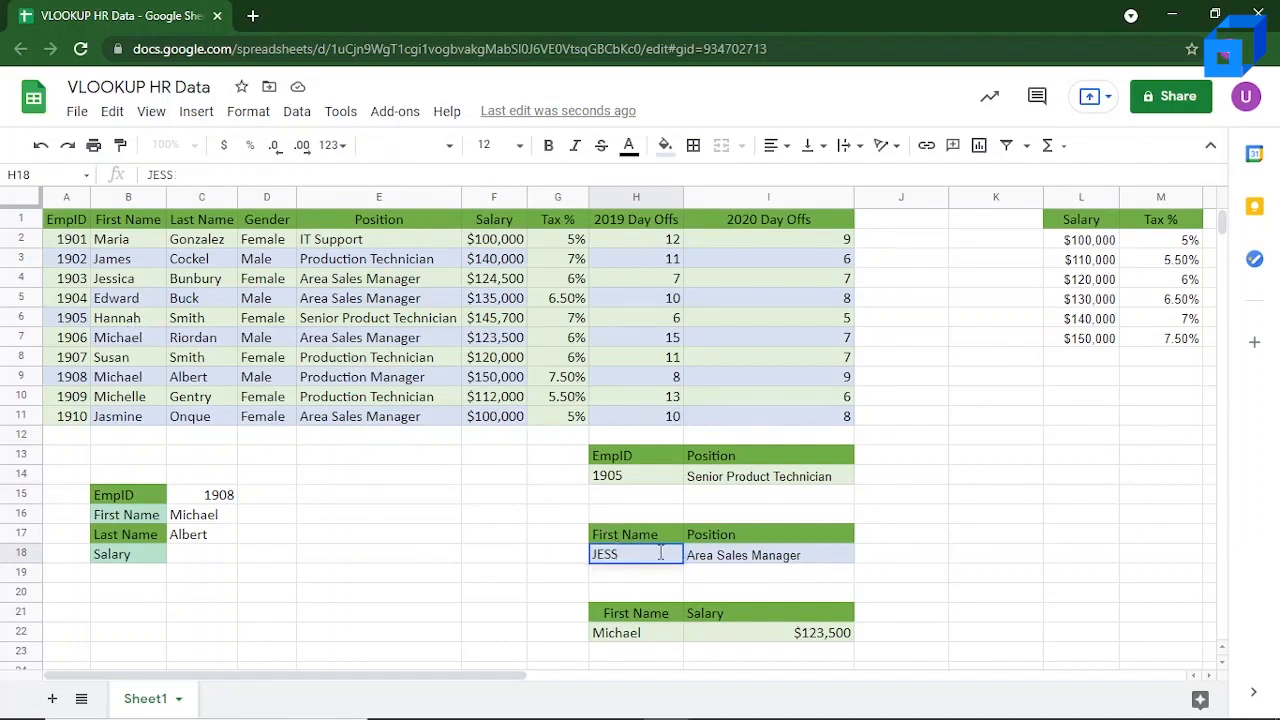
{"action": "key", "text": "Return"}
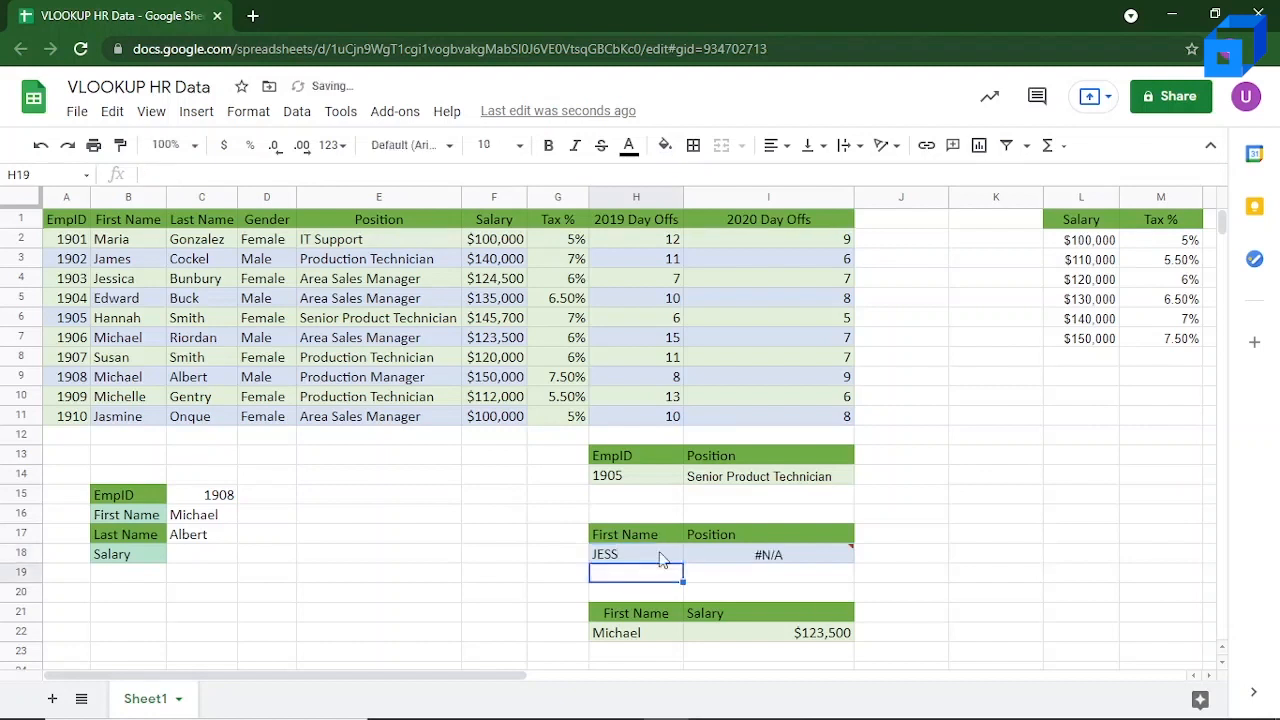
Step: Append a trailing wildcard to the search key in the I18 position lookup, making it H18 & "*"
{"action": "left_click", "coordinate": [757, 558]}
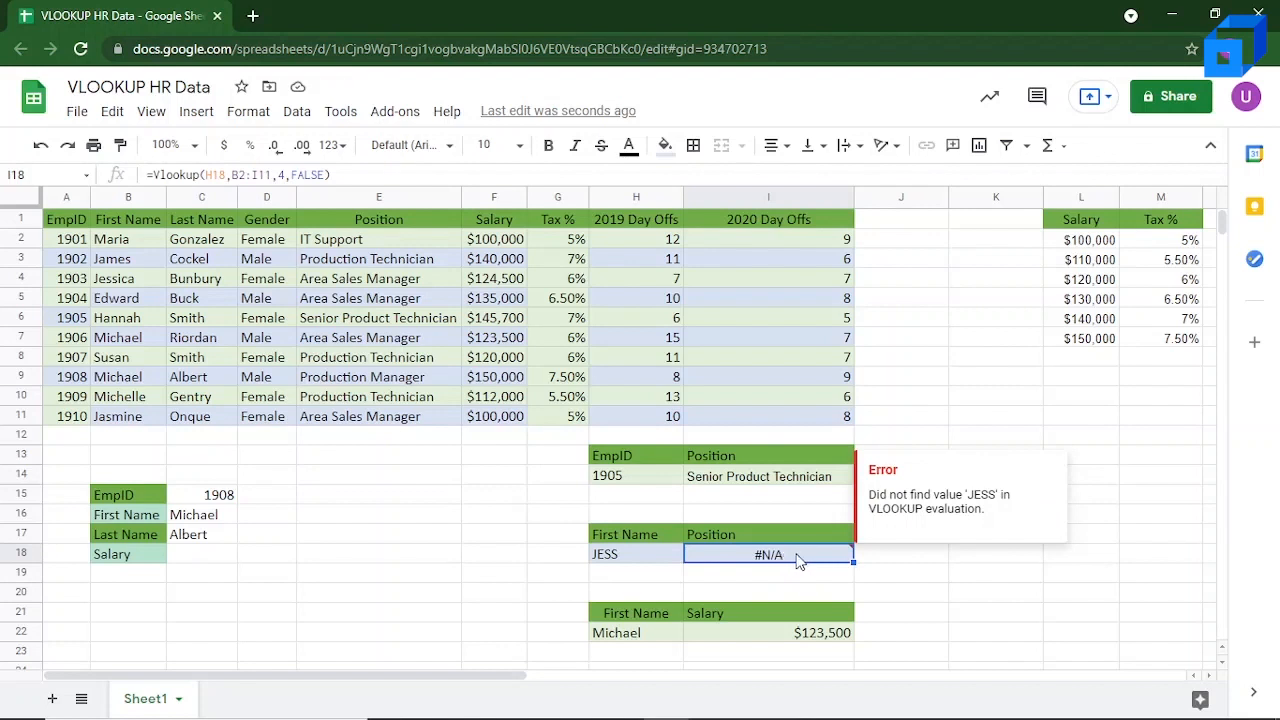
{"action": "left_click", "coordinate": [228, 176]}
{"action": "type", "text": "& "}
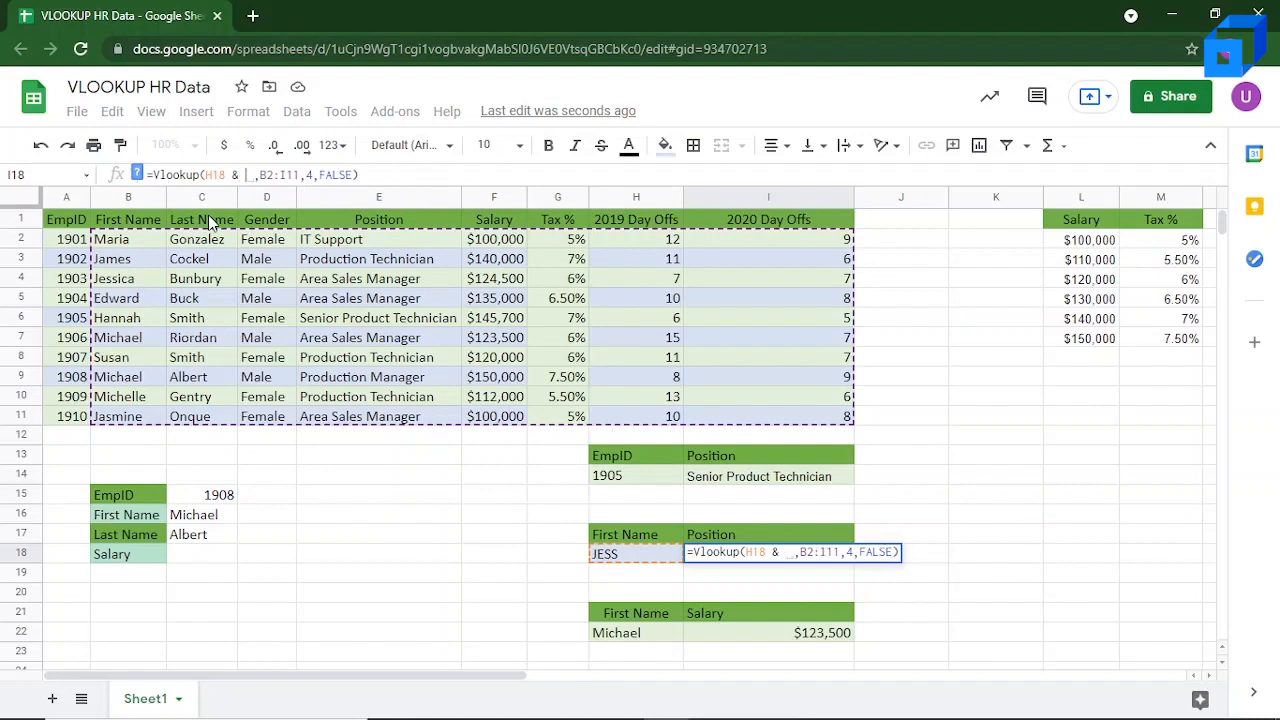
{"action": "type", "text": " \""}
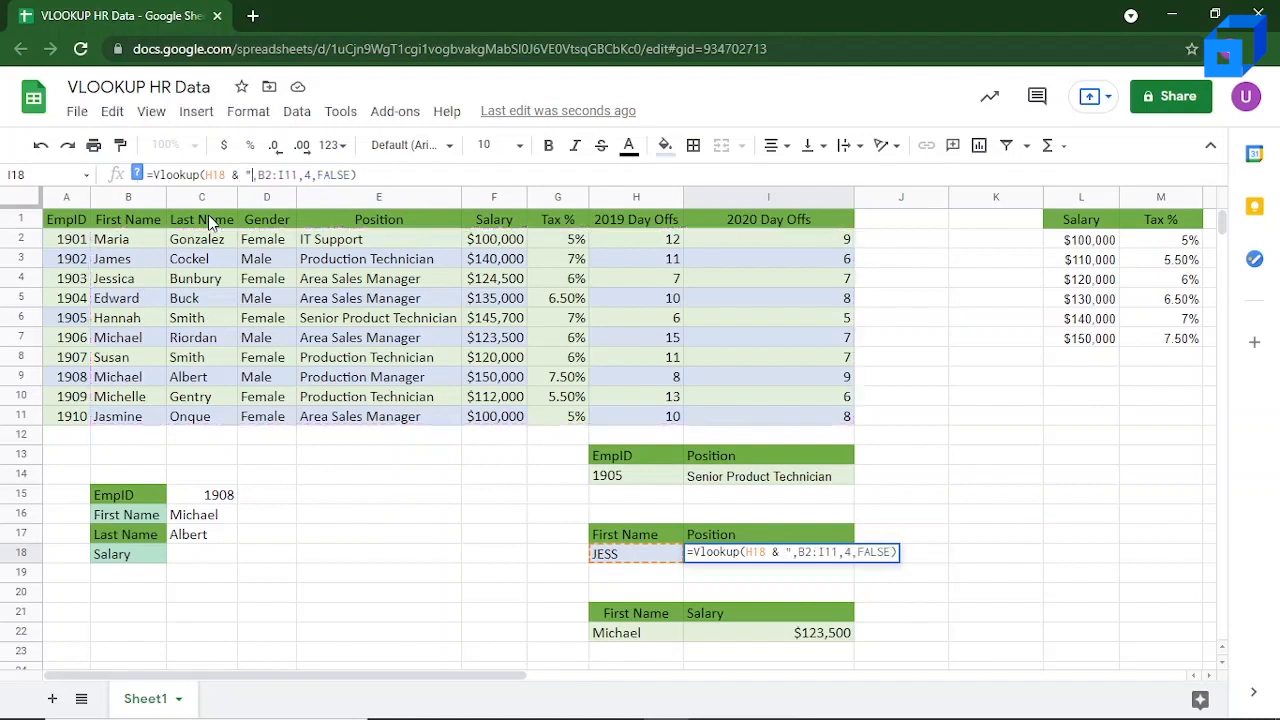
{"action": "type", "text": "*"}
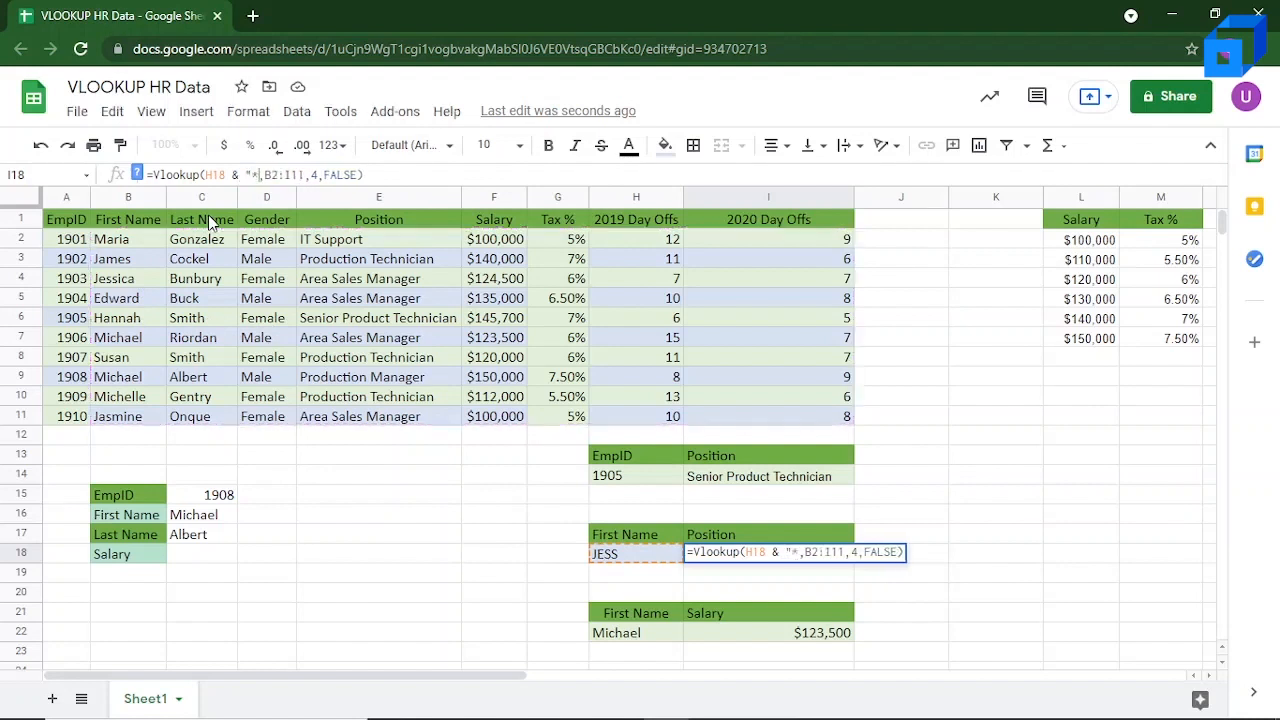
{"action": "type", "text": "\""}
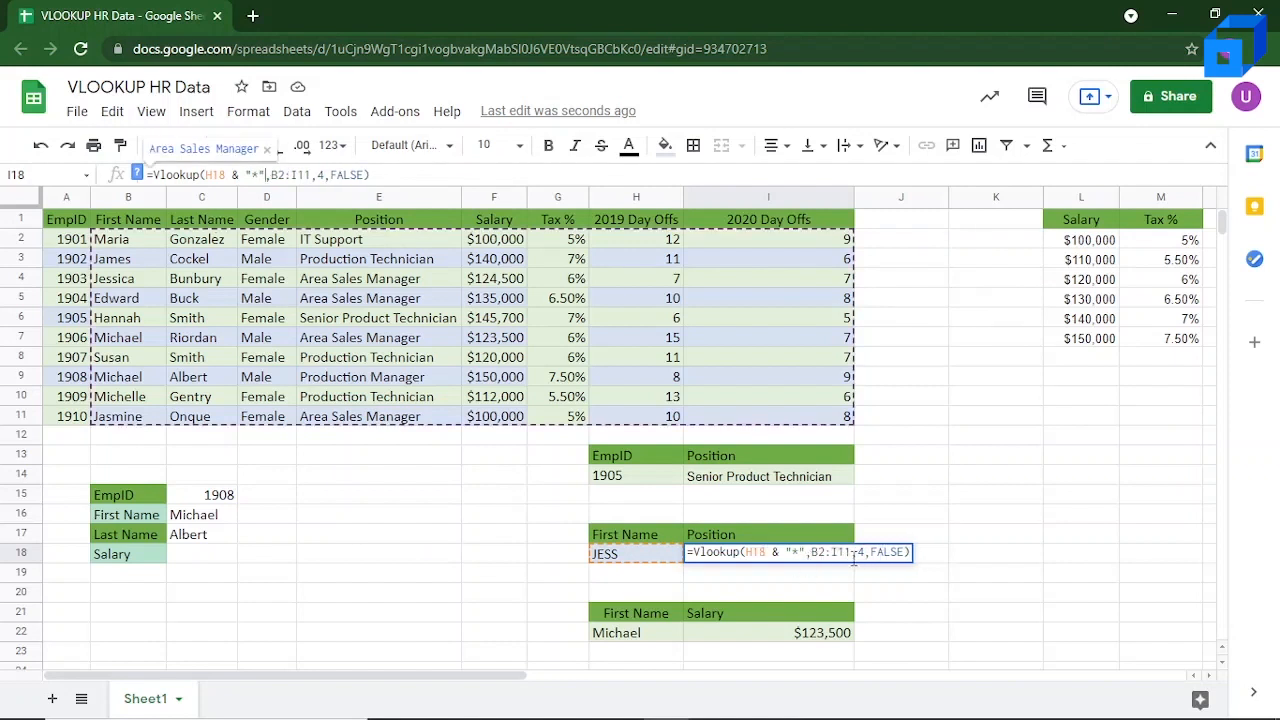
{"action": "key", "text": "Return"}
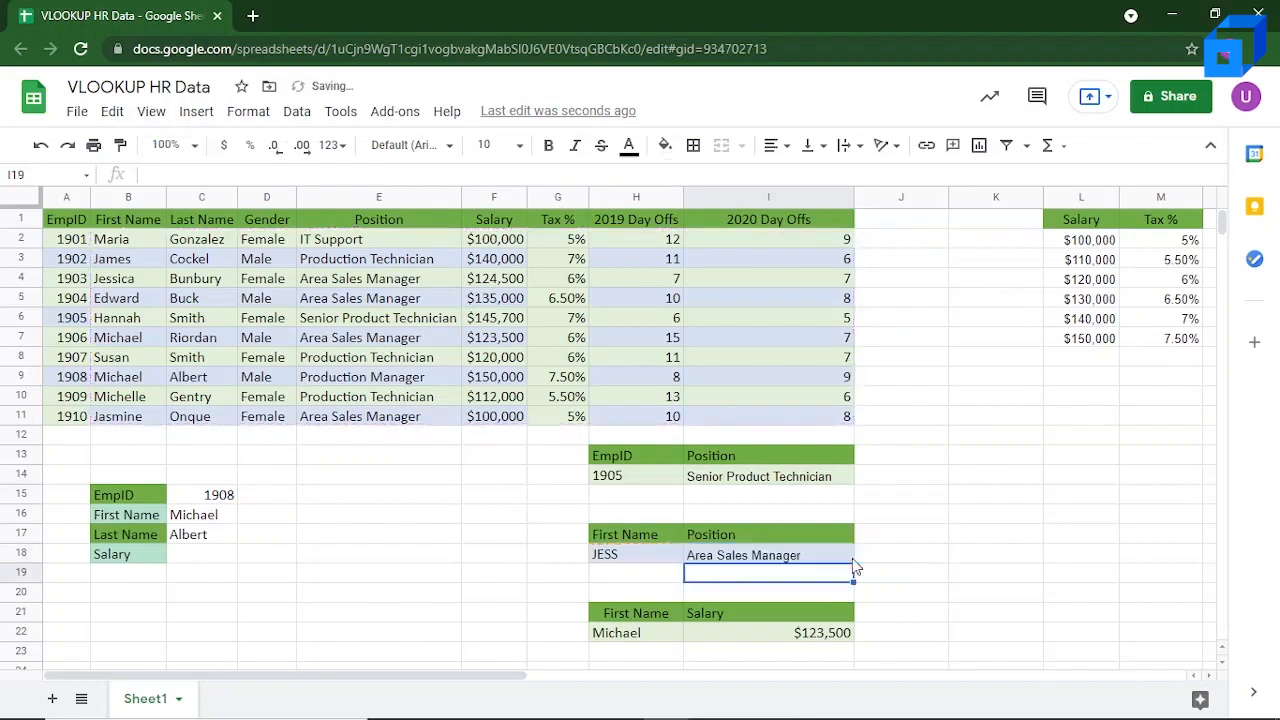
{"action": "left_click", "coordinate": [785, 562]}
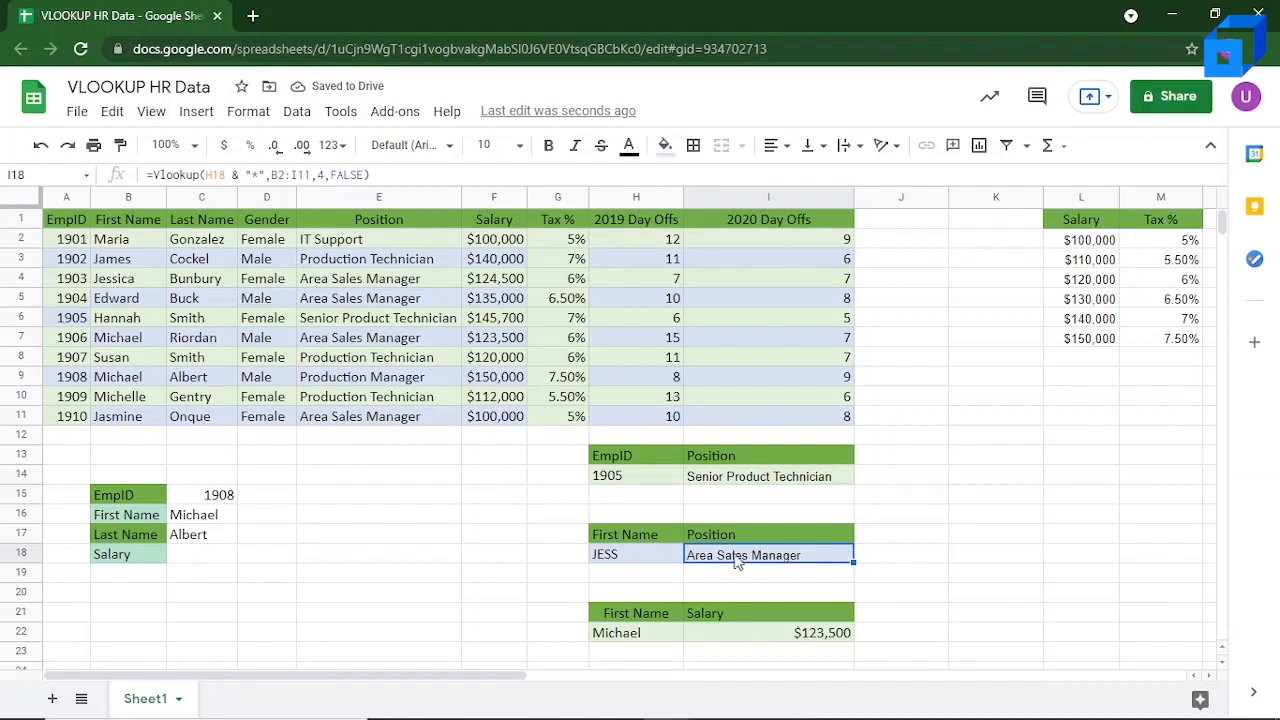
Step: Replace the partial name in H18 with the last three letters of the first name, ICA
{"action": "left_click", "coordinate": [655, 550]}
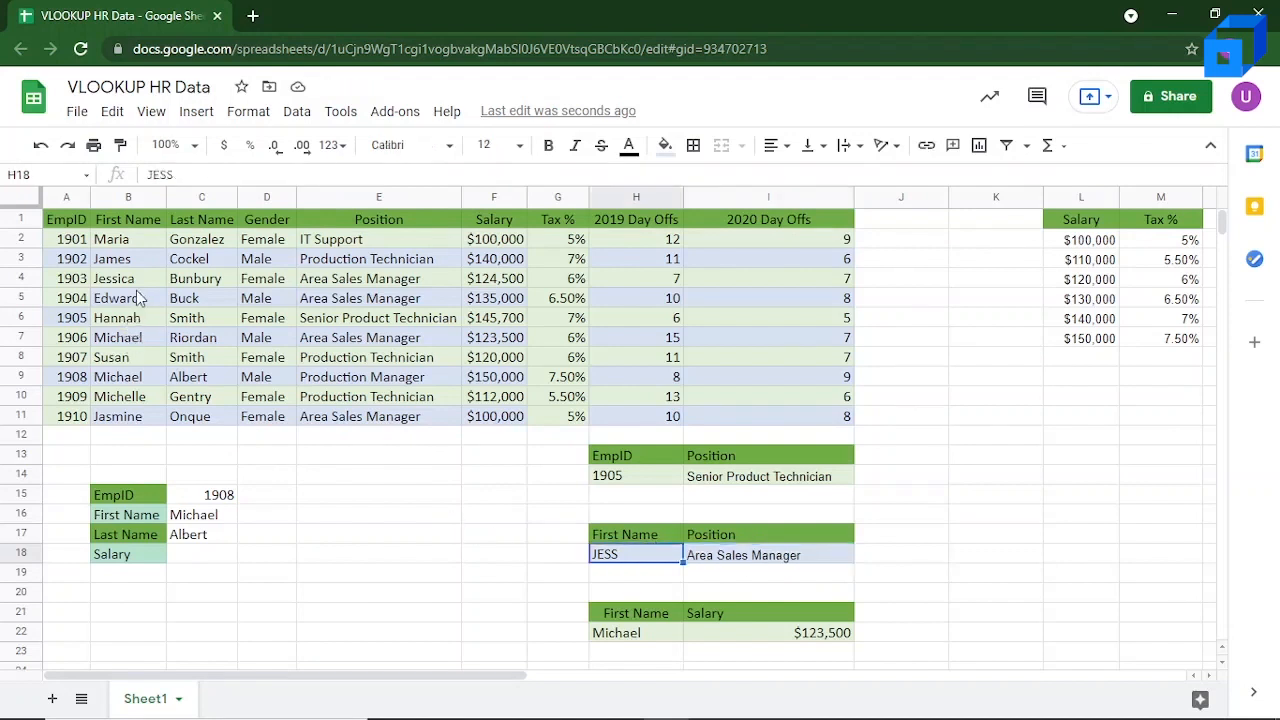
{"action": "double_click", "coordinate": [636, 556]}
{"action": "key", "text": "BackSpace"}
{"action": "key", "text": "BackSpace"}
{"action": "key", "text": "BackSpace"}
{"action": "key", "text": "BackSpace"}
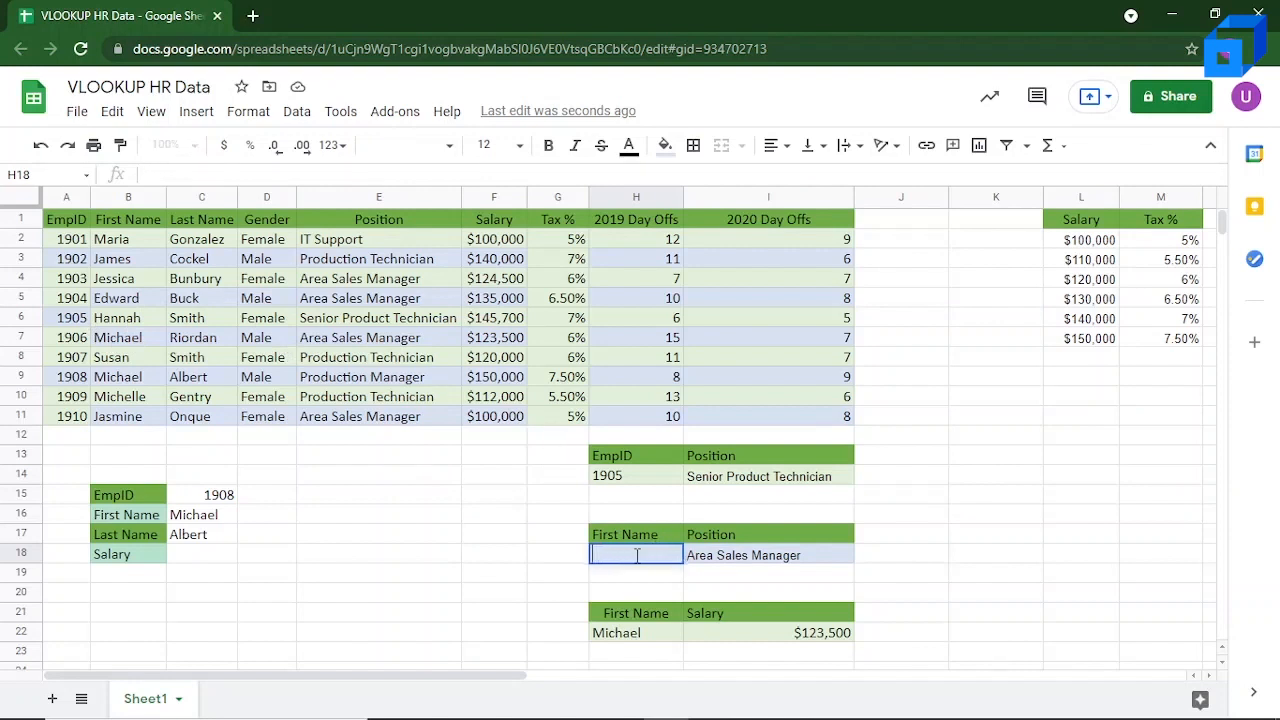
{"action": "type", "text": "ICA"}
Step: Replace the trailing wildcard in the I18 position lookup with a leading one, making the search key "*" & H18
{"action": "left_click", "coordinate": [768, 558]}
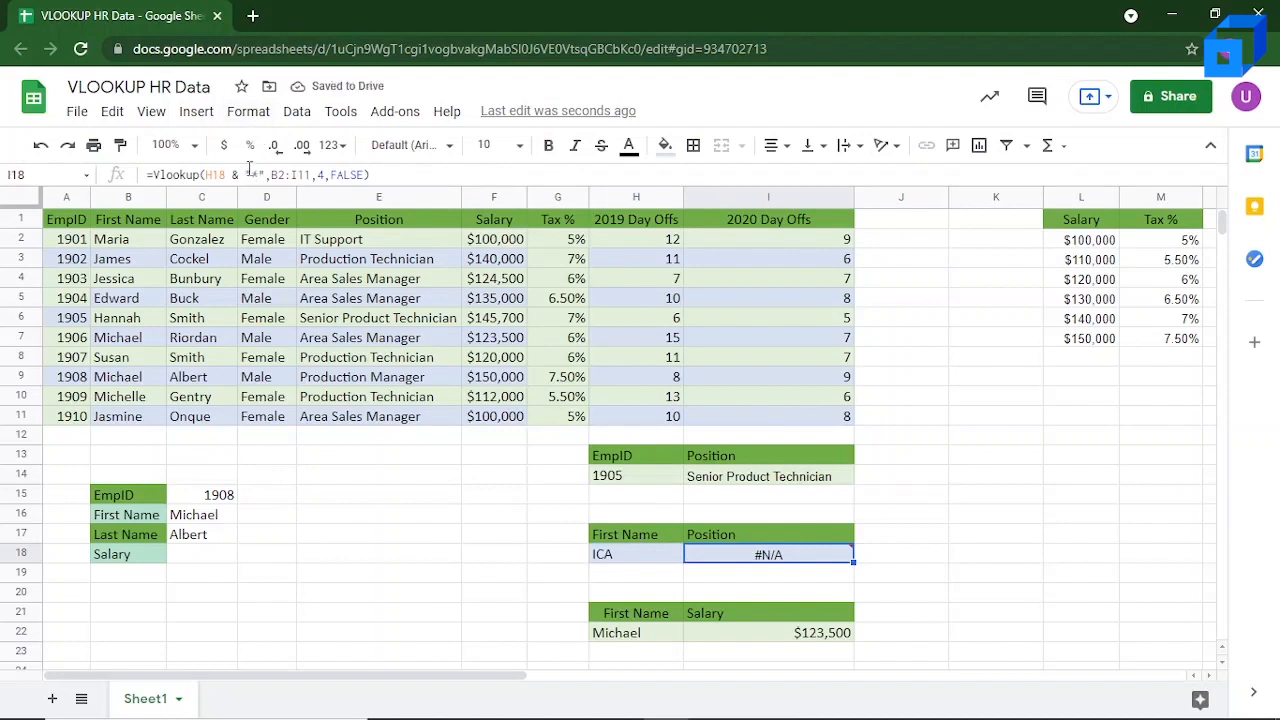
{"action": "left_click", "coordinate": [245, 175]}
{"action": "left_click_drag", "start_coordinate": [245, 175], "coordinate": [264, 175]}
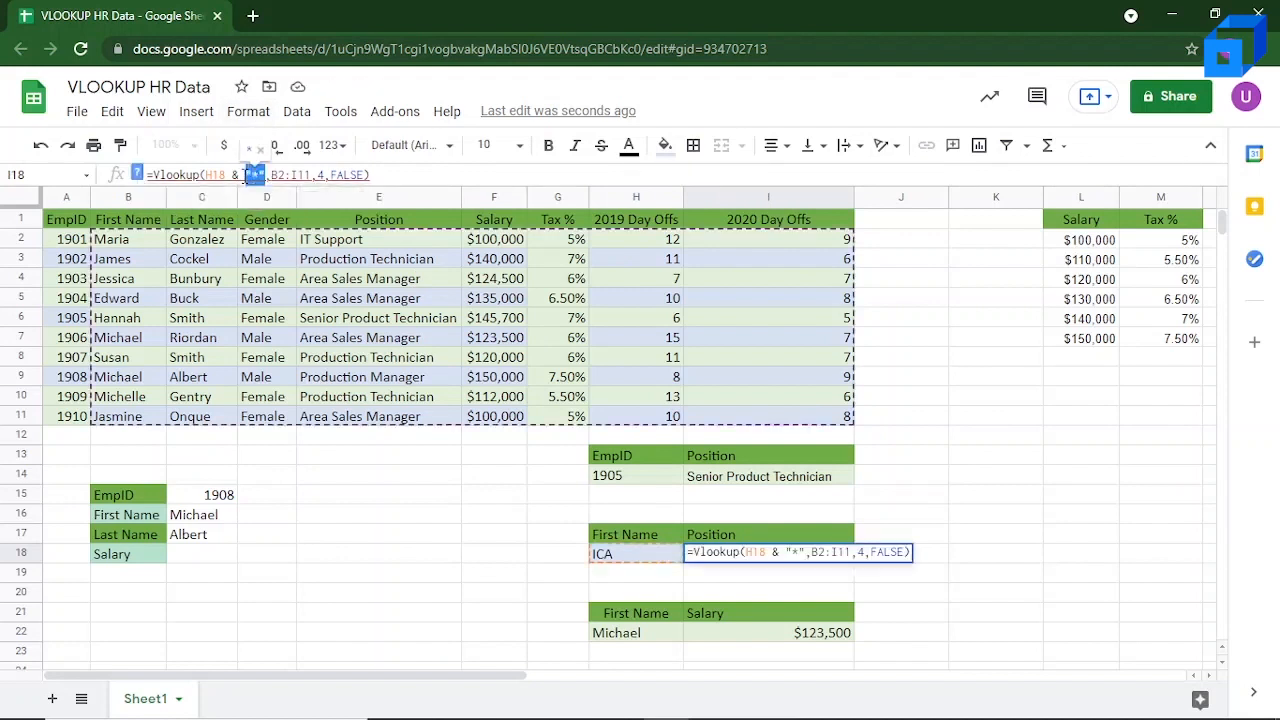
{"action": "key", "text": "BackSpace"}
{"action": "key", "text": "BackSpace"}
{"action": "key", "text": "BackSpace"}
{"action": "key", "text": "BackSpace"}
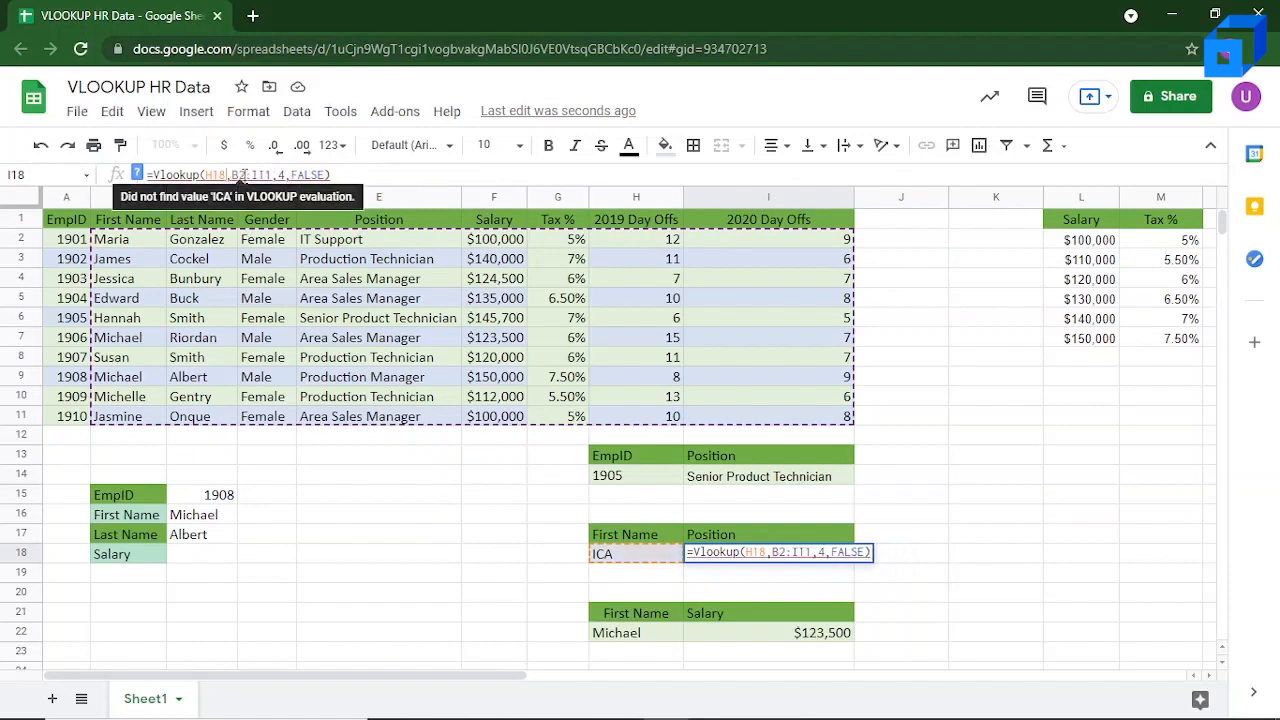
{"action": "type", "text": "\""}
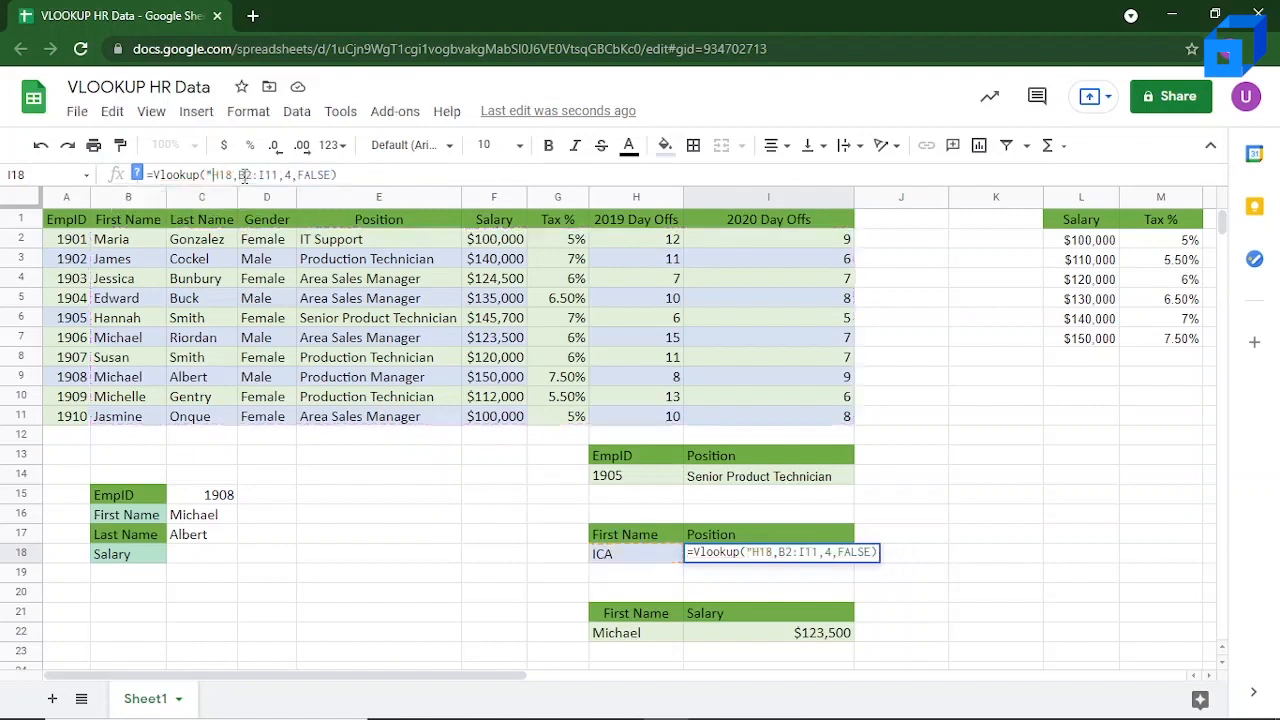
{"action": "type", "text": "*"}
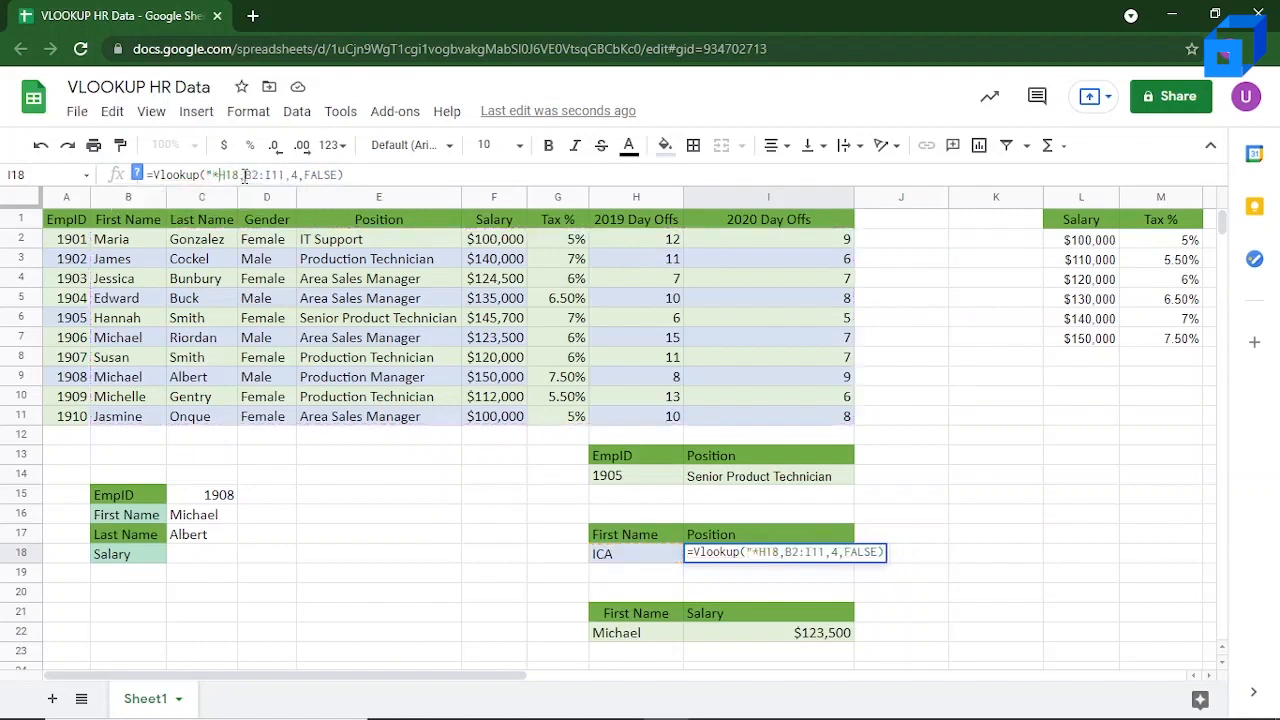
{"action": "type", "text": "\" "}
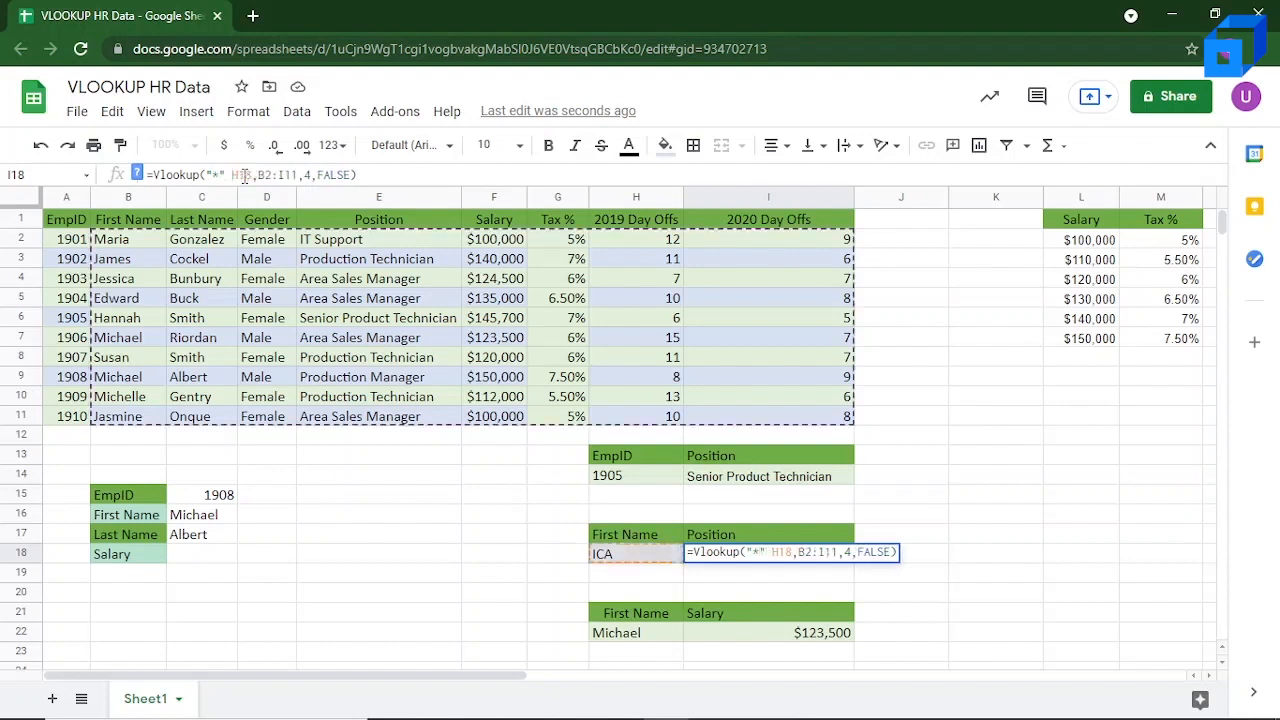
{"action": "type", "text": "&"}
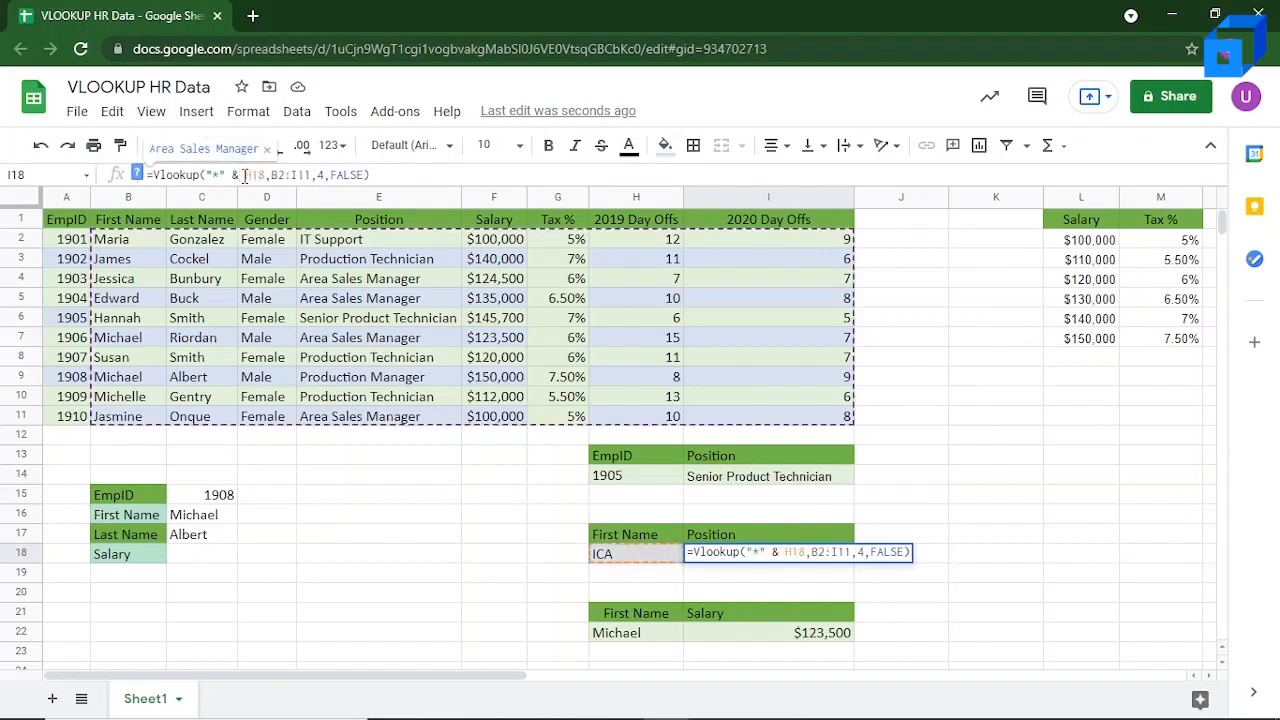
{"action": "key", "text": "Return"}
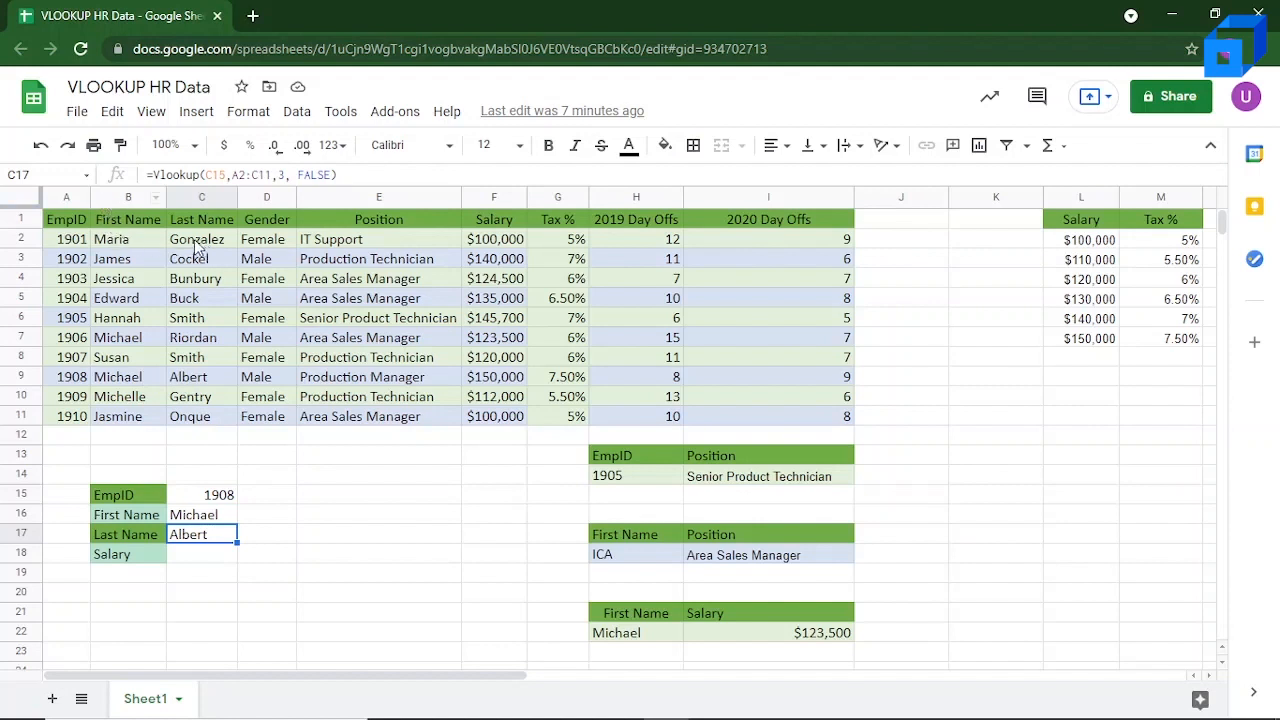
Step: Insert one blank column before the First Name column B
{"action": "left_click", "coordinate": [109, 198]}
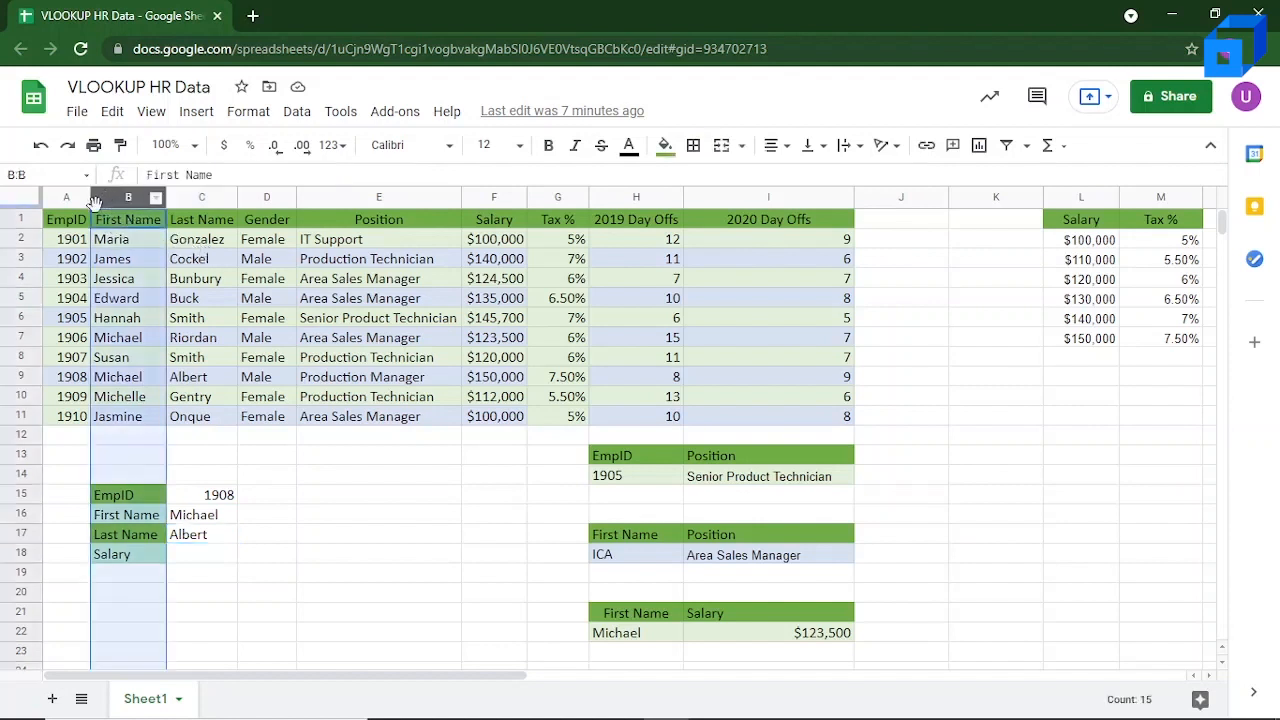
{"action": "right_click", "coordinate": [97, 203]}
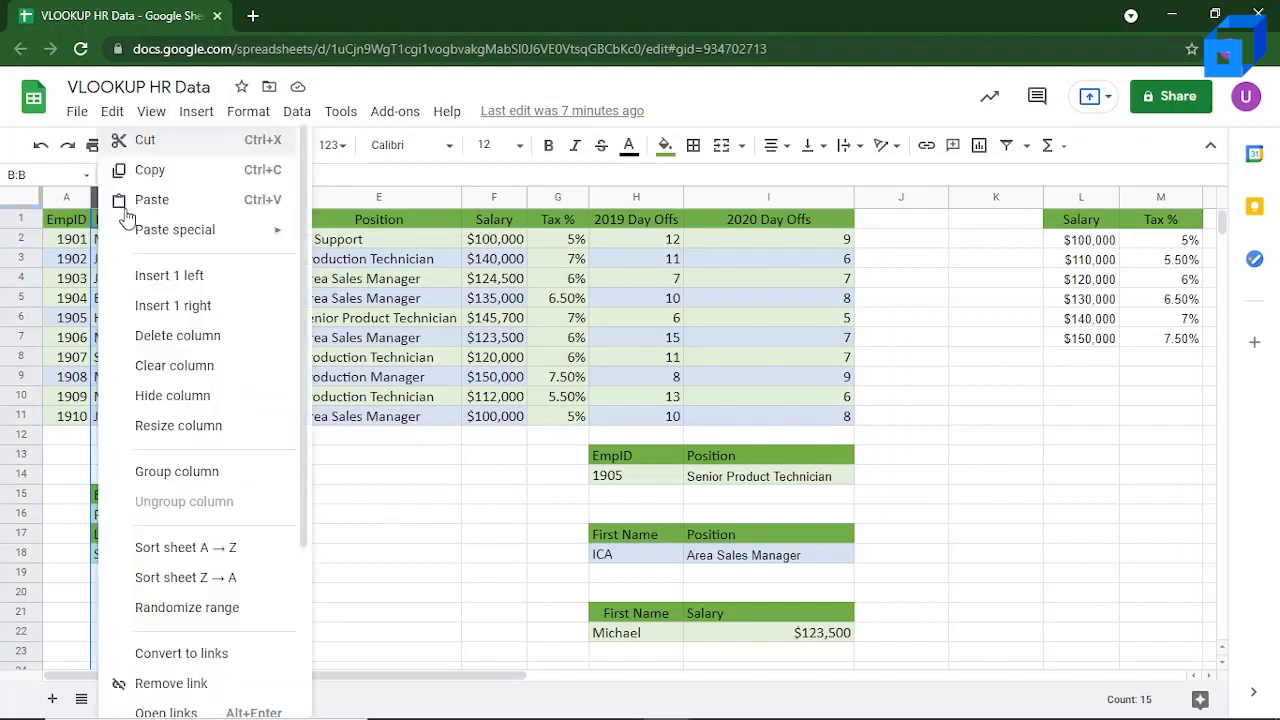
{"action": "left_click", "coordinate": [203, 290]}
Step: Delete the empty shaded cells B15:B18 beside the EmpID lookup block, shifting the cells below up
{"action": "left_click", "coordinate": [136, 477]}
{"action": "left_click", "coordinate": [136, 497]}
{"action": "key", "text": "shift+Down"}
{"action": "key", "text": "shift+Down"}
{"action": "key", "text": "shift+Down"}
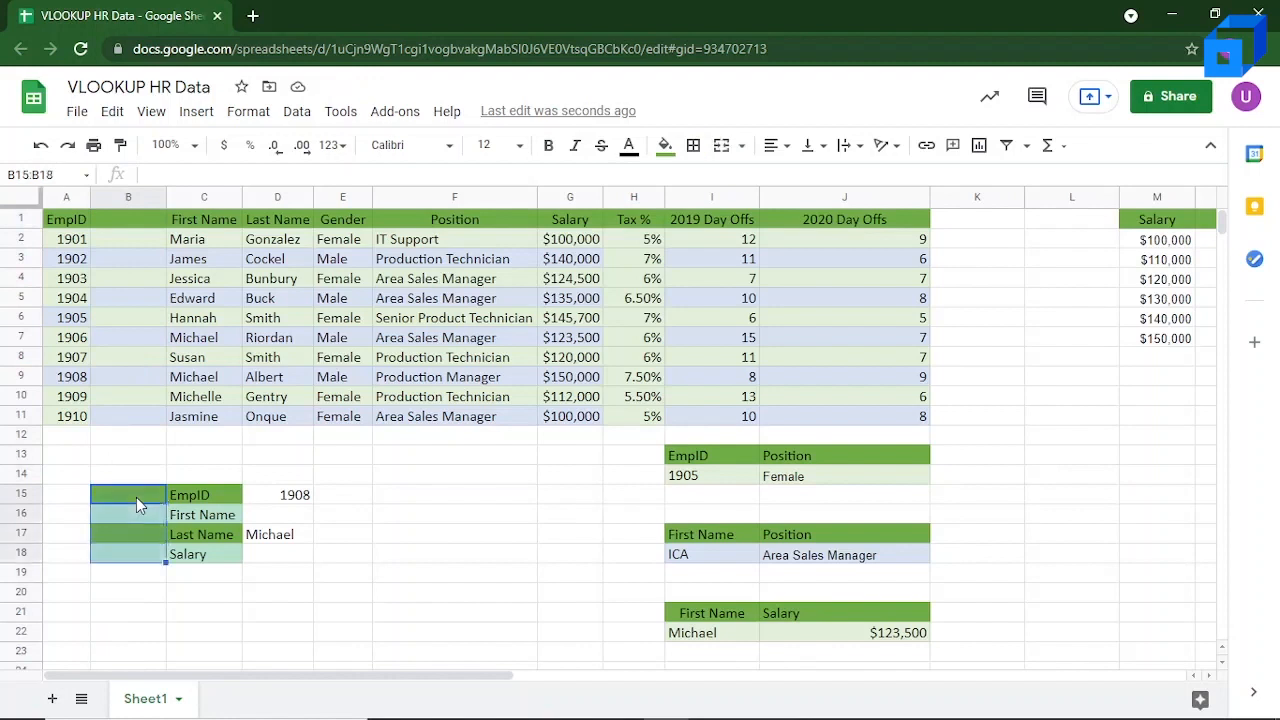
{"action": "right_click", "coordinate": [136, 497]}
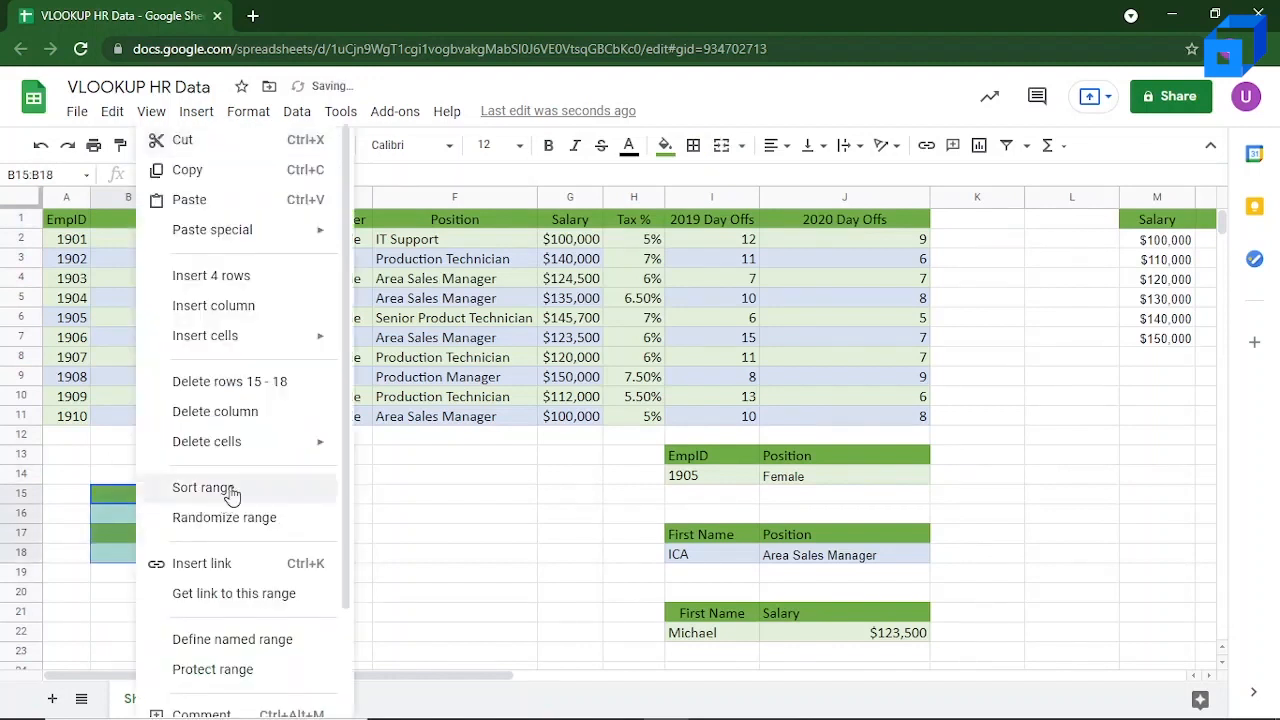
{"action": "mouse_move", "coordinate": [250, 441]}
{"action": "left_click", "coordinate": [368, 480]}
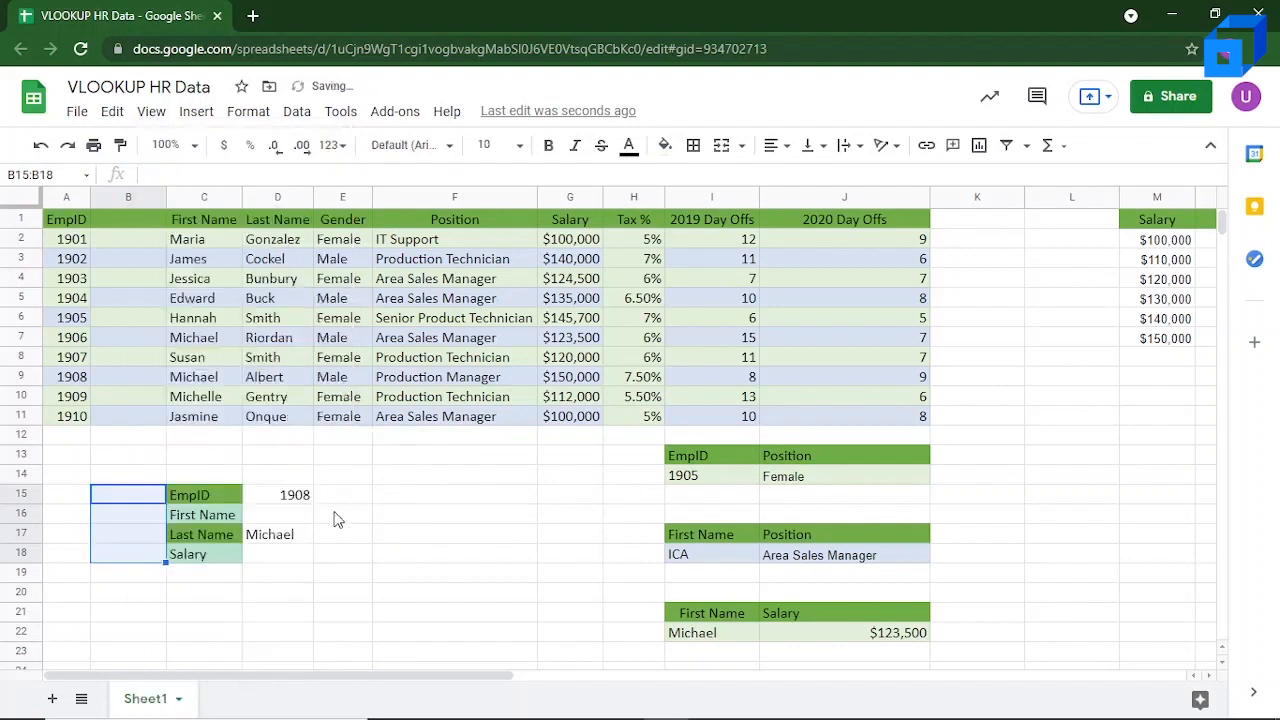
{"action": "left_click", "coordinate": [268, 576]}
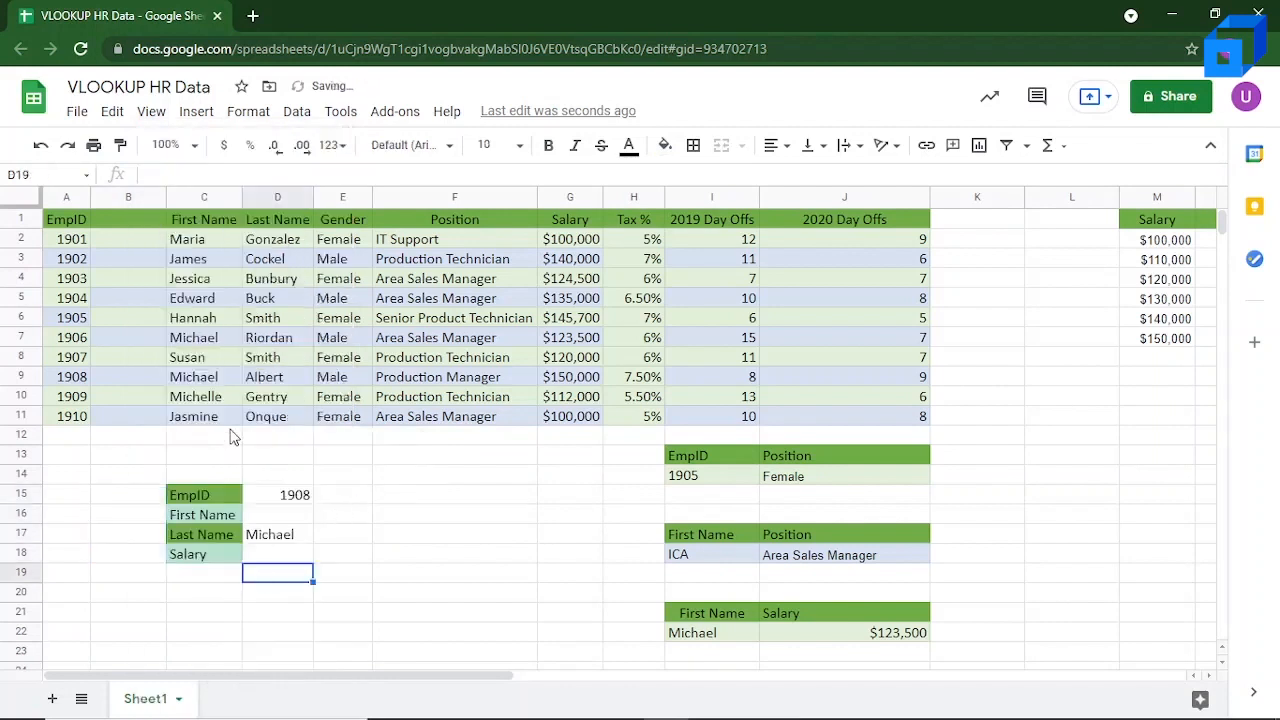
Step: Title the blank column HelperColumn in B1 and fit column B's width to the heading
{"action": "left_click", "coordinate": [133, 241]}
{"action": "left_click", "coordinate": [131, 216]}
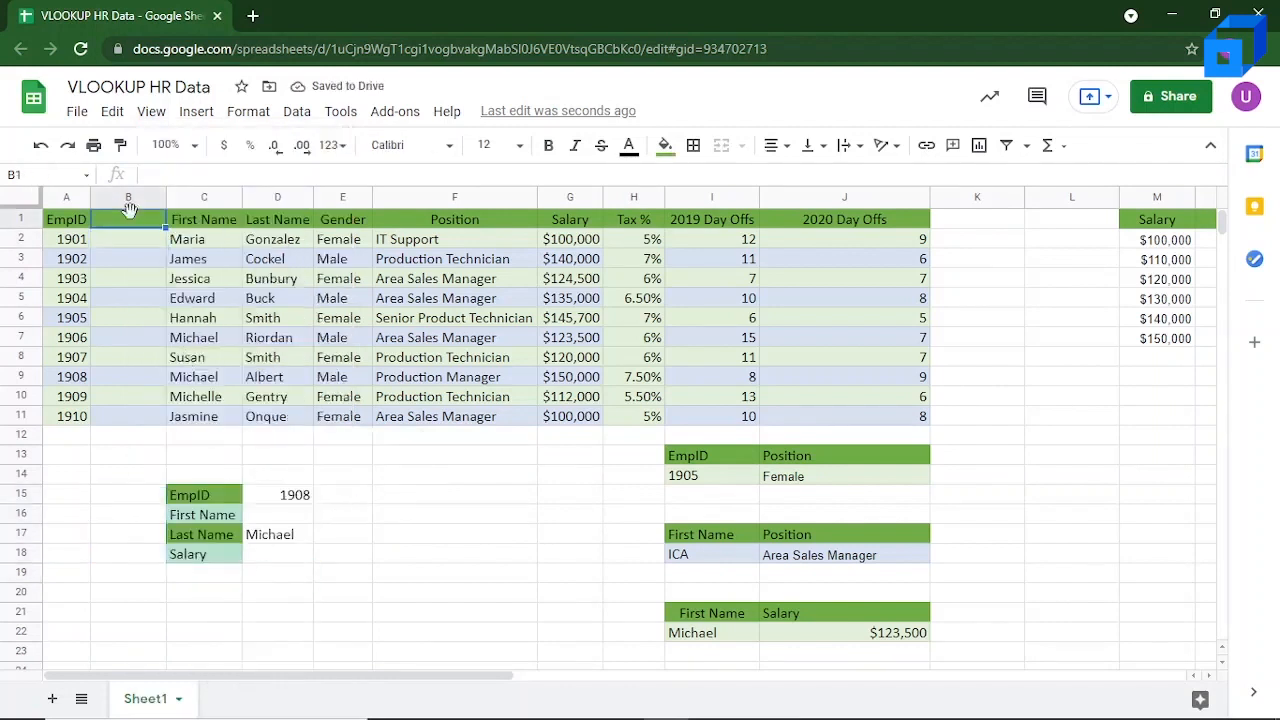
{"action": "type", "text": "HelperColumn"}
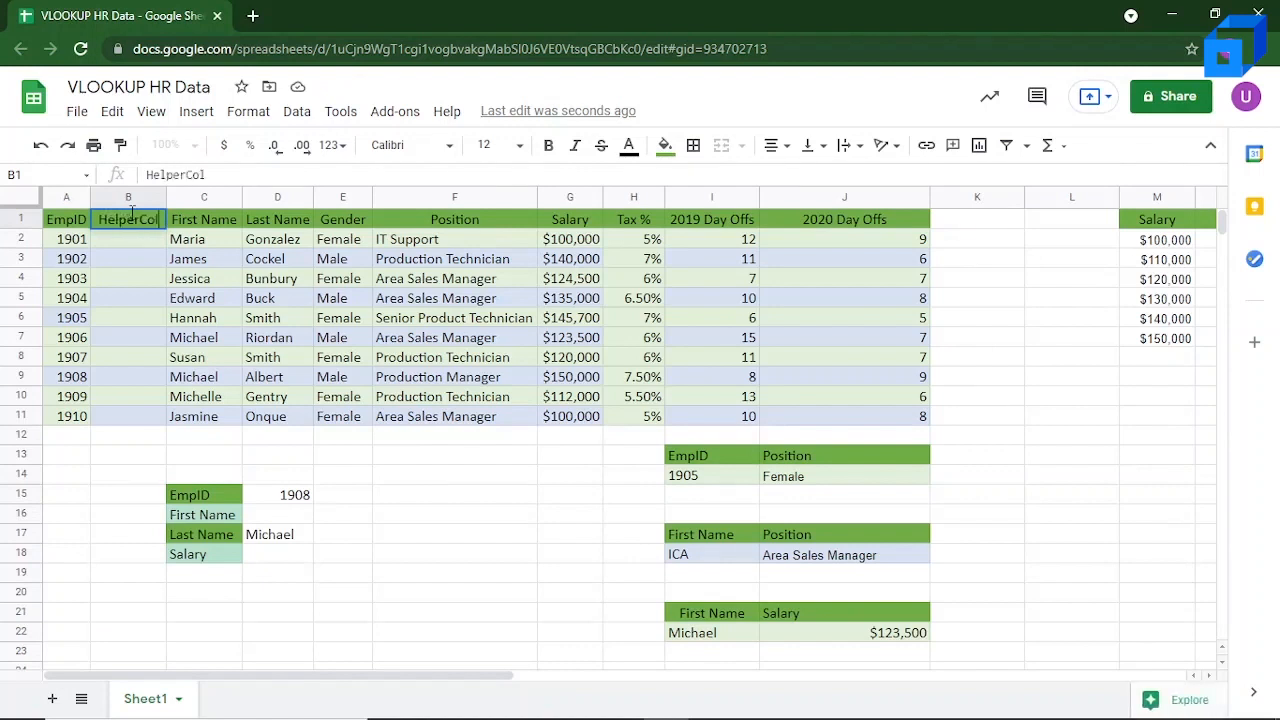
{"action": "key", "text": "Return"}
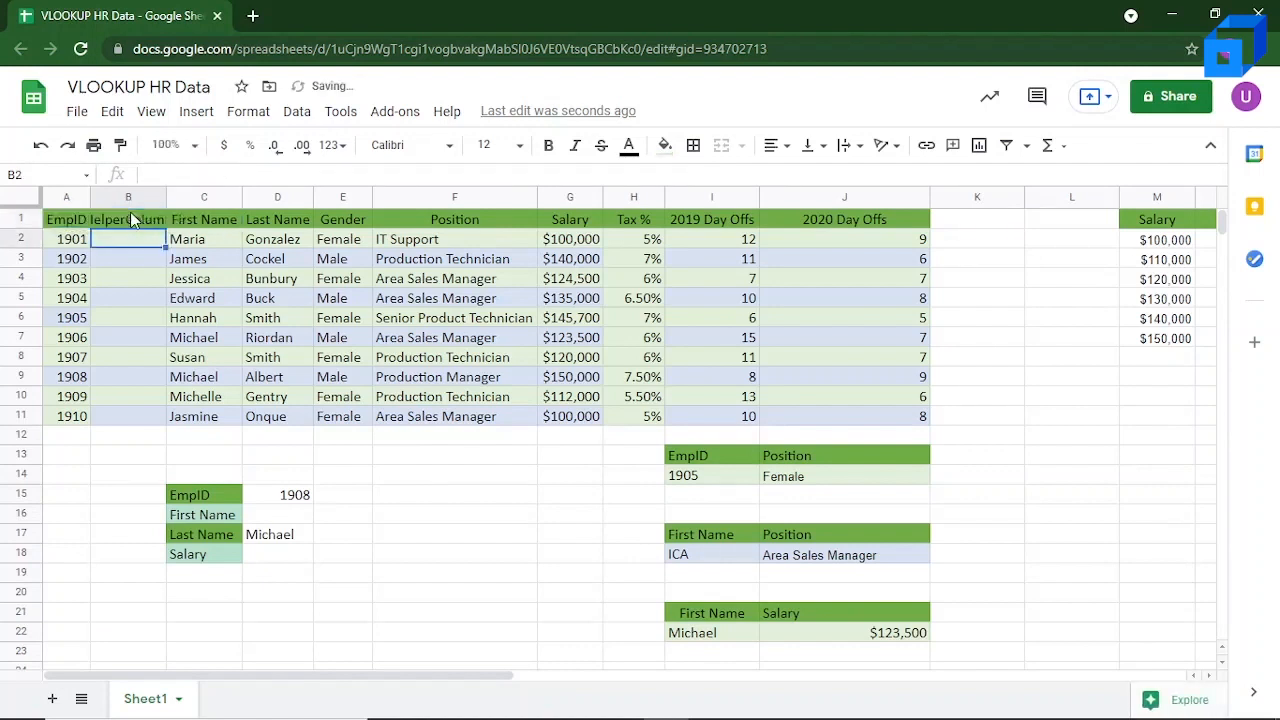
{"action": "double_click", "coordinate": [166, 197]}
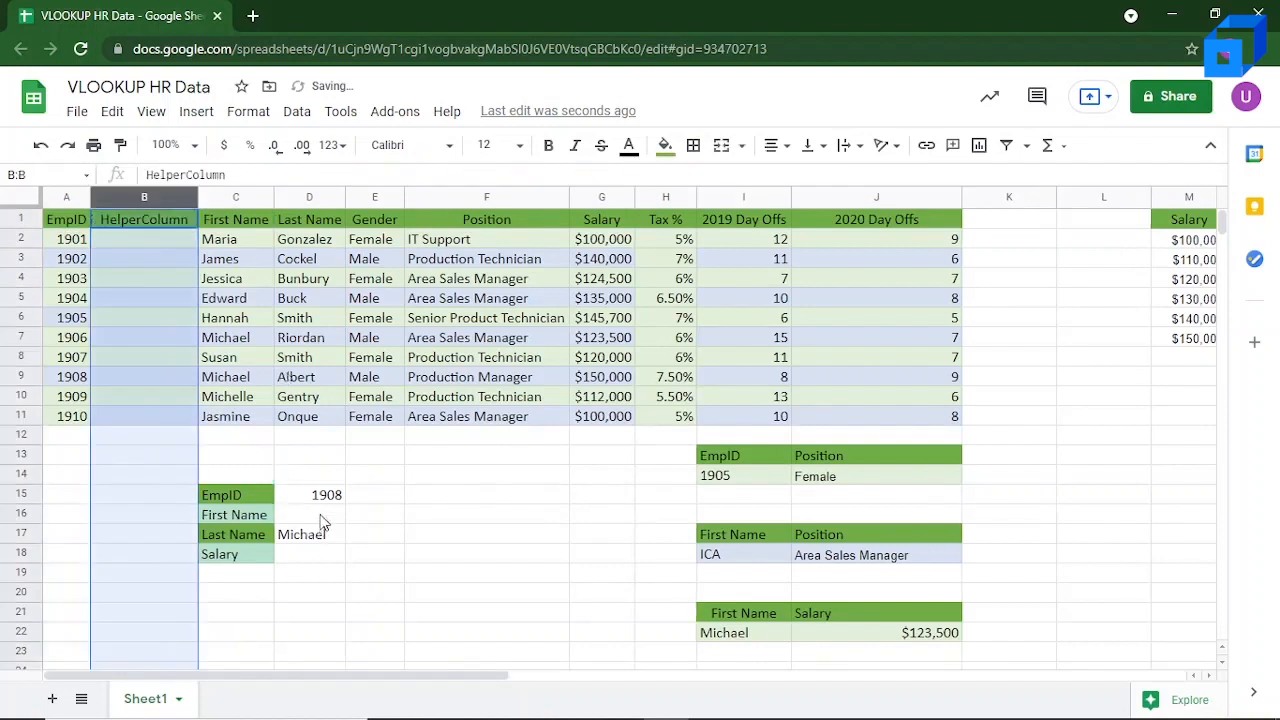
Step: Change the column index in the D16 first-name lookup to 3
{"action": "left_click", "coordinate": [315, 518]}
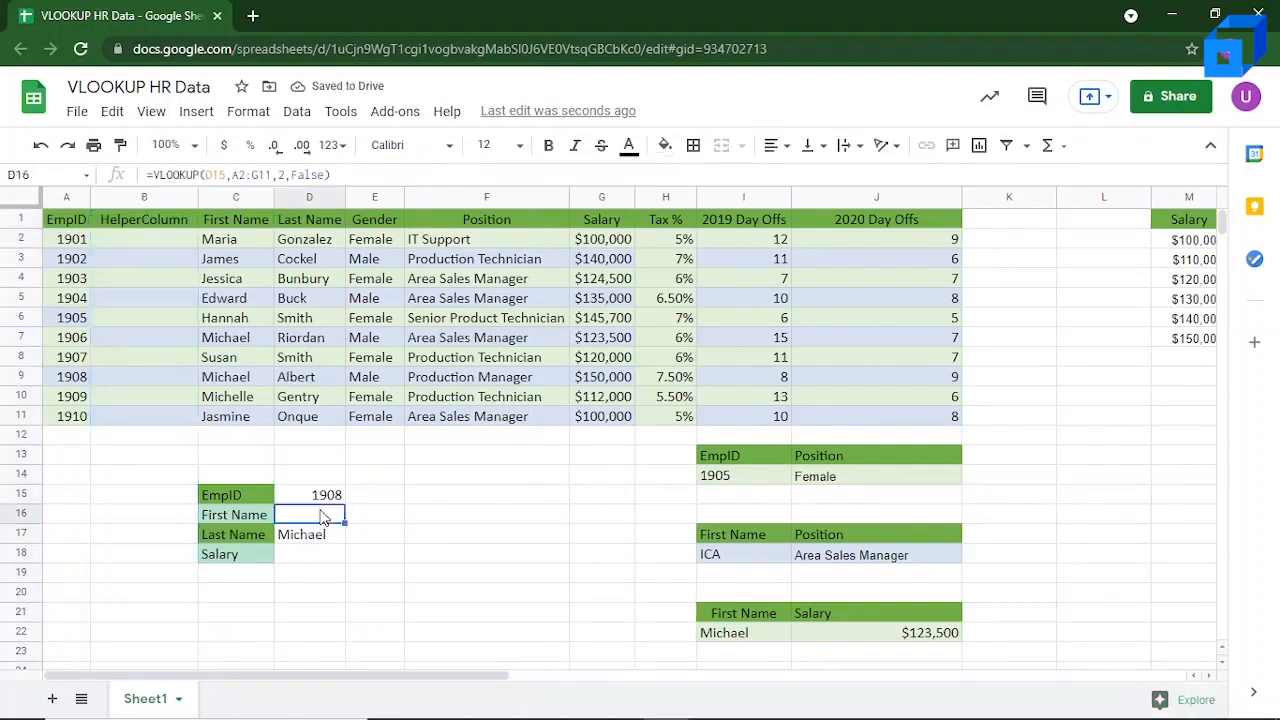
{"action": "left_click", "coordinate": [240, 175]}
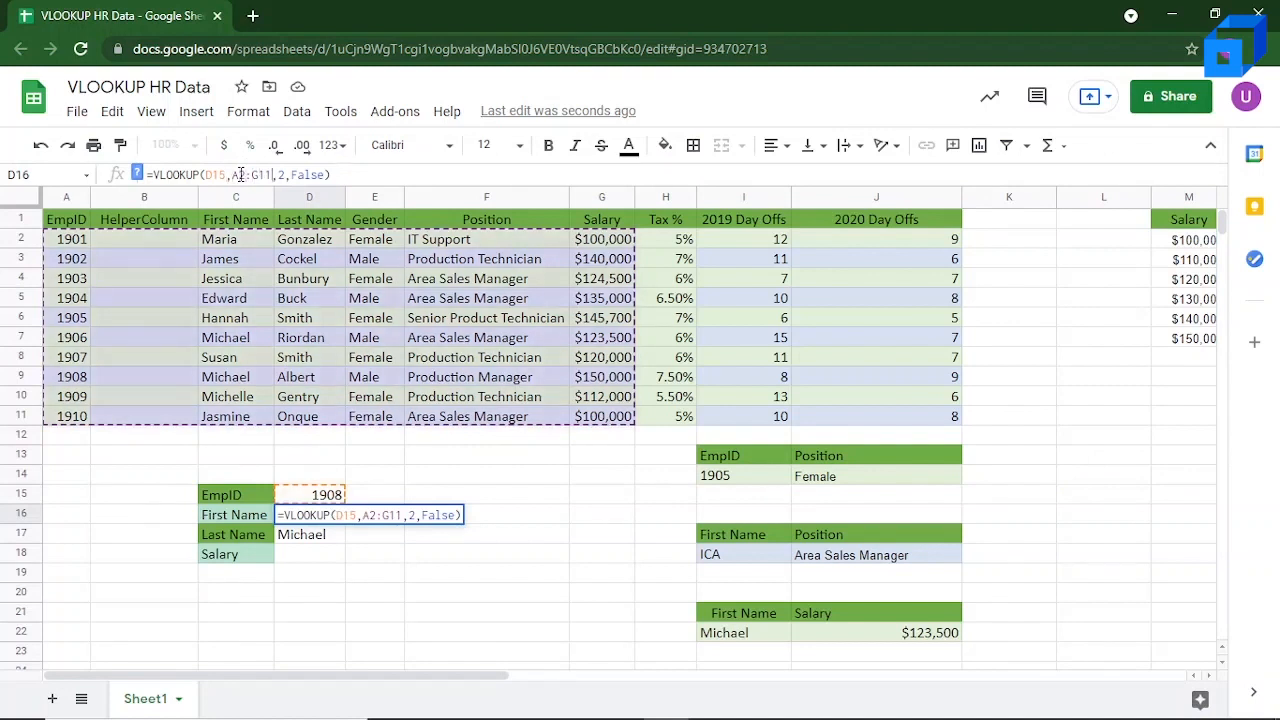
{"action": "key", "text": "Right"}
{"action": "key", "text": "Right"}
{"action": "key", "text": "Right"}
{"action": "key", "text": "BackSpace"}
{"action": "type", "text": "3"}
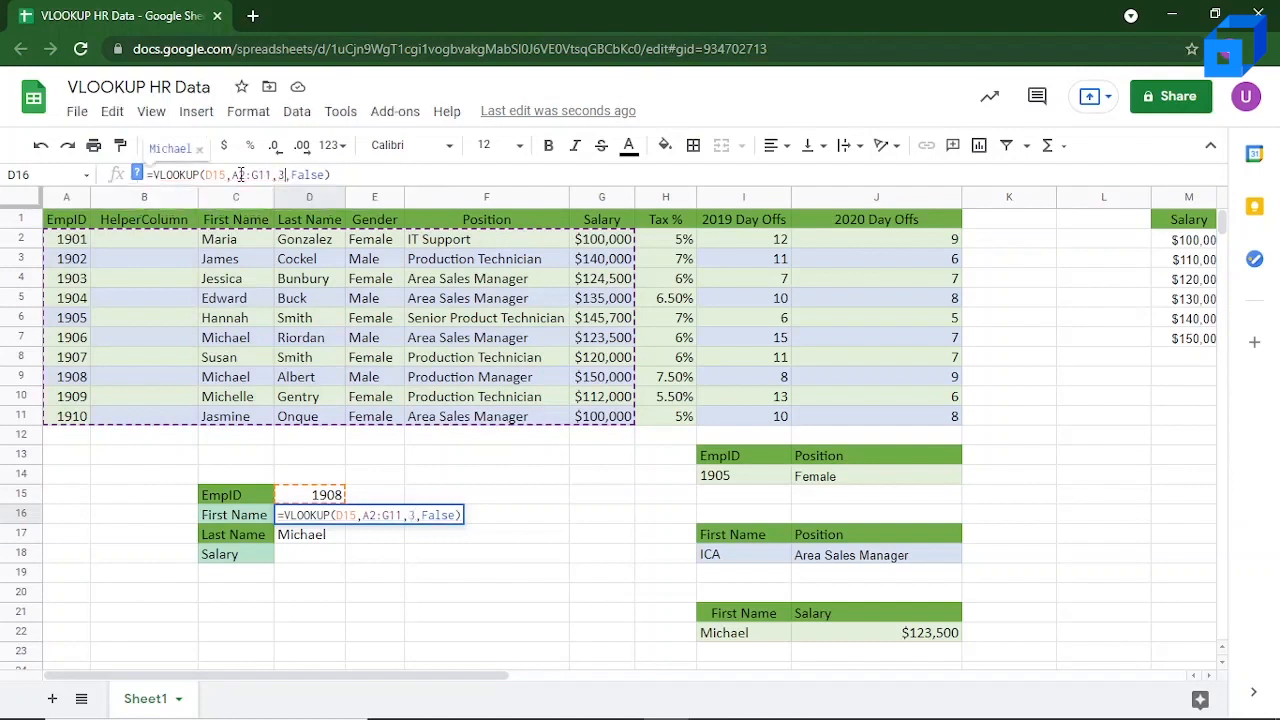
{"action": "key", "text": "Return"}
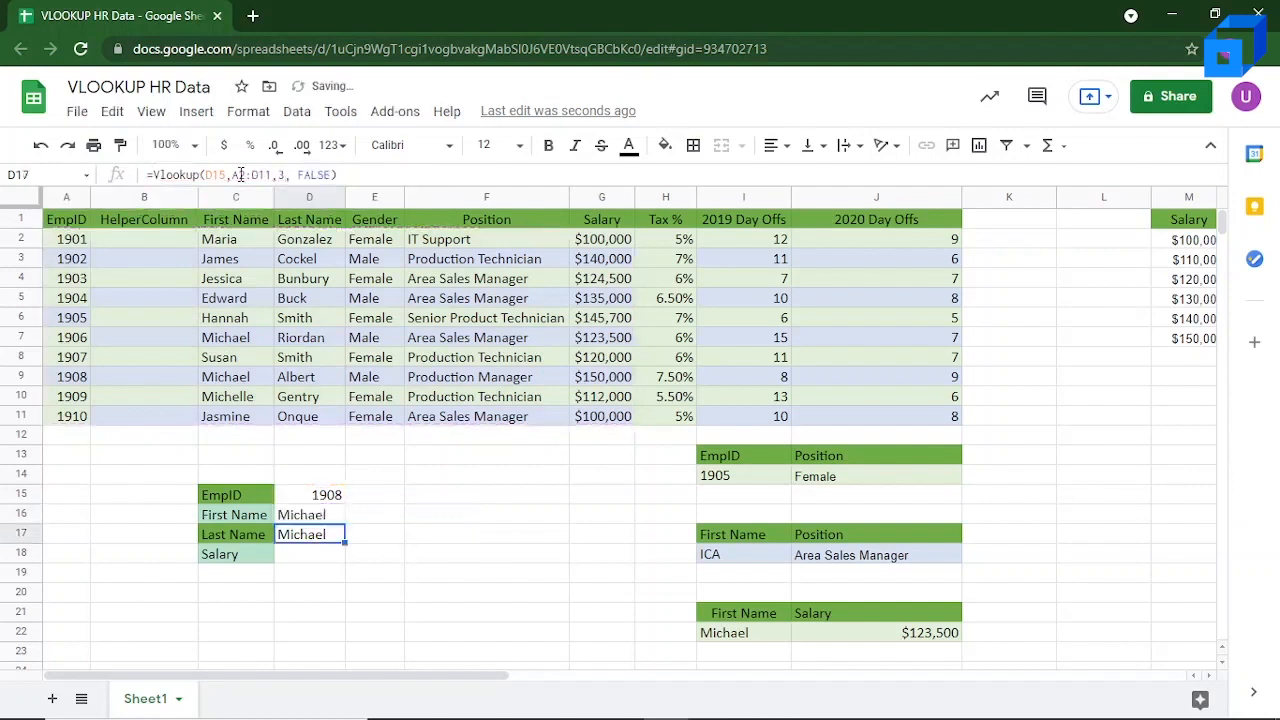
Step: Change the column index in the D17 last-name lookup to 4
{"action": "double_click", "coordinate": [309, 538]}
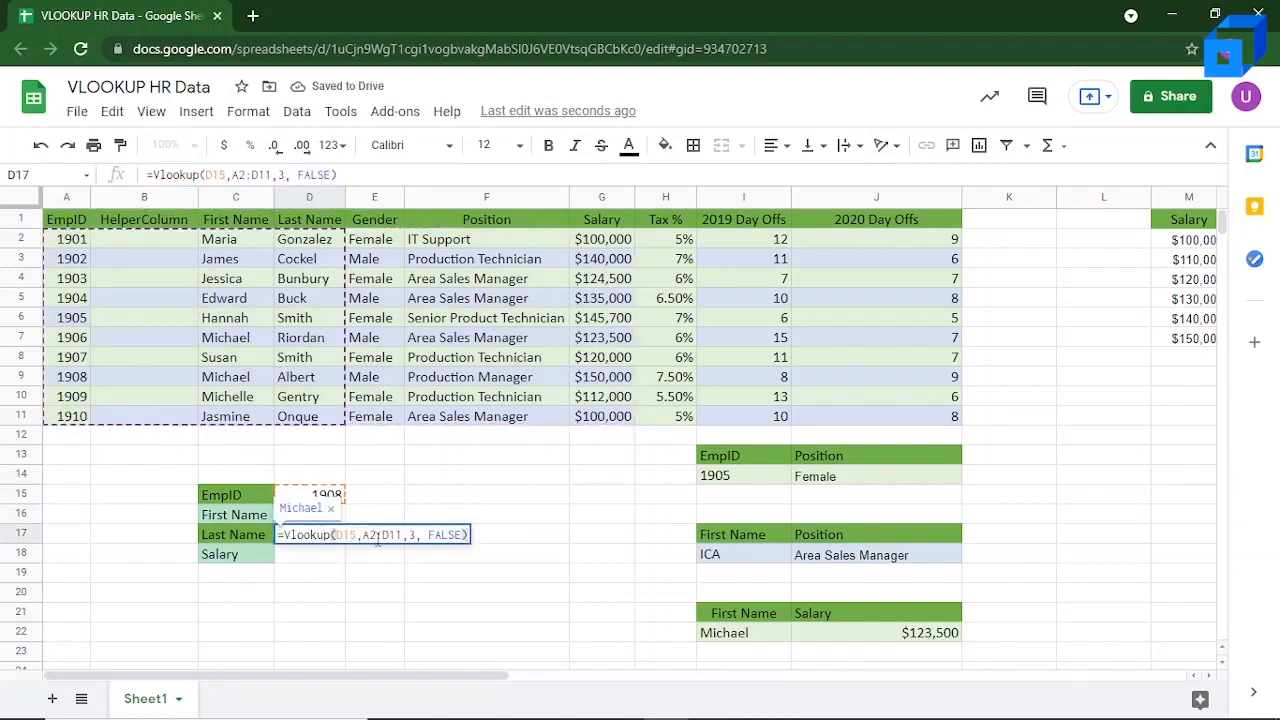
{"action": "left_click", "coordinate": [419, 535]}
{"action": "key", "text": "BackSpace"}
{"action": "type", "text": "4"}
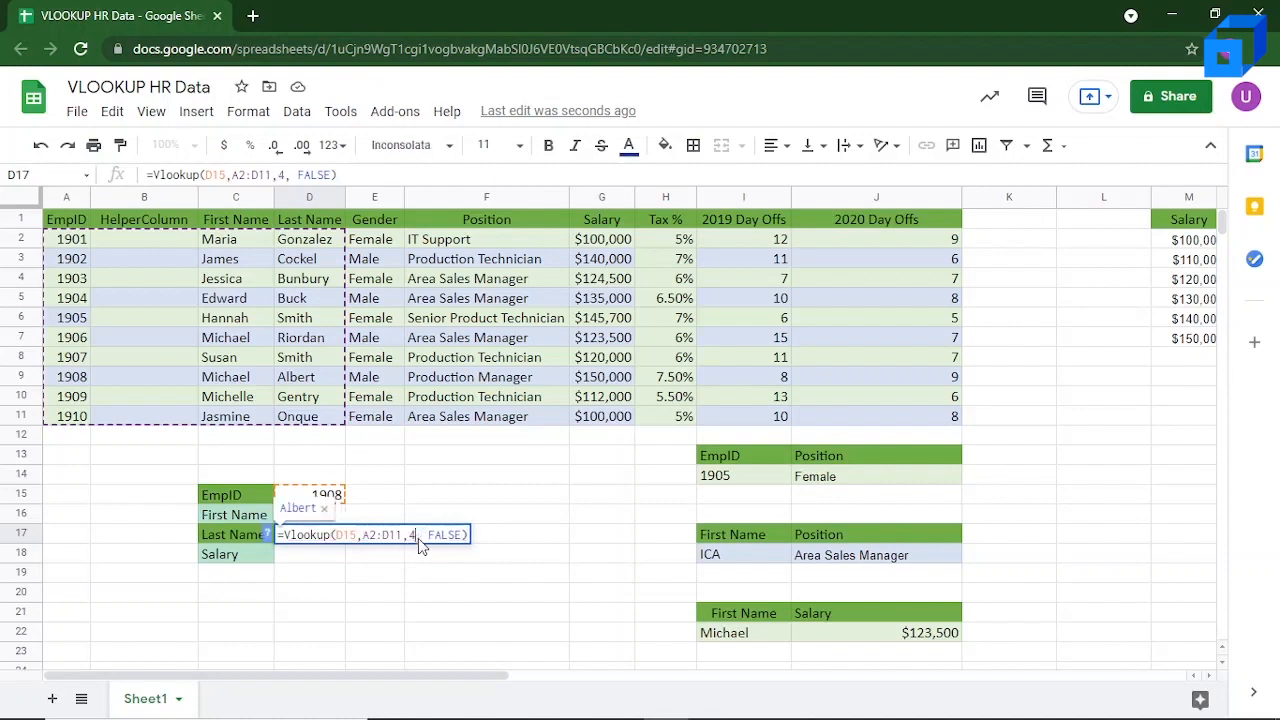
{"action": "key", "text": "Return"}
{"action": "left_click", "coordinate": [398, 551]}
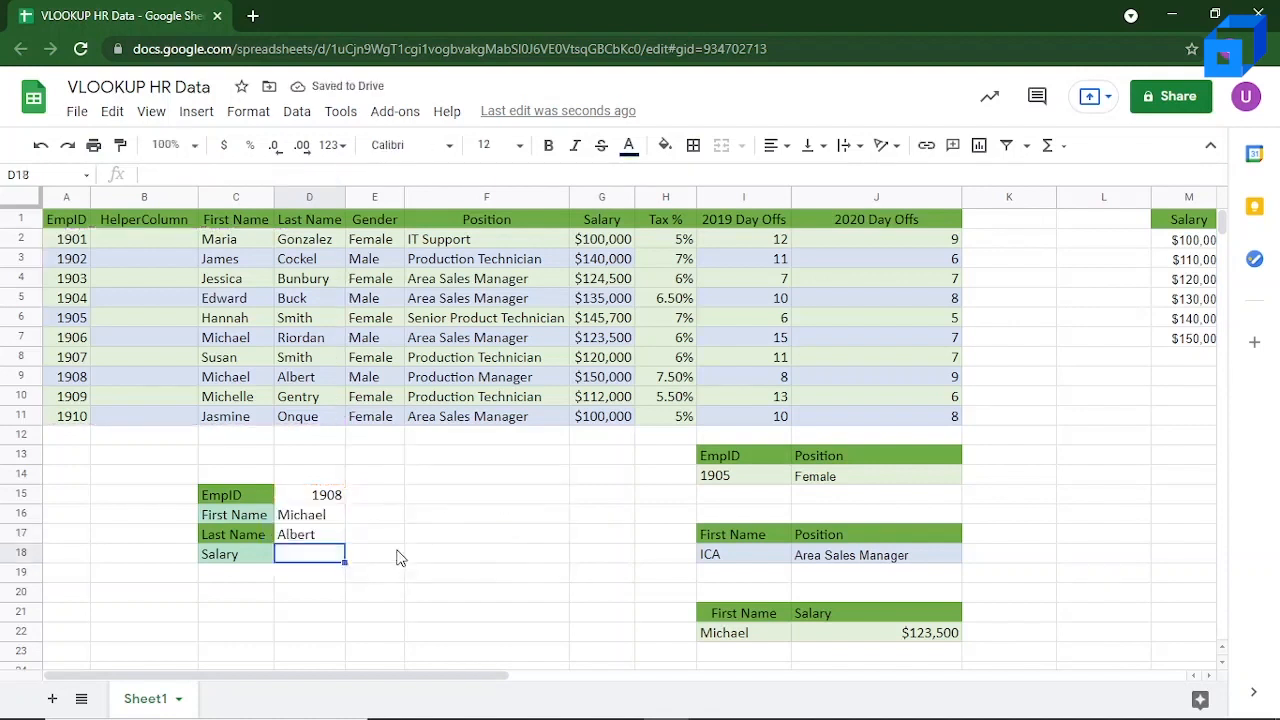
Step: Enter a formula in helper cell B2 with the first-name reference C2 followed by a quoted space, =(C2 " " )
{"action": "left_click", "coordinate": [153, 241]}
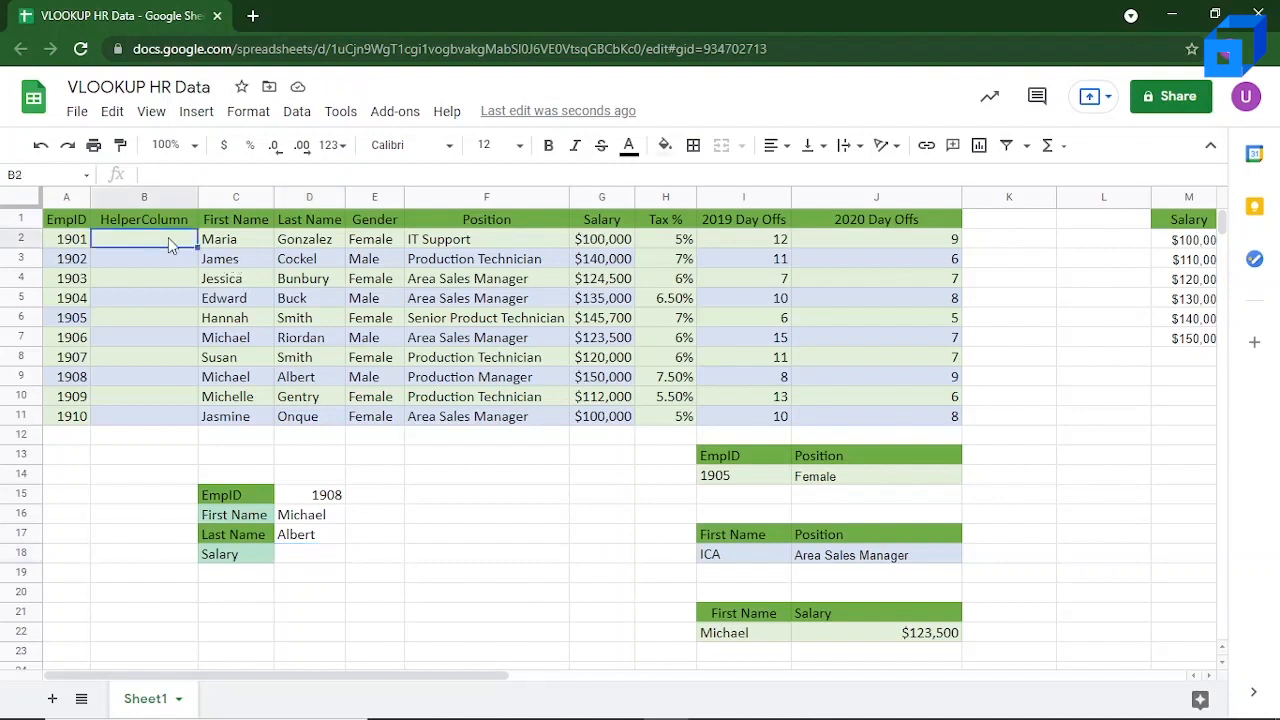
{"action": "type", "text": "=("}
{"action": "left_click", "coordinate": [215, 245]}
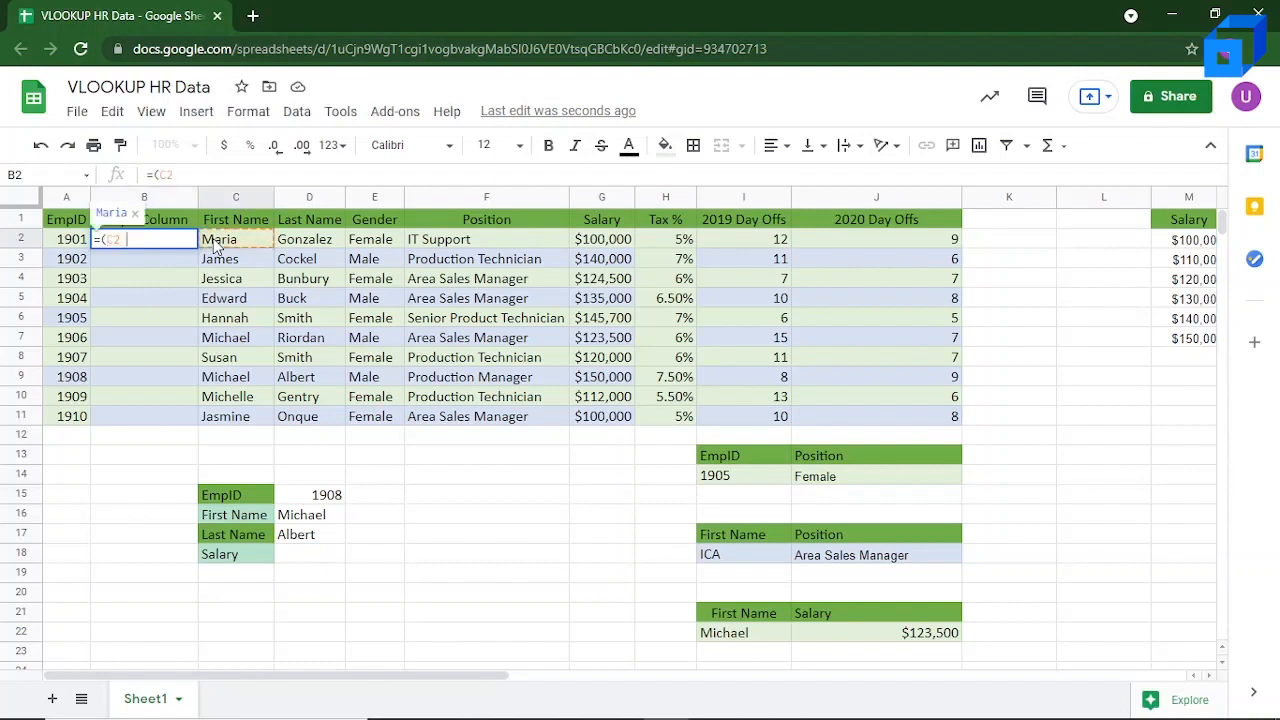
{"action": "type", "text": "\""}
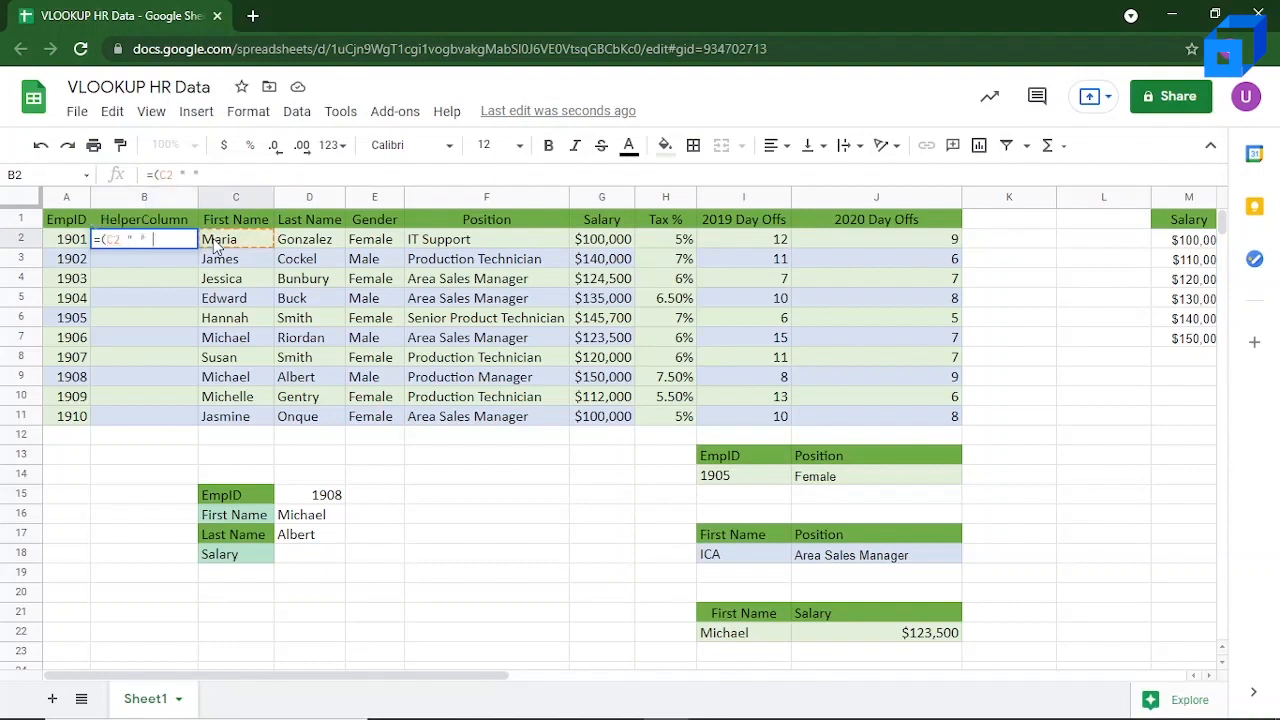
{"action": "left_click", "coordinate": [291, 246], "text": "shift"}
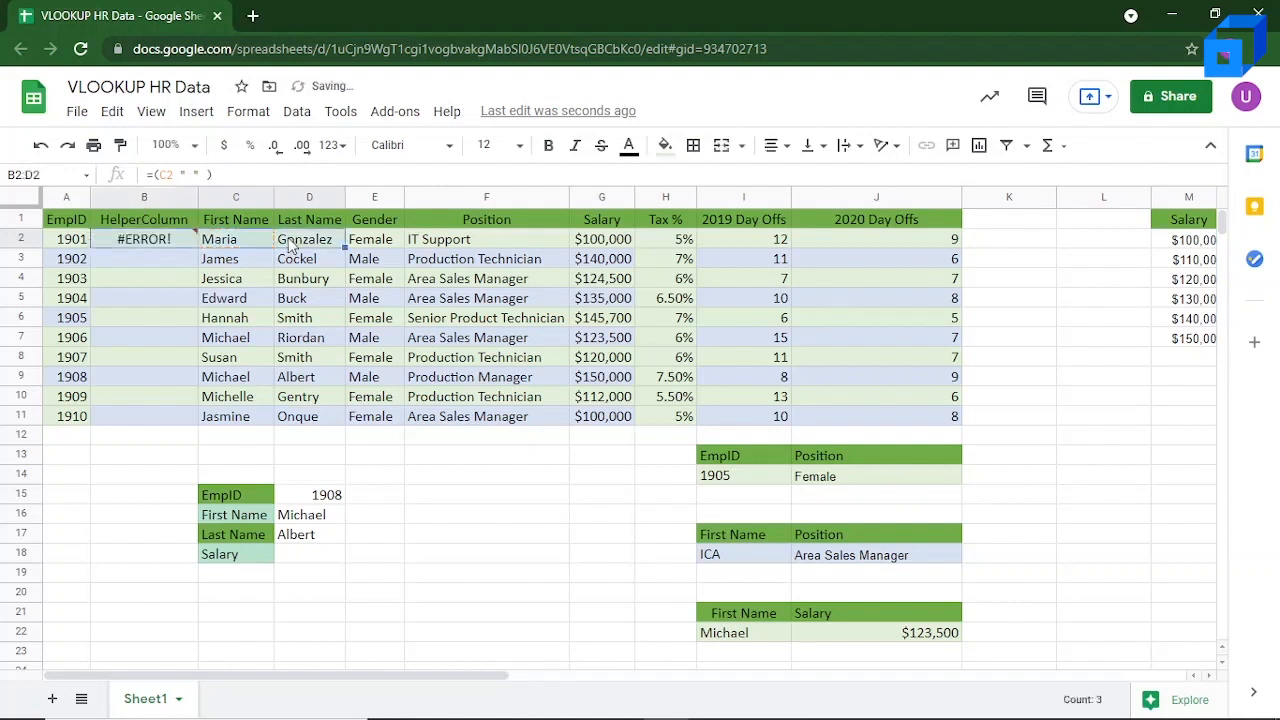
Step: Correct the B2 formula to =(C2 &" "&D2 ) so it joins first and last name, and fill it down to B11
{"action": "left_click", "coordinate": [180, 174]}
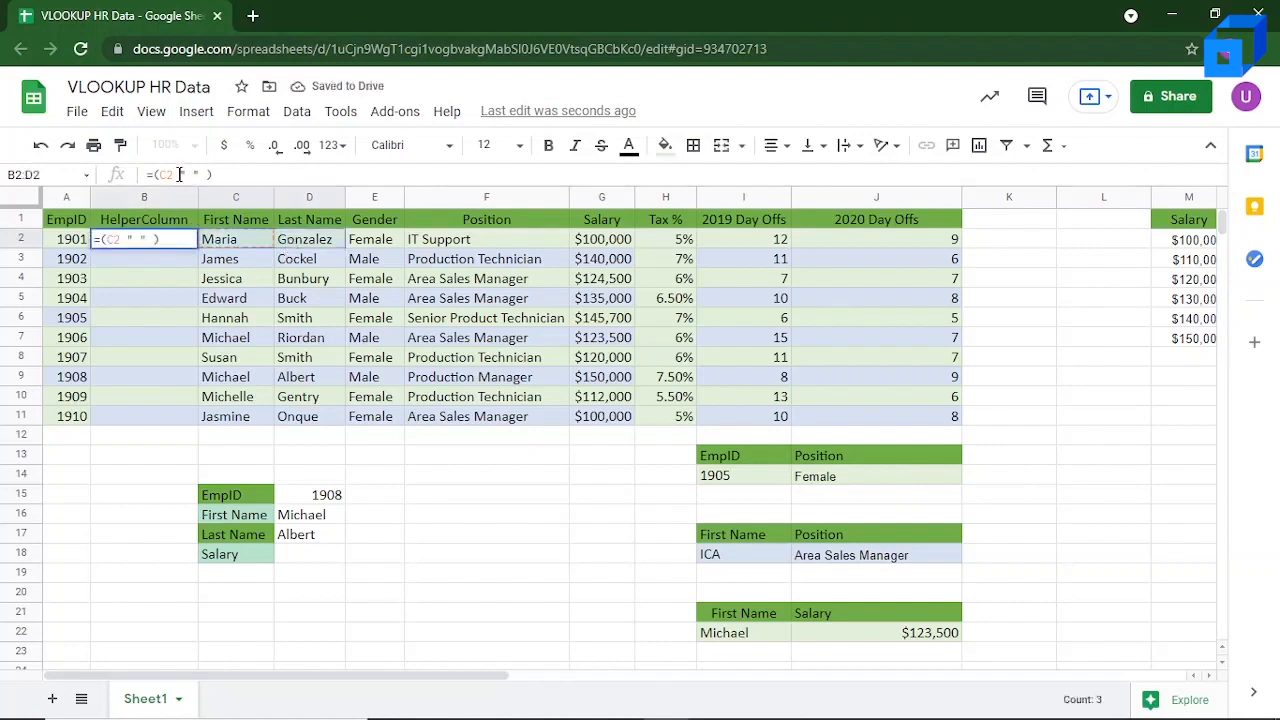
{"action": "type", "text": "&\" \""}
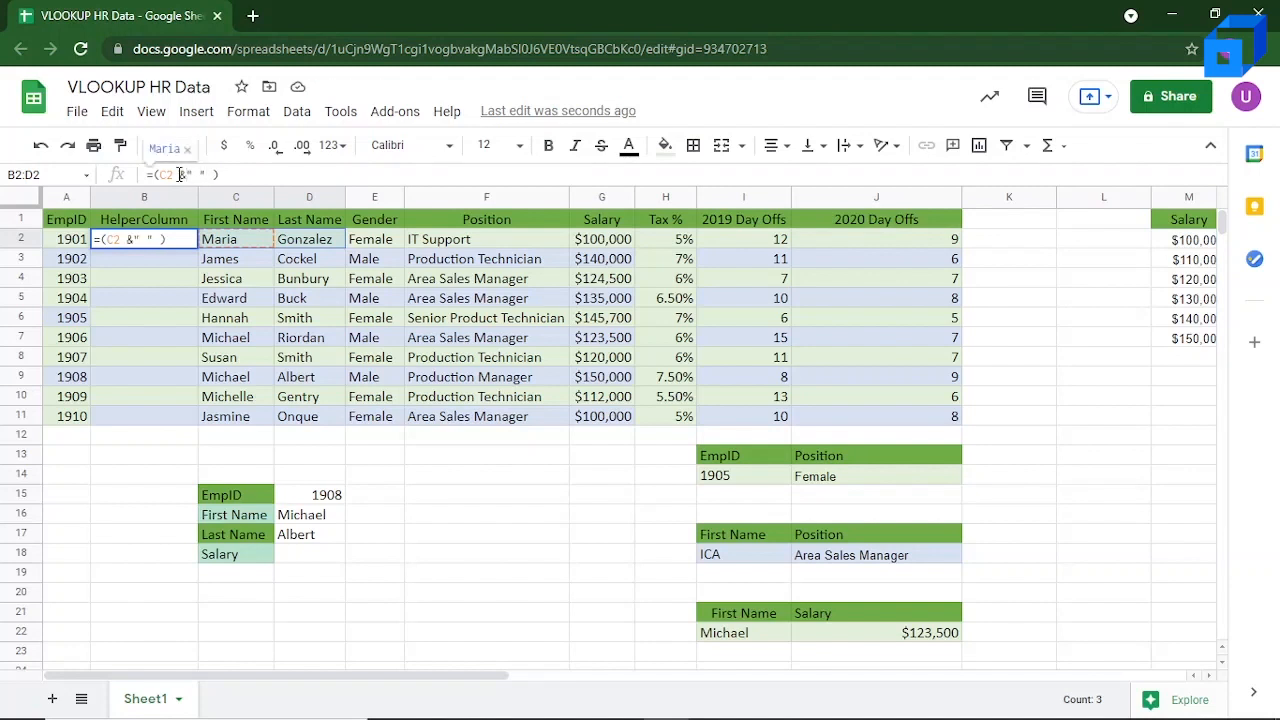
{"action": "type", "text": "&"}
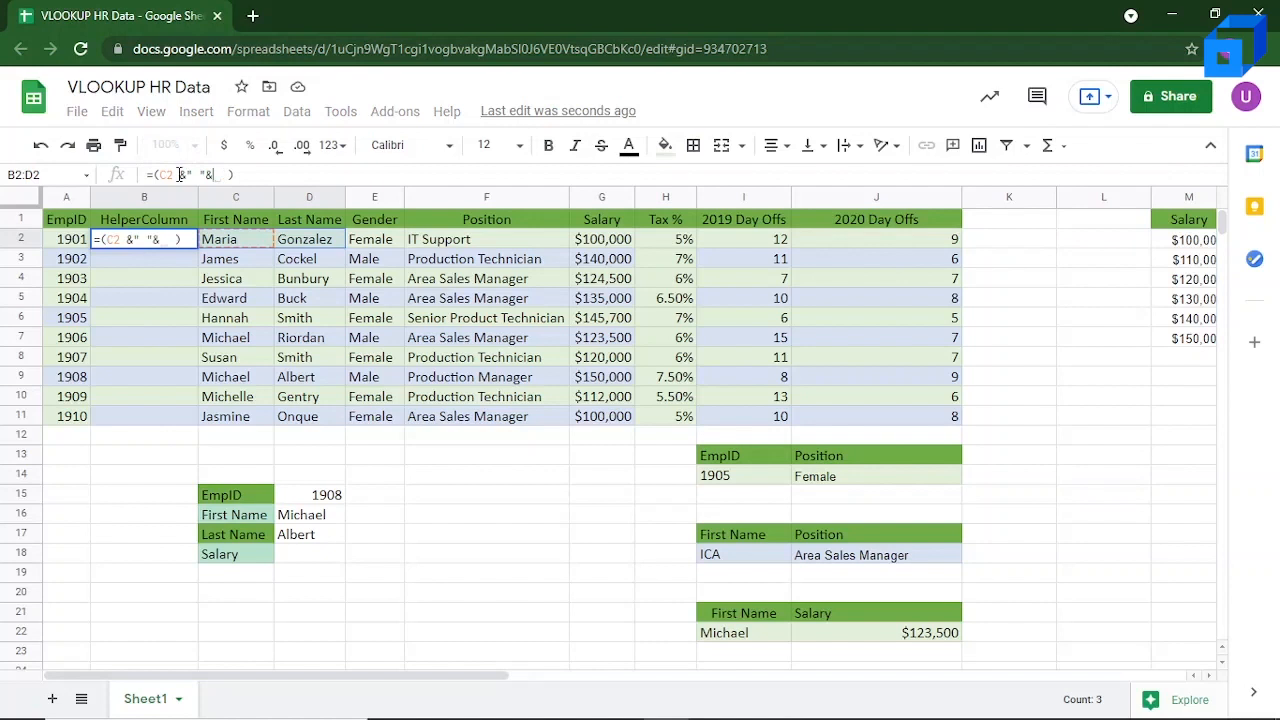
{"action": "left_click", "coordinate": [303, 242]}
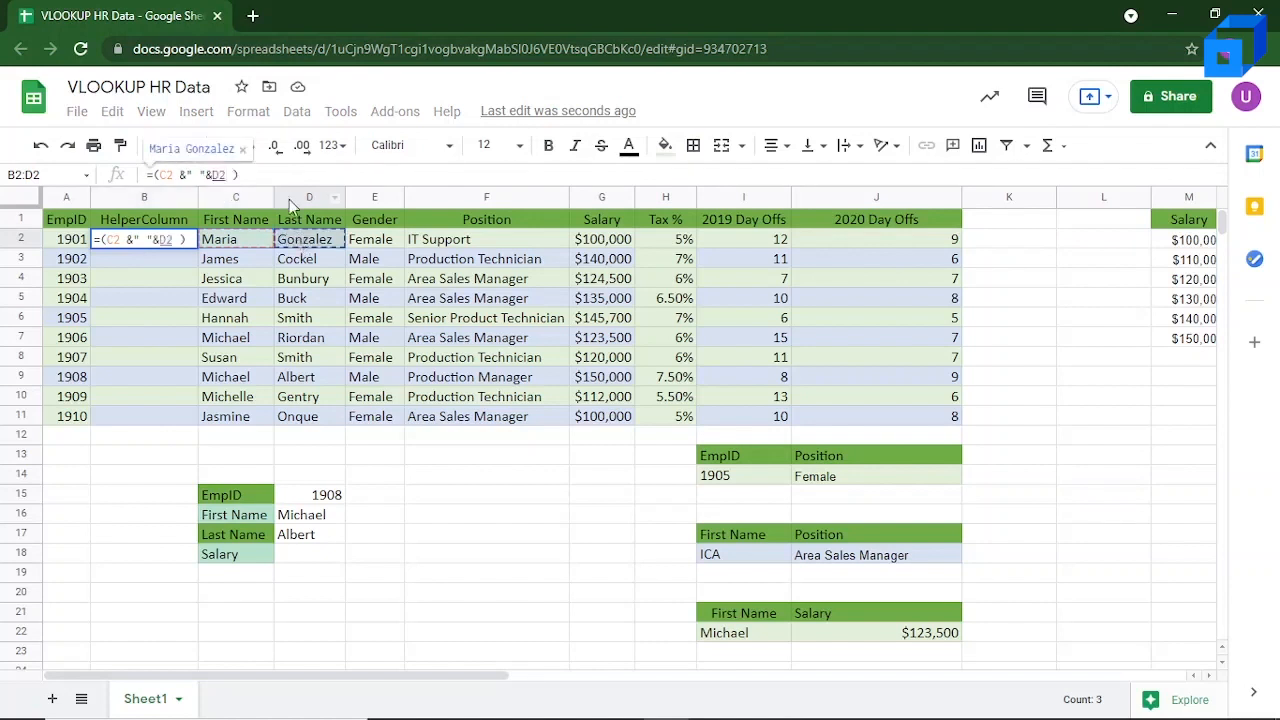
{"action": "key", "text": "Return"}
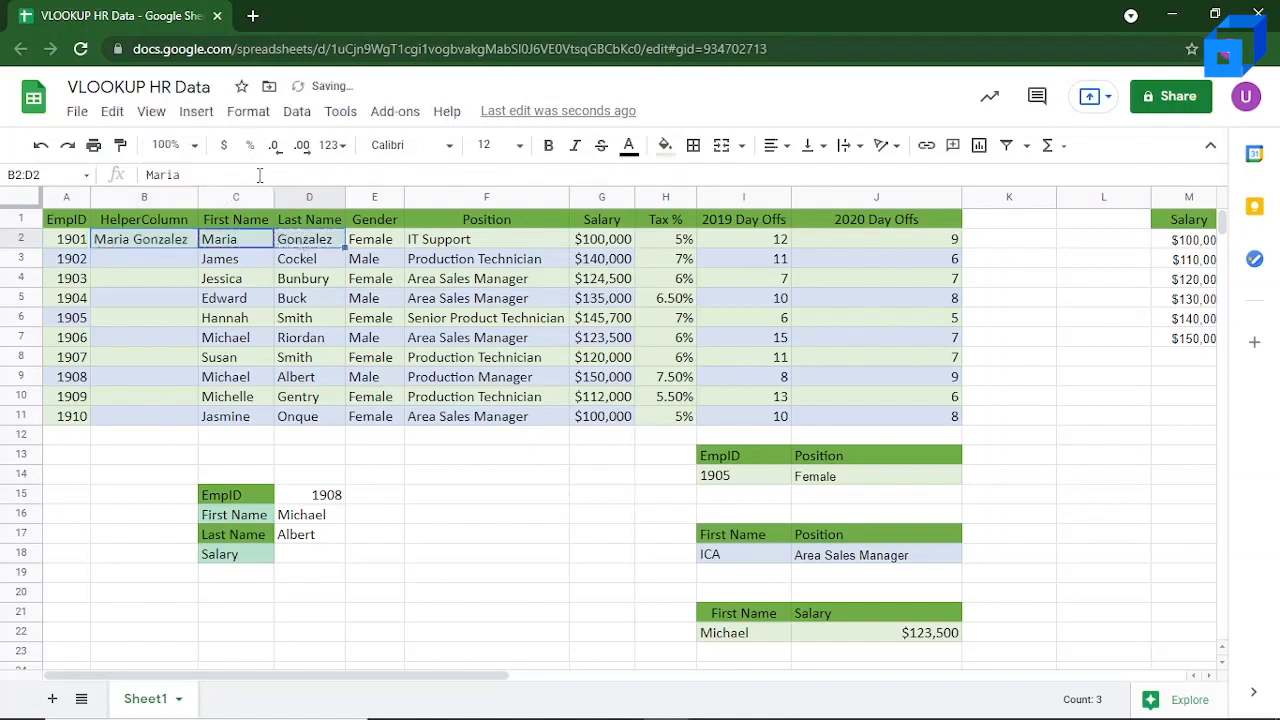
{"action": "left_click", "coordinate": [160, 245]}
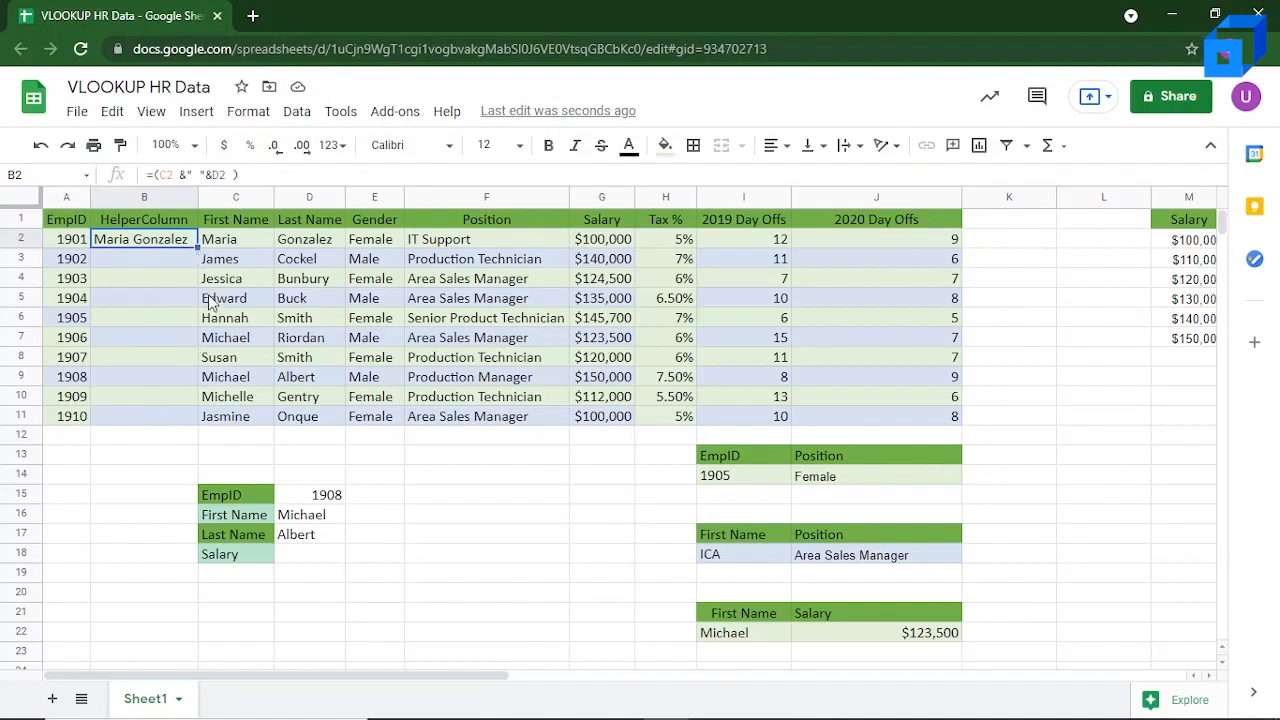
{"action": "double_click", "coordinate": [197, 245]}
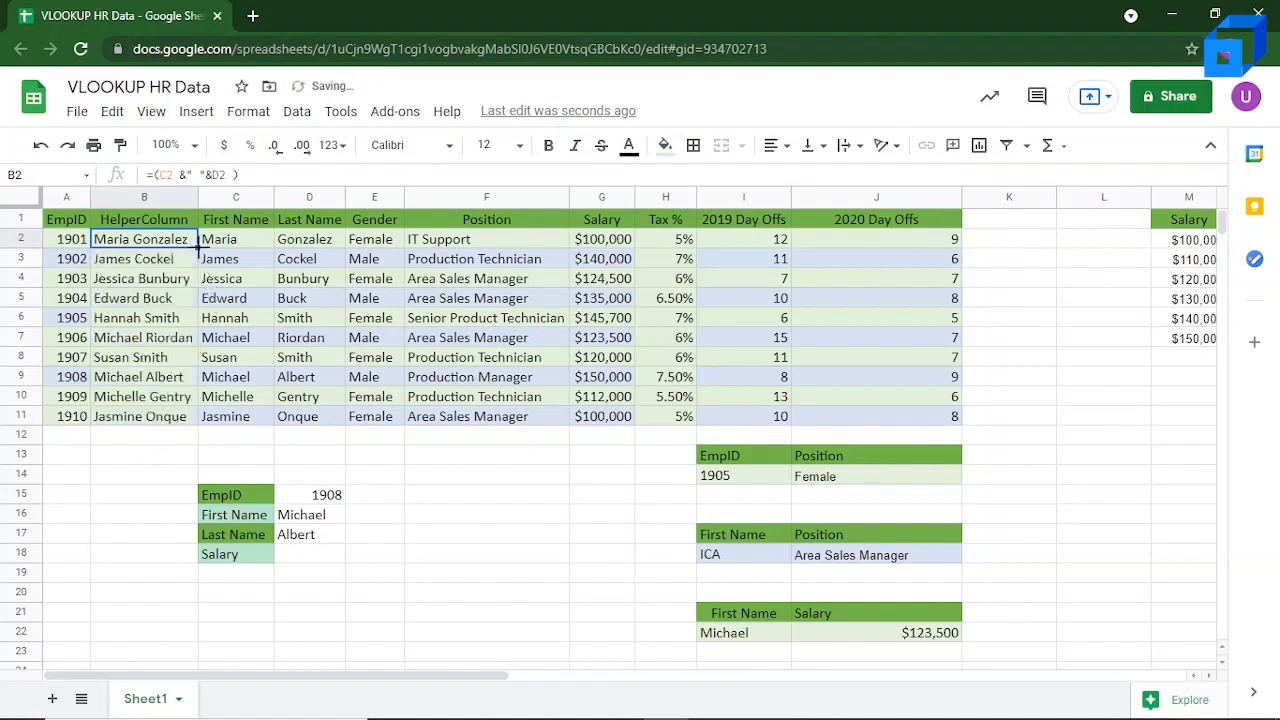
Step: Enter =VLOOKUP(B9,B2:G11,6,False) in Salary cell D18 to look up the salary by the full name in the helper column
{"action": "left_click", "coordinate": [160, 378]}
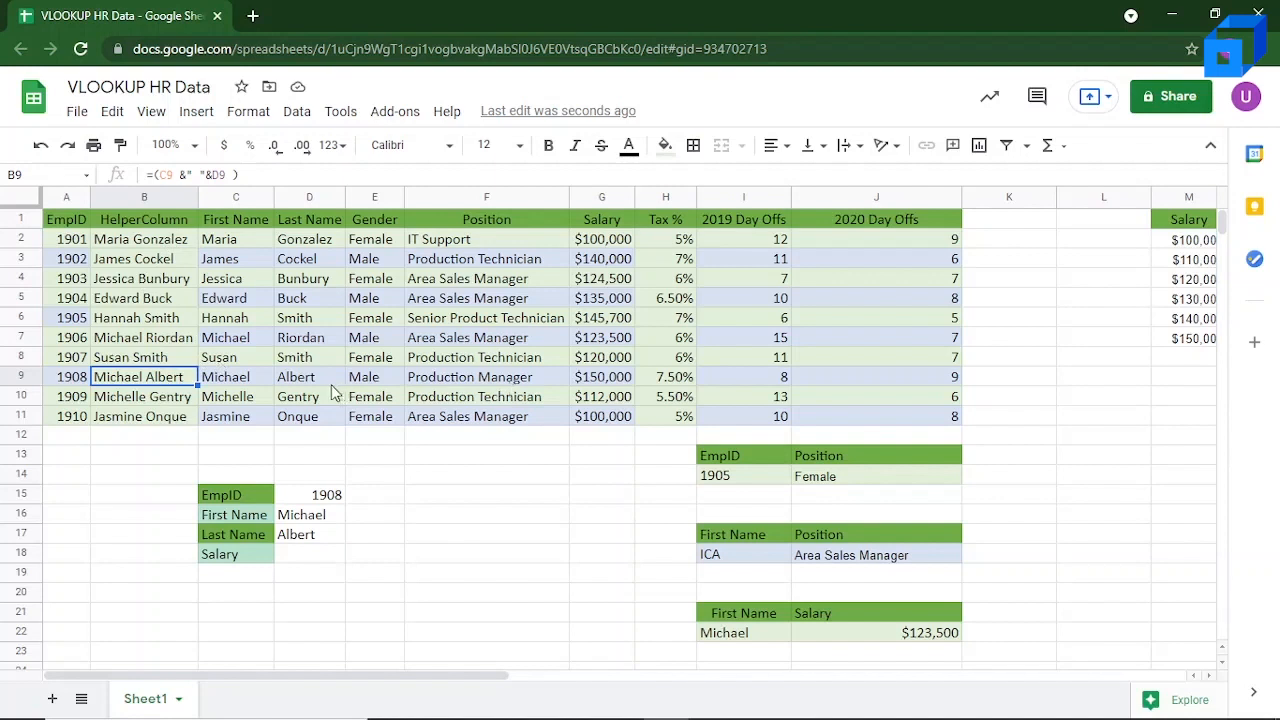
{"action": "left_click", "coordinate": [313, 557]}
{"action": "type", "text": "="}
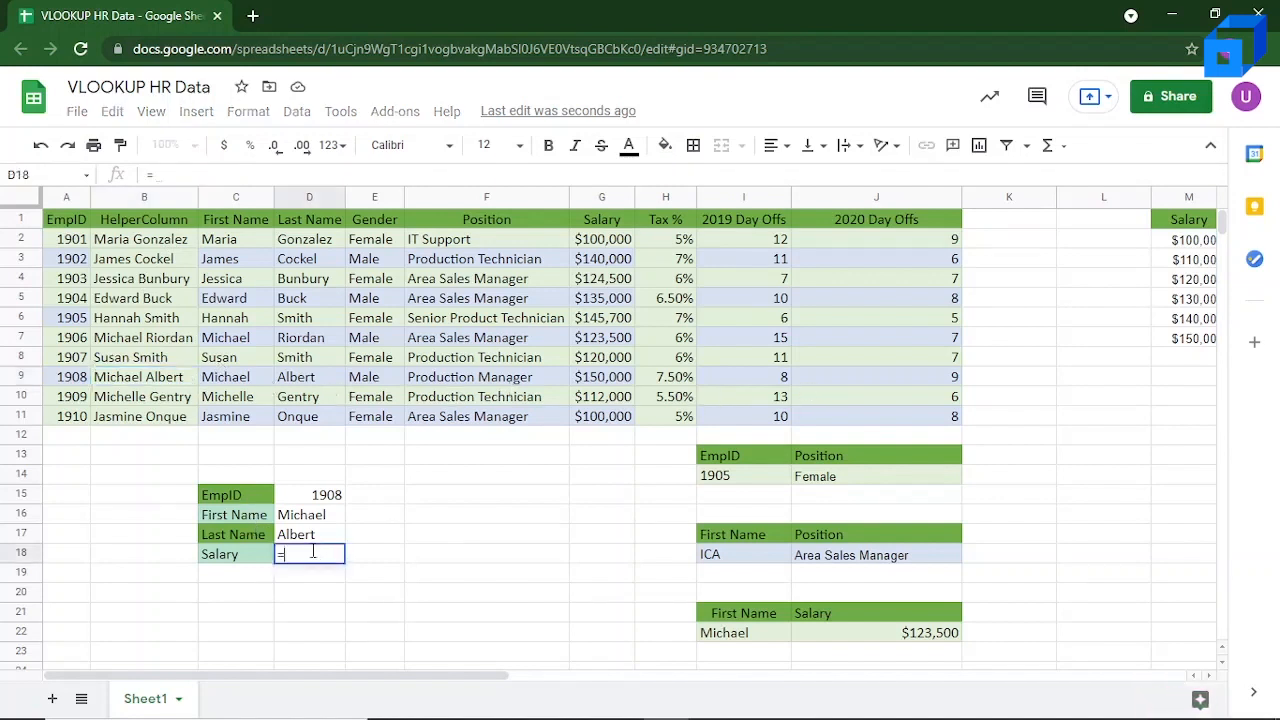
{"action": "type", "text": "Vlook"}
{"action": "key", "text": "Tab"}
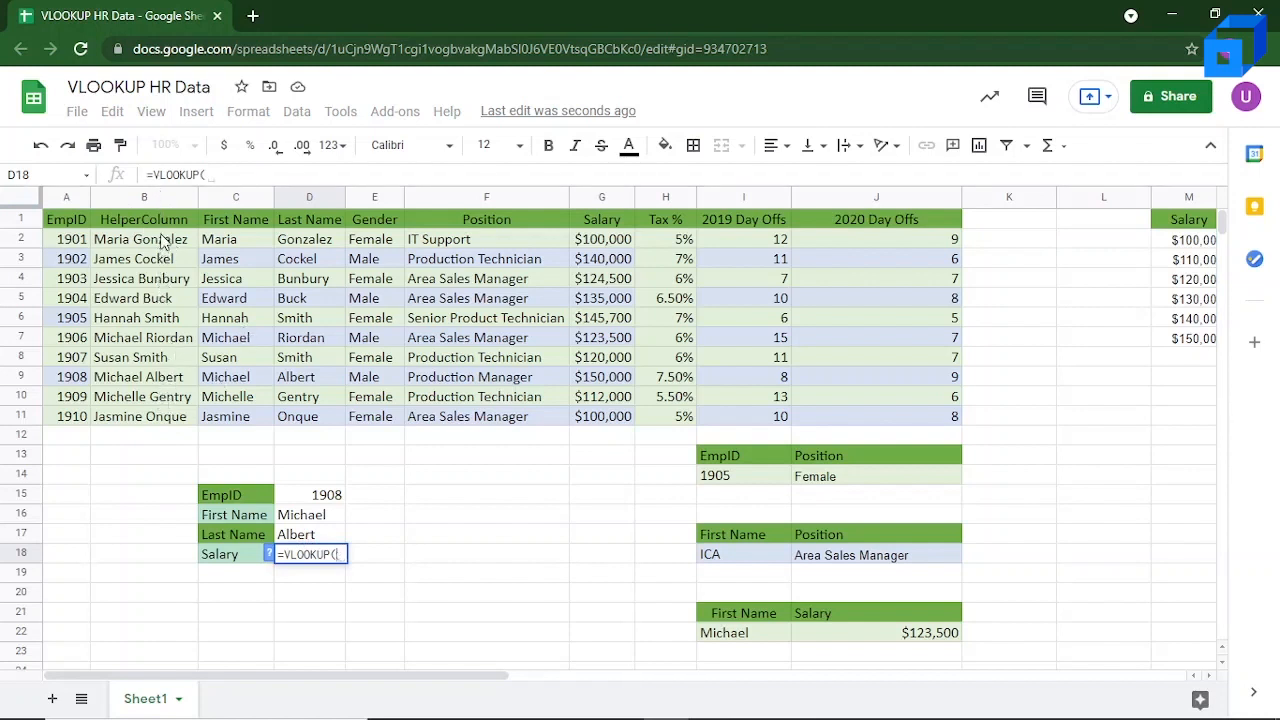
{"action": "left_click", "coordinate": [163, 381]}
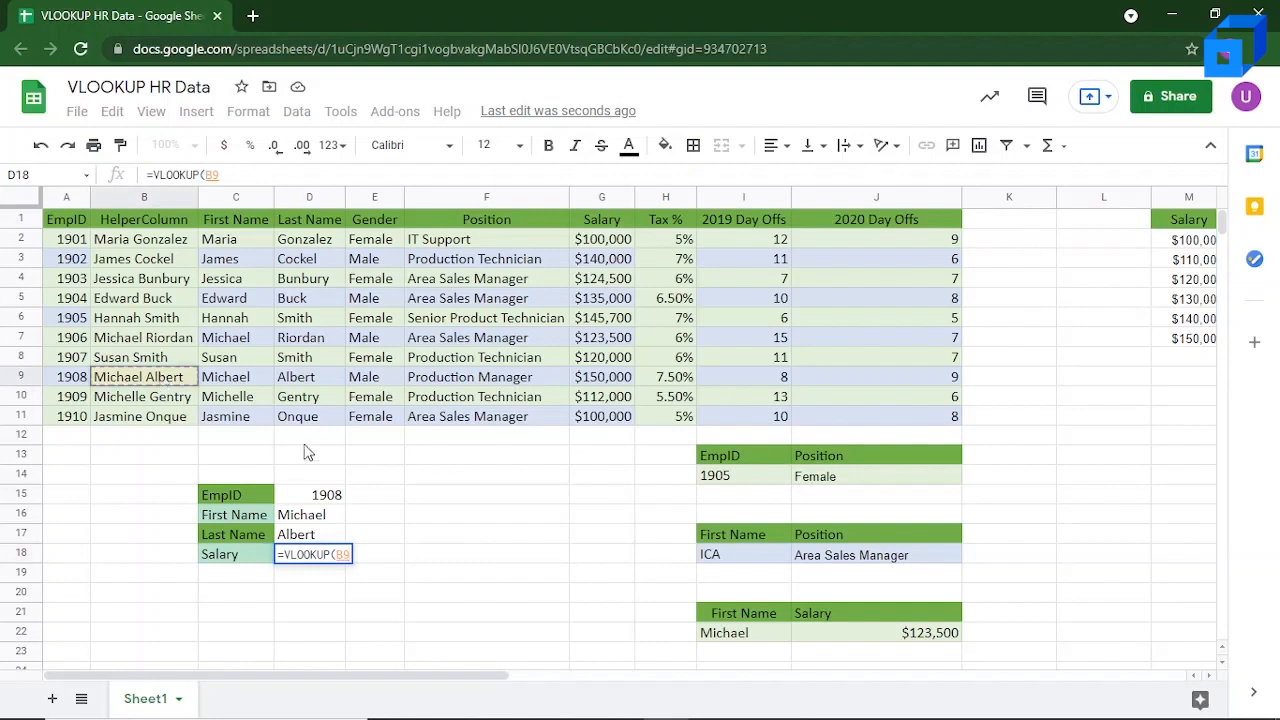
{"action": "type", "text": ","}
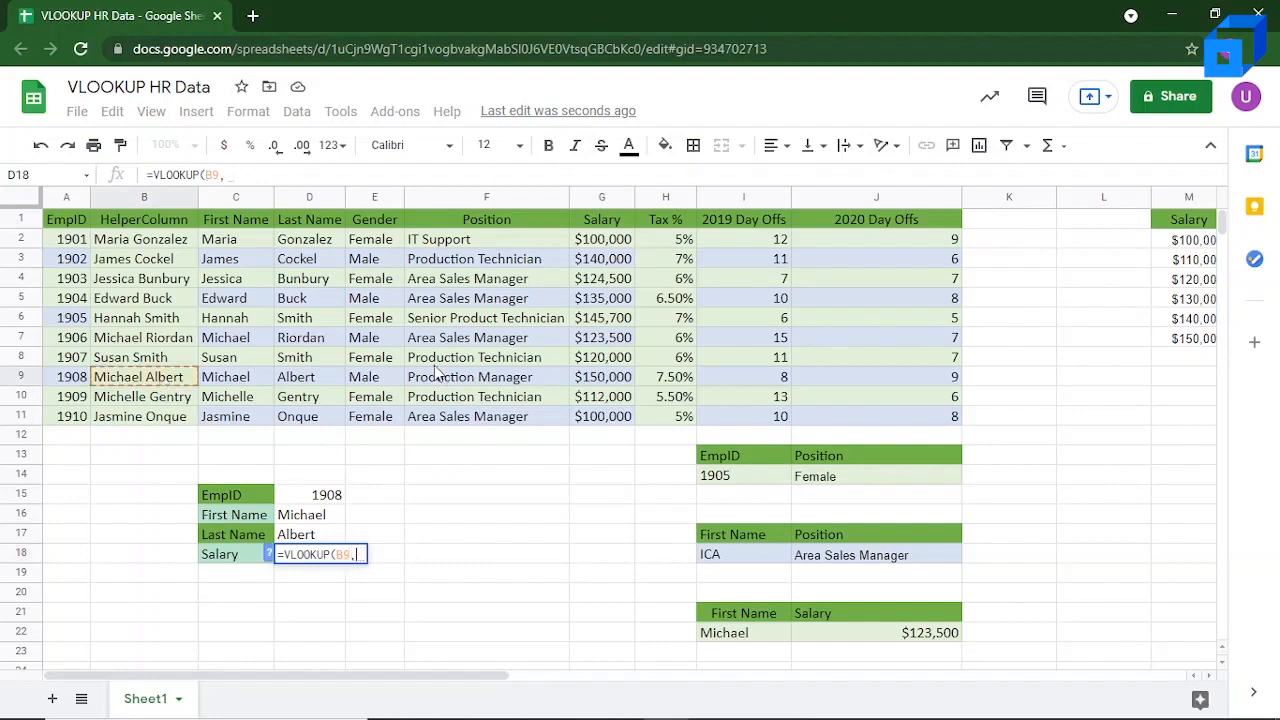
{"action": "left_click_drag", "start_coordinate": [155, 245], "coordinate": [604, 427]}
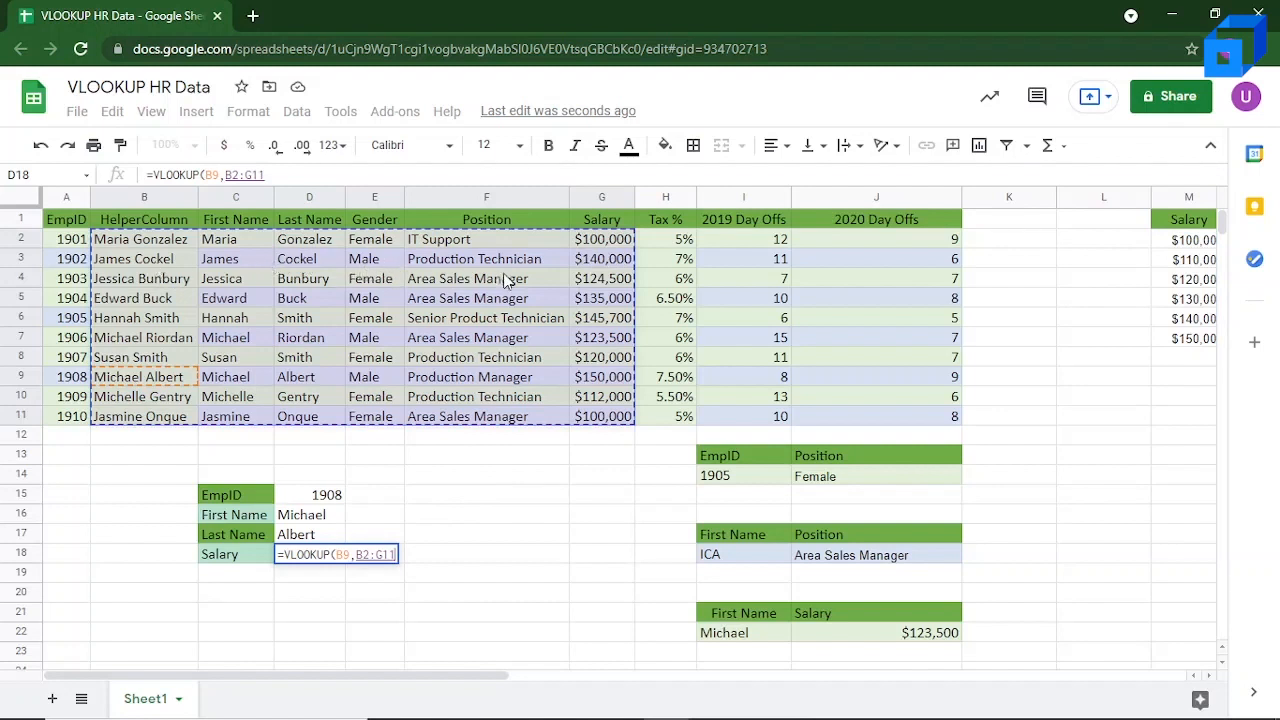
{"action": "type", "text": ","}
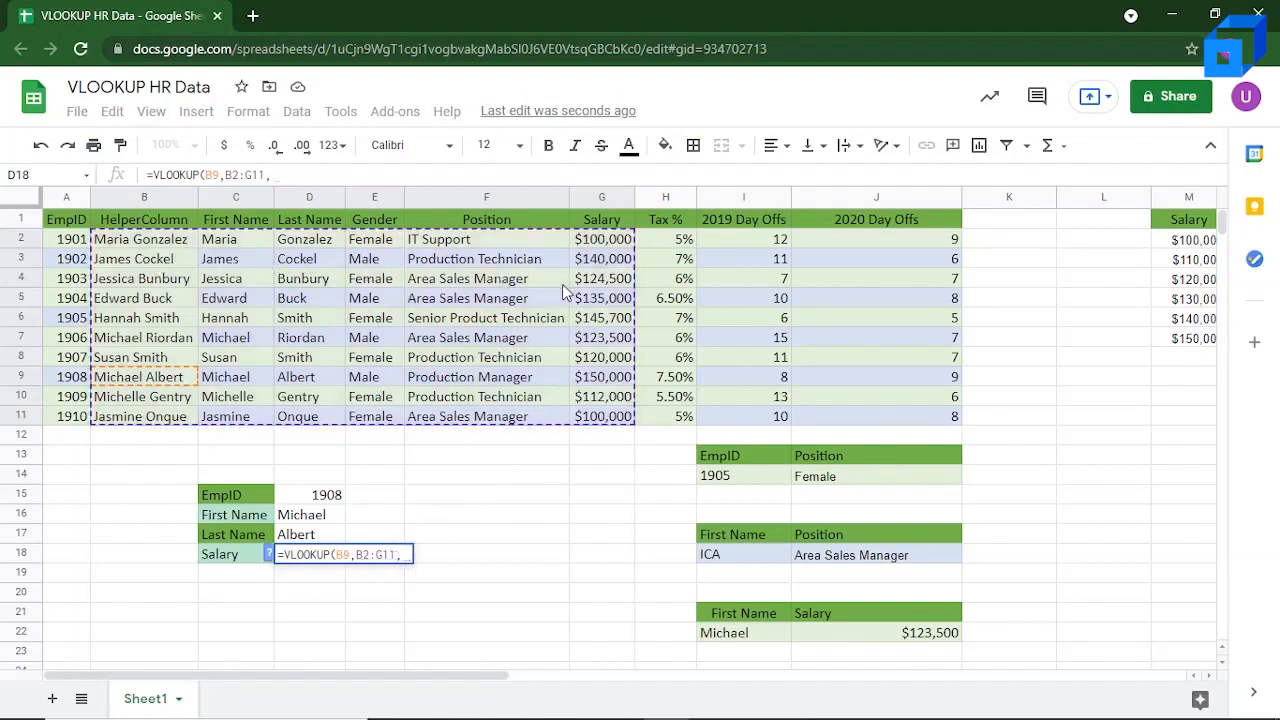
{"action": "type", "text": "6,"}
{"action": "type", "text": "FALS"}
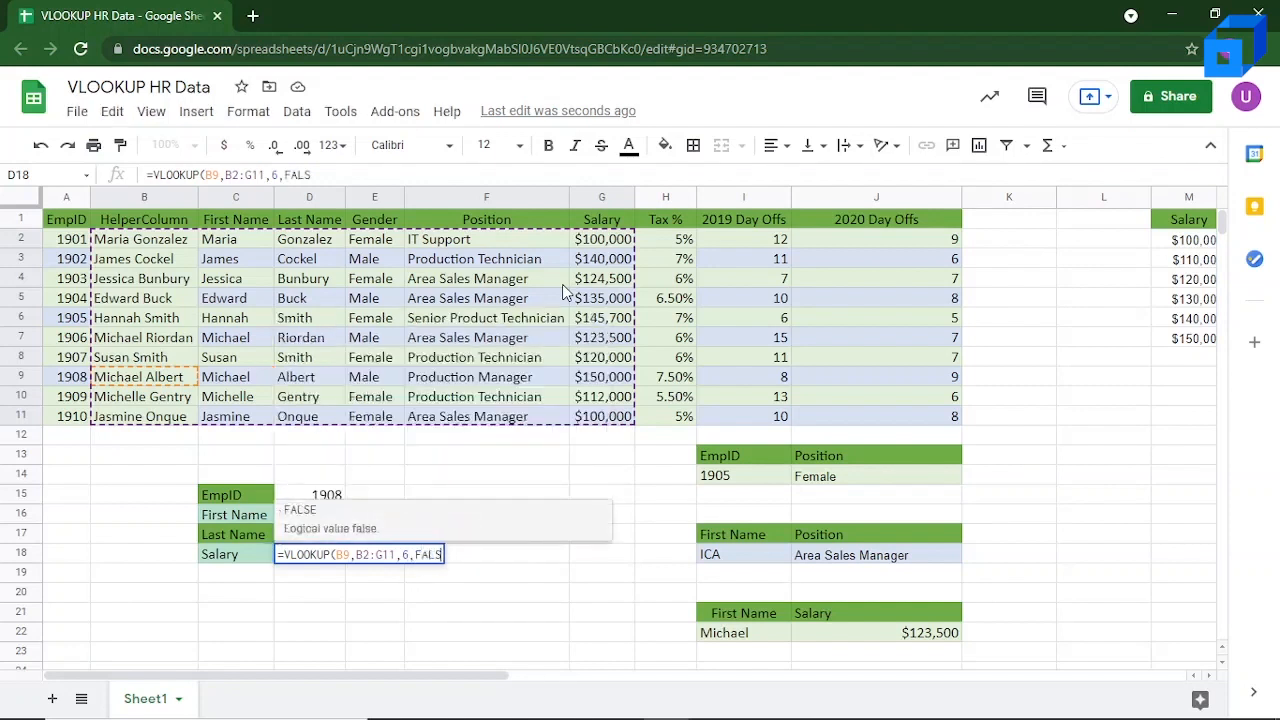
{"action": "type", "text": "E)"}
{"action": "key", "text": "Return"}
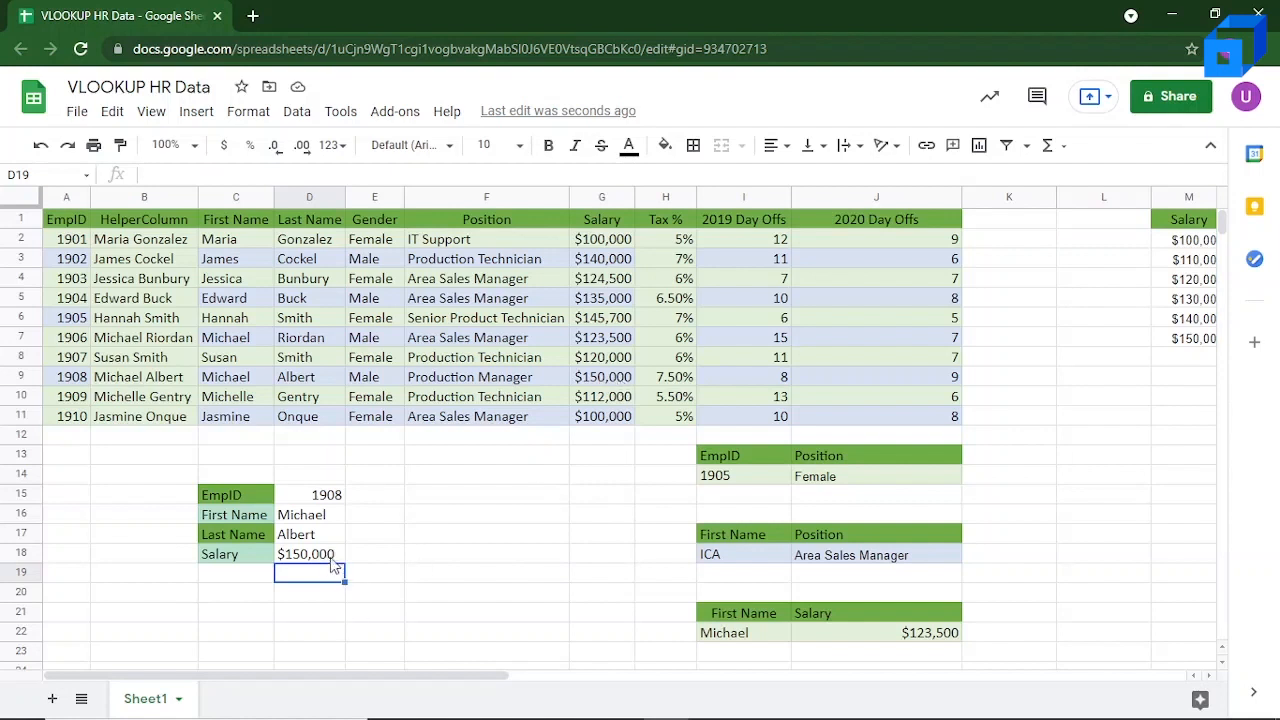
{"action": "left_click", "coordinate": [331, 559]}
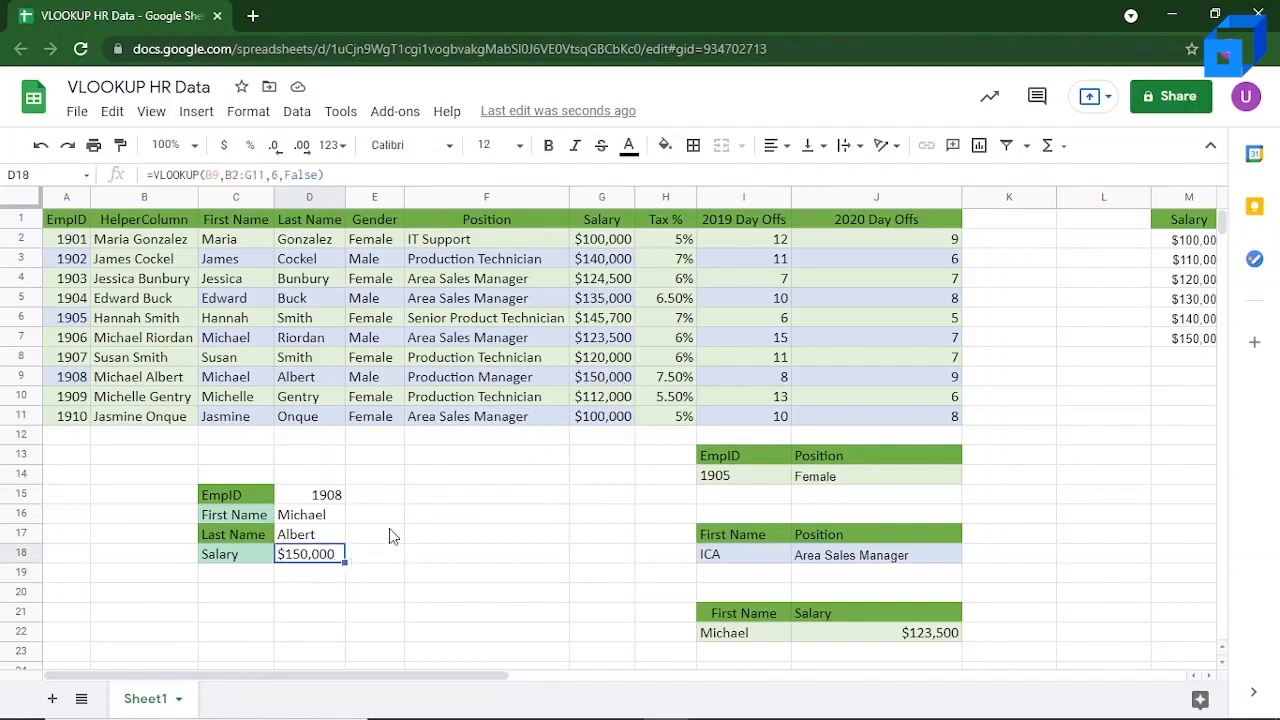
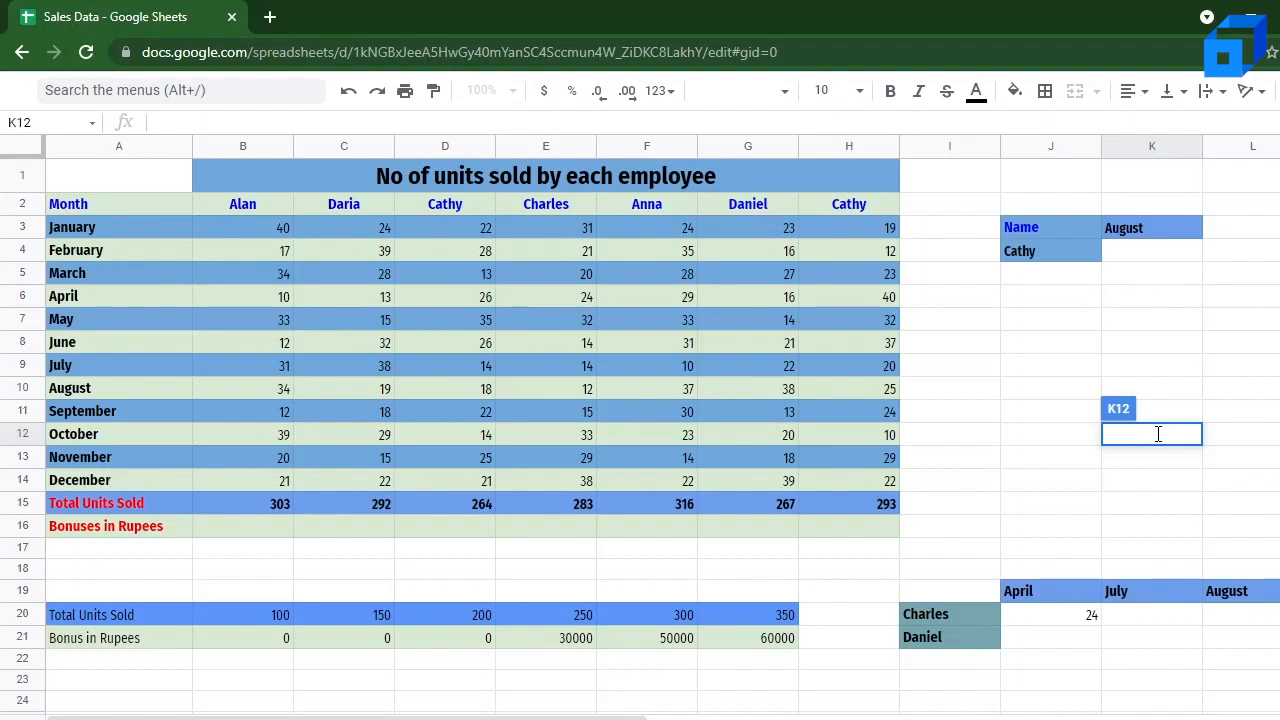
Step: Start an HLOOKUP formula in K12 and open the formula help to examine its arguments
{"action": "type", "text": "=HL"}
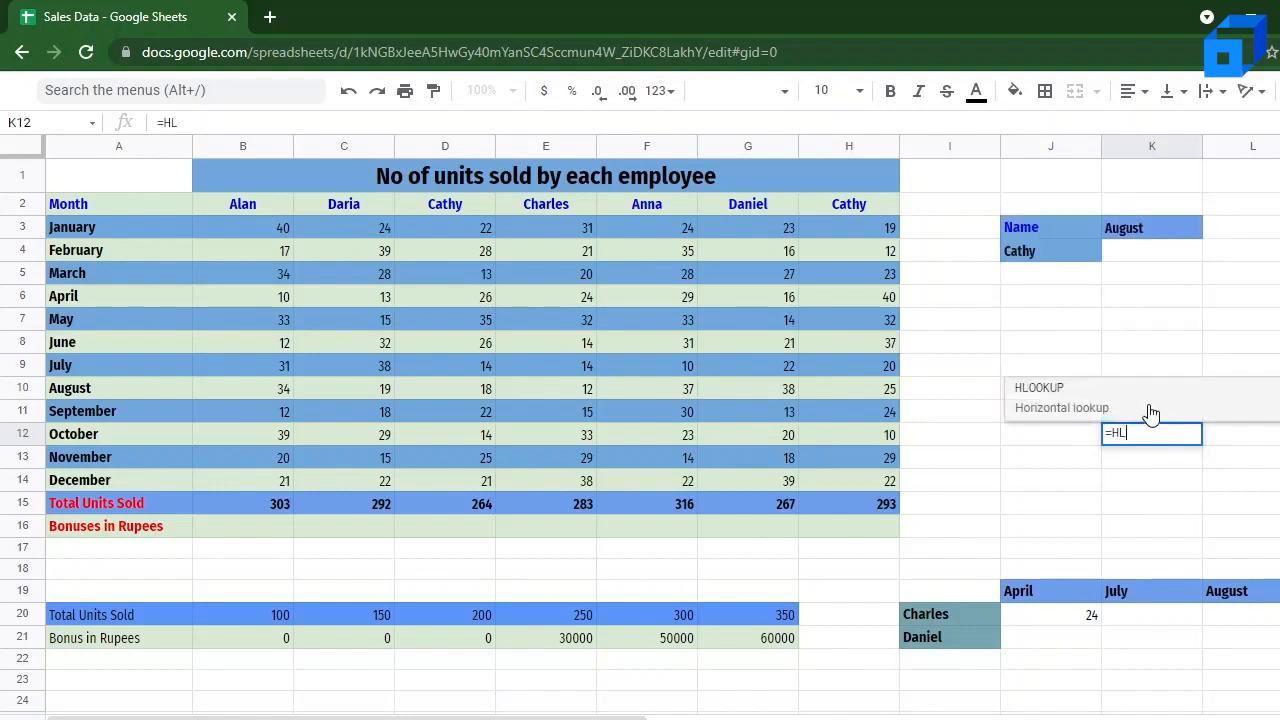
{"action": "key", "text": "Tab"}
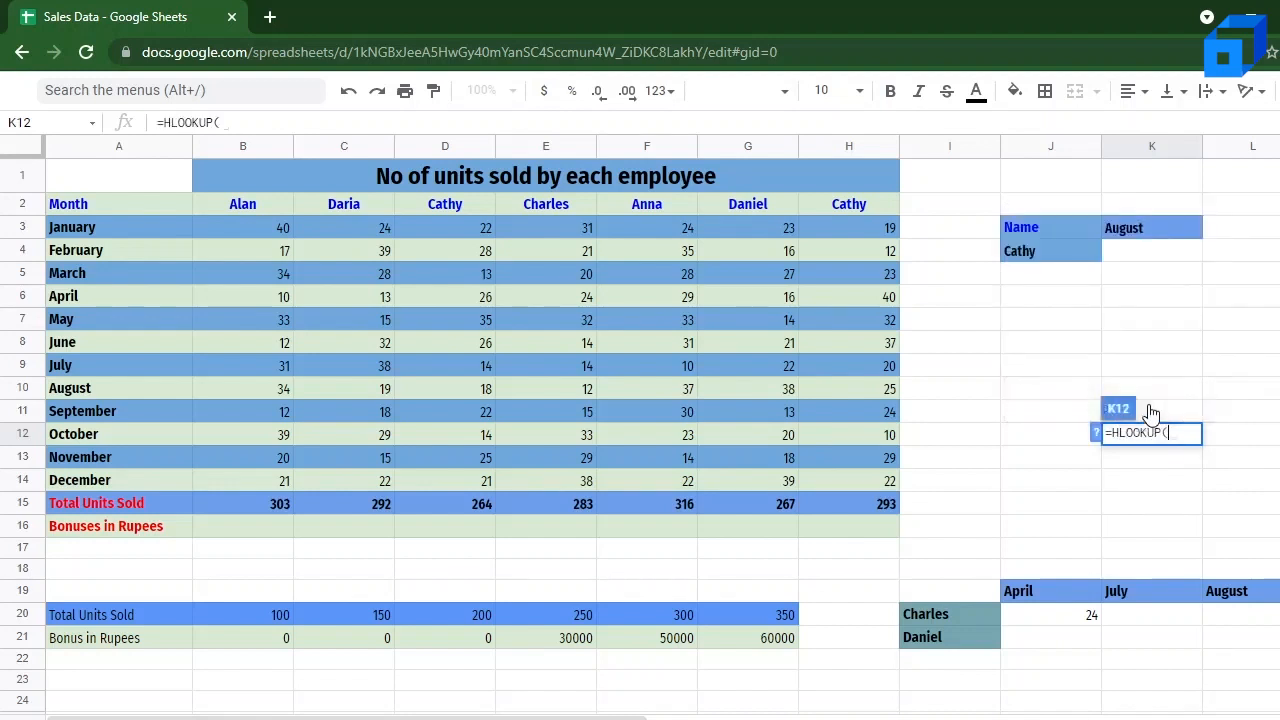
{"action": "left_click", "coordinate": [1095, 432]}
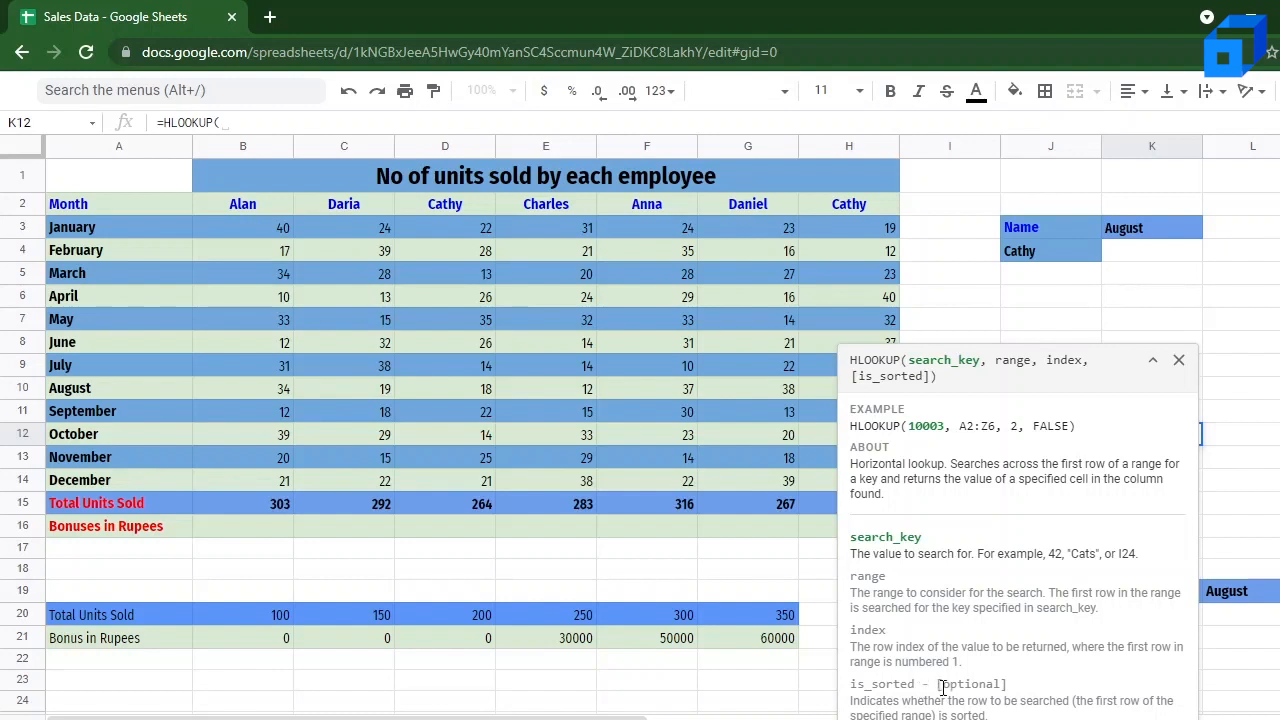
Step: Close the formula help and clear the unfinished HLOOKUP formula from K12
{"action": "left_click", "coordinate": [973, 318]}
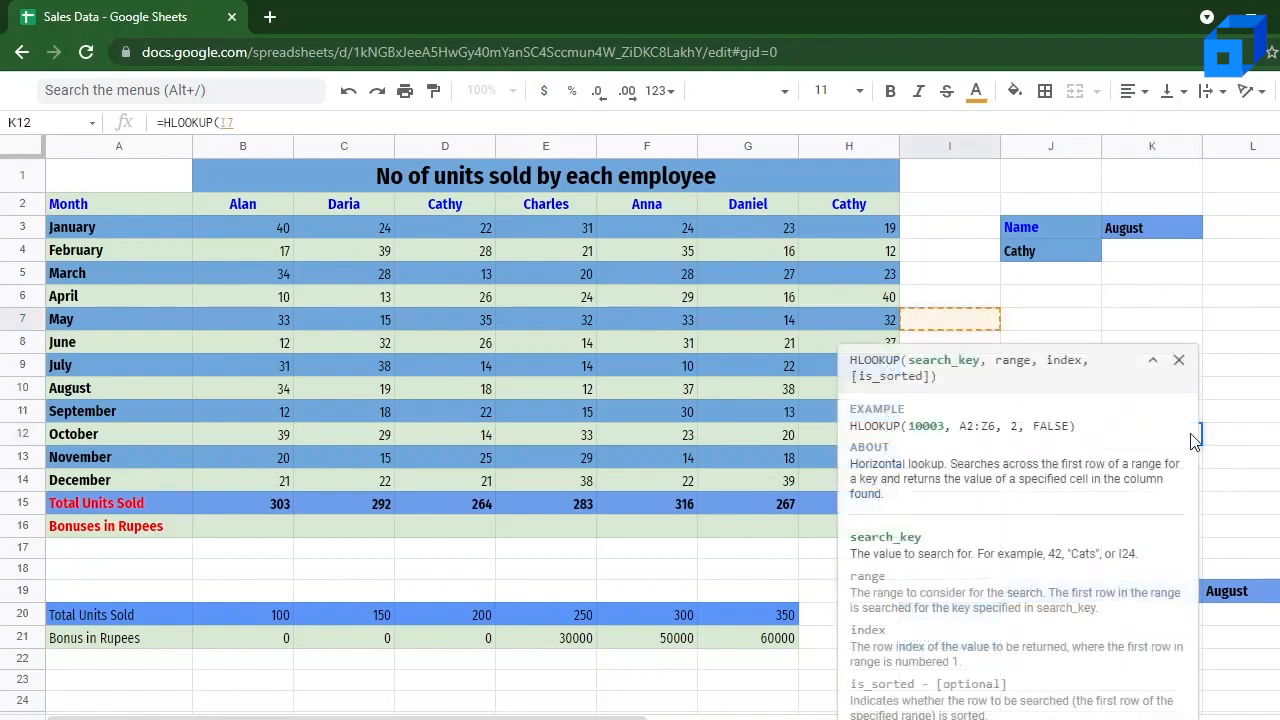
{"action": "left_click", "coordinate": [1179, 360]}
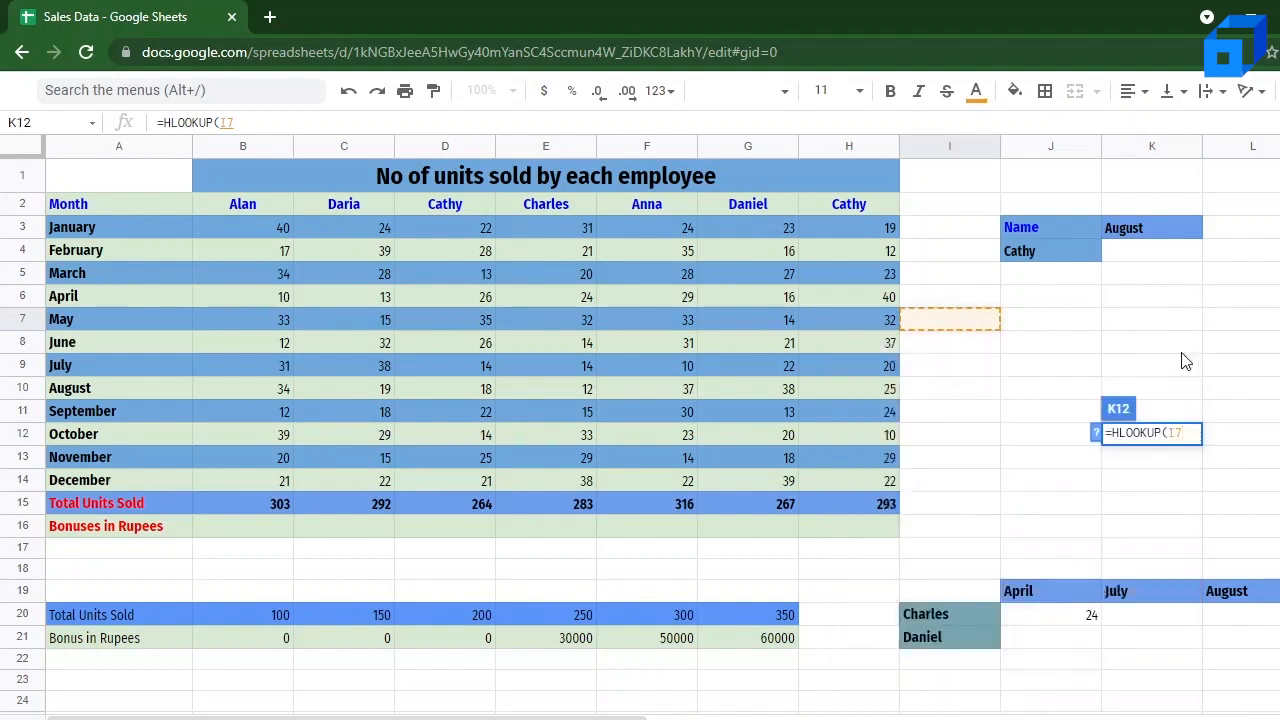
{"action": "key", "text": "BackSpace"}
{"action": "key", "text": "BackSpace"}
{"action": "key", "text": "BackSpace"}
{"action": "key", "text": "BackSpace"}
{"action": "key", "text": "BackSpace"}
{"action": "key", "text": "BackSpace"}
{"action": "key", "text": "BackSpace"}
{"action": "key", "text": "BackSpace"}
{"action": "key", "text": "BackSpace"}
{"action": "key", "text": "BackSpace"}
{"action": "key", "text": "BackSpace"}
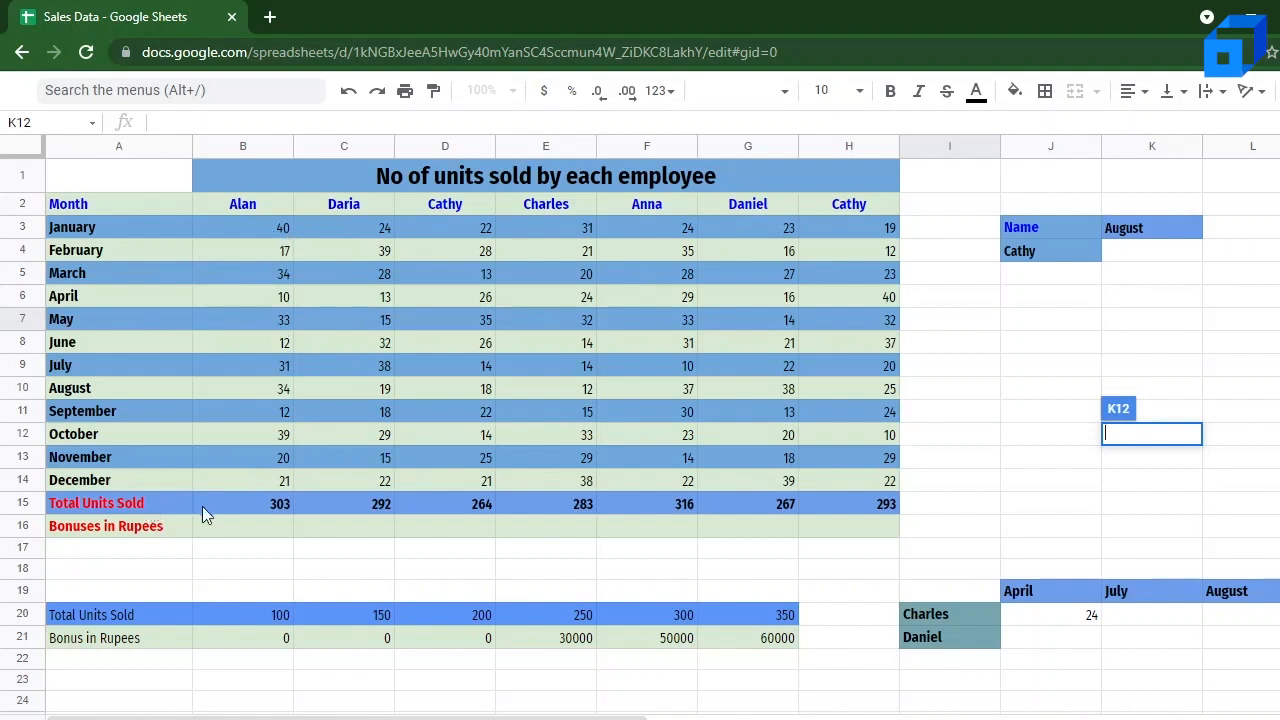
{"action": "key", "text": "Up"}
{"action": "key", "text": "Up"}
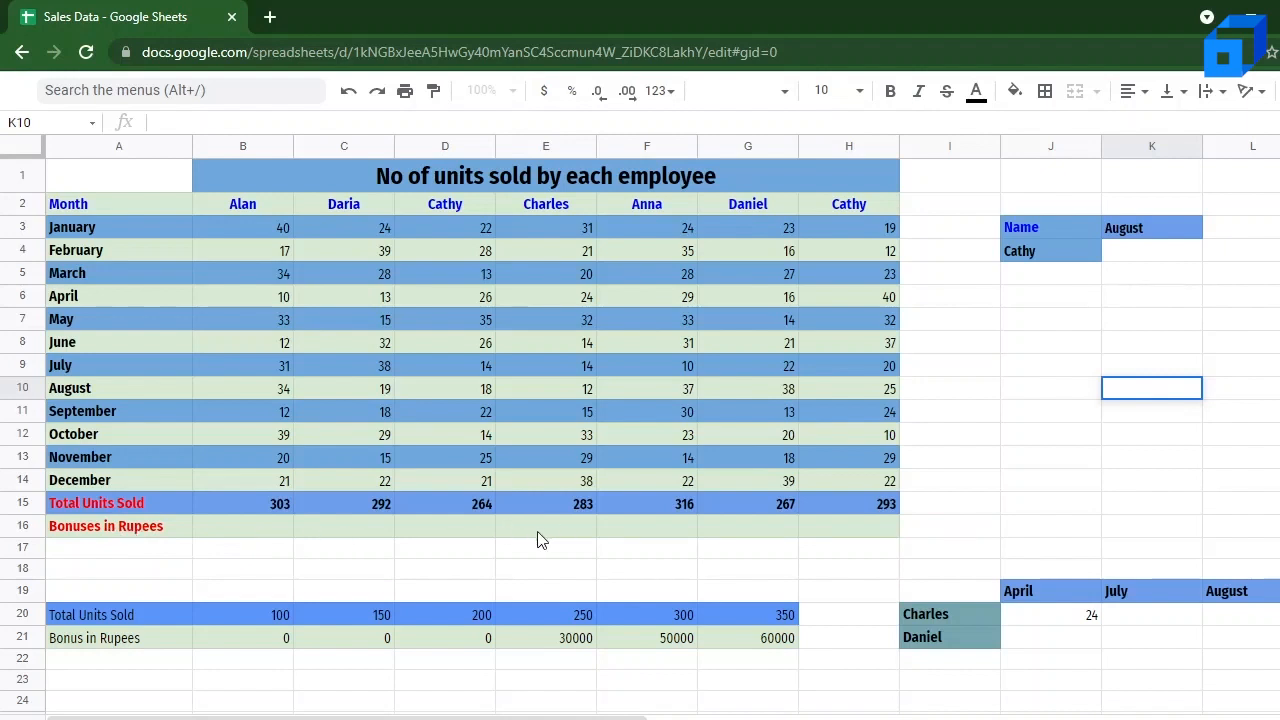
{"action": "key", "text": "Return"}
Step: Start an HLOOKUP formula in K4 with the employee name from J4 as quoted search key and A2:H14 as the range
{"action": "left_click", "coordinate": [1148, 252]}
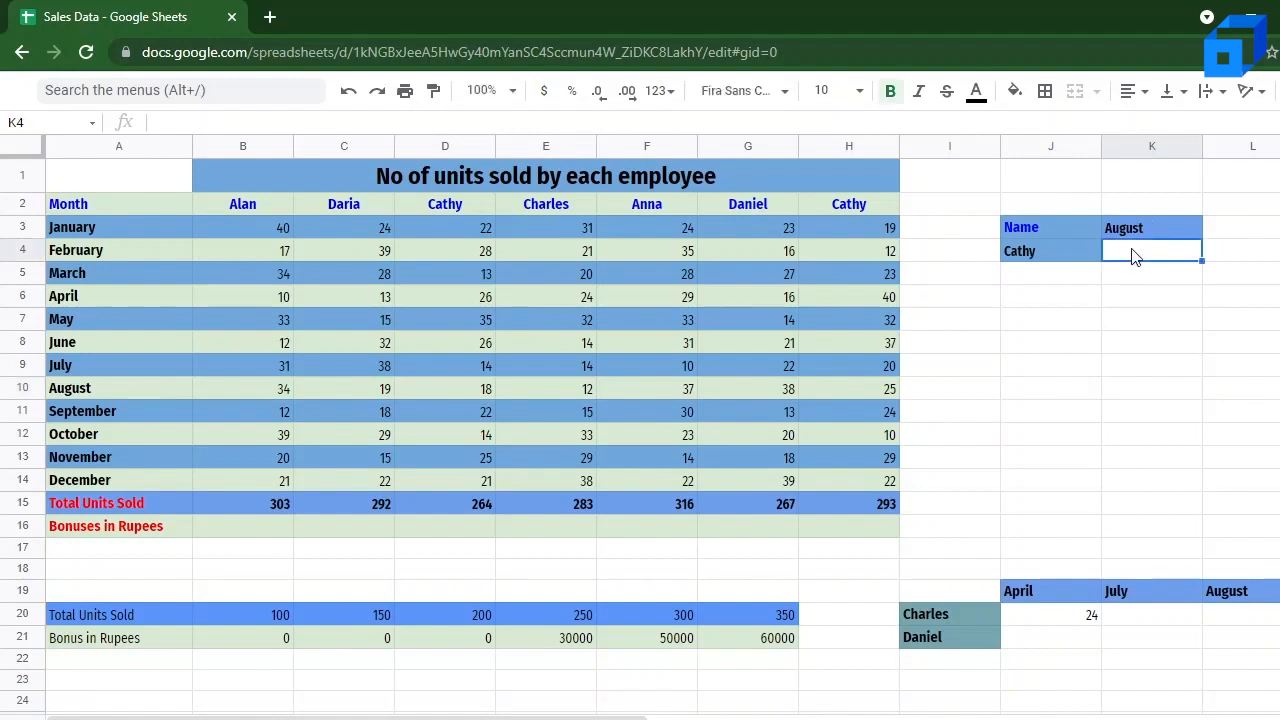
{"action": "double_click", "coordinate": [1135, 257]}
{"action": "type", "text": "=HLOOkup("}
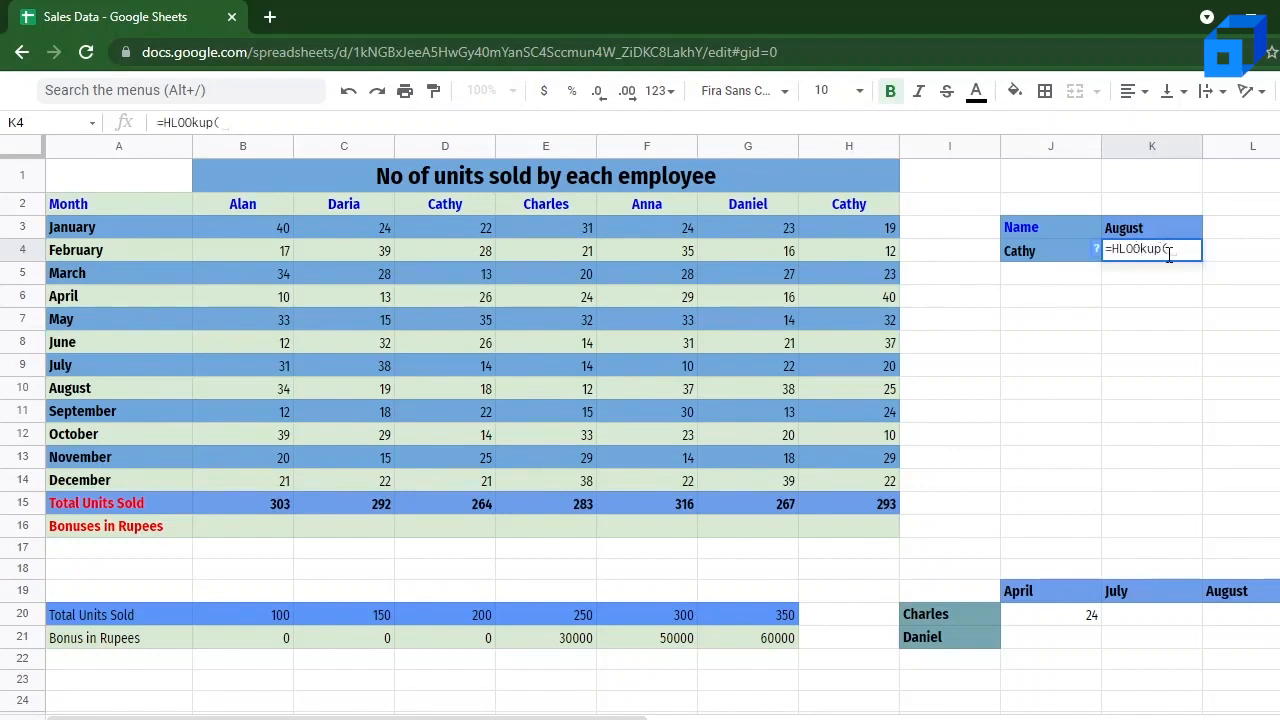
{"action": "type", "text": "\"Cathy\""}
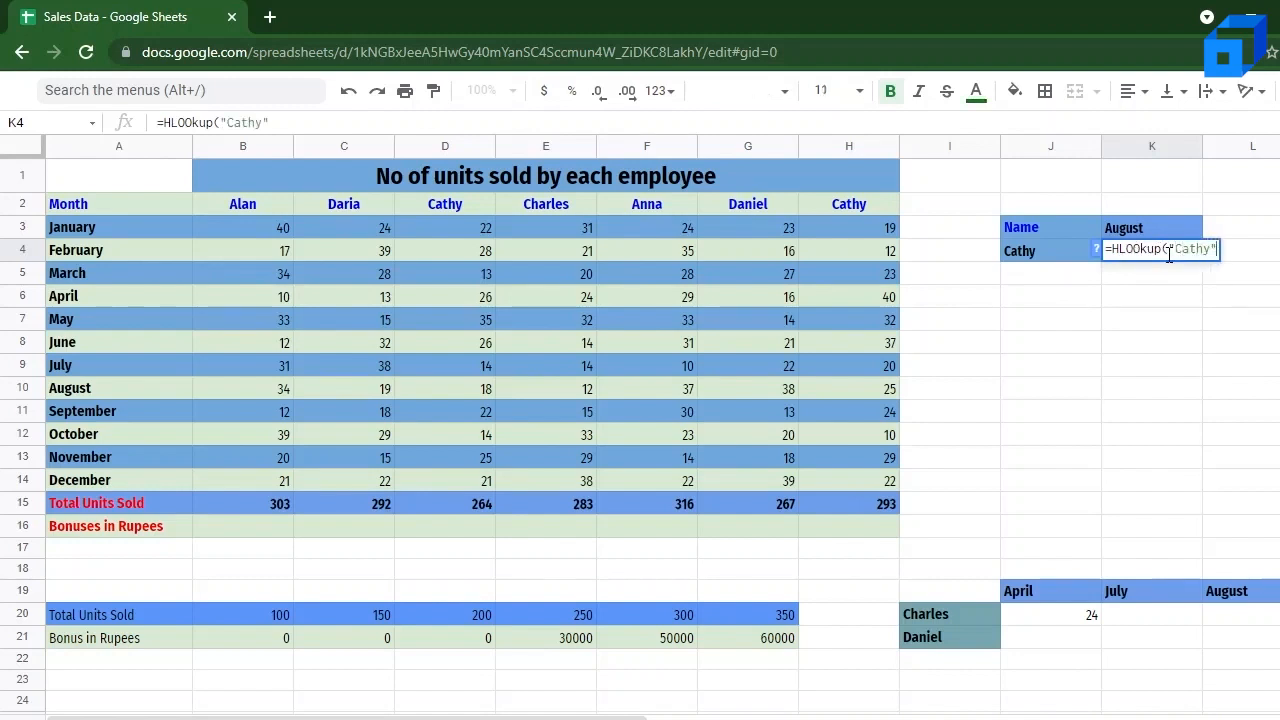
{"action": "type", "text": ","}
{"action": "left_click_drag", "start_coordinate": [105, 202], "coordinate": [847, 487]}
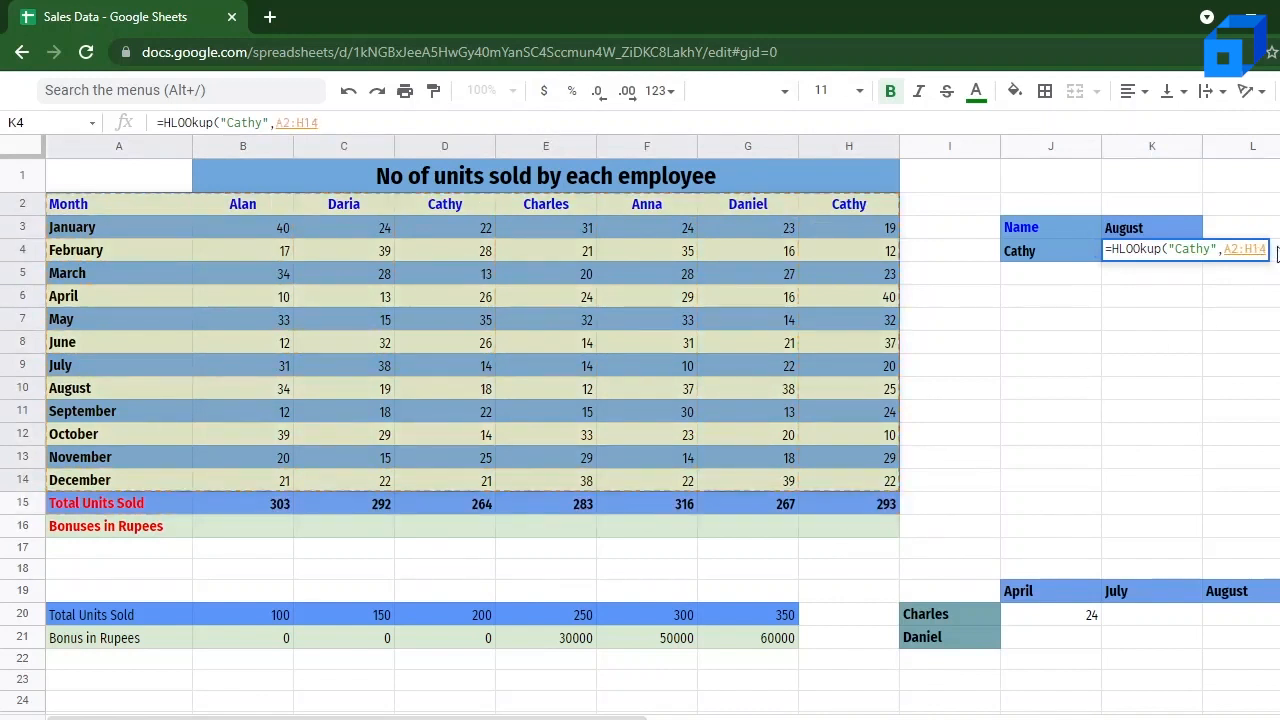
Step: Complete the K4 HLOOKUP with row index 9 and exact match 0, and check it against the August figure in column D
{"action": "type", "text": ","}
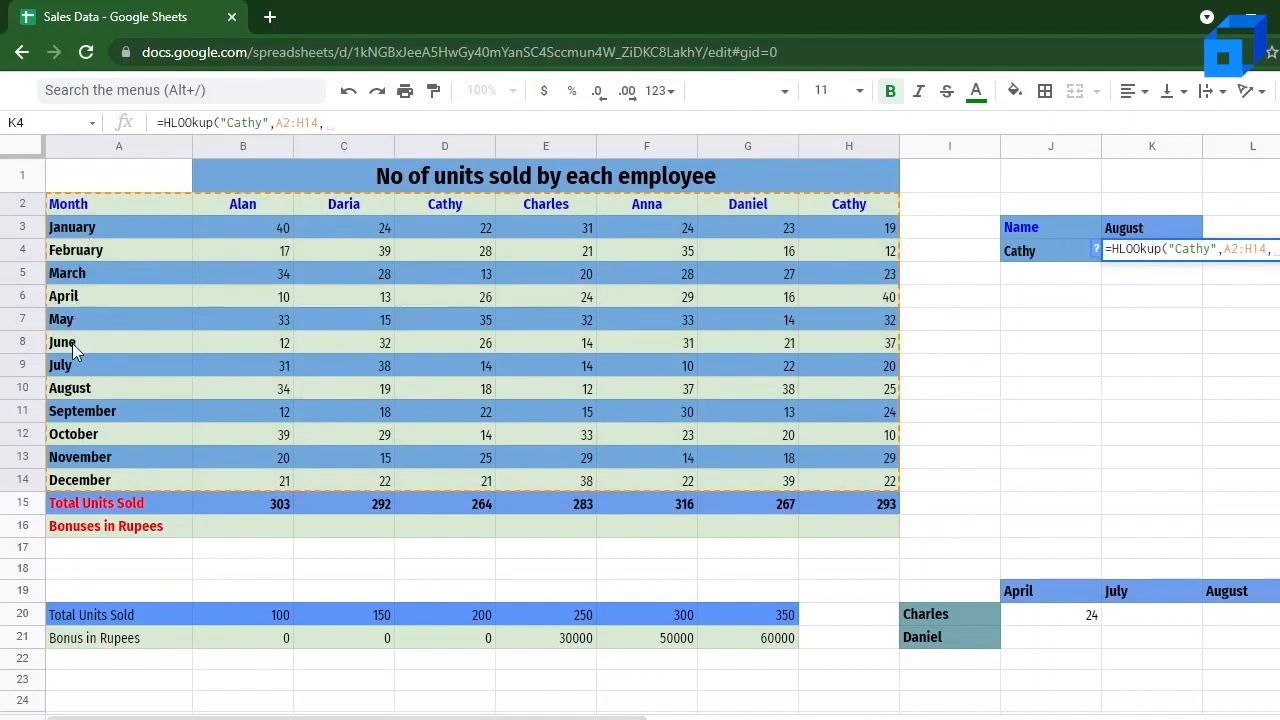
{"action": "type", "text": "9,"}
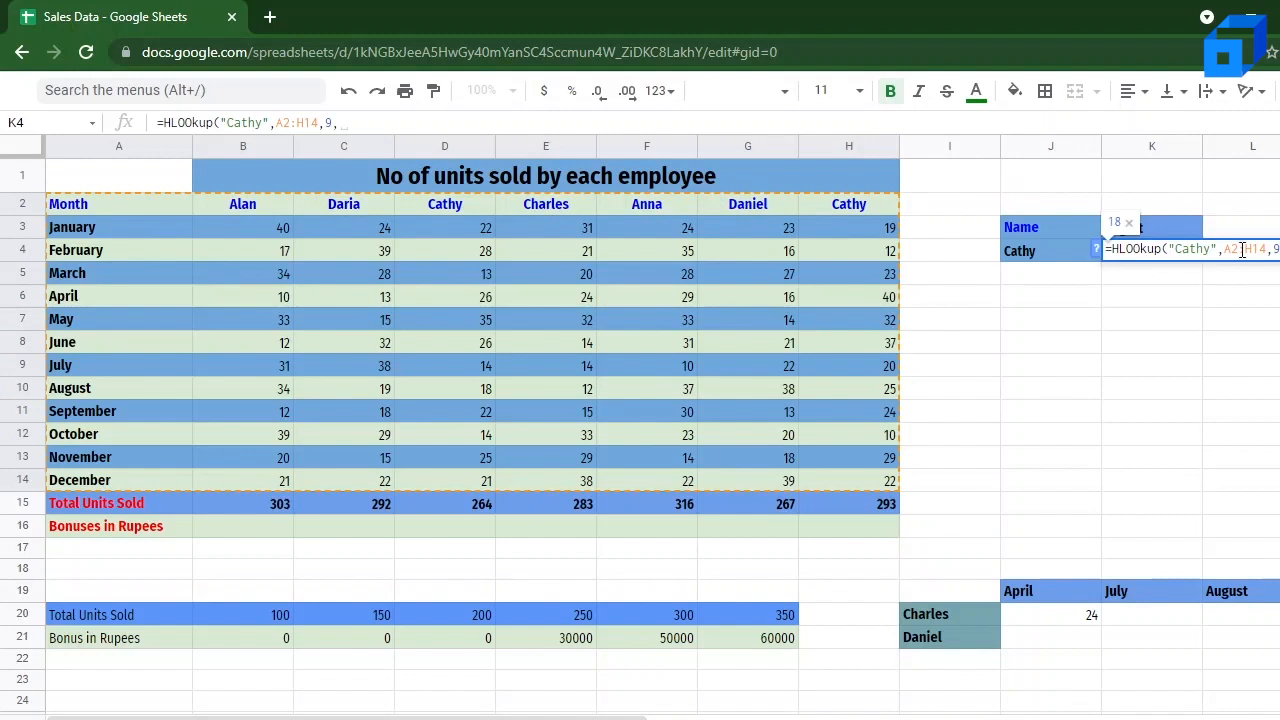
{"action": "type", "text": ")"}
{"action": "type", "text": "0"}
{"action": "key", "text": "Return"}
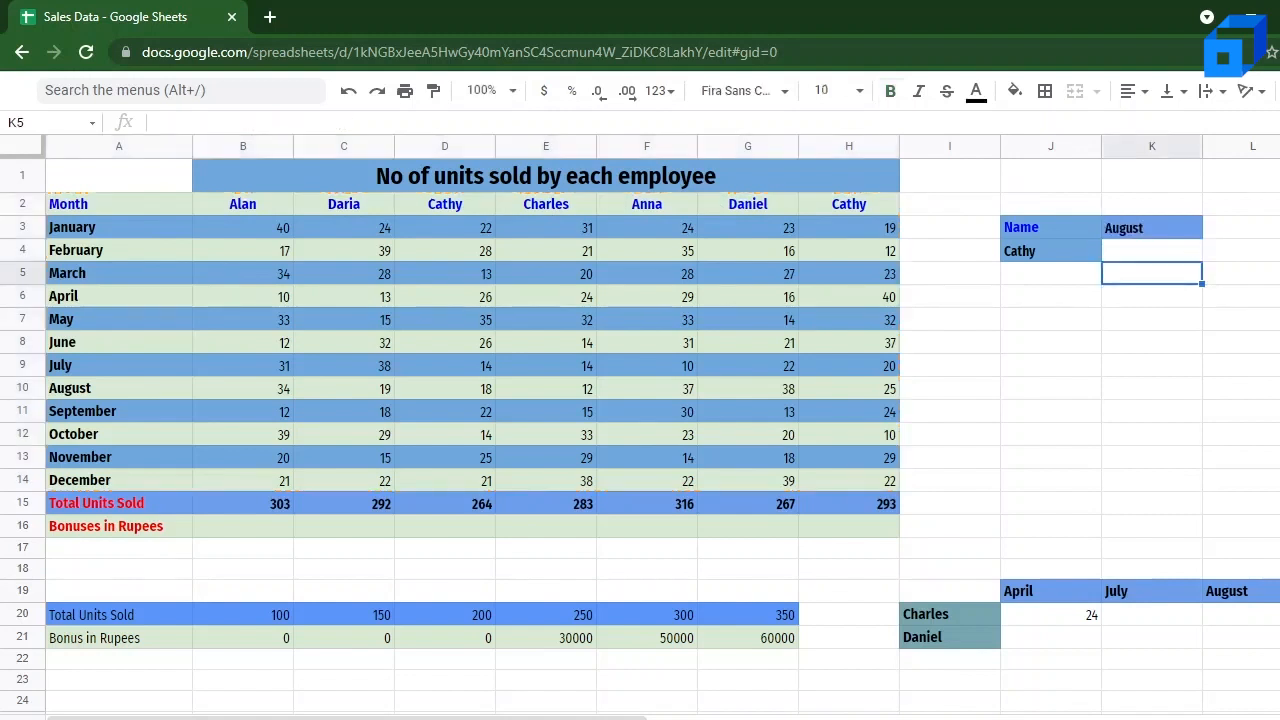
{"action": "left_click", "coordinate": [1192, 255]}
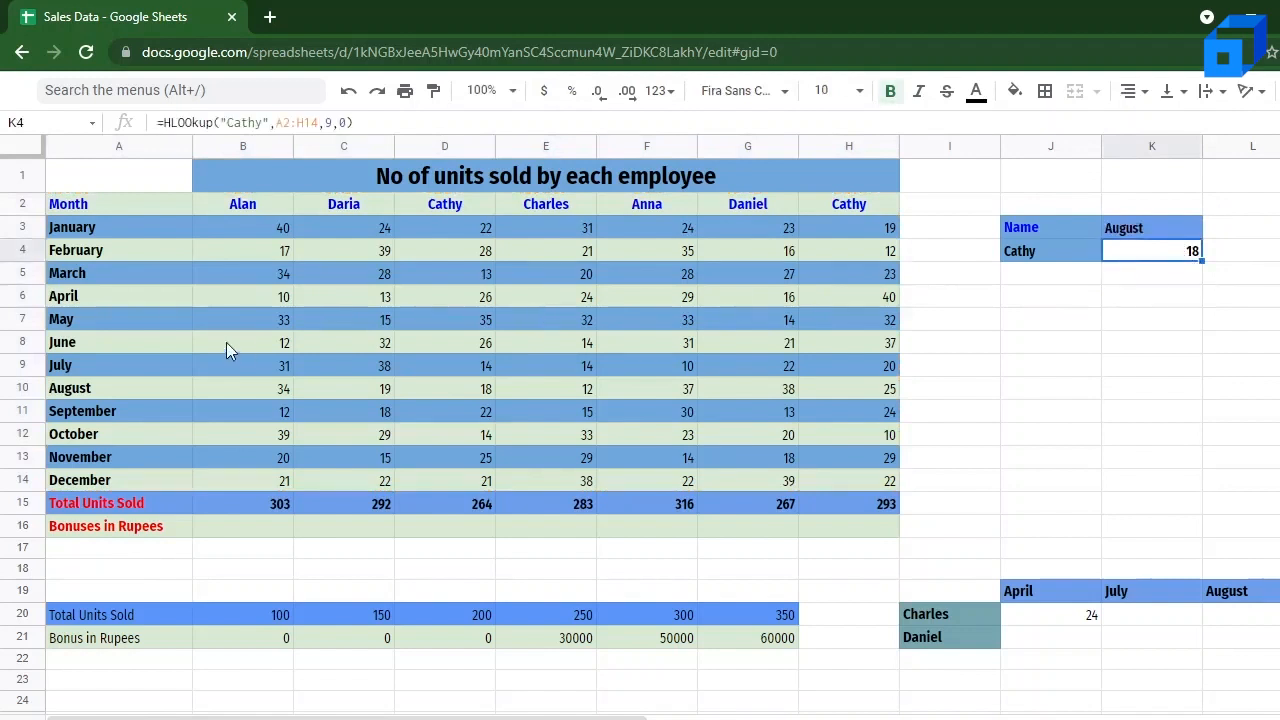
{"action": "left_click", "coordinate": [469, 226]}
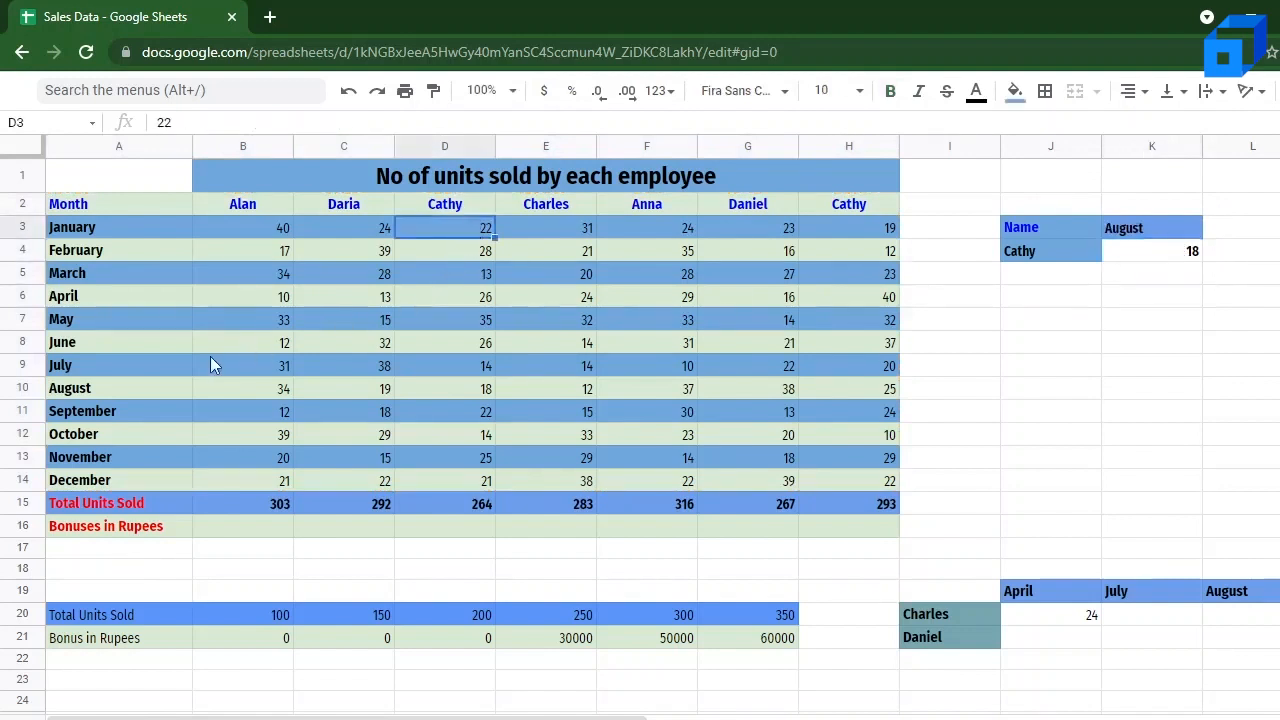
{"action": "left_click", "coordinate": [164, 390]}
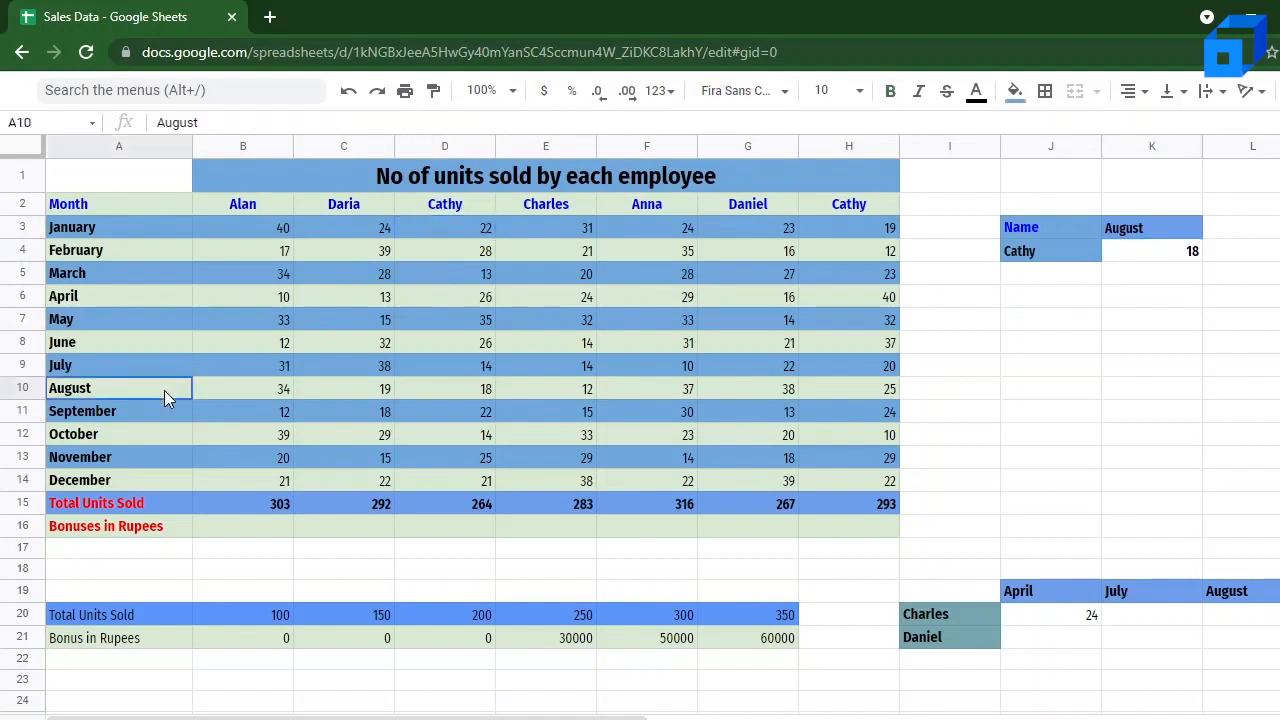
{"action": "left_click", "coordinate": [460, 398]}
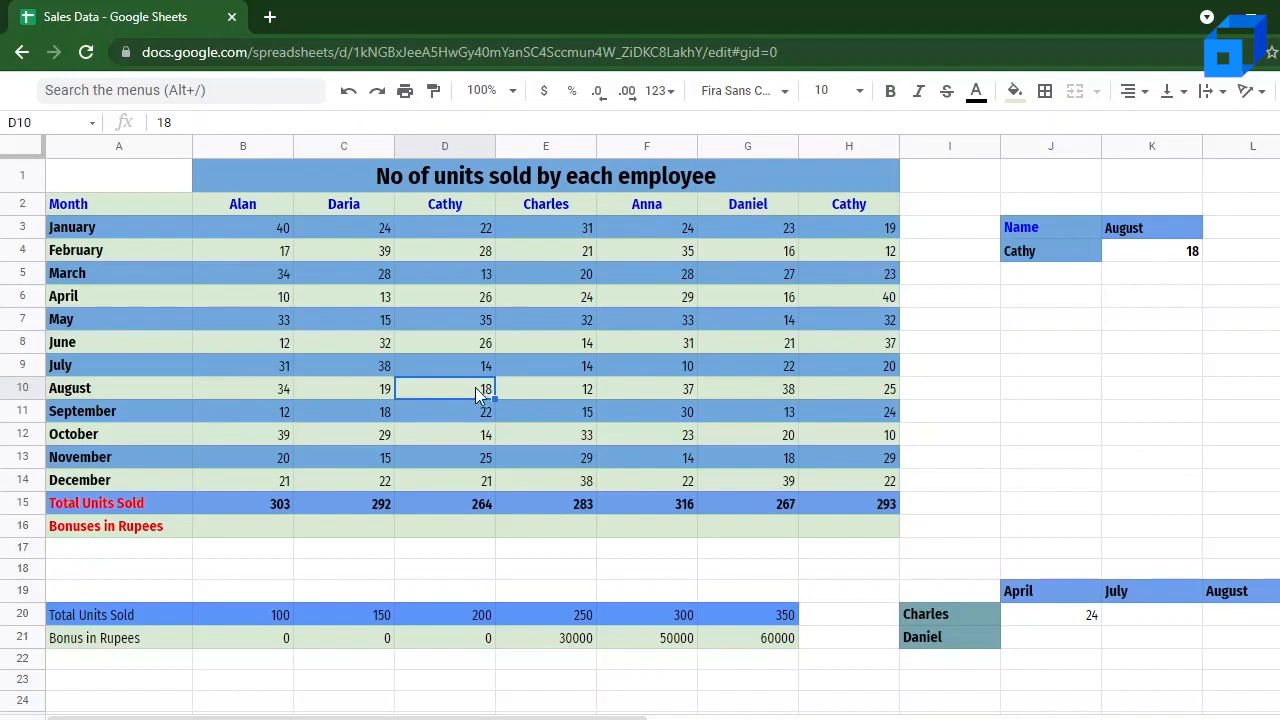
Step: Replace the quoted name in the K4 HLOOKUP with the cell reference D2
{"action": "left_click", "coordinate": [1086, 258]}
{"action": "left_click", "coordinate": [1113, 258]}
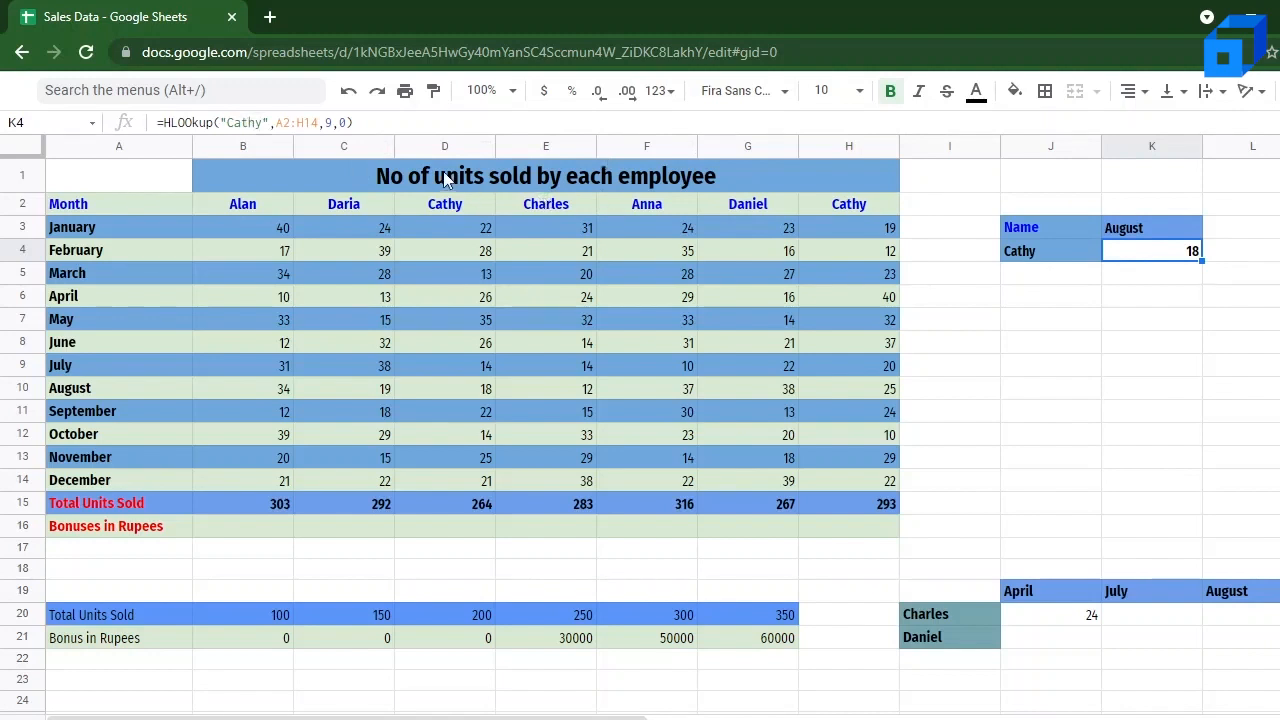
{"action": "left_click", "coordinate": [268, 123]}
{"action": "key", "text": "BackSpace"}
{"action": "key", "text": "BackSpace"}
{"action": "key", "text": "BackSpace"}
{"action": "key", "text": "BackSpace"}
{"action": "key", "text": "BackSpace"}
{"action": "key", "text": "BackSpace"}
{"action": "key", "text": "BackSpace"}
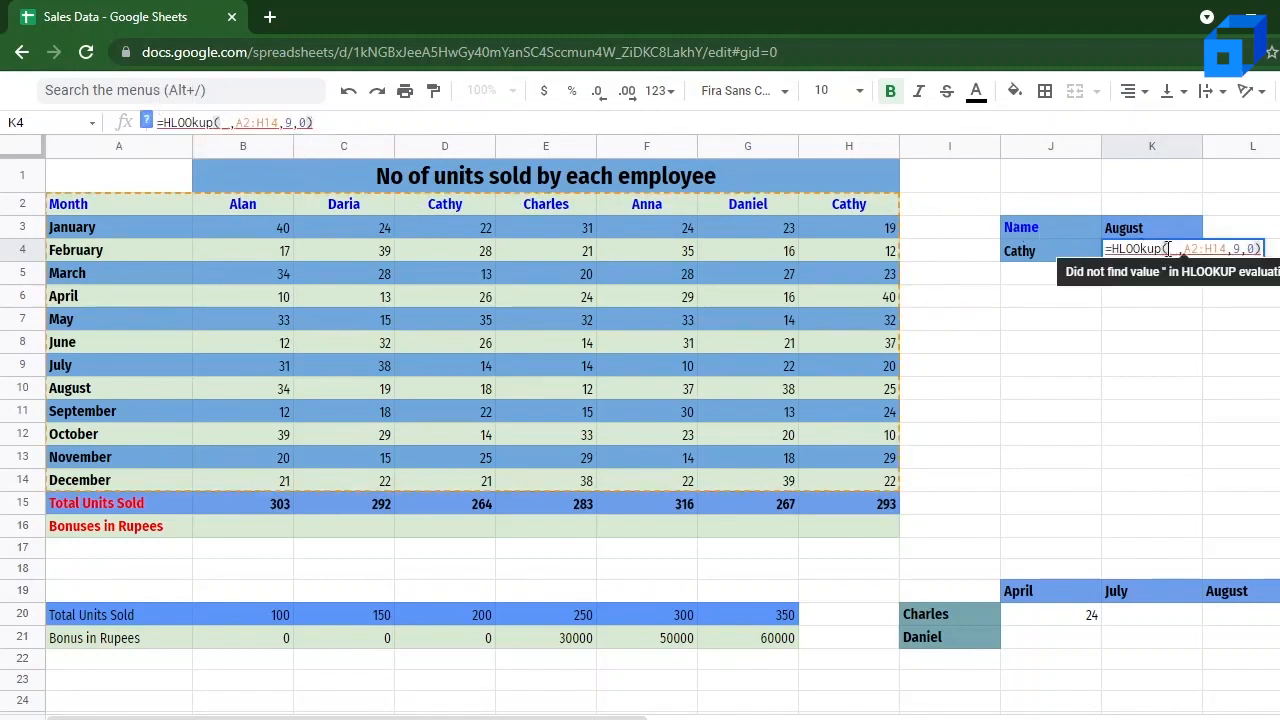
{"action": "left_click", "coordinate": [454, 201]}
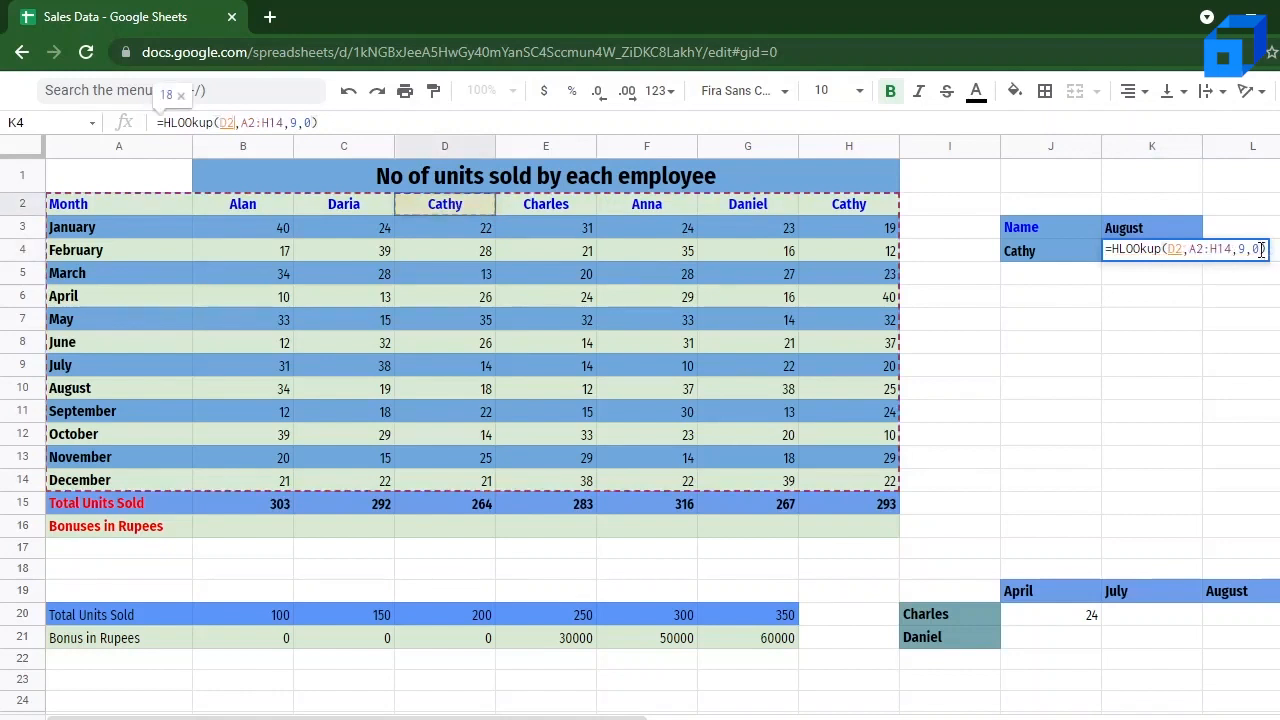
{"action": "key", "text": "Return"}
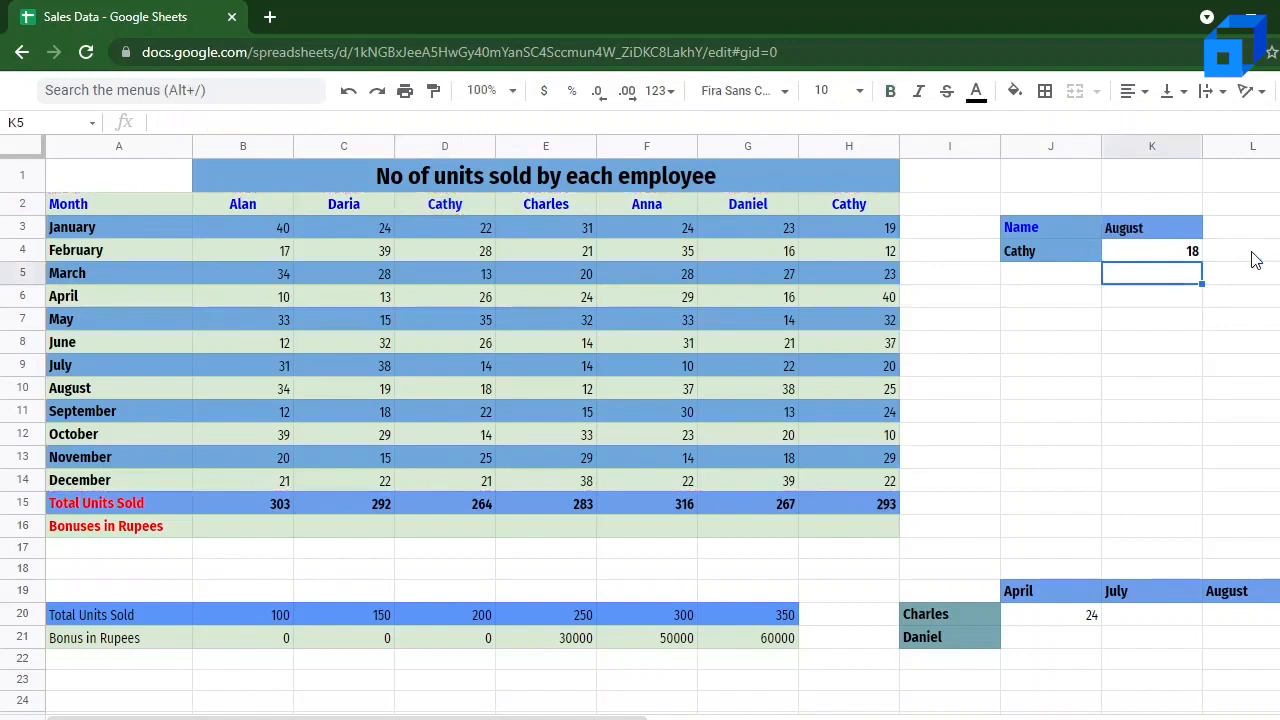
Step: Replace the D2 reference in the K4 HLOOKUP with the quoted employee name from J4
{"action": "left_click", "coordinate": [1190, 253]}
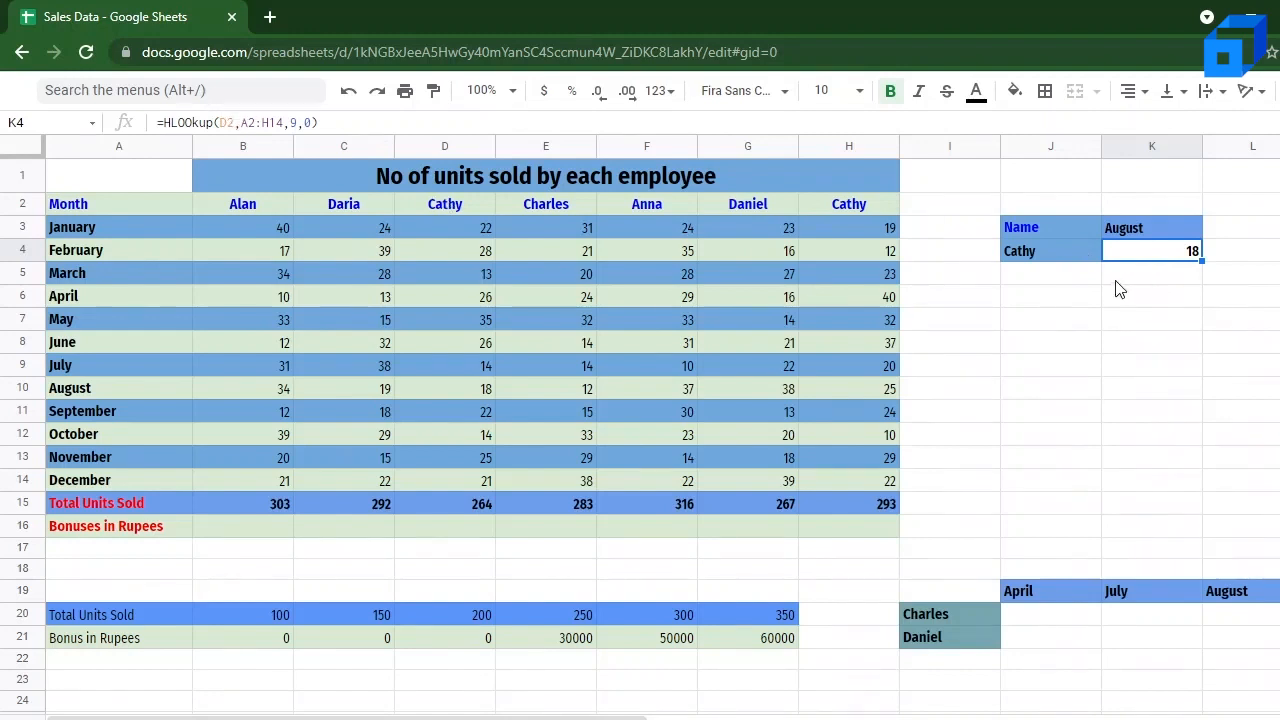
{"action": "left_click", "coordinate": [1067, 262]}
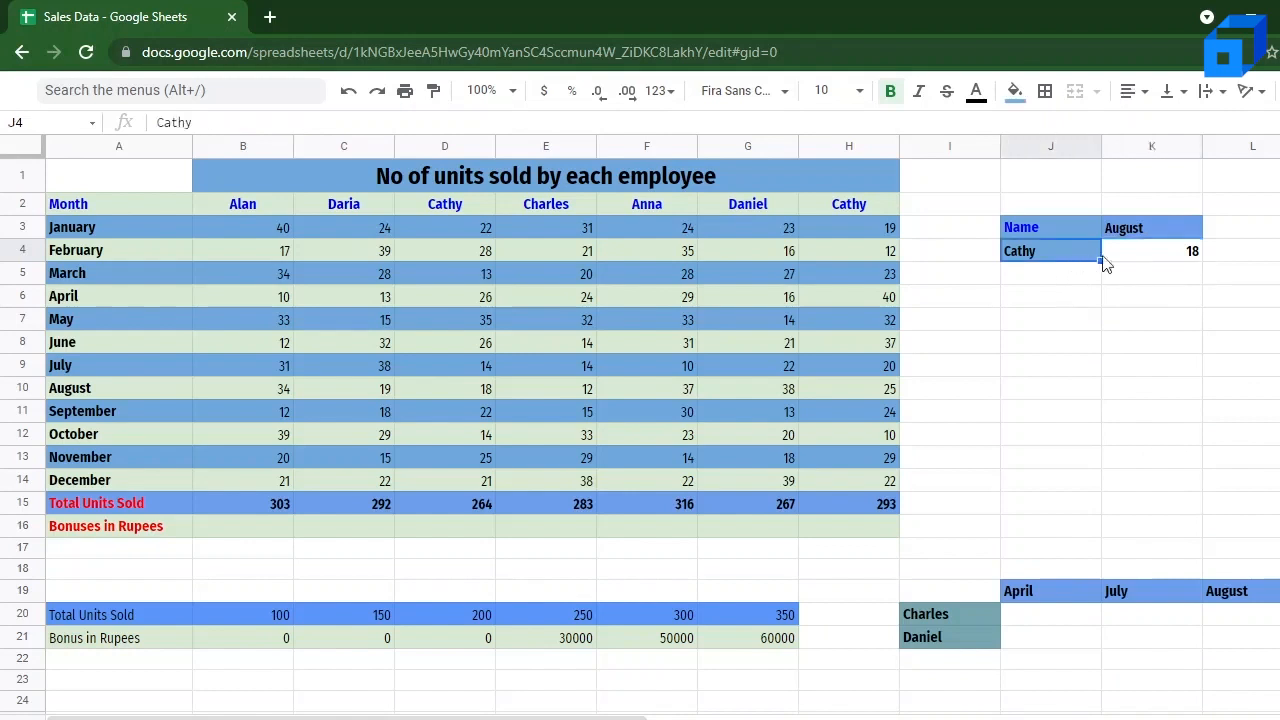
{"action": "left_click", "coordinate": [1143, 260]}
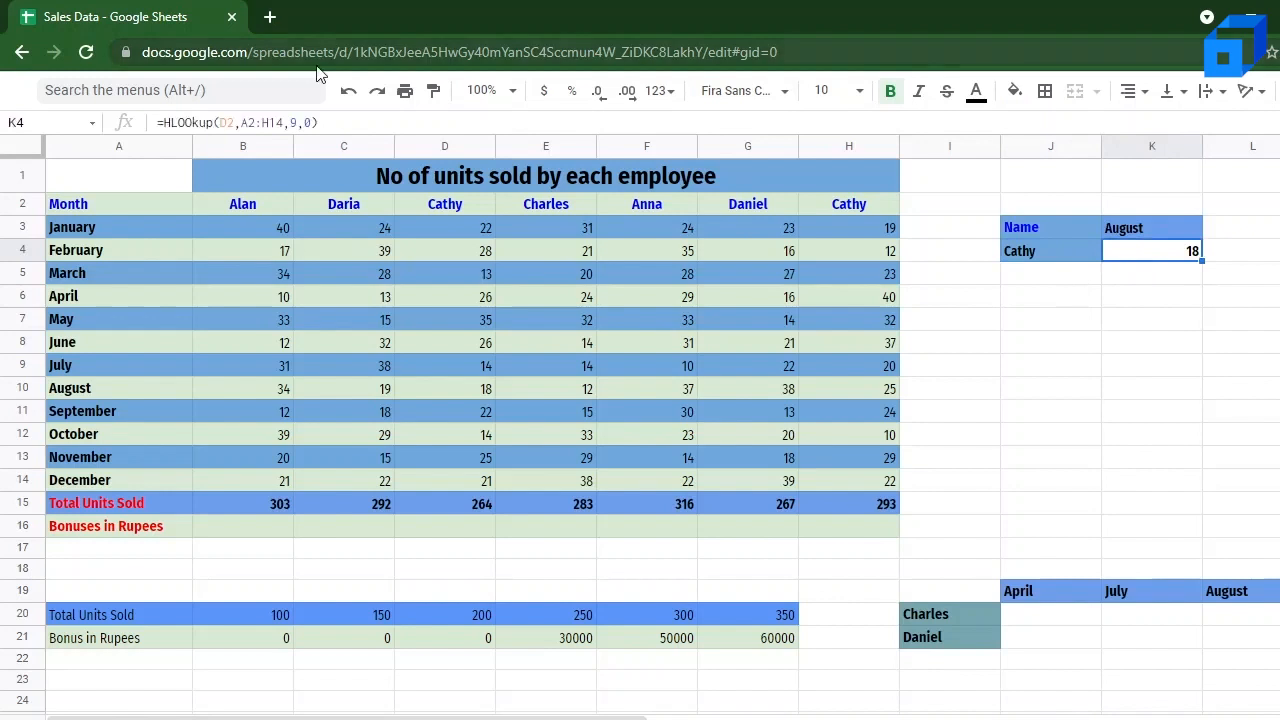
{"action": "left_click", "coordinate": [229, 123]}
{"action": "double_click", "coordinate": [229, 123]}
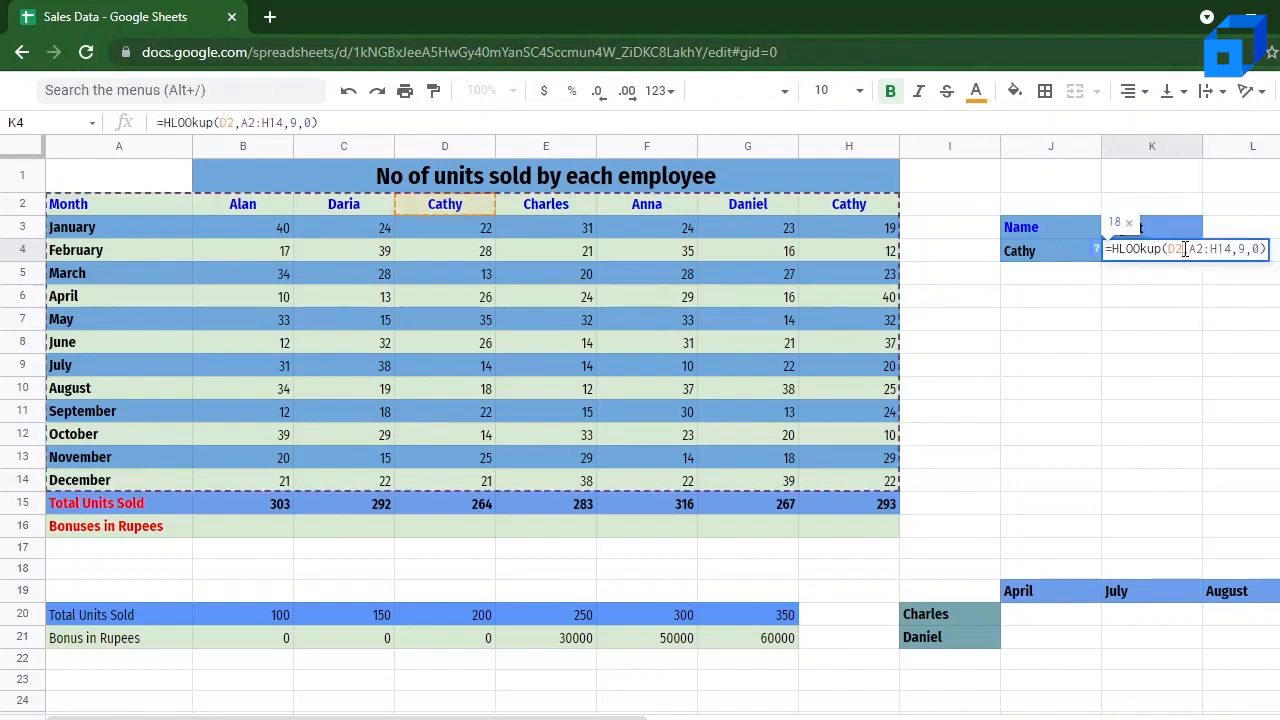
{"action": "key", "text": "BackSpace"}
{"action": "type", "text": "\"Cathy\""}
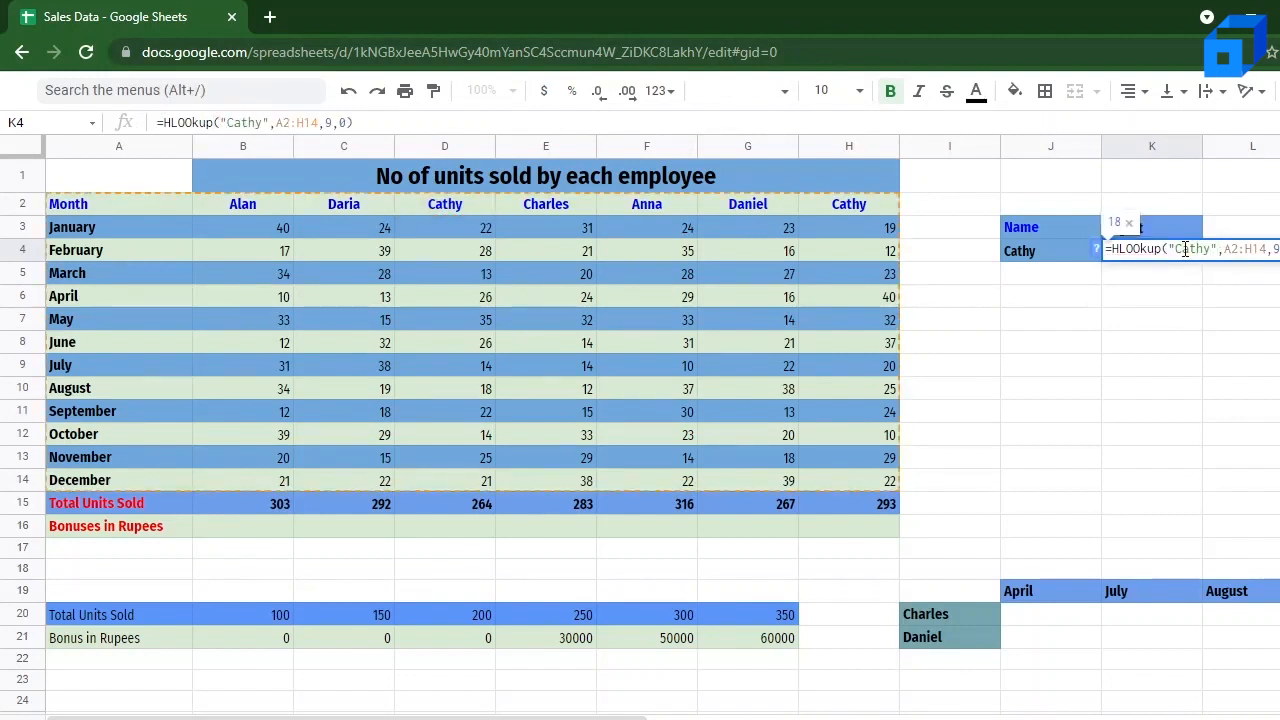
{"action": "key", "text": "Return"}
{"action": "left_click", "coordinate": [1180, 256]}
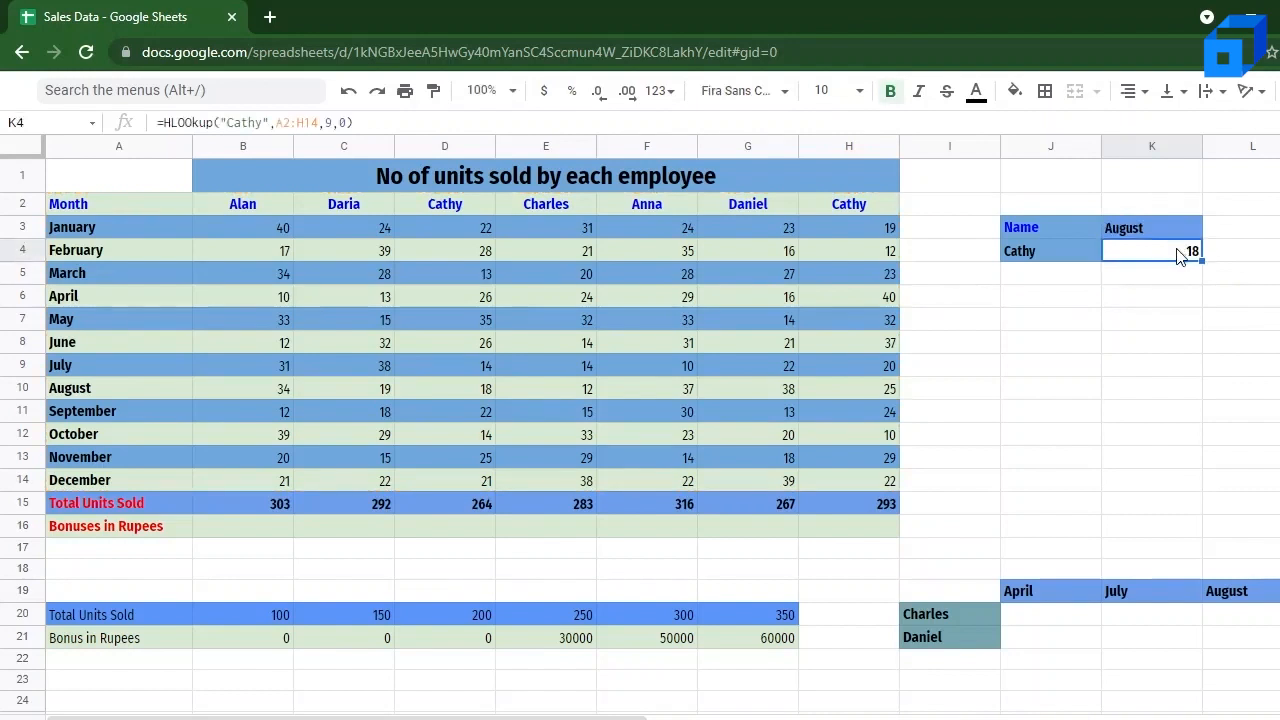
Step: Add the initial R after the duplicate employee name in header H2 and after the name in lookup cell J4
{"action": "left_click", "coordinate": [453, 201]}
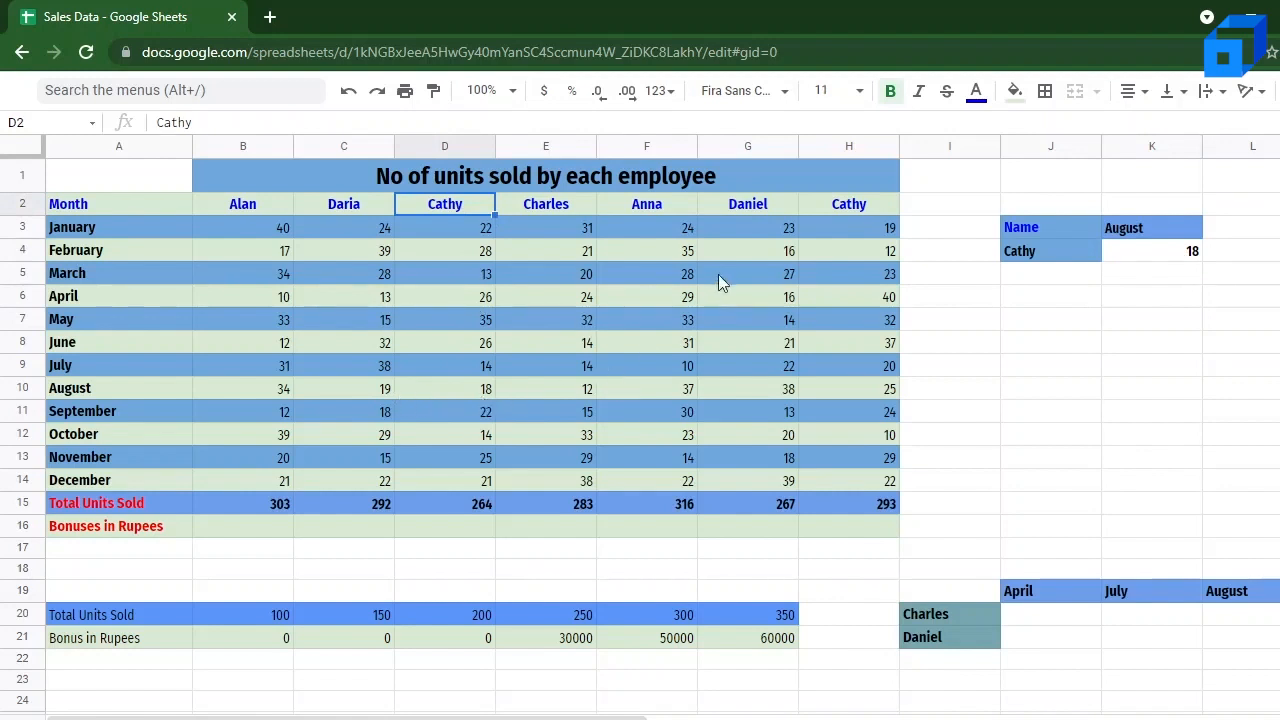
{"action": "left_click", "coordinate": [858, 206]}
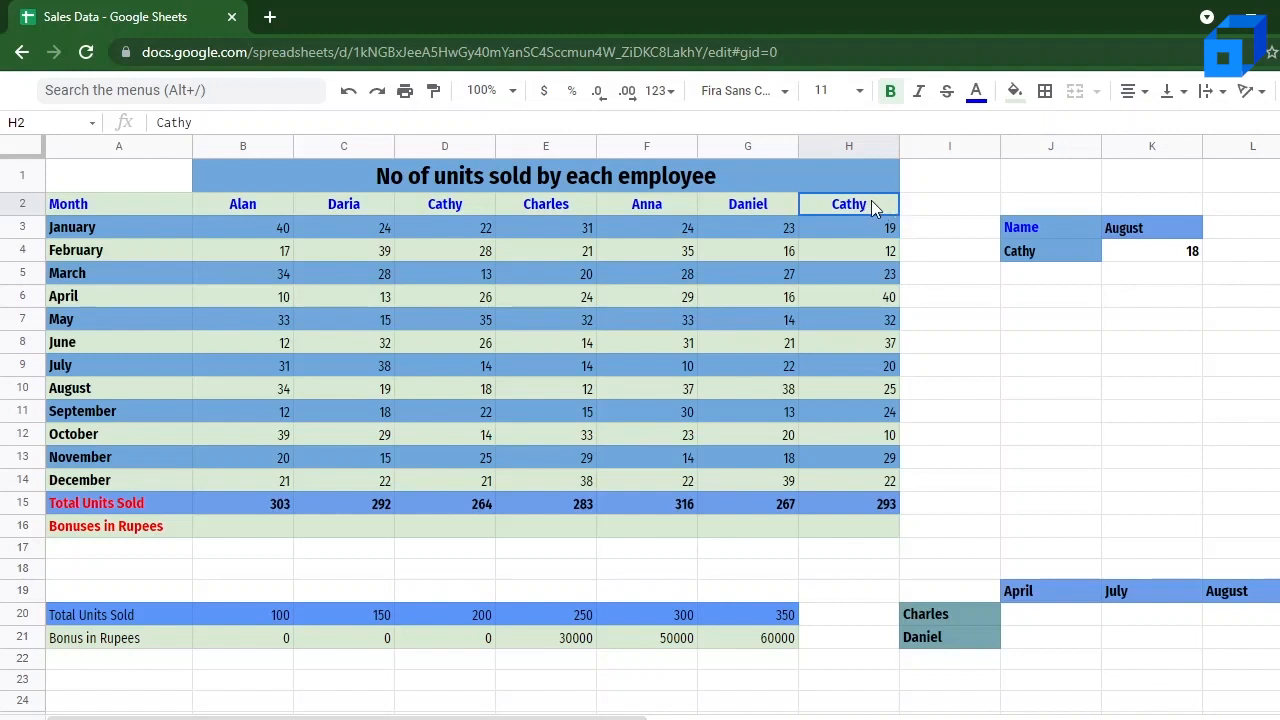
{"action": "double_click", "coordinate": [870, 204]}
{"action": "type", "text": "R"}
{"action": "left_click", "coordinate": [1060, 256]}
{"action": "double_click", "coordinate": [1053, 250]}
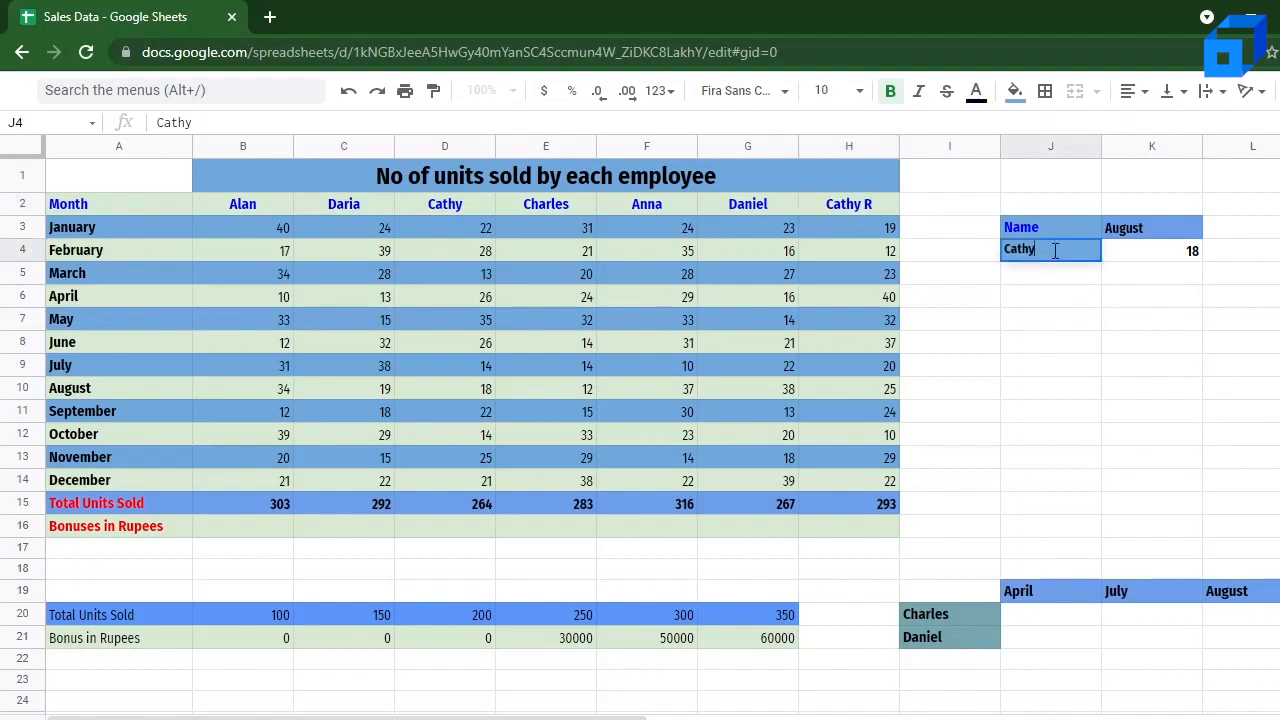
{"action": "type", "text": "R"}
Step: Add the initial R to the quoted search key in the K4 HLOOKUP, and check it against the August figure in H10
{"action": "left_click", "coordinate": [1146, 258]}
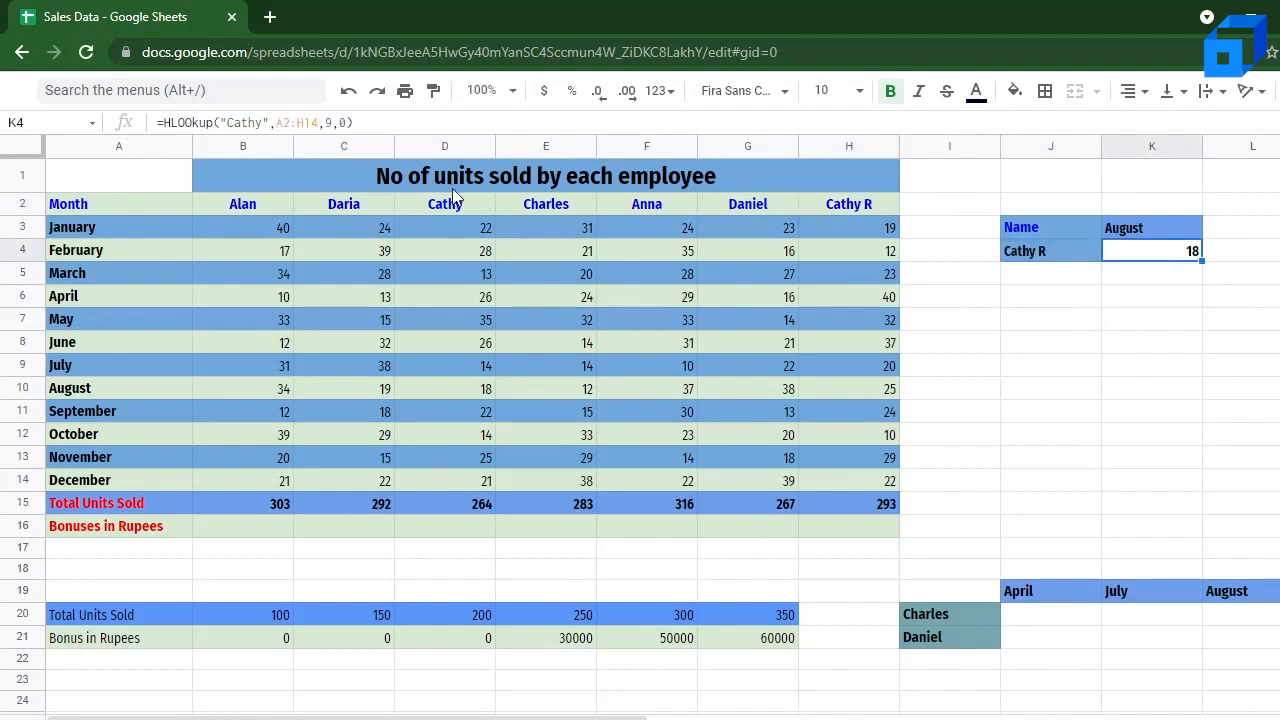
{"action": "left_click", "coordinate": [263, 122]}
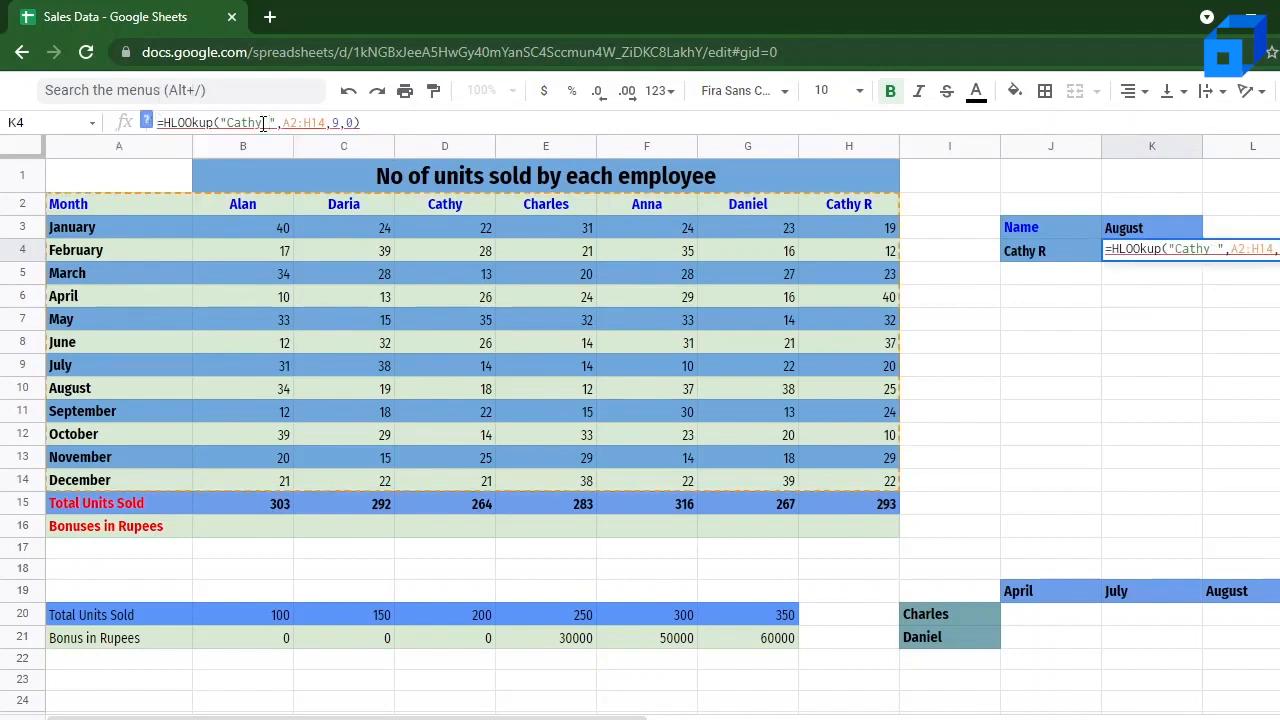
{"action": "type", "text": "R"}
{"action": "key", "text": "Return"}
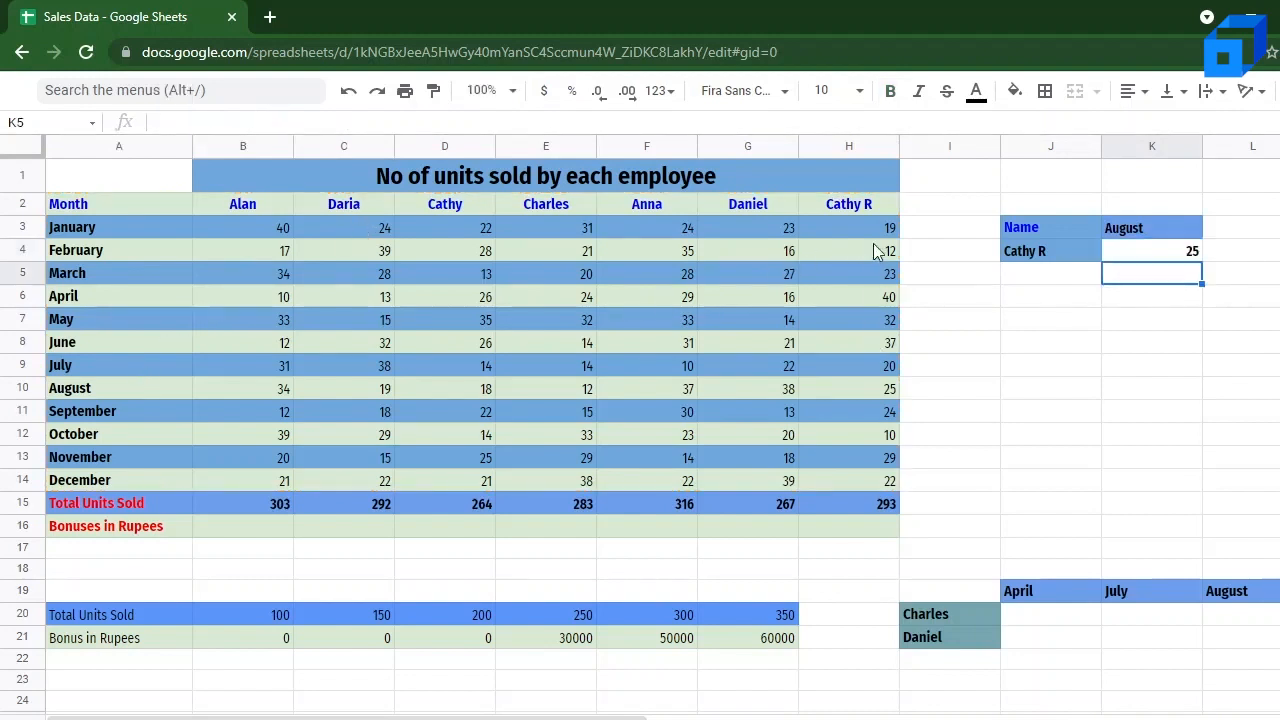
{"action": "left_click", "coordinate": [857, 391]}
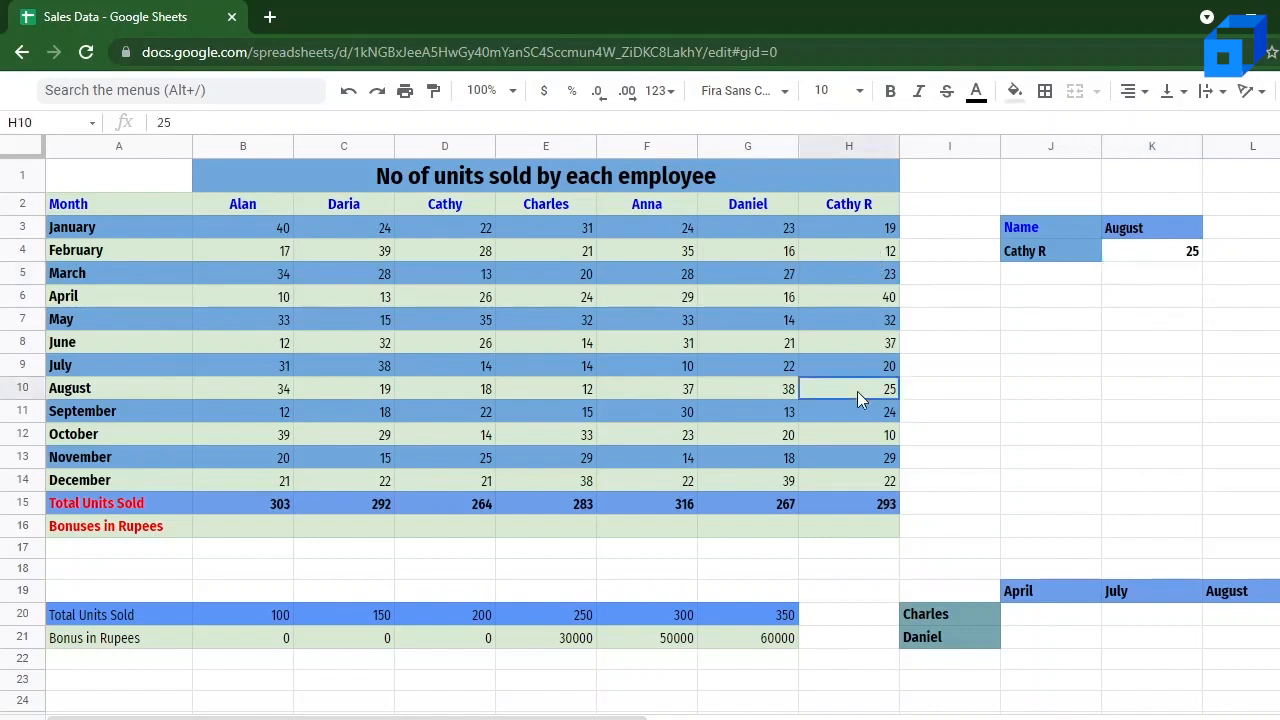
Step: Retype the employee name in lookup cell J4 entirely in lowercase, and compare the K4 result with the August figure in H10
{"action": "left_click", "coordinate": [1191, 251]}
{"action": "left_click", "coordinate": [1040, 256]}
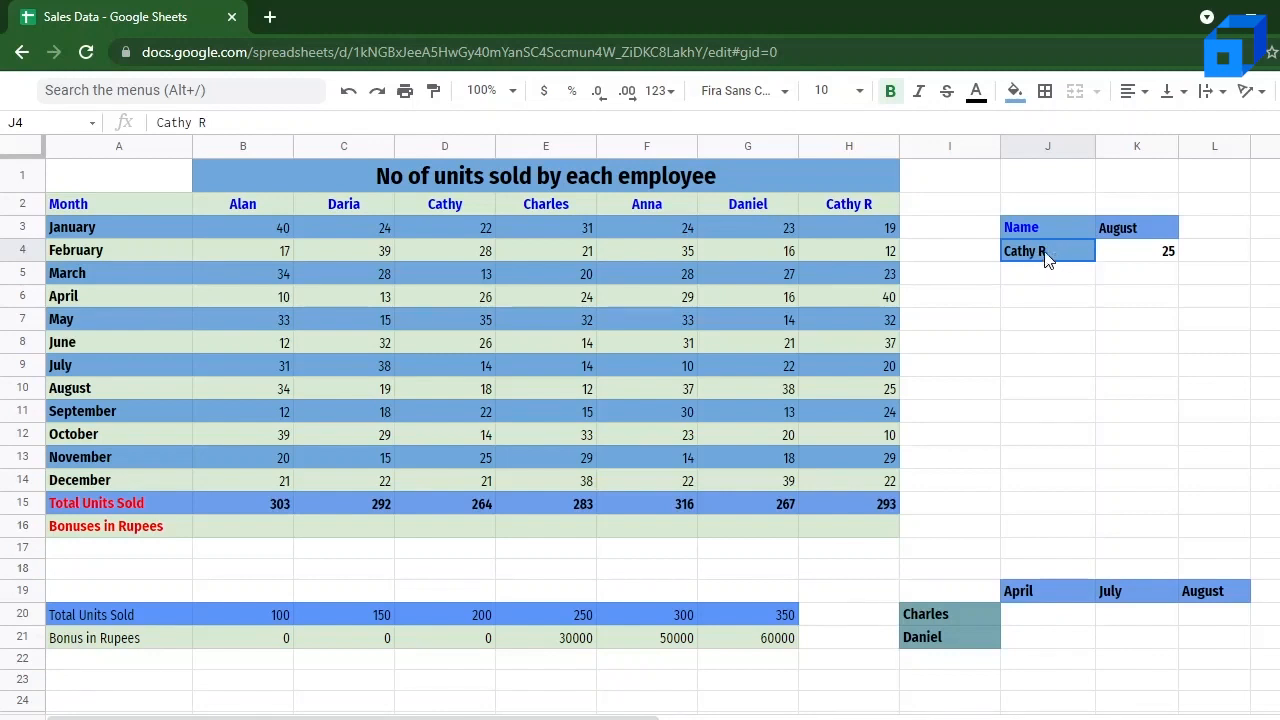
{"action": "double_click", "coordinate": [1047, 254]}
{"action": "key", "text": "shift+Left"}
{"action": "key", "text": "shift+Left"}
{"action": "key", "text": "shift+Left"}
{"action": "key", "text": "shift+Left"}
{"action": "key", "text": "shift+Left"}
{"action": "key", "text": "shift+Left"}
{"action": "key", "text": "shift+Left"}
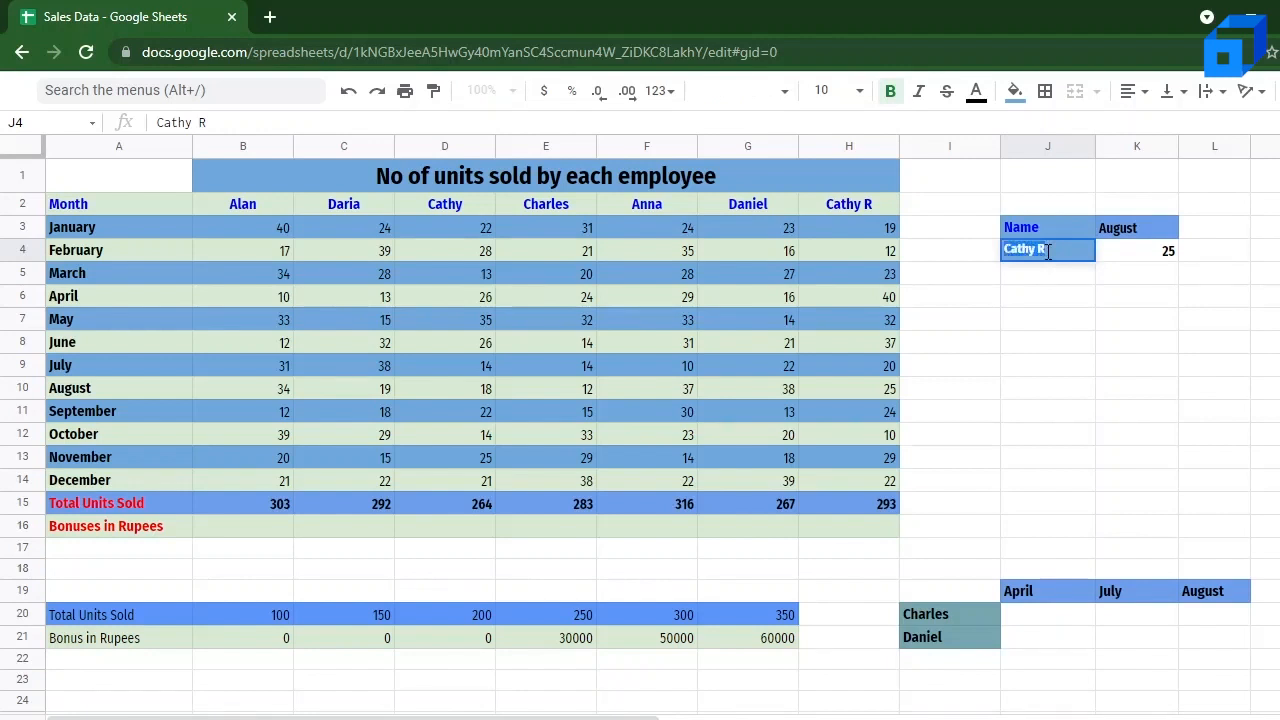
{"action": "type", "text": "cathy r"}
{"action": "key", "text": "Return"}
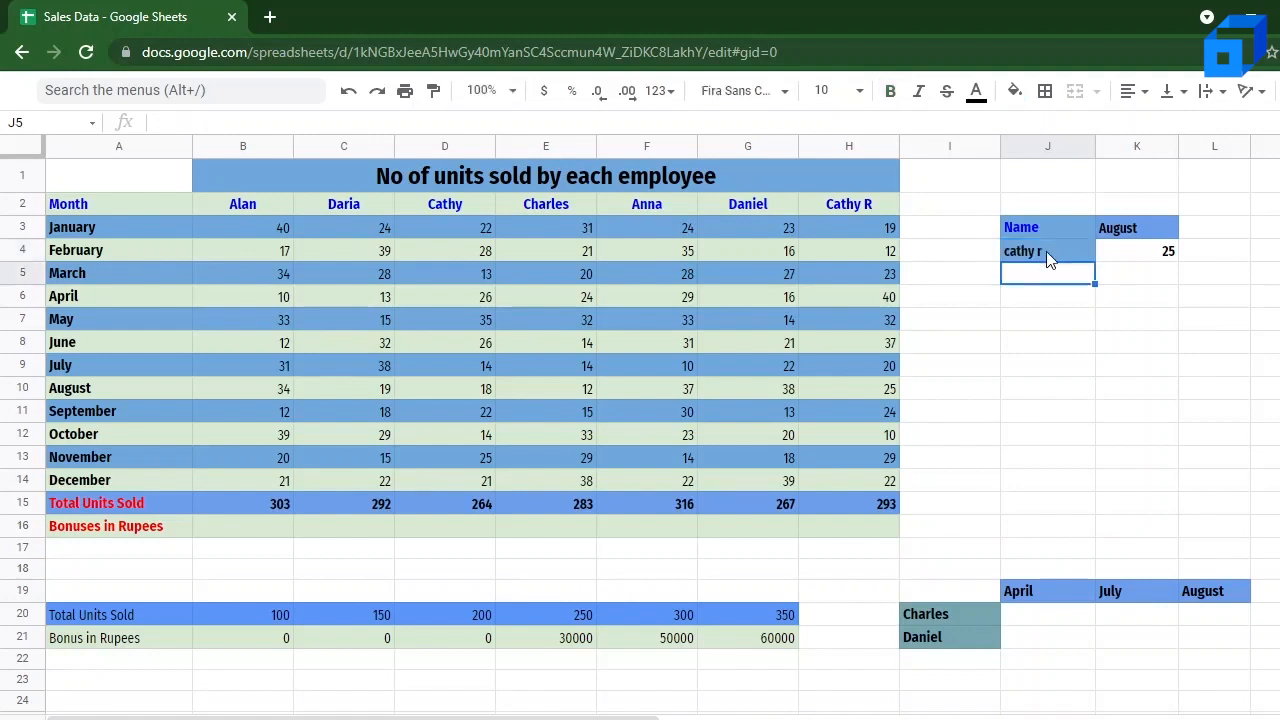
{"action": "left_click", "coordinate": [1132, 258]}
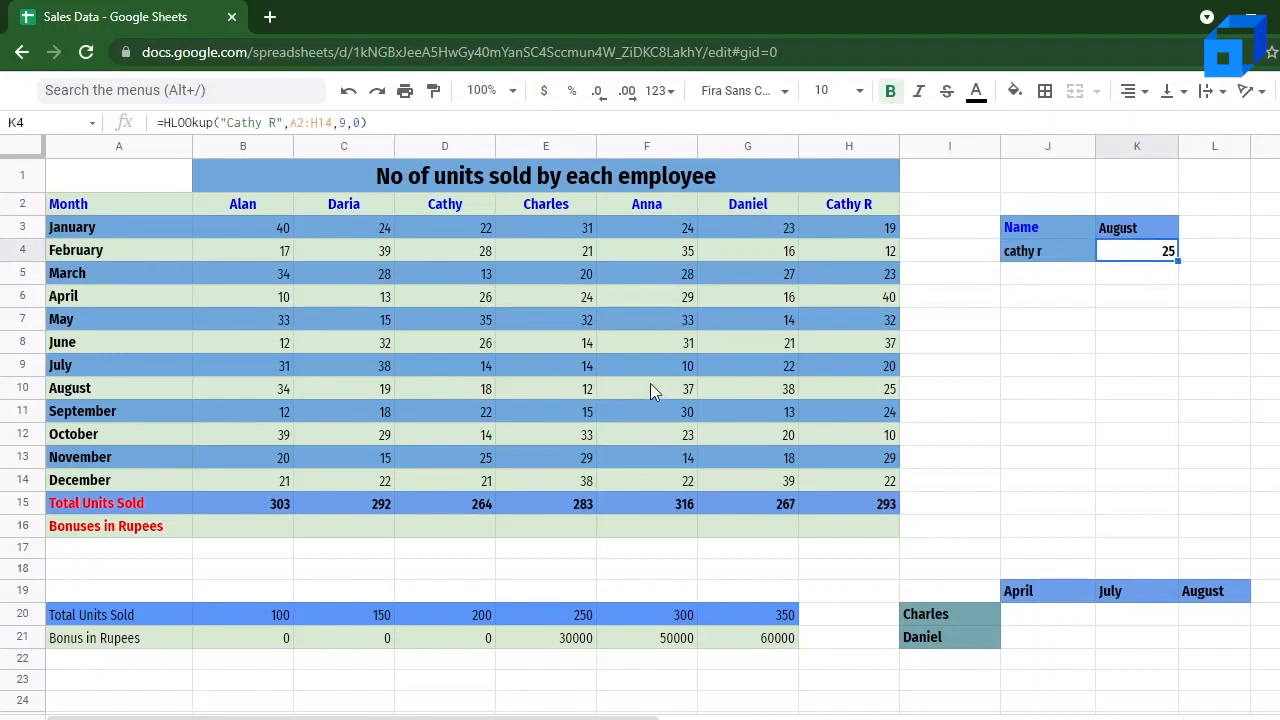
{"action": "left_click", "coordinate": [886, 395]}
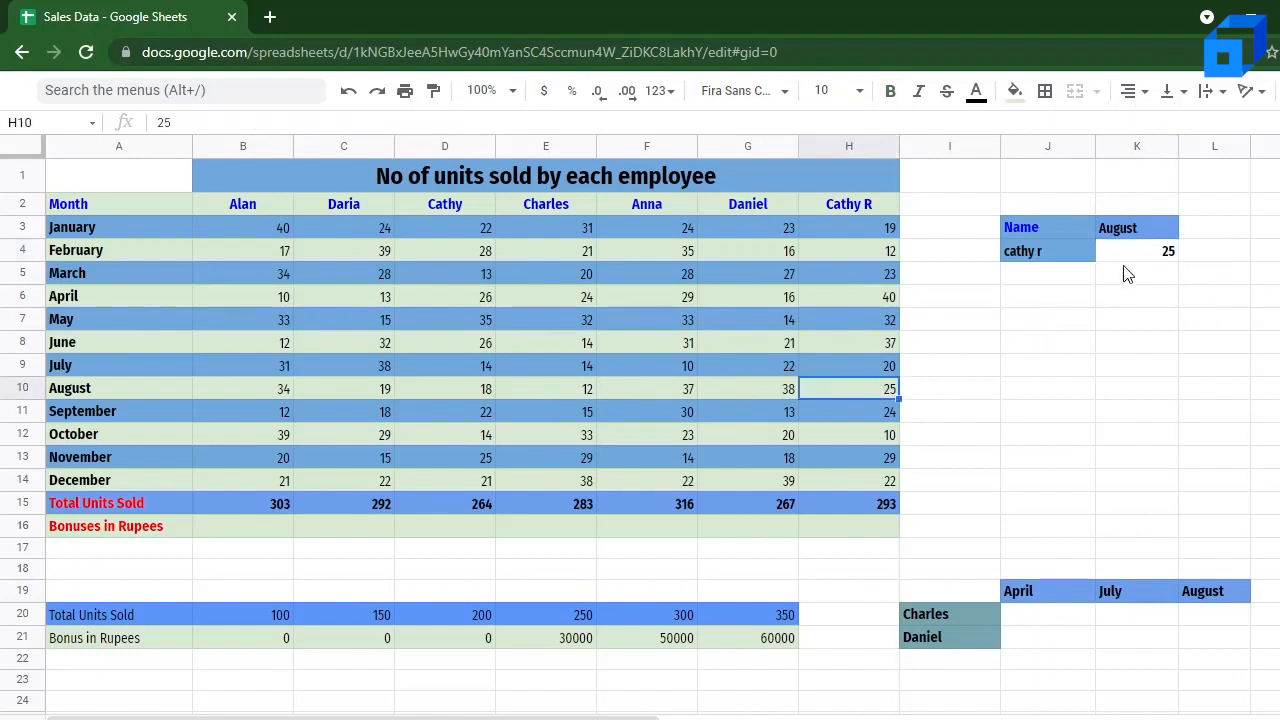
{"action": "left_click", "coordinate": [1152, 251]}
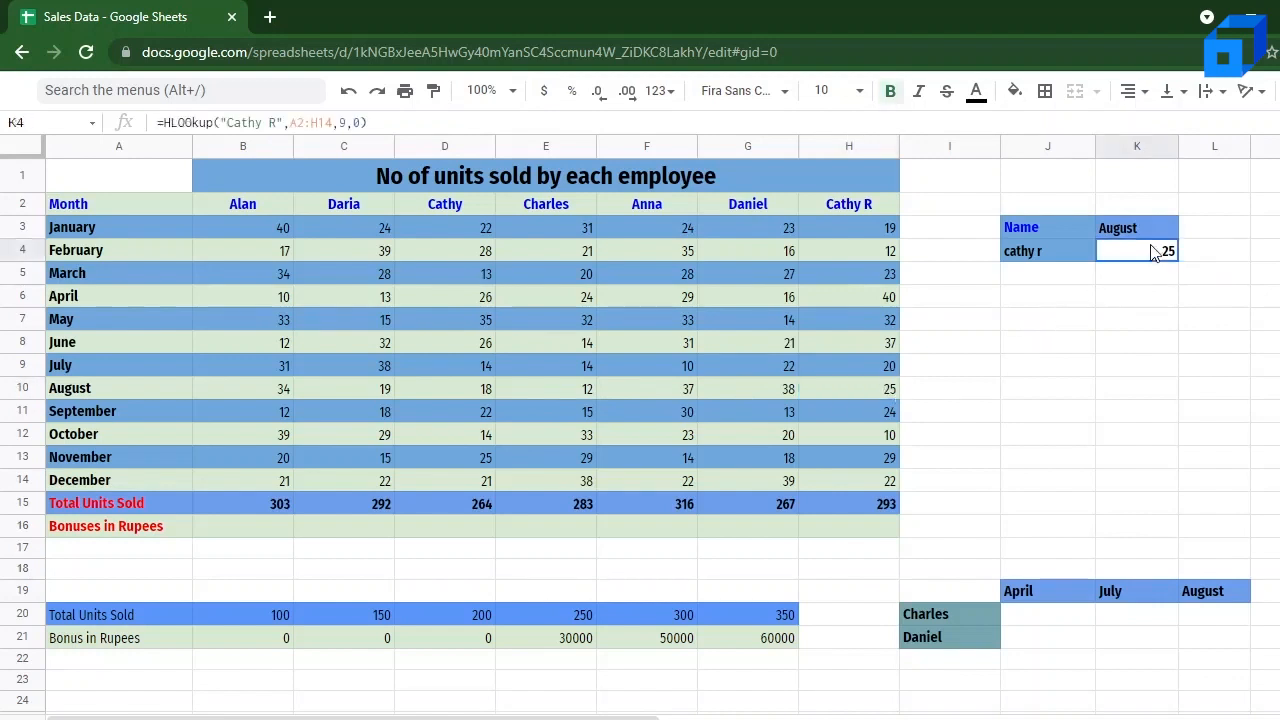
Step: Retype the employee name in J4 with its first, third and fifth letters and the initial capitalised, and check the K4 formula
{"action": "left_click", "coordinate": [1072, 250]}
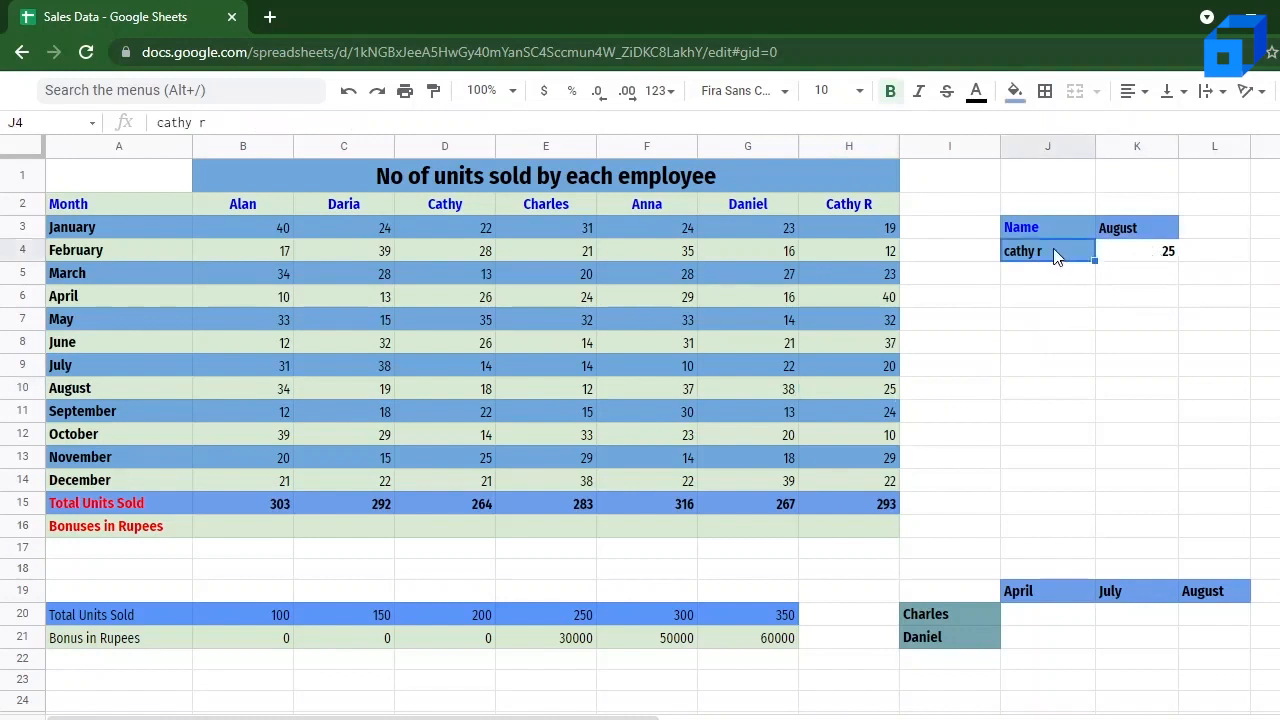
{"action": "double_click", "coordinate": [1053, 250]}
{"action": "key", "text": "Left"}
{"action": "key", "text": "Left"}
{"action": "key", "text": "Left"}
{"action": "key", "text": "Left"}
{"action": "key", "text": "Left"}
{"action": "key", "text": "Left"}
{"action": "key", "text": "shift+Right"}
{"action": "key", "text": "shift+Right"}
{"action": "key", "text": "shift+Right"}
{"action": "key", "text": "shift+Right"}
{"action": "key", "text": "shift+Right"}
{"action": "key", "text": "shift+Right"}
{"action": "key", "text": "shift+Right"}
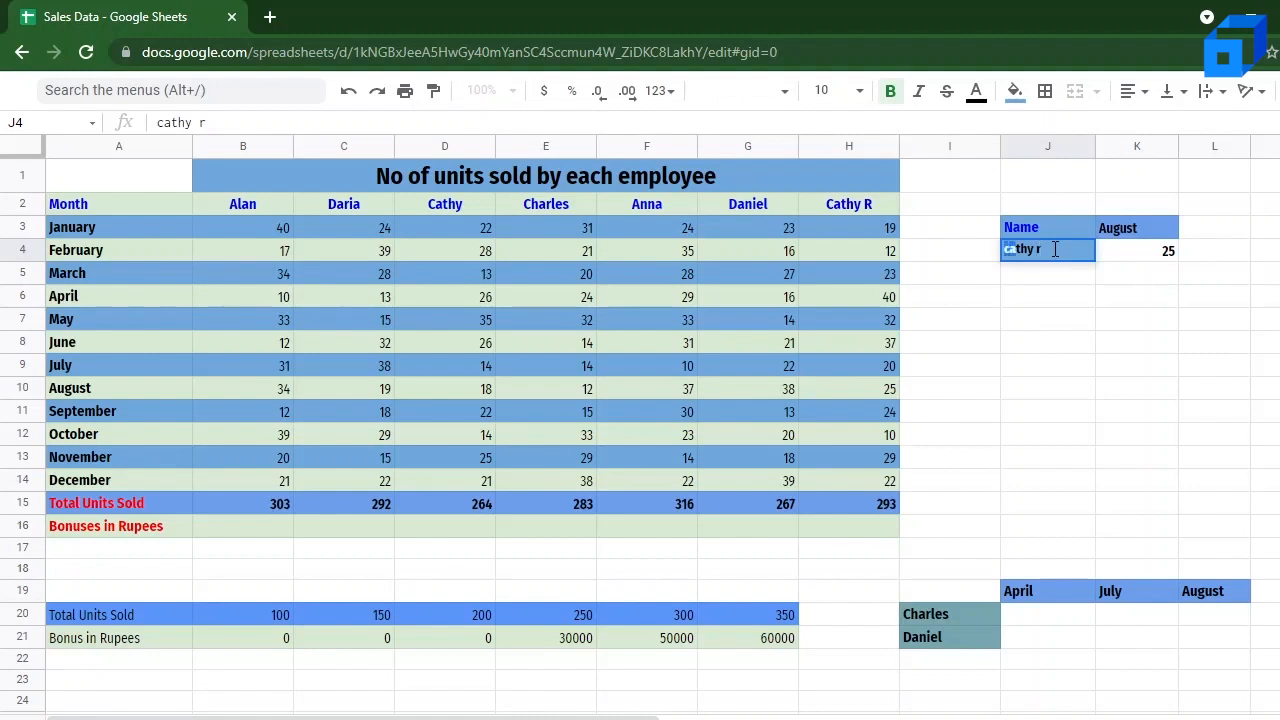
{"action": "type", "text": "CaThY R"}
{"action": "key", "text": "Return"}
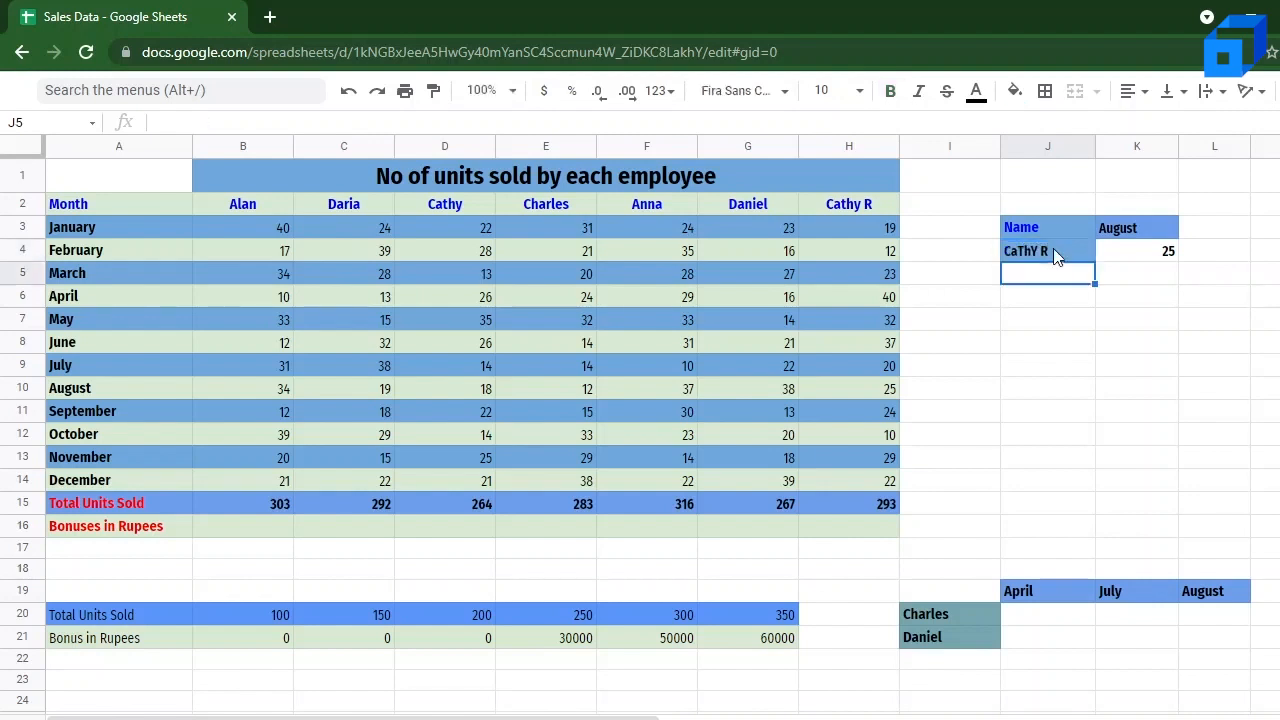
{"action": "left_click", "coordinate": [1143, 254]}
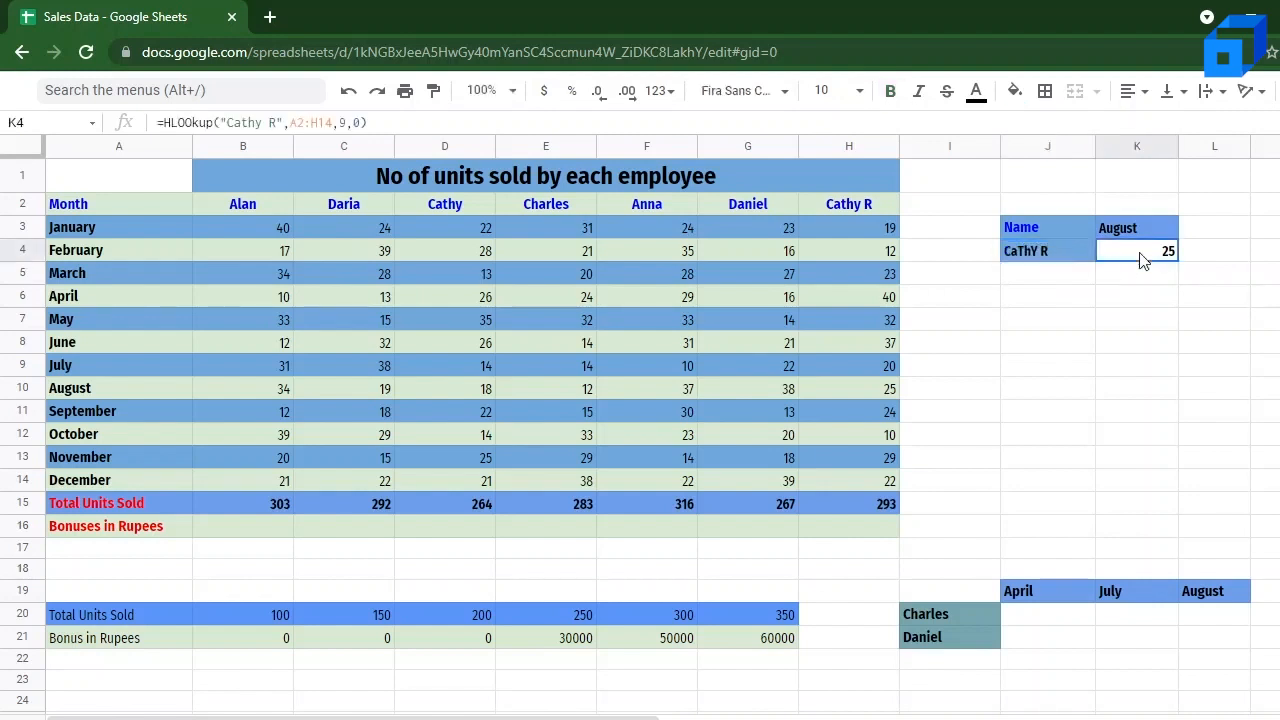
{"action": "left_click", "coordinate": [1059, 250]}
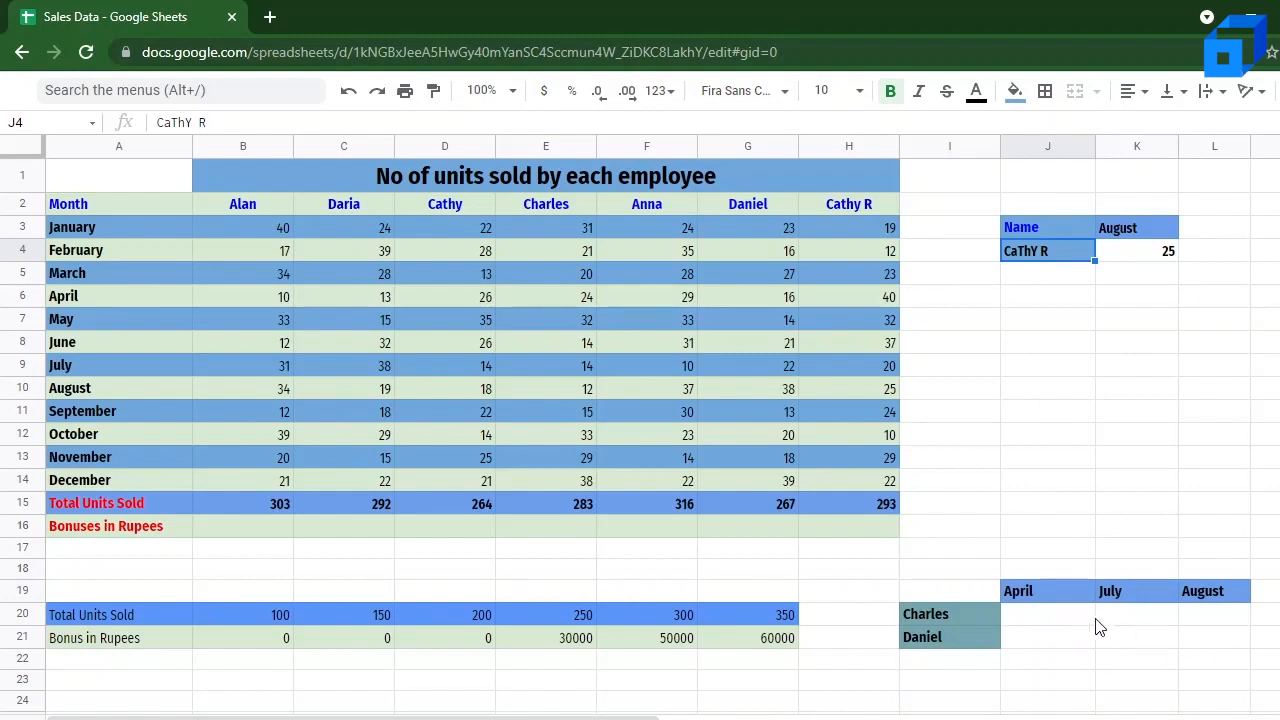
Step: Start an HLOOKUP formula in J20 with E2 as the search key and B2:H14 as the range
{"action": "left_click", "coordinate": [1065, 621]}
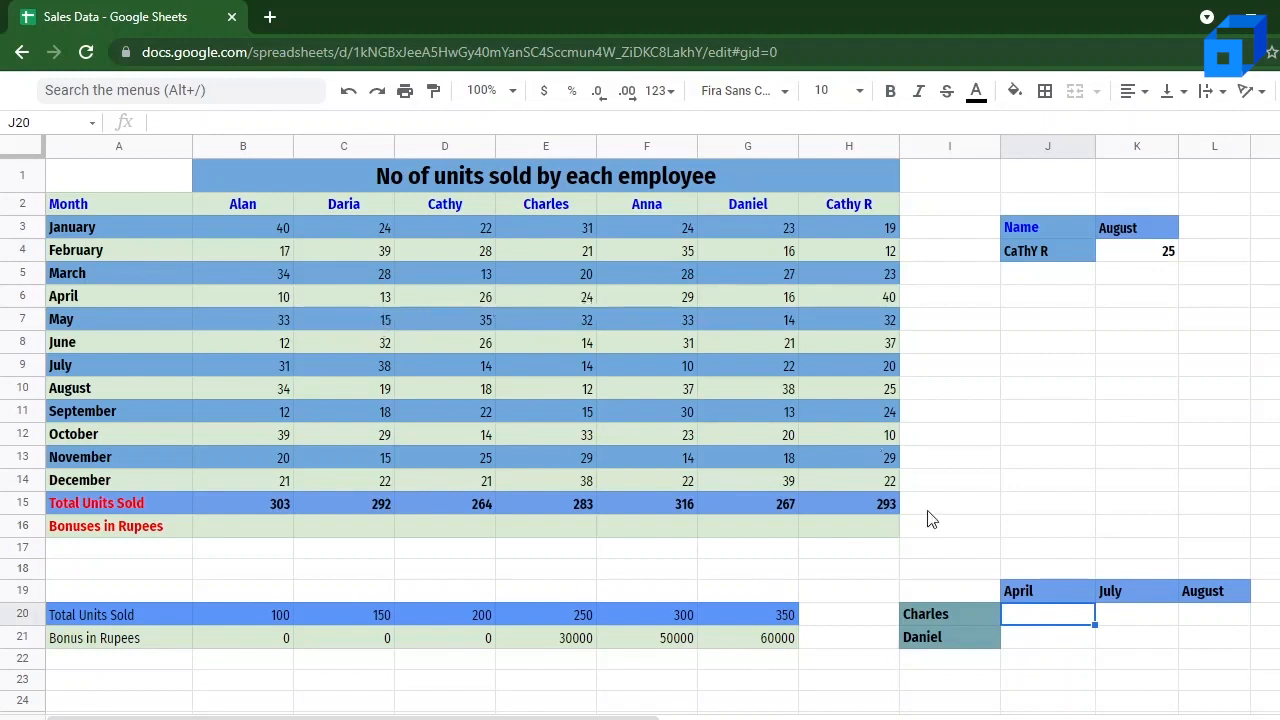
{"action": "double_click", "coordinate": [1040, 616]}
{"action": "type", "text": "=HL"}
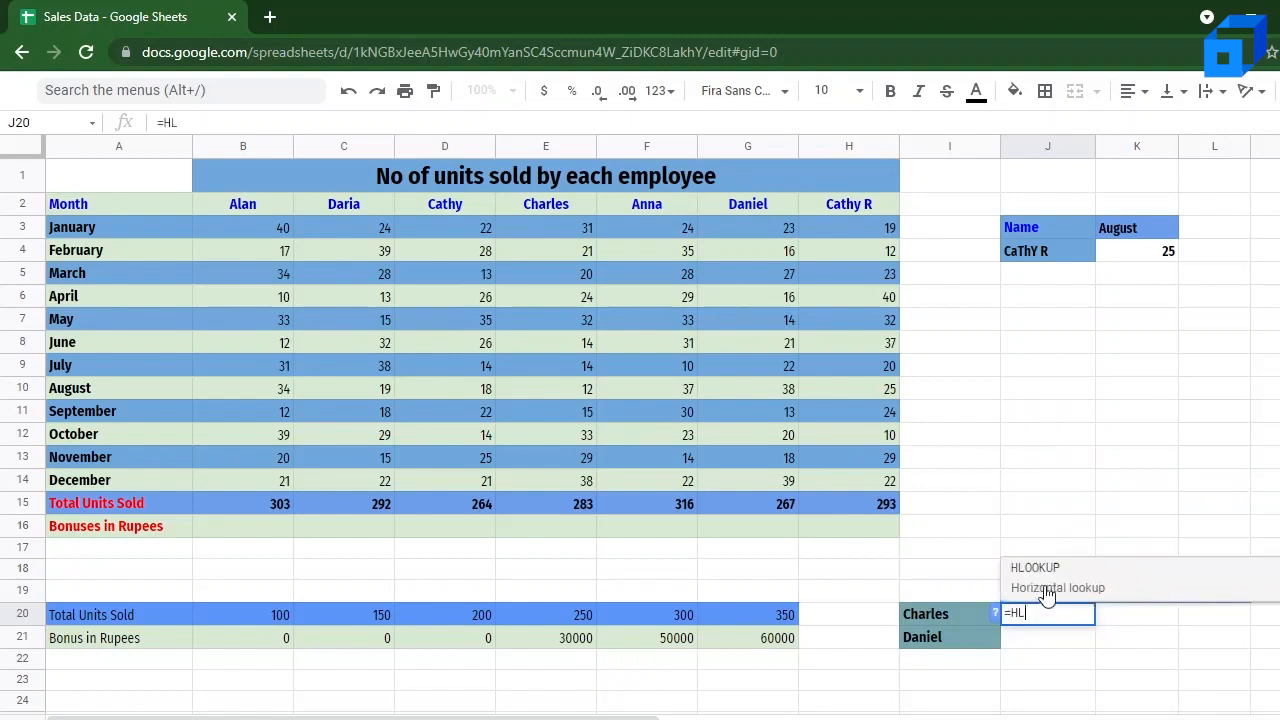
{"action": "key", "text": "Tab"}
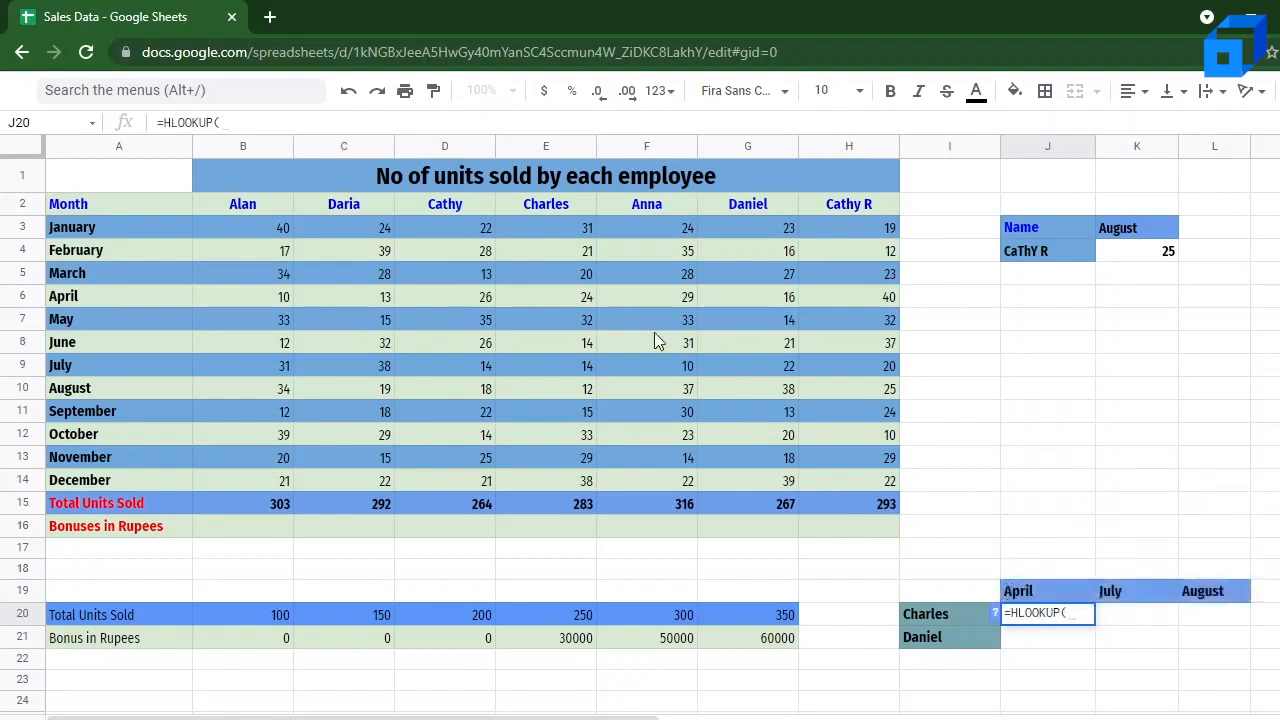
{"action": "left_click", "coordinate": [544, 204]}
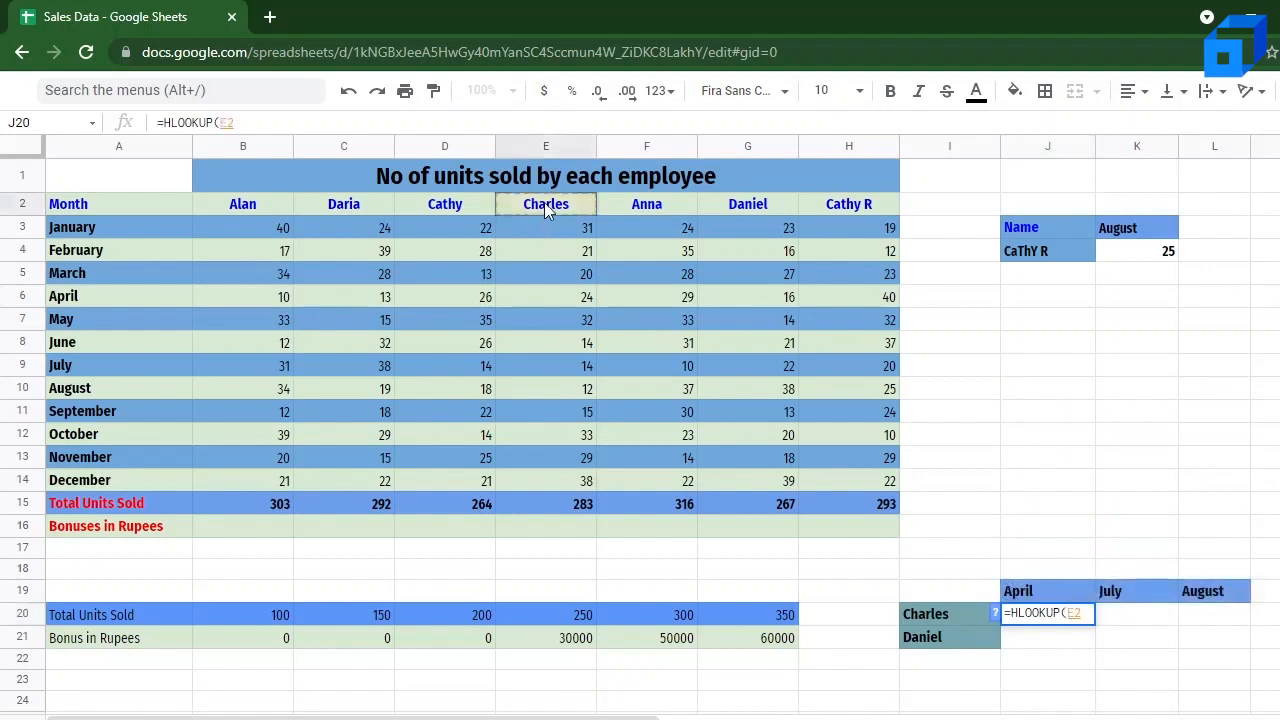
{"action": "type", "text": ","}
{"action": "left_click_drag", "start_coordinate": [223, 206], "coordinate": [848, 474]}
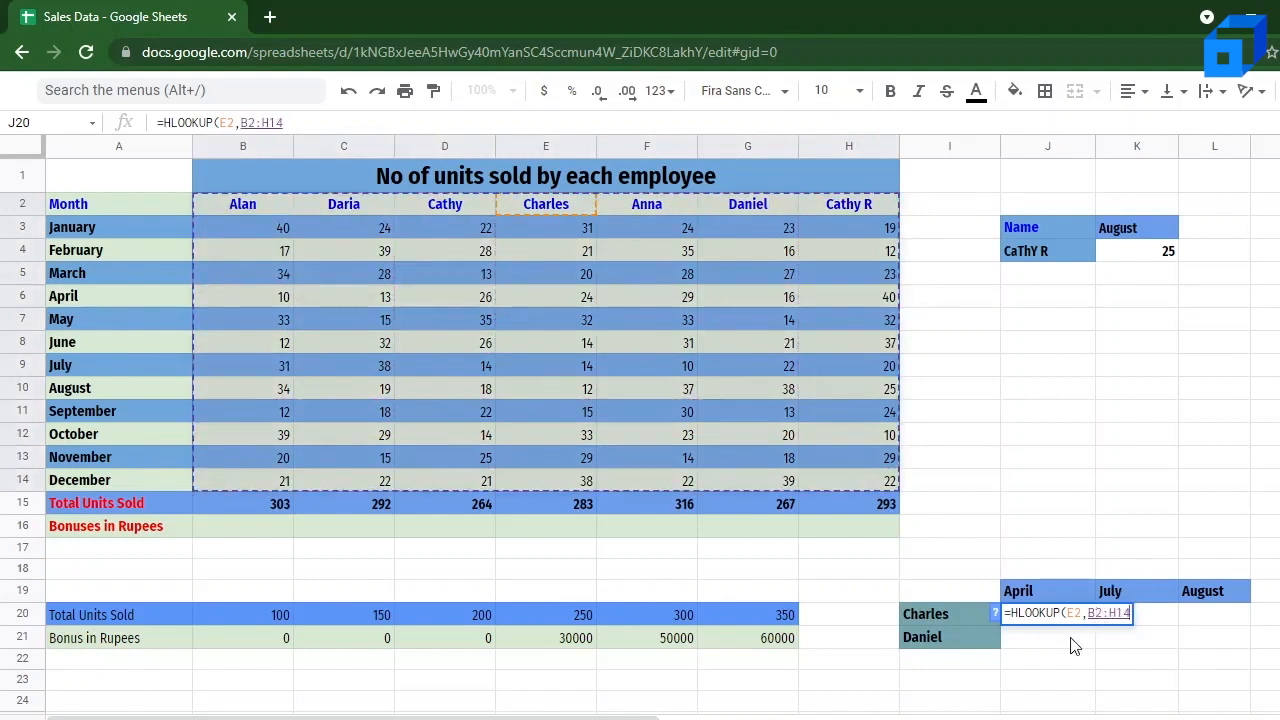
Step: Make the lookup range in the J20 formula absolute as $B$2:$H$14
{"action": "left_click", "coordinate": [1089, 613]}
{"action": "type", "text": "$B"}
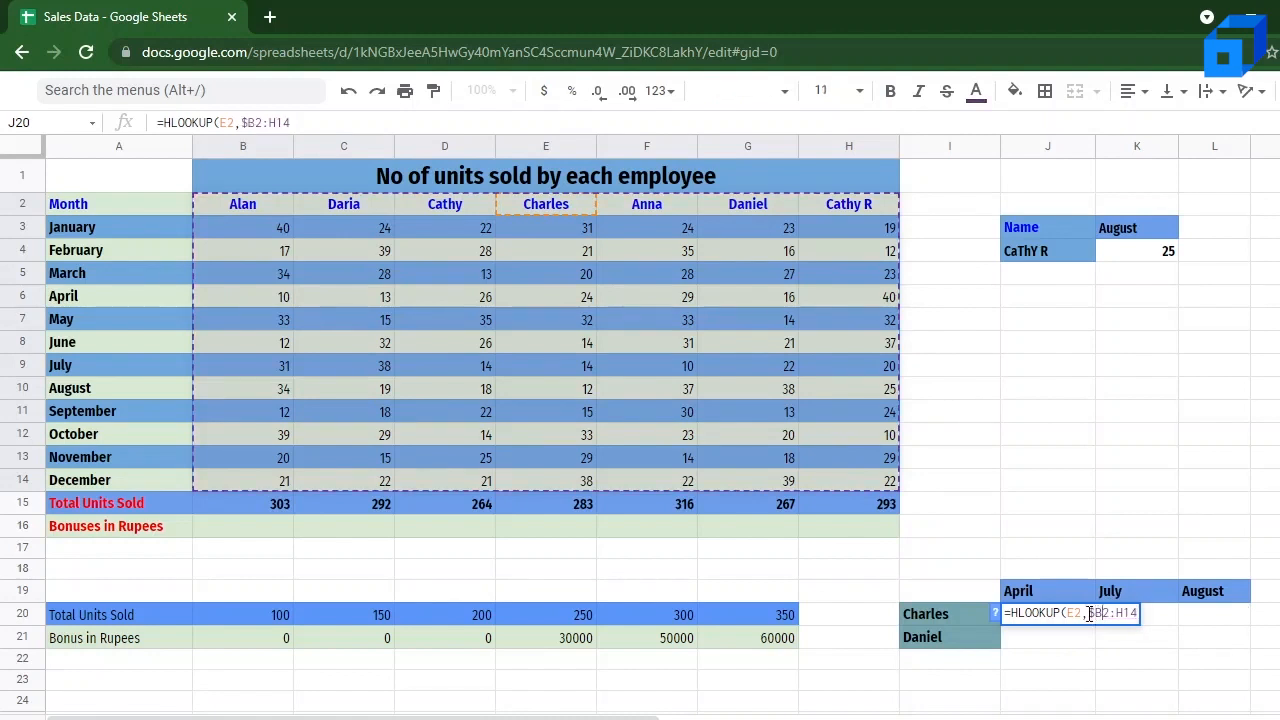
{"action": "type", "text": "$2:"}
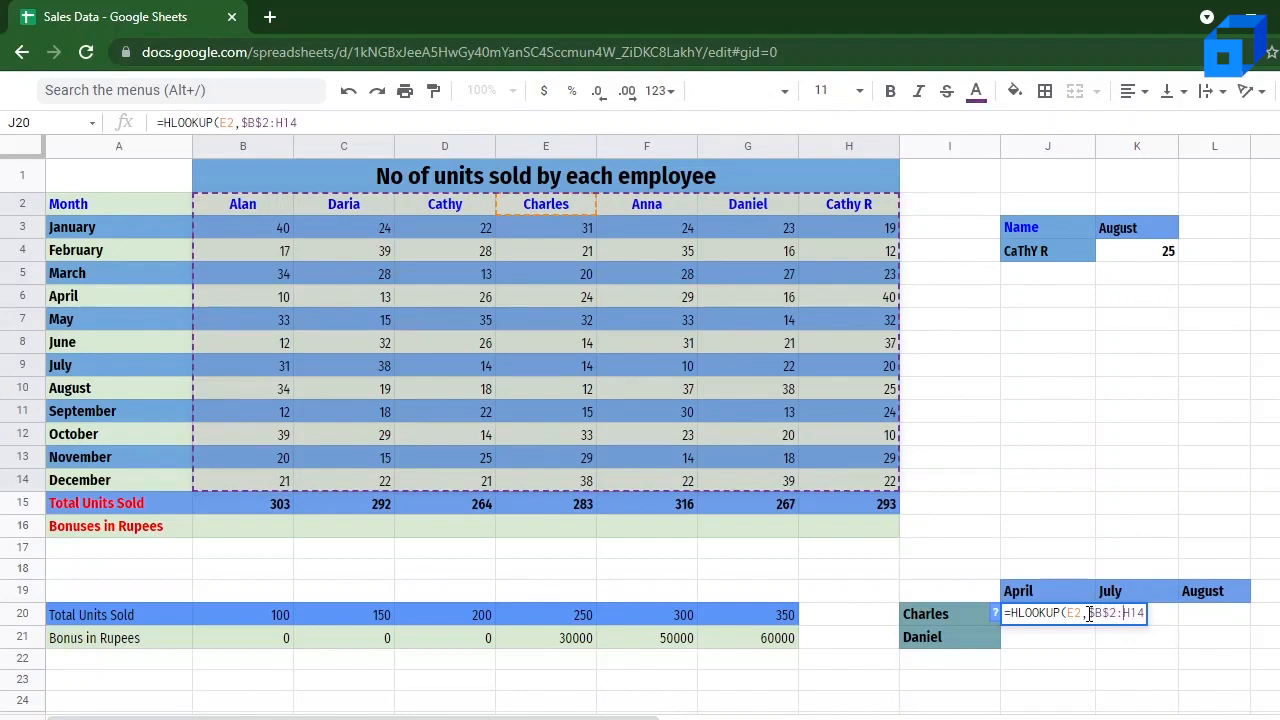
{"action": "type", "text": "$"}
{"action": "left_click", "coordinate": [1138, 613]}
{"action": "type", "text": "$14"}
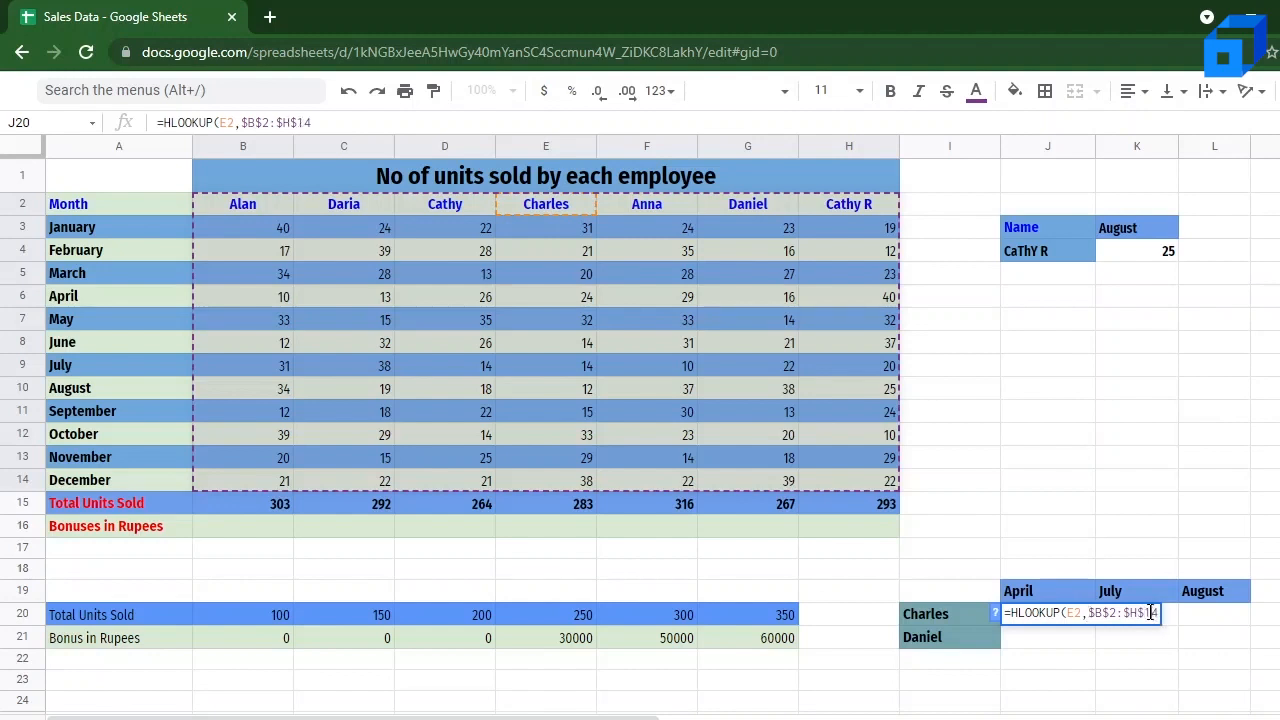
{"action": "type", "text": ","}
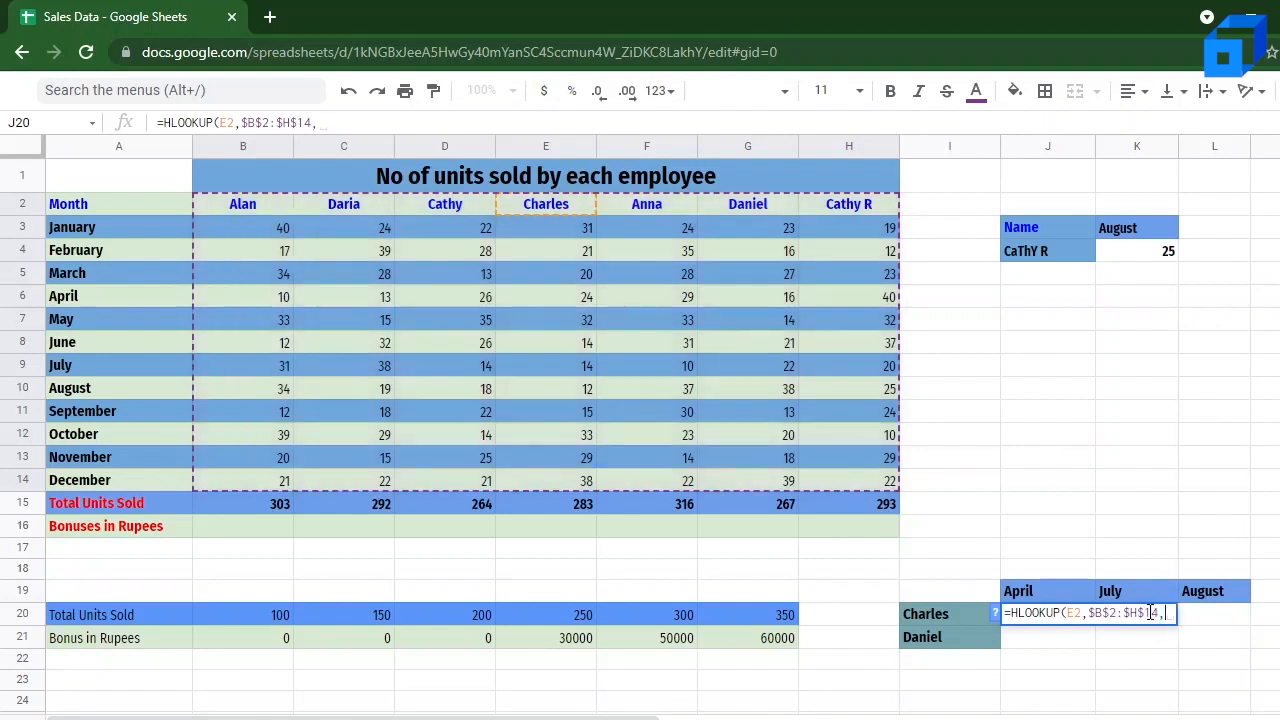
{"action": "type", "text": "5"}
Step: Complete the J20 HLOOKUP with row index 5 and FALSE for an exact match
{"action": "type", "text": ",FA"}
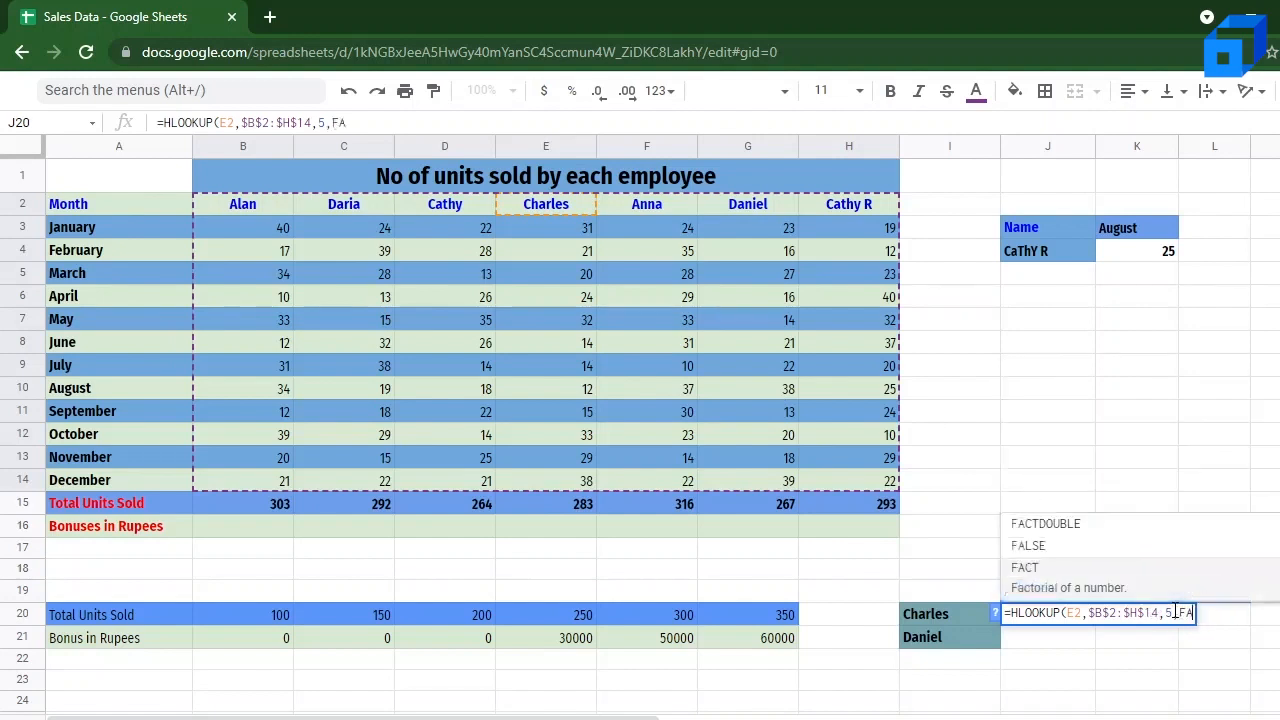
{"action": "type", "text": "LS"}
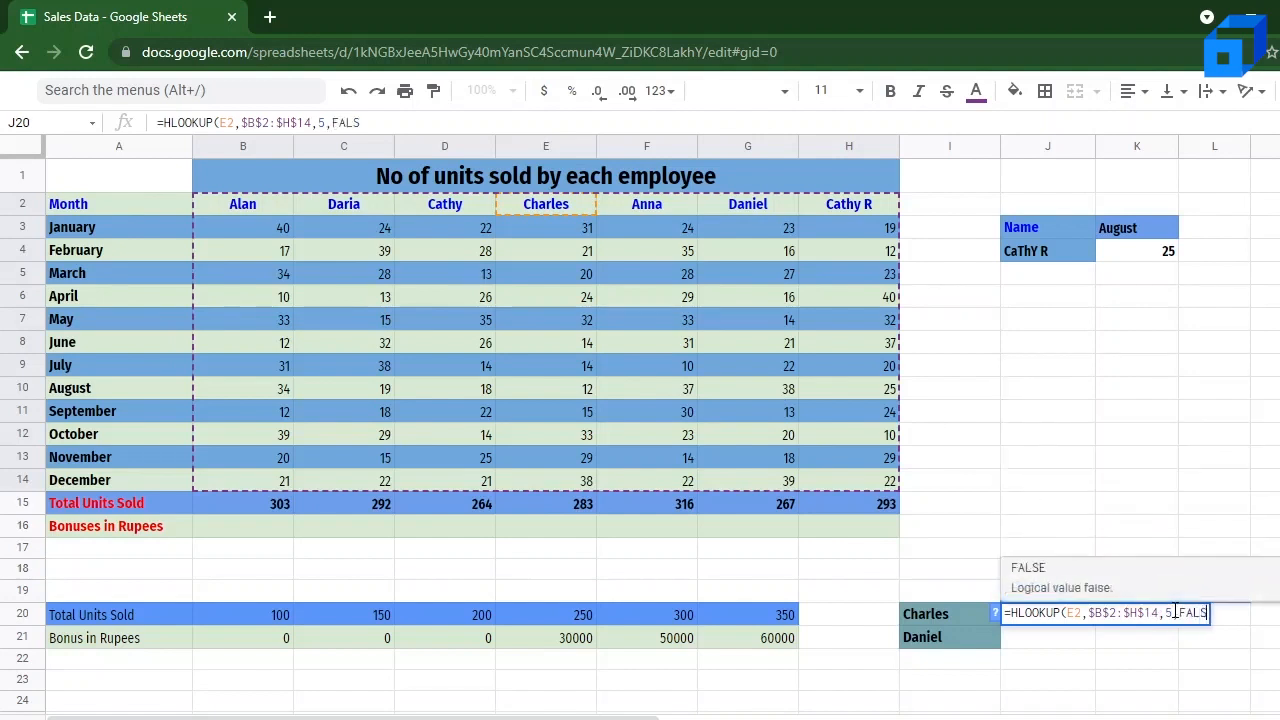
{"action": "type", "text": "E)"}
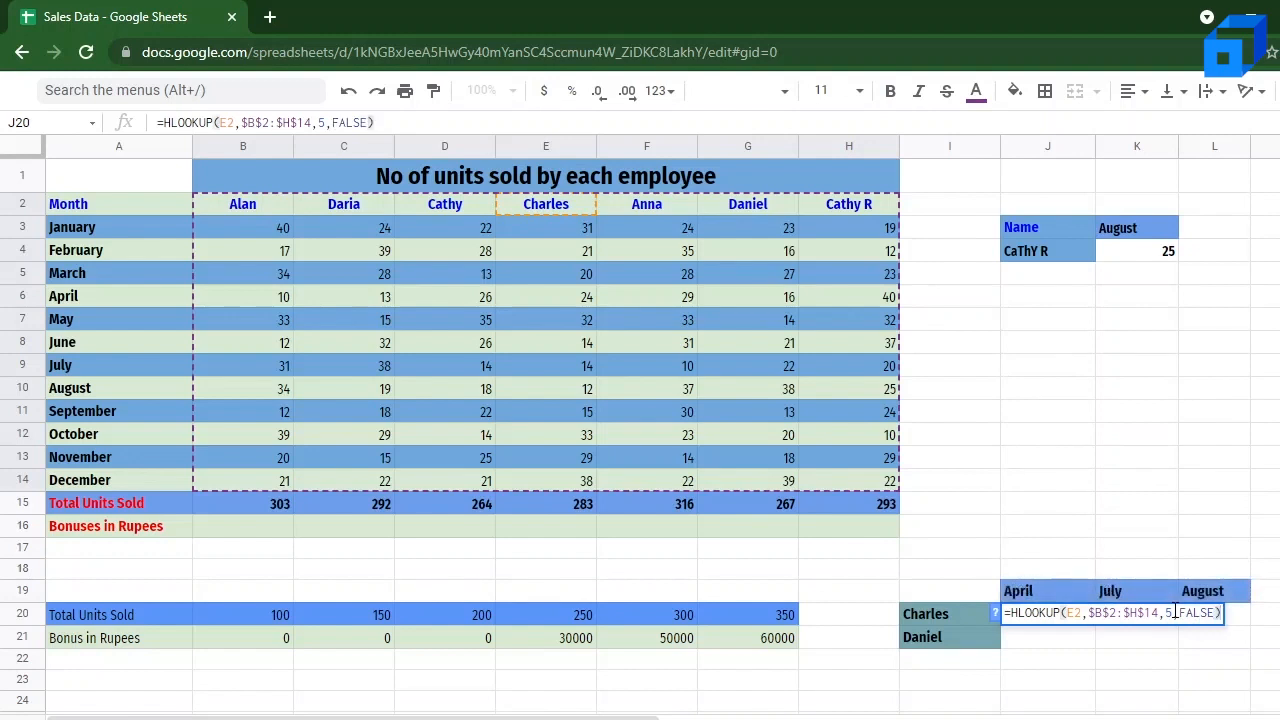
{"action": "key", "text": "Return"}
Step: Copy the J20 formula text into the July cell K20 and set its row index to 8
{"action": "left_click", "coordinate": [1066, 618]}
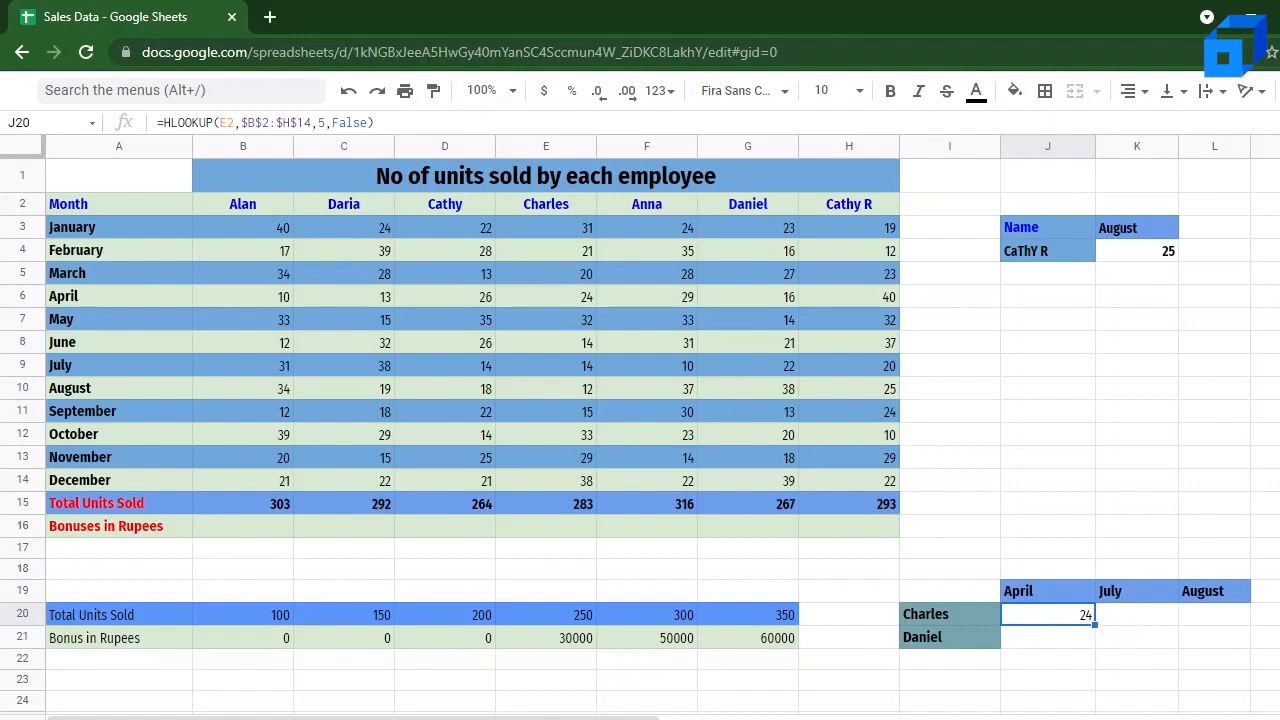
{"action": "left_click", "coordinate": [413, 122]}
{"action": "key", "text": "ctrl+a"}
{"action": "key", "text": "ctrl+c"}
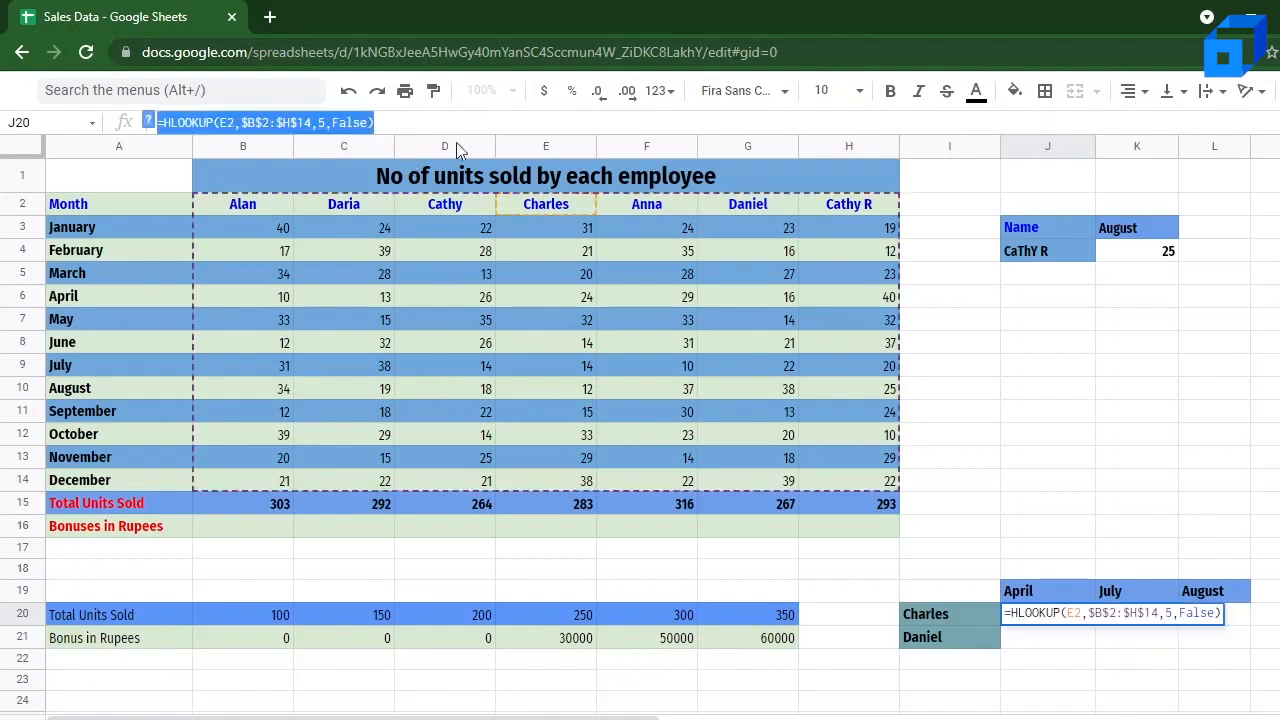
{"action": "left_click", "coordinate": [1108, 645]}
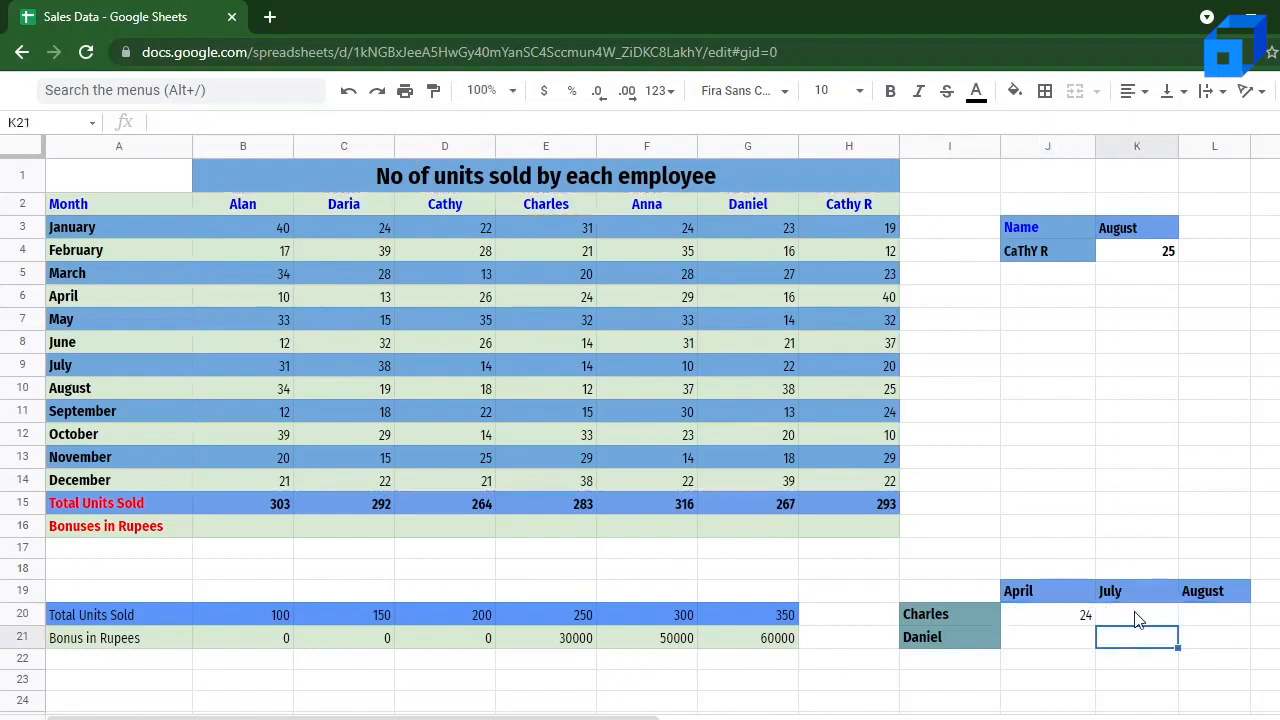
{"action": "left_click", "coordinate": [1138, 618]}
{"action": "key", "text": "ctrl+v"}
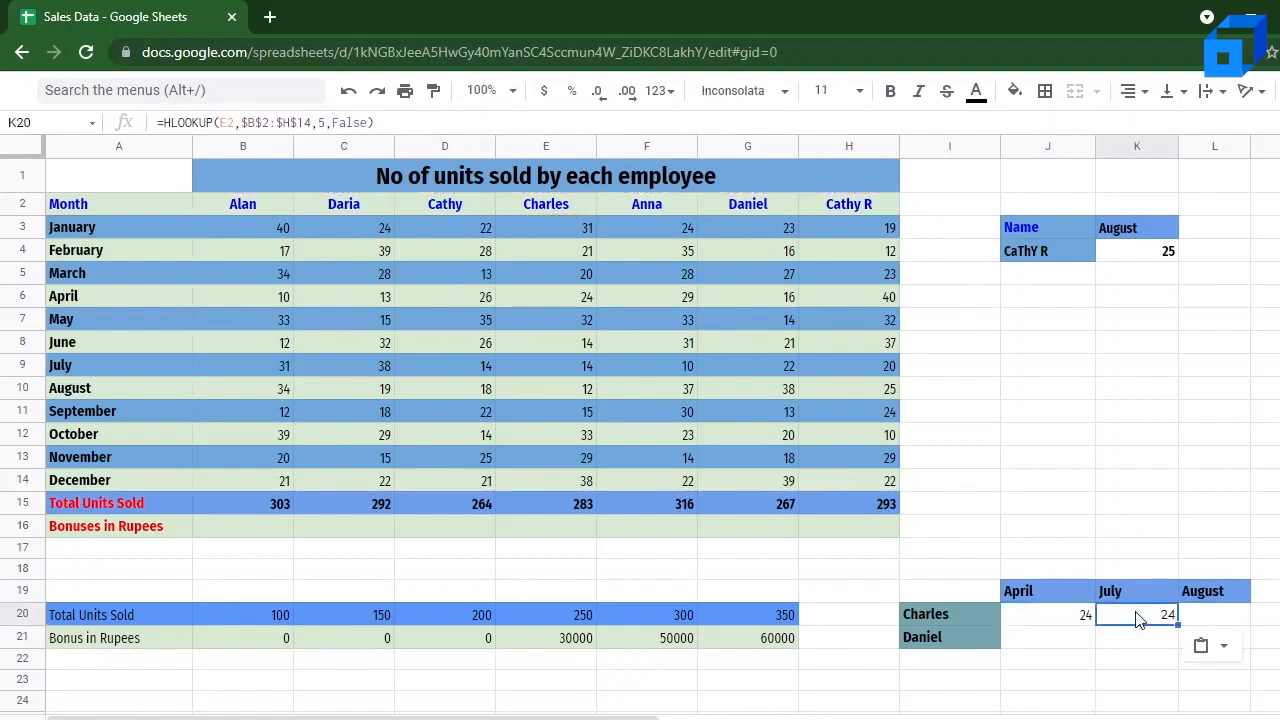
{"action": "left_click", "coordinate": [323, 123]}
{"action": "key", "text": "BackSpace"}
{"action": "type", "text": "8"}
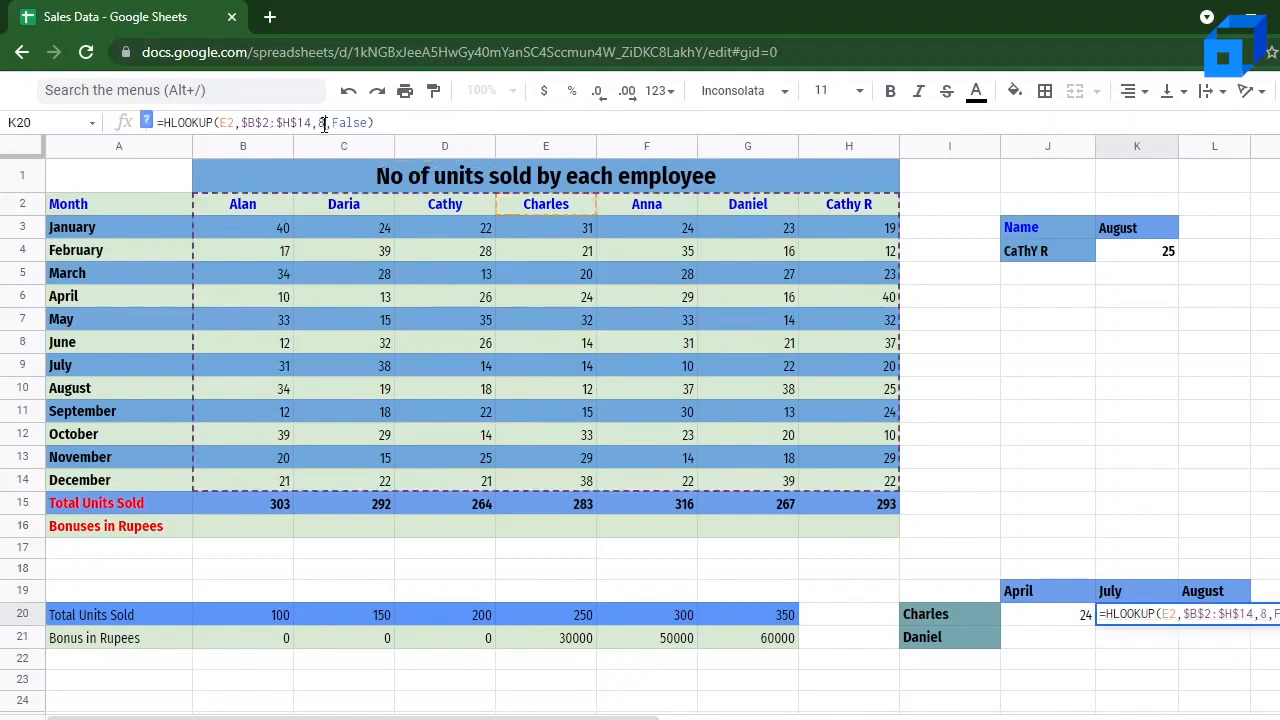
{"action": "key", "text": "Return"}
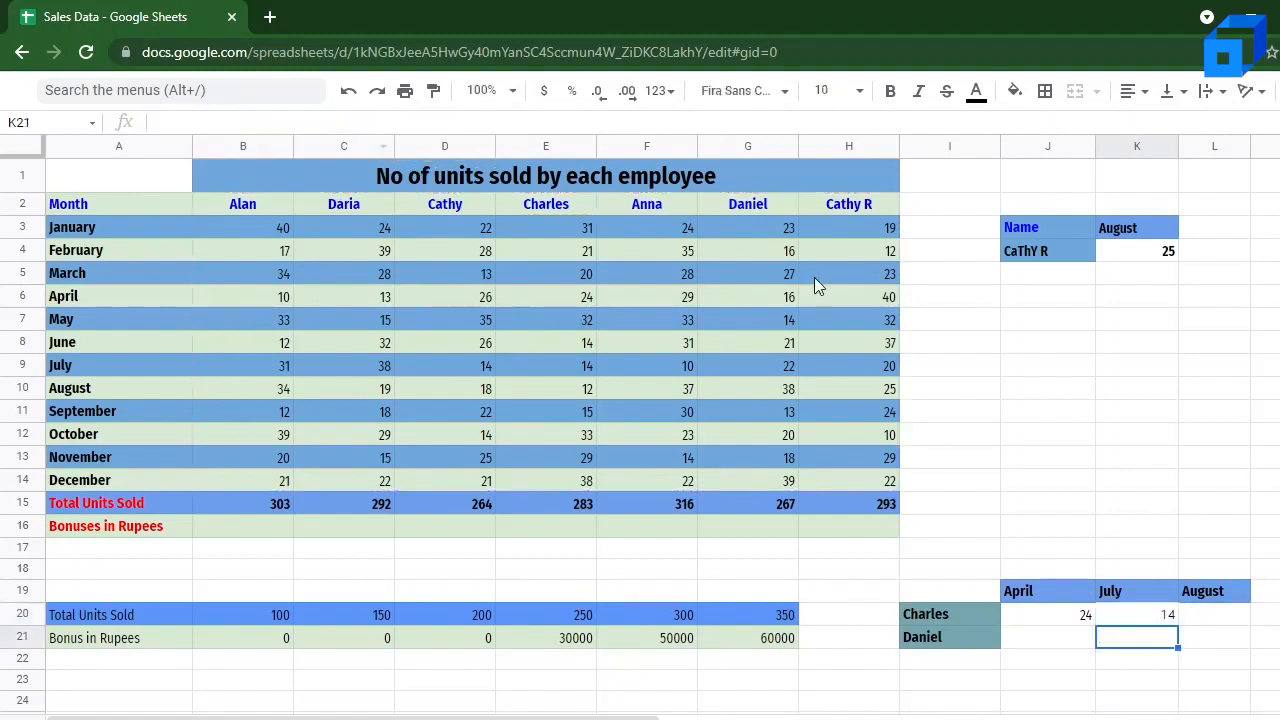
Step: Paste the copied HLOOKUP formula into the August cell L20 and set its row index to 9
{"action": "left_click", "coordinate": [1243, 619]}
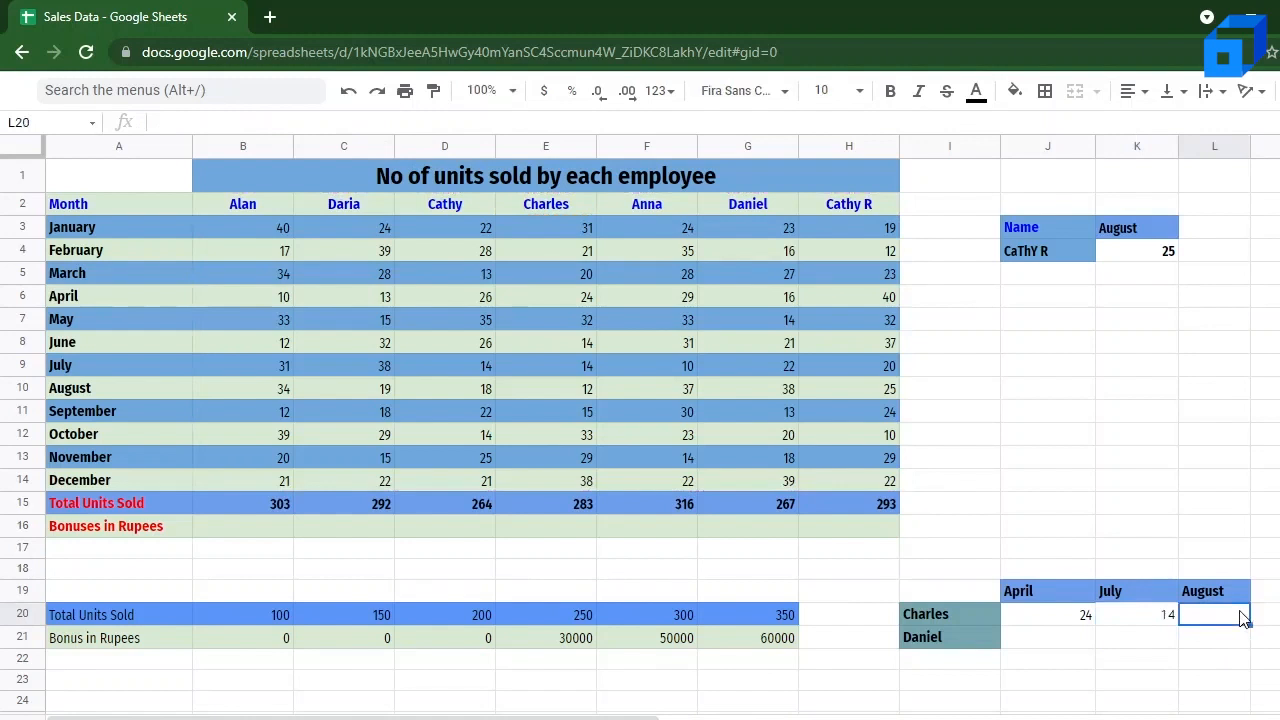
{"action": "key", "text": "ctrl+v"}
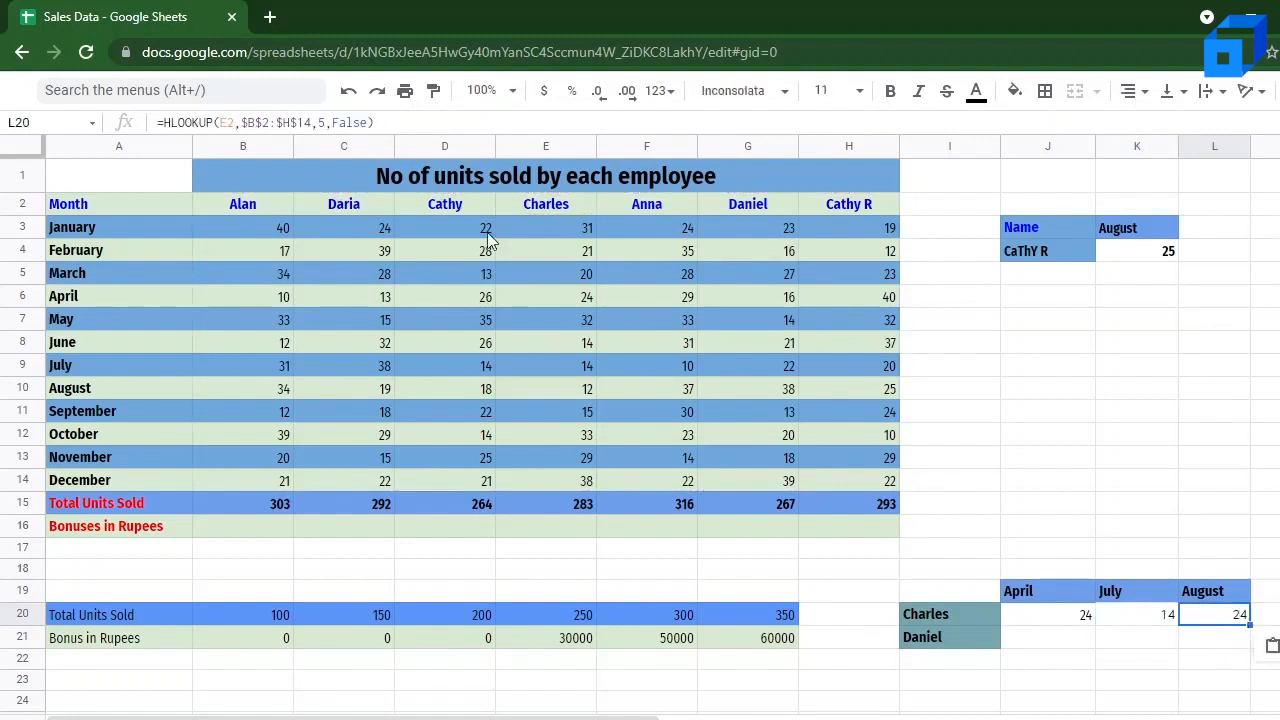
{"action": "left_click", "coordinate": [322, 122]}
{"action": "key", "text": "BackSpace"}
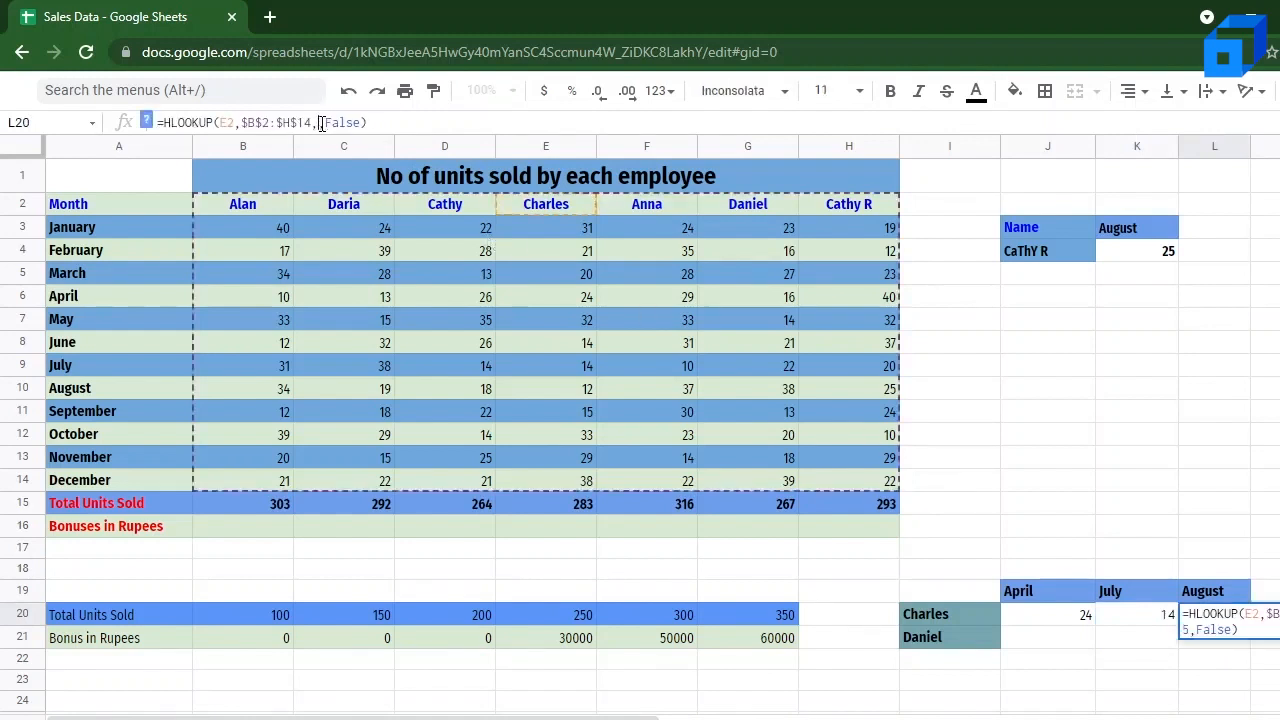
{"action": "type", "text": "9"}
{"action": "key", "text": "Return"}
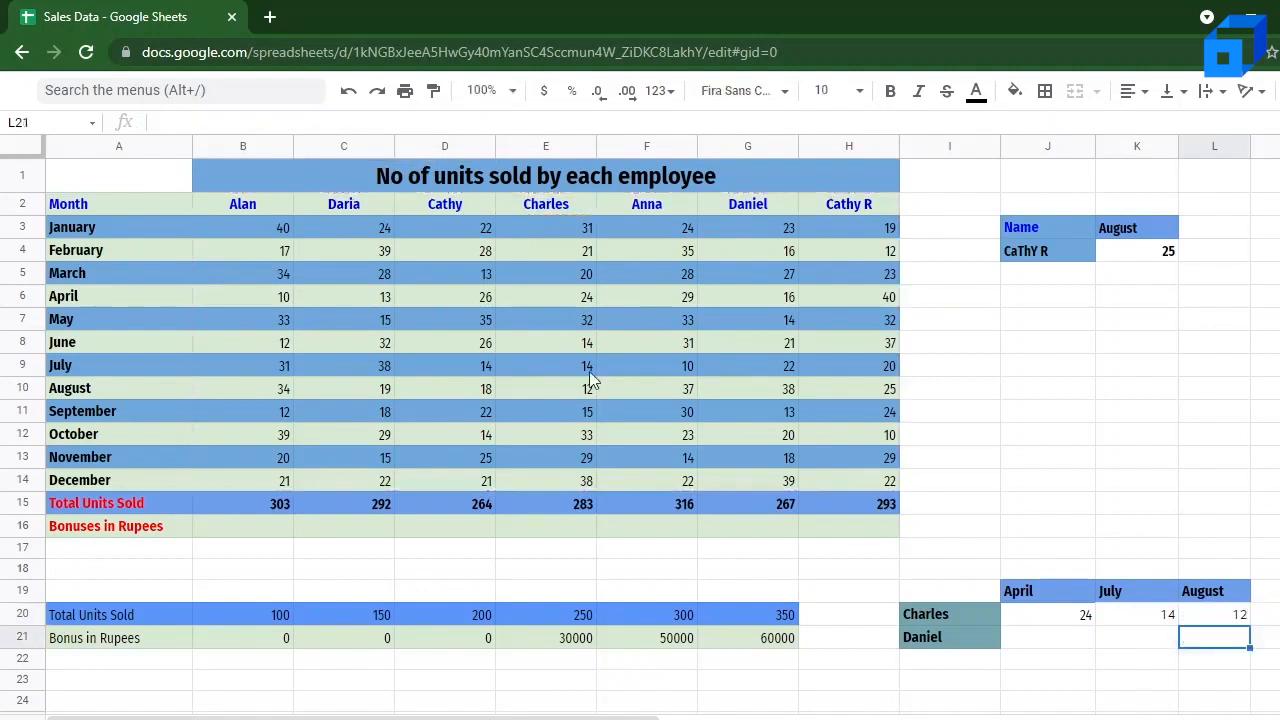
Step: Fill the HLOOKUP formulas in J20:L20 down into row 21
{"action": "left_click", "coordinate": [1065, 621]}
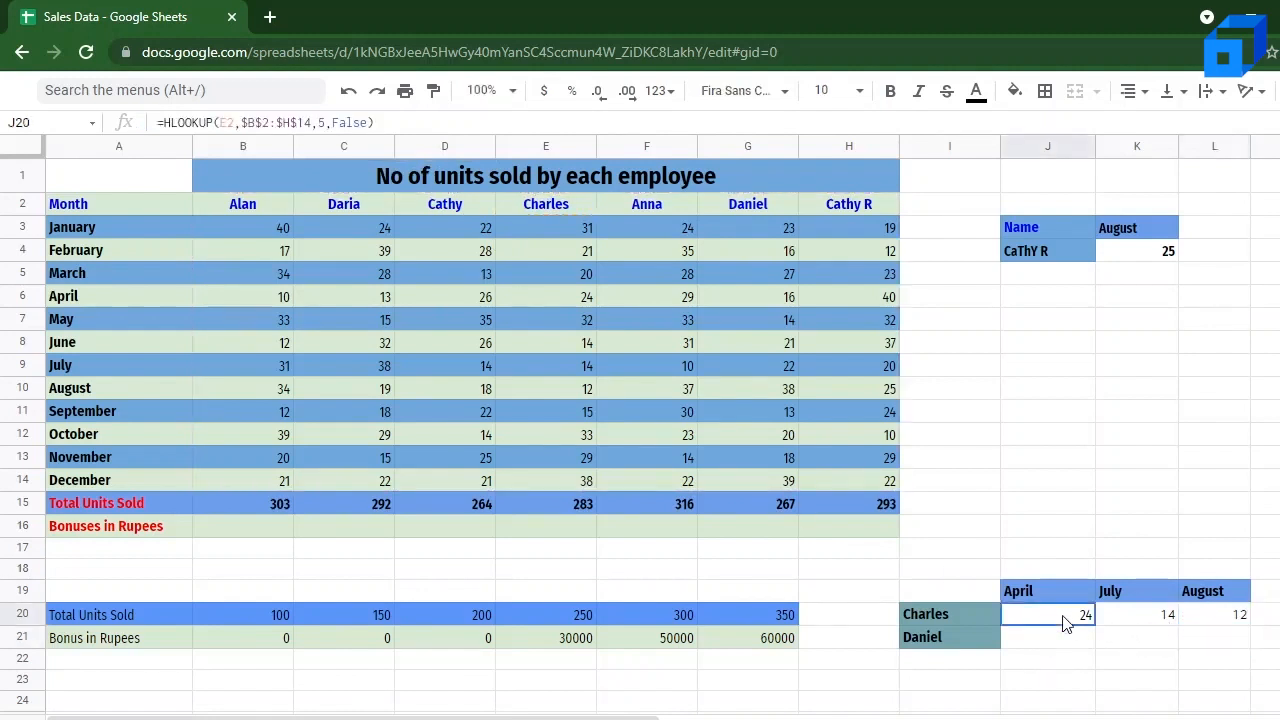
{"action": "key", "text": "shift+Right"}
{"action": "key", "text": "shift+Right"}
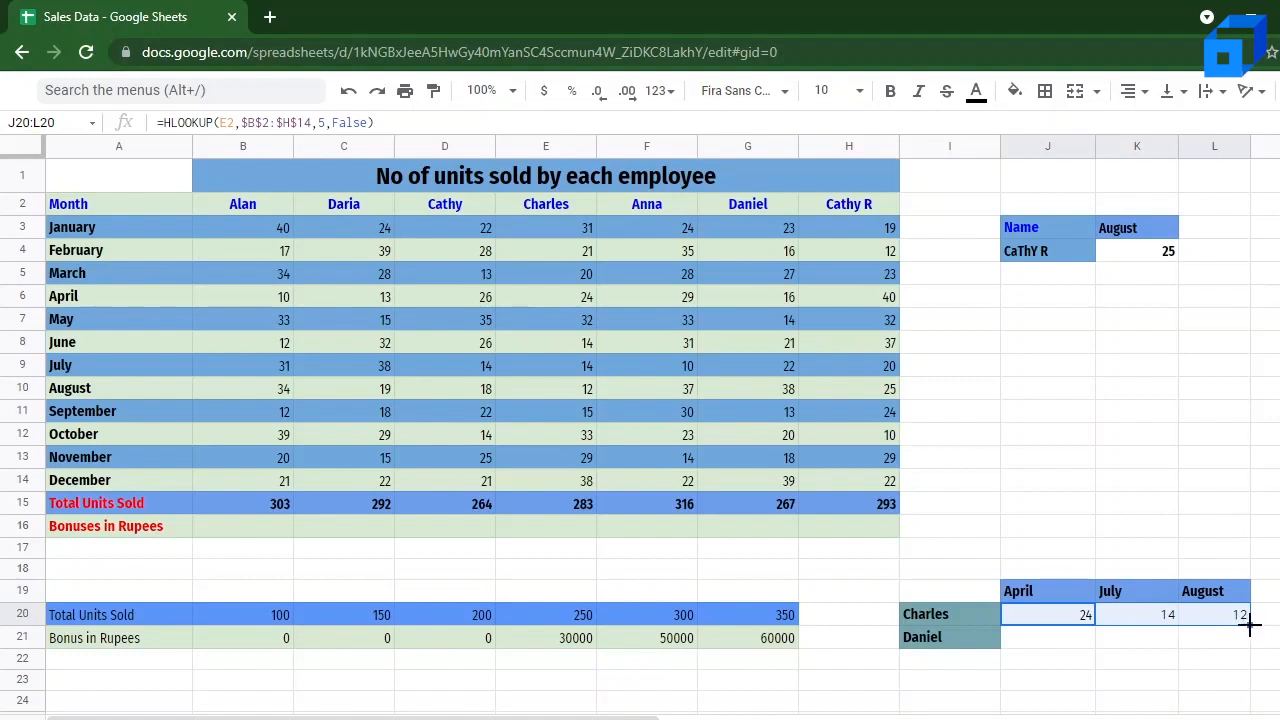
{"action": "left_click_drag", "start_coordinate": [1250, 625], "coordinate": [1250, 640]}
{"action": "mouse_move", "coordinate": [1080, 643]}
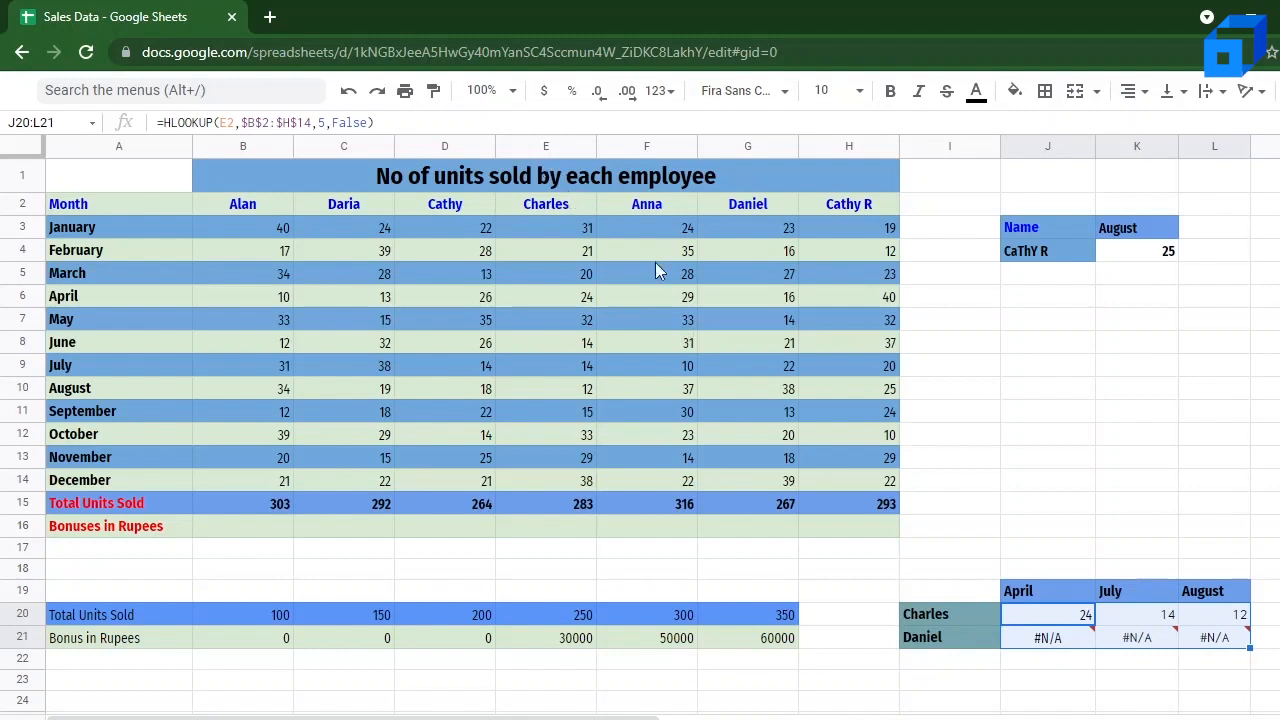
{"action": "left_click", "coordinate": [228, 123]}
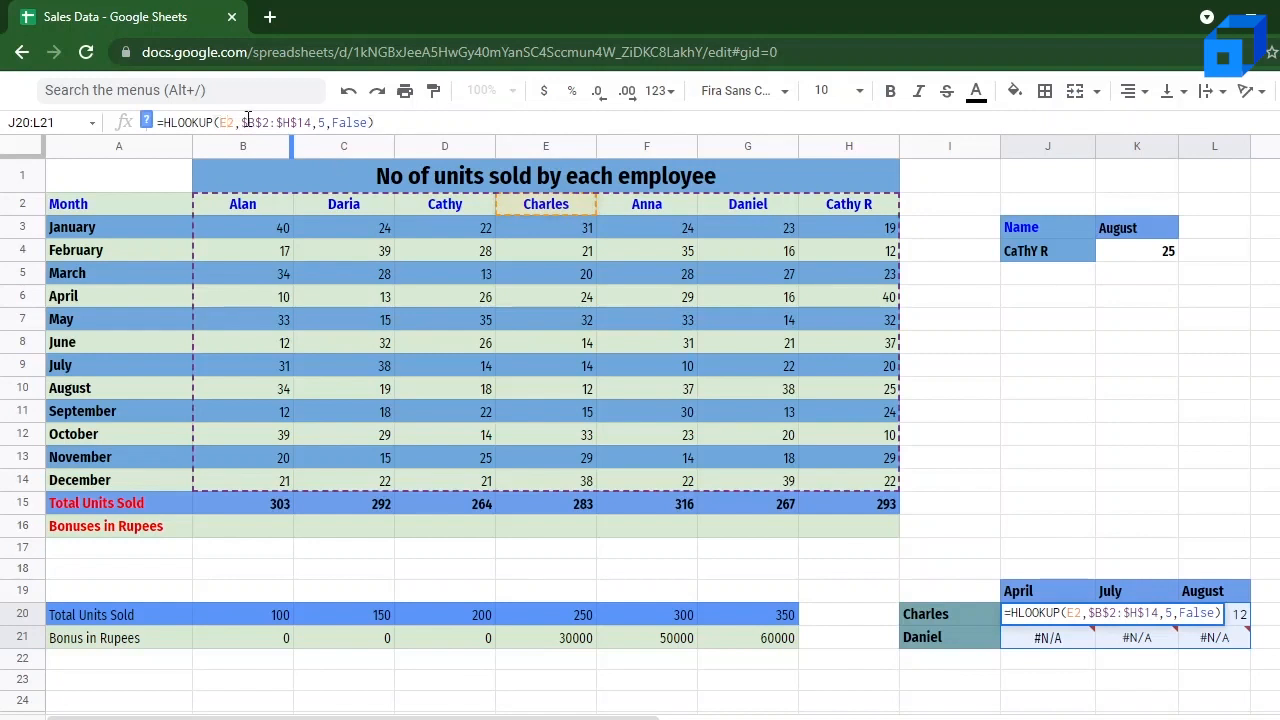
{"action": "key", "text": "BackSpace"}
{"action": "type", "text": "G"}
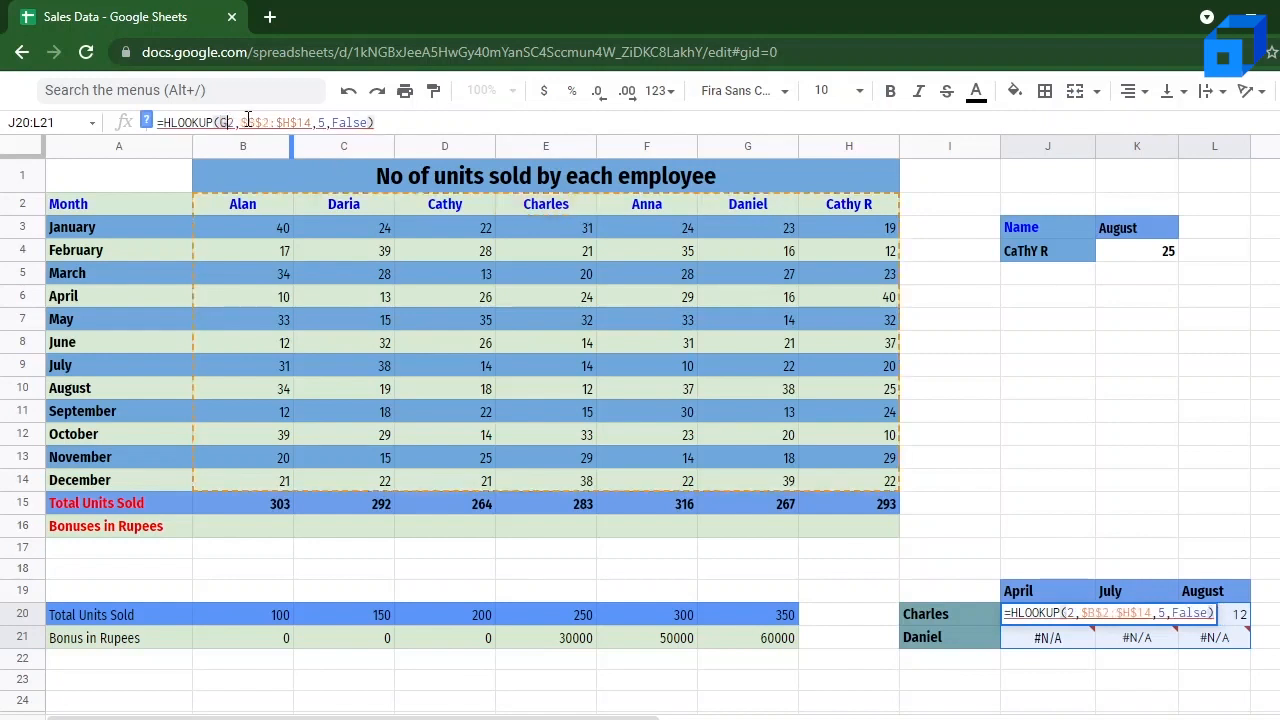
{"action": "key", "text": "BackSpace"}
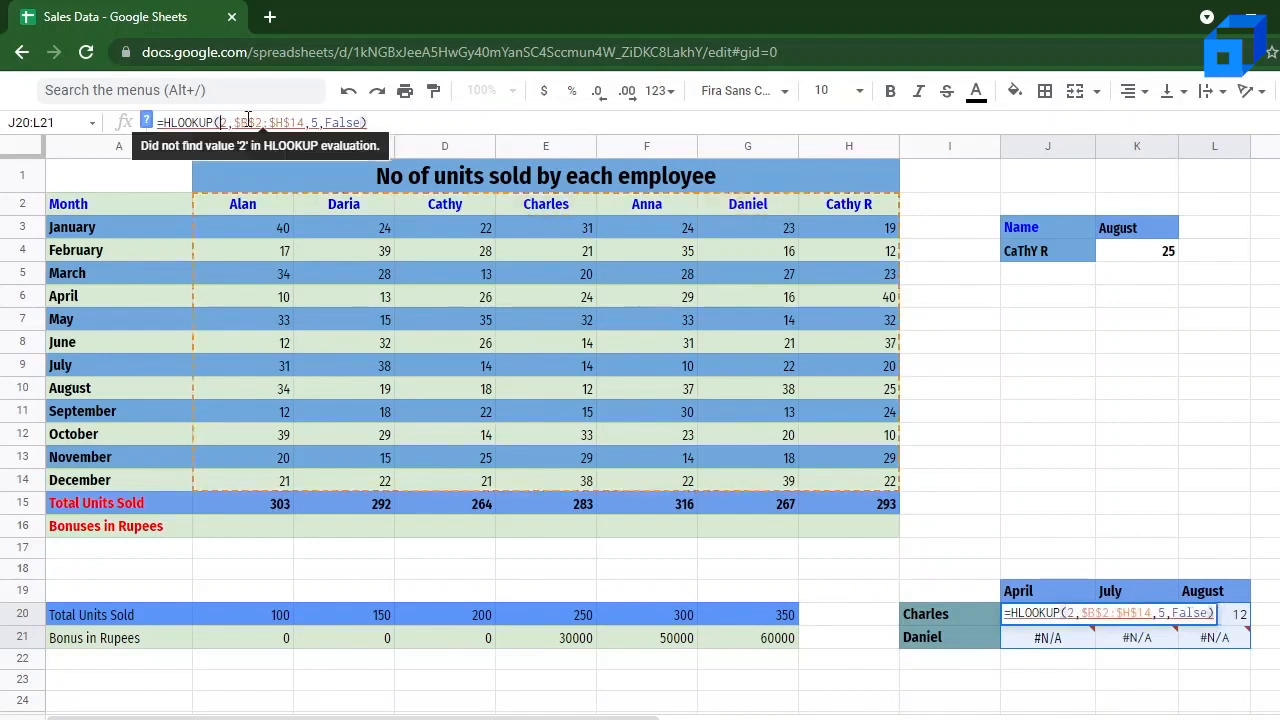
{"action": "type", "text": "E"}
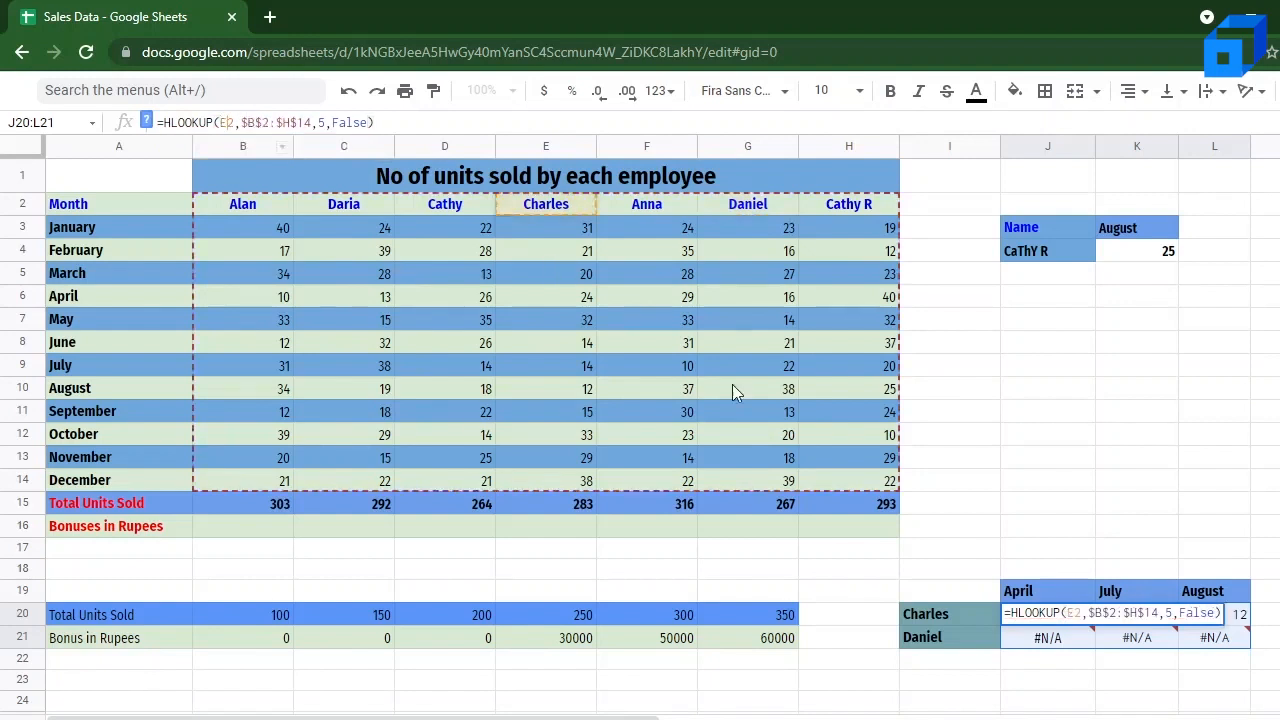
Step: Change the lookup key in the J21 HLOOKUP formula to G2
{"action": "left_click", "coordinate": [1047, 645]}
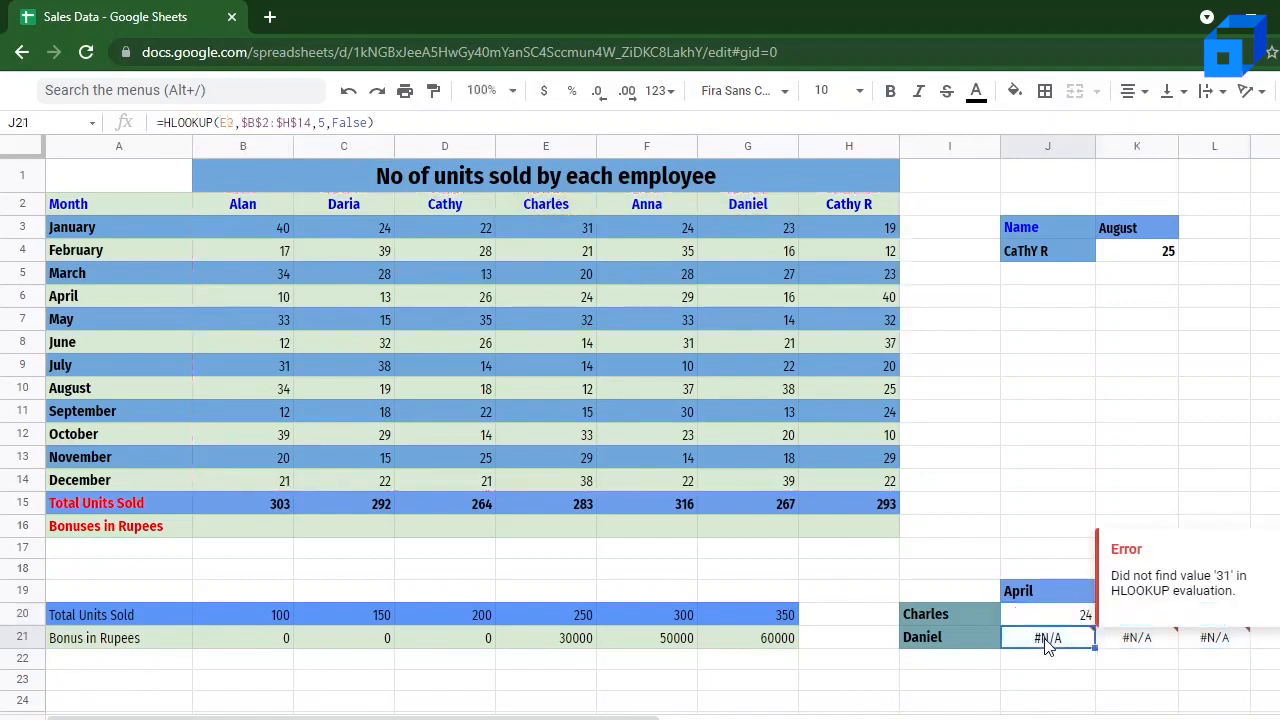
{"action": "left_click", "coordinate": [232, 122]}
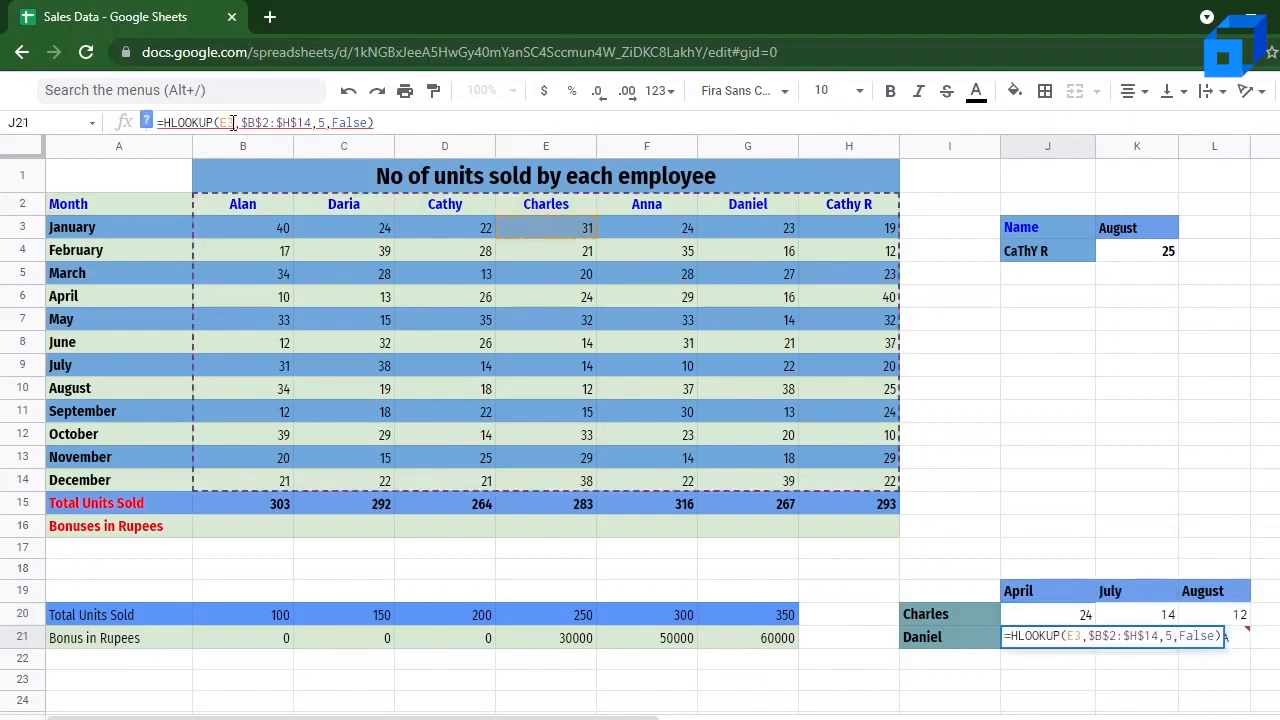
{"action": "double_click", "coordinate": [232, 122]}
{"action": "type", "text": "G2"}
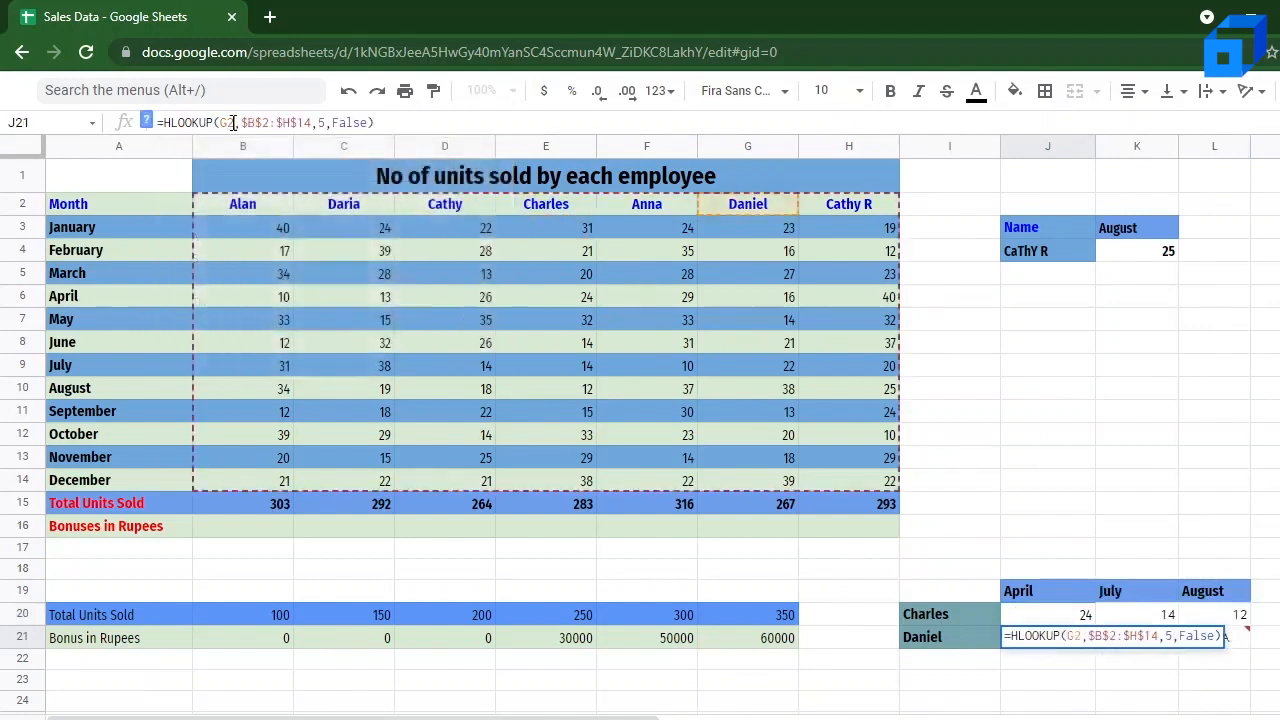
{"action": "key", "text": "Return"}
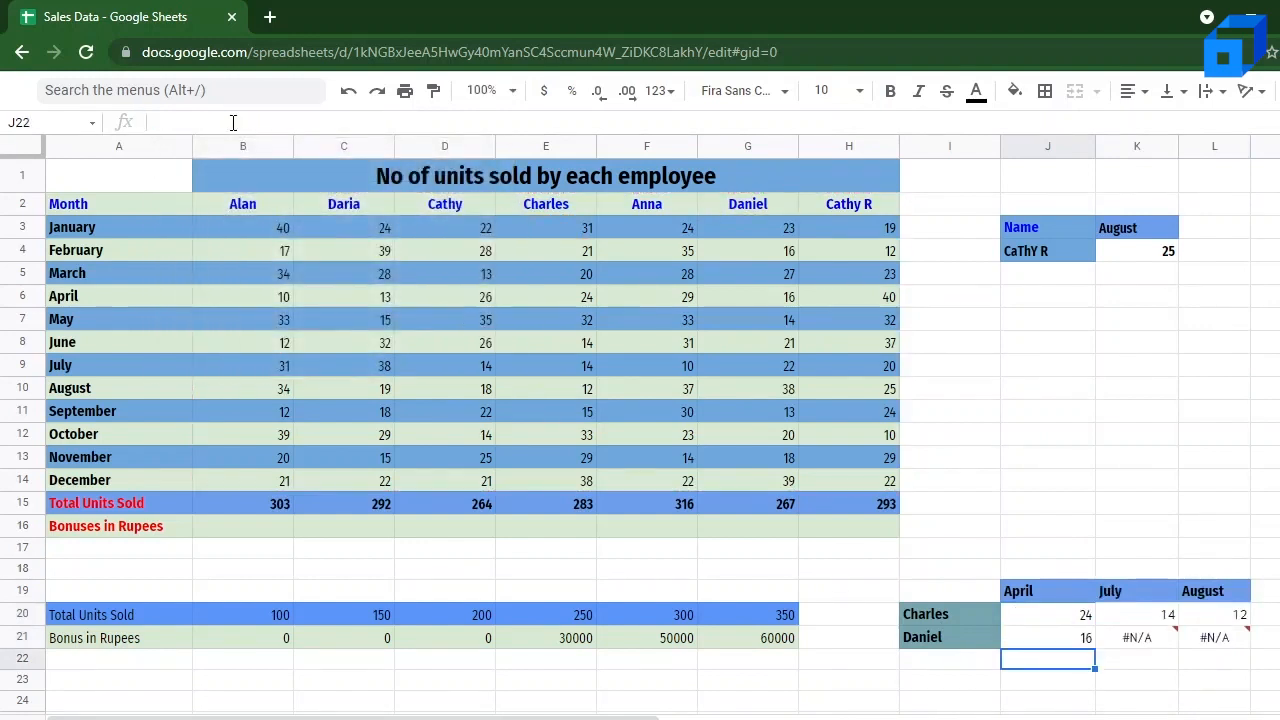
Step: Fill the corrected J21 formula across K21 and L21
{"action": "left_click", "coordinate": [1089, 648]}
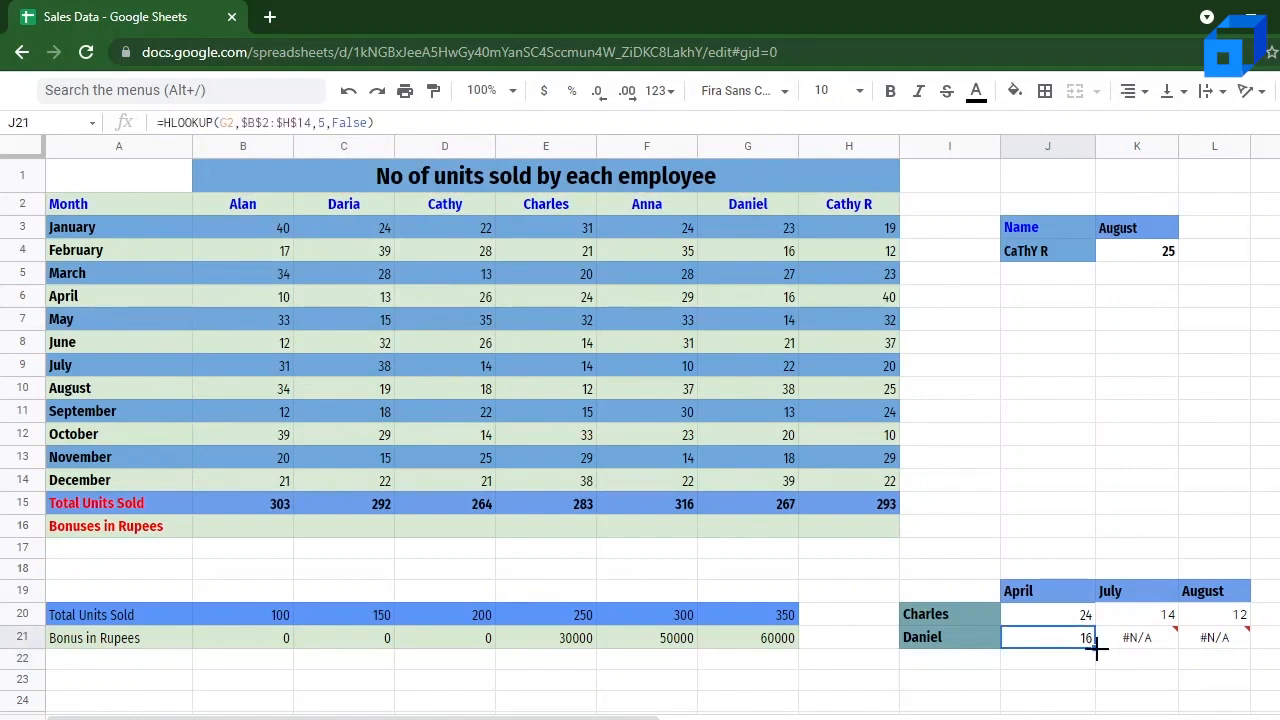
{"action": "left_click_drag", "start_coordinate": [1096, 649], "coordinate": [1212, 650]}
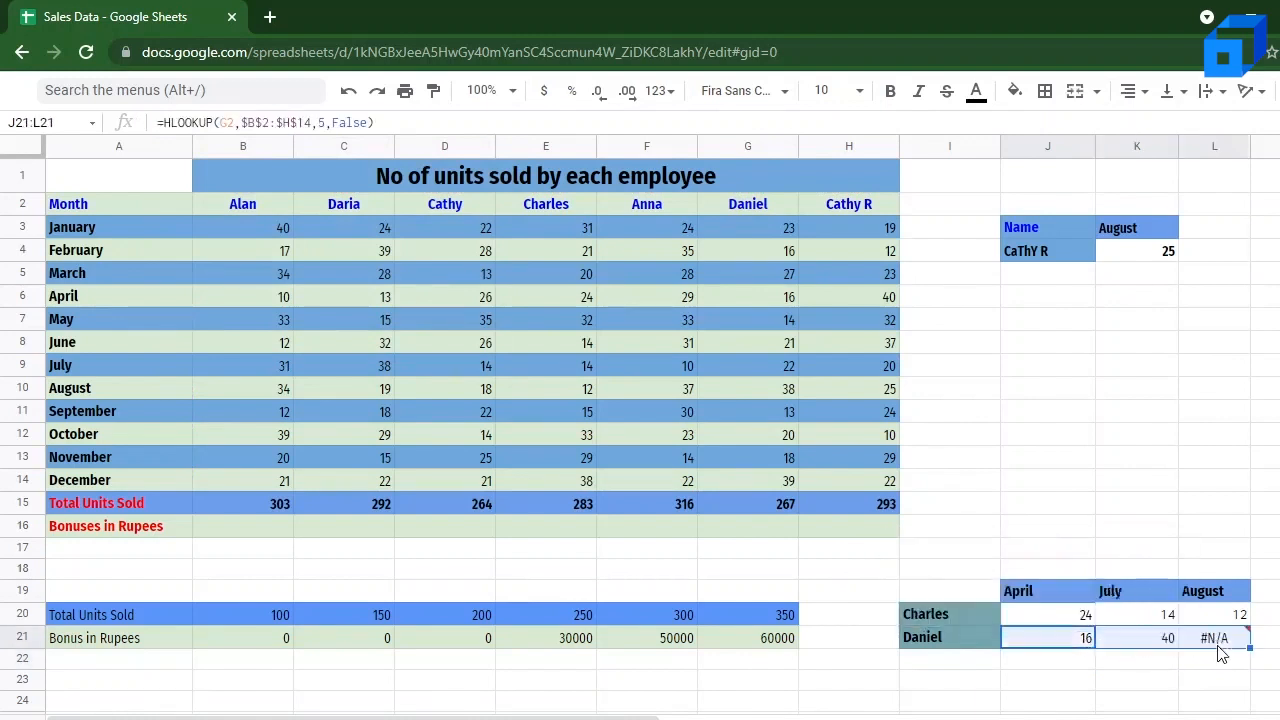
{"action": "mouse_move", "coordinate": [1214, 648]}
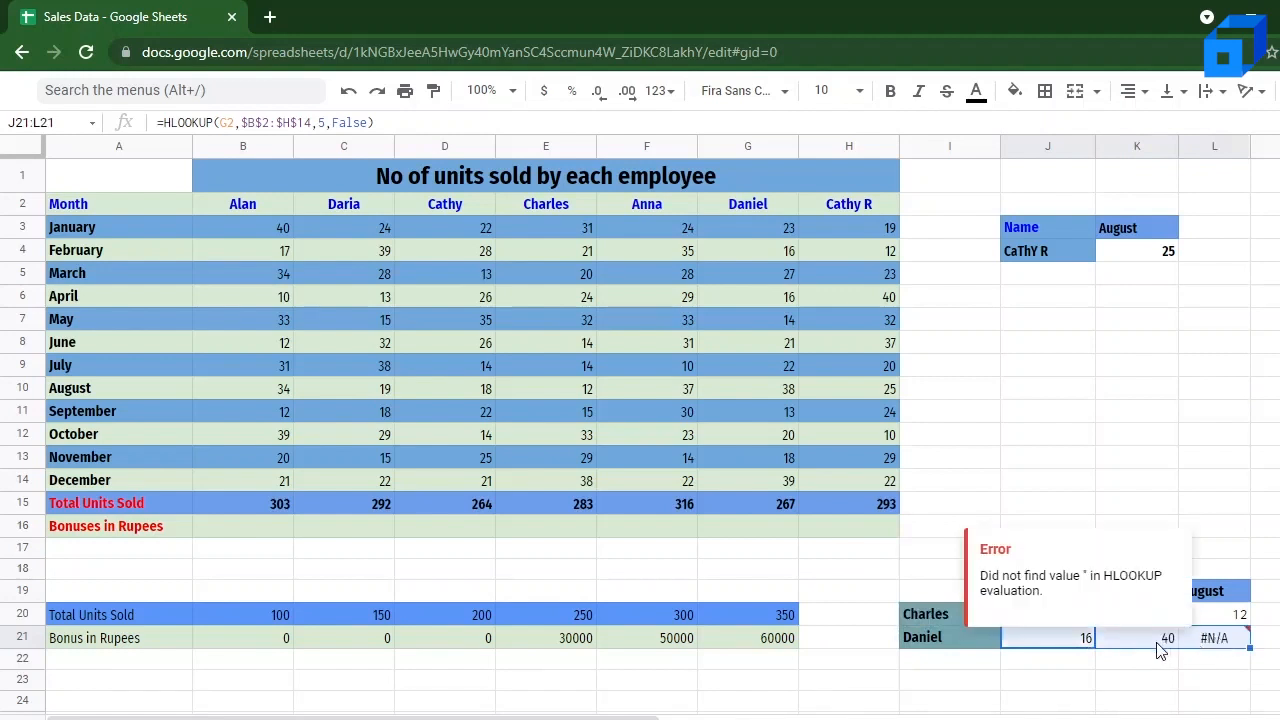
{"action": "left_click", "coordinate": [1255, 528]}
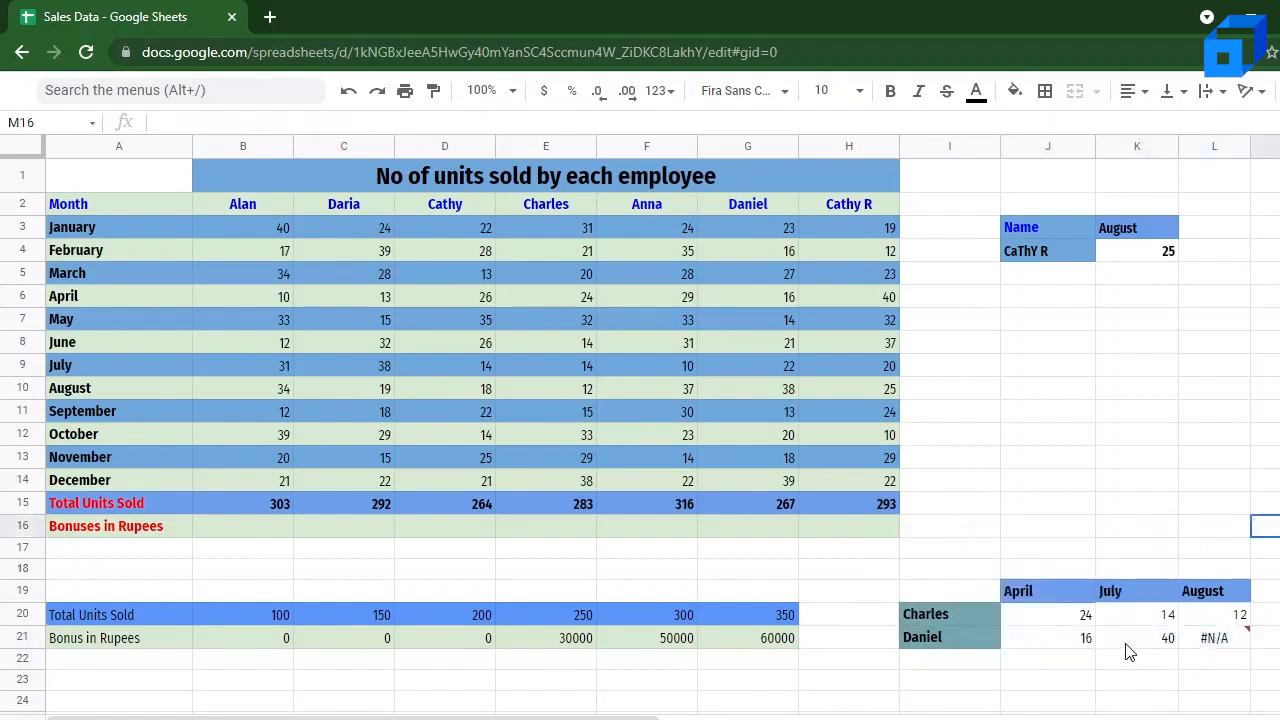
Step: Change the July formula in K21 to look up G2 with row index 8, and check it against G9
{"action": "left_click", "coordinate": [1128, 650]}
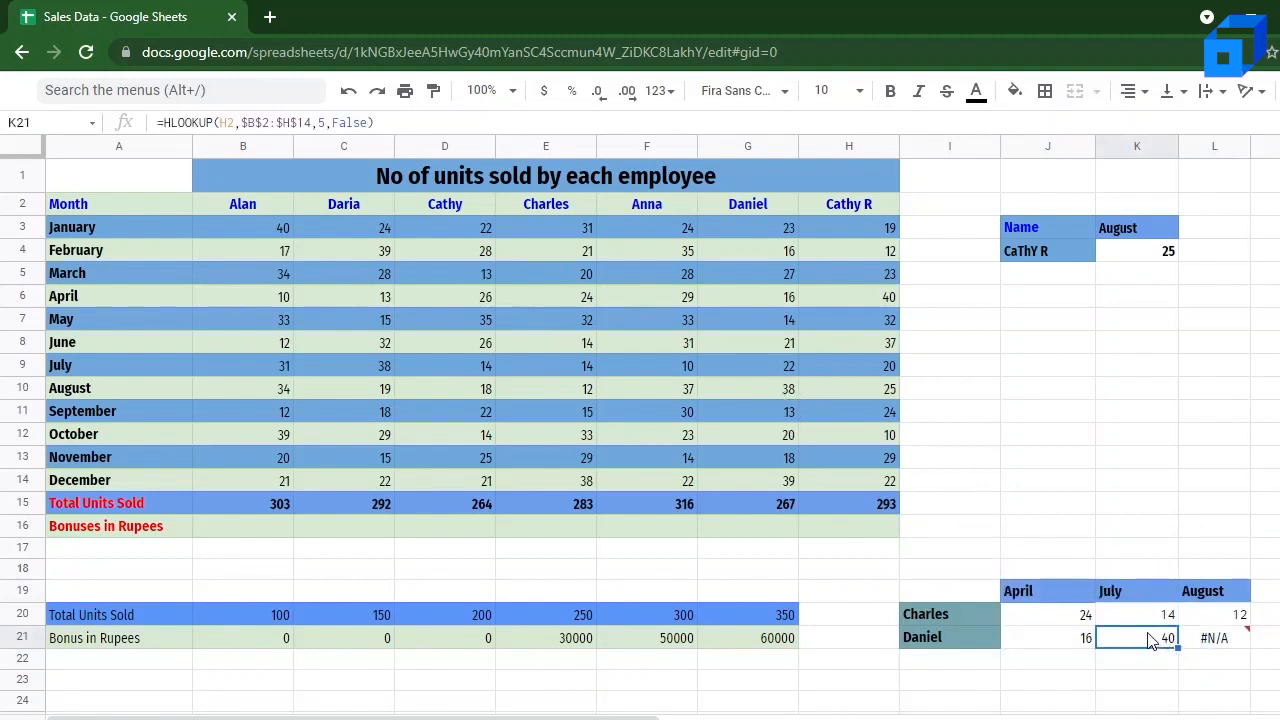
{"action": "left_click", "coordinate": [227, 123]}
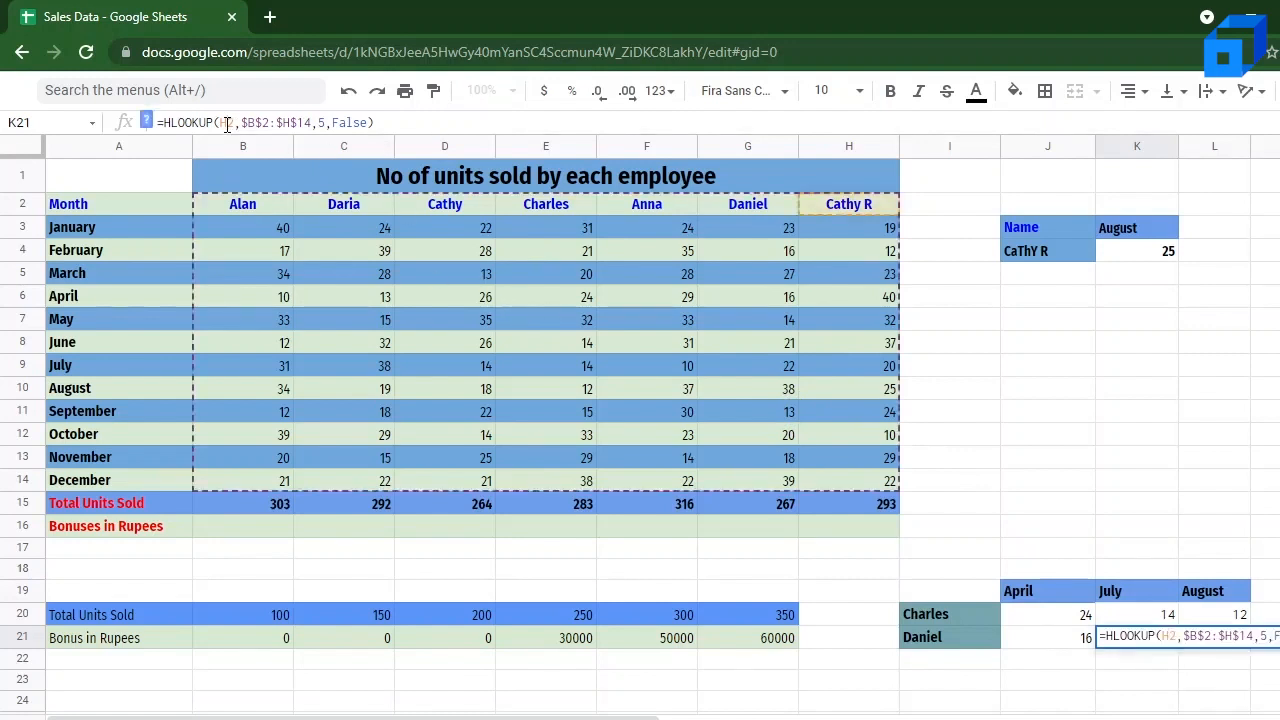
{"action": "left_click_drag", "start_coordinate": [221, 123], "coordinate": [227, 124]}
{"action": "type", "text": "G"}
{"action": "key", "text": "BackSpace"}
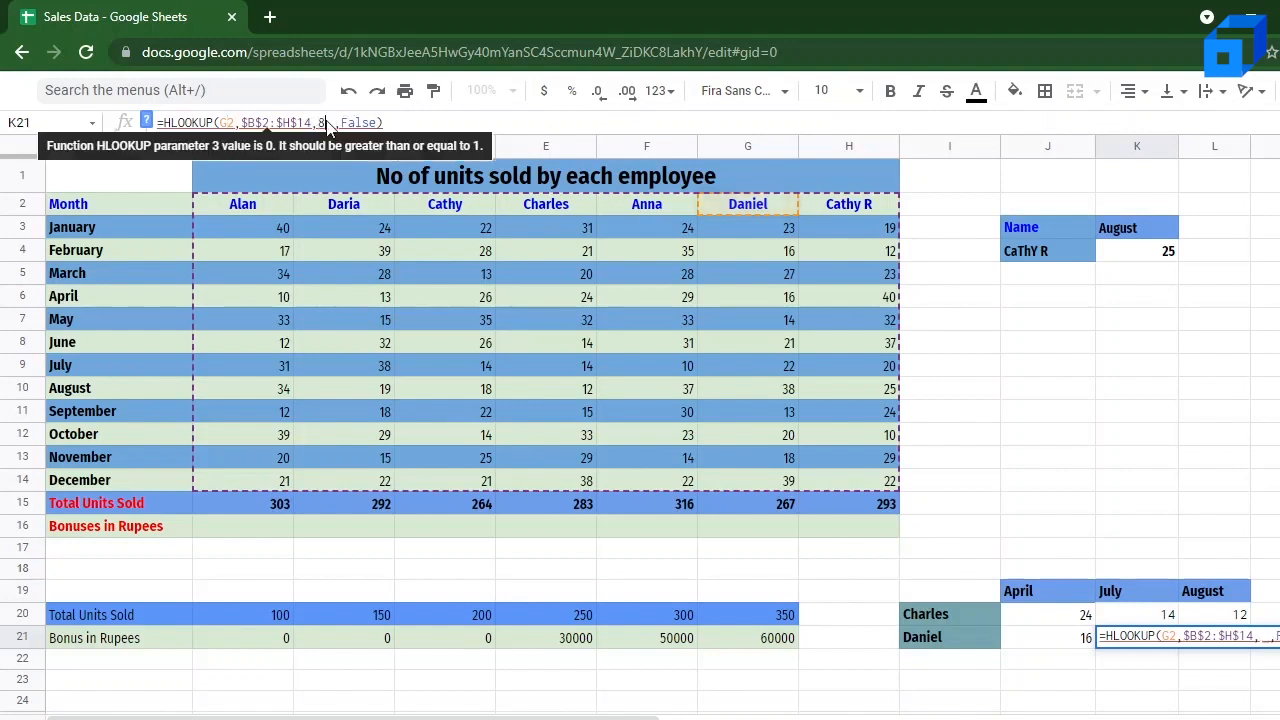
{"action": "type", "text": "8"}
{"action": "key", "text": "Return"}
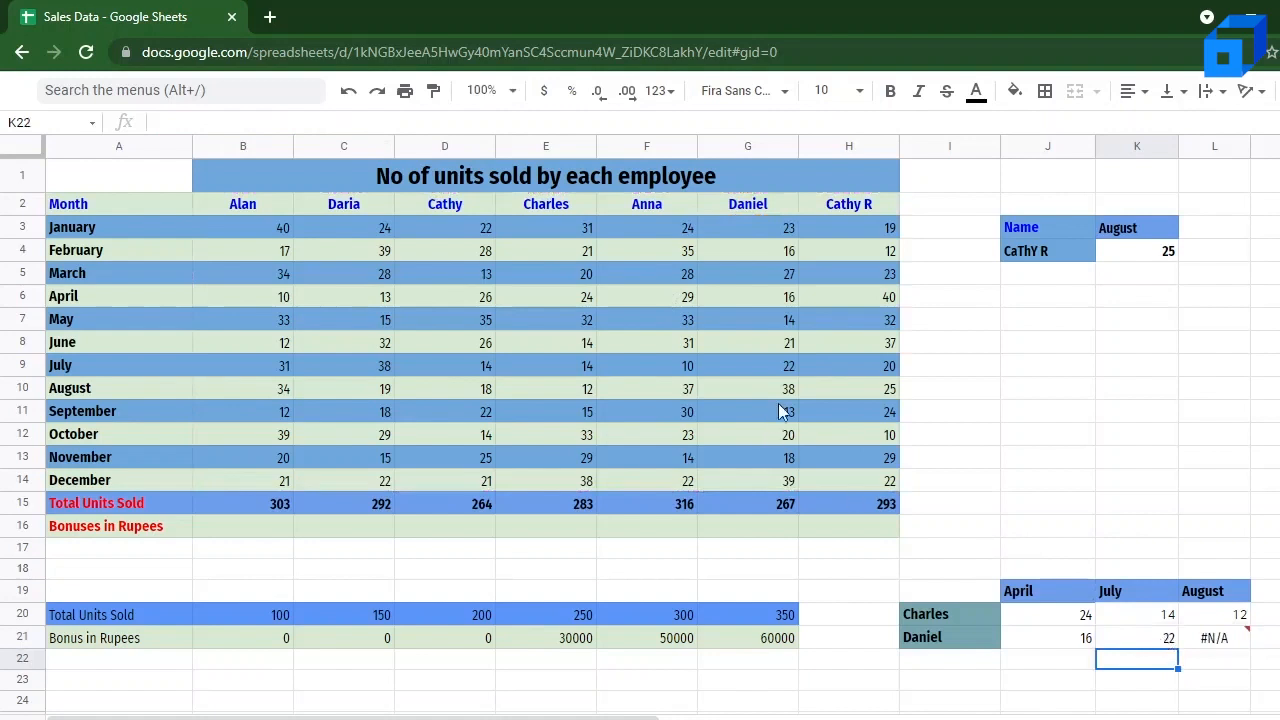
{"action": "left_click", "coordinate": [783, 369]}
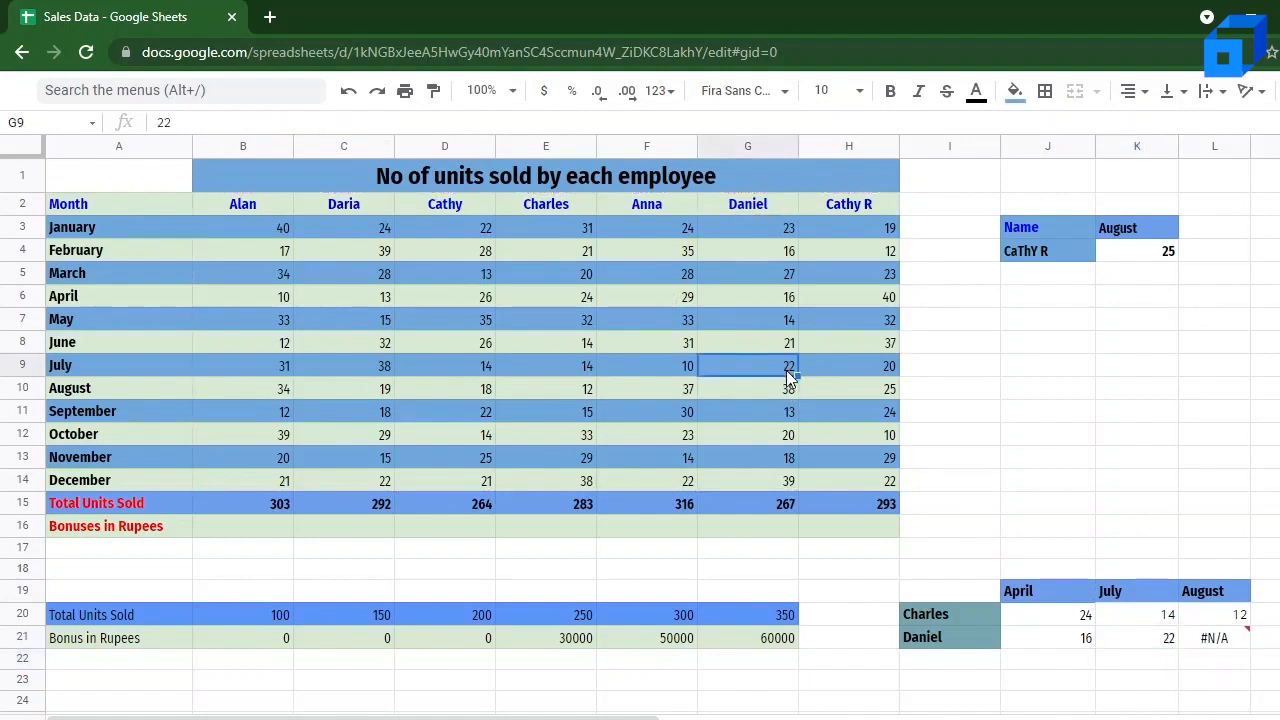
Step: Change the August formula in L21 to look up G2 with row index 9
{"action": "left_click", "coordinate": [1219, 642]}
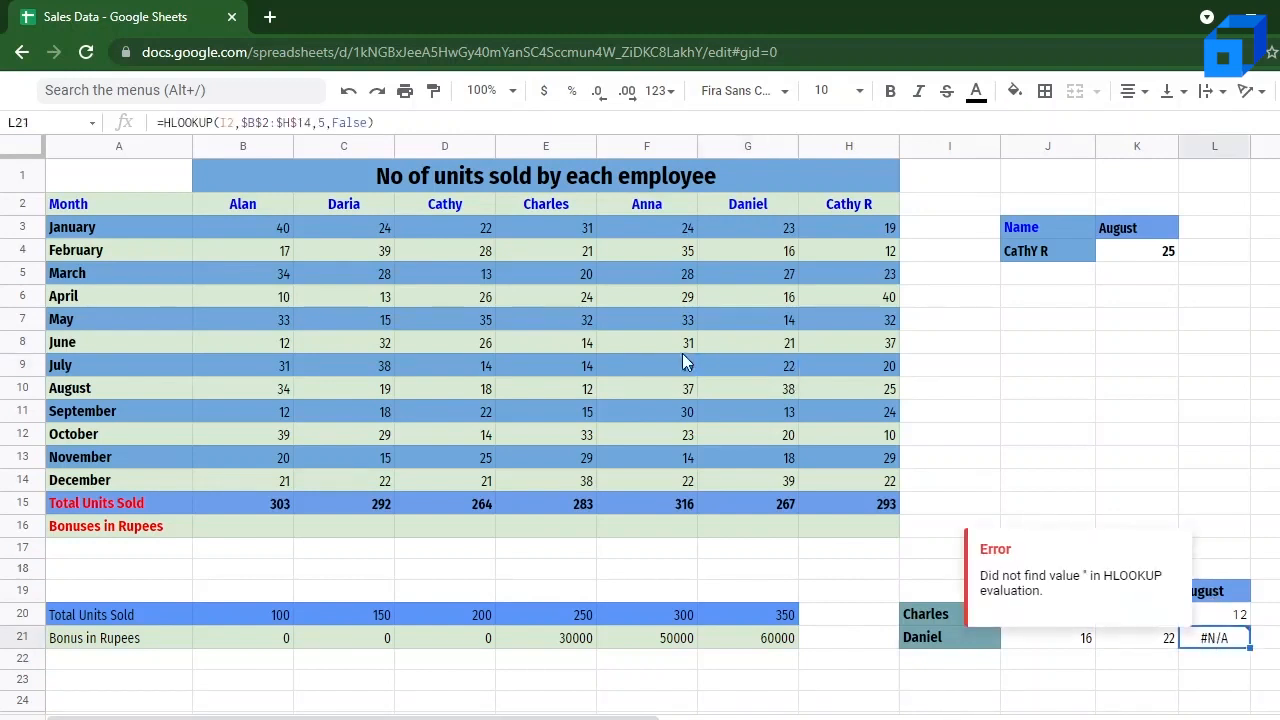
{"action": "left_click", "coordinate": [236, 122]}
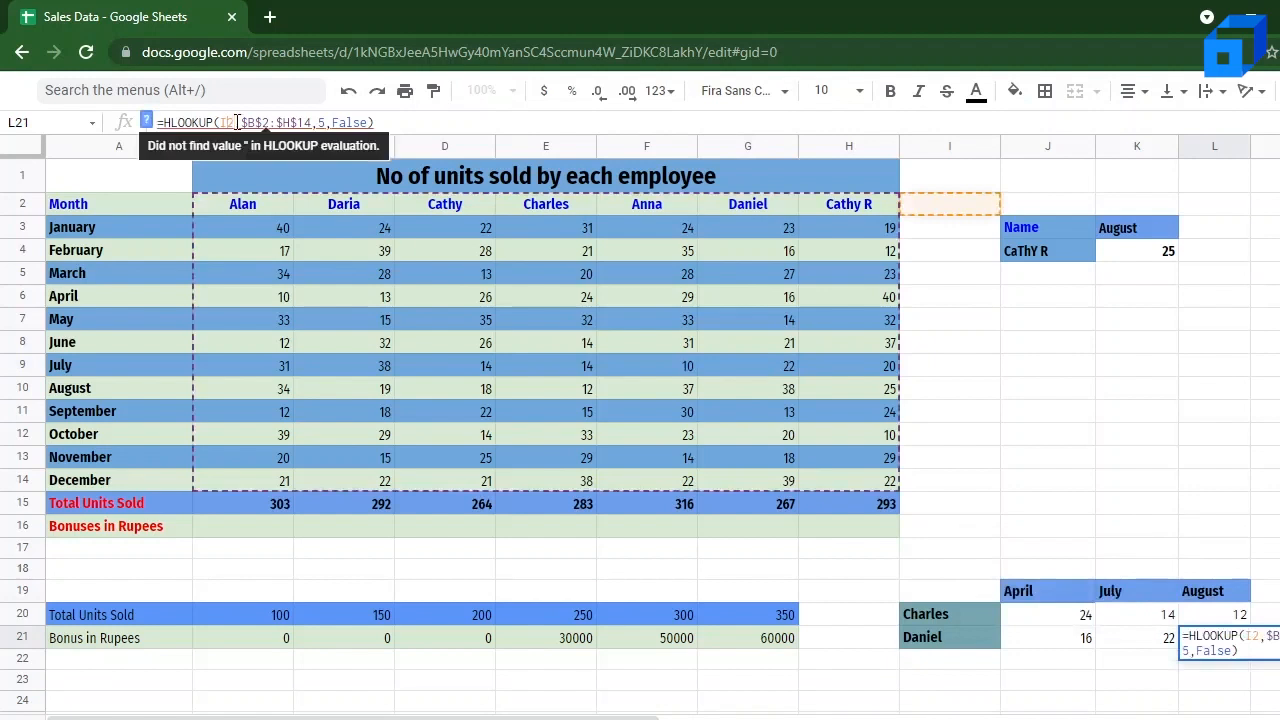
{"action": "key", "text": "BackSpace"}
{"action": "key", "text": "BackSpace"}
{"action": "type", "text": "G2"}
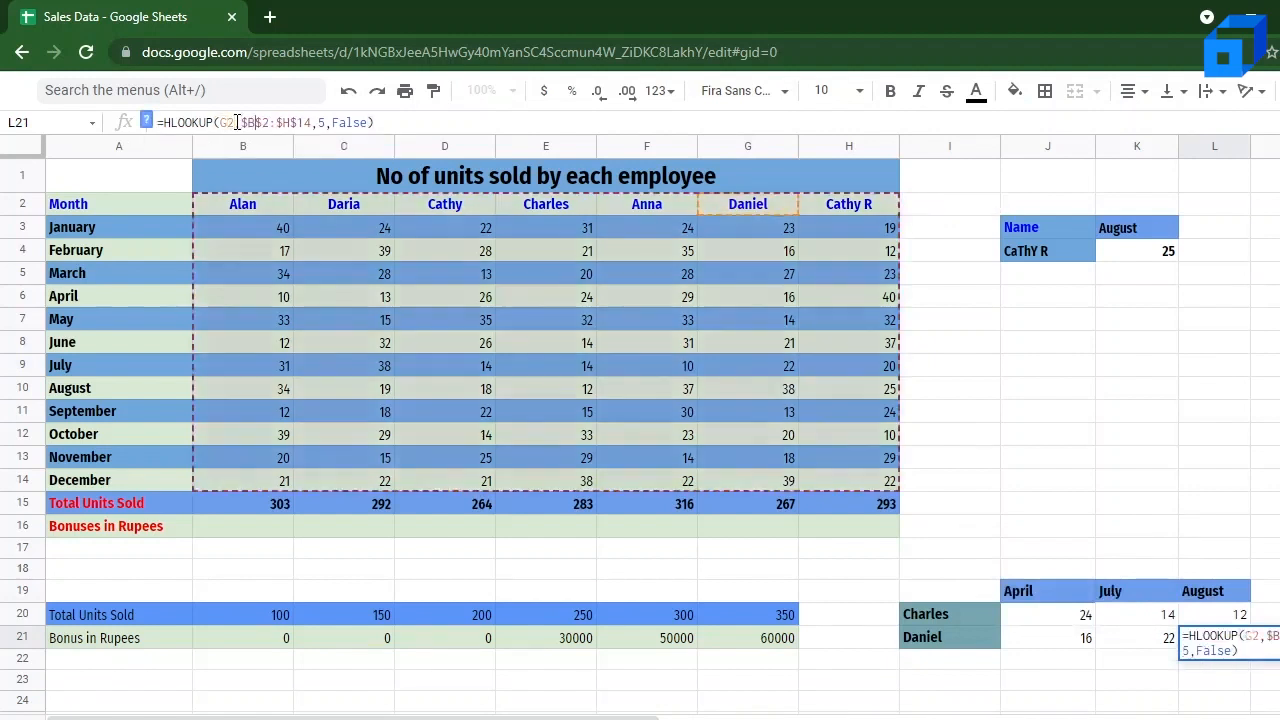
{"action": "key", "text": "Right"}
{"action": "key", "text": "Right"}
{"action": "key", "text": "BackSpace"}
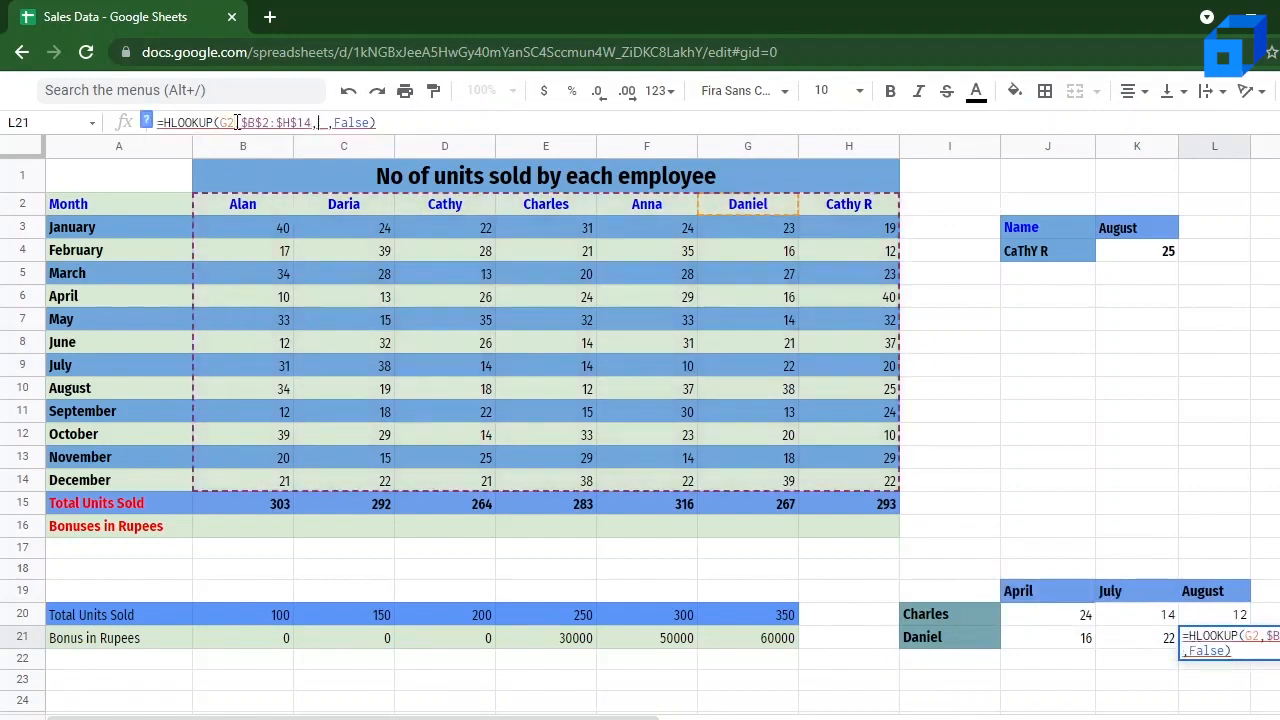
{"action": "type", "text": "9"}
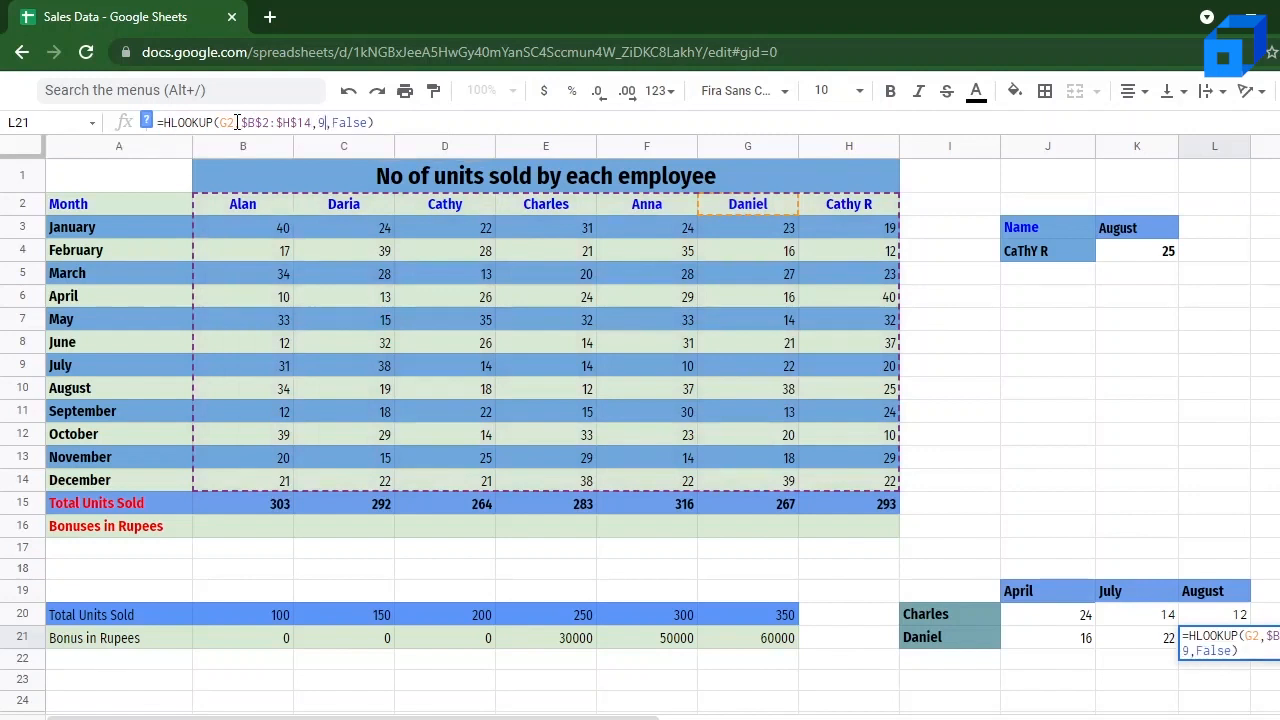
{"action": "key", "text": "Return"}
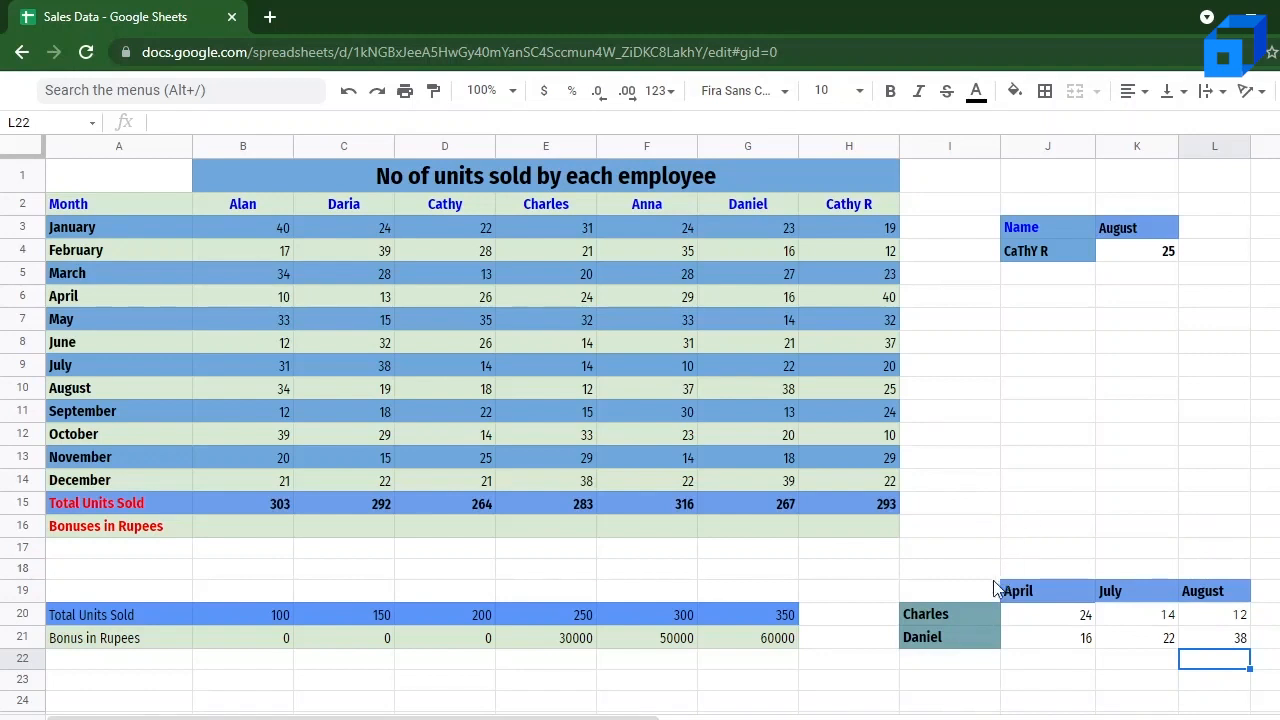
{"action": "left_click", "coordinate": [962, 613]}
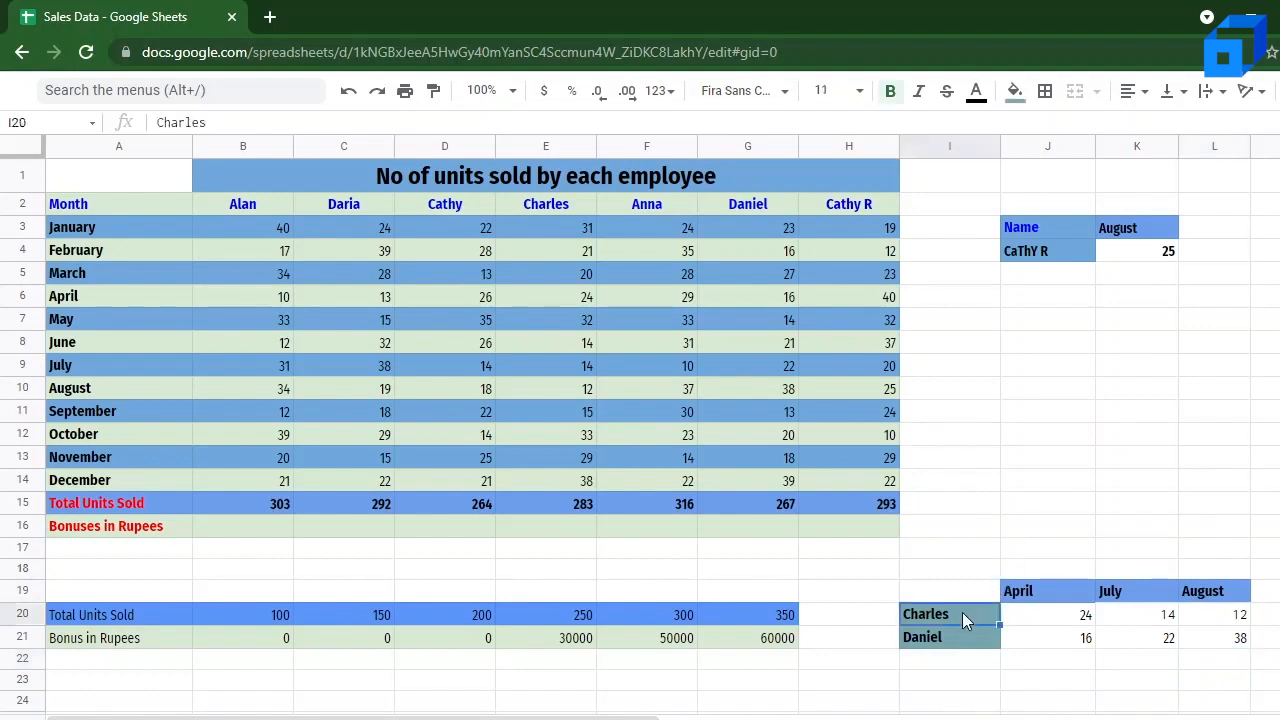
{"action": "double_click", "coordinate": [953, 614]}
{"action": "left_click", "coordinate": [1086, 614]}
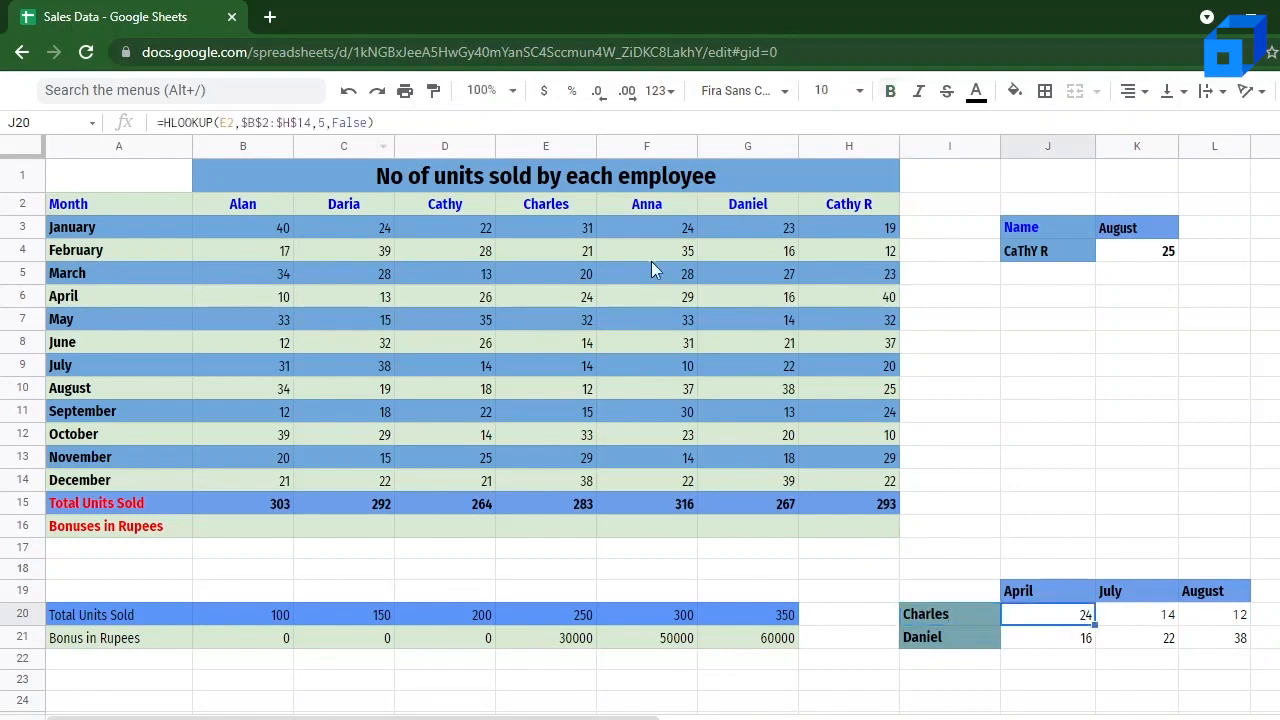
Step: Change the month header in J19 to October
{"action": "double_click", "coordinate": [1052, 586]}
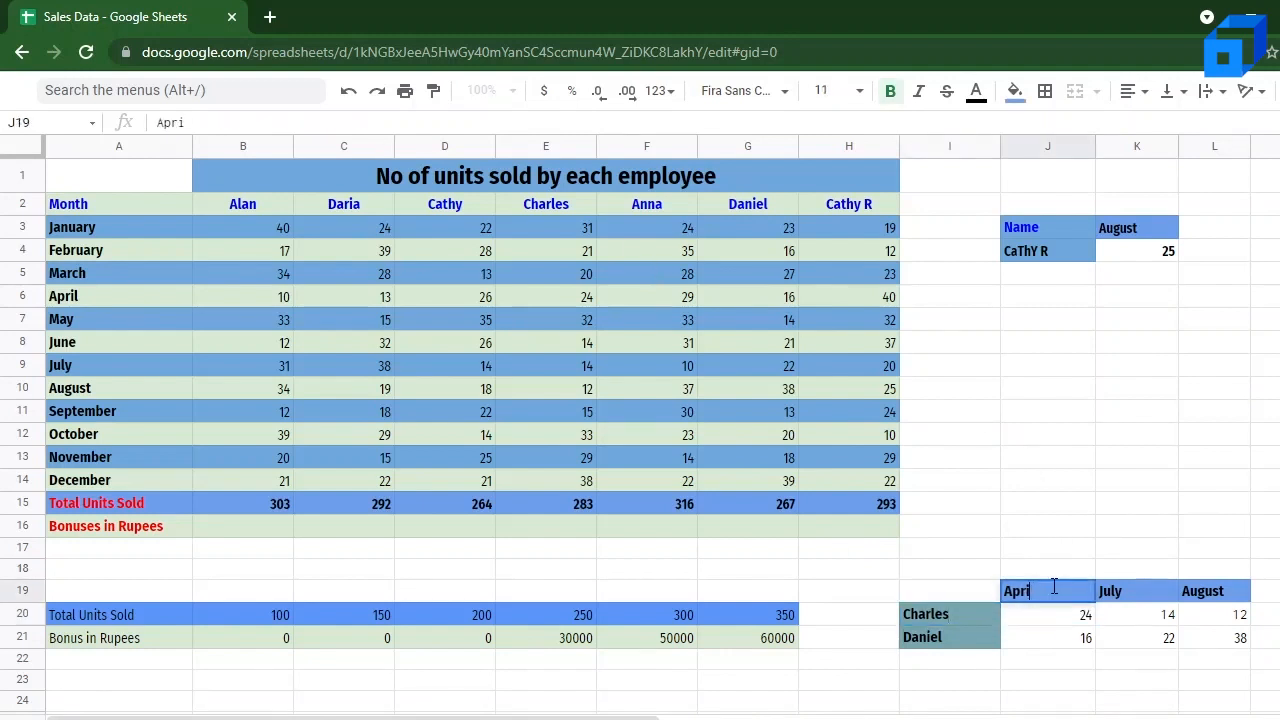
{"action": "key", "text": "BackSpace"}
{"action": "key", "text": "BackSpace"}
{"action": "key", "text": "BackSpace"}
{"action": "key", "text": "BackSpace"}
{"action": "key", "text": "BackSpace"}
{"action": "type", "text": "0"}
{"action": "type", "text": "ctober"}
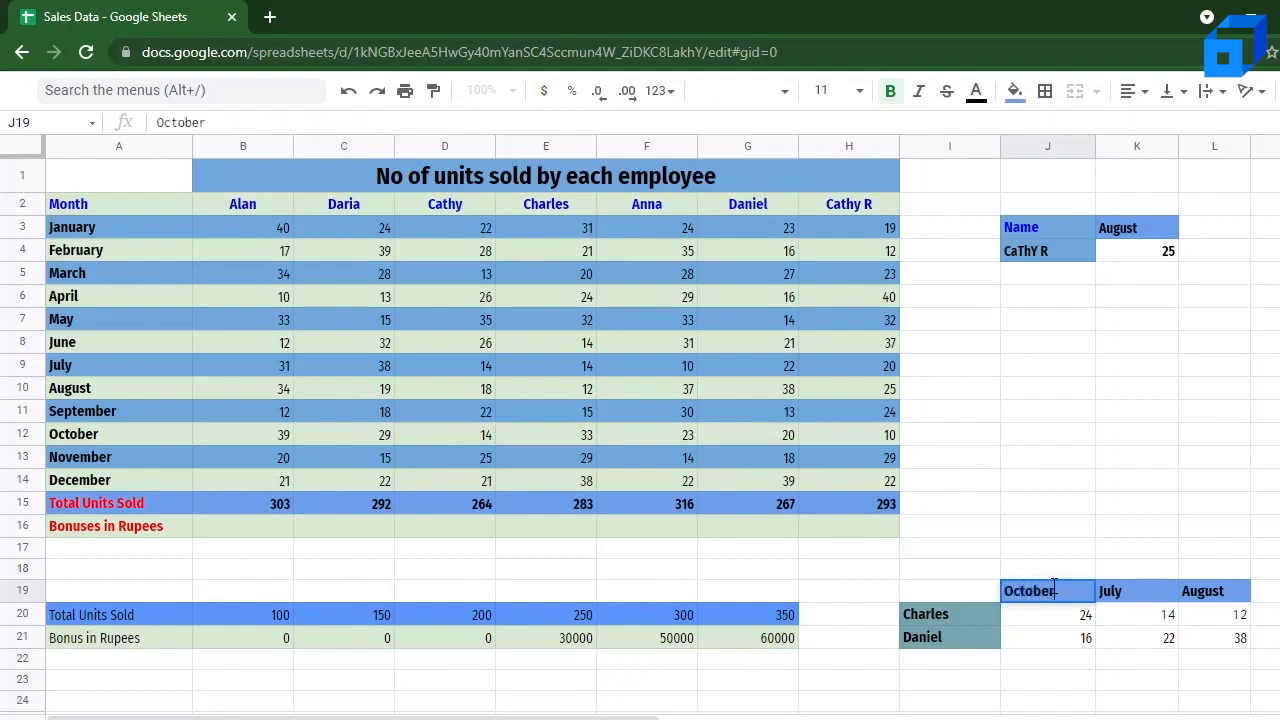
Step: Replace the lookup key in J20's HLOOKUP formula with the wildcard expression "Char" &"*"
{"action": "left_click", "coordinate": [1066, 625]}
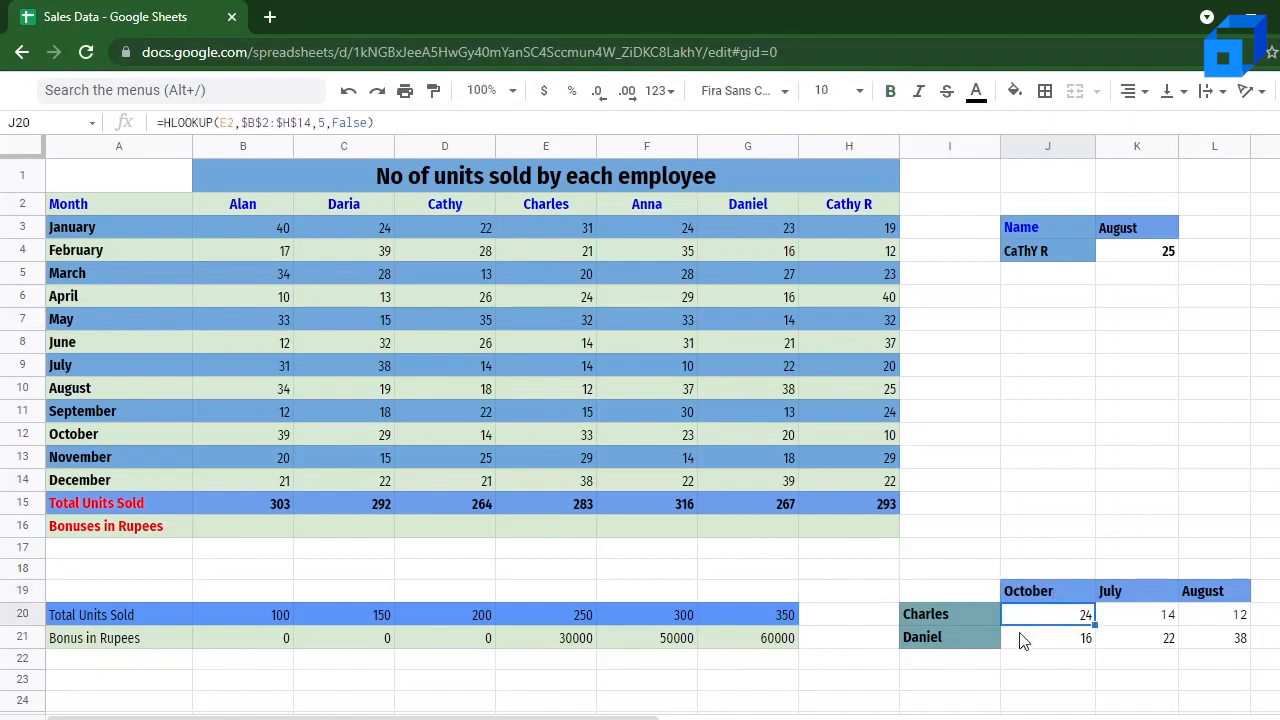
{"action": "left_click", "coordinate": [236, 126]}
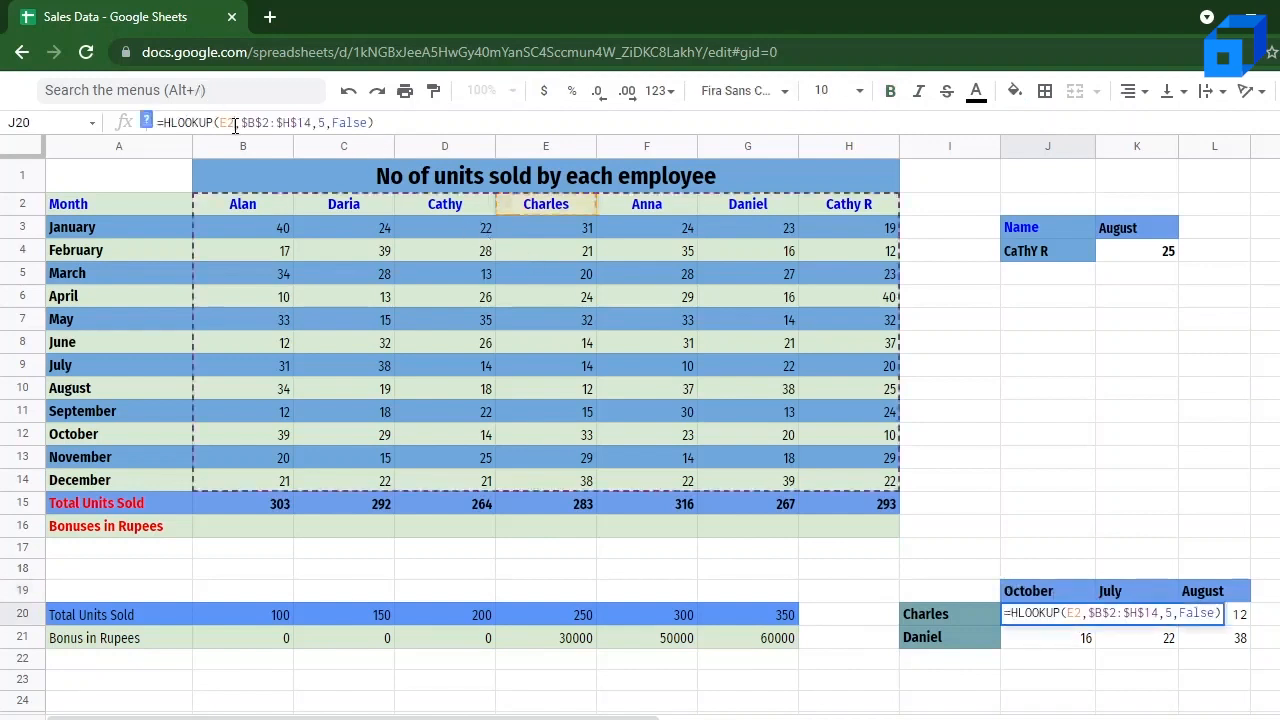
{"action": "key", "text": "BackSpace"}
{"action": "key", "text": "BackSpace"}
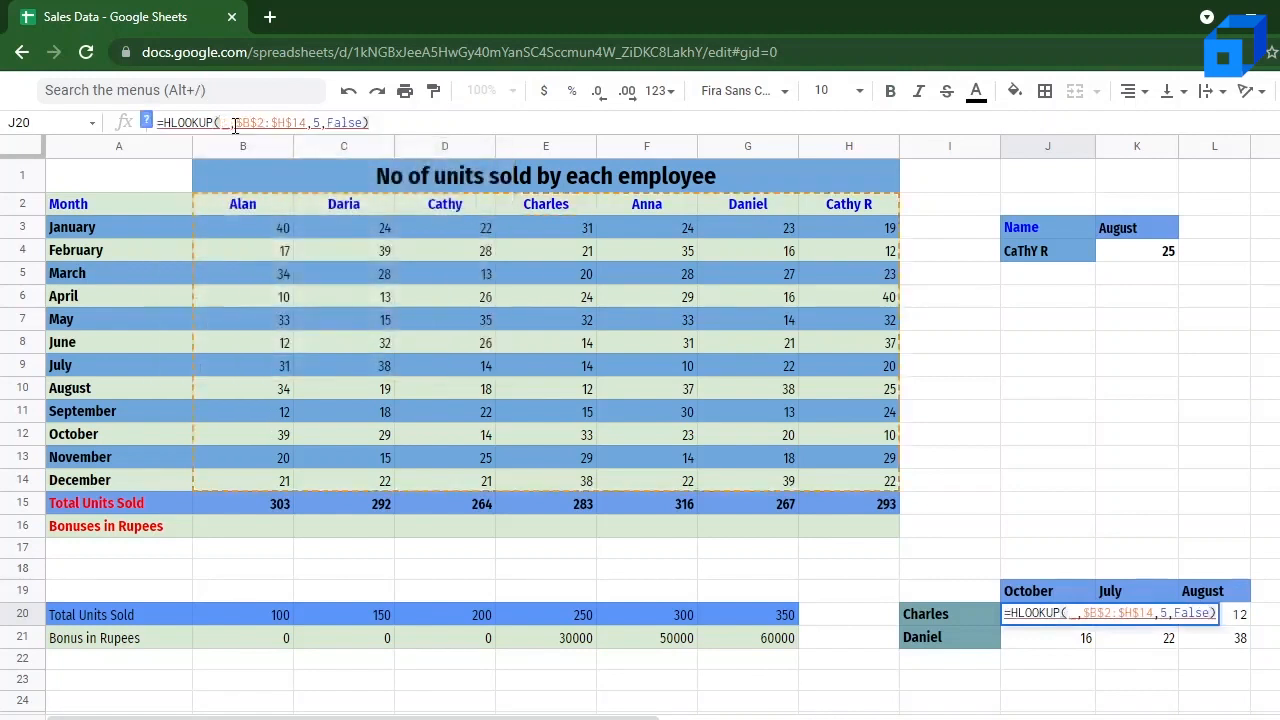
{"action": "type", "text": "\"Ch"}
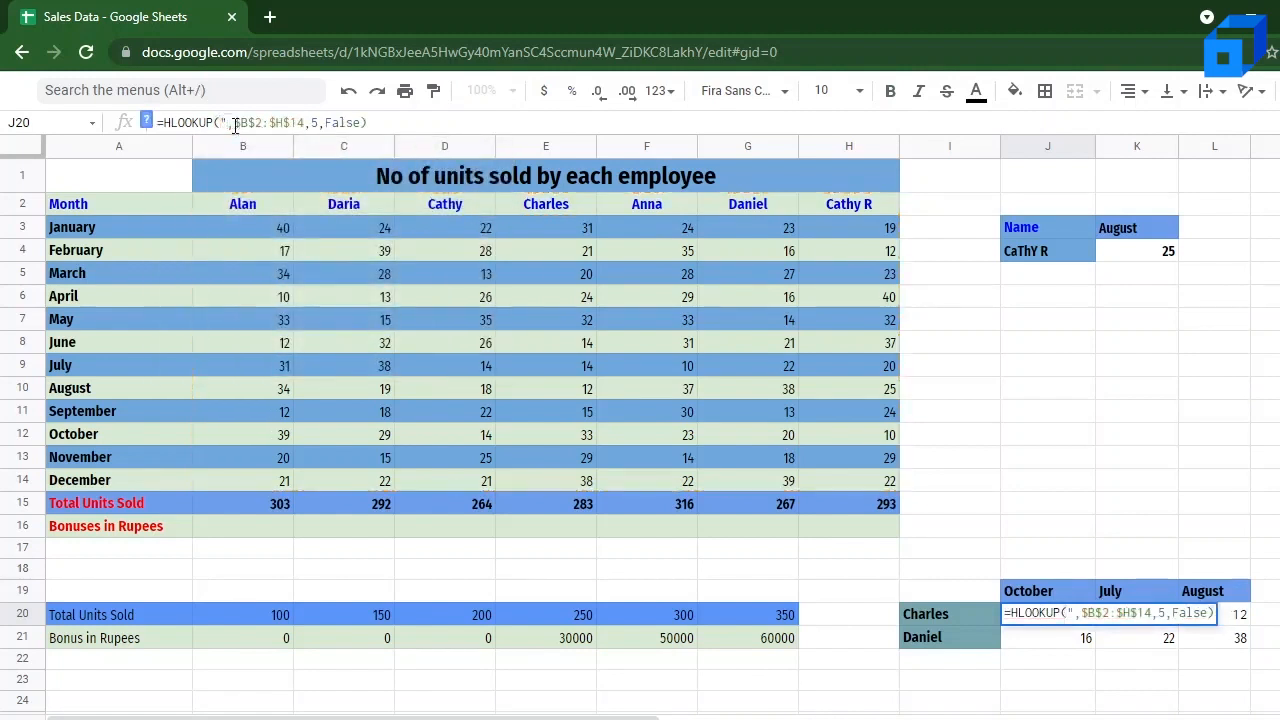
{"action": "type", "text": "ar\""}
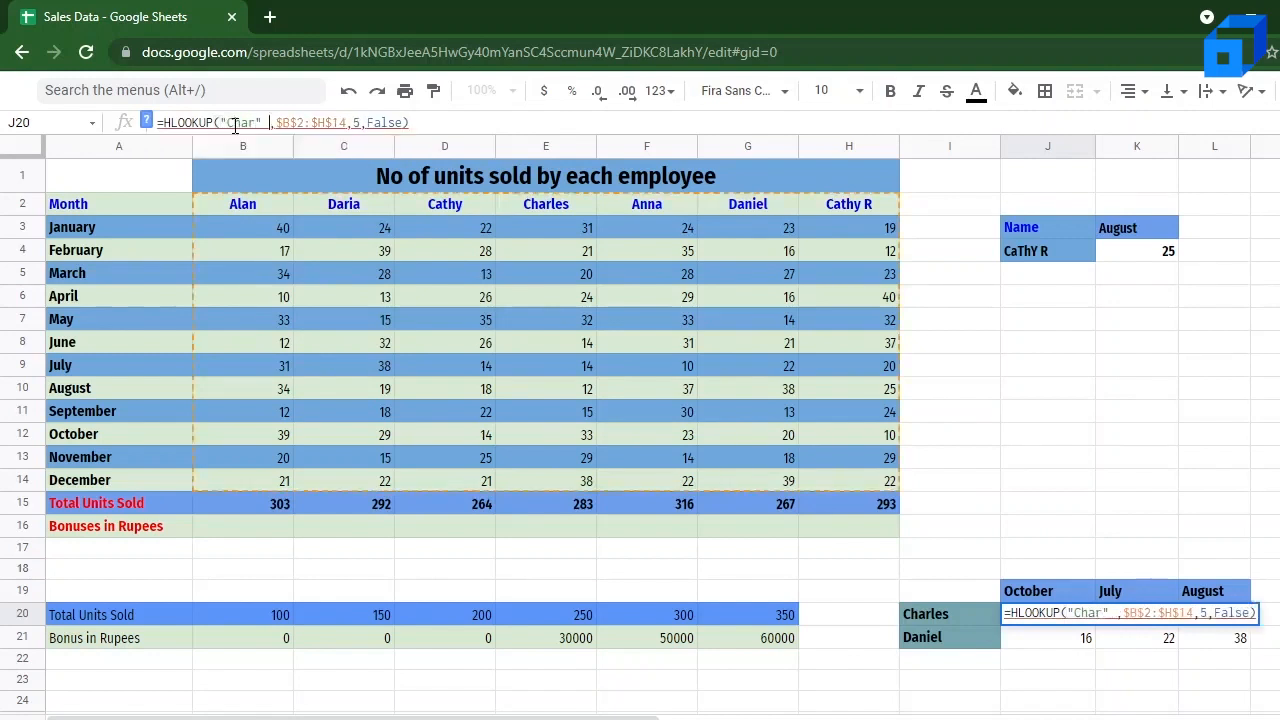
{"action": "type", "text": " & \""}
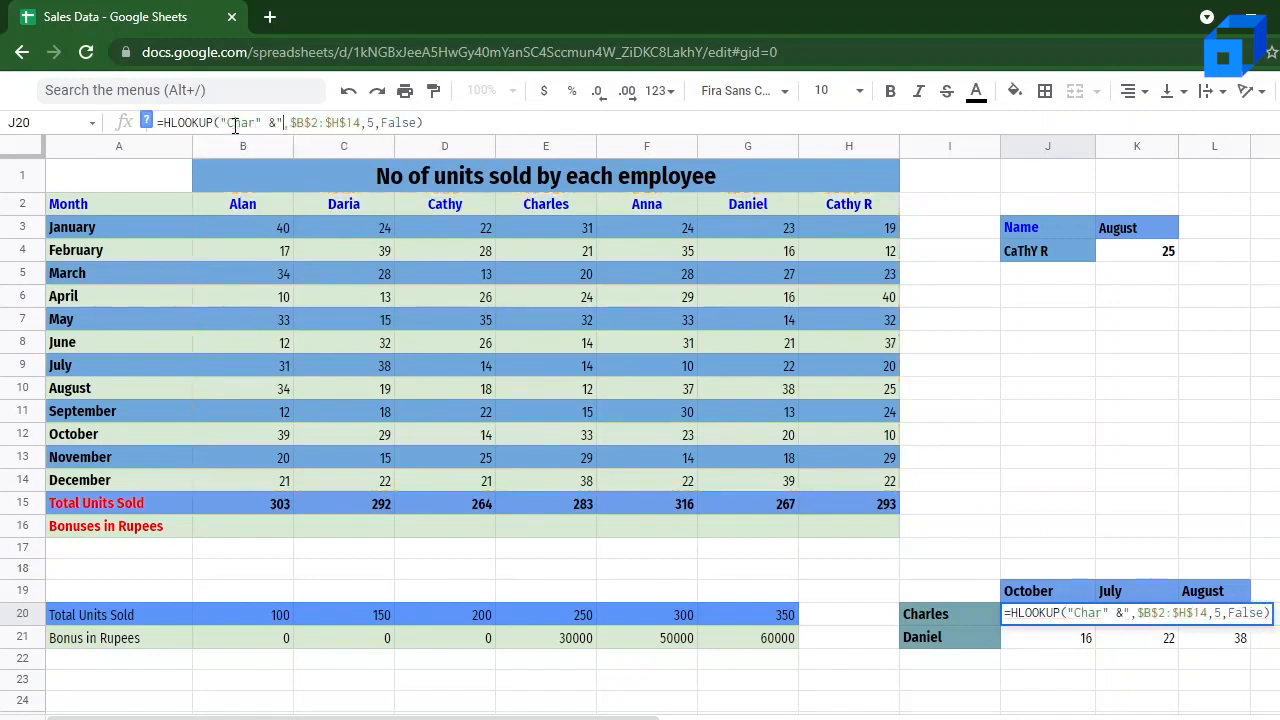
{"action": "type", "text": "*"}
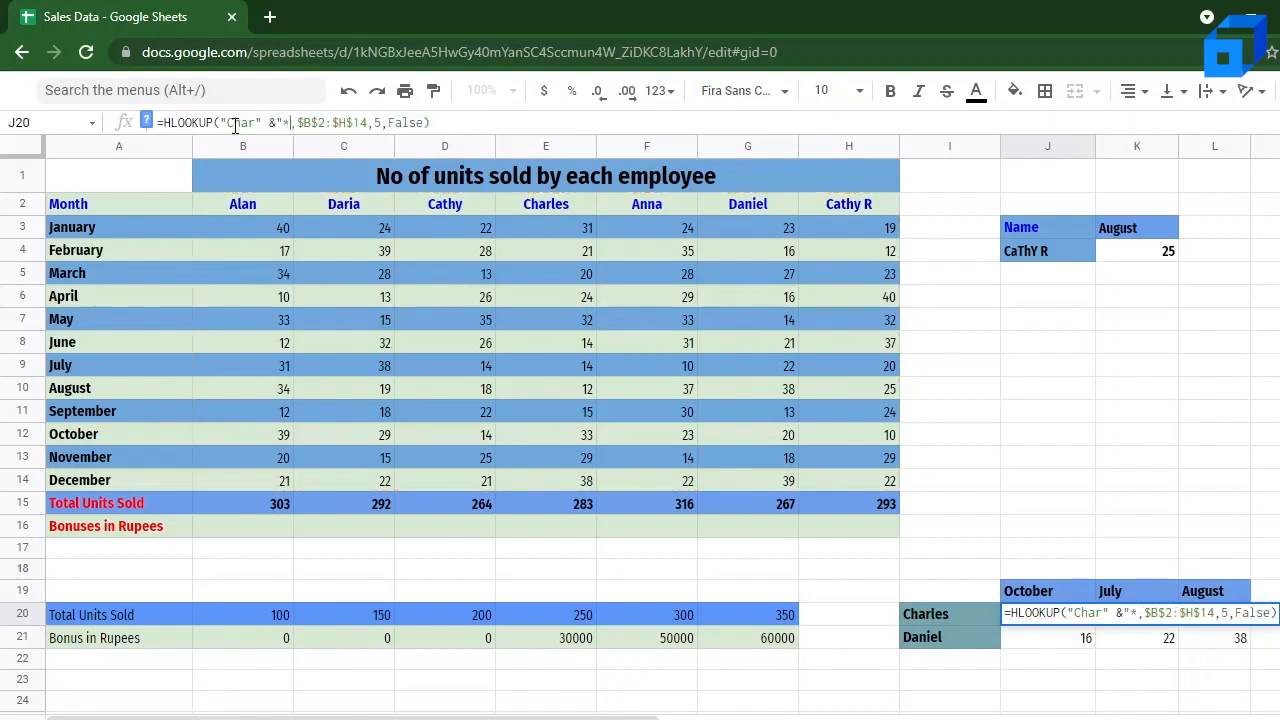
{"action": "type", "text": "\""}
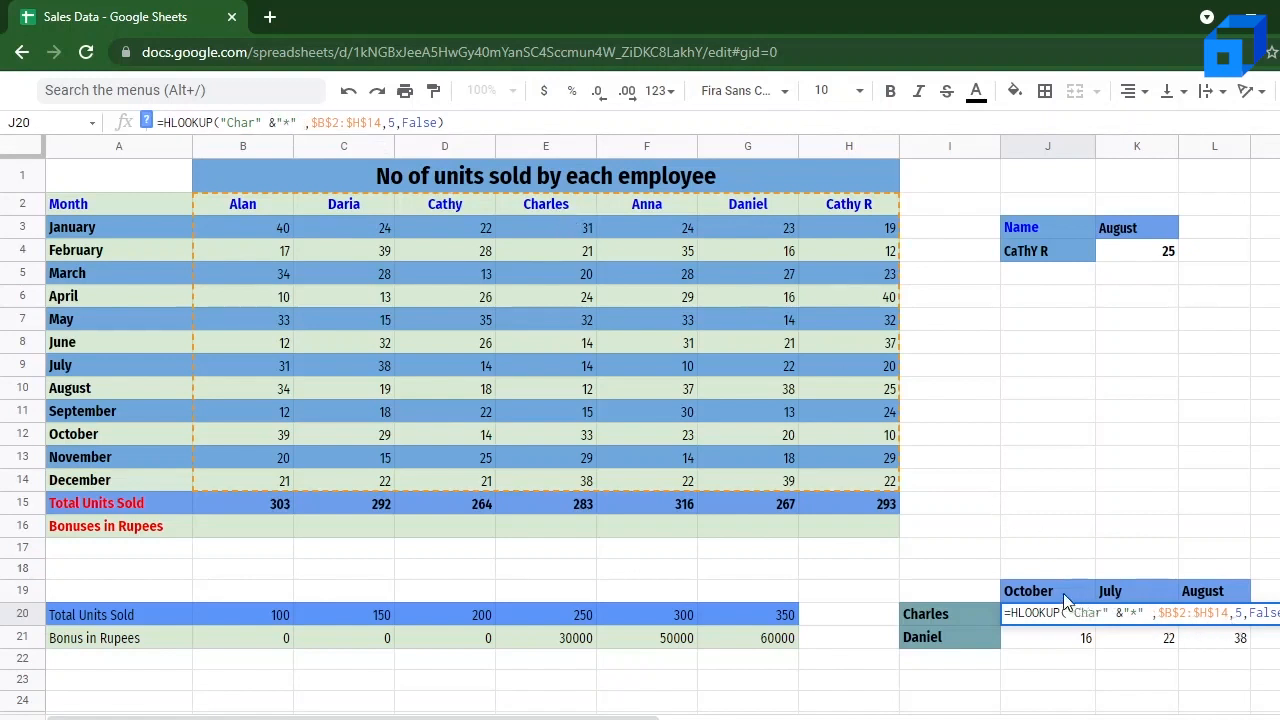
Step: Set the row index in J20's HLOOKUP formula to 11 for October
{"action": "left_click", "coordinate": [1247, 615]}
{"action": "key", "text": "BackSpace"}
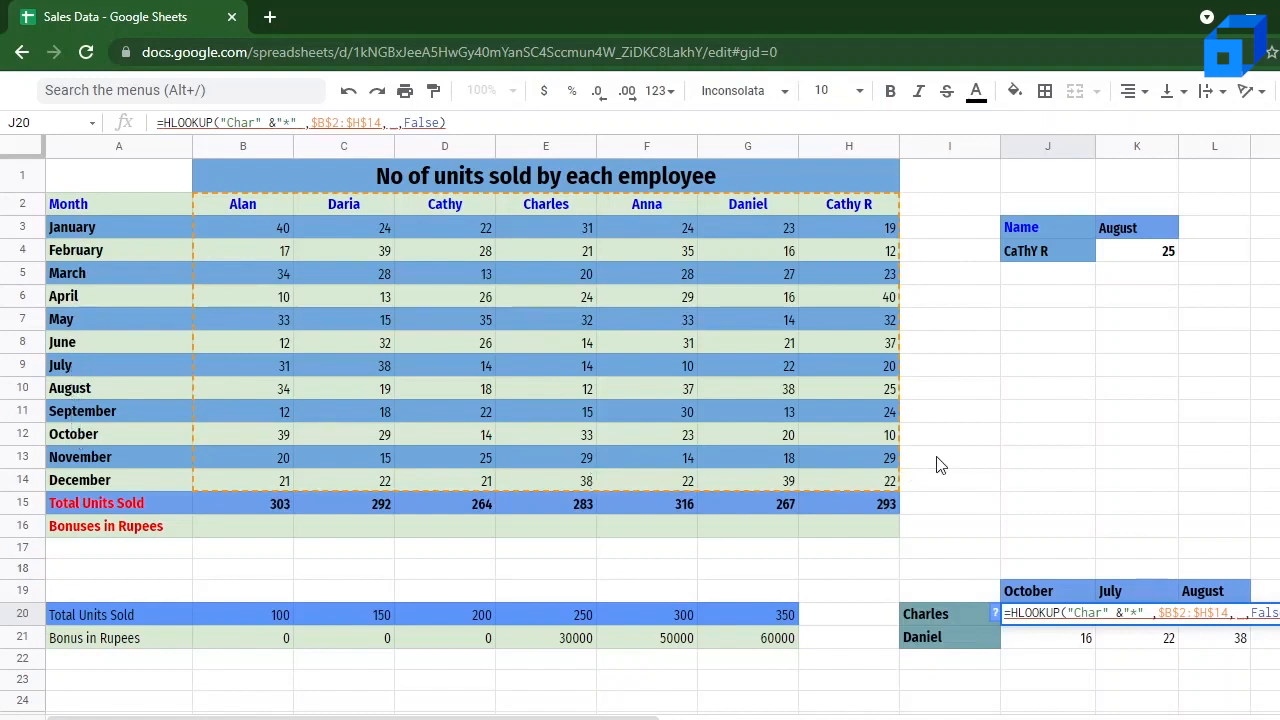
{"action": "type", "text": "11"}
{"action": "key", "text": "Return"}
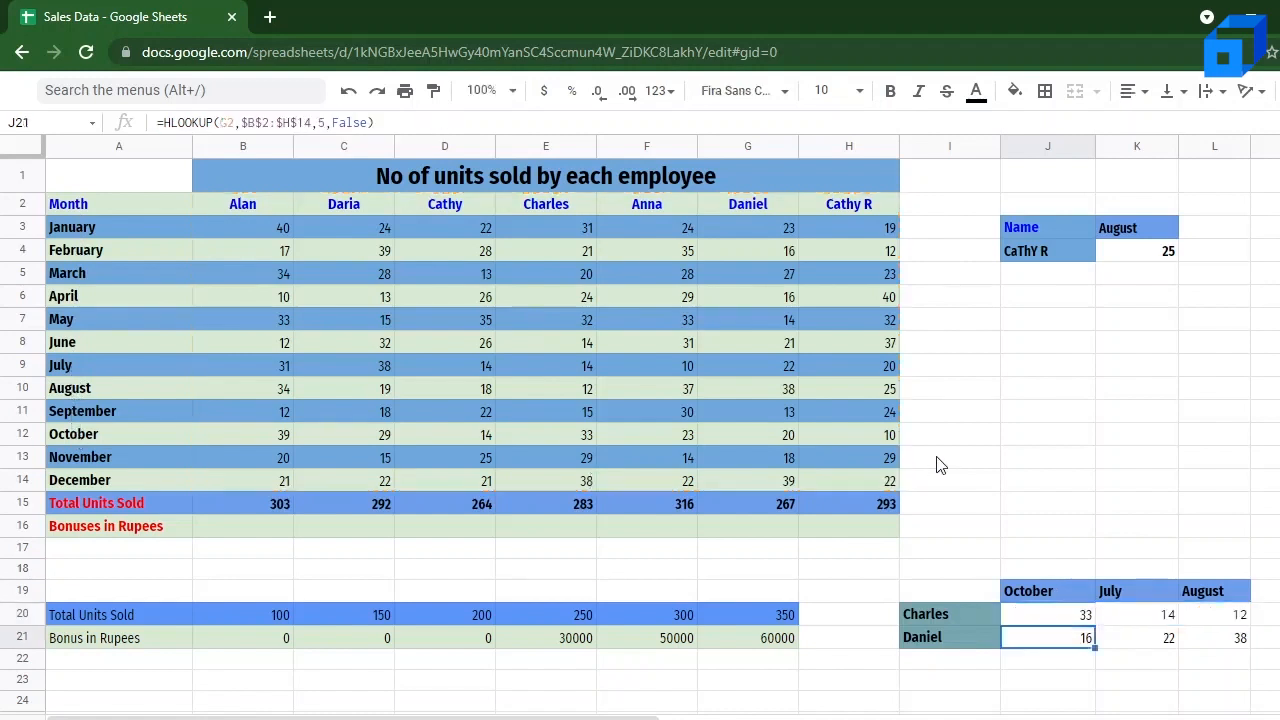
Step: Compare J20's wildcard lookup with the October figure in E12 under the E2 header
{"action": "left_click", "coordinate": [1072, 620]}
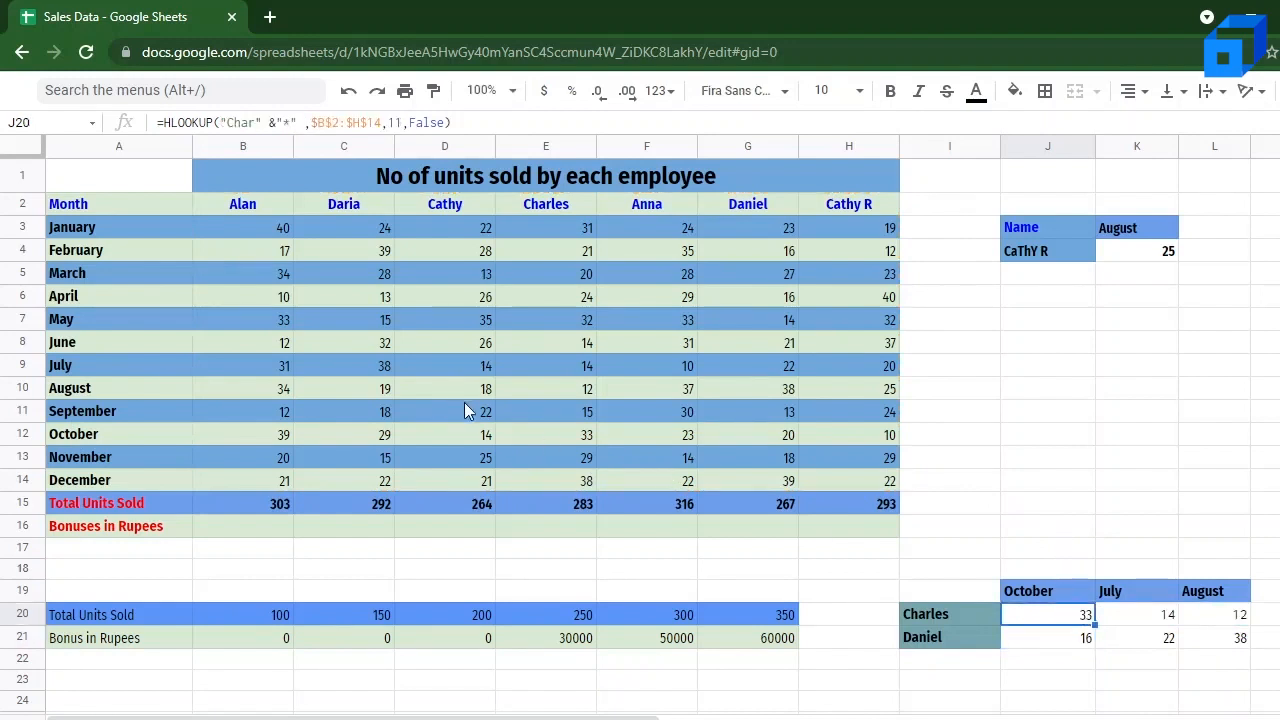
{"action": "left_click", "coordinate": [578, 204]}
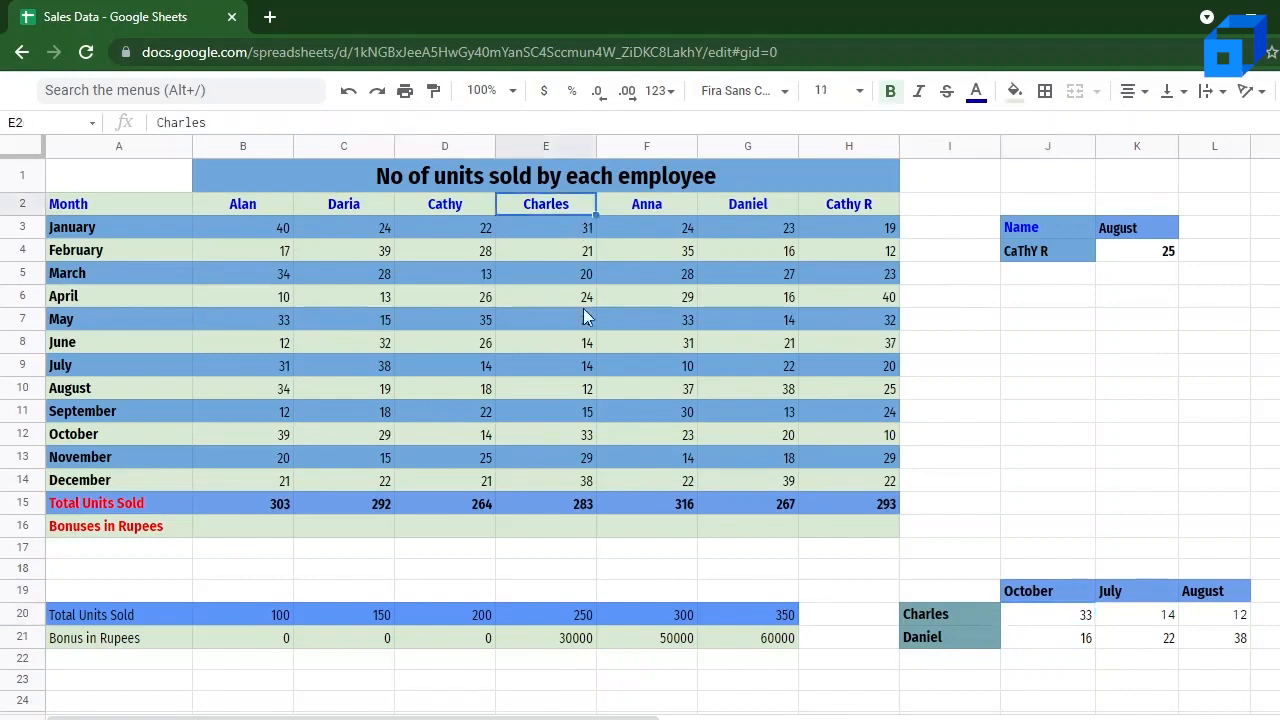
{"action": "left_click", "coordinate": [571, 439]}
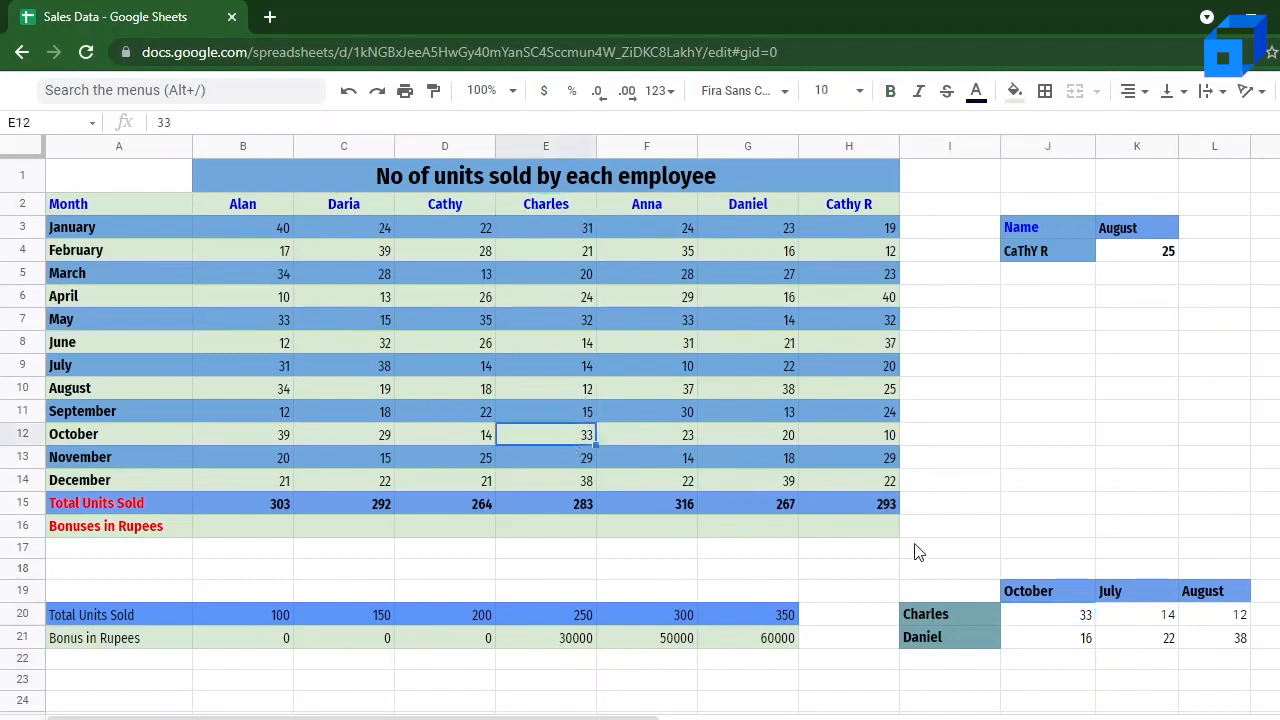
{"action": "left_click", "coordinate": [1046, 617]}
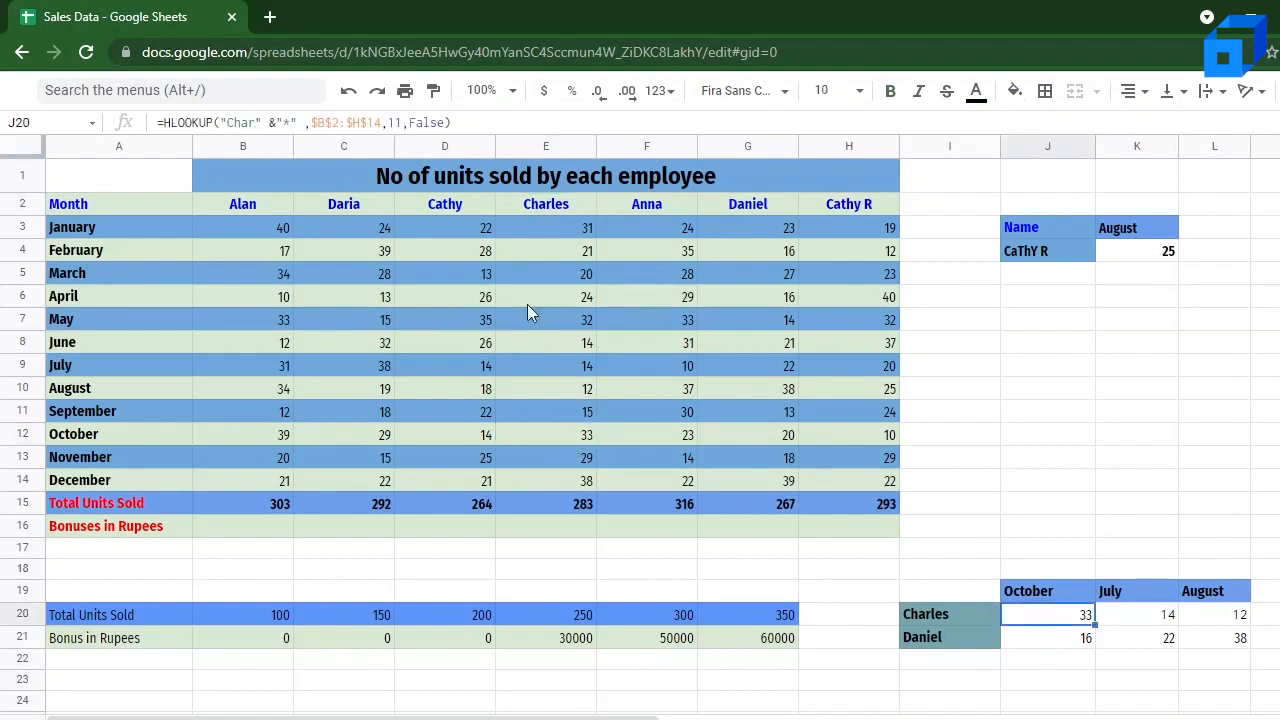
Step: Replace the lookup key in J21's HLOOKUP formula with the wildcard expression "*" & "iel"
{"action": "left_click", "coordinate": [1074, 650]}
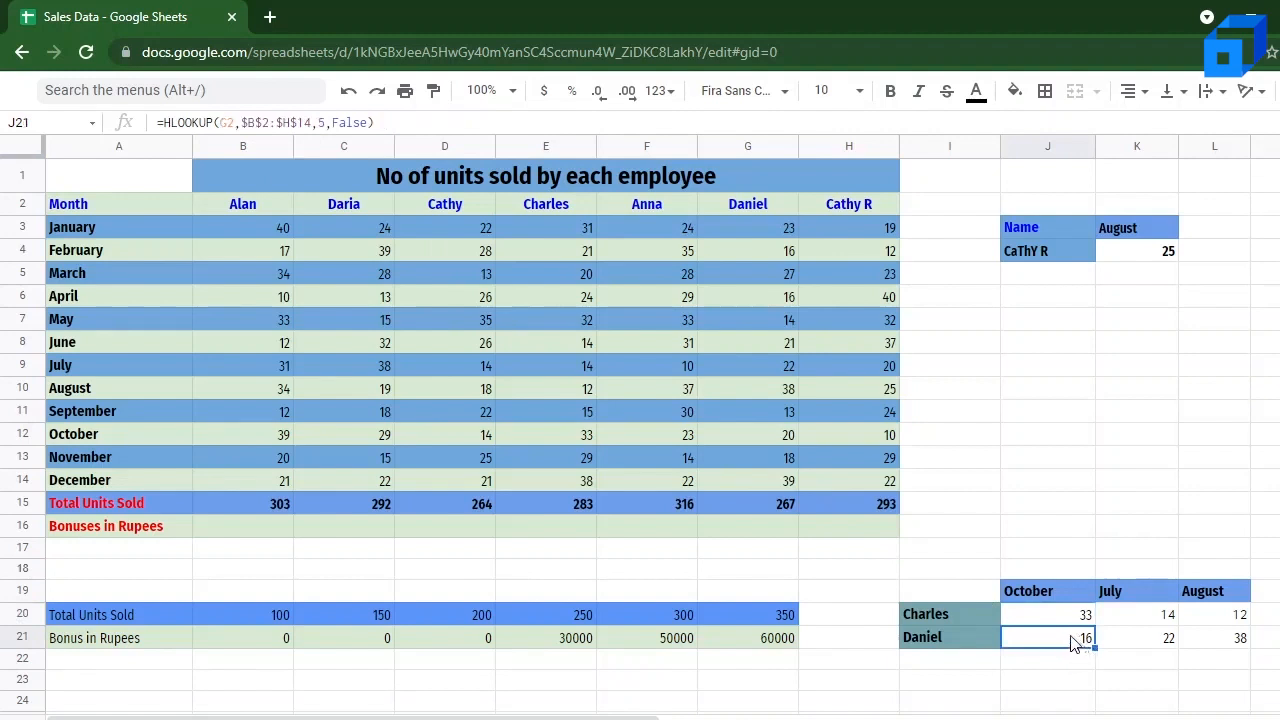
{"action": "left_click", "coordinate": [232, 123]}
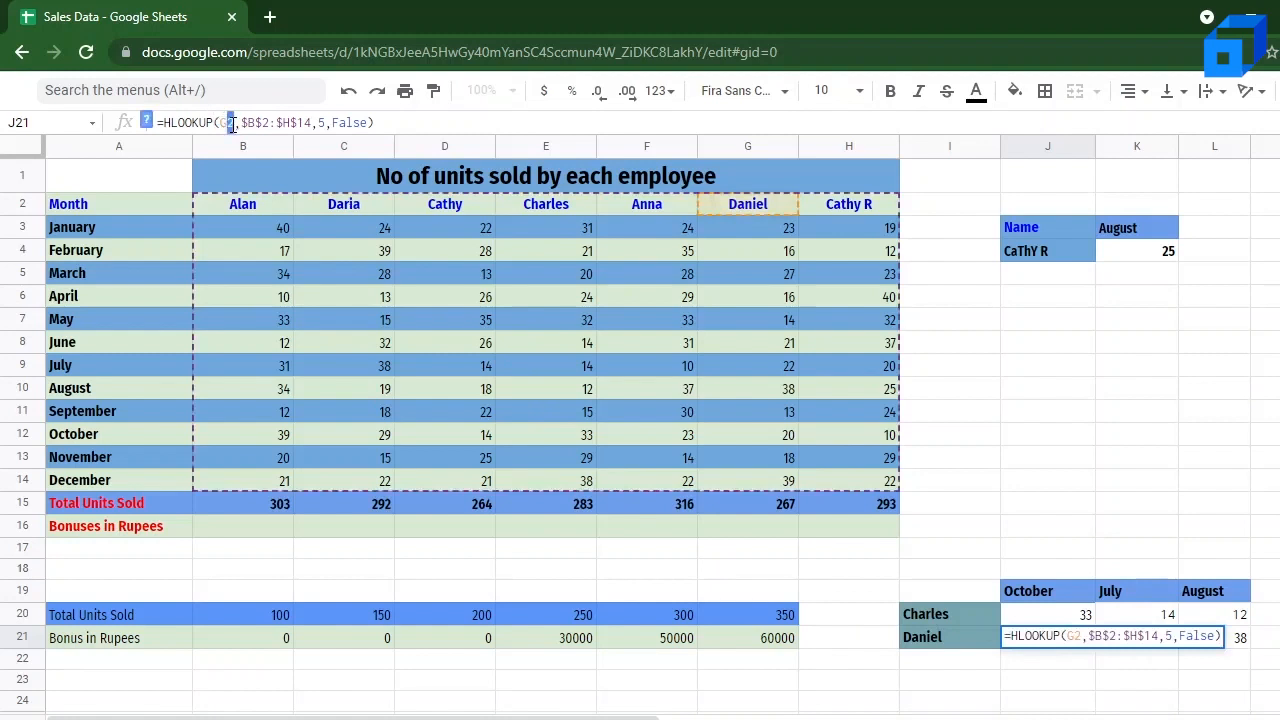
{"action": "double_click", "coordinate": [230, 123]}
{"action": "key", "text": "BackSpace"}
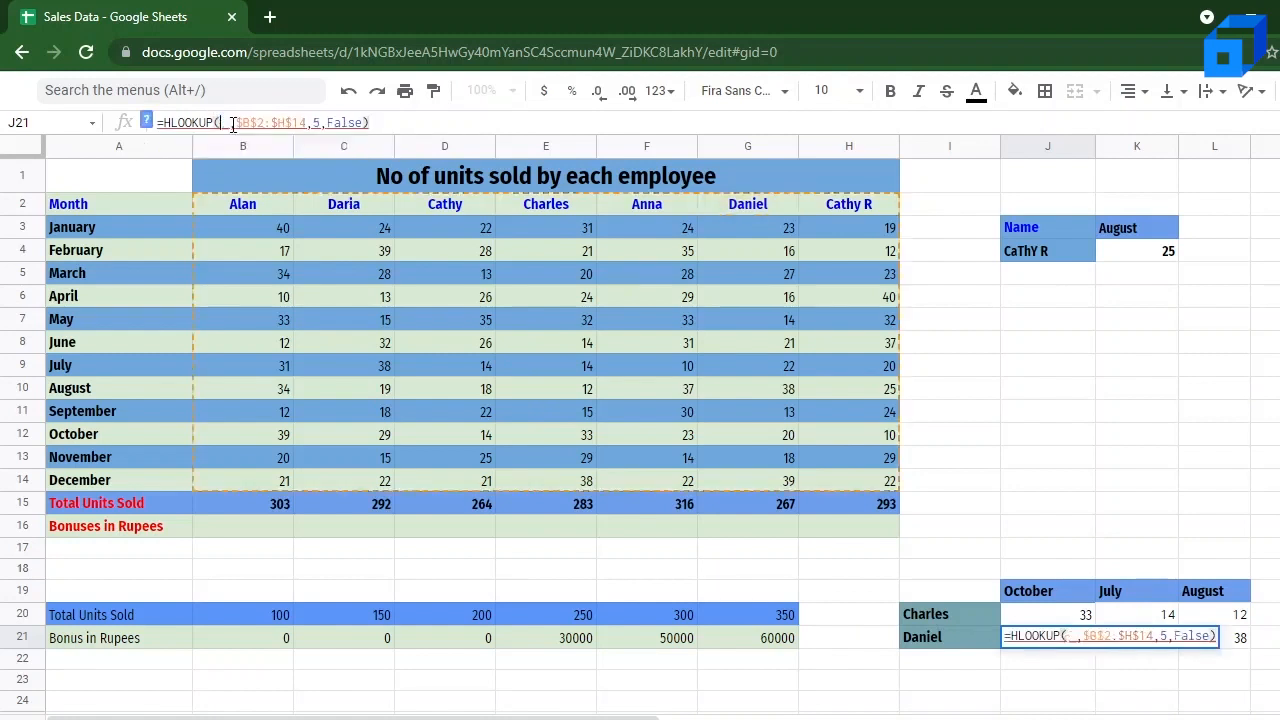
{"action": "type", "text": "\"*\""}
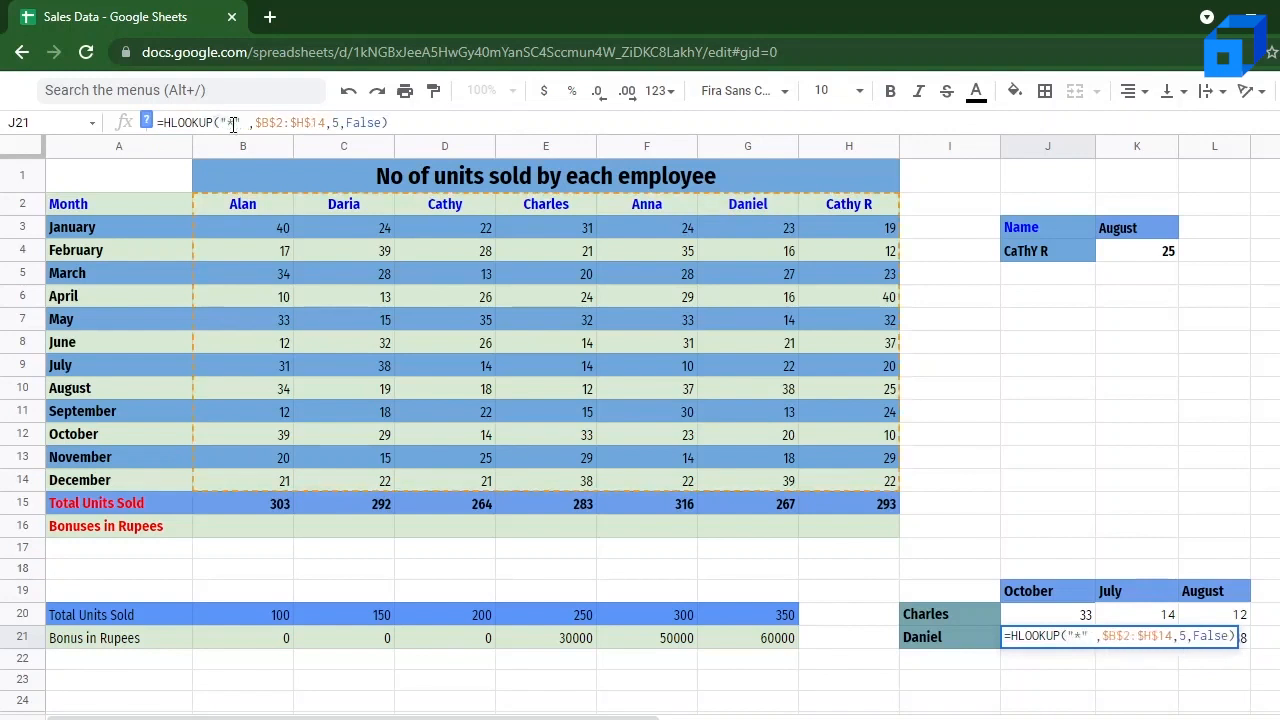
{"action": "type", "text": " & "}
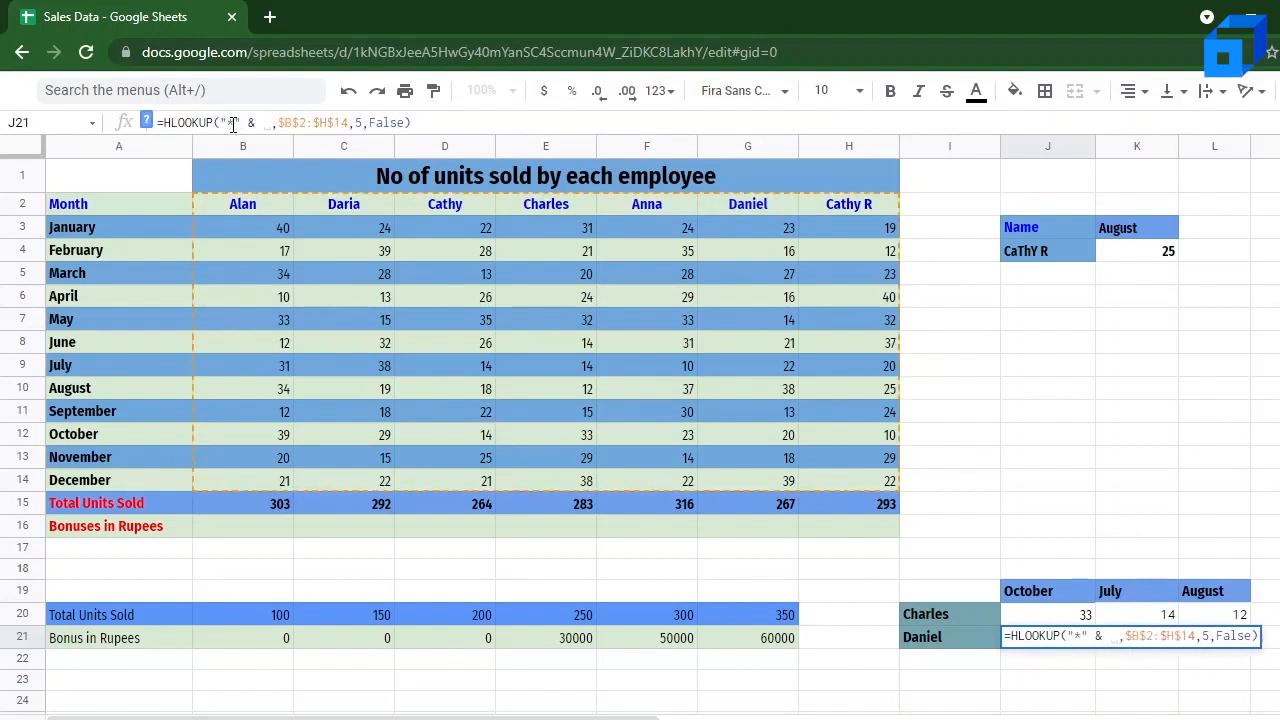
{"action": "type", "text": "\""}
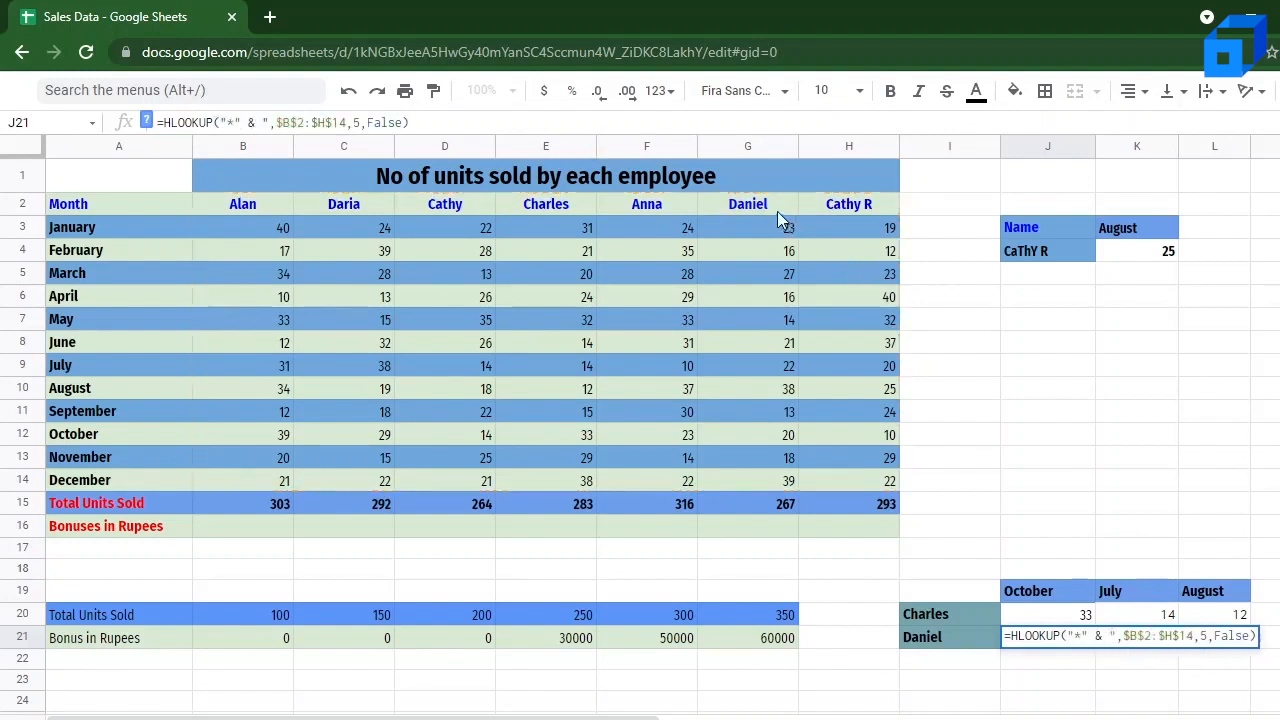
{"action": "type", "text": "iel"}
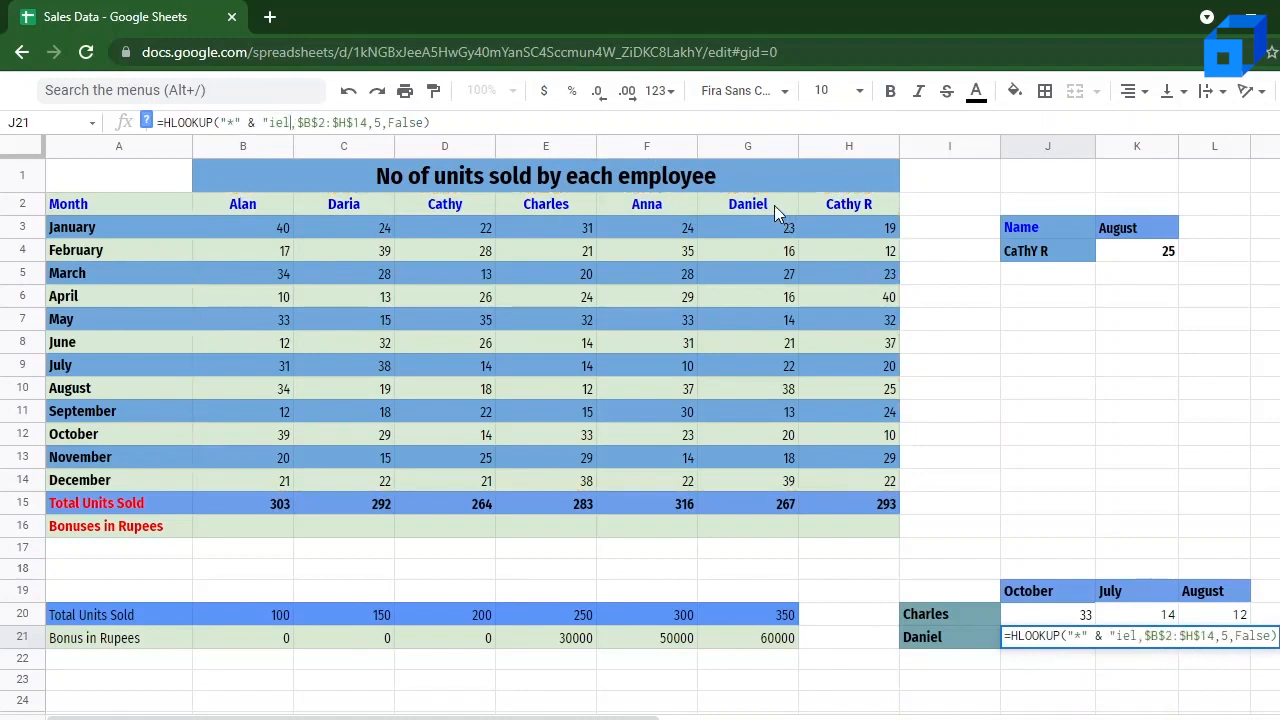
{"action": "type", "text": "\""}
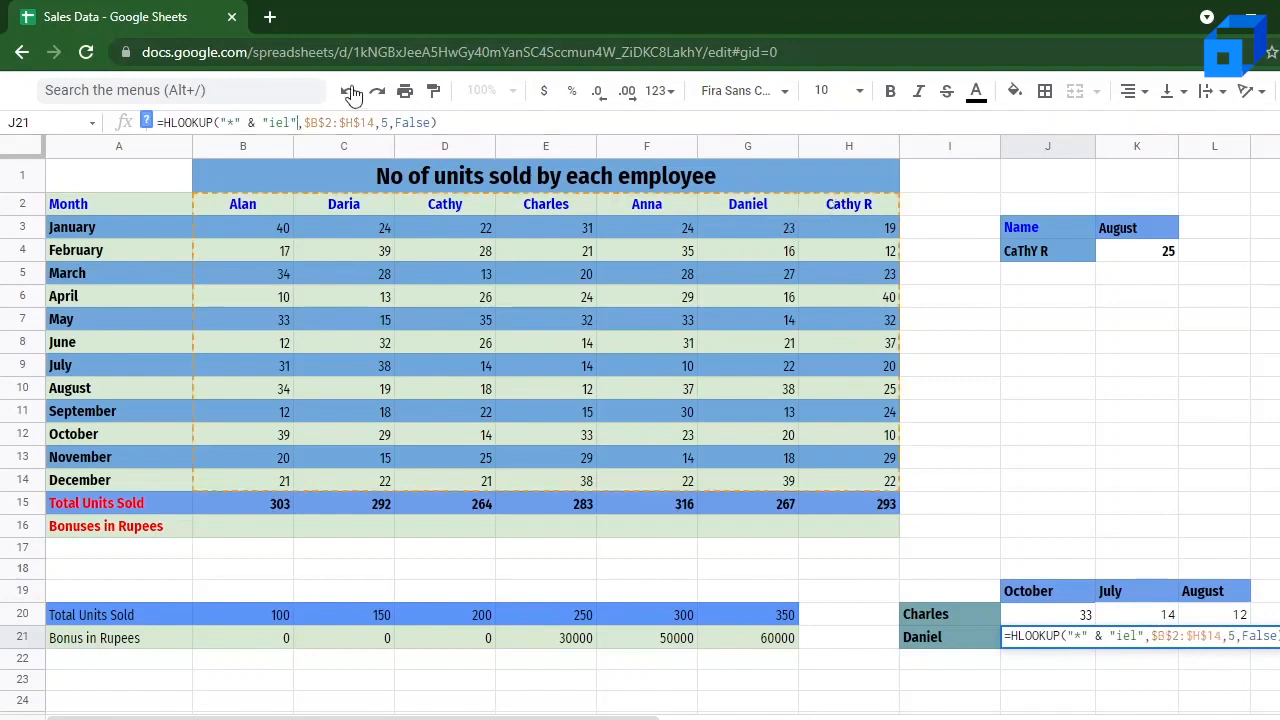
Step: Set the row index in J21's HLOOKUP formula to 11 and check the result against G12
{"action": "left_click", "coordinate": [388, 122]}
{"action": "key", "text": "BackSpace"}
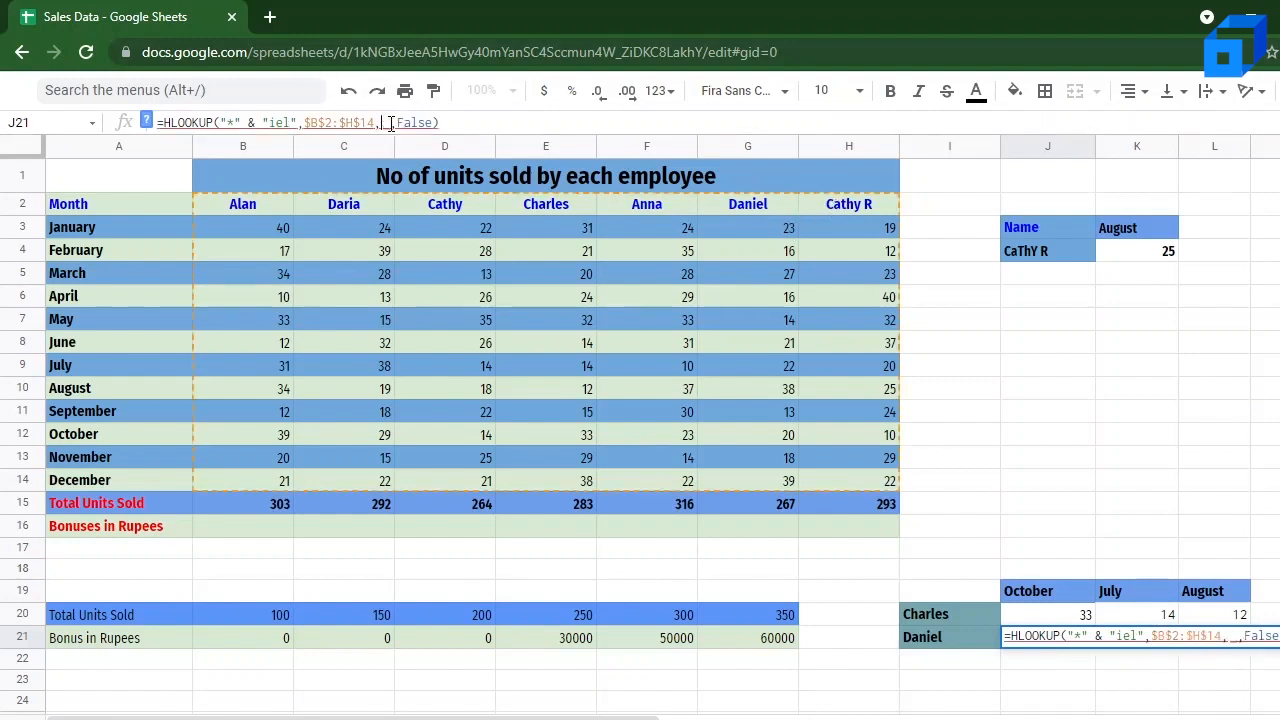
{"action": "type", "text": "11"}
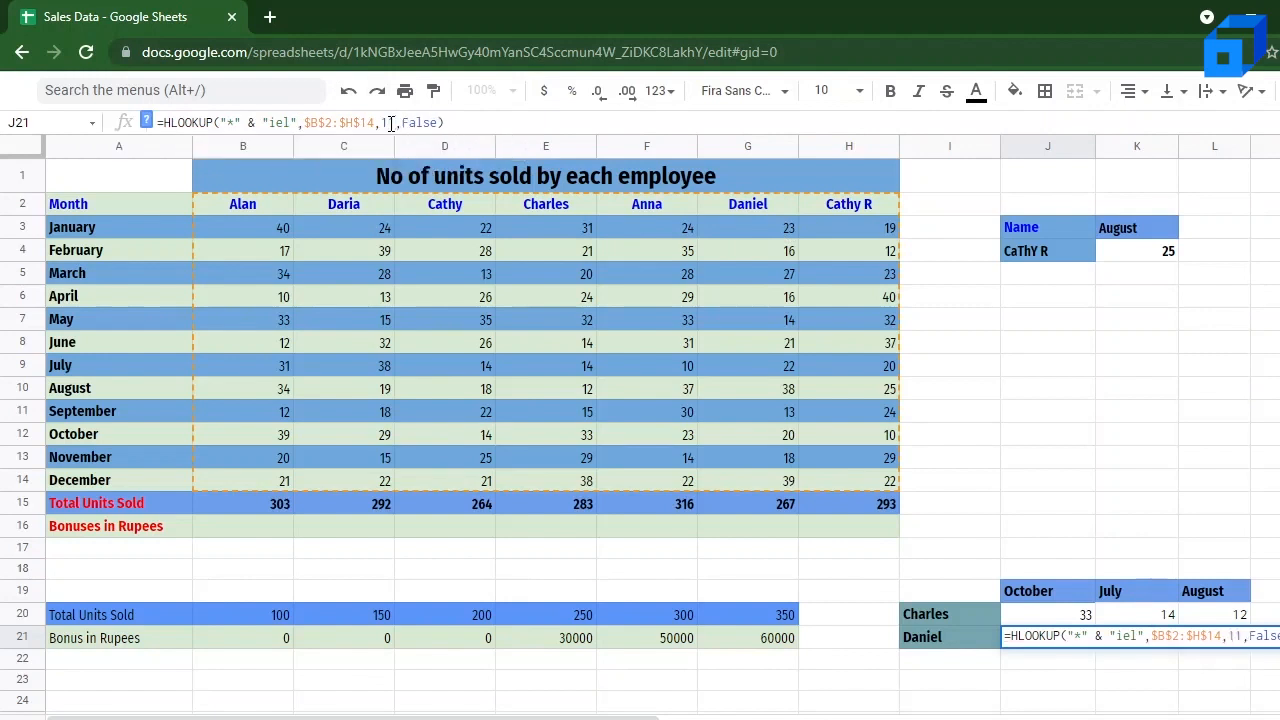
{"action": "key", "text": "Return"}
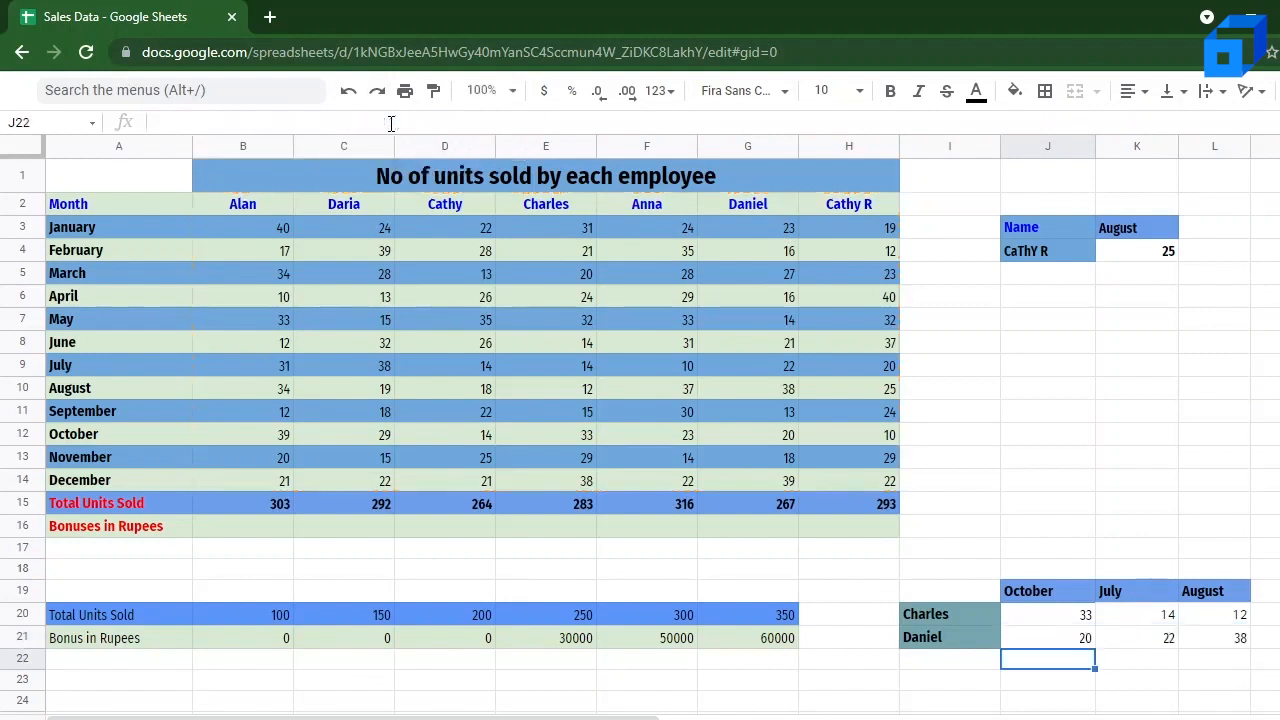
{"action": "left_click", "coordinate": [1060, 642]}
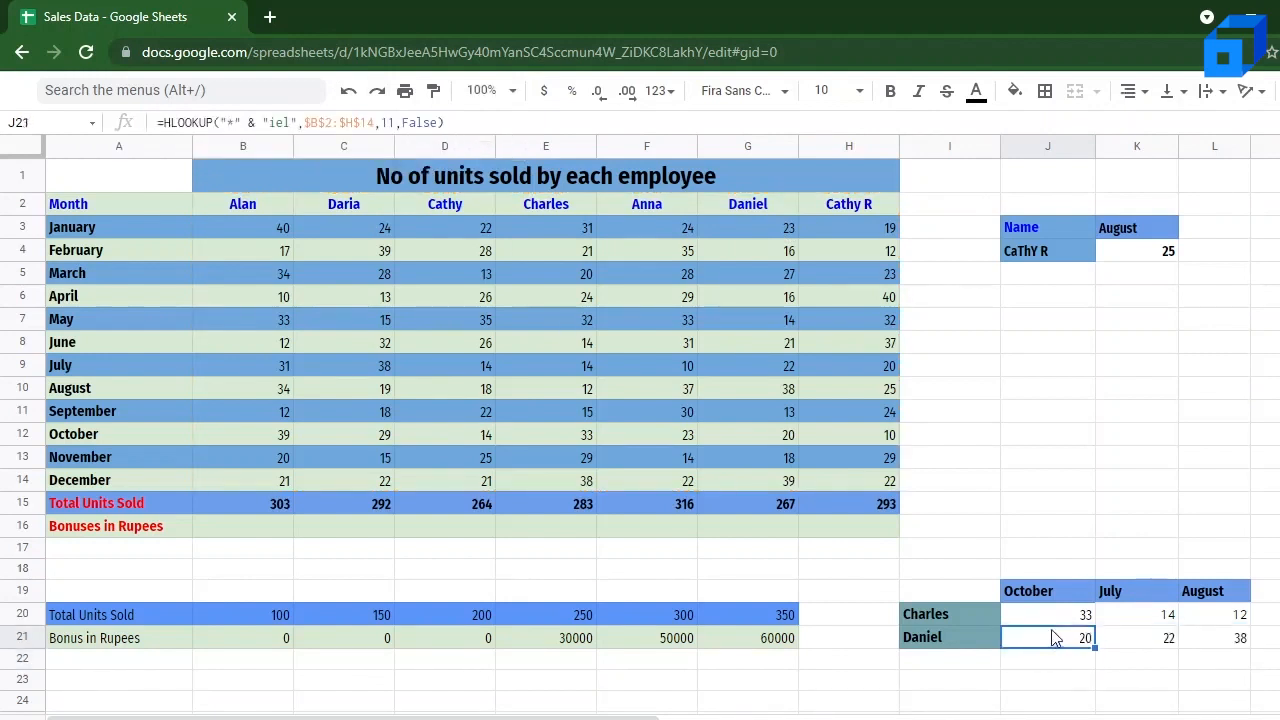
{"action": "left_click", "coordinate": [771, 435]}
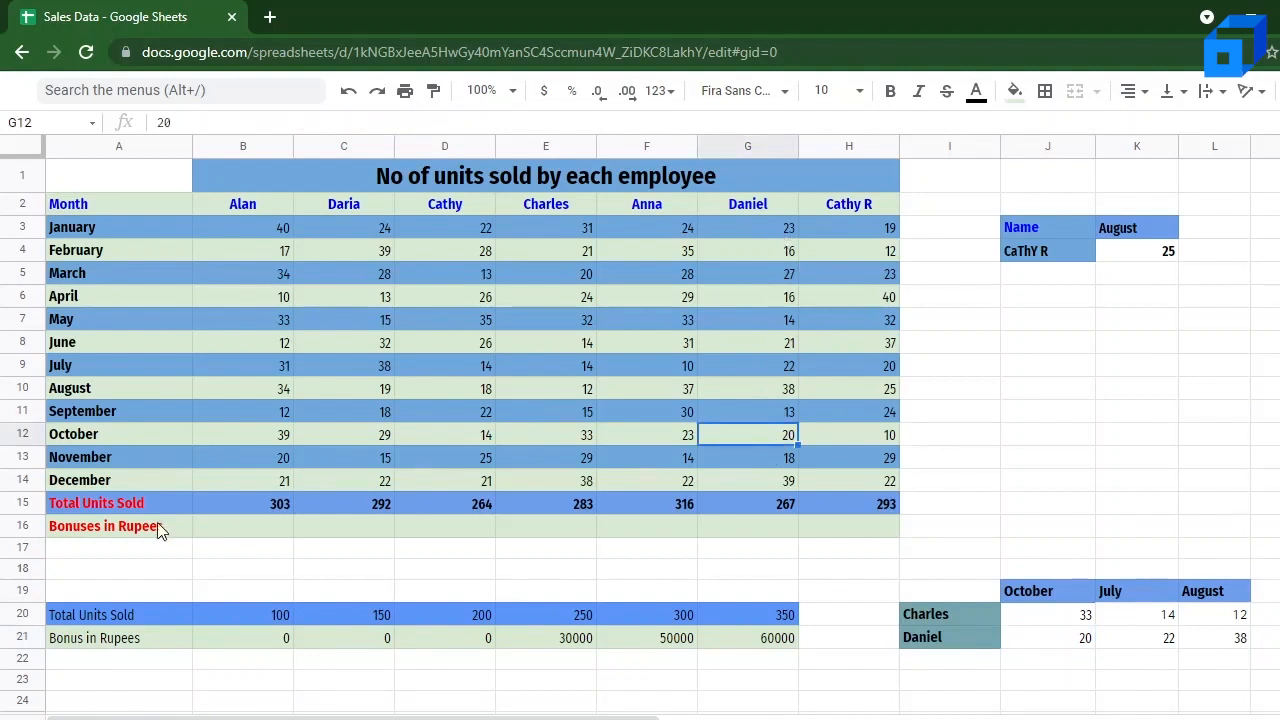
Step: Examine the Bonuses in Rupees row 16 and the units-to-bonus lookup table in rows 20 and 21
{"action": "left_click", "coordinate": [118, 535]}
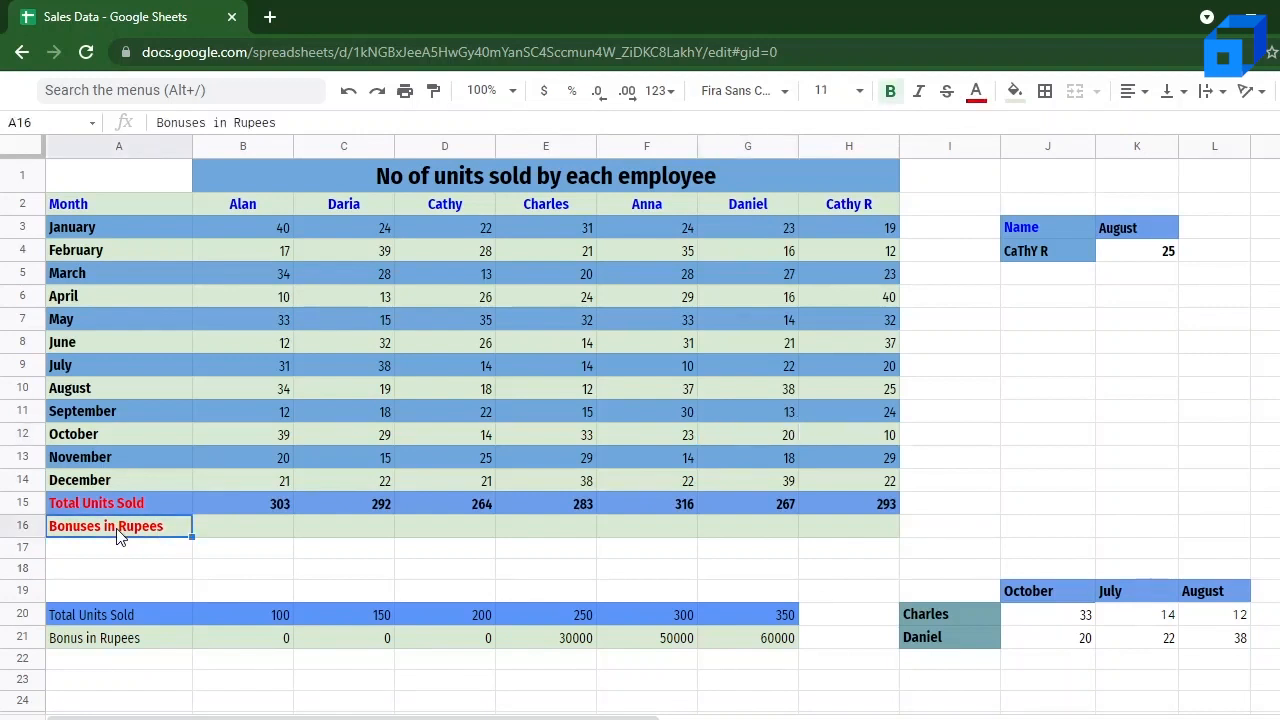
{"action": "left_click", "coordinate": [263, 532]}
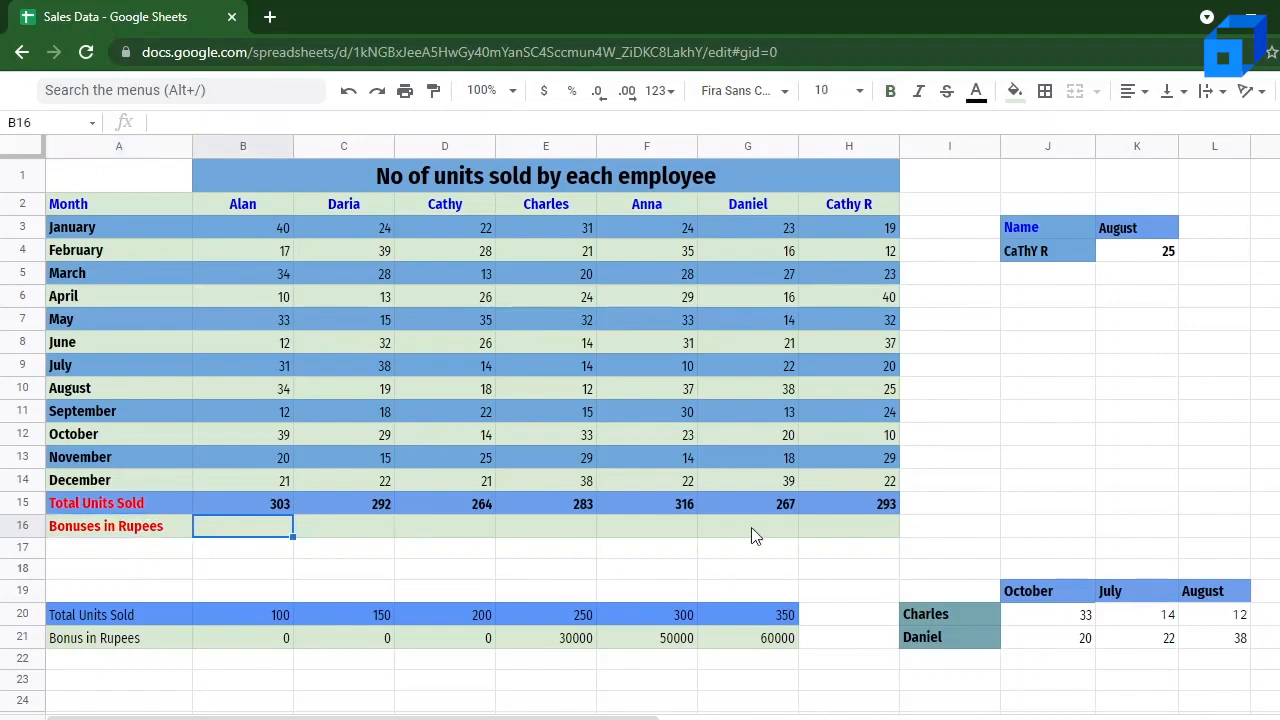
{"action": "left_click", "coordinate": [83, 613]}
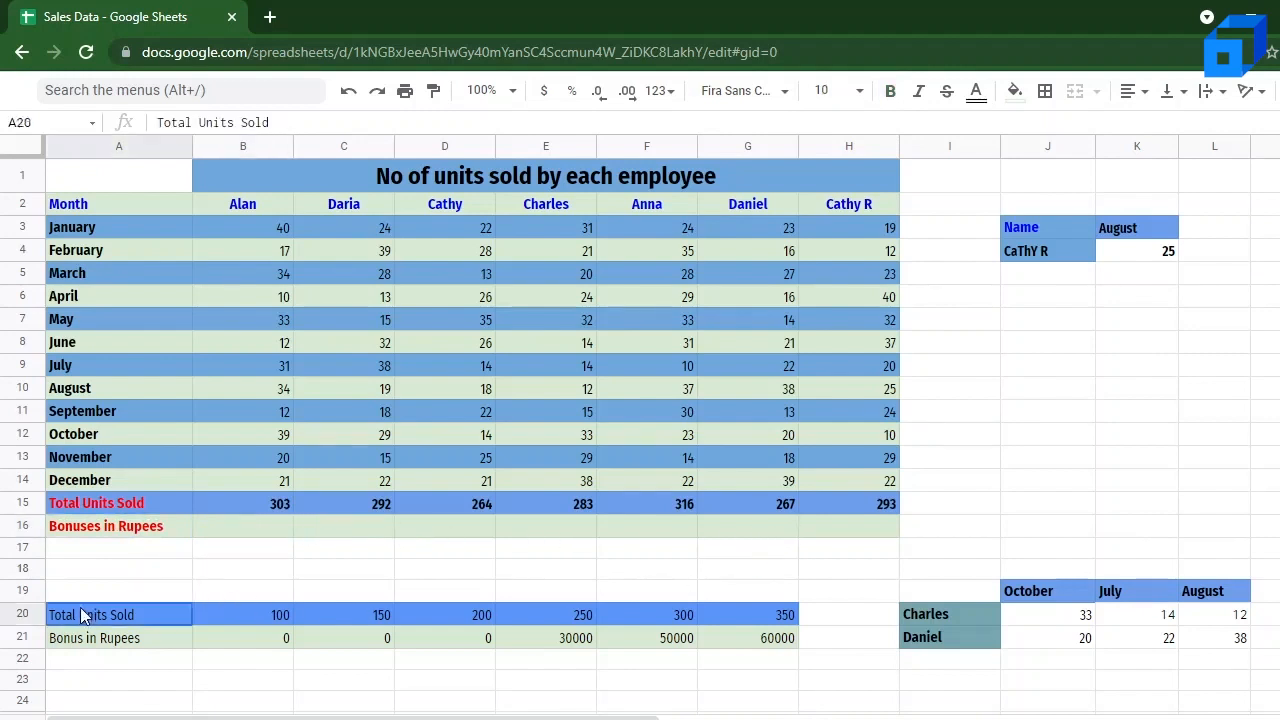
{"action": "key", "text": "Down"}
{"action": "key", "text": "Right"}
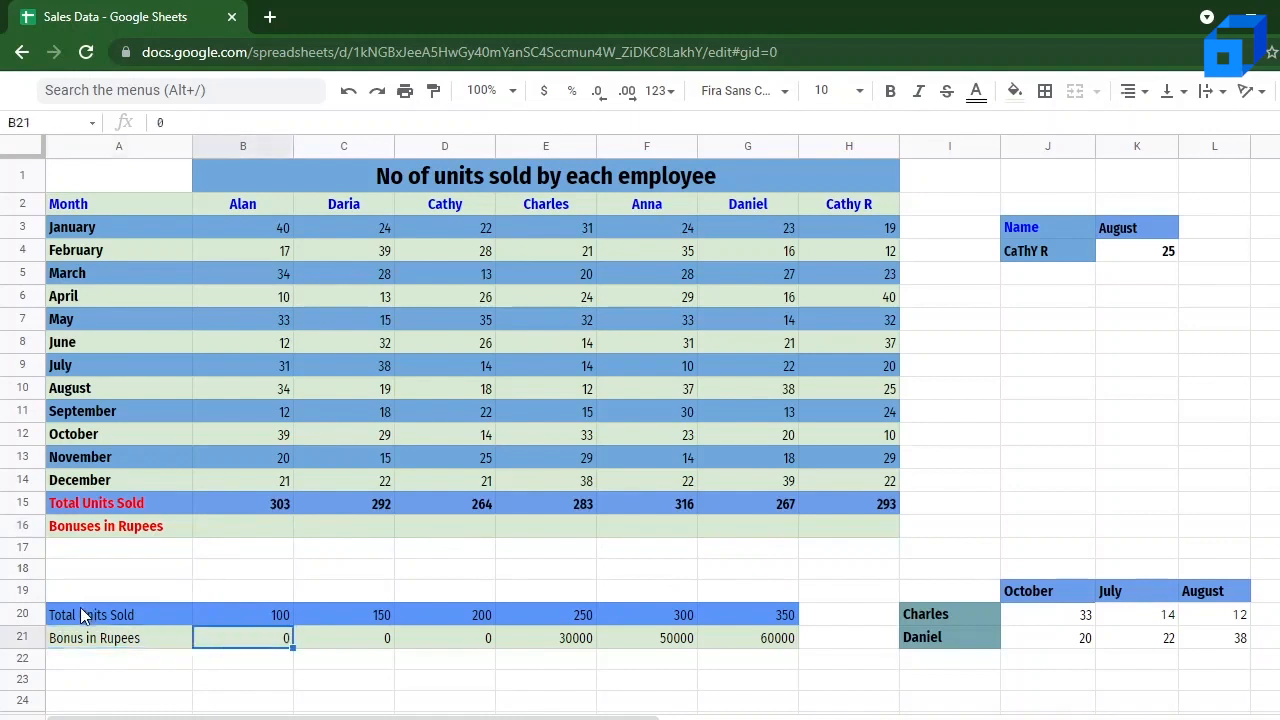
{"action": "key", "text": "Up"}
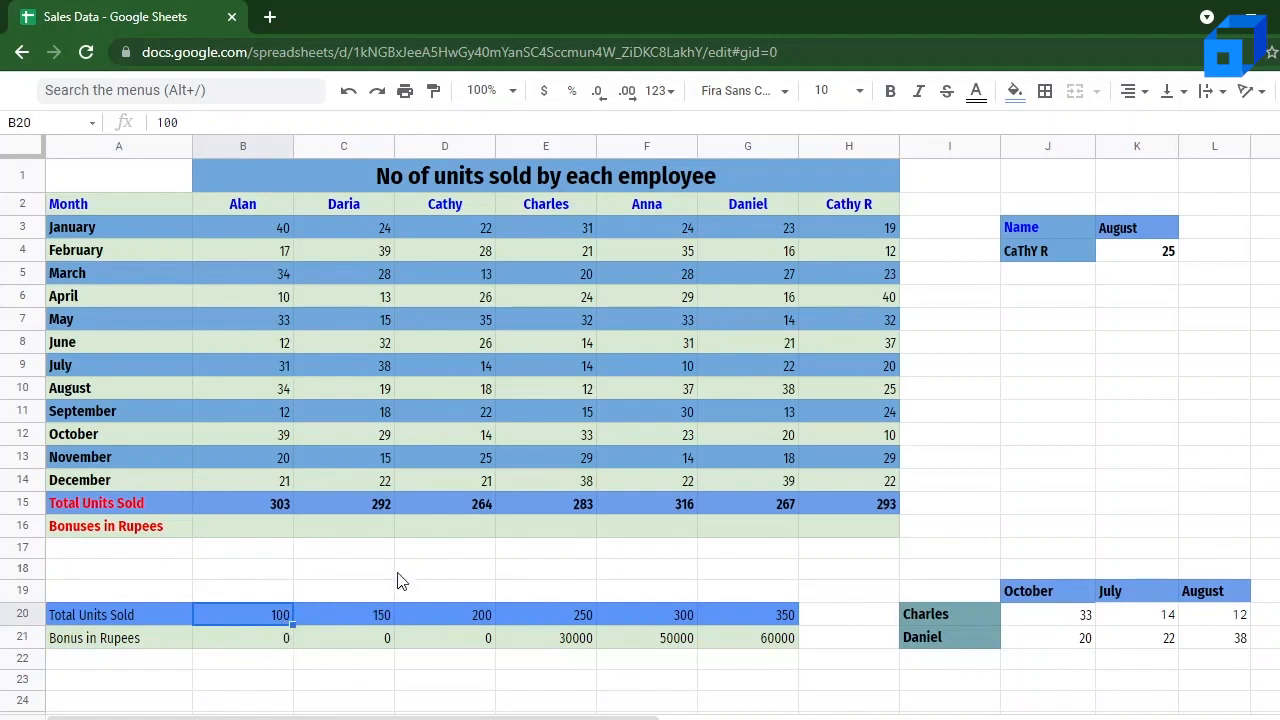
Step: Start an HLOOKUP formula in B16 with B15 as the search key and B20:G21 as the lookup range
{"action": "left_click", "coordinate": [268, 532]}
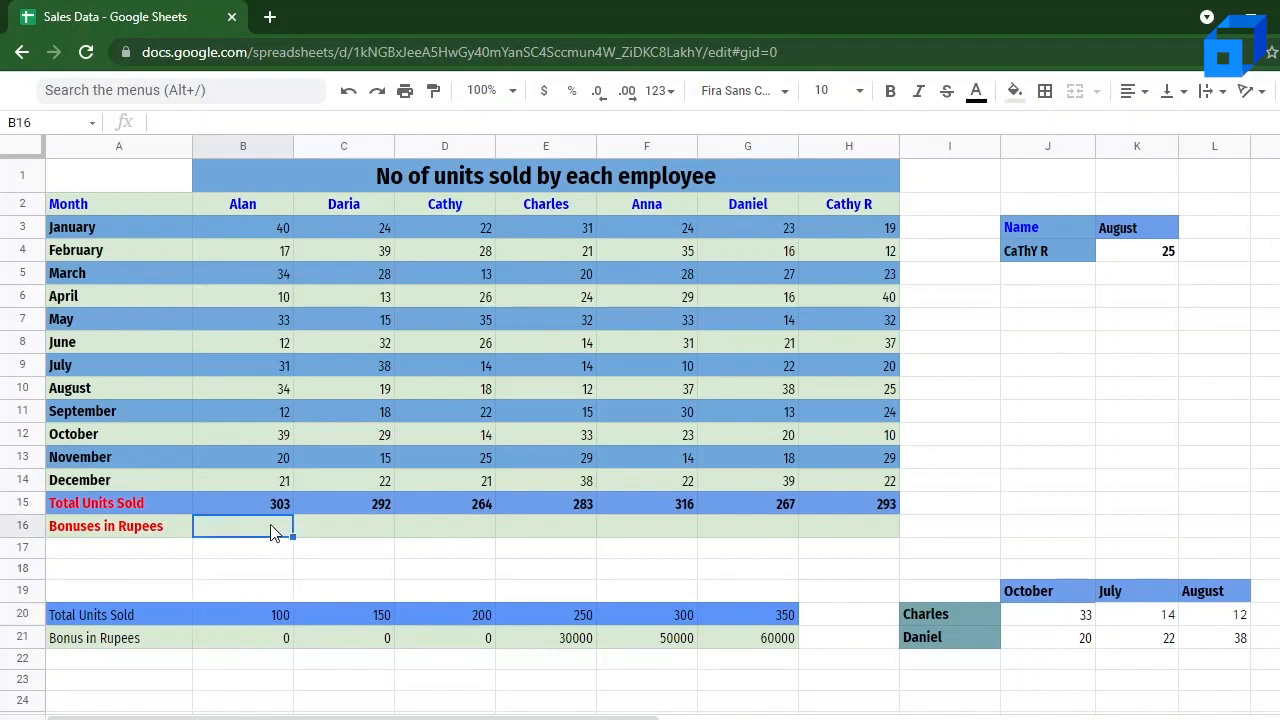
{"action": "double_click", "coordinate": [271, 528]}
{"action": "type", "text": "=H1"}
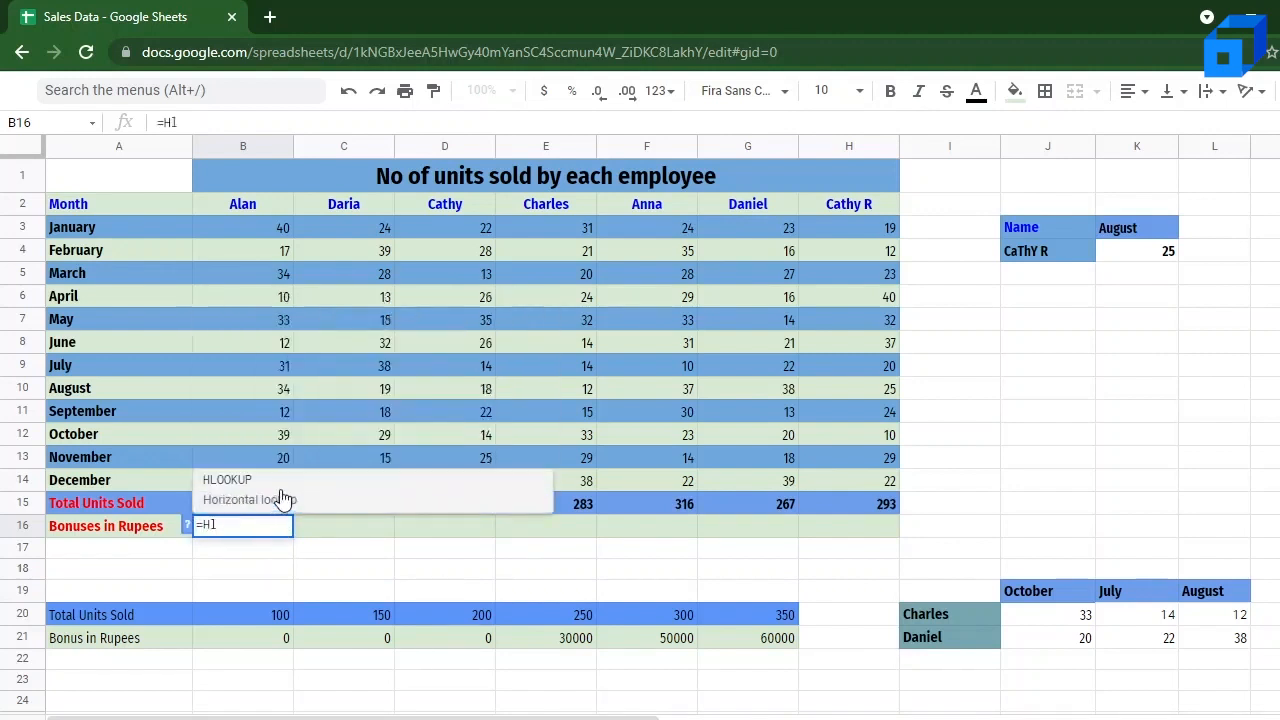
{"action": "left_click", "coordinate": [283, 497]}
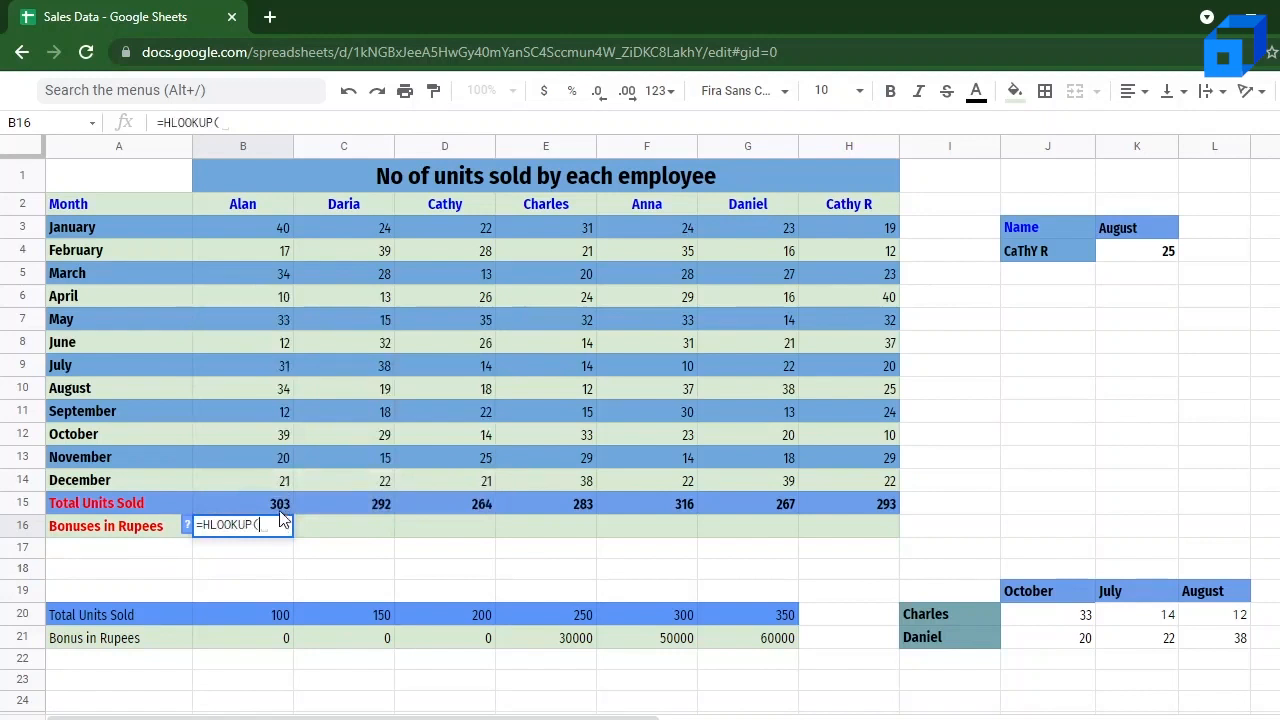
{"action": "left_click", "coordinate": [280, 505]}
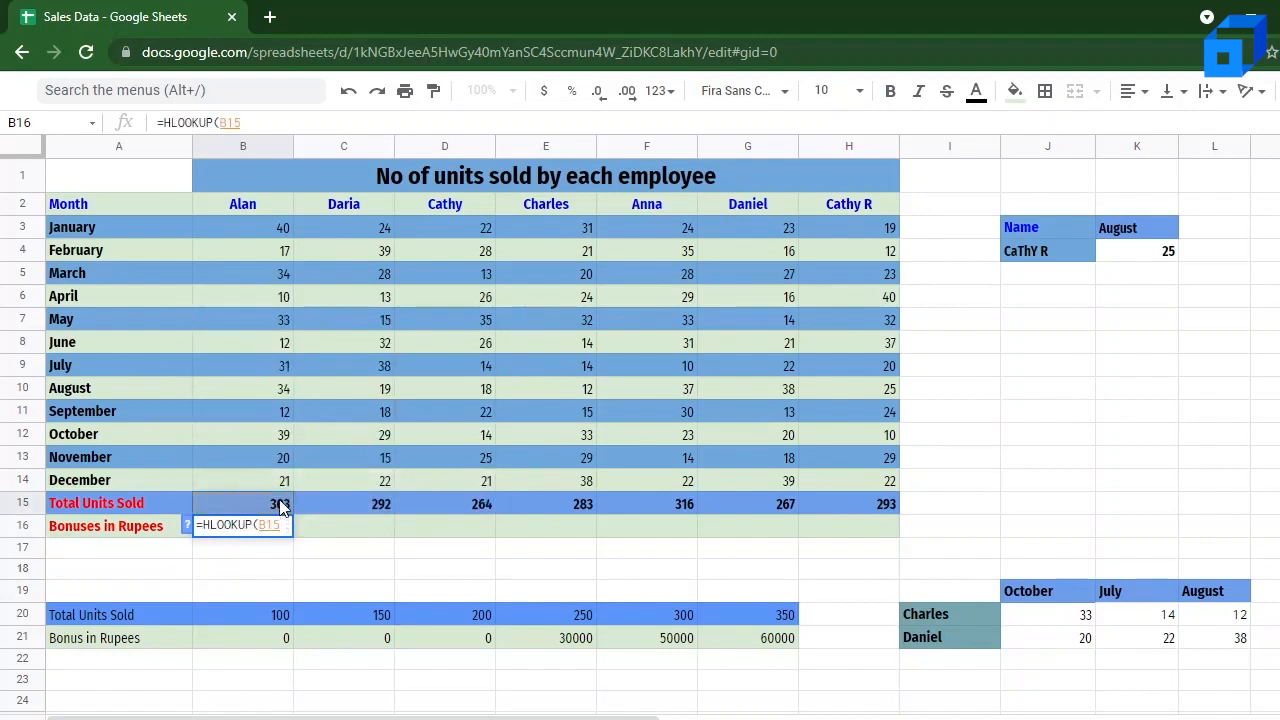
{"action": "type", "text": ","}
{"action": "left_click_drag", "start_coordinate": [218, 612], "coordinate": [777, 643]}
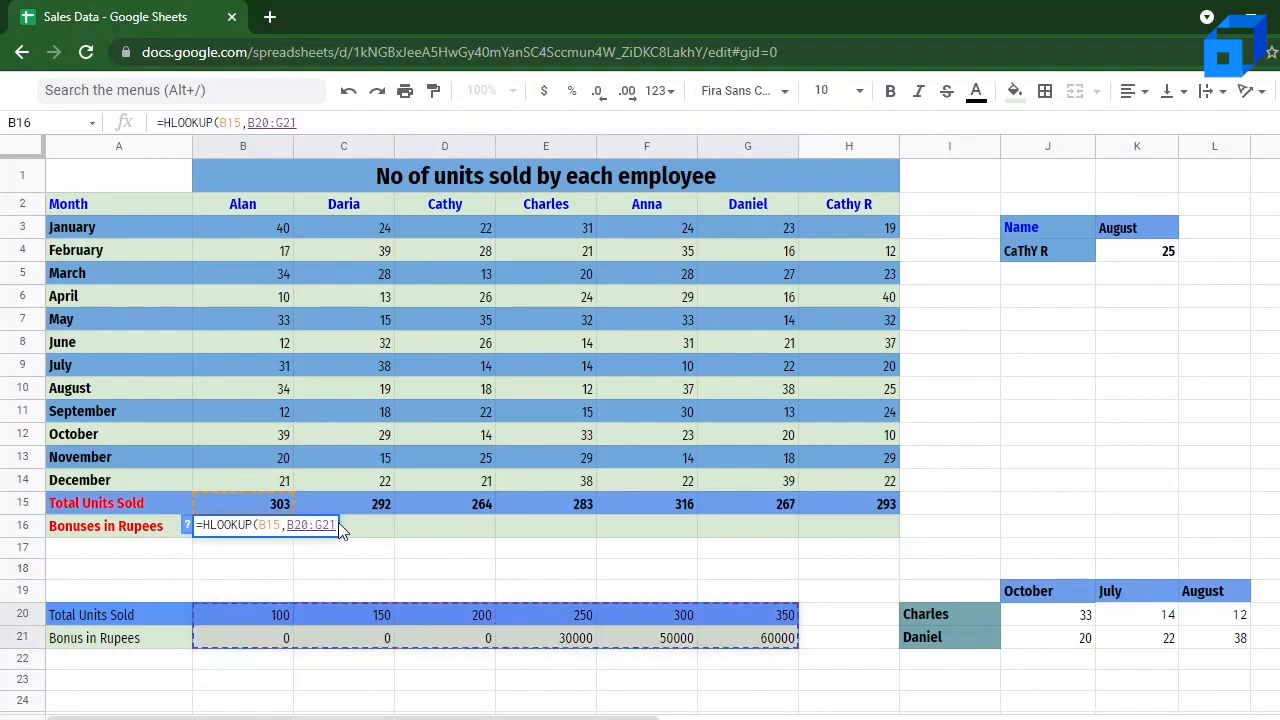
Step: Make the lookup range in B16's HLOOKUP formula absolute as $B$20:$G$21
{"action": "left_click", "coordinate": [287, 527]}
{"action": "type", "text": "$"}
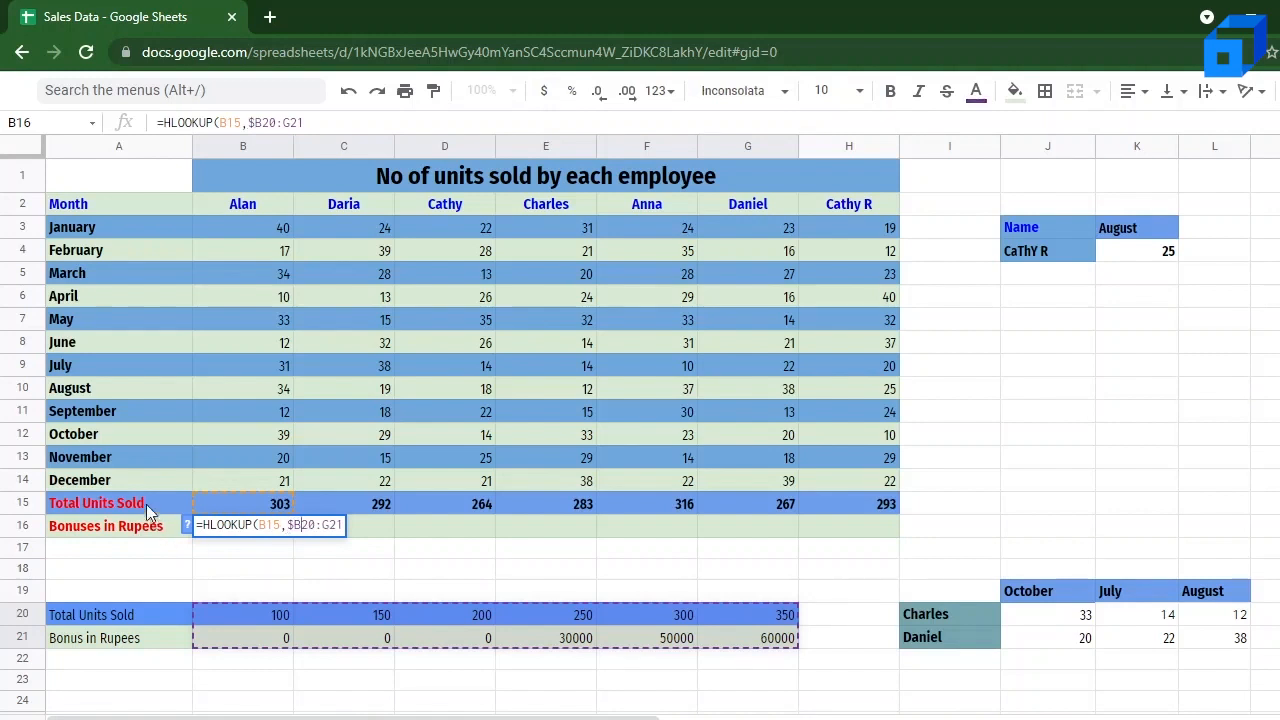
{"action": "key", "text": "Right"}
{"action": "type", "text": "$B$"}
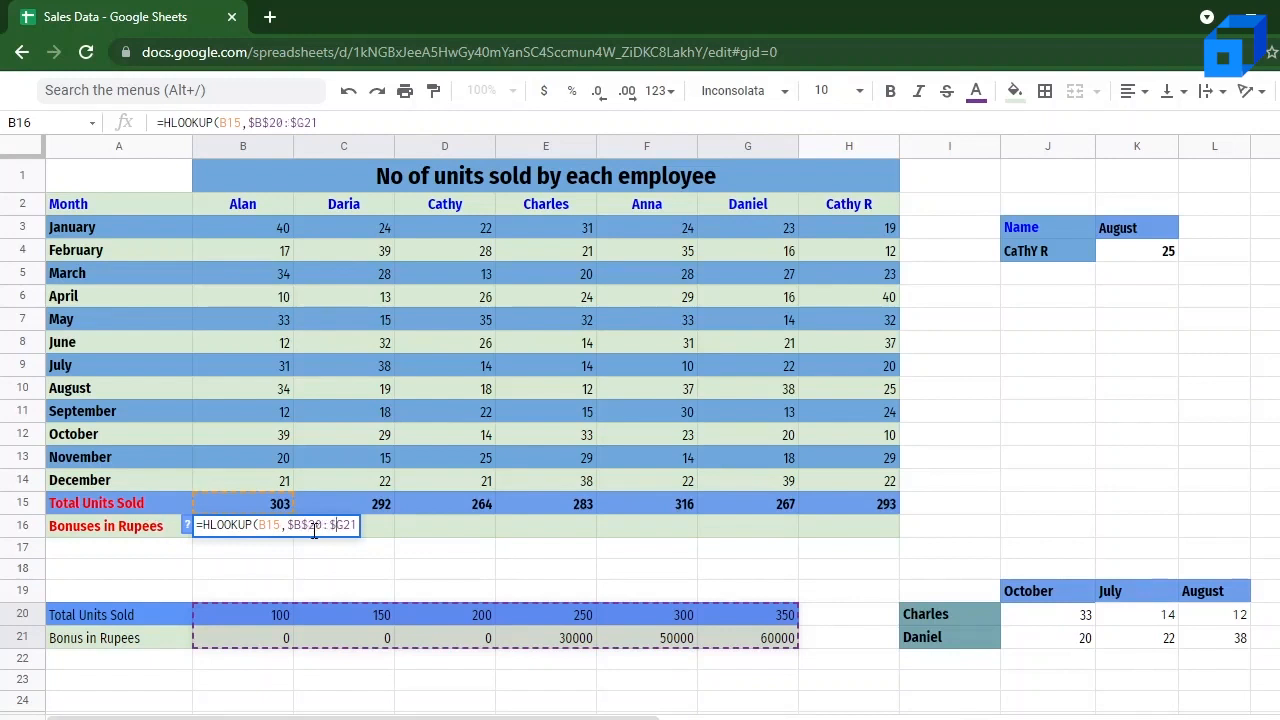
{"action": "key", "text": "Right"}
{"action": "type", "text": "$21,"}
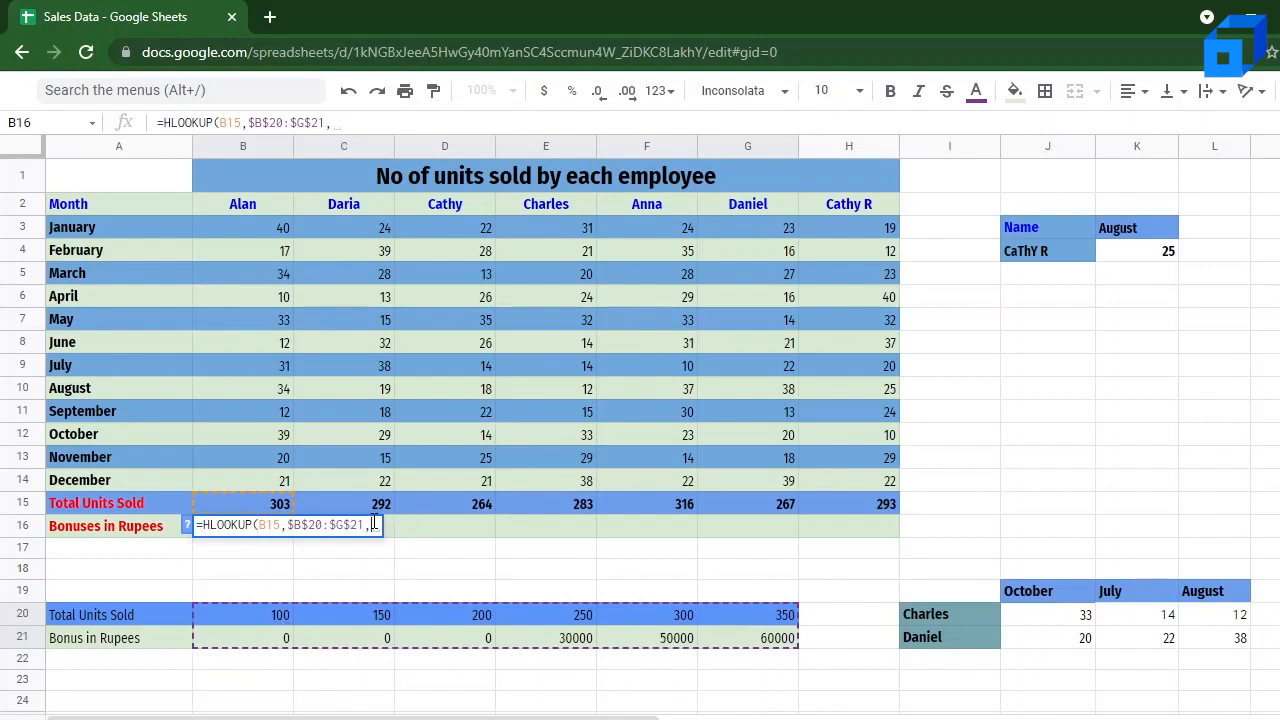
Step: Complete B16's HLOOKUP formula with row index 2 and the approximate-match argument TRUE
{"action": "type", "text": "2"}
{"action": "type", "text": ","}
{"action": "type", "text": " TR"}
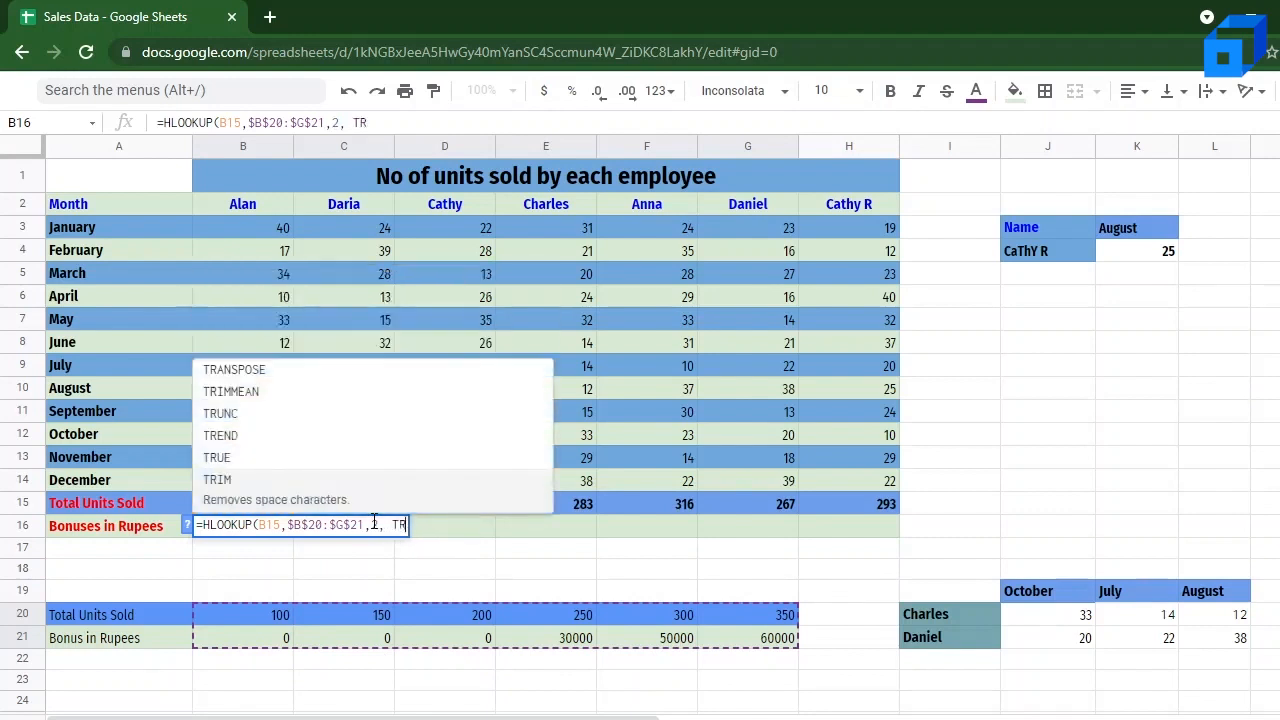
{"action": "type", "text": "UE)"}
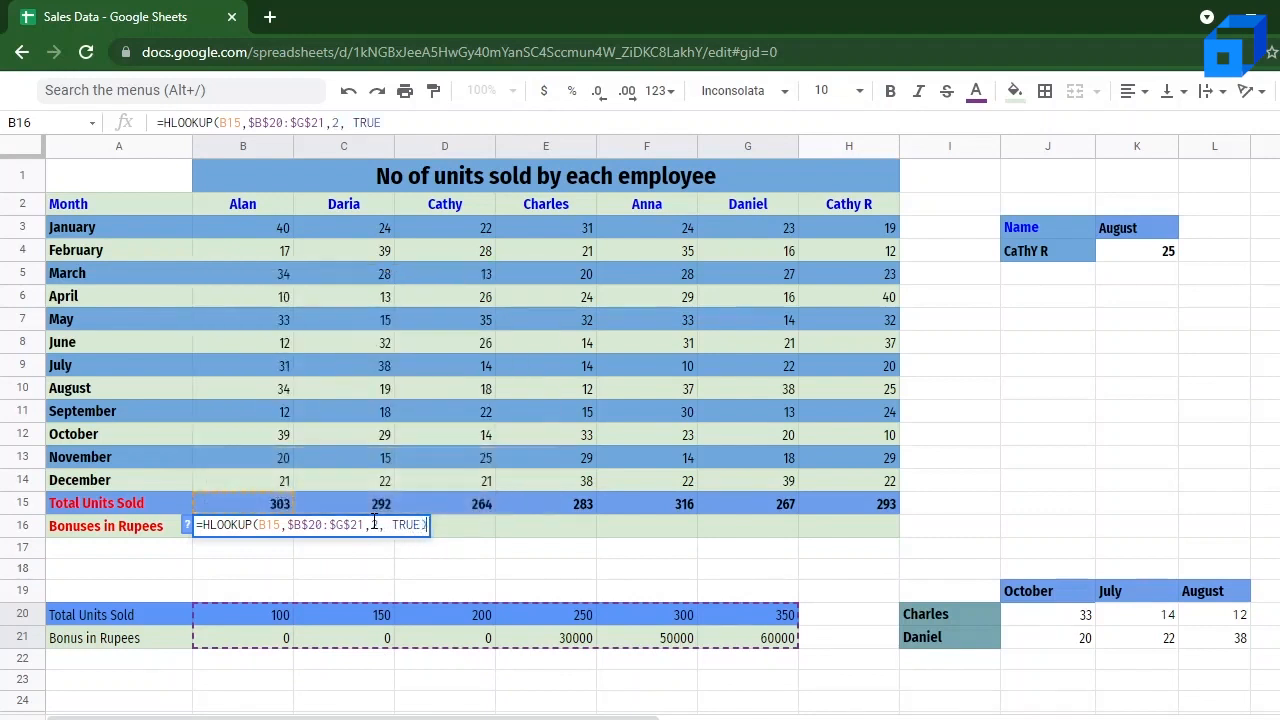
{"action": "key", "text": "Return"}
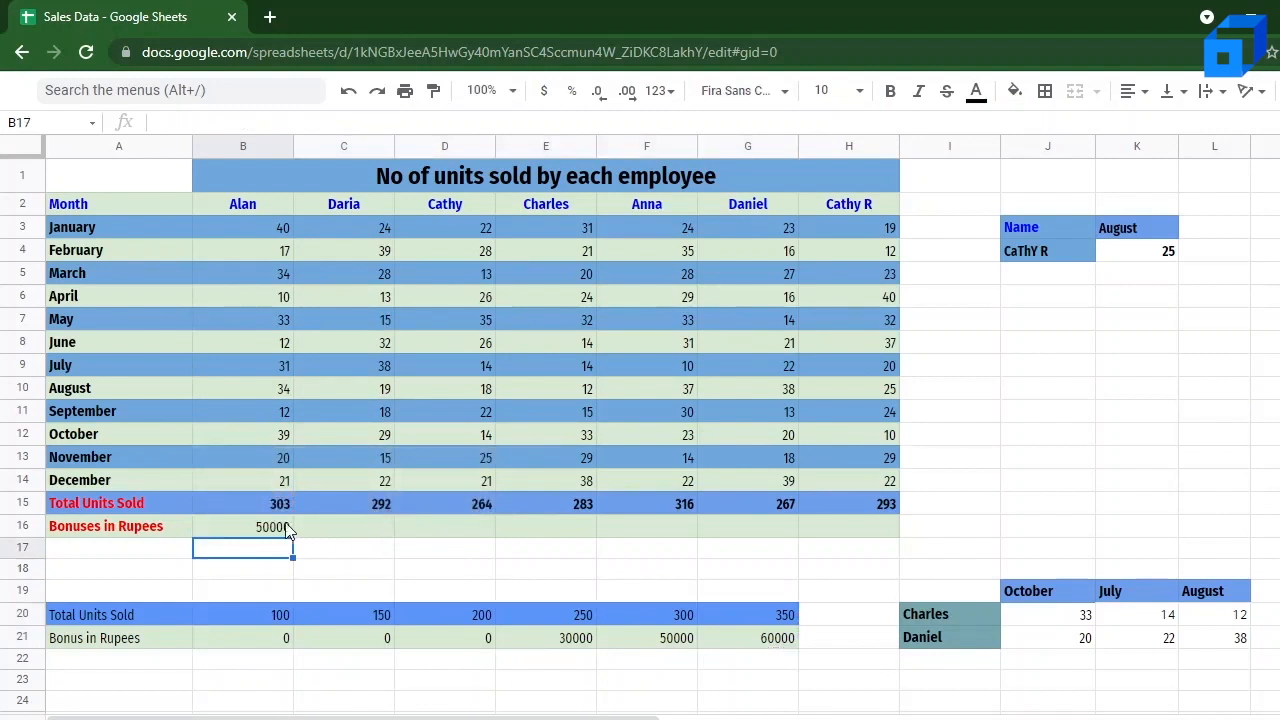
Step: Compare B16's bonus and the total in B15 with the unit thresholds in row 20 and the bonuses in row 21
{"action": "left_click", "coordinate": [277, 528]}
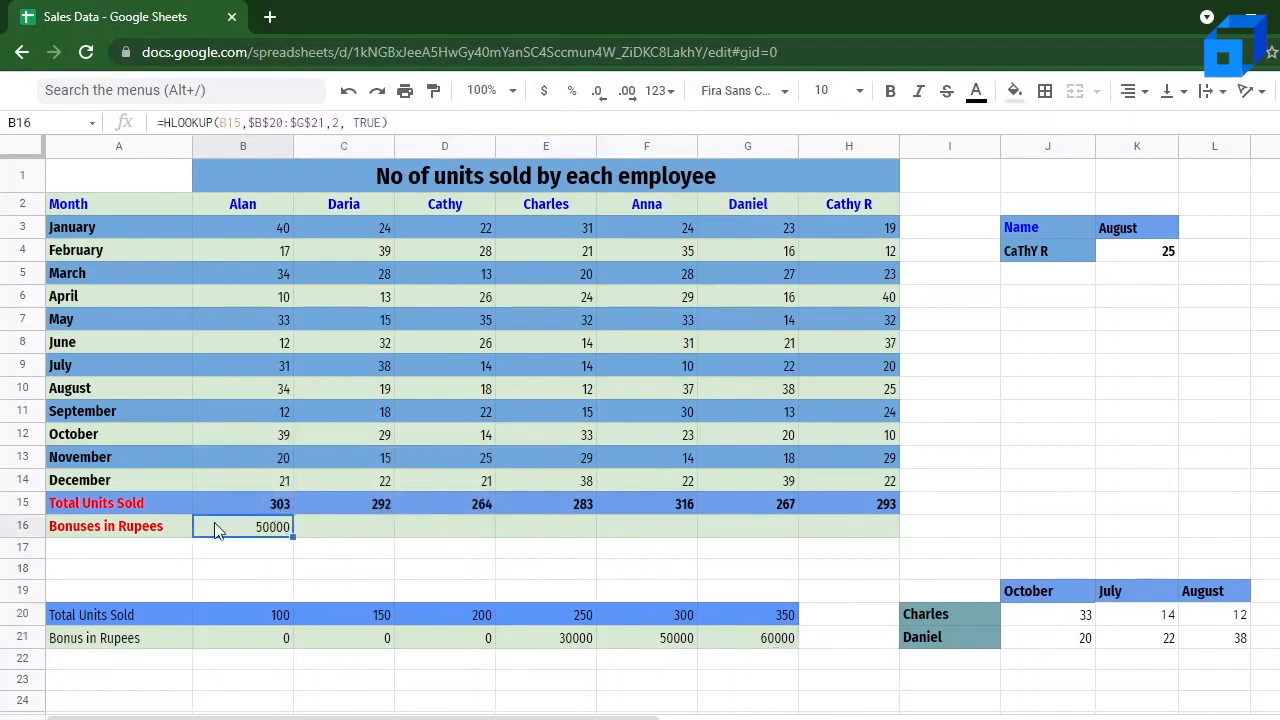
{"action": "left_click", "coordinate": [278, 508]}
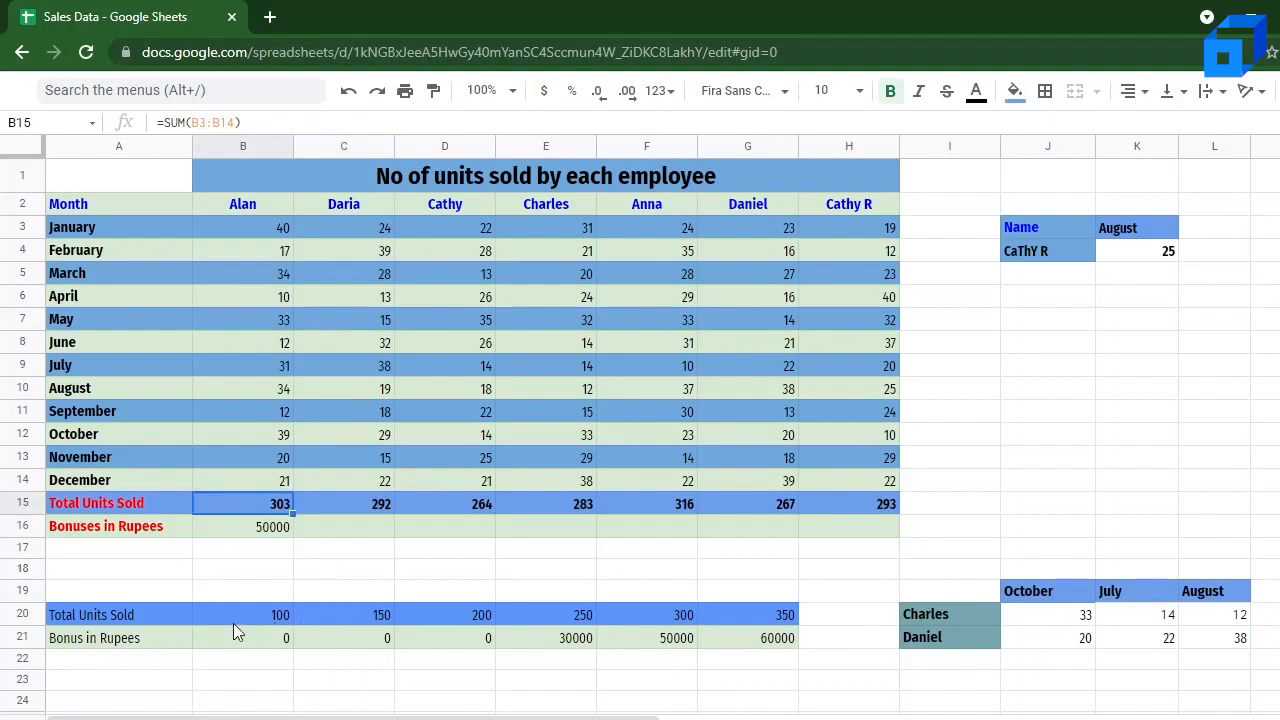
{"action": "left_click", "coordinate": [218, 648]}
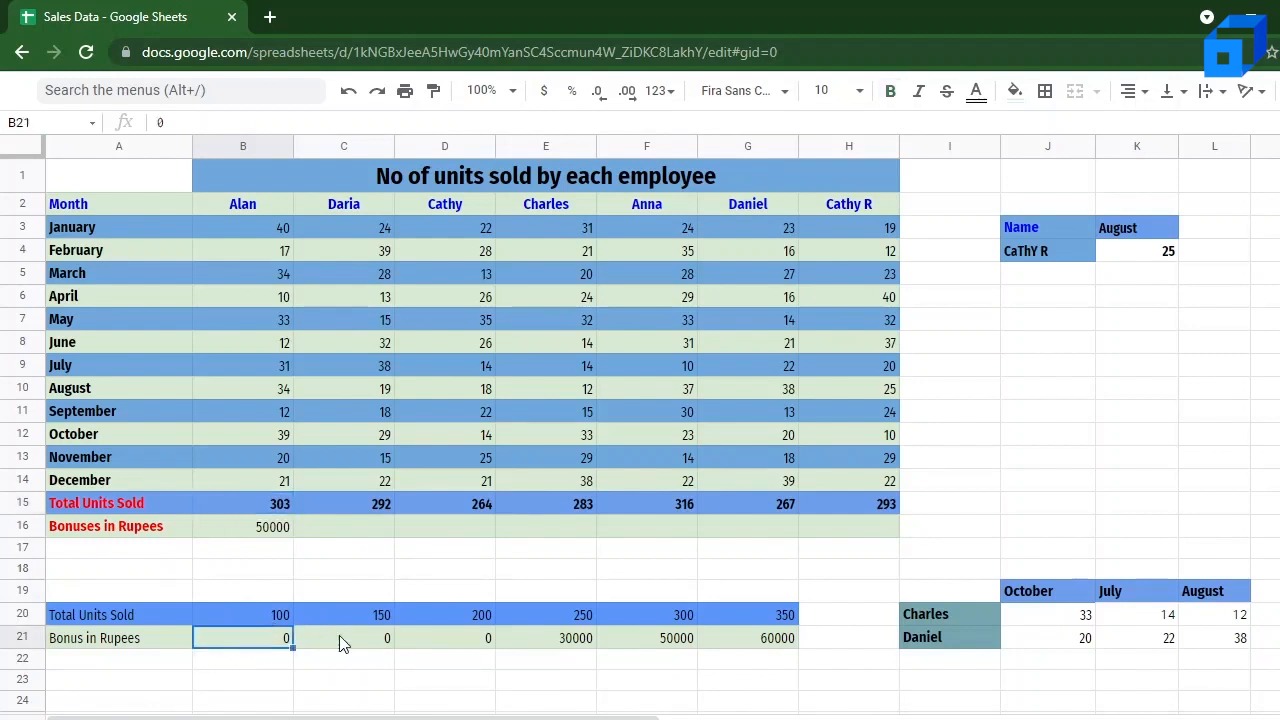
{"action": "left_click", "coordinate": [271, 619]}
{"action": "key", "text": "Right"}
{"action": "key", "text": "Right"}
{"action": "key", "text": "Right"}
{"action": "key", "text": "Right"}
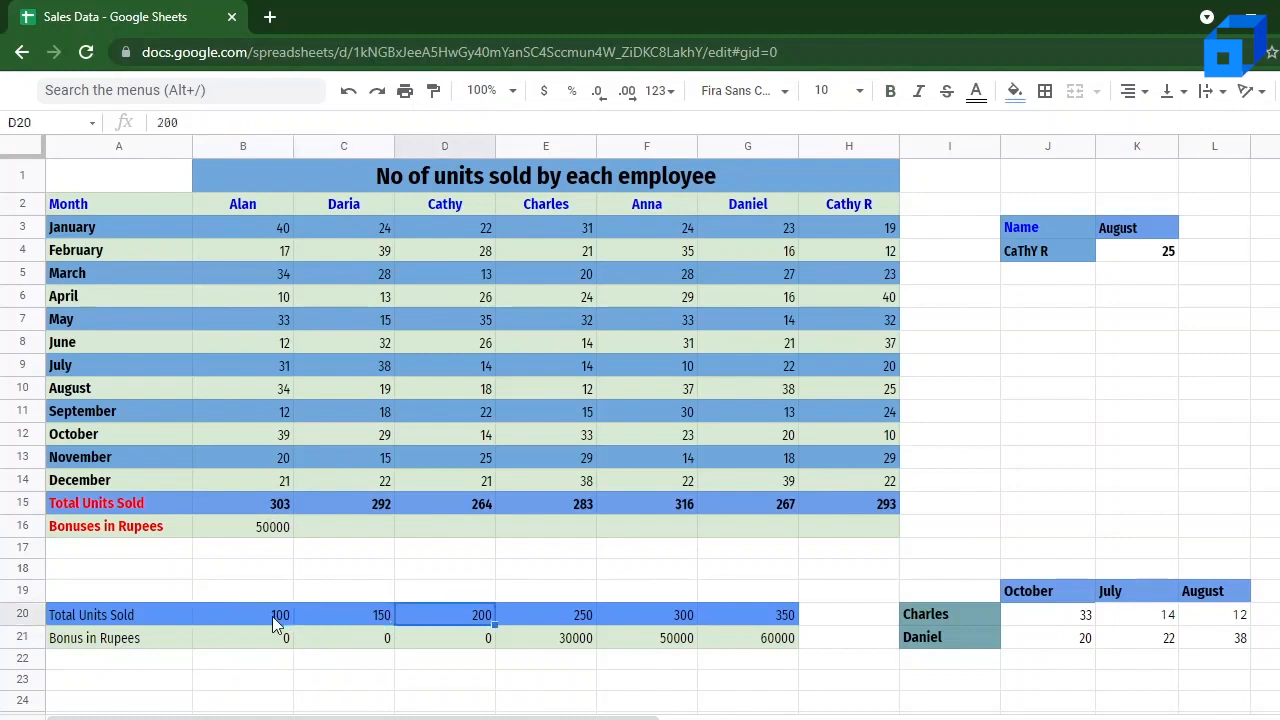
{"action": "key", "text": "Left"}
{"action": "key", "text": "Left"}
{"action": "key", "text": "Left"}
{"action": "key", "text": "Left"}
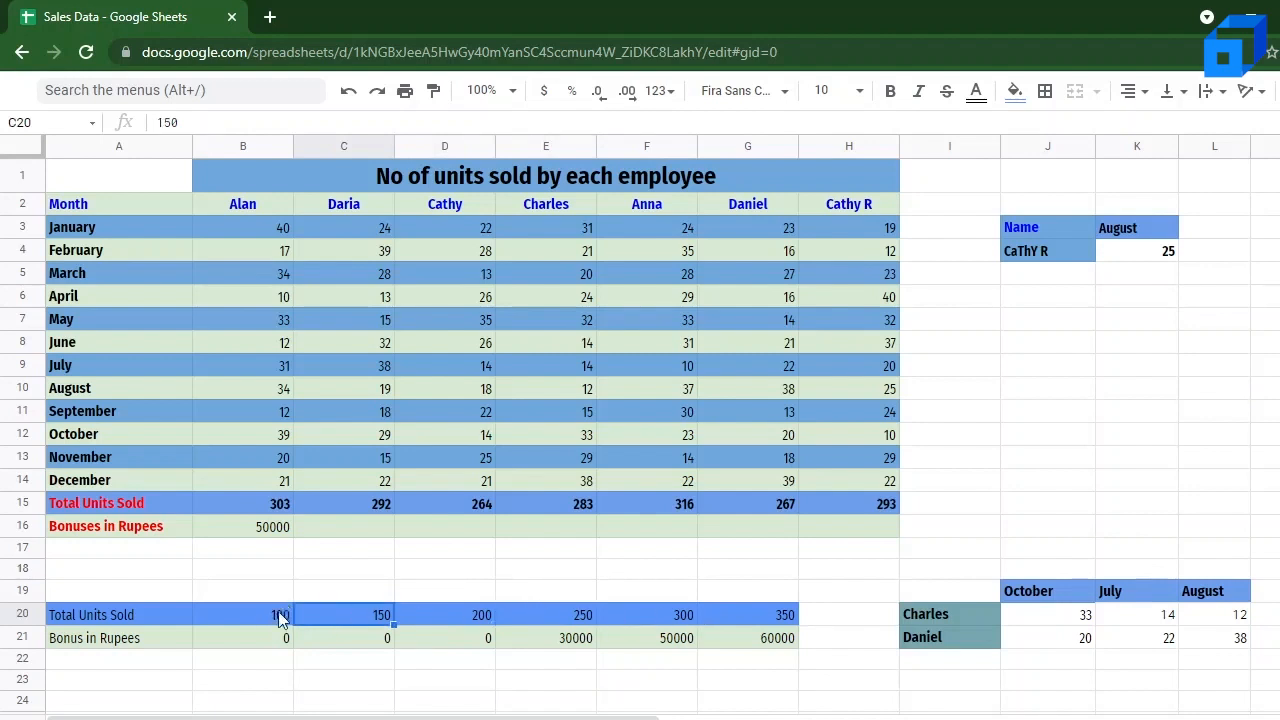
{"action": "left_click", "coordinate": [278, 616]}
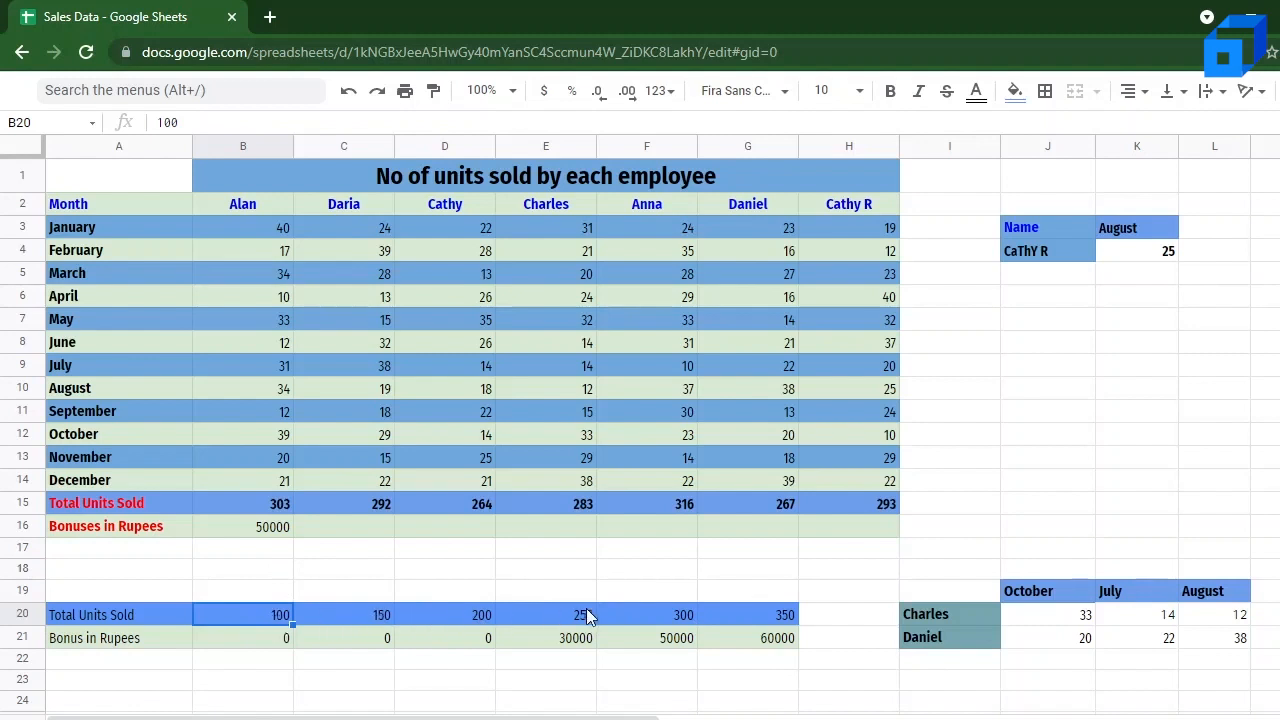
{"action": "left_click", "coordinate": [676, 620]}
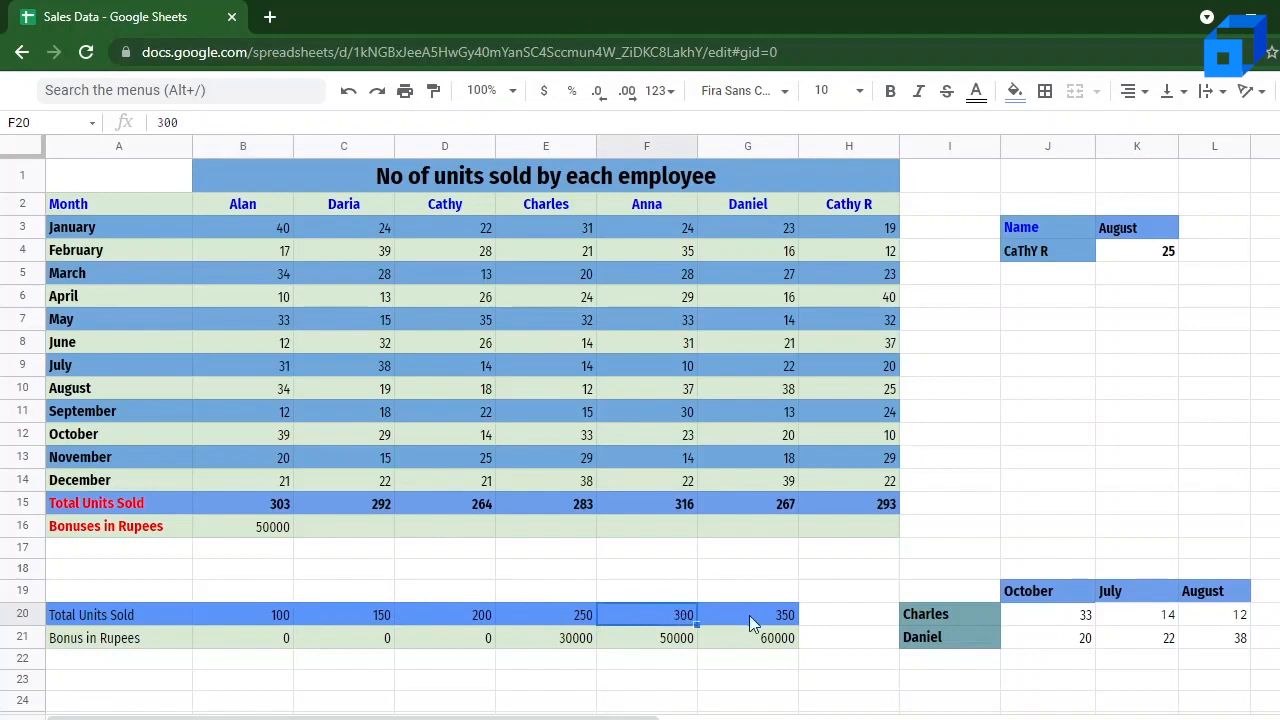
{"action": "left_click", "coordinate": [775, 615]}
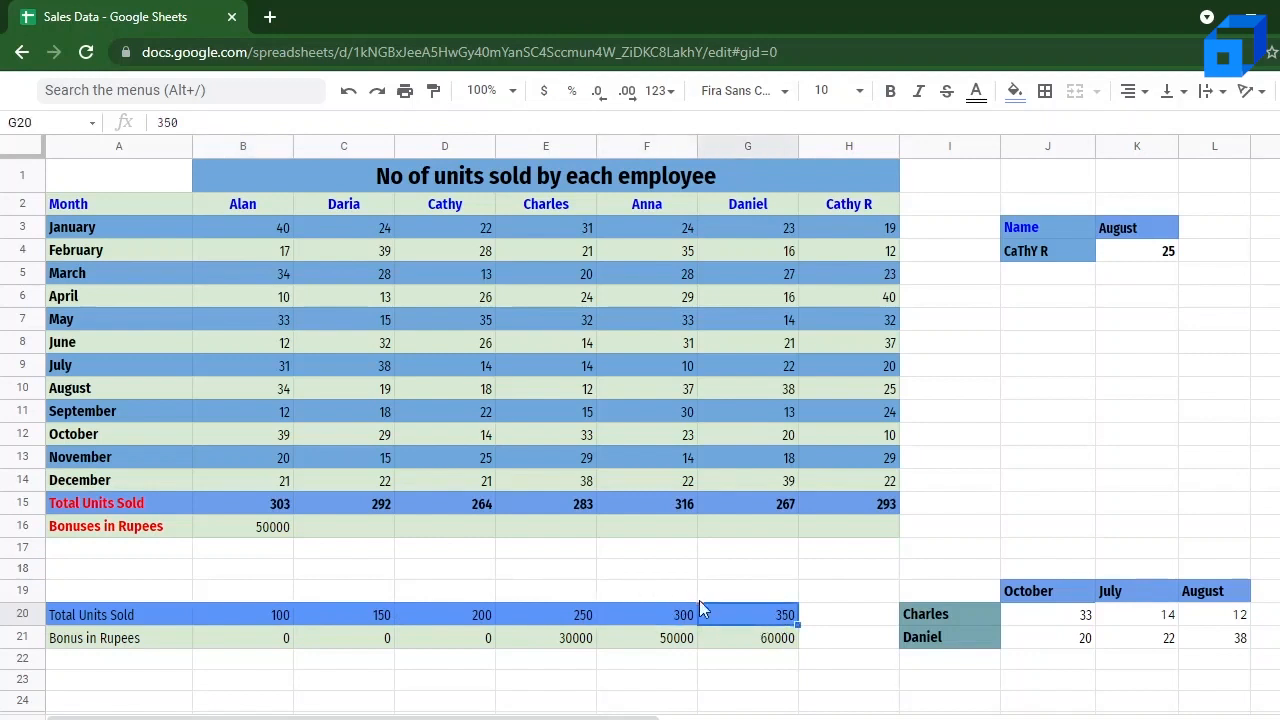
{"action": "left_click", "coordinate": [264, 502]}
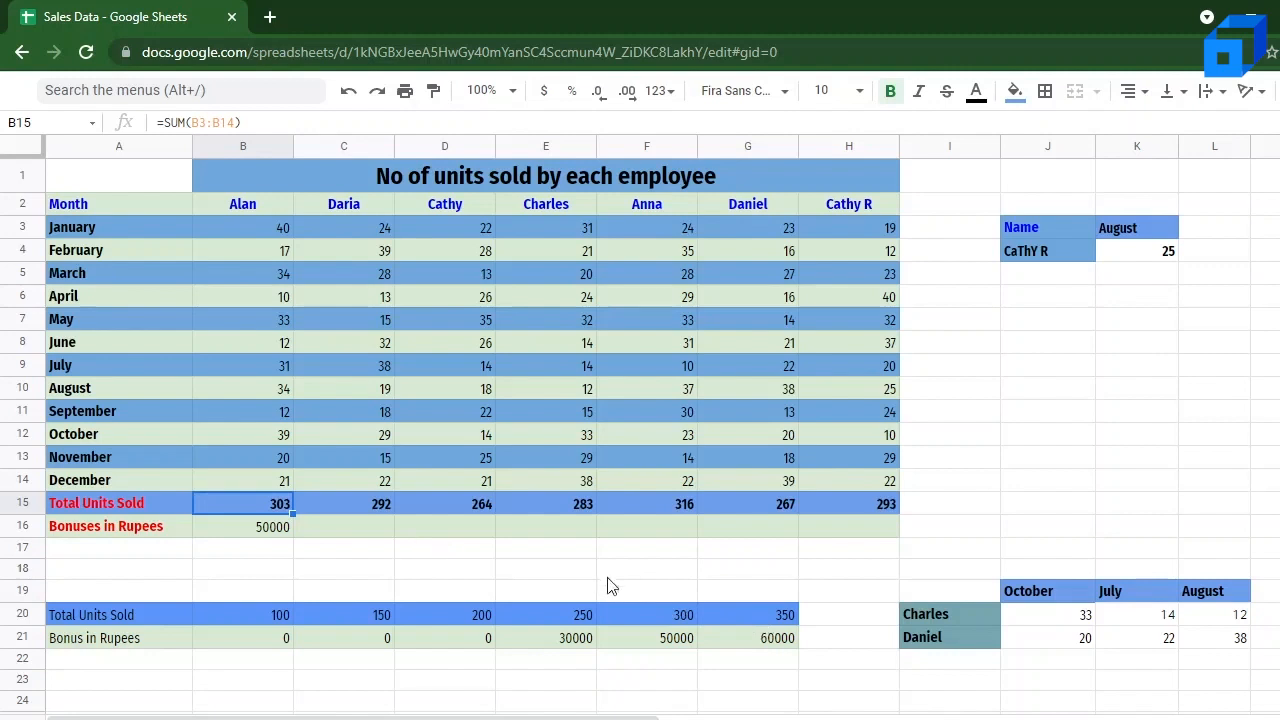
Step: Fill B16's bonus formula across the Bonuses in Rupees row through H16
{"action": "left_click", "coordinate": [281, 536]}
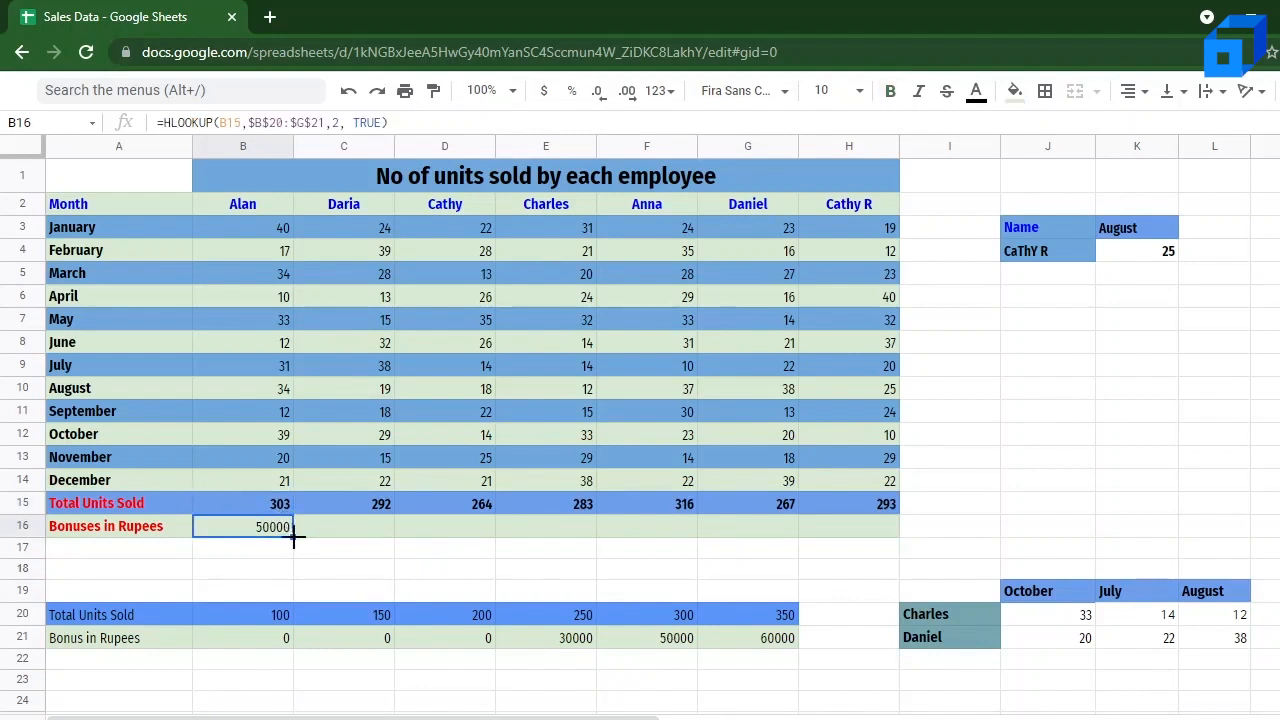
{"action": "left_click_drag", "start_coordinate": [294, 537], "coordinate": [856, 524]}
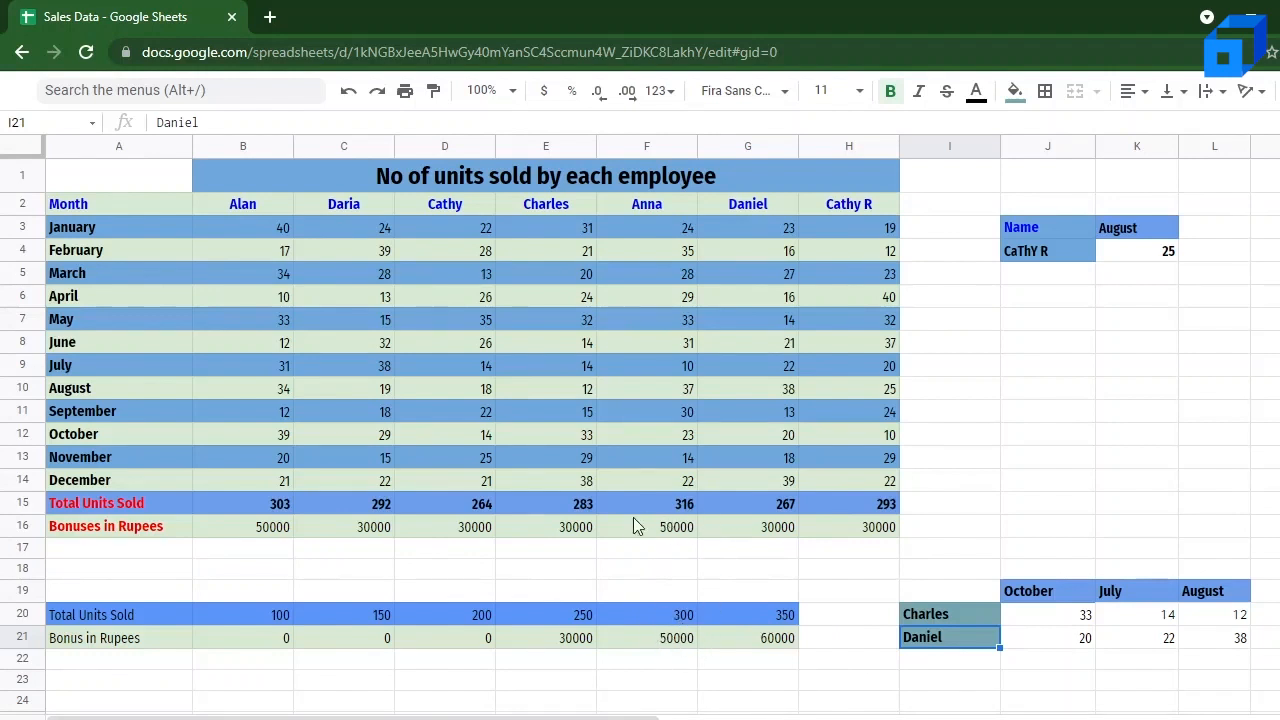
Step: Review the Total Units Sold thresholds from B20 to F20 against the bonuses filled in row 16
{"action": "left_click", "coordinate": [360, 613]}
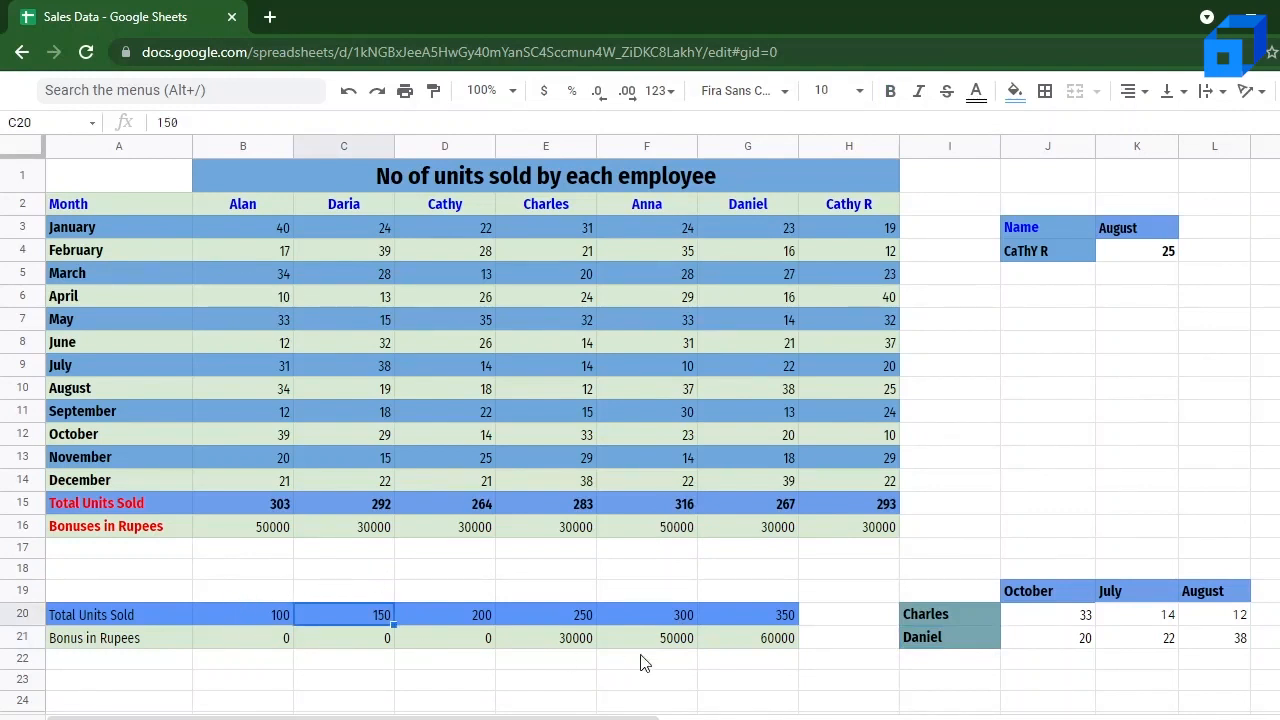
{"action": "left_click", "coordinate": [256, 614]}
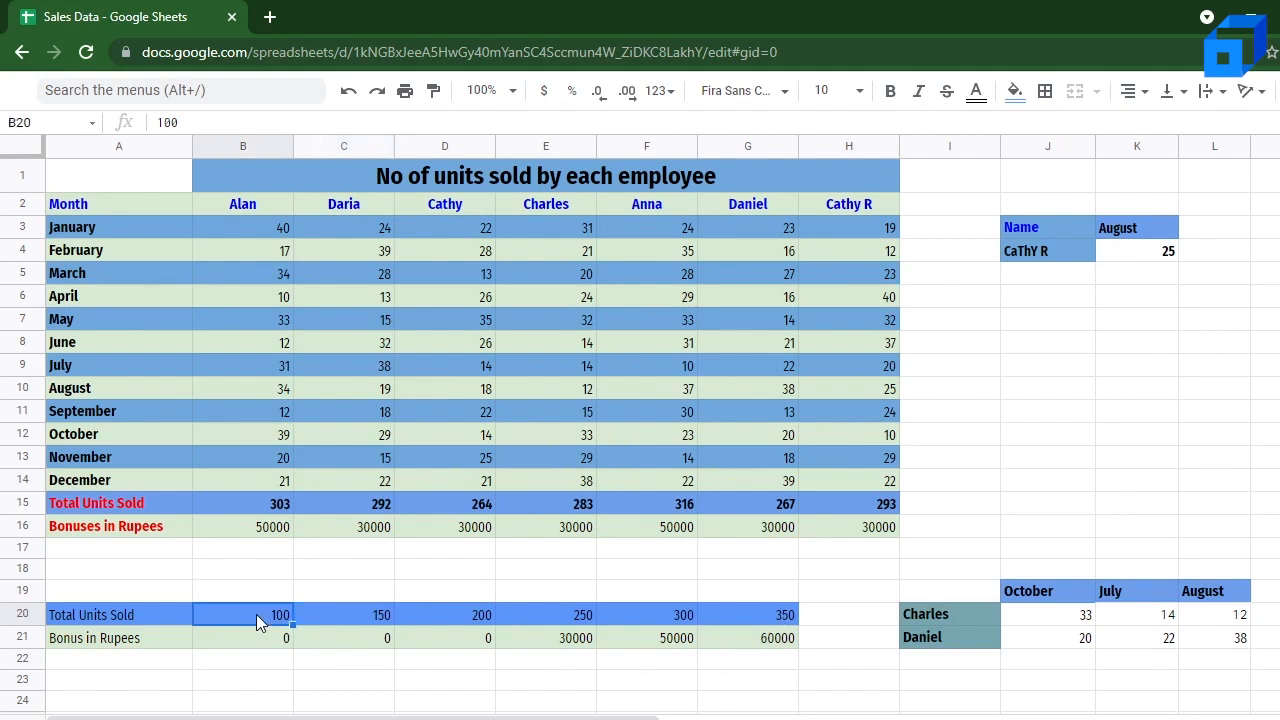
{"action": "key", "text": "Right"}
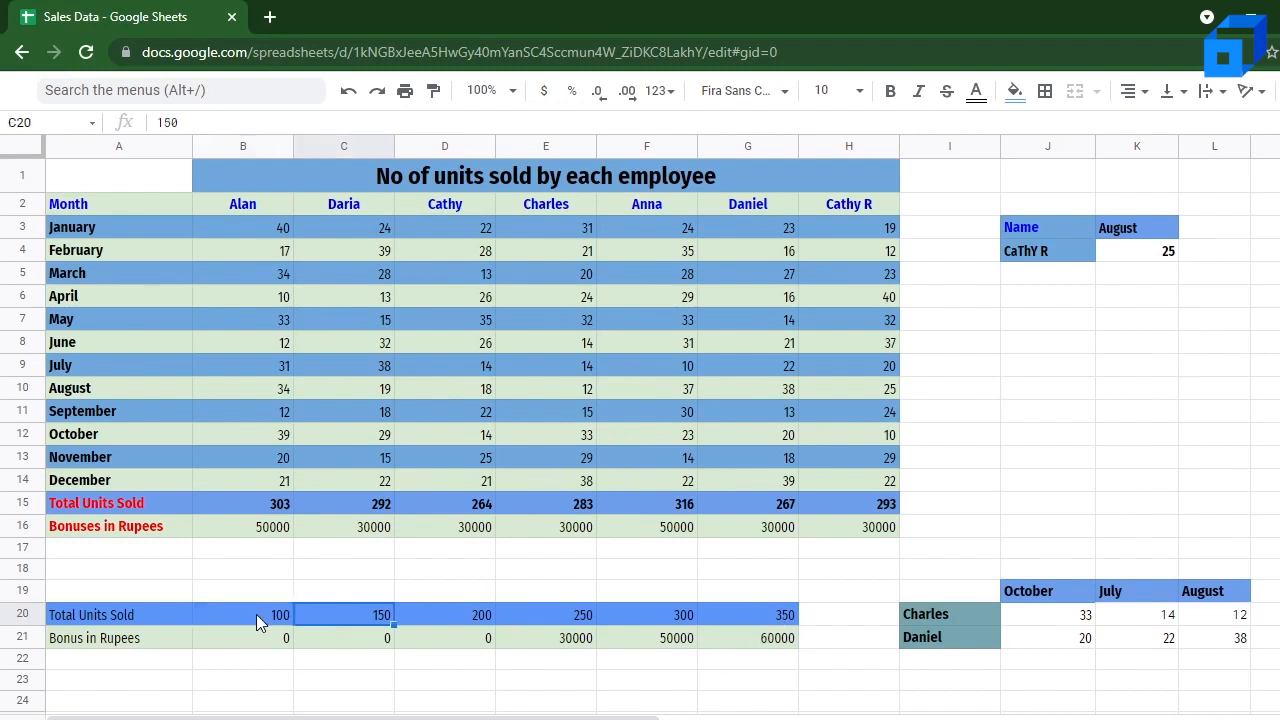
{"action": "key", "text": "Left"}
{"action": "key", "text": "Right"}
{"action": "key", "text": "Right"}
{"action": "key", "text": "Right"}
{"action": "key", "text": "Right"}
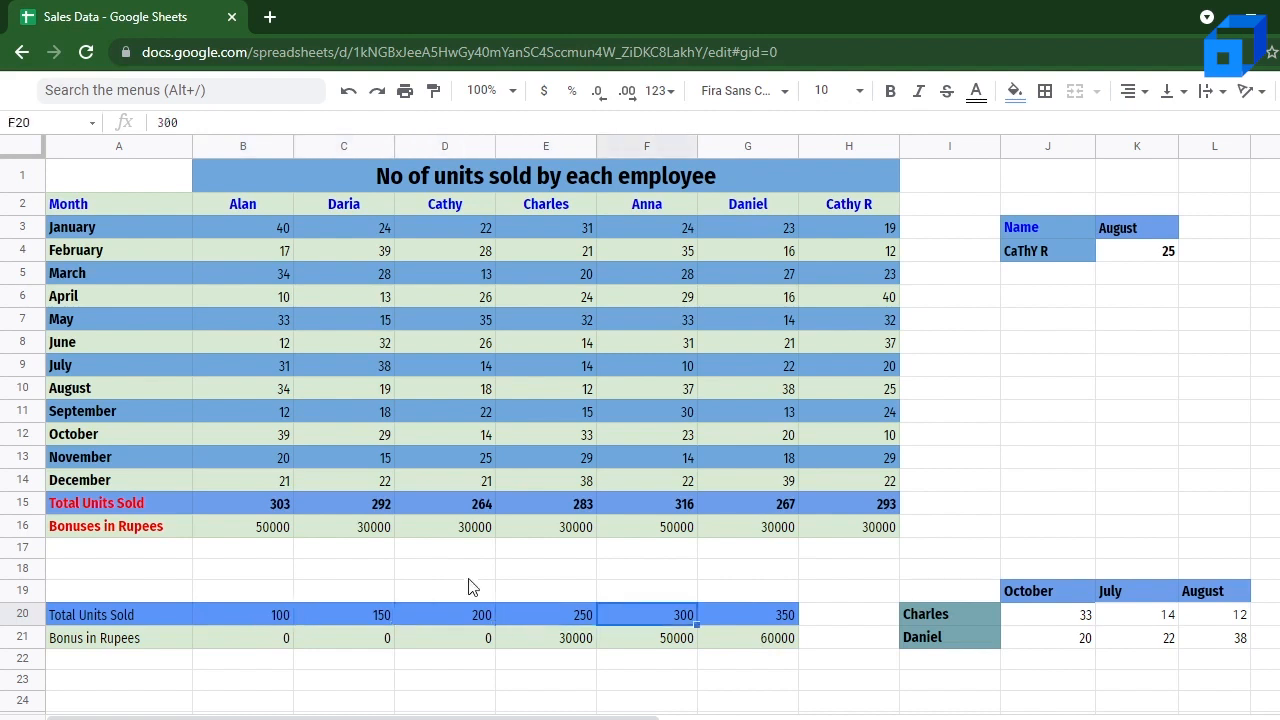
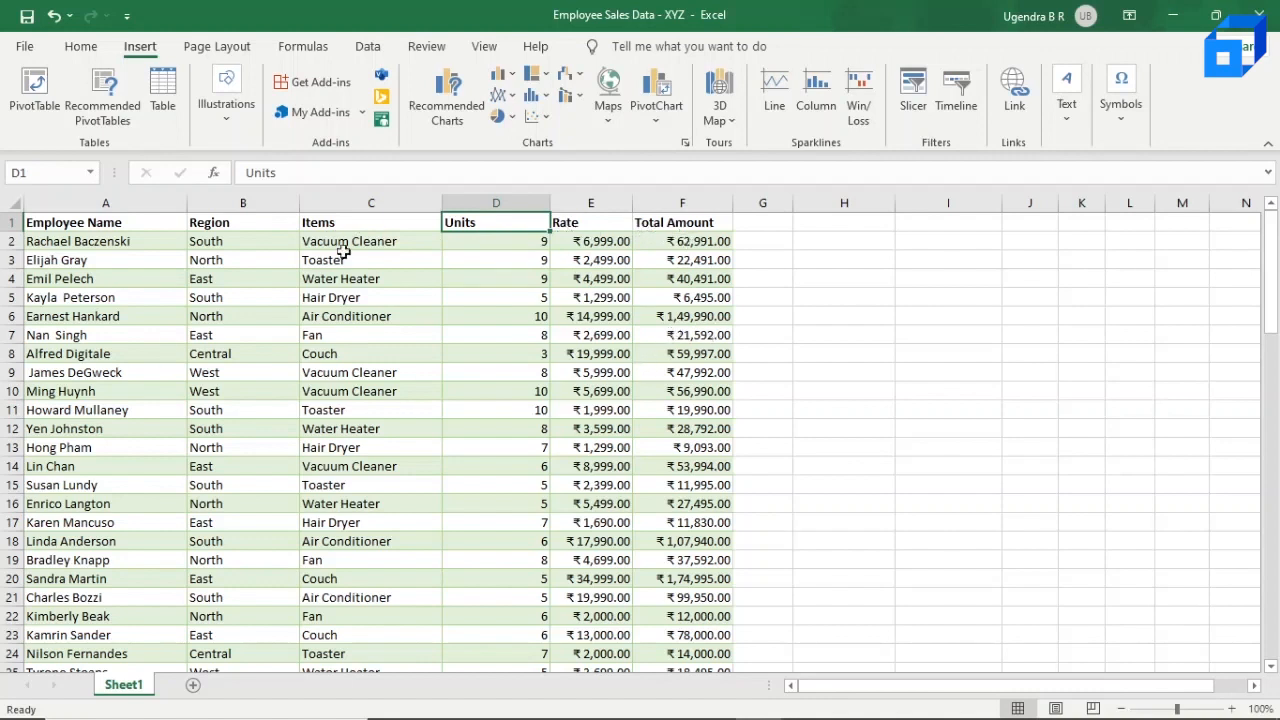
Step: Insert the recommended PivotTable that sums Total Amount by Region from the employee sales data
{"action": "left_click", "coordinate": [81, 47]}
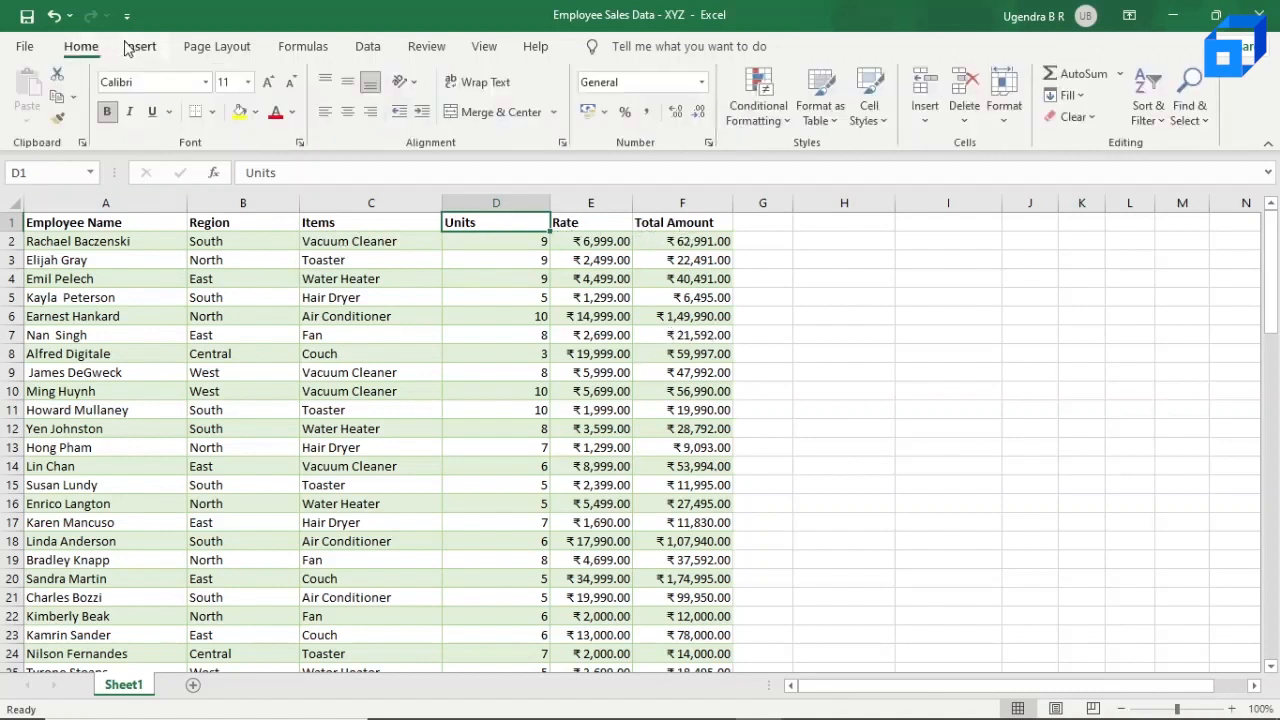
{"action": "left_click", "coordinate": [139, 48]}
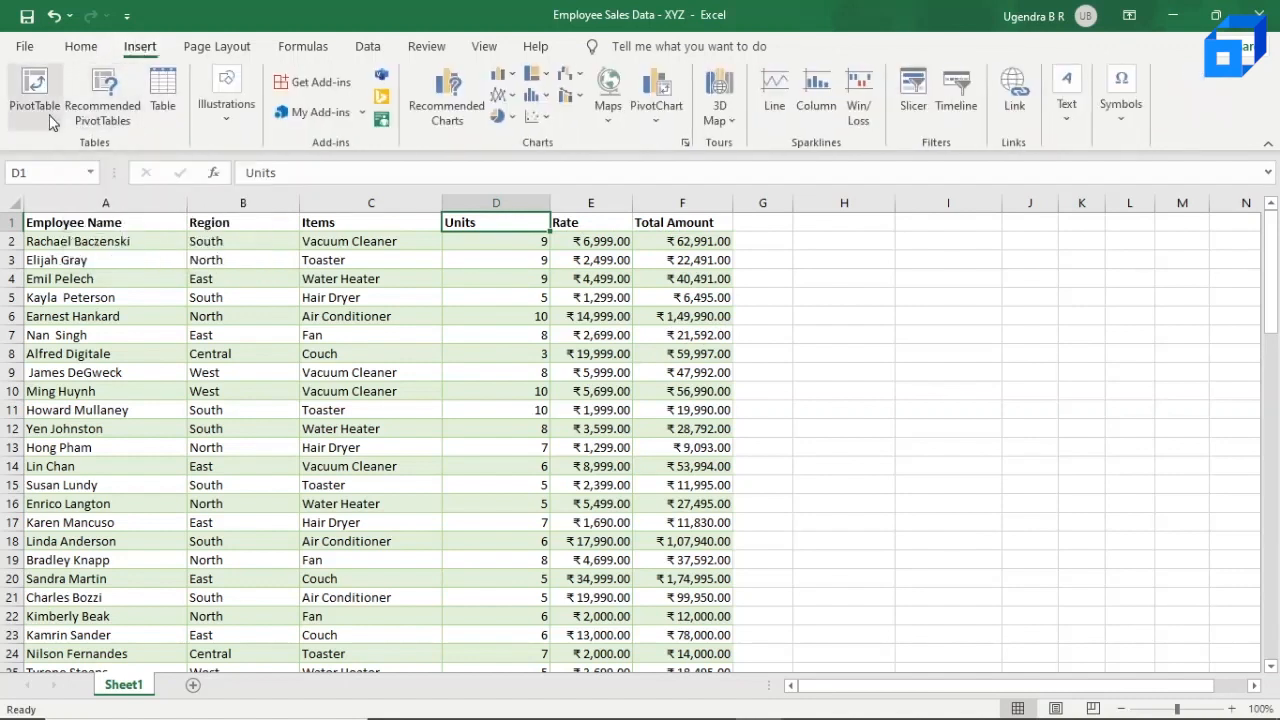
{"action": "key", "text": "Right"}
{"action": "key", "text": "Down"}
{"action": "key", "text": "Down"}
{"action": "left_click", "coordinate": [103, 105]}
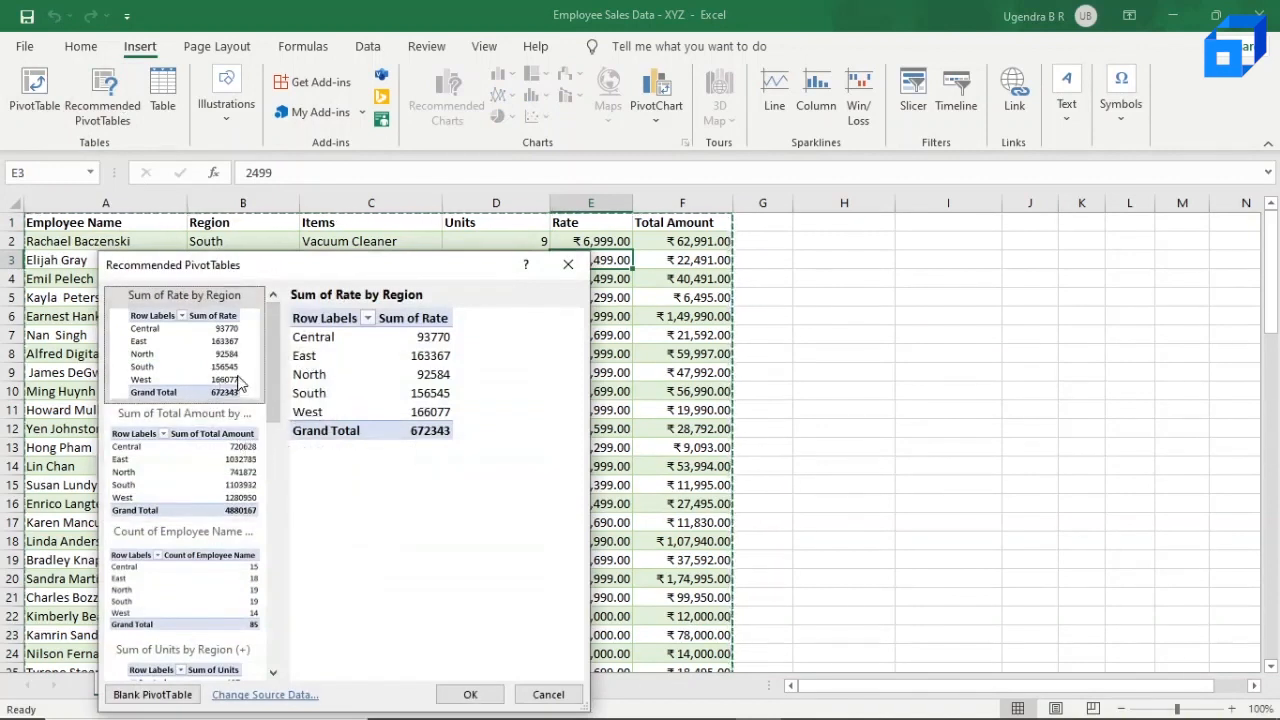
{"action": "left_click", "coordinate": [172, 465]}
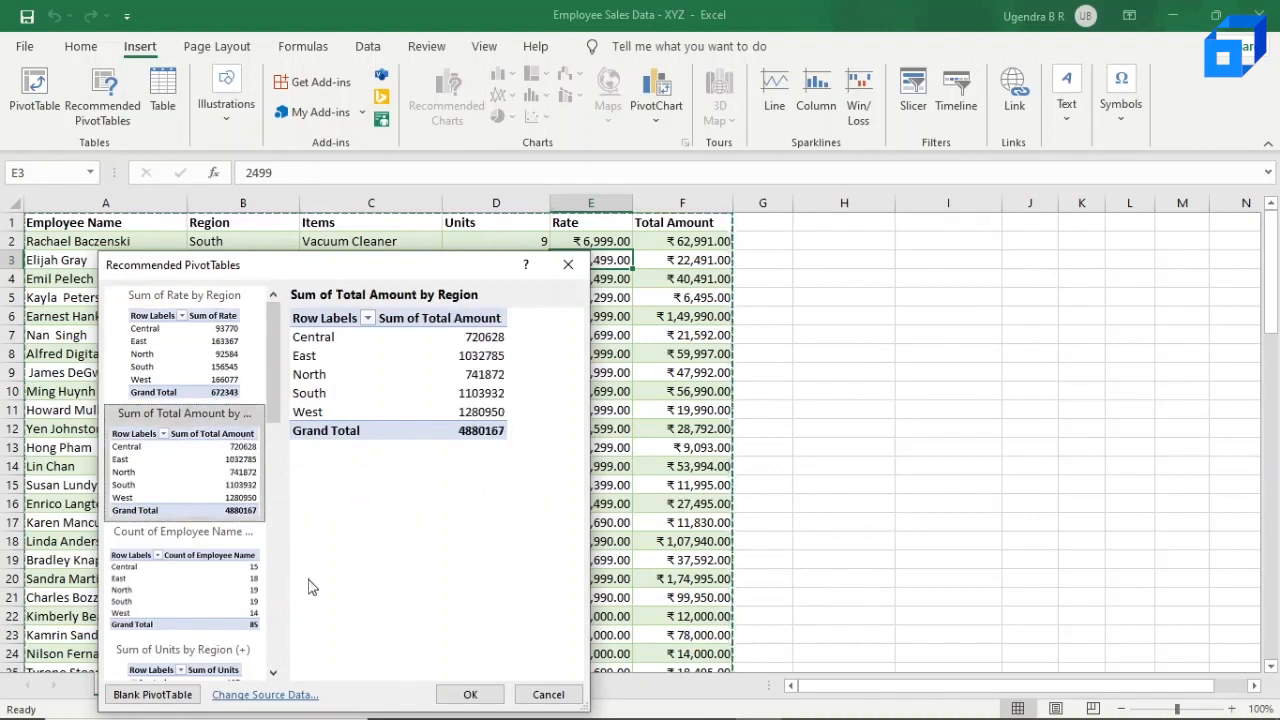
{"action": "left_click", "coordinate": [469, 696]}
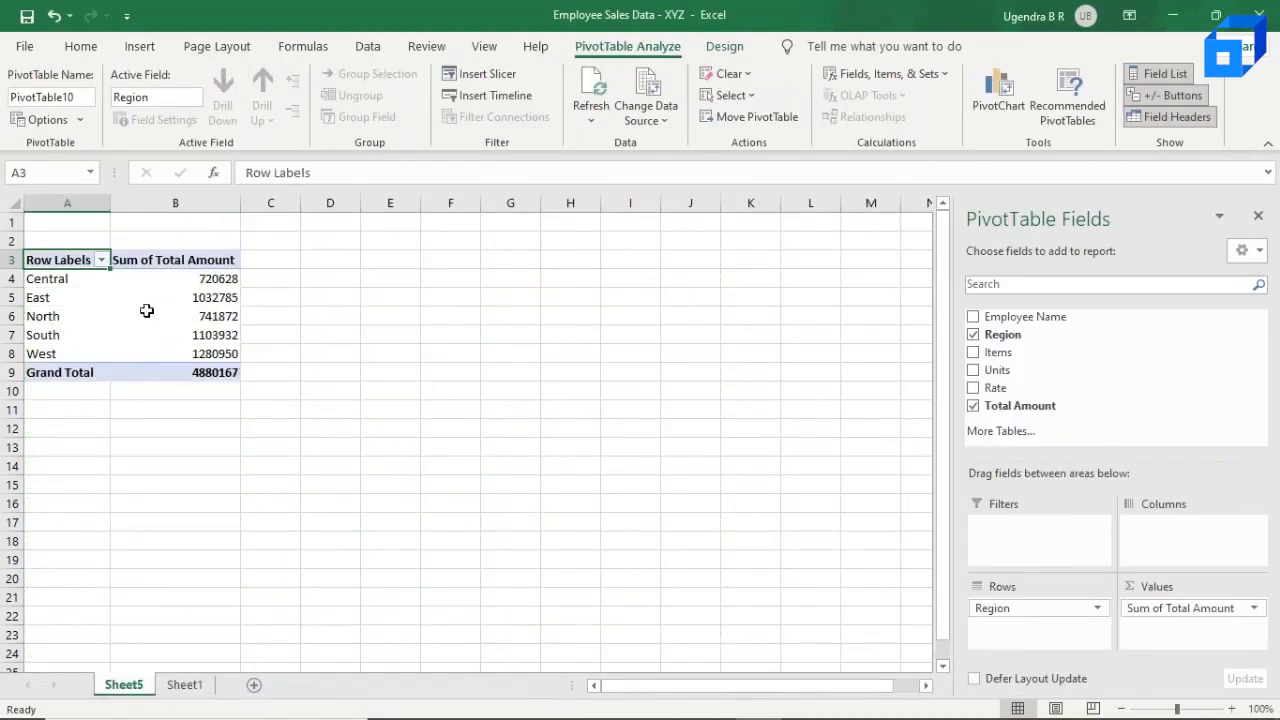
Step: Compare the source data on Sheet1 with the Central and East region totals in the pivot table on Sheet5
{"action": "left_click", "coordinate": [184, 686]}
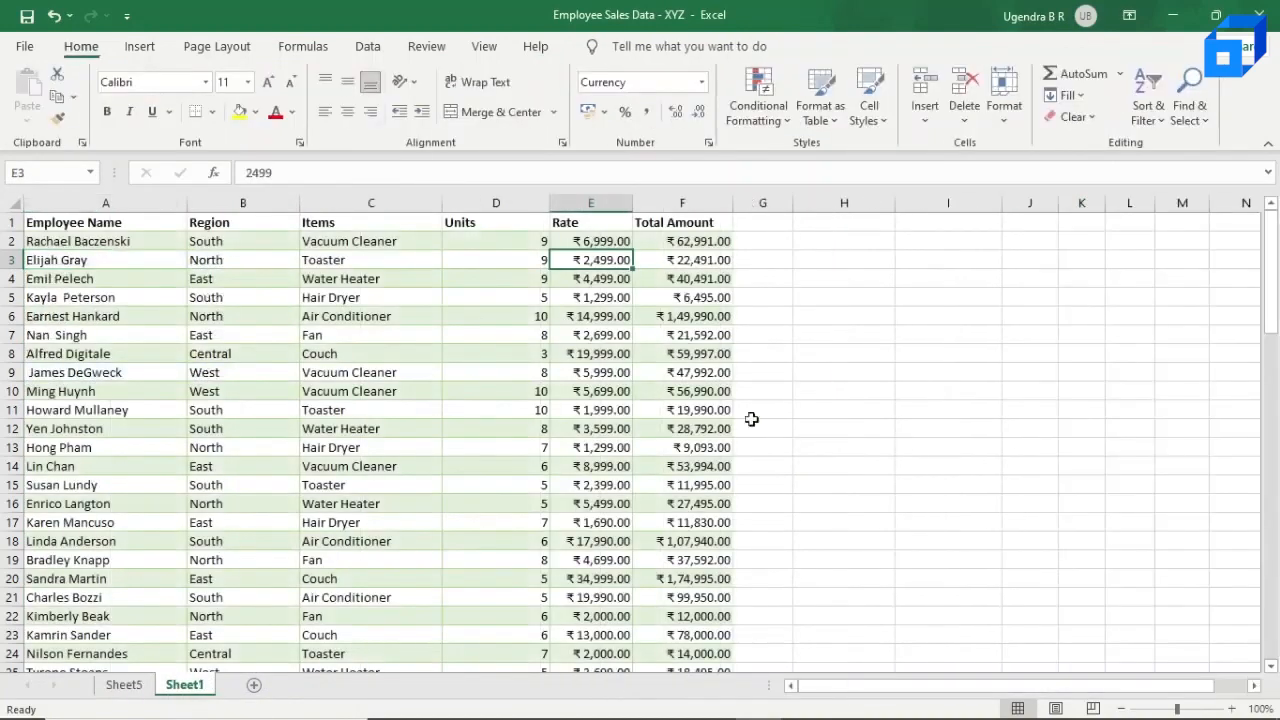
{"action": "left_click", "coordinate": [128, 684]}
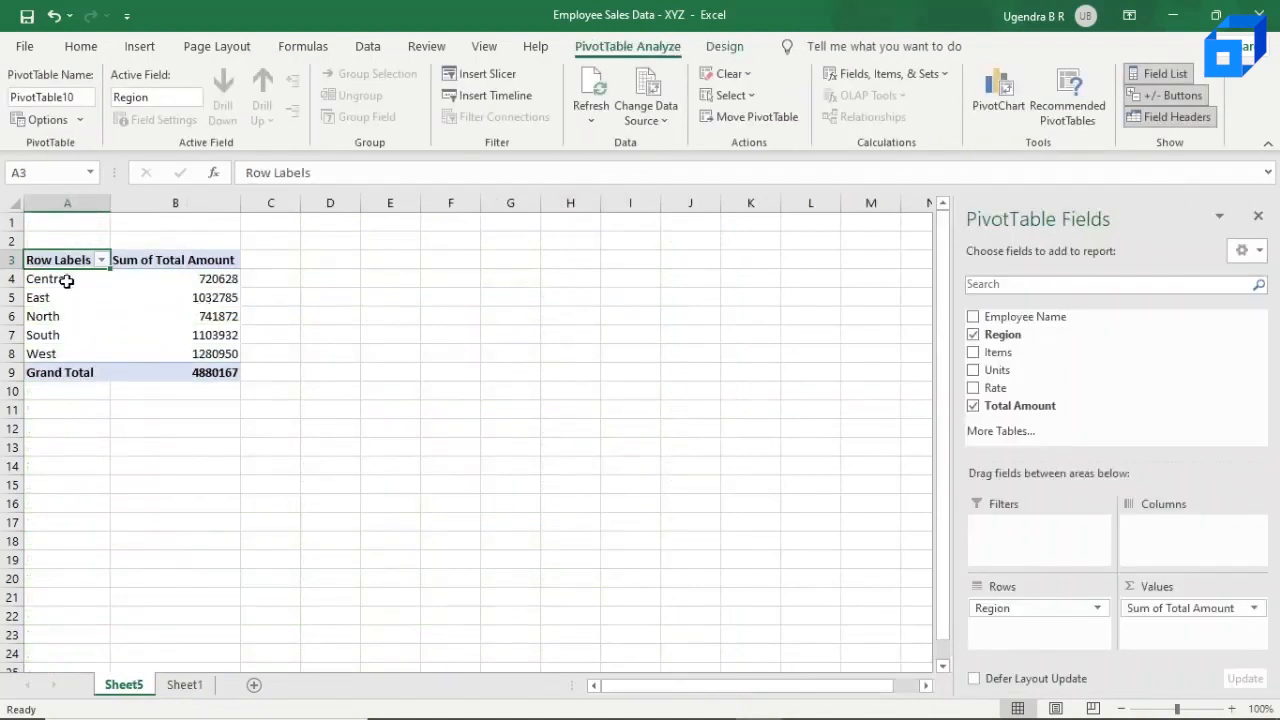
{"action": "left_click", "coordinate": [66, 281]}
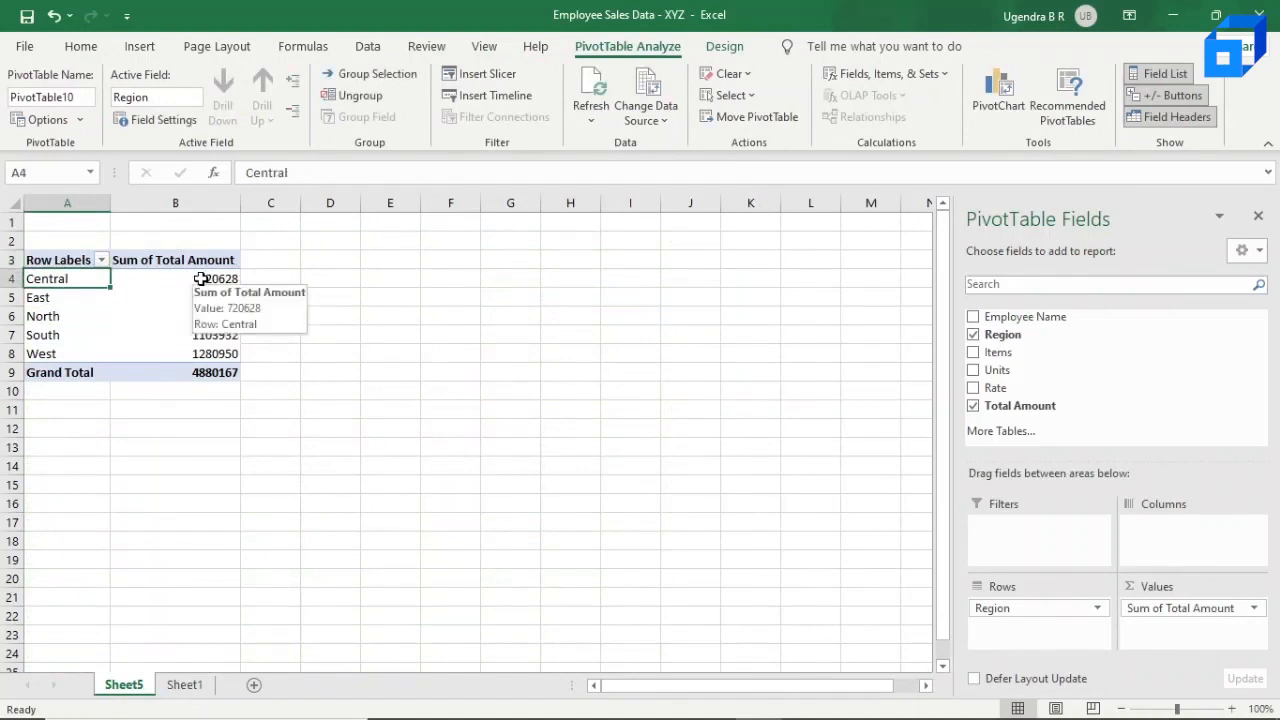
{"action": "left_click_drag", "start_coordinate": [61, 281], "coordinate": [167, 288]}
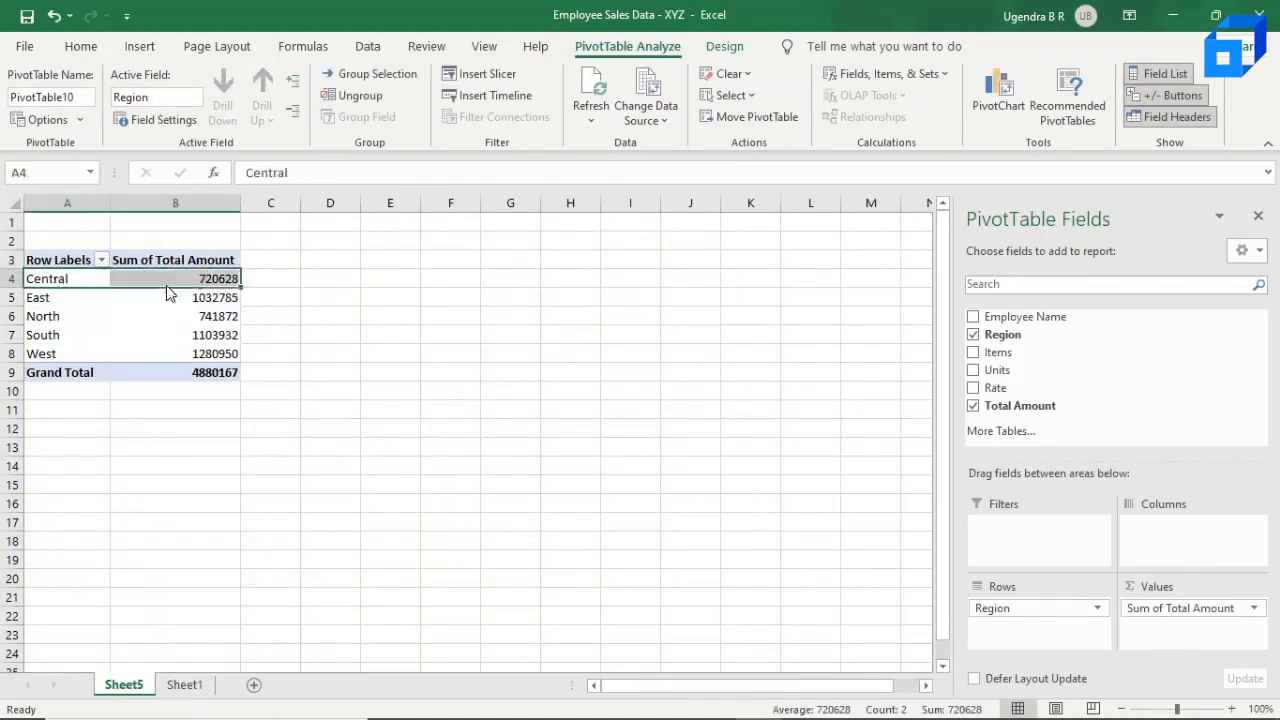
{"action": "left_click", "coordinate": [63, 298]}
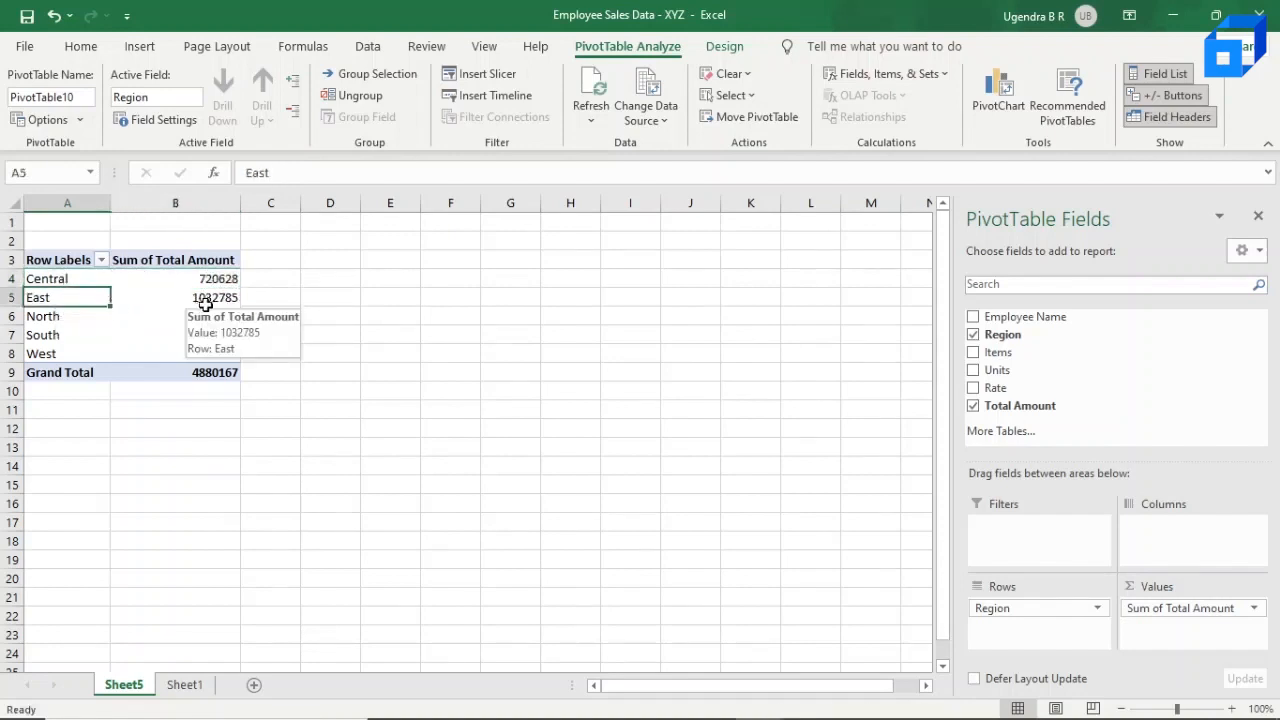
{"action": "left_click", "coordinate": [238, 297]}
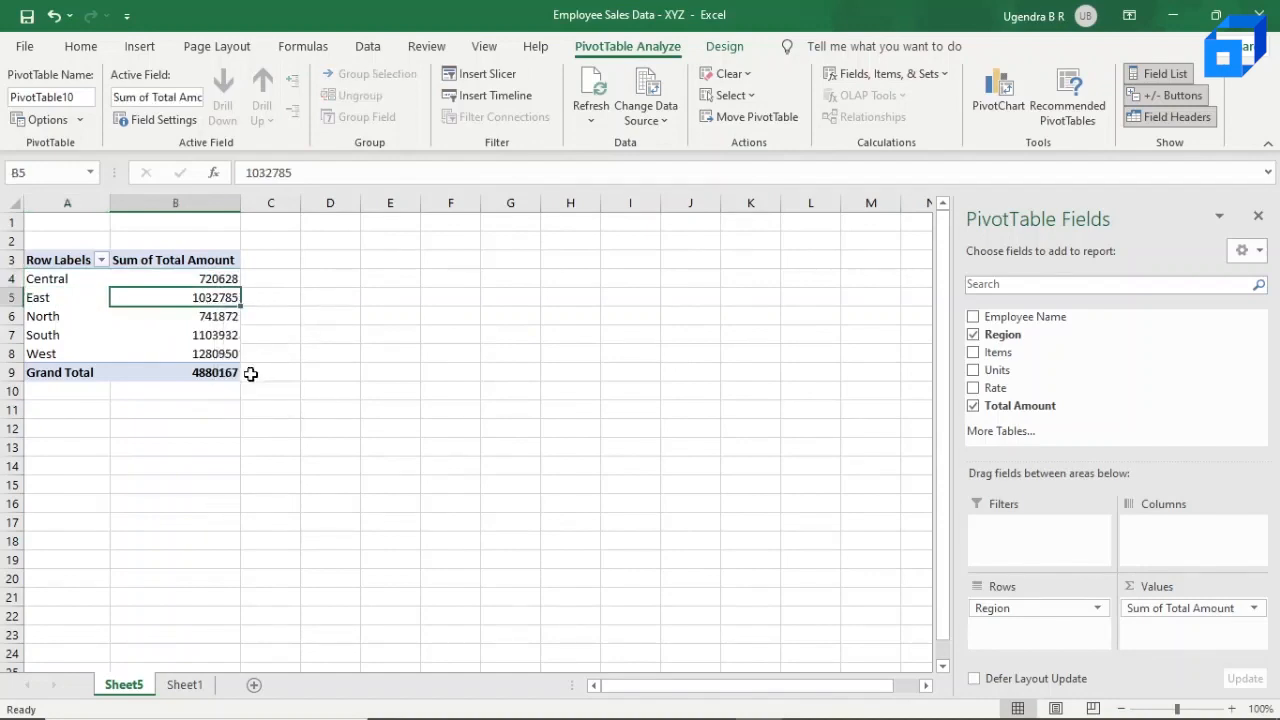
Step: Create a PivotTable from Sheet1's range A1:F86 and place it on the existing worksheet at cell H6
{"action": "left_click", "coordinate": [184, 684]}
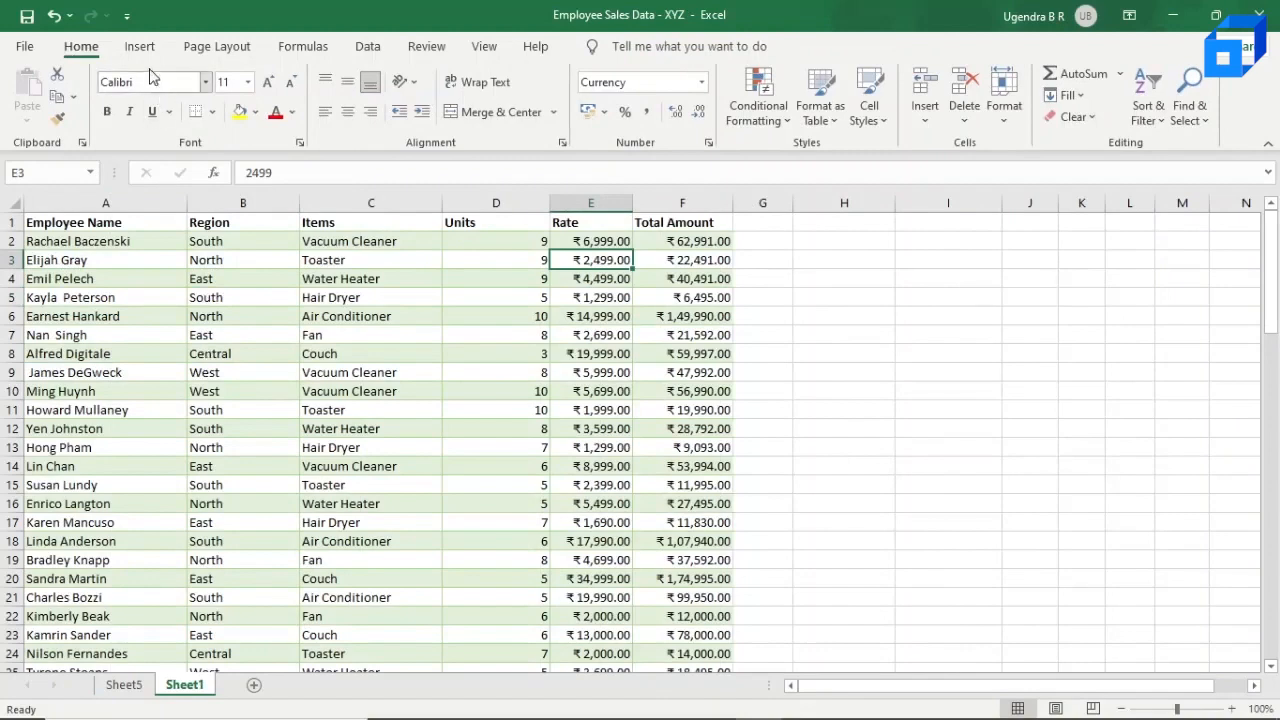
{"action": "left_click", "coordinate": [140, 47]}
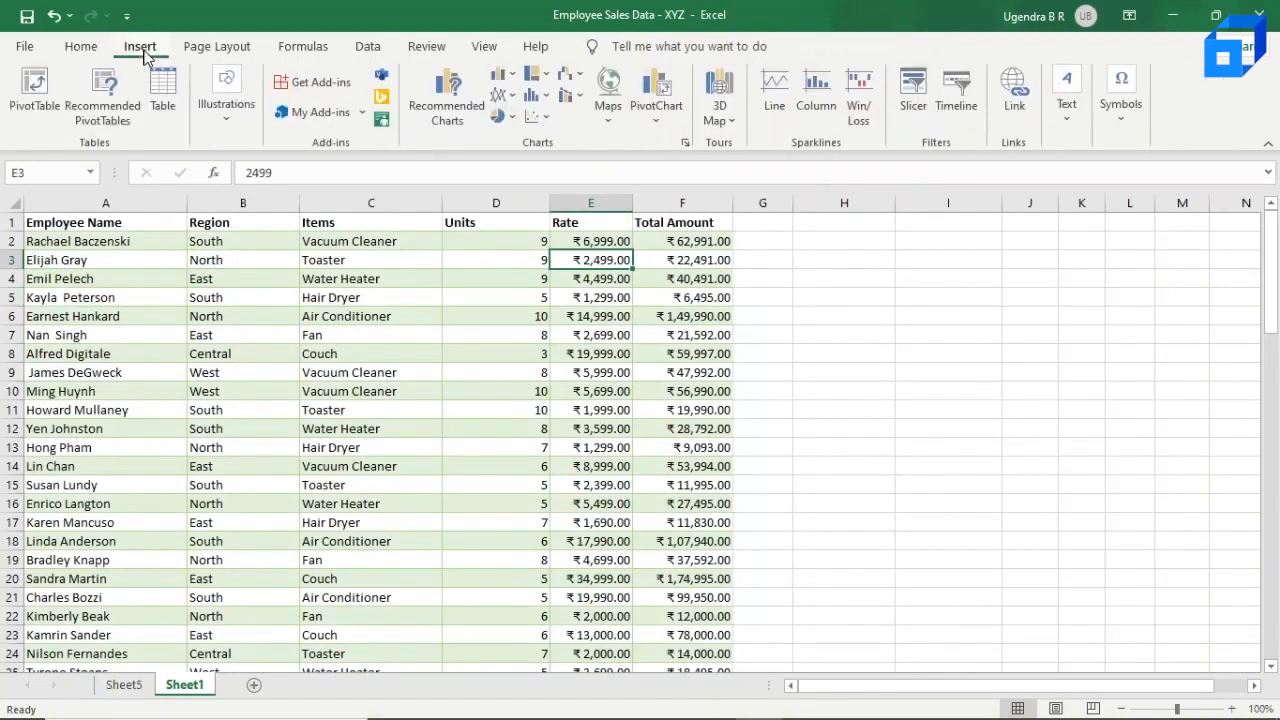
{"action": "left_click", "coordinate": [36, 89]}
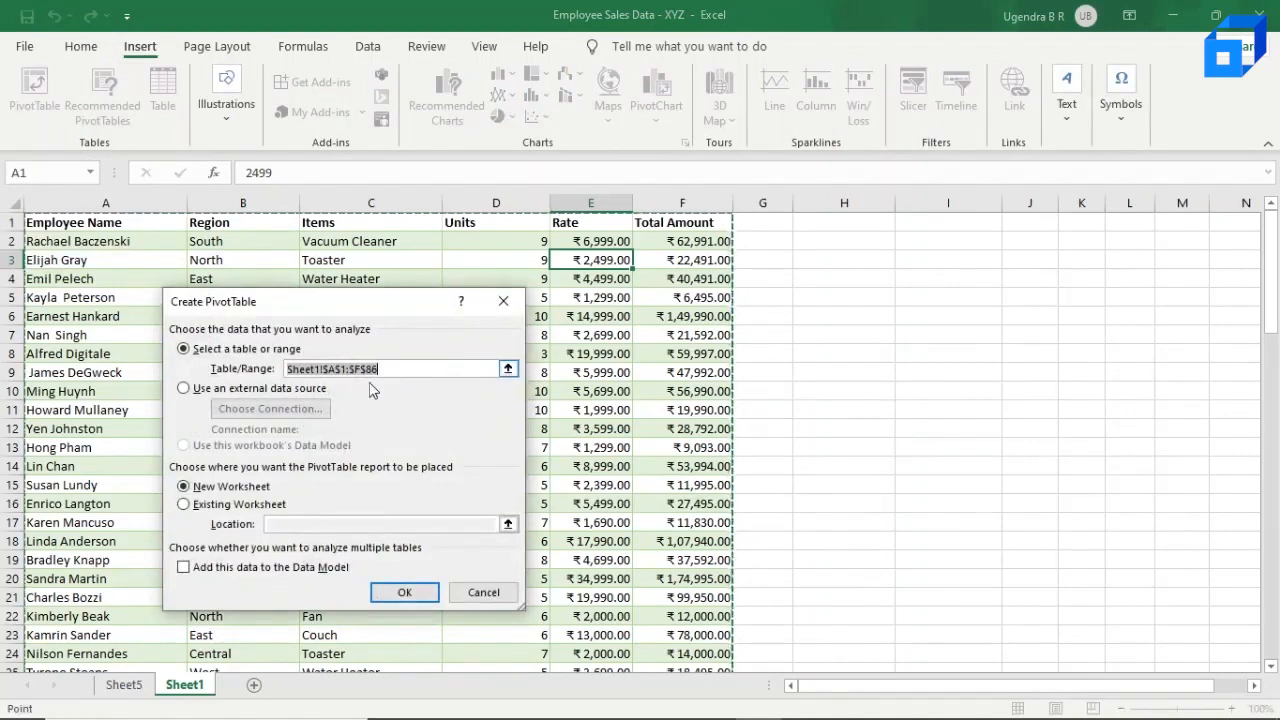
{"action": "left_click", "coordinate": [185, 506]}
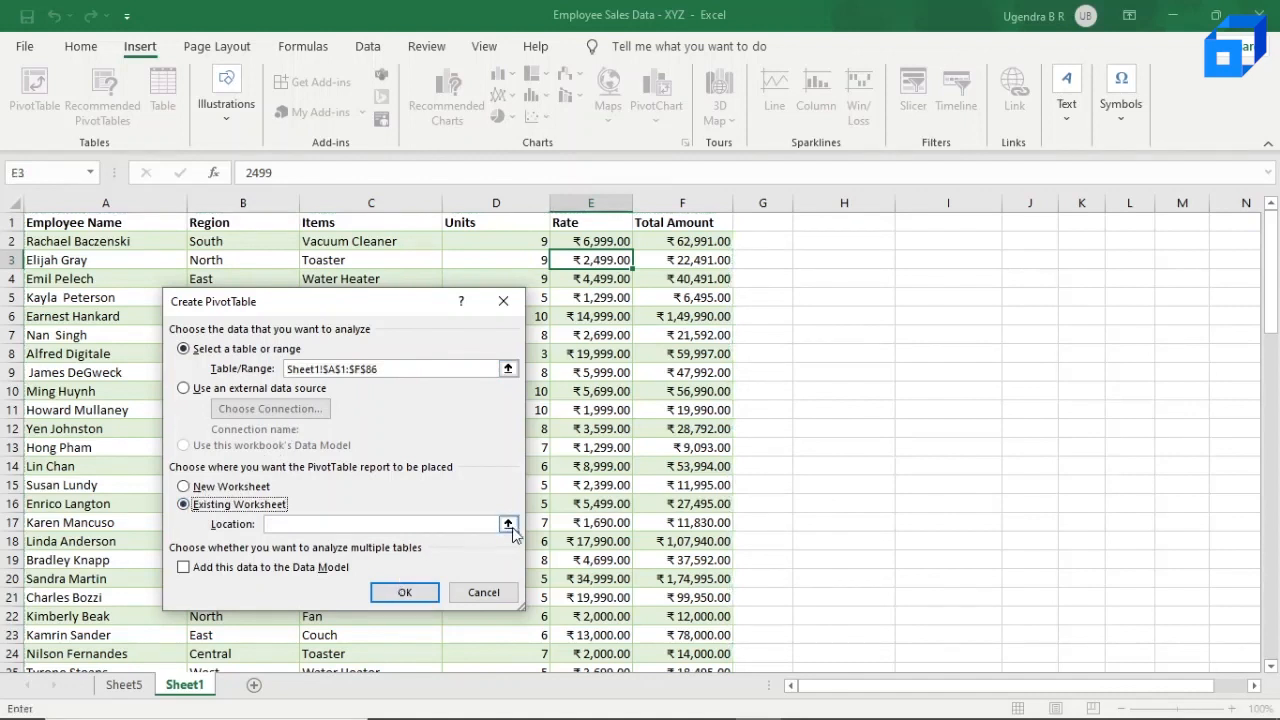
{"action": "left_click", "coordinate": [508, 525]}
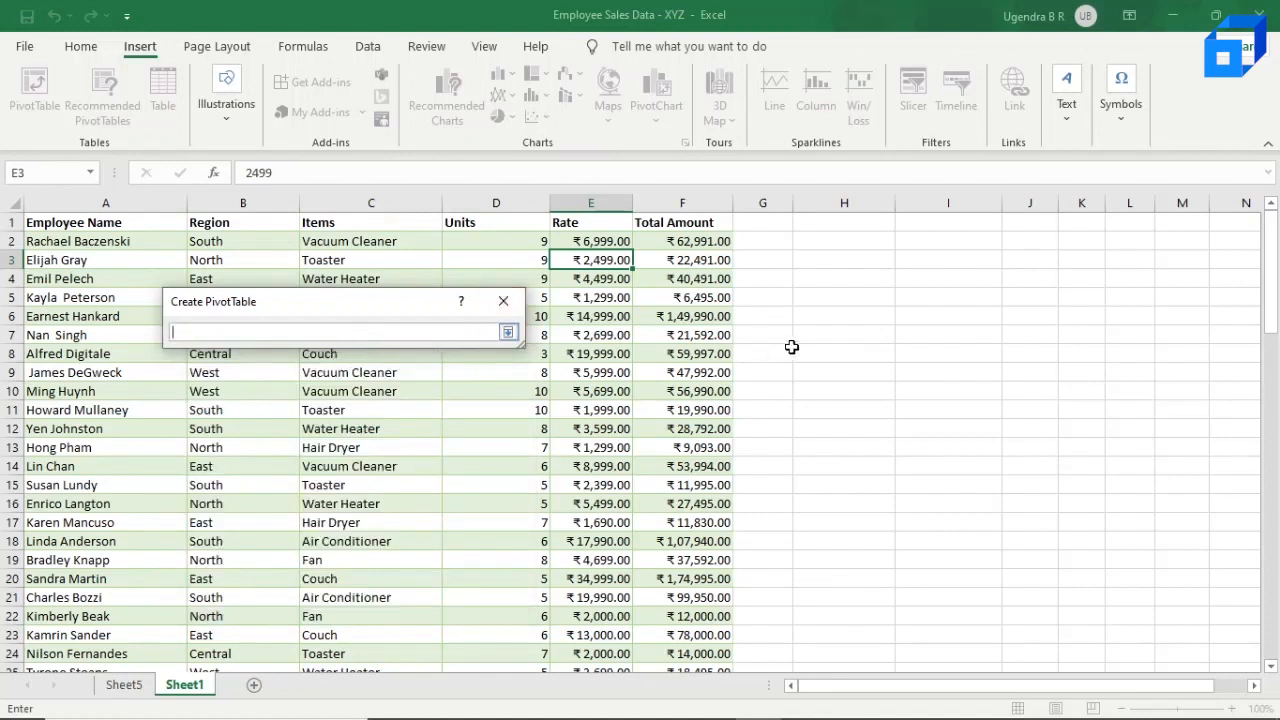
{"action": "left_click", "coordinate": [831, 315]}
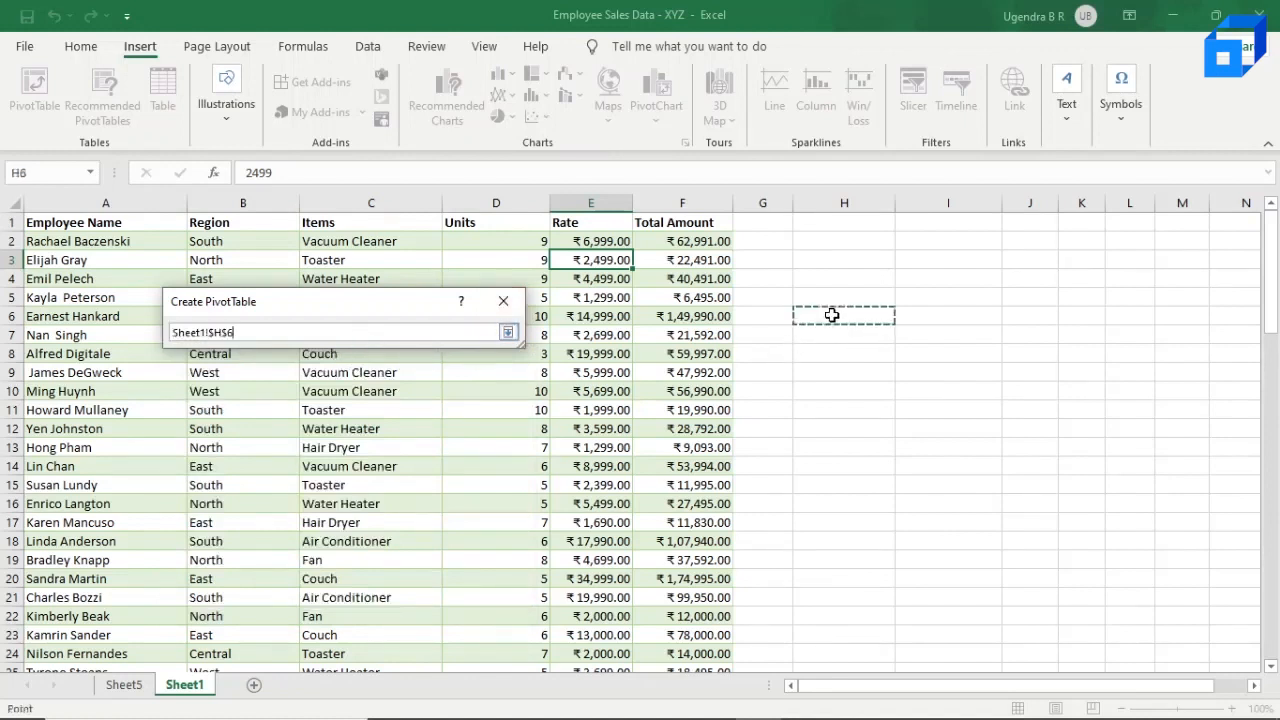
{"action": "key", "text": "Return"}
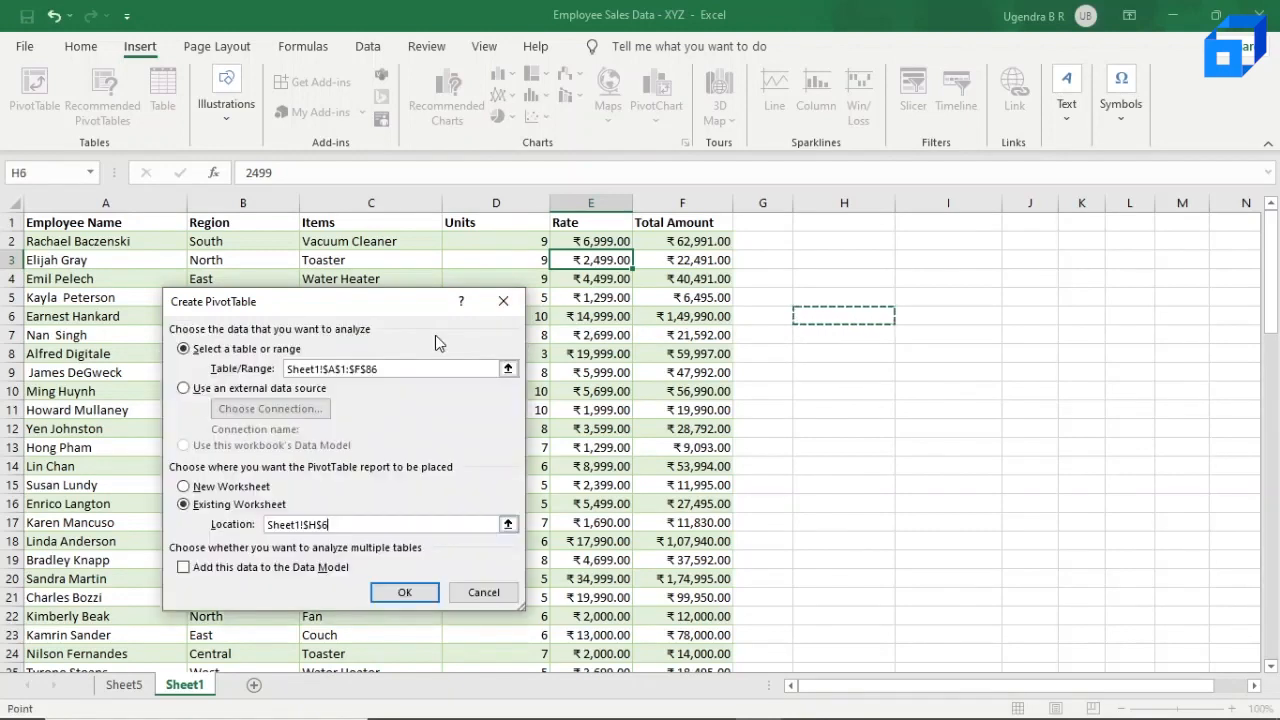
{"action": "left_click", "coordinate": [402, 594]}
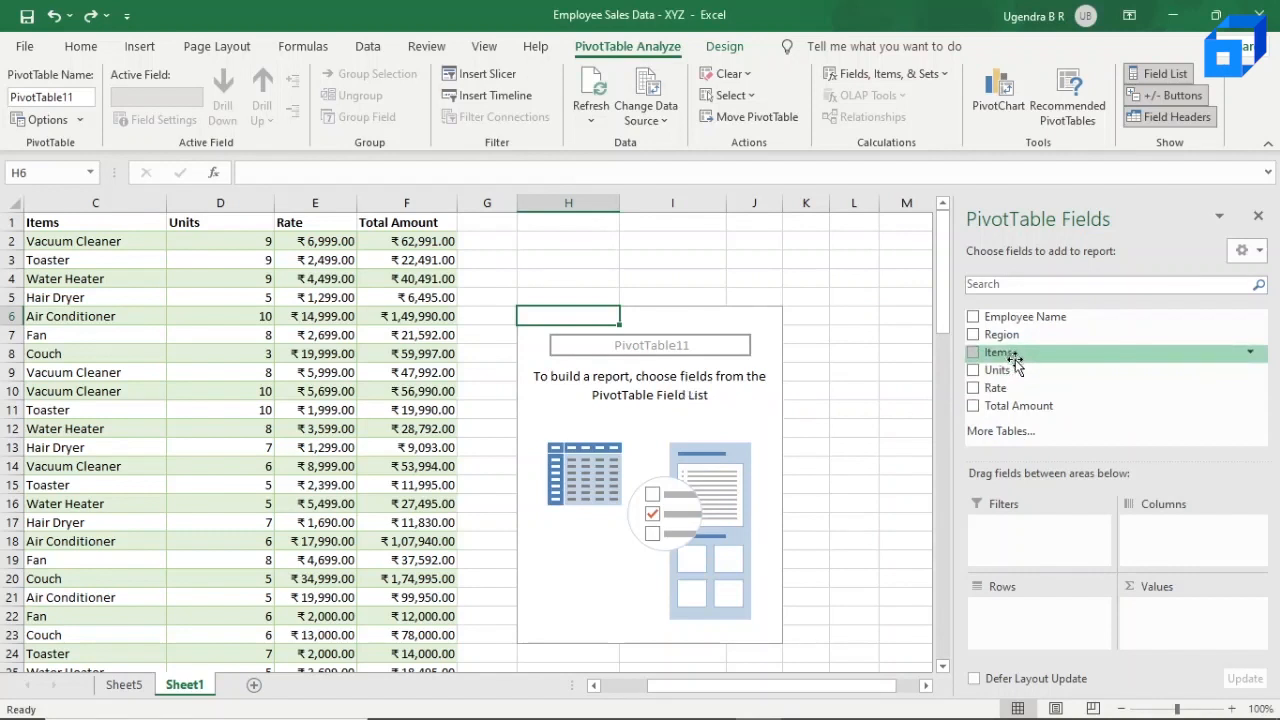
Step: Set Items as the pivot table's rows and Total Amount as its summed values, and check the Air Conditioner total
{"action": "left_click_drag", "start_coordinate": [1014, 357], "coordinate": [1003, 605]}
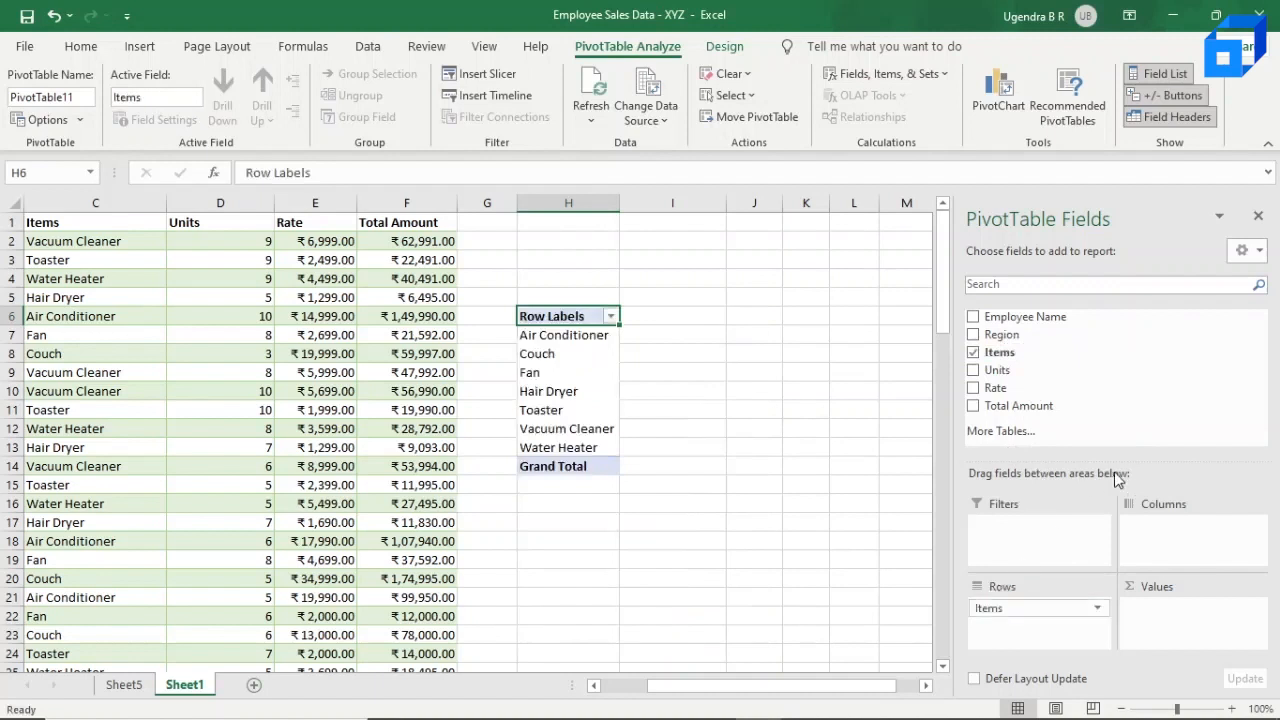
{"action": "left_click_drag", "start_coordinate": [1025, 410], "coordinate": [1190, 630]}
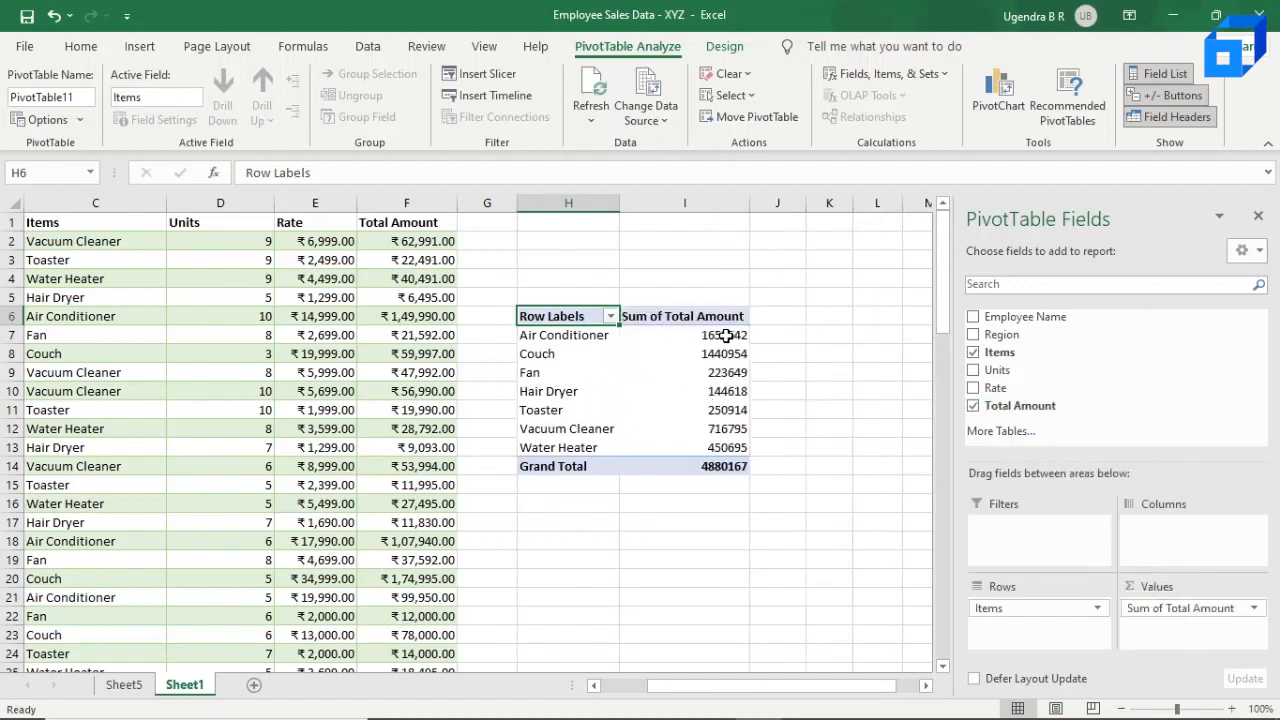
{"action": "mouse_move", "coordinate": [671, 337]}
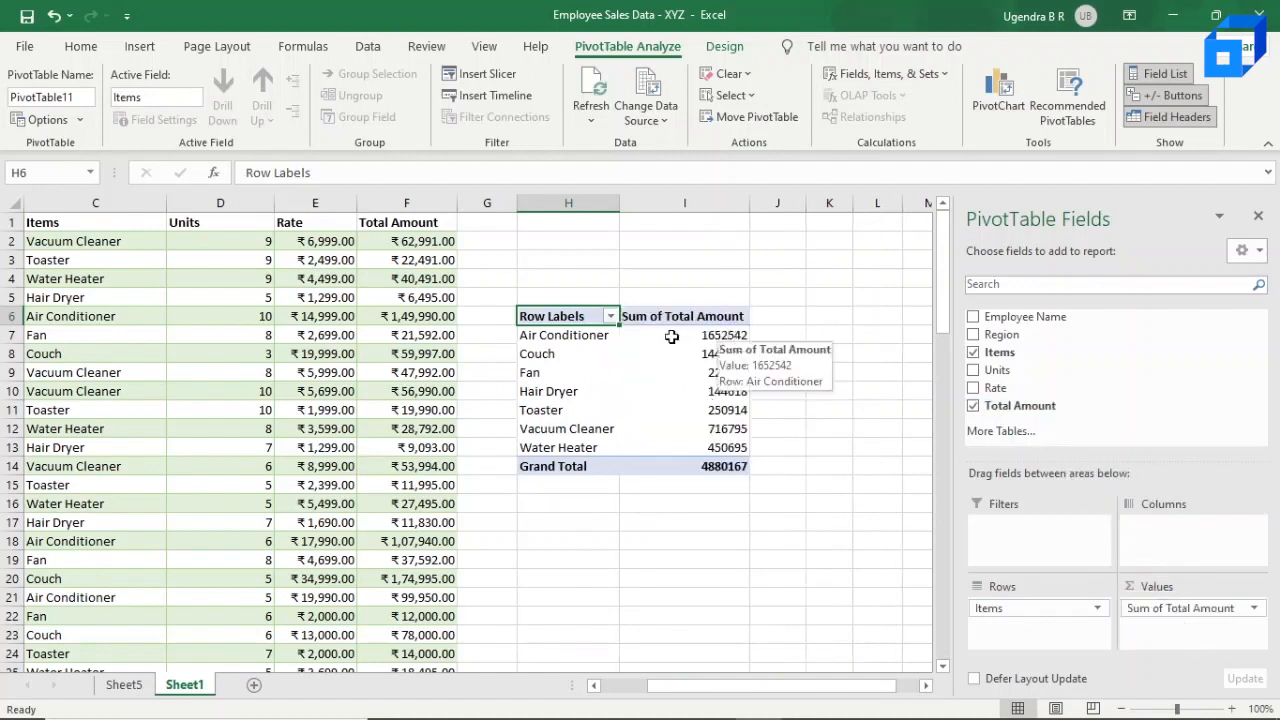
{"action": "left_click", "coordinate": [600, 335]}
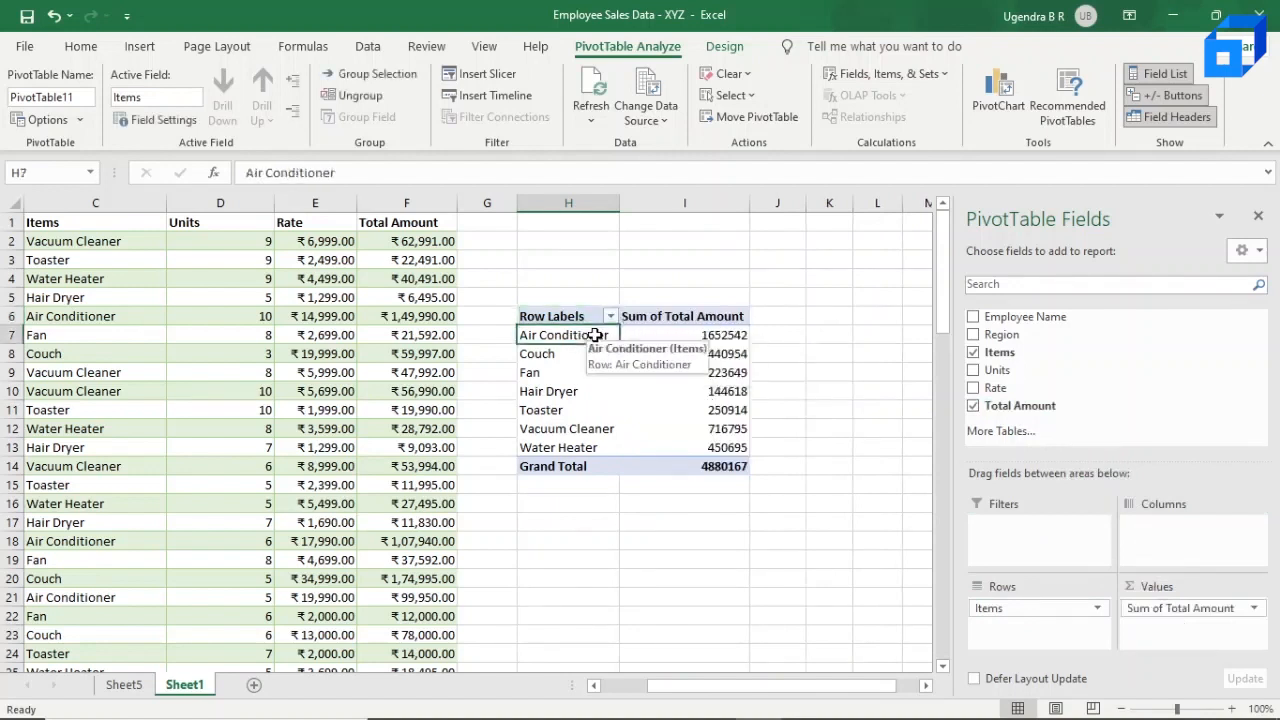
{"action": "mouse_move", "coordinate": [689, 337]}
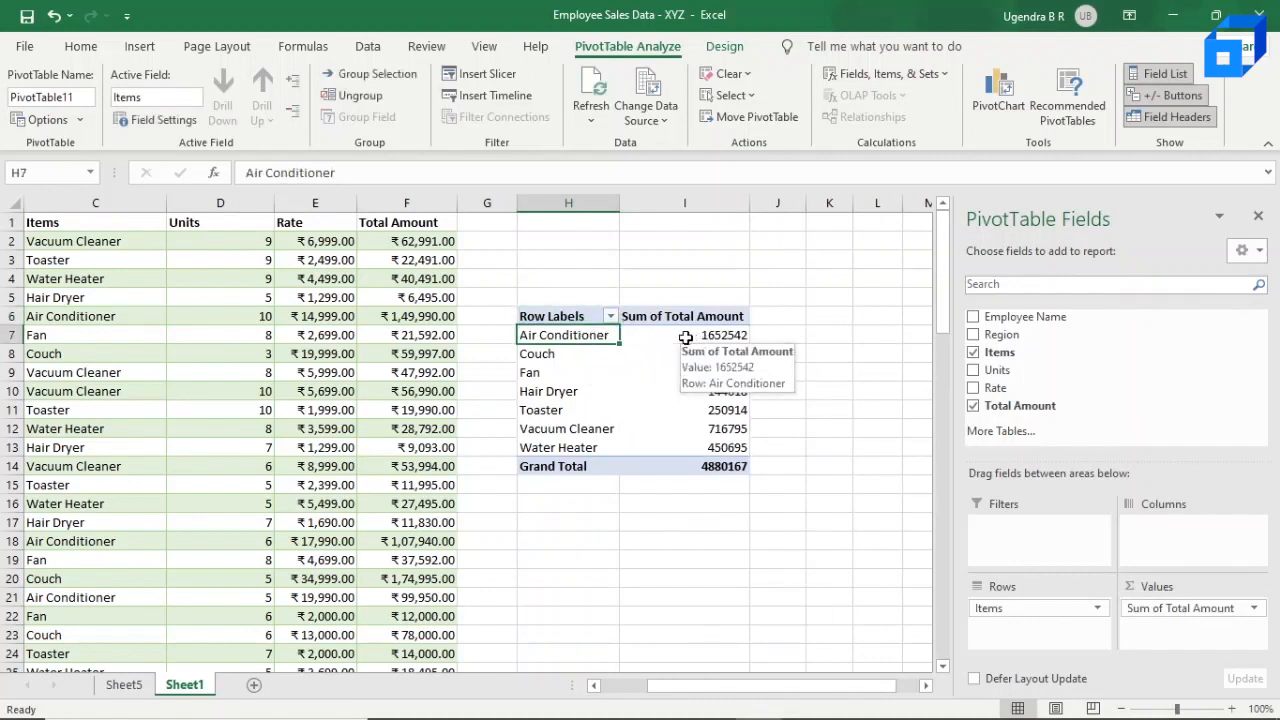
{"action": "left_click", "coordinate": [684, 338]}
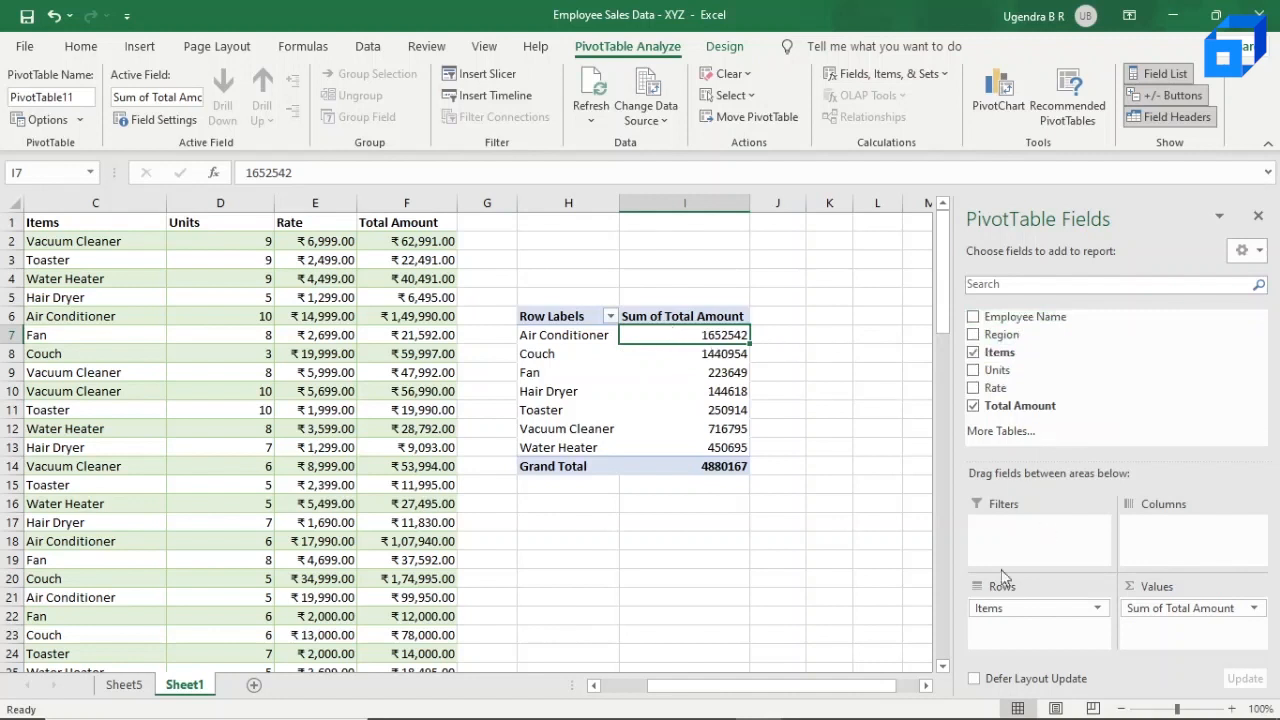
Step: Remove Items and Total Amount from the pivot table and rebuild it with Employee Name as rows and Total Amount as values
{"action": "left_click_drag", "start_coordinate": [997, 606], "coordinate": [1033, 388]}
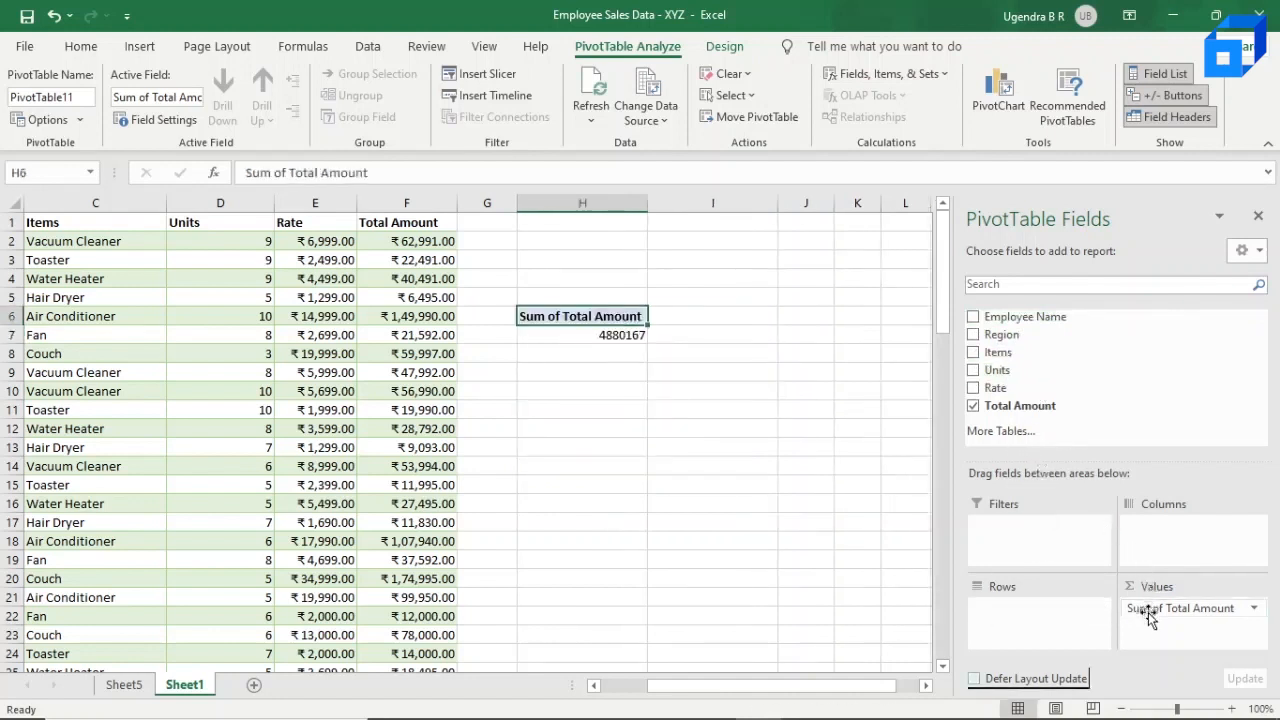
{"action": "left_click_drag", "start_coordinate": [1150, 626], "coordinate": [1040, 430]}
{"action": "left_click_drag", "start_coordinate": [1010, 317], "coordinate": [1022, 612]}
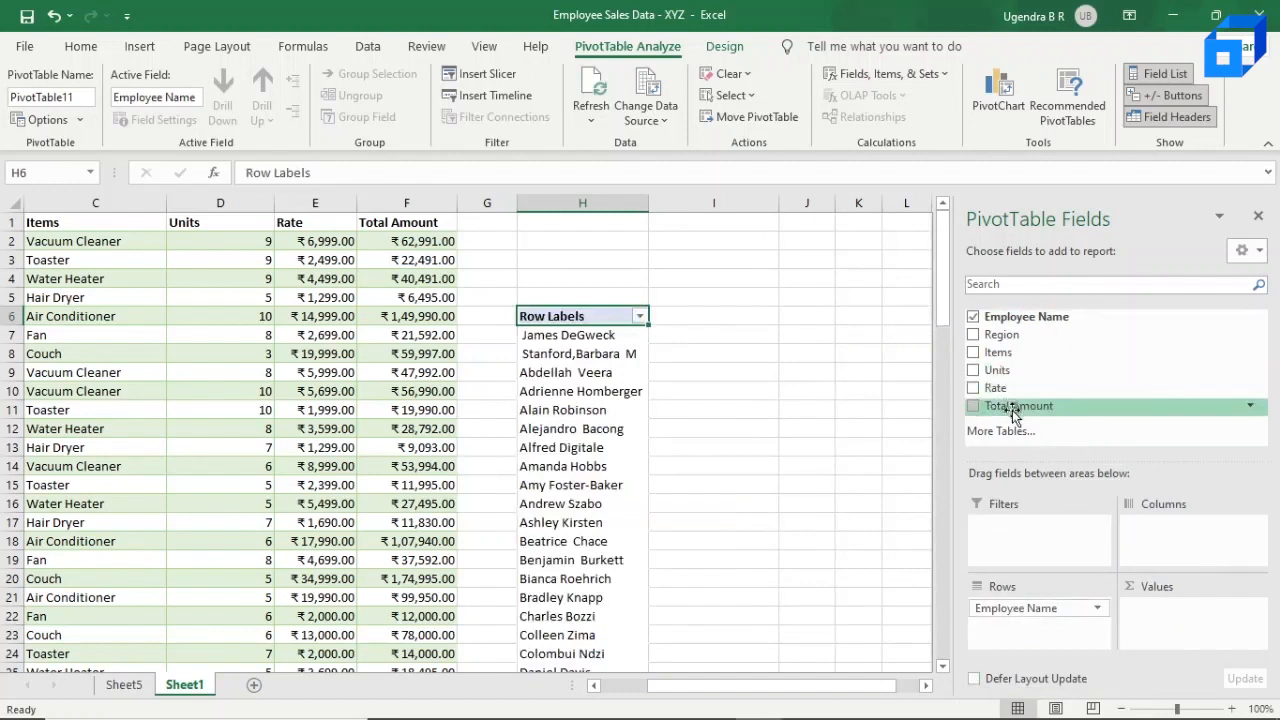
{"action": "left_click_drag", "start_coordinate": [1013, 415], "coordinate": [1162, 607]}
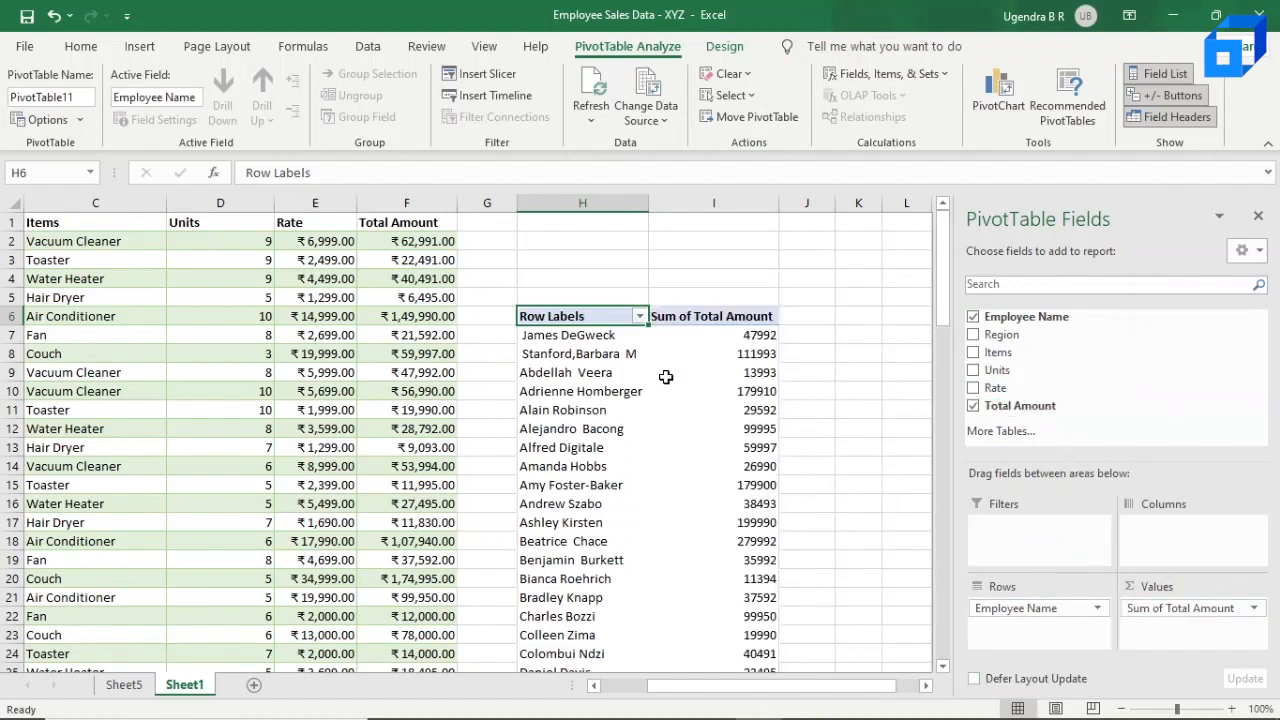
{"action": "mouse_move", "coordinate": [740, 353]}
{"action": "scroll", "coordinate": [695, 521], "scroll_direction": "down", "scroll_amount": 1}
{"action": "scroll", "coordinate": [695, 521], "scroll_direction": "up", "scroll_amount": 1}
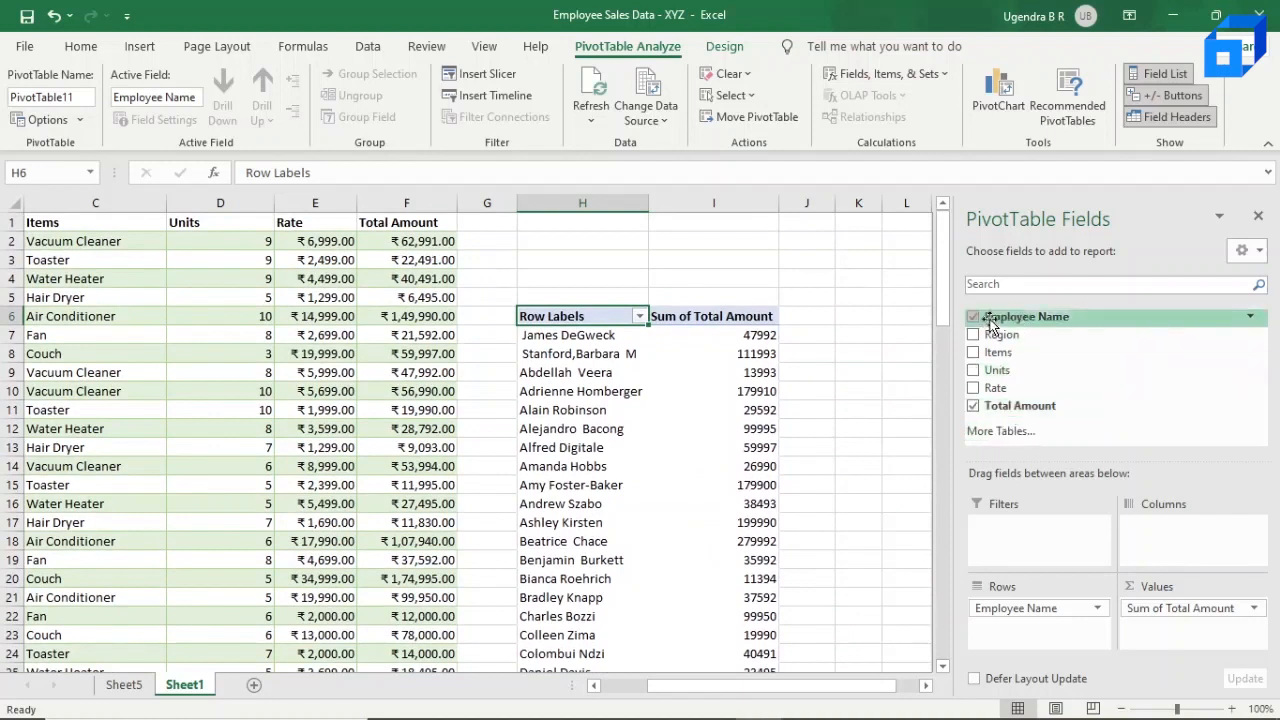
Step: Replace Employee Name with Region in the pivot table's rows
{"action": "left_click_drag", "start_coordinate": [1031, 608], "coordinate": [1031, 366]}
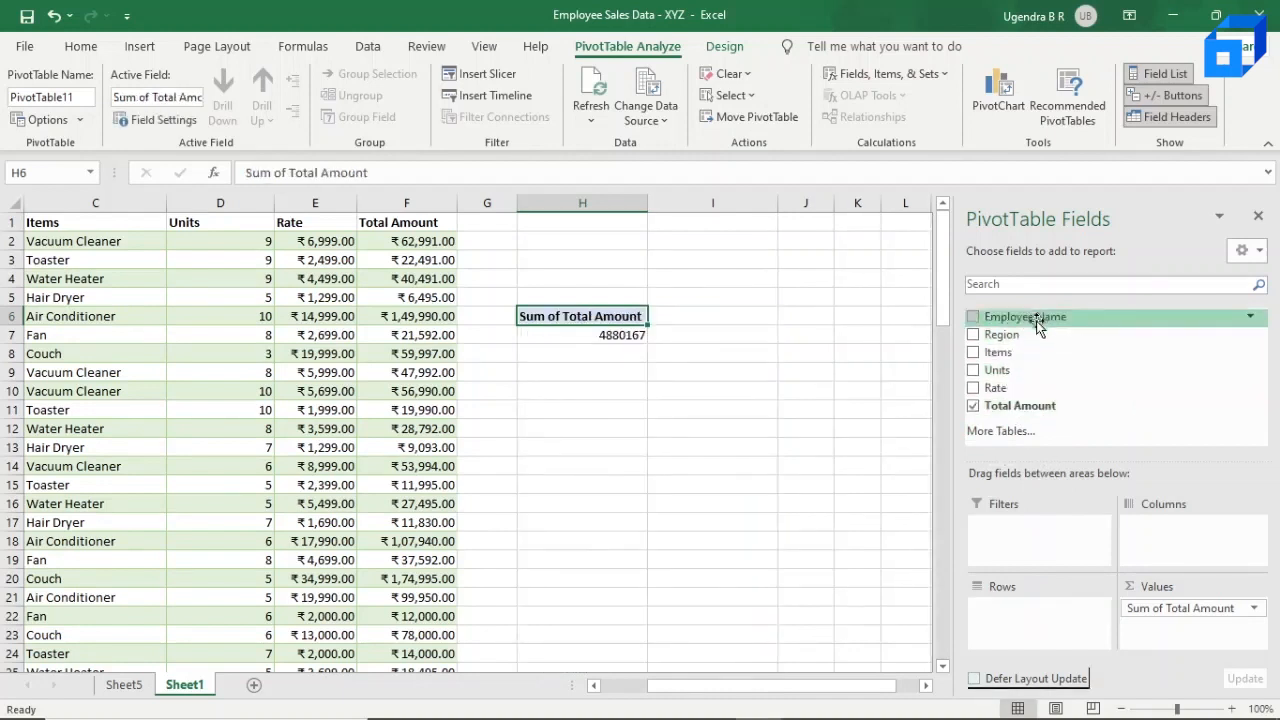
{"action": "left_click_drag", "start_coordinate": [1022, 340], "coordinate": [1022, 608]}
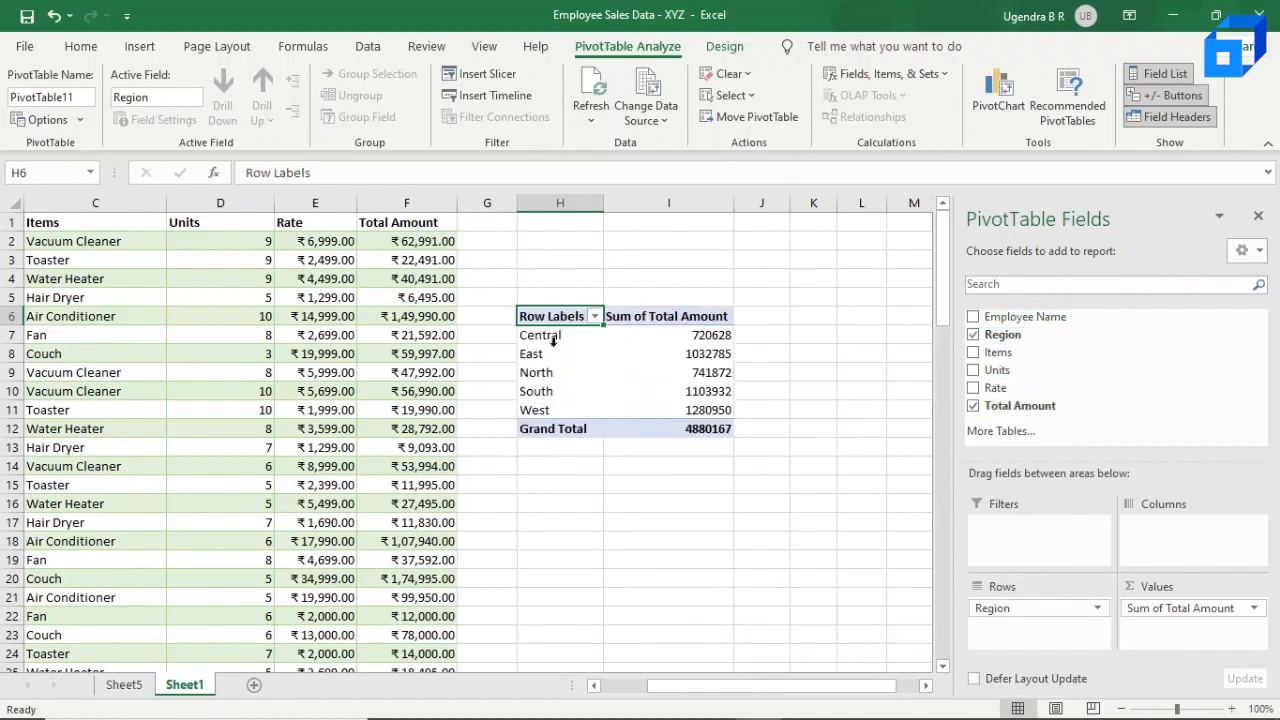
{"action": "mouse_move", "coordinate": [666, 349]}
Step: Format the pivot table's Sum of Total Amount values, including the grand total, as ₹ English (India) accounting
{"action": "left_click", "coordinate": [693, 340]}
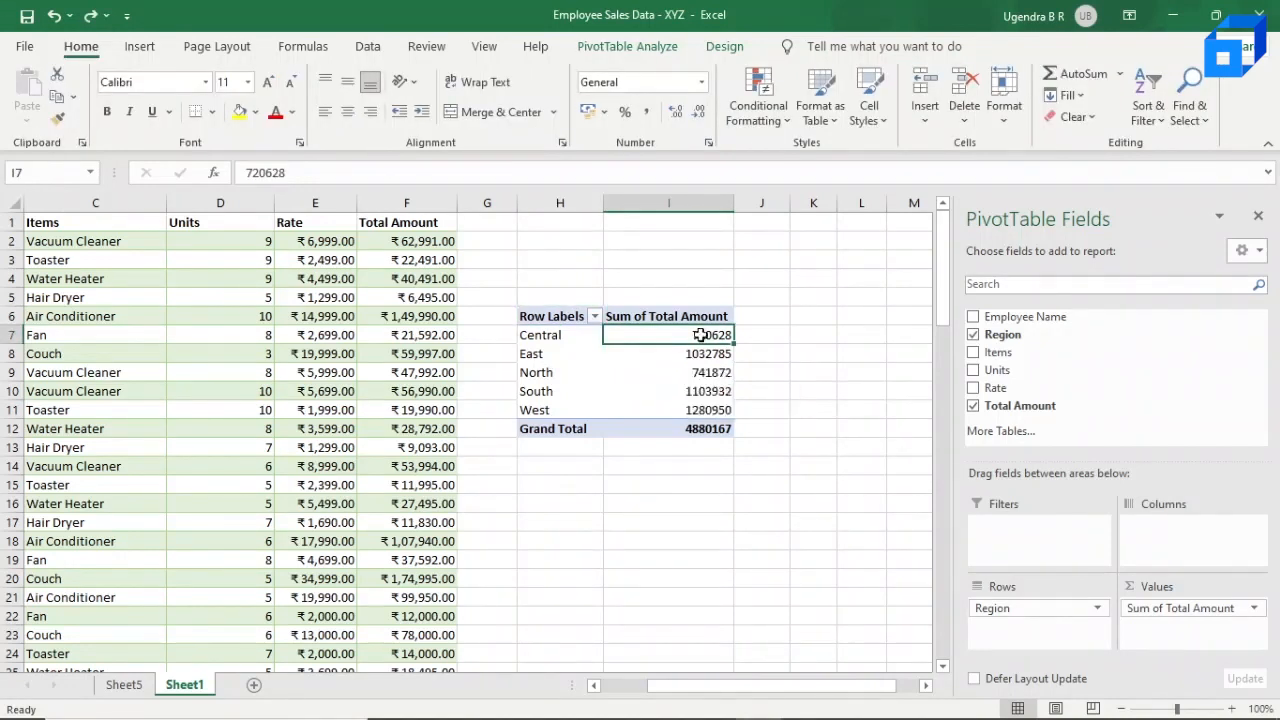
{"action": "key", "text": "shift+Down"}
{"action": "key", "text": "shift+Down"}
{"action": "key", "text": "shift+Down"}
{"action": "key", "text": "shift+Down"}
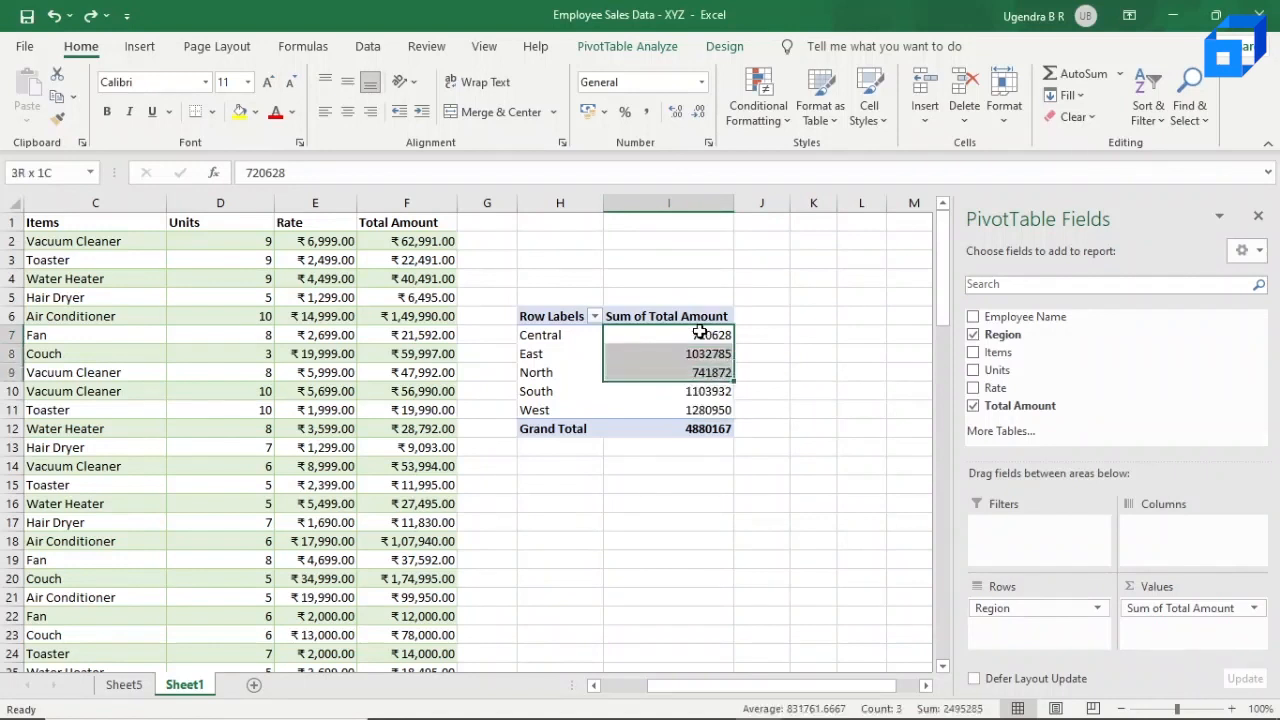
{"action": "key", "text": "shift+Down"}
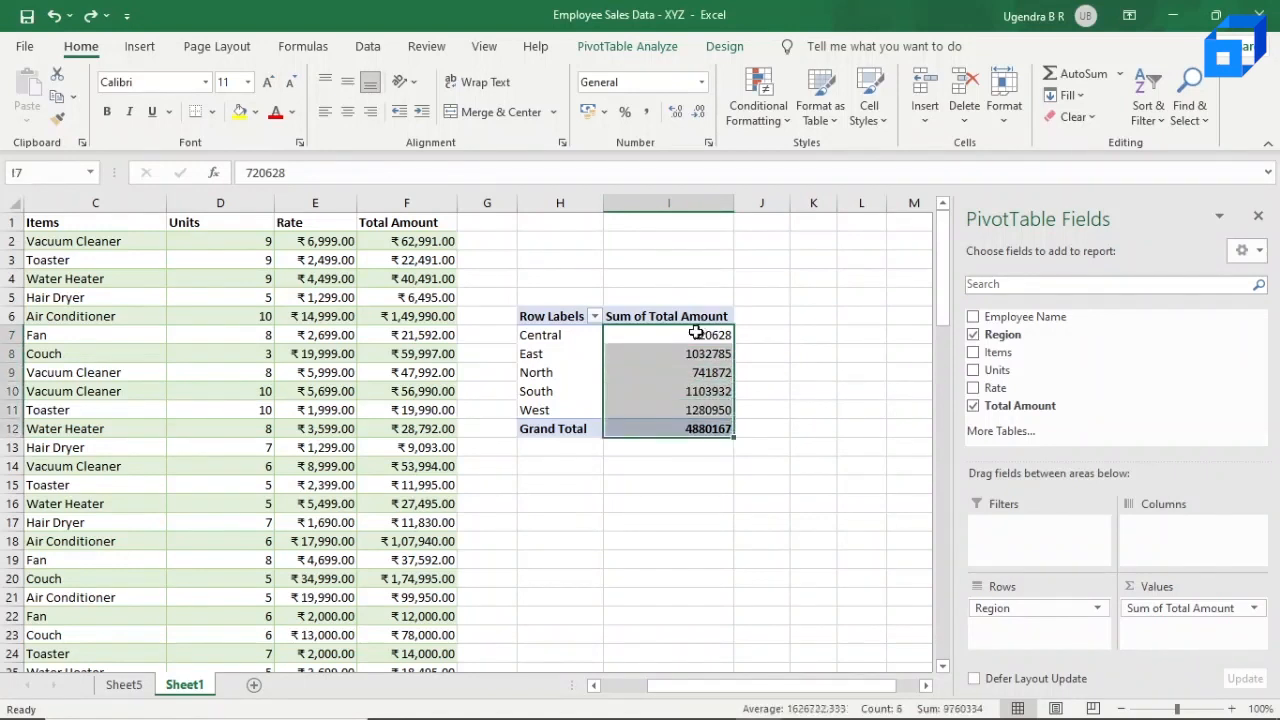
{"action": "right_click", "coordinate": [697, 335]}
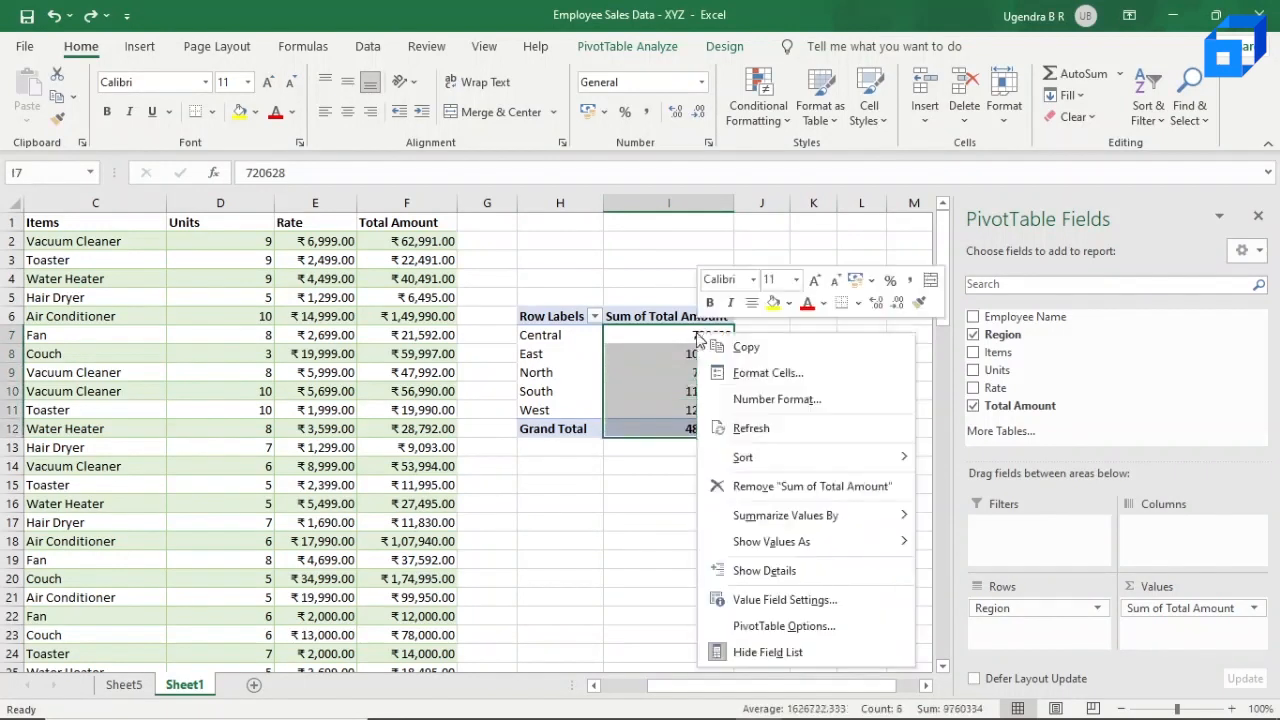
{"action": "left_click", "coordinate": [870, 290]}
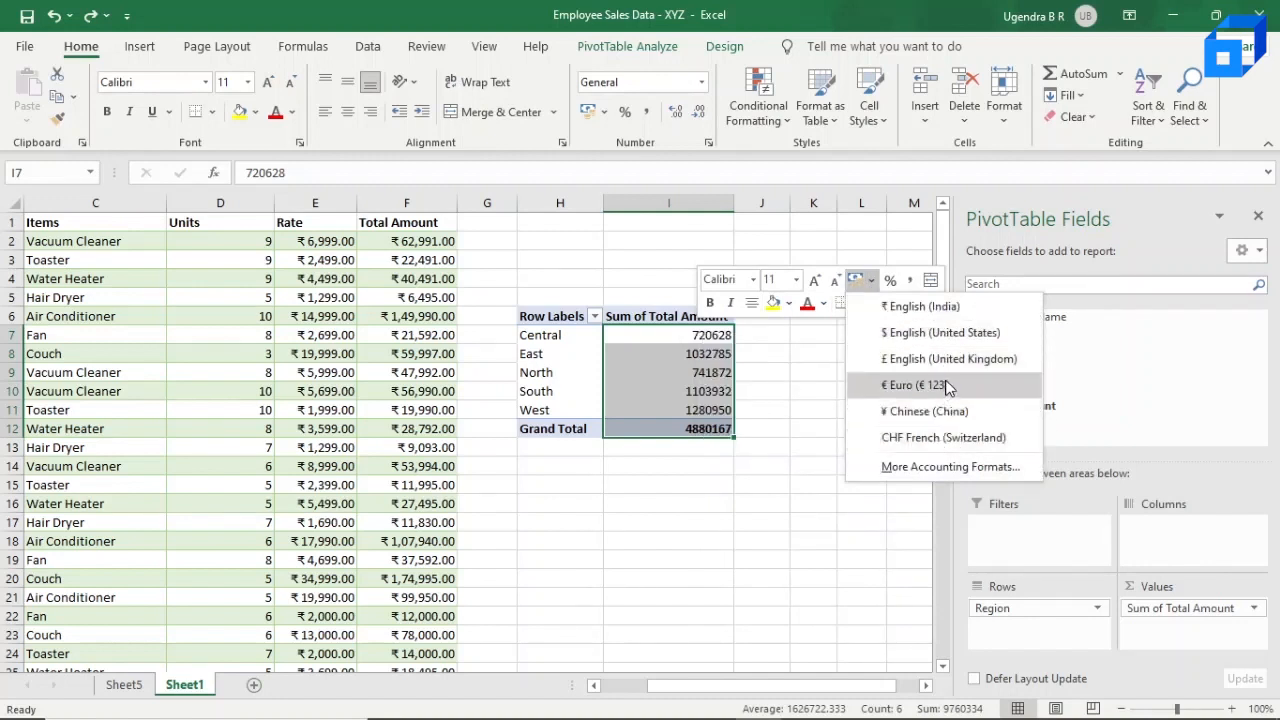
{"action": "left_click", "coordinate": [955, 310]}
Step: Check the East, South and Grand Total amounts in the pivot table against the source data
{"action": "left_click", "coordinate": [663, 352]}
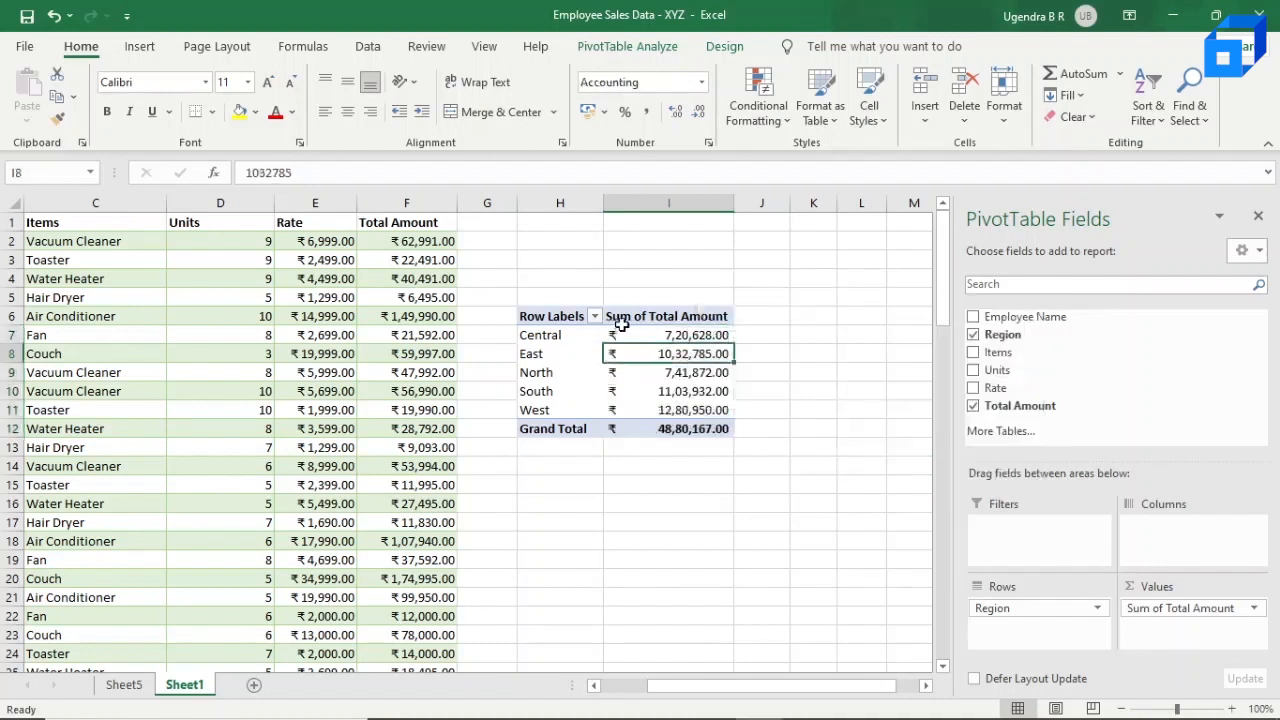
{"action": "mouse_move", "coordinate": [668, 348]}
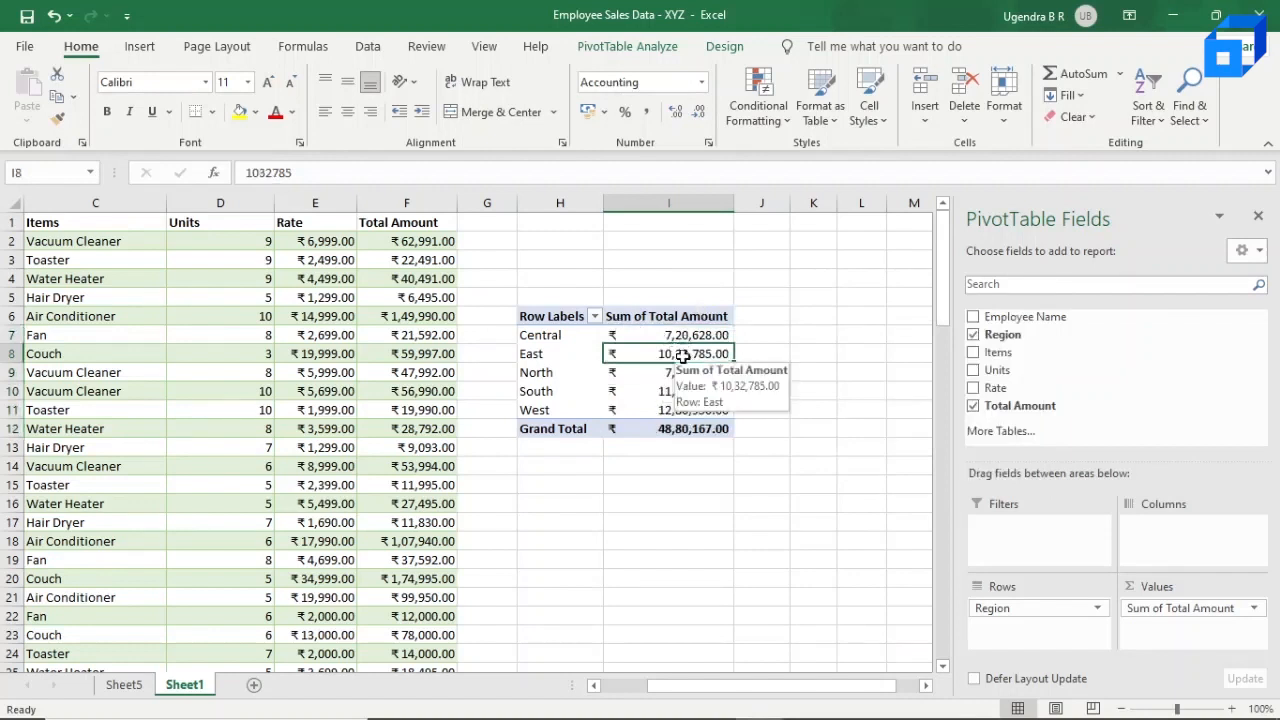
{"action": "left_click", "coordinate": [585, 428]}
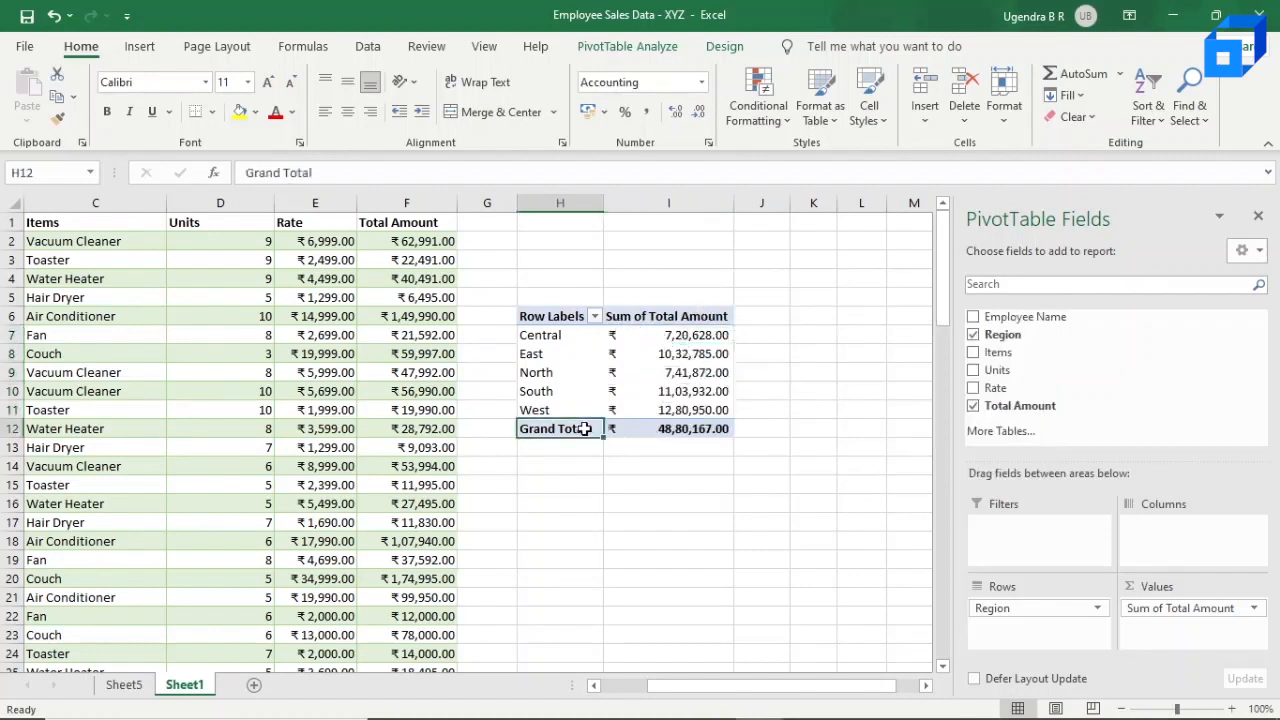
{"action": "left_click", "coordinate": [674, 432]}
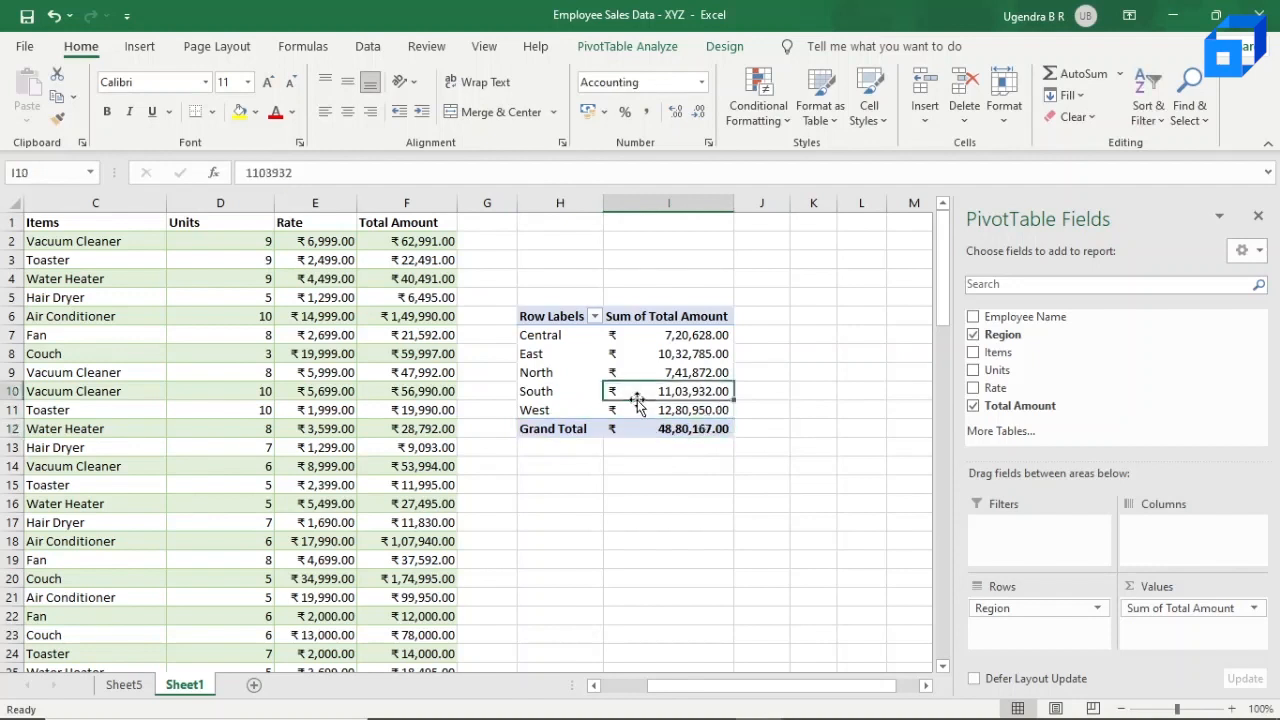
{"action": "left_click", "coordinate": [555, 392]}
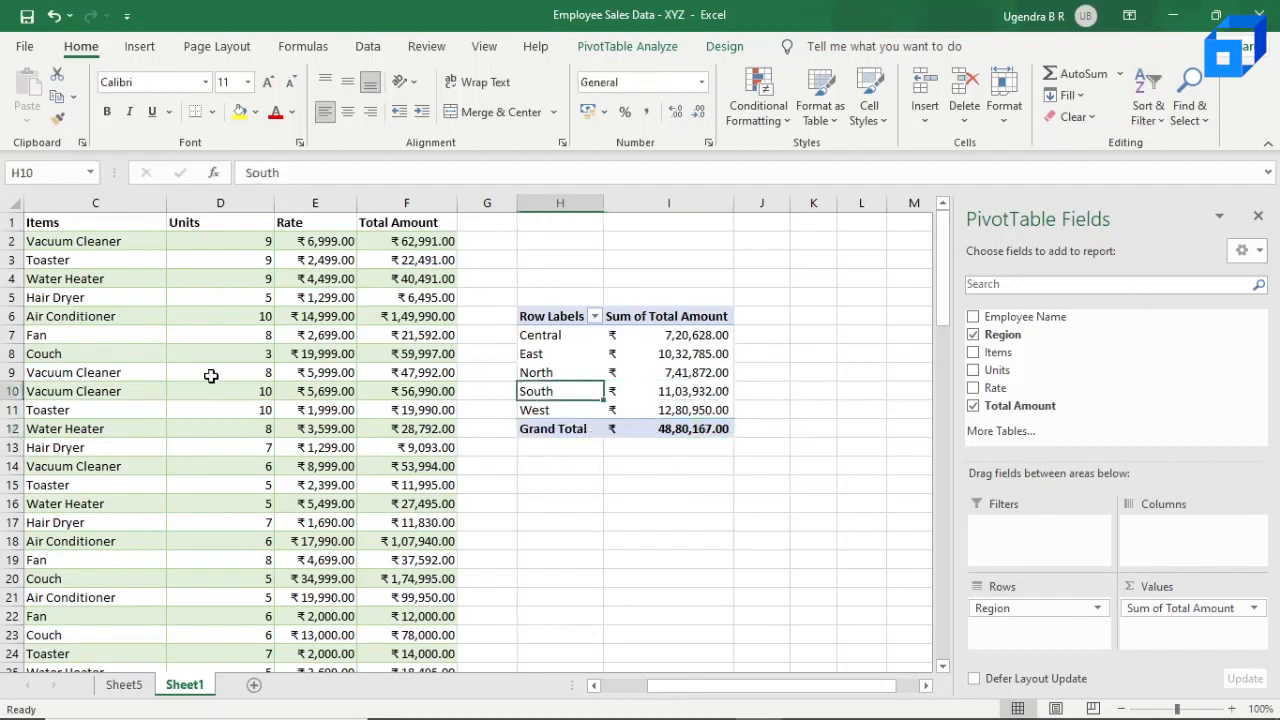
{"action": "scroll", "coordinate": [211, 374], "scroll_direction": "left", "scroll_amount": 2}
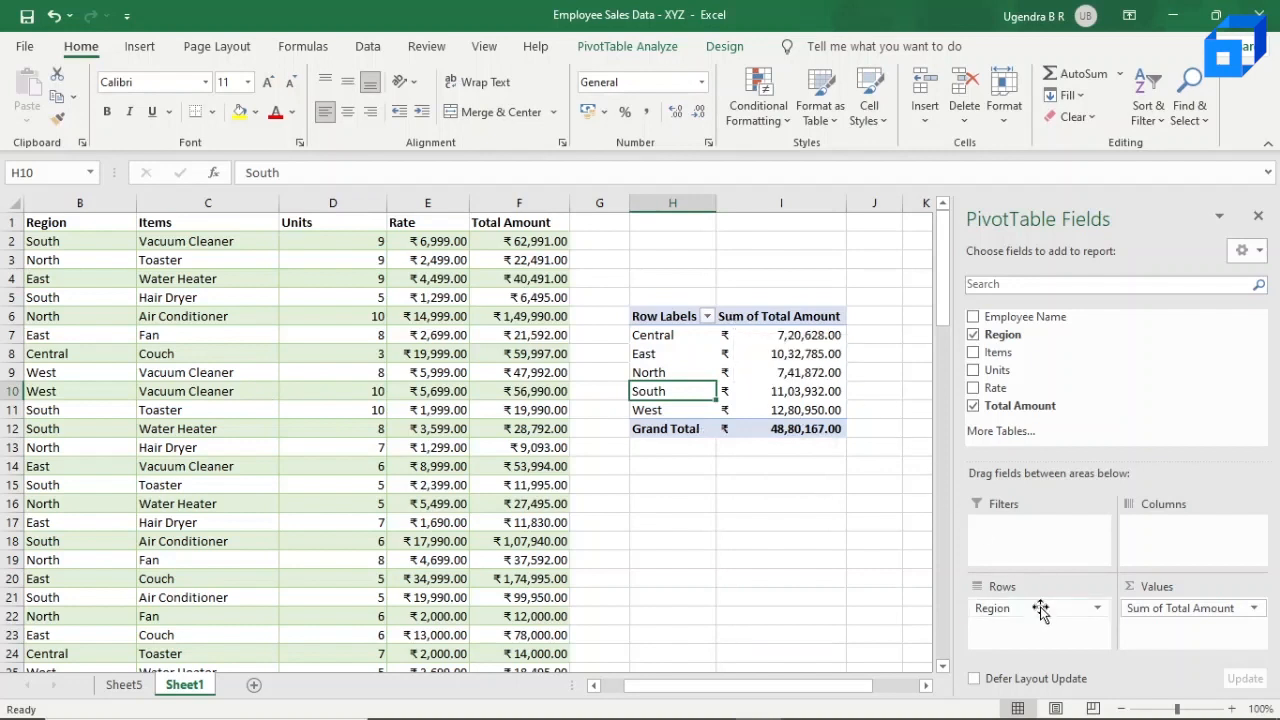
Step: Remove Region and Total Amount from the pivot table and rebuild it with Items as rows and Units as values
{"action": "left_click_drag", "start_coordinate": [1040, 608], "coordinate": [1030, 412]}
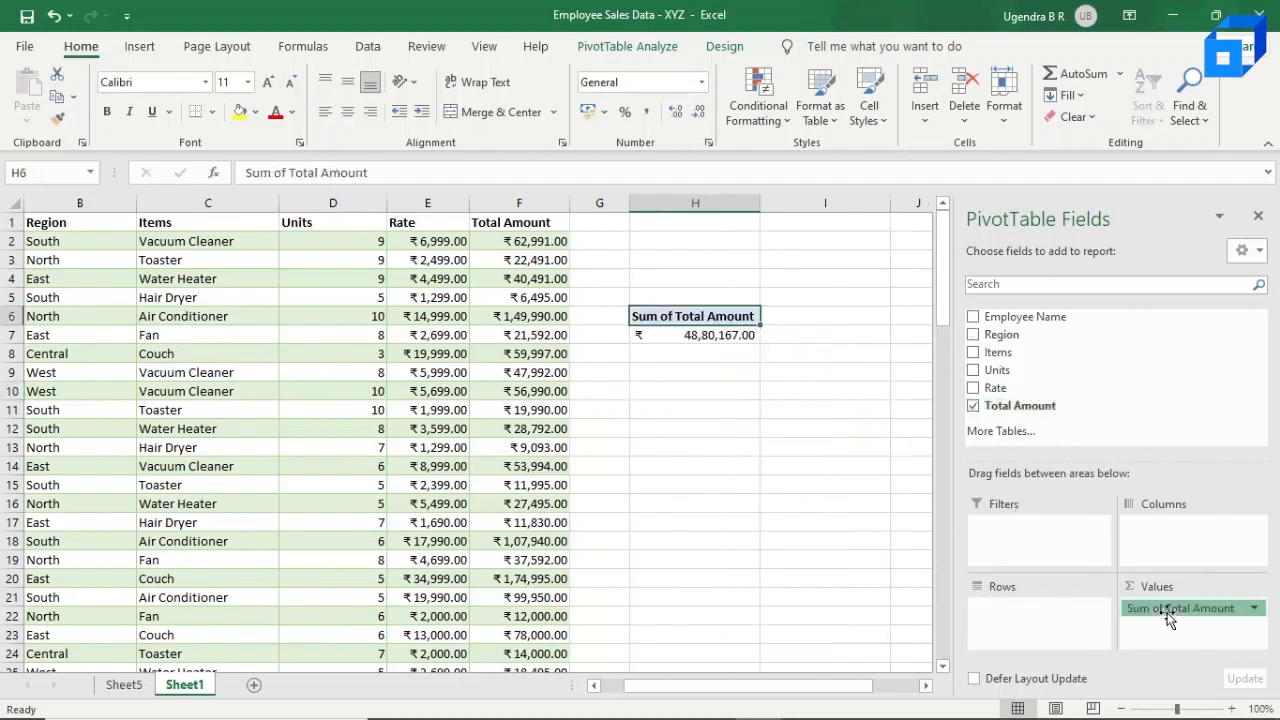
{"action": "left_click_drag", "start_coordinate": [1168, 618], "coordinate": [1120, 383]}
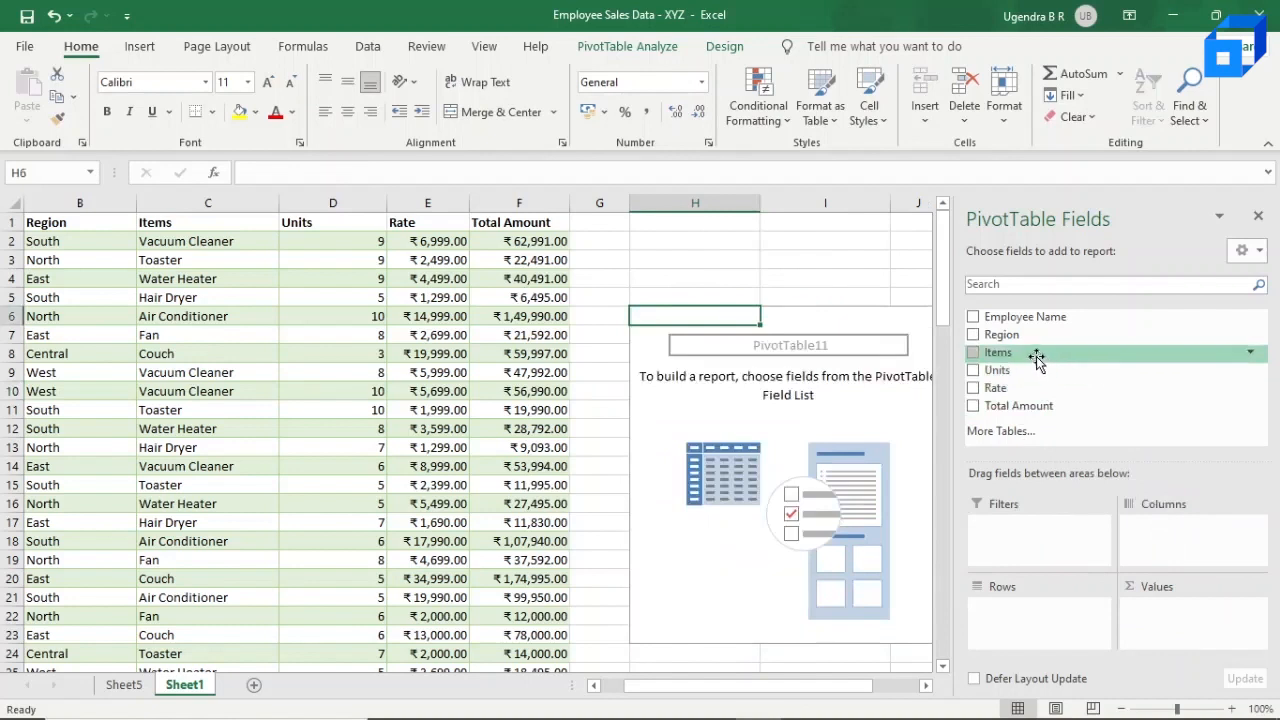
{"action": "left_click_drag", "start_coordinate": [1032, 362], "coordinate": [1021, 612]}
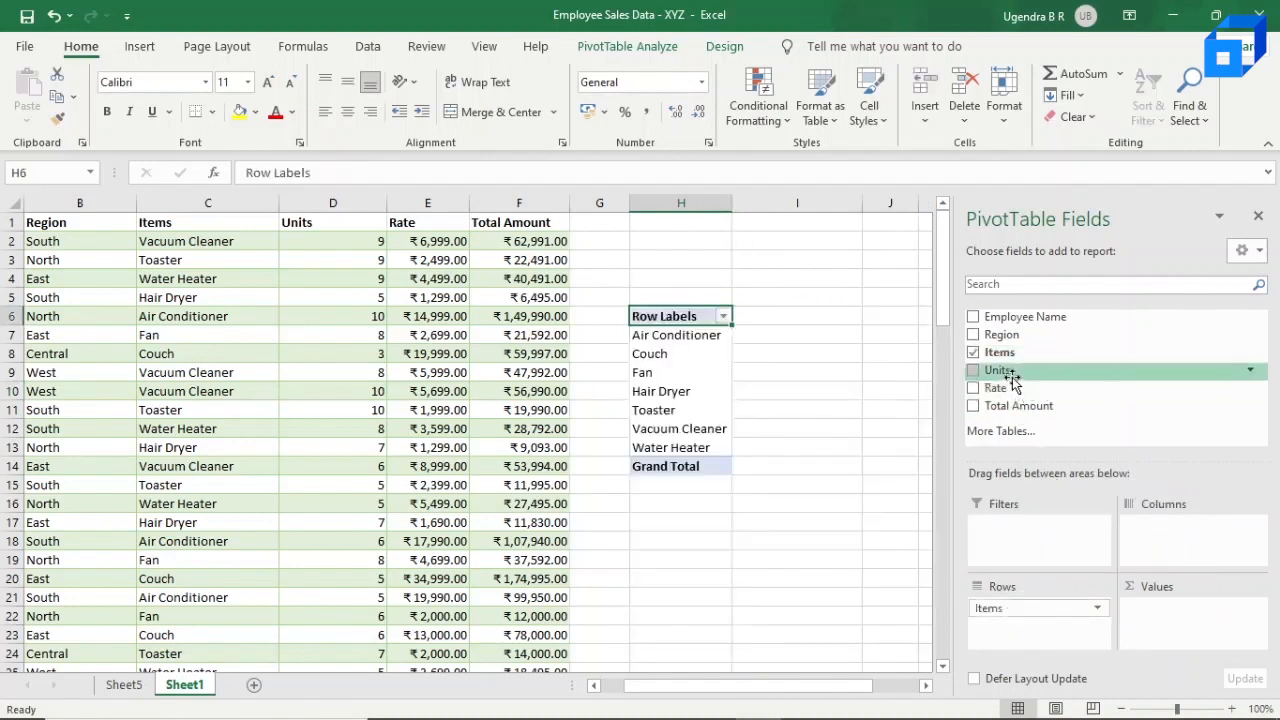
{"action": "left_click_drag", "start_coordinate": [1008, 378], "coordinate": [1150, 602]}
Step: Change the format of all Sum of Units values, including the grand total, to Number with 2 decimal places
{"action": "left_click", "coordinate": [772, 338]}
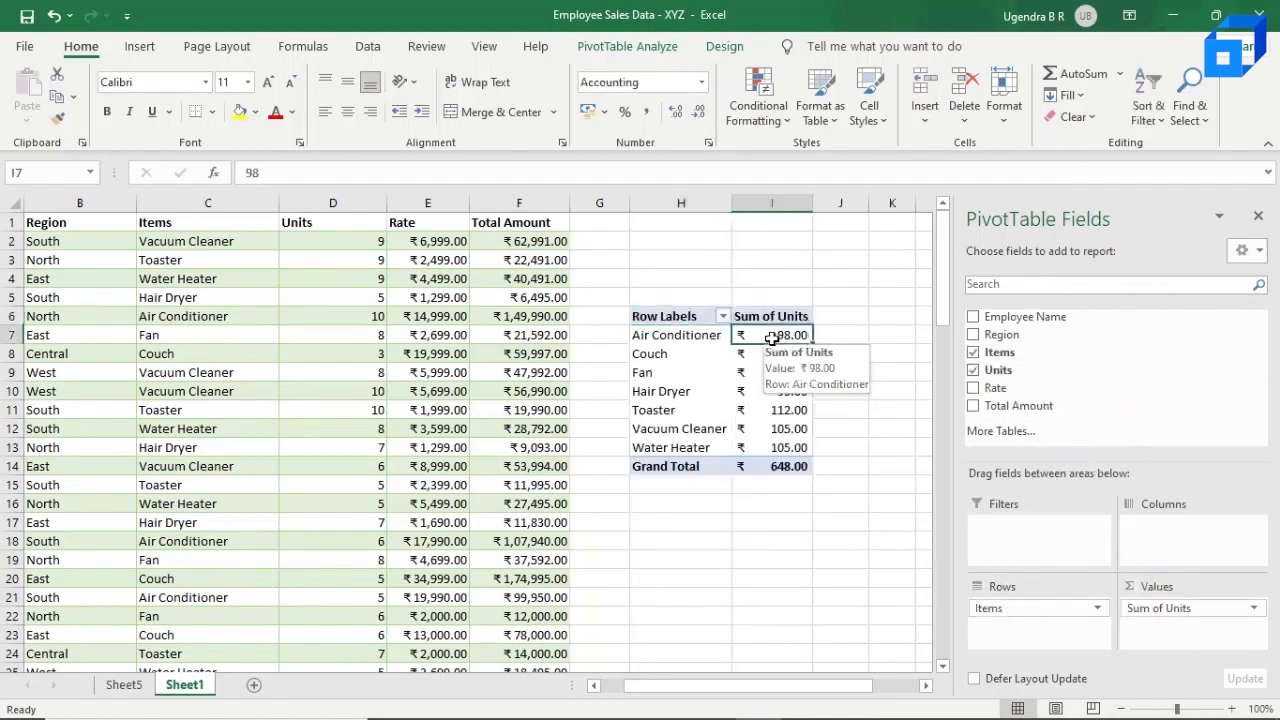
{"action": "key", "text": "shift+Down"}
{"action": "key", "text": "shift+Down"}
{"action": "key", "text": "shift+Down"}
{"action": "key", "text": "shift+Down"}
{"action": "key", "text": "shift+Down"}
{"action": "key", "text": "shift+Down"}
{"action": "key", "text": "shift+Down"}
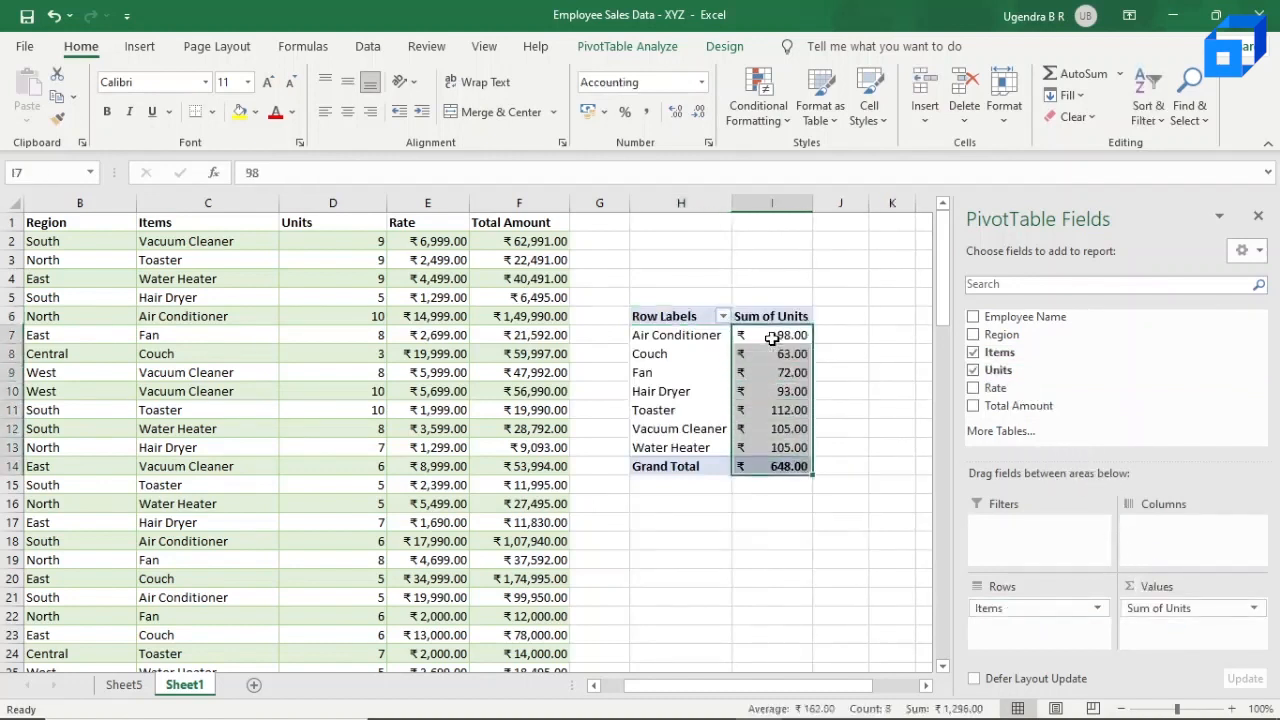
{"action": "right_click", "coordinate": [768, 331]}
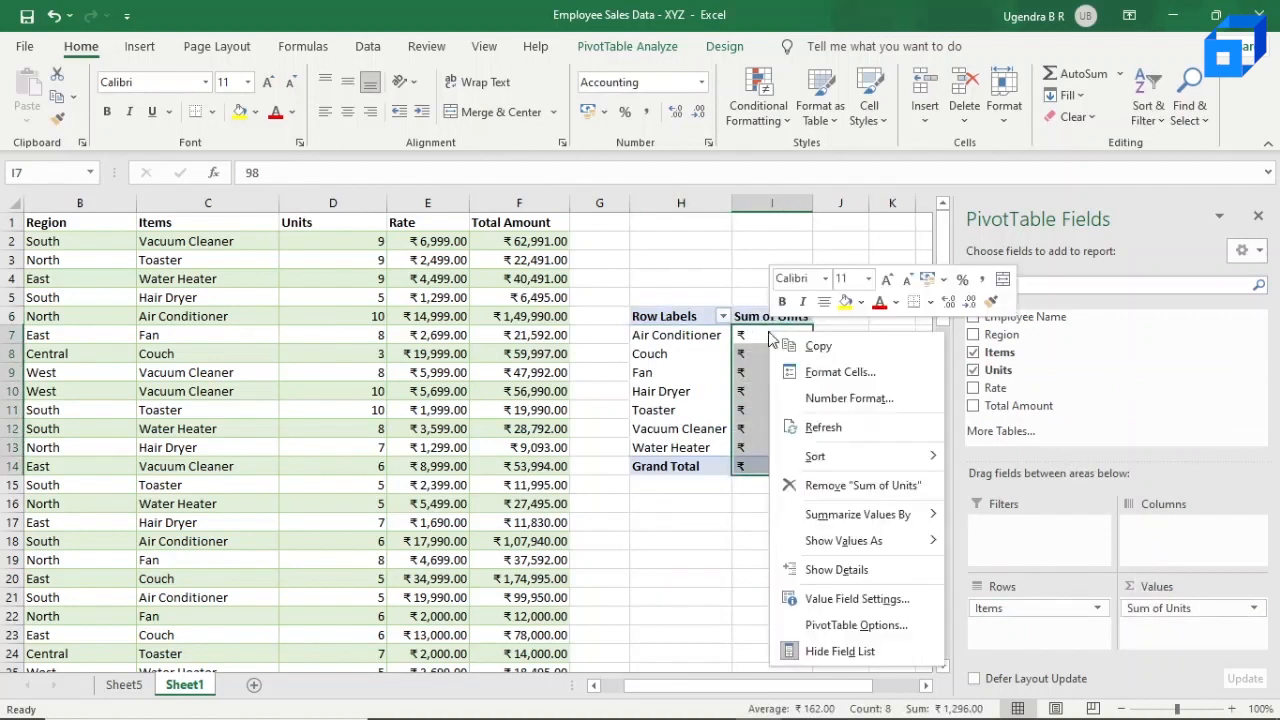
{"action": "left_click", "coordinate": [943, 280]}
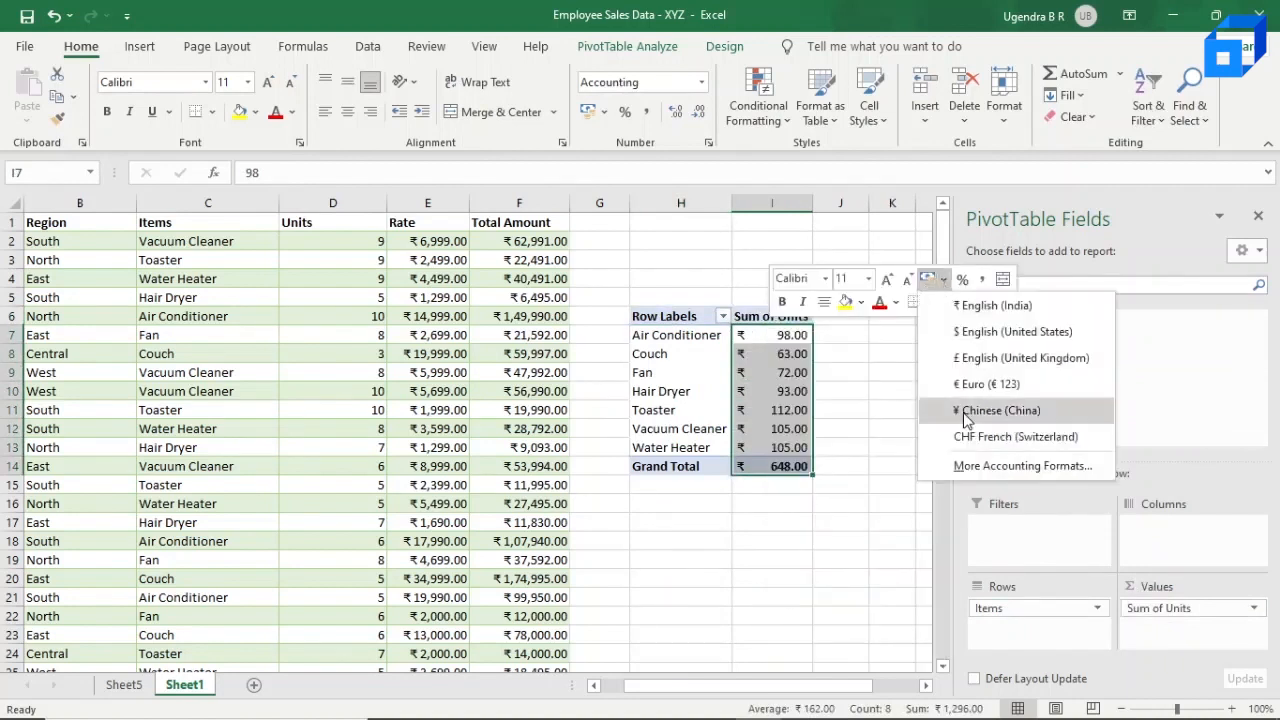
{"action": "left_click", "coordinate": [966, 471]}
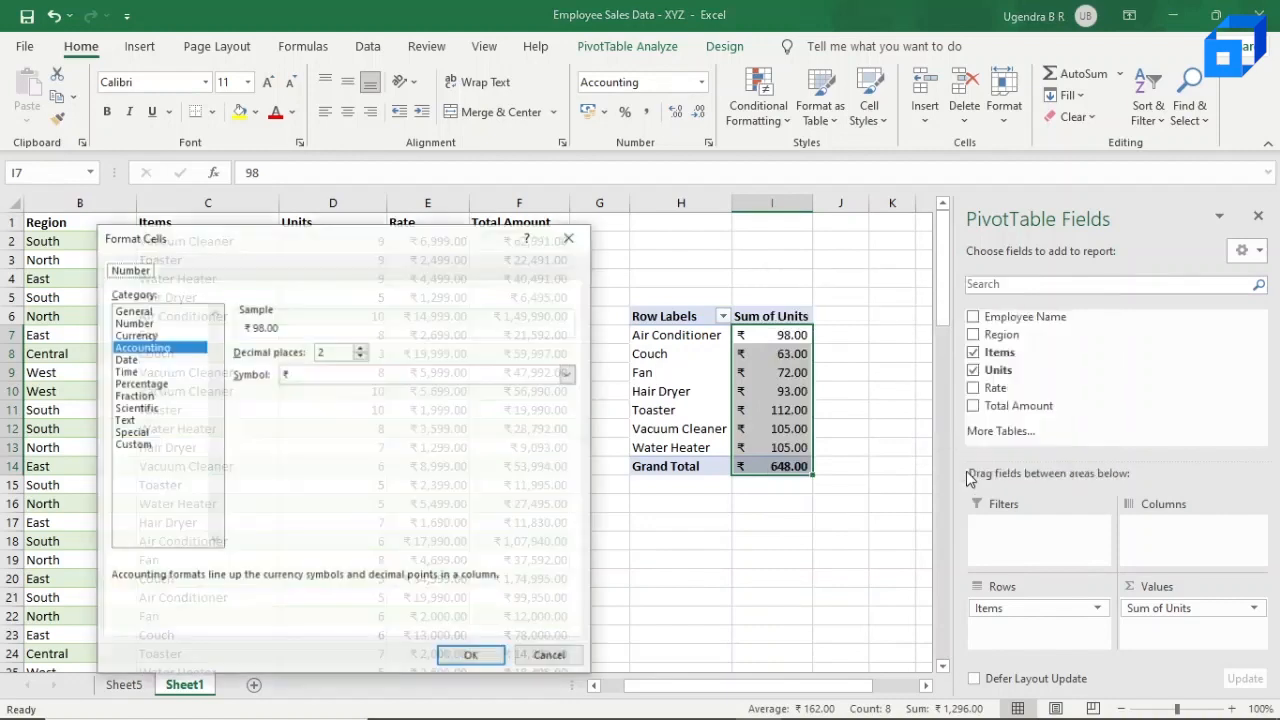
{"action": "left_click", "coordinate": [172, 325]}
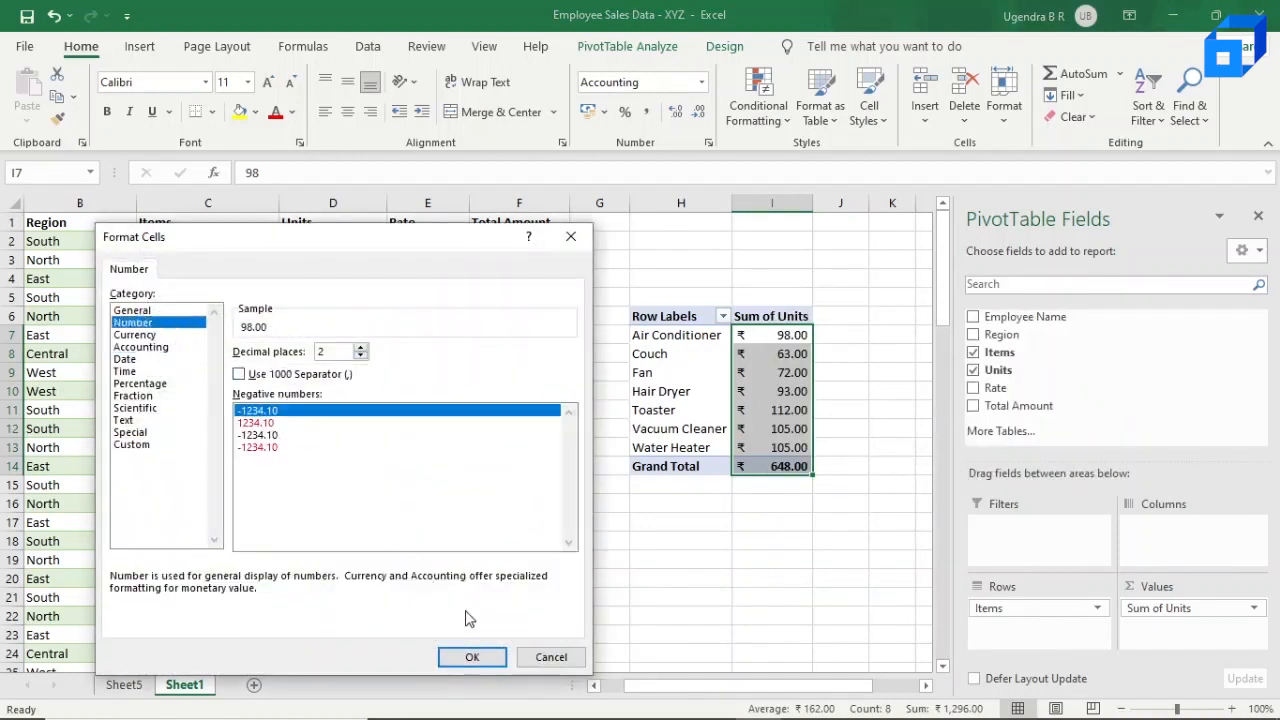
{"action": "left_click", "coordinate": [476, 655]}
{"action": "left_click", "coordinate": [851, 420]}
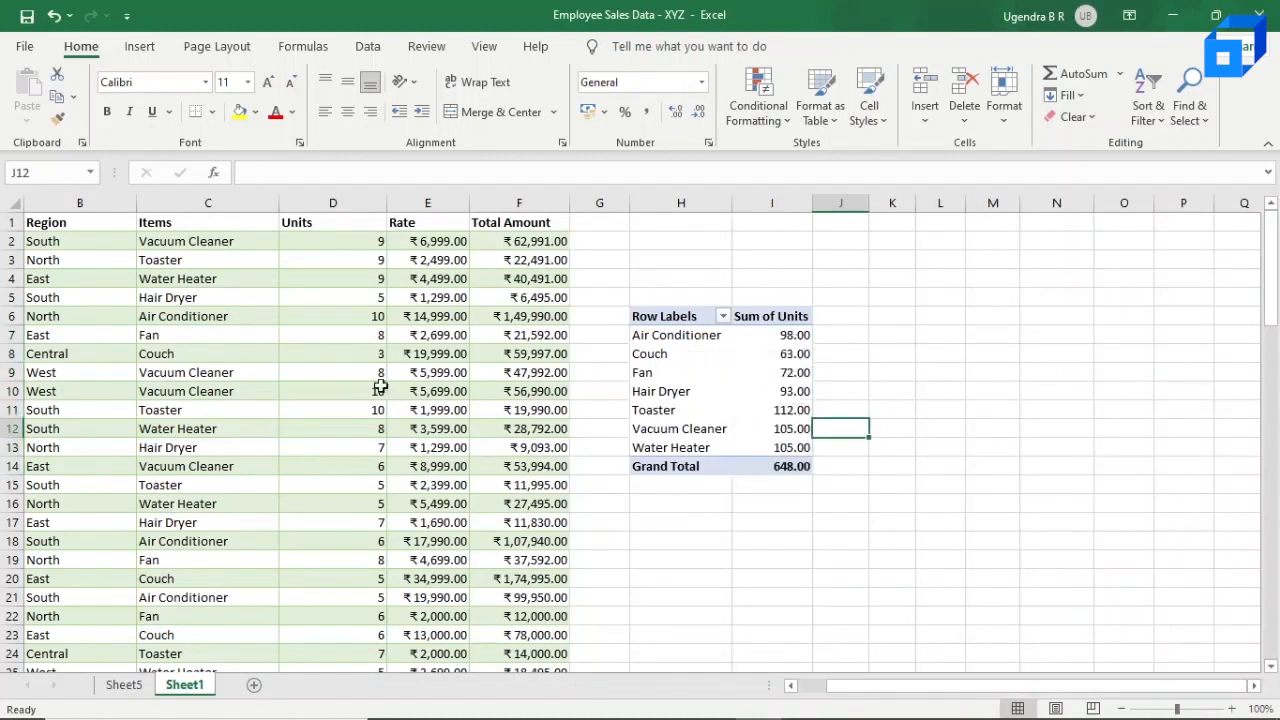
Step: Change the Air Conditioner units in cell D6 of the source data to 8
{"action": "left_click", "coordinate": [152, 315]}
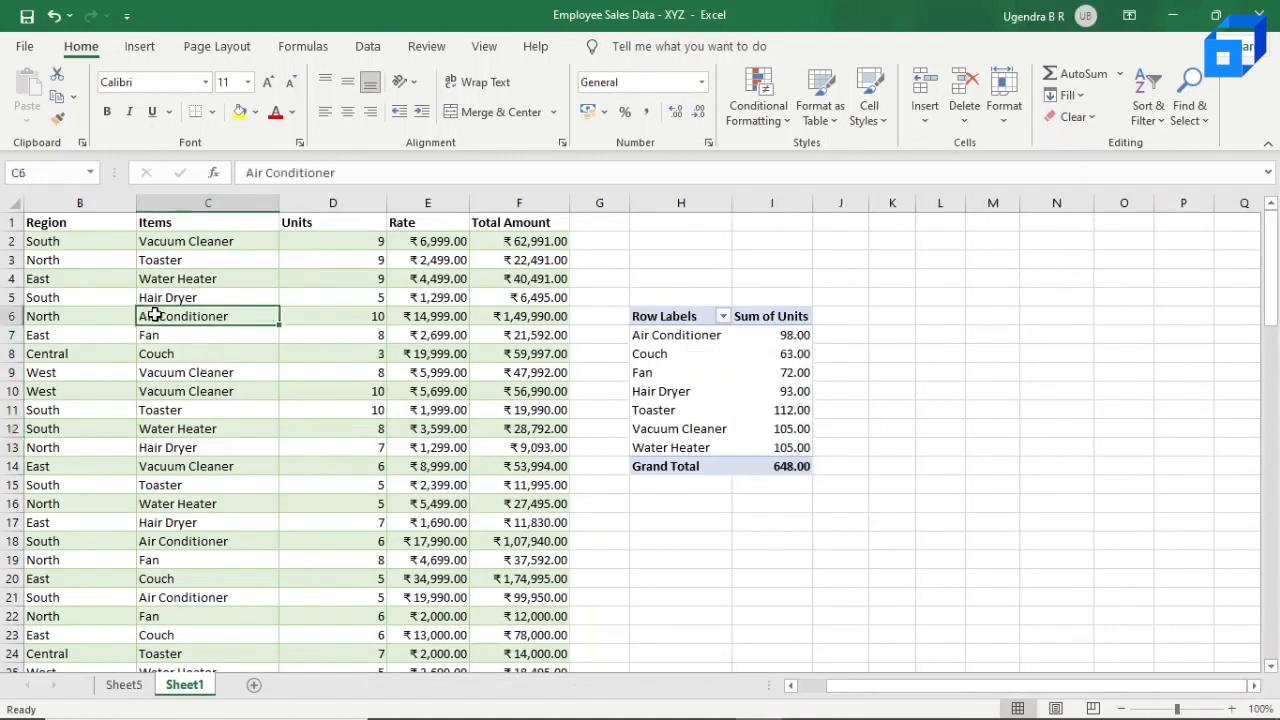
{"action": "left_click", "coordinate": [359, 319]}
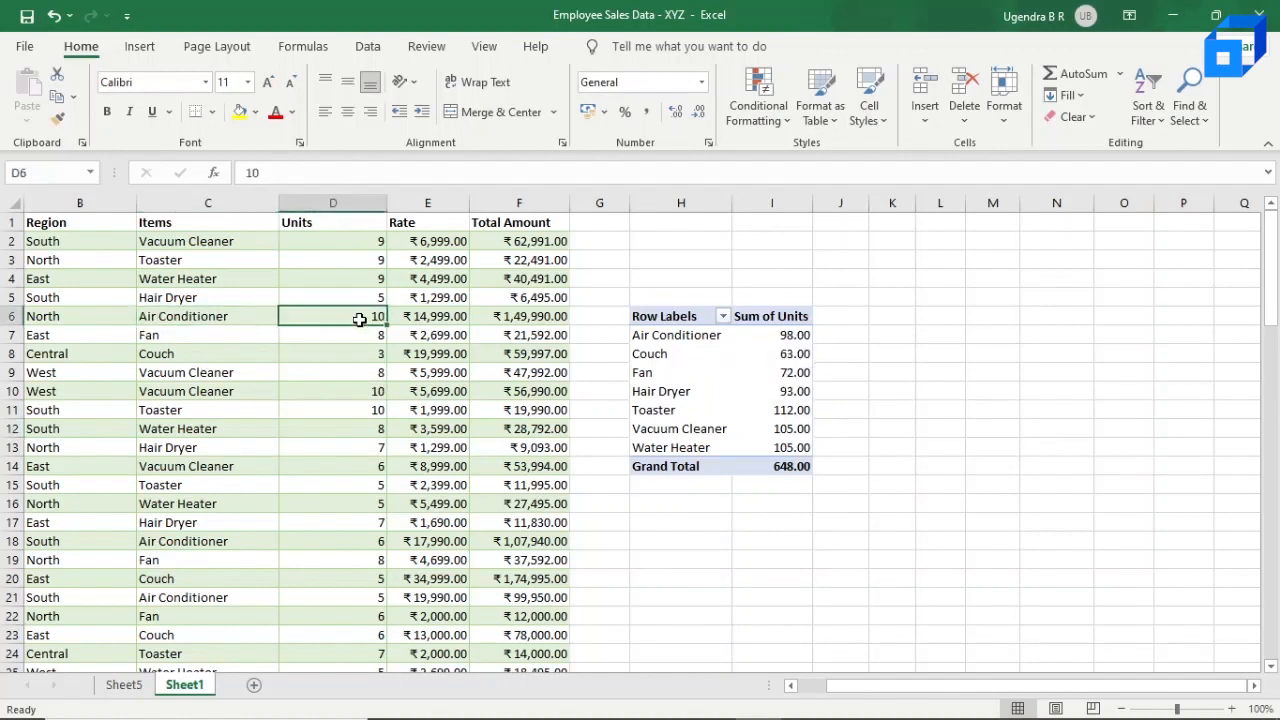
{"action": "double_click", "coordinate": [360, 319]}
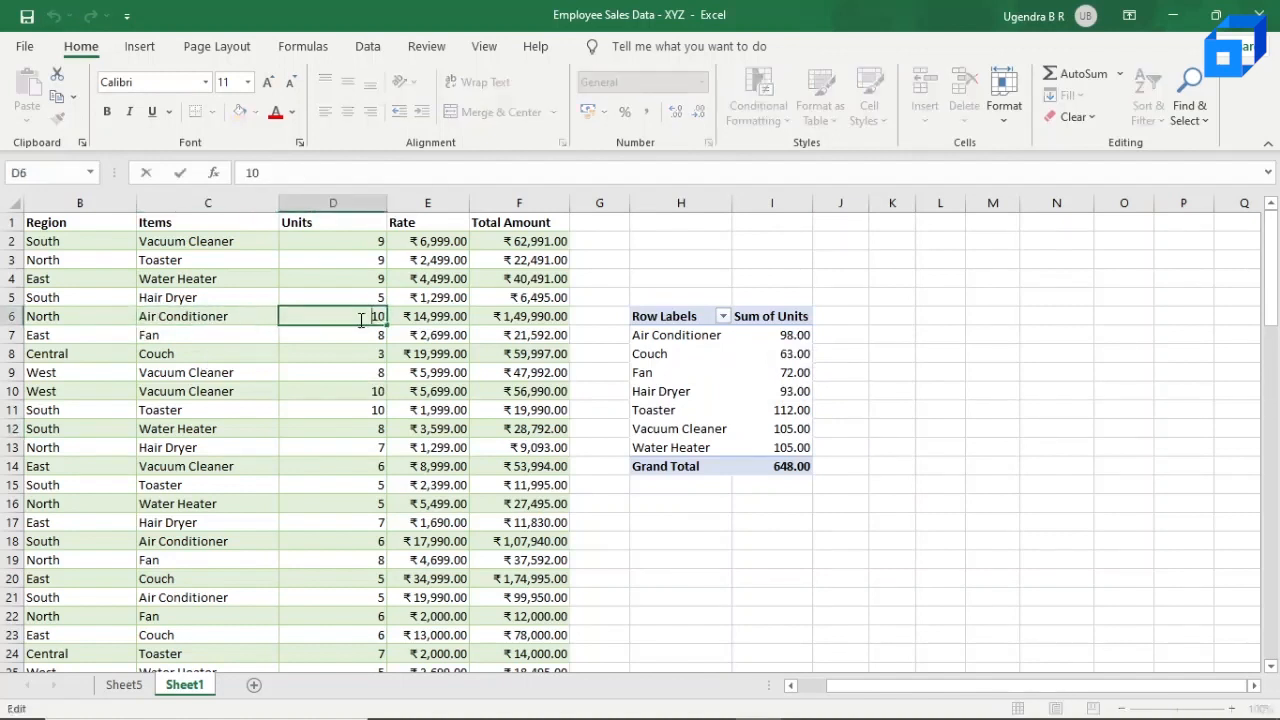
{"action": "key", "text": "Delete"}
{"action": "key", "text": "Delete"}
{"action": "key", "text": "Return"}
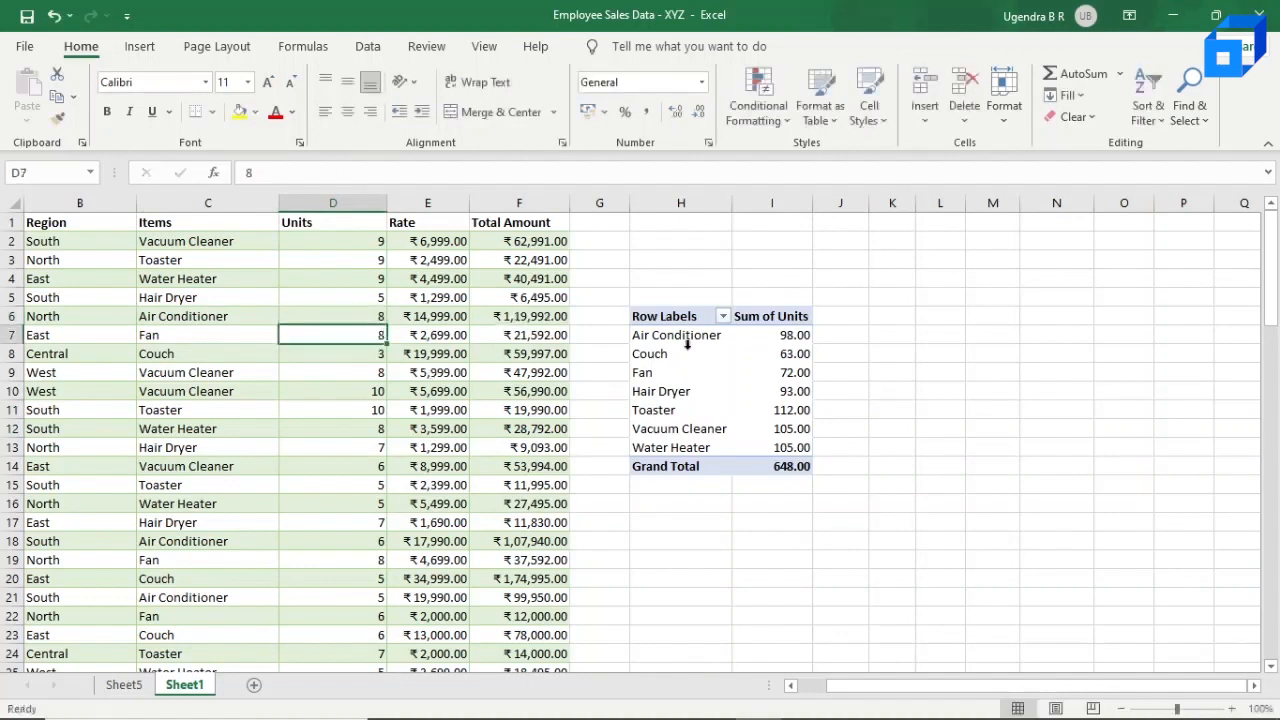
Step: Refresh the pivot table so its Sum of Units values reflect the edited source data
{"action": "mouse_move", "coordinate": [779, 339]}
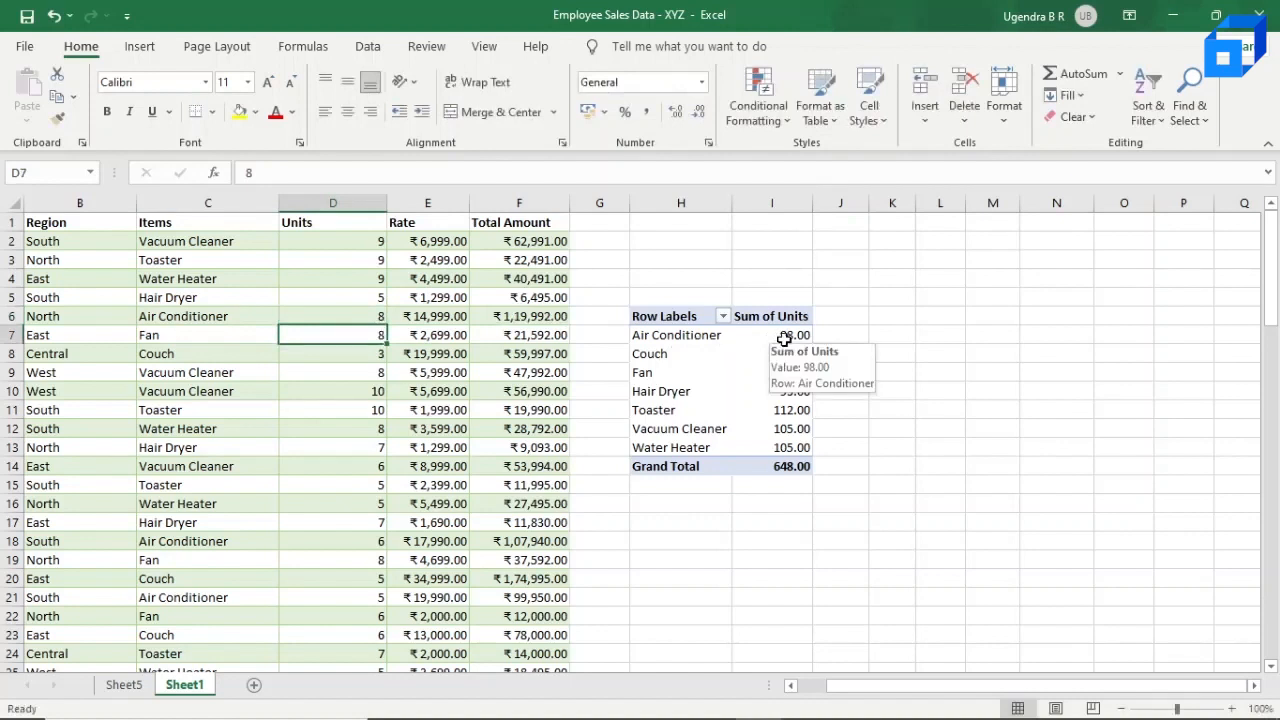
{"action": "left_click", "coordinate": [784, 339]}
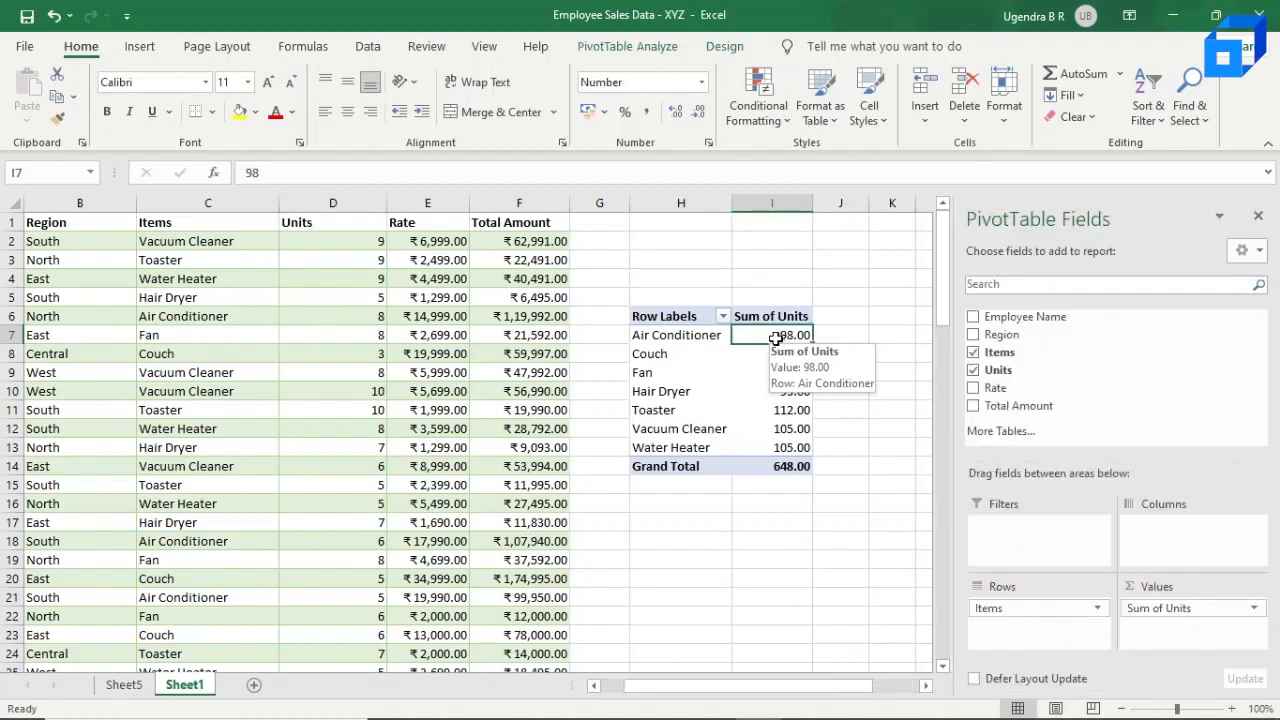
{"action": "right_click", "coordinate": [776, 339]}
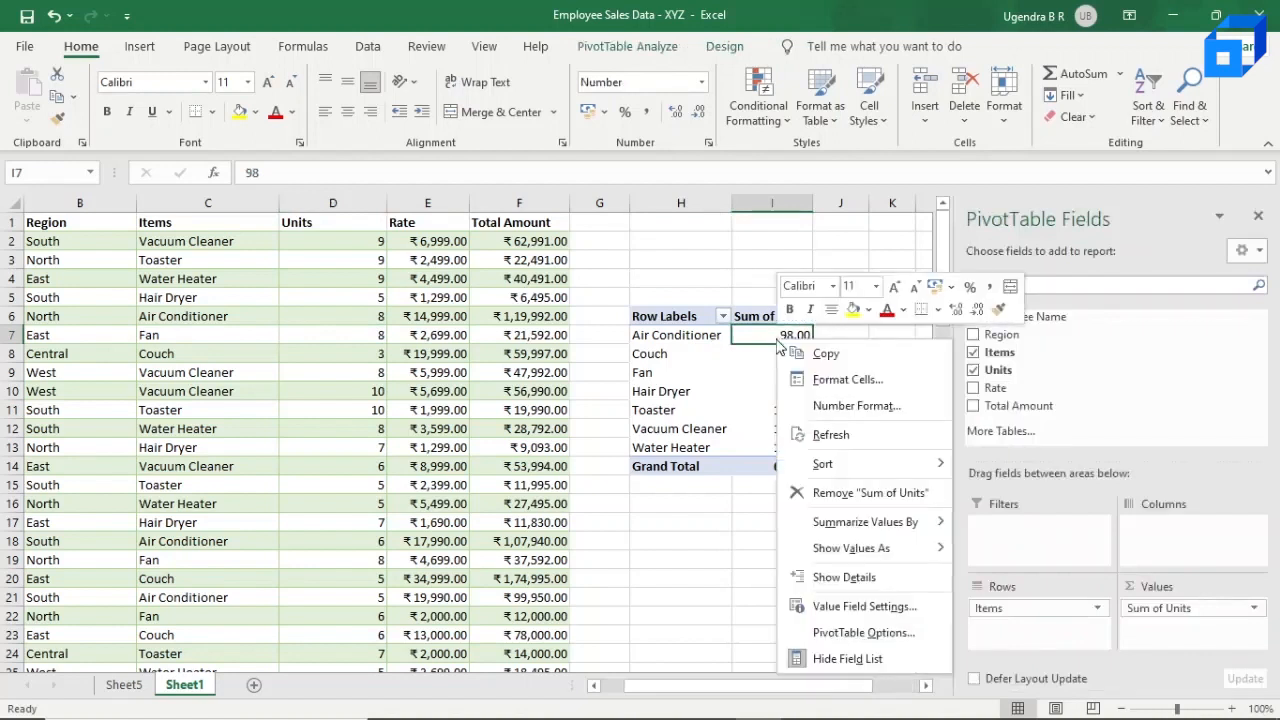
{"action": "left_click", "coordinate": [845, 435]}
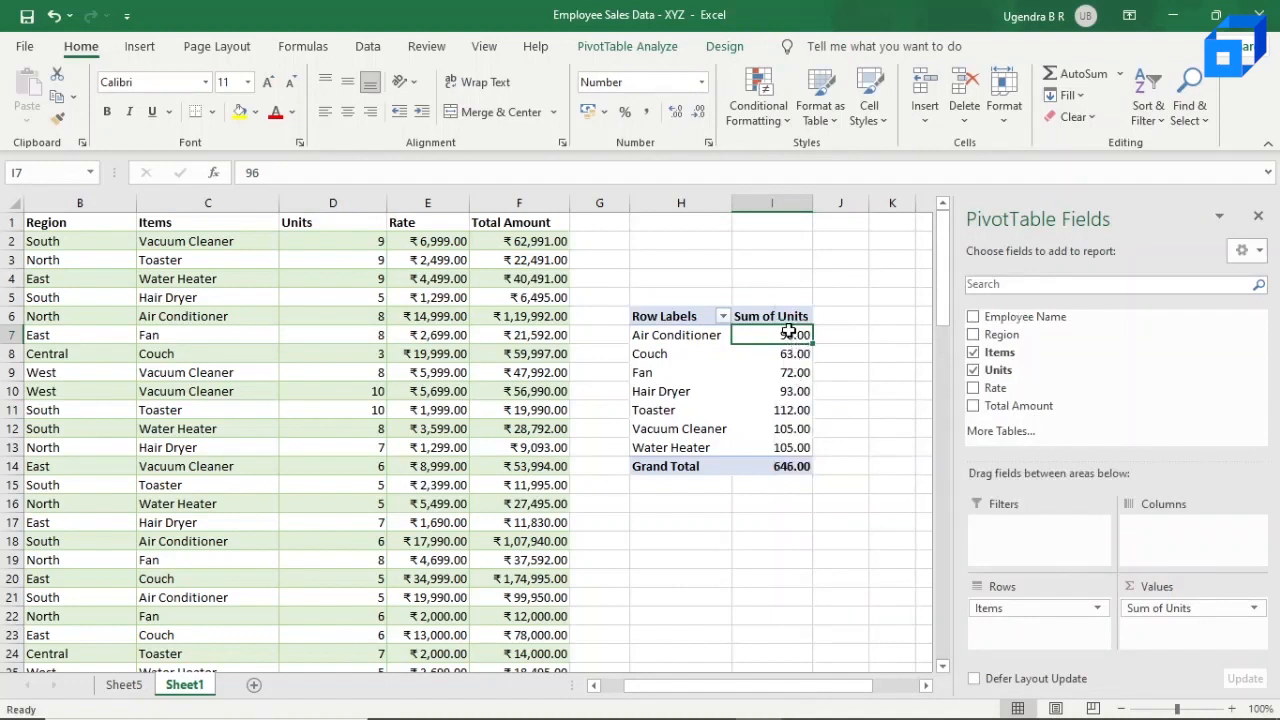
{"action": "left_click", "coordinate": [765, 370]}
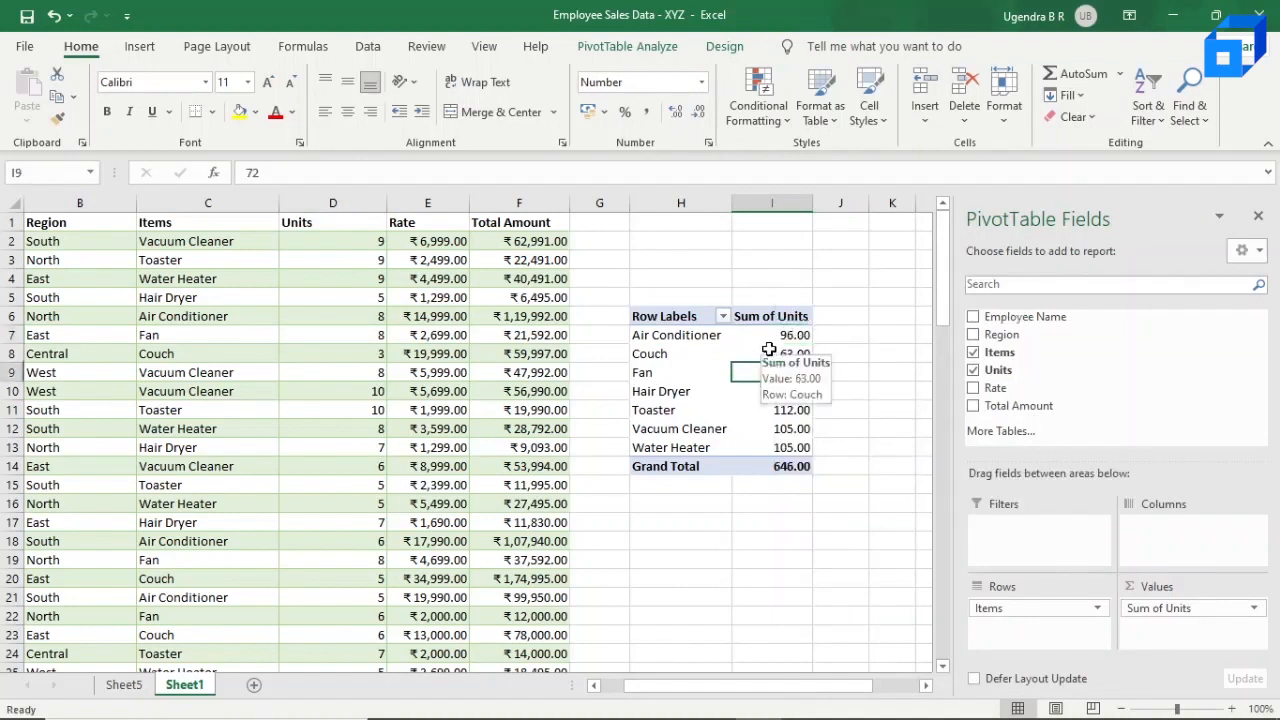
Step: Sort the pivot table's items by Sum of Units from largest to smallest
{"action": "scroll", "coordinate": [242, 378], "scroll_direction": "left", "scroll_amount": 2}
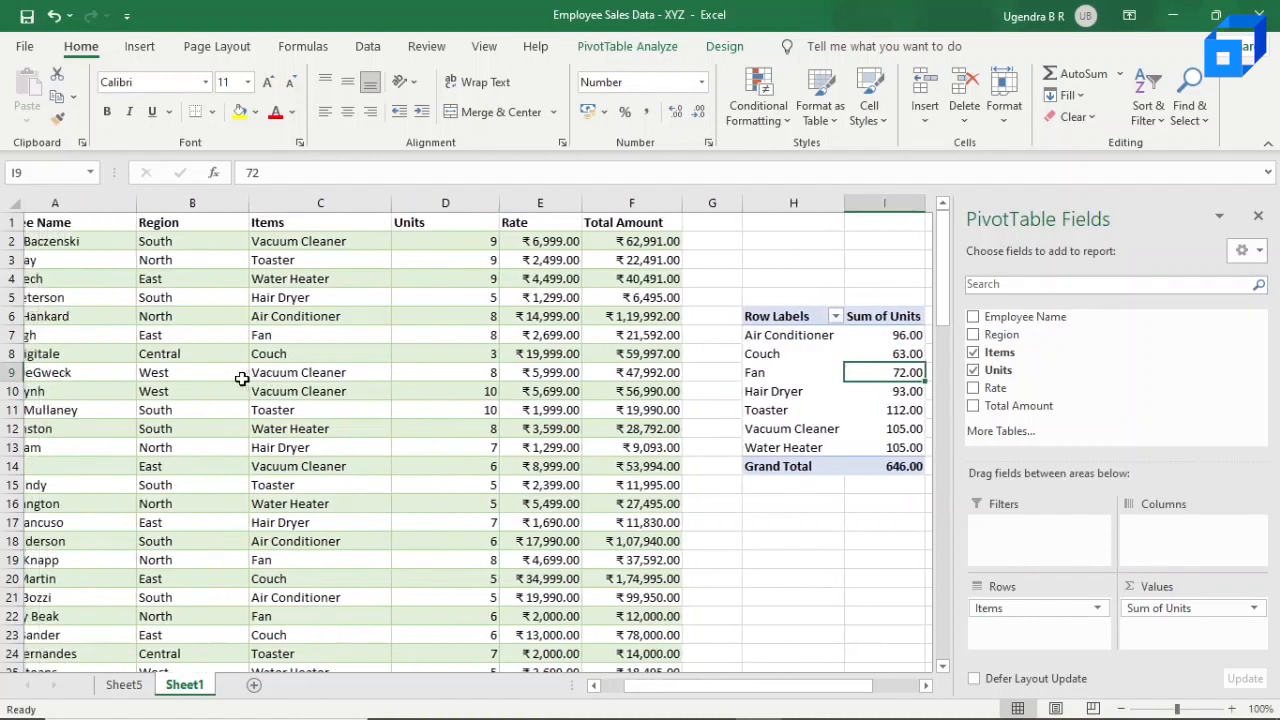
{"action": "scroll", "coordinate": [466, 354], "scroll_direction": "right", "scroll_amount": 2}
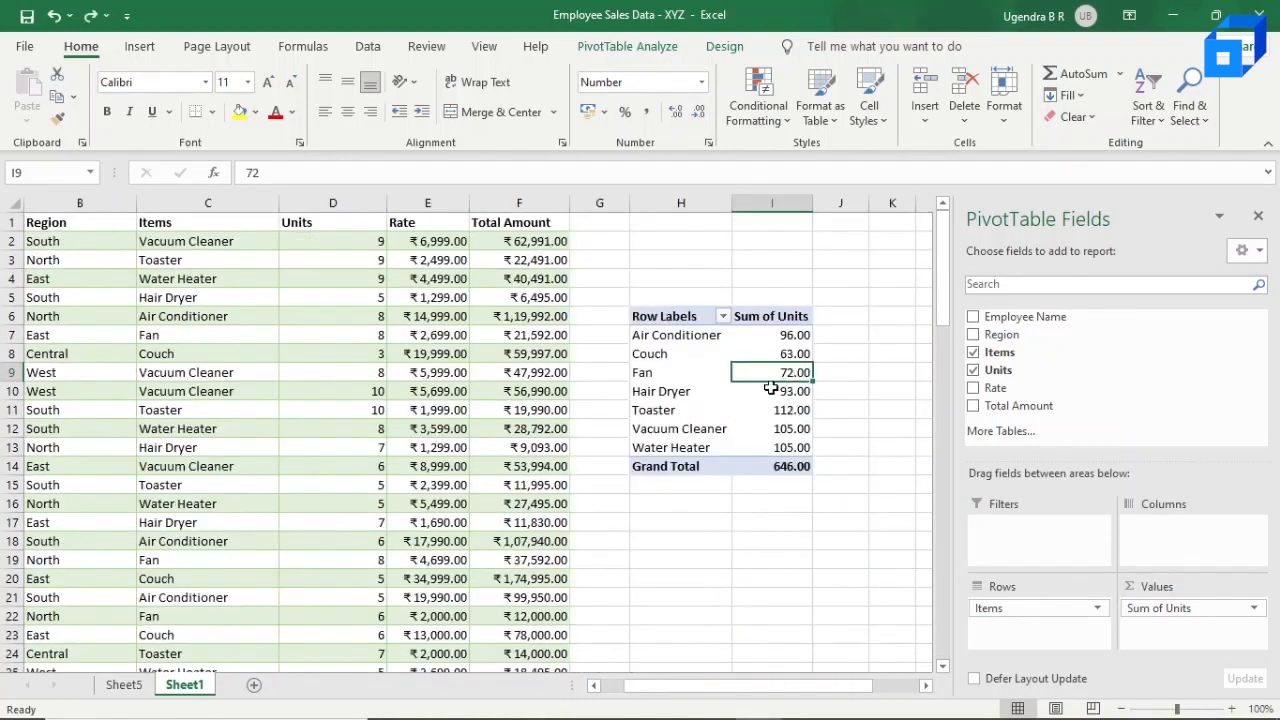
{"action": "mouse_move", "coordinate": [770, 388]}
{"action": "mouse_move", "coordinate": [786, 341]}
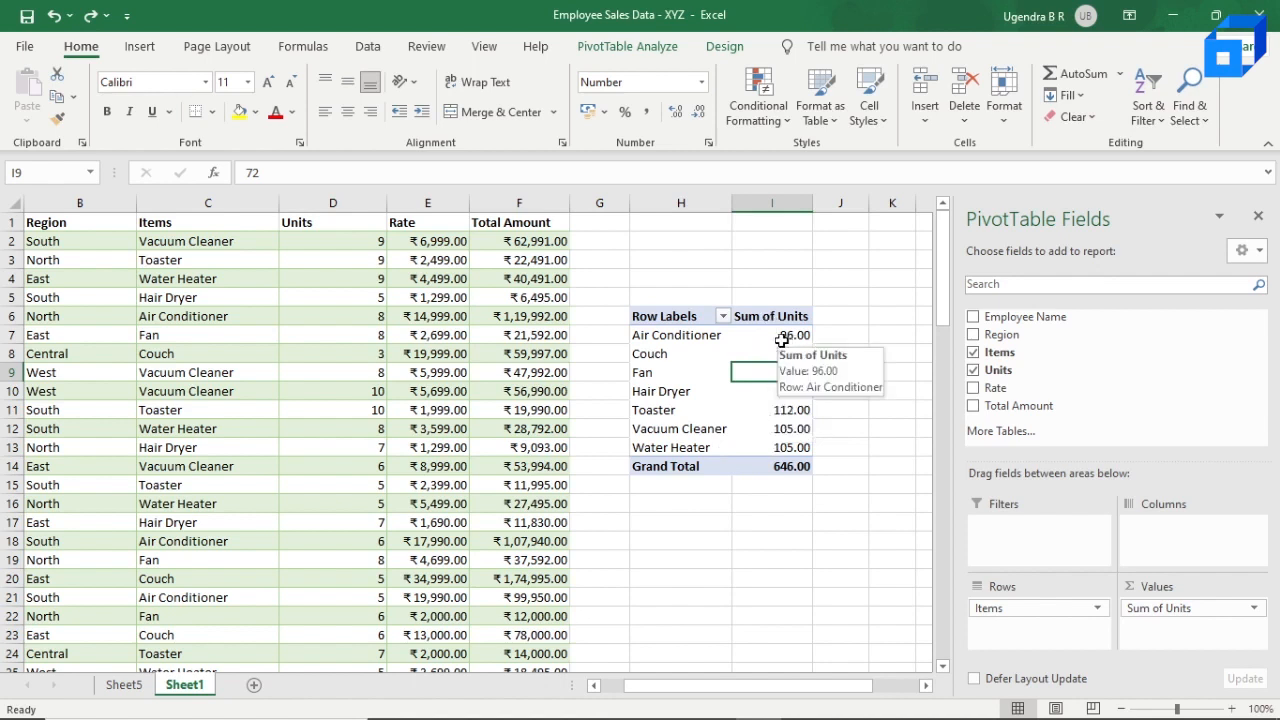
{"action": "key", "text": "Up"}
{"action": "key", "text": "Up"}
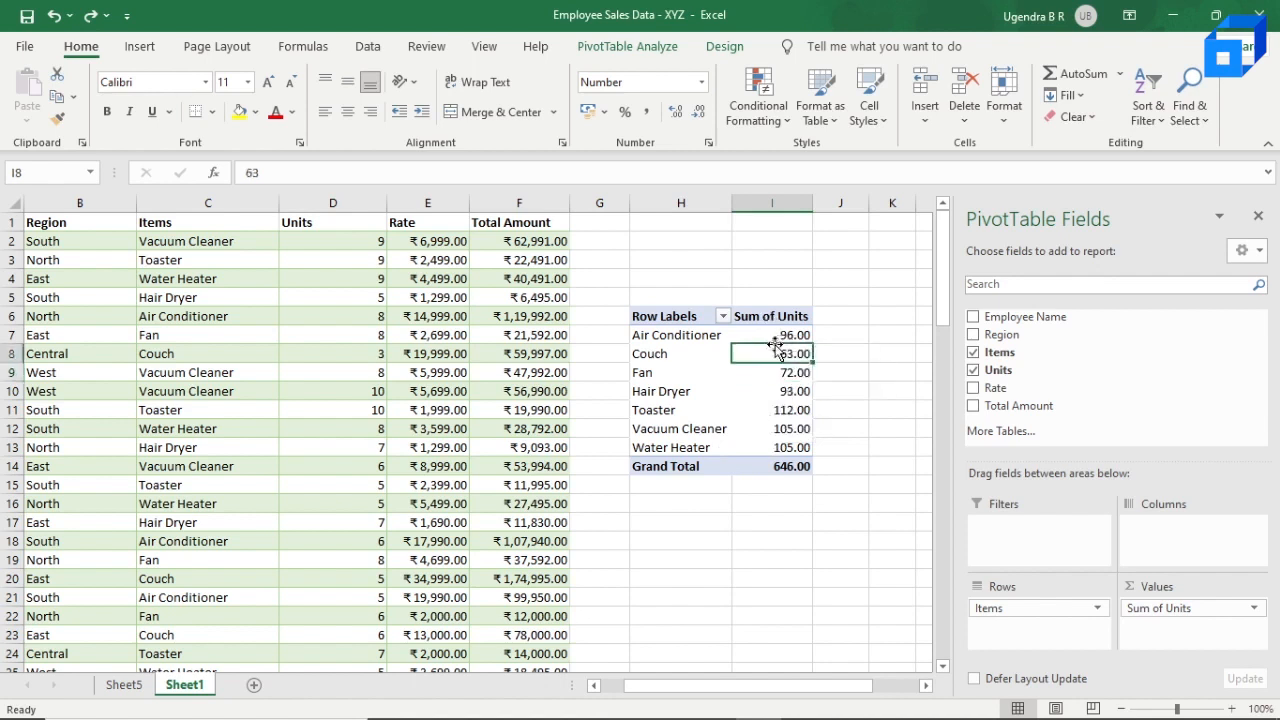
{"action": "right_click", "coordinate": [778, 338]}
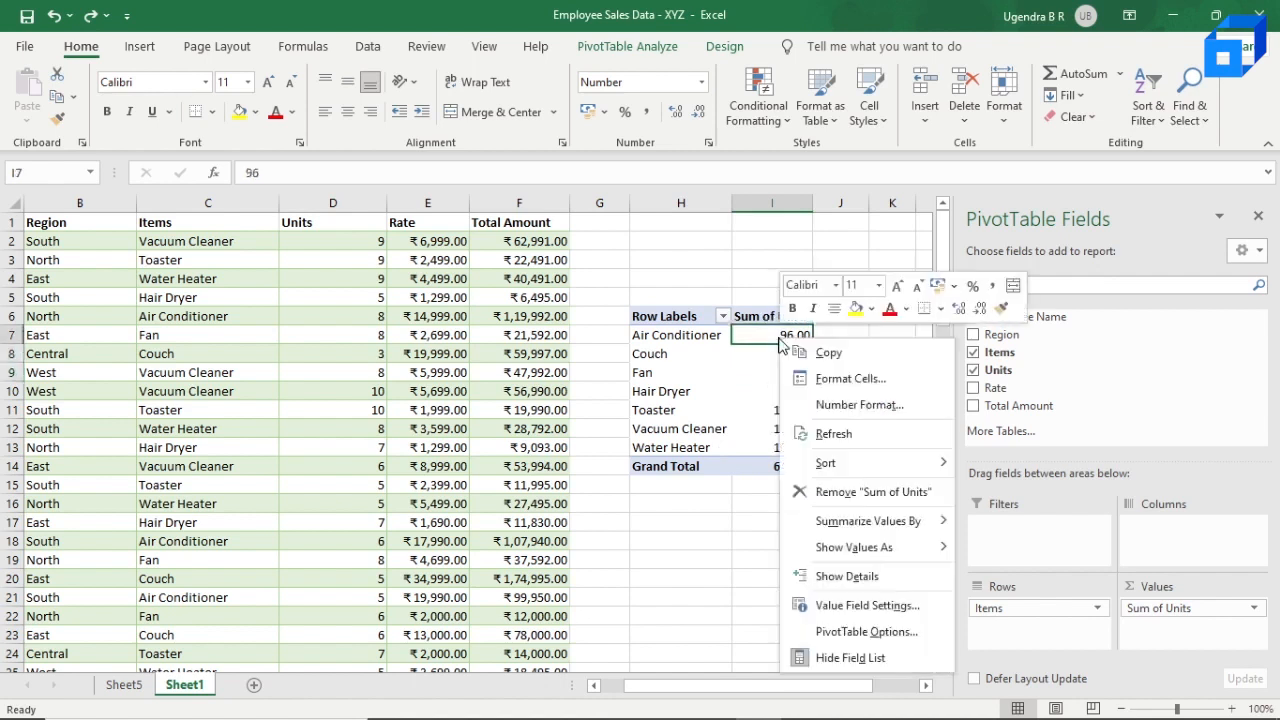
{"action": "mouse_move", "coordinate": [850, 466]}
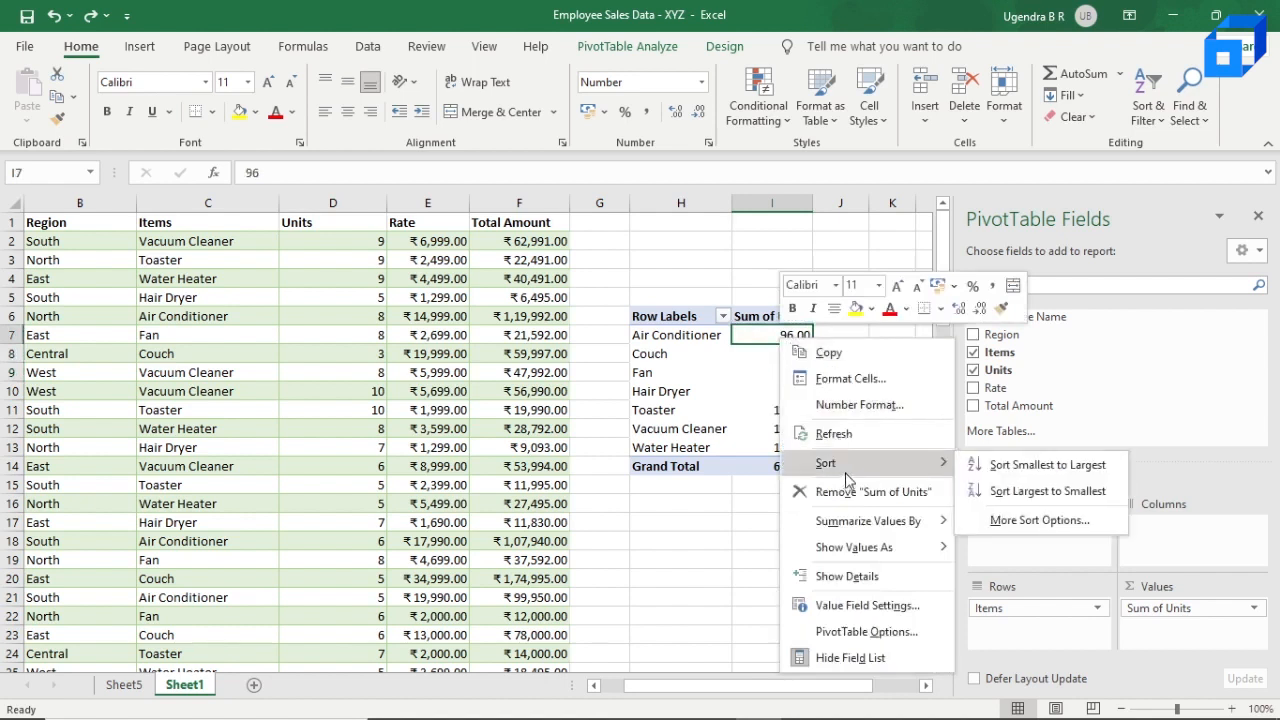
{"action": "left_click", "coordinate": [1034, 494]}
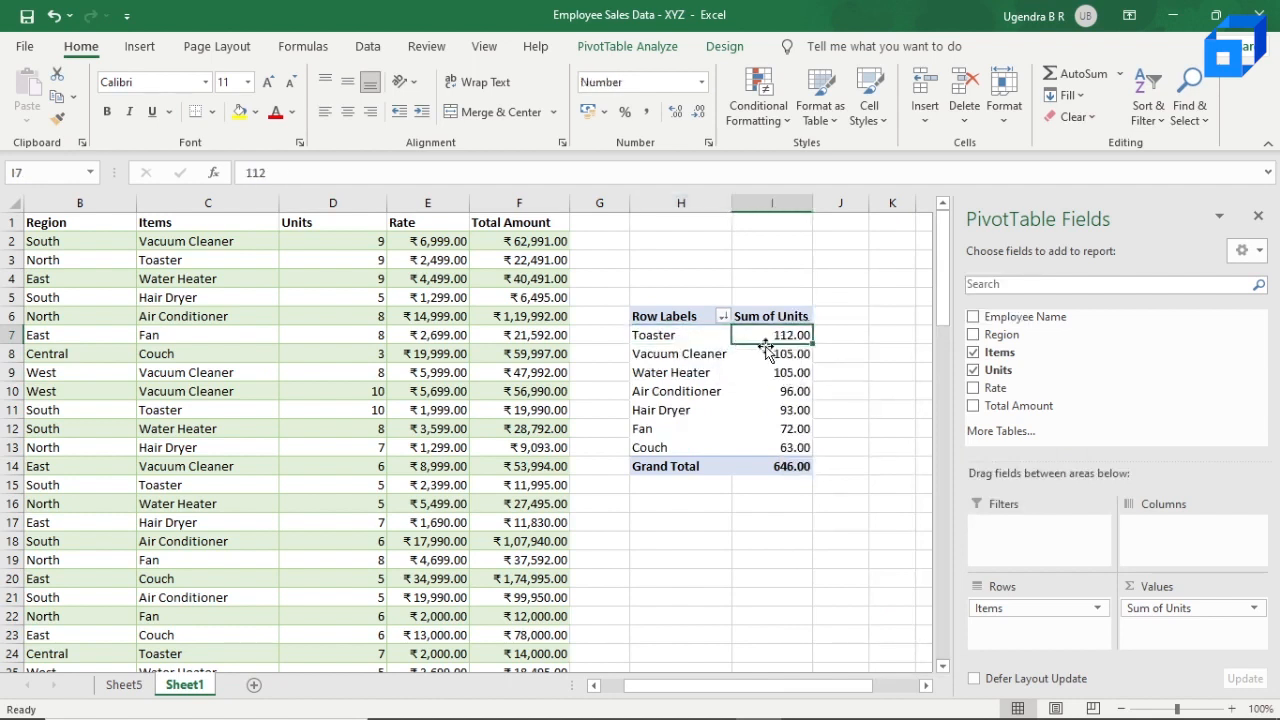
{"action": "left_click", "coordinate": [722, 356]}
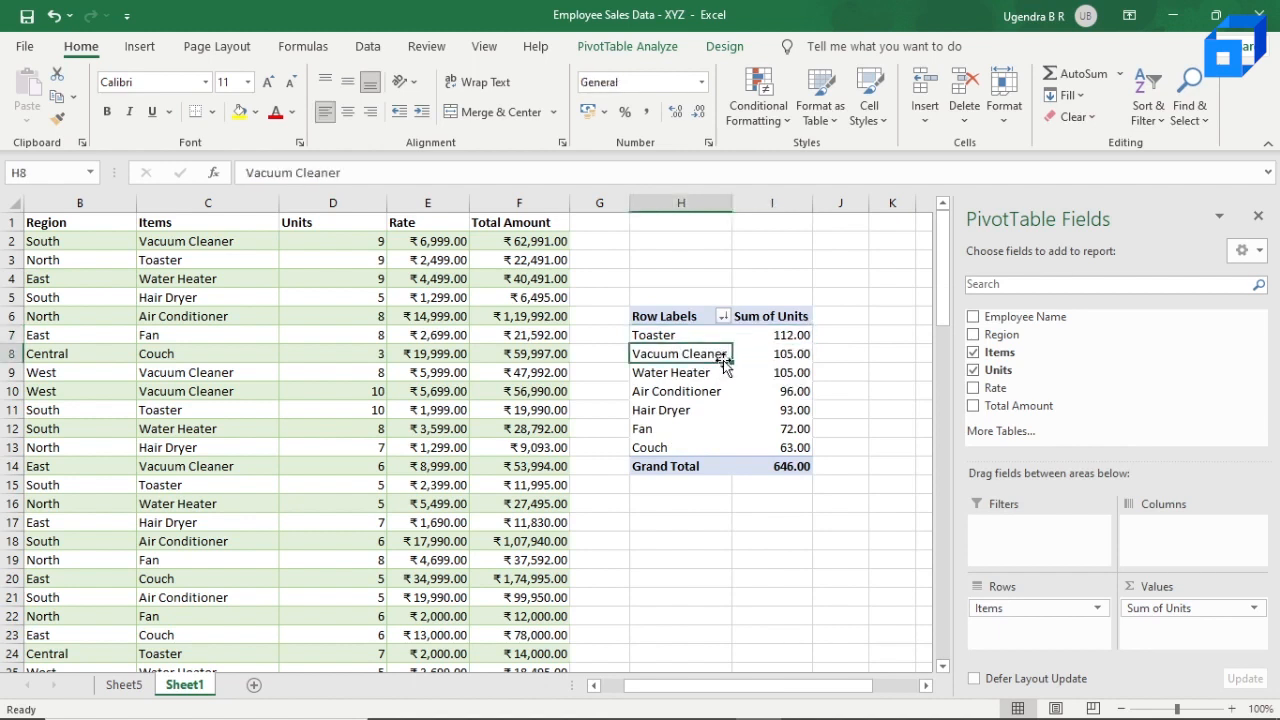
Step: Re-sort the pivot table's items by Sum of Units from smallest to largest
{"action": "left_click", "coordinate": [786, 337]}
{"action": "right_click", "coordinate": [785, 340]}
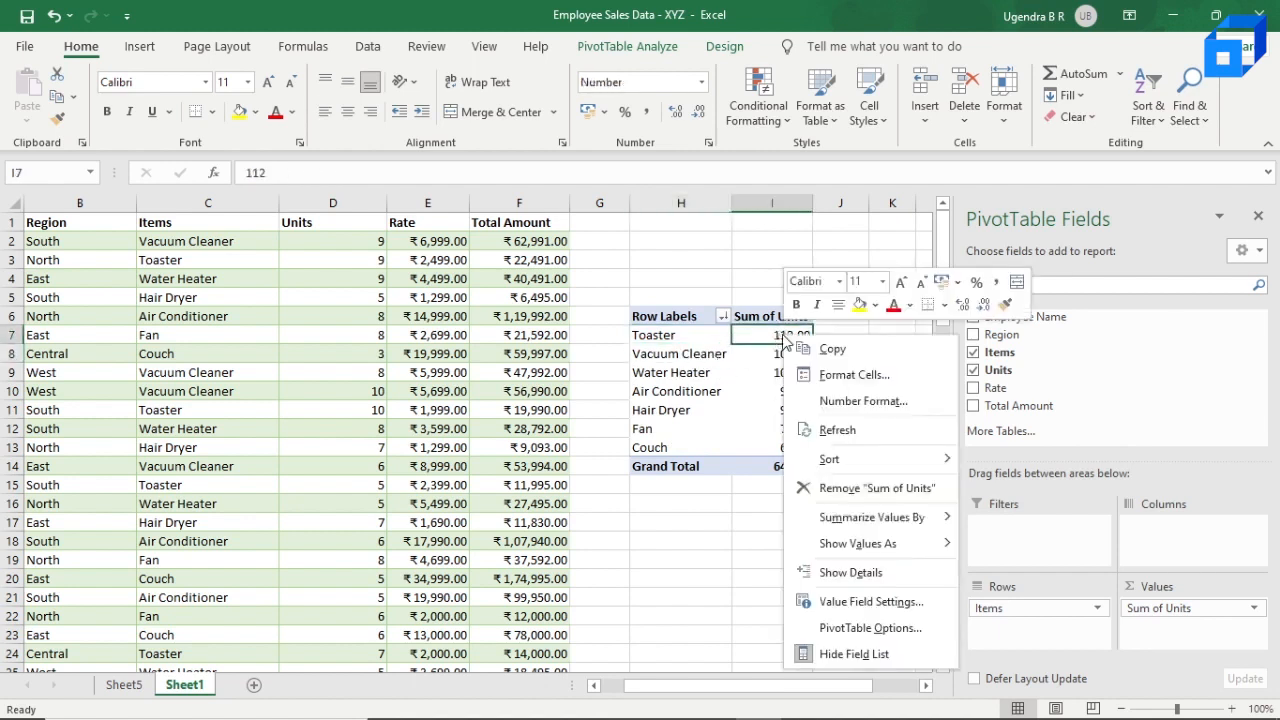
{"action": "mouse_move", "coordinate": [884, 459]}
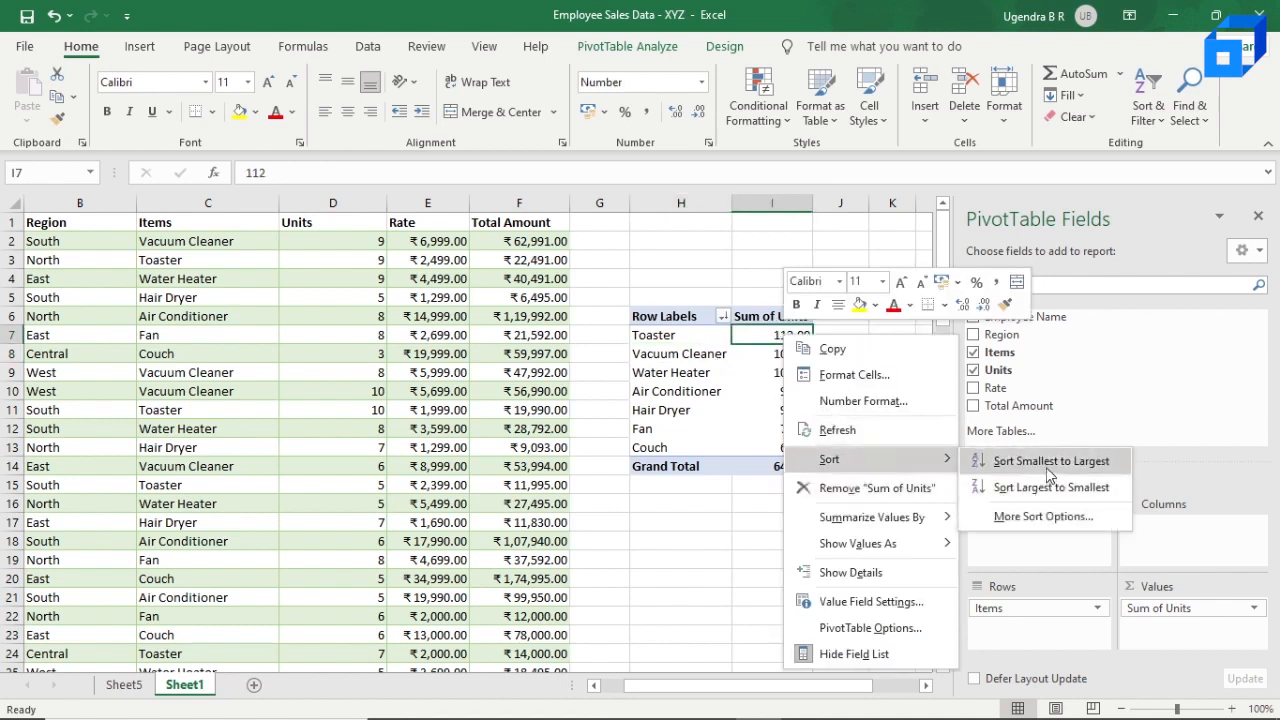
{"action": "left_click", "coordinate": [1050, 461]}
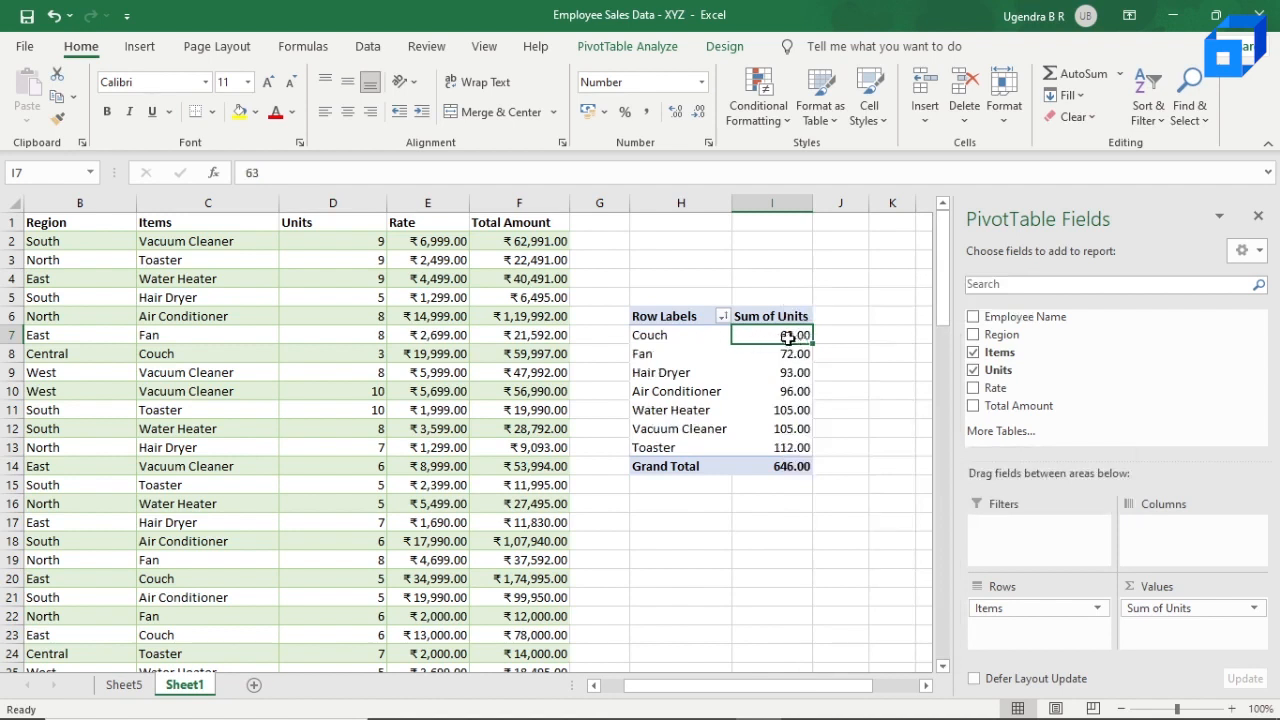
{"action": "left_click", "coordinate": [698, 361]}
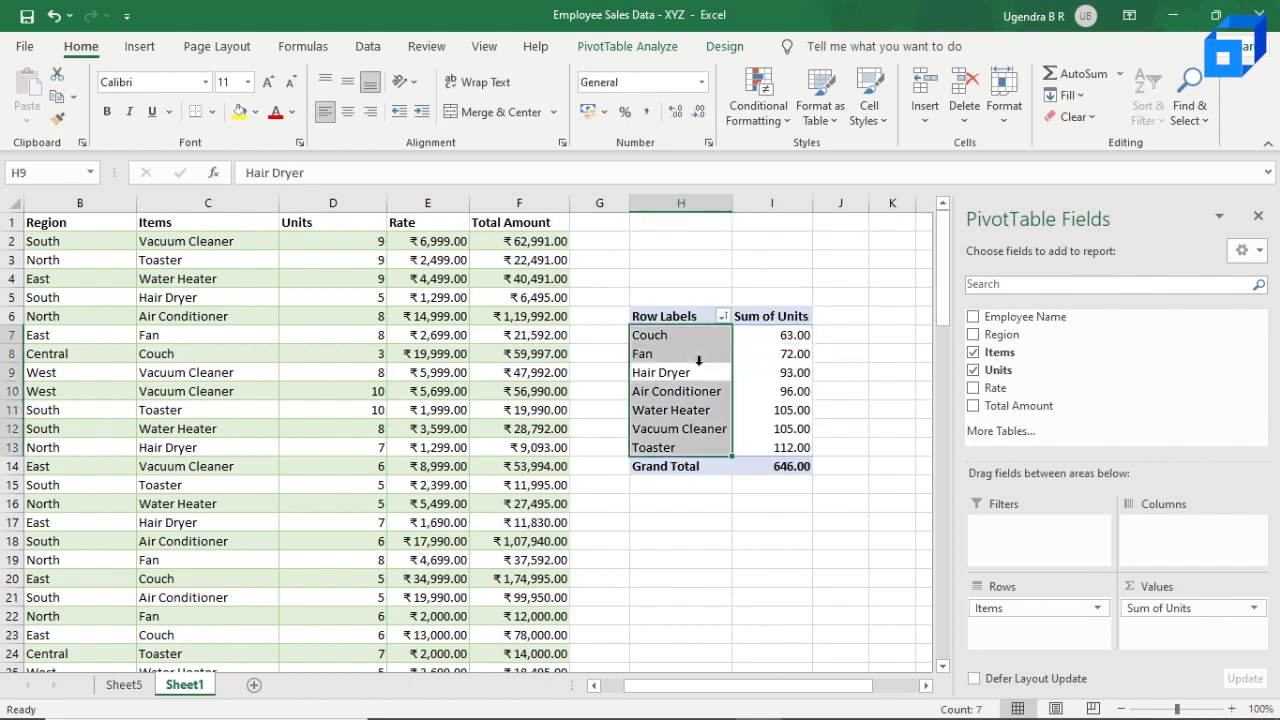
{"action": "left_click", "coordinate": [702, 376]}
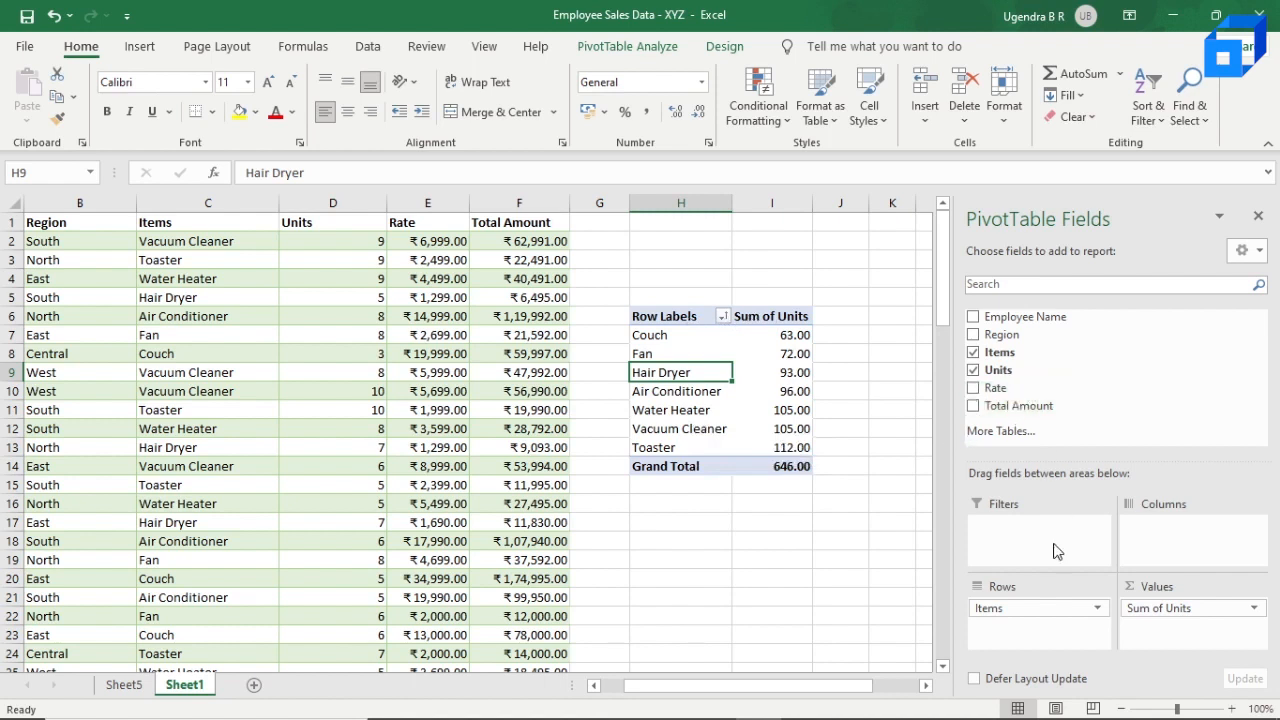
Step: Remove Items and Sum of Units from the pivot table and rebuild it with Region as rows and Total Amount as values
{"action": "left_click_drag", "start_coordinate": [1045, 608], "coordinate": [1037, 448]}
{"action": "left_click_drag", "start_coordinate": [1200, 608], "coordinate": [1095, 370]}
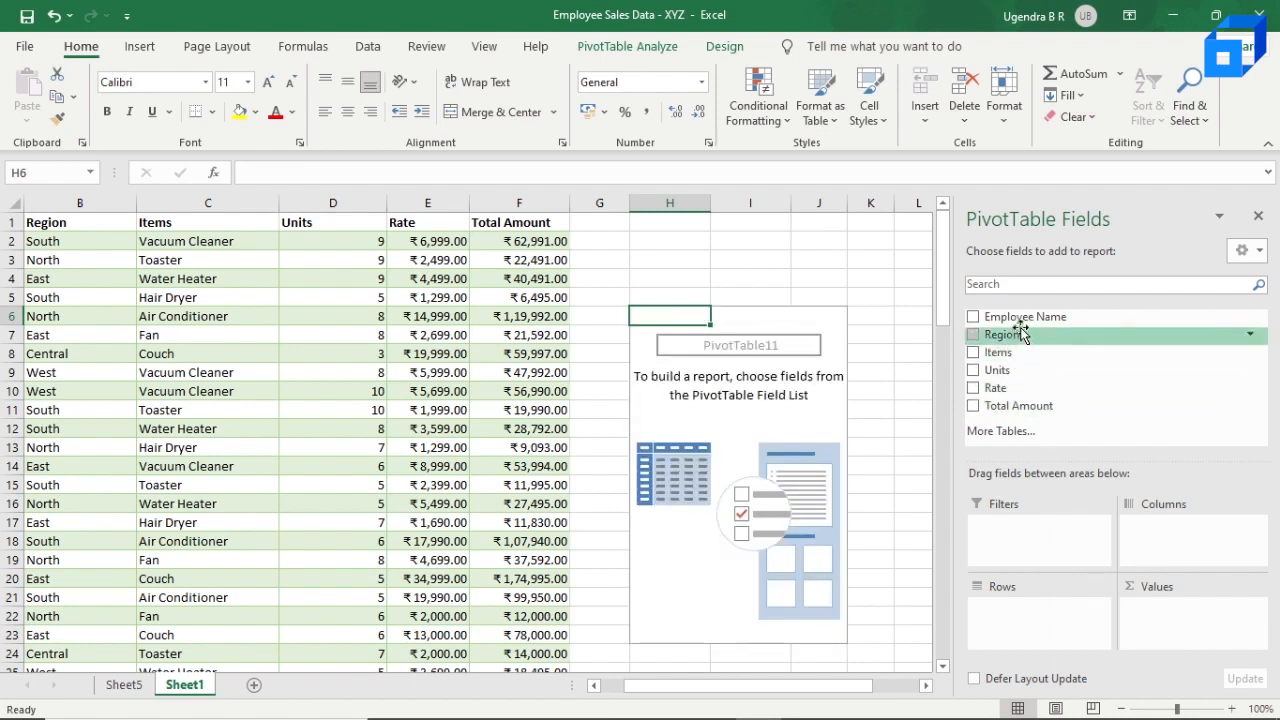
{"action": "left_click_drag", "start_coordinate": [1020, 333], "coordinate": [1022, 612]}
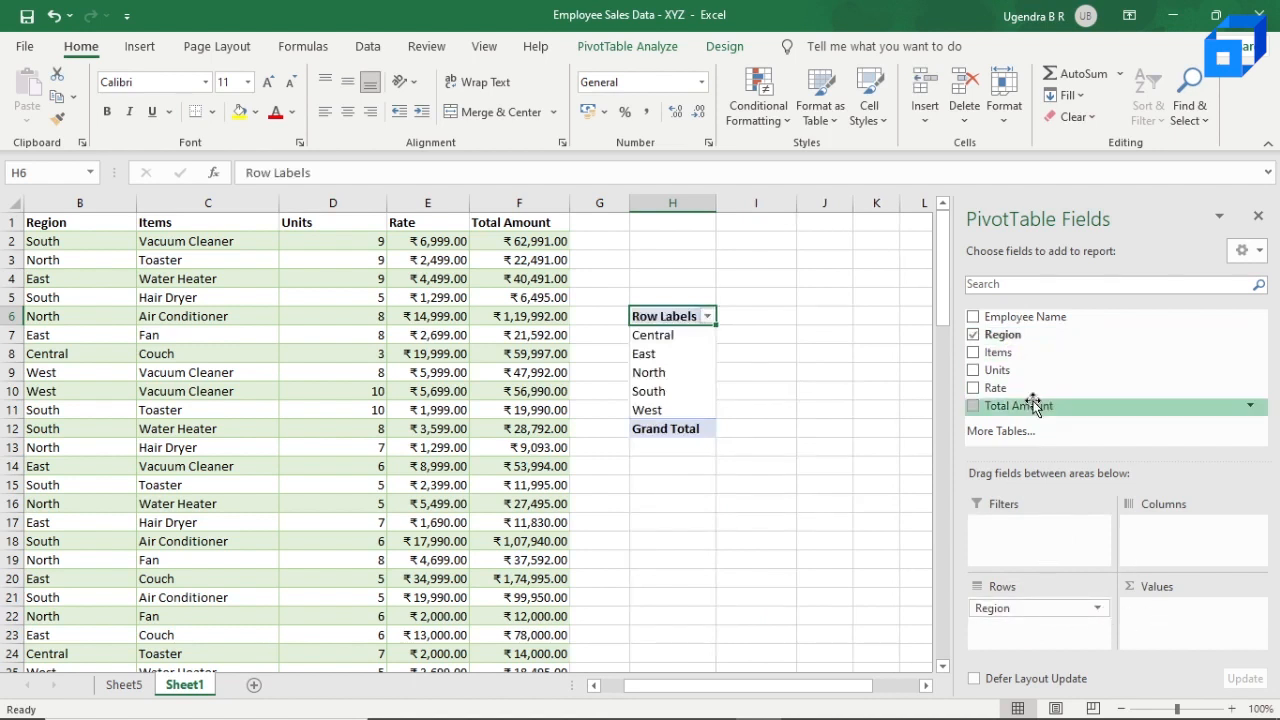
{"action": "left_click_drag", "start_coordinate": [1019, 416], "coordinate": [1185, 603]}
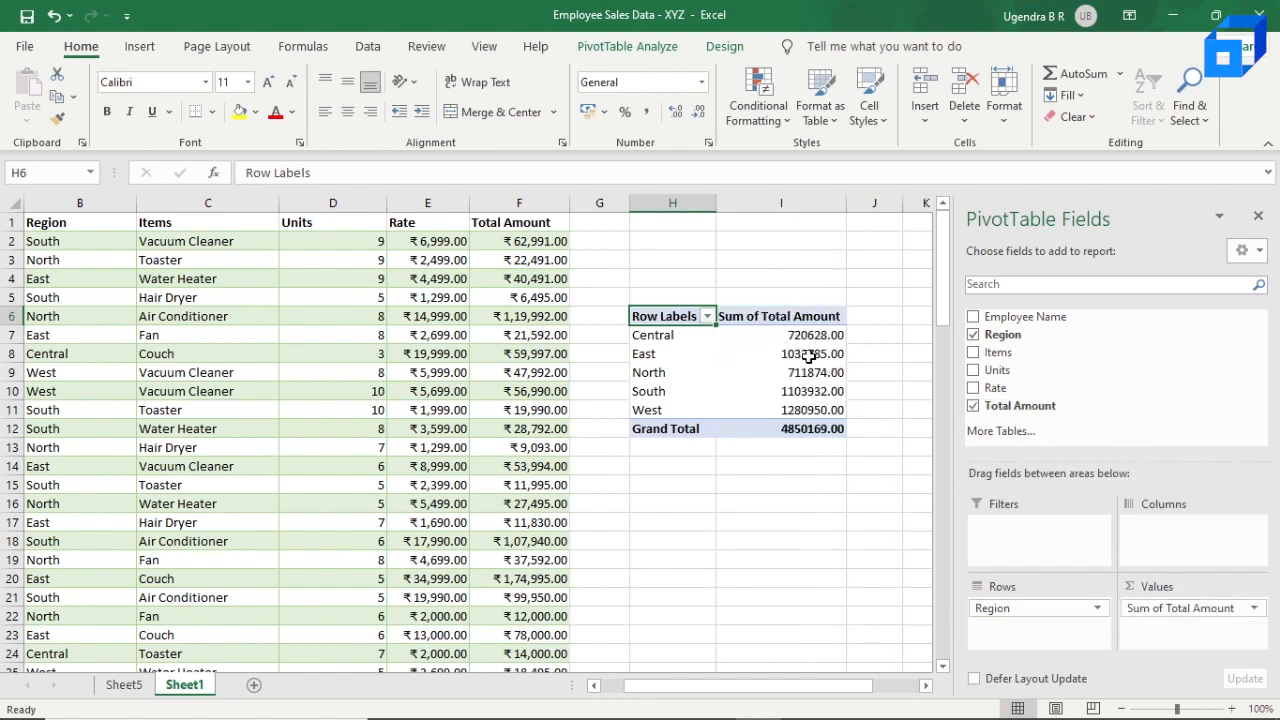
Step: Set the number format of the Sum of Total Amount values to Currency for the whole field
{"action": "mouse_move", "coordinate": [808, 350]}
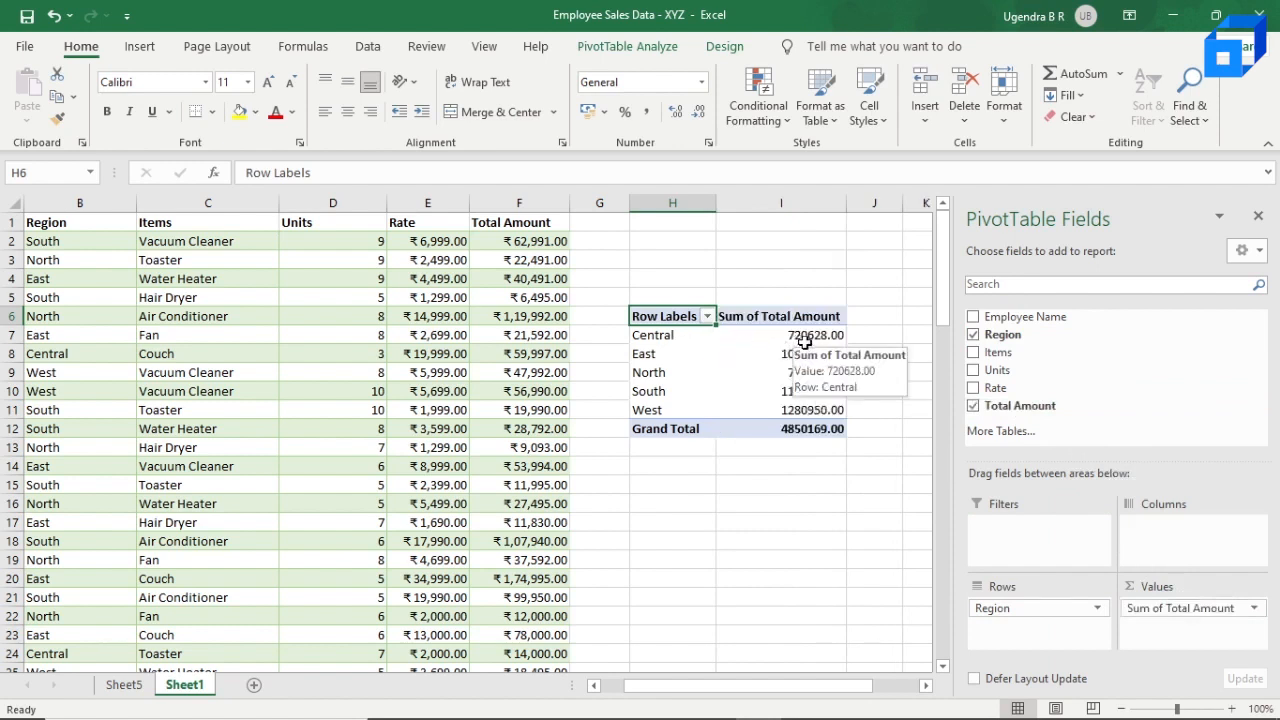
{"action": "left_click", "coordinate": [818, 340]}
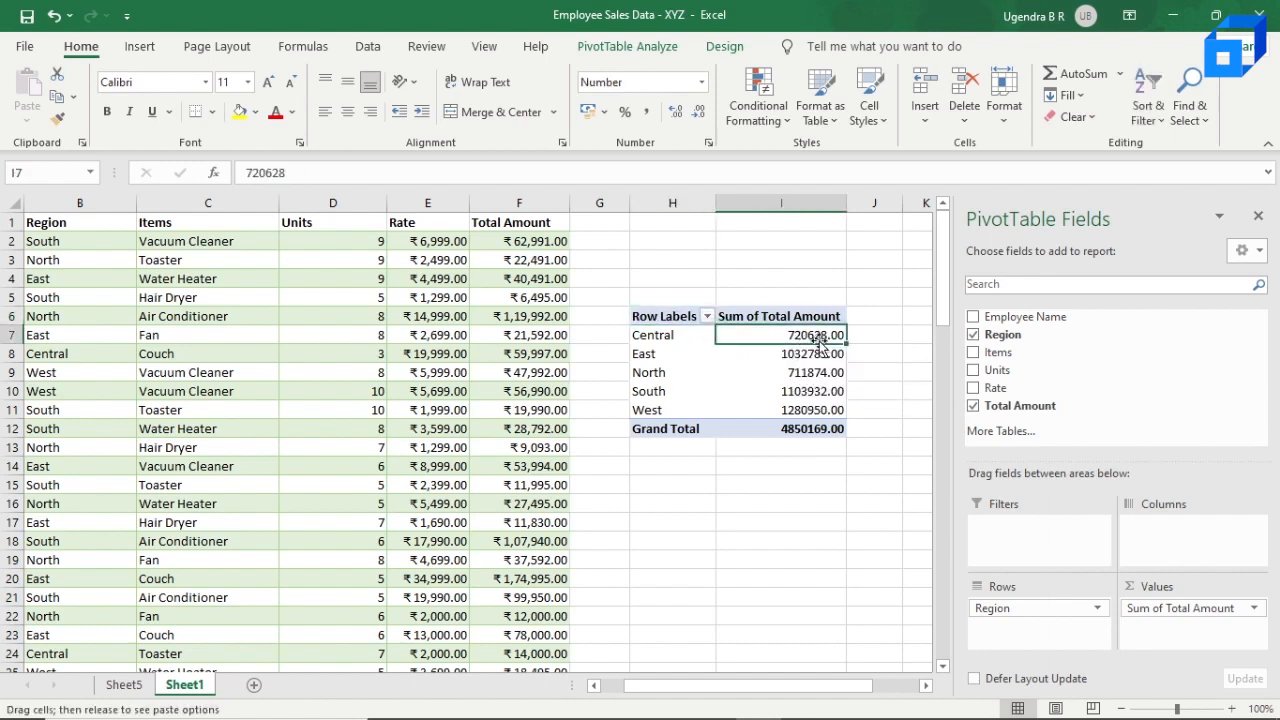
{"action": "right_click", "coordinate": [821, 342]}
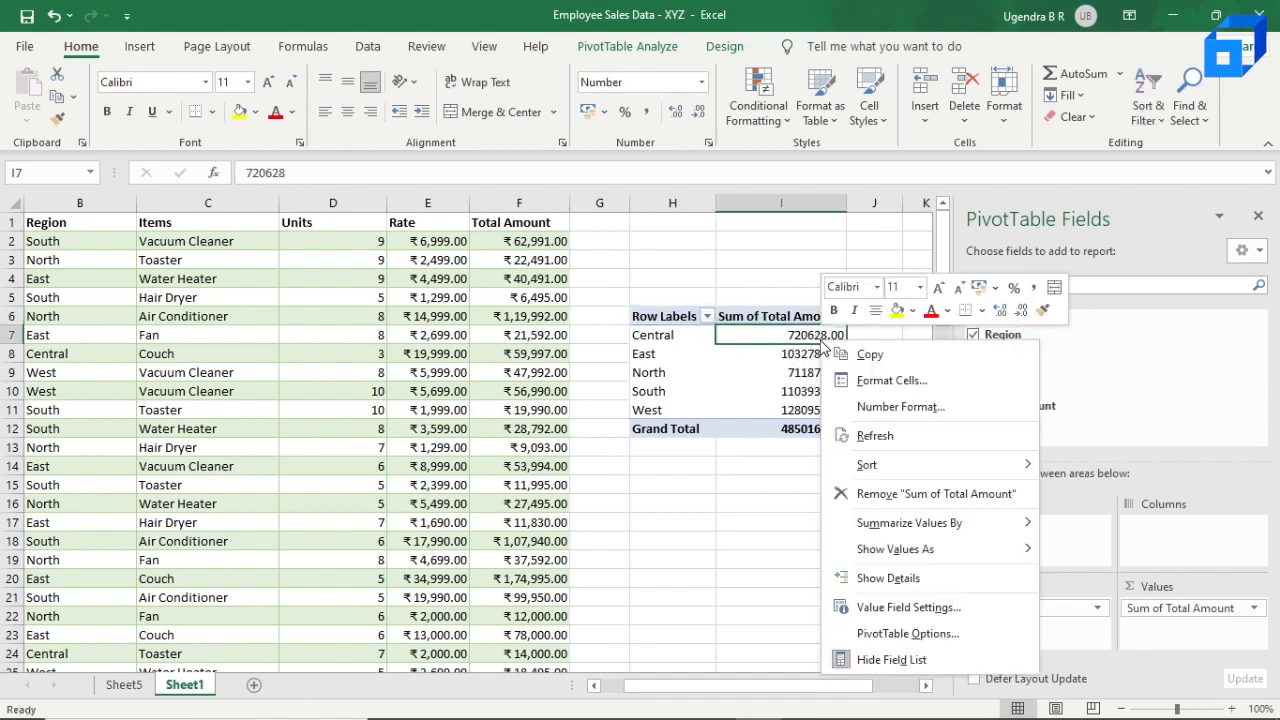
{"action": "left_click", "coordinate": [966, 418]}
{"action": "left_click", "coordinate": [762, 287]}
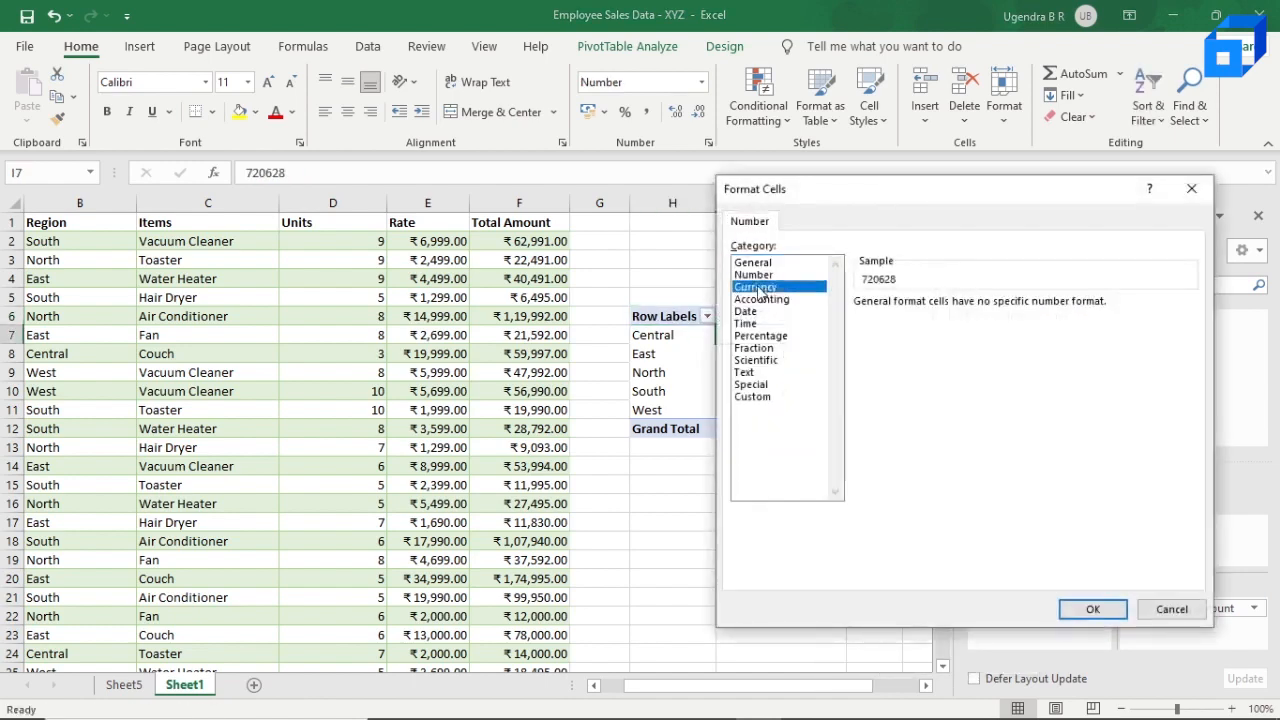
{"action": "left_click", "coordinate": [1094, 609]}
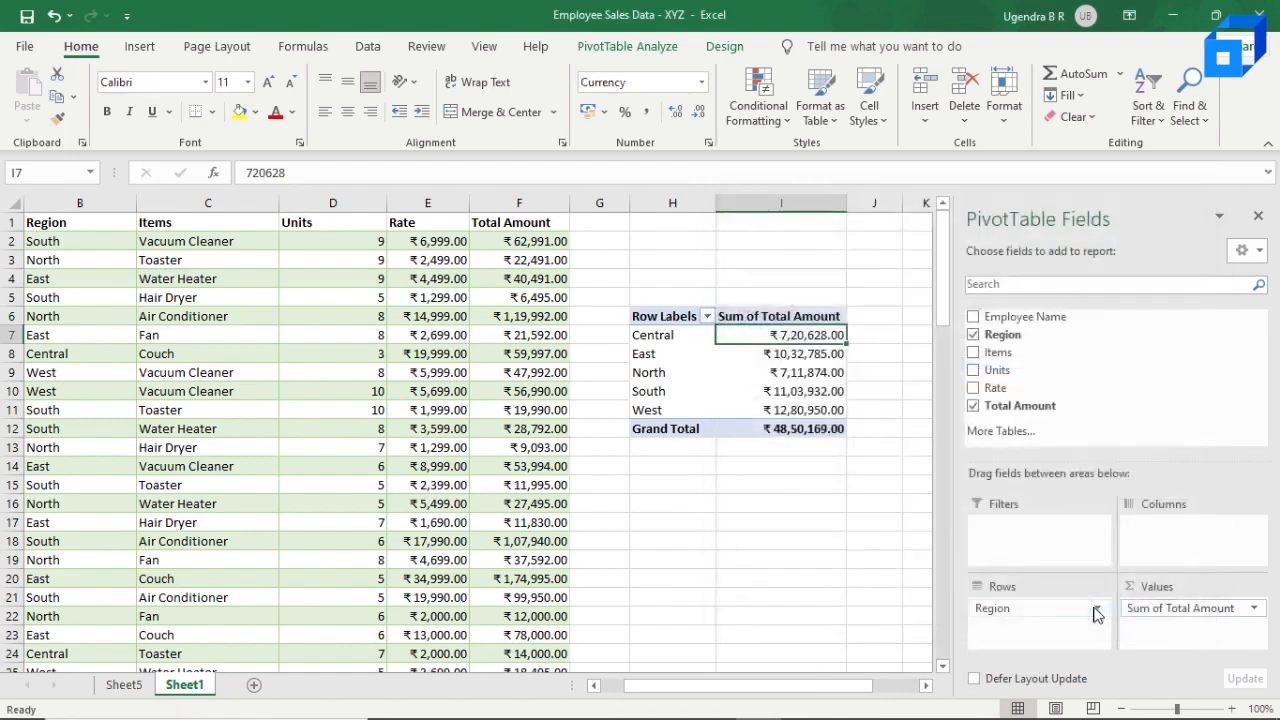
{"action": "left_click", "coordinate": [805, 371]}
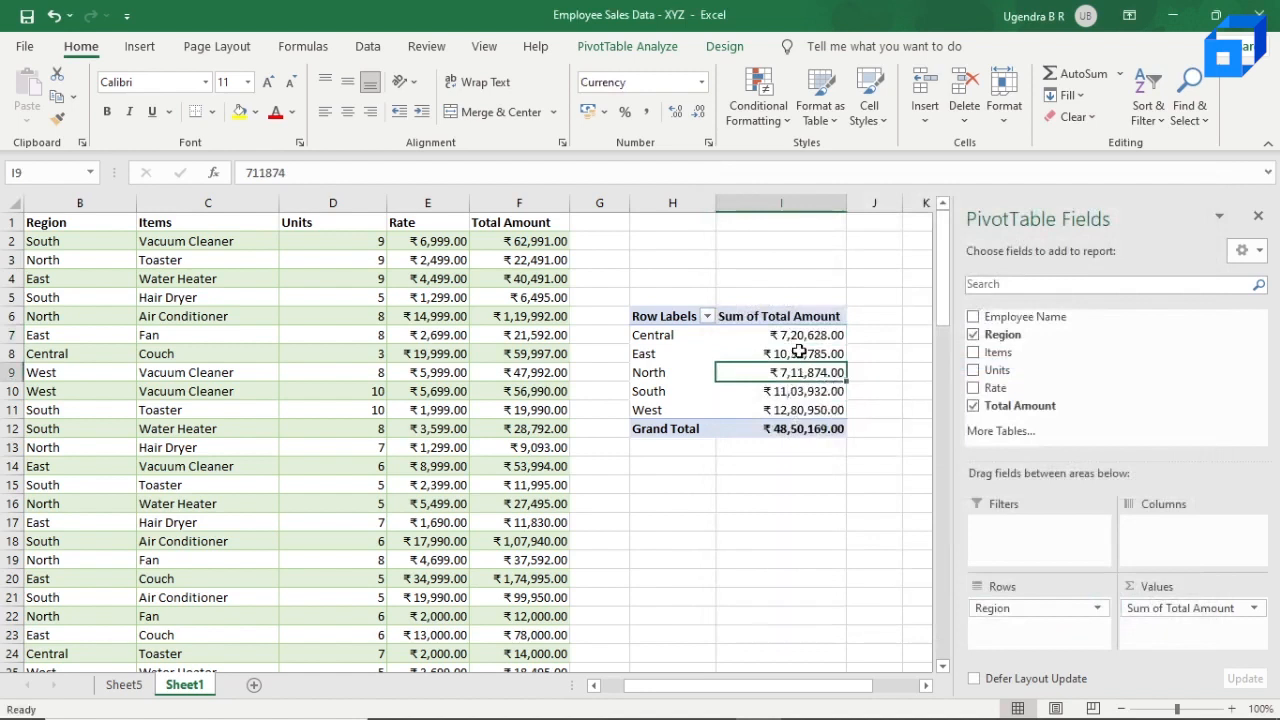
Step: Show the Sum of Total Amount values as % of Grand Total
{"action": "left_click", "coordinate": [807, 337]}
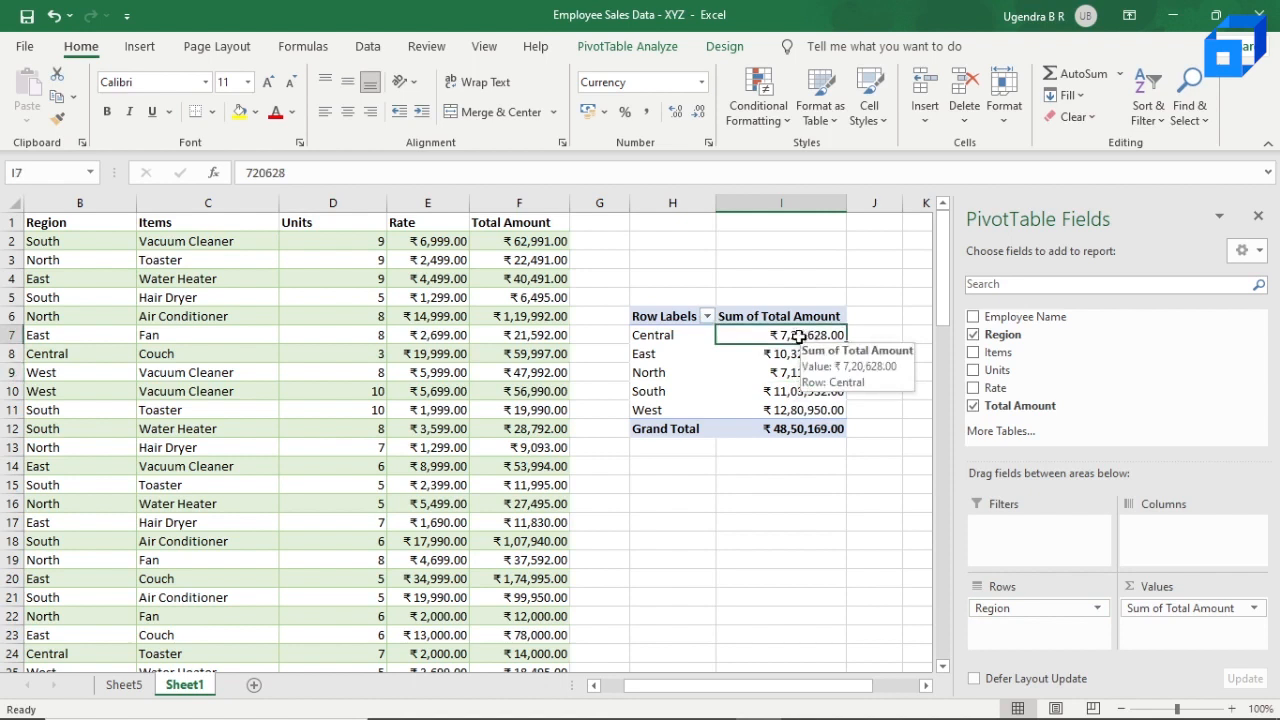
{"action": "right_click", "coordinate": [790, 336]}
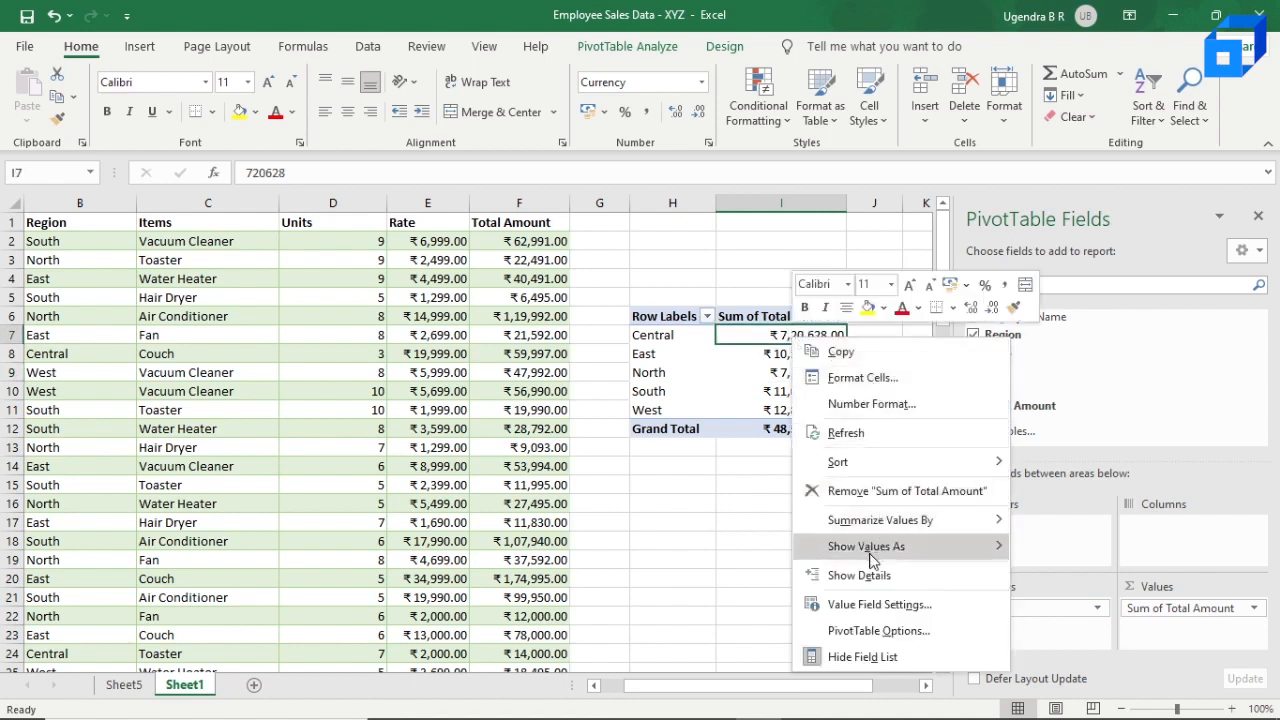
{"action": "mouse_move", "coordinate": [873, 547]}
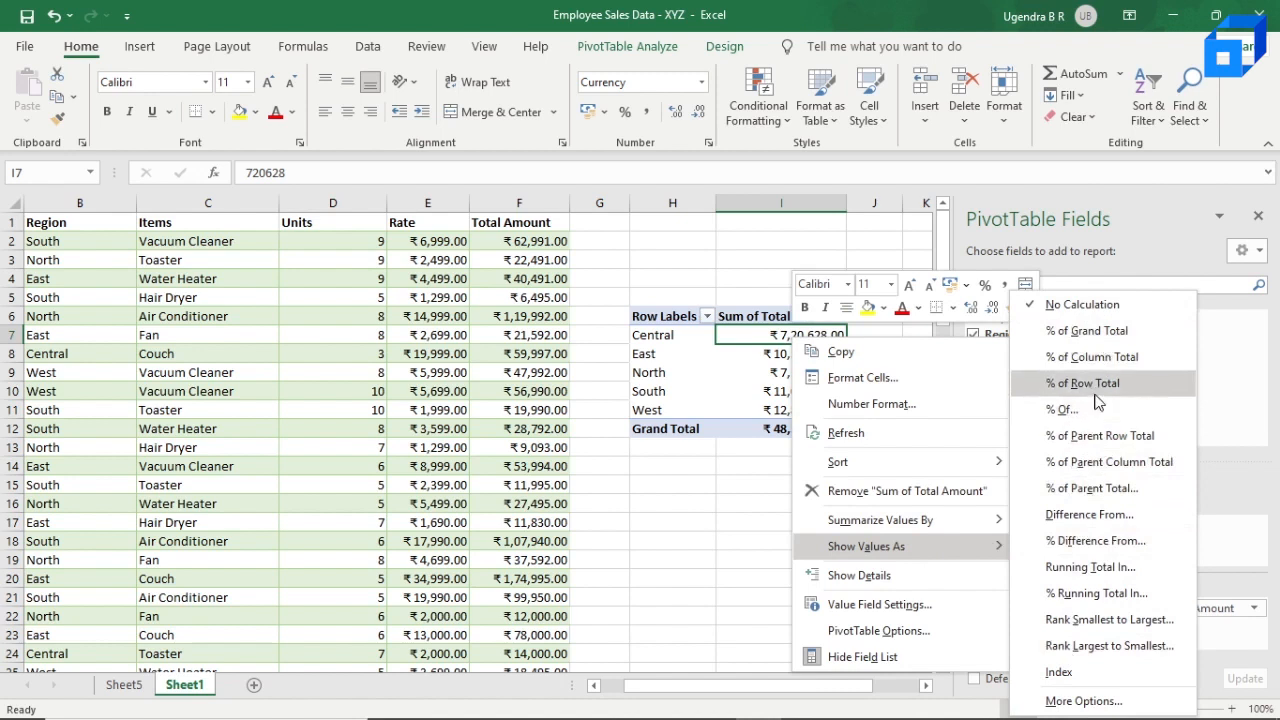
{"action": "left_click", "coordinate": [1085, 330]}
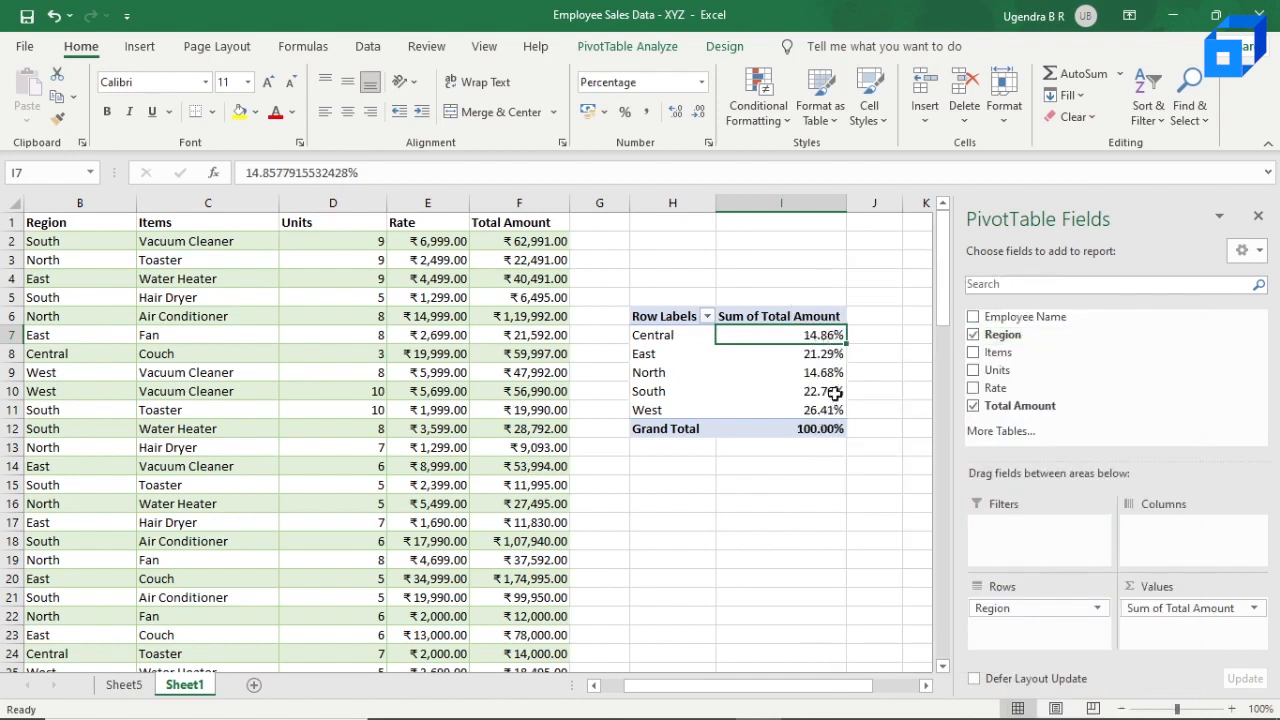
Step: Sort the regions by their share of Sum of Total Amount from largest to smallest
{"action": "right_click", "coordinate": [834, 335]}
{"action": "mouse_move", "coordinate": [943, 468]}
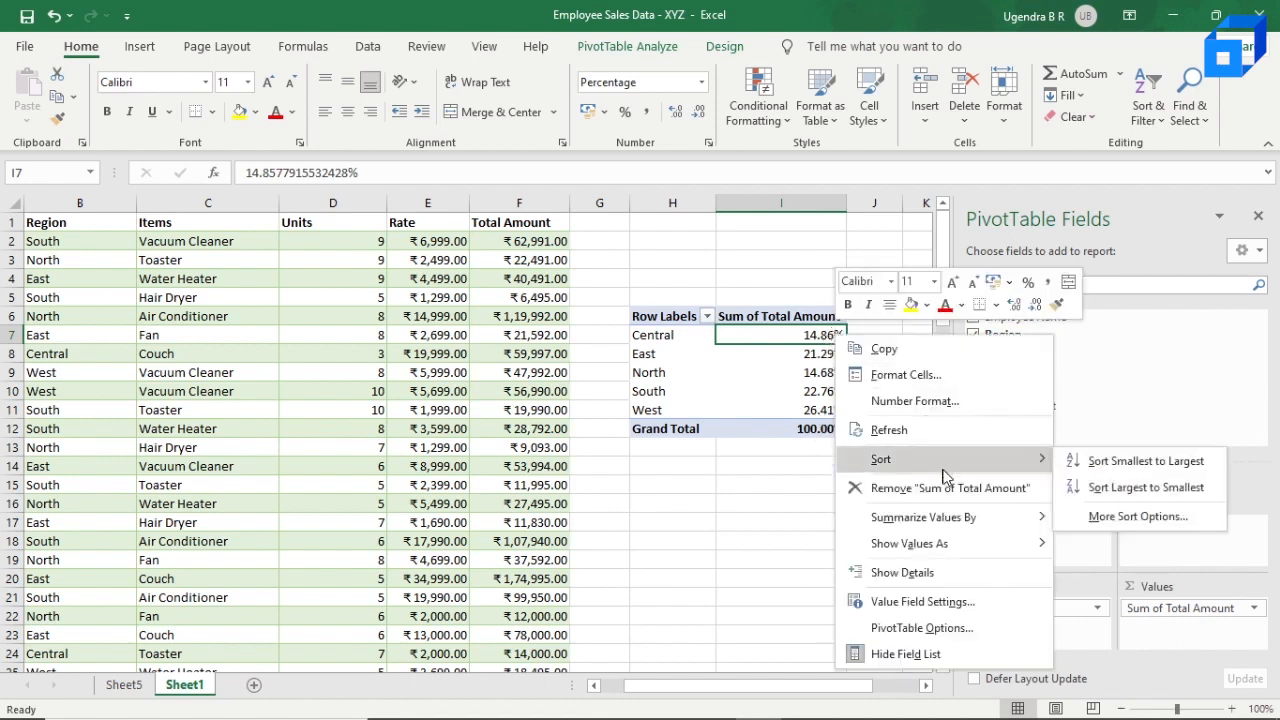
{"action": "left_click", "coordinate": [1107, 489]}
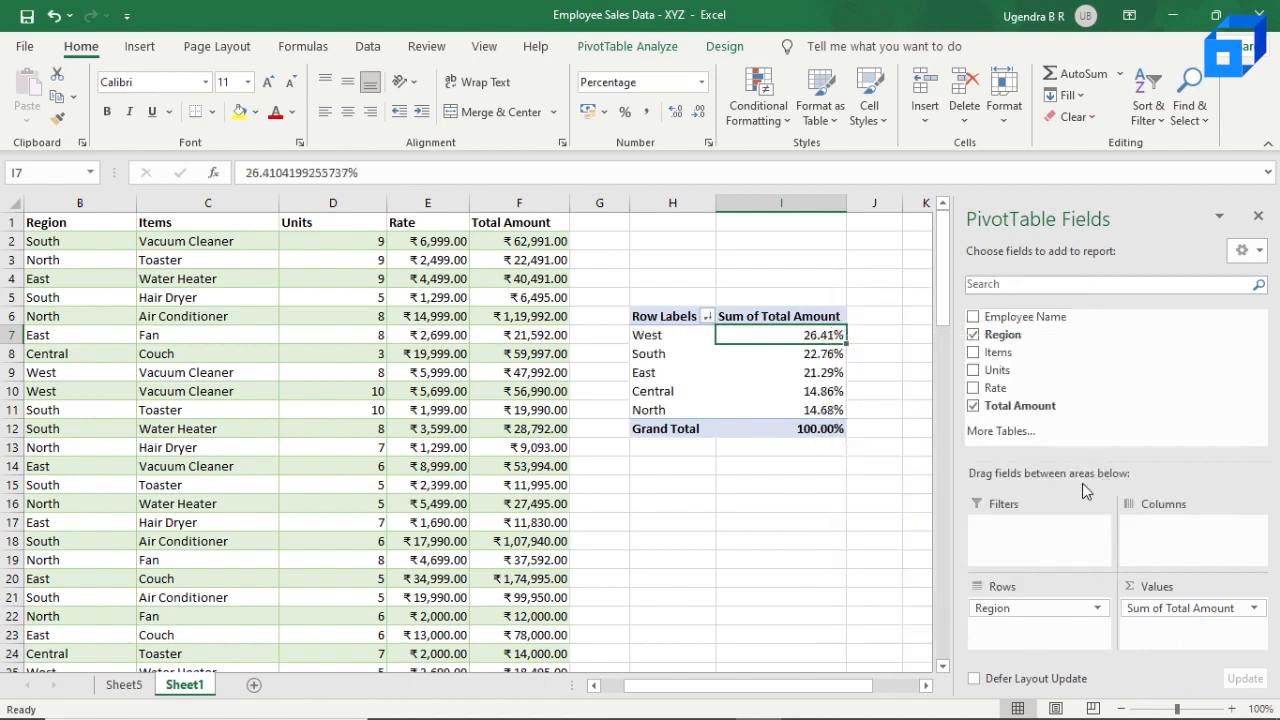
{"action": "left_click", "coordinate": [685, 343]}
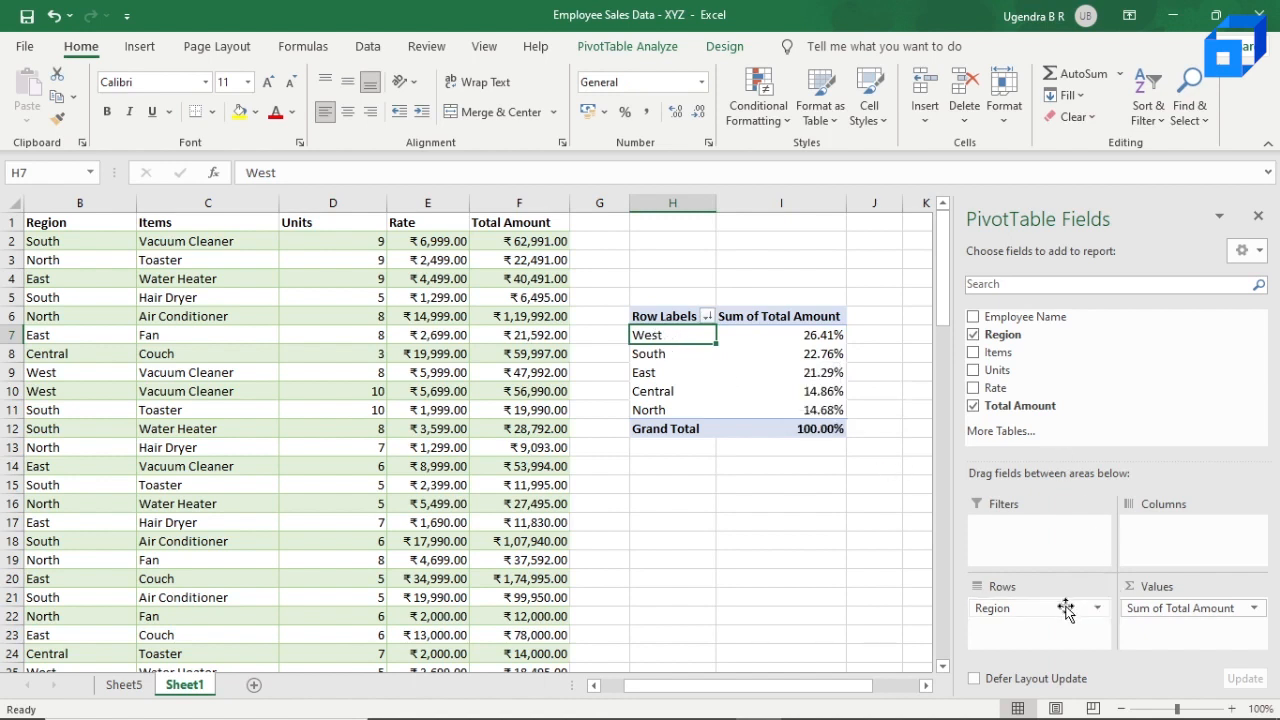
Step: Replace Region with Items in the pivot table's rows and sort the items' percentage shares of Total Amount from largest to smallest
{"action": "left_click_drag", "start_coordinate": [1065, 610], "coordinate": [1036, 612]}
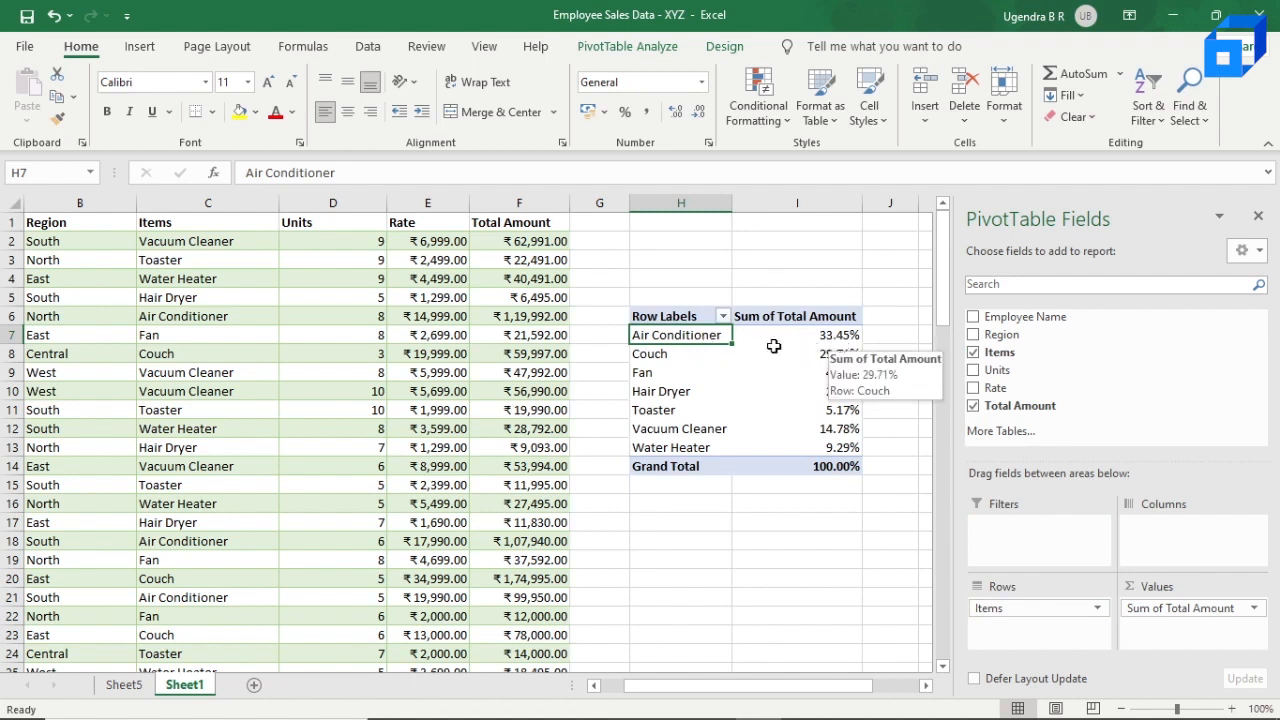
{"action": "left_click", "coordinate": [668, 357]}
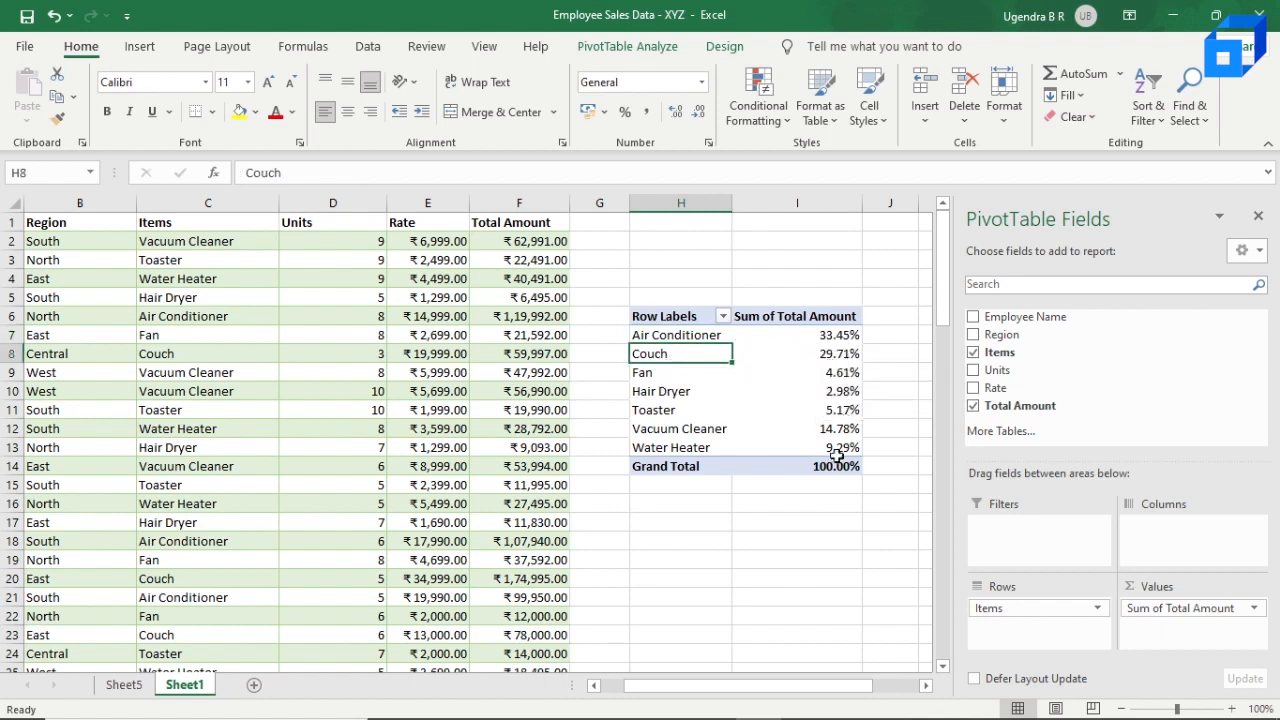
{"action": "left_click", "coordinate": [820, 335]}
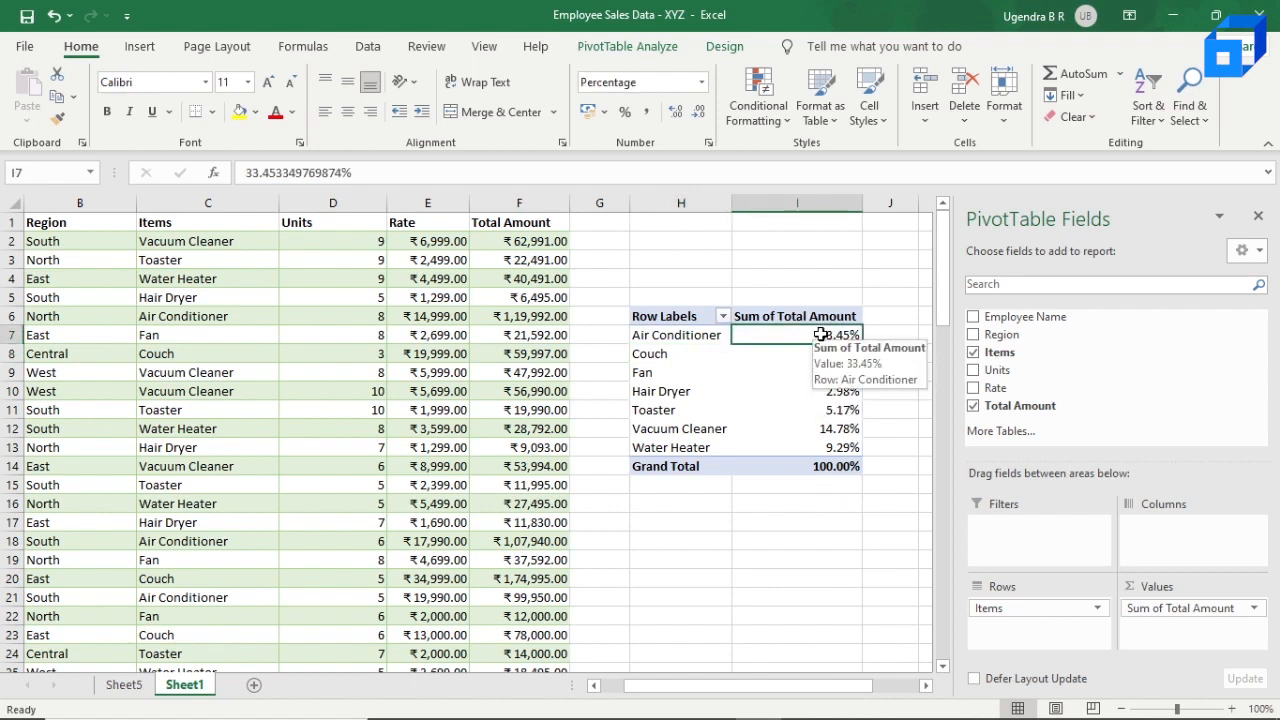
{"action": "right_click", "coordinate": [820, 335]}
{"action": "mouse_move", "coordinate": [919, 535]}
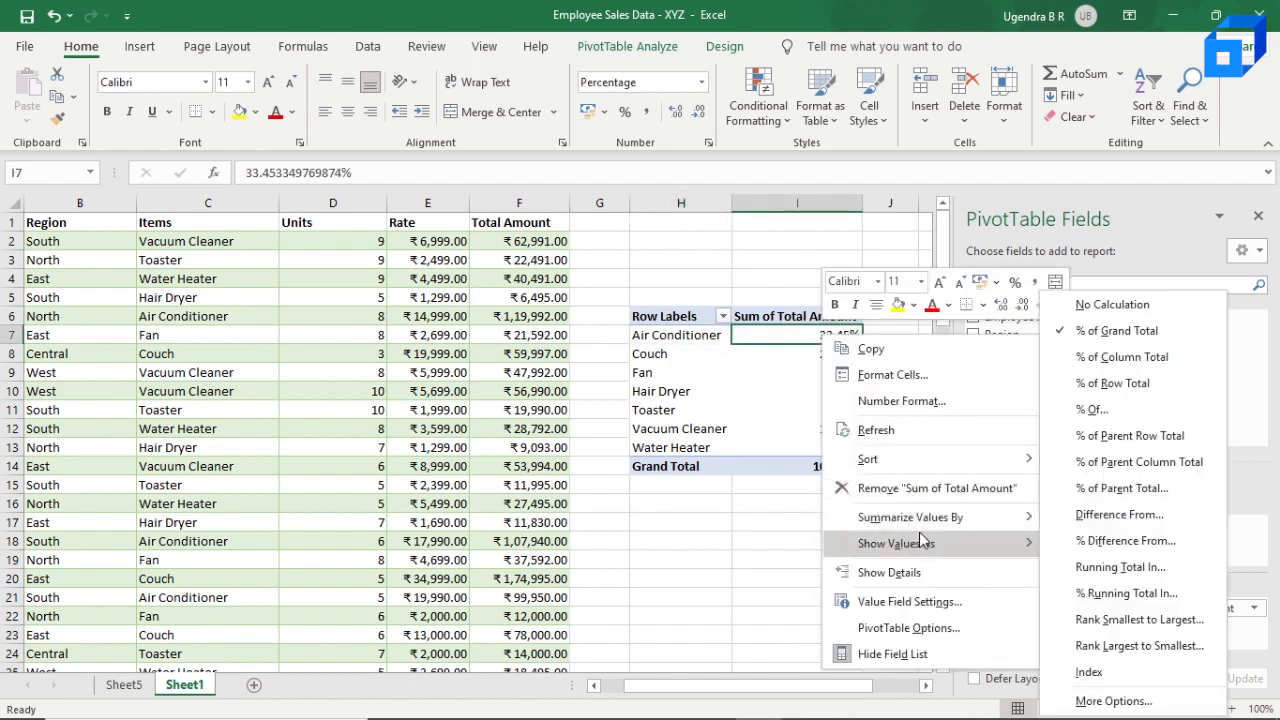
{"action": "mouse_move", "coordinate": [935, 458]}
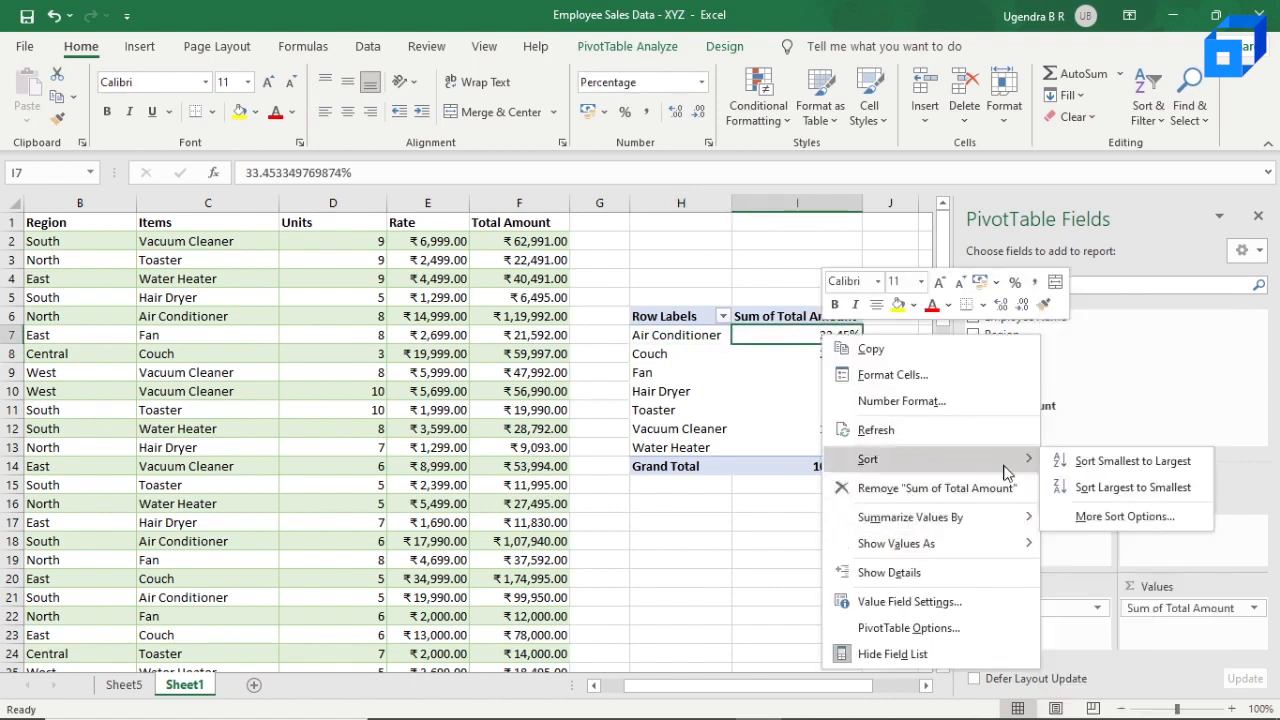
{"action": "left_click", "coordinate": [1110, 486]}
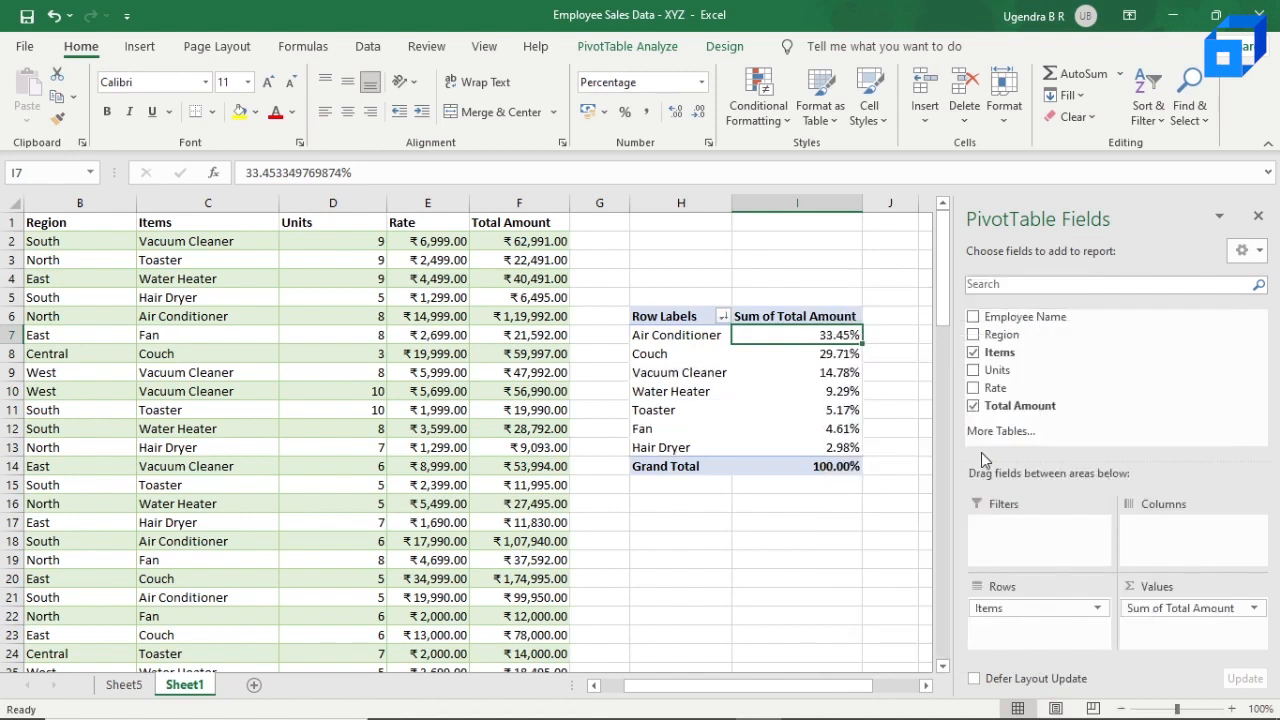
Step: Add the Region field to the pivot table's columns, keeping Items in the rows
{"action": "left_click", "coordinate": [692, 450]}
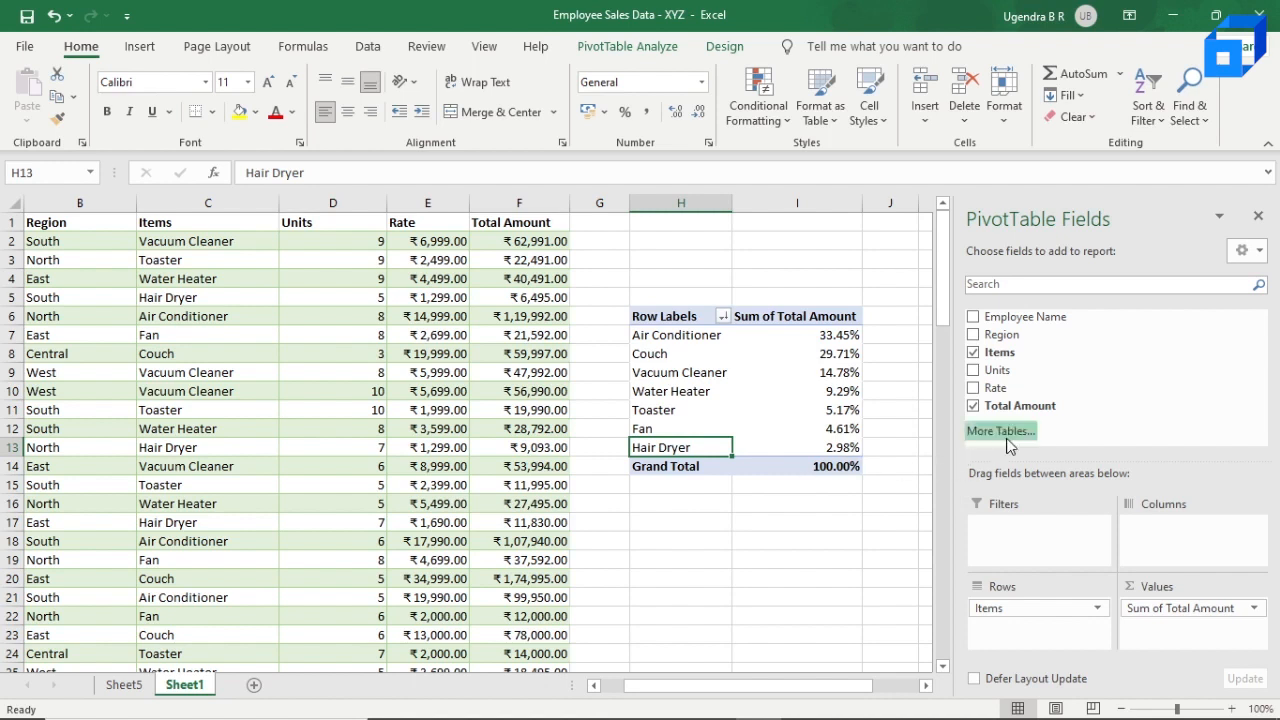
{"action": "left_click_drag", "start_coordinate": [1018, 603], "coordinate": [1165, 540]}
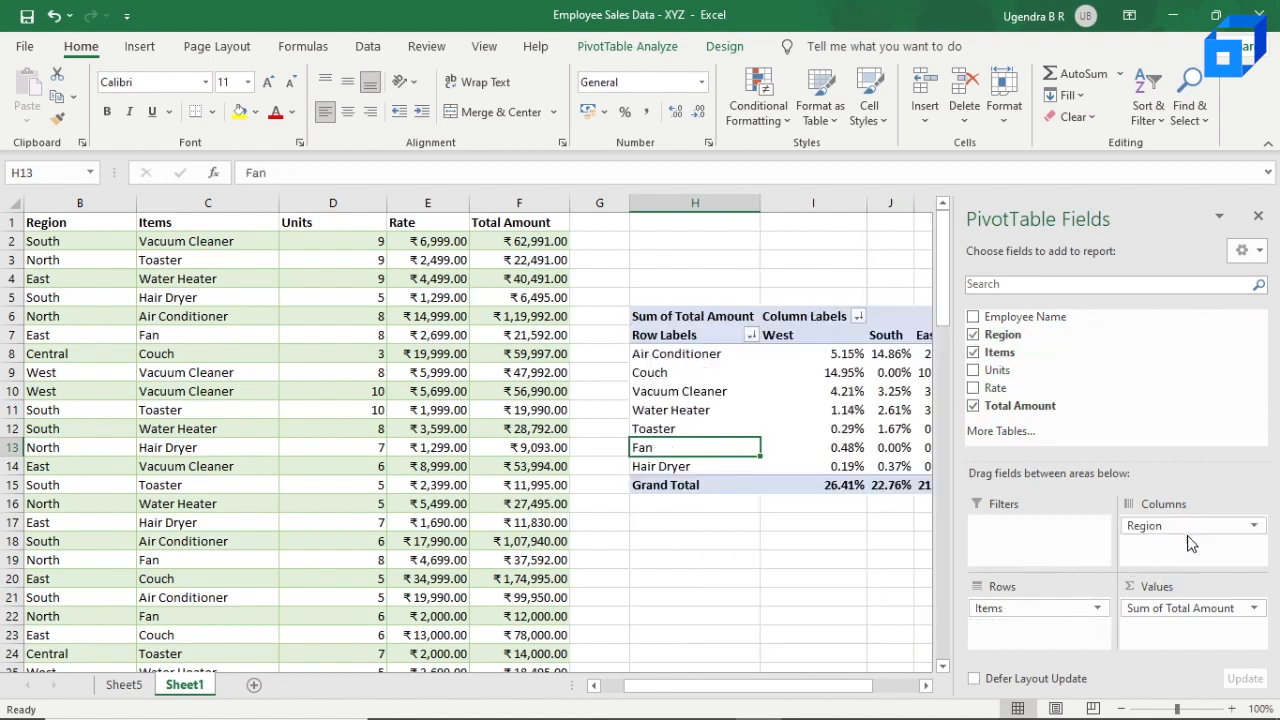
{"action": "scroll", "coordinate": [814, 441], "scroll_direction": "right", "scroll_amount": 2}
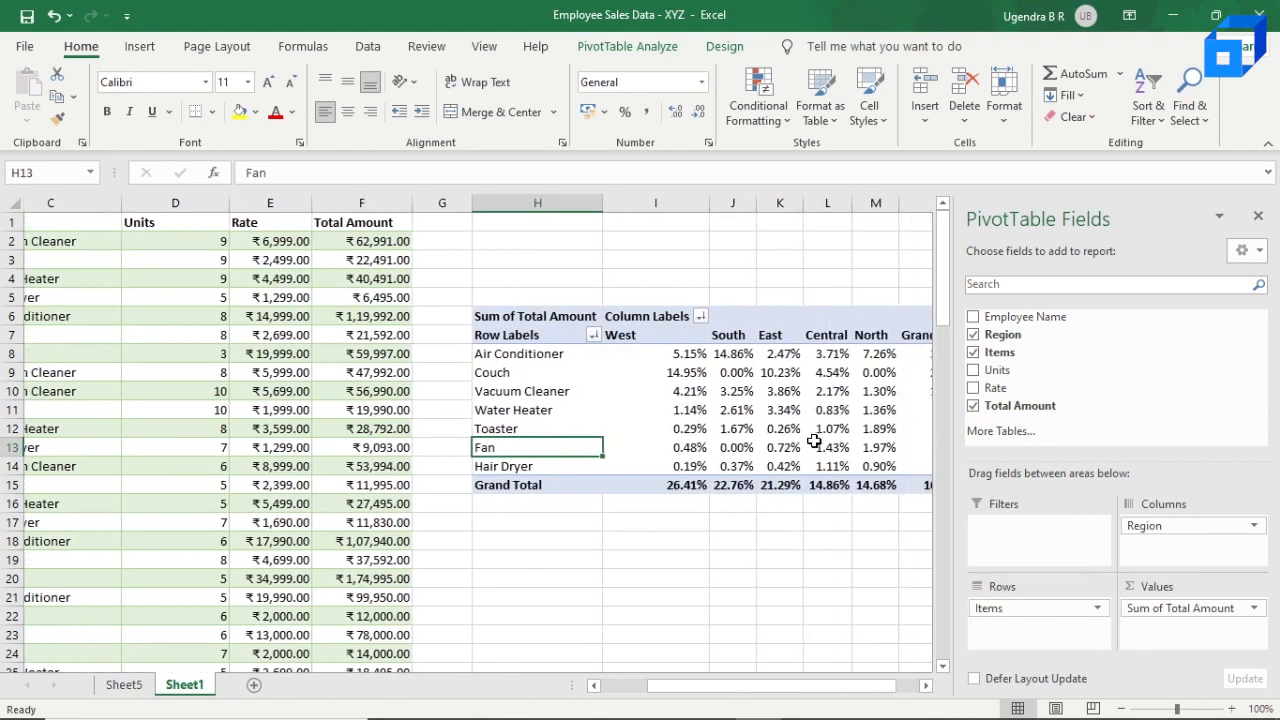
{"action": "scroll", "coordinate": [697, 407], "scroll_direction": "right", "scroll_amount": 3}
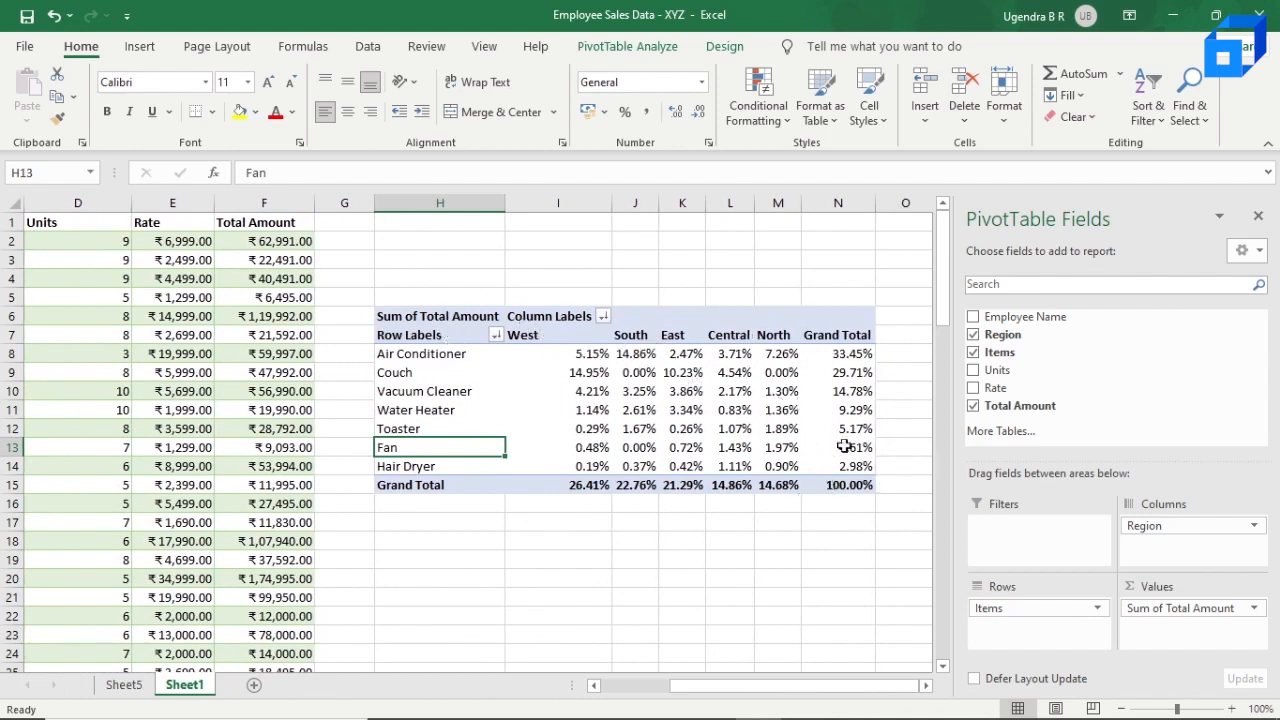
{"action": "scroll", "coordinate": [730, 450], "scroll_direction": "right", "scroll_amount": 1}
Step: Show the Sum of Total Amount values with No Calculation instead of as percentages and review the amounts by item and region
{"action": "left_click", "coordinate": [706, 355]}
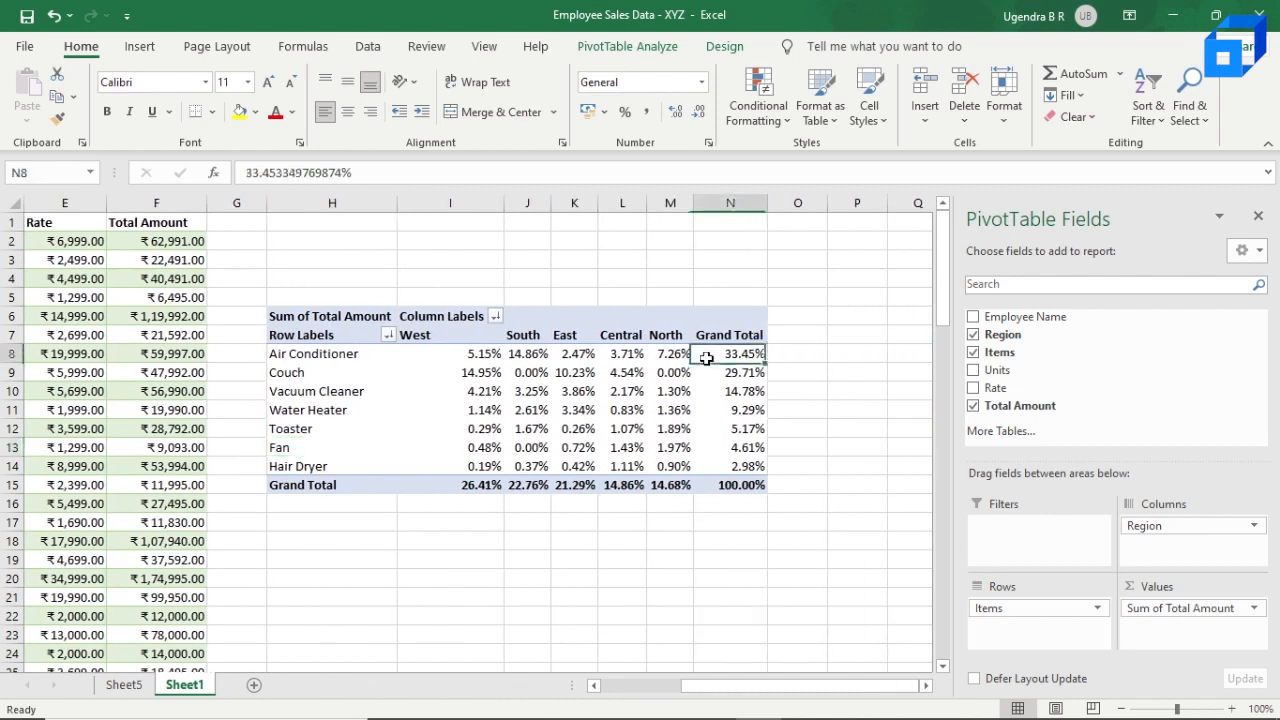
{"action": "right_click", "coordinate": [706, 358]}
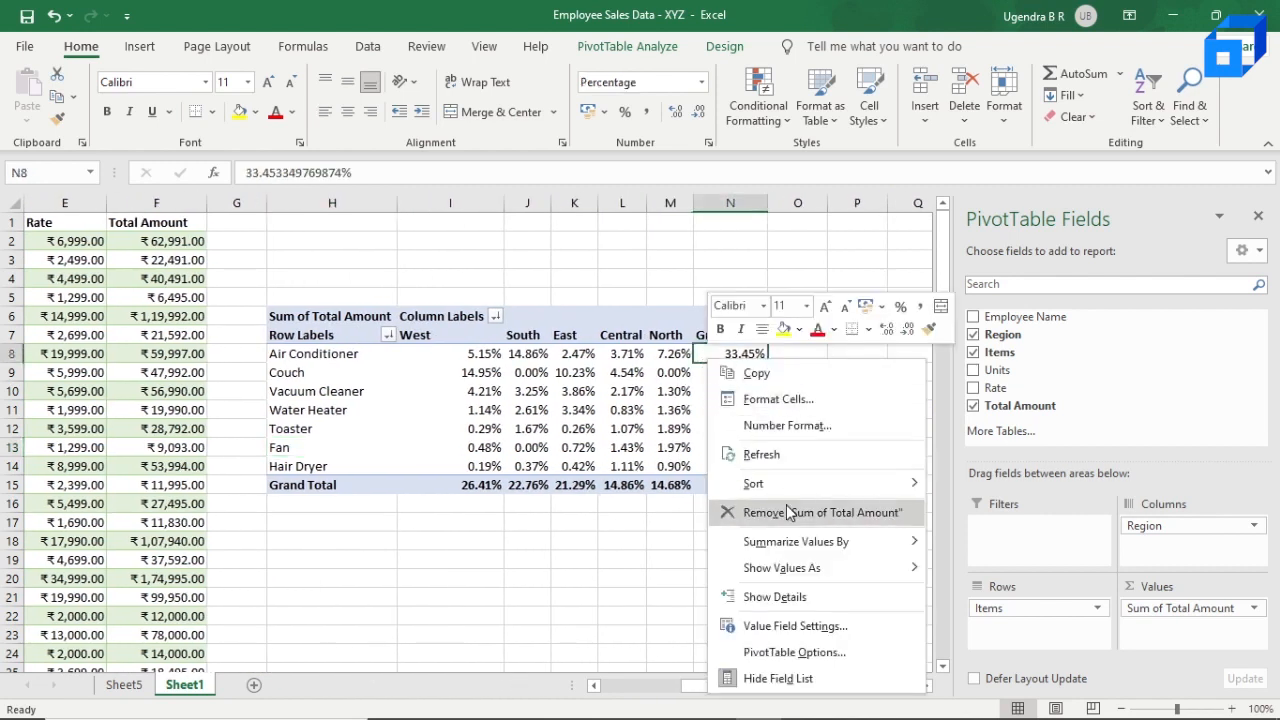
{"action": "mouse_move", "coordinate": [797, 567]}
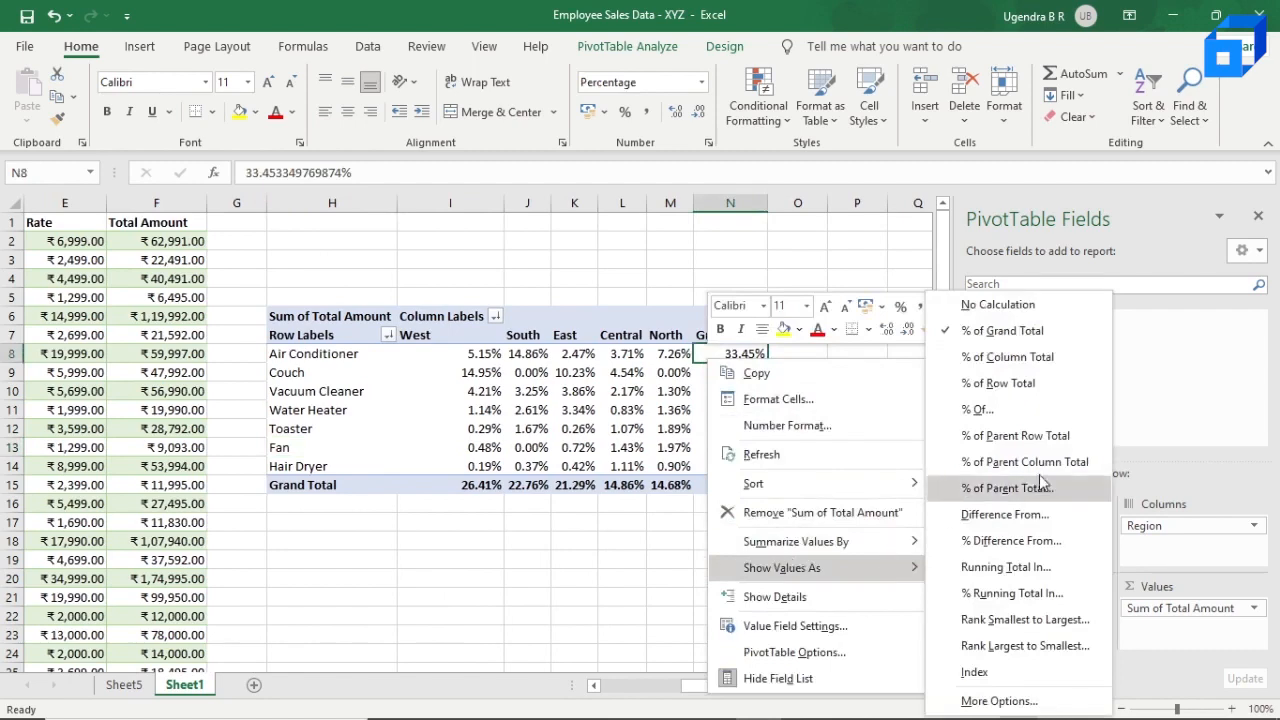
{"action": "left_click", "coordinate": [1052, 310]}
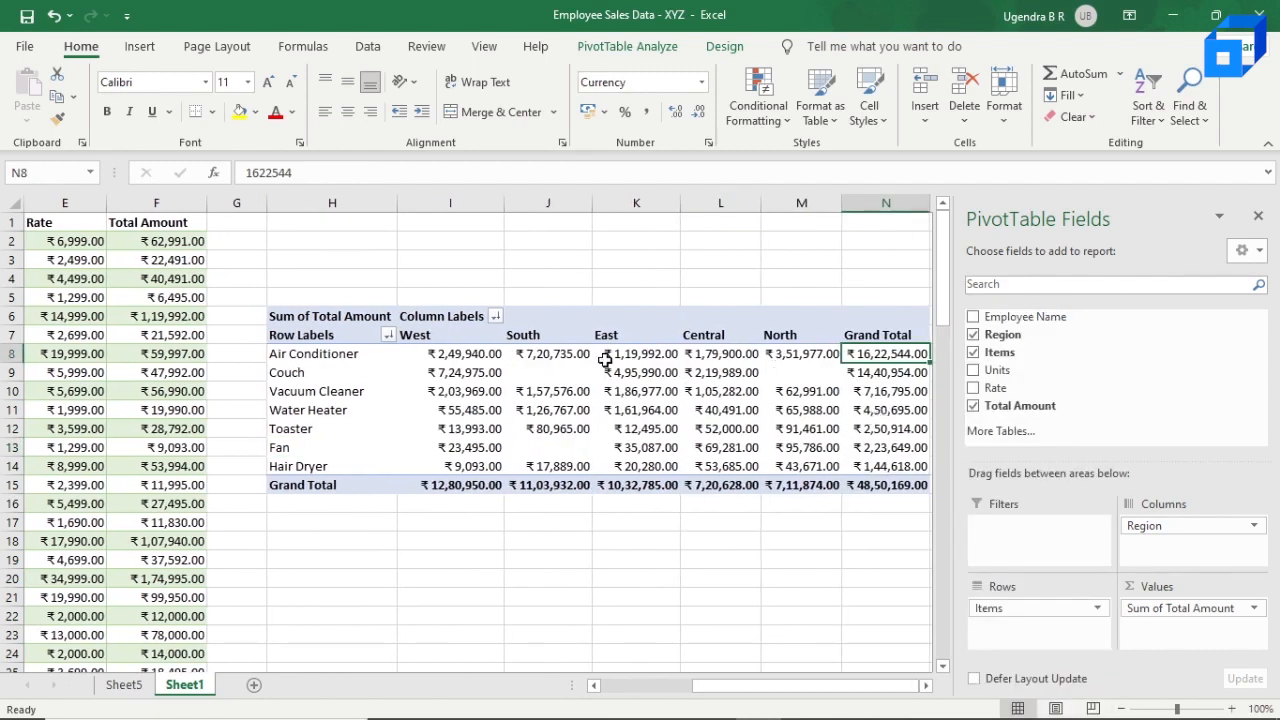
{"action": "scroll", "coordinate": [450, 388], "scroll_direction": "left", "scroll_amount": 1}
{"action": "scroll", "coordinate": [541, 387], "scroll_direction": "right", "scroll_amount": 3}
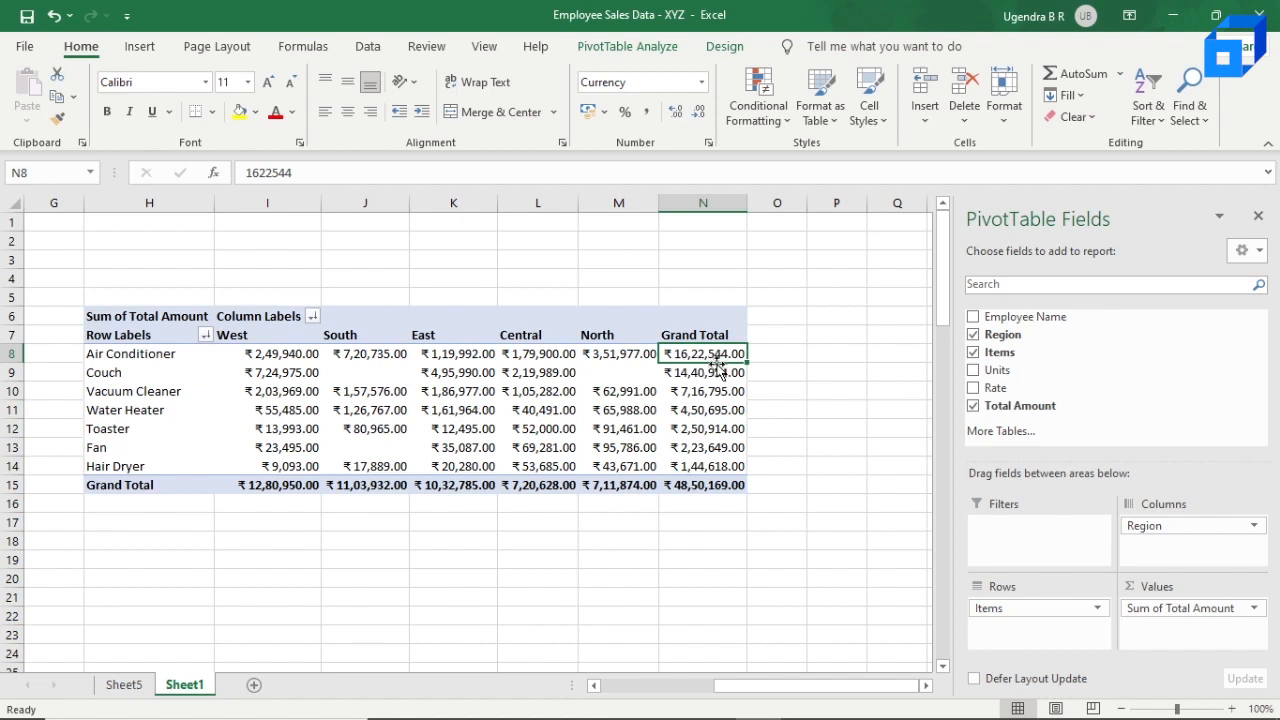
{"action": "mouse_move", "coordinate": [690, 380]}
{"action": "mouse_move", "coordinate": [735, 392]}
{"action": "scroll", "coordinate": [297, 378], "scroll_direction": "left", "scroll_amount": 1}
{"action": "scroll", "coordinate": [297, 378], "scroll_direction": "left", "scroll_amount": 1}
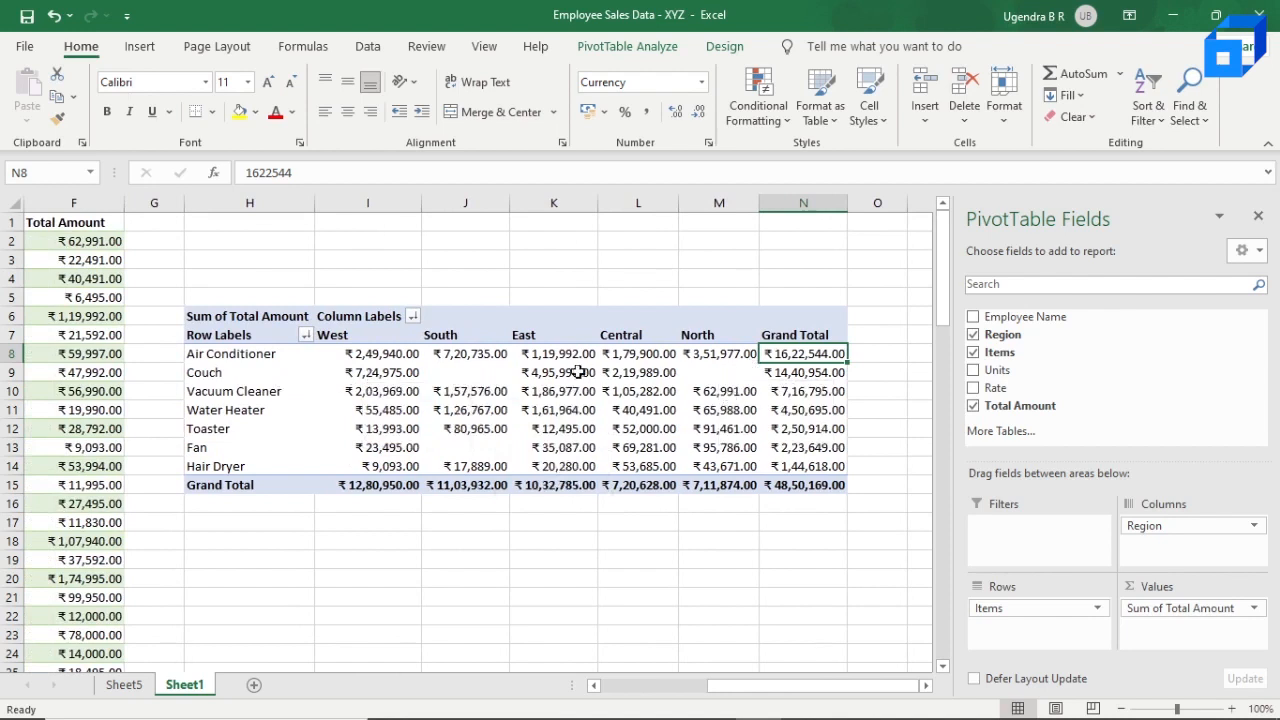
Step: Set the PivotTable option for empty cells to show 0
{"action": "left_click", "coordinate": [468, 372]}
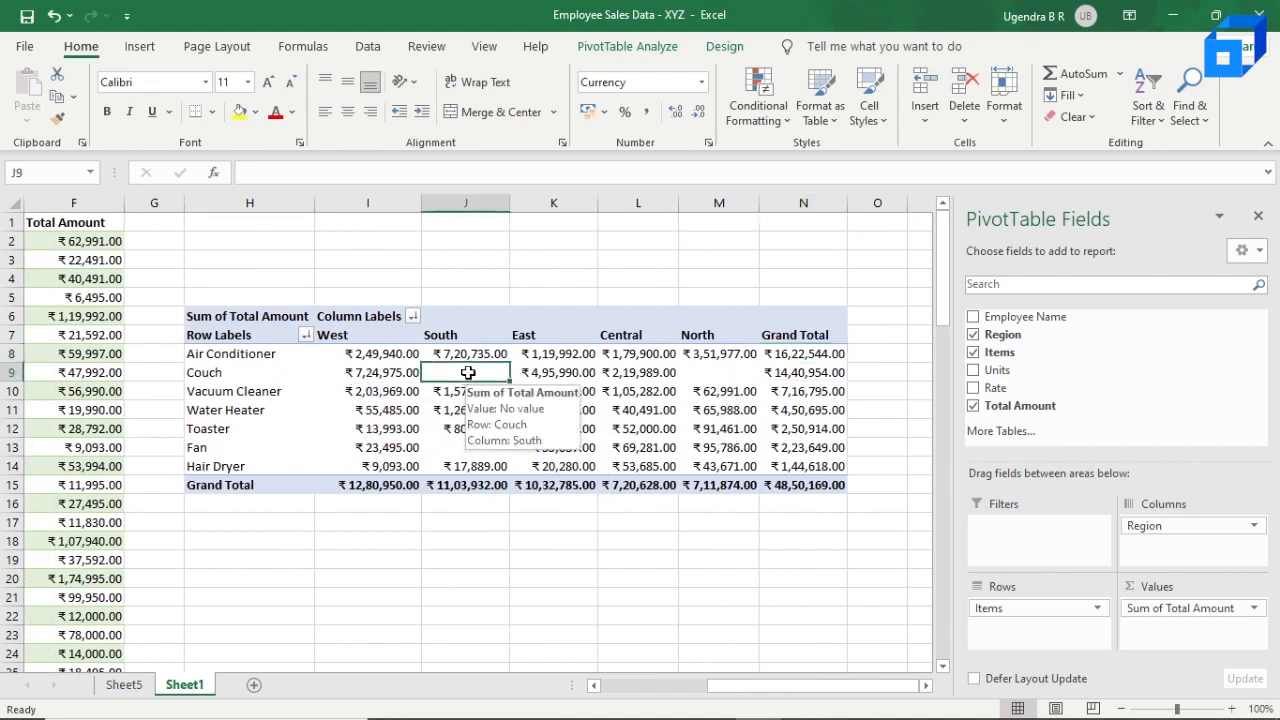
{"action": "right_click", "coordinate": [468, 374]}
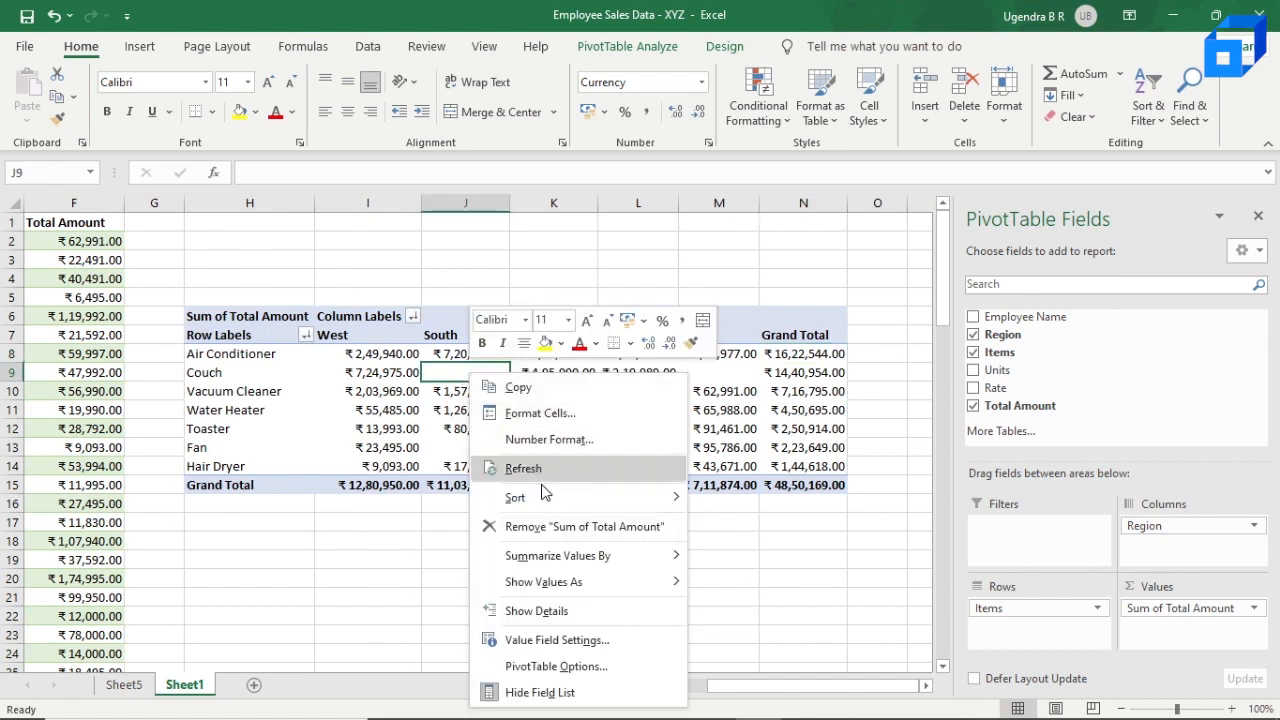
{"action": "mouse_move", "coordinate": [607, 584]}
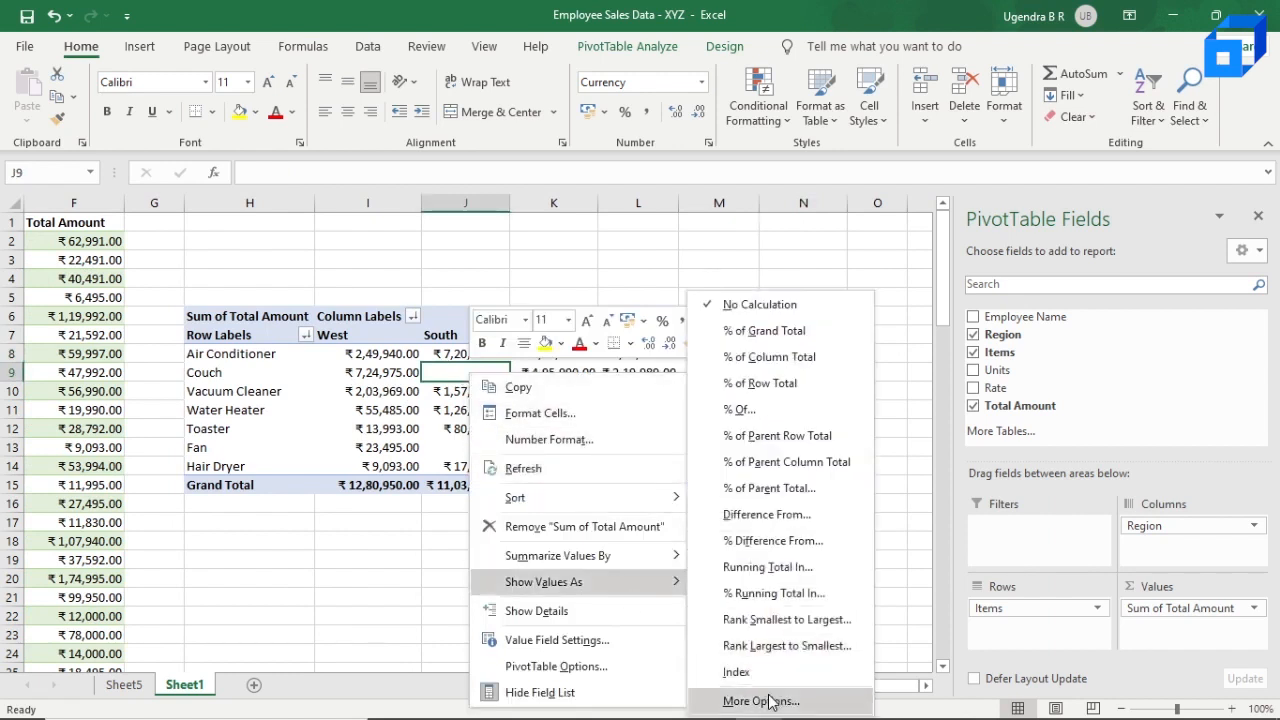
{"action": "left_click", "coordinate": [566, 667]}
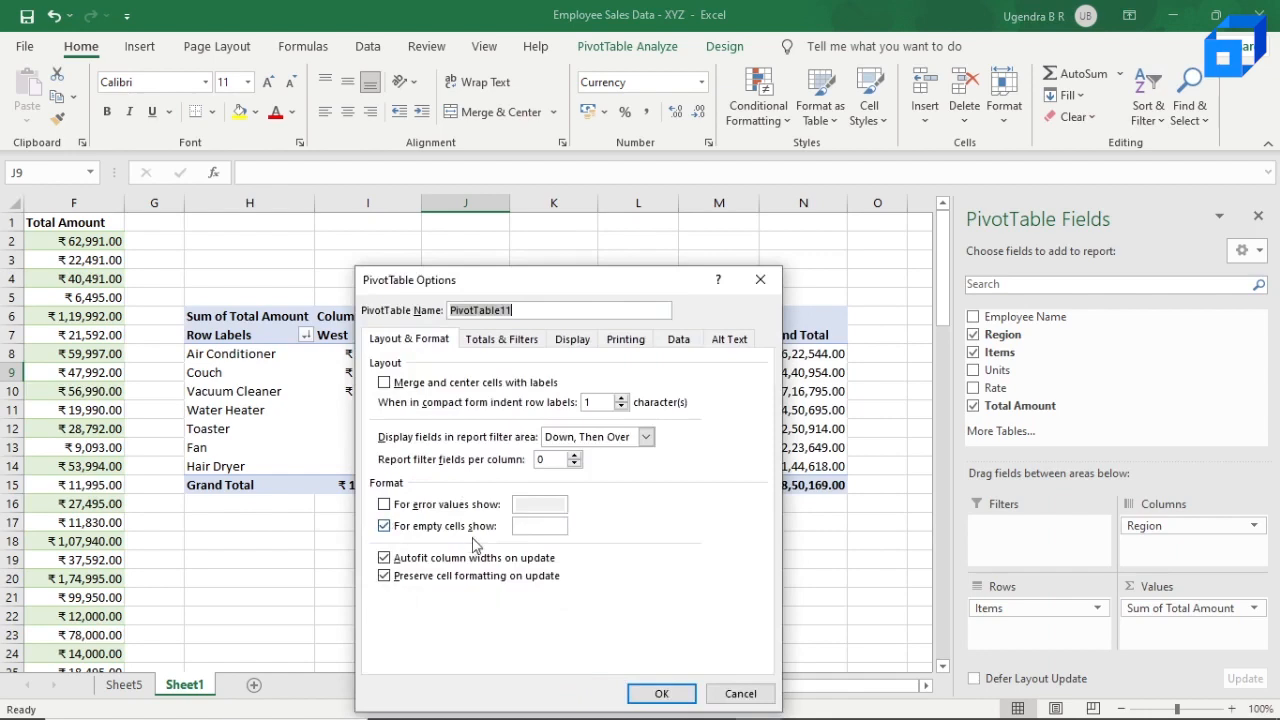
{"action": "left_click", "coordinate": [550, 524]}
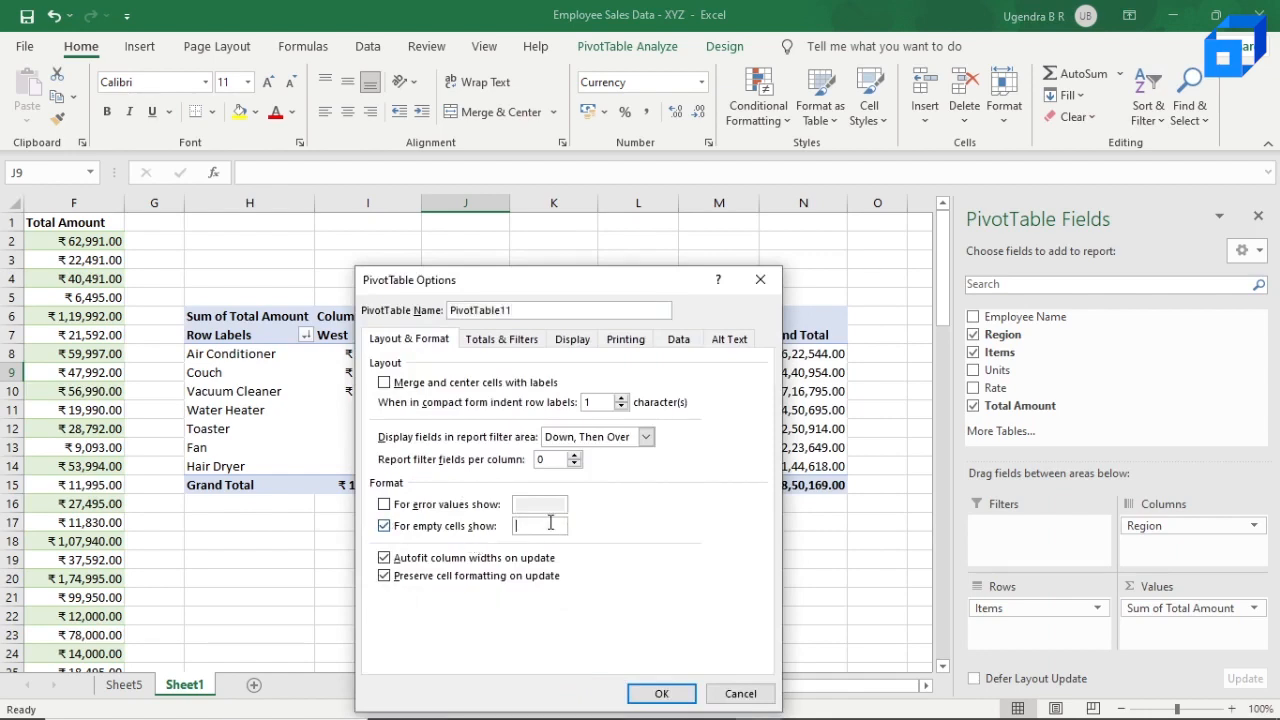
{"action": "type", "text": "0\\"}
{"action": "key", "text": "Return"}
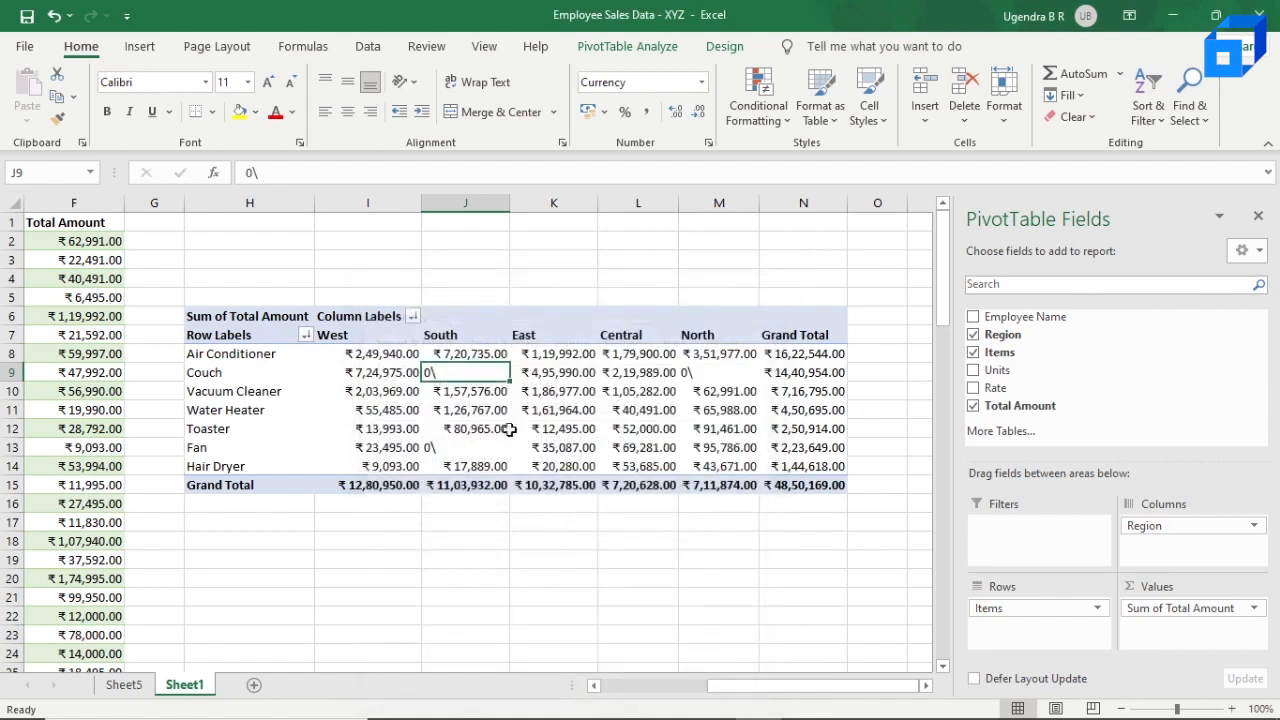
{"action": "right_click", "coordinate": [466, 373]}
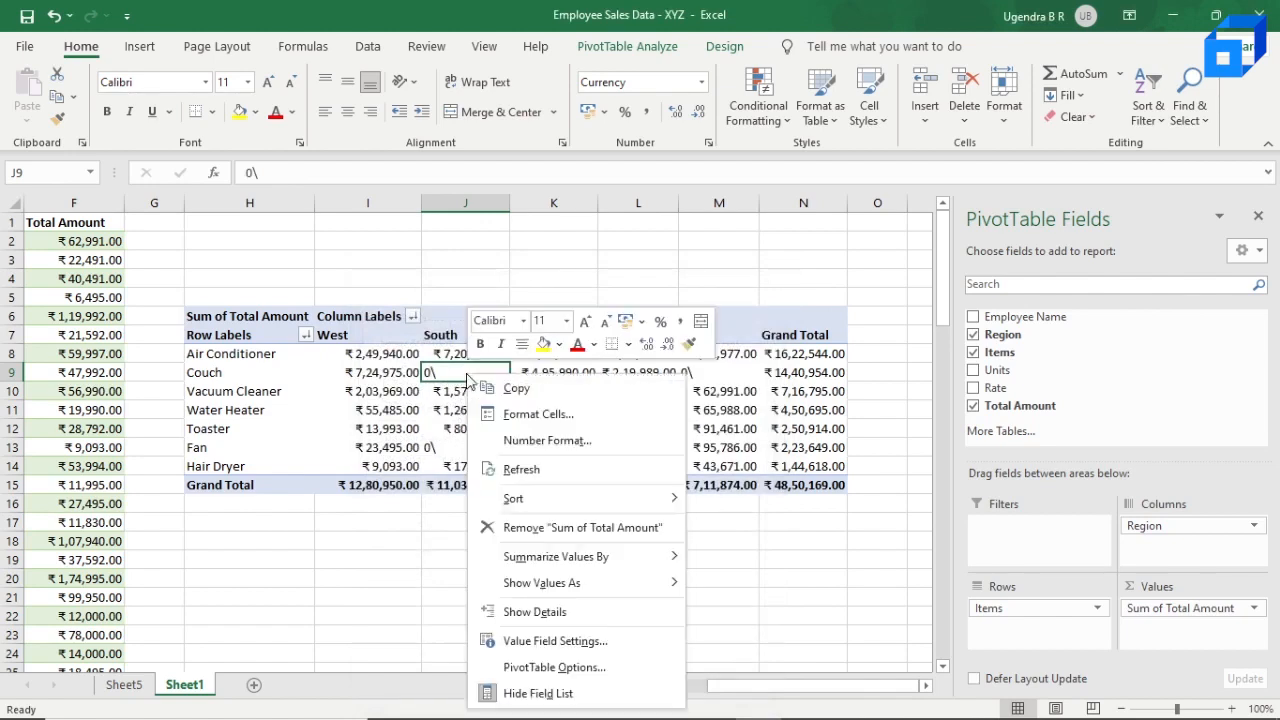
{"action": "left_click", "coordinate": [533, 662]}
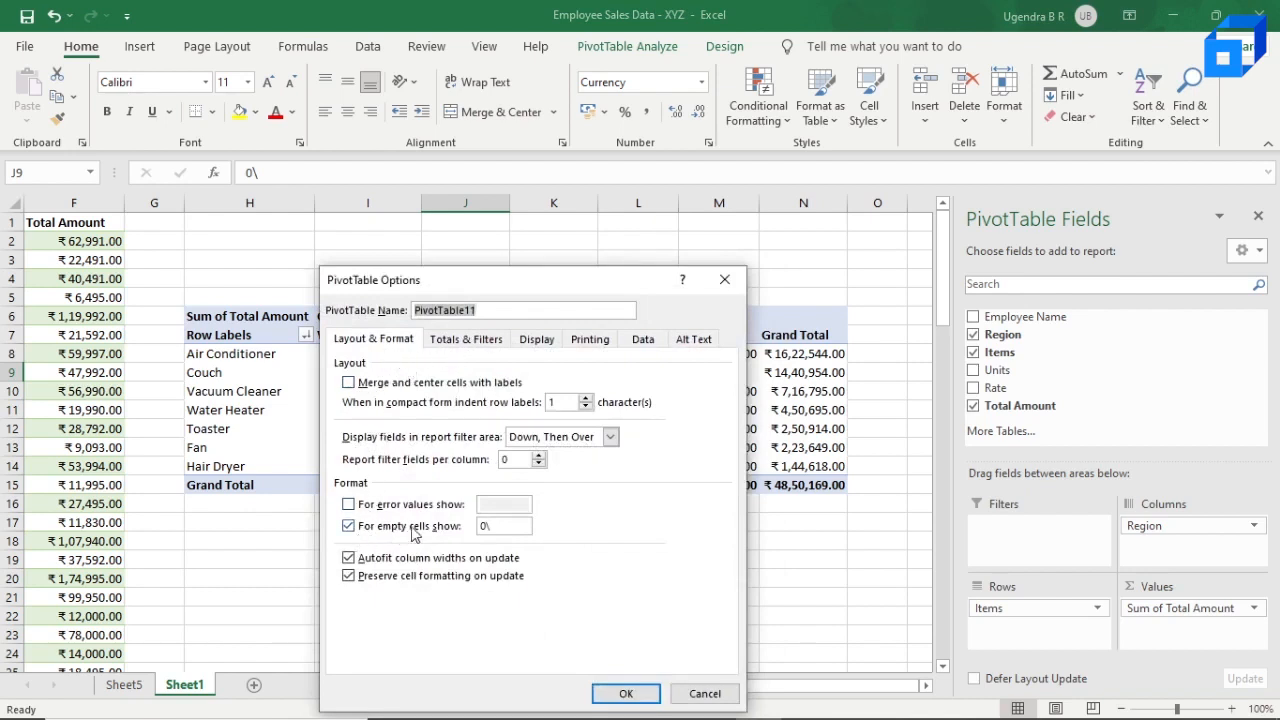
{"action": "left_click", "coordinate": [500, 527]}
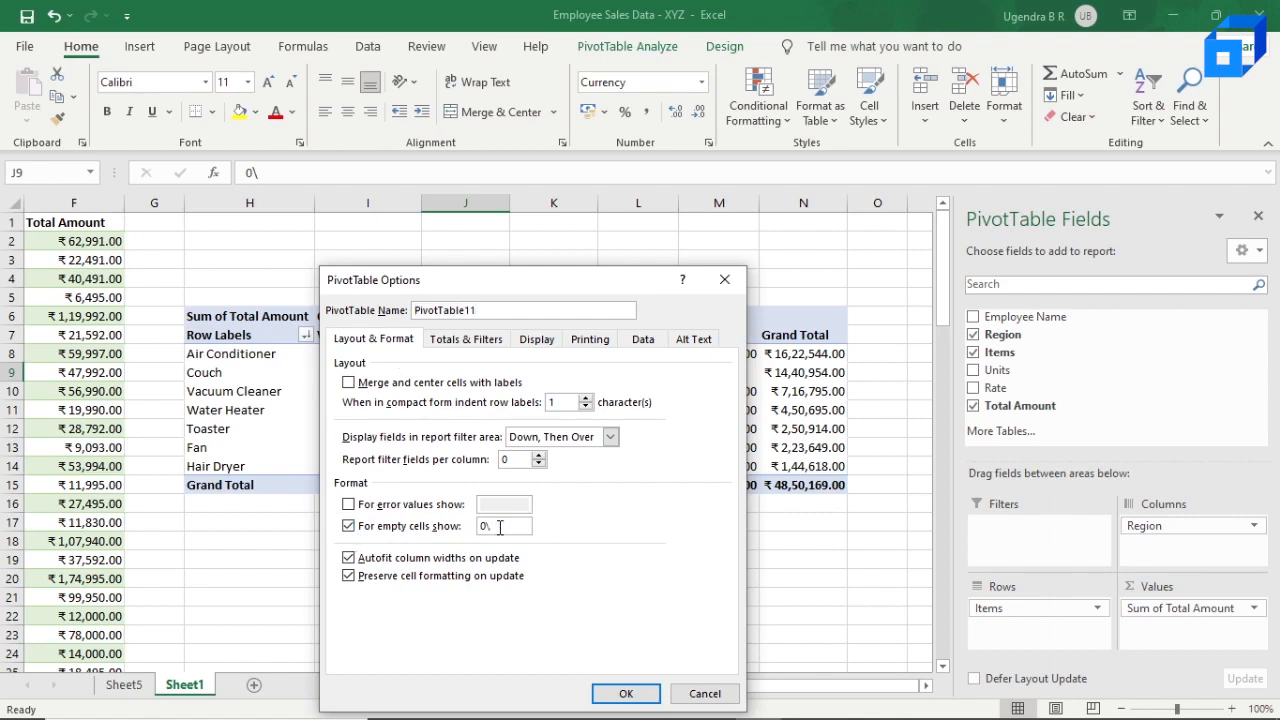
{"action": "left_click", "coordinate": [626, 693]}
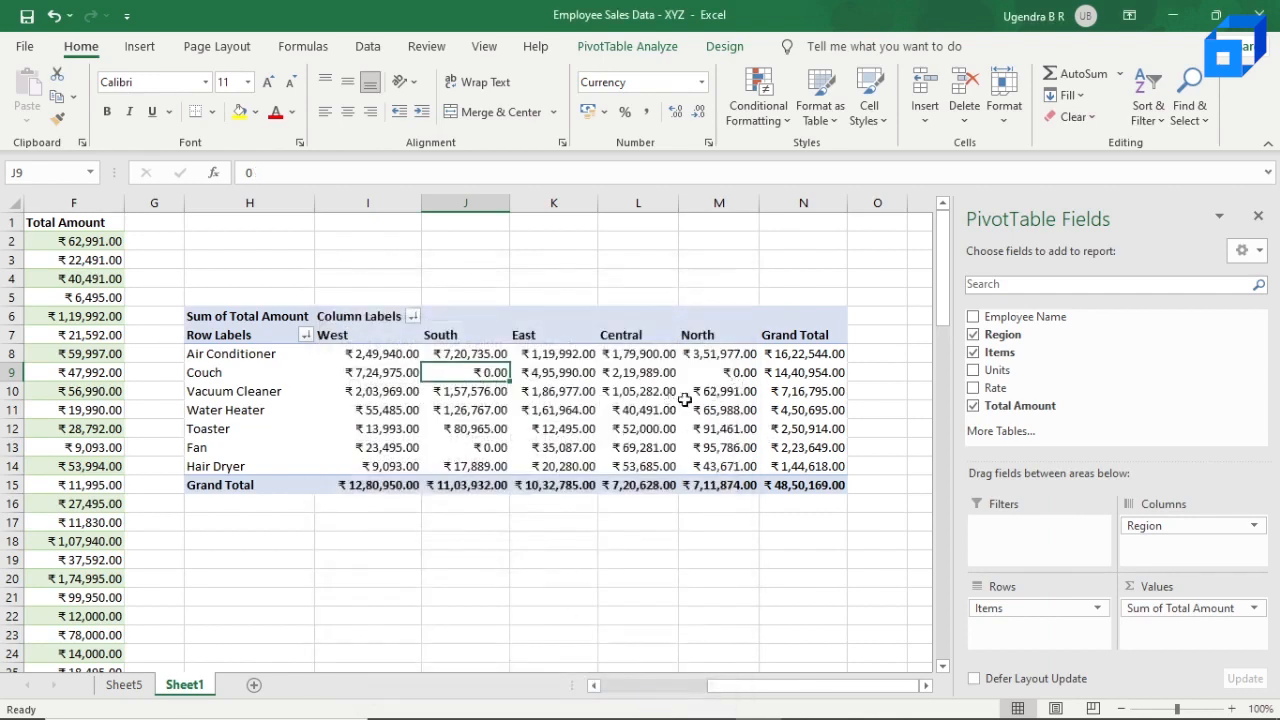
Step: Move Region from the pivot table's columns to its rows and nest Items beneath it
{"action": "mouse_move", "coordinate": [737, 390]}
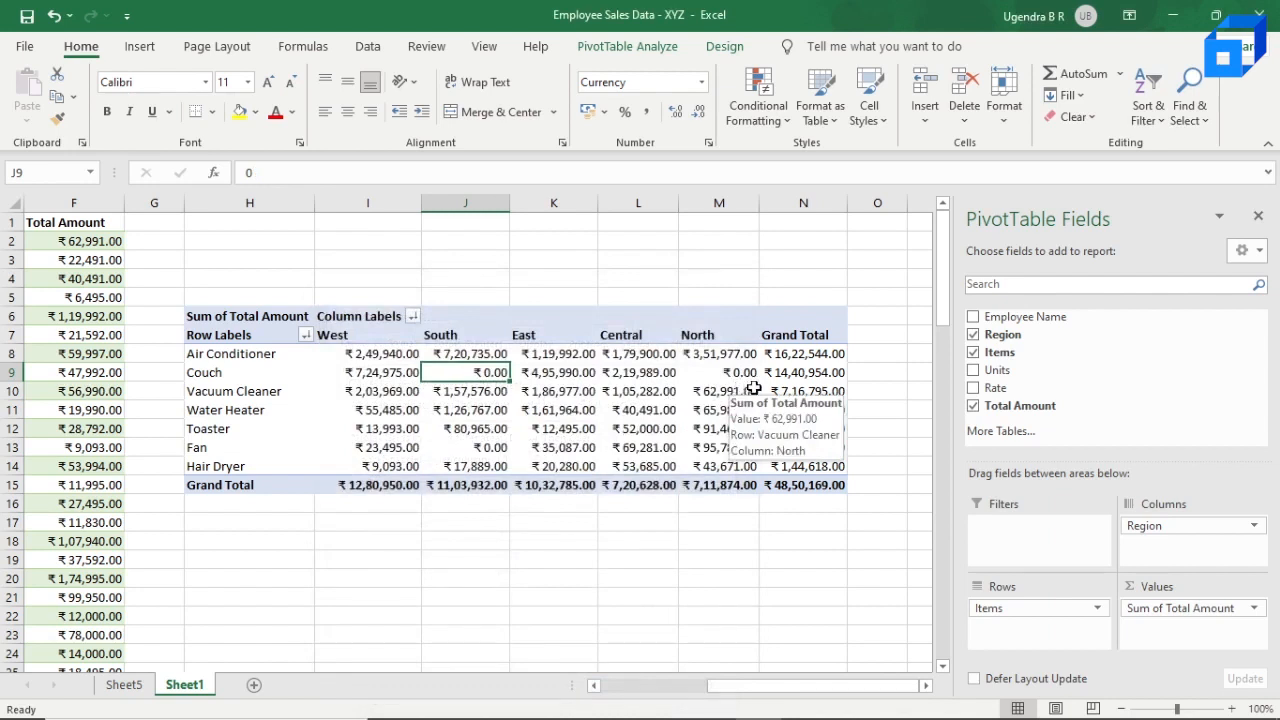
{"action": "scroll", "coordinate": [693, 428], "scroll_direction": "left", "scroll_amount": 1}
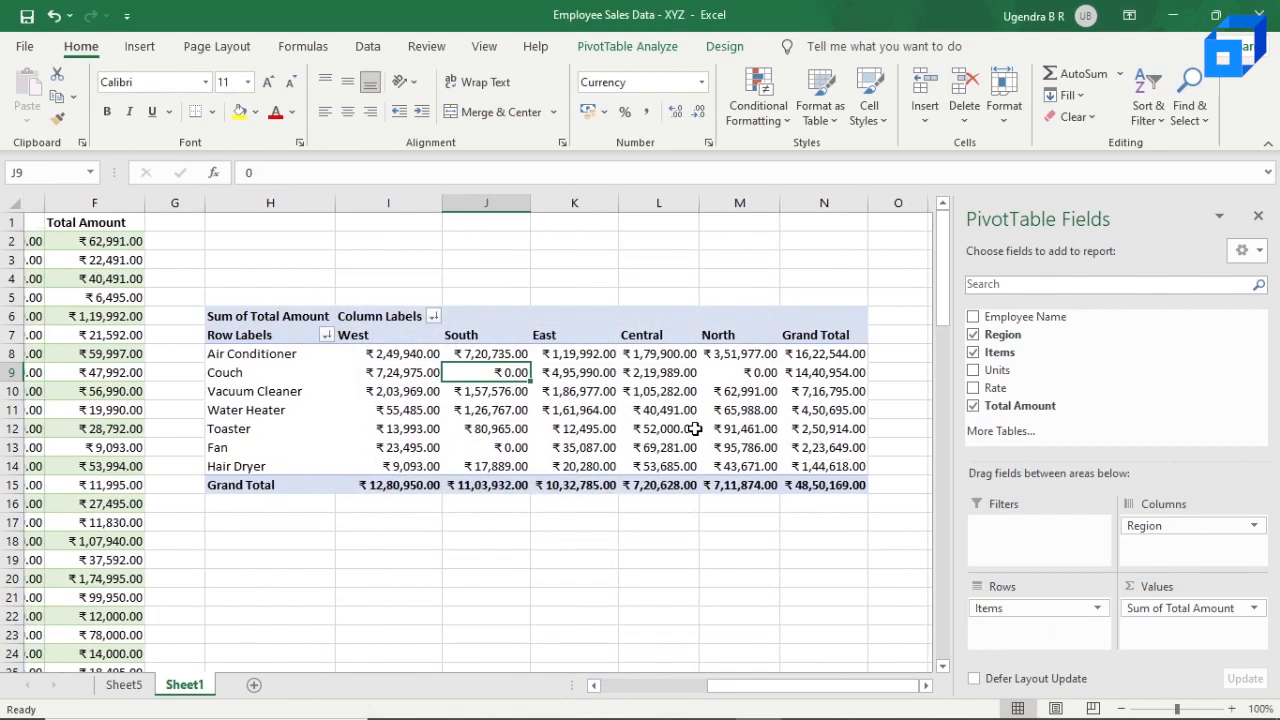
{"action": "scroll", "coordinate": [693, 428], "scroll_direction": "right", "scroll_amount": 1}
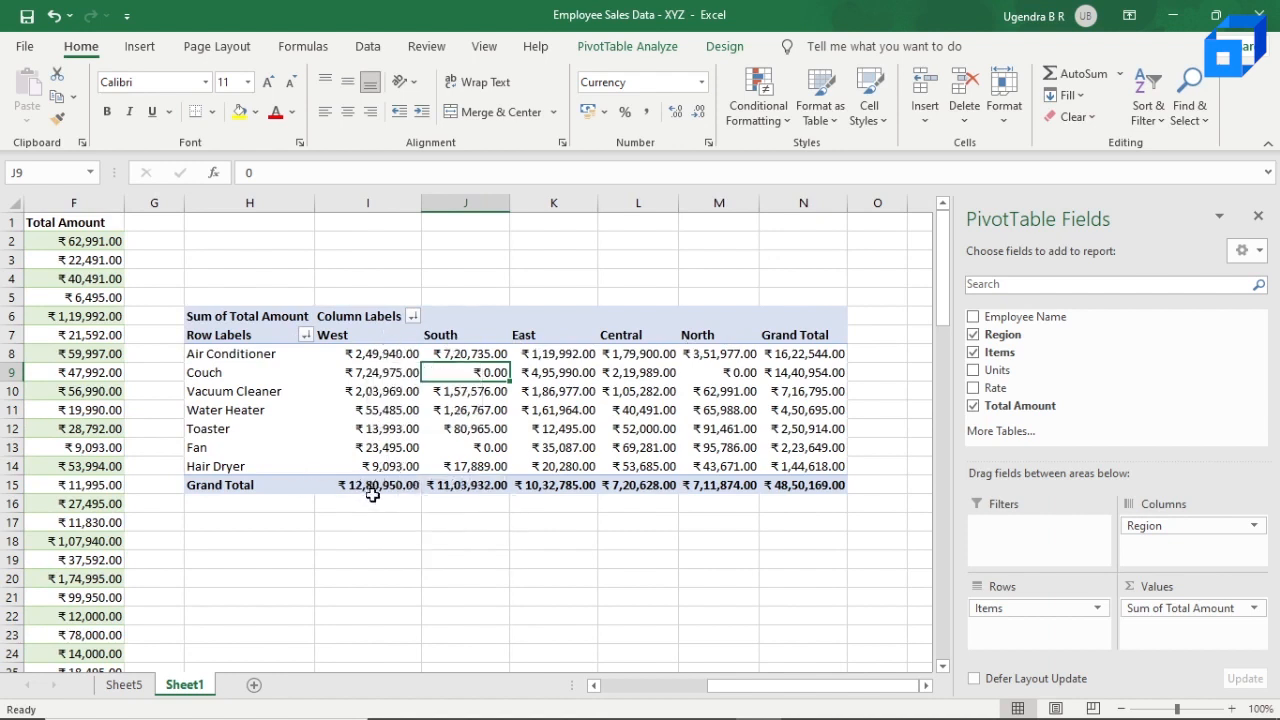
{"action": "mouse_move", "coordinate": [366, 492]}
{"action": "scroll", "coordinate": [598, 388], "scroll_direction": "left", "scroll_amount": 1}
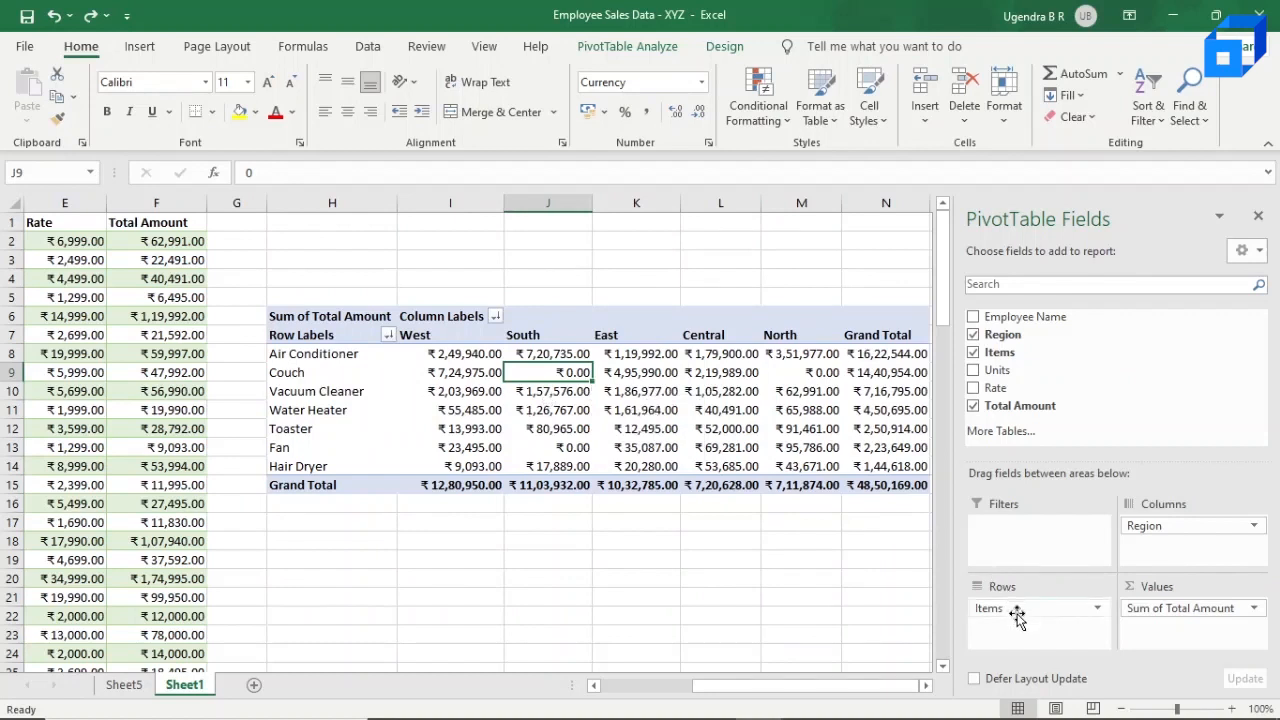
{"action": "left_click_drag", "start_coordinate": [1016, 615], "coordinate": [1022, 380]}
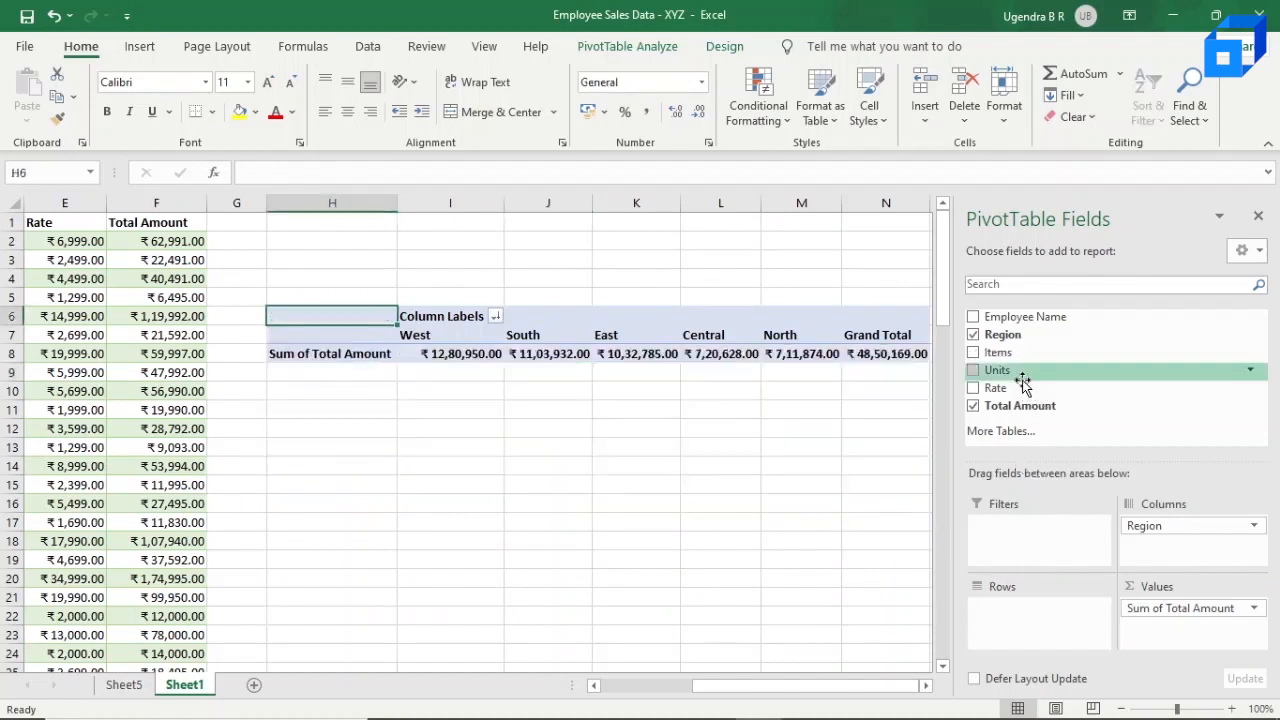
{"action": "left_click_drag", "start_coordinate": [1155, 524], "coordinate": [1020, 607]}
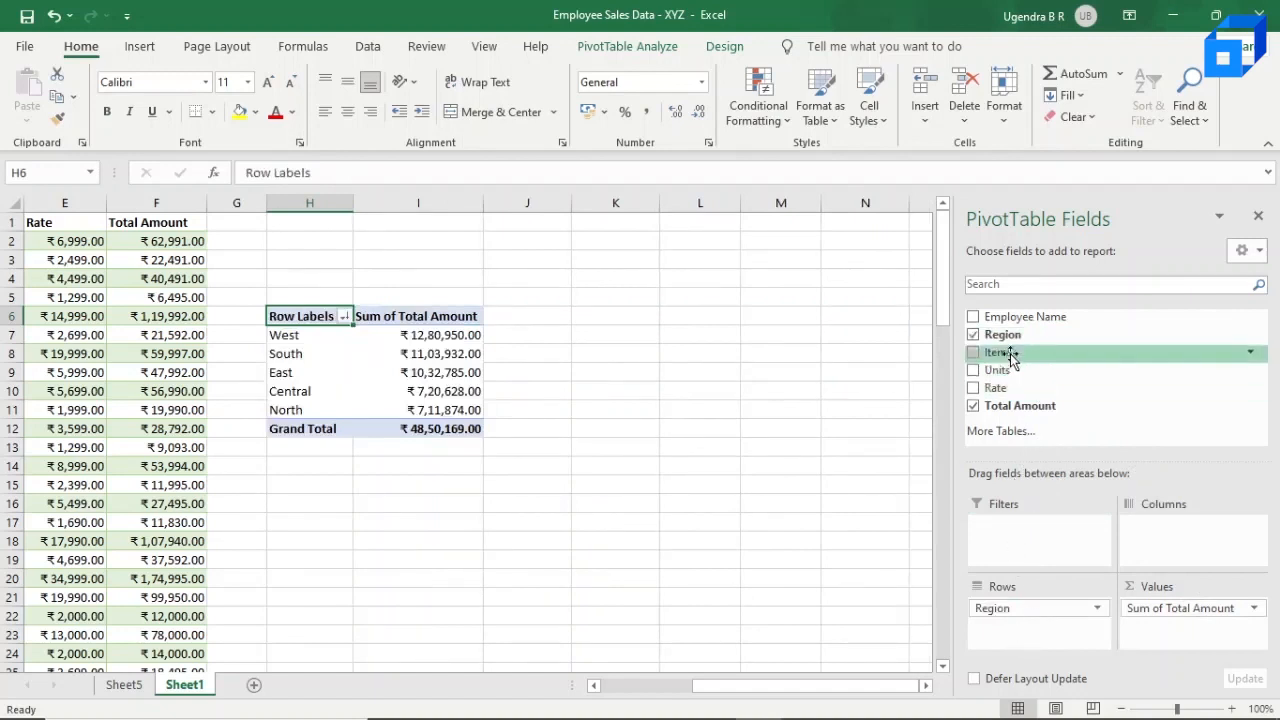
{"action": "left_click_drag", "start_coordinate": [1010, 356], "coordinate": [1016, 628]}
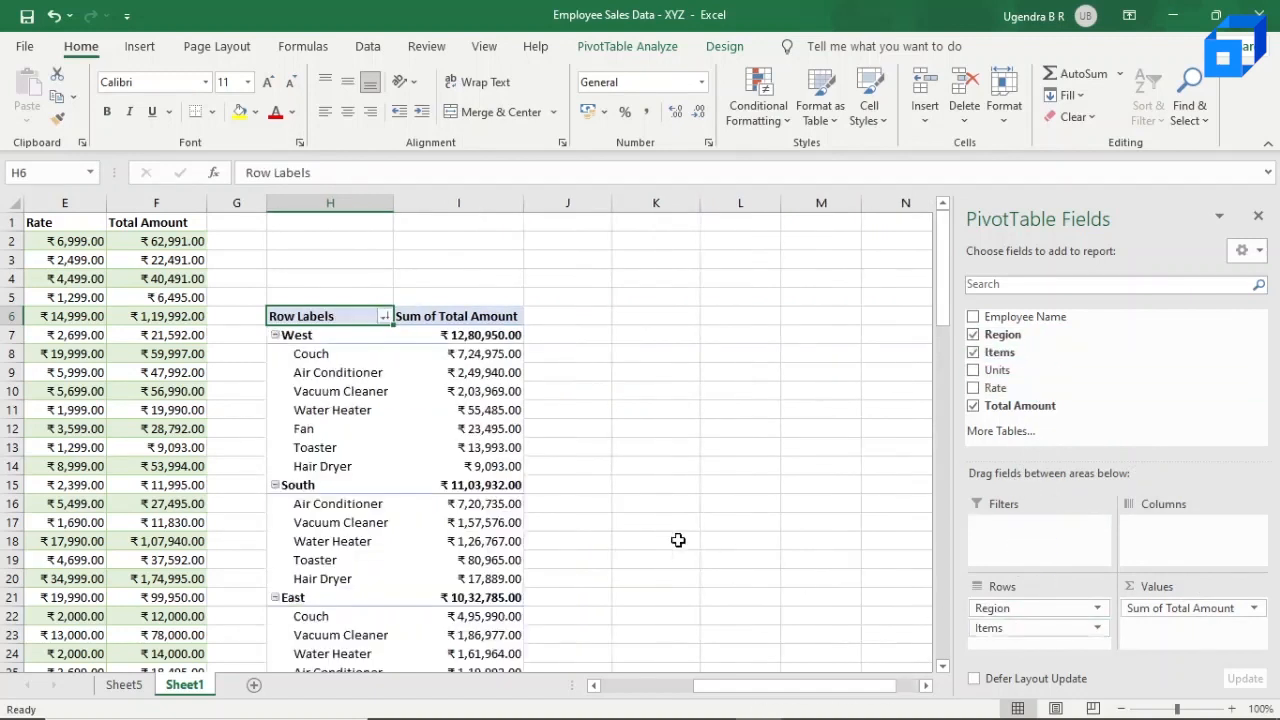
Step: Examine the Total Amount of each item within each region in the nested pivot table
{"action": "scroll", "coordinate": [462, 453], "scroll_direction": "down", "scroll_amount": 1}
{"action": "scroll", "coordinate": [462, 453], "scroll_direction": "up", "scroll_amount": 1}
{"action": "scroll", "coordinate": [327, 358], "scroll_direction": "left", "scroll_amount": 1}
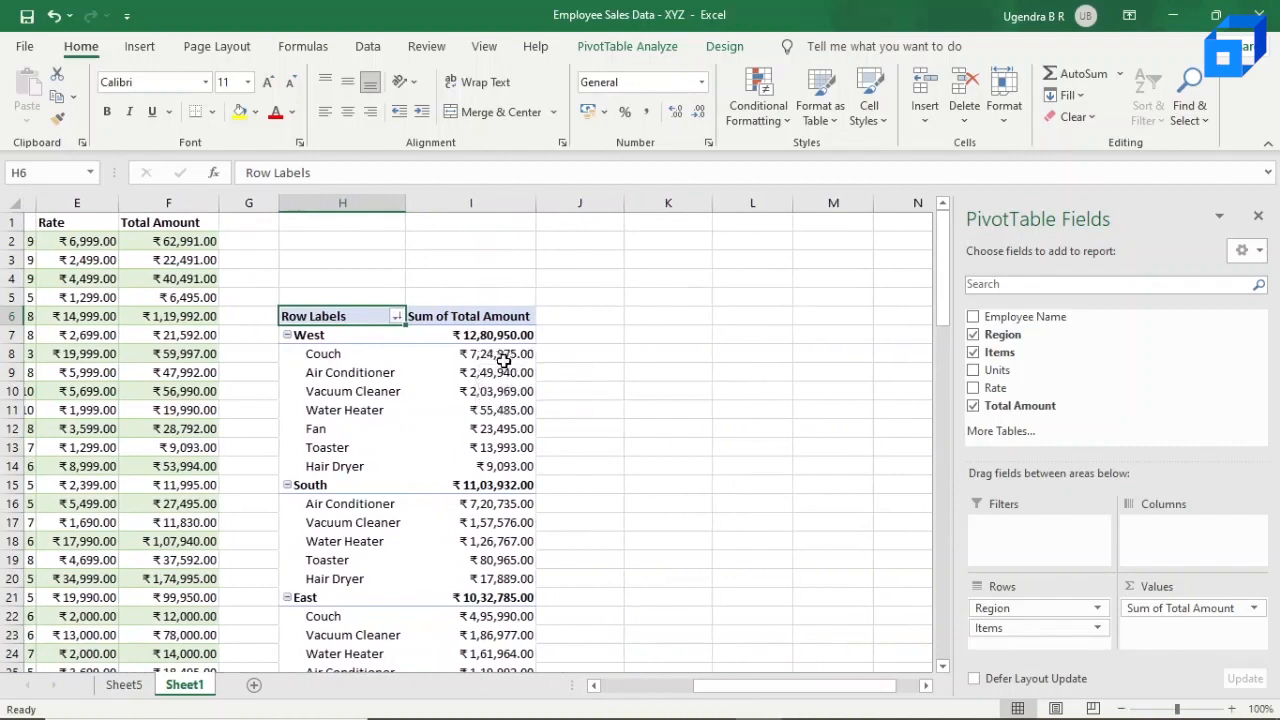
{"action": "scroll", "coordinate": [343, 475], "scroll_direction": "down", "scroll_amount": 2}
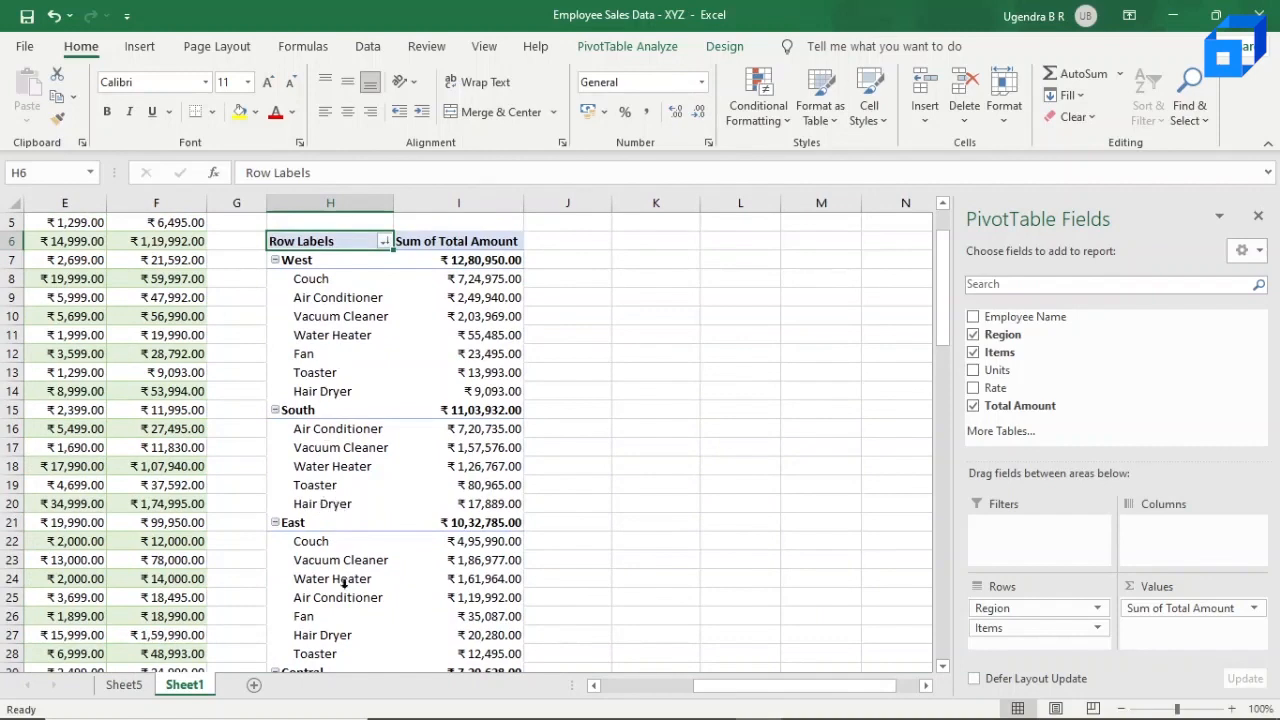
{"action": "scroll", "coordinate": [343, 583], "scroll_direction": "down", "scroll_amount": 1}
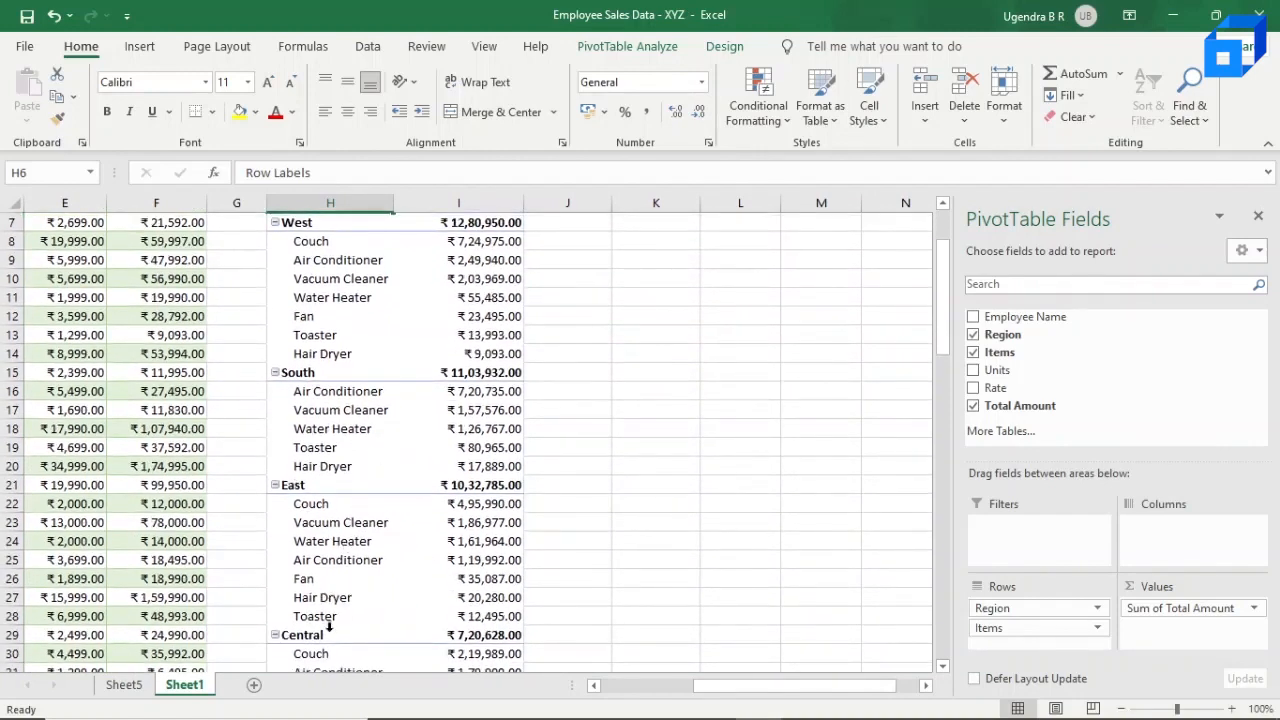
{"action": "scroll", "coordinate": [330, 625], "scroll_direction": "down", "scroll_amount": 4}
{"action": "scroll", "coordinate": [330, 627], "scroll_direction": "up", "scroll_amount": 6}
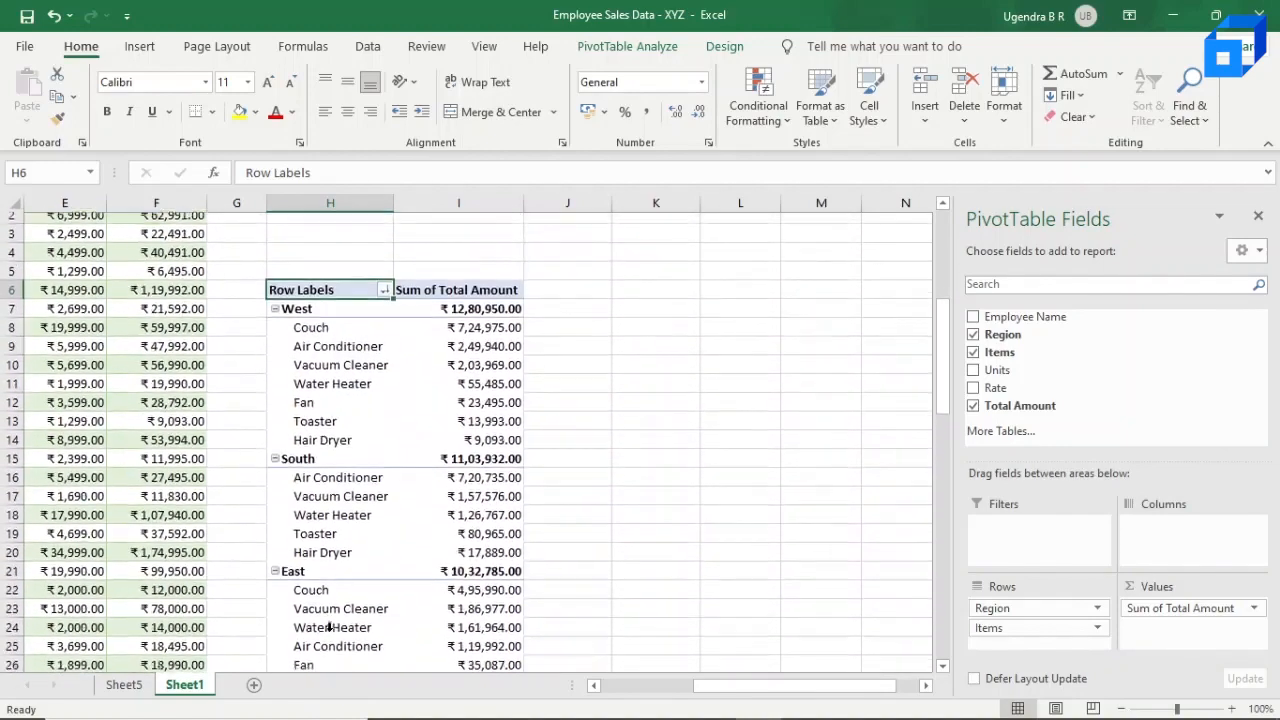
{"action": "scroll", "coordinate": [330, 627], "scroll_direction": "up", "scroll_amount": 1}
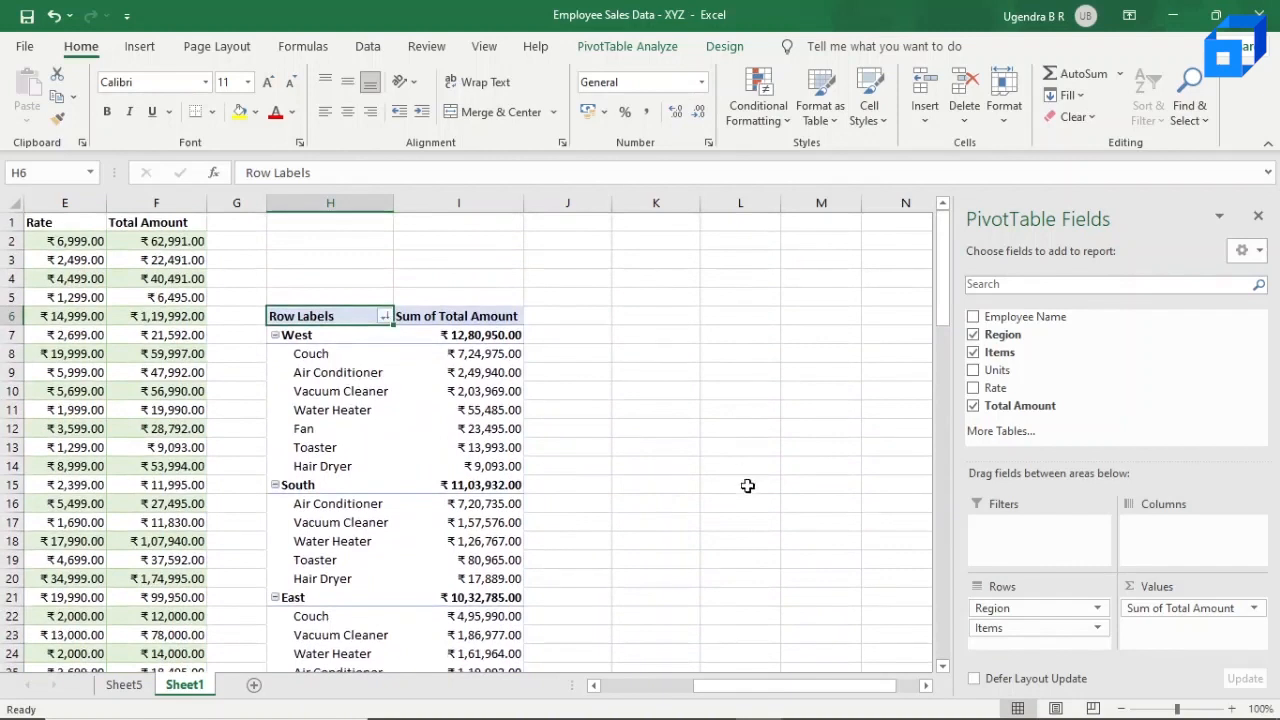
{"action": "mouse_move", "coordinate": [400, 357]}
{"action": "mouse_move", "coordinate": [338, 391]}
Step: Remove the Region and Items fields from the pivot table's rows, leaving only Sum of Total Amount
{"action": "left_click", "coordinate": [1020, 610]}
{"action": "left_click_drag", "start_coordinate": [1020, 610], "coordinate": [1046, 384]}
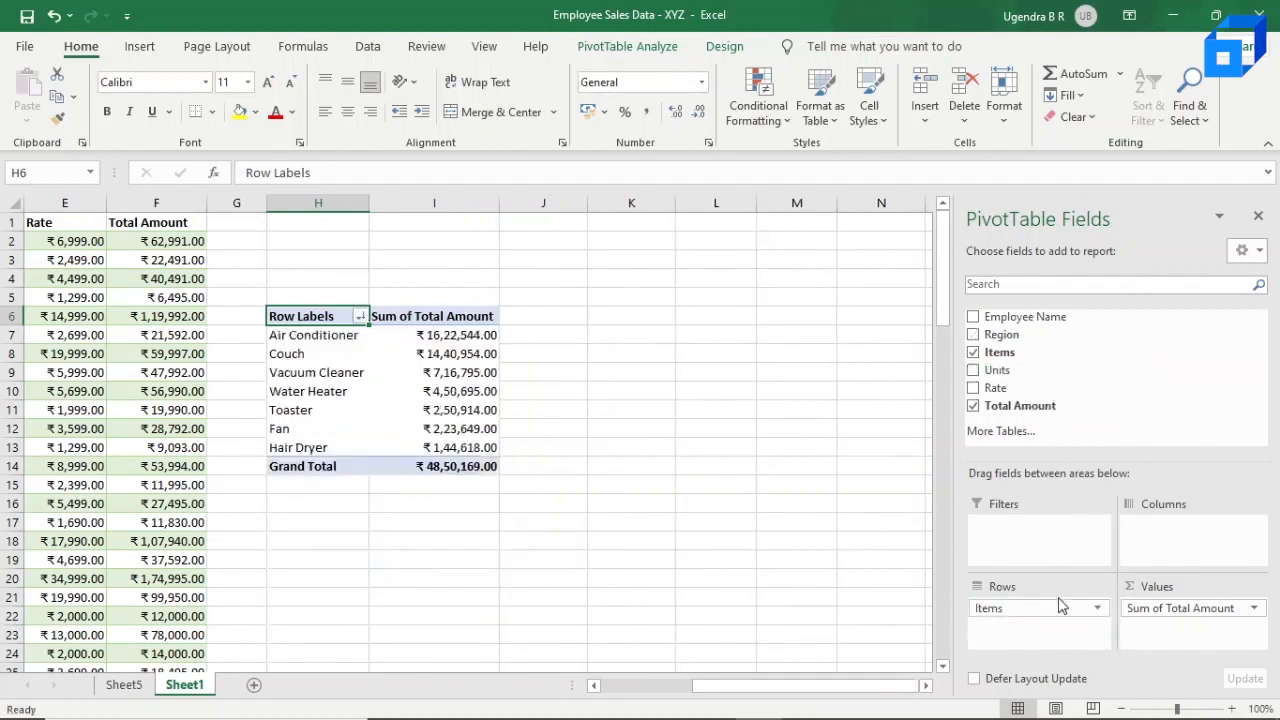
{"action": "left_click_drag", "start_coordinate": [1046, 612], "coordinate": [1071, 395]}
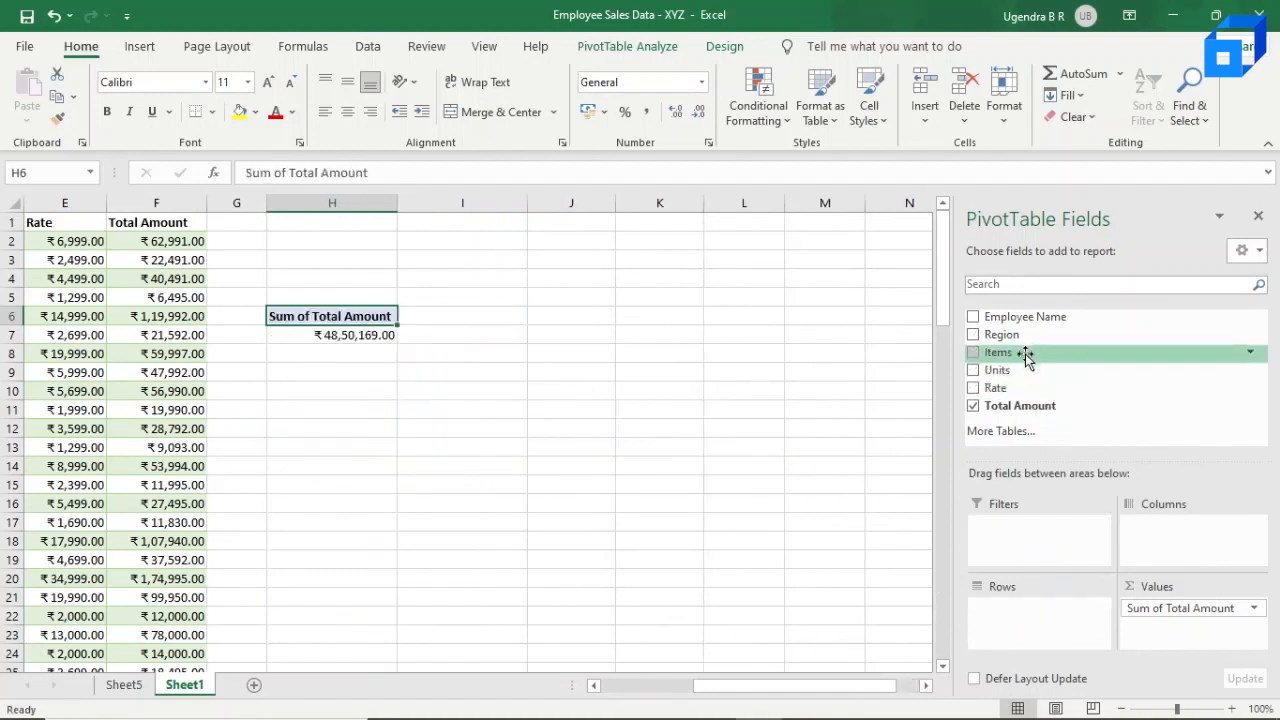
Step: Add Items to the pivot table's rows with Region nested beneath it, and review each item's regional amounts
{"action": "left_click_drag", "start_coordinate": [1025, 357], "coordinate": [1030, 610]}
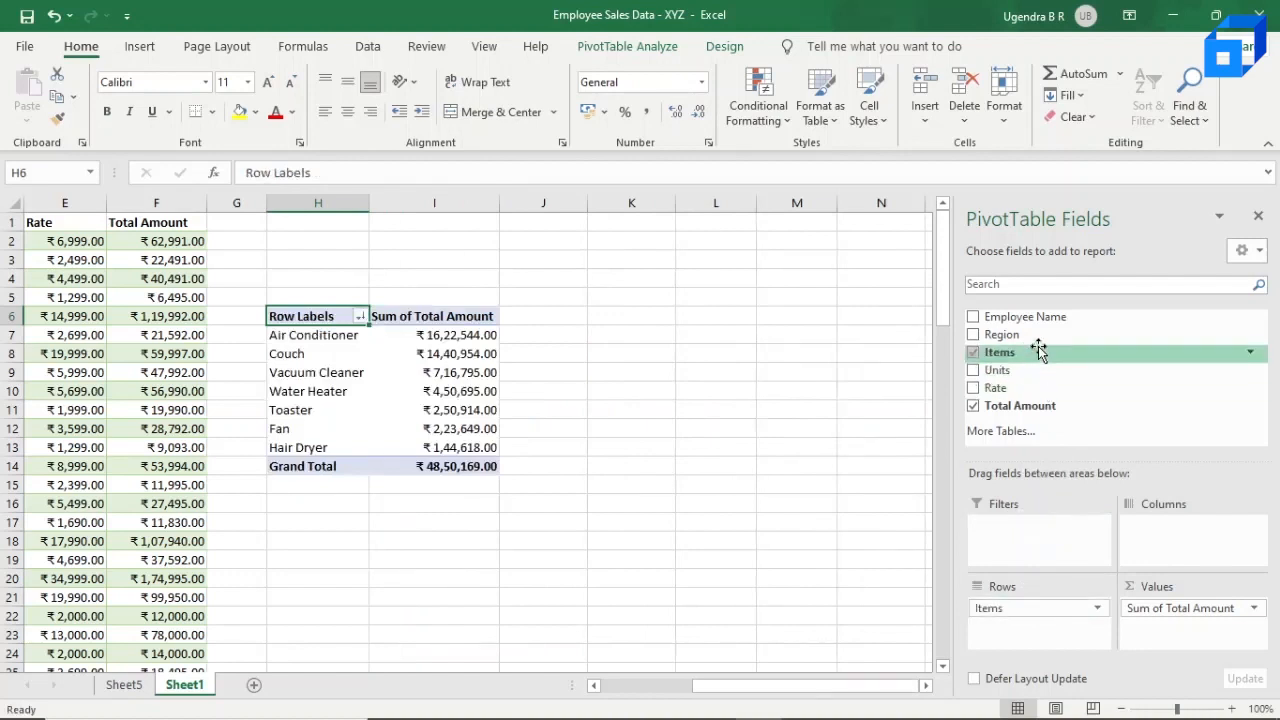
{"action": "left_click_drag", "start_coordinate": [1037, 333], "coordinate": [1026, 630]}
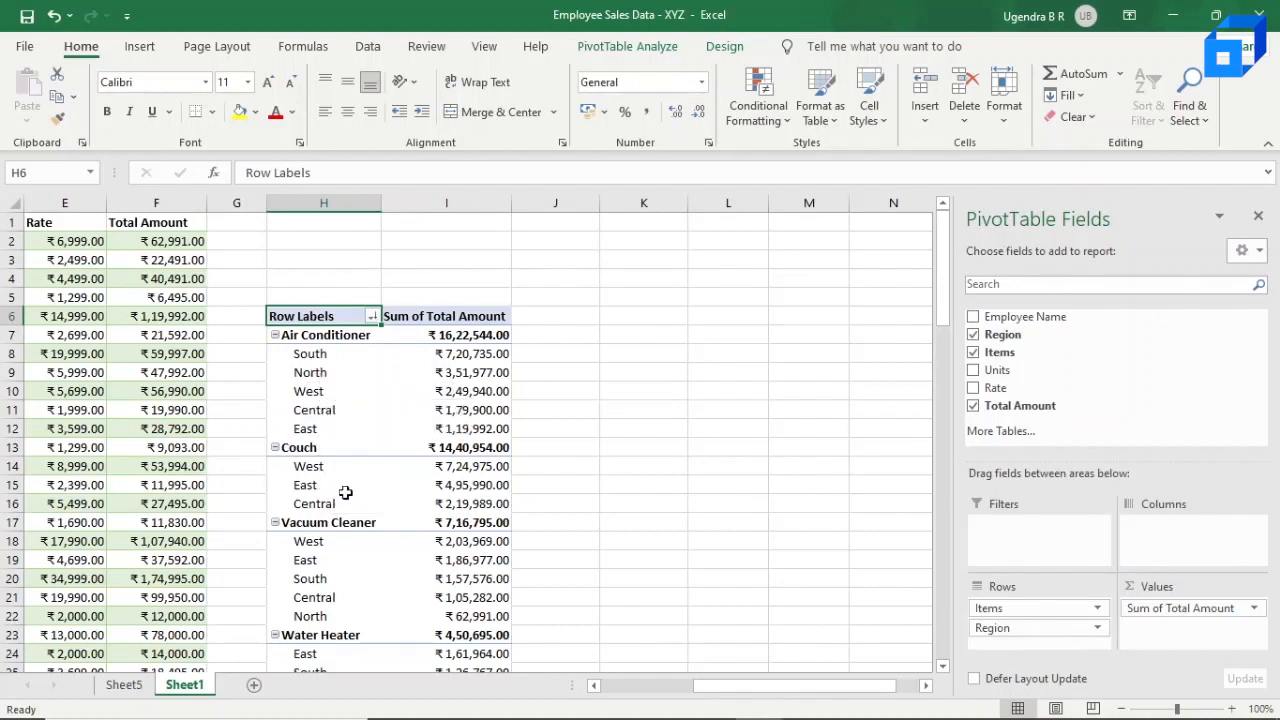
{"action": "scroll", "coordinate": [340, 527], "scroll_direction": "down", "scroll_amount": 1}
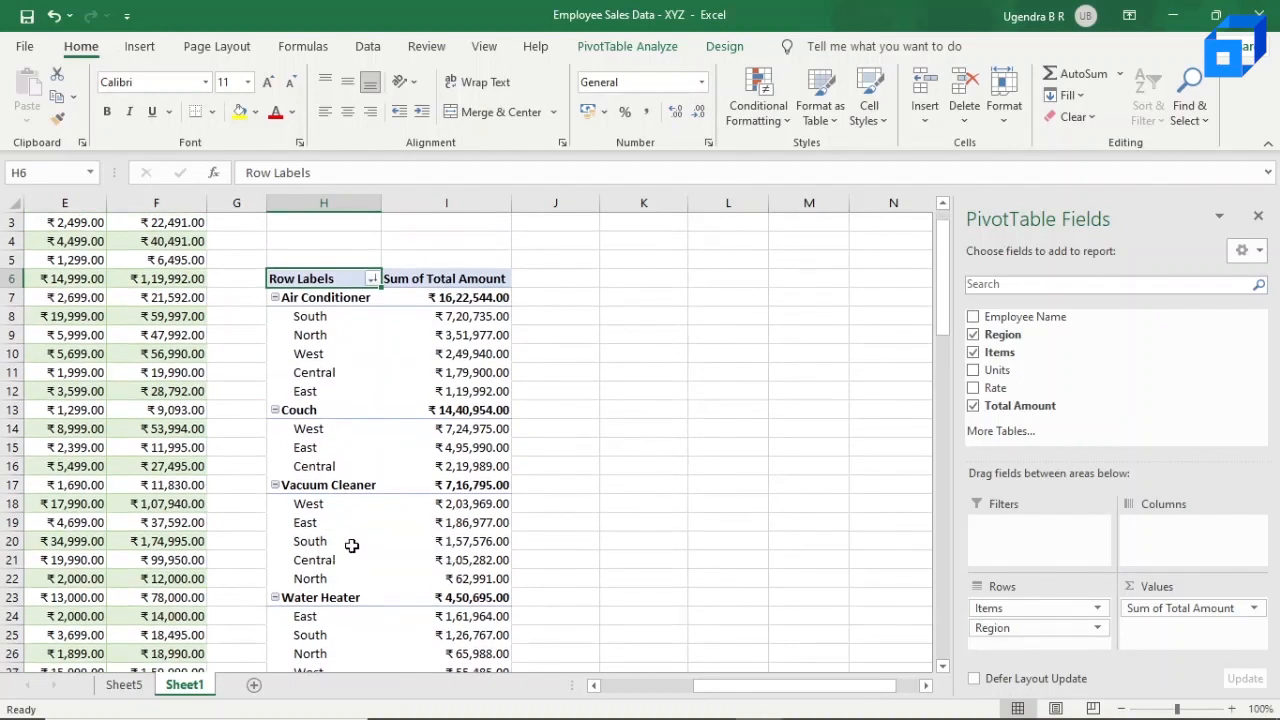
{"action": "scroll", "coordinate": [362, 546], "scroll_direction": "down", "scroll_amount": 1}
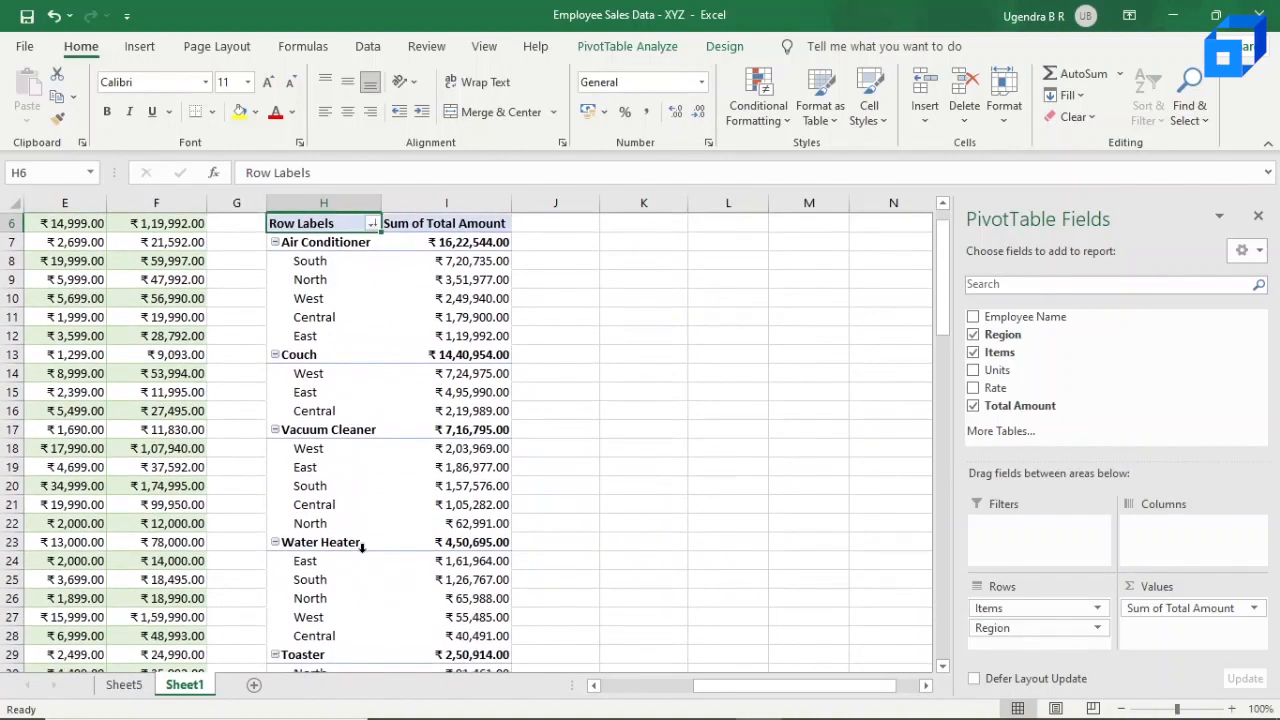
{"action": "scroll", "coordinate": [362, 546], "scroll_direction": "up", "scroll_amount": 2}
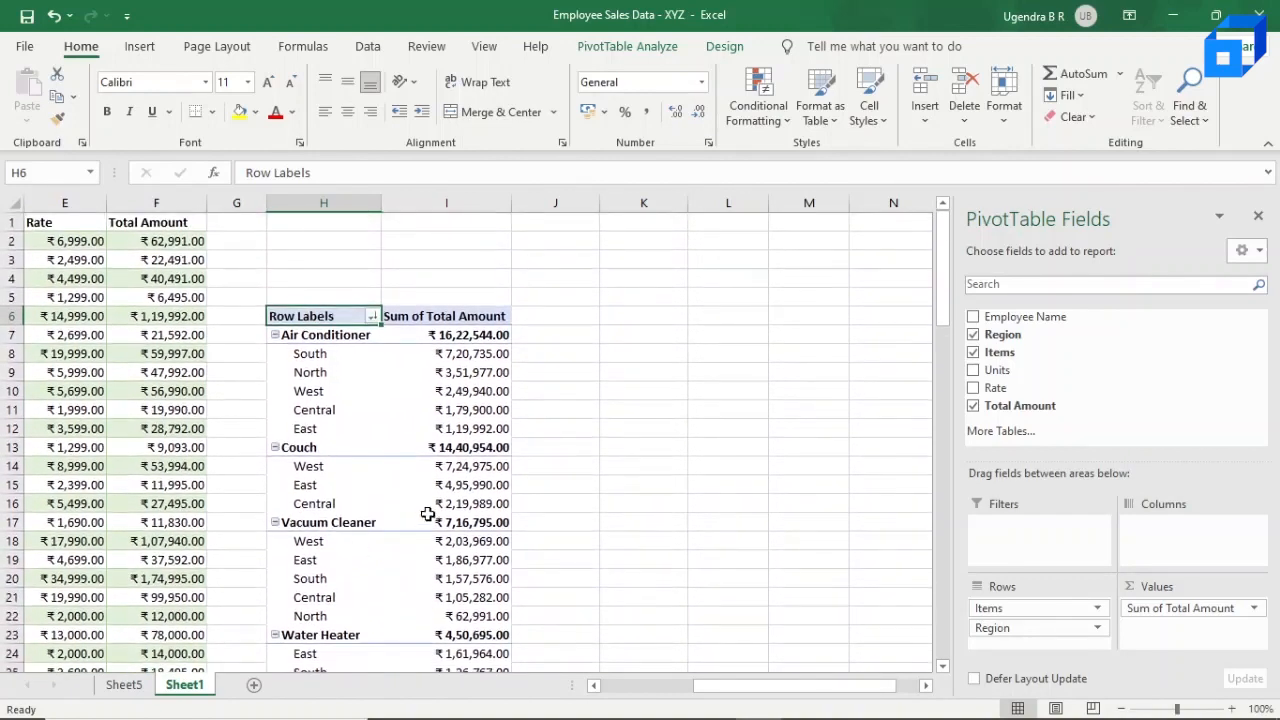
{"action": "scroll", "coordinate": [430, 440], "scroll_direction": "left", "scroll_amount": 3}
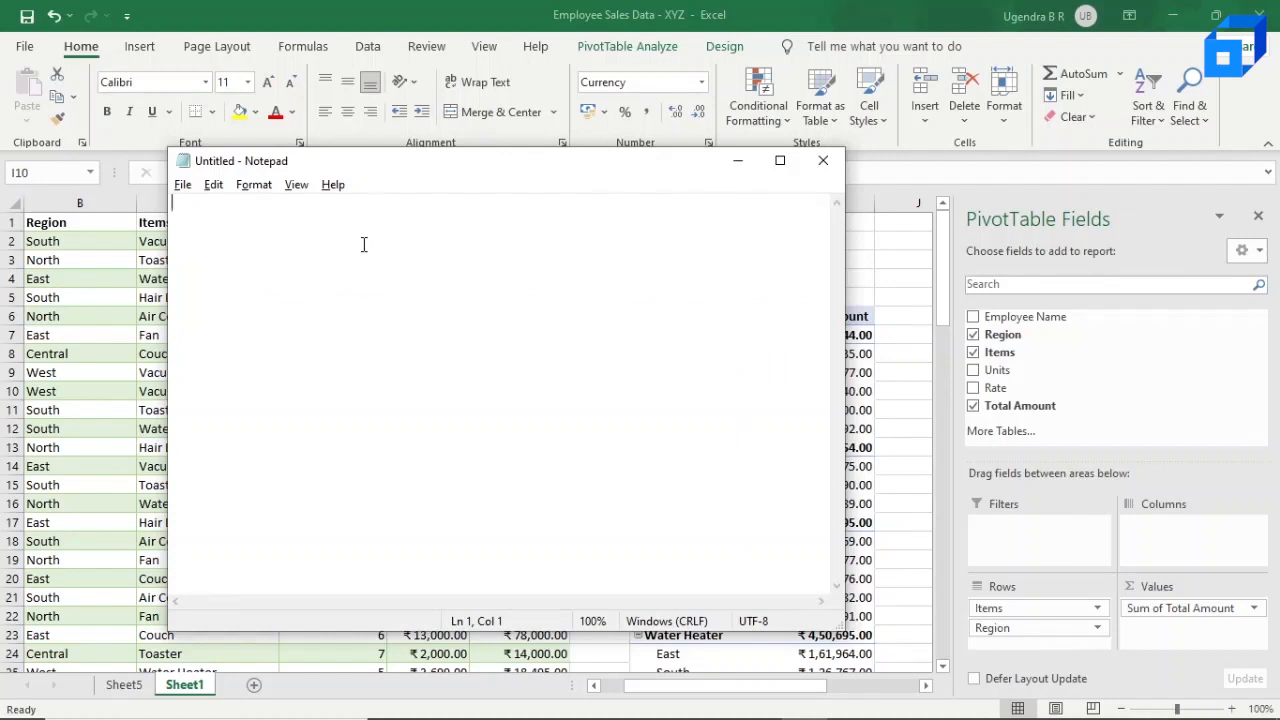
Step: Switch to Notepad and list "easy to use", "sorting and resorting", "saves time" and "flexible" on separate lines
{"action": "type", "text": "eas"}
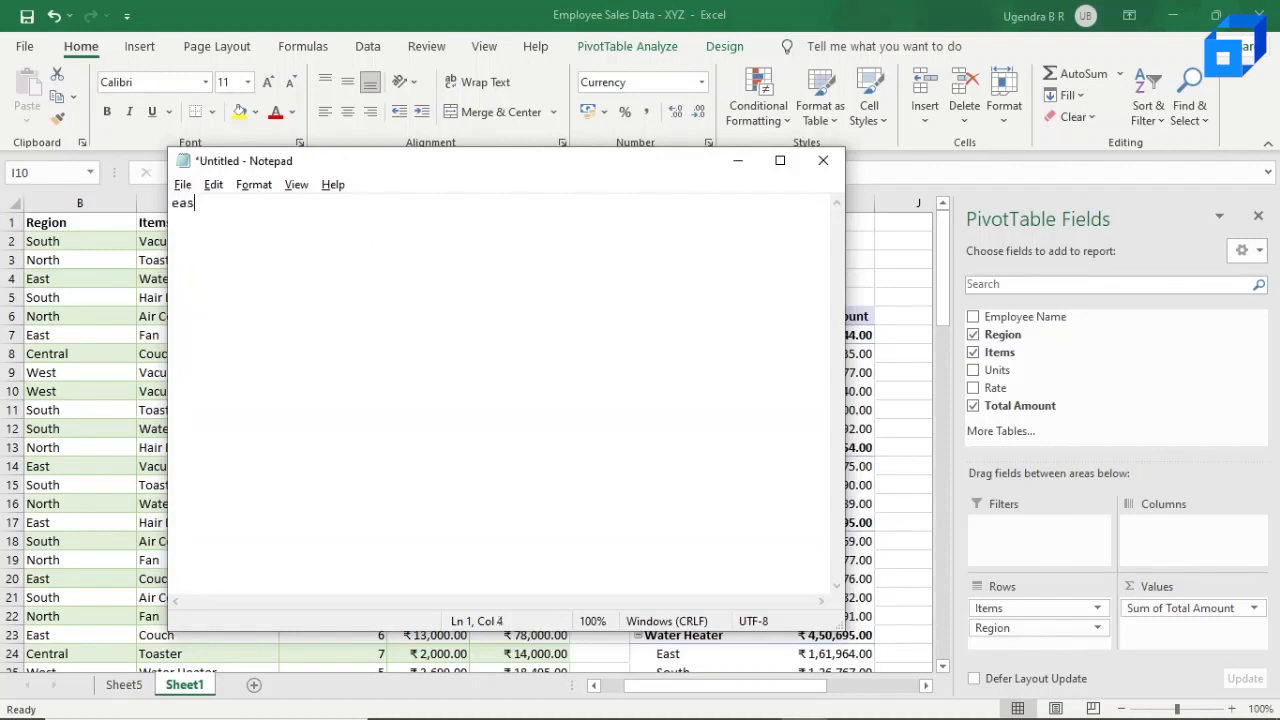
{"action": "type", "text": "y to u"}
{"action": "type", "text": "ting anf "}
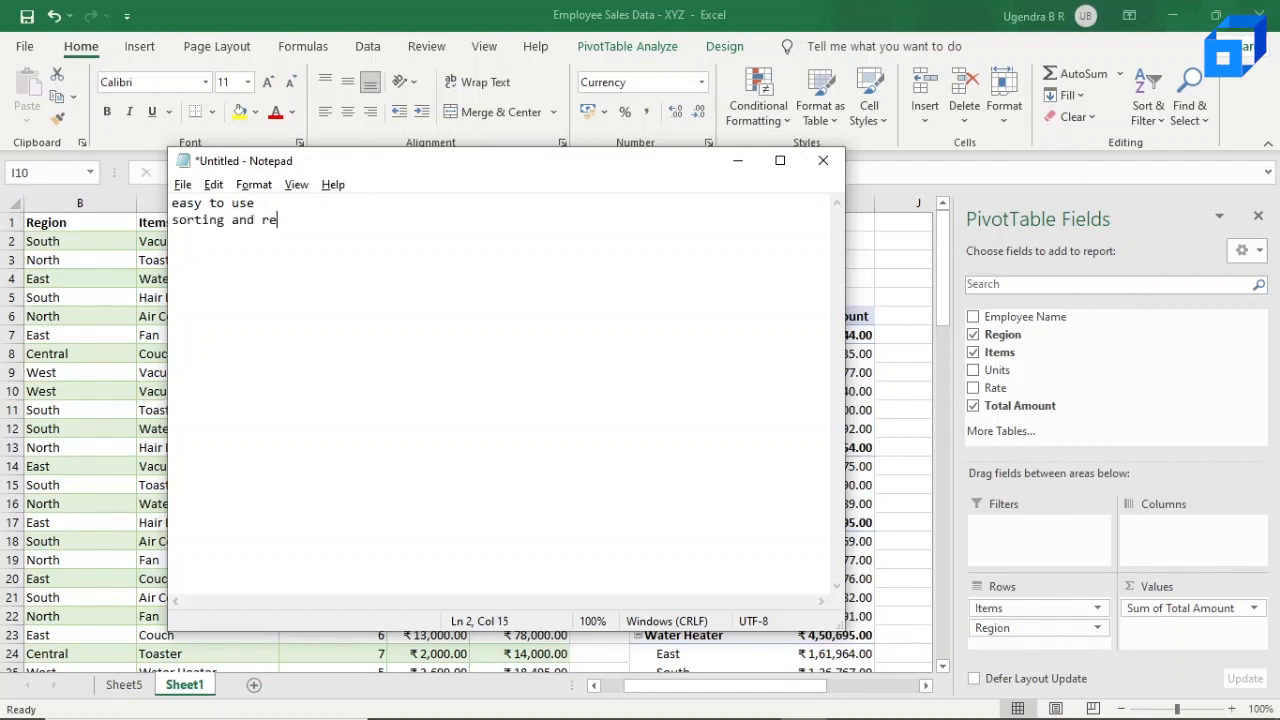
{"action": "type", "text": "resorting"}
{"action": "type", "text": "time"}
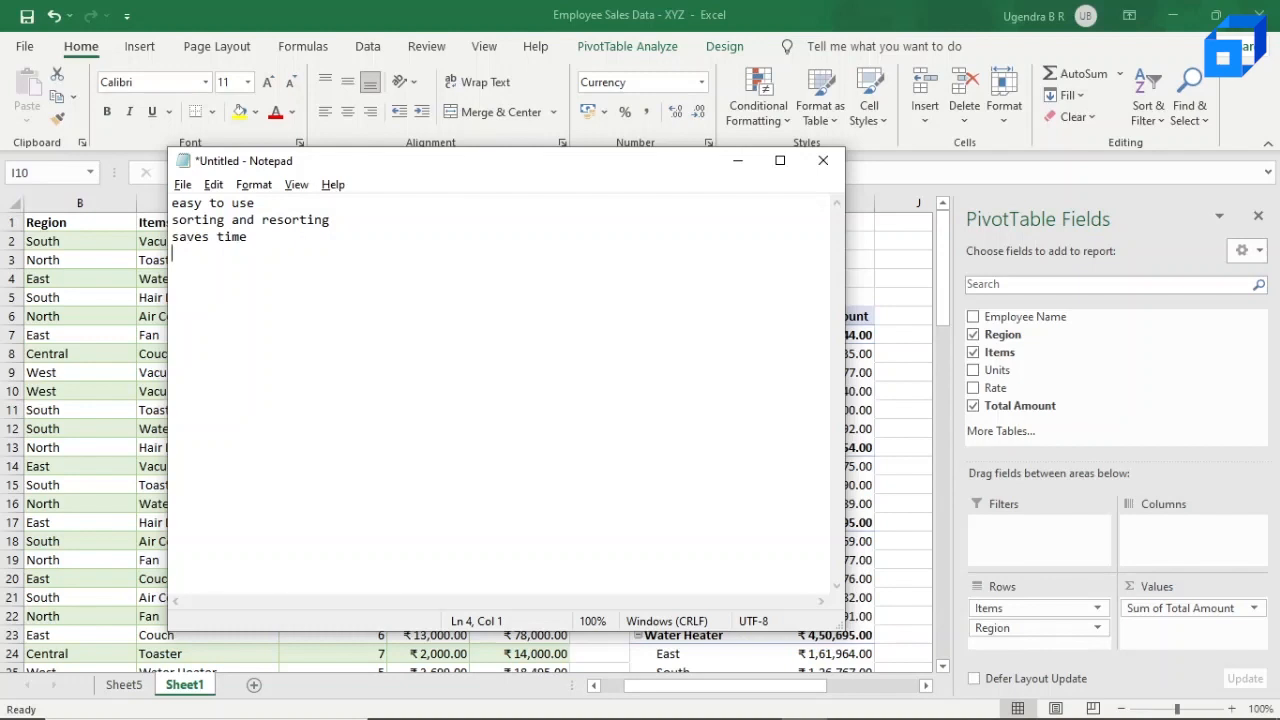
{"action": "type", "text": "flexible"}
{"action": "key", "text": "Return"}
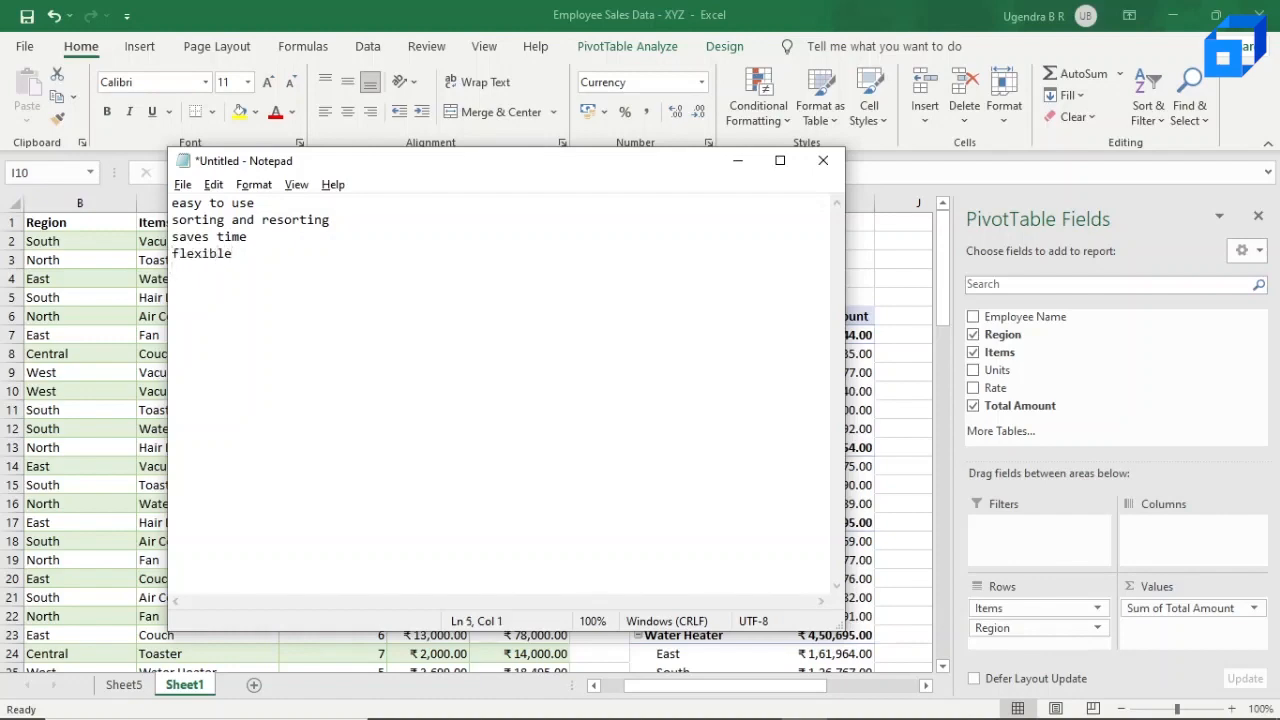
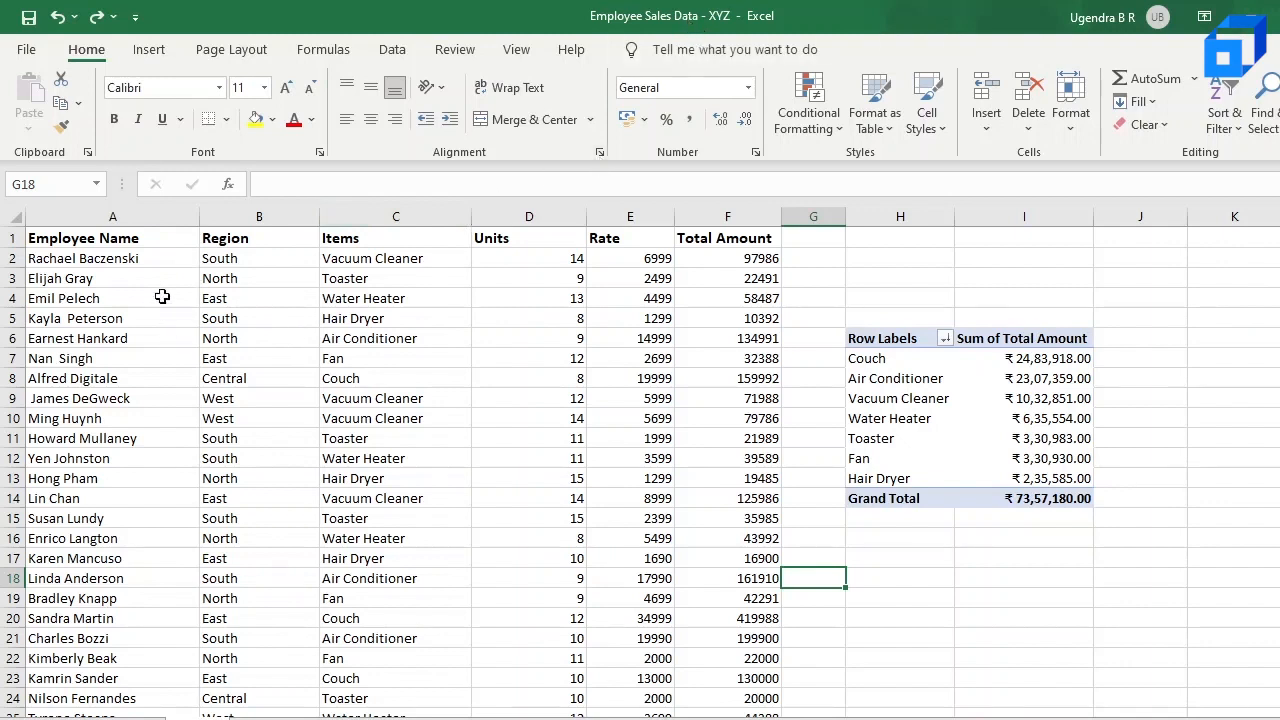
Step: Examine the sales table's columns from Employee Name to Total Amount and the pivot table summarising total amount per item
{"action": "left_click", "coordinate": [138, 245]}
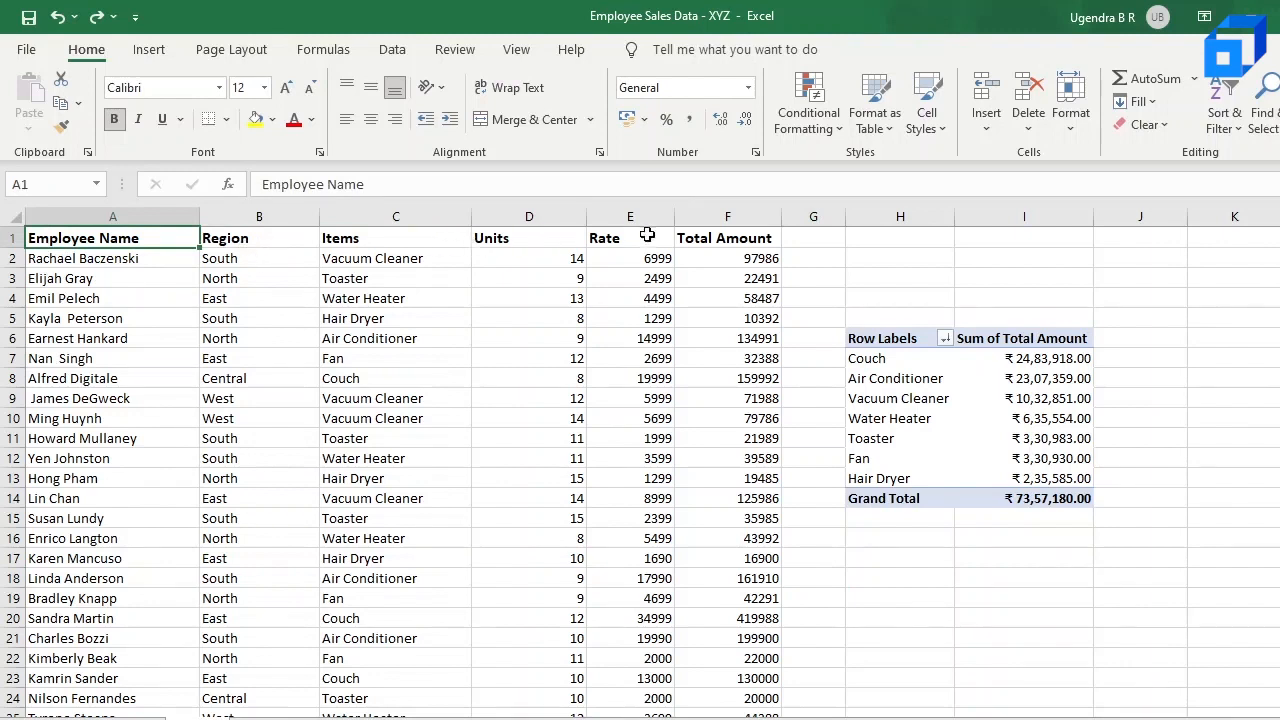
{"action": "left_click", "coordinate": [258, 262]}
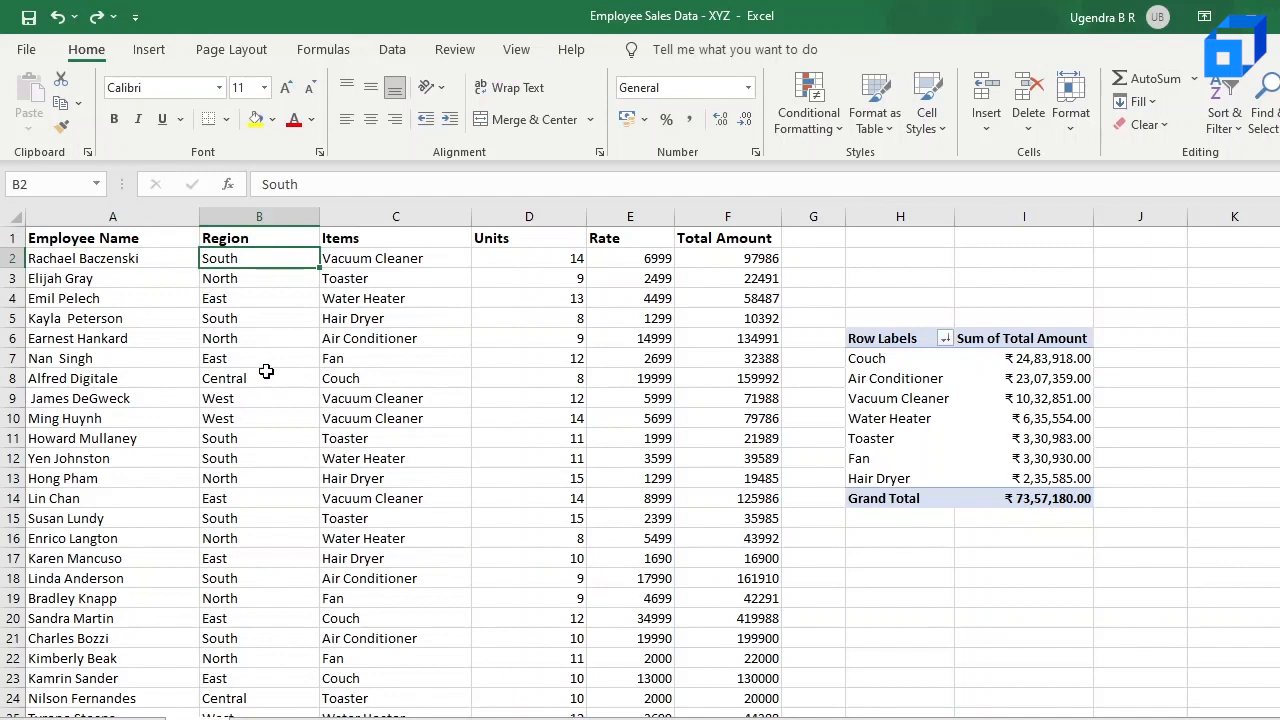
{"action": "left_click", "coordinate": [397, 261]}
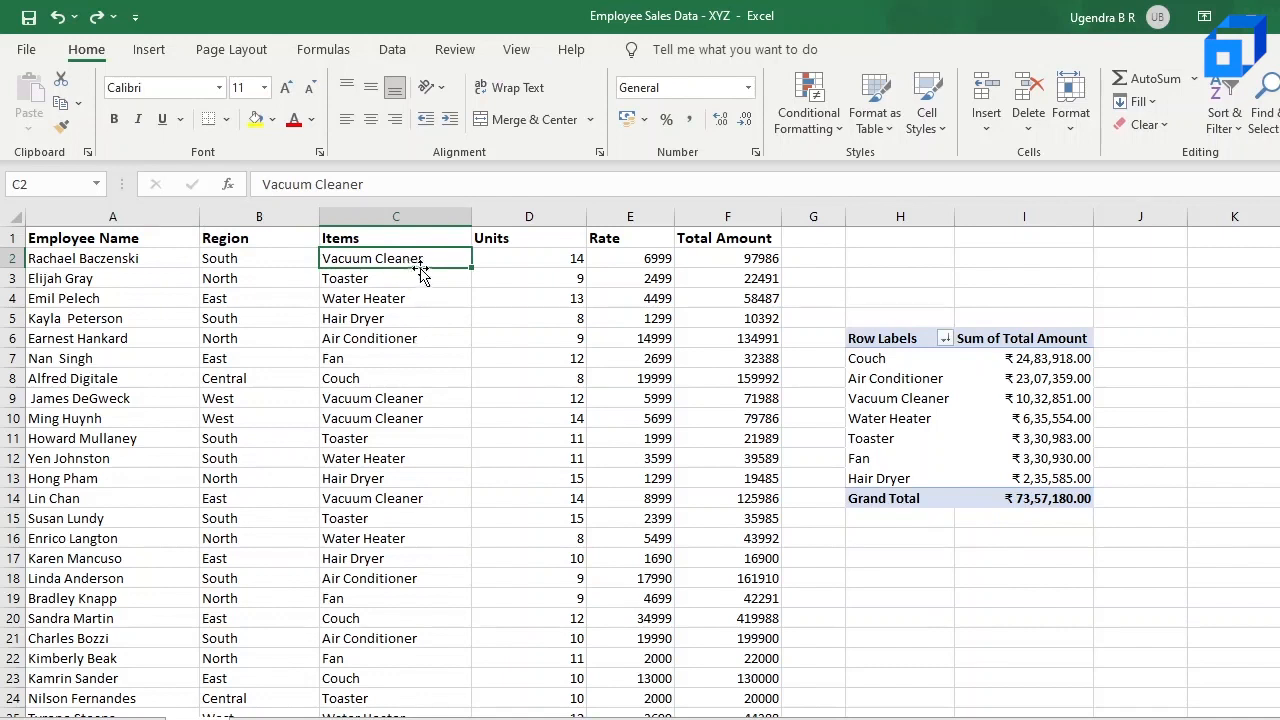
{"action": "left_click", "coordinate": [414, 286]}
{"action": "left_click", "coordinate": [408, 307]}
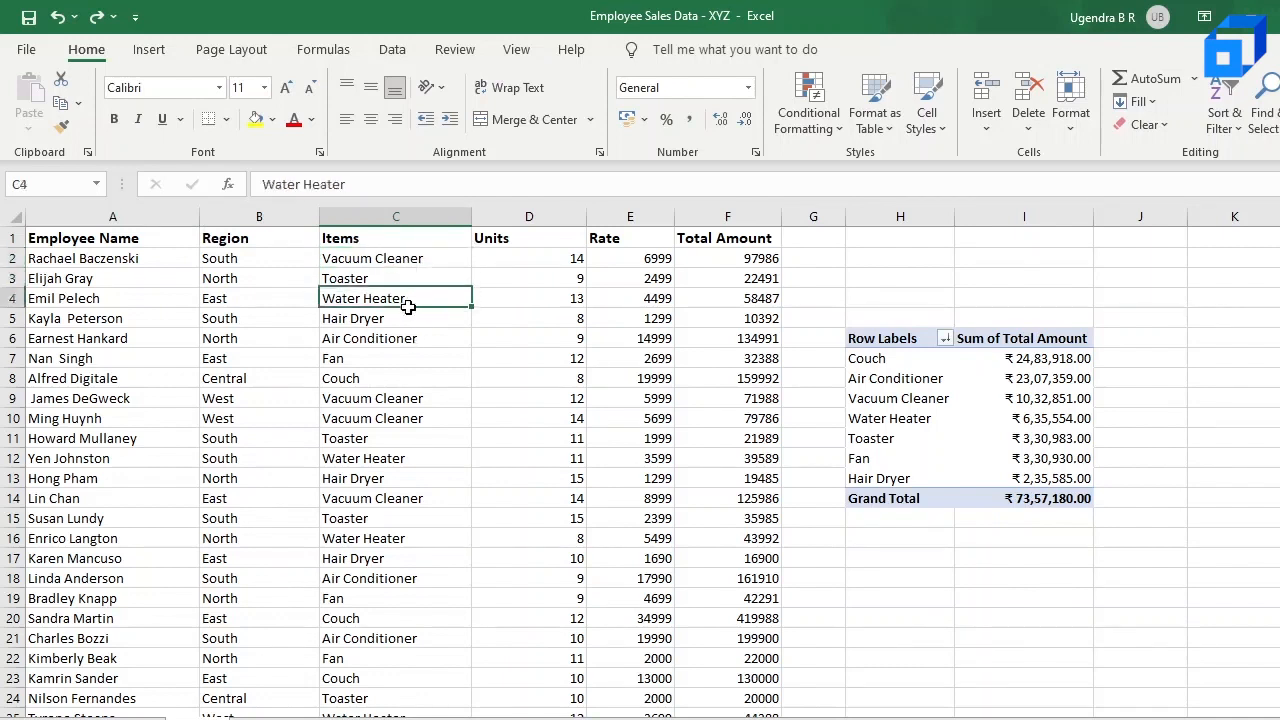
{"action": "left_click", "coordinate": [570, 262]}
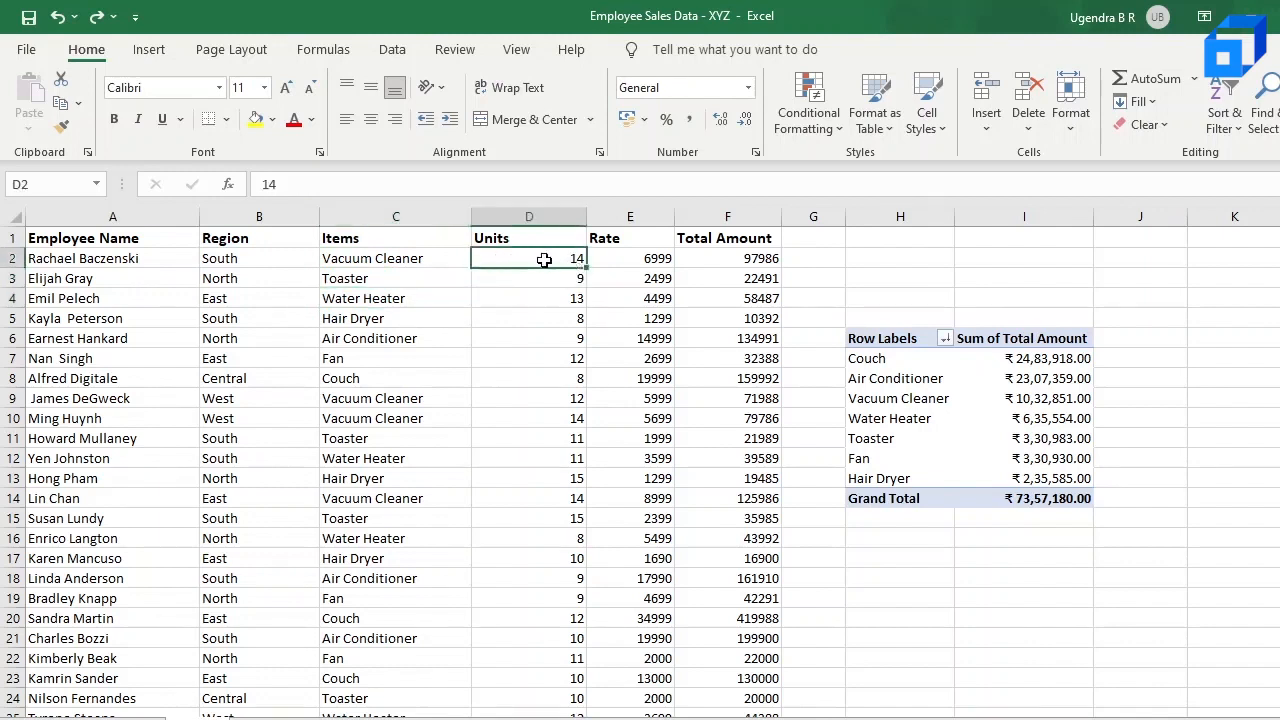
{"action": "left_click", "coordinate": [650, 260]}
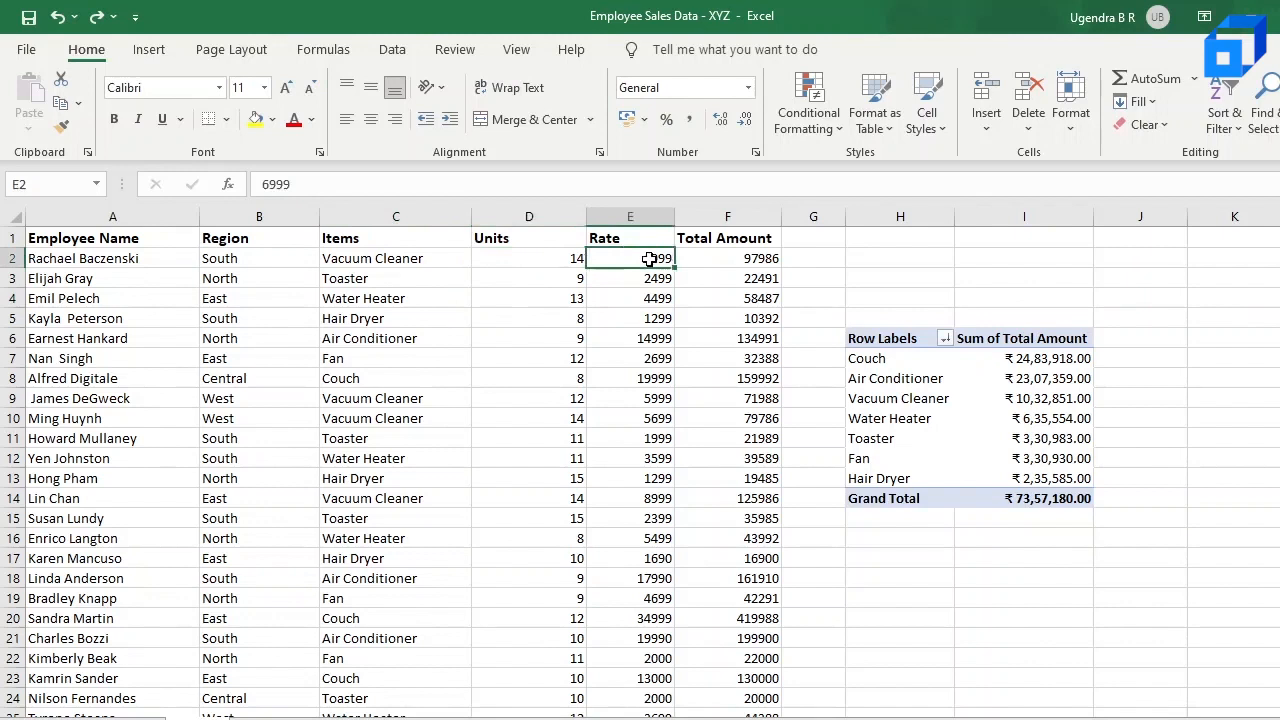
{"action": "left_click", "coordinate": [766, 260]}
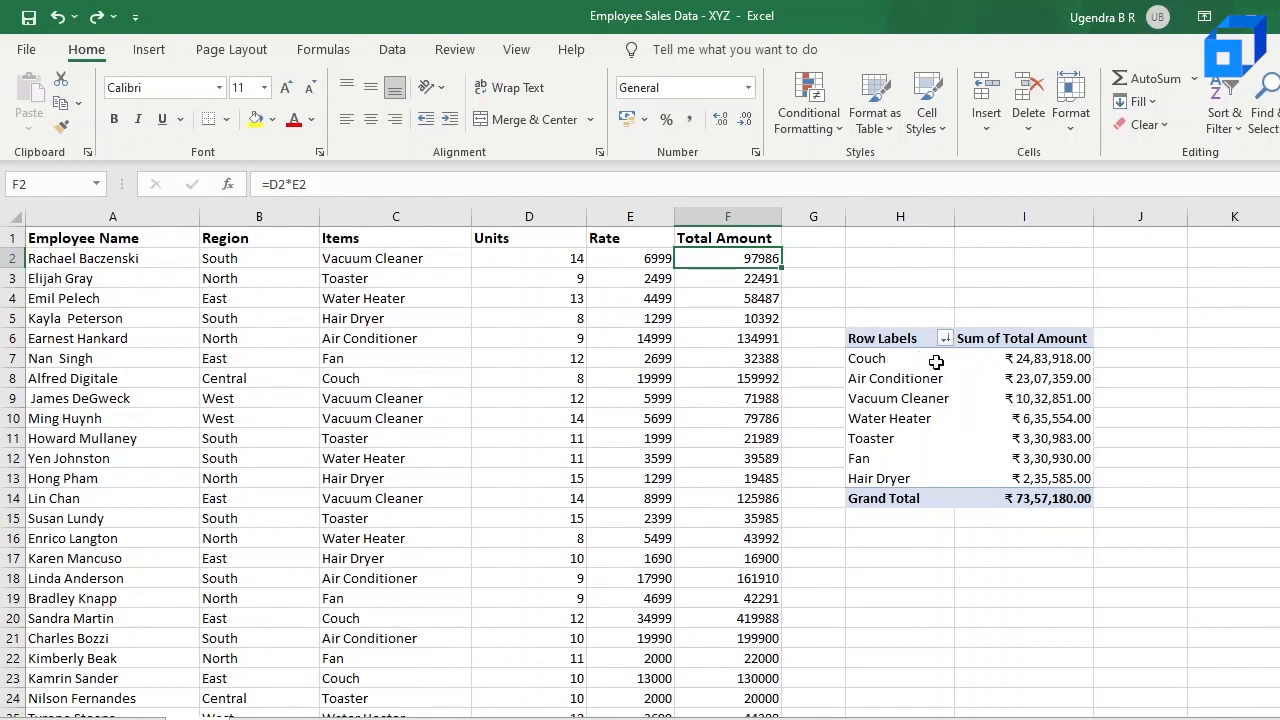
{"action": "mouse_move", "coordinate": [985, 380]}
{"action": "left_click", "coordinate": [811, 113]}
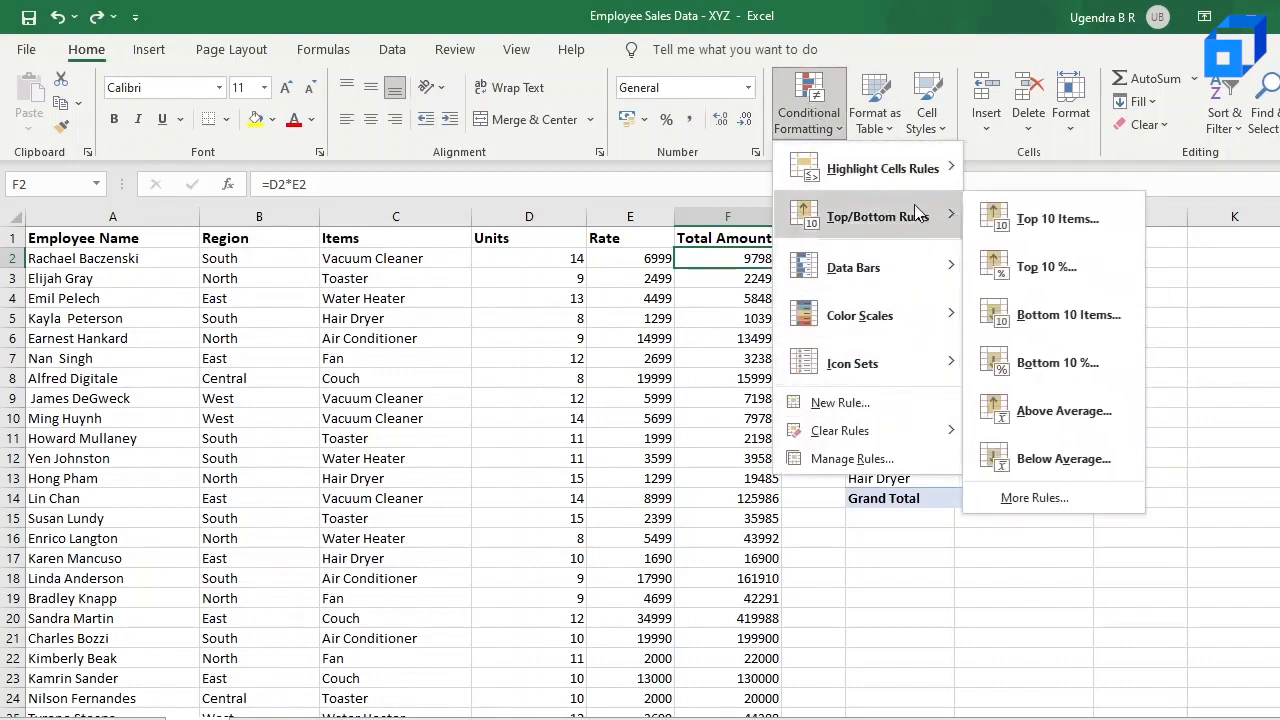
{"action": "mouse_move", "coordinate": [893, 187]}
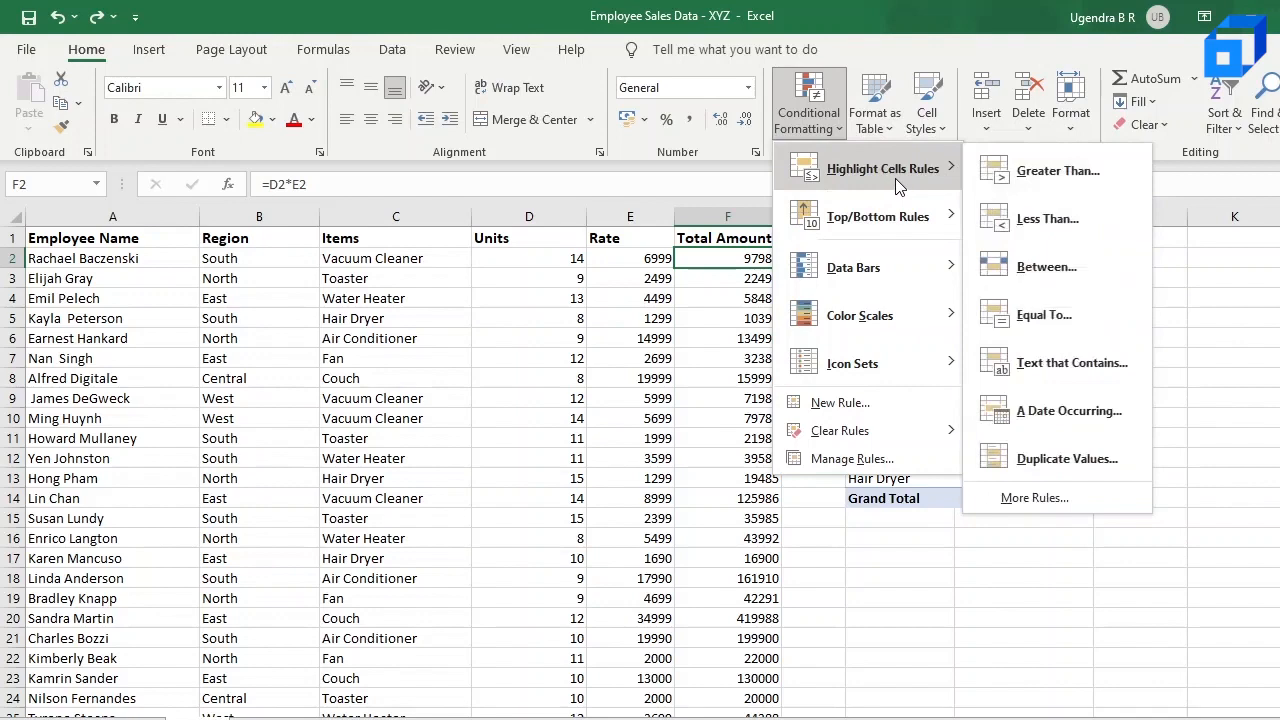
{"action": "mouse_move", "coordinate": [885, 216]}
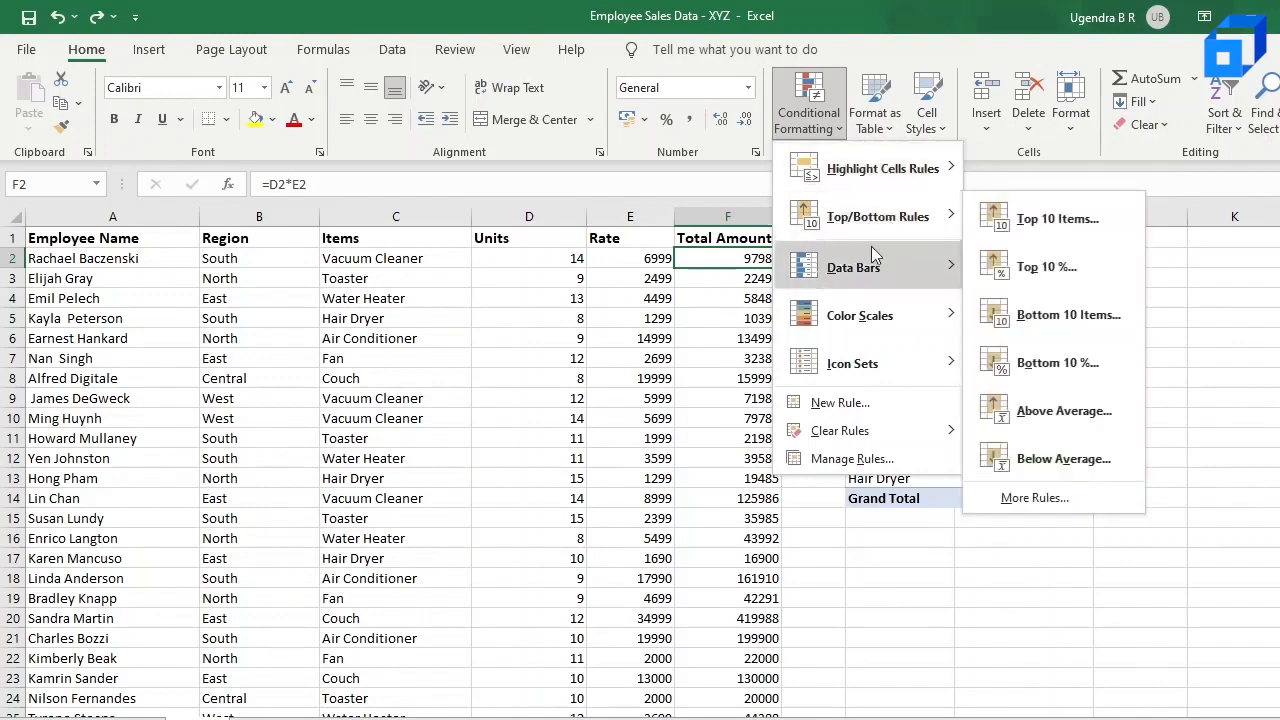
{"action": "mouse_move", "coordinate": [868, 318]}
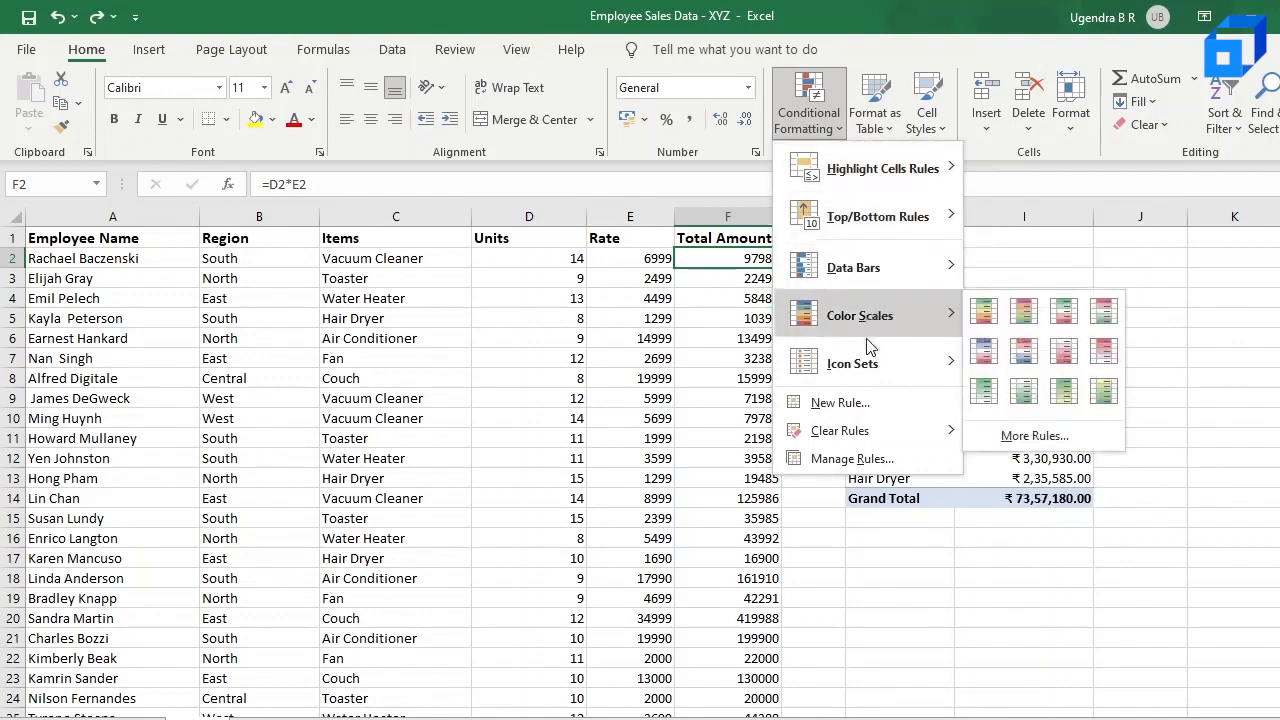
{"action": "mouse_move", "coordinate": [870, 362]}
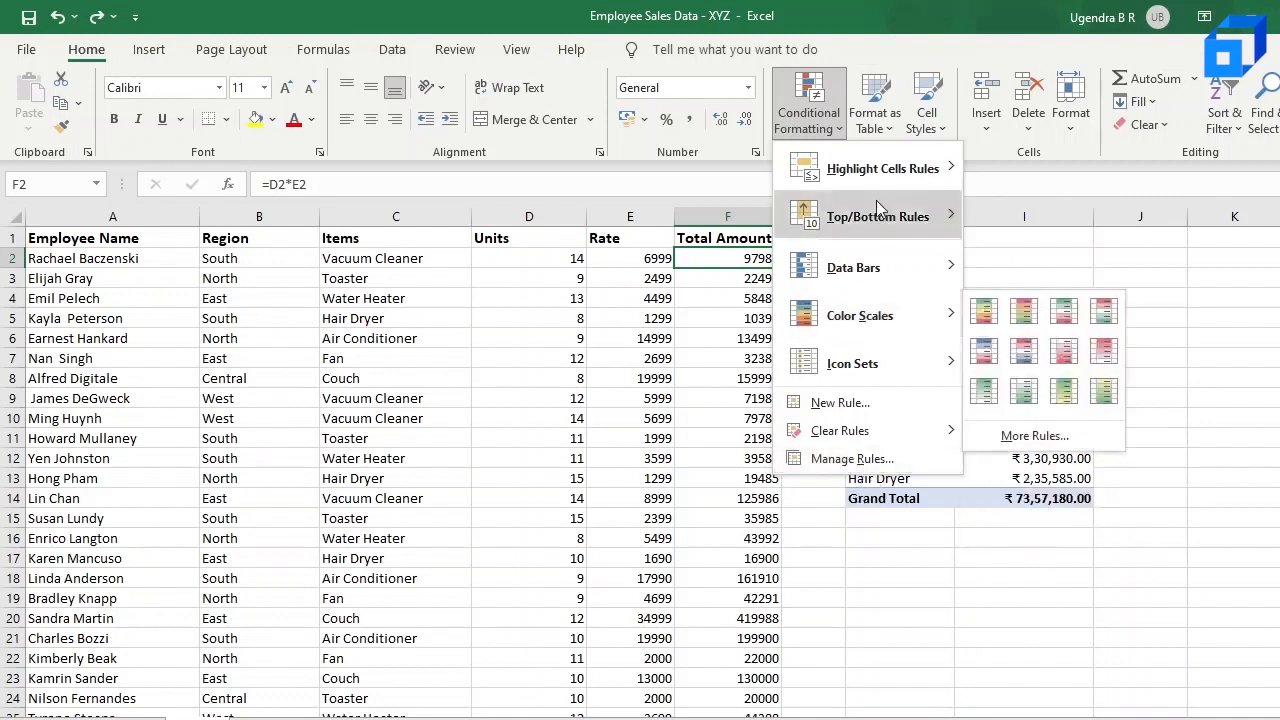
Step: Highlight the Total Amount values in F2:F86 that are greater than 80000 using Light Red Fill with Dark Red Text
{"action": "left_click", "coordinate": [737, 257]}
{"action": "key", "text": "shift+Down"}
{"action": "key", "text": "shift+Down"}
{"action": "key", "text": "shift+Down"}
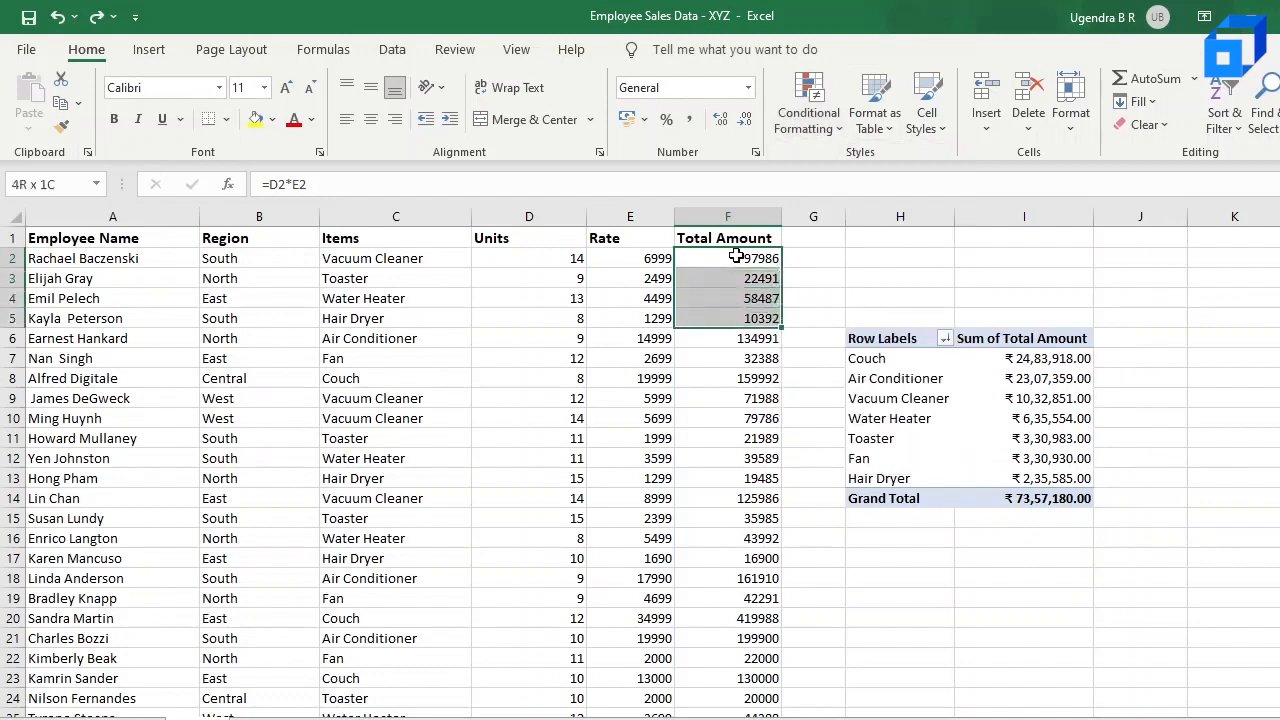
{"action": "key", "text": "shift+Down"}
{"action": "key", "text": "shift+Down"}
{"action": "key", "text": "shift+Down"}
{"action": "key", "text": "shift+Down"}
{"action": "key", "text": "shift+Down"}
{"action": "key", "text": "shift+Down"}
{"action": "key", "text": "shift+Down"}
{"action": "key", "text": "shift+Down"}
{"action": "key", "text": "shift+Down"}
{"action": "key", "text": "shift+Down"}
{"action": "key", "text": "shift+Down"}
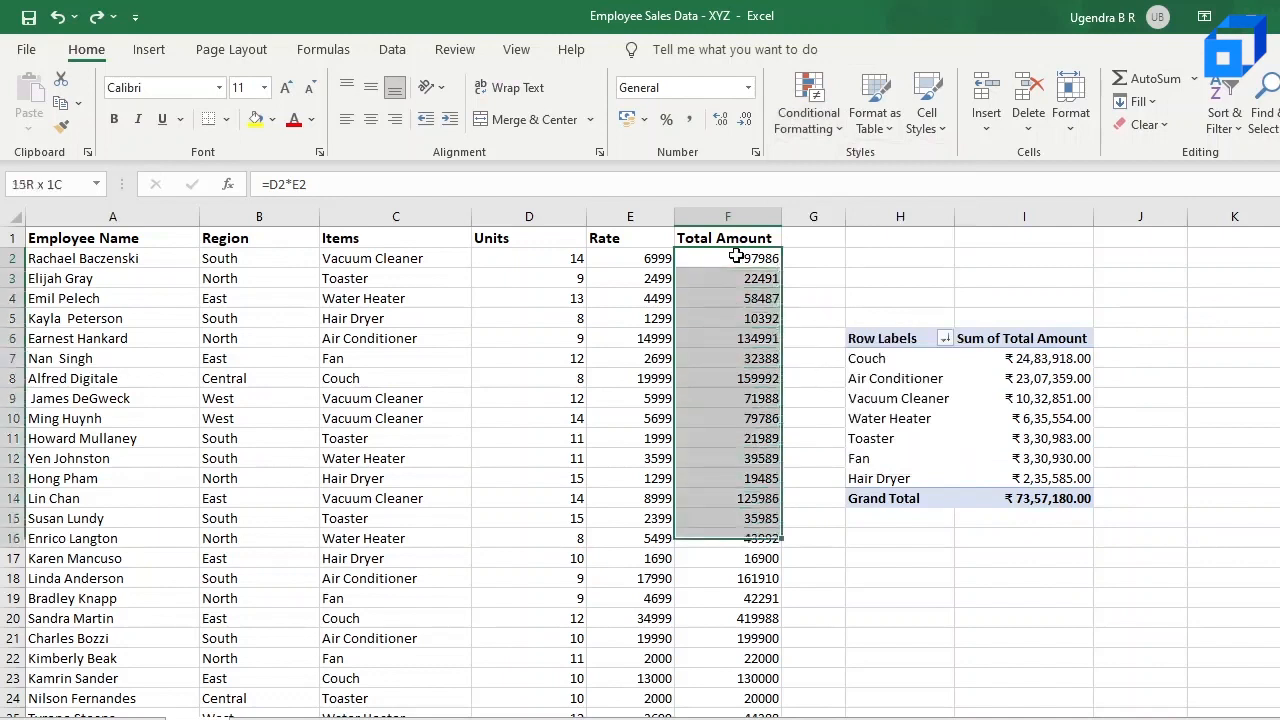
{"action": "key", "text": "shift+Down"}
{"action": "key", "text": "shift+Down"}
{"action": "key", "text": "shift+Down"}
{"action": "key", "text": "shift+Down"}
{"action": "key", "text": "shift+Down"}
{"action": "key", "text": "shift+Down"}
{"action": "key", "text": "shift+Down"}
{"action": "key", "text": "shift+Down"}
{"action": "key", "text": "shift+Down"}
{"action": "key", "text": "shift+Down"}
{"action": "key", "text": "shift+Down"}
{"action": "key", "text": "shift+Down"}
{"action": "key", "text": "shift+Down"}
{"action": "key", "text": "shift+Down"}
{"action": "key", "text": "shift+Down"}
{"action": "key", "text": "shift+Down"}
{"action": "key", "text": "shift+Down"}
{"action": "key", "text": "shift+Down"}
{"action": "key", "text": "shift+Down"}
{"action": "key", "text": "shift+Down"}
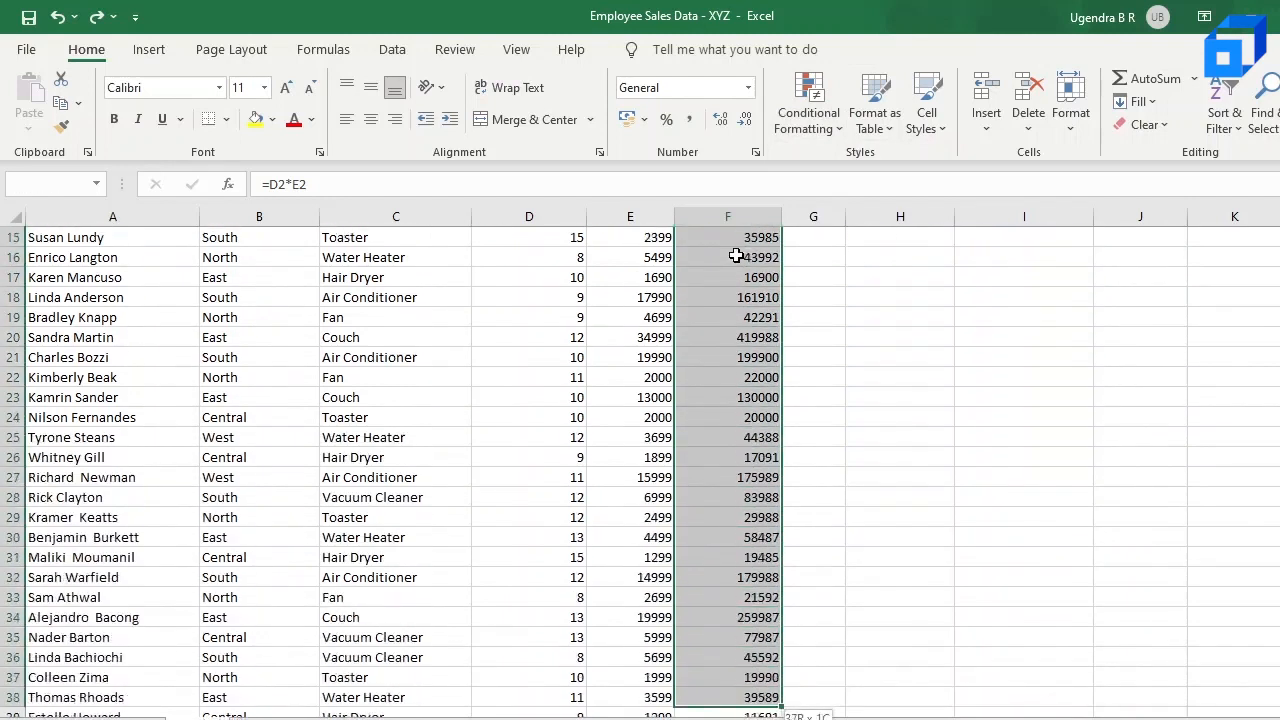
{"action": "key", "text": "shift+Down"}
{"action": "key", "text": "shift+Down"}
{"action": "key", "text": "shift+Down"}
{"action": "key", "text": "shift+Down"}
{"action": "key", "text": "shift+Down"}
{"action": "key", "text": "shift+Down"}
{"action": "key", "text": "shift+Down"}
{"action": "key", "text": "shift+Down"}
{"action": "key", "text": "shift+Down"}
{"action": "key", "text": "shift+Down"}
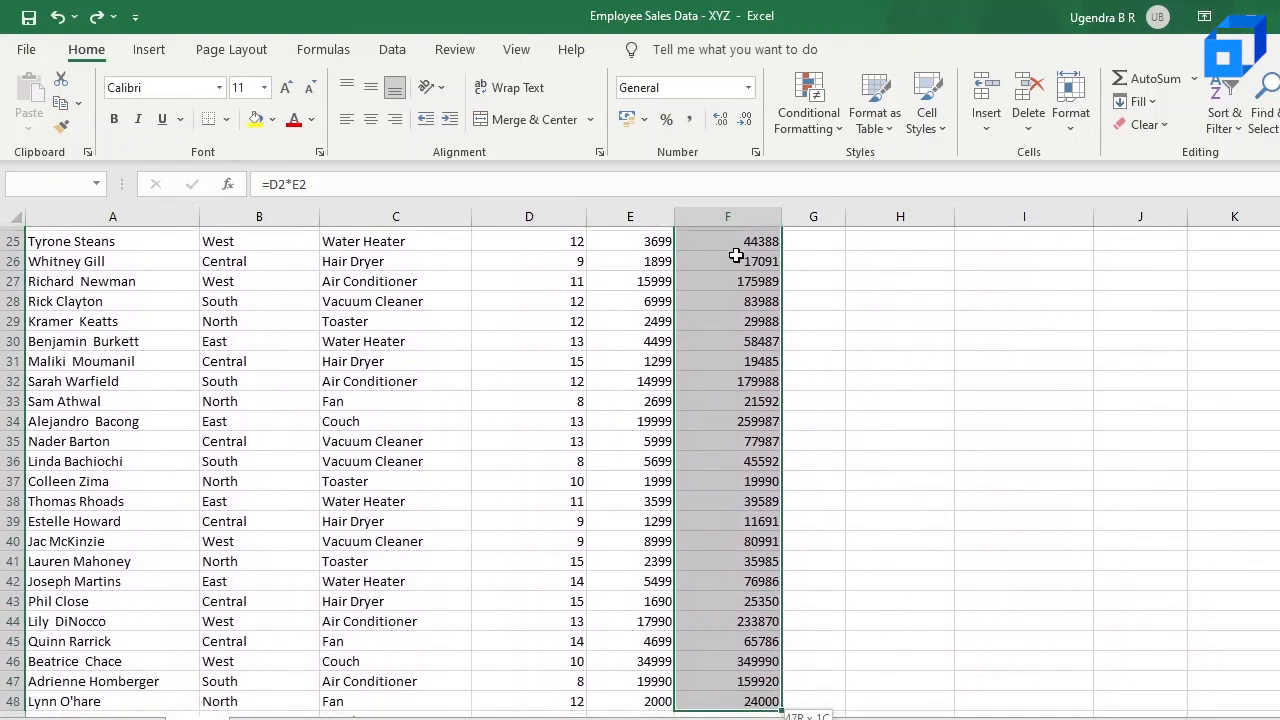
{"action": "key", "text": "shift+Down"}
{"action": "key", "text": "shift+Down"}
{"action": "key", "text": "shift+Down"}
{"action": "key", "text": "shift+Down"}
{"action": "key", "text": "shift+Down"}
{"action": "key", "text": "shift+Down"}
{"action": "key", "text": "shift+Down"}
{"action": "key", "text": "shift+Down"}
{"action": "key", "text": "shift+Down"}
{"action": "key", "text": "shift+Down"}
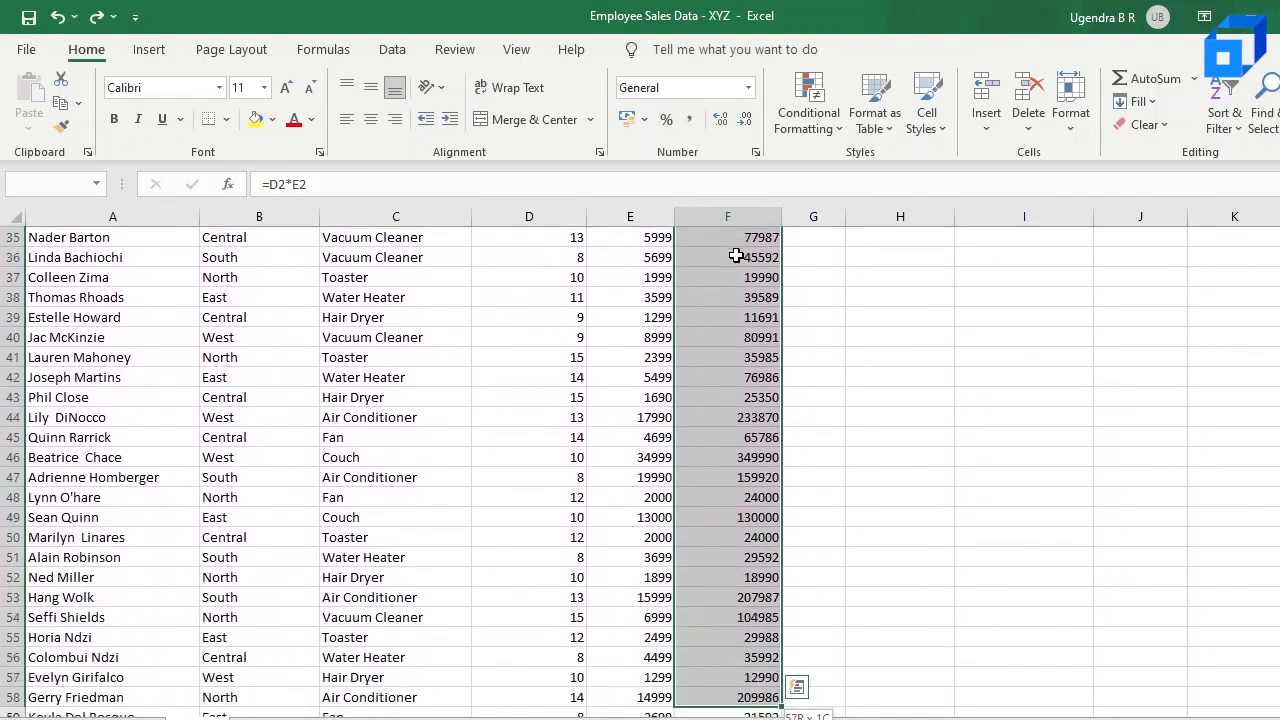
{"action": "key", "text": "shift+Down"}
{"action": "key", "text": "shift+Down"}
{"action": "key", "text": "shift+Down"}
{"action": "key", "text": "shift+Down"}
{"action": "key", "text": "shift+Down"}
{"action": "key", "text": "shift+Down"}
{"action": "key", "text": "shift+Down"}
{"action": "key", "text": "shift+Down"}
{"action": "key", "text": "shift+Down"}
{"action": "key", "text": "shift+Down"}
{"action": "key", "text": "shift+Down"}
{"action": "key", "text": "shift+Down"}
{"action": "key", "text": "shift+Down"}
{"action": "key", "text": "shift+Down"}
{"action": "key", "text": "shift+Down"}
{"action": "key", "text": "shift+Down"}
{"action": "key", "text": "shift+Down"}
{"action": "key", "text": "shift+Down"}
{"action": "key", "text": "shift+Down"}
{"action": "key", "text": "shift+Down"}
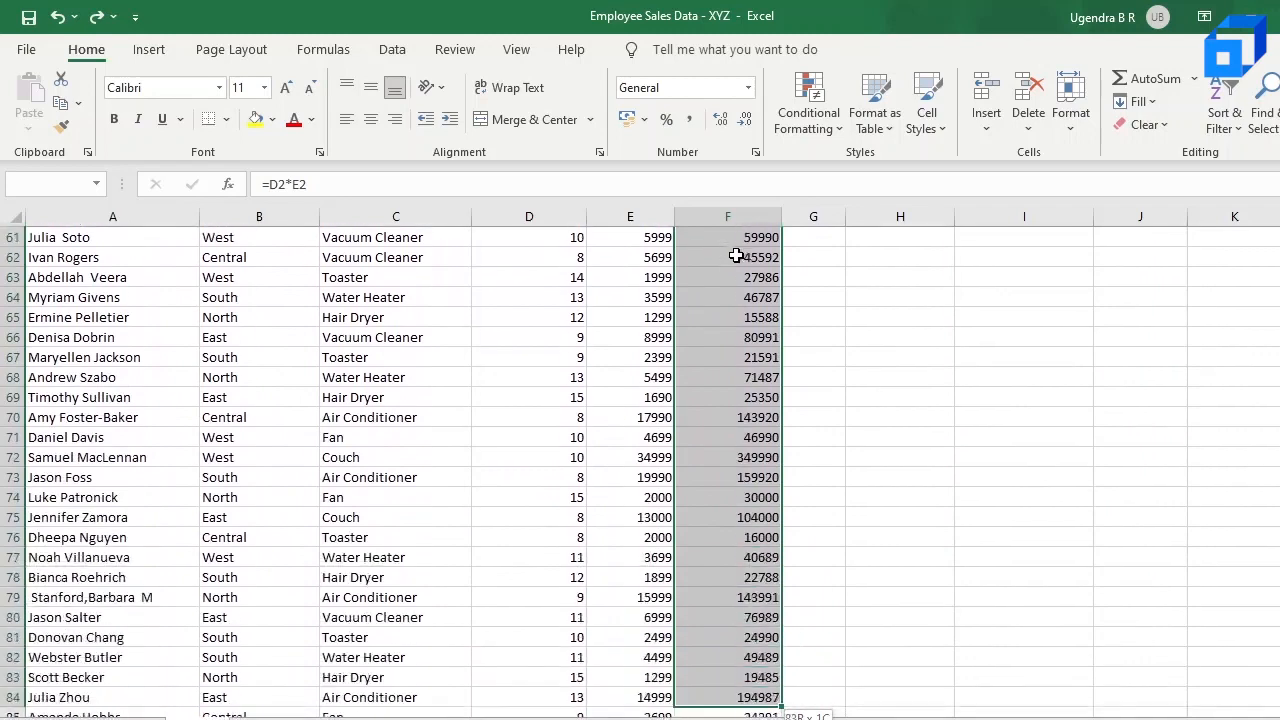
{"action": "key", "text": "shift+Down"}
{"action": "key", "text": "shift+Down"}
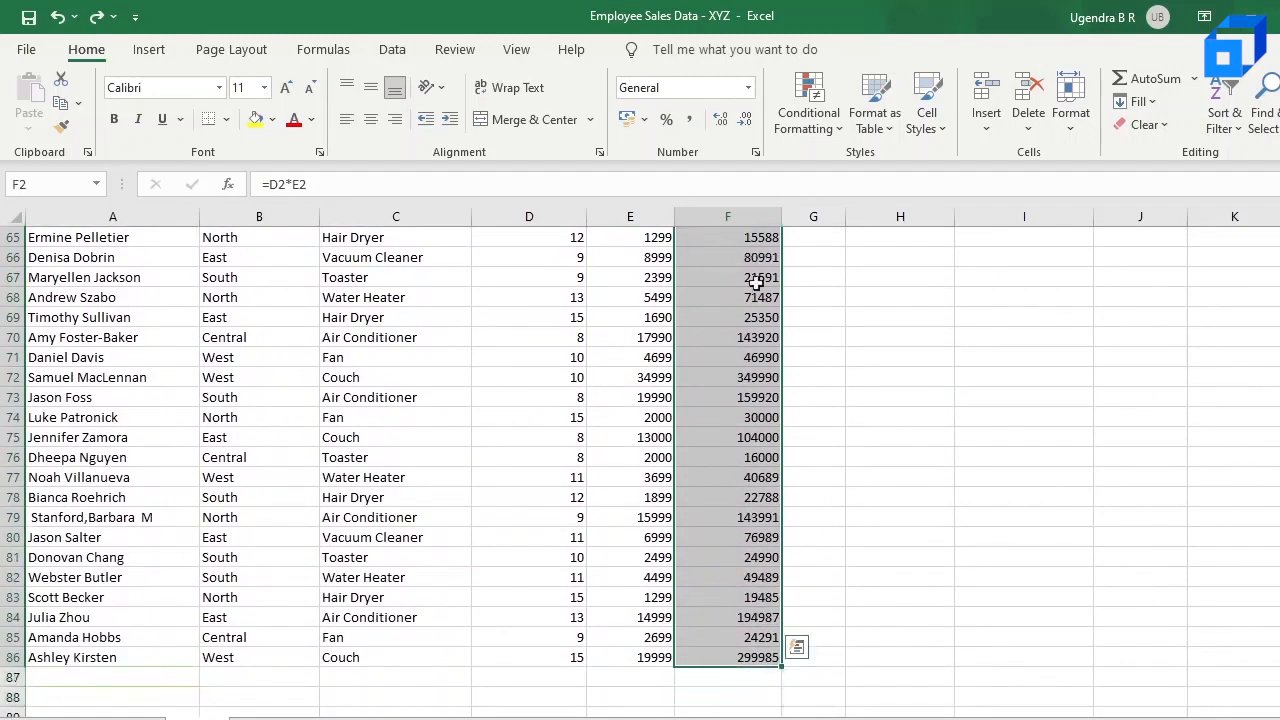
{"action": "scroll", "coordinate": [755, 283], "scroll_direction": "up", "scroll_amount": 10}
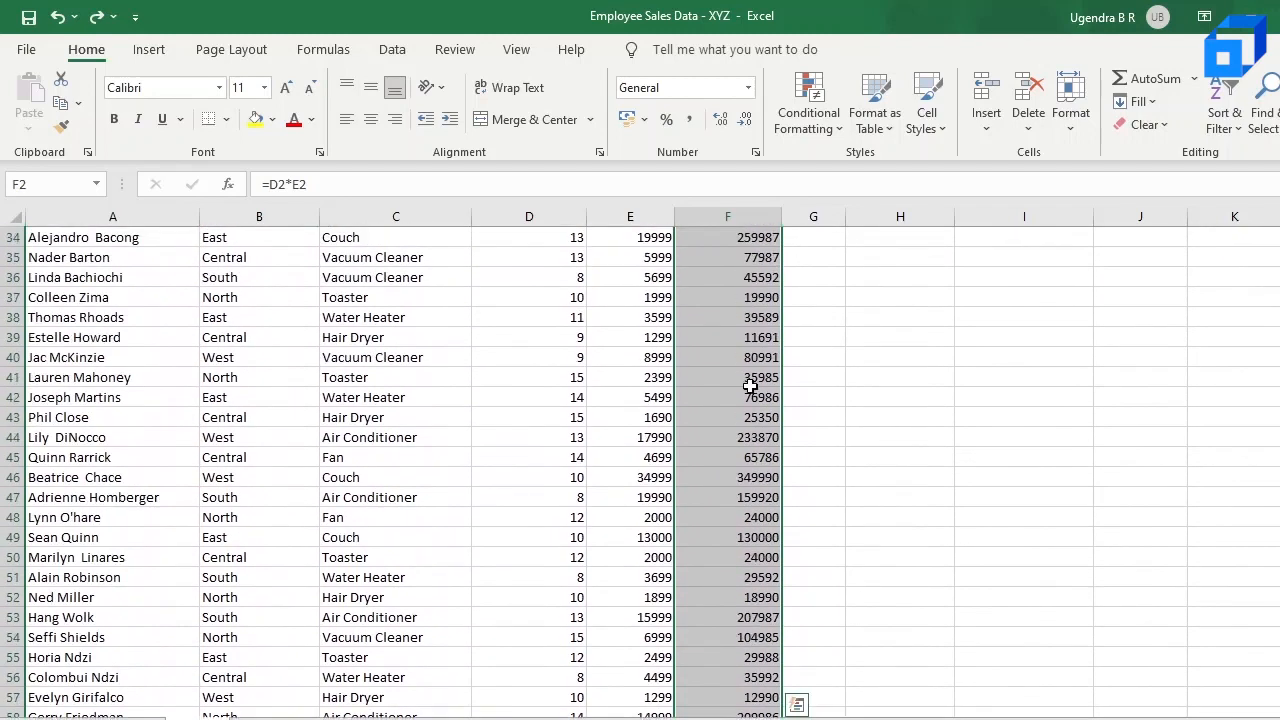
{"action": "scroll", "coordinate": [750, 386], "scroll_direction": "up", "scroll_amount": 1}
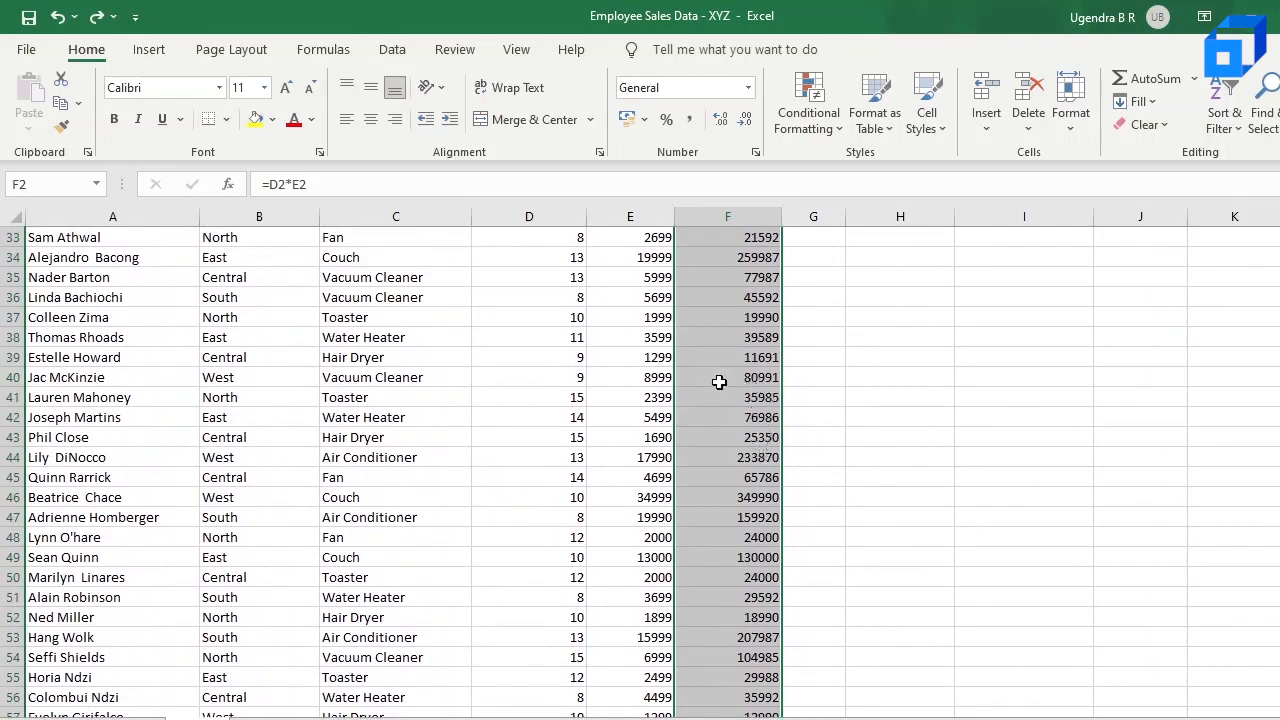
{"action": "scroll", "coordinate": [734, 380], "scroll_direction": "up", "scroll_amount": 6}
{"action": "scroll", "coordinate": [734, 380], "scroll_direction": "up", "scroll_amount": 5}
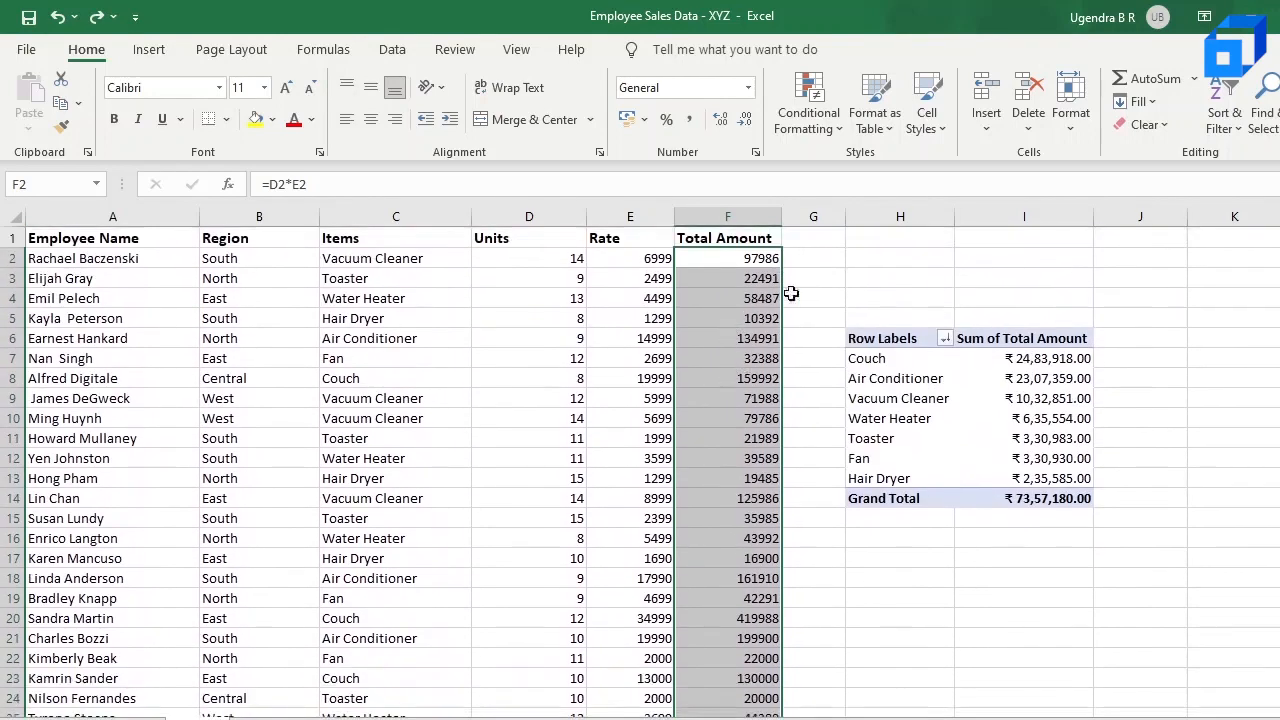
{"action": "left_click", "coordinate": [816, 130]}
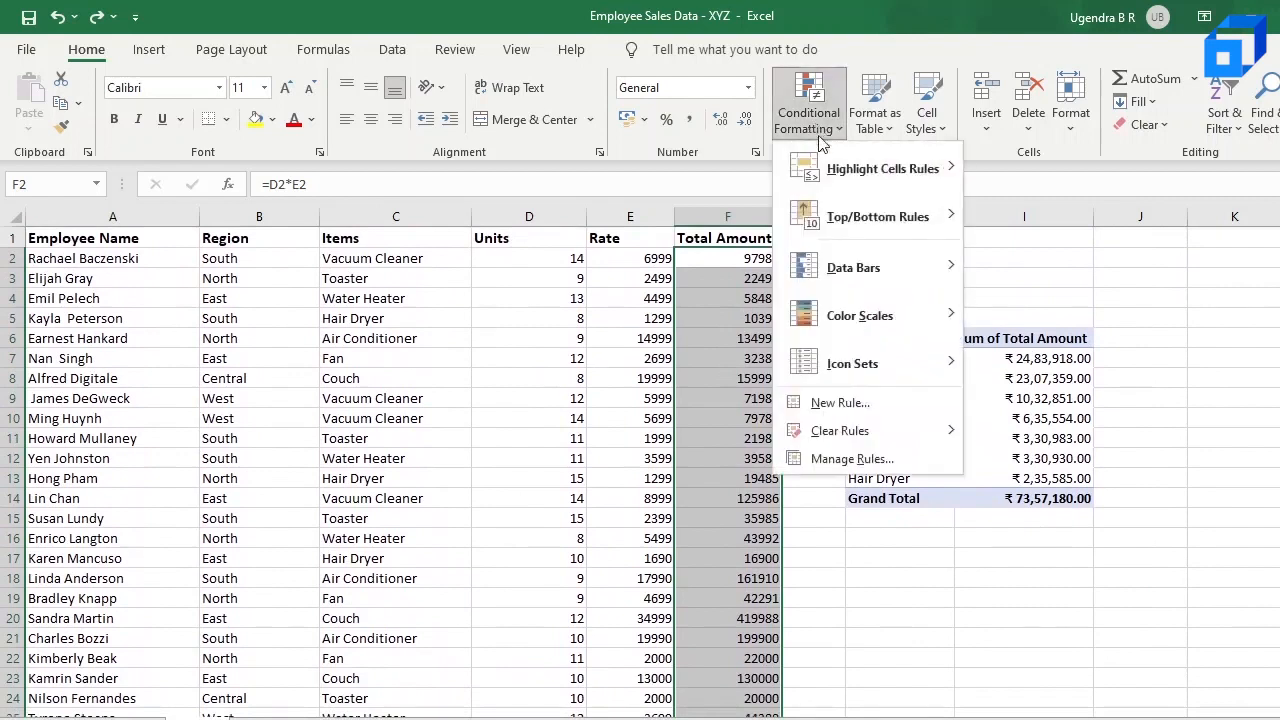
{"action": "mouse_move", "coordinate": [830, 172]}
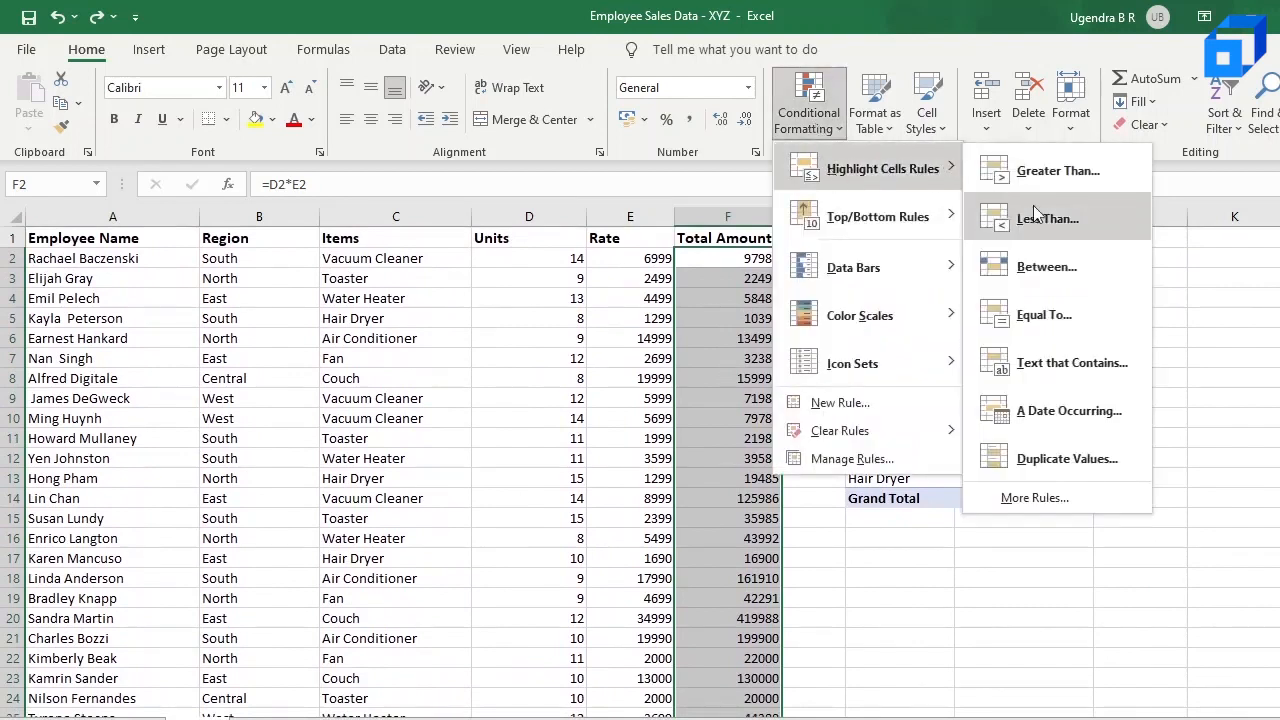
{"action": "left_click", "coordinate": [1074, 172]}
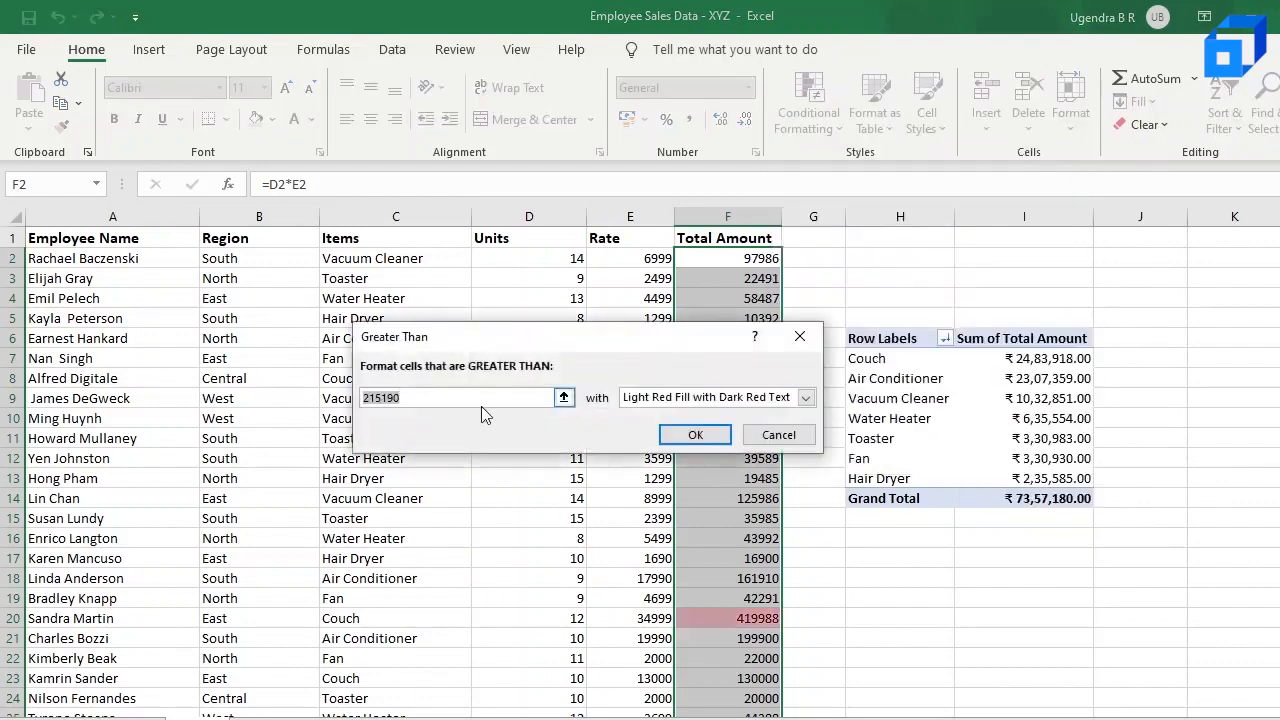
{"action": "left_click", "coordinate": [484, 397]}
{"action": "key", "text": "BackSpace"}
{"action": "key", "text": "BackSpace"}
{"action": "key", "text": "BackSpace"}
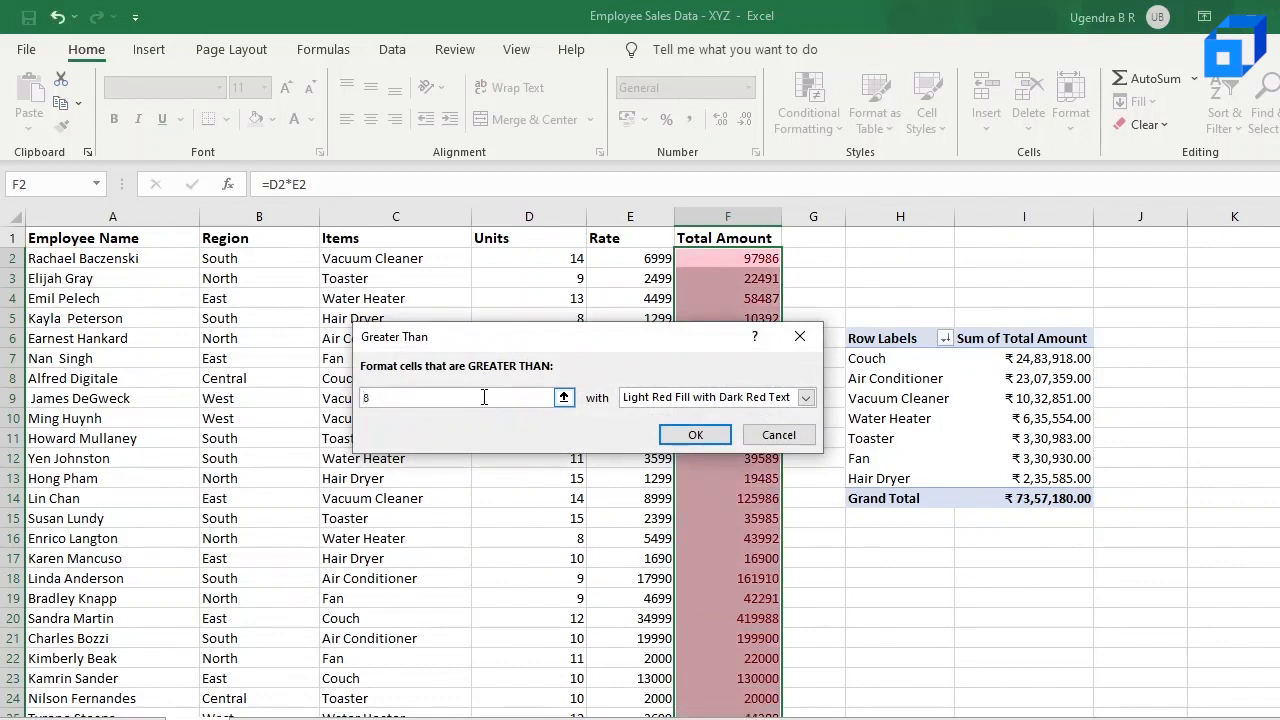
{"action": "type", "text": "80000"}
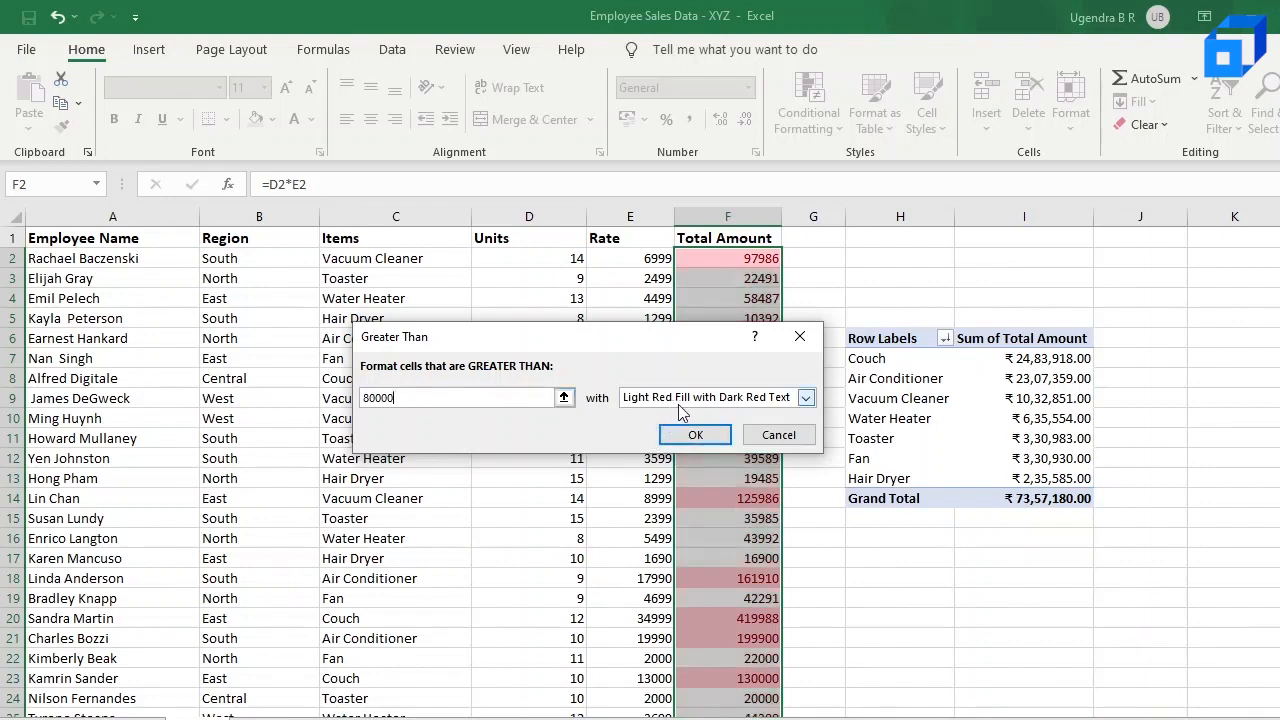
{"action": "left_click", "coordinate": [720, 437]}
Step: Check the highlighted cells in the Total Amount column from row 2 down to row 40 against the 80000 threshold
{"action": "left_click", "coordinate": [768, 258]}
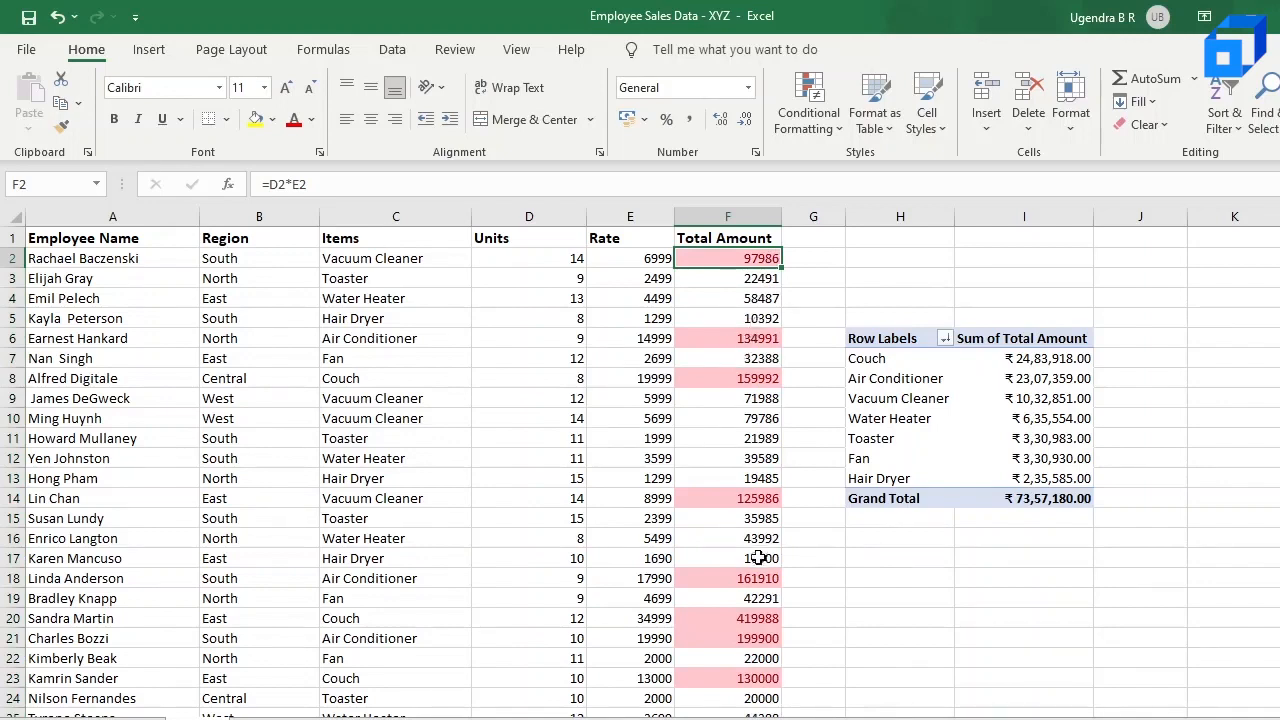
{"action": "scroll", "coordinate": [759, 560], "scroll_direction": "down", "scroll_amount": 5}
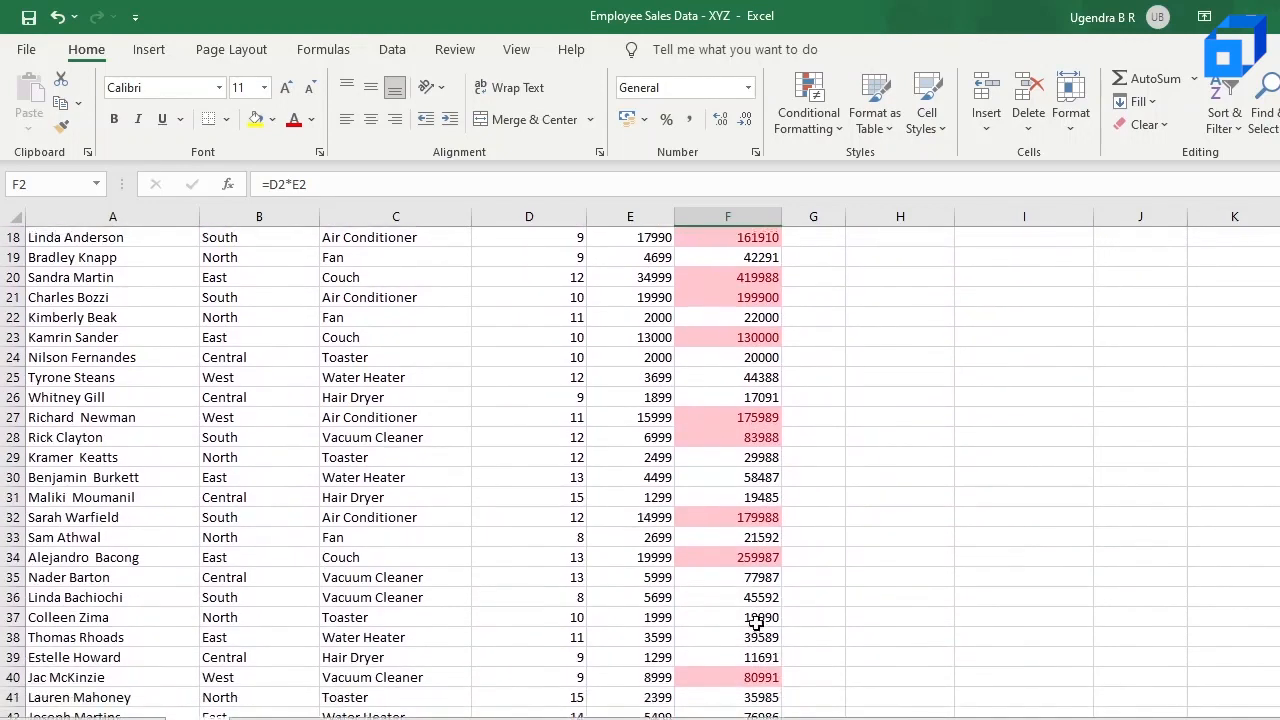
{"action": "left_click", "coordinate": [759, 678]}
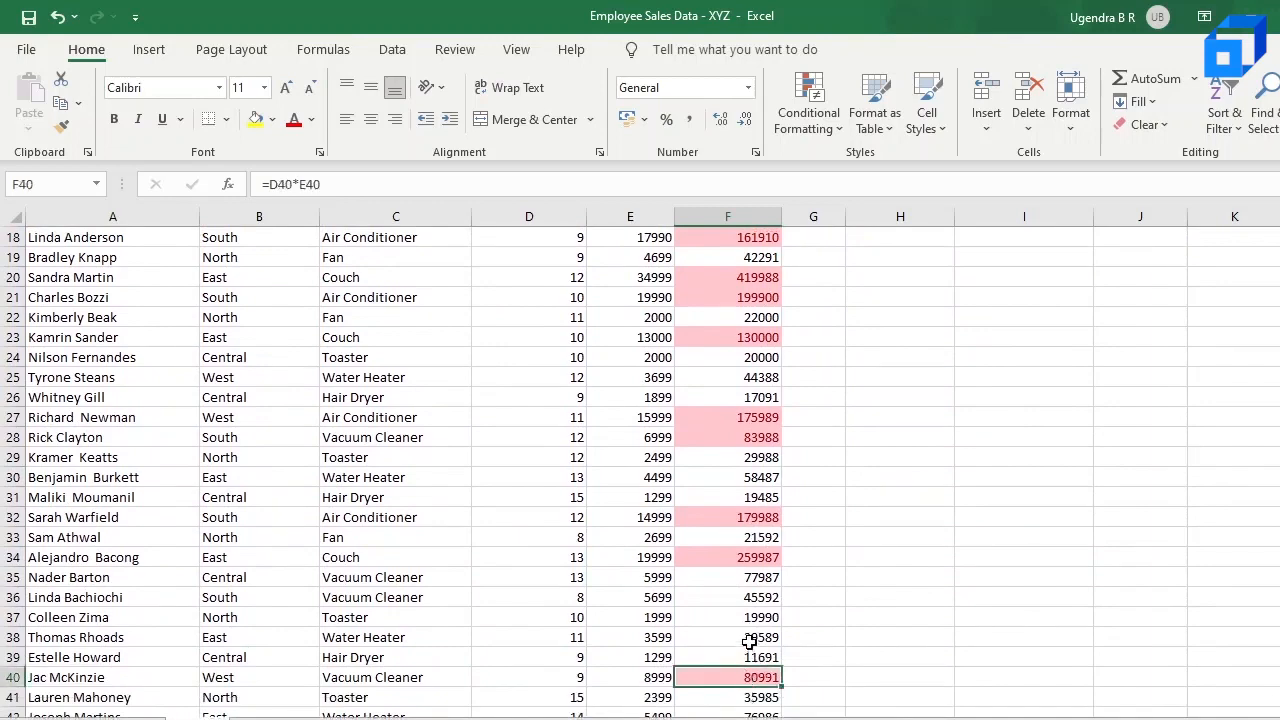
{"action": "scroll", "coordinate": [749, 641], "scroll_direction": "up", "scroll_amount": 5}
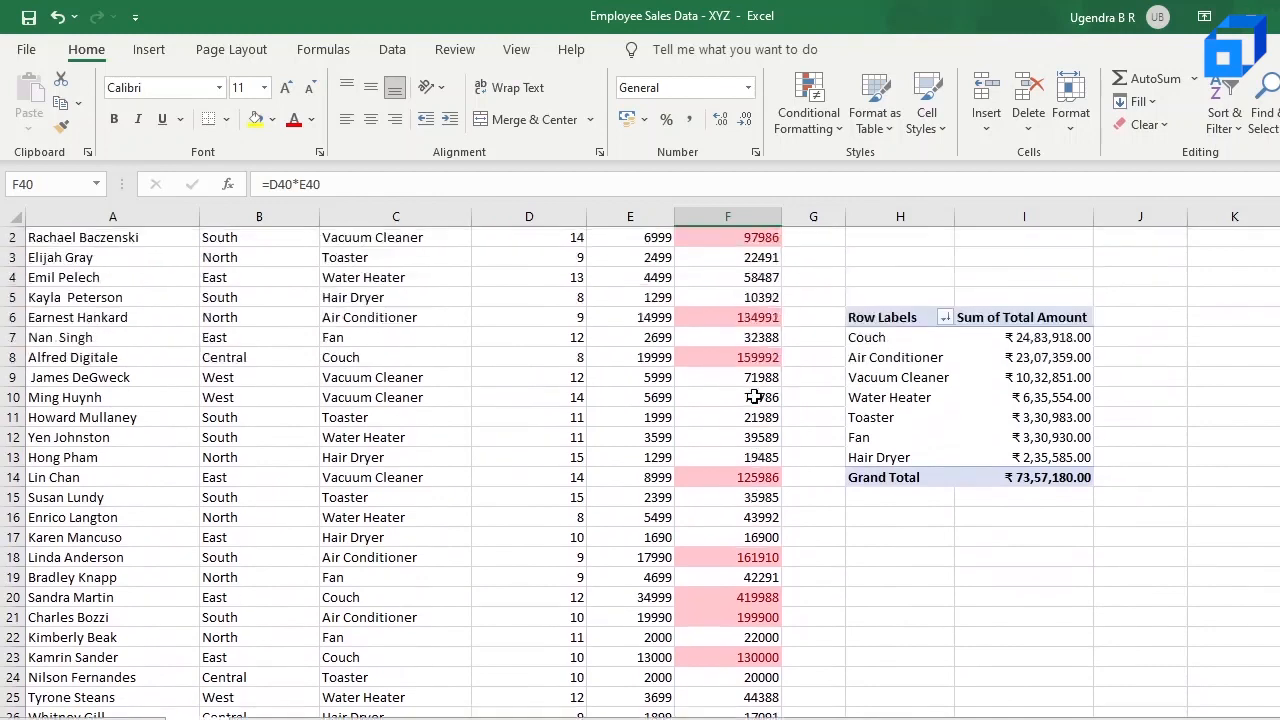
{"action": "scroll", "coordinate": [753, 397], "scroll_direction": "up", "scroll_amount": 1}
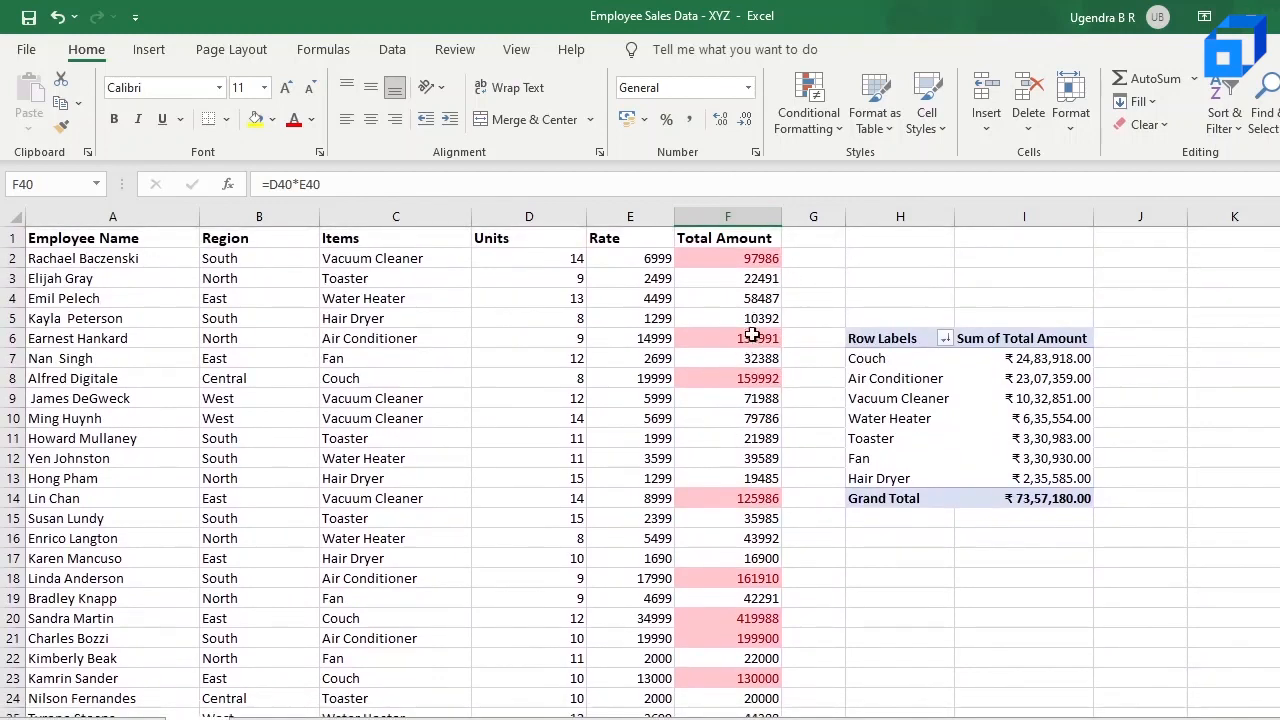
{"action": "scroll", "coordinate": [760, 560], "scroll_direction": "down", "scroll_amount": 4}
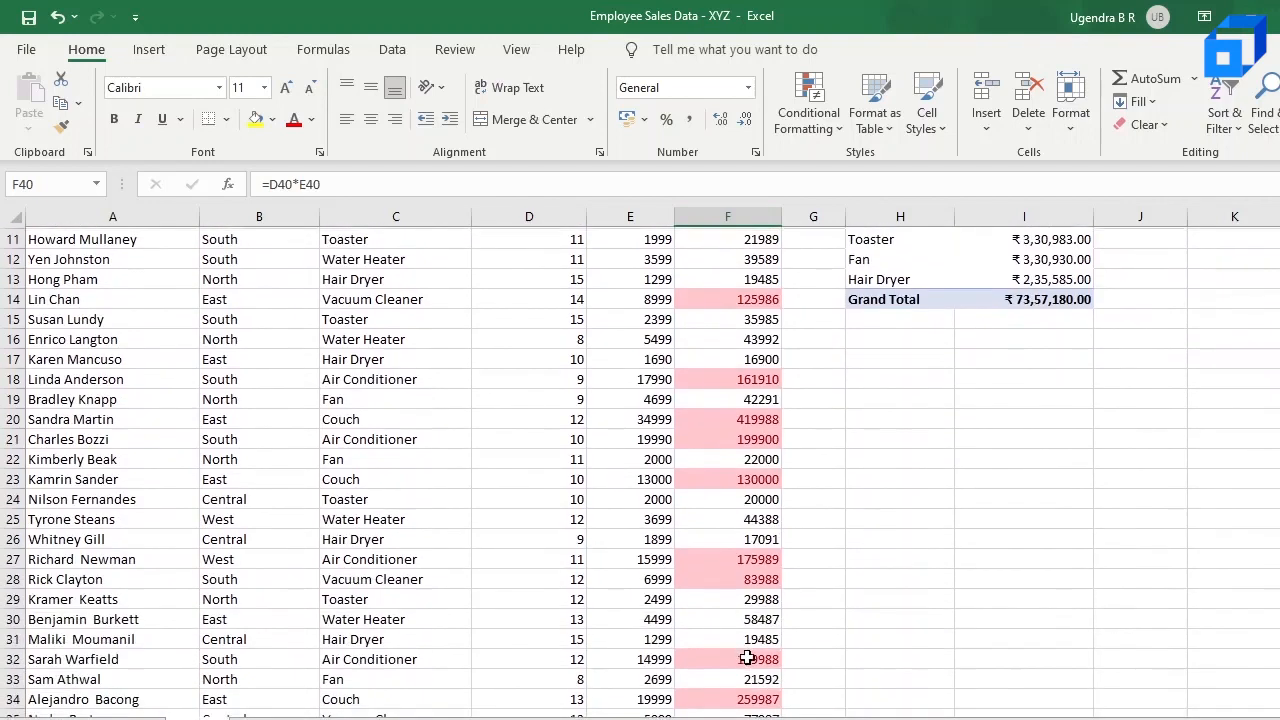
{"action": "scroll", "coordinate": [748, 657], "scroll_direction": "down", "scroll_amount": 2}
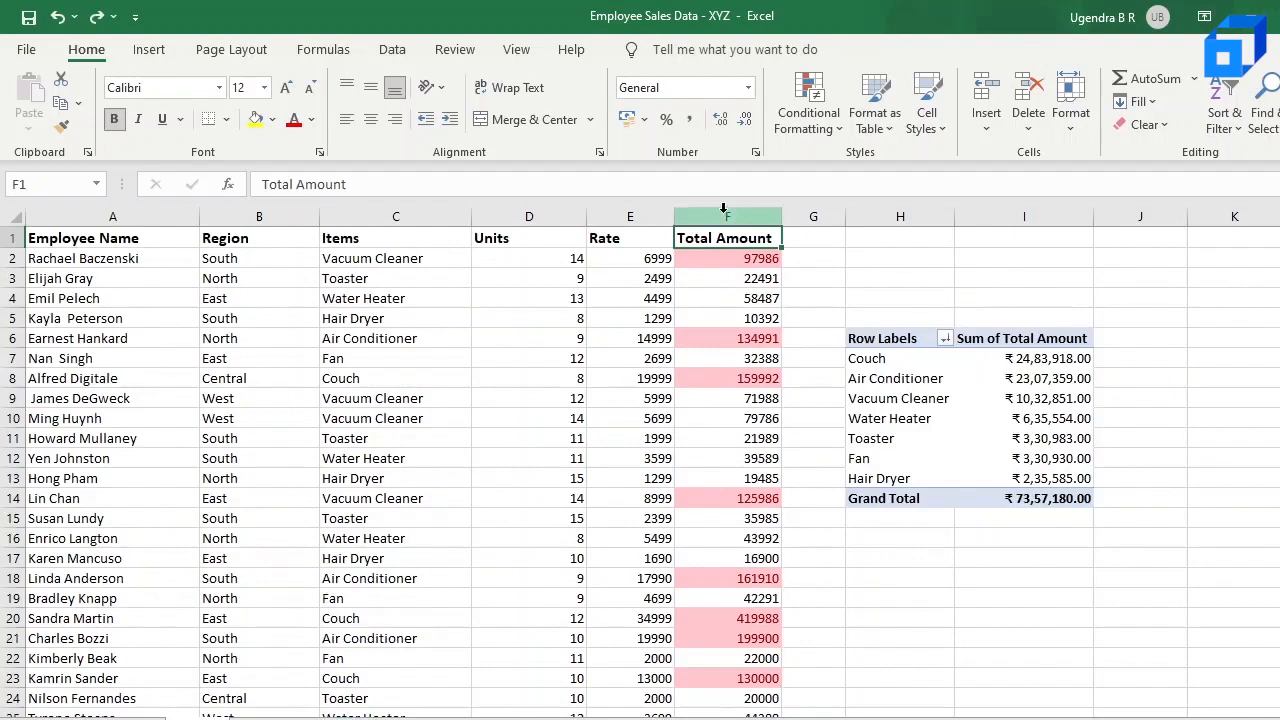
Step: Highlight the Total Amount values from F2 downward that are less than 80000 using Light Red Fill with Dark Red Text
{"action": "left_click", "coordinate": [725, 215]}
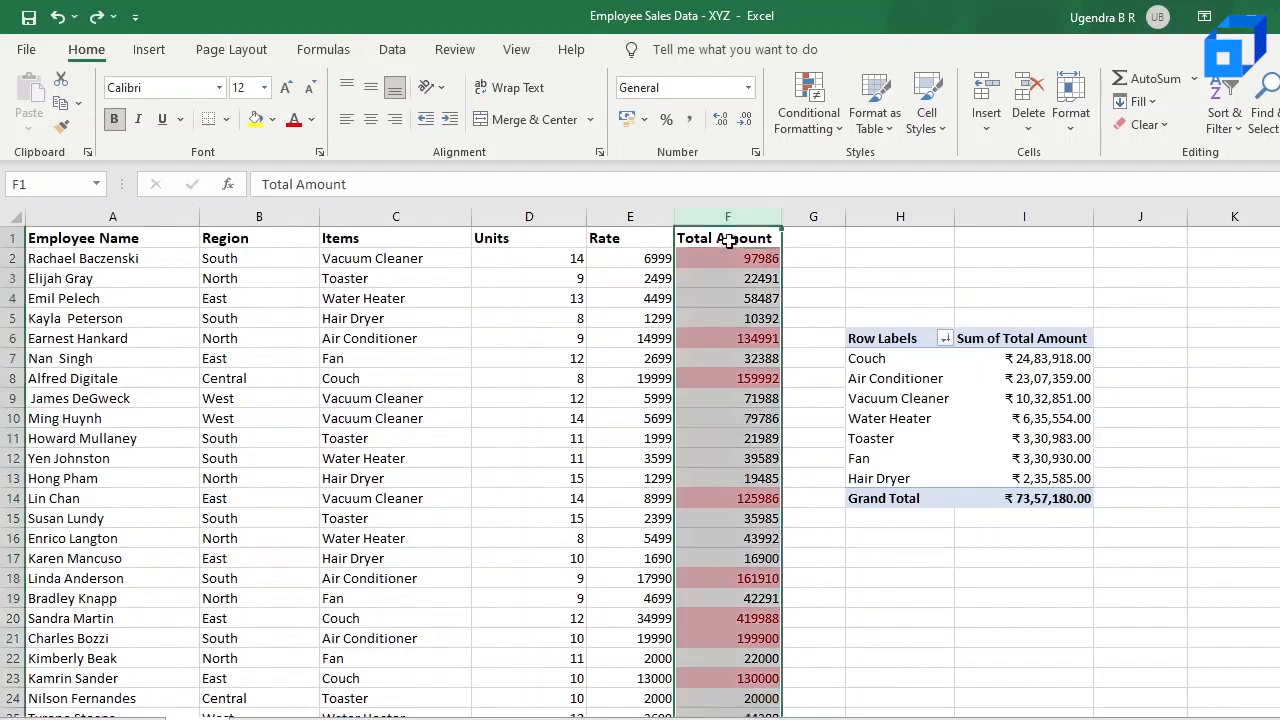
{"action": "key", "text": "Return"}
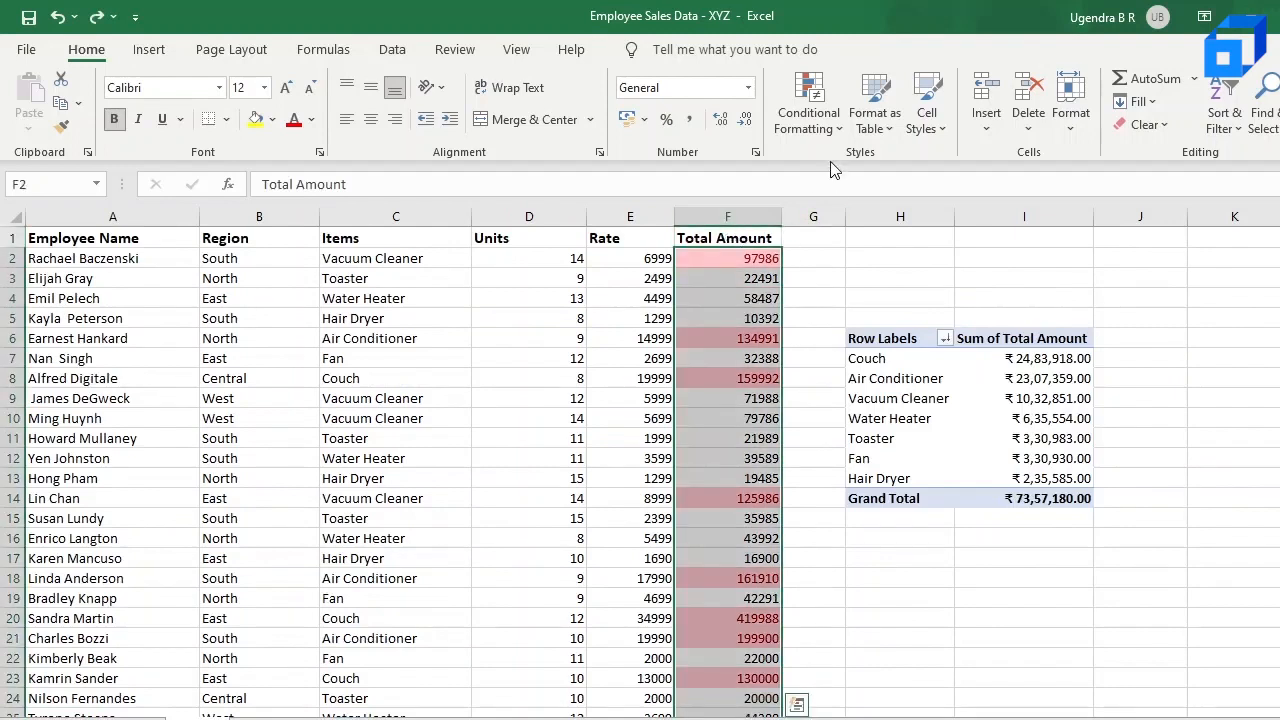
{"action": "left_click", "coordinate": [815, 115]}
{"action": "mouse_move", "coordinate": [850, 170]}
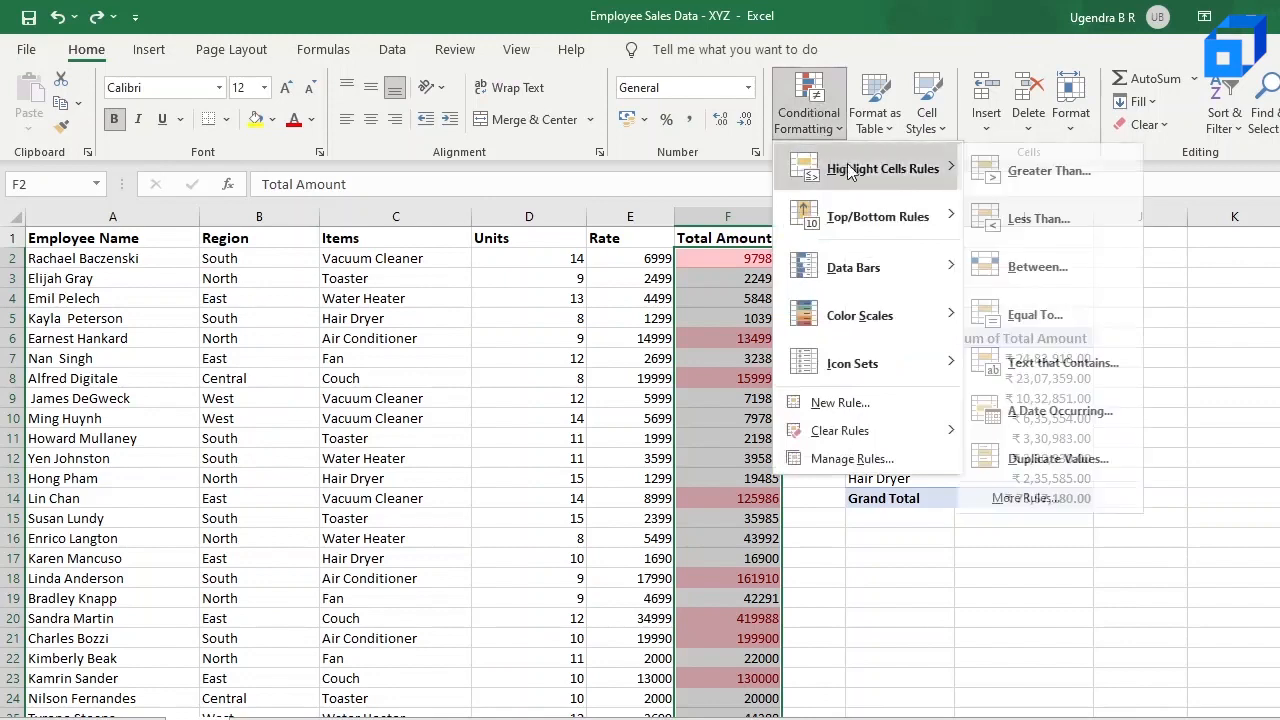
{"action": "left_click", "coordinate": [1058, 218]}
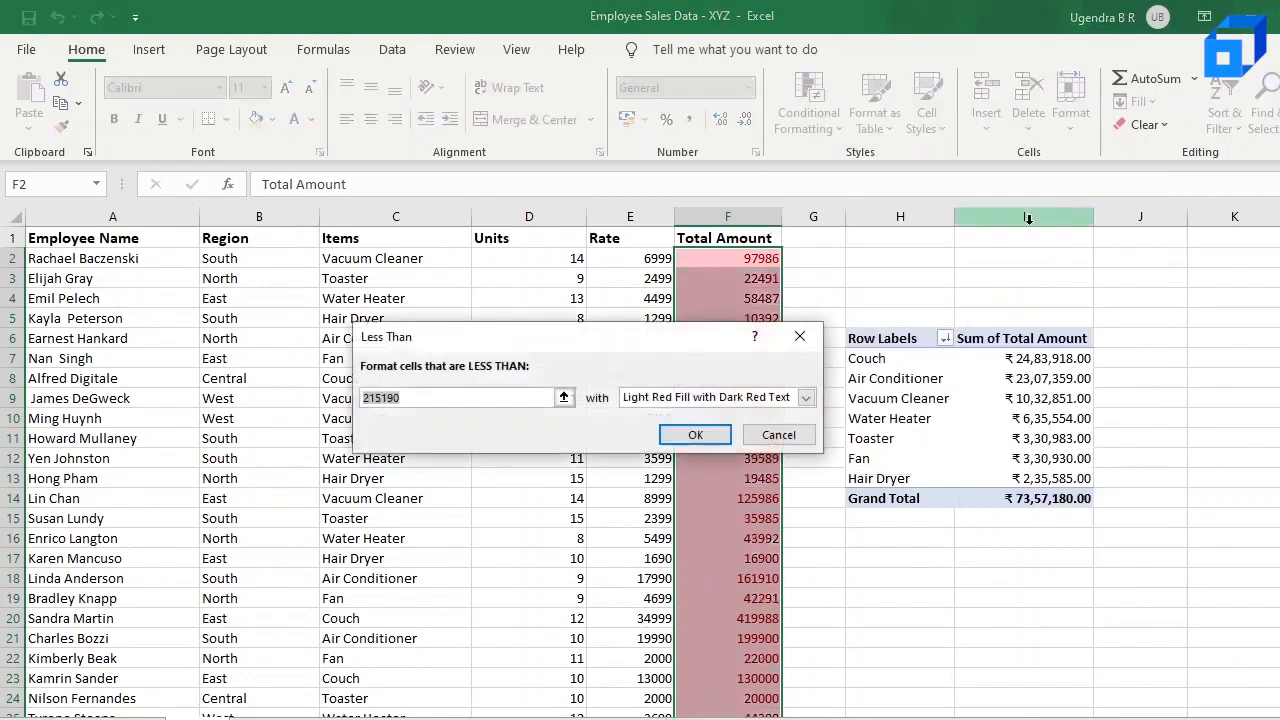
{"action": "left_click", "coordinate": [423, 401]}
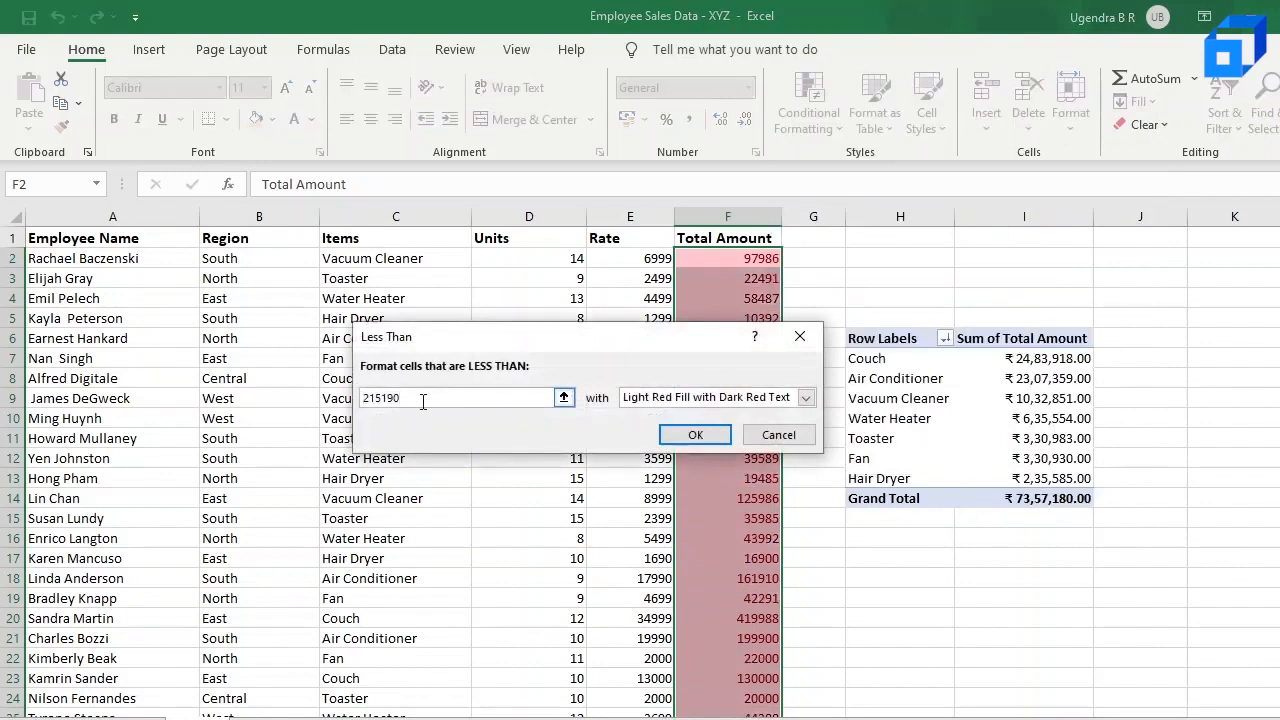
{"action": "key", "text": "BackSpace"}
{"action": "key", "text": "BackSpace"}
{"action": "key", "text": "BackSpace"}
{"action": "key", "text": "BackSpace"}
{"action": "key", "text": "BackSpace"}
{"action": "key", "text": "BackSpace"}
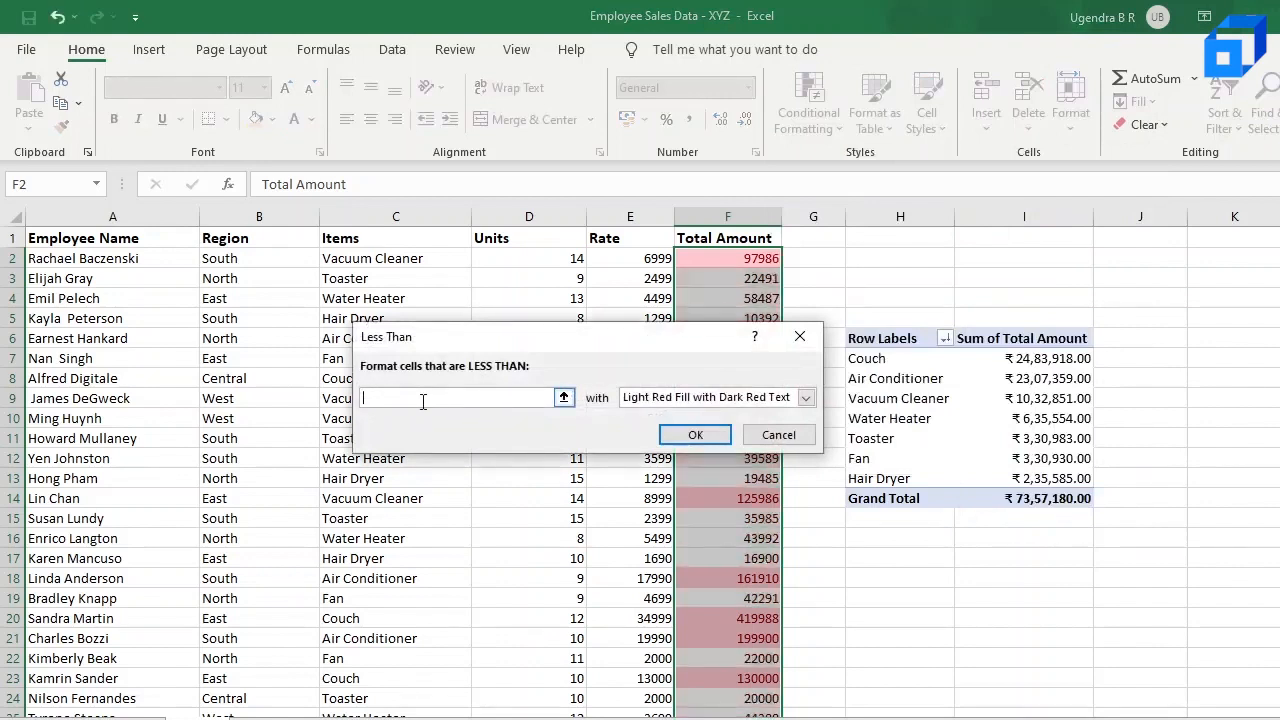
{"action": "type", "text": "800000"}
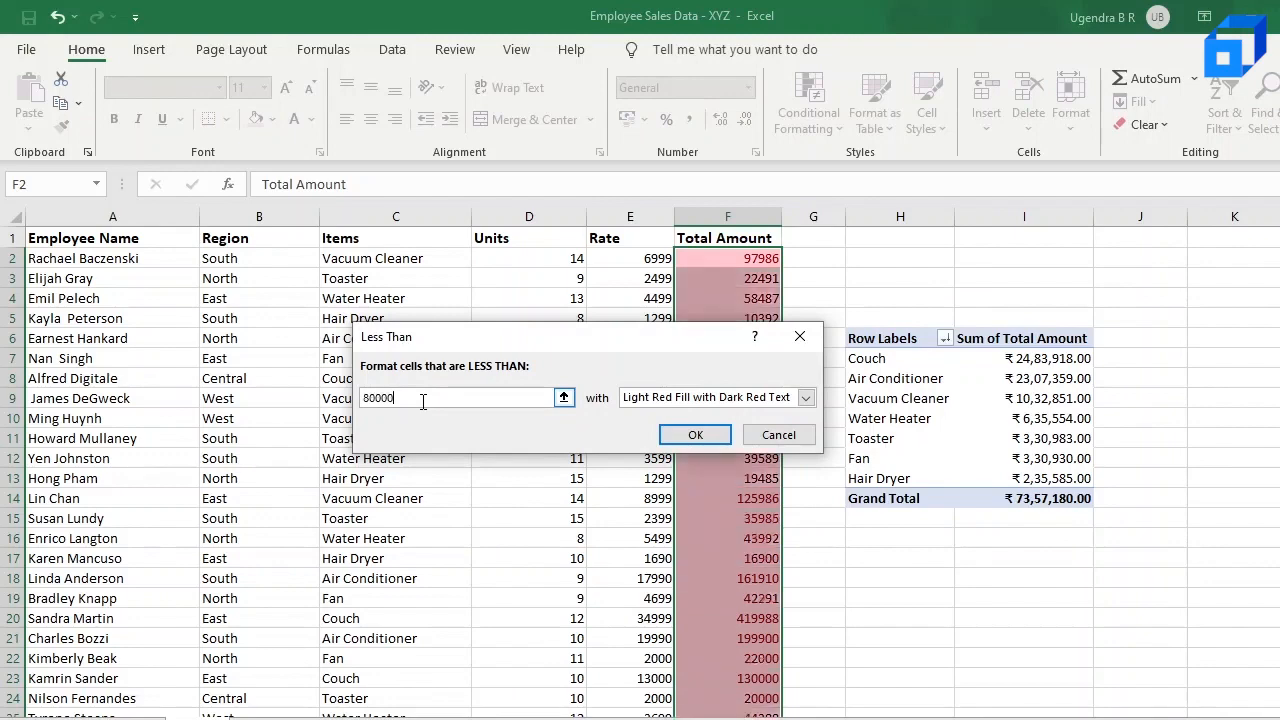
{"action": "left_click", "coordinate": [695, 436]}
{"action": "left_click", "coordinate": [756, 341]}
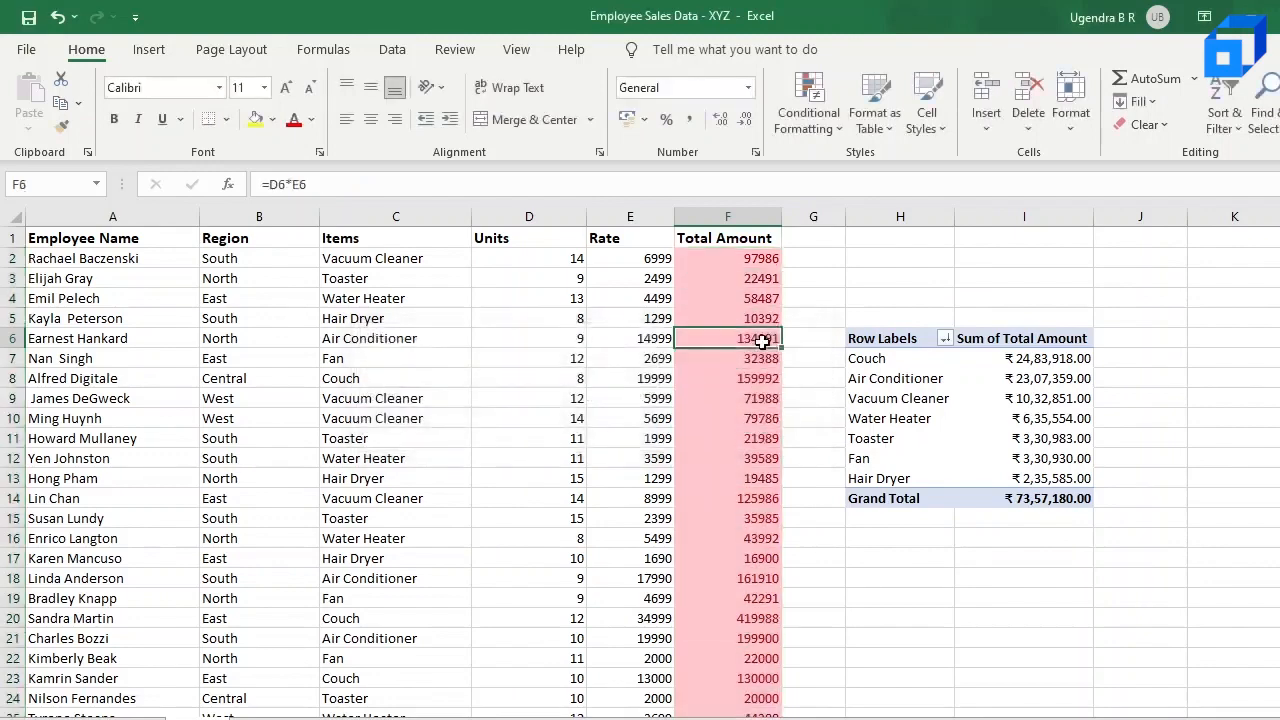
Step: Delete the Cell Value > 80000 conditional formatting rule from the Total Amount column and apply the change
{"action": "scroll", "coordinate": [758, 342], "scroll_direction": "down", "scroll_amount": 5}
{"action": "scroll", "coordinate": [761, 342], "scroll_direction": "down", "scroll_amount": 2}
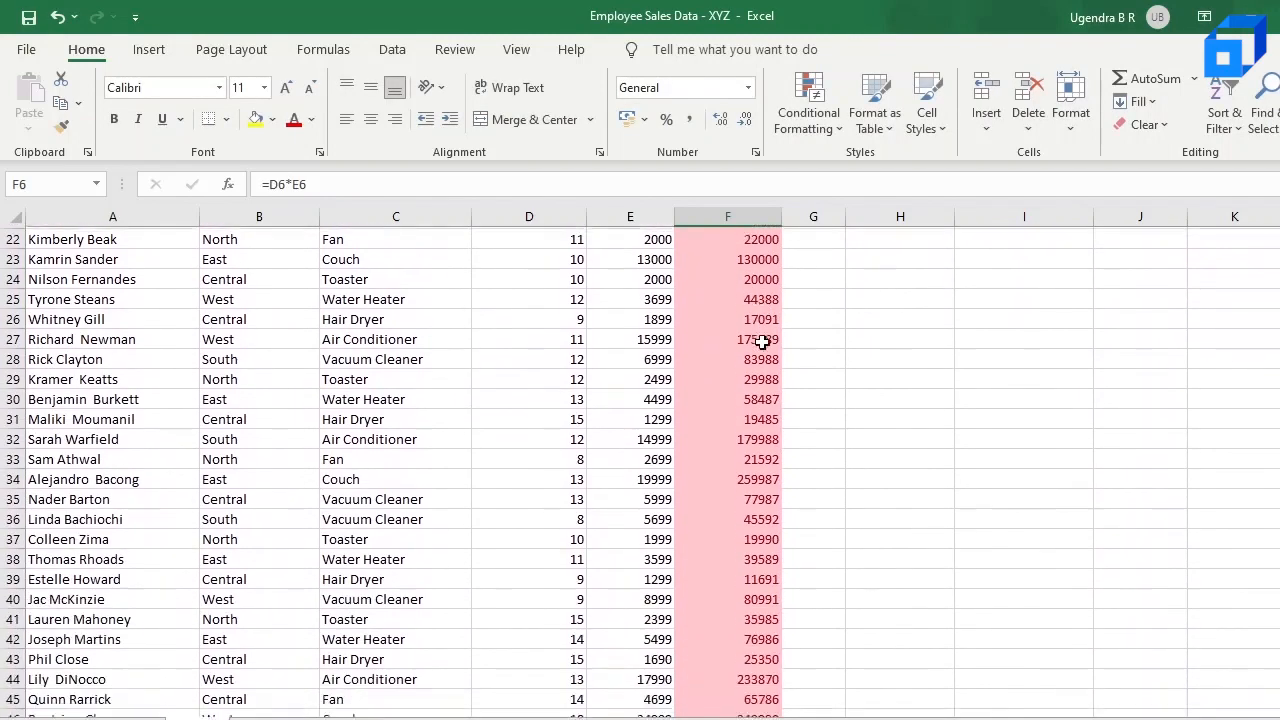
{"action": "scroll", "coordinate": [761, 342], "scroll_direction": "up", "scroll_amount": 7}
{"action": "scroll", "coordinate": [760, 338], "scroll_direction": "down", "scroll_amount": 1}
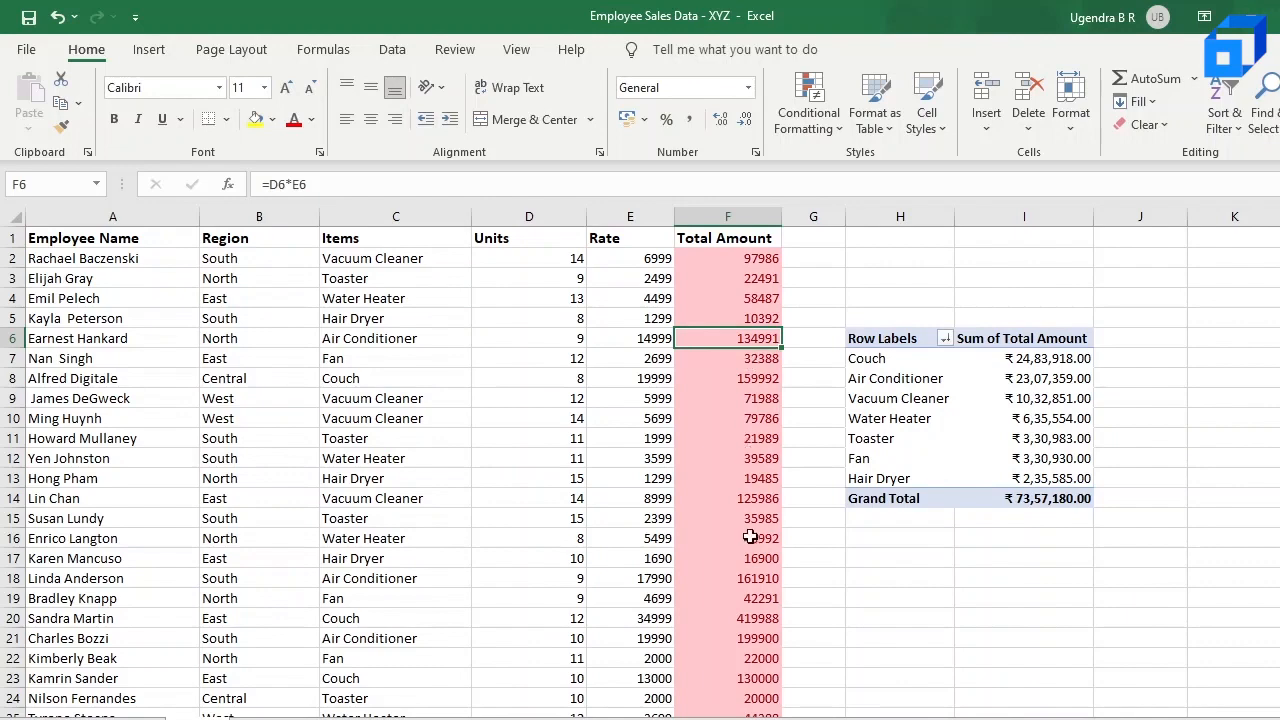
{"action": "scroll", "coordinate": [750, 537], "scroll_direction": "down", "scroll_amount": 3}
{"action": "scroll", "coordinate": [750, 537], "scroll_direction": "up", "scroll_amount": 3}
{"action": "left_click", "coordinate": [828, 110]}
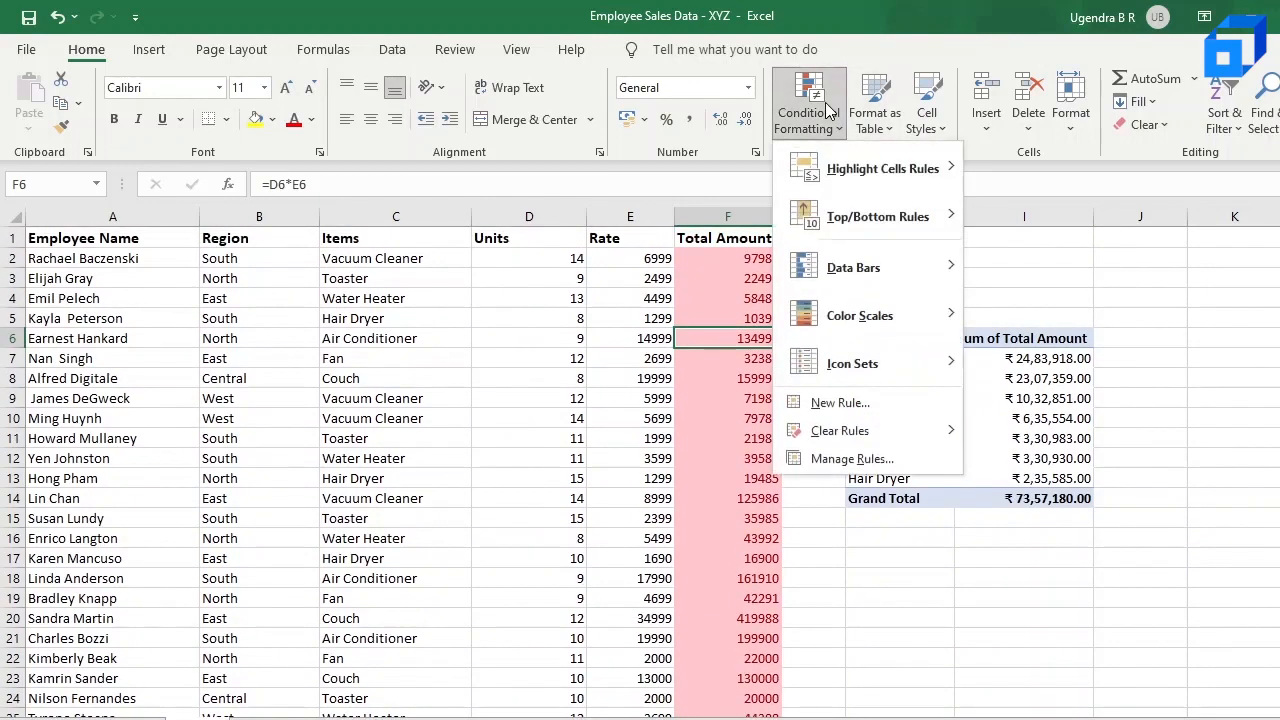
{"action": "left_click", "coordinate": [866, 460]}
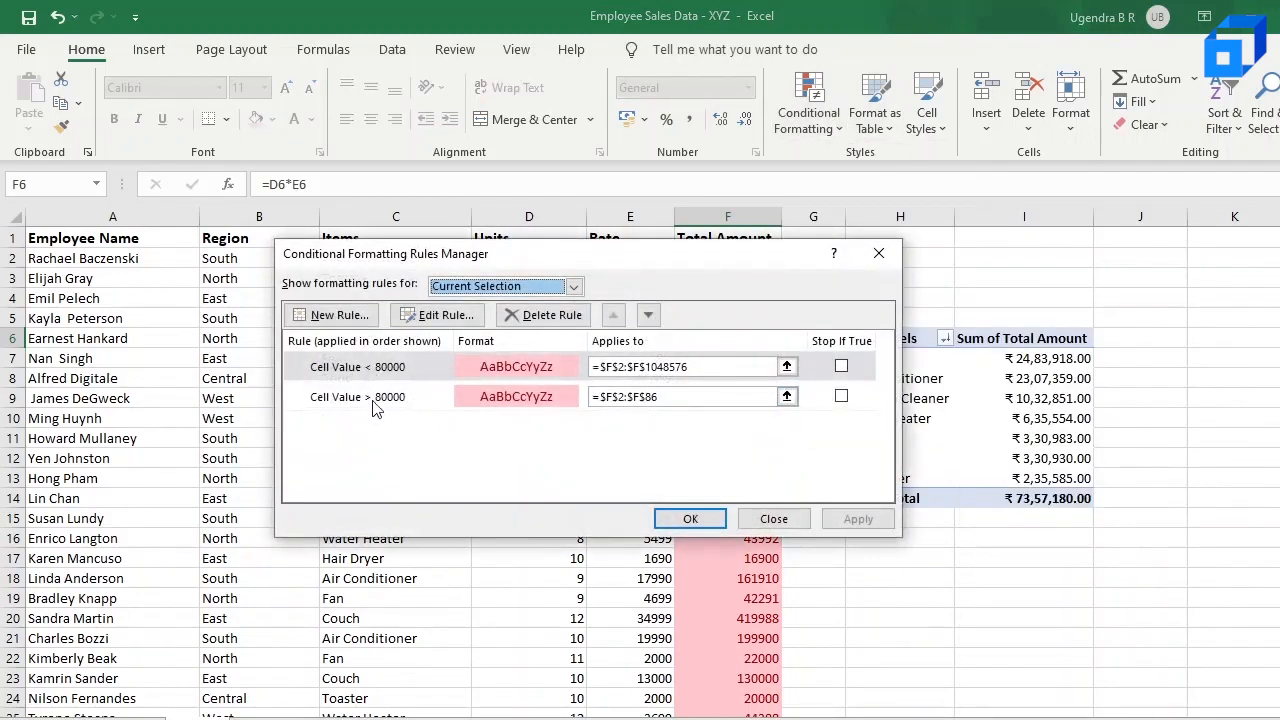
{"action": "left_click", "coordinate": [400, 398]}
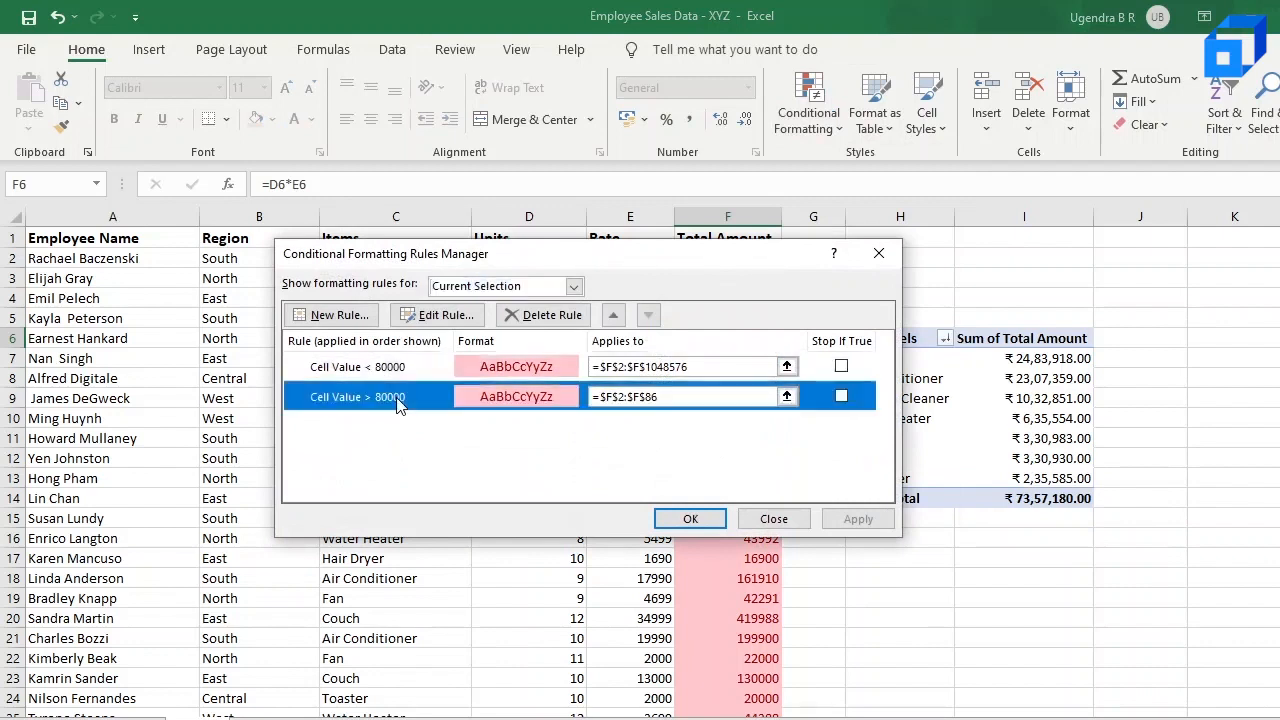
{"action": "left_click", "coordinate": [558, 317]}
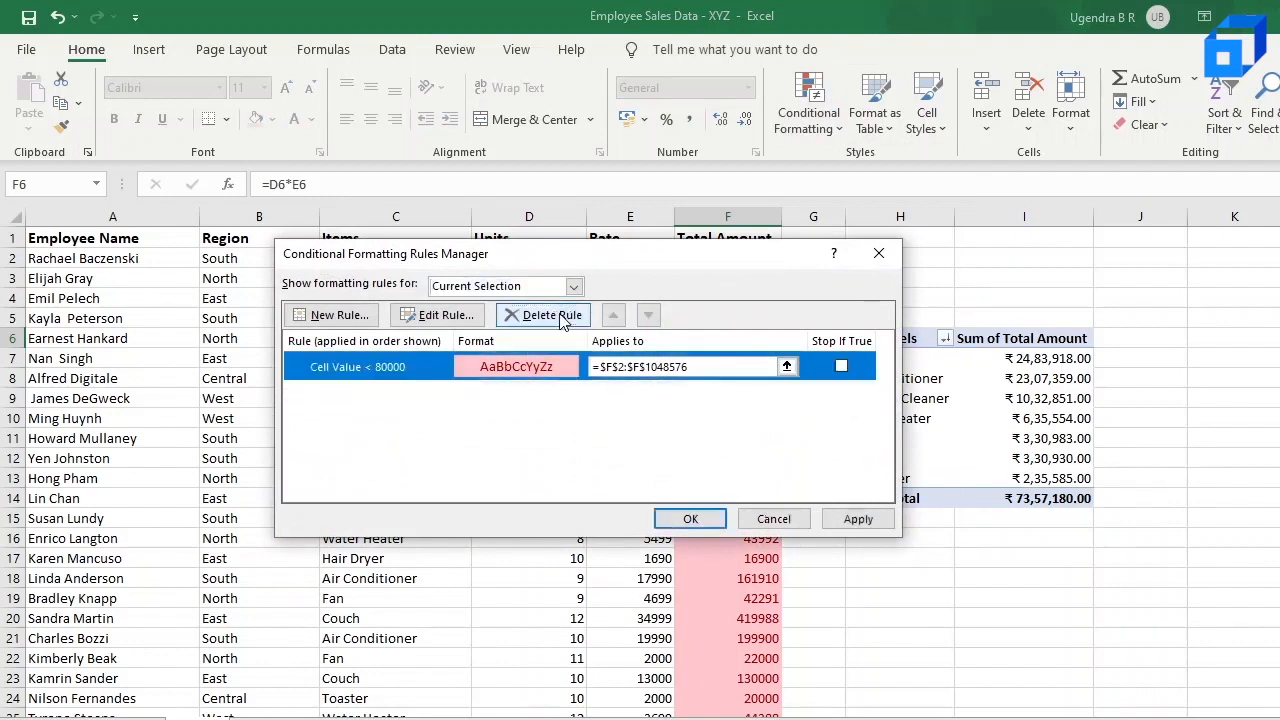
{"action": "left_click", "coordinate": [856, 519]}
{"action": "left_click", "coordinate": [692, 518]}
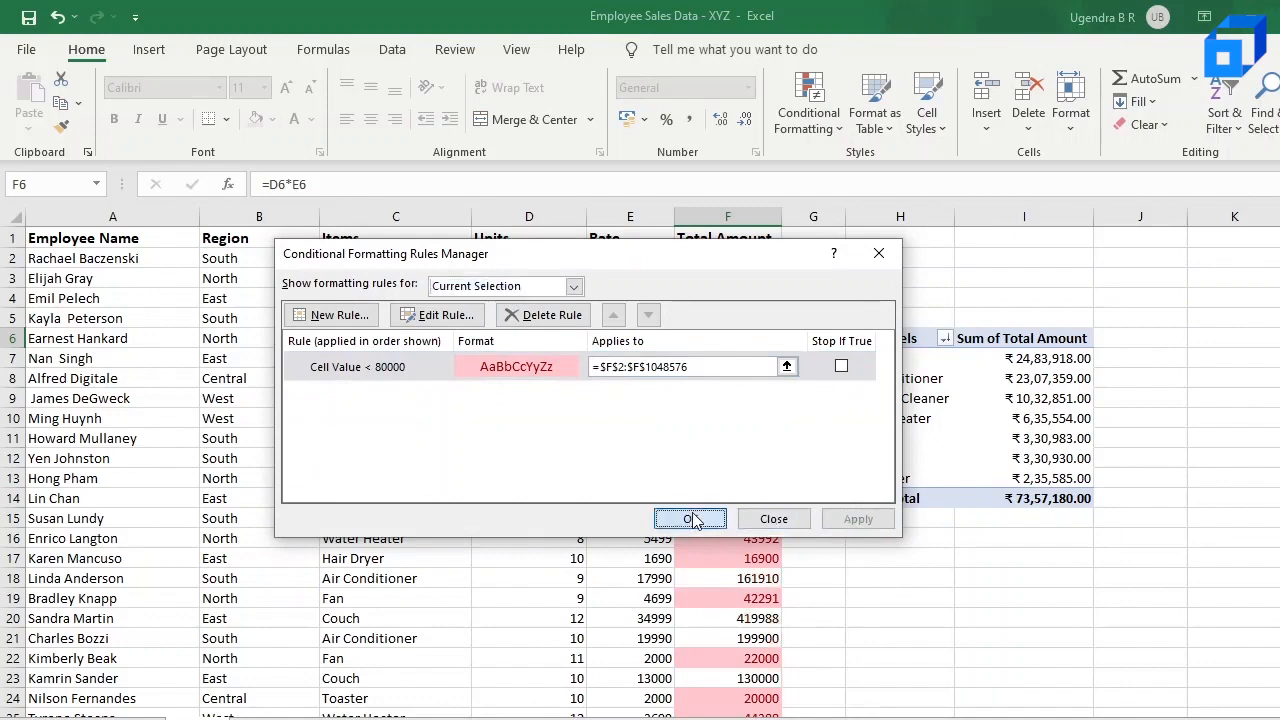
Step: Check the Total Amount column down past row 40 against the less-than-80000 rule, including cells F40 and F18
{"action": "scroll", "coordinate": [692, 512], "scroll_direction": "down", "scroll_amount": 5}
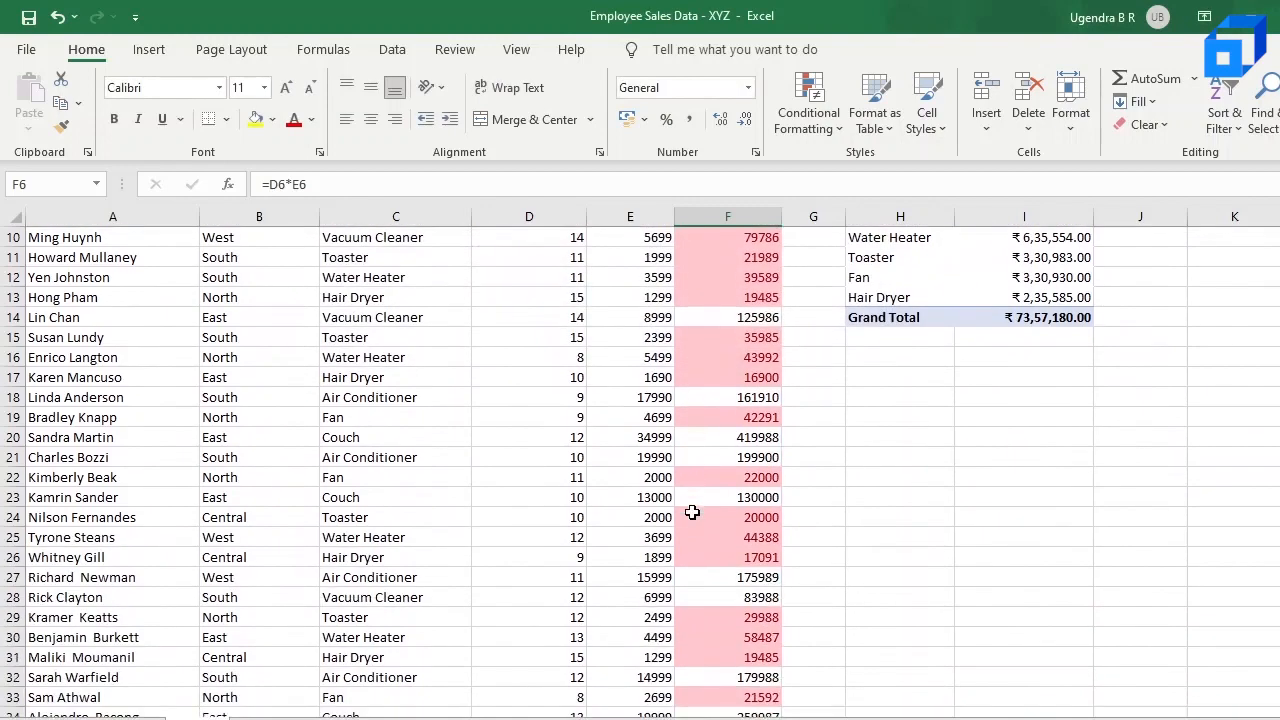
{"action": "scroll", "coordinate": [692, 512], "scroll_direction": "down", "scroll_amount": 2}
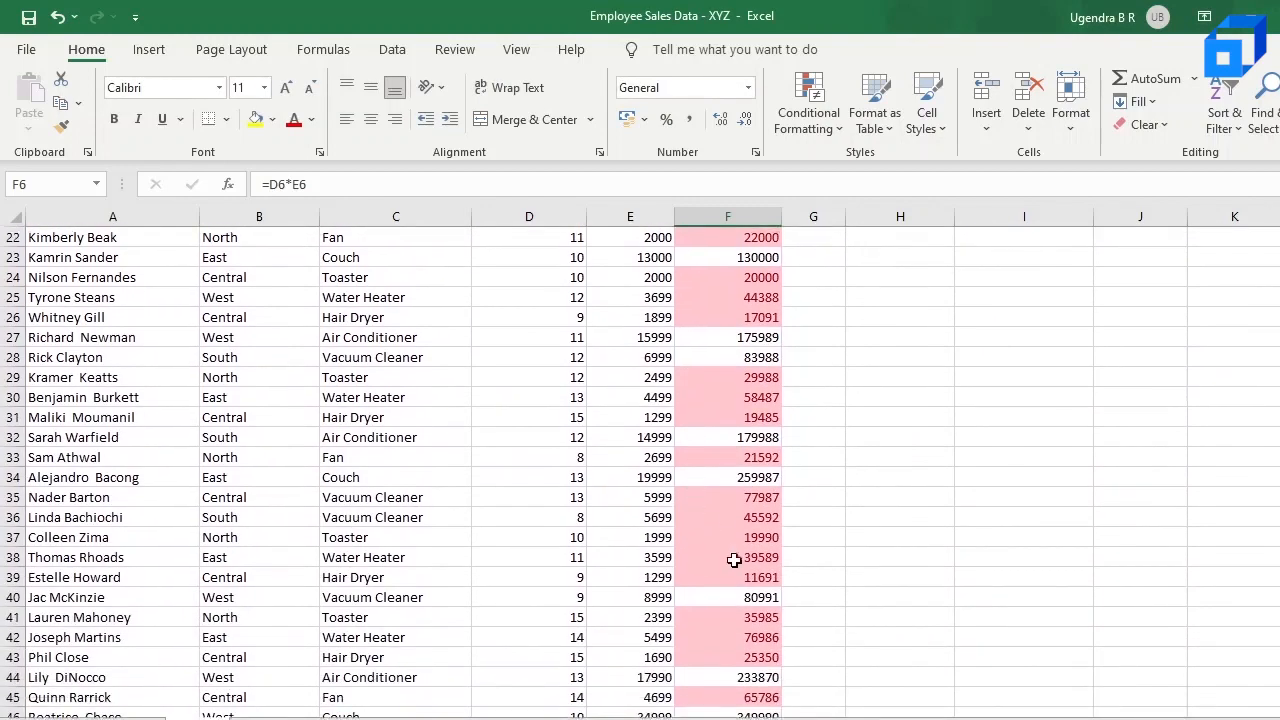
{"action": "left_click", "coordinate": [731, 597]}
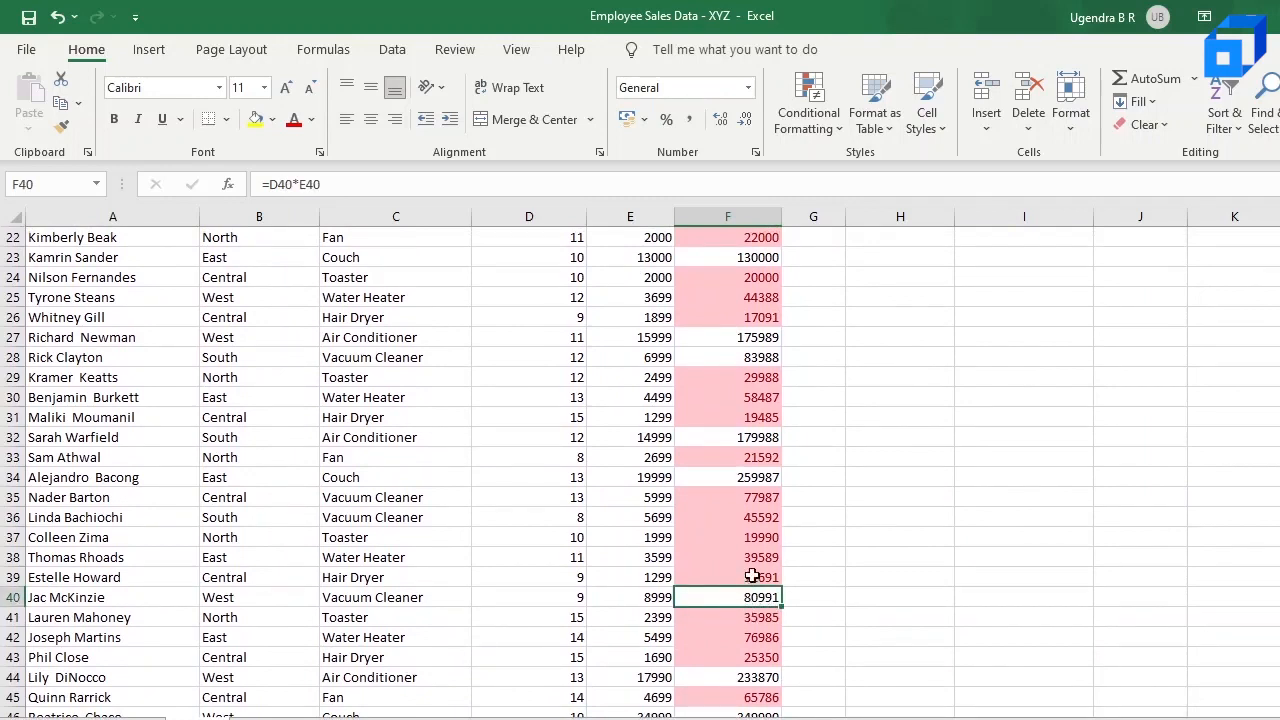
{"action": "scroll", "coordinate": [752, 577], "scroll_direction": "up", "scroll_amount": 7}
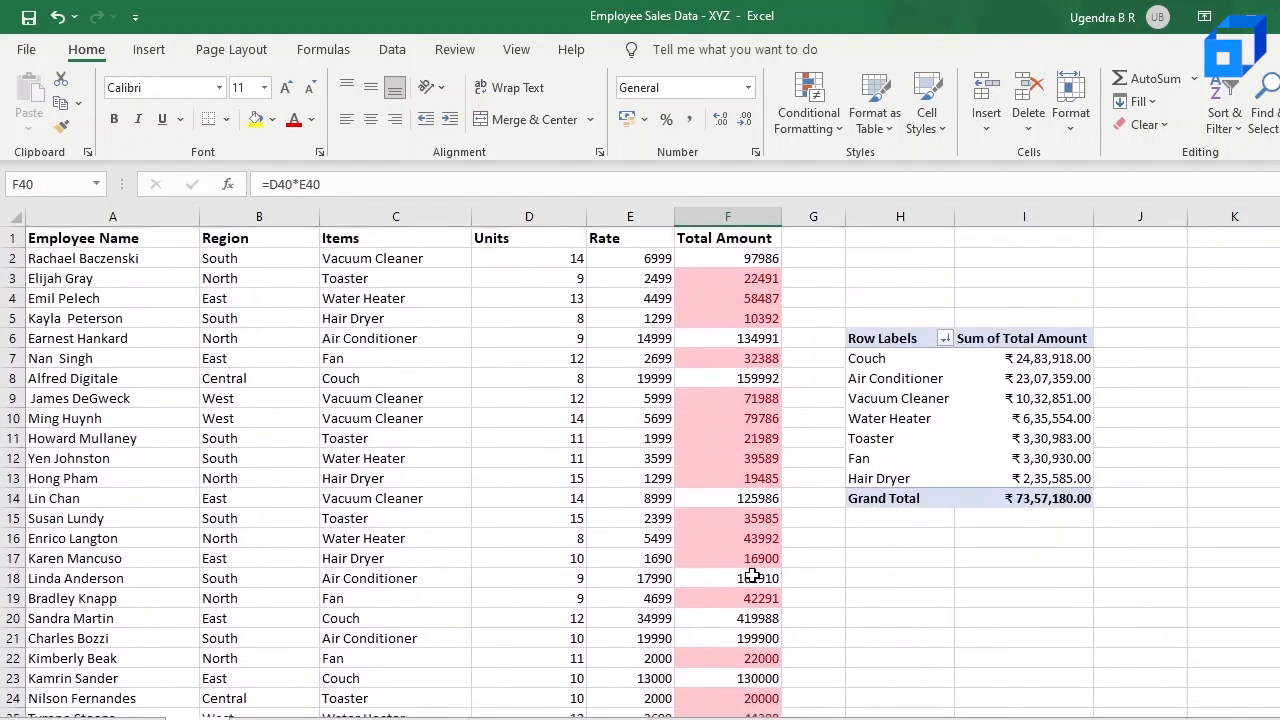
{"action": "left_click", "coordinate": [752, 577]}
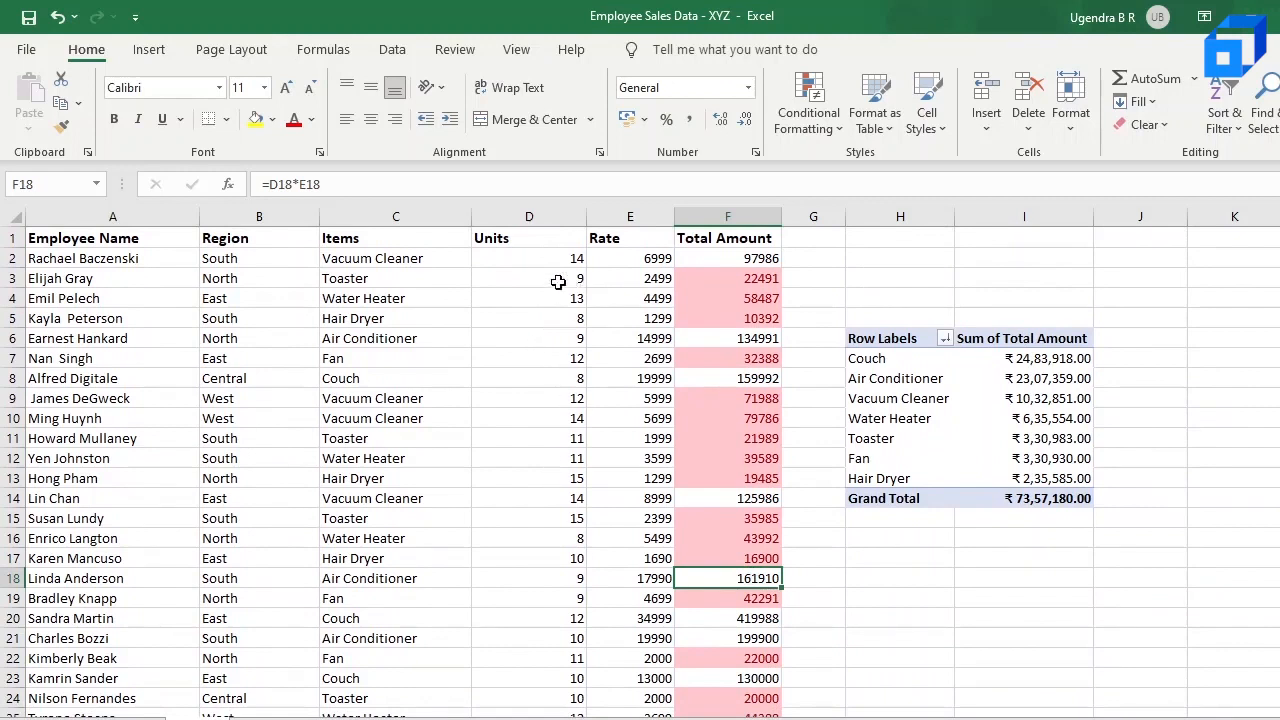
Step: Highlight the Units values from D2 downward that are greater than 10 using Light Red Fill with Dark Red Text
{"action": "left_click", "coordinate": [554, 214]}
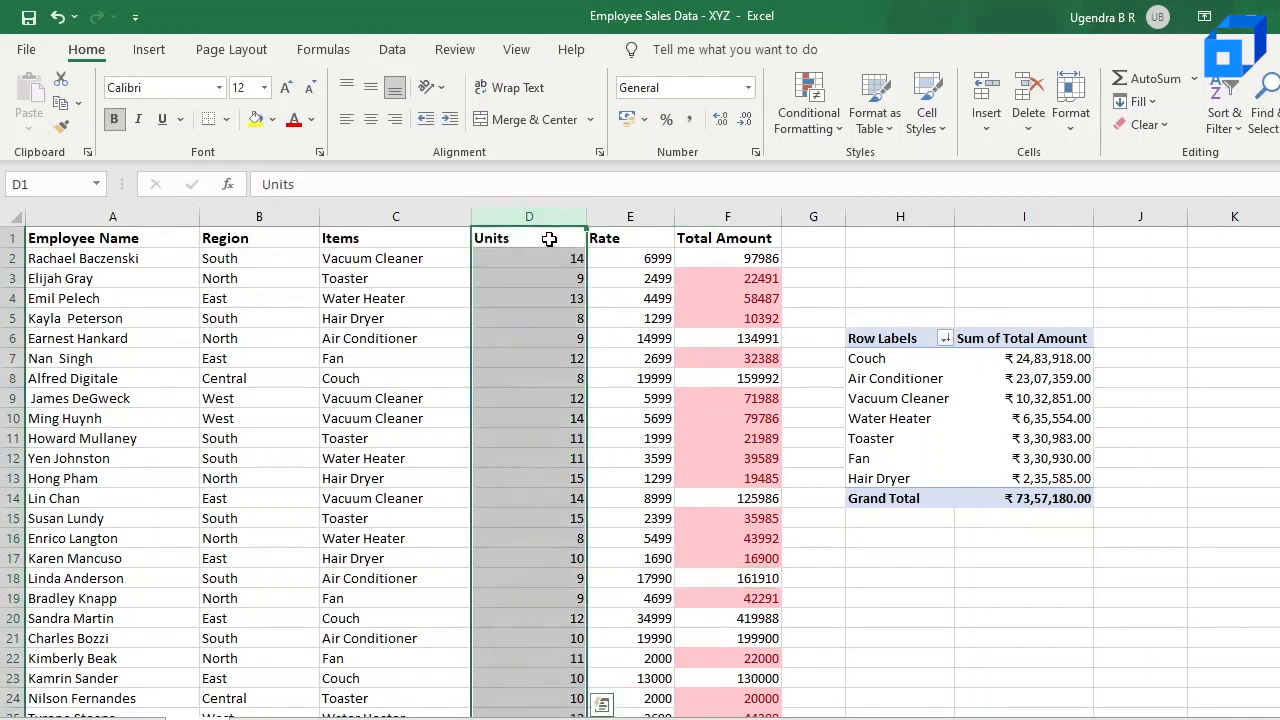
{"action": "left_click", "coordinate": [549, 239], "text": "ctrl"}
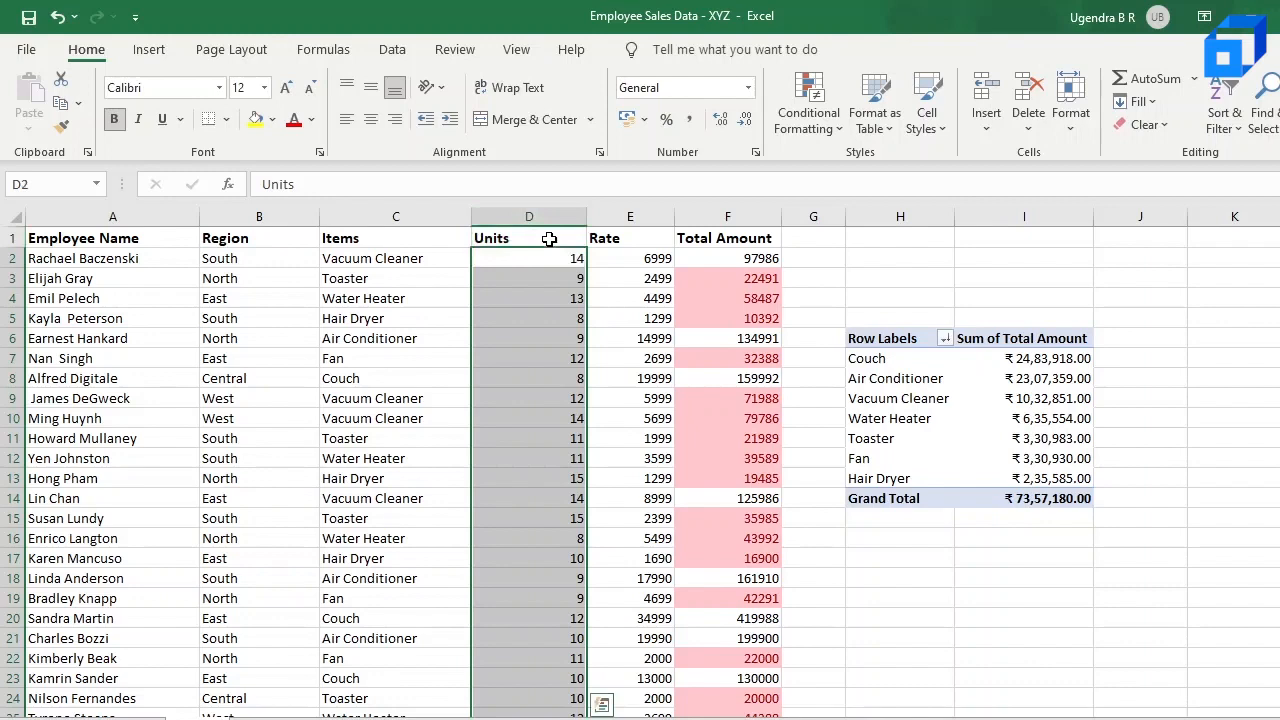
{"action": "left_click", "coordinate": [810, 118]}
{"action": "mouse_move", "coordinate": [883, 174]}
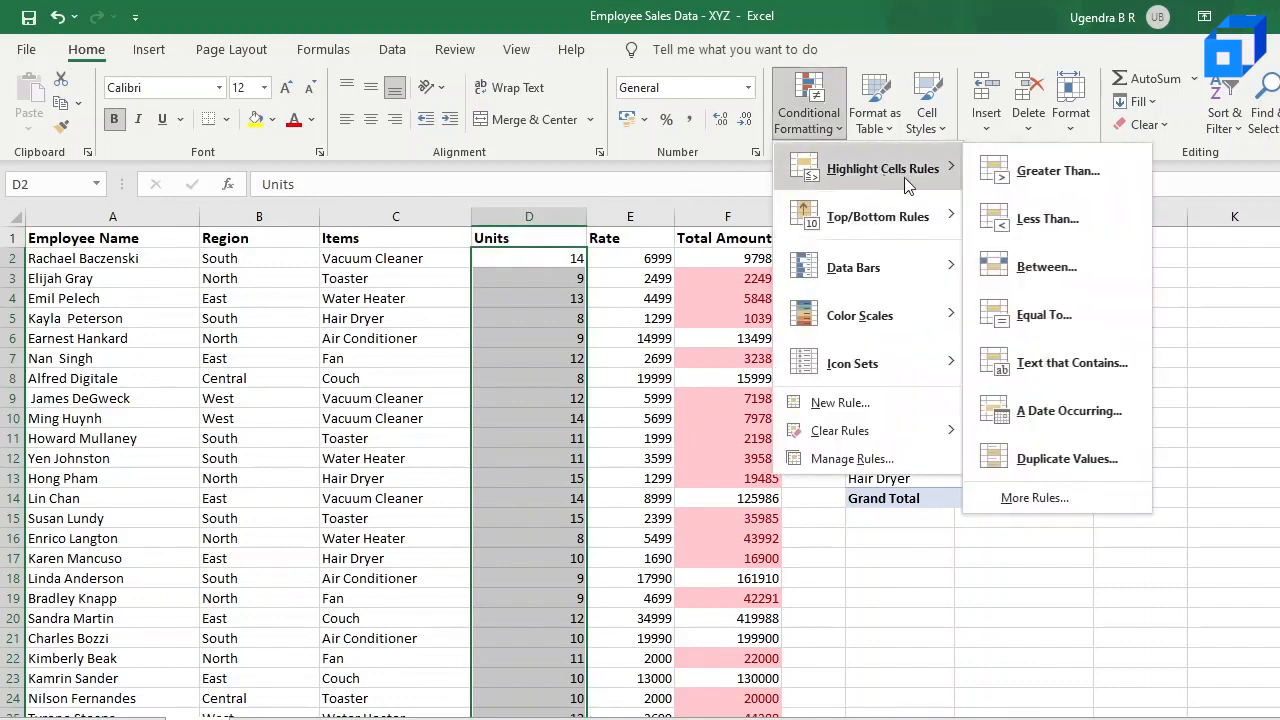
{"action": "left_click", "coordinate": [1057, 172]}
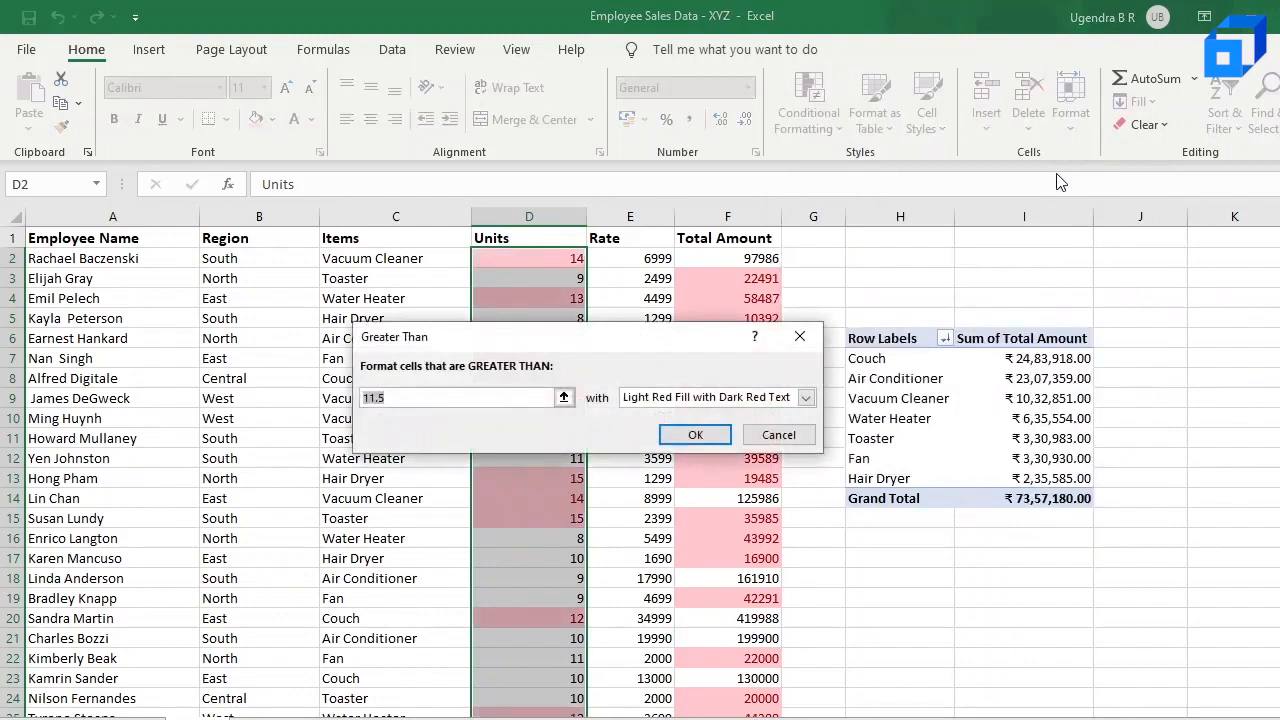
{"action": "type", "text": "10"}
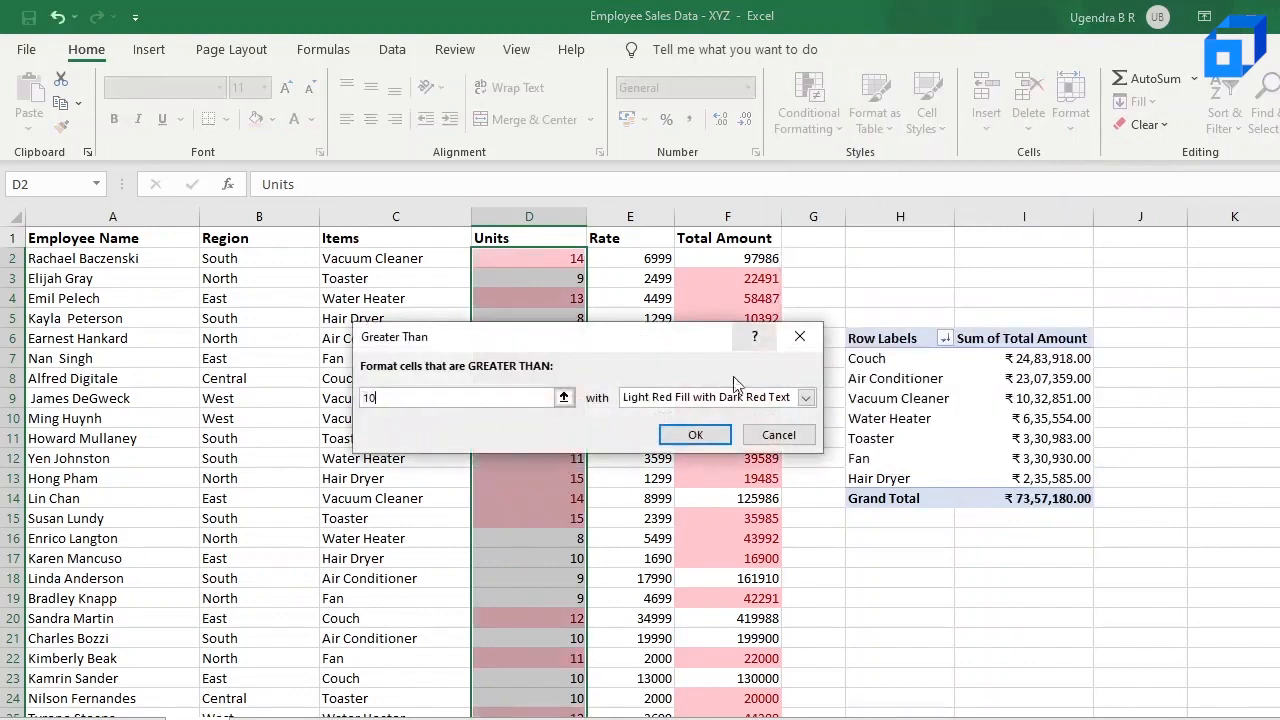
{"action": "left_click", "coordinate": [694, 436]}
{"action": "left_click", "coordinate": [550, 377]}
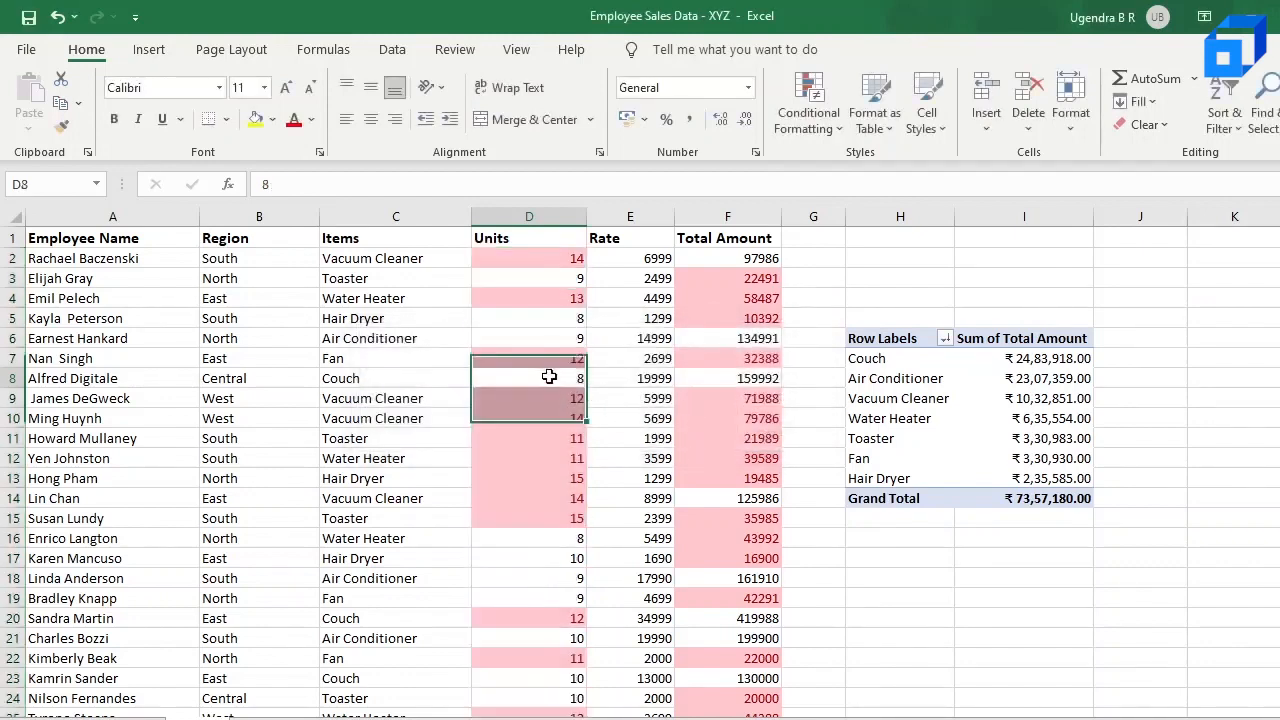
Step: Change the Units value in D33 to 11 to test the greater-than-10 highlighting rule
{"action": "scroll", "coordinate": [549, 377], "scroll_direction": "down", "scroll_amount": 3}
{"action": "scroll", "coordinate": [550, 378], "scroll_direction": "up", "scroll_amount": 2}
{"action": "left_click", "coordinate": [546, 461]}
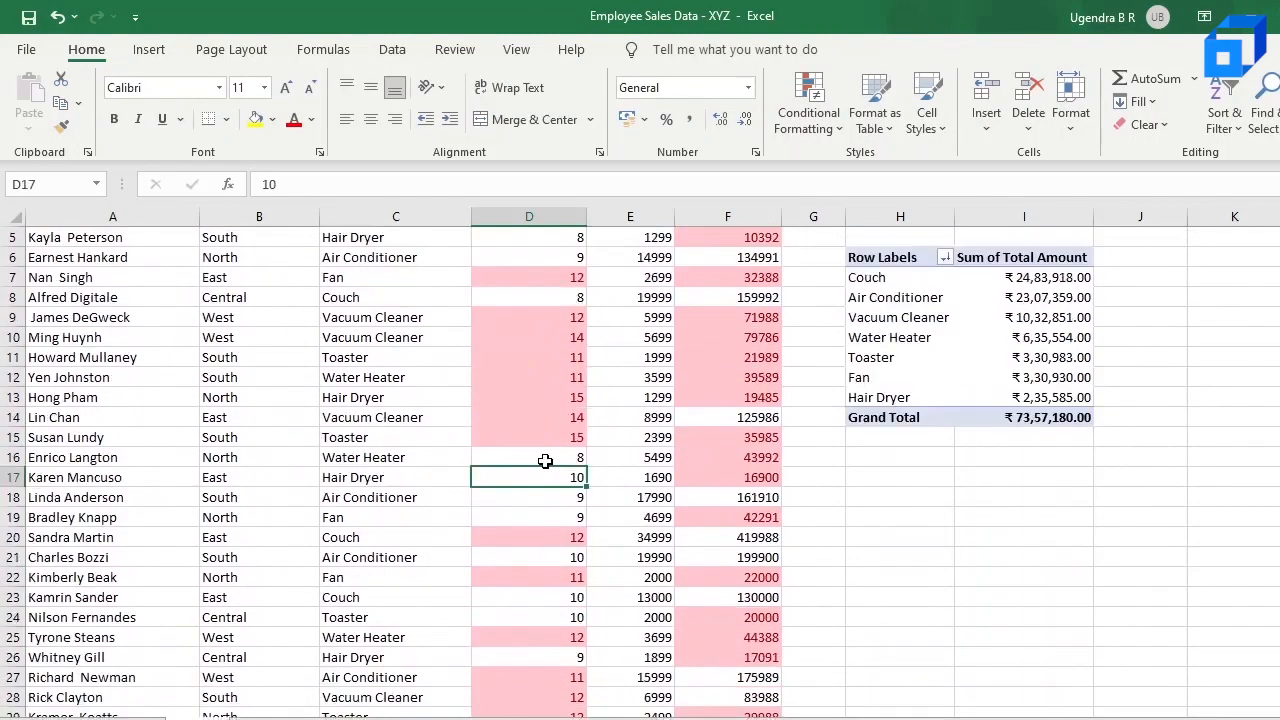
{"action": "scroll", "coordinate": [545, 461], "scroll_direction": "down", "scroll_amount": 2}
{"action": "scroll", "coordinate": [545, 461], "scroll_direction": "down", "scroll_amount": 1}
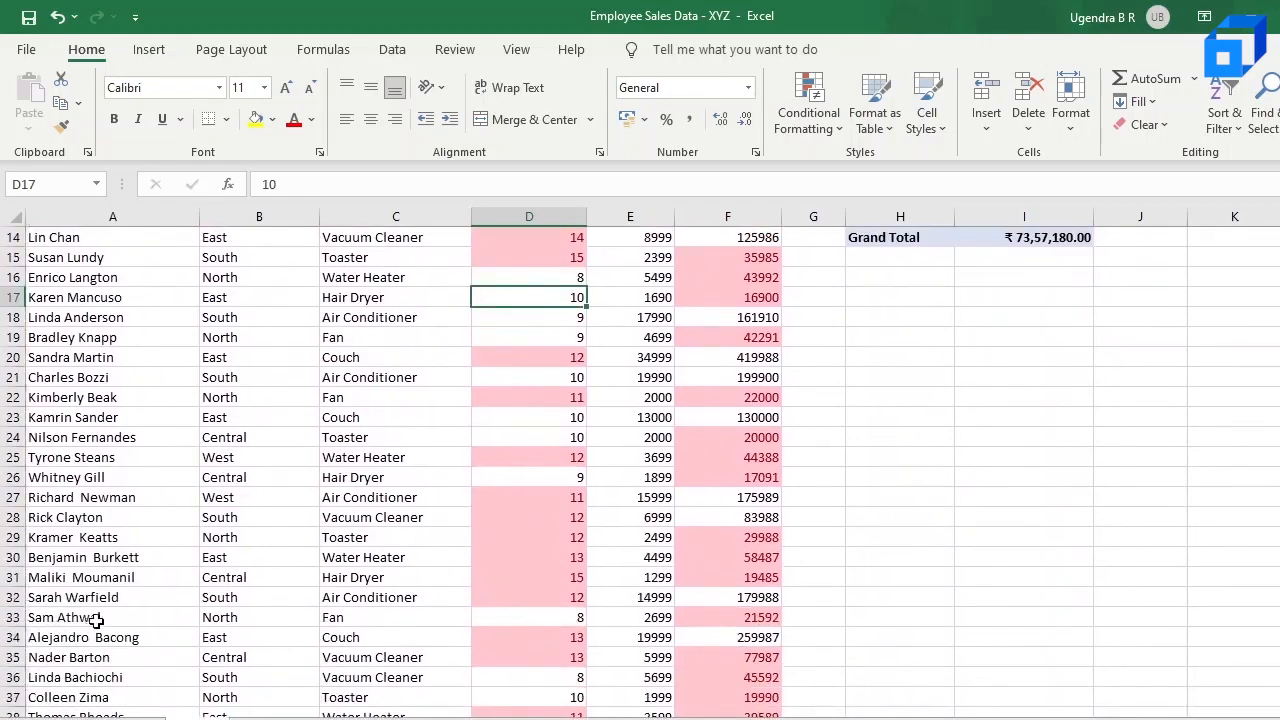
{"action": "left_click", "coordinate": [548, 619]}
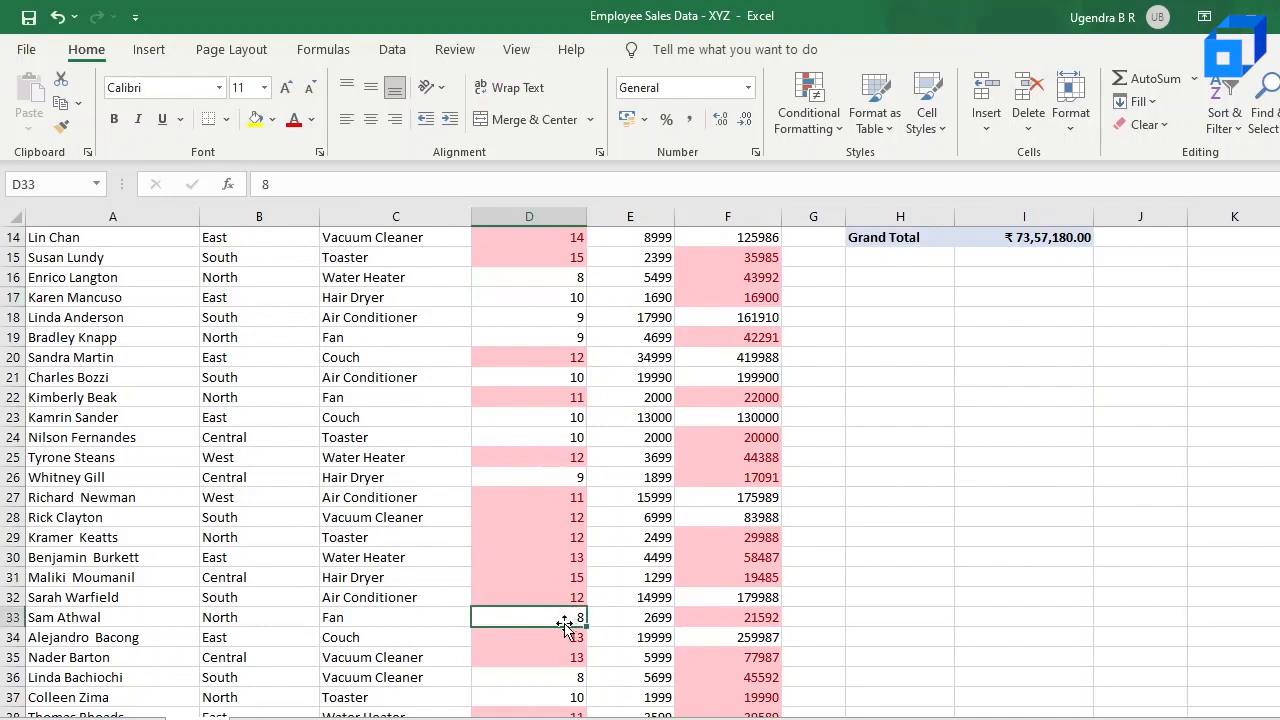
{"action": "double_click", "coordinate": [565, 618]}
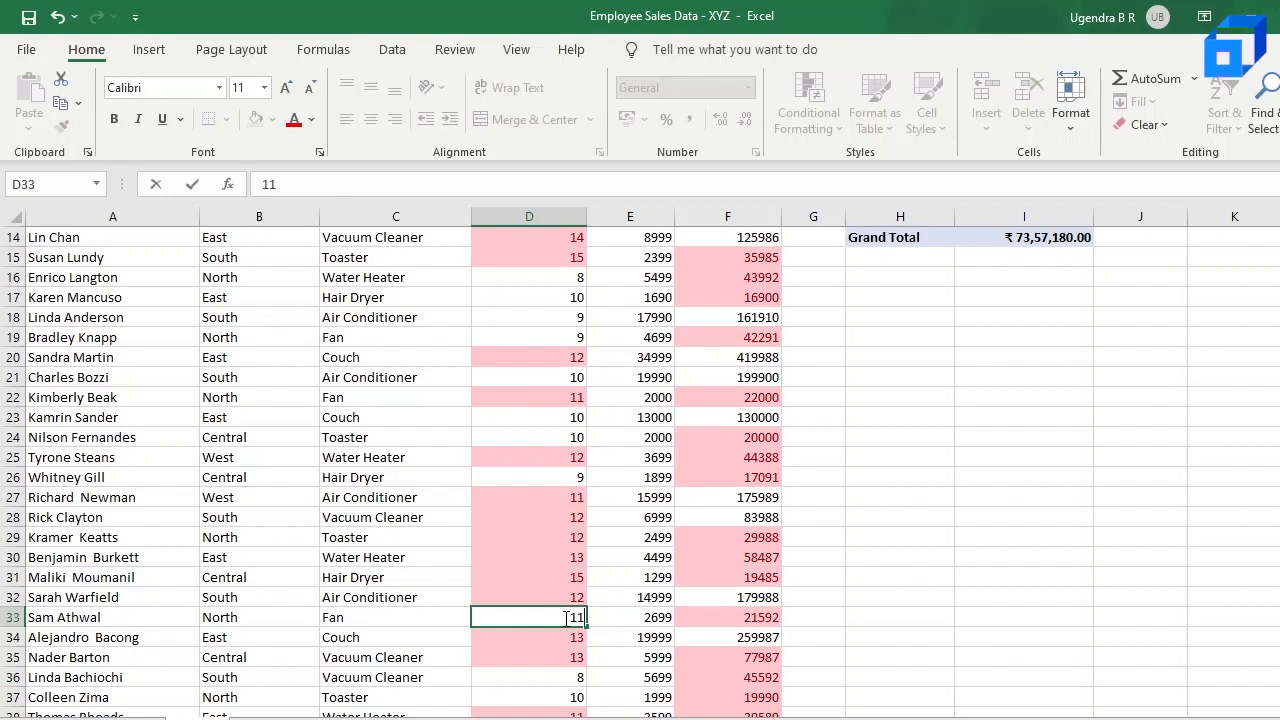
{"action": "key", "text": "Return"}
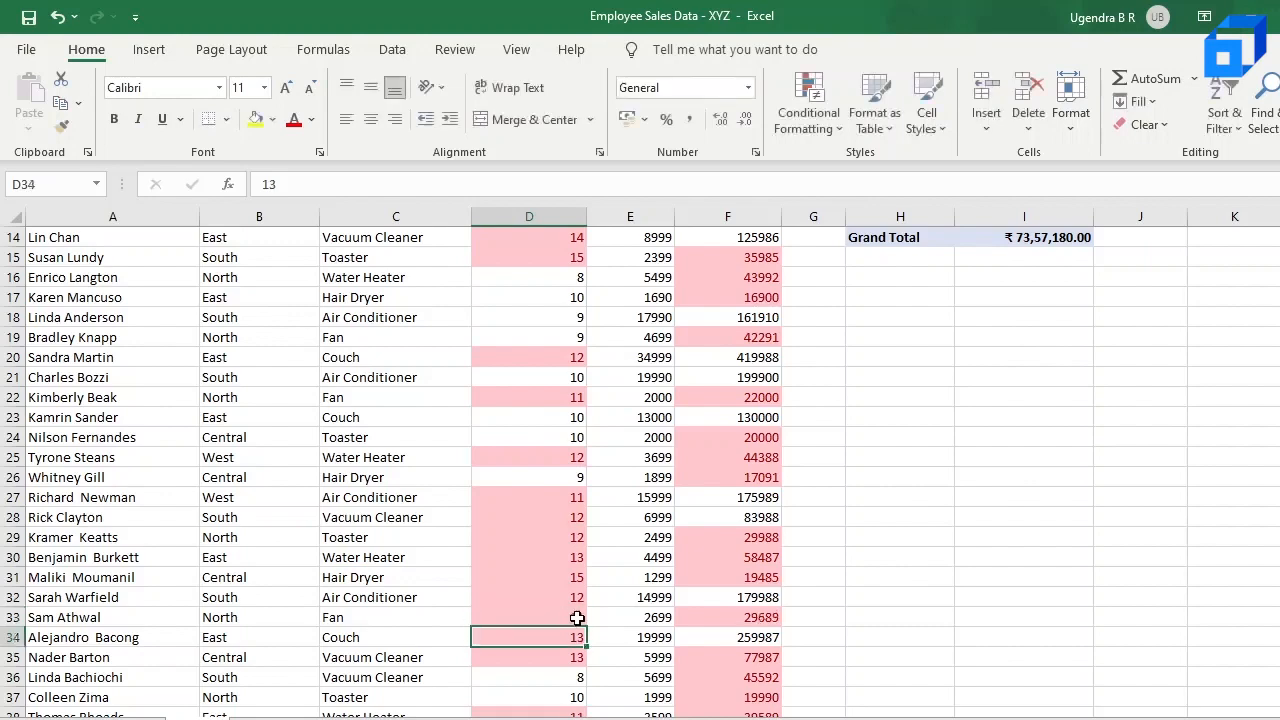
{"action": "left_click", "coordinate": [565, 618]}
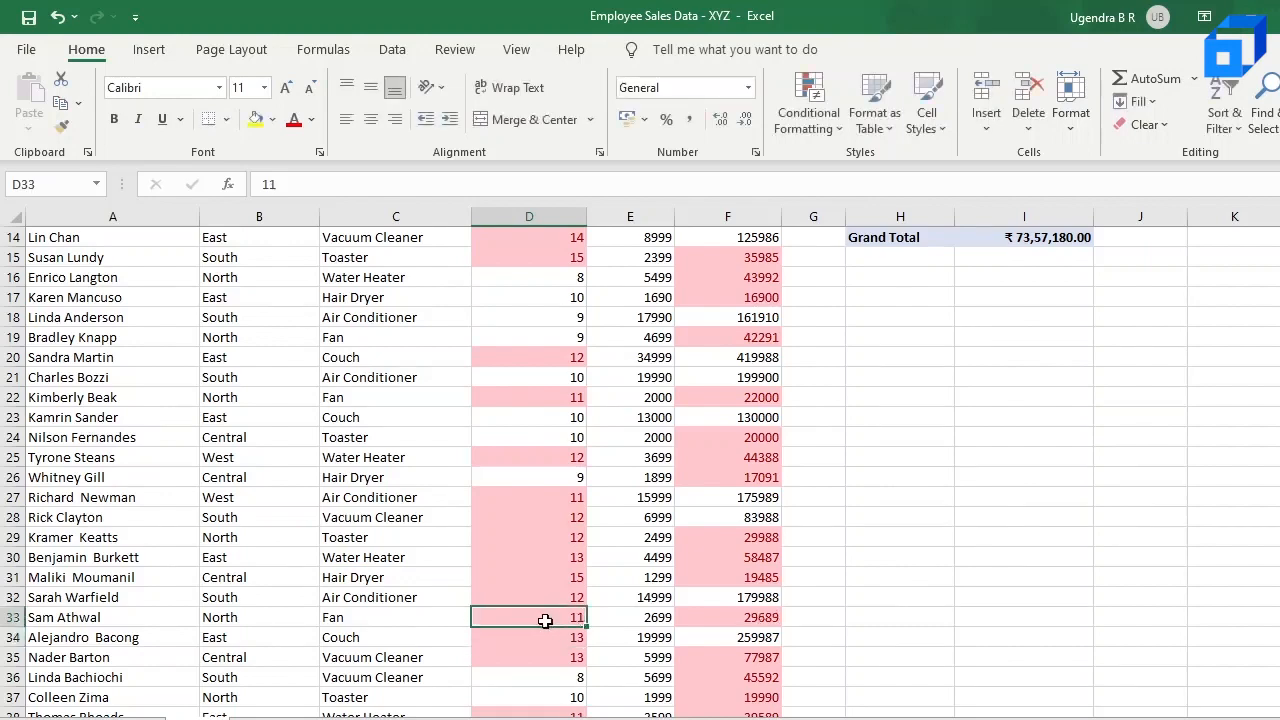
Step: Clear all conditional formatting rules from the entire sheet
{"action": "scroll", "coordinate": [545, 621], "scroll_direction": "up", "scroll_amount": 5}
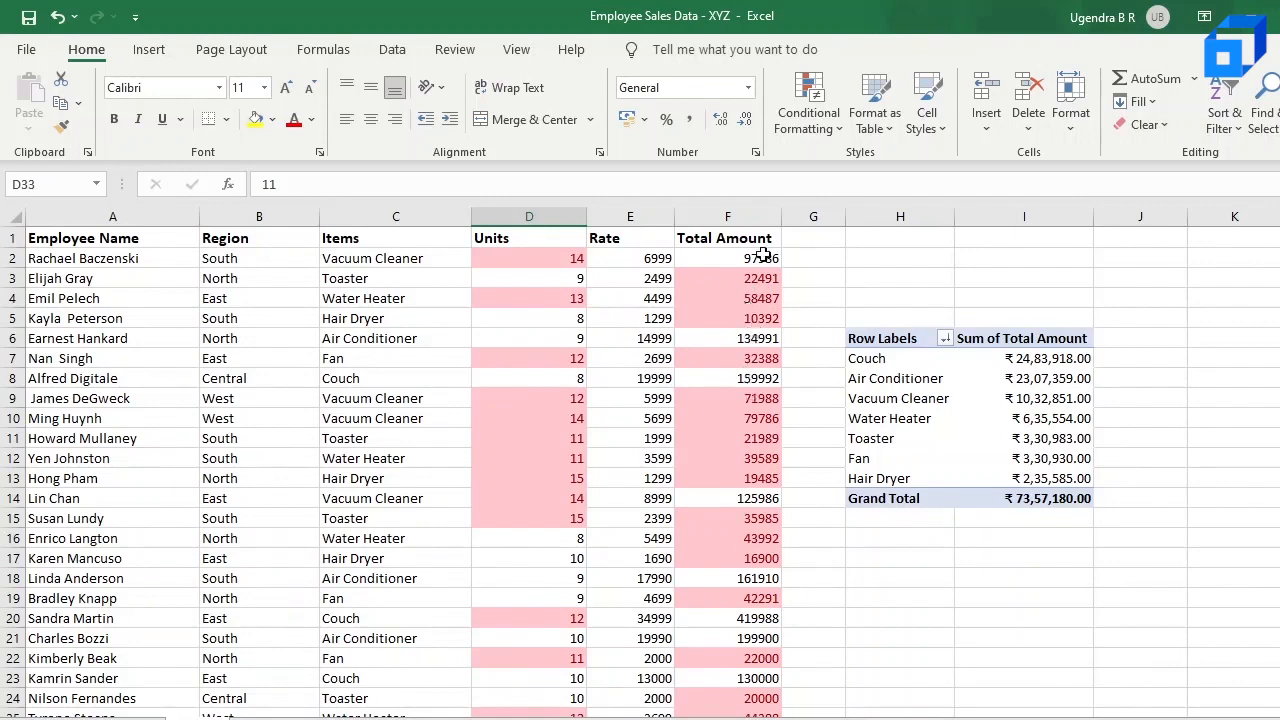
{"action": "left_click", "coordinate": [808, 112]}
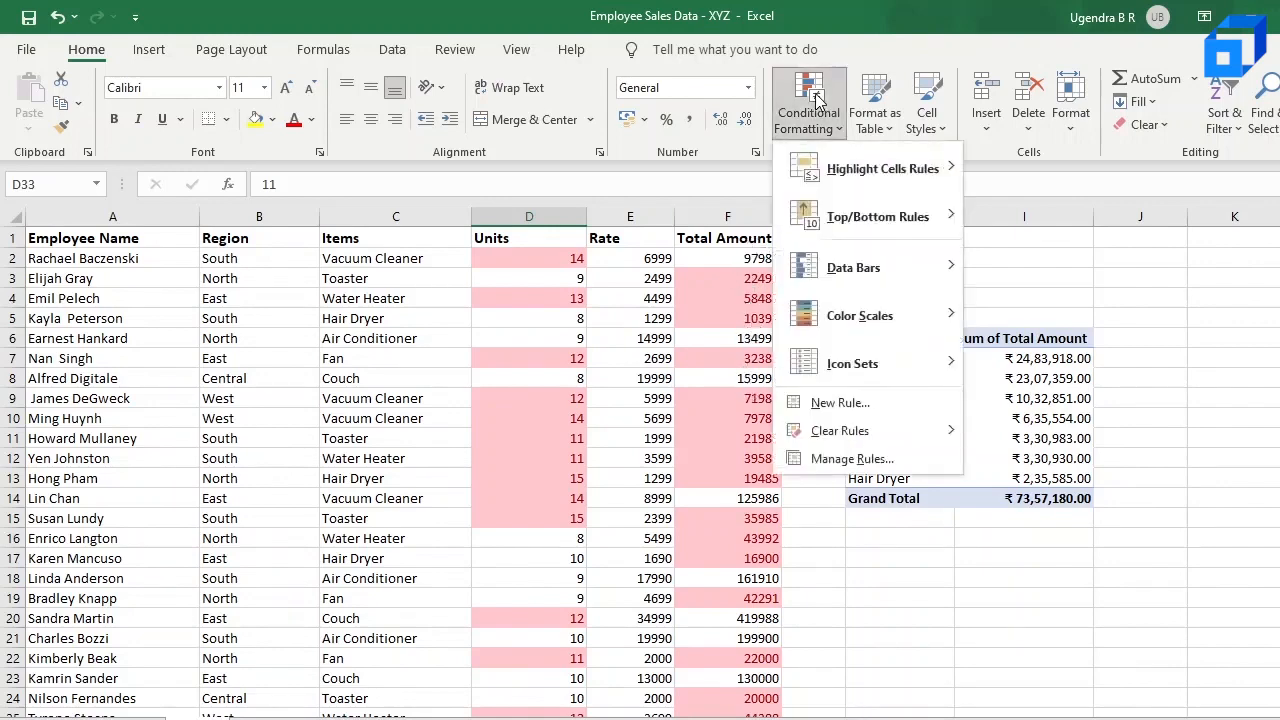
{"action": "mouse_move", "coordinate": [870, 430]}
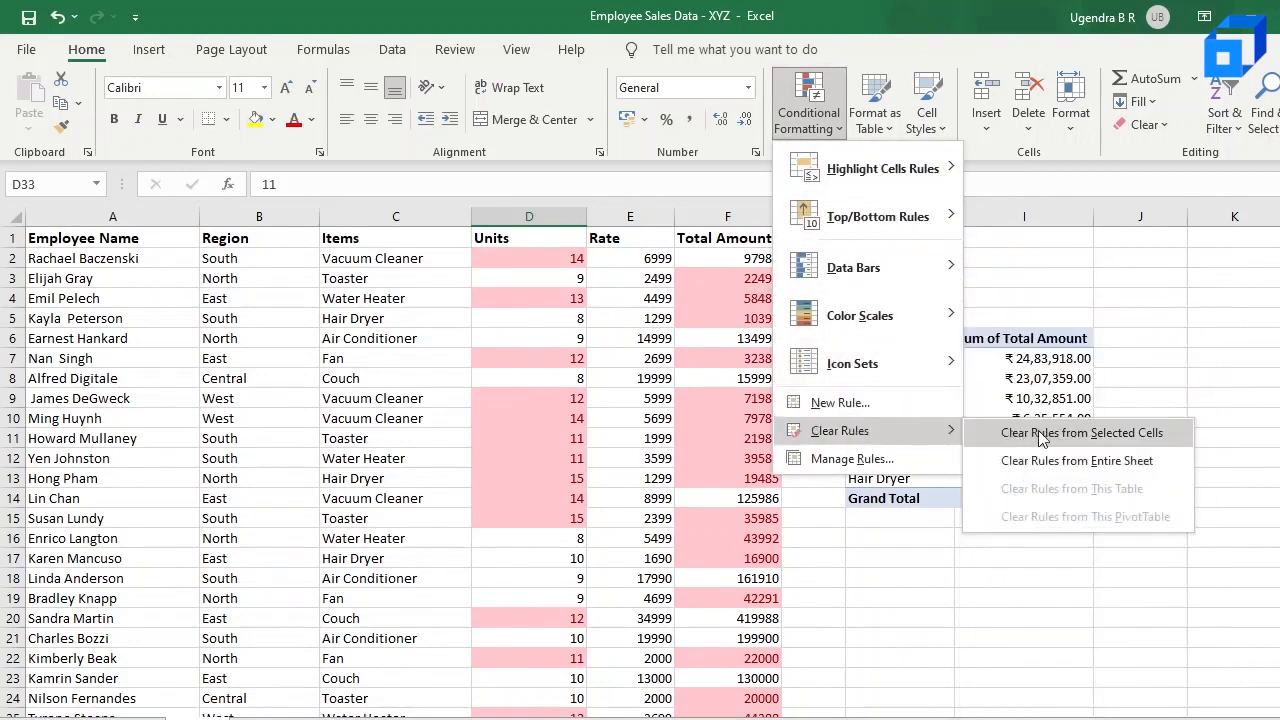
{"action": "left_click", "coordinate": [1062, 462]}
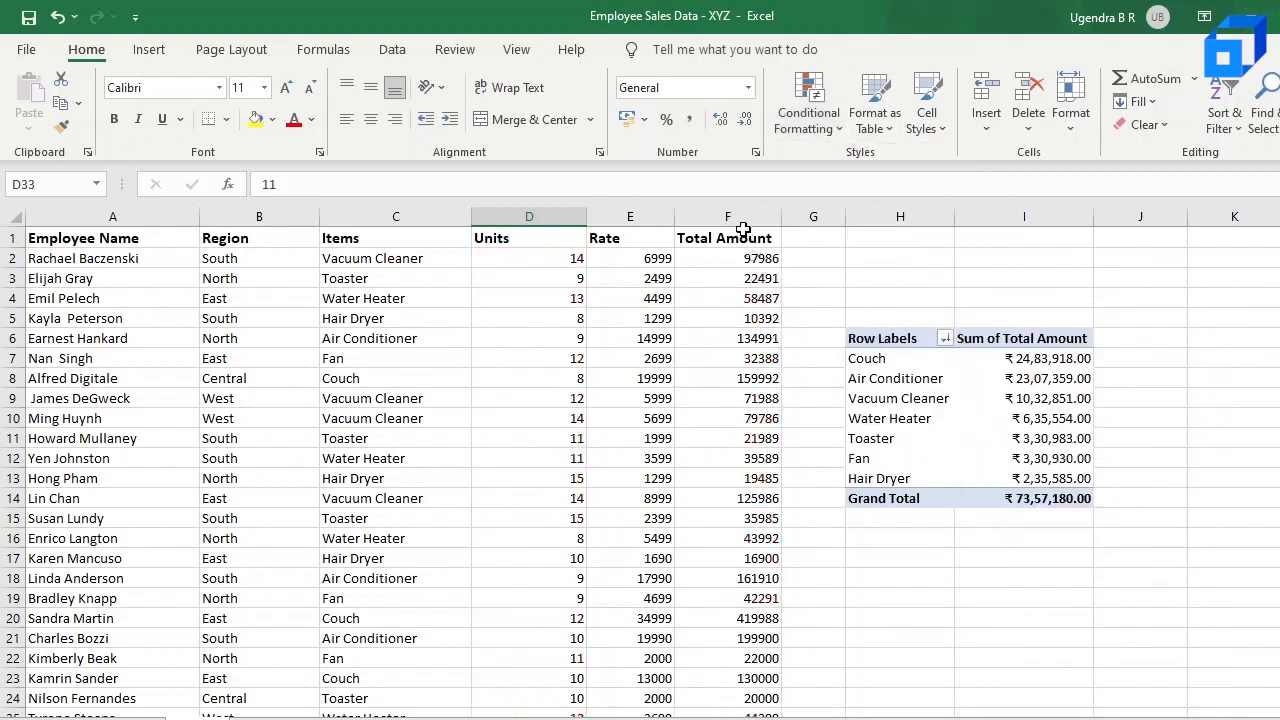
Step: Highlight the top 10 Total Amount values from F2 downward using Light Red Fill with Dark Red Text
{"action": "left_click", "coordinate": [743, 209]}
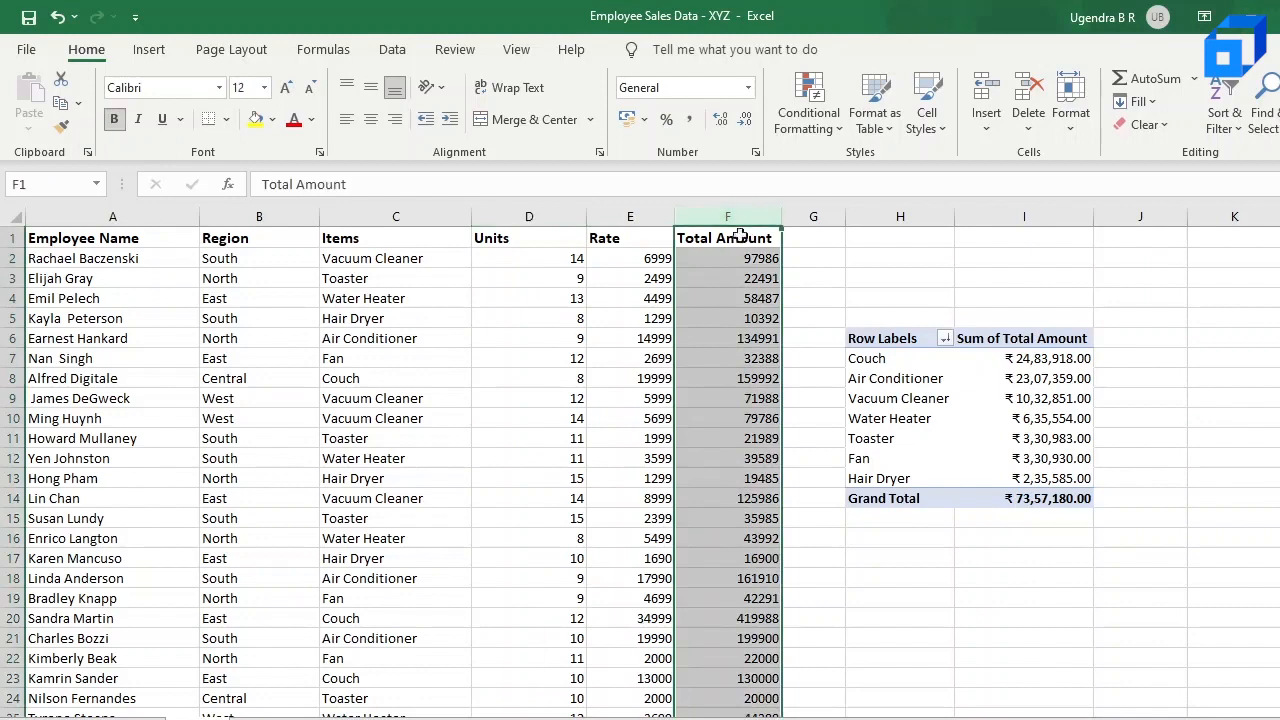
{"action": "left_click", "coordinate": [736, 243], "text": "ctrl"}
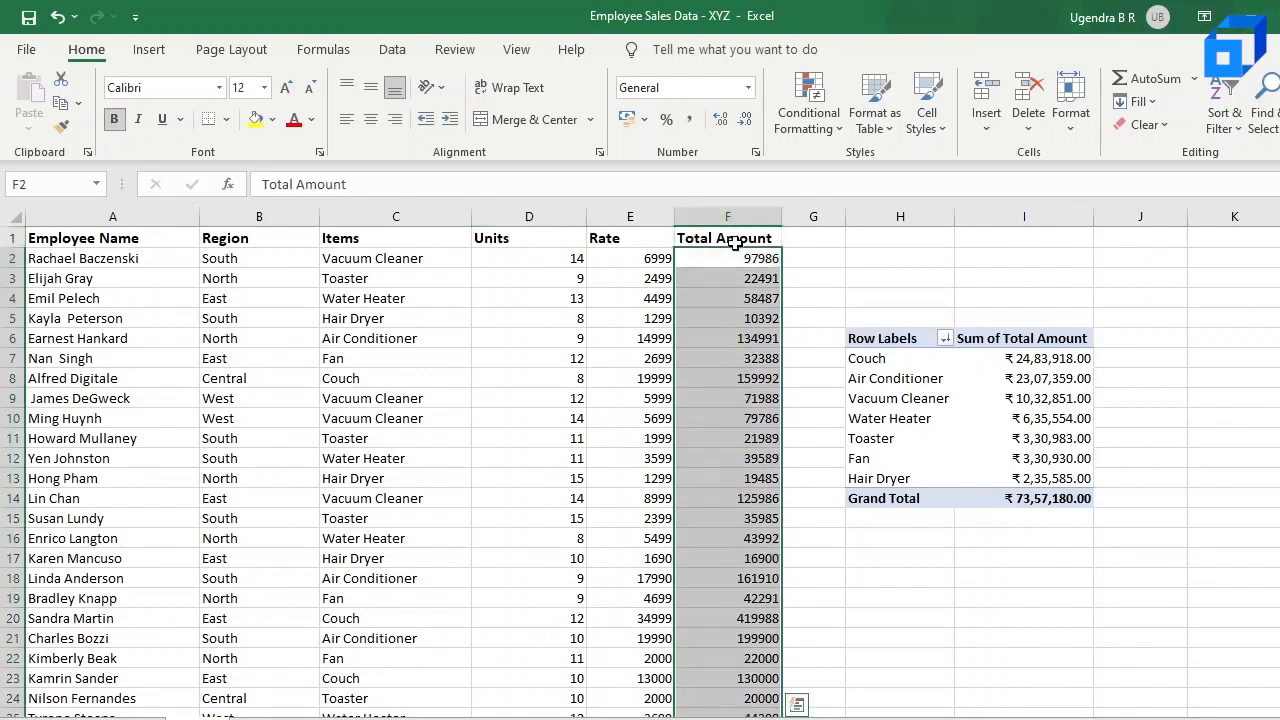
{"action": "left_click", "coordinate": [812, 98]}
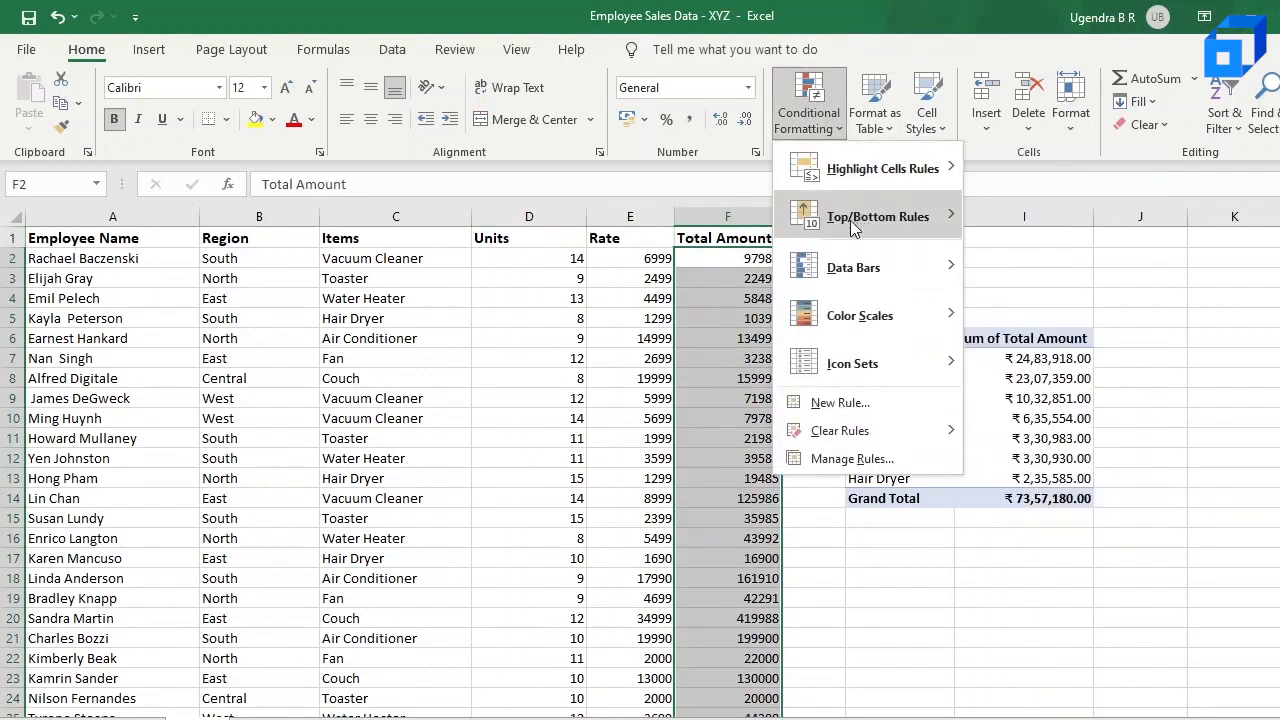
{"action": "mouse_move", "coordinate": [854, 222]}
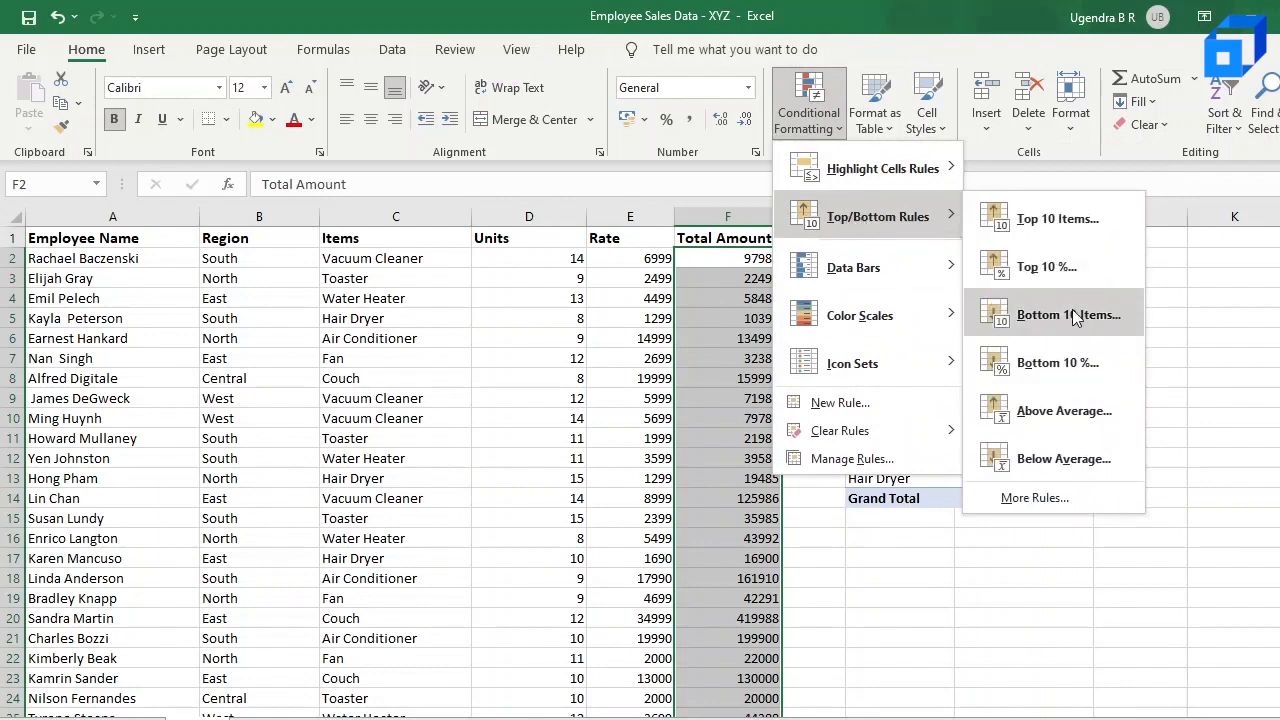
{"action": "left_click", "coordinate": [1073, 224]}
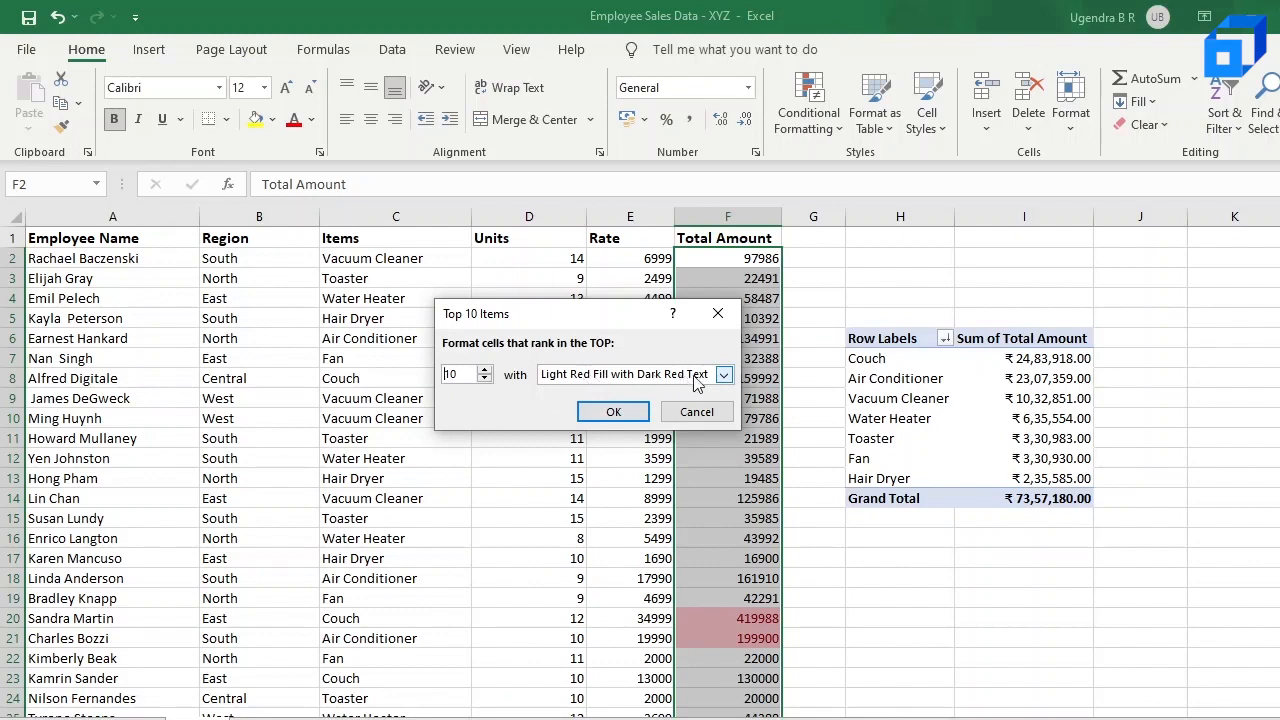
{"action": "left_click", "coordinate": [614, 412]}
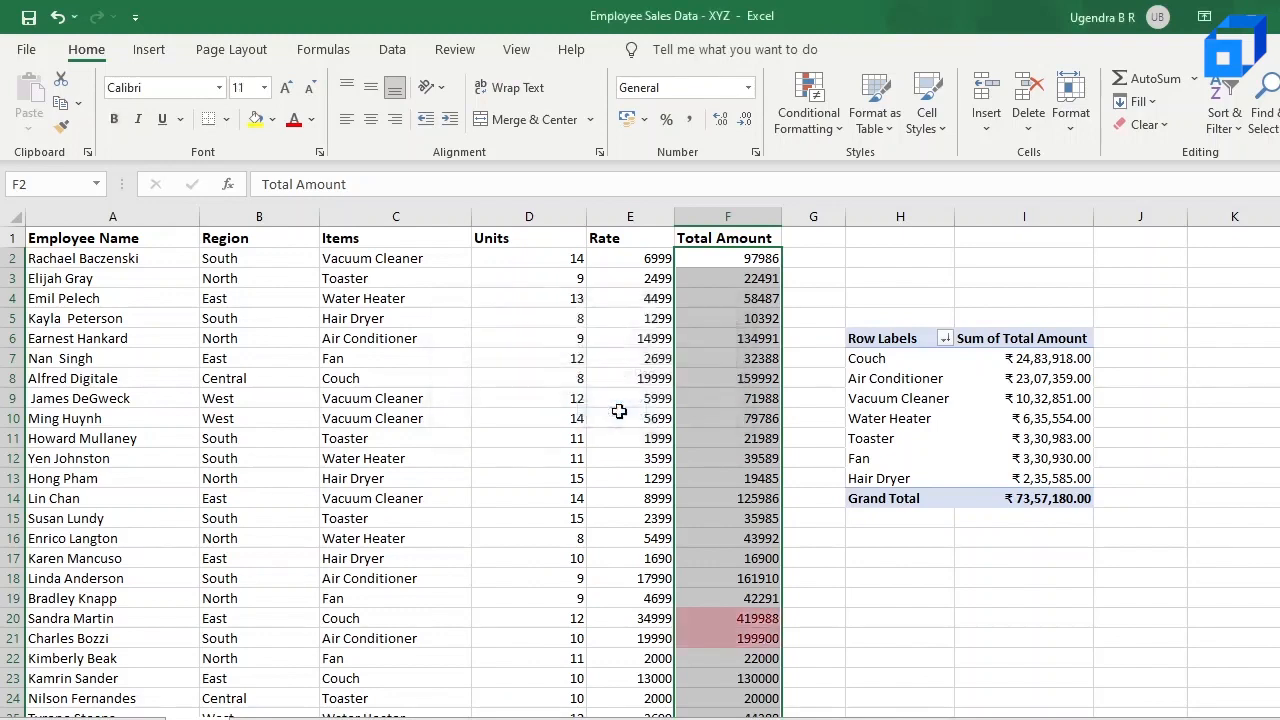
Step: Examine the Total Amount column down to row 86 for the cells highlighted by the top 10 rule
{"action": "left_click", "coordinate": [748, 455]}
{"action": "scroll", "coordinate": [748, 455], "scroll_direction": "down", "scroll_amount": 2}
{"action": "scroll", "coordinate": [748, 455], "scroll_direction": "down", "scroll_amount": 5}
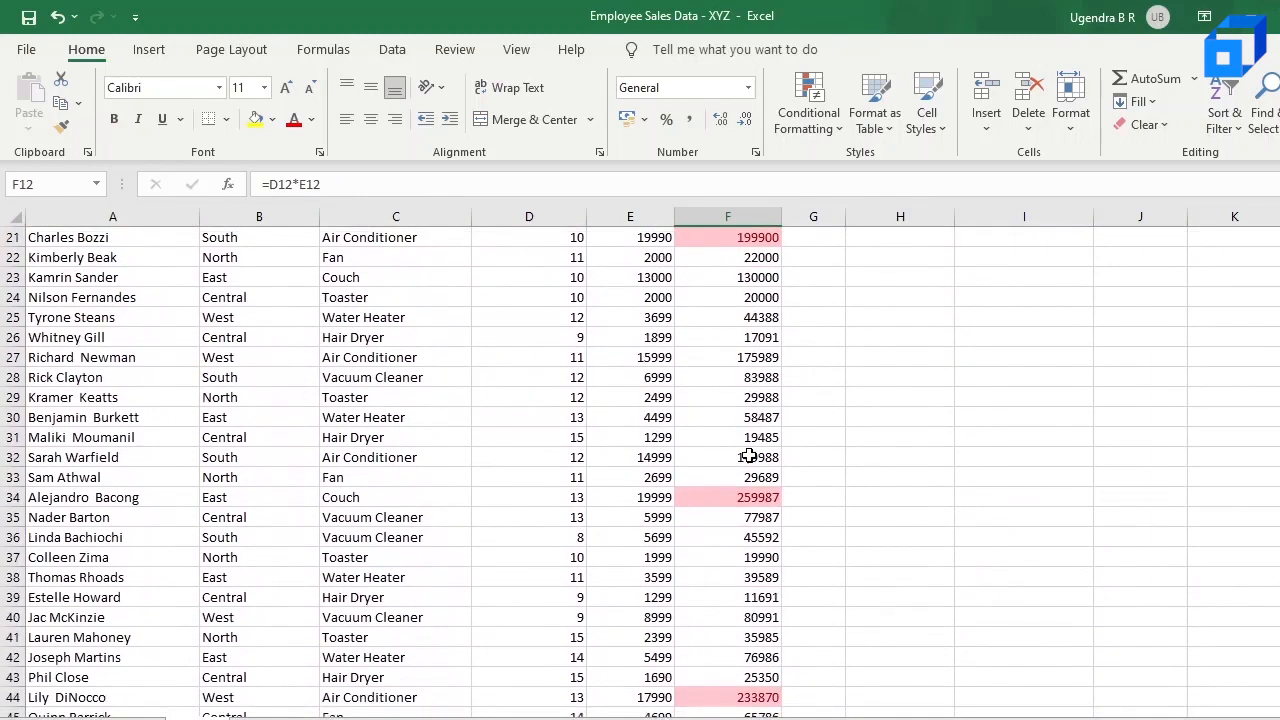
{"action": "scroll", "coordinate": [748, 455], "scroll_direction": "down", "scroll_amount": 3}
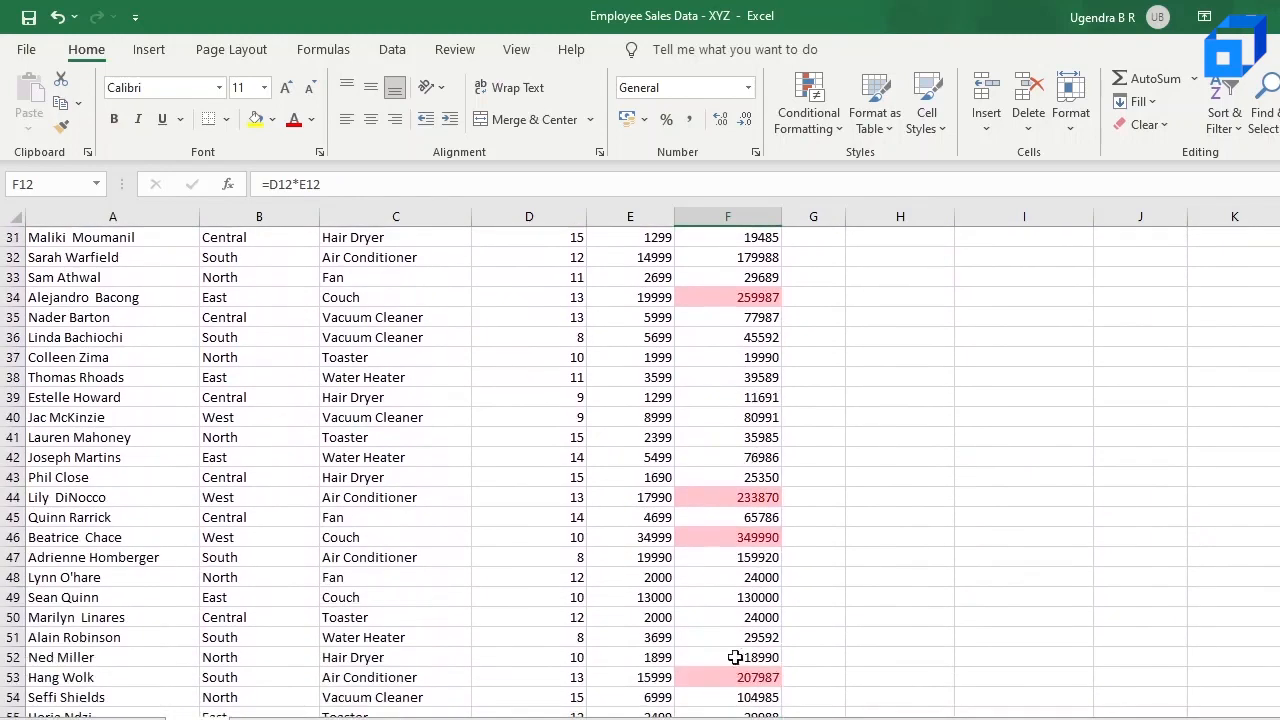
{"action": "scroll", "coordinate": [733, 673], "scroll_direction": "down", "scroll_amount": 3}
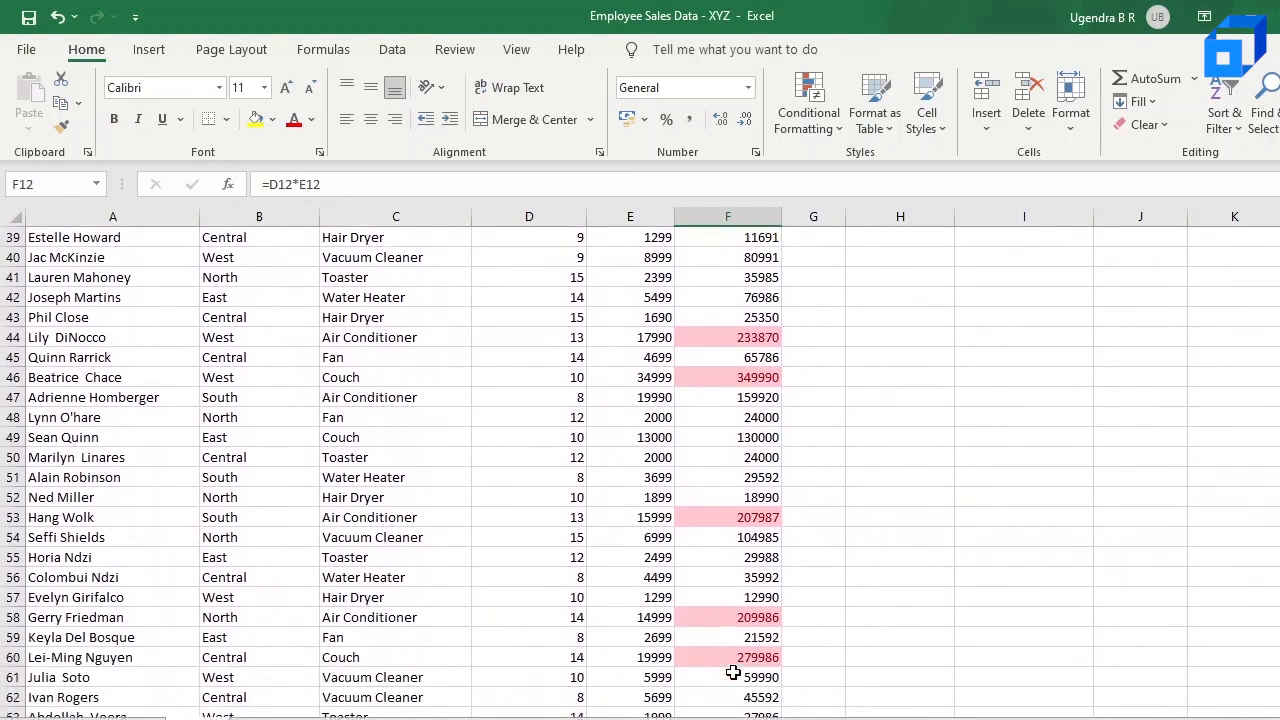
{"action": "scroll", "coordinate": [733, 673], "scroll_direction": "down", "scroll_amount": 6}
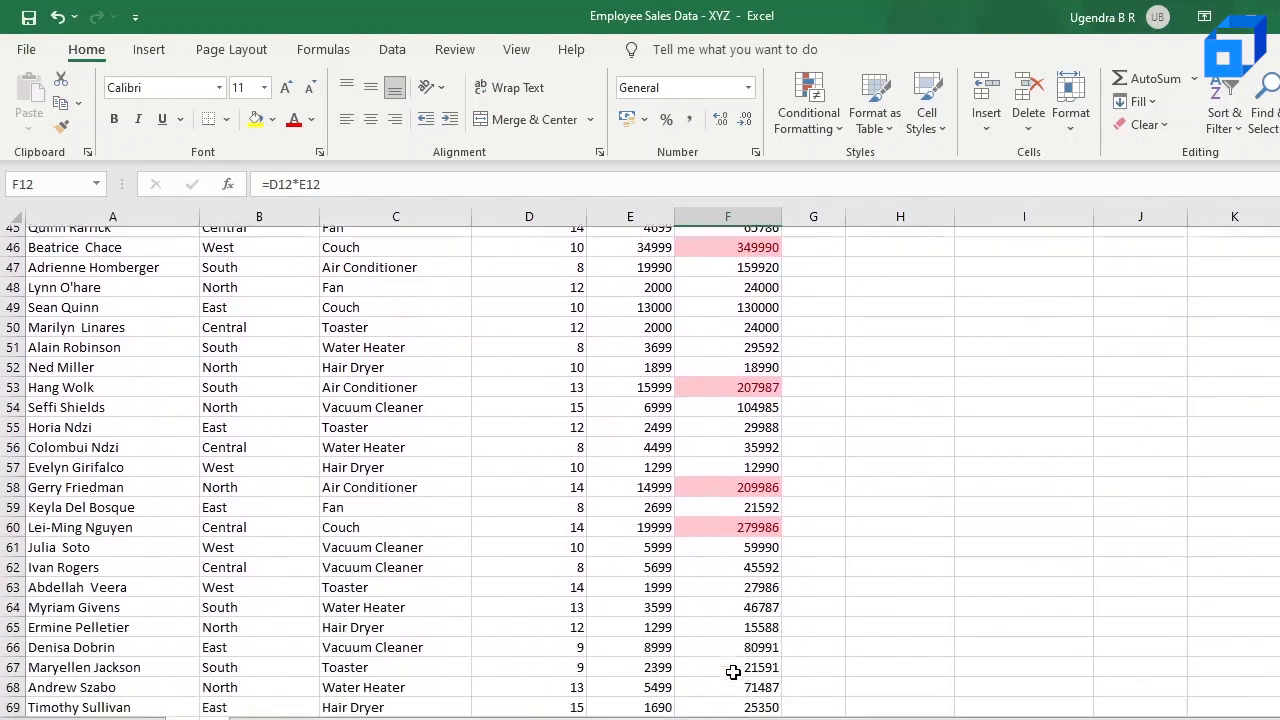
{"action": "scroll", "coordinate": [733, 673], "scroll_direction": "down", "scroll_amount": 3}
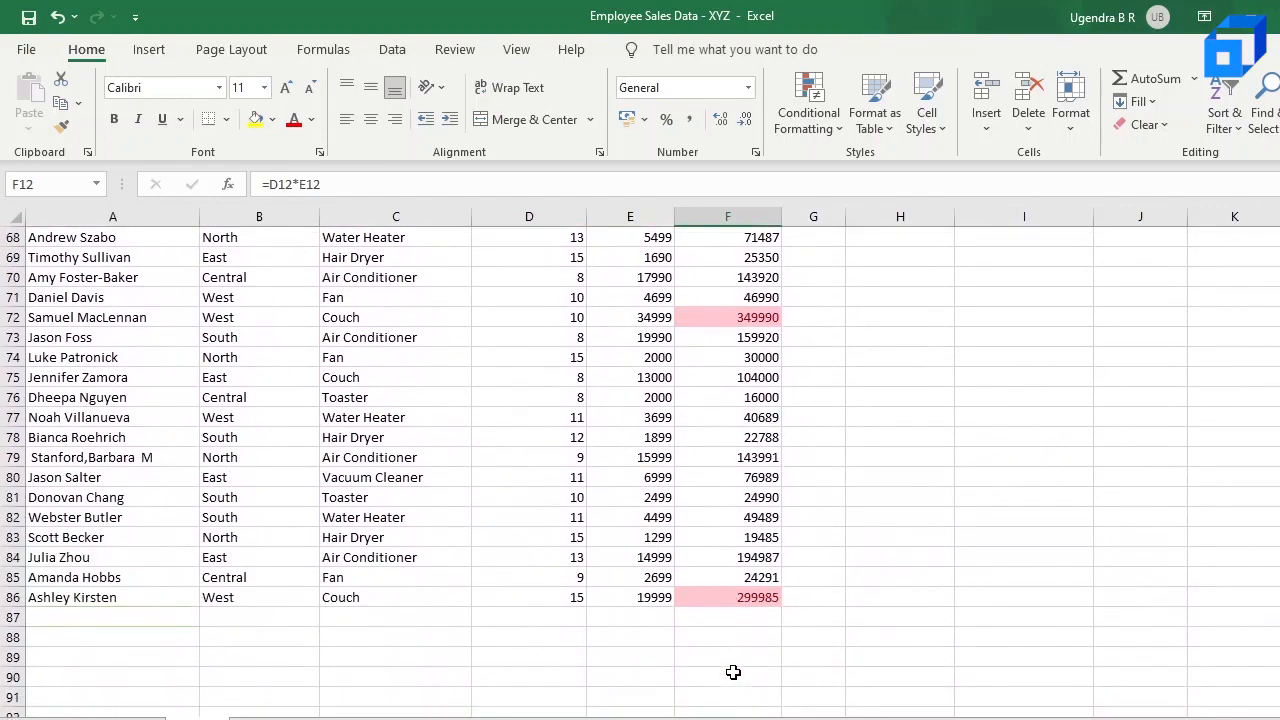
{"action": "scroll", "coordinate": [733, 673], "scroll_direction": "up", "scroll_amount": 20}
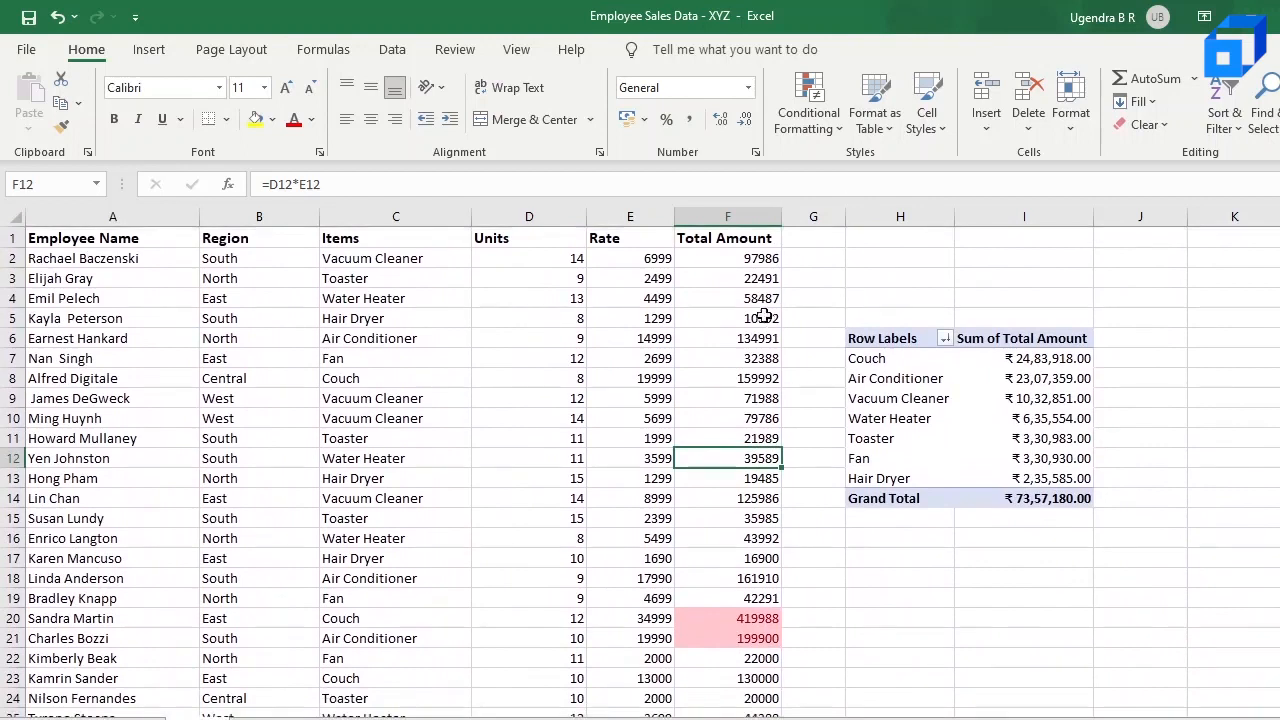
Step: Clear the conditional formatting rules from only the Total Amount values, selected from F2 downward
{"action": "left_click", "coordinate": [742, 204]}
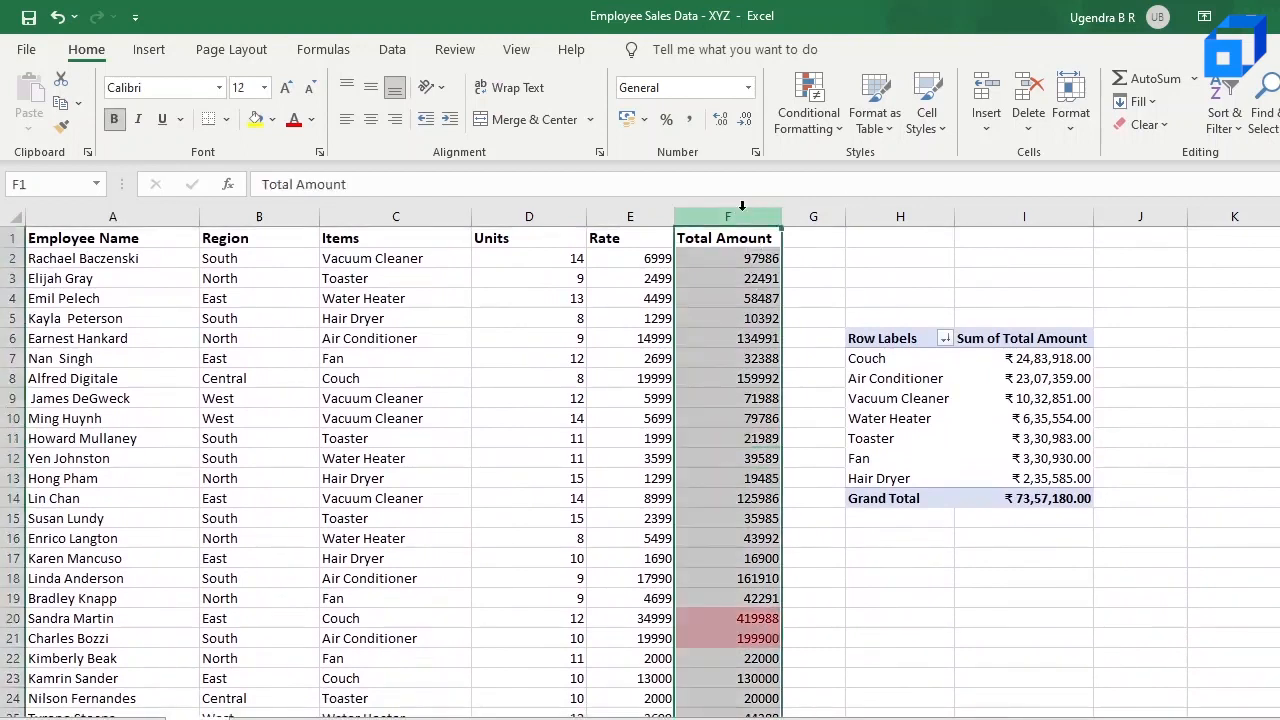
{"action": "left_click", "coordinate": [741, 237], "text": "ctrl"}
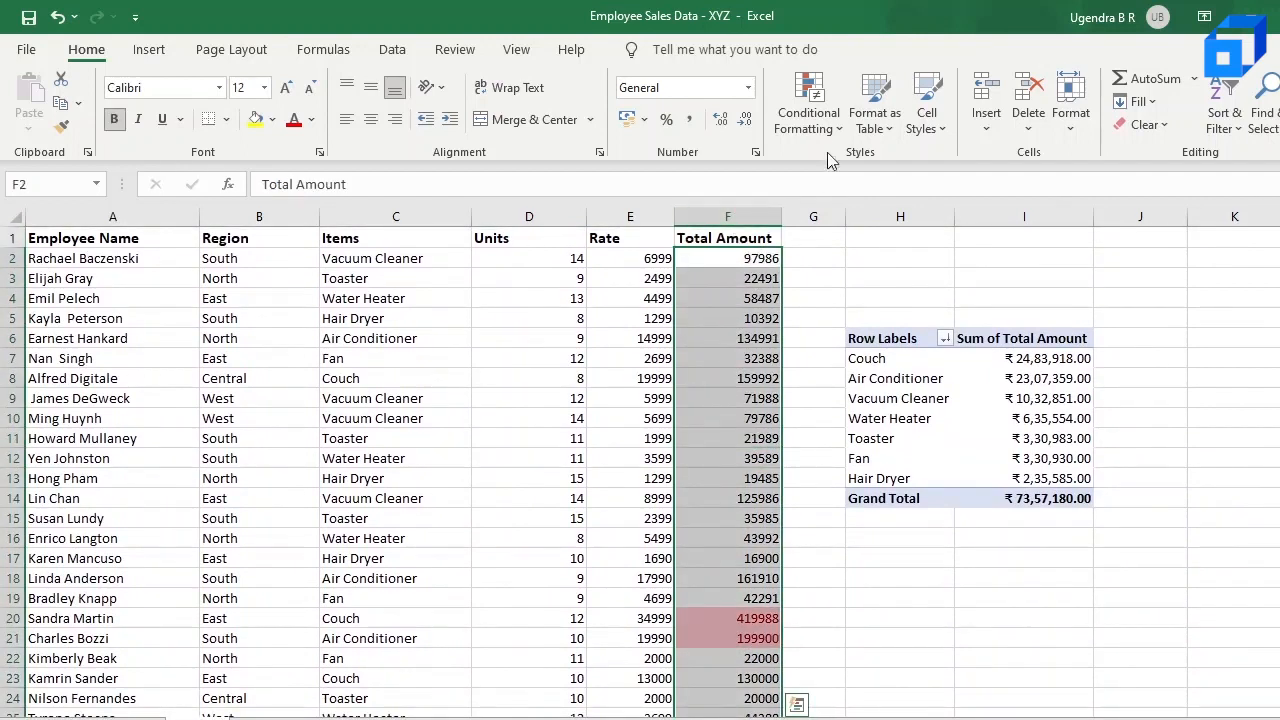
{"action": "left_click", "coordinate": [819, 120]}
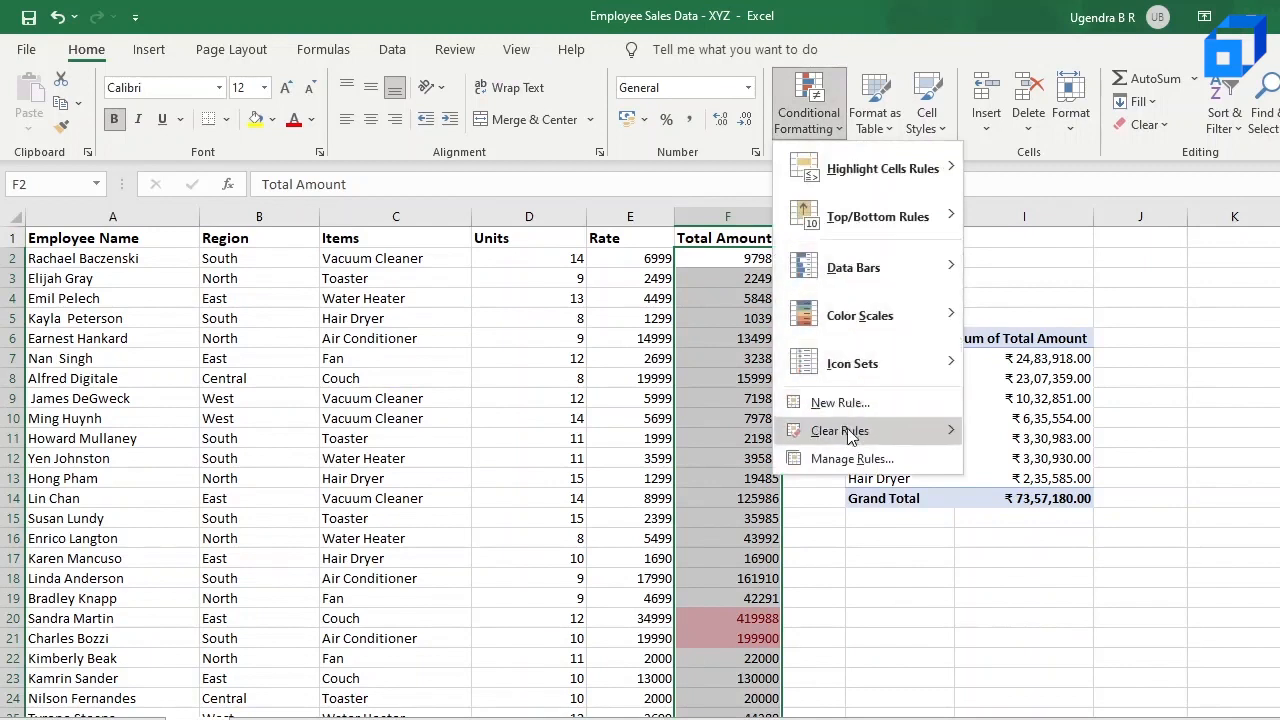
{"action": "mouse_move", "coordinate": [847, 428]}
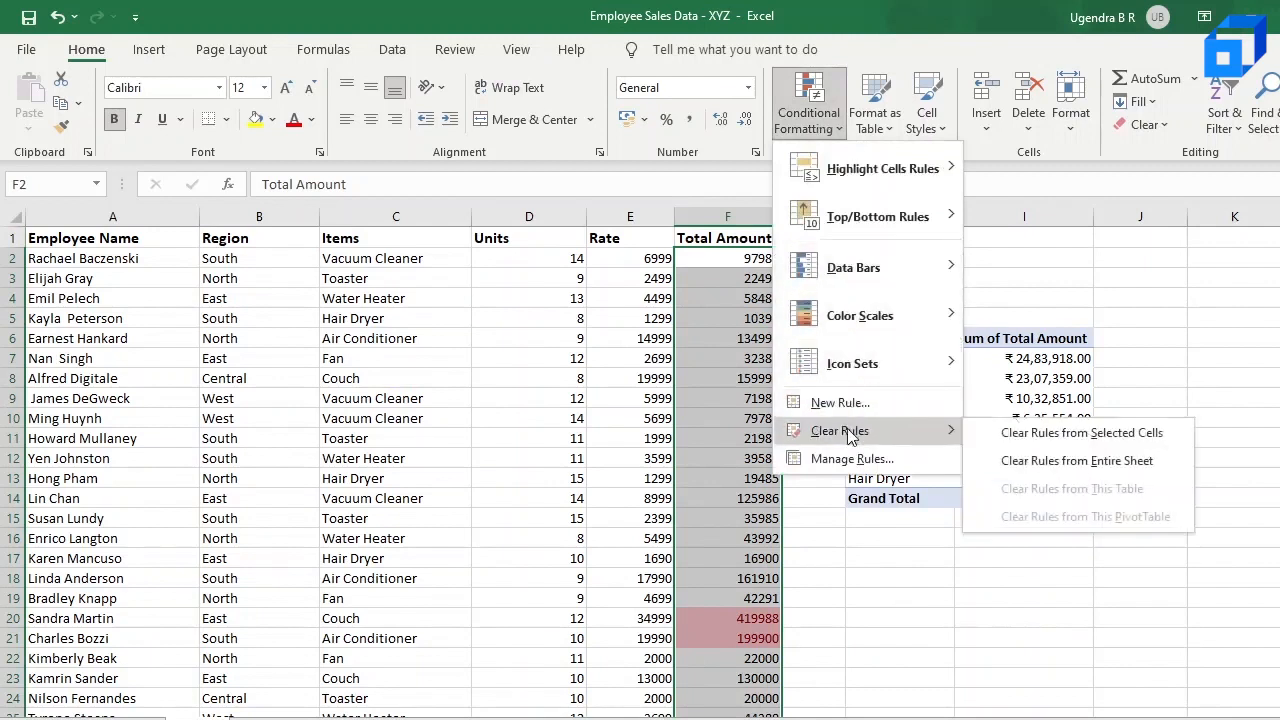
{"action": "left_click", "coordinate": [1025, 443]}
Step: Highlight the bottom 10 Total Amount values using Light Red Fill with Dark Red Text and check the formatted cells
{"action": "left_click", "coordinate": [809, 110]}
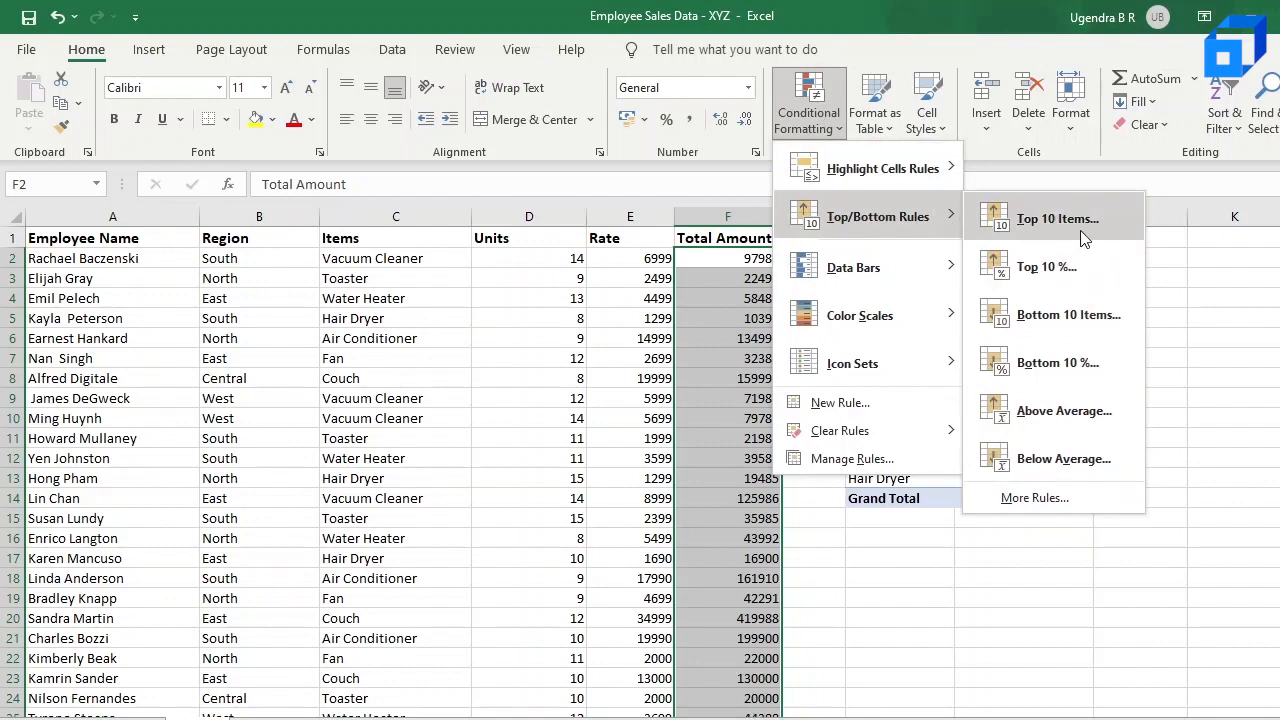
{"action": "left_click", "coordinate": [1070, 316]}
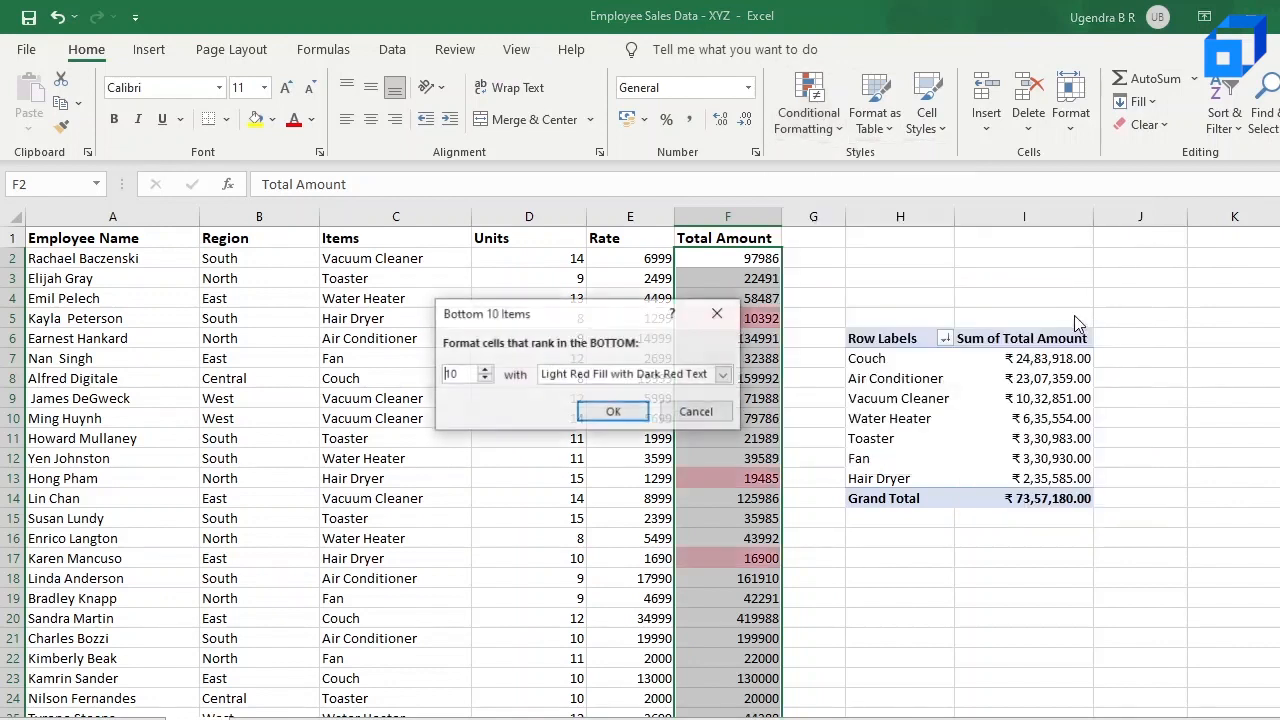
{"action": "left_click", "coordinate": [613, 415]}
{"action": "left_click", "coordinate": [722, 434]}
{"action": "scroll", "coordinate": [722, 433], "scroll_direction": "down", "scroll_amount": 1}
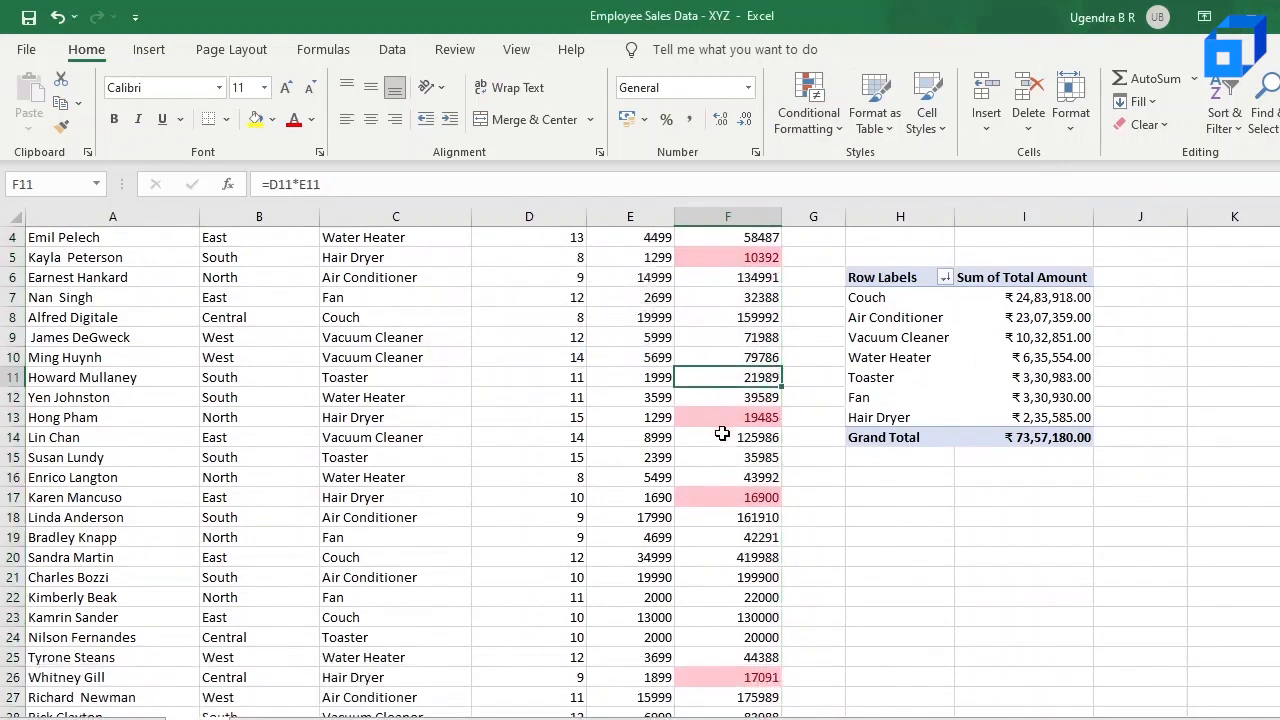
{"action": "scroll", "coordinate": [755, 283], "scroll_direction": "up", "scroll_amount": 1}
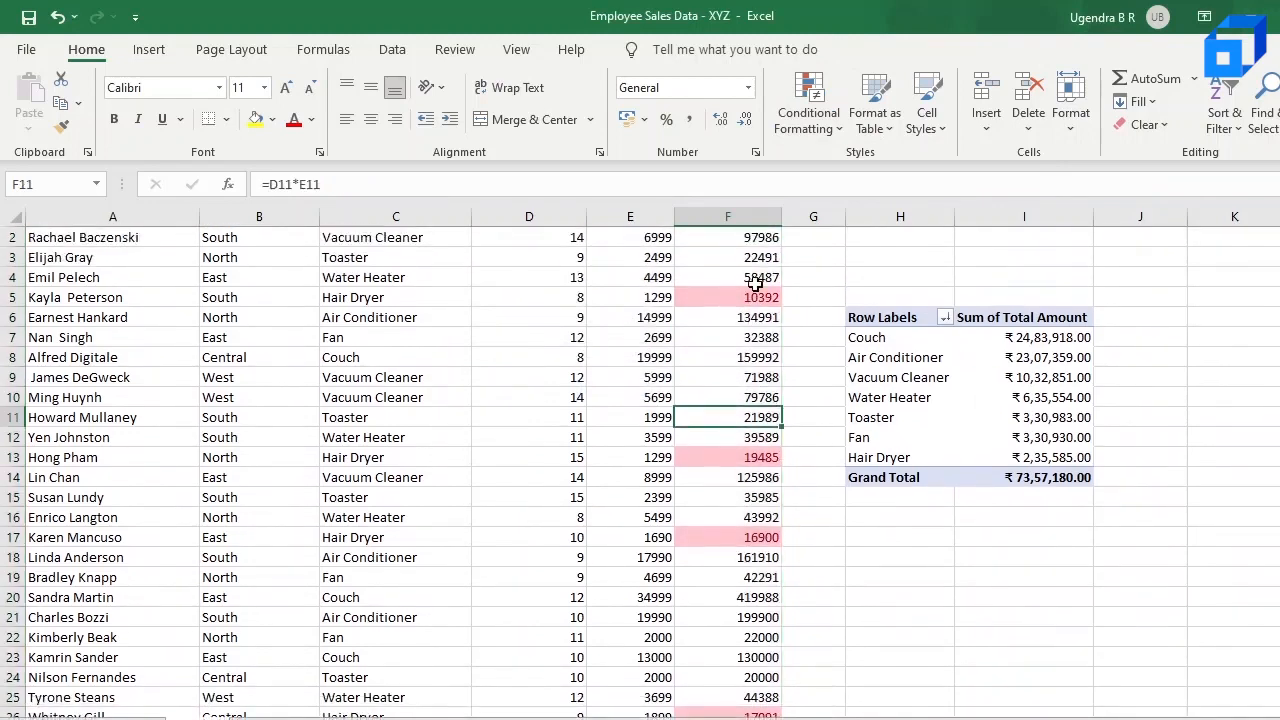
{"action": "scroll", "coordinate": [730, 450], "scroll_direction": "down", "scroll_amount": 1}
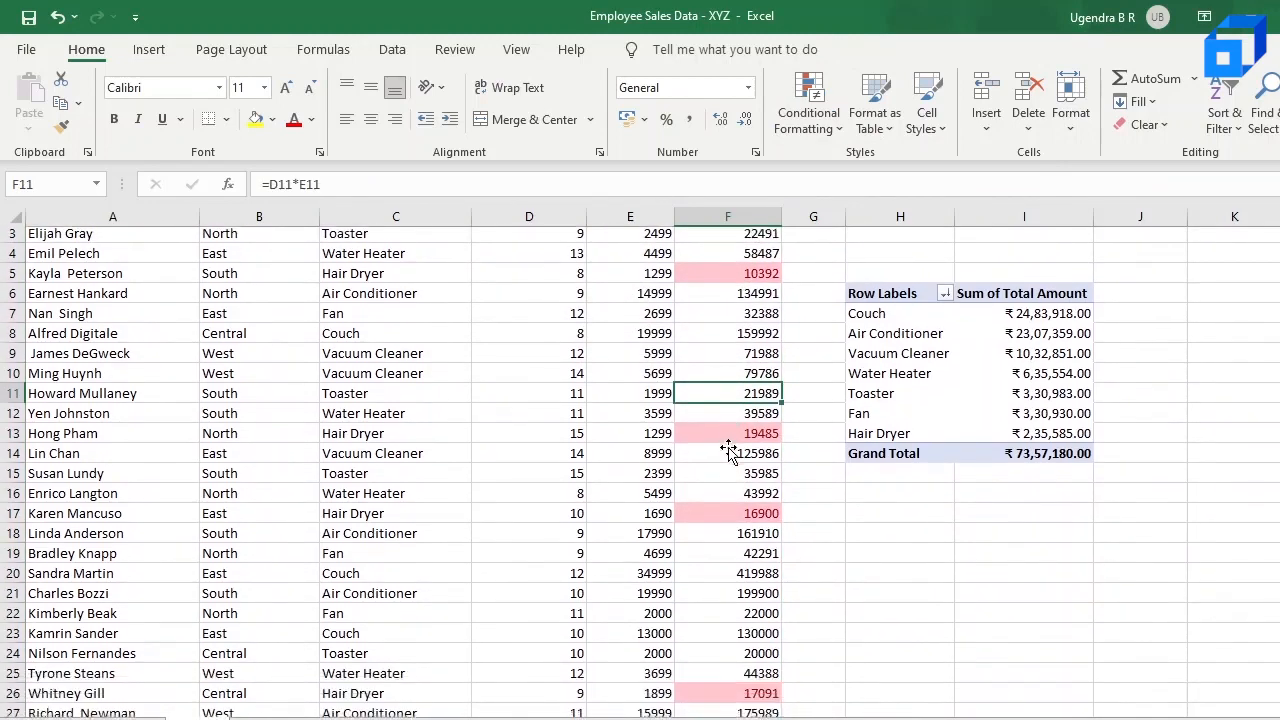
{"action": "scroll", "coordinate": [729, 440], "scroll_direction": "up", "scroll_amount": 1}
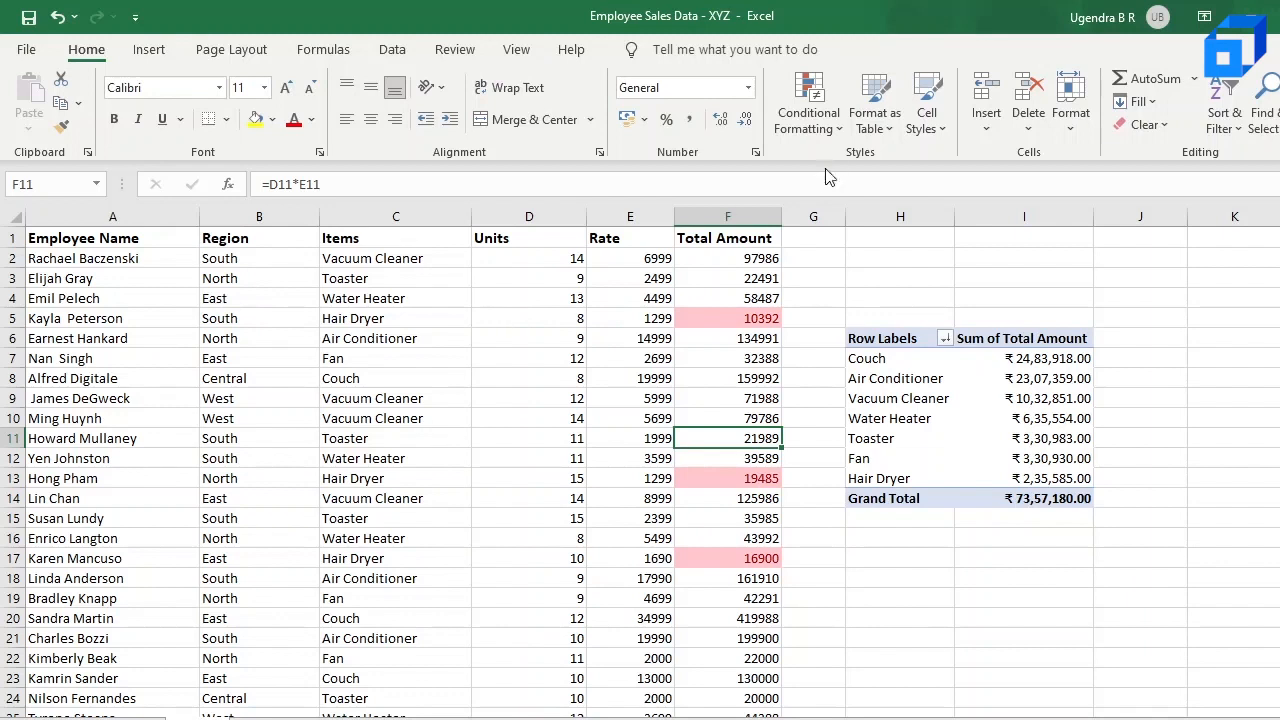
{"action": "left_click", "coordinate": [810, 120]}
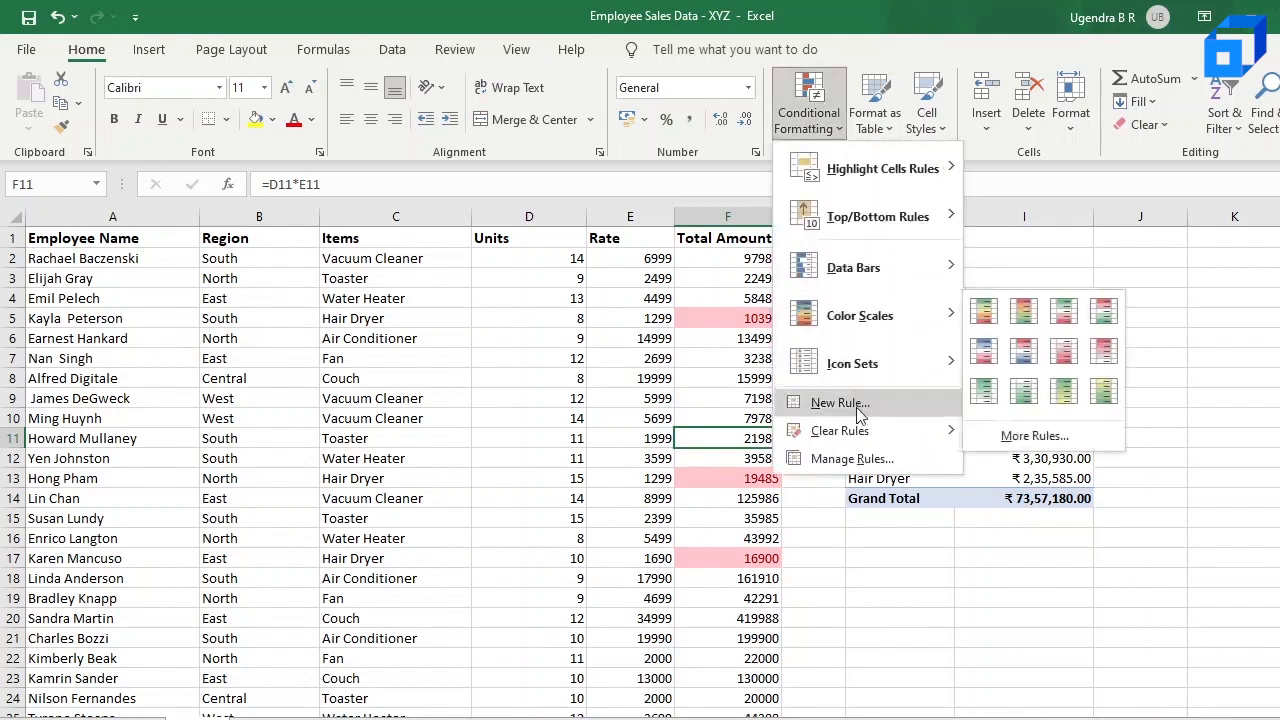
{"action": "mouse_move", "coordinate": [858, 436]}
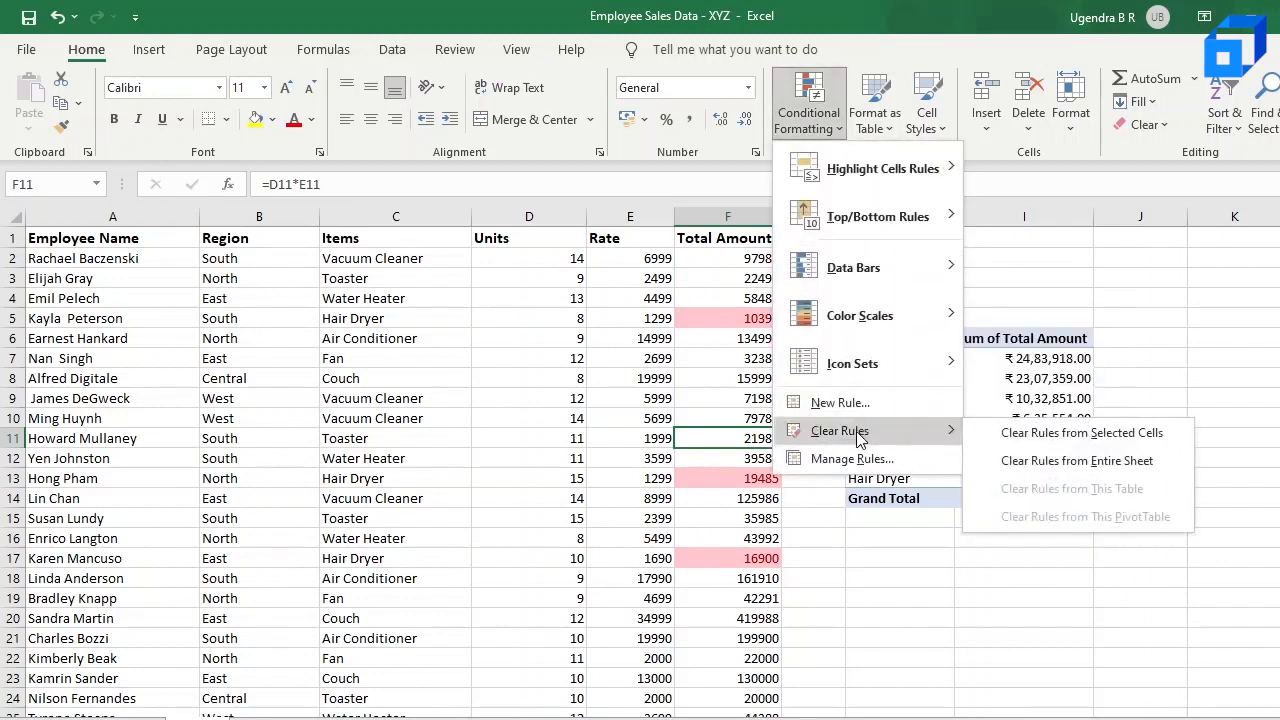
{"action": "left_click", "coordinate": [1068, 460]}
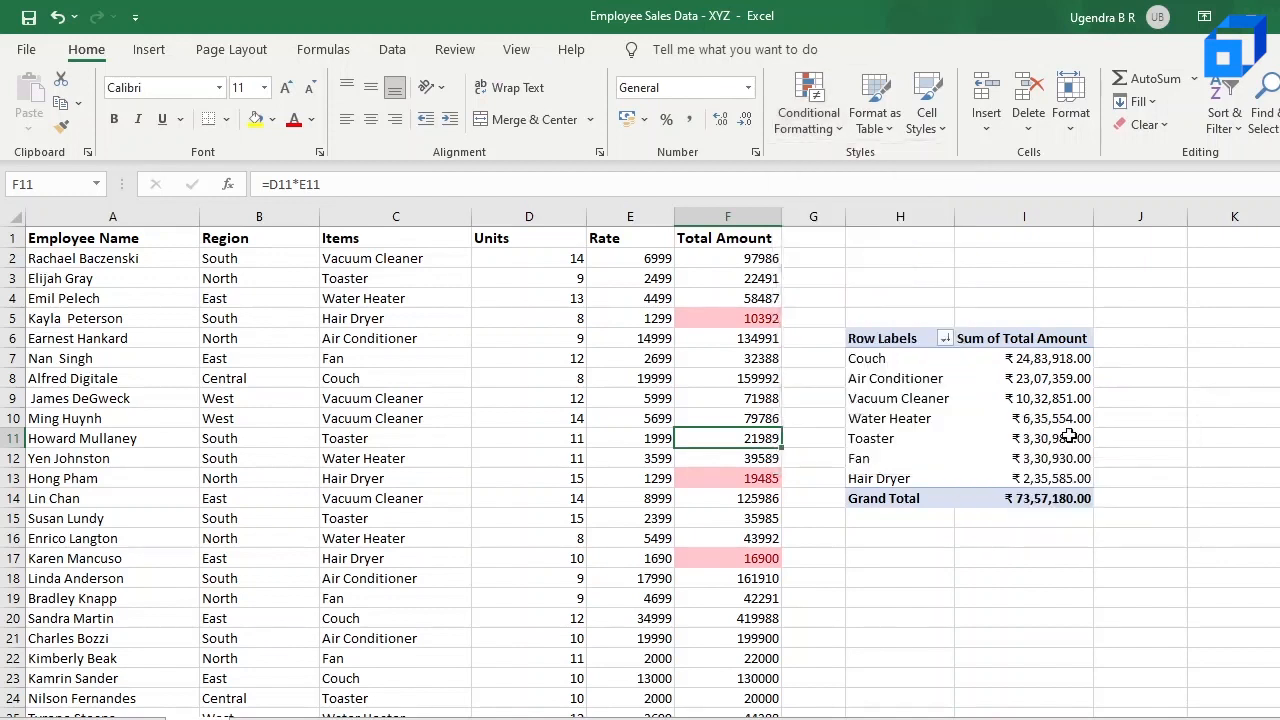
Step: Start a formula-based conditional formatting rule for data range A2:F86 with the formula =B2="East"
{"action": "left_click", "coordinate": [37, 259]}
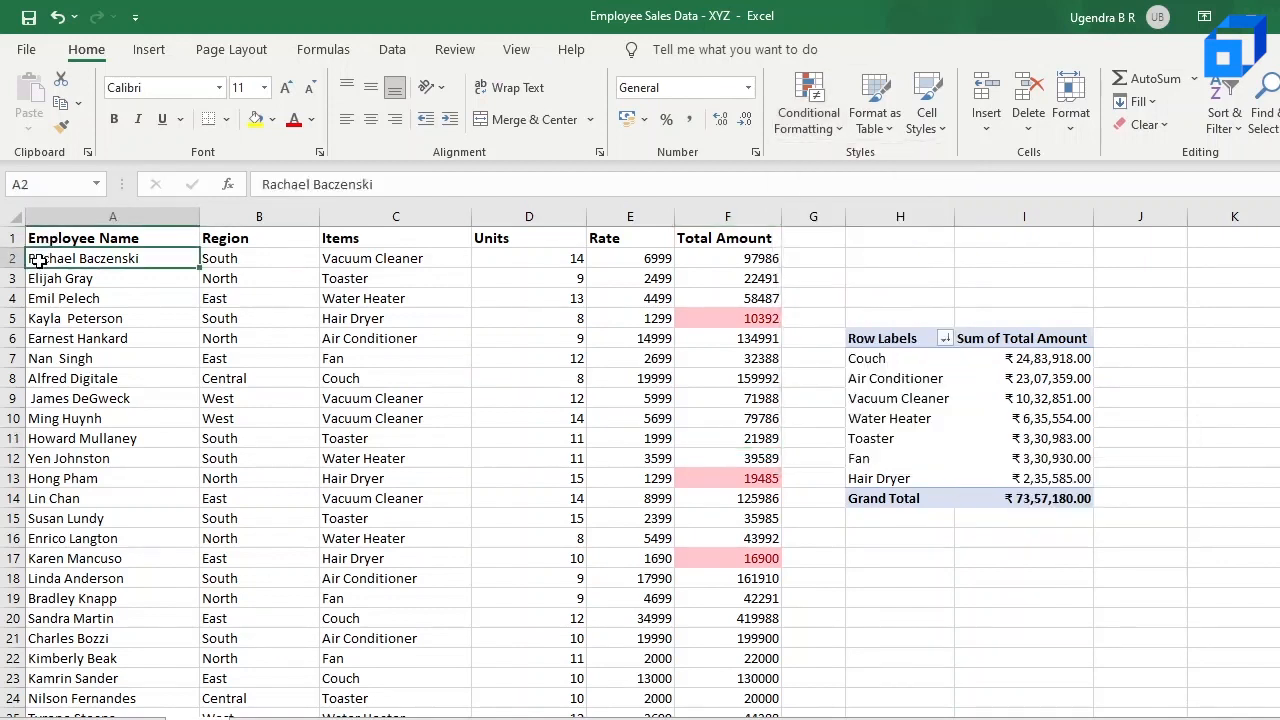
{"action": "left_click_drag", "start_coordinate": [37, 259], "coordinate": [768, 630]}
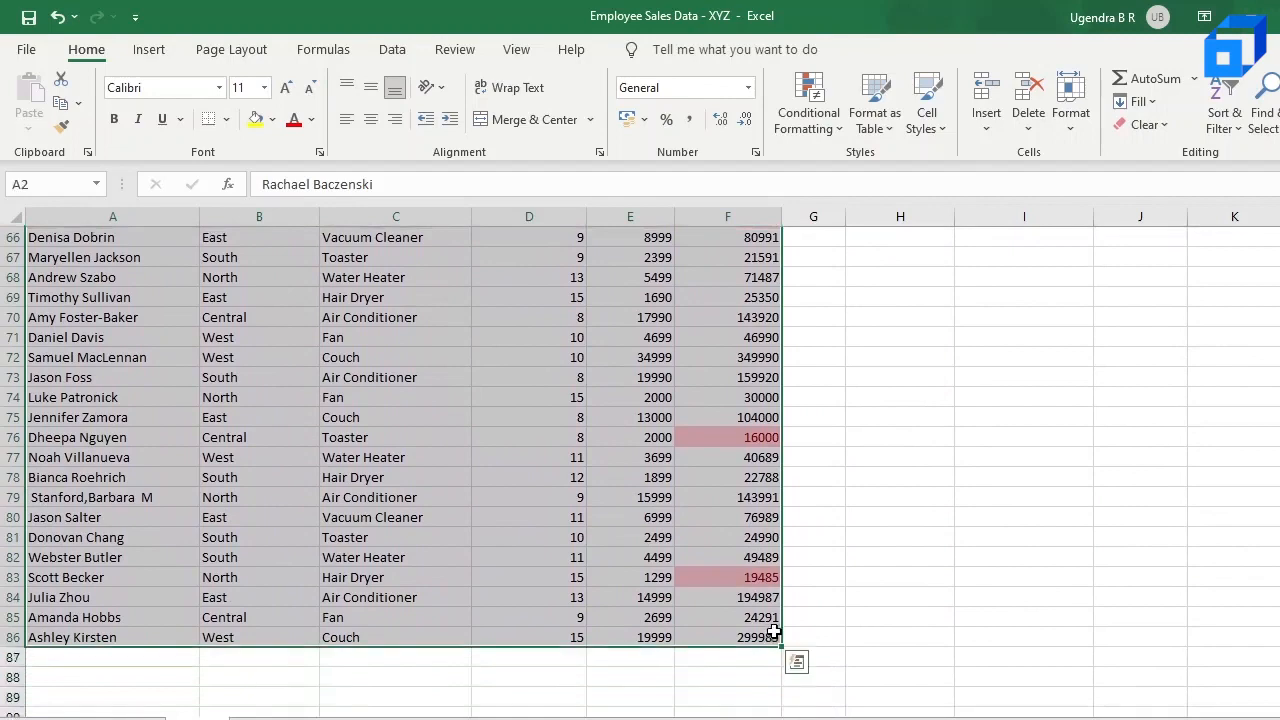
{"action": "left_click", "coordinate": [820, 110]}
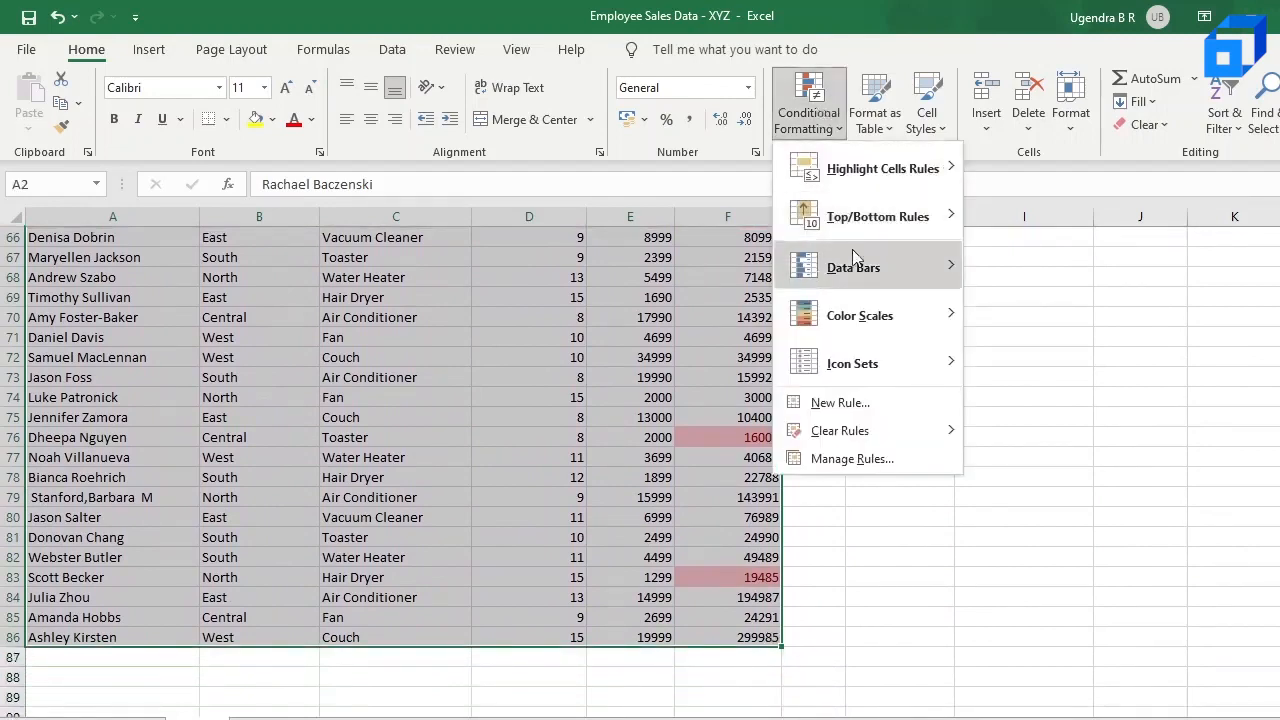
{"action": "left_click", "coordinate": [875, 400]}
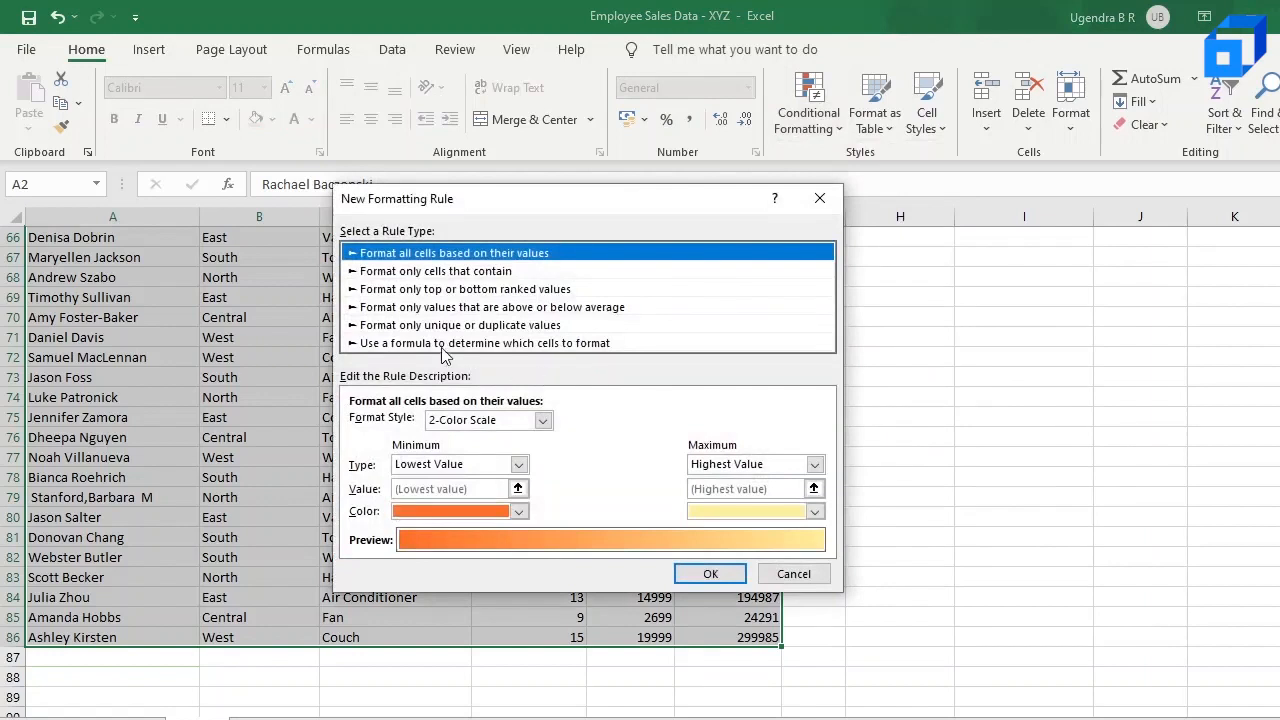
{"action": "left_click", "coordinate": [456, 343]}
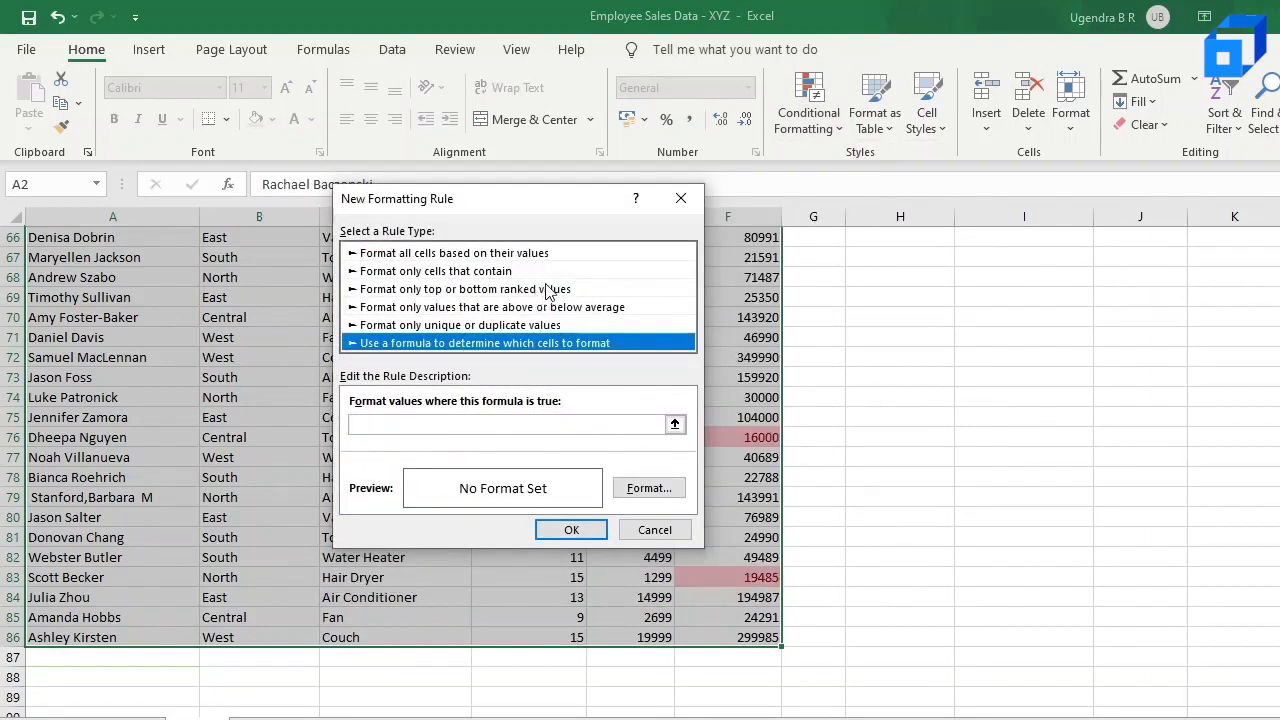
{"action": "left_click", "coordinate": [546, 426]}
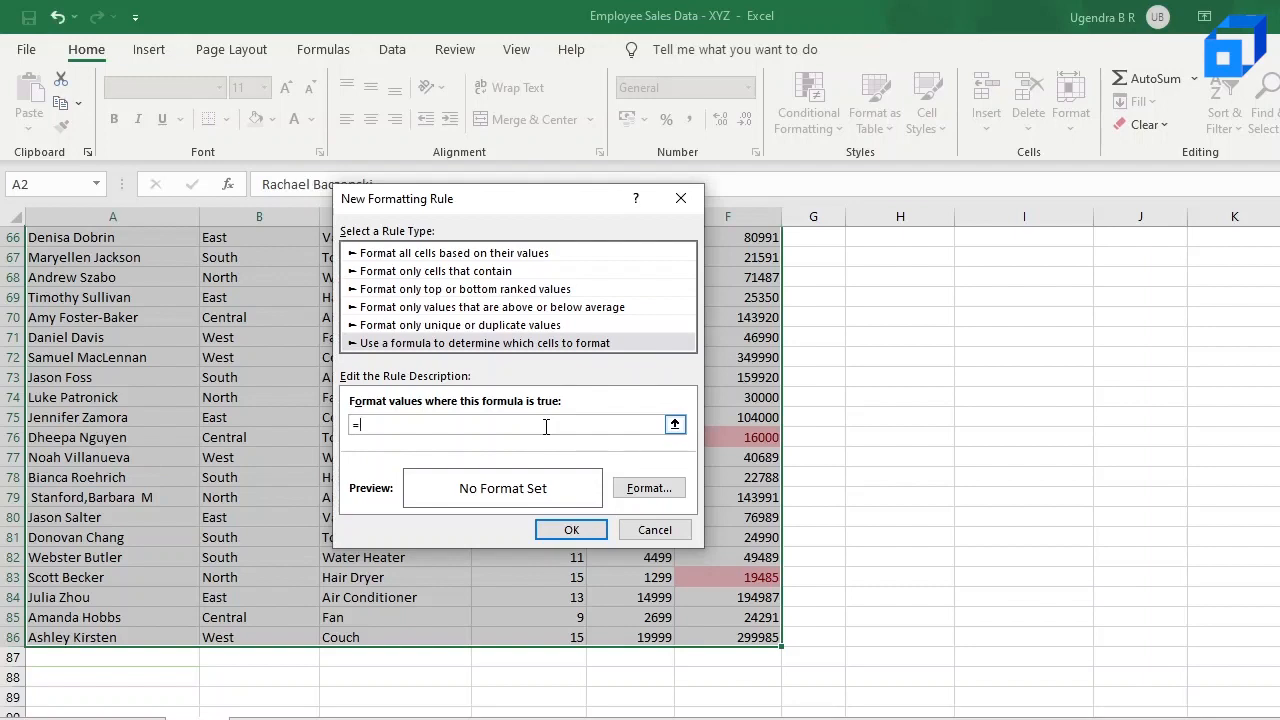
{"action": "scroll", "coordinate": [215, 387], "scroll_direction": "up", "scroll_amount": 15}
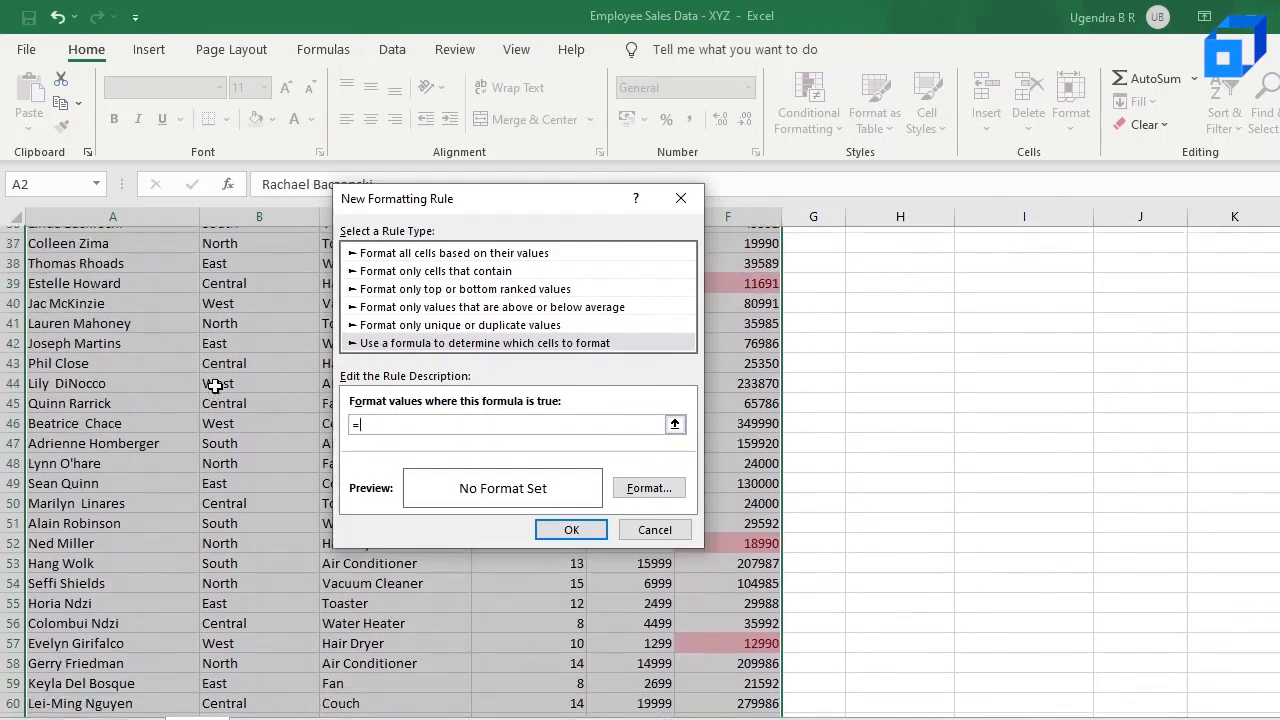
{"action": "scroll", "coordinate": [215, 387], "scroll_direction": "up", "scroll_amount": 7}
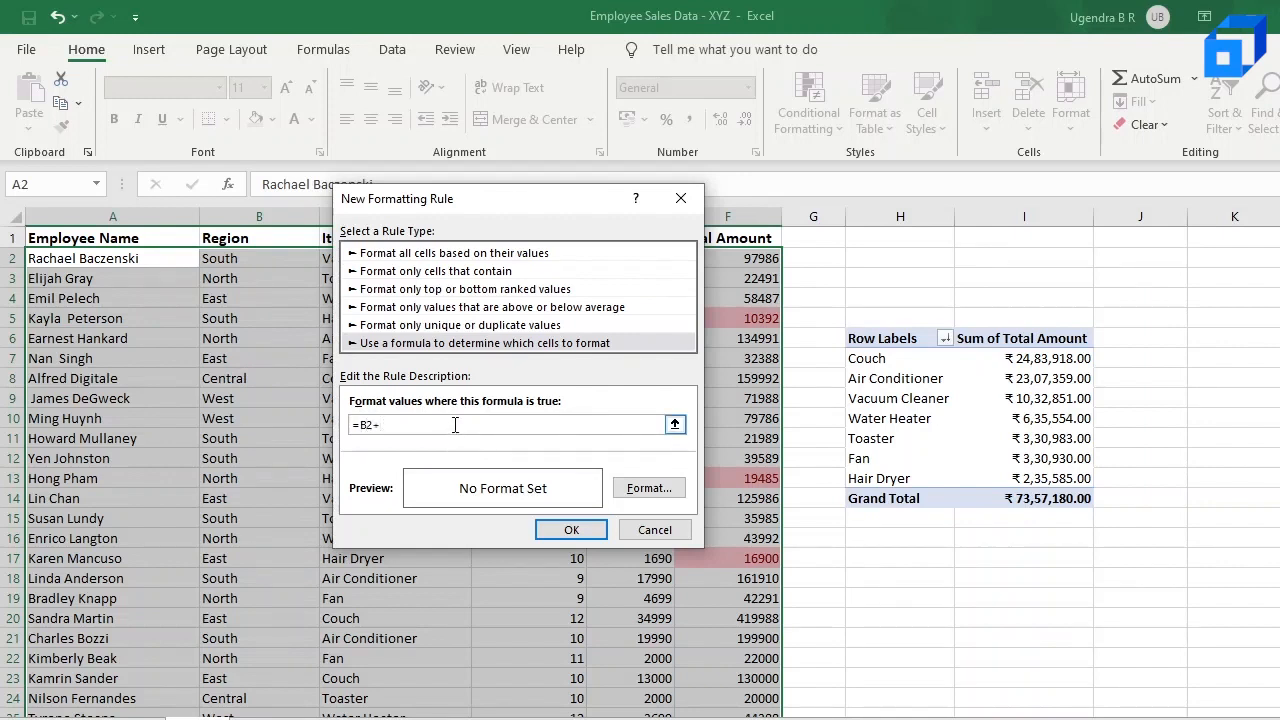
{"action": "type", "text": "ast\""}
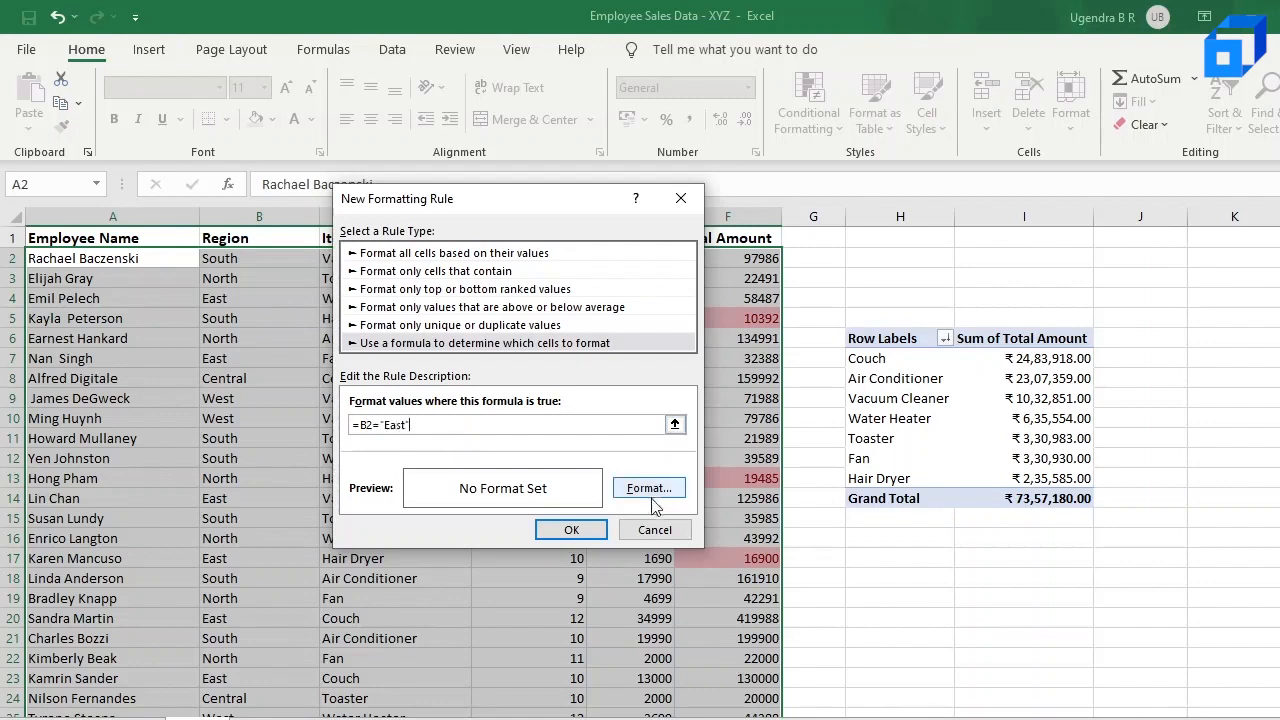
Step: Set the rule's format to bold text with a light blue fill and apply the rule to the data
{"action": "left_click", "coordinate": [649, 489]}
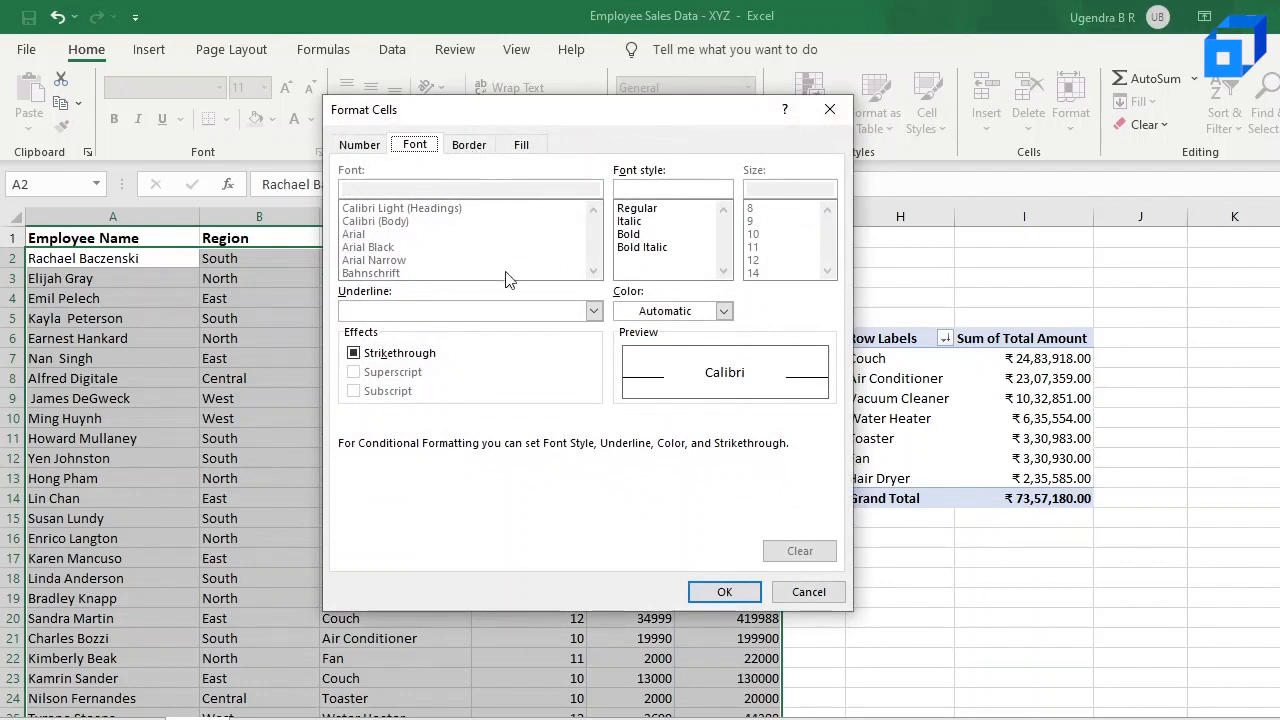
{"action": "left_click", "coordinate": [640, 234]}
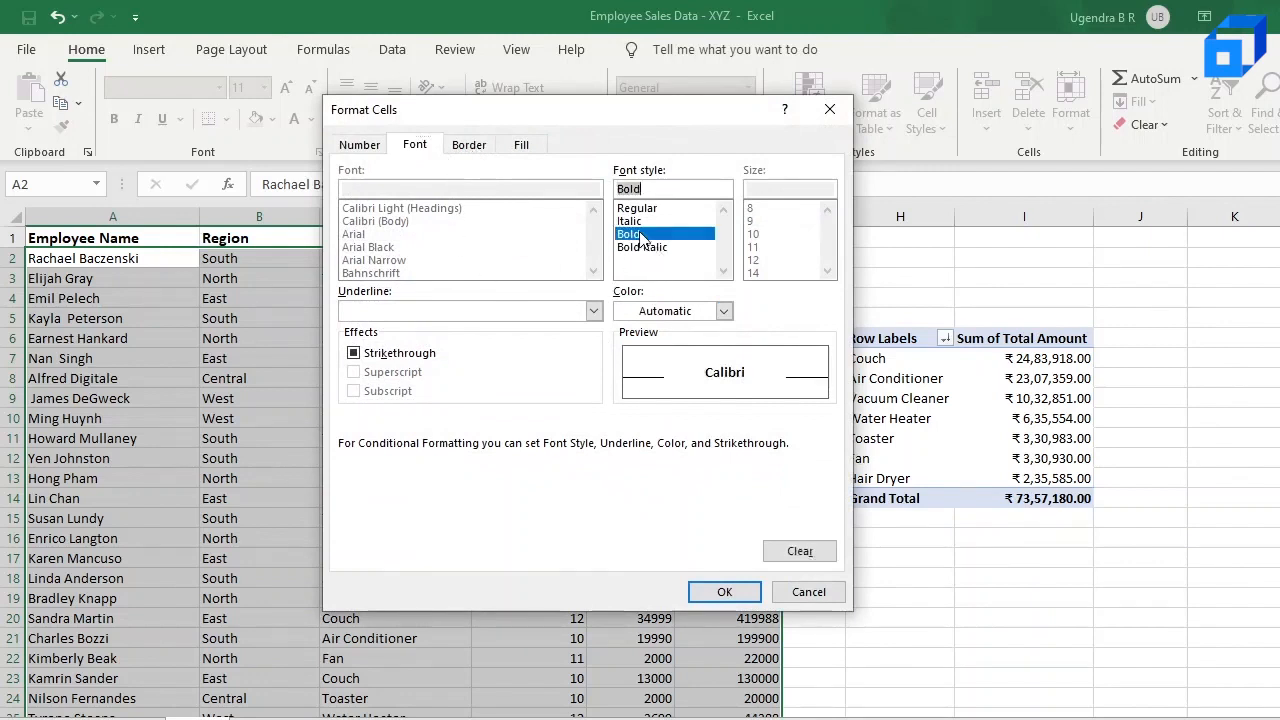
{"action": "left_click", "coordinate": [521, 146]}
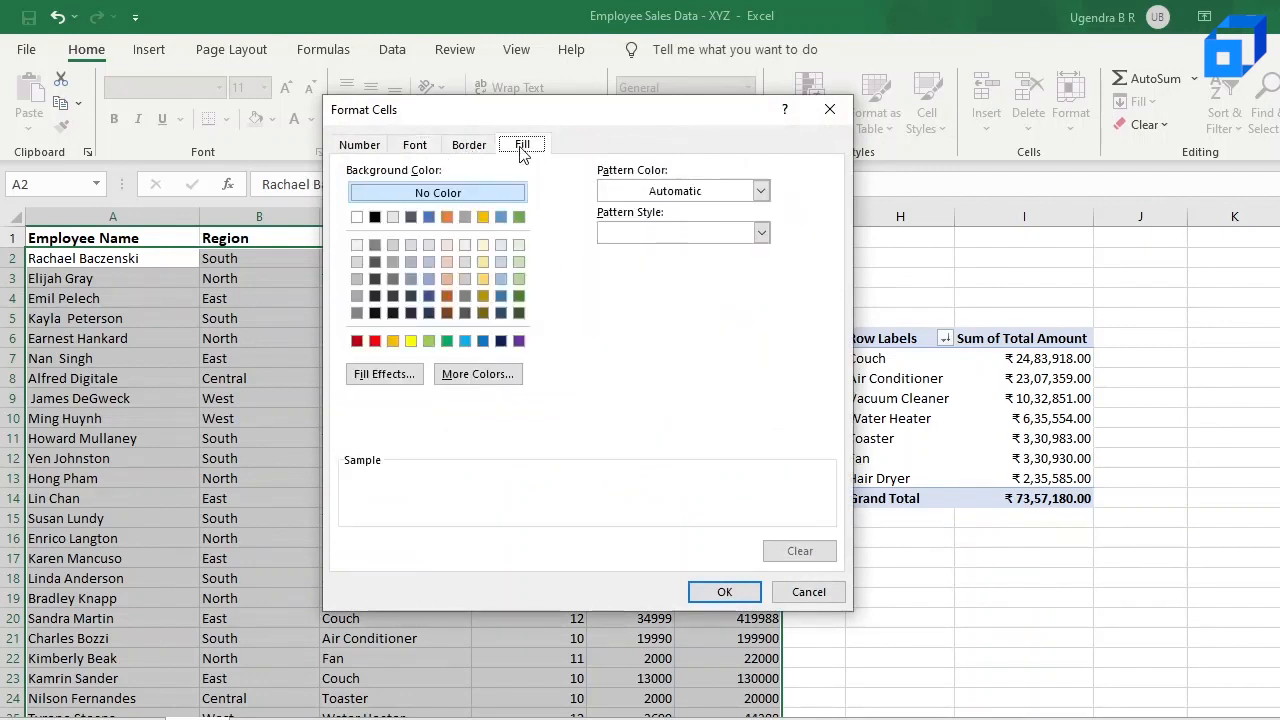
{"action": "left_click", "coordinate": [431, 259]}
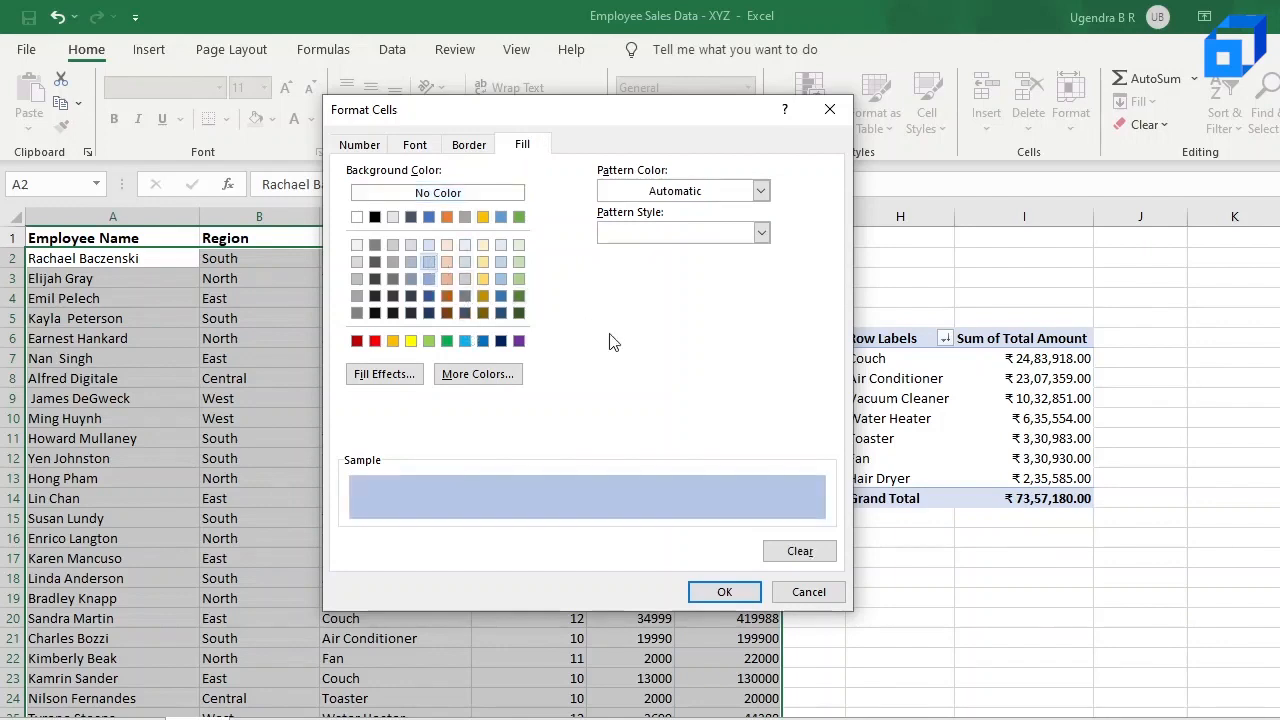
{"action": "left_click", "coordinate": [724, 592]}
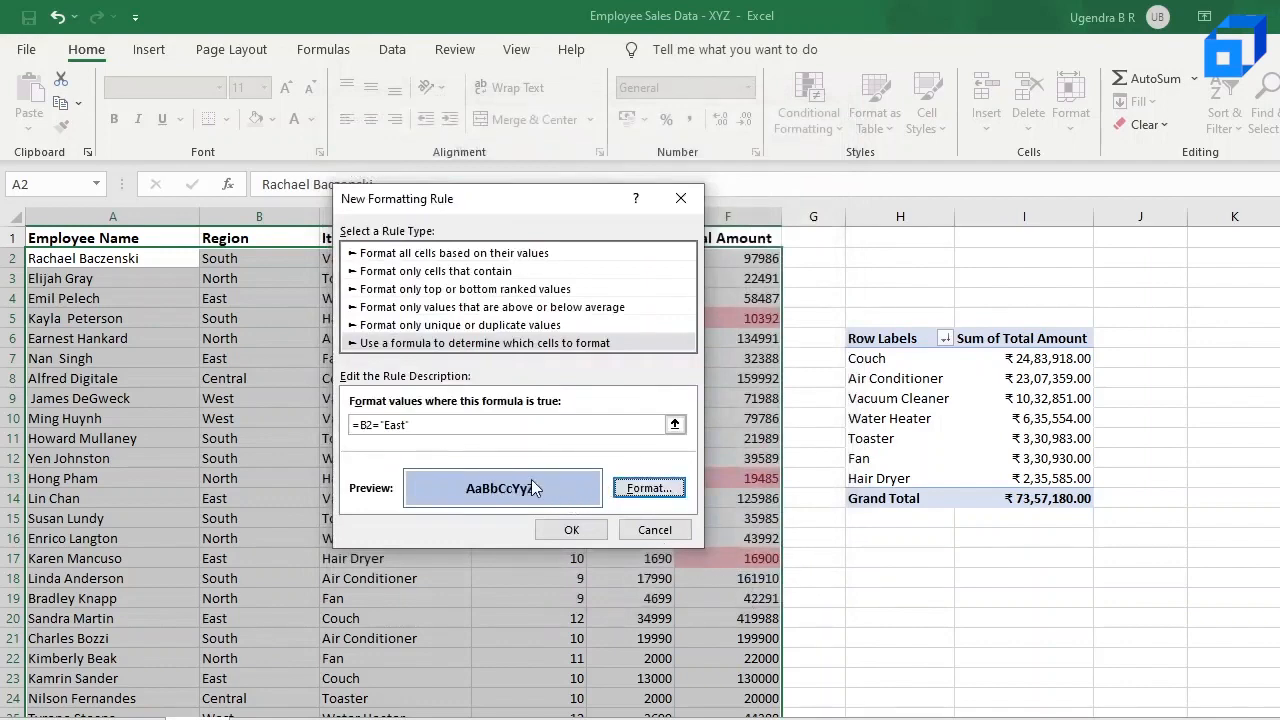
{"action": "left_click", "coordinate": [575, 530]}
{"action": "left_click", "coordinate": [244, 402]}
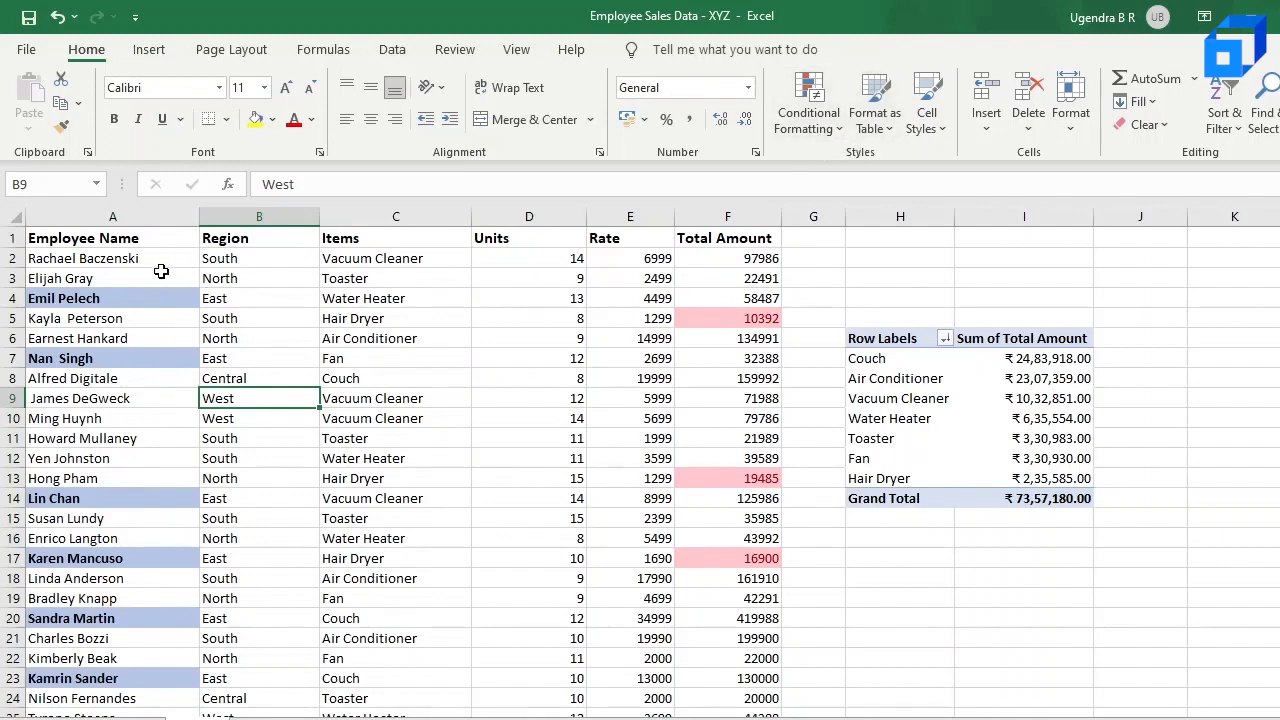
Step: Delete the Bottom 10 rule from the conditional formatting rules of data range A2:F86
{"action": "left_click_drag", "start_coordinate": [145, 262], "coordinate": [757, 656]}
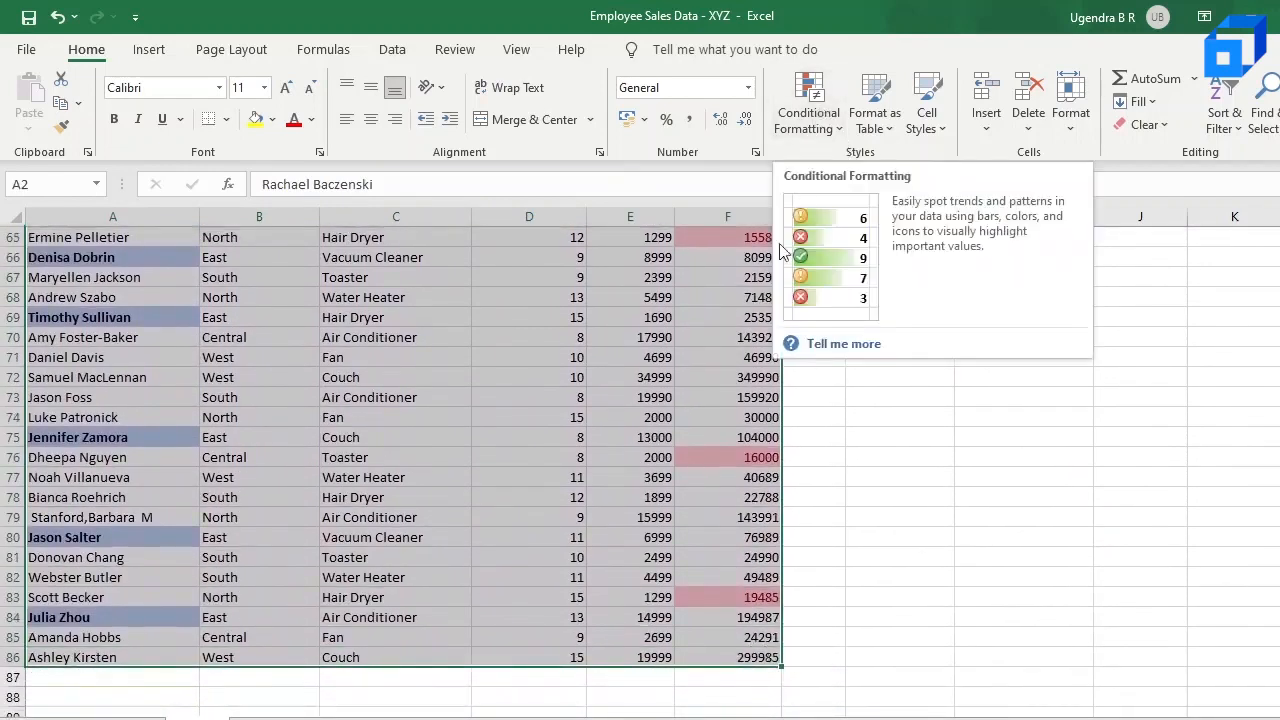
{"action": "scroll", "coordinate": [762, 250], "scroll_direction": "up", "scroll_amount": 1}
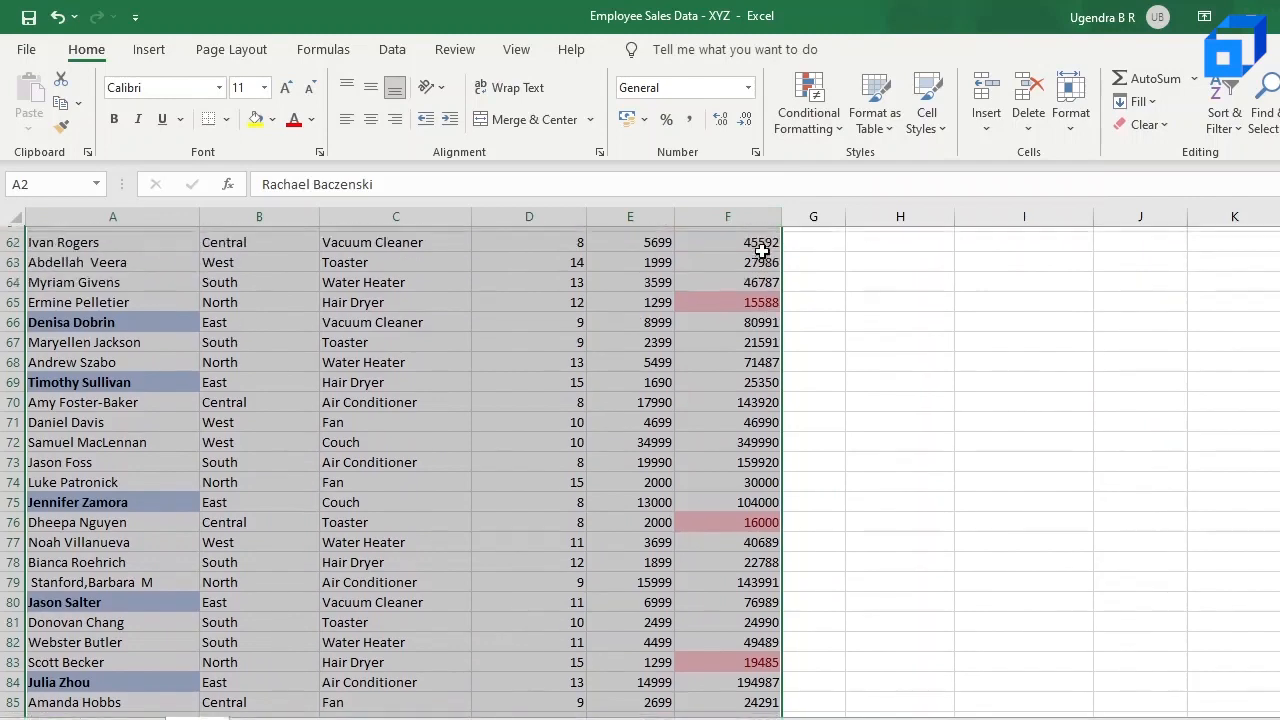
{"action": "left_click", "coordinate": [820, 118]}
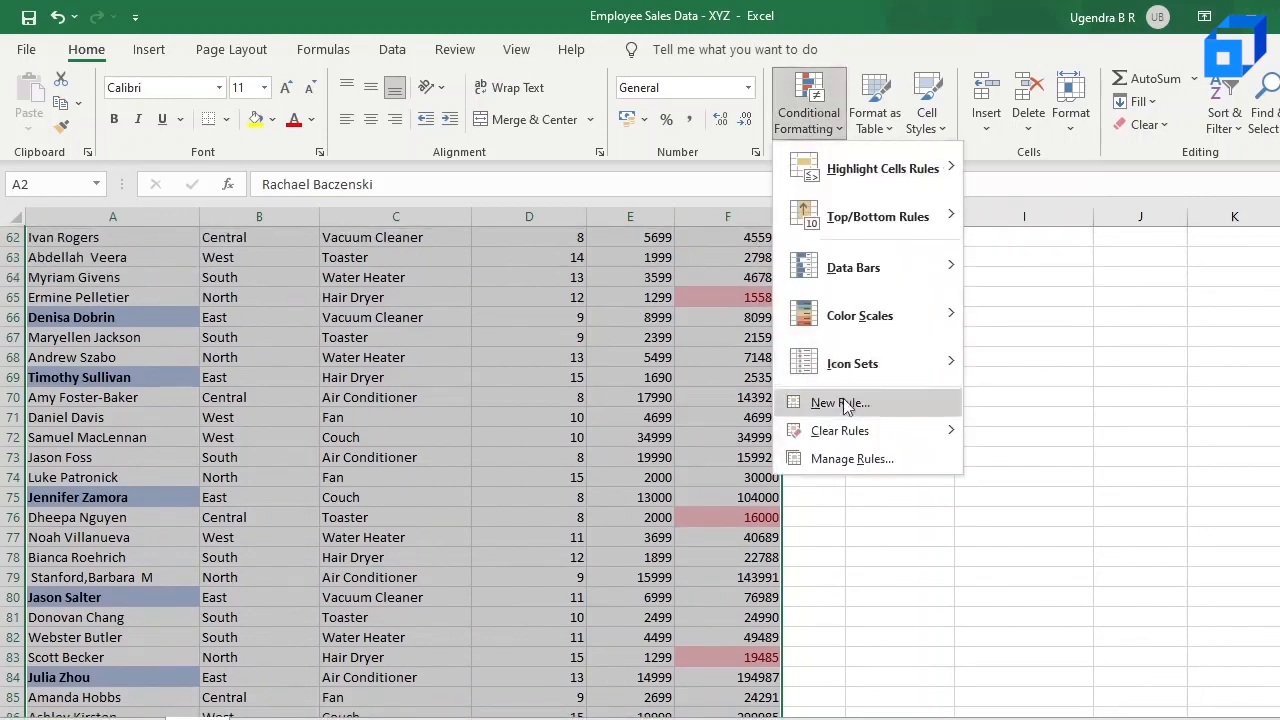
{"action": "left_click", "coordinate": [843, 466]}
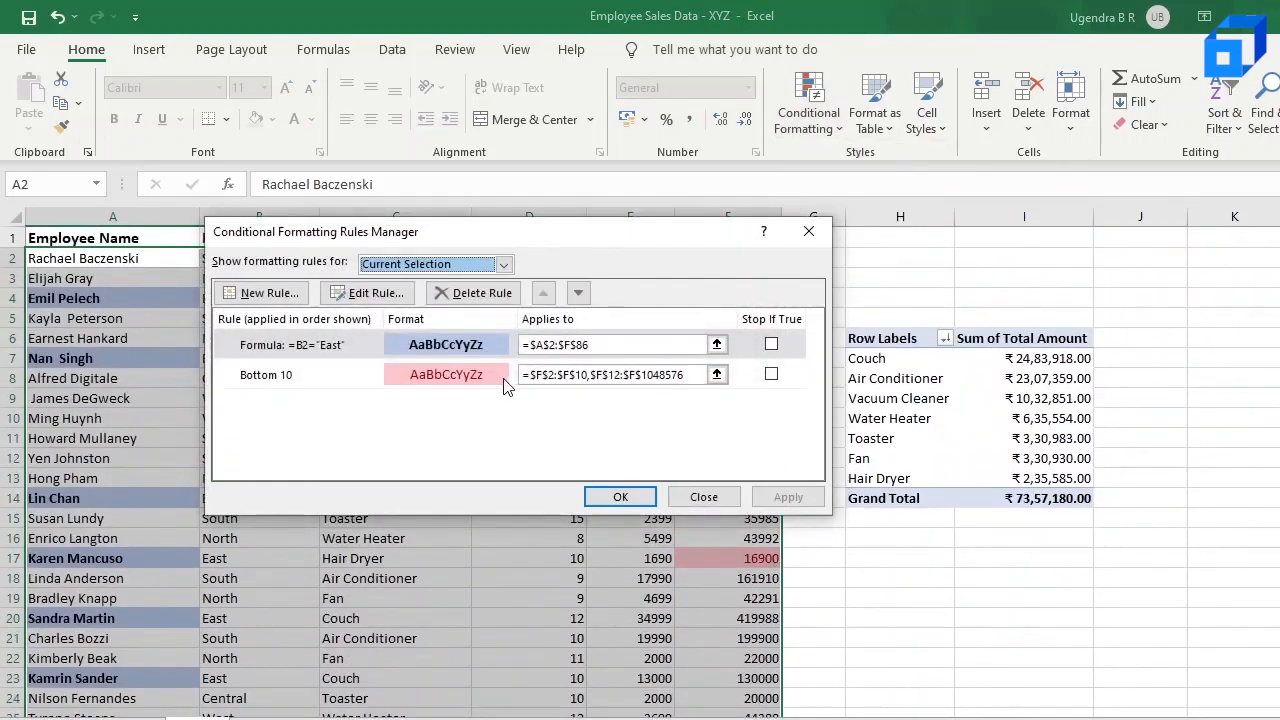
{"action": "left_click", "coordinate": [450, 378]}
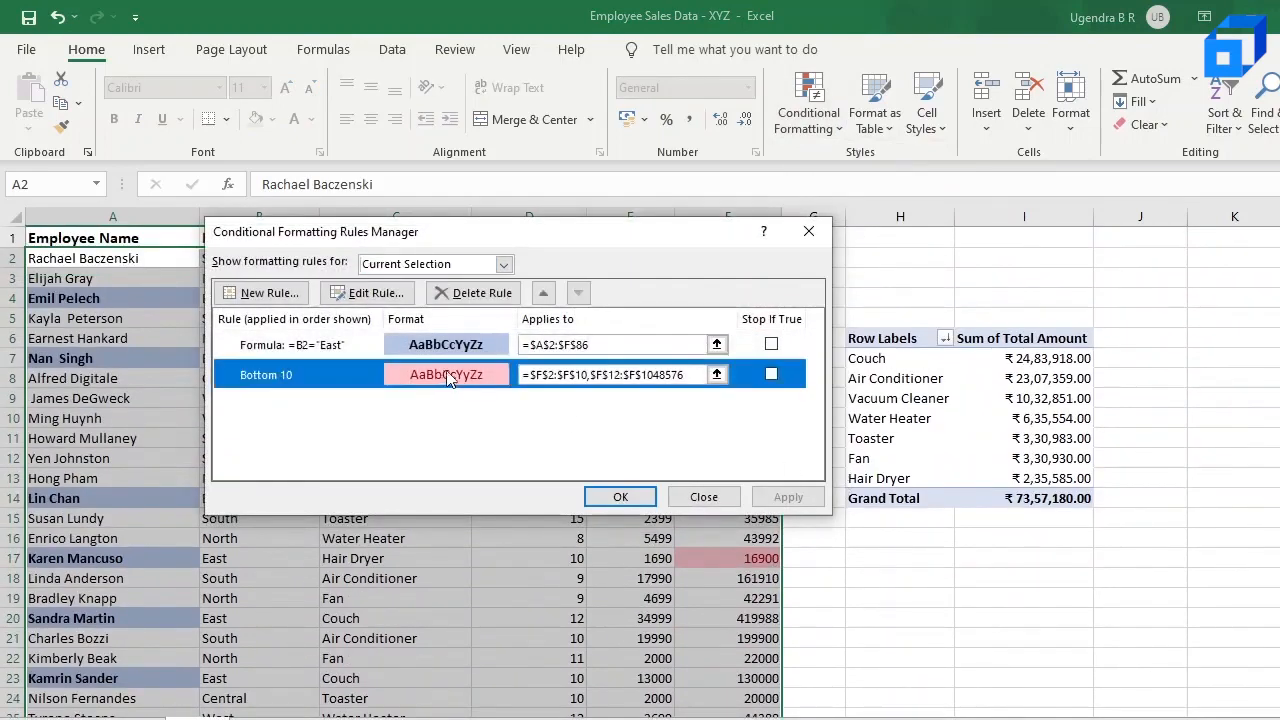
{"action": "left_click", "coordinate": [497, 300]}
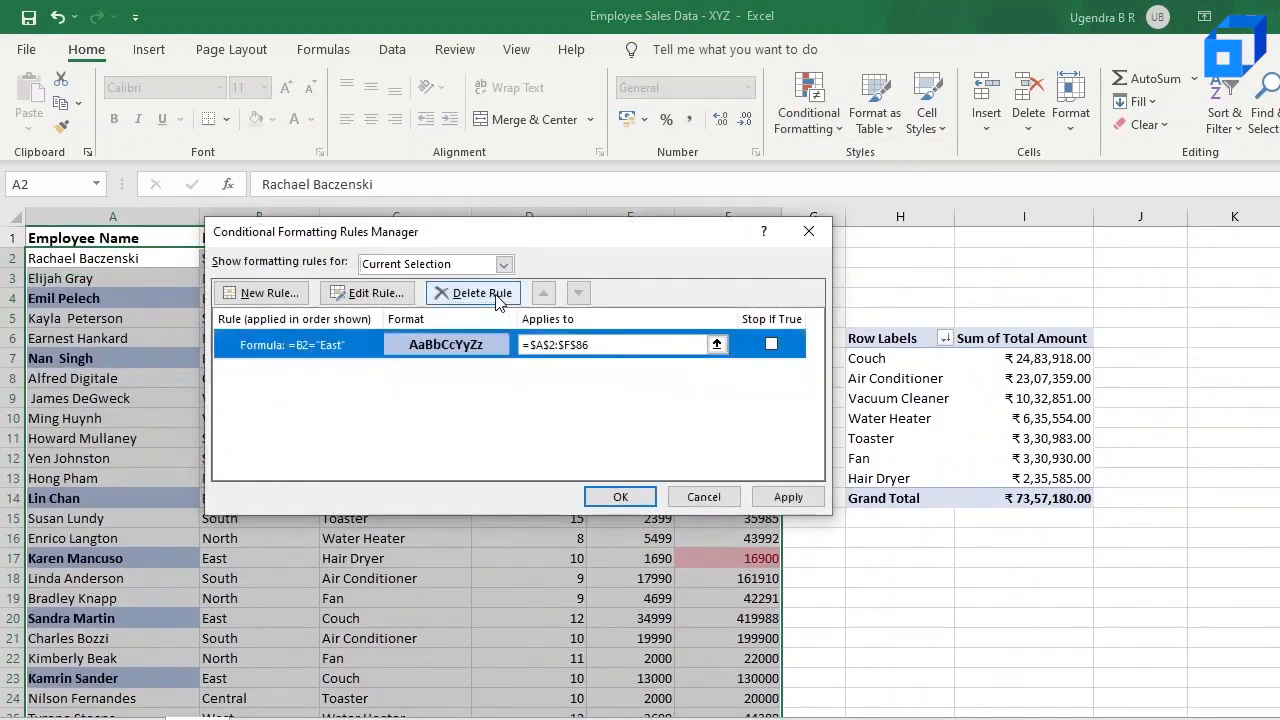
{"action": "left_click", "coordinate": [620, 497]}
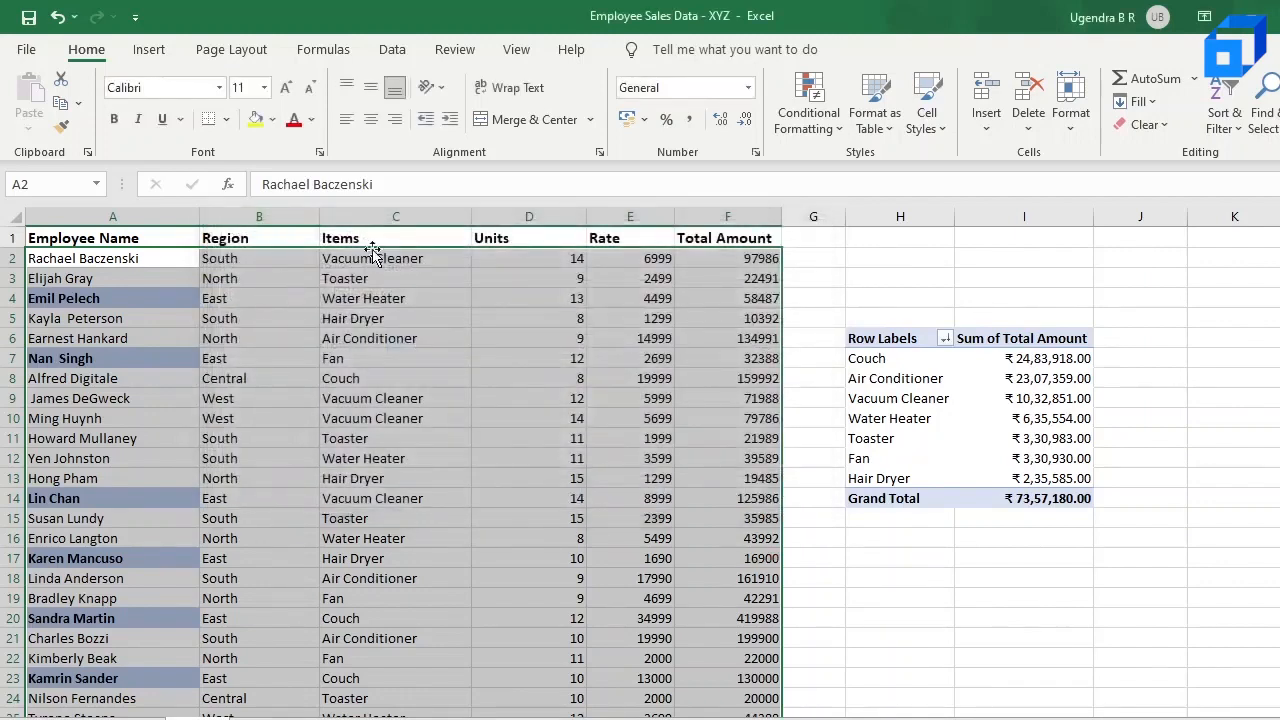
Step: Change the East rule's formula to =$B2="East", apply it and check the highlighted rows in the data
{"action": "left_click", "coordinate": [815, 115]}
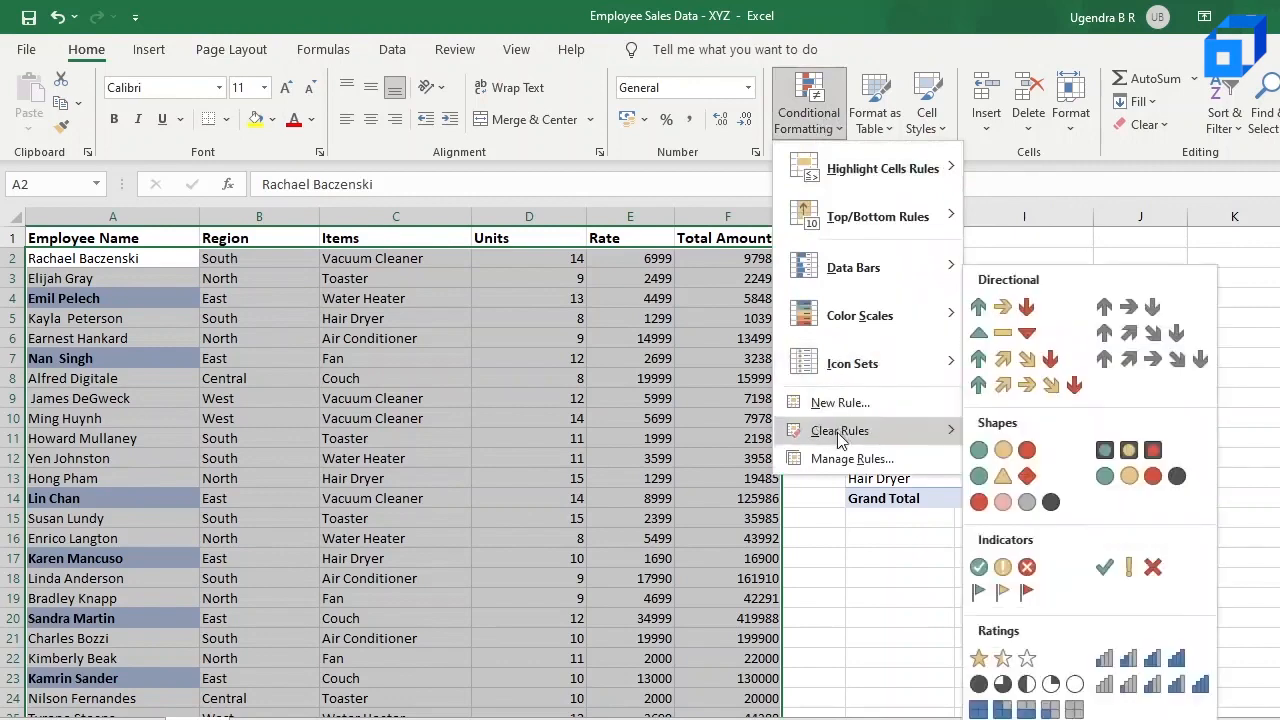
{"action": "left_click", "coordinate": [852, 458]}
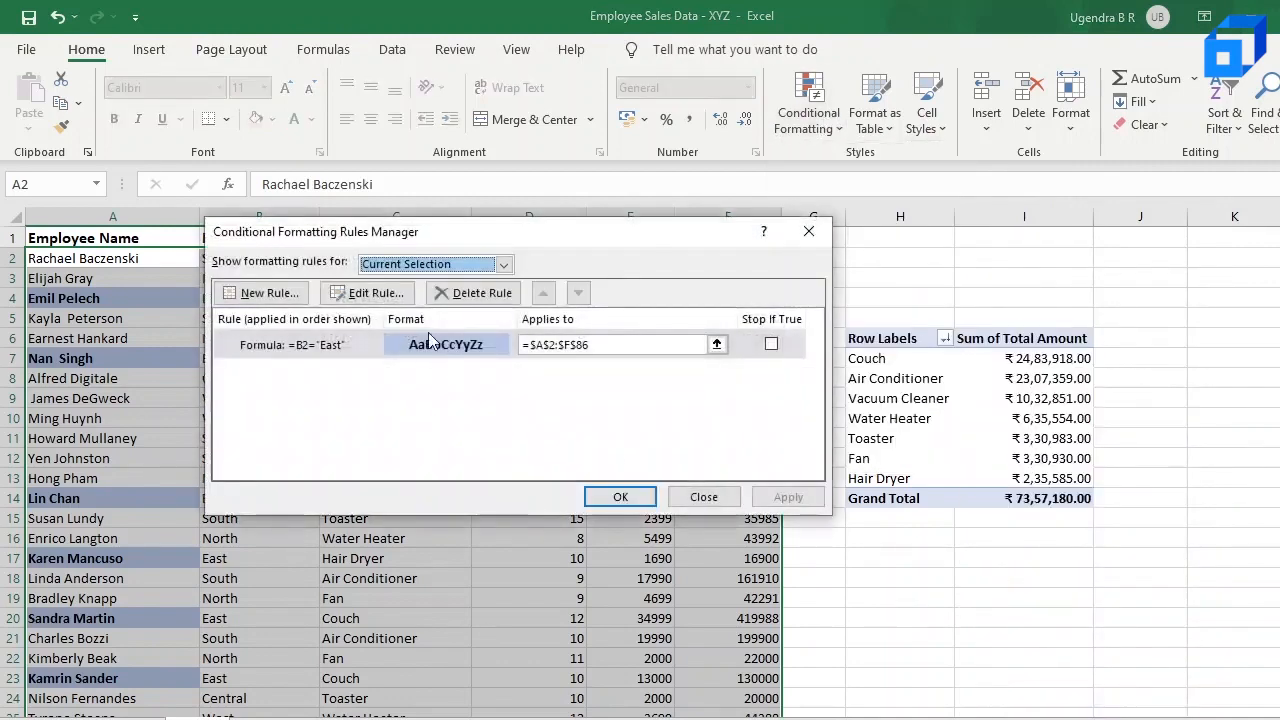
{"action": "left_click", "coordinate": [363, 292]}
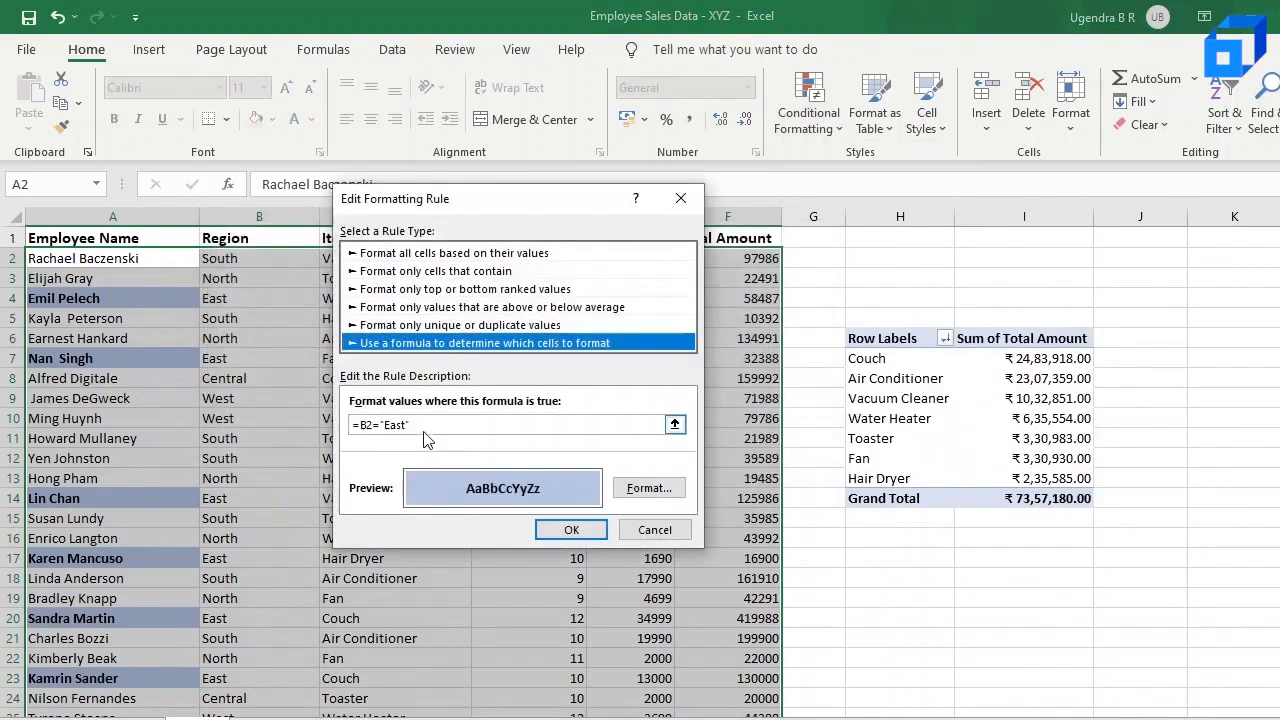
{"action": "left_click", "coordinate": [362, 427]}
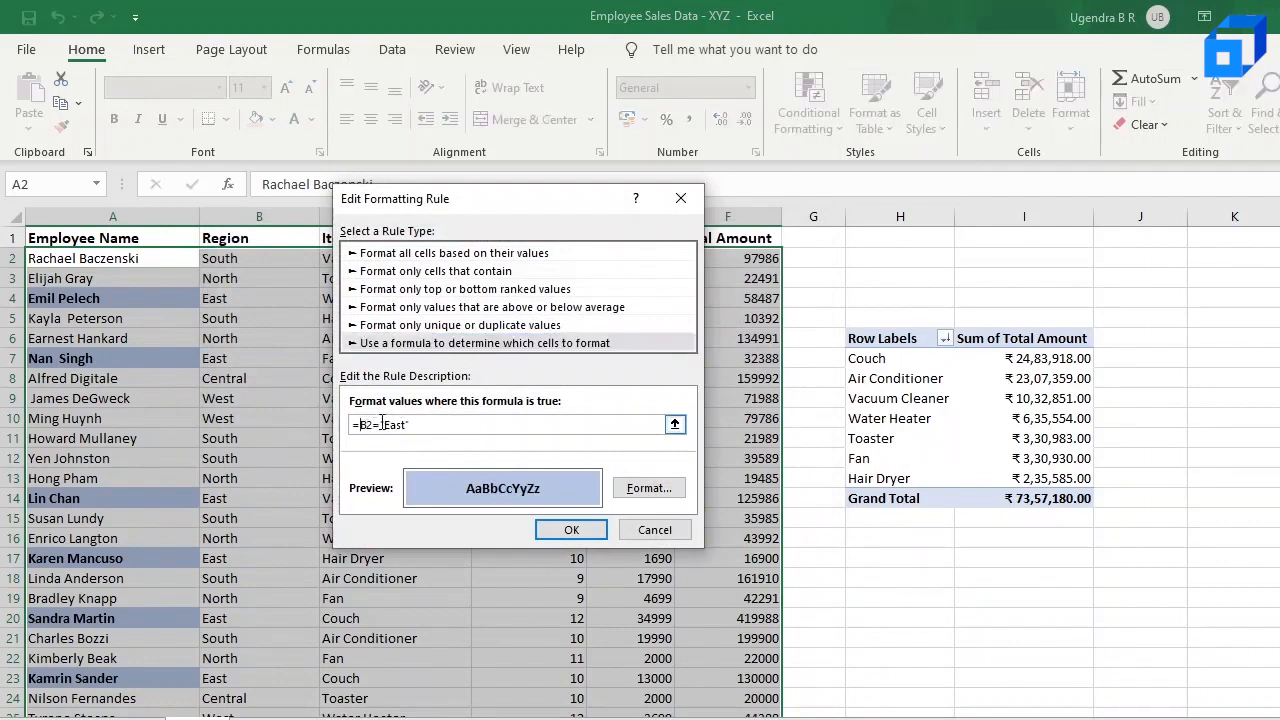
{"action": "type", "text": "$"}
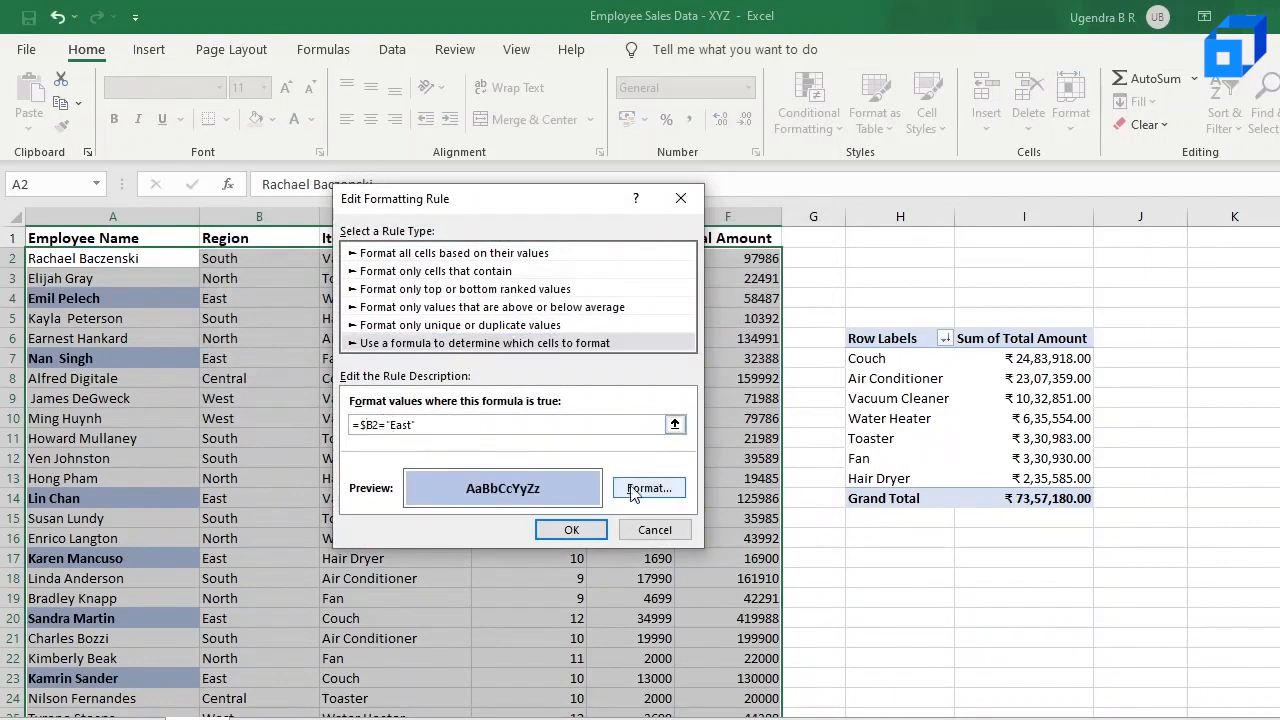
{"action": "left_click", "coordinate": [585, 532]}
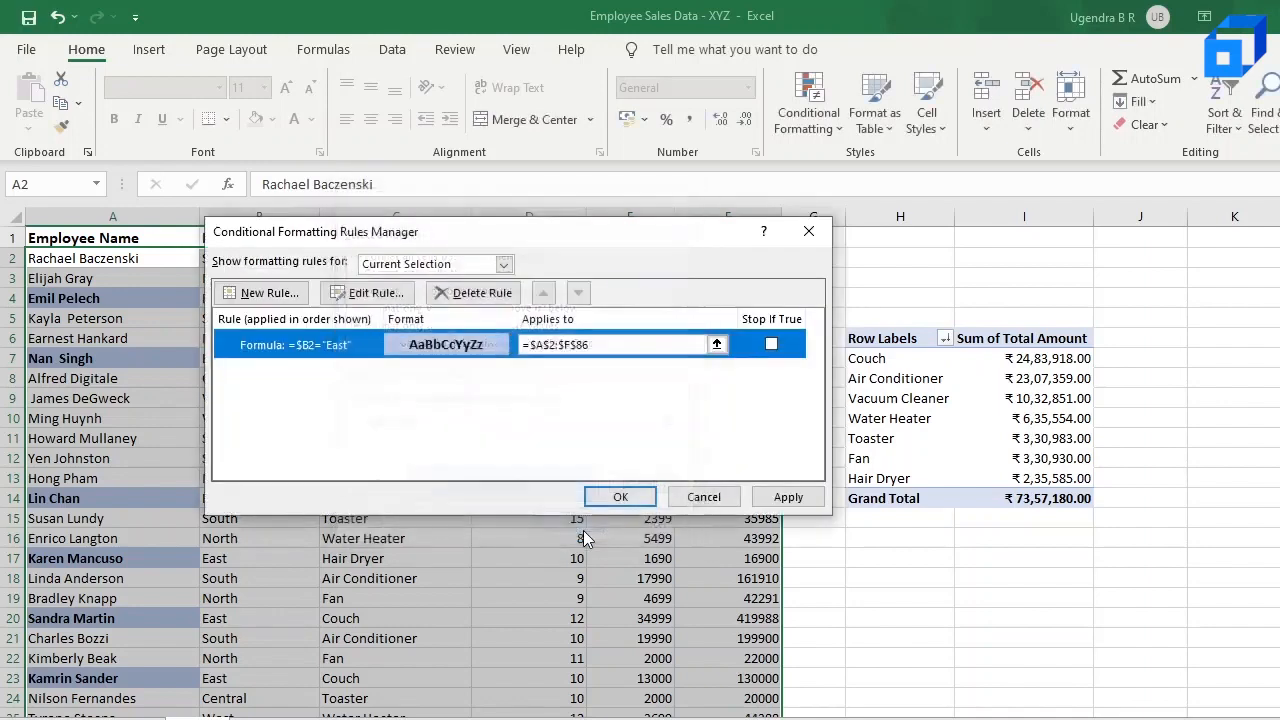
{"action": "left_click", "coordinate": [620, 498]}
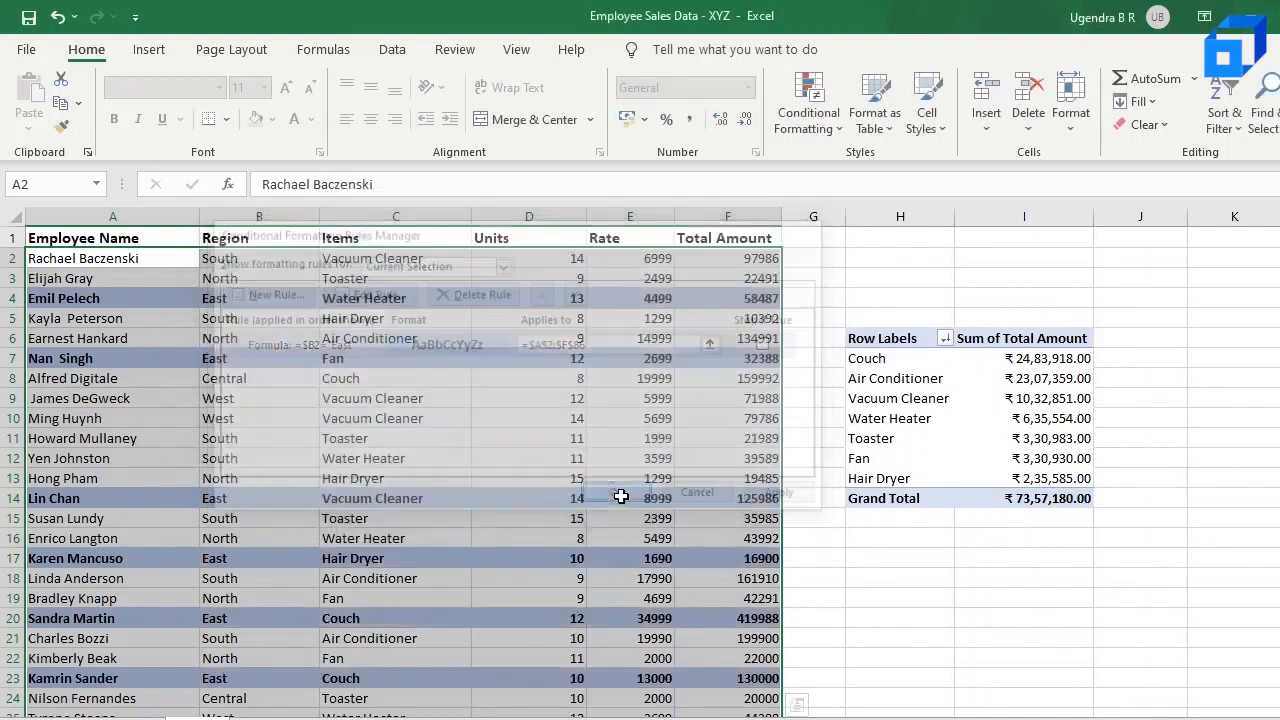
{"action": "left_click", "coordinate": [494, 475]}
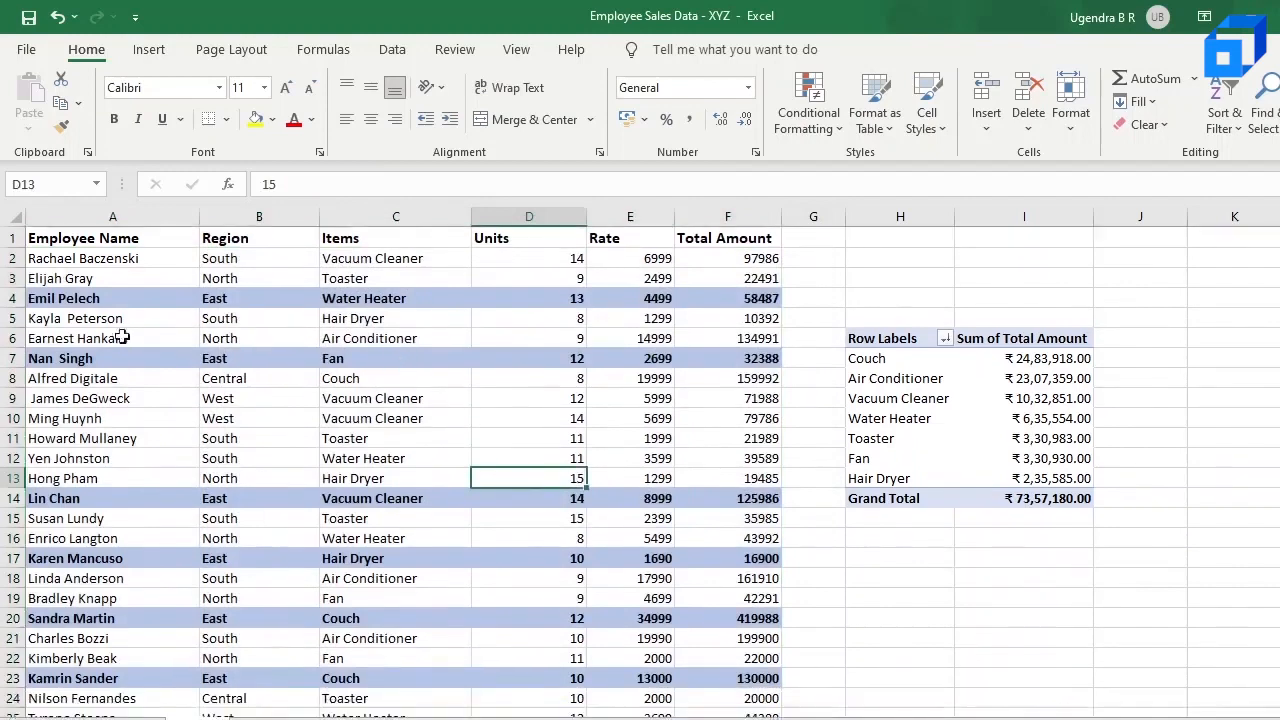
{"action": "left_click", "coordinate": [92, 300]}
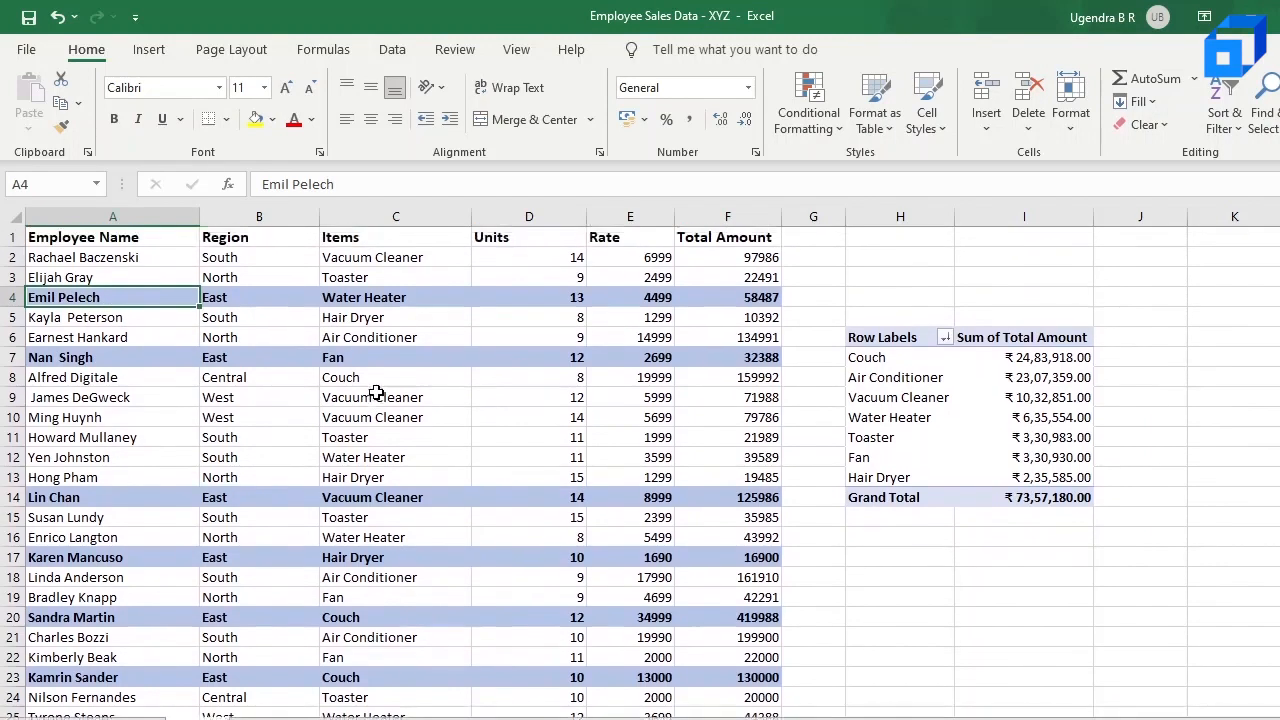
{"action": "scroll", "coordinate": [266, 495], "scroll_direction": "down", "scroll_amount": 4}
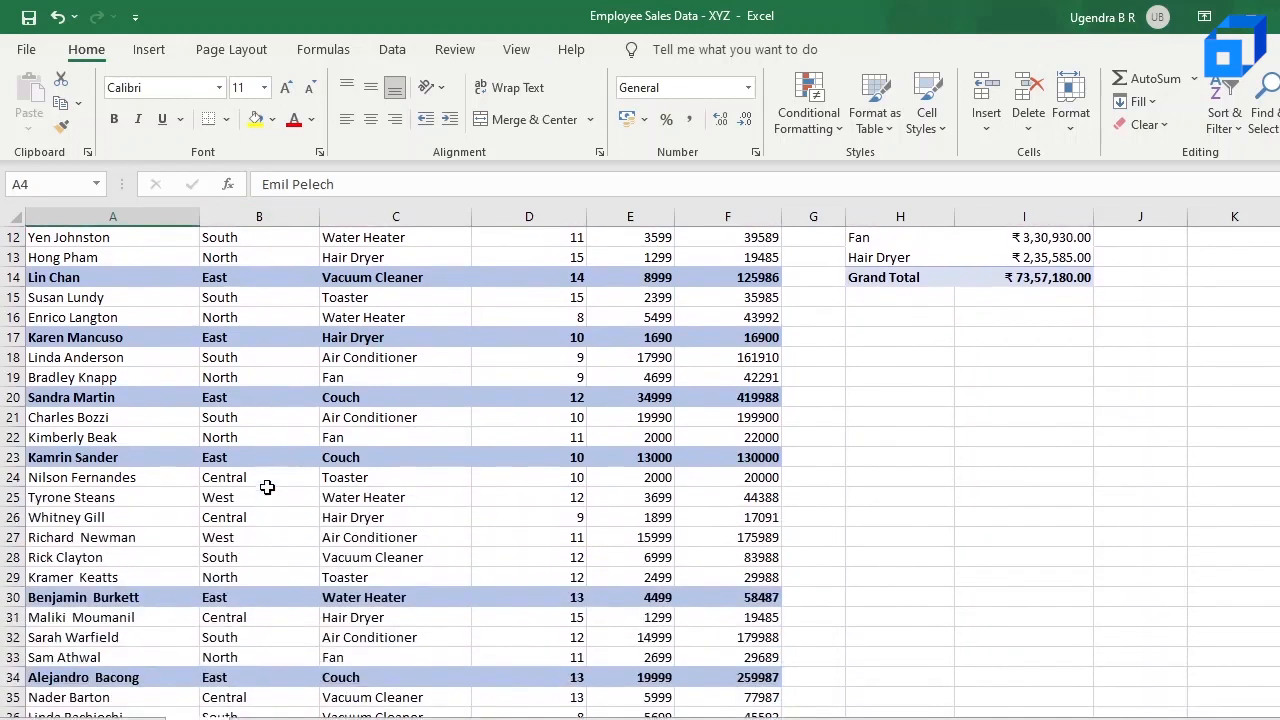
{"action": "scroll", "coordinate": [266, 369], "scroll_direction": "up", "scroll_amount": 4}
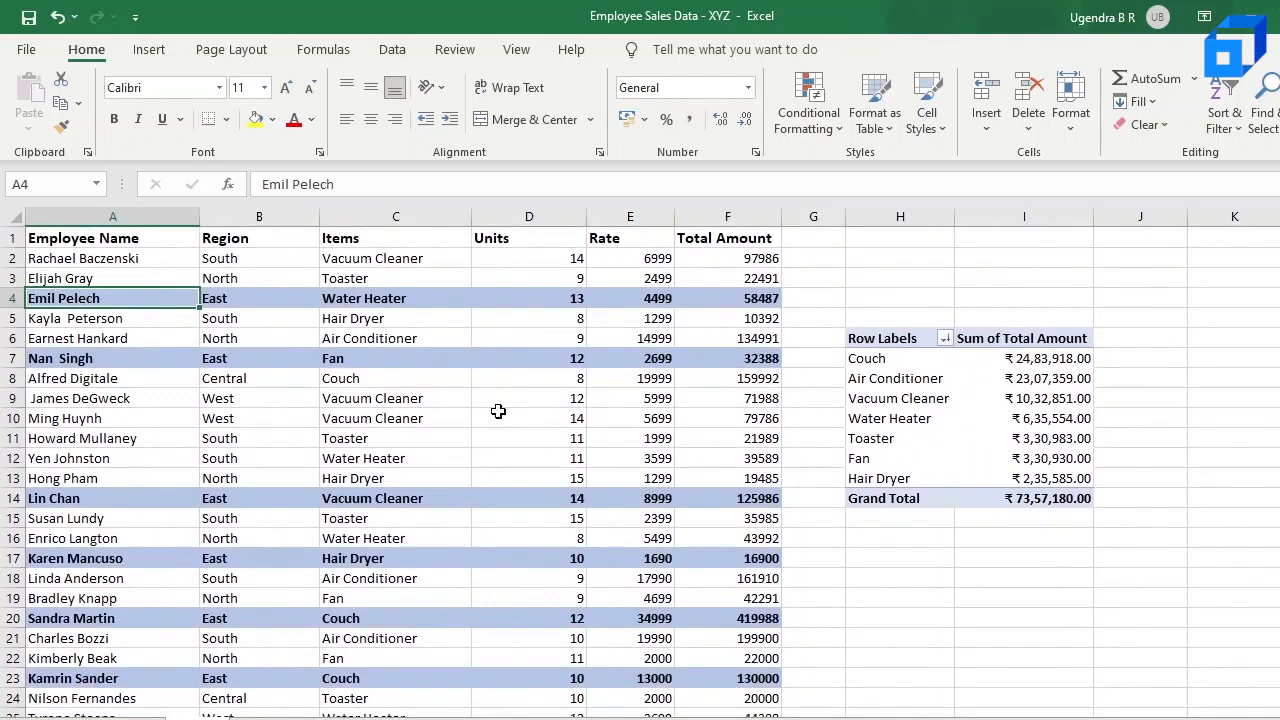
{"action": "scroll", "coordinate": [498, 411], "scroll_direction": "down", "scroll_amount": 1}
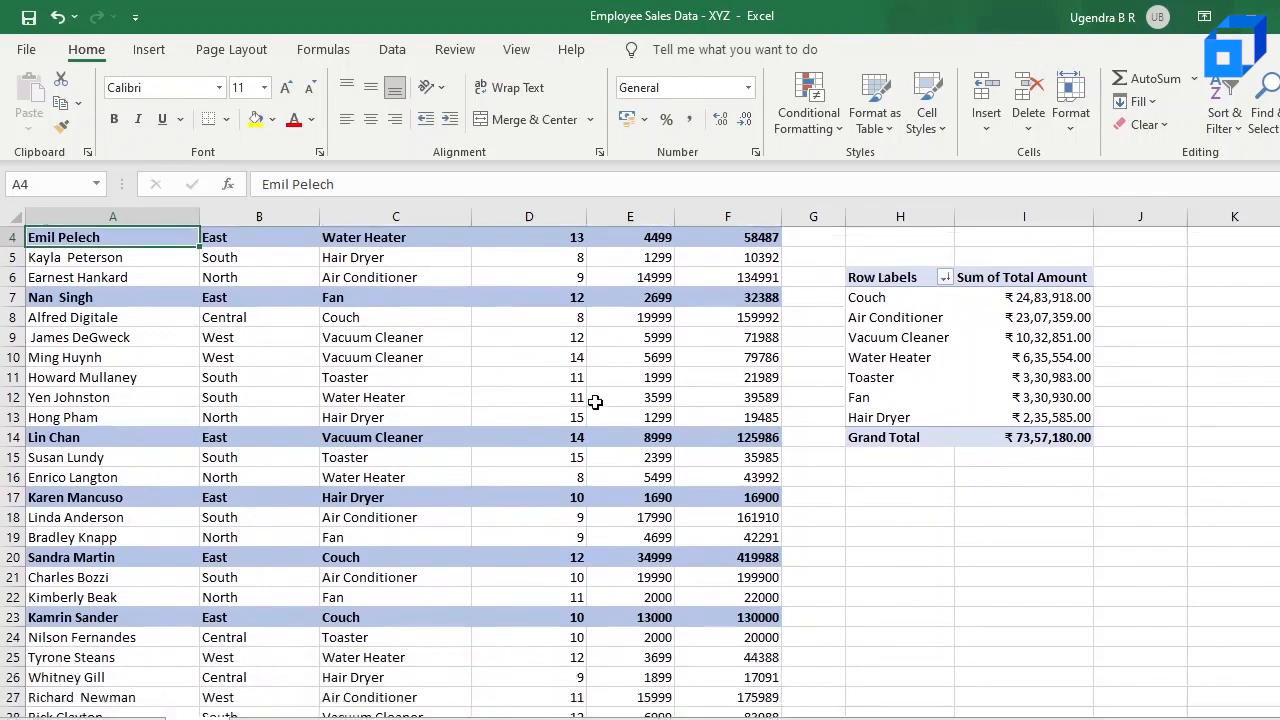
{"action": "scroll", "coordinate": [363, 380], "scroll_direction": "up", "scroll_amount": 1}
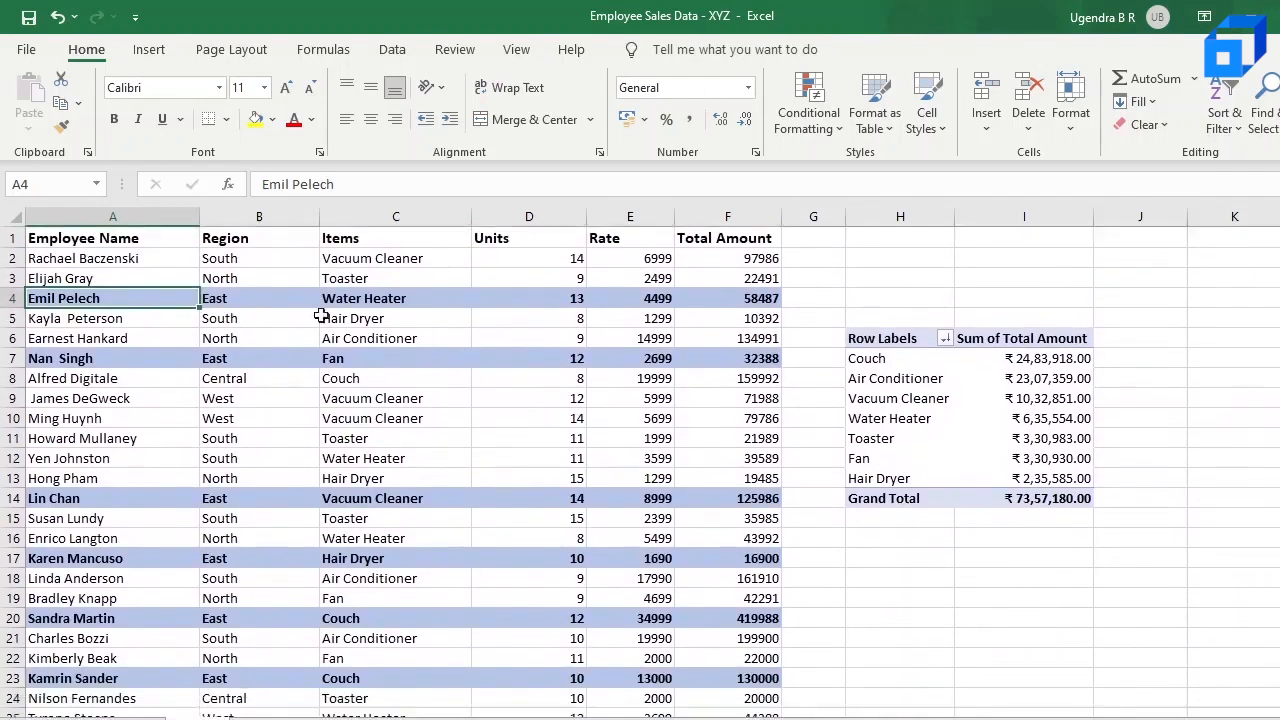
Step: Clear all conditional formatting rules from the entire sheet
{"action": "left_click", "coordinate": [418, 336]}
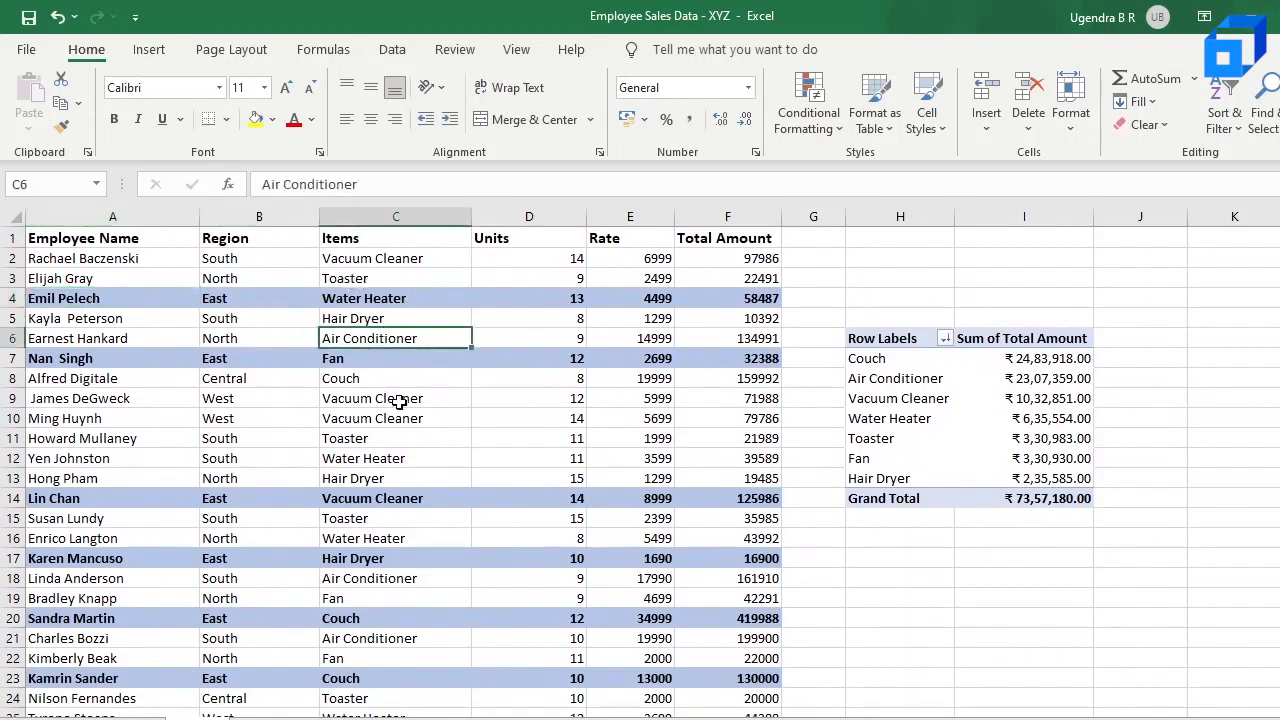
{"action": "left_click", "coordinate": [434, 460]}
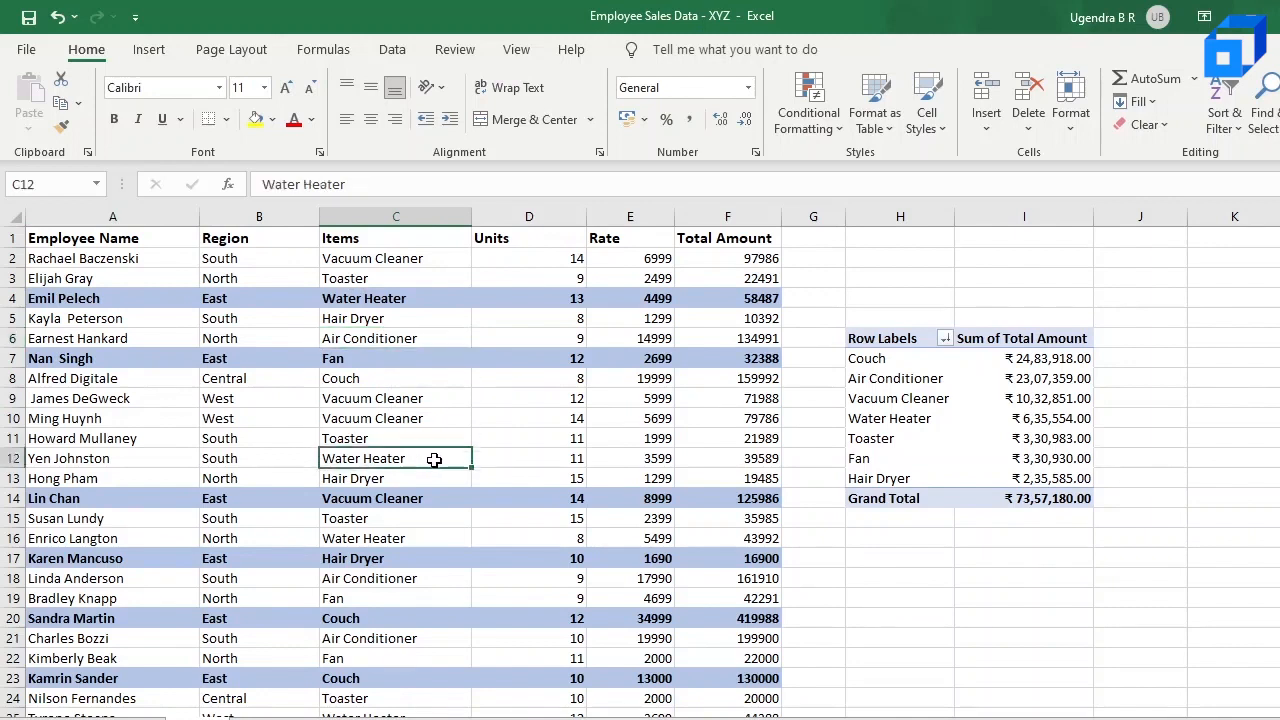
{"action": "left_click", "coordinate": [810, 115]}
{"action": "mouse_move", "coordinate": [872, 437]}
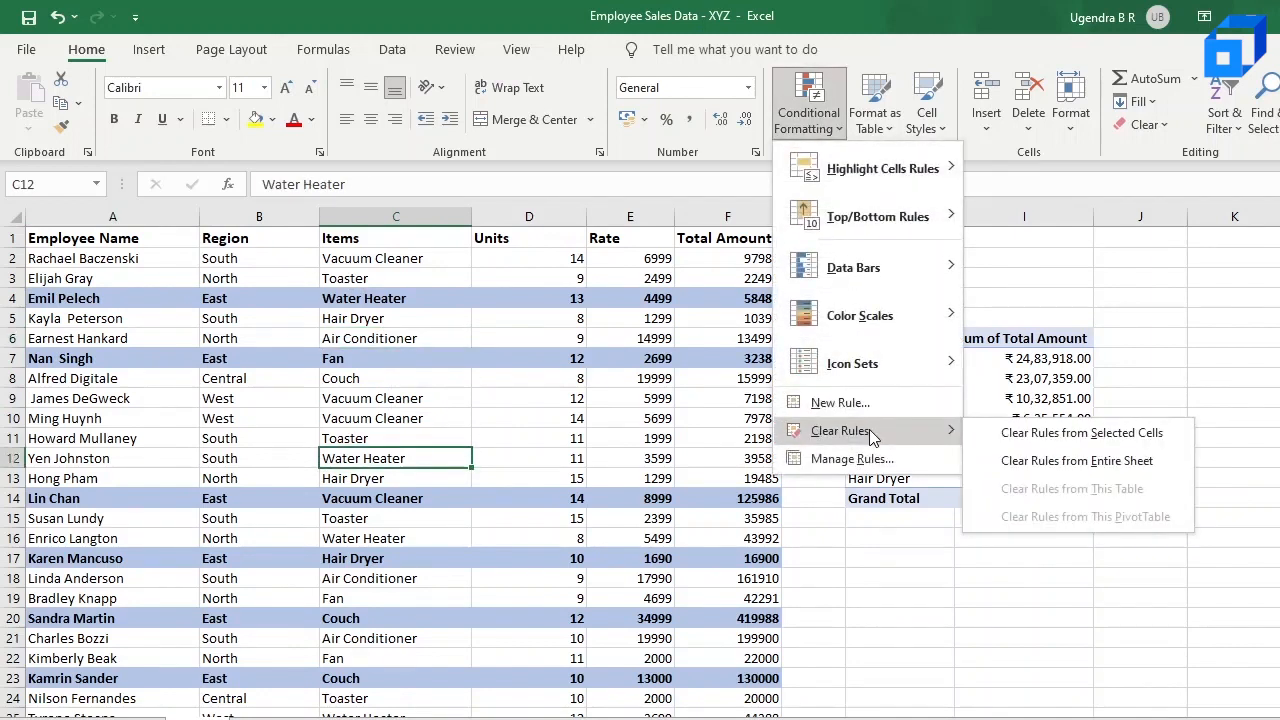
{"action": "left_click", "coordinate": [1040, 462]}
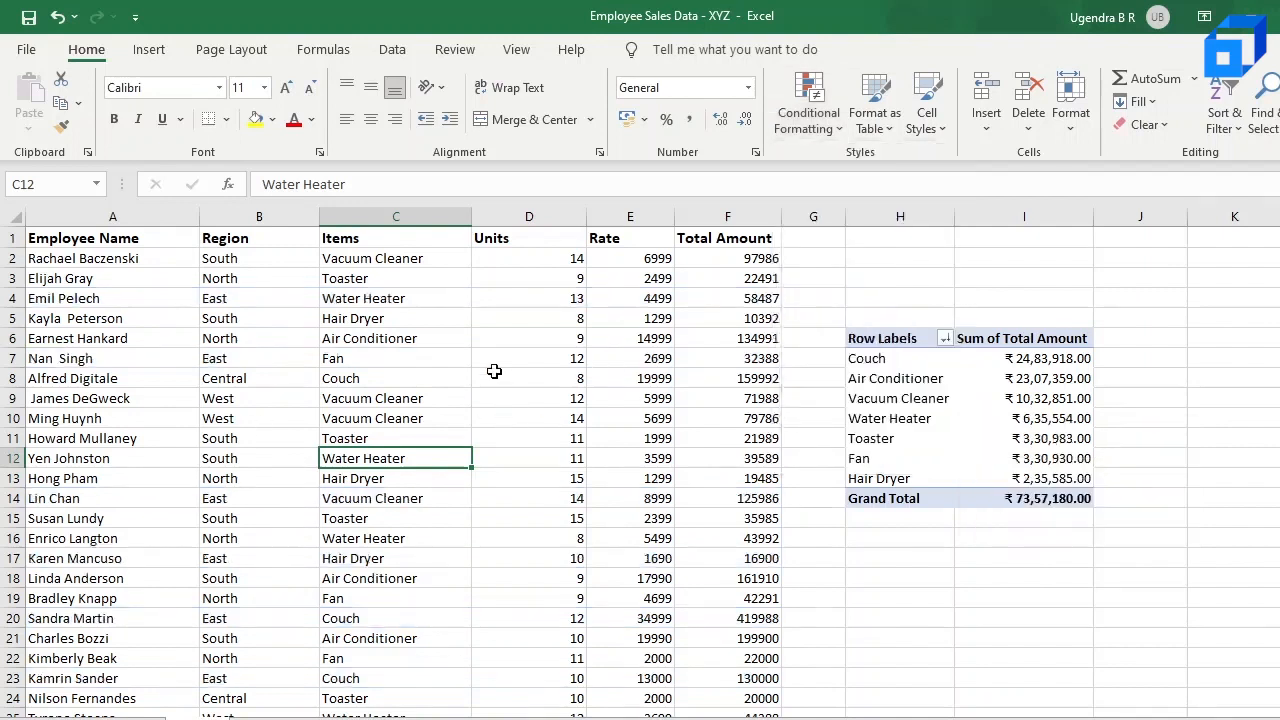
Step: Start a formula-based conditional formatting rule for data range A2:F86 with the formula =$C2="Water Heater"
{"action": "left_click_drag", "start_coordinate": [65, 265], "coordinate": [762, 668]}
{"action": "scroll", "coordinate": [728, 243], "scroll_direction": "up", "scroll_amount": 20}
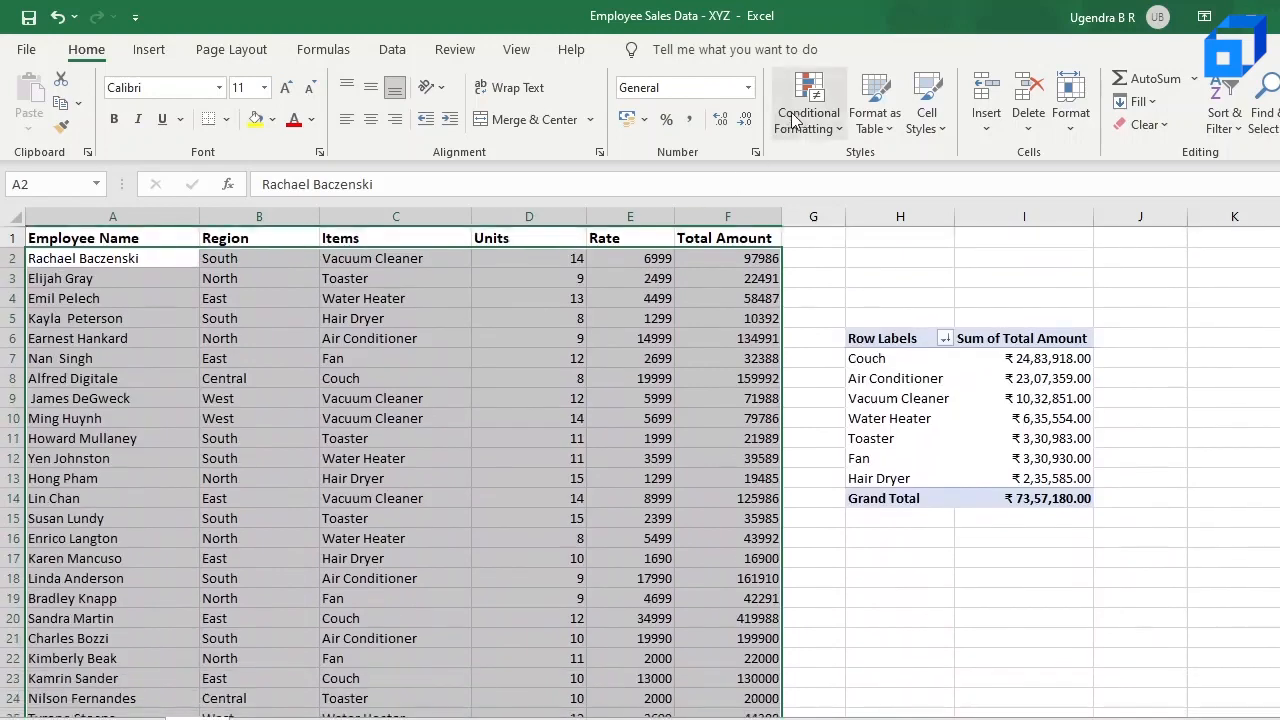
{"action": "left_click", "coordinate": [799, 118]}
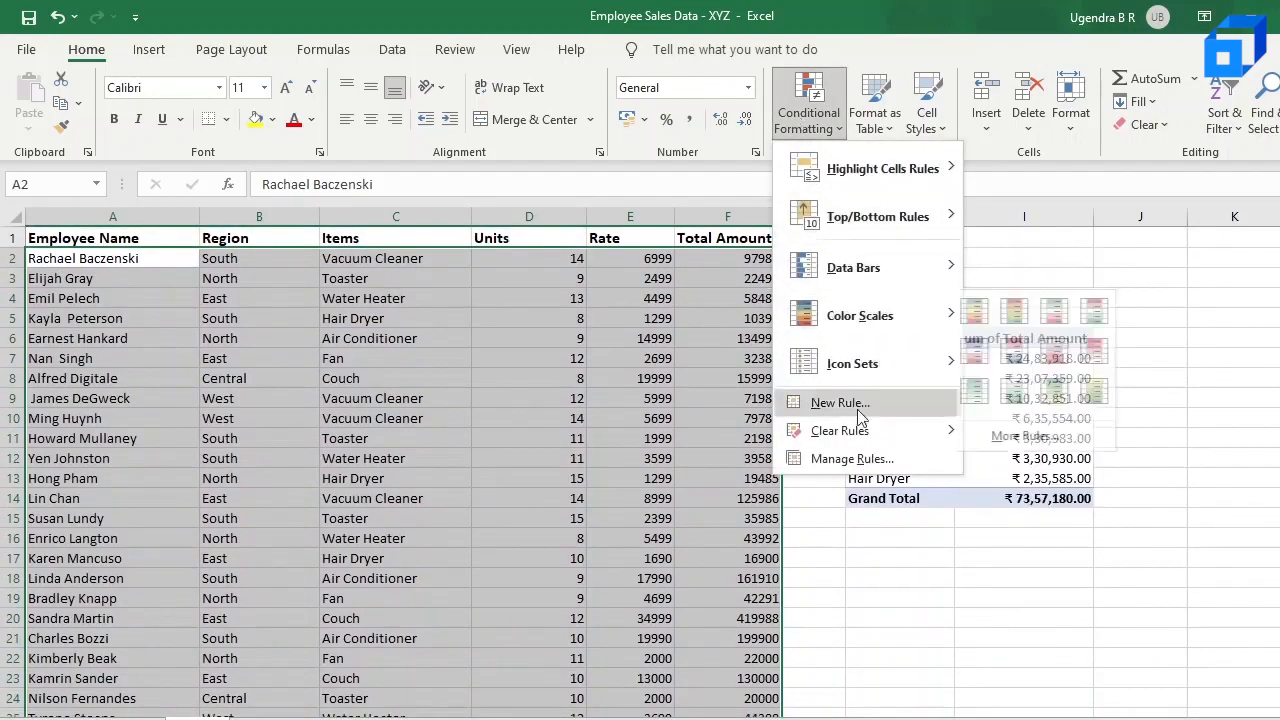
{"action": "mouse_move", "coordinate": [853, 434]}
{"action": "left_click", "coordinate": [858, 404]}
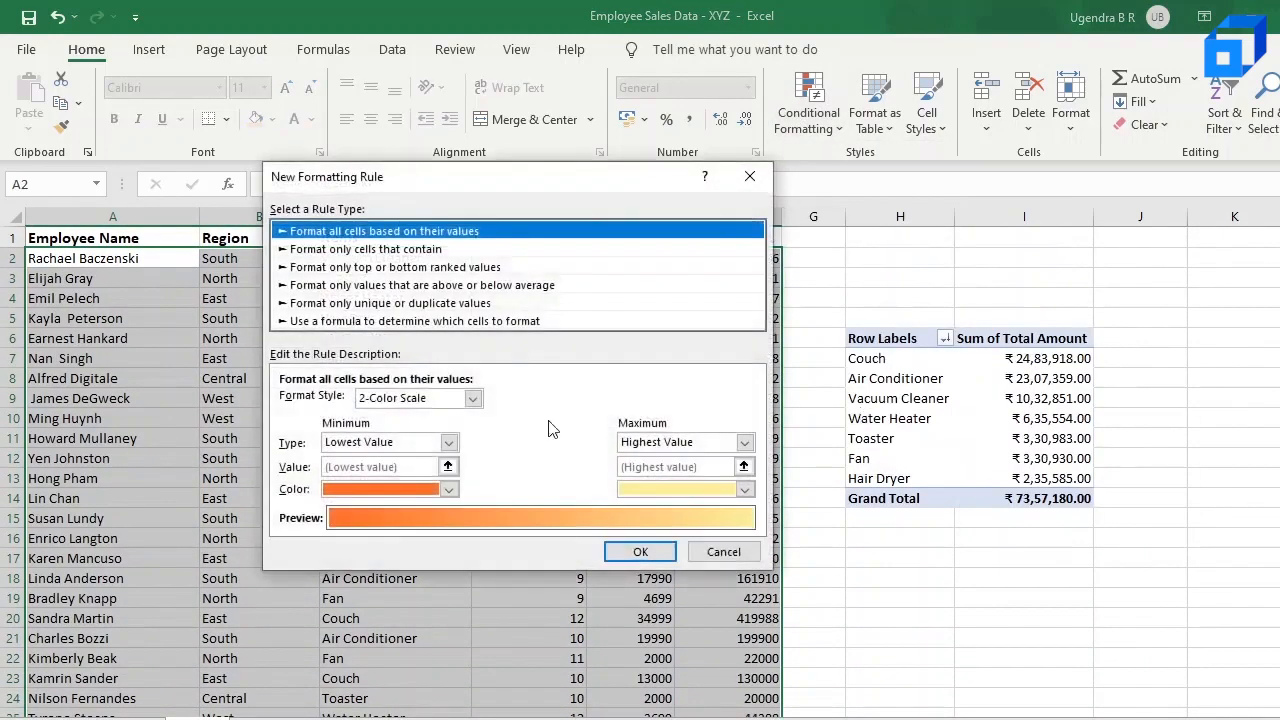
{"action": "left_click", "coordinate": [437, 321]}
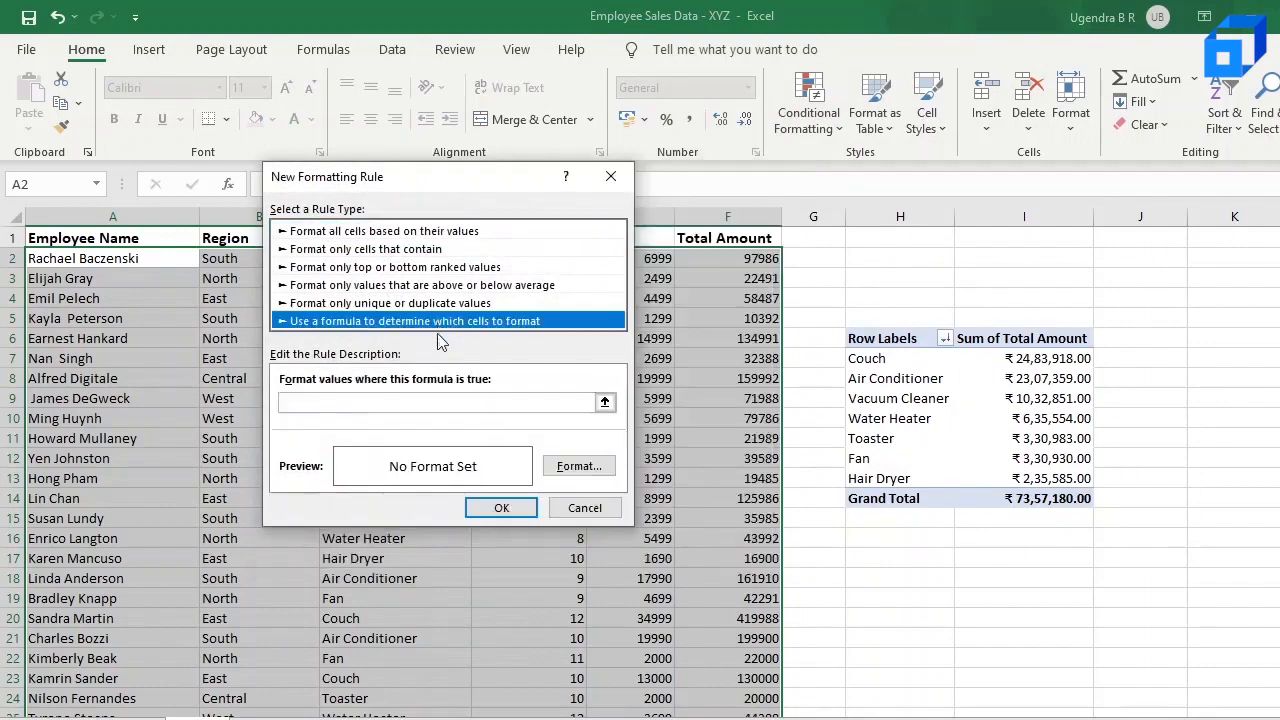
{"action": "left_click", "coordinate": [527, 400]}
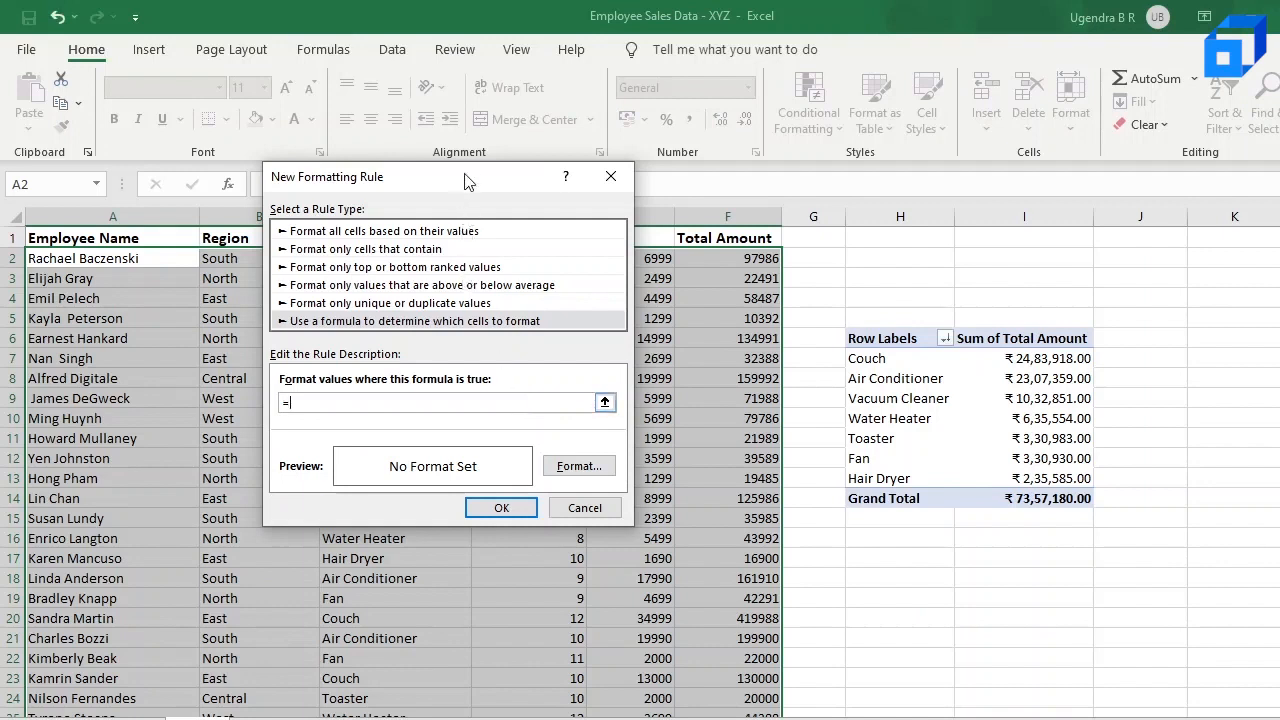
{"action": "left_click_drag", "start_coordinate": [473, 175], "coordinate": [835, 294]}
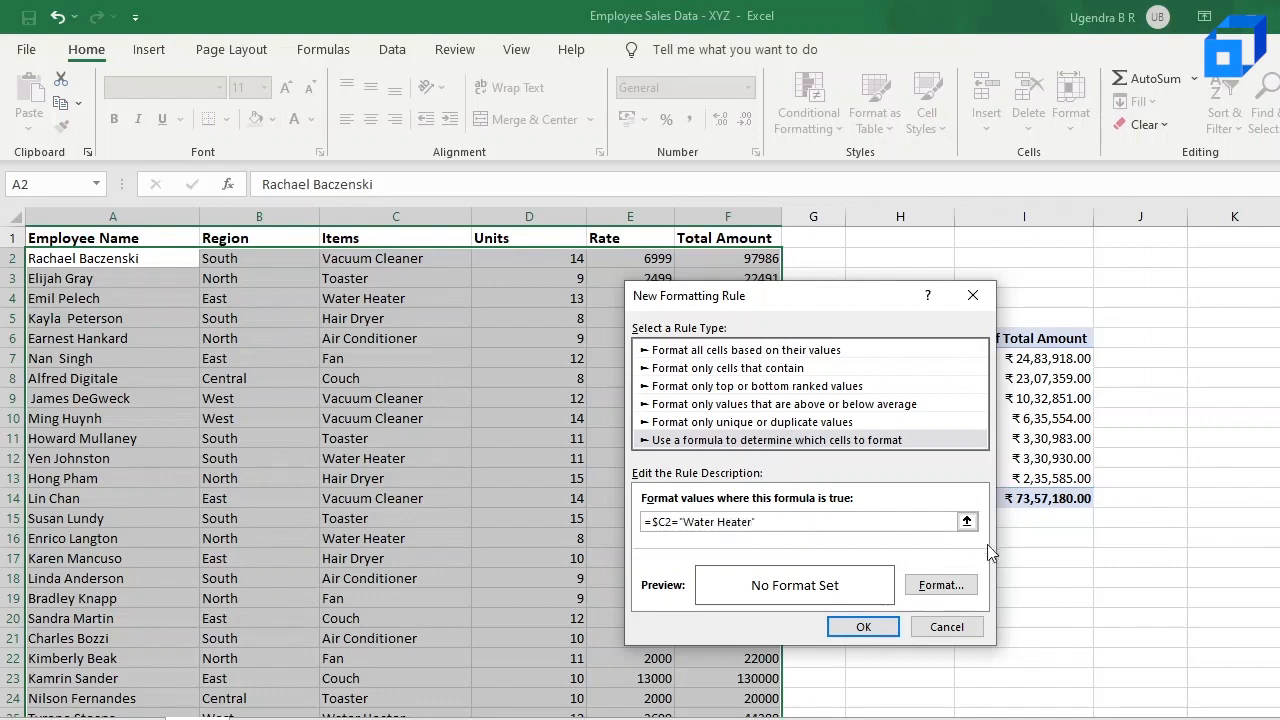
Step: Set the Water Heater rule's format to a light red fill from the extended colors and bold text
{"action": "left_click", "coordinate": [941, 586]}
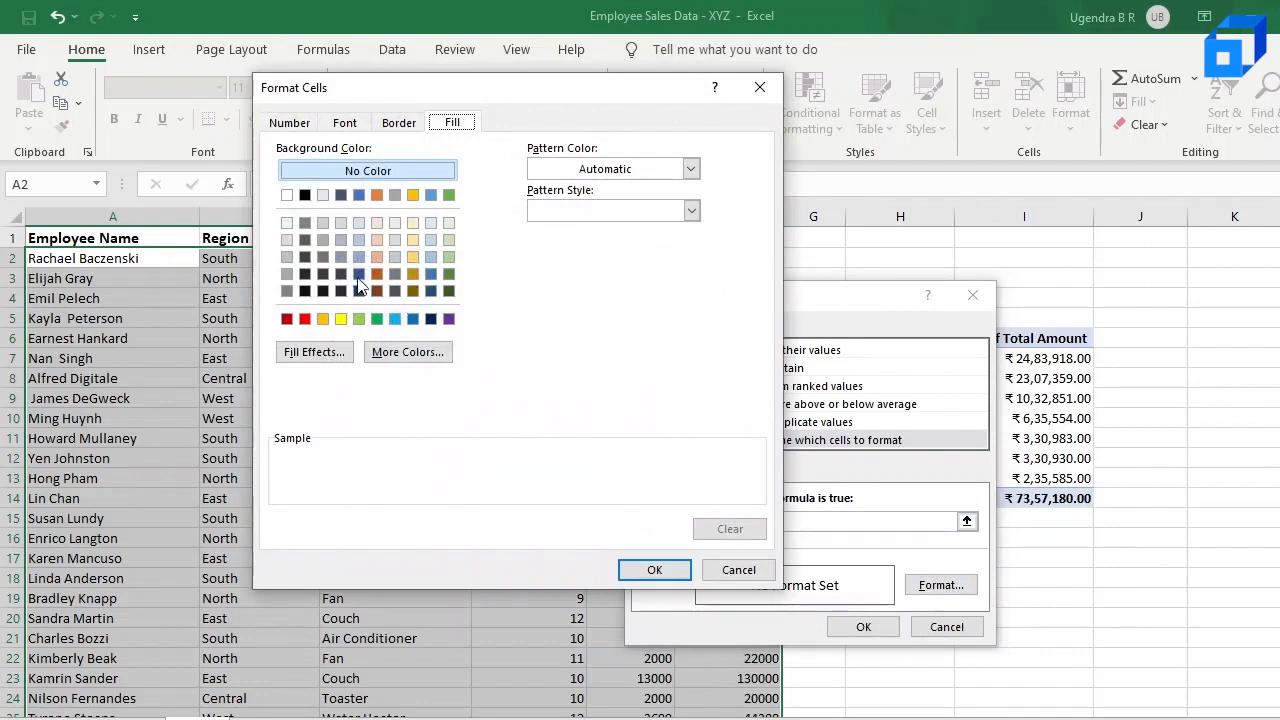
{"action": "left_click", "coordinate": [400, 352]}
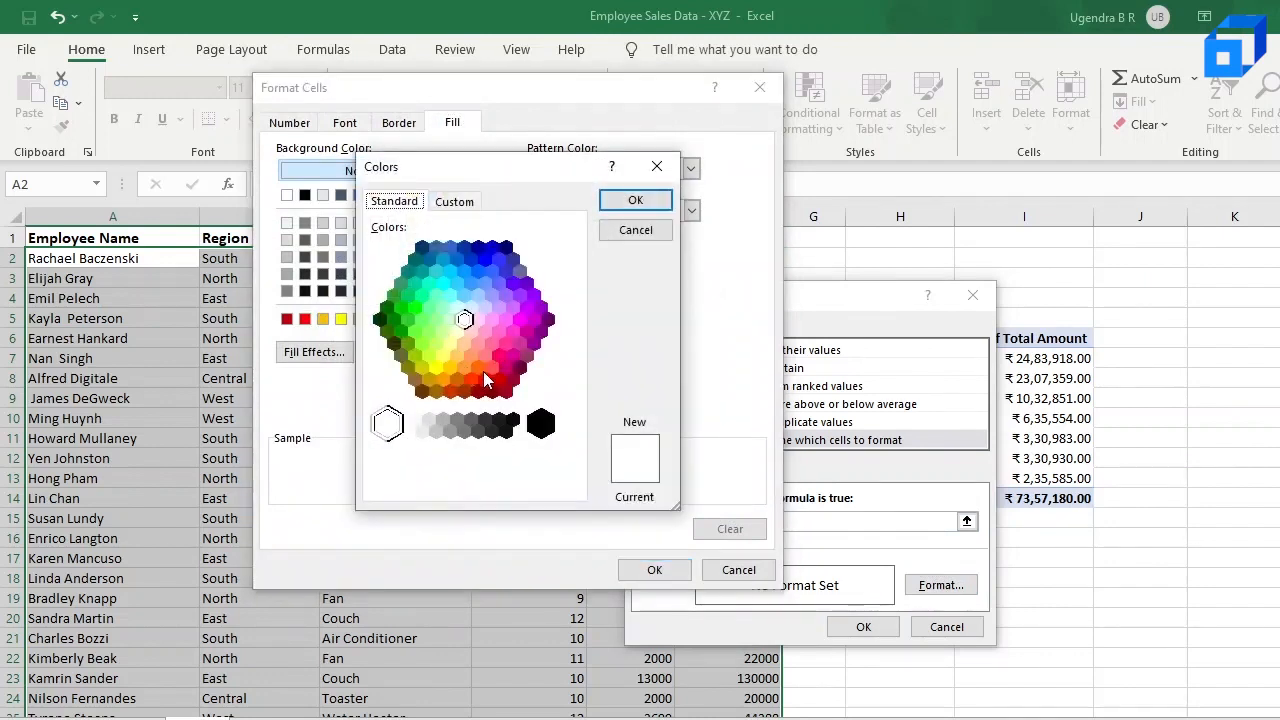
{"action": "left_click", "coordinate": [478, 368]}
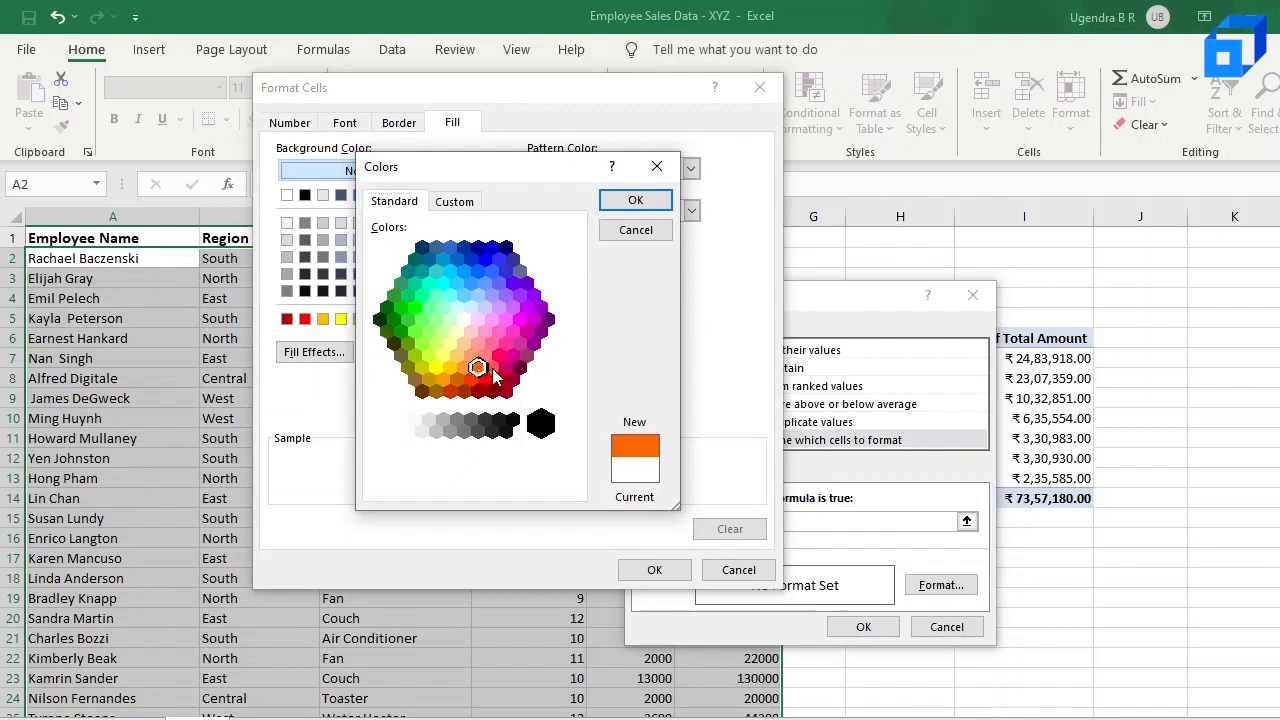
{"action": "left_click", "coordinate": [484, 381]}
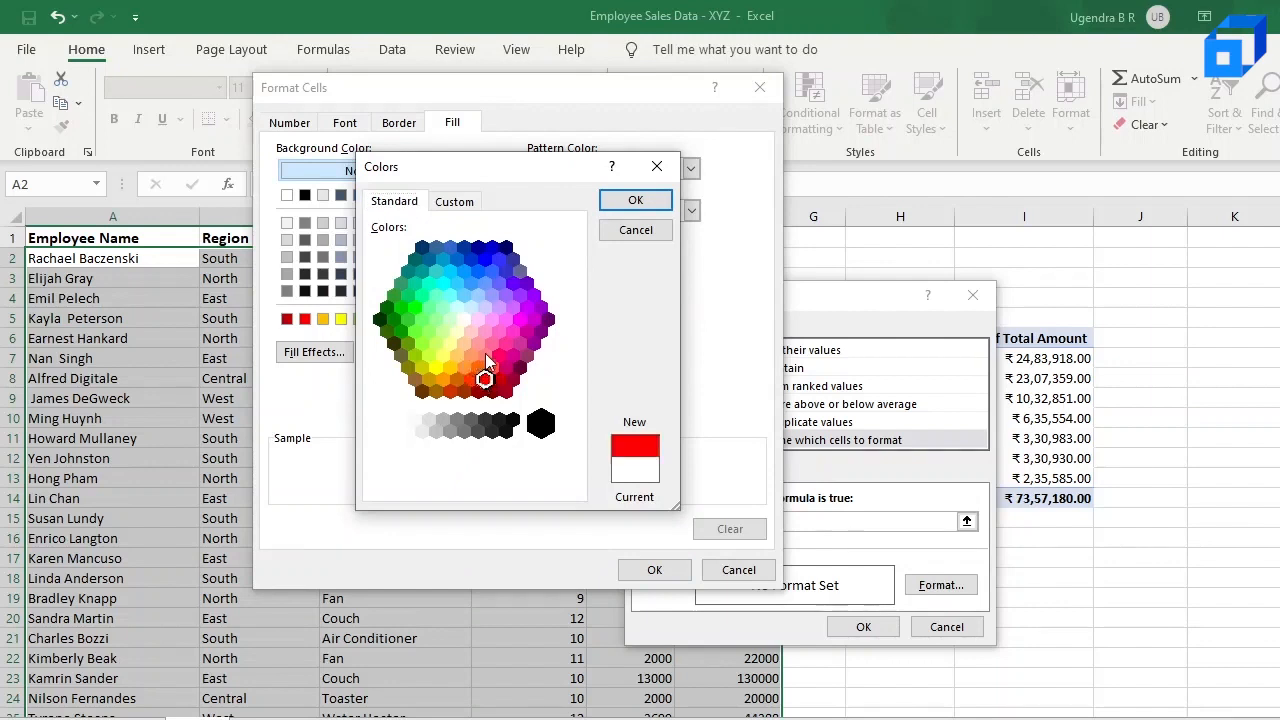
{"action": "left_click", "coordinate": [491, 369]}
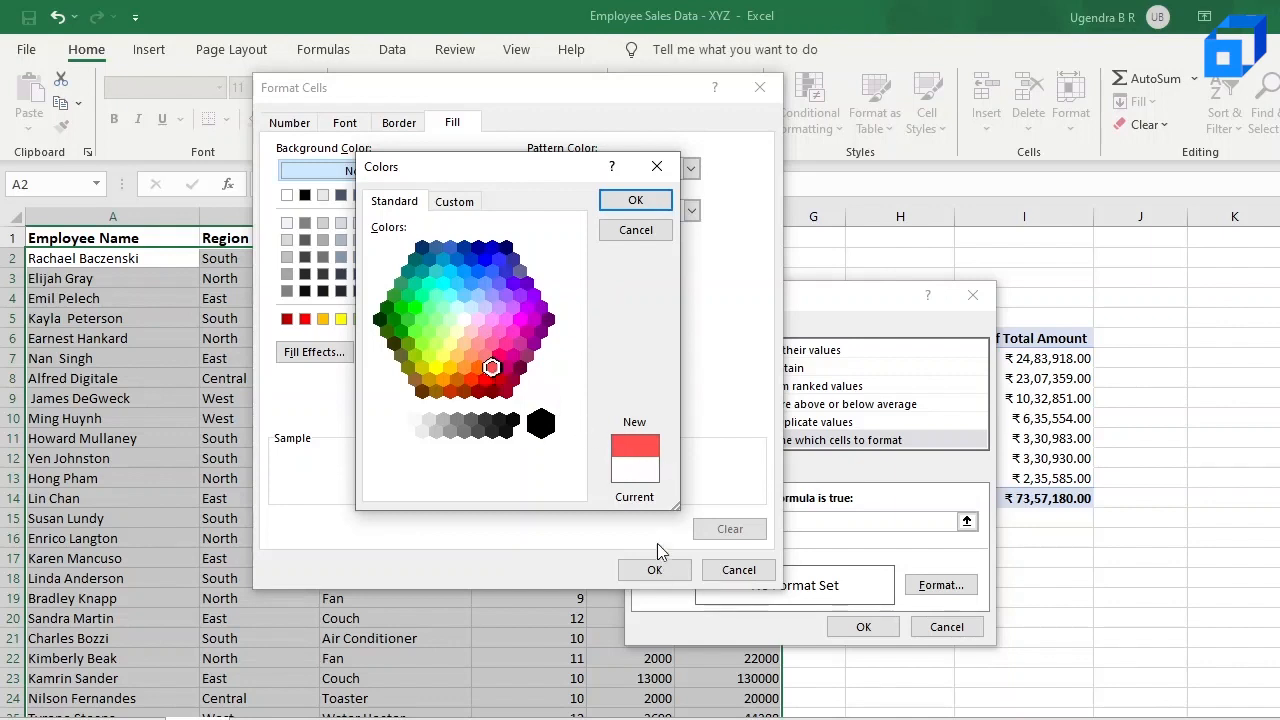
{"action": "left_click", "coordinate": [641, 201]}
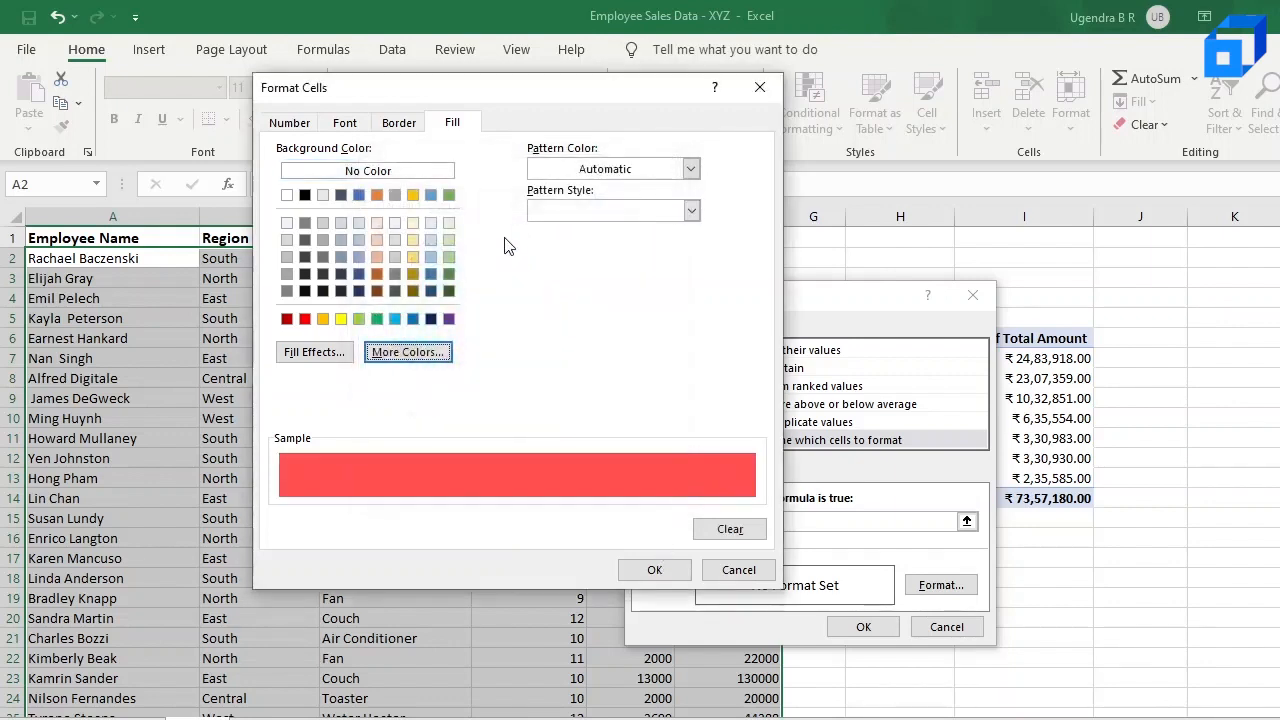
{"action": "left_click", "coordinate": [352, 124]}
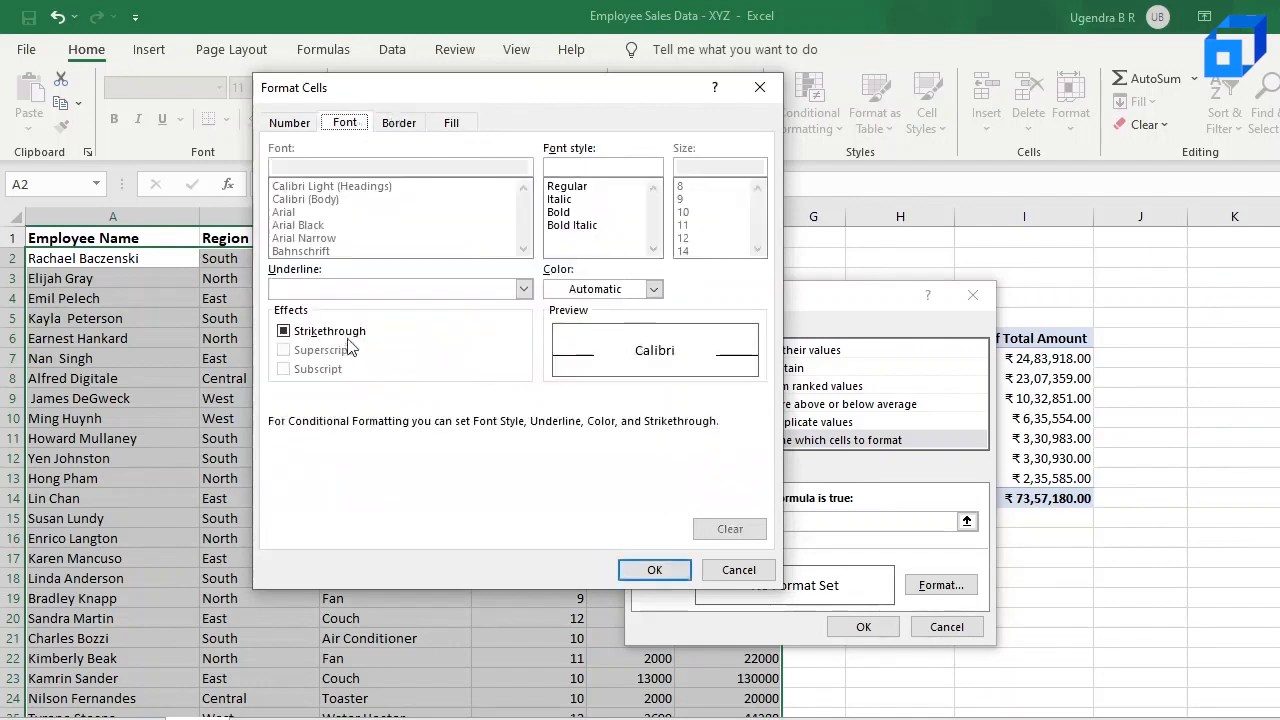
{"action": "left_click", "coordinate": [594, 211]}
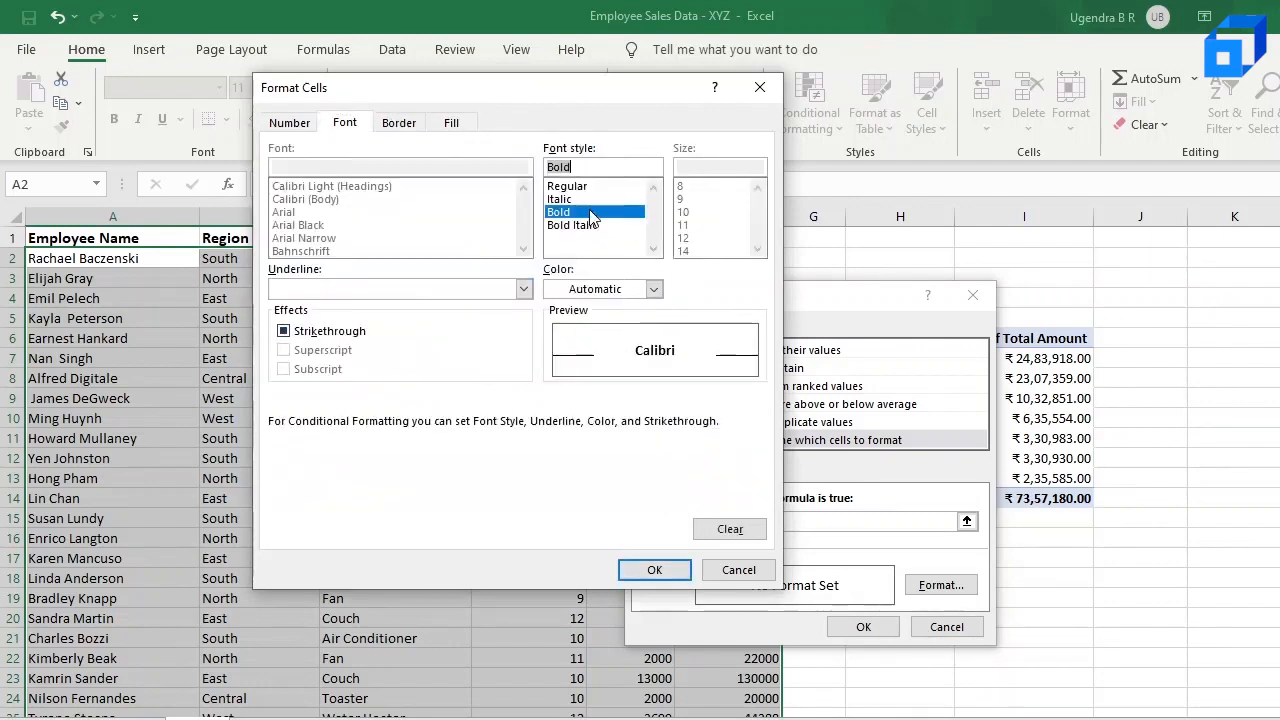
{"action": "left_click", "coordinate": [415, 126]}
{"action": "left_click", "coordinate": [450, 123]}
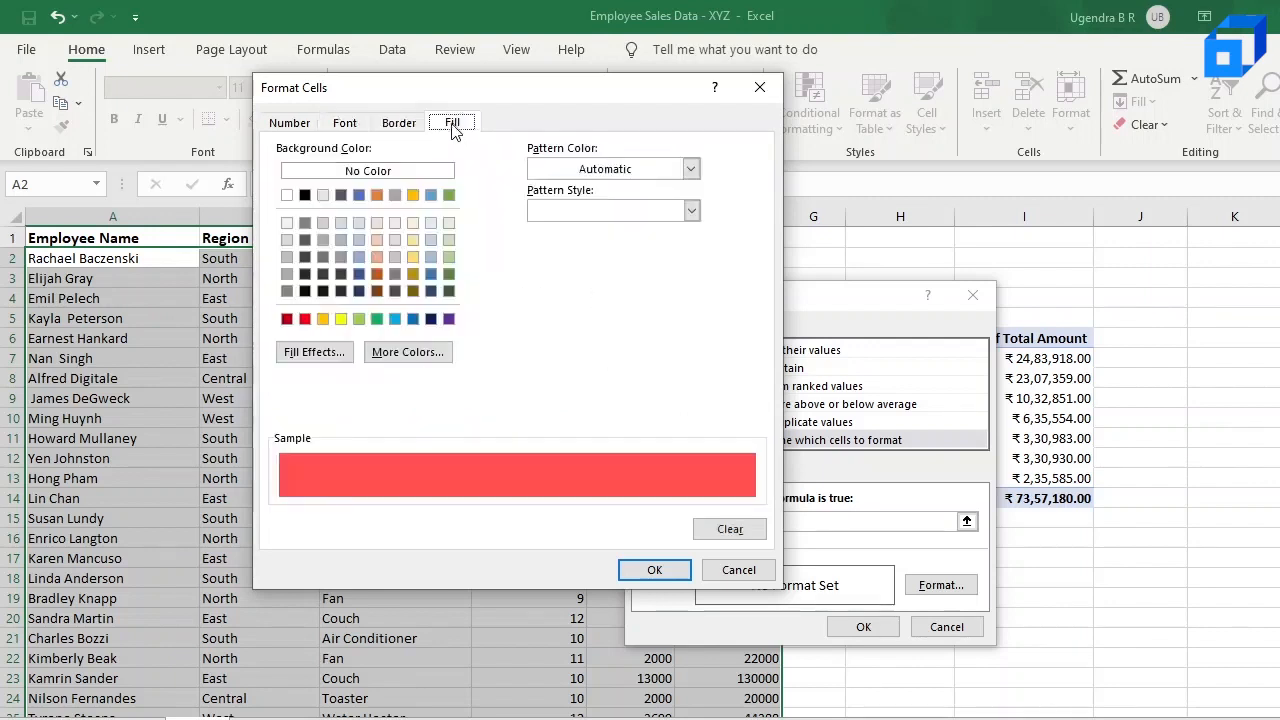
{"action": "left_click", "coordinate": [662, 570]}
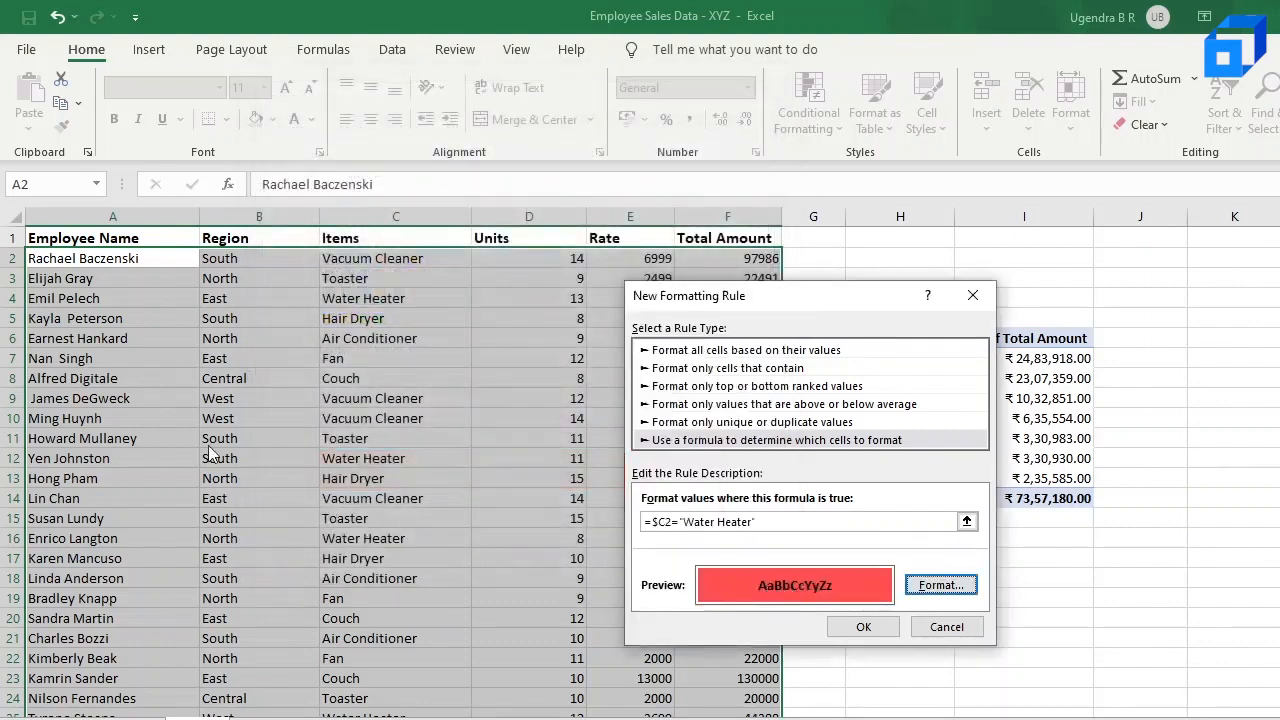
Step: Apply the Water Heater rule and check the highlighted rows throughout the data
{"action": "left_click", "coordinate": [860, 627]}
{"action": "left_click", "coordinate": [455, 527]}
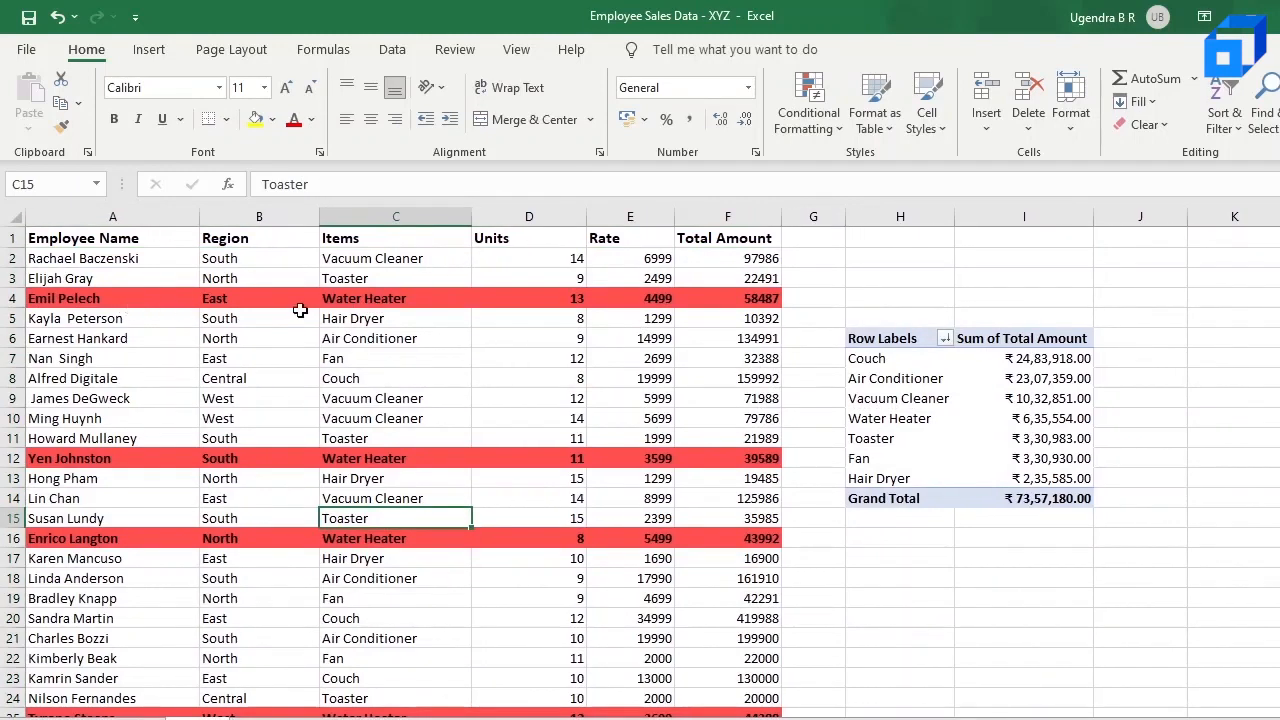
{"action": "scroll", "coordinate": [437, 401], "scroll_direction": "down", "scroll_amount": 8}
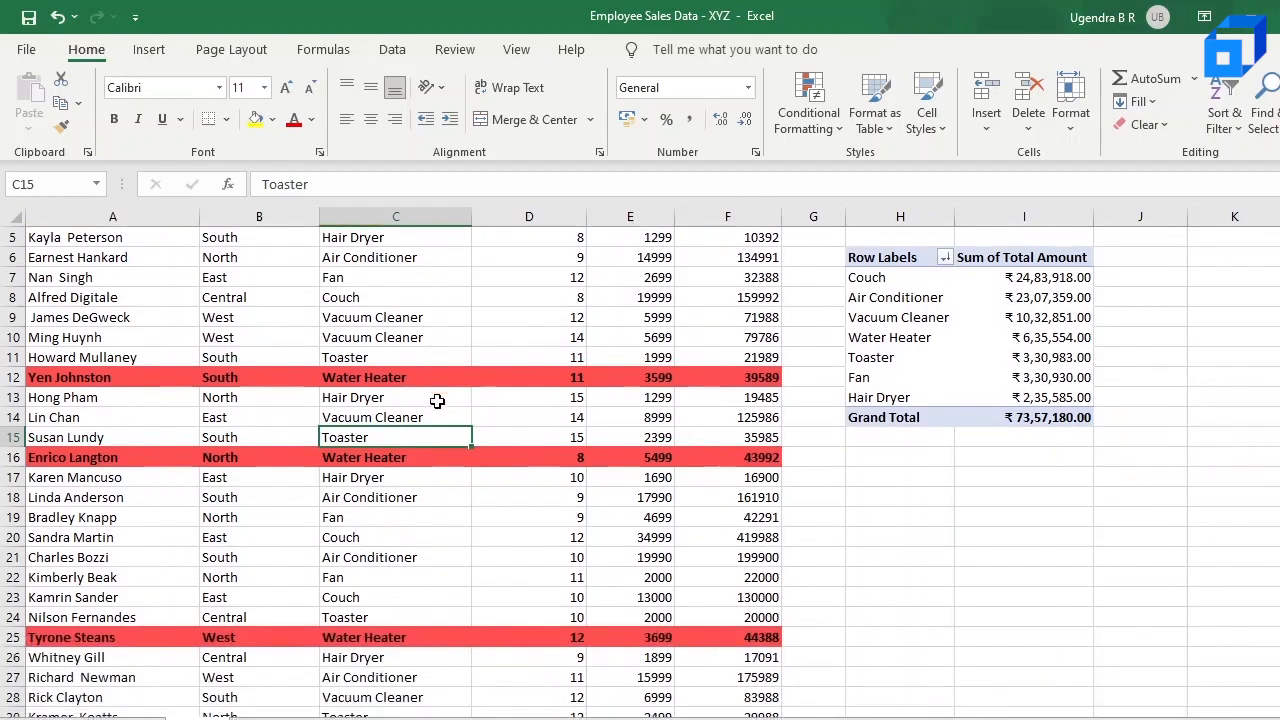
{"action": "scroll", "coordinate": [437, 401], "scroll_direction": "down", "scroll_amount": 6}
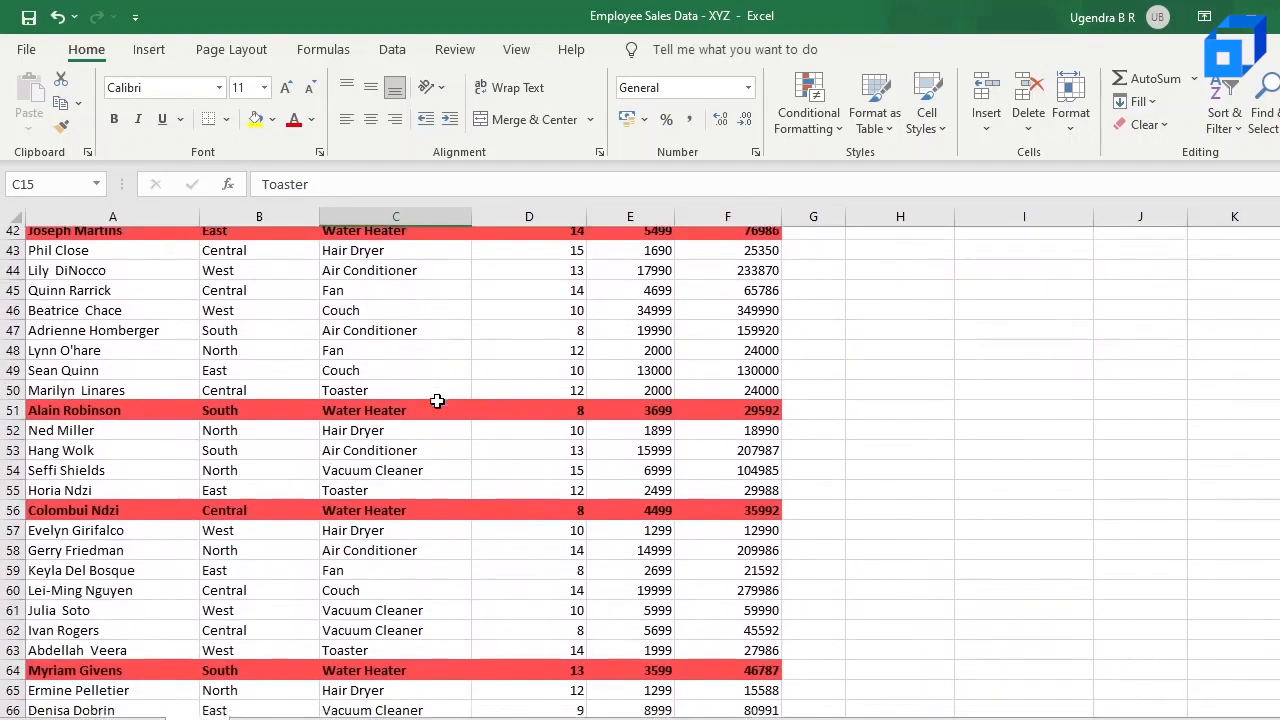
{"action": "scroll", "coordinate": [437, 401], "scroll_direction": "up", "scroll_amount": 11}
{"action": "scroll", "coordinate": [437, 401], "scroll_direction": "up", "scroll_amount": 3}
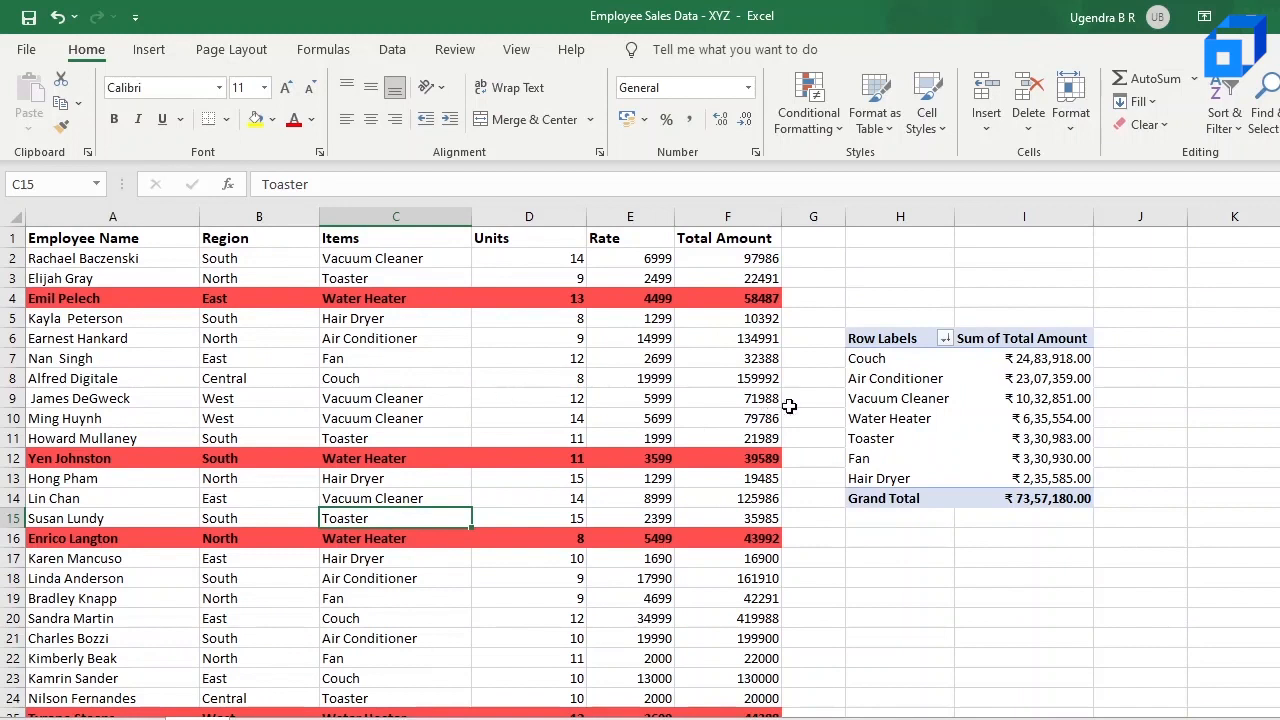
Step: Remove the Water Heater highlighting by clearing the conditional formatting rules from the entire sheet
{"action": "left_click", "coordinate": [809, 100]}
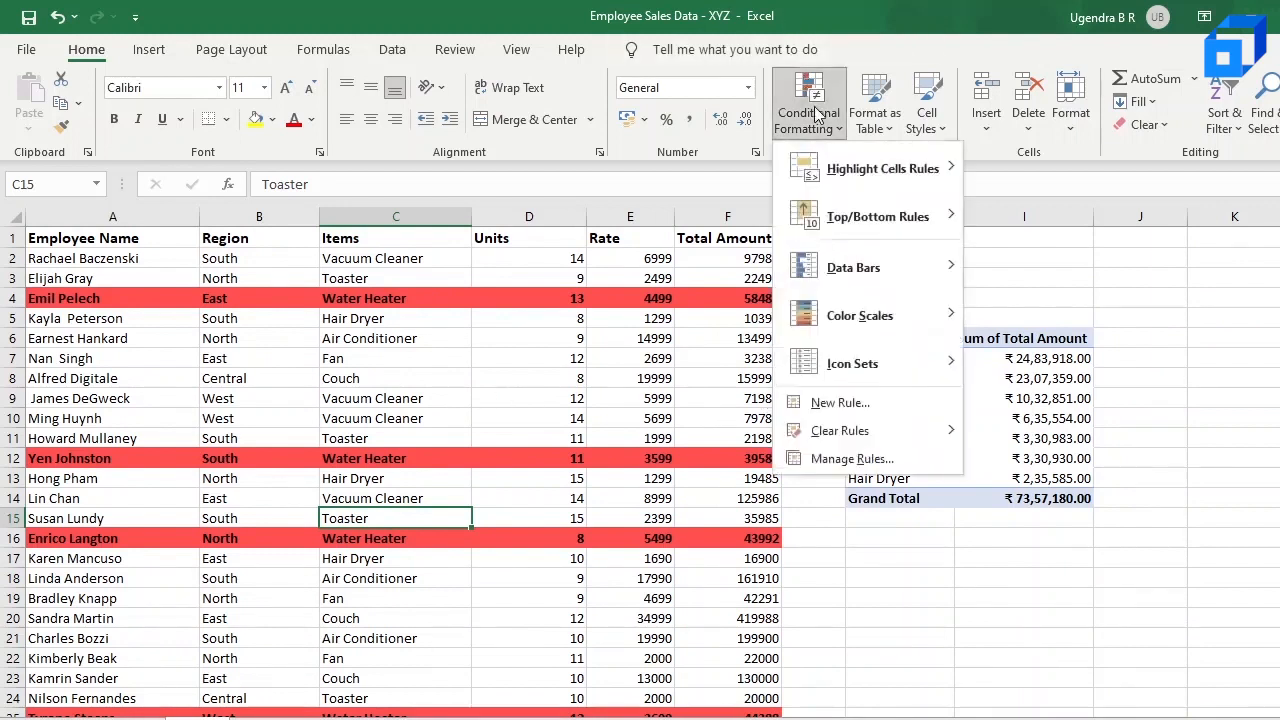
{"action": "mouse_move", "coordinate": [836, 430]}
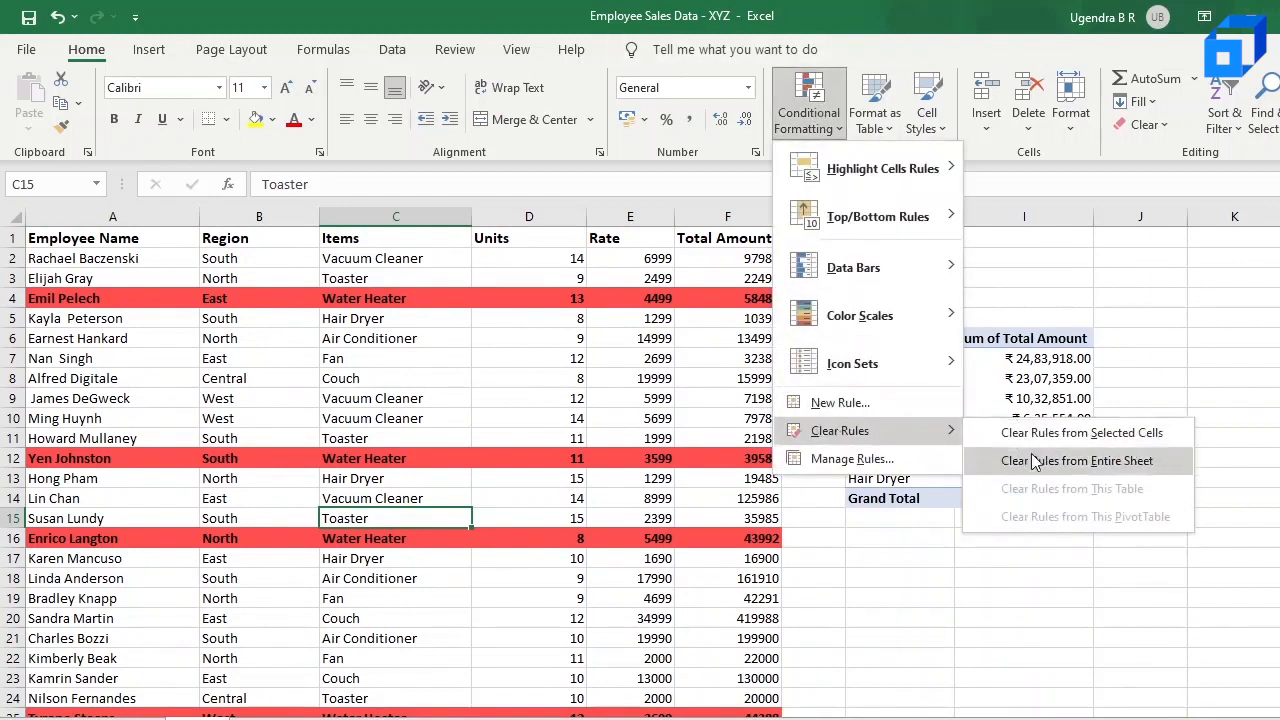
{"action": "left_click", "coordinate": [1076, 466]}
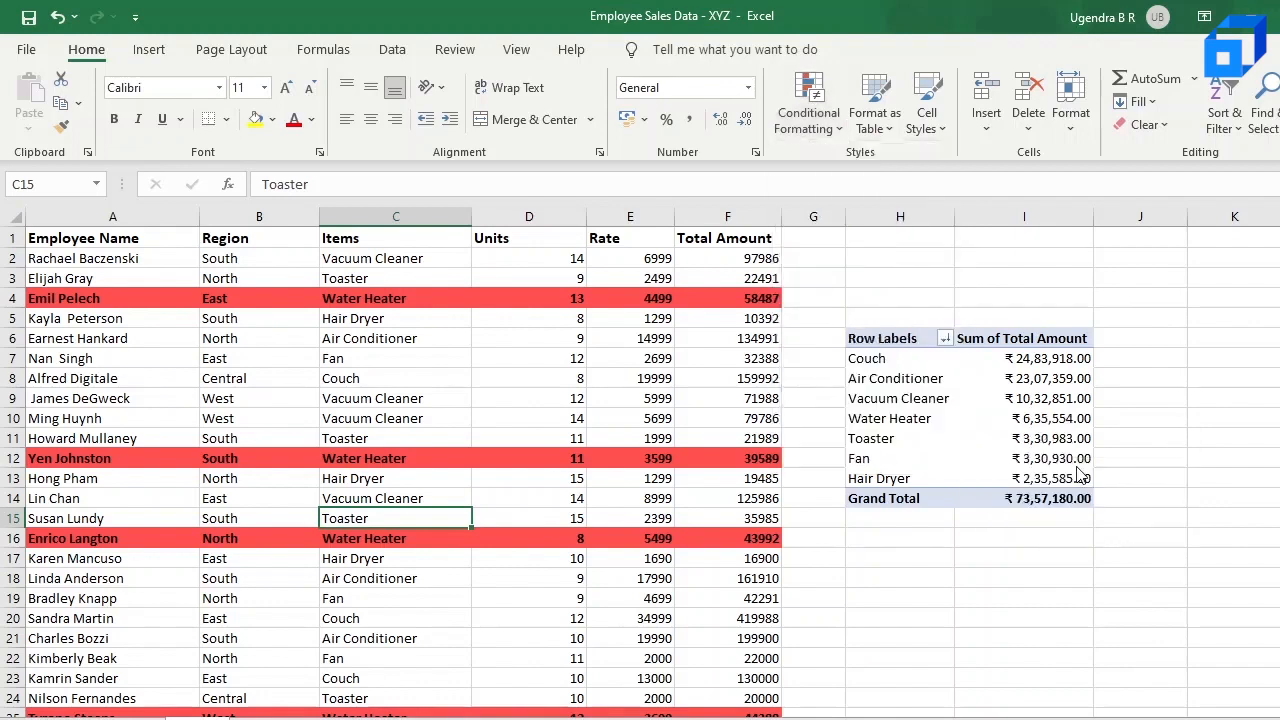
{"action": "left_click", "coordinate": [826, 126]}
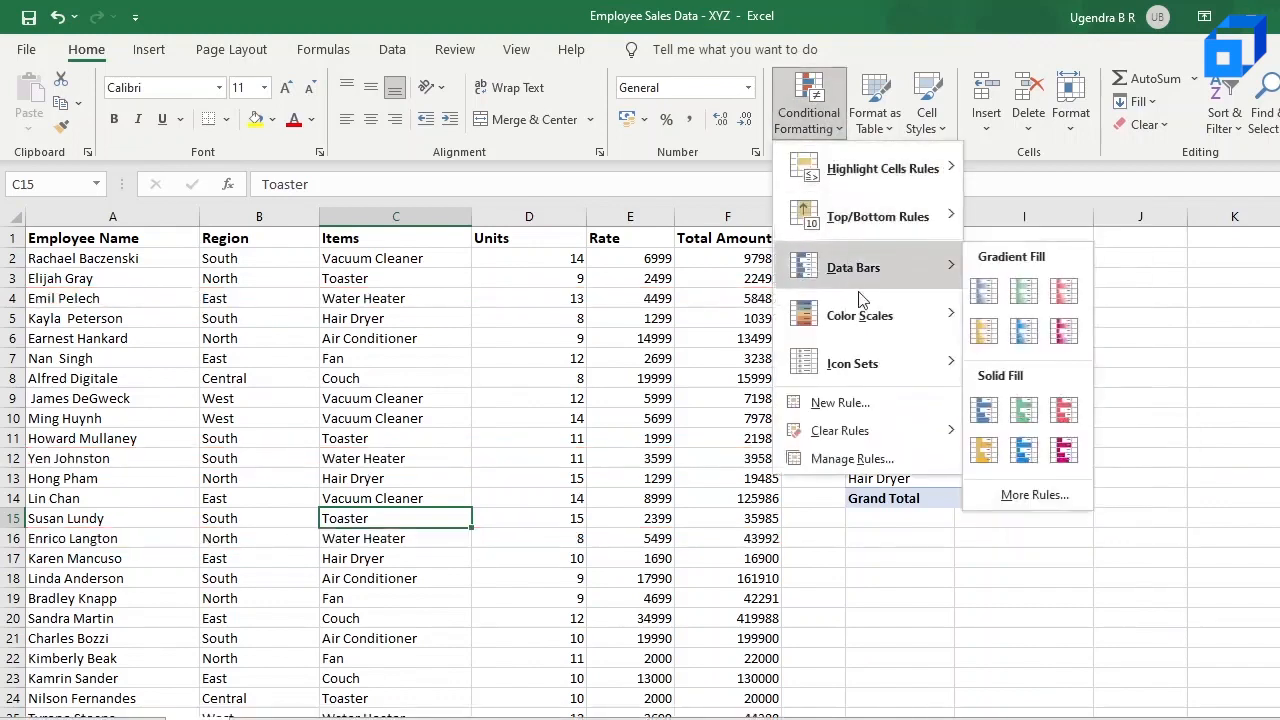
{"action": "mouse_move", "coordinate": [869, 306]}
{"action": "mouse_move", "coordinate": [834, 279]}
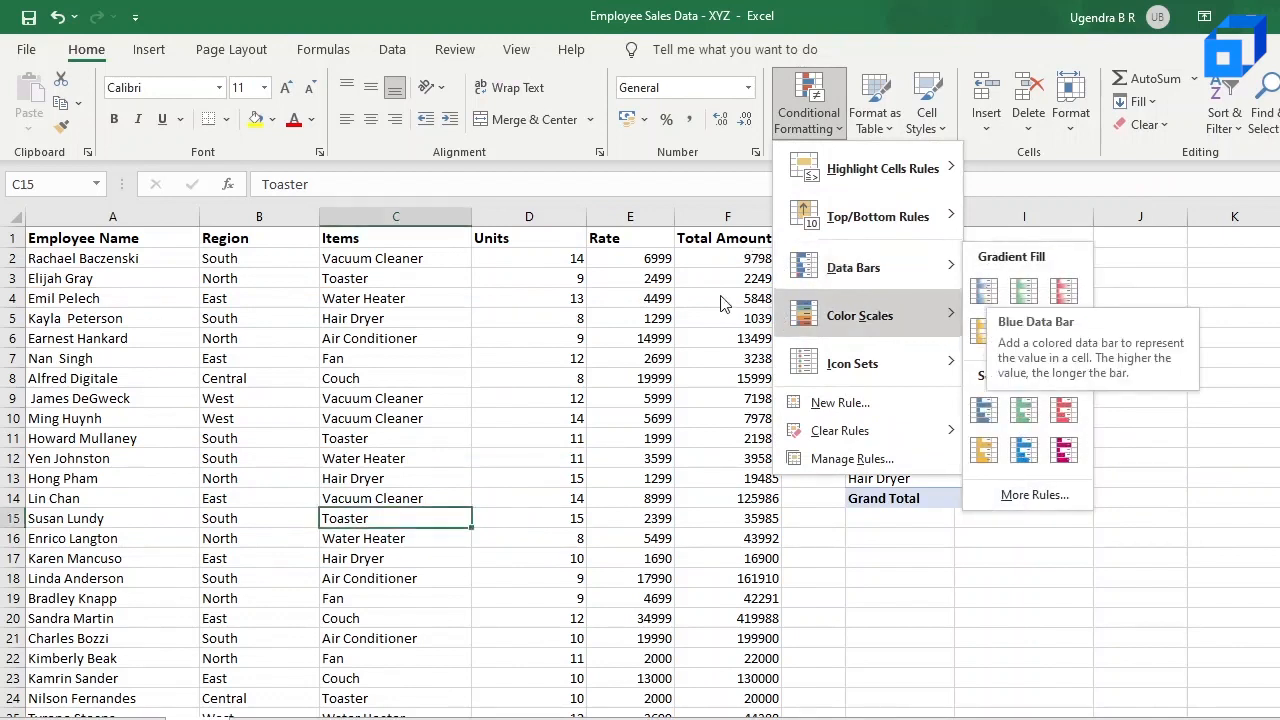
{"action": "left_click", "coordinate": [104, 250]}
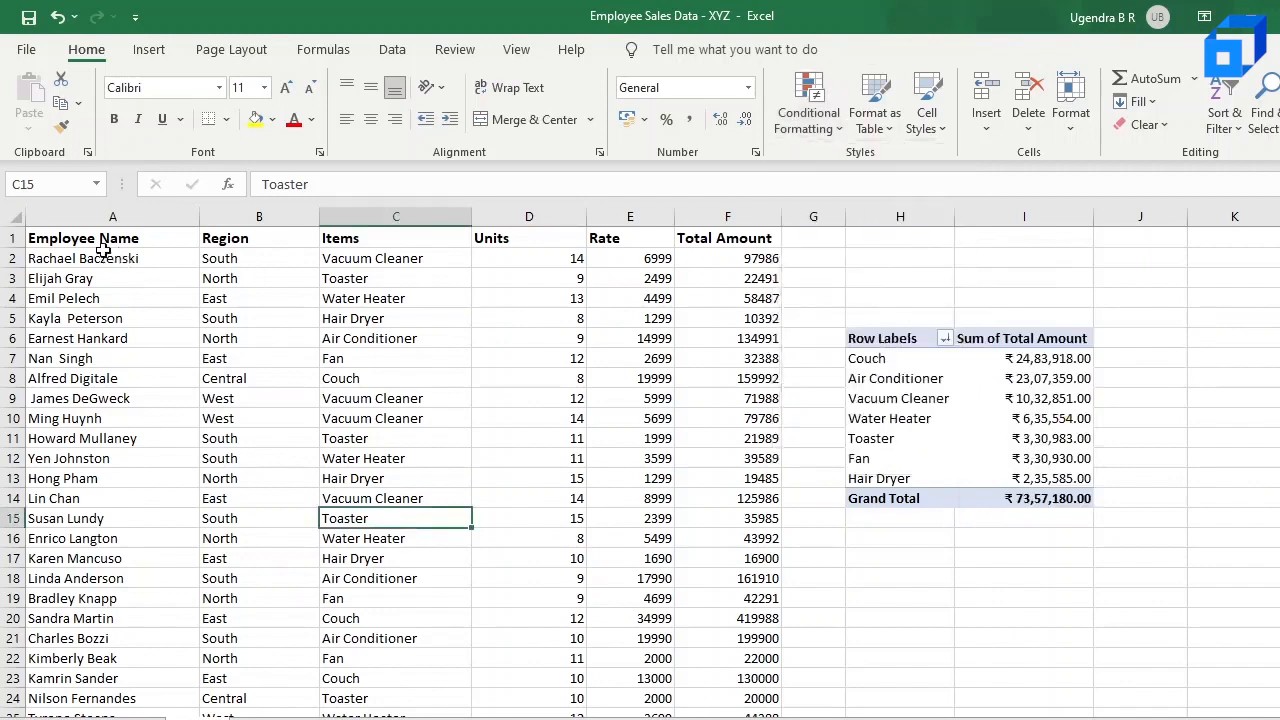
{"action": "left_click_drag", "start_coordinate": [62, 257], "coordinate": [763, 659]}
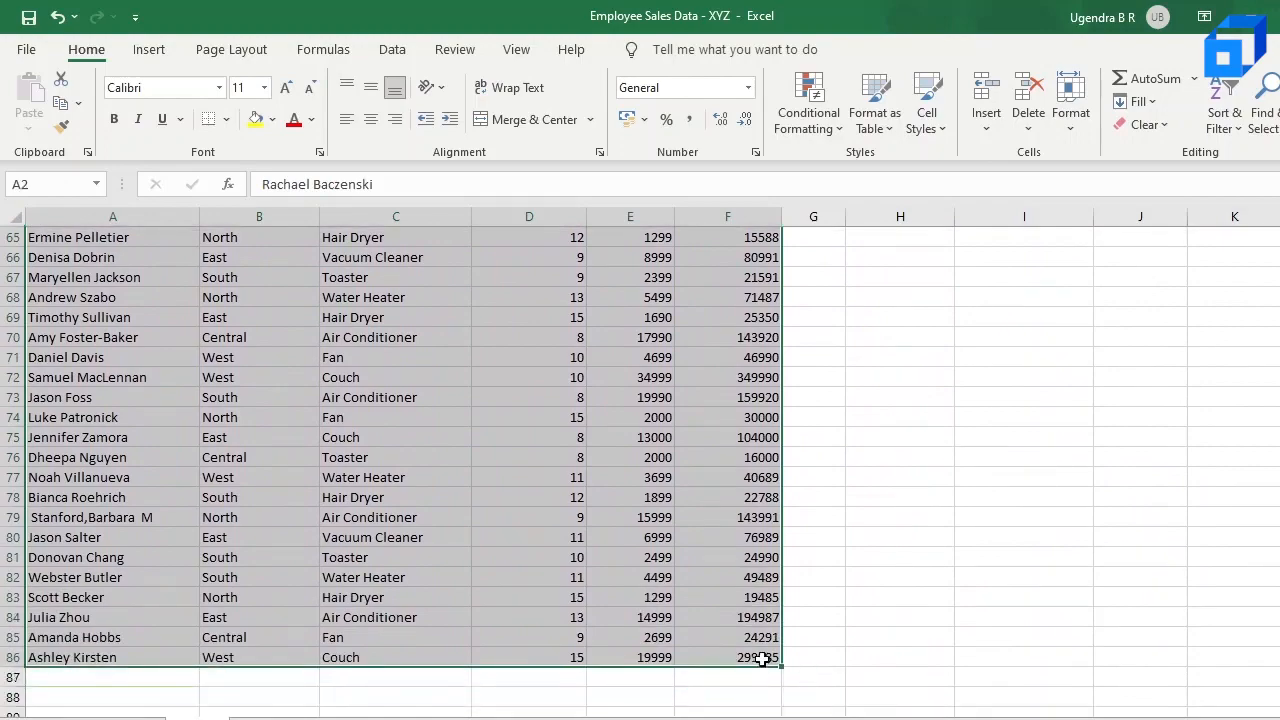
{"action": "left_click", "coordinate": [732, 322]}
Step: Apply blue gradient-fill data bars to the Total Amount values in F2:F86
{"action": "scroll", "coordinate": [732, 322], "scroll_direction": "up", "scroll_amount": 20}
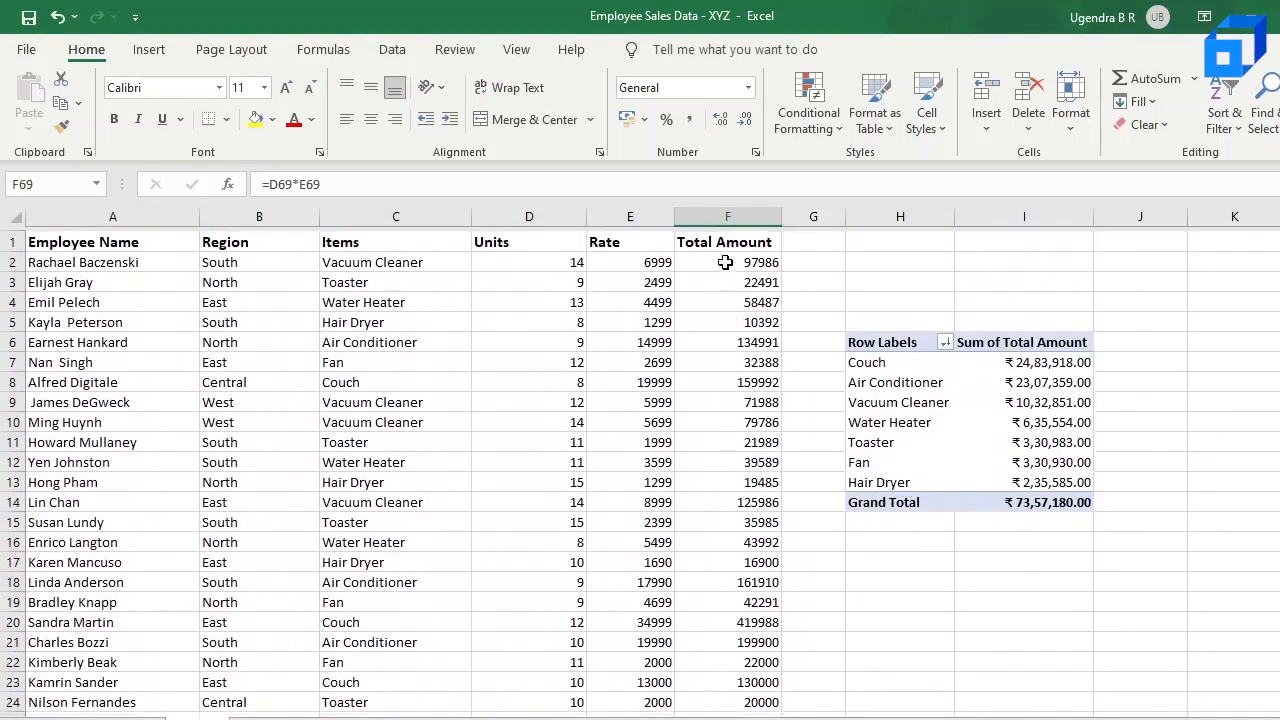
{"action": "left_click_drag", "start_coordinate": [725, 262], "coordinate": [780, 692]}
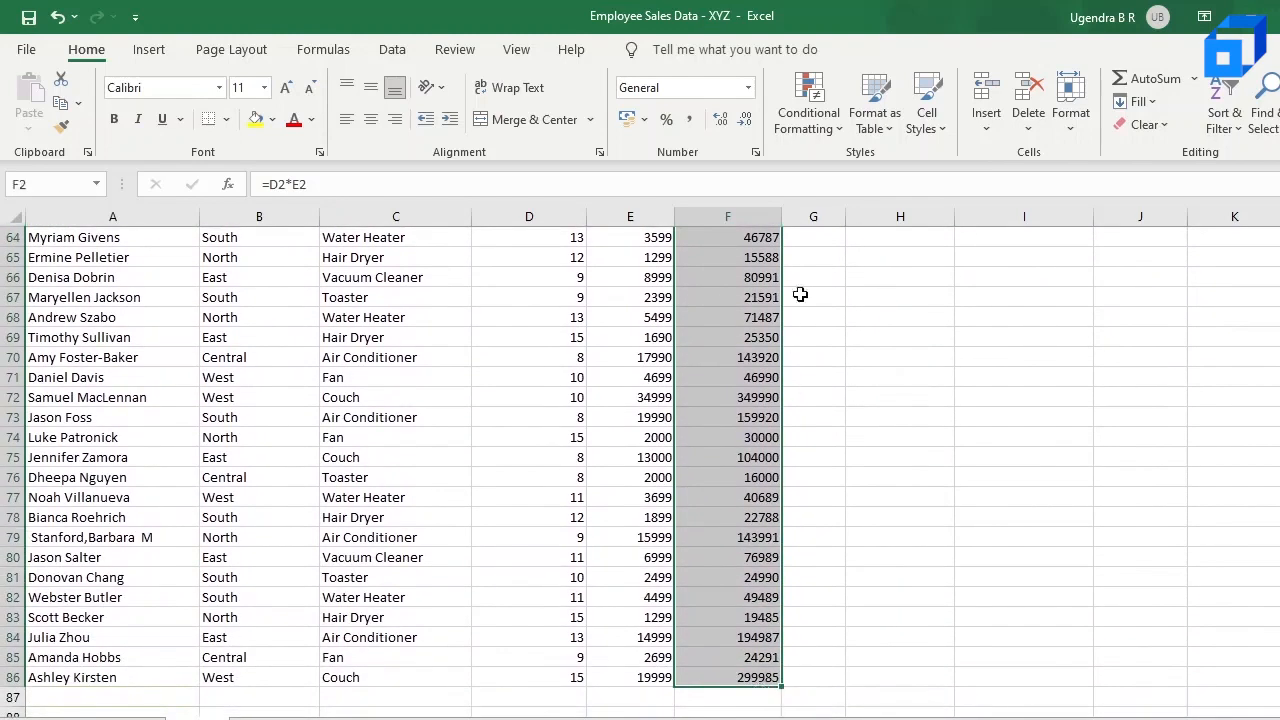
{"action": "left_click", "coordinate": [815, 128]}
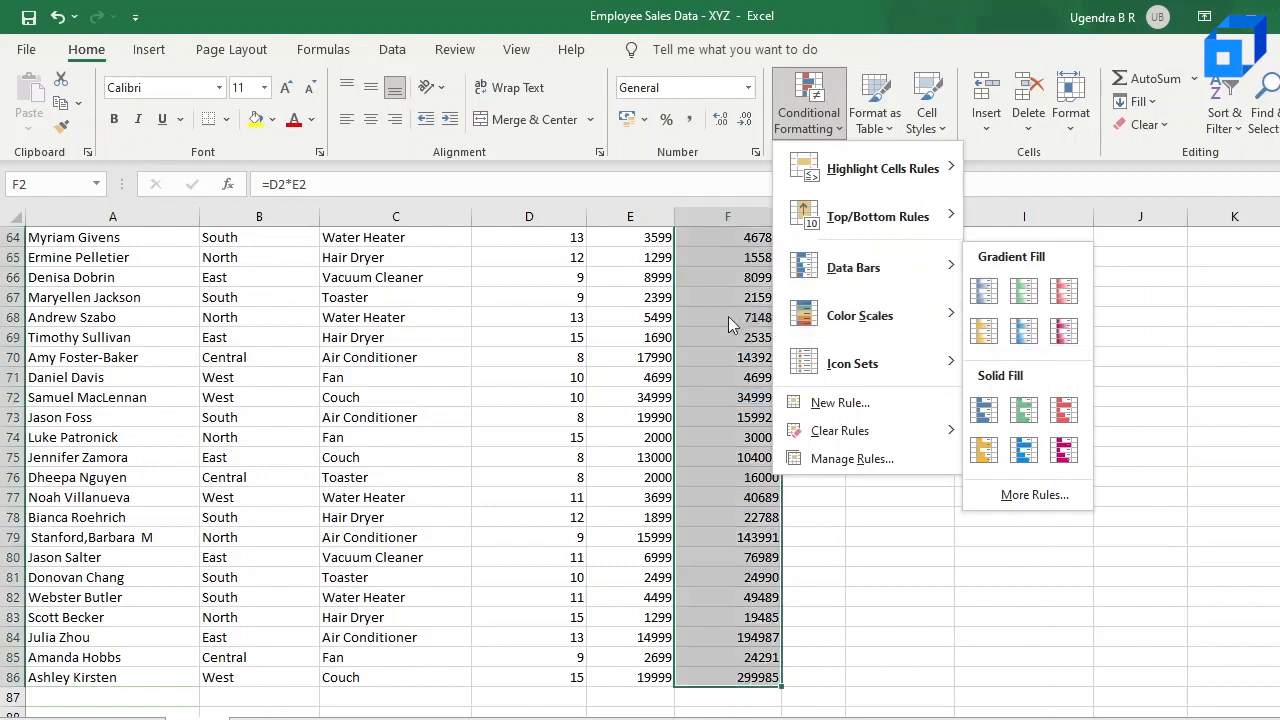
{"action": "left_click", "coordinate": [985, 292]}
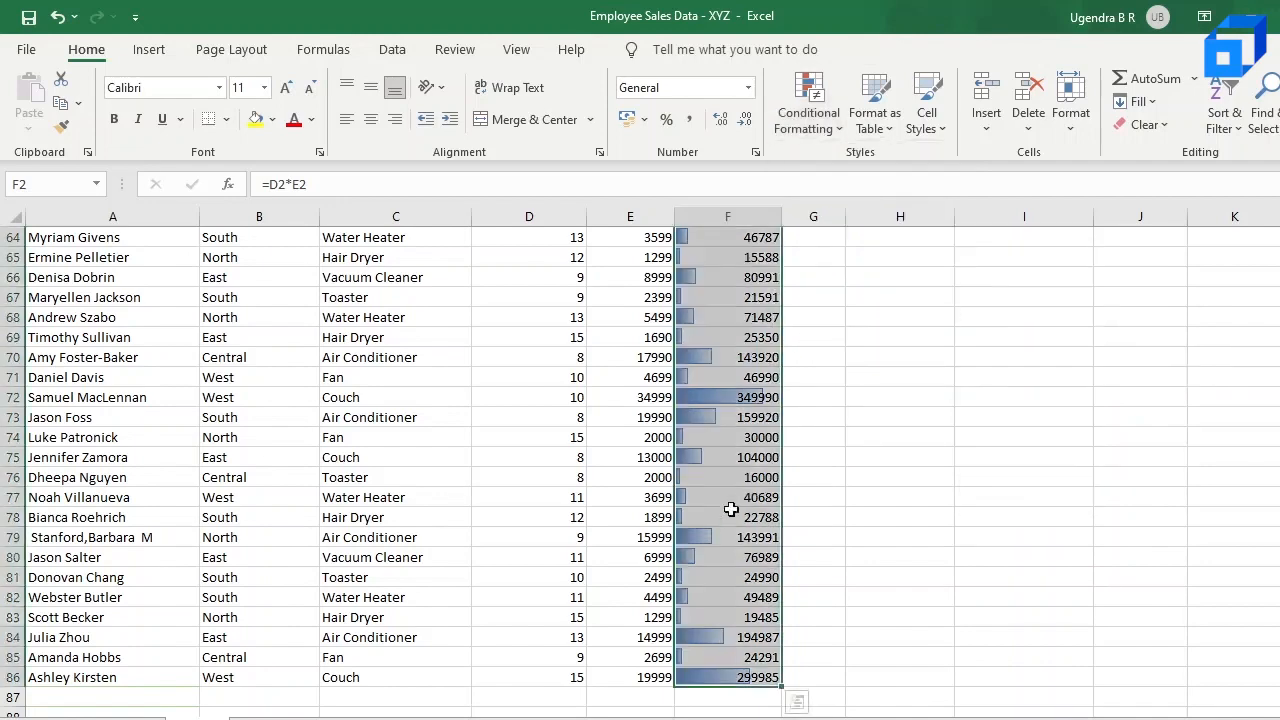
Step: Review the data bars down the Total Amount column, comparing the bar lengths in F19 and F20
{"action": "left_click", "coordinate": [728, 550]}
{"action": "scroll", "coordinate": [748, 345], "scroll_direction": "up", "scroll_amount": 9}
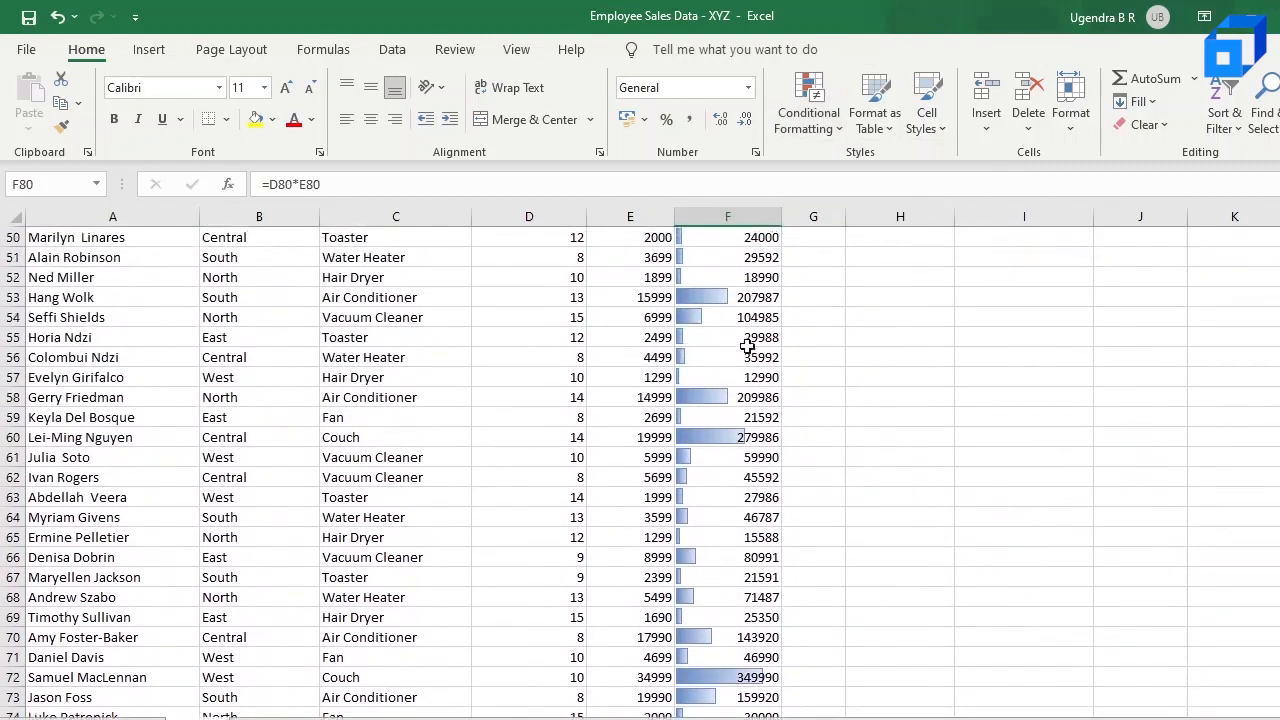
{"action": "scroll", "coordinate": [748, 342], "scroll_direction": "up", "scroll_amount": 8}
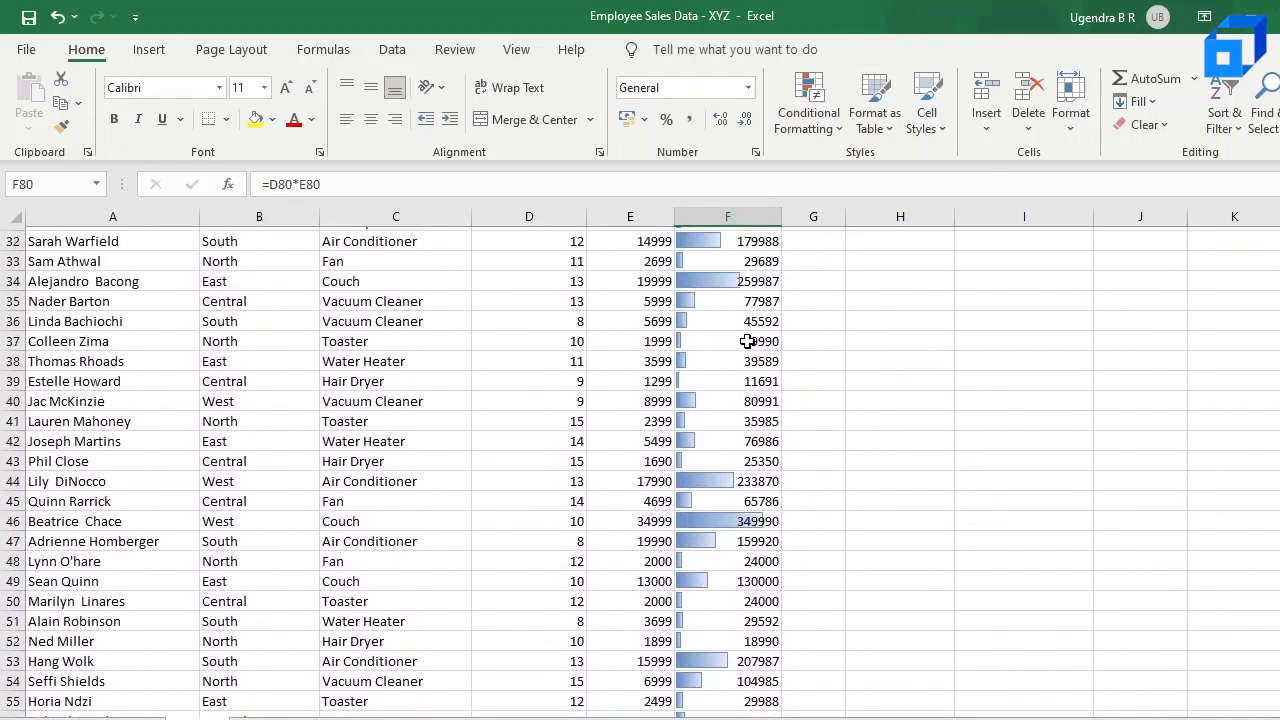
{"action": "scroll", "coordinate": [748, 340], "scroll_direction": "up", "scroll_amount": 4}
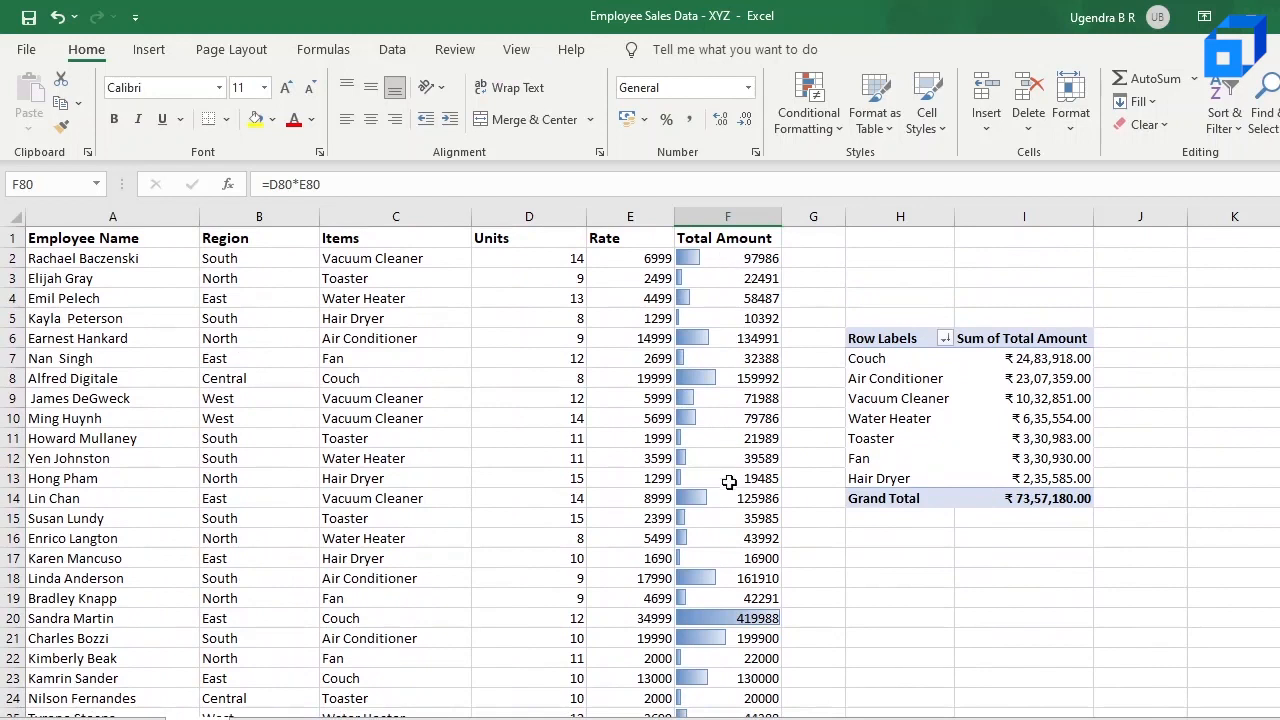
{"action": "left_click", "coordinate": [739, 622]}
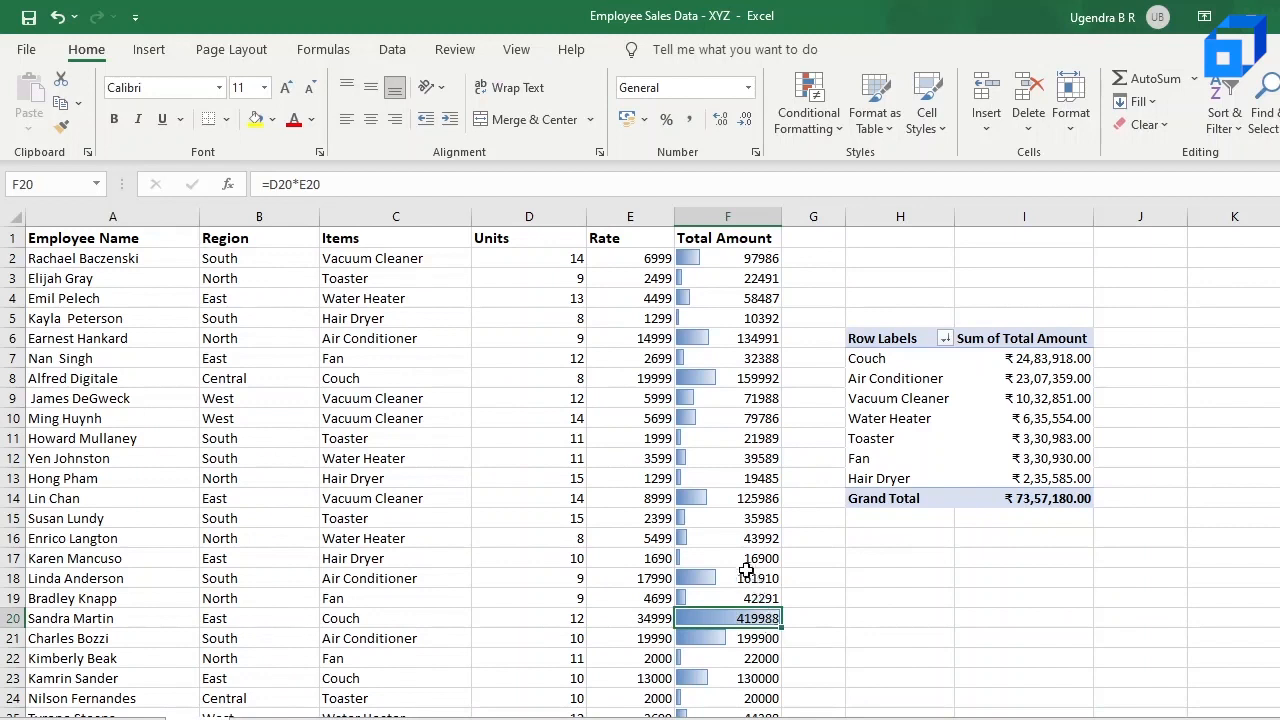
{"action": "scroll", "coordinate": [746, 595], "scroll_direction": "down", "scroll_amount": 1}
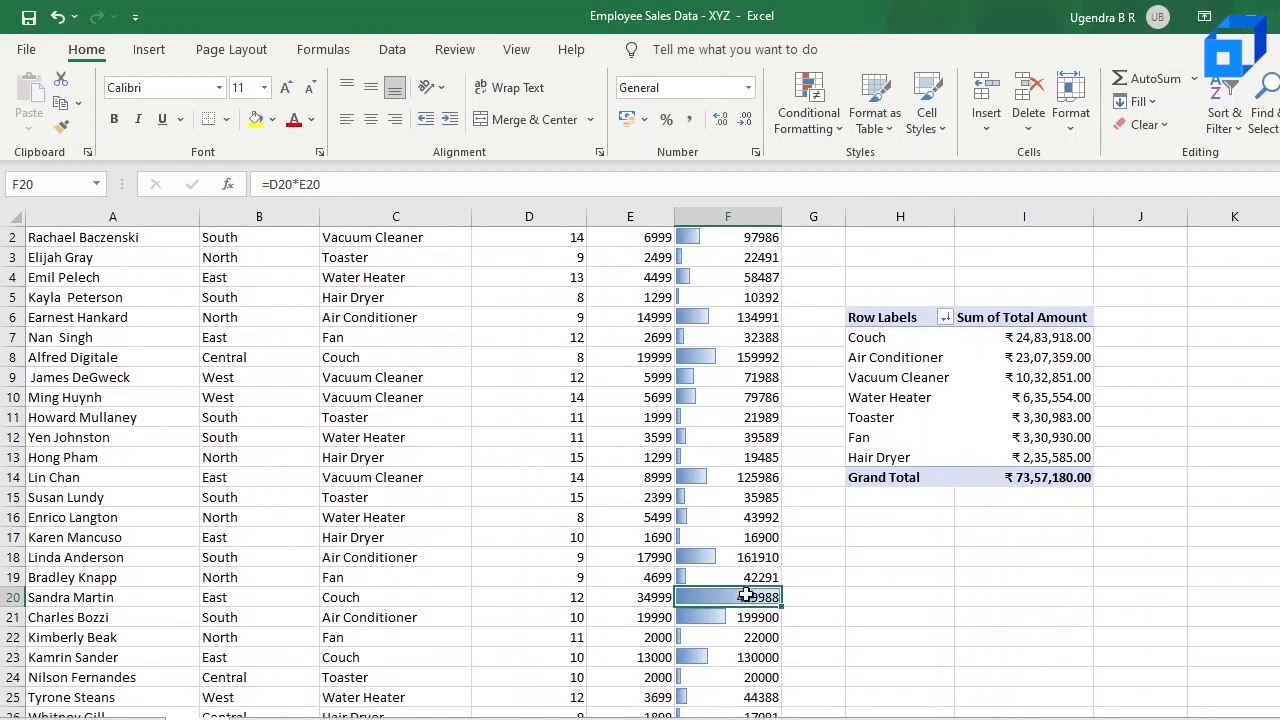
{"action": "left_click", "coordinate": [680, 578]}
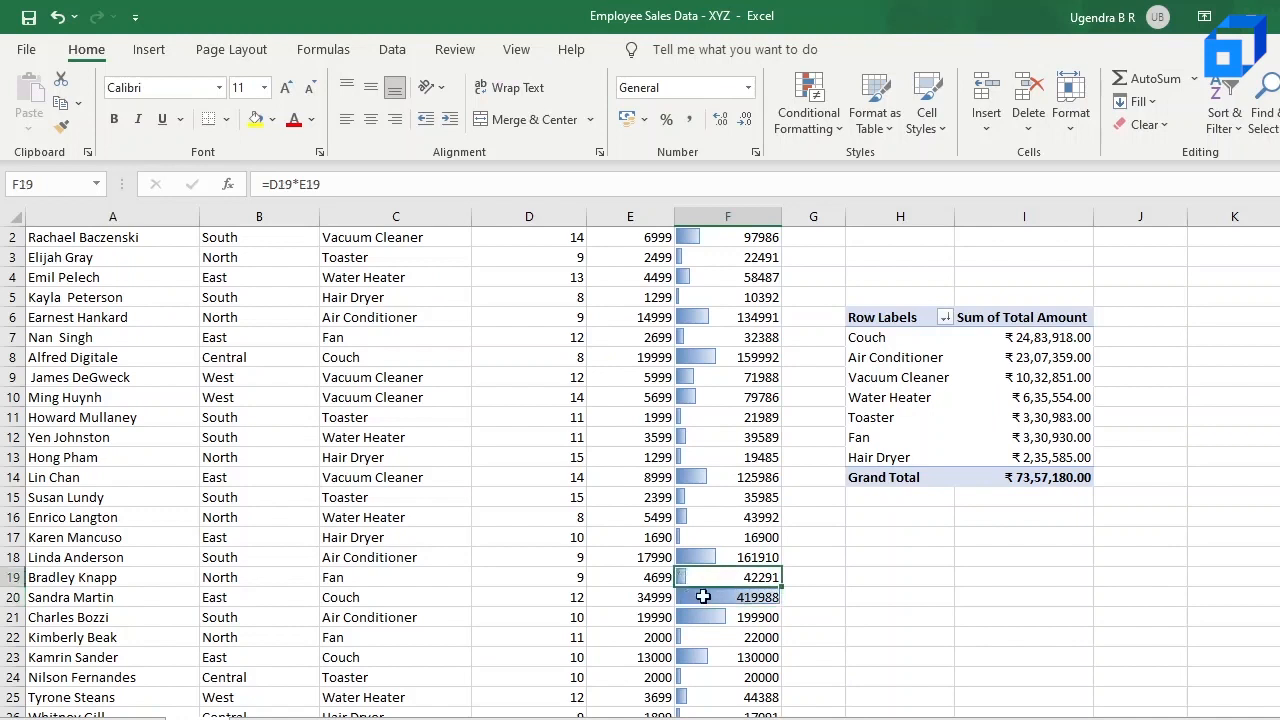
{"action": "left_click", "coordinate": [703, 596]}
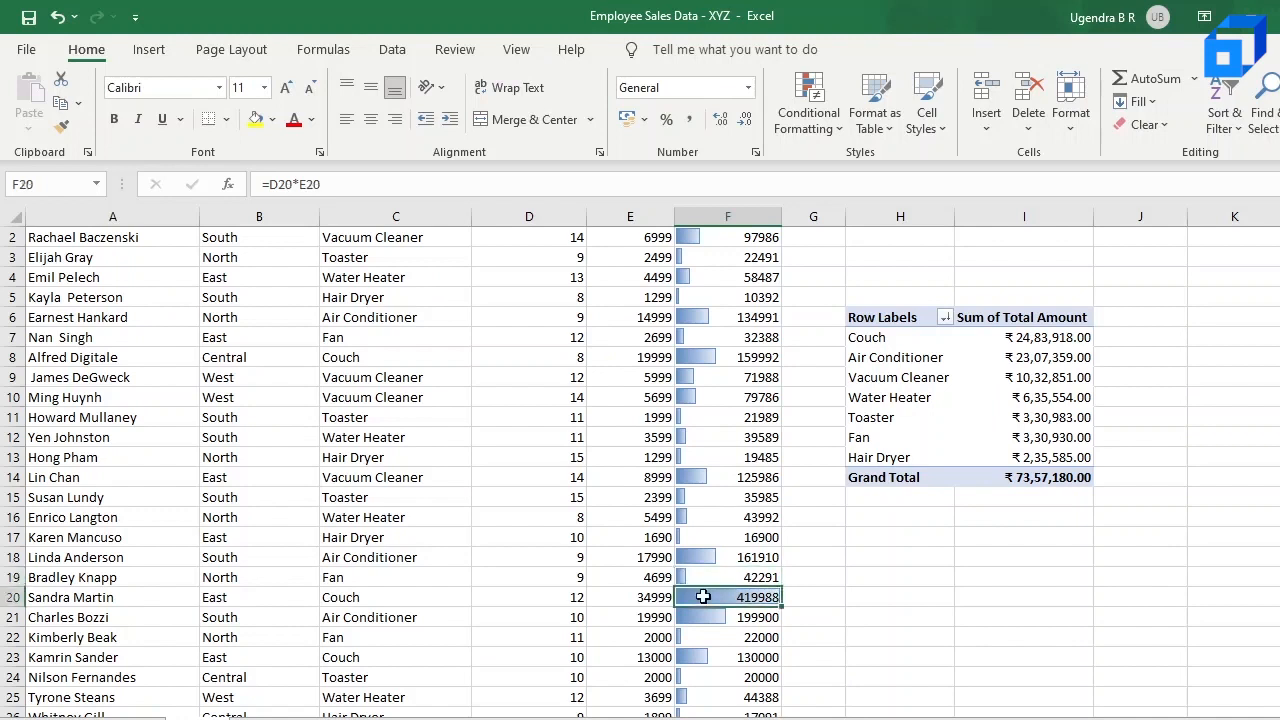
{"action": "scroll", "coordinate": [724, 465], "scroll_direction": "up", "scroll_amount": 1}
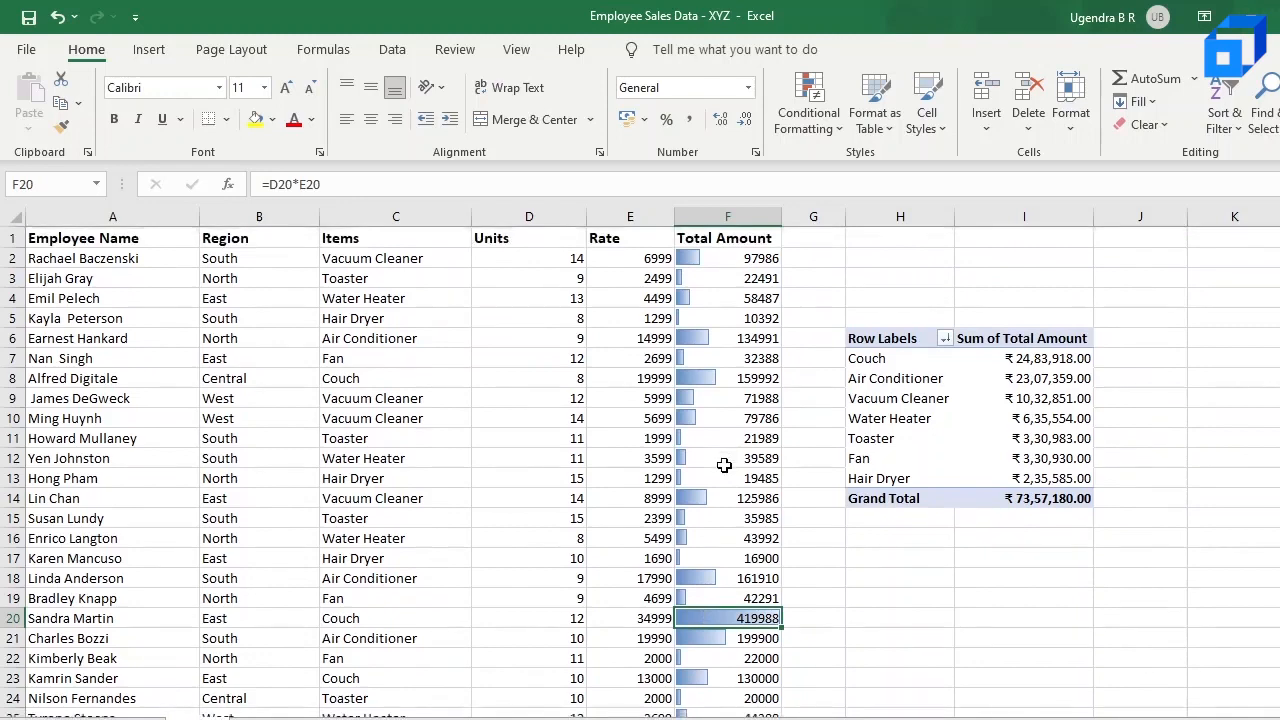
{"action": "scroll", "coordinate": [724, 465], "scroll_direction": "down", "scroll_amount": 5}
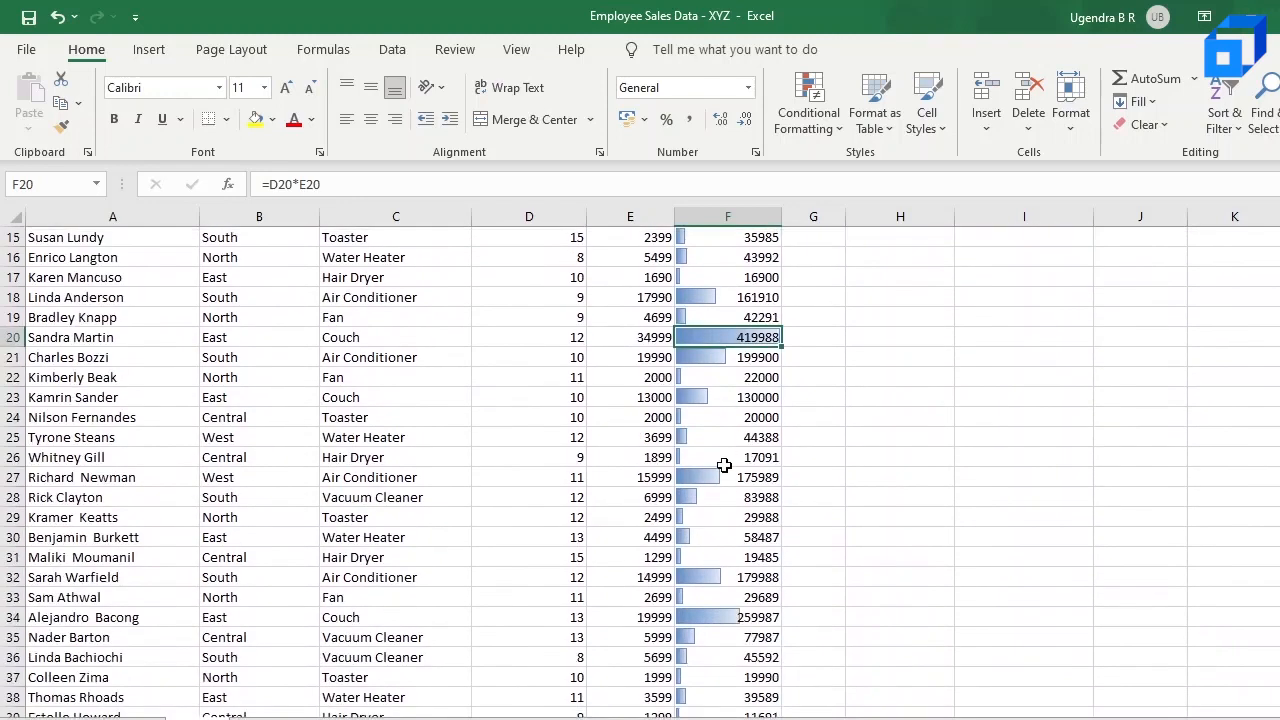
{"action": "scroll", "coordinate": [724, 465], "scroll_direction": "up", "scroll_amount": 5}
{"action": "left_click", "coordinate": [812, 120]}
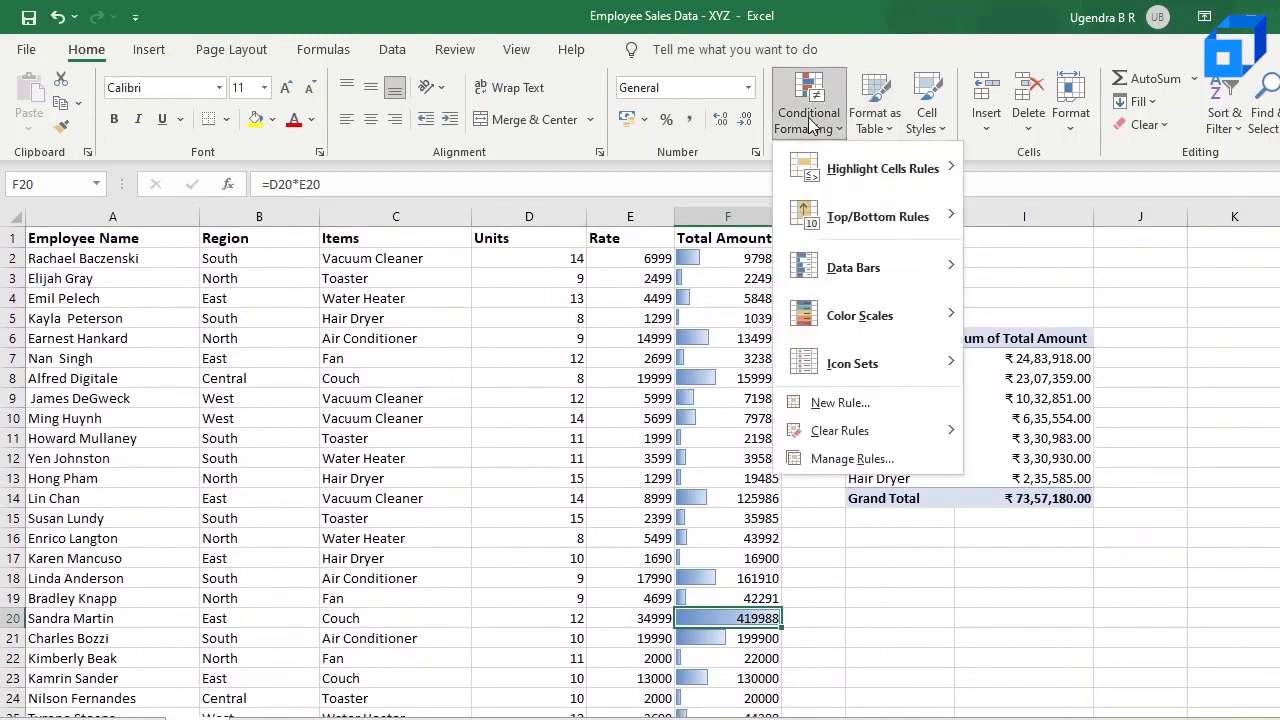
{"action": "mouse_move", "coordinate": [847, 321]}
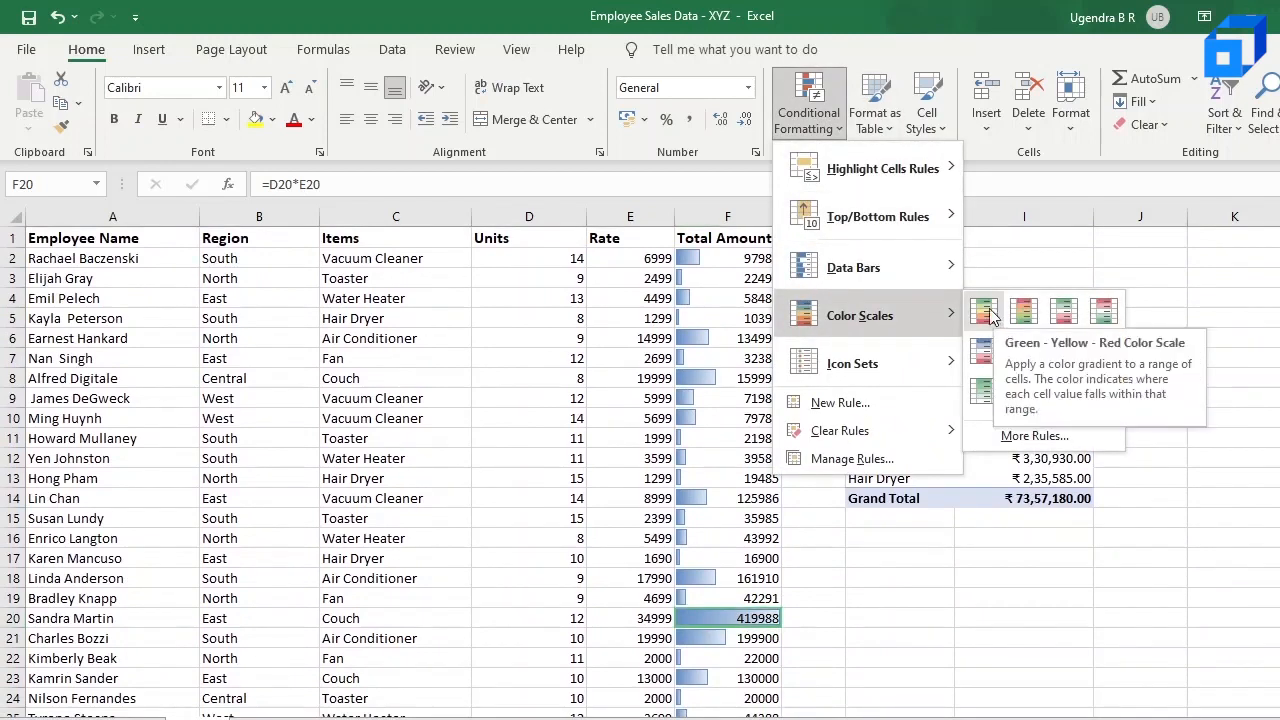
{"action": "left_click", "coordinate": [732, 259]}
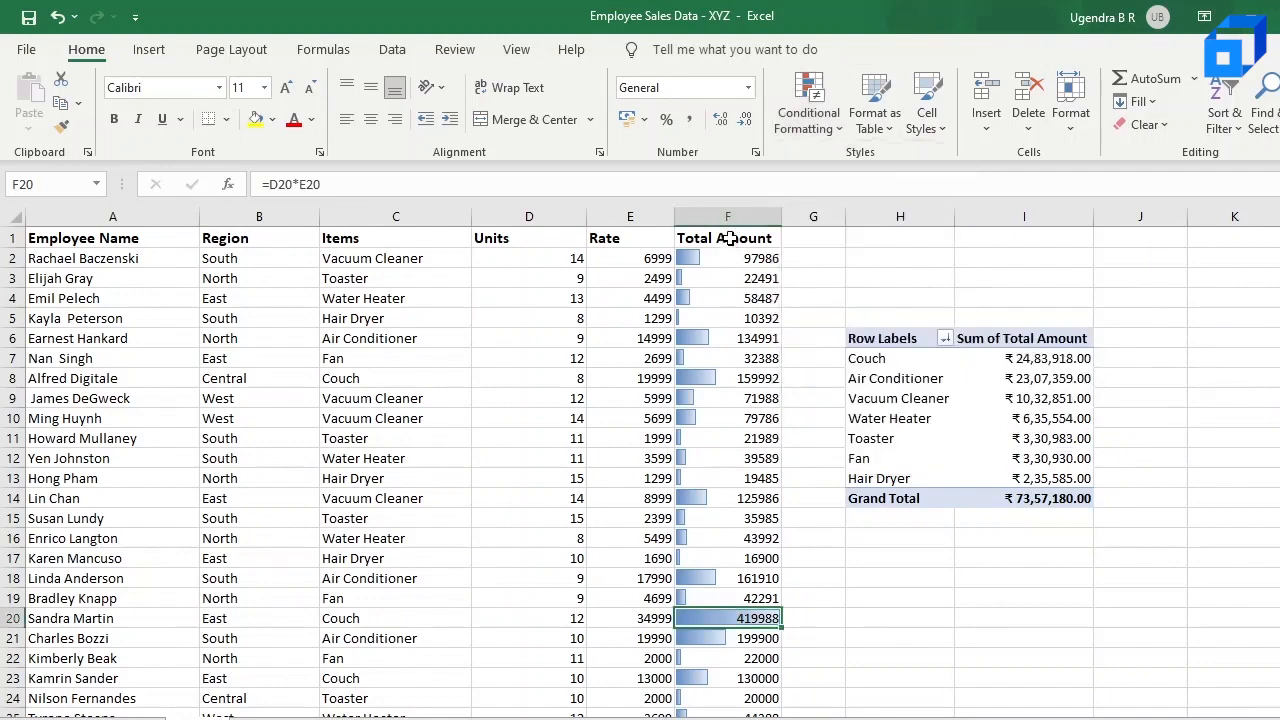
Step: Clear the data bar rules from the Total Amount column cells F1:F86 only
{"action": "left_click_drag", "start_coordinate": [731, 238], "coordinate": [737, 633]}
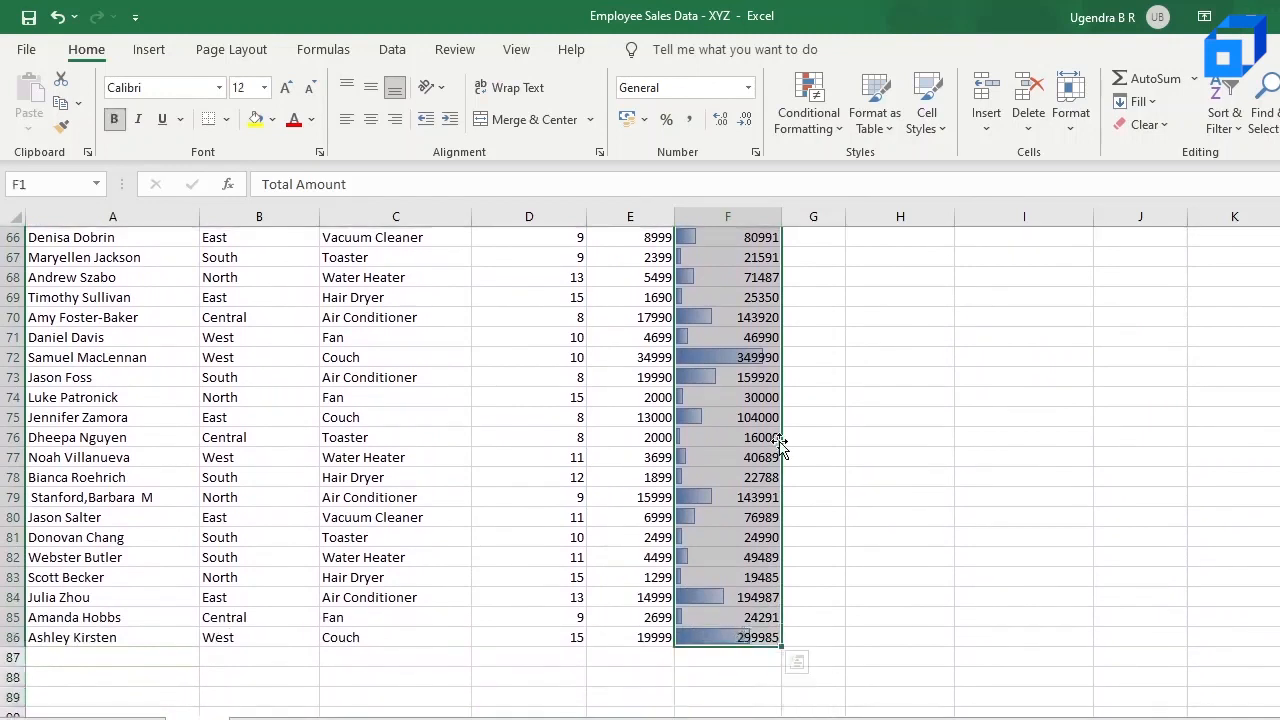
{"action": "left_click", "coordinate": [809, 112]}
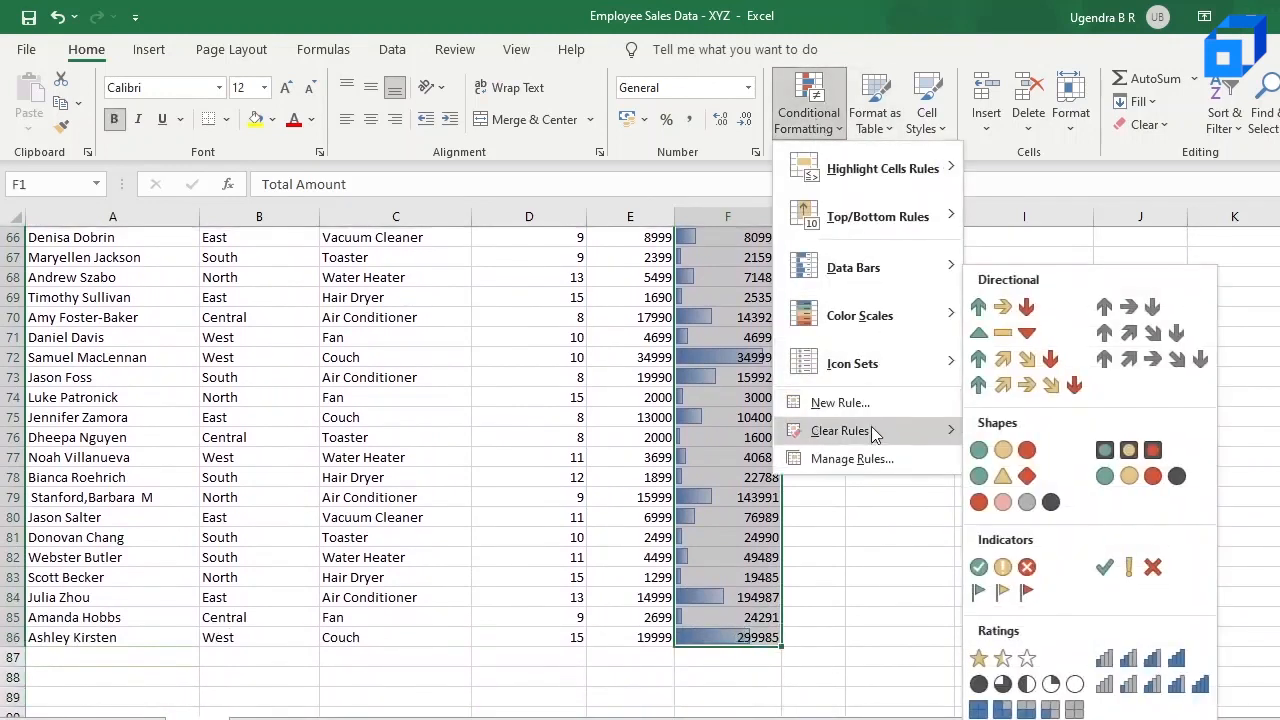
{"action": "mouse_move", "coordinate": [870, 430]}
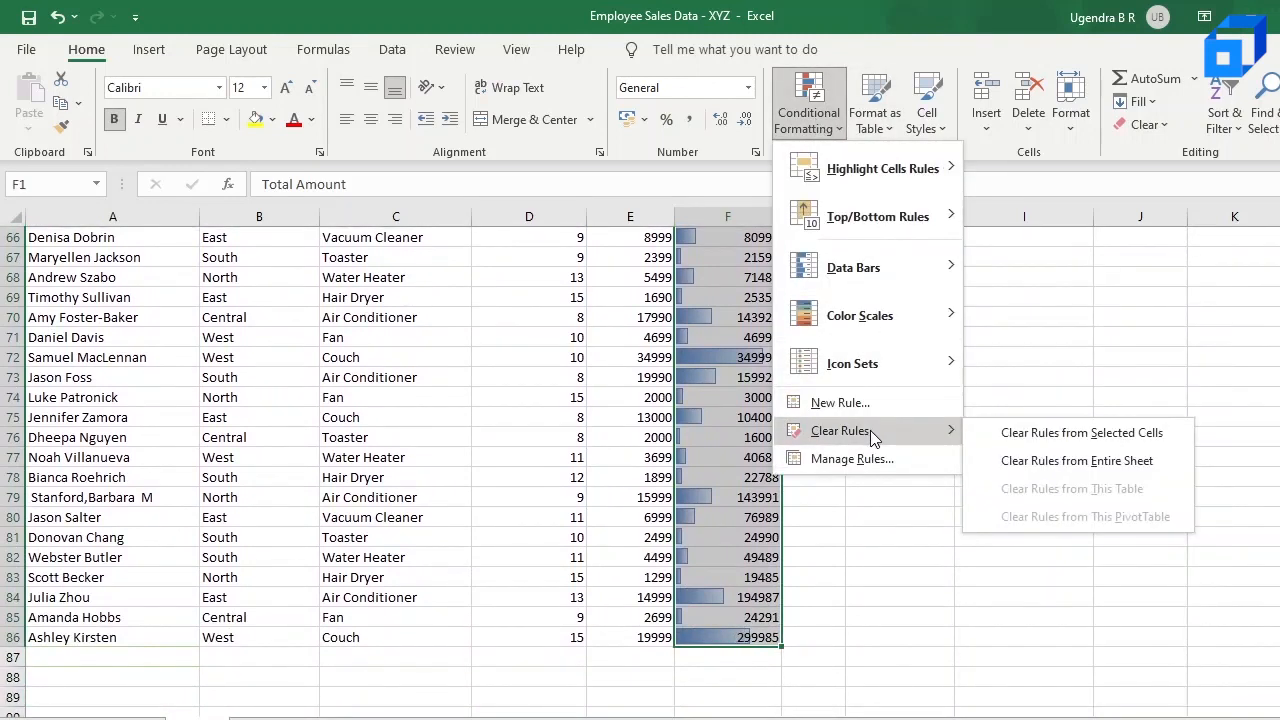
{"action": "left_click", "coordinate": [1055, 440]}
Step: Apply the Green - Yellow - Red color scale to the Total Amount cells F1:F86
{"action": "left_click", "coordinate": [820, 112]}
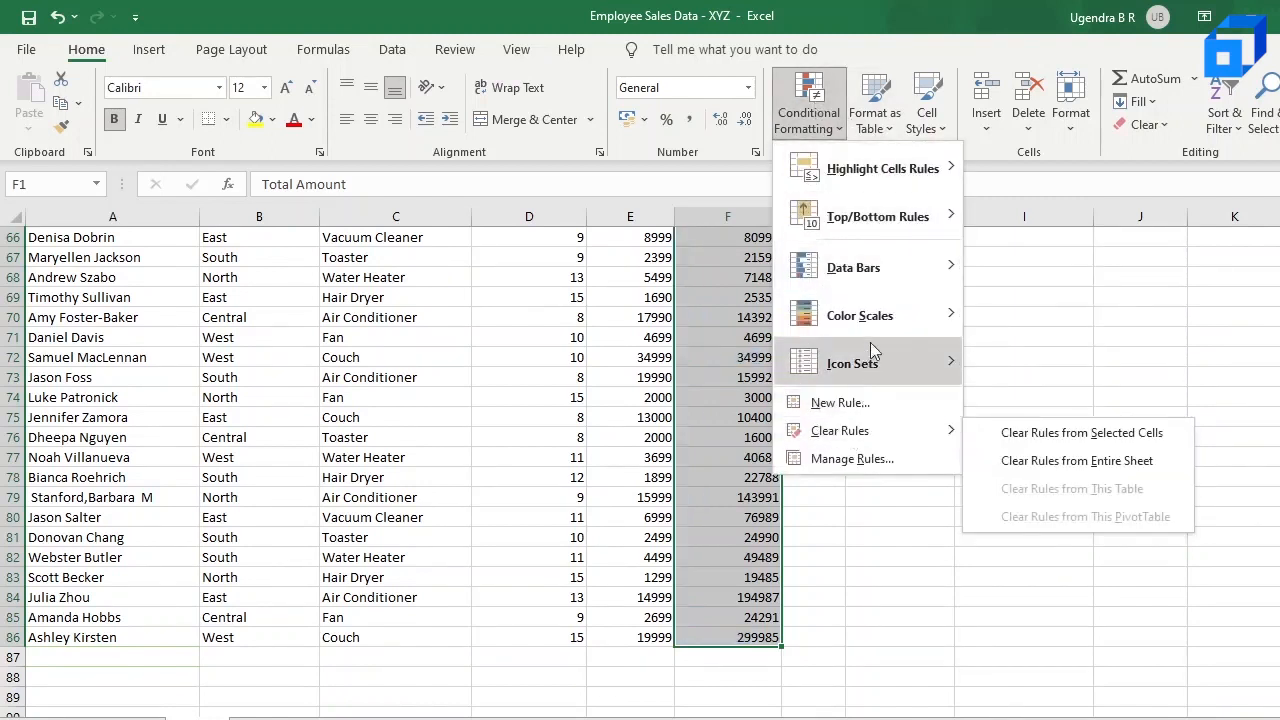
{"action": "mouse_move", "coordinate": [882, 313]}
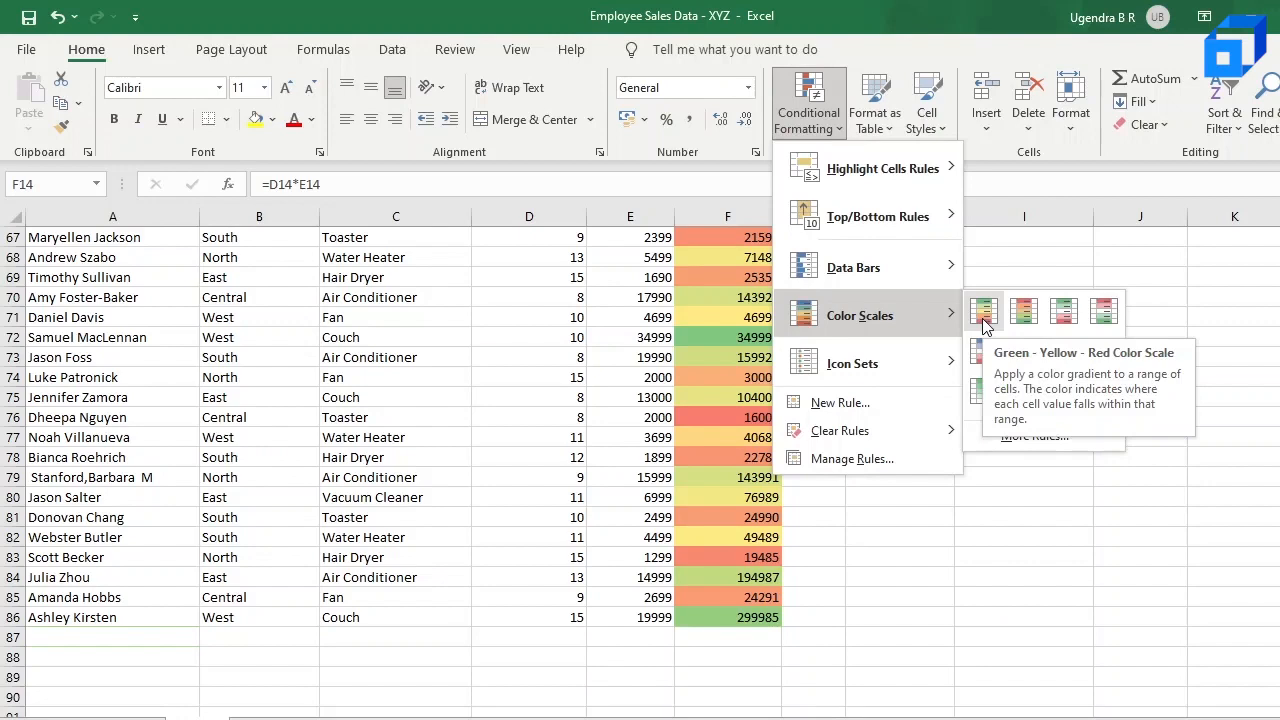
{"action": "left_click", "coordinate": [982, 318]}
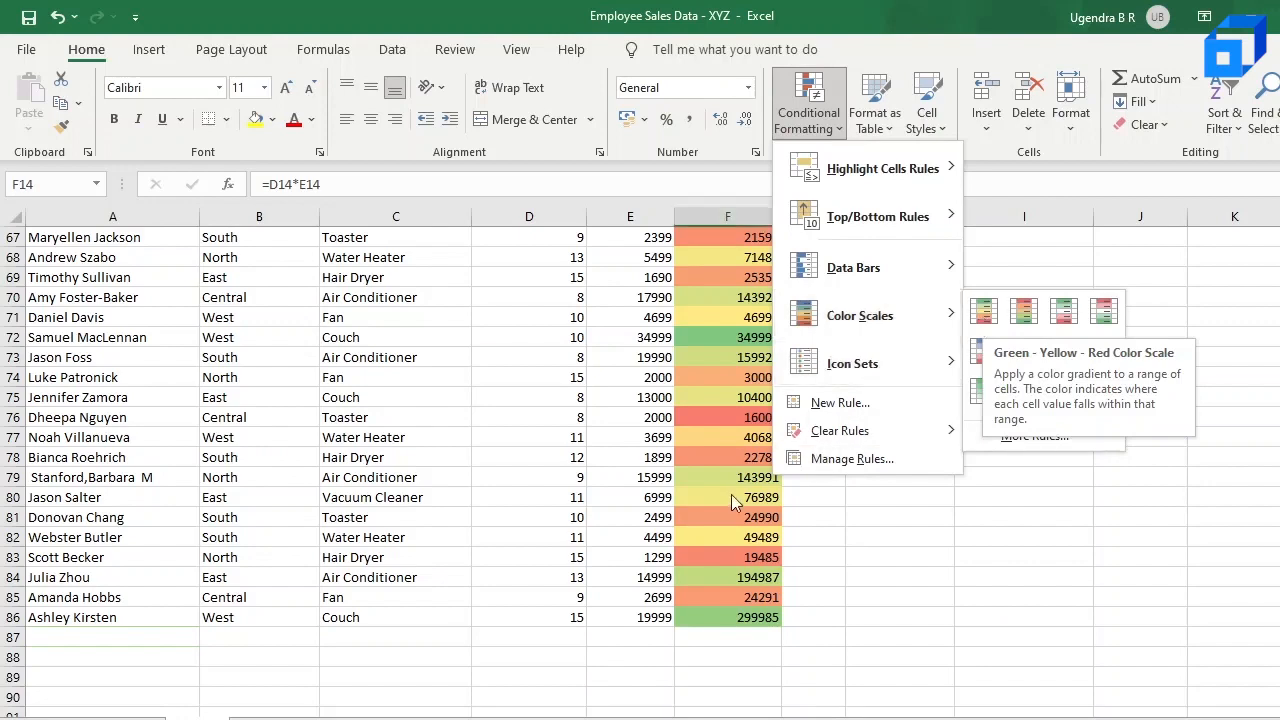
Step: Examine how the color scale shades the Total Amount values, checking cells F20, F17 and F40
{"action": "scroll", "coordinate": [731, 496], "scroll_direction": "up", "scroll_amount": 6}
{"action": "scroll", "coordinate": [731, 496], "scroll_direction": "up", "scroll_amount": 13}
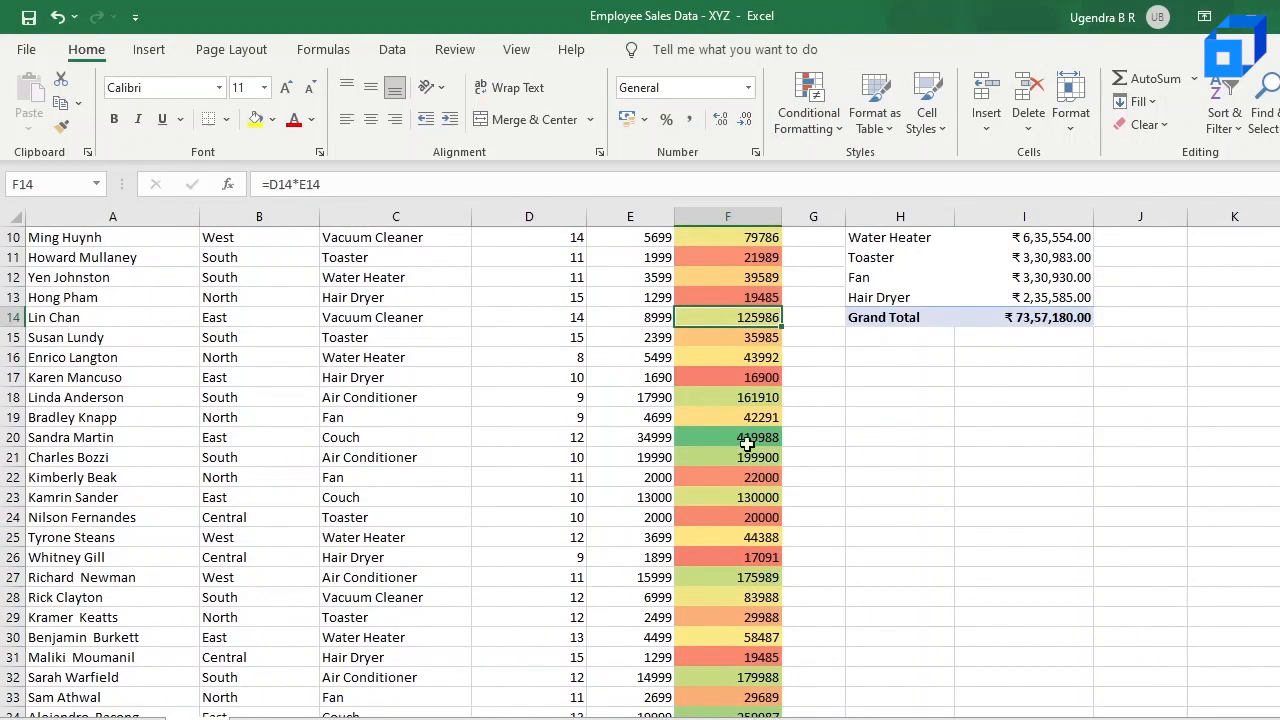
{"action": "left_click", "coordinate": [745, 444]}
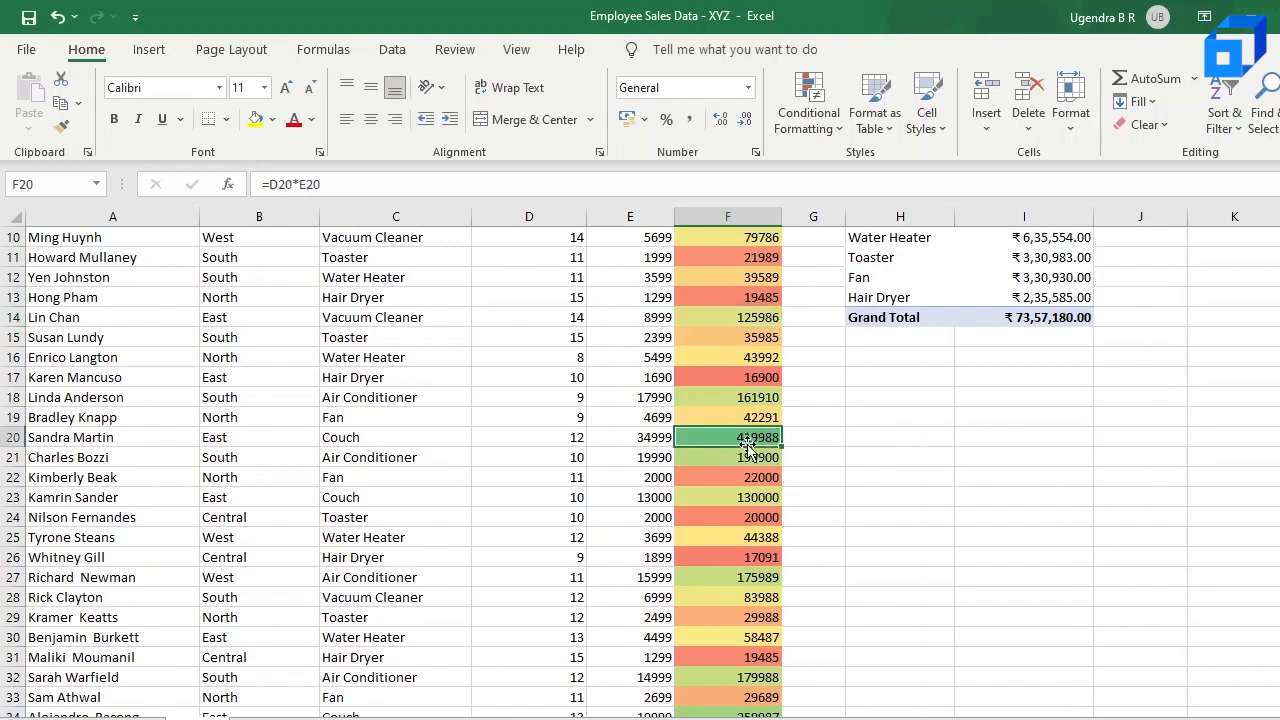
{"action": "left_click", "coordinate": [752, 382]}
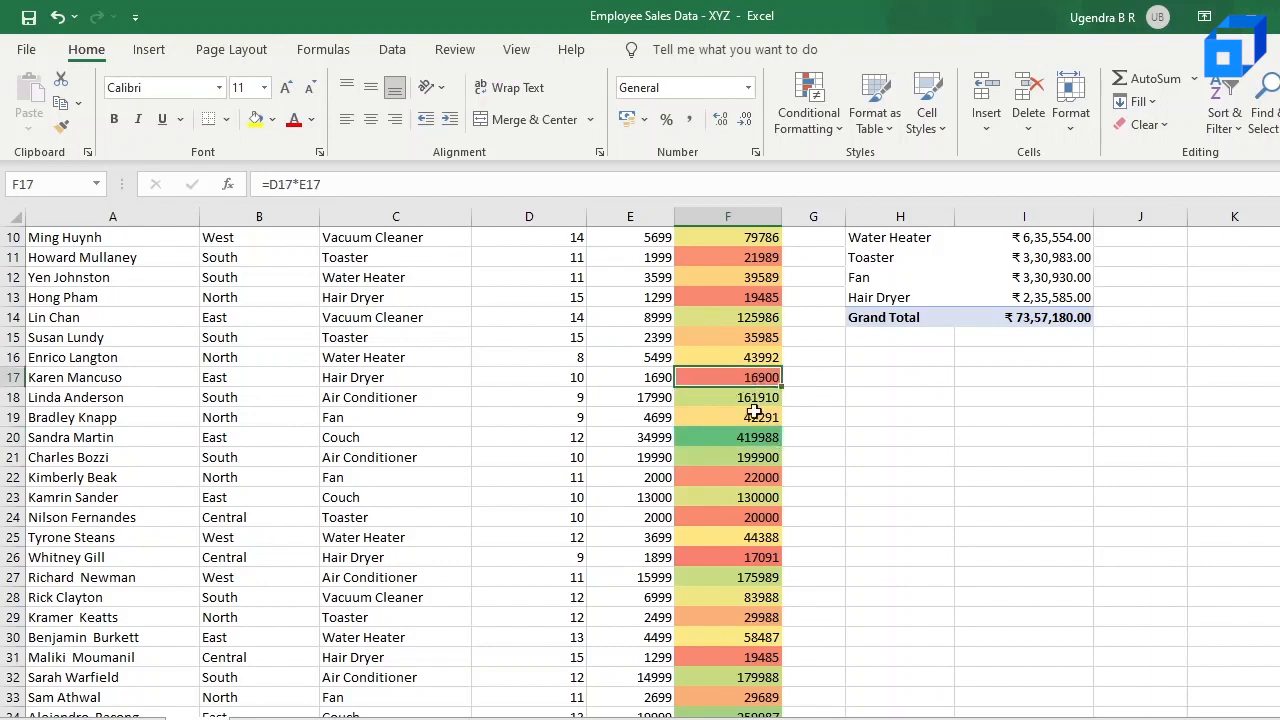
{"action": "scroll", "coordinate": [757, 558], "scroll_direction": "down", "scroll_amount": 1}
{"action": "scroll", "coordinate": [757, 560], "scroll_direction": "down", "scroll_amount": 5}
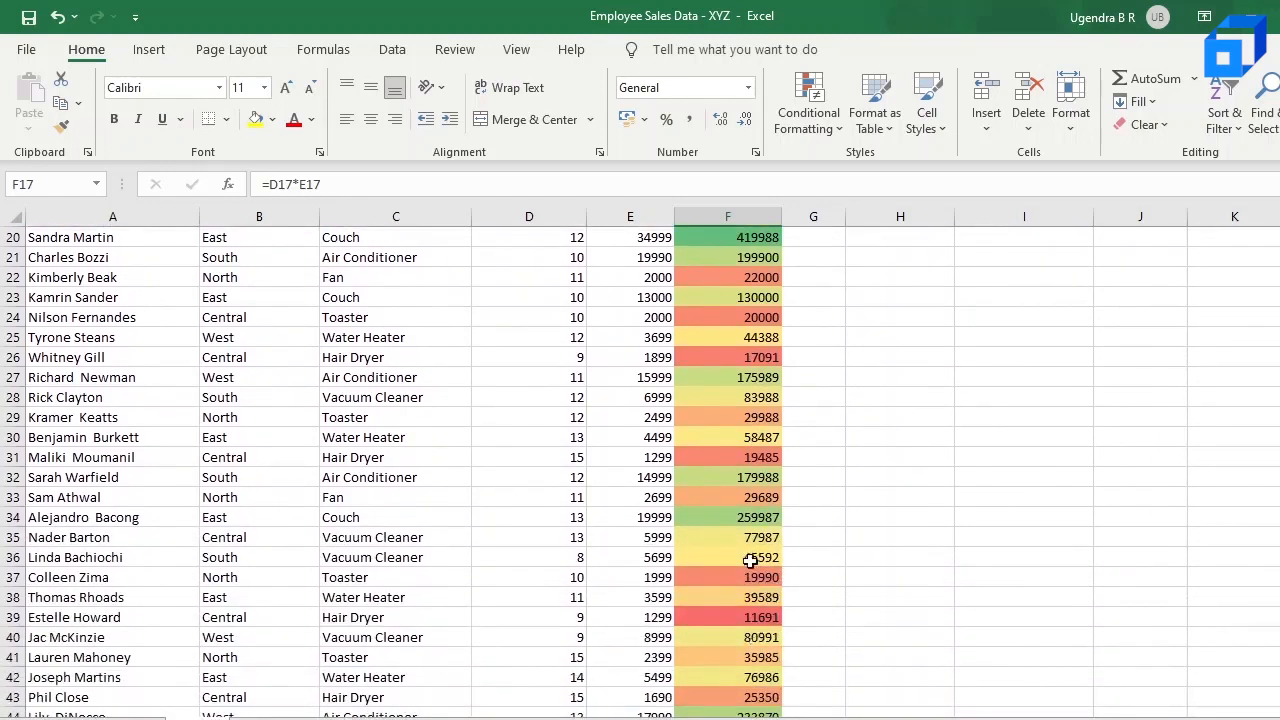
{"action": "left_click", "coordinate": [738, 641]}
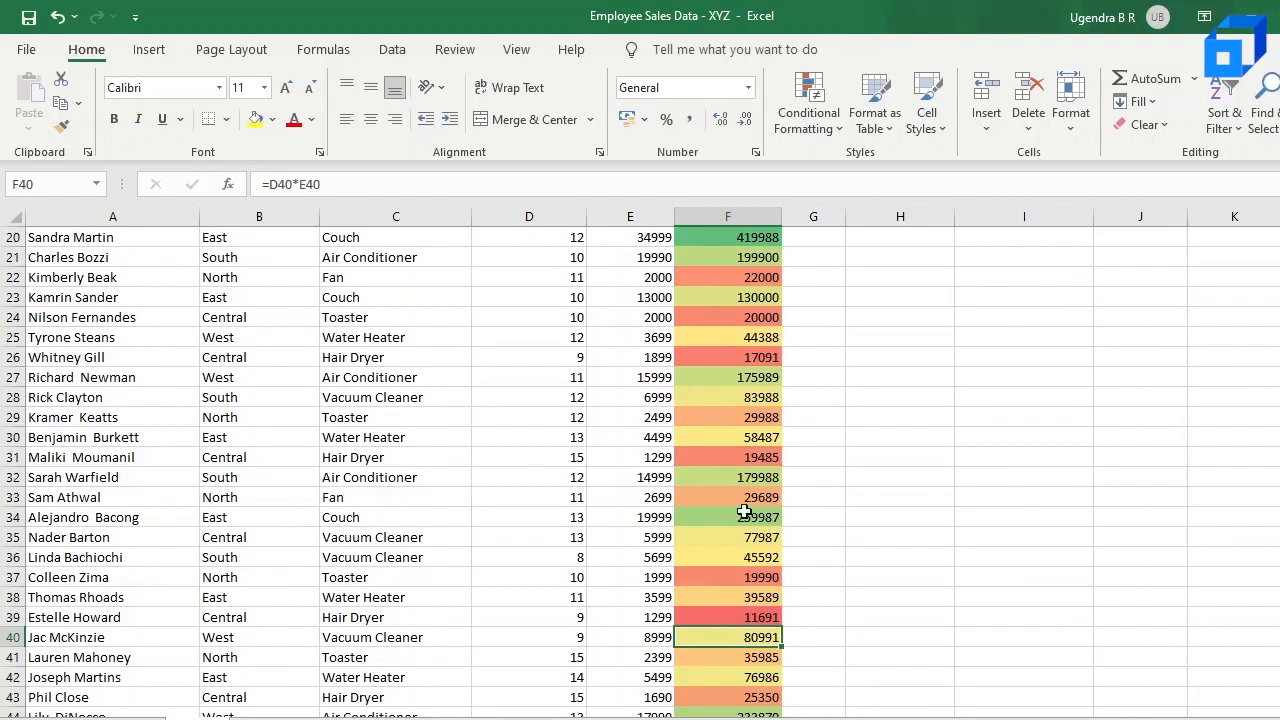
{"action": "scroll", "coordinate": [744, 510], "scroll_direction": "up", "scroll_amount": 4}
{"action": "scroll", "coordinate": [744, 510], "scroll_direction": "up", "scroll_amount": 3}
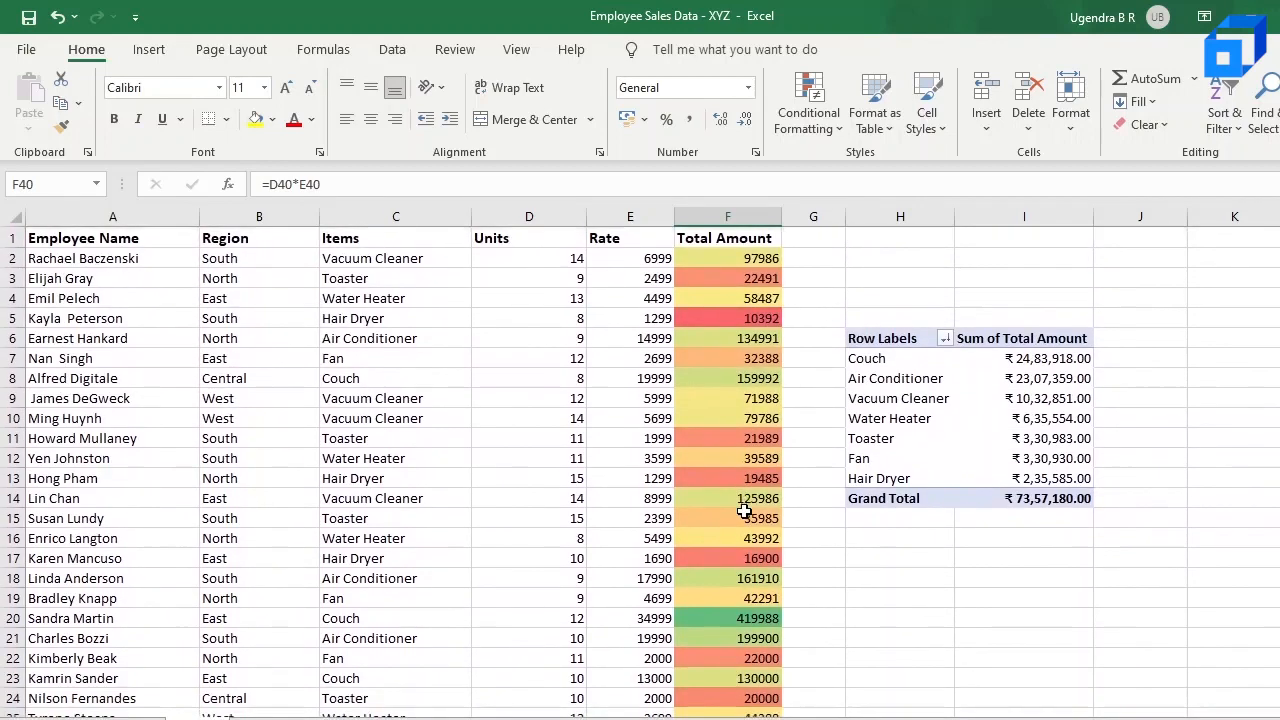
Step: Apply blue gradient-fill data bars to the pivot table's Sum of Total Amount values in I7:I14, including the Grand Total
{"action": "left_click", "coordinate": [900, 361]}
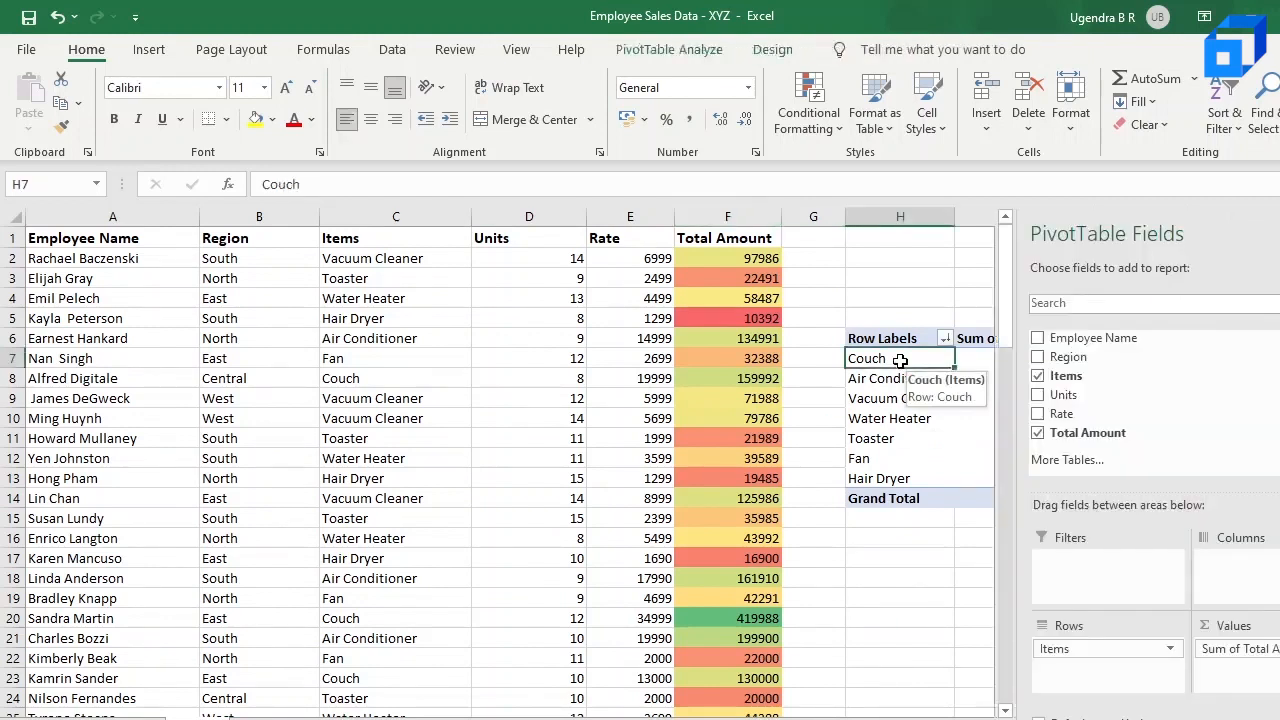
{"action": "key", "text": "shift+Down"}
{"action": "key", "text": "shift+Down"}
{"action": "key", "text": "shift+Down"}
{"action": "key", "text": "shift+Down"}
{"action": "key", "text": "shift+Down"}
{"action": "key", "text": "shift+Down"}
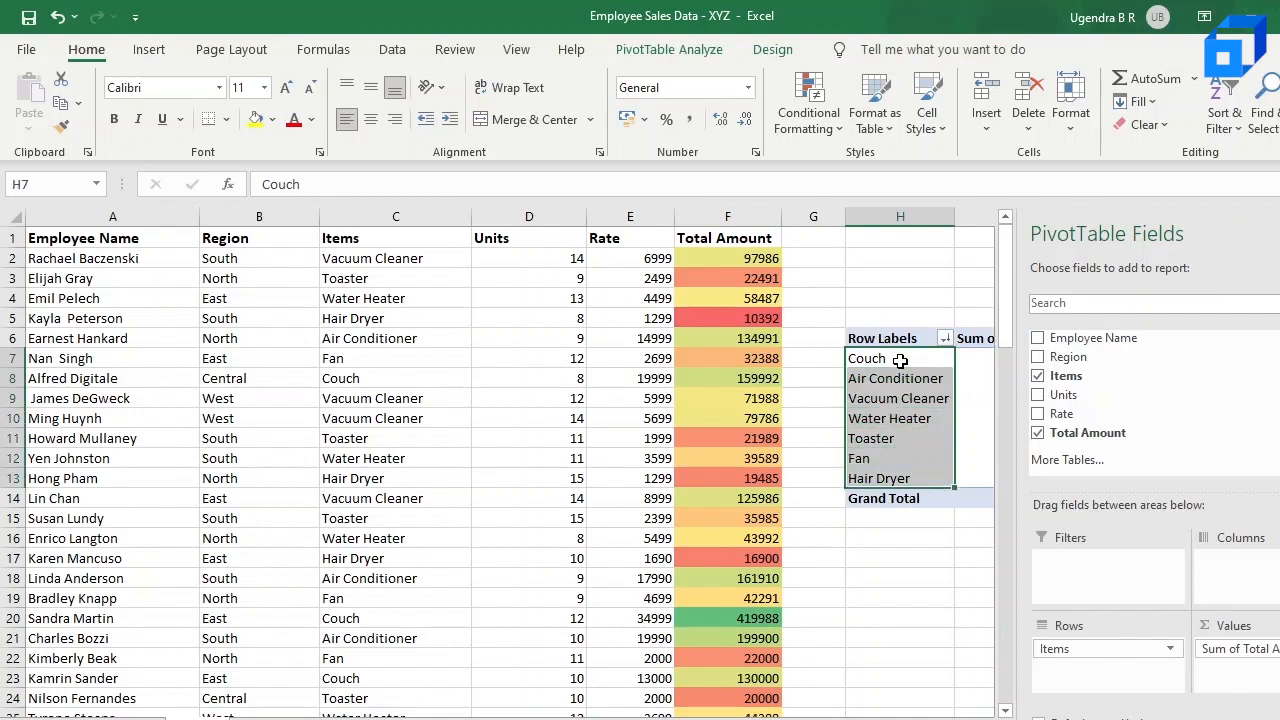
{"action": "key", "text": "Right"}
{"action": "key", "text": "shift+Down"}
{"action": "key", "text": "shift+Down"}
{"action": "key", "text": "shift+Down"}
{"action": "key", "text": "shift+Down"}
{"action": "key", "text": "shift+Down"}
{"action": "key", "text": "shift+Down"}
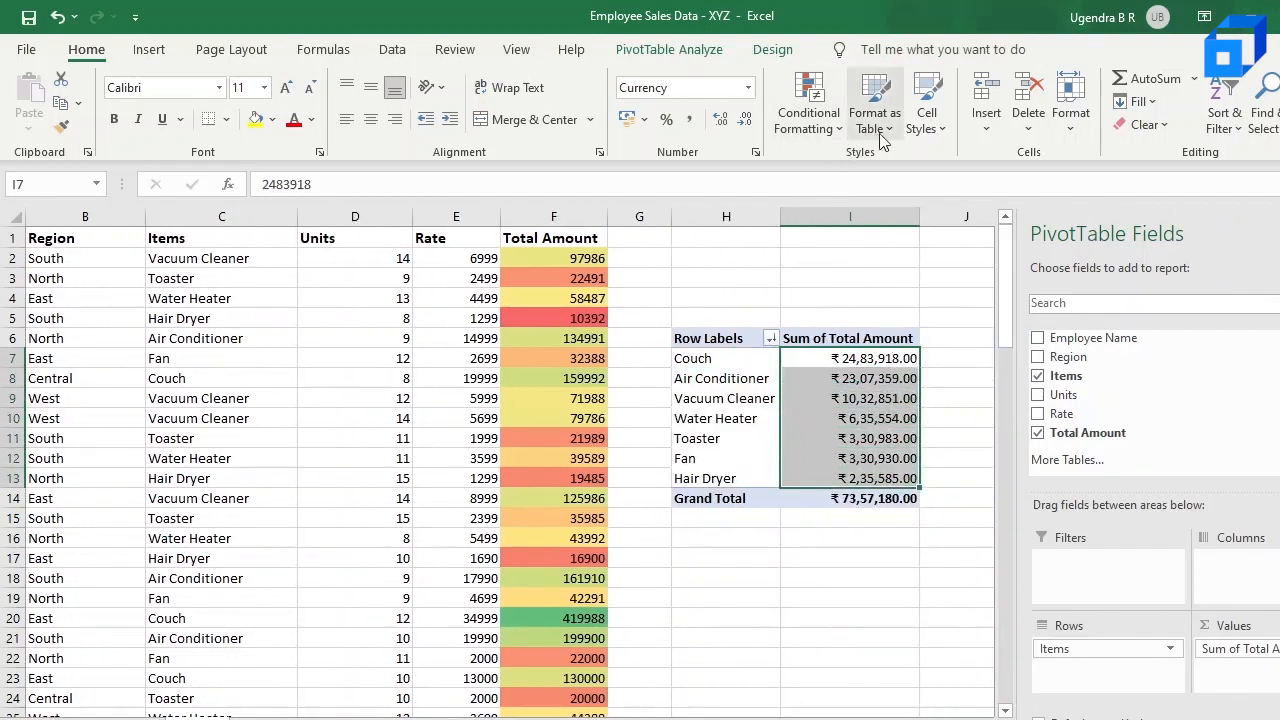
{"action": "left_click", "coordinate": [808, 118]}
{"action": "mouse_move", "coordinate": [860, 268]}
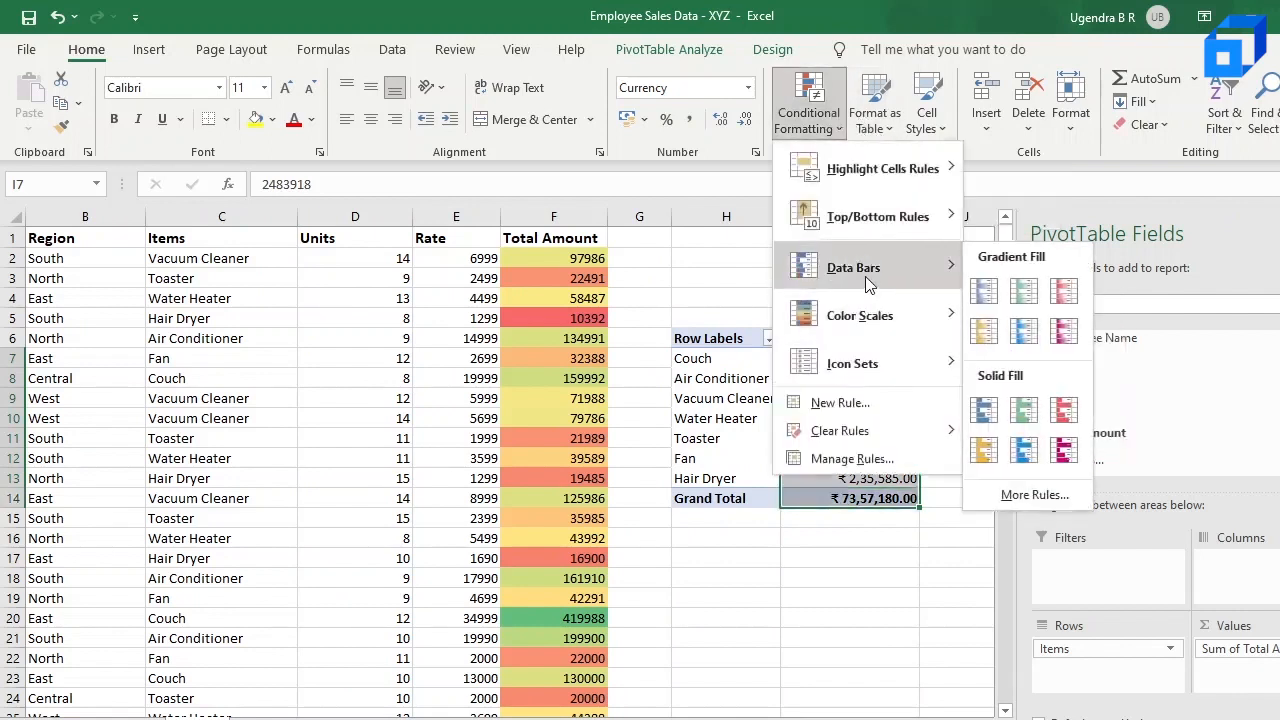
{"action": "left_click", "coordinate": [985, 295]}
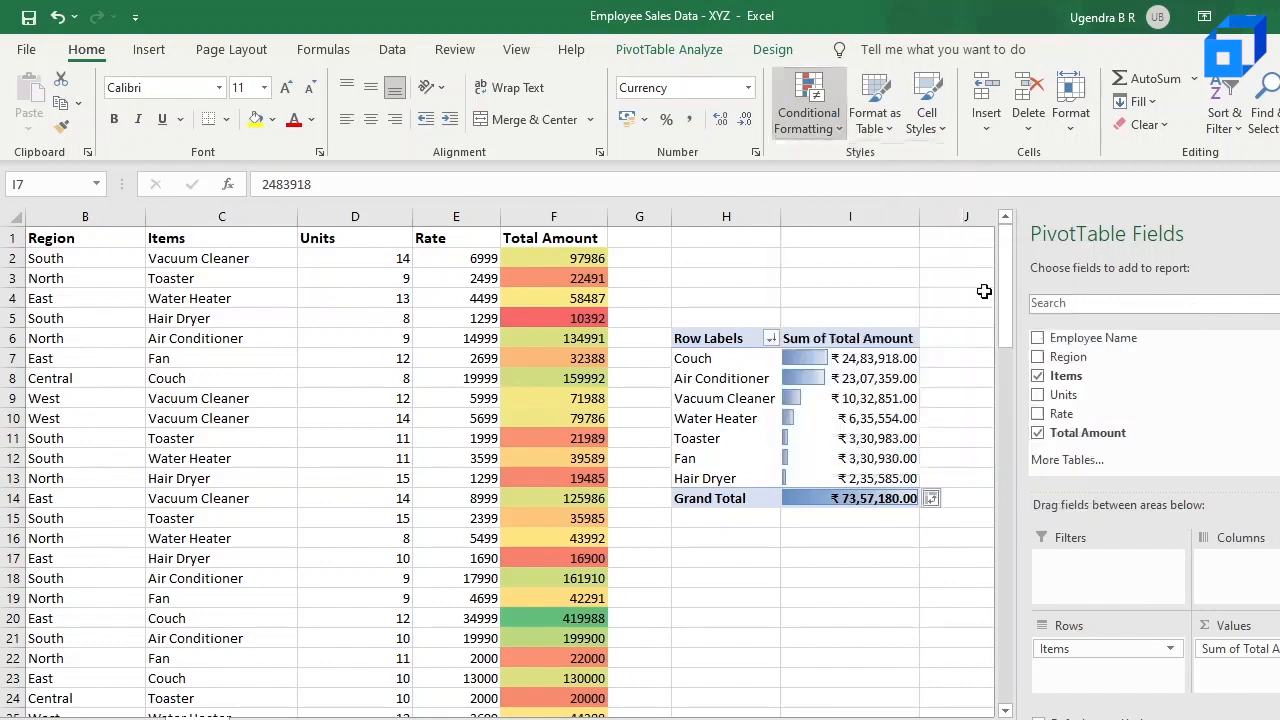
Step: Compare the pivot table's data bars for the Grand Total, Couch, Air Conditioner and Vacuum Cleaner rows
{"action": "left_click", "coordinate": [849, 542]}
{"action": "left_click", "coordinate": [840, 500]}
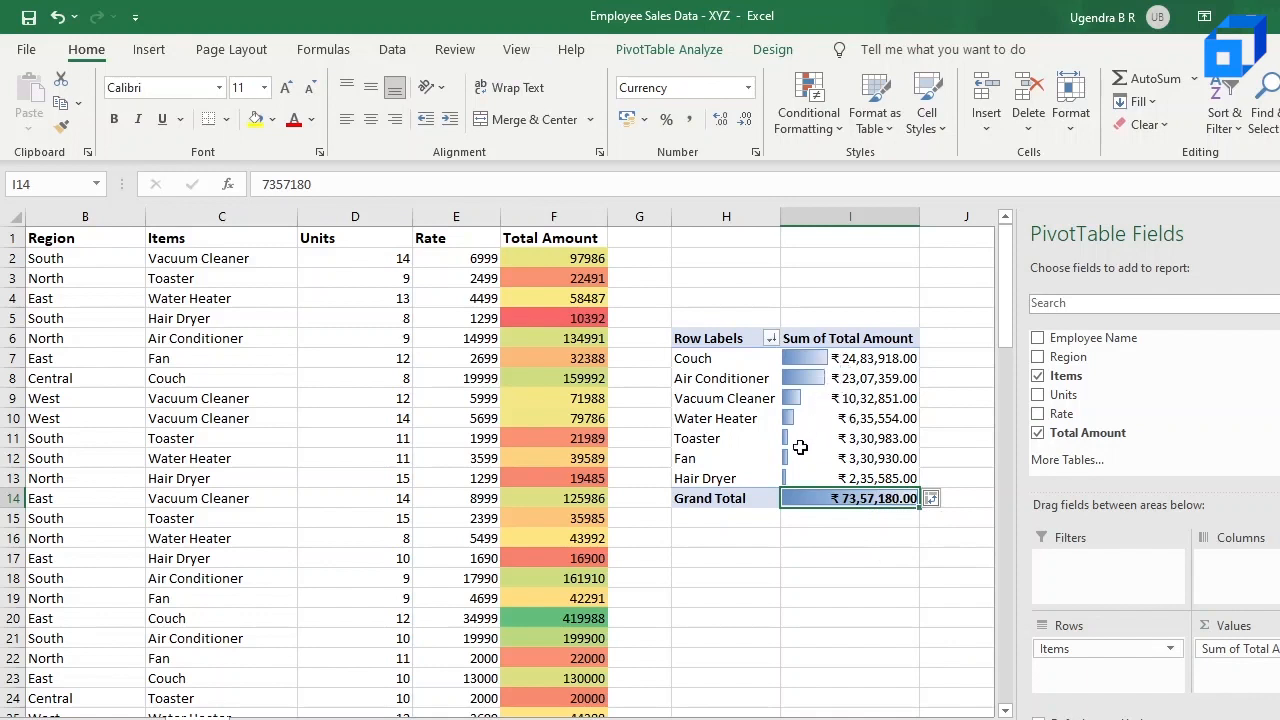
{"action": "left_click", "coordinate": [849, 362]}
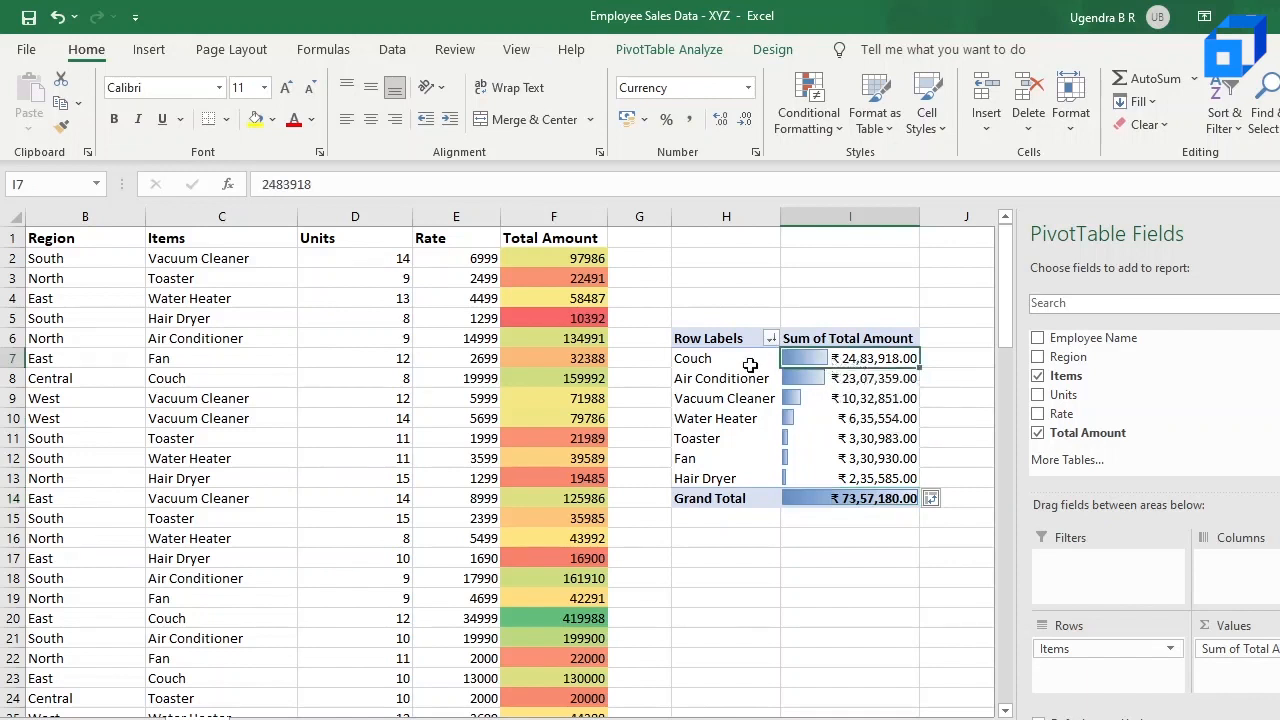
{"action": "left_click", "coordinate": [856, 385]}
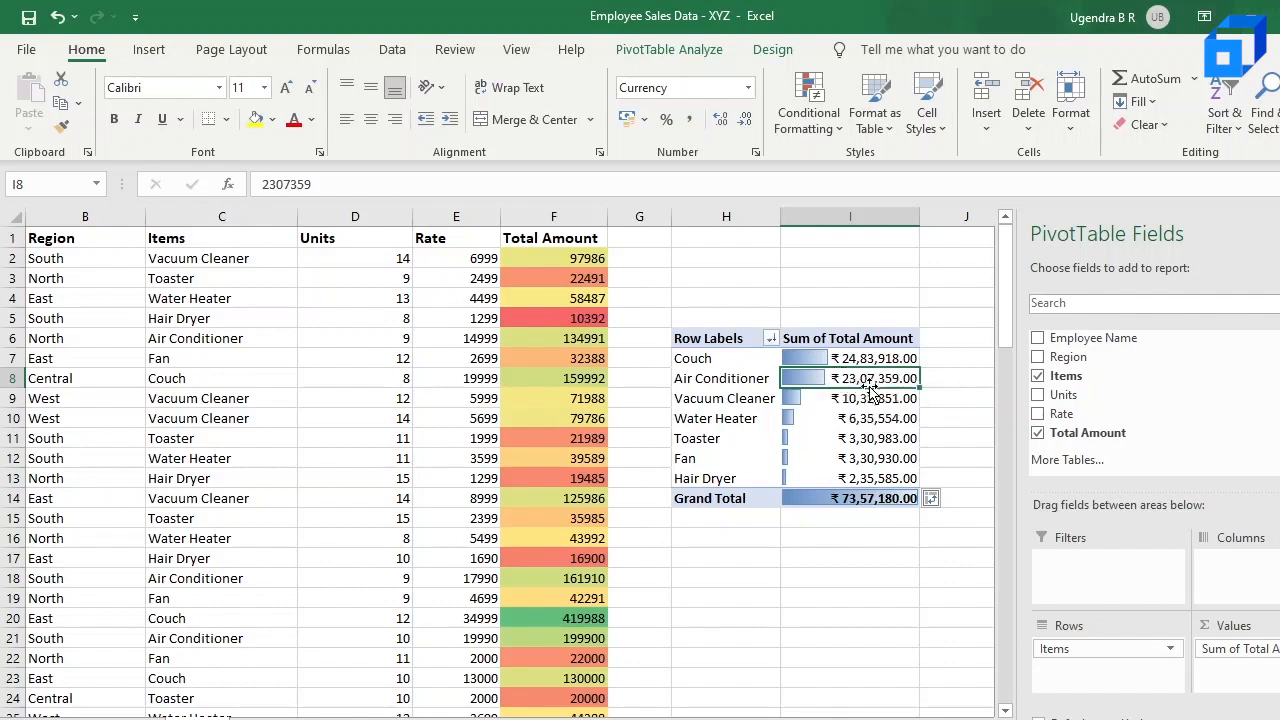
{"action": "left_click", "coordinate": [803, 405]}
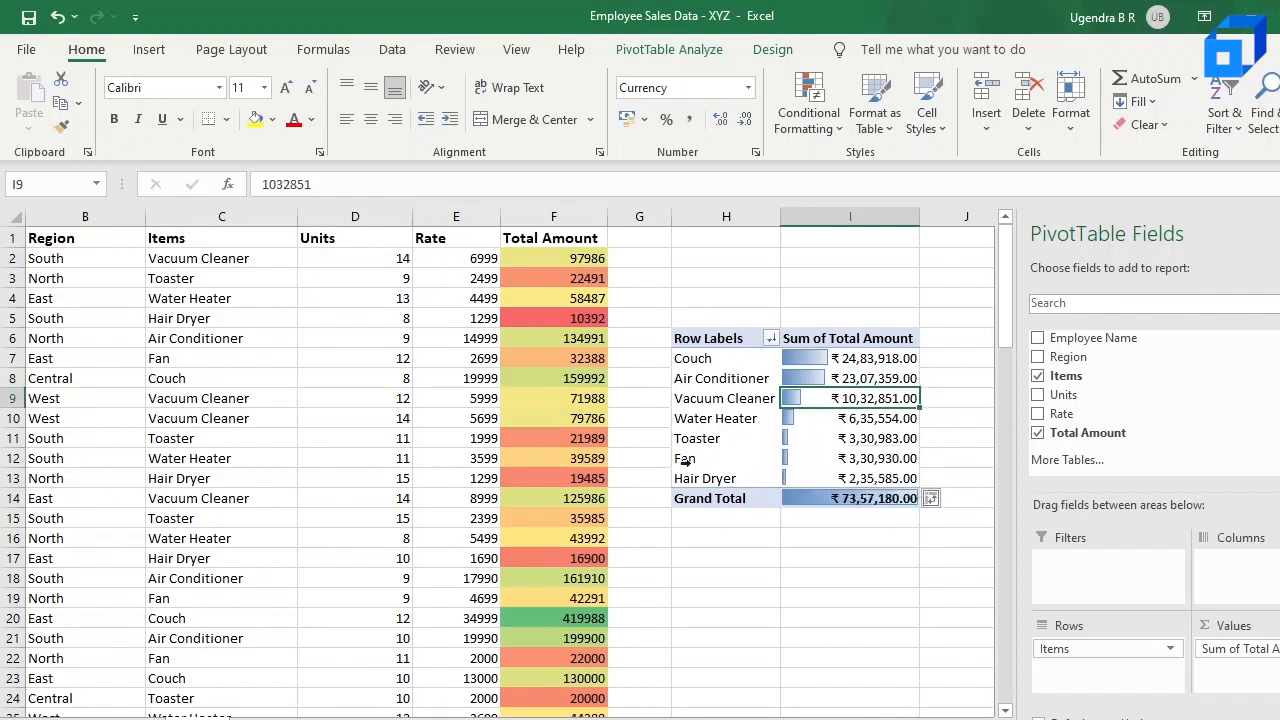
{"action": "scroll", "coordinate": [680, 463], "scroll_direction": "left", "scroll_amount": 2}
{"action": "scroll", "coordinate": [680, 463], "scroll_direction": "left", "scroll_amount": 1}
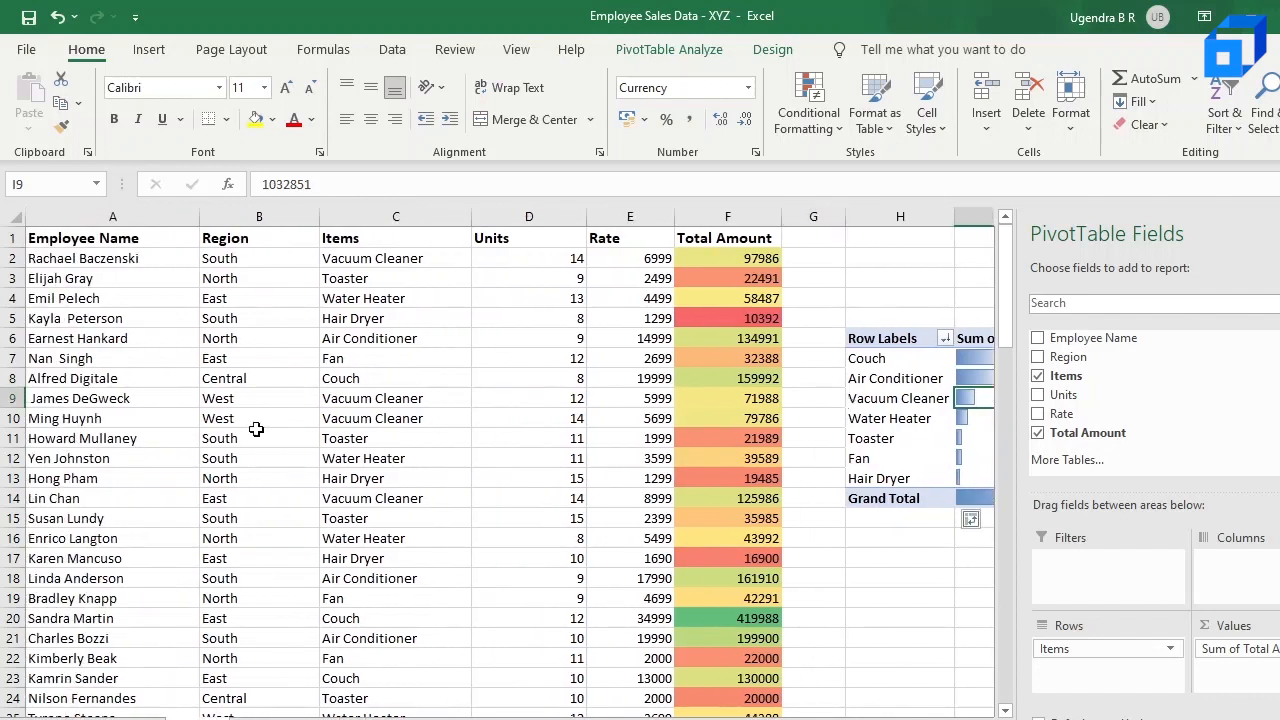
{"action": "scroll", "coordinate": [256, 429], "scroll_direction": "right", "scroll_amount": 3}
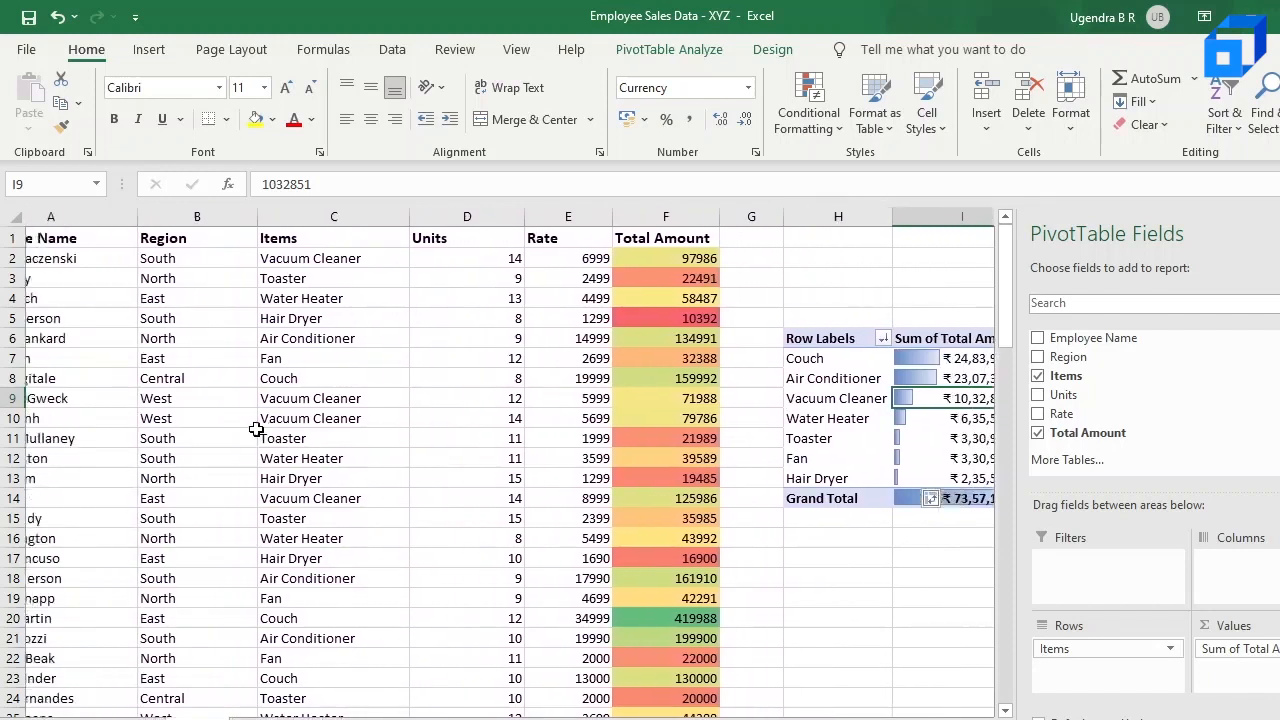
Step: Select the pivot table's row labels and Sum of Total Amount values from Couch through Grand Total, H7:I14
{"action": "scroll", "coordinate": [256, 429], "scroll_direction": "right", "scroll_amount": 3}
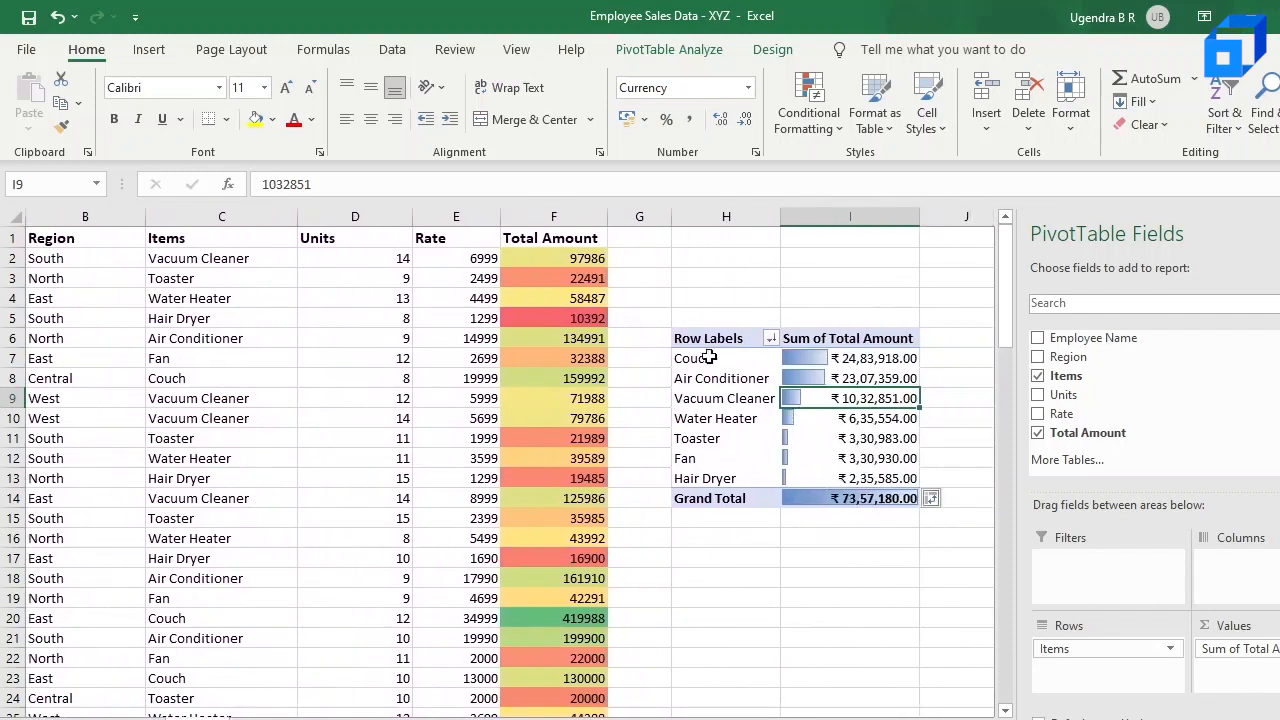
{"action": "left_click", "coordinate": [708, 357]}
{"action": "key", "text": "shift+Down"}
{"action": "key", "text": "shift+Down"}
{"action": "key", "text": "shift+Right"}
{"action": "scroll", "coordinate": [708, 357], "scroll_direction": "right", "scroll_amount": 1}
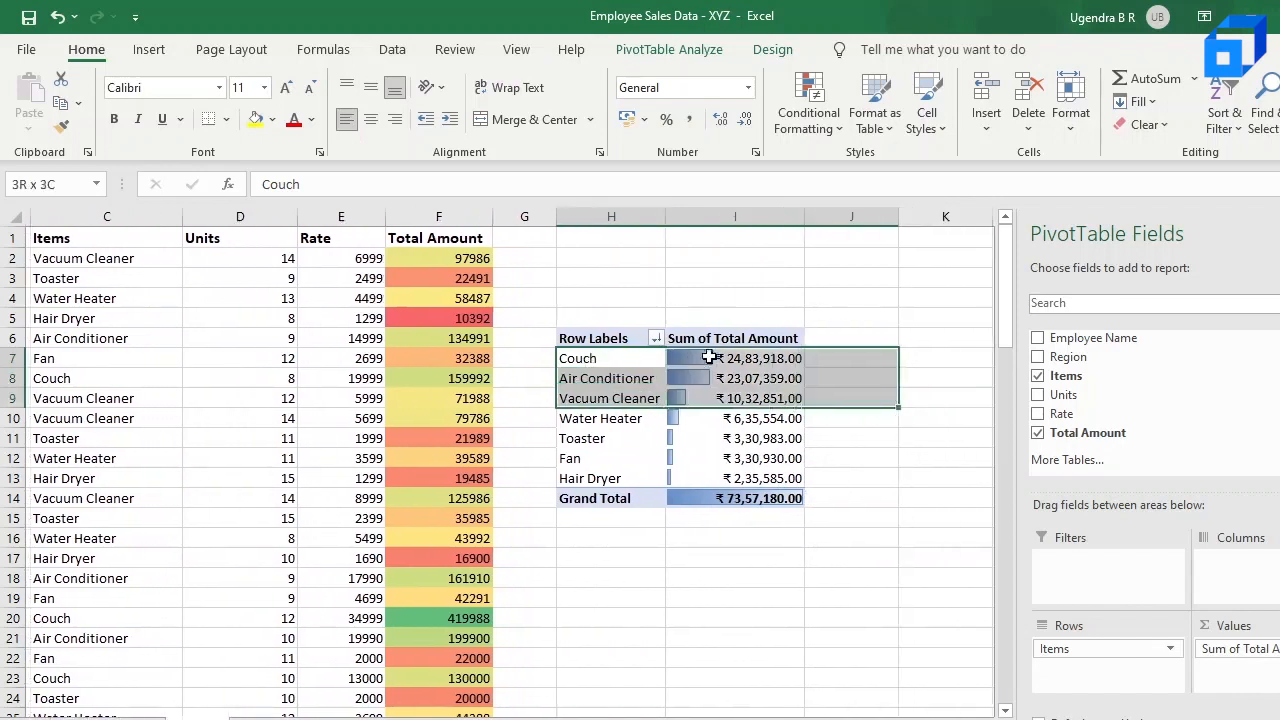
{"action": "key", "text": "shift+Down"}
{"action": "key", "text": "shift+Down"}
{"action": "key", "text": "shift+Down"}
{"action": "key", "text": "shift+Down"}
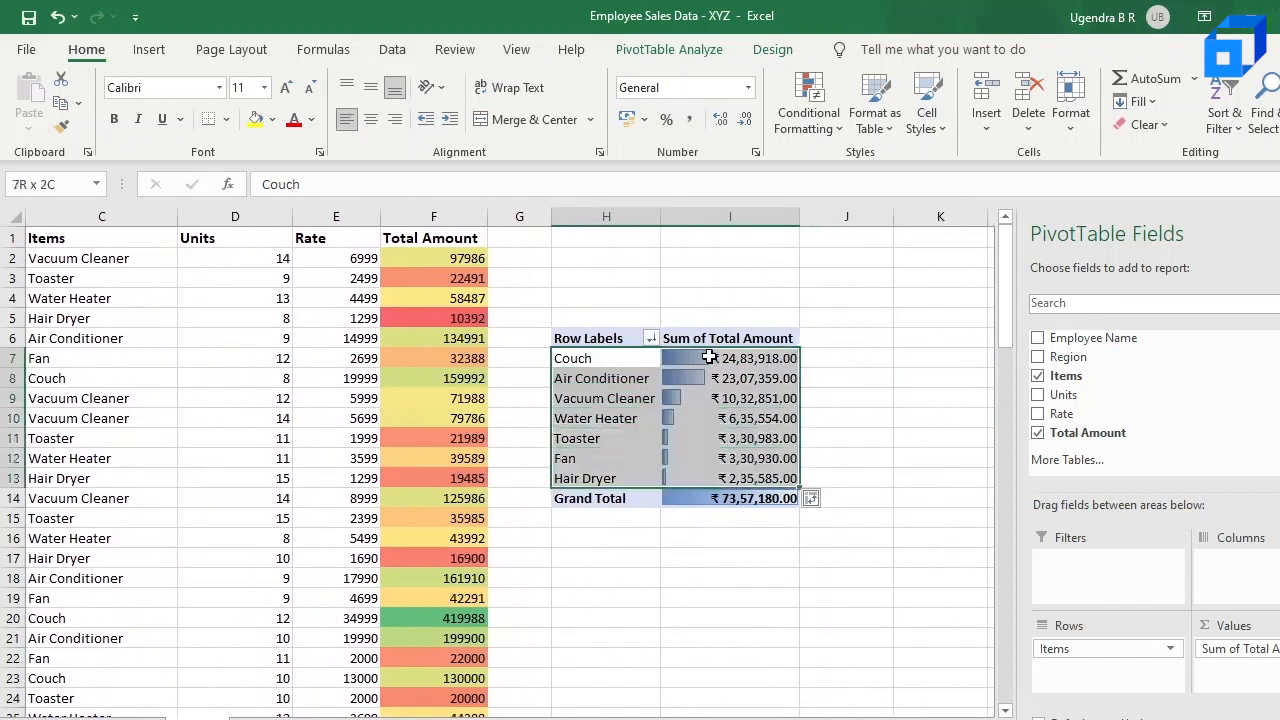
{"action": "key", "text": "shift+Left"}
{"action": "key", "text": "shift+Right"}
{"action": "key", "text": "shift+Down"}
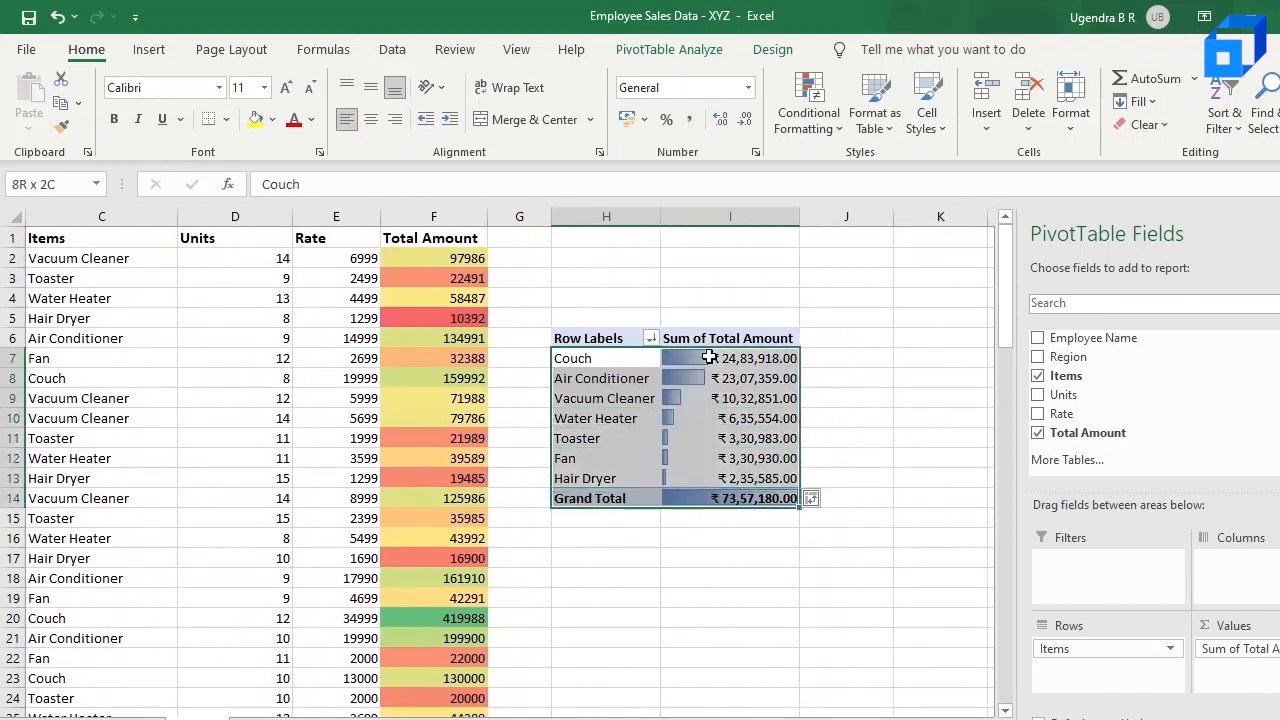
Step: Review the conditional formatting Clear Rules options for the selected pivot table cells without applying any, and return to the sales data
{"action": "left_click", "coordinate": [826, 120]}
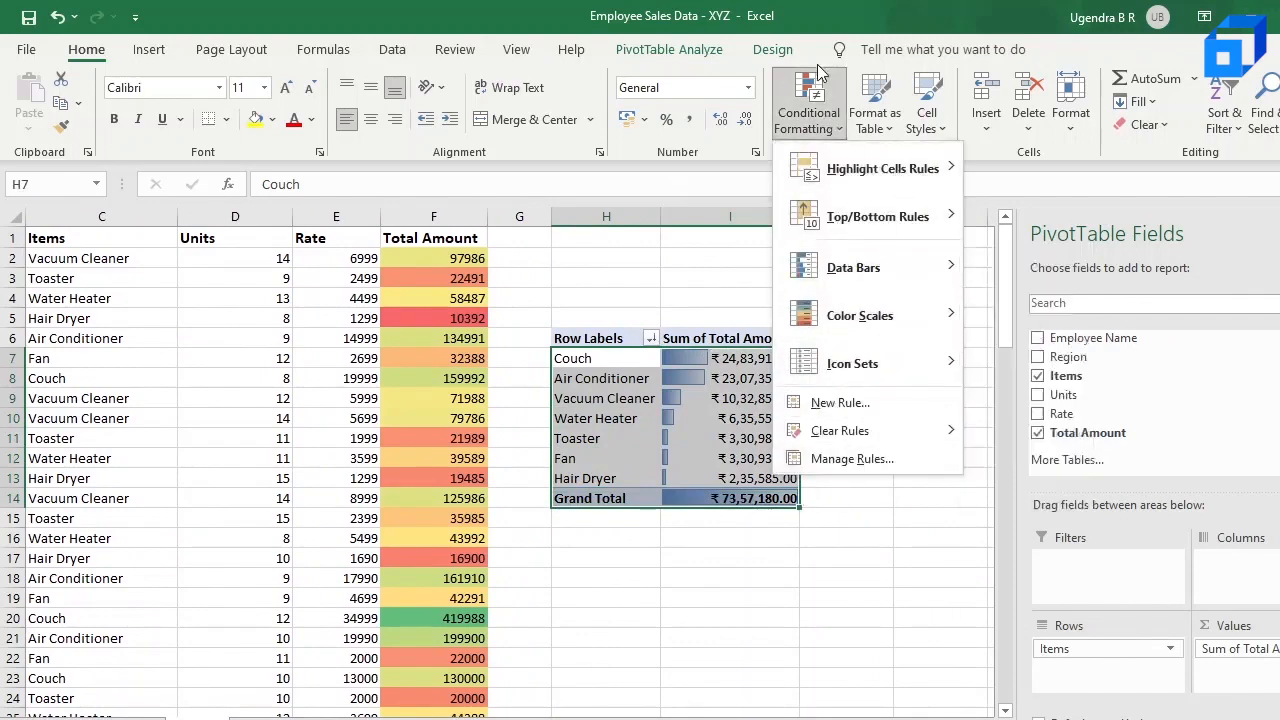
{"action": "mouse_move", "coordinate": [910, 223]}
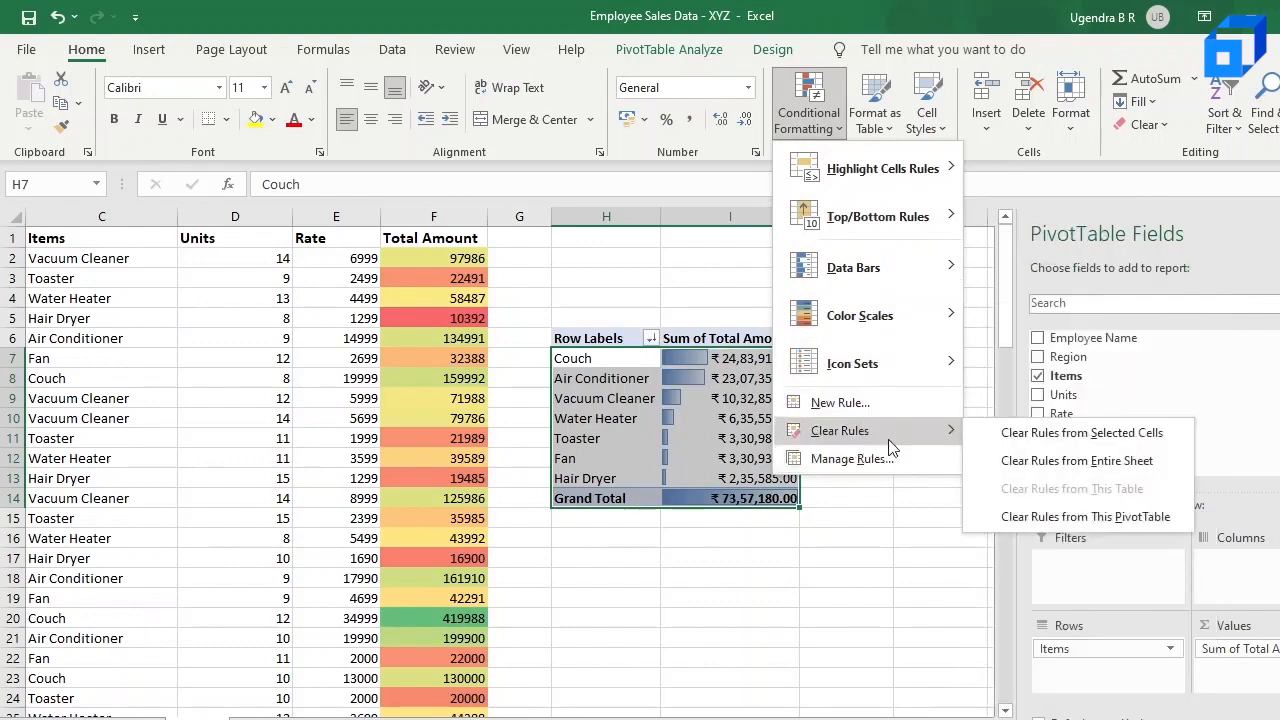
{"action": "left_click", "coordinate": [750, 585]}
{"action": "scroll", "coordinate": [608, 557], "scroll_direction": "left", "scroll_amount": 2}
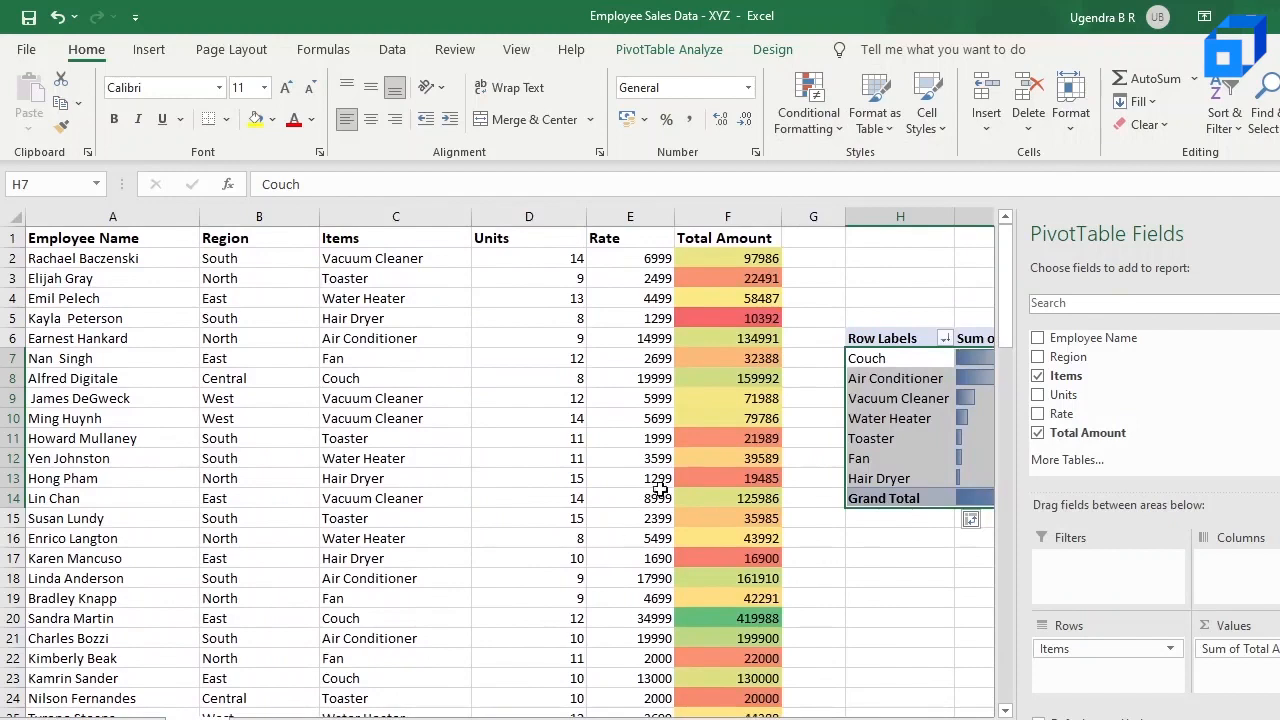
{"action": "scroll", "coordinate": [654, 478], "scroll_direction": "down", "scroll_amount": 1}
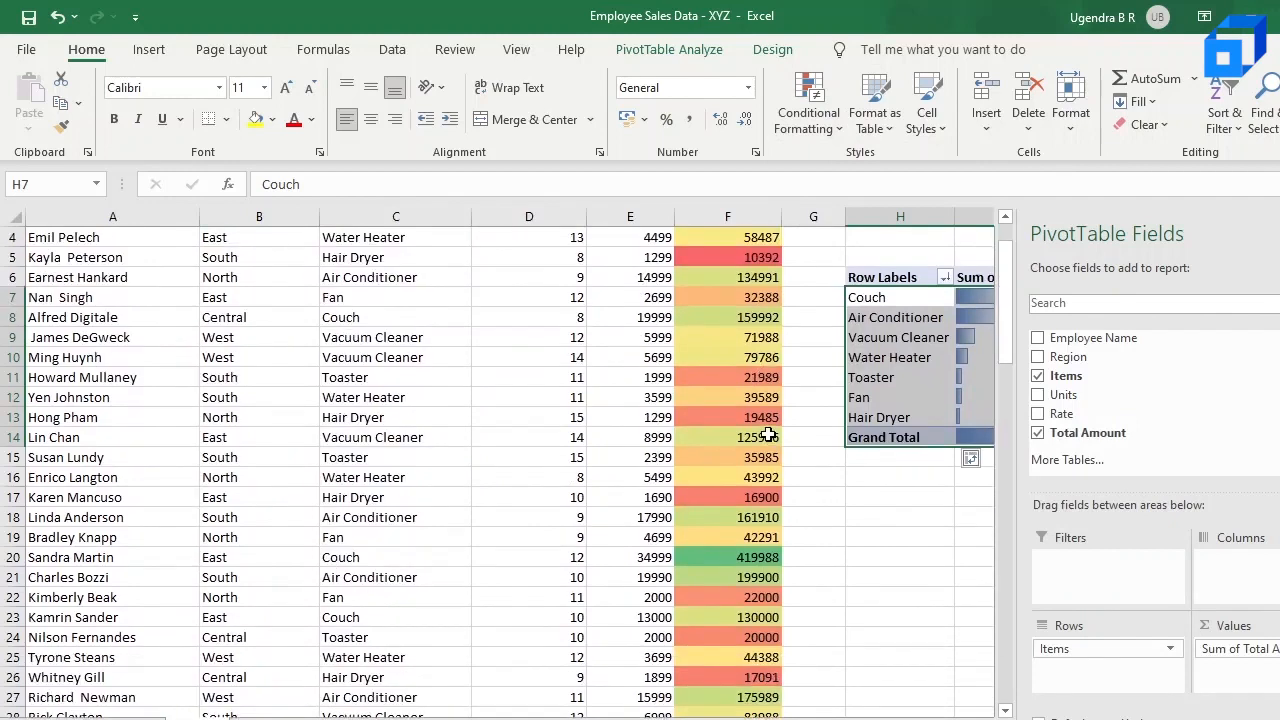